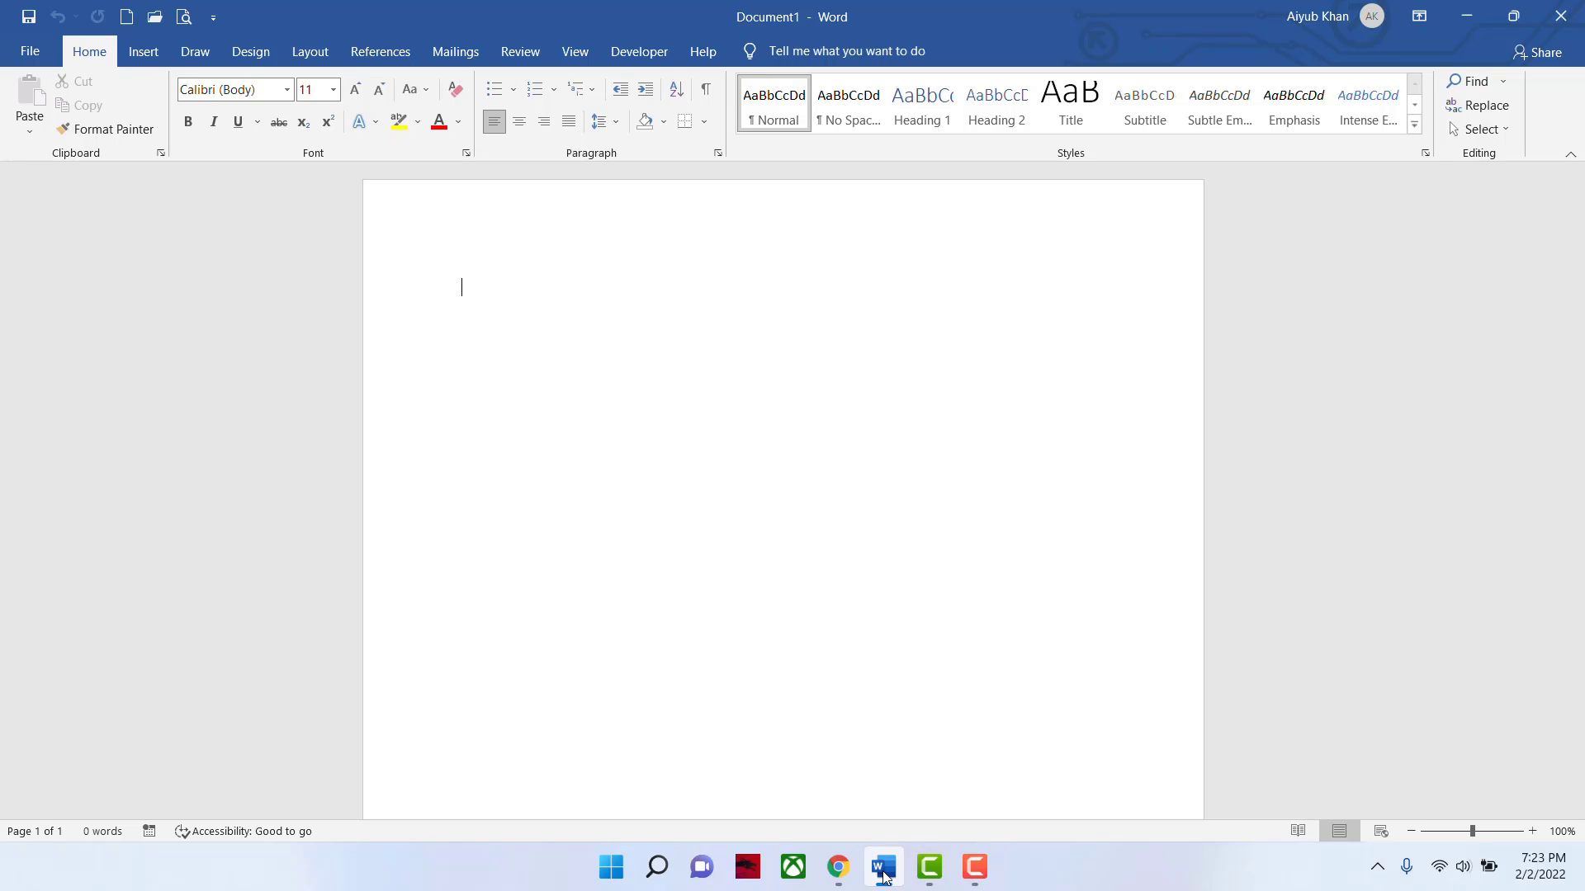
- Examine the file, insertion, design and page layout commands, as well as the available underline styles
left_click(142, 51)
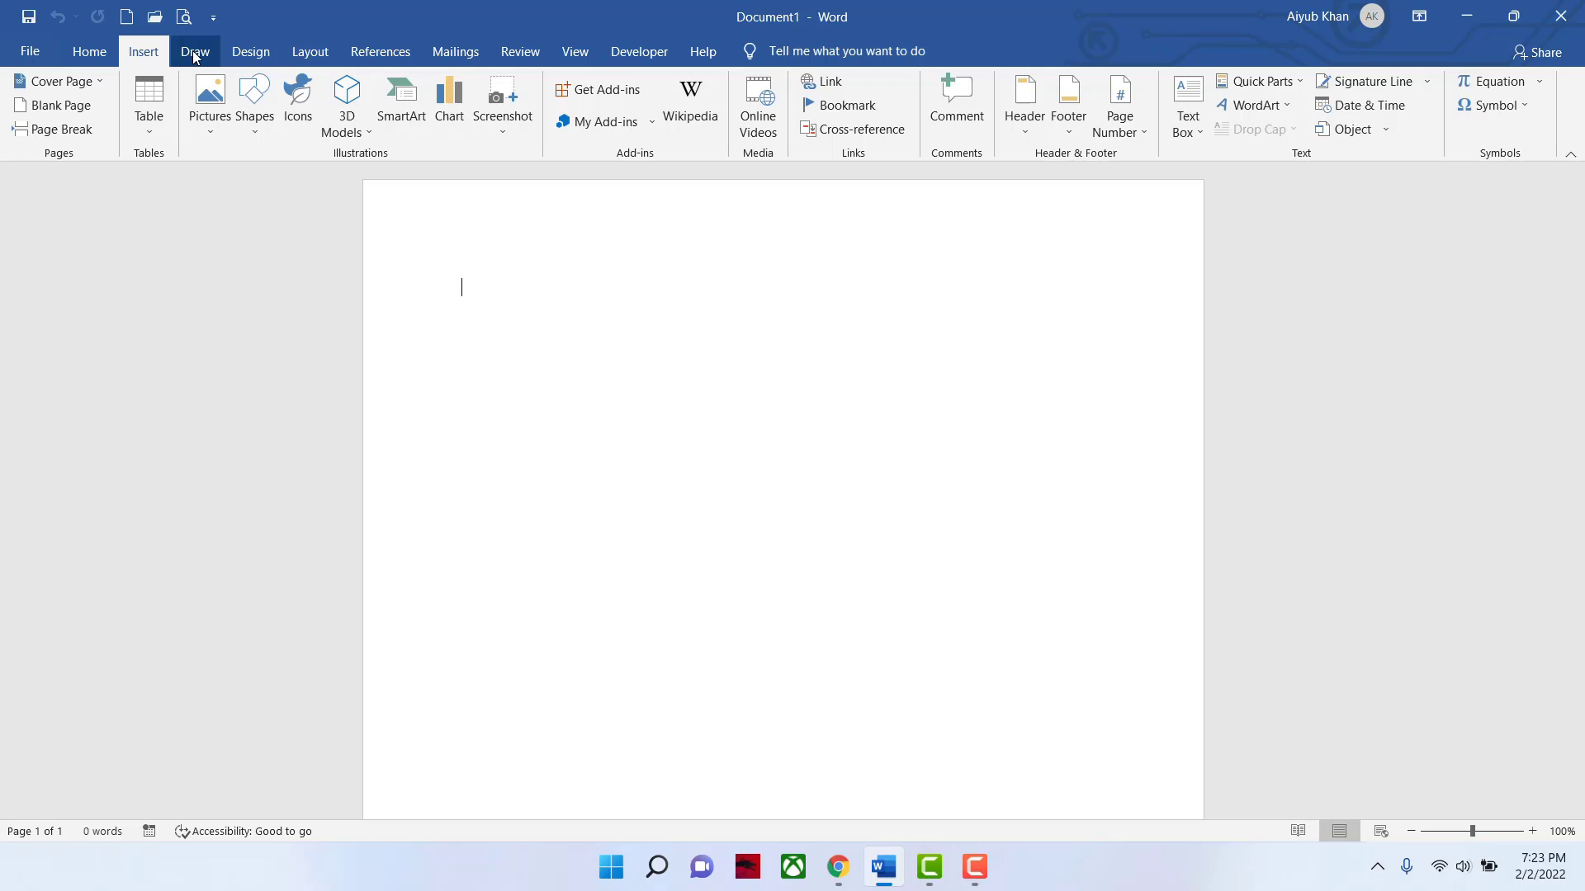
left_click(85, 55)
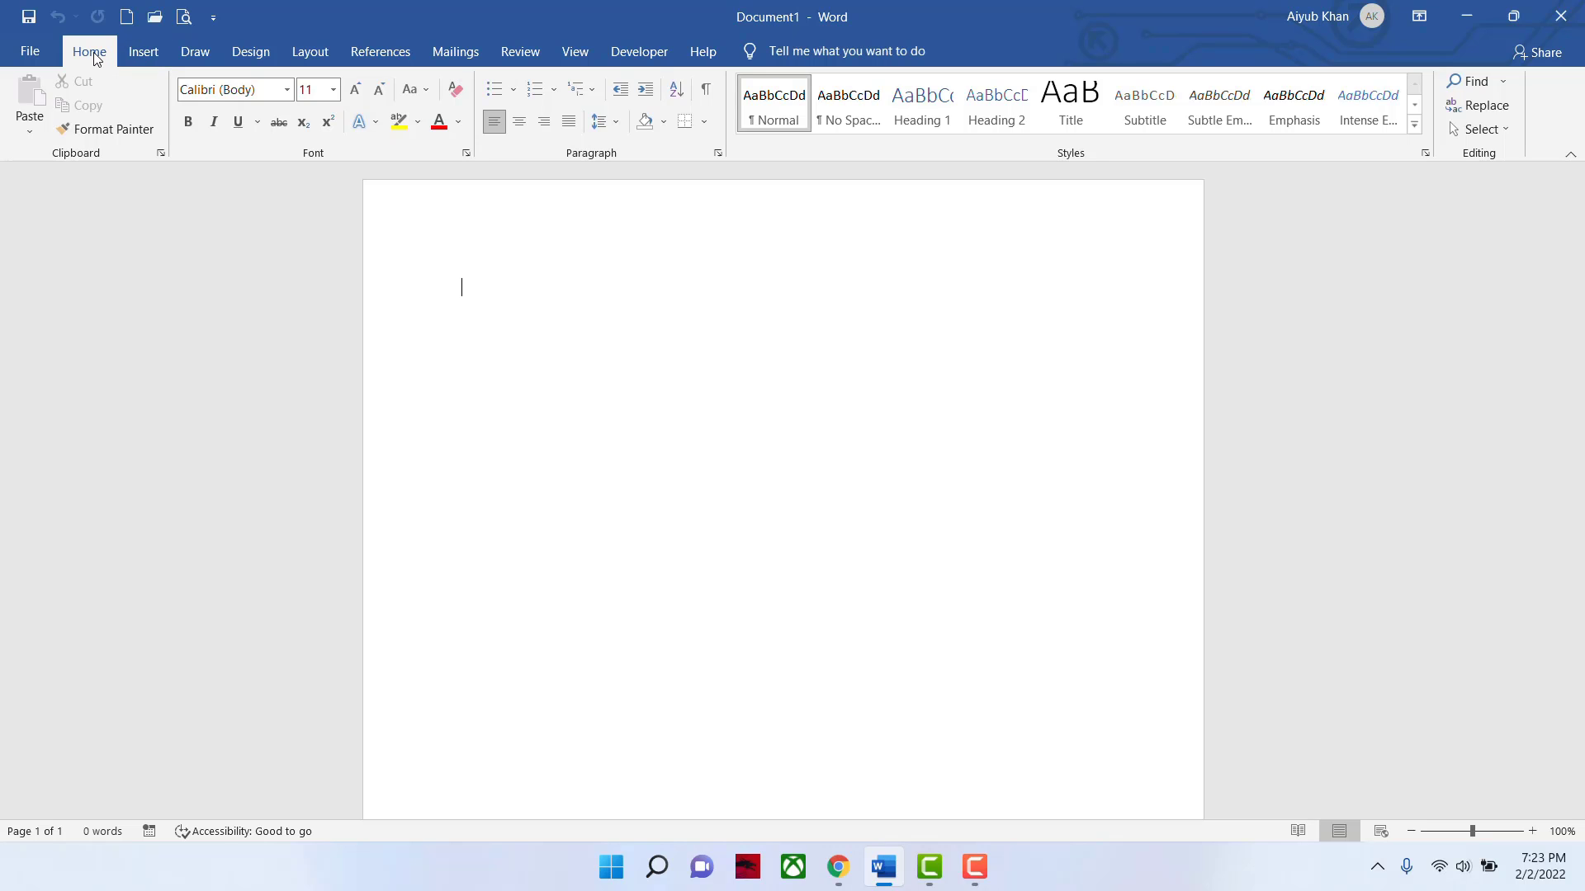
left_click(30, 52)
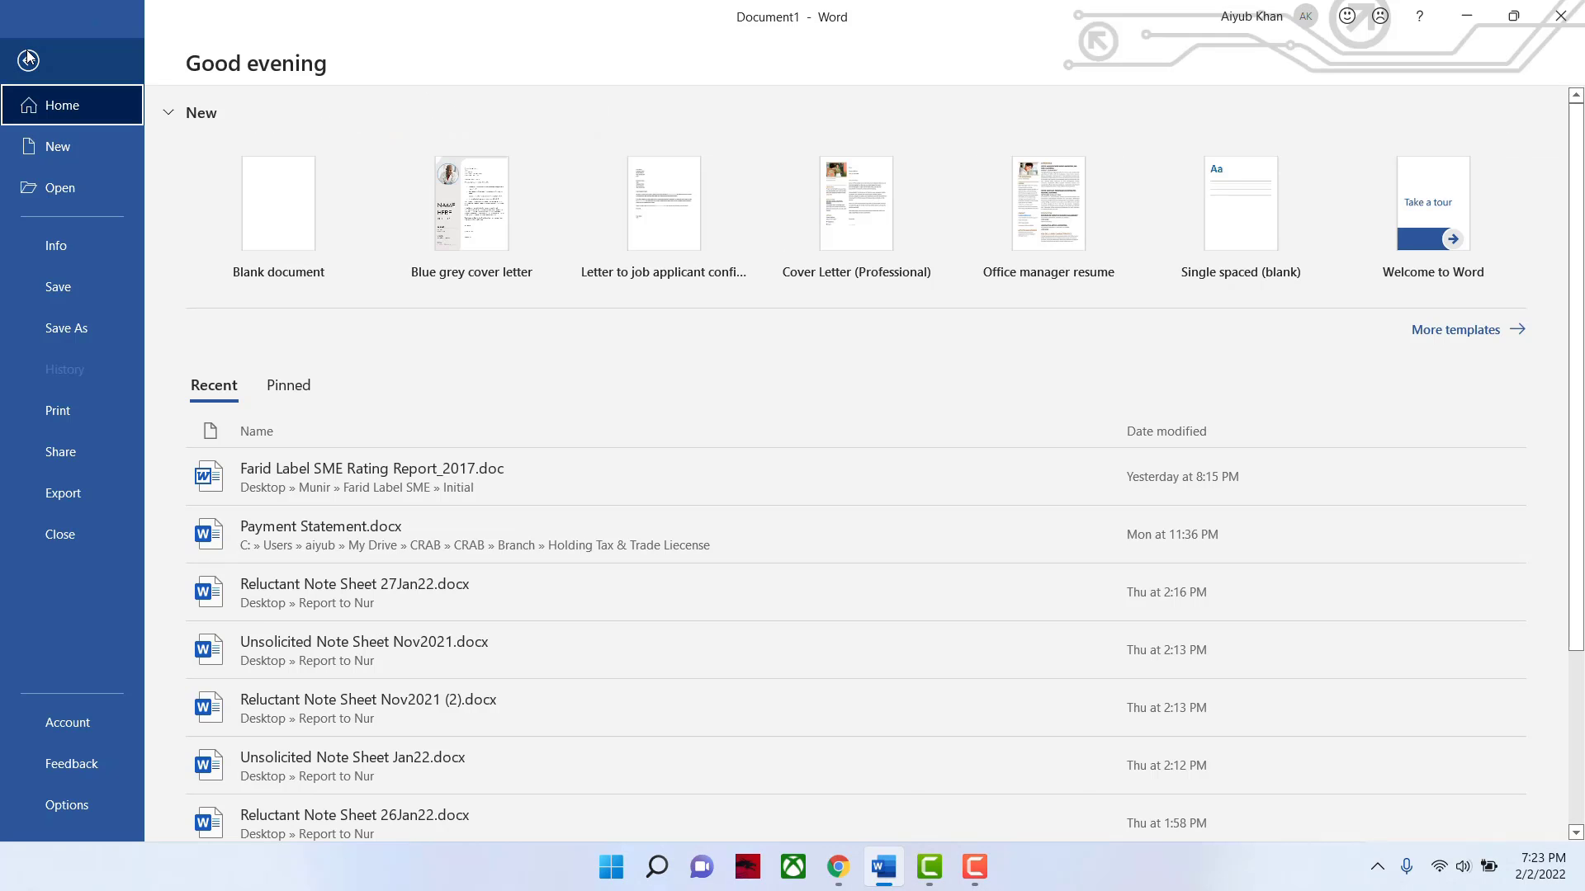
left_click(28, 59)
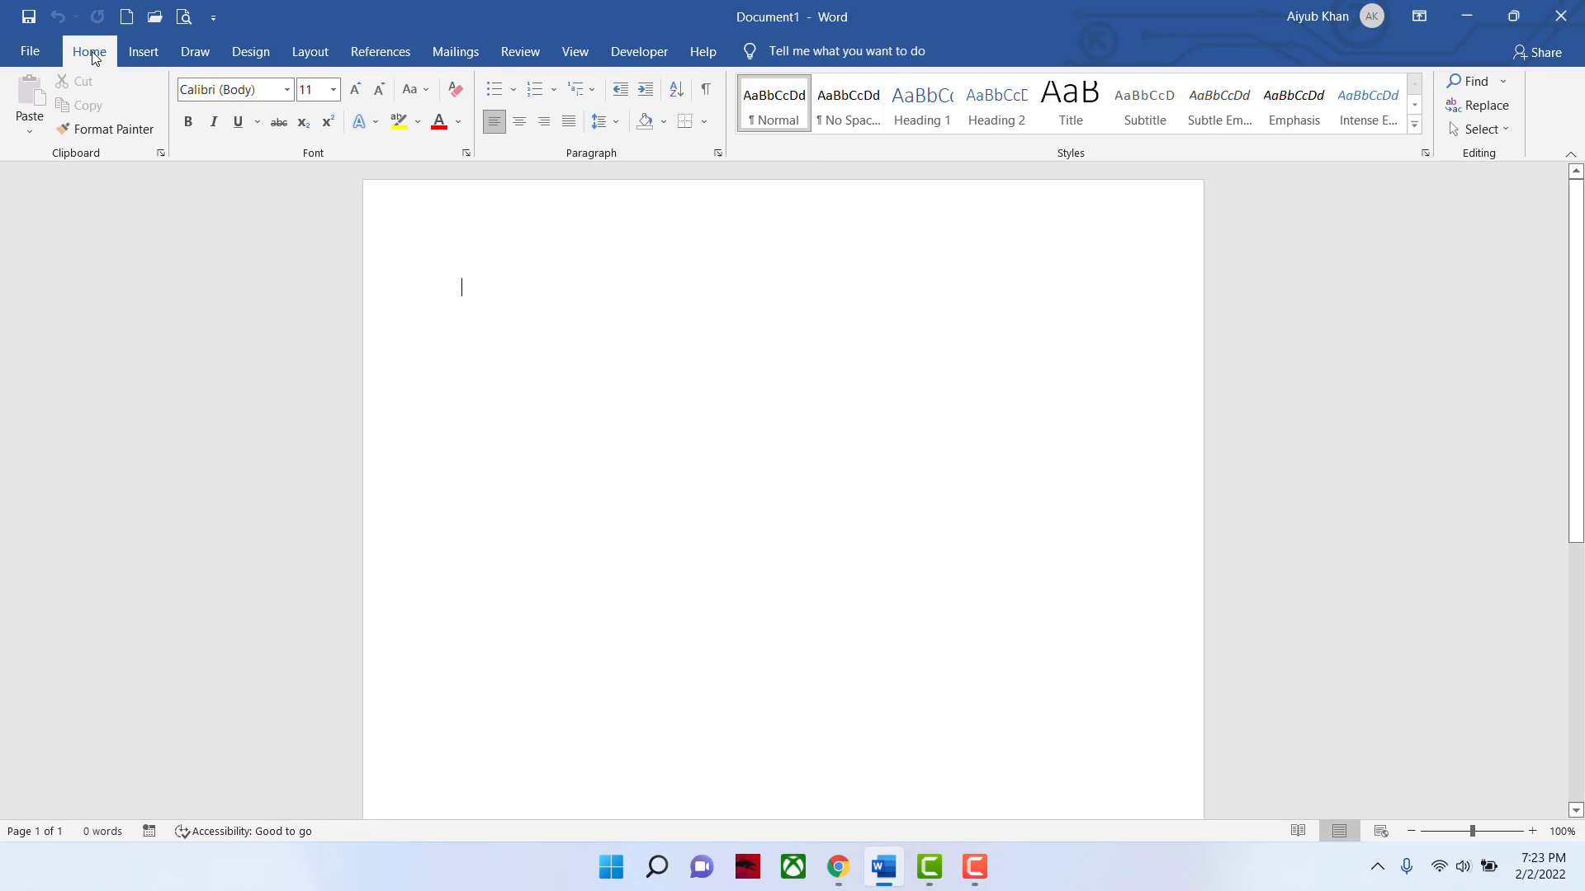
left_click(144, 54)
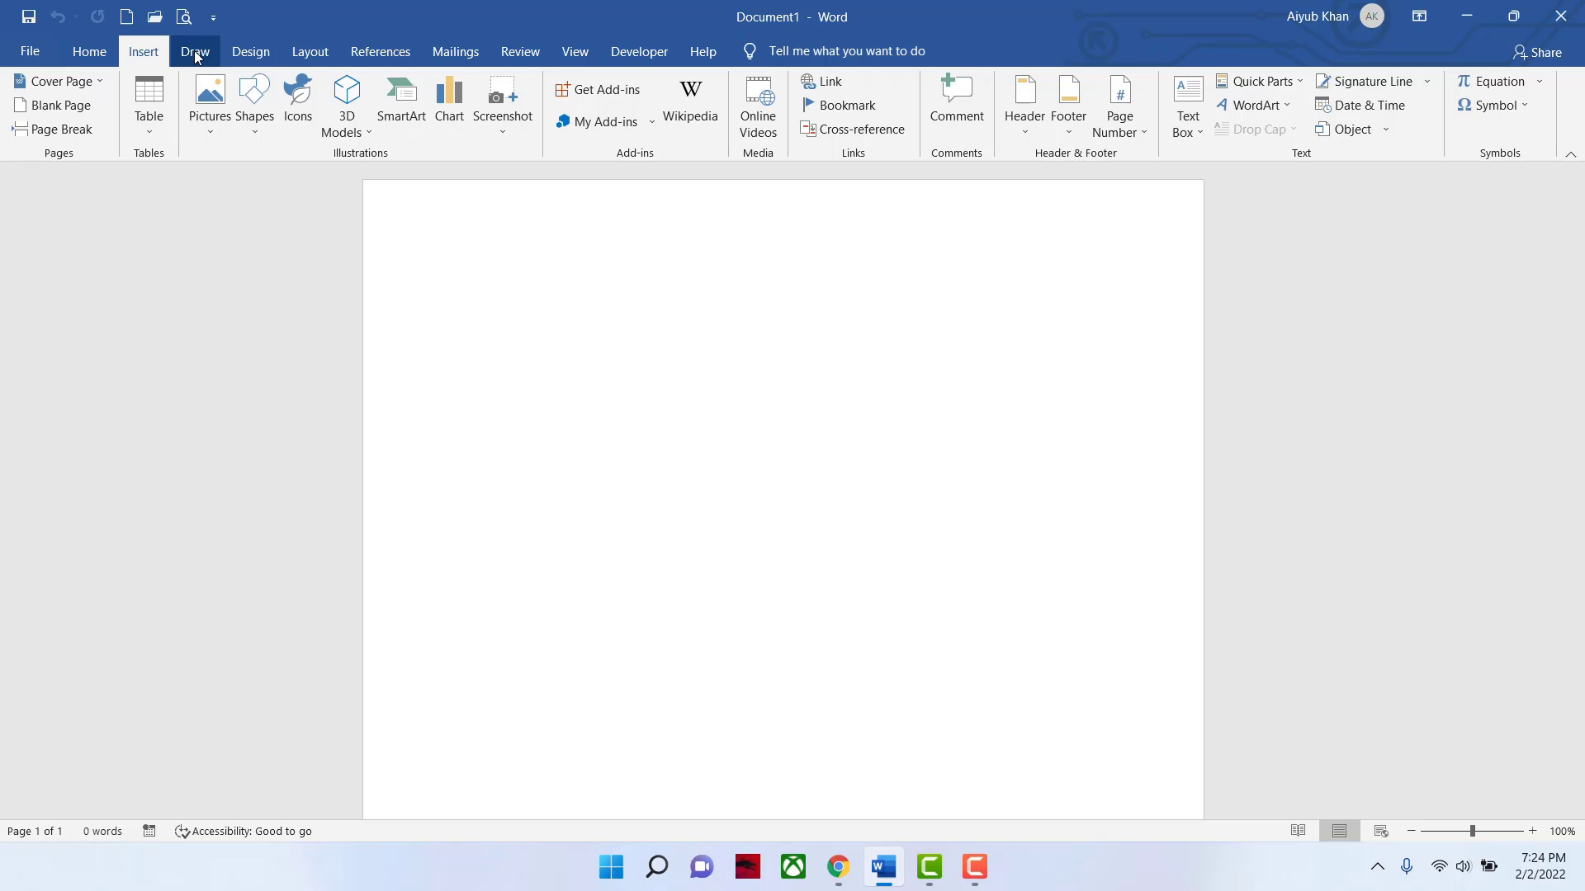
left_click(252, 54)
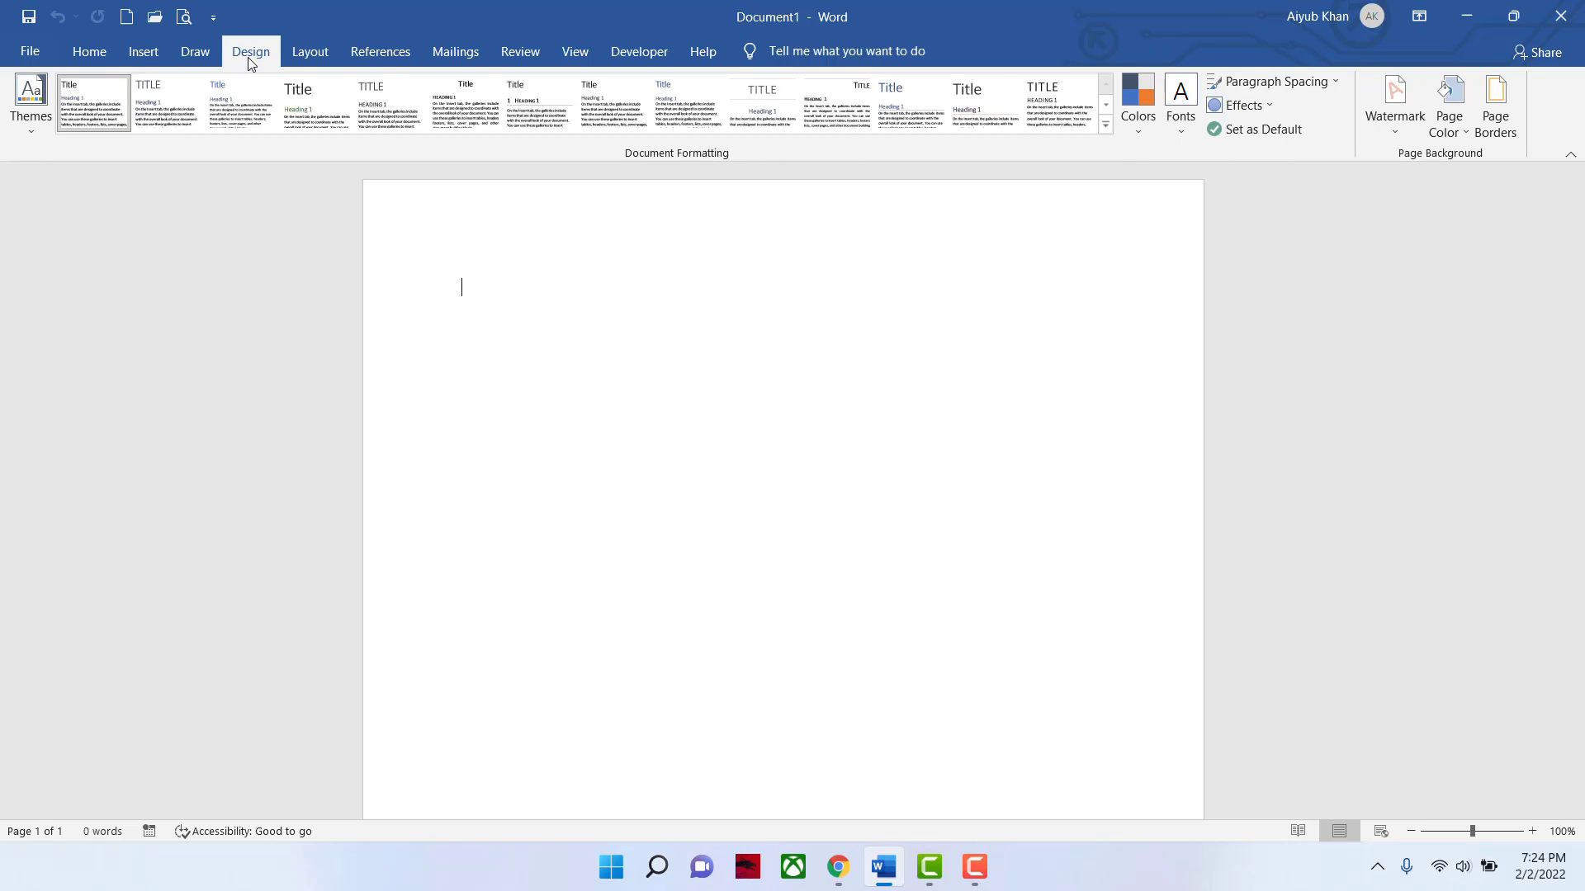
left_click(312, 59)
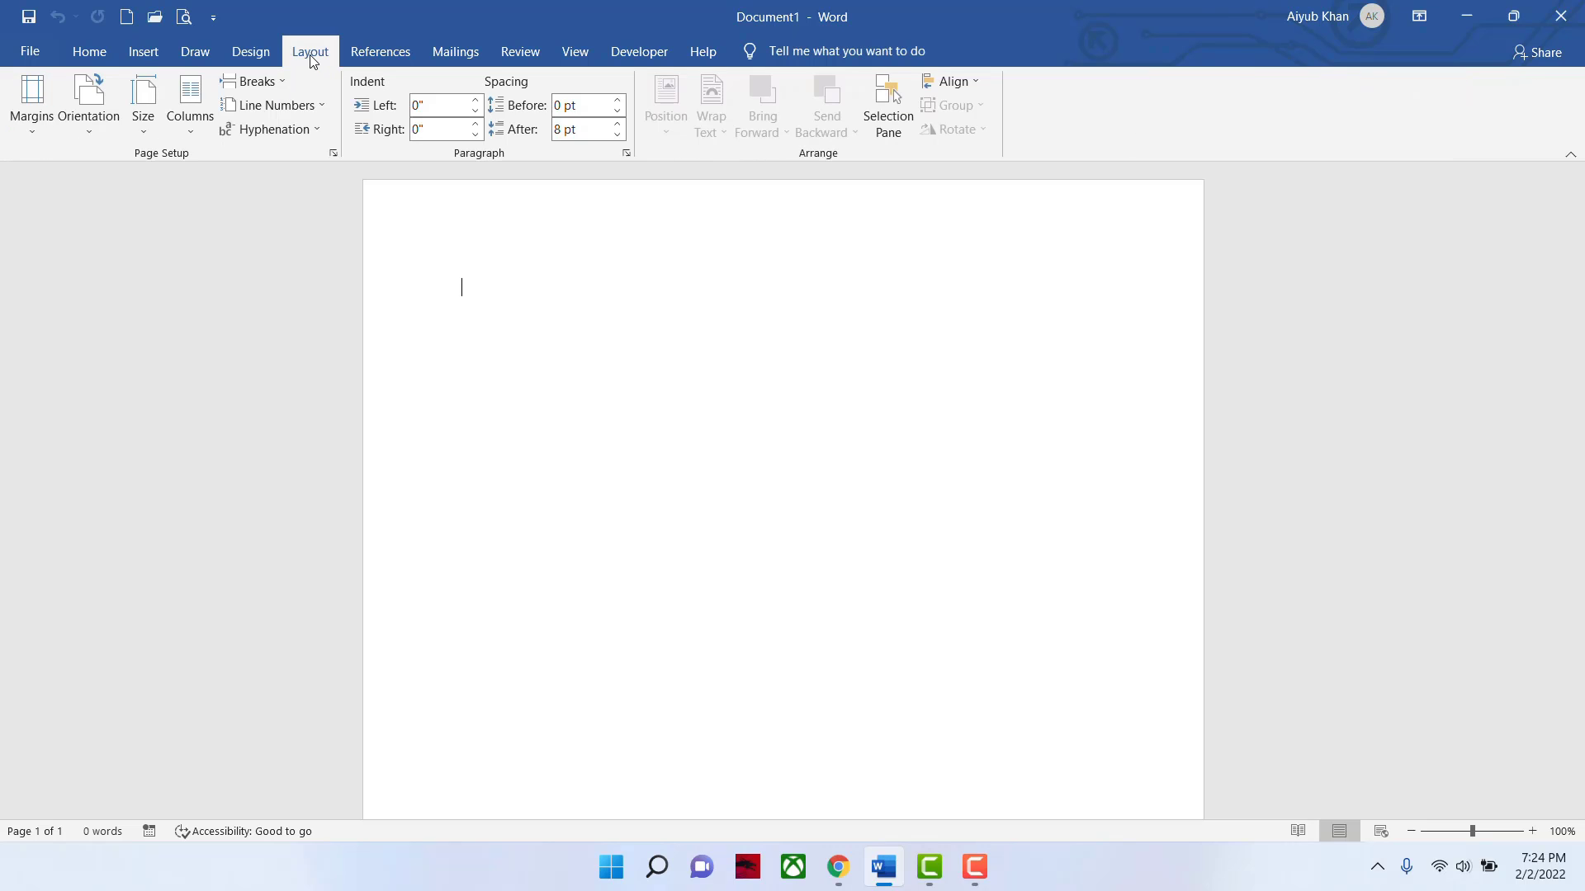
left_click(87, 52)
left_click(143, 56)
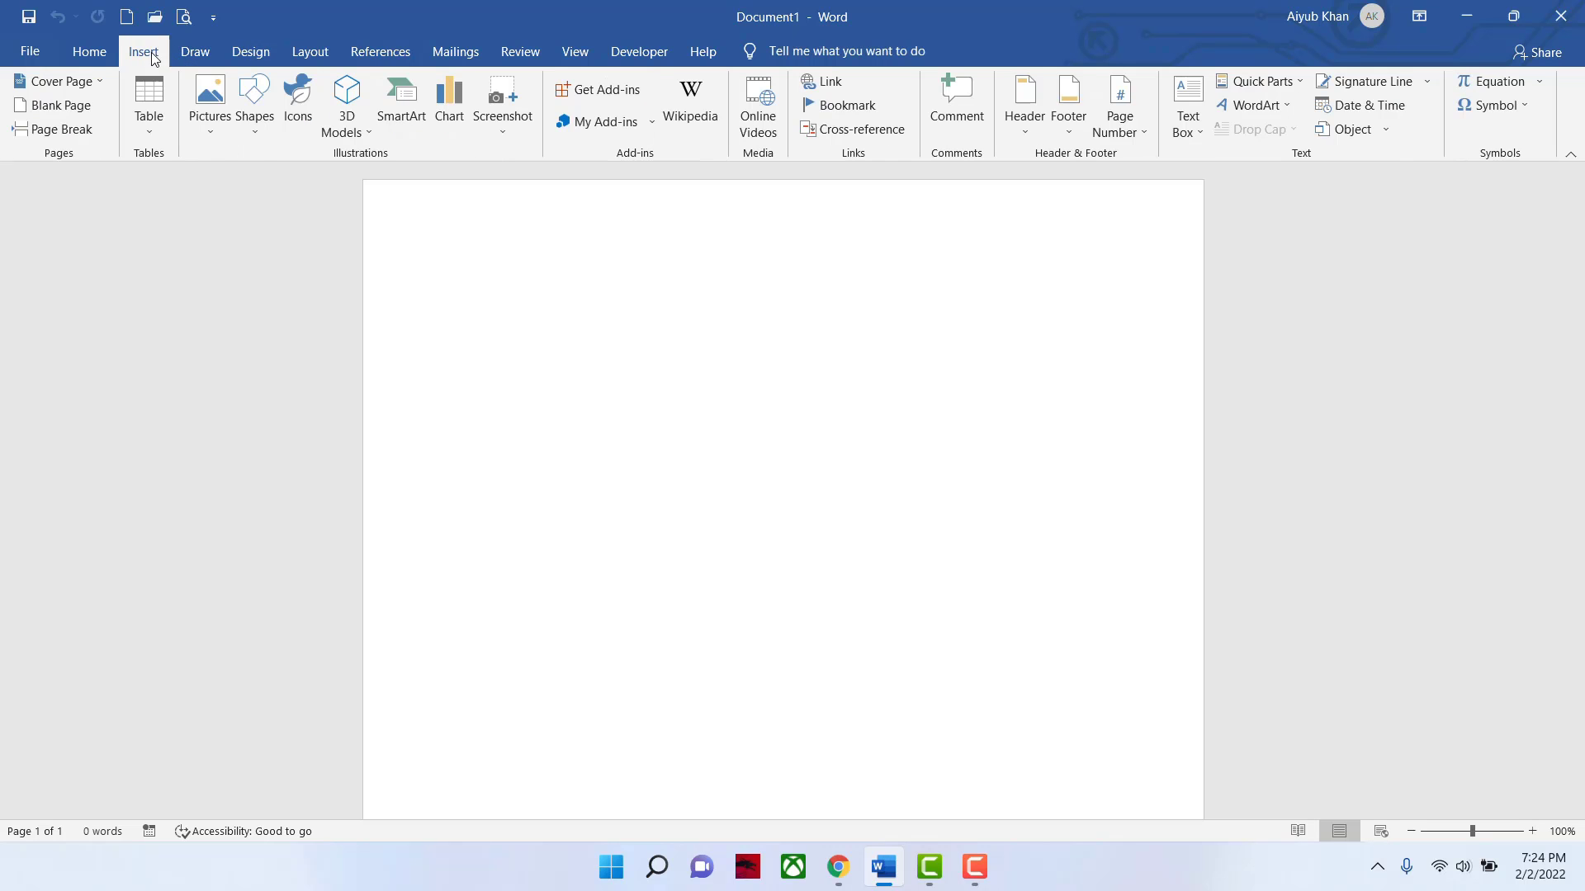
left_click(249, 58)
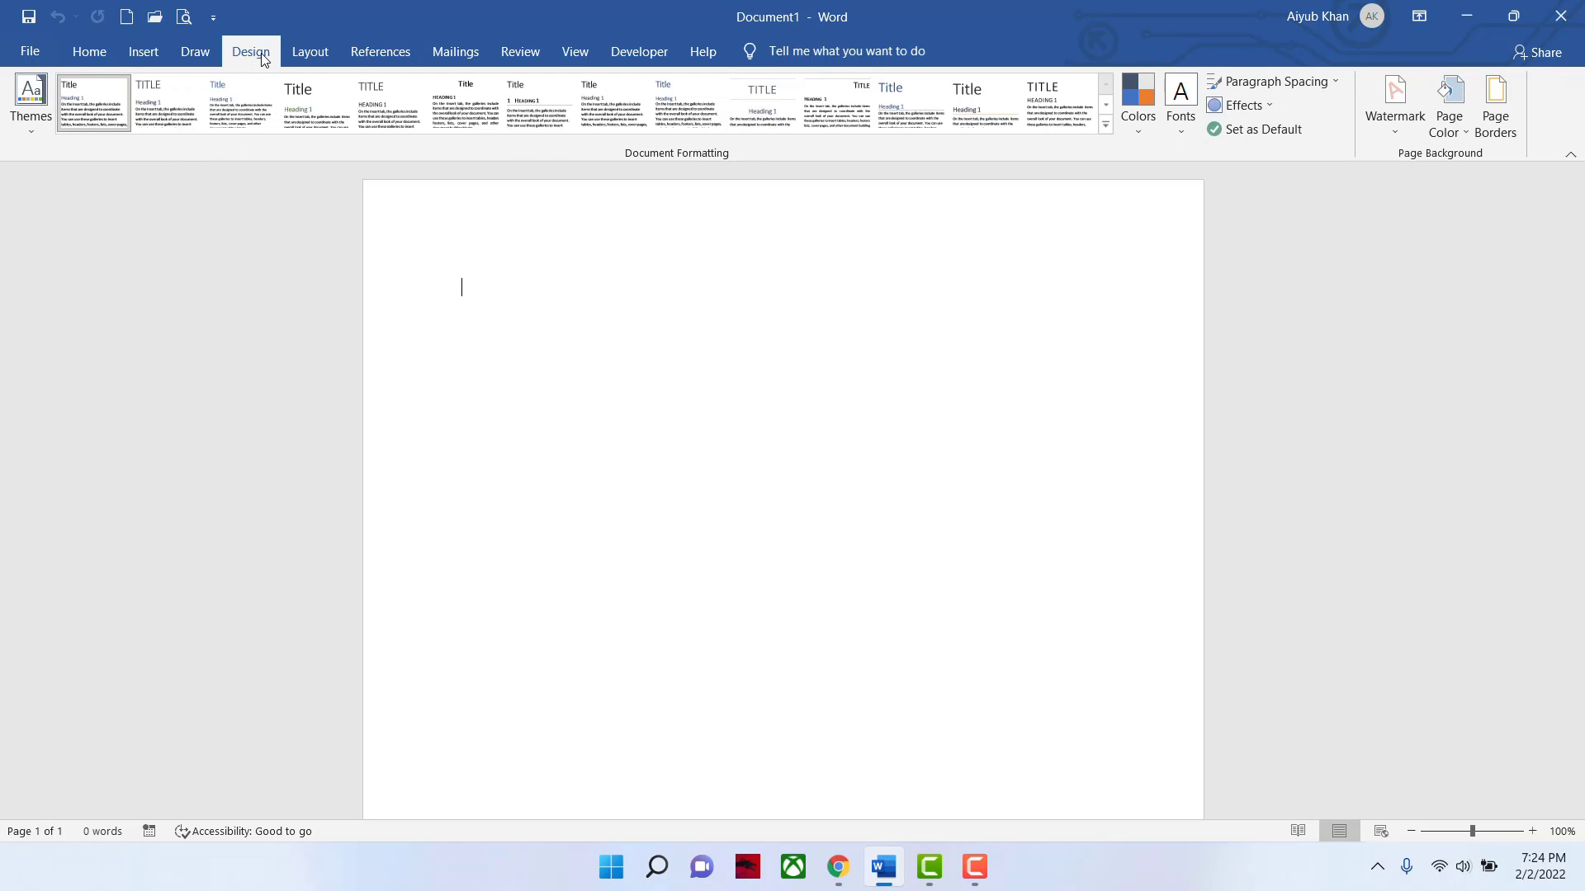
left_click(310, 54)
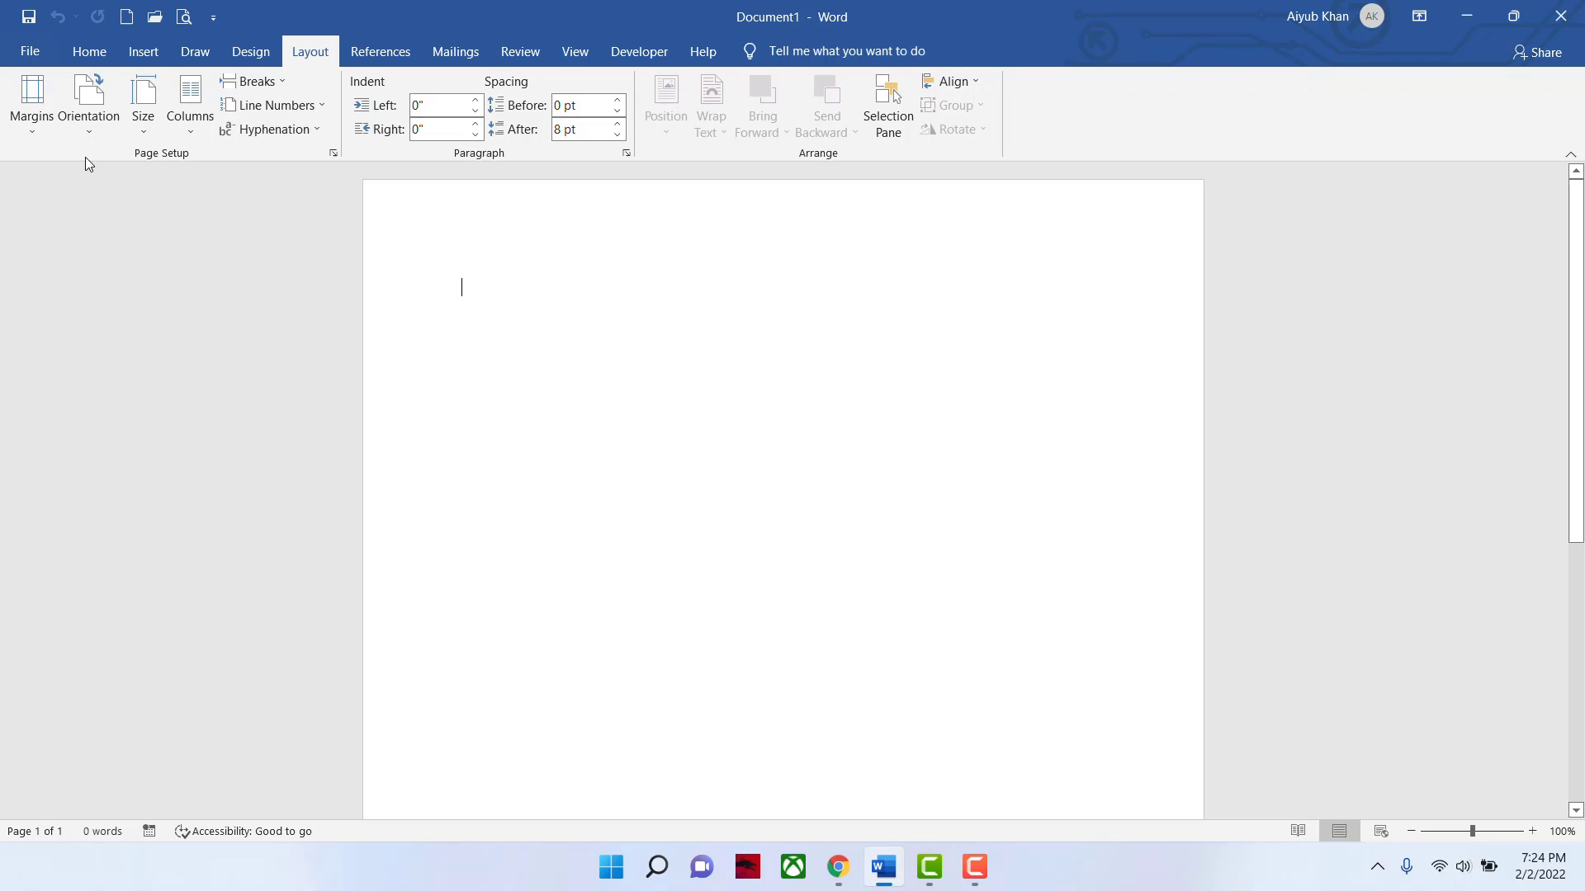
left_click(98, 54)
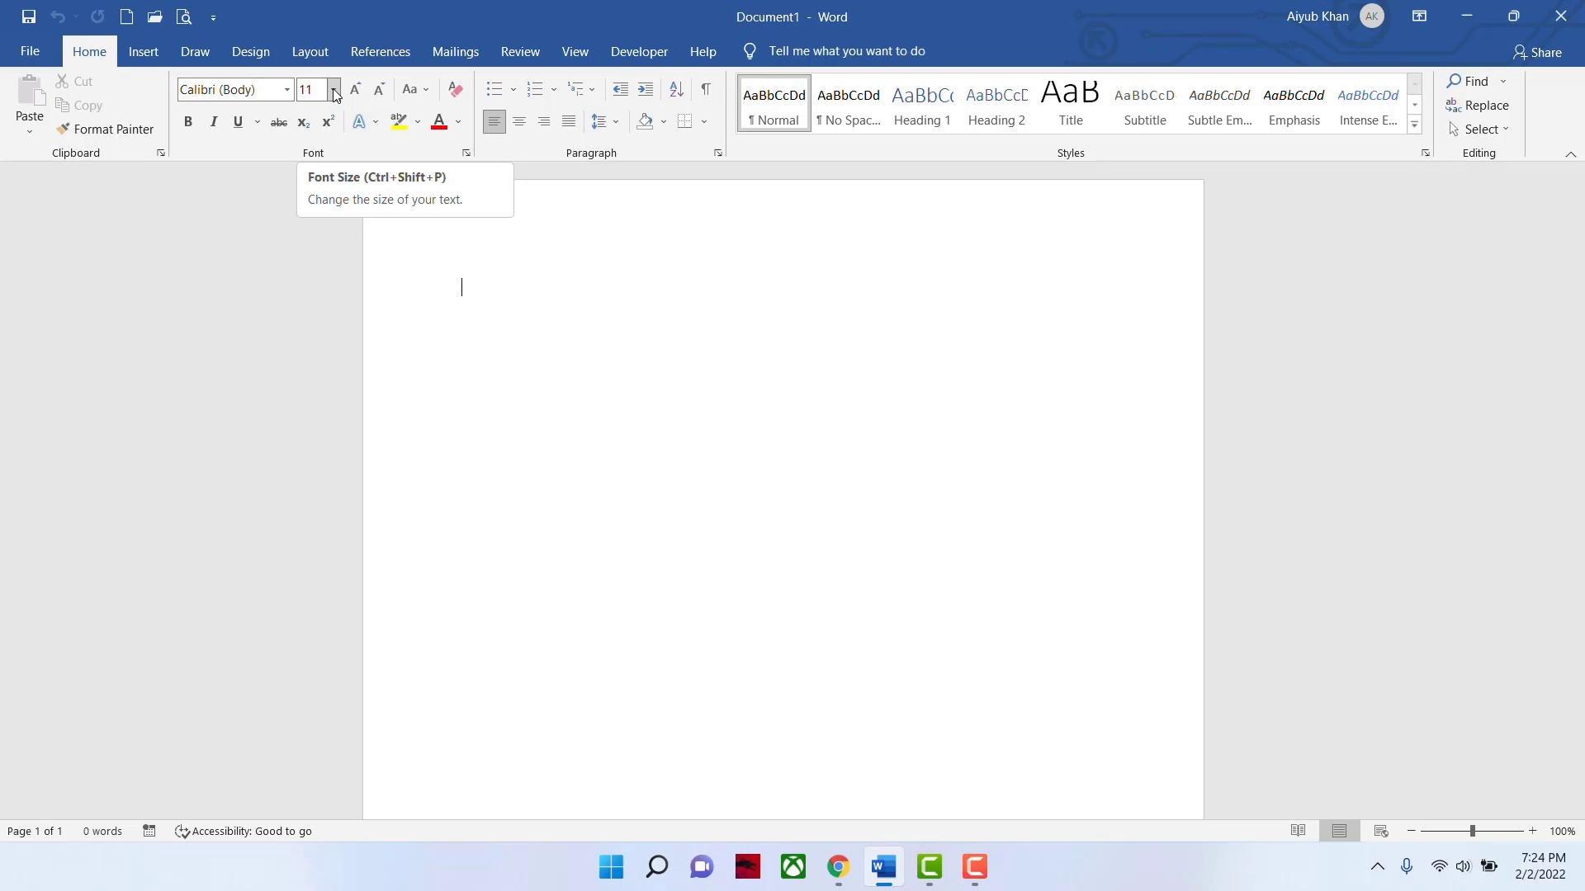
left_click(255, 122)
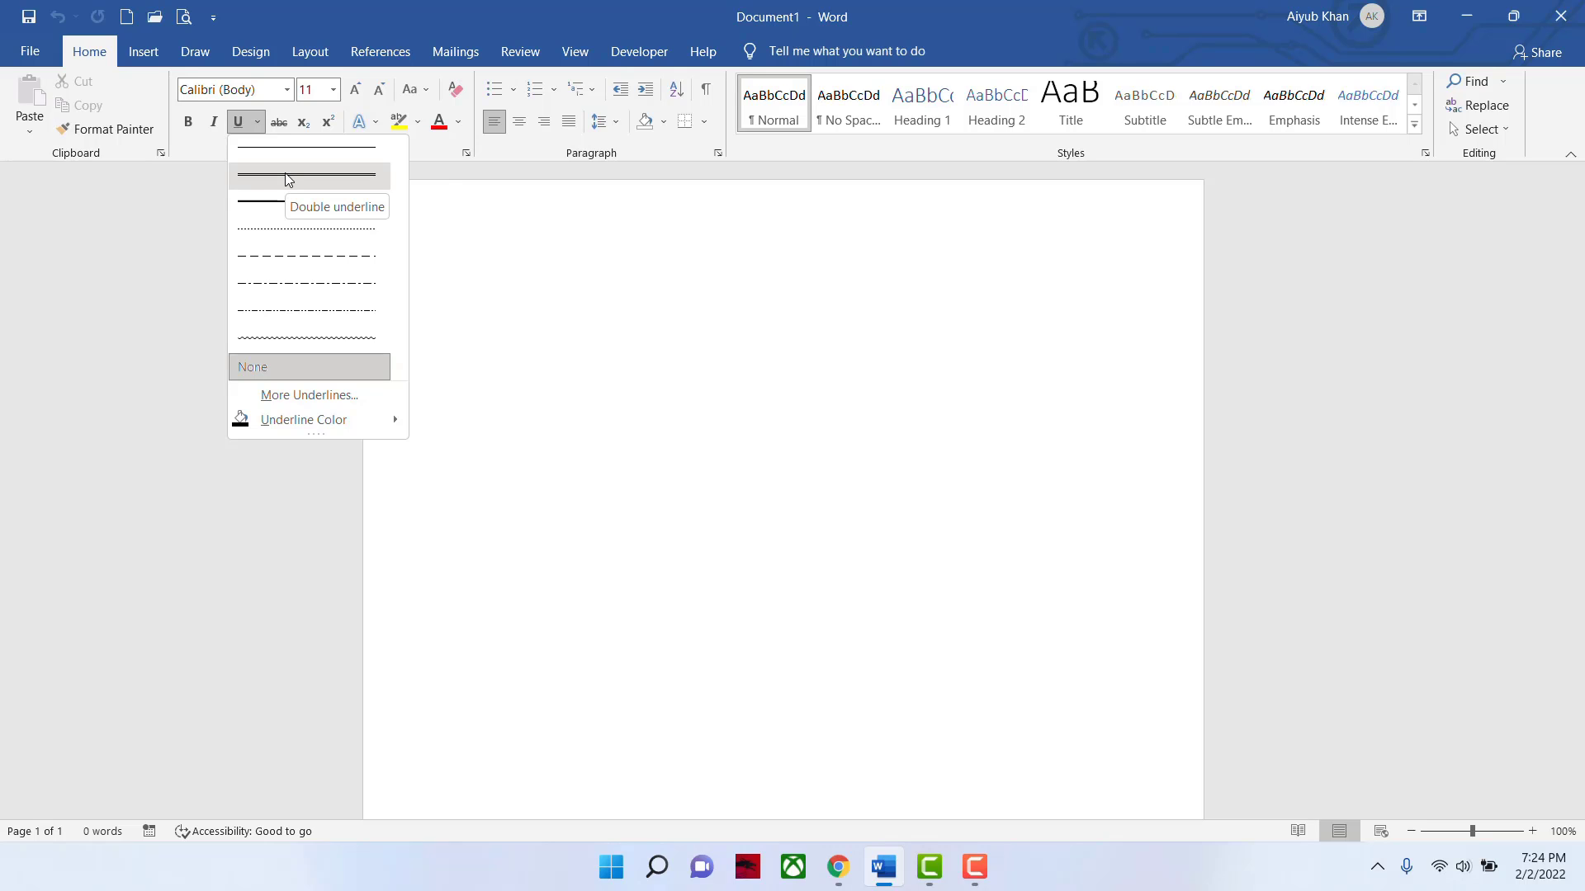
left_click(508, 290)
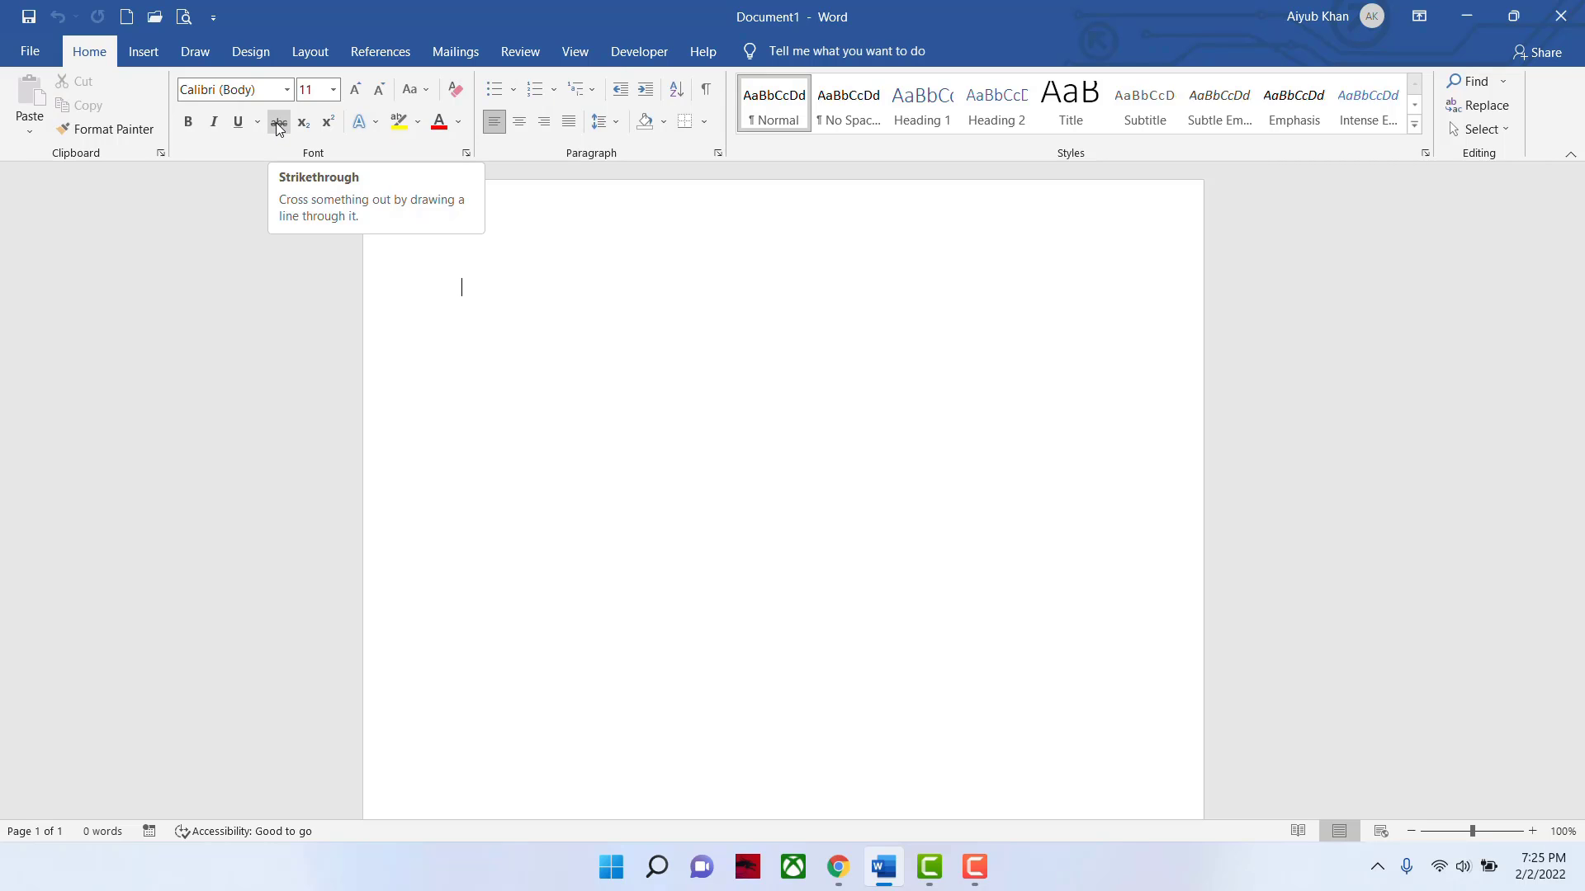
left_click(326, 124)
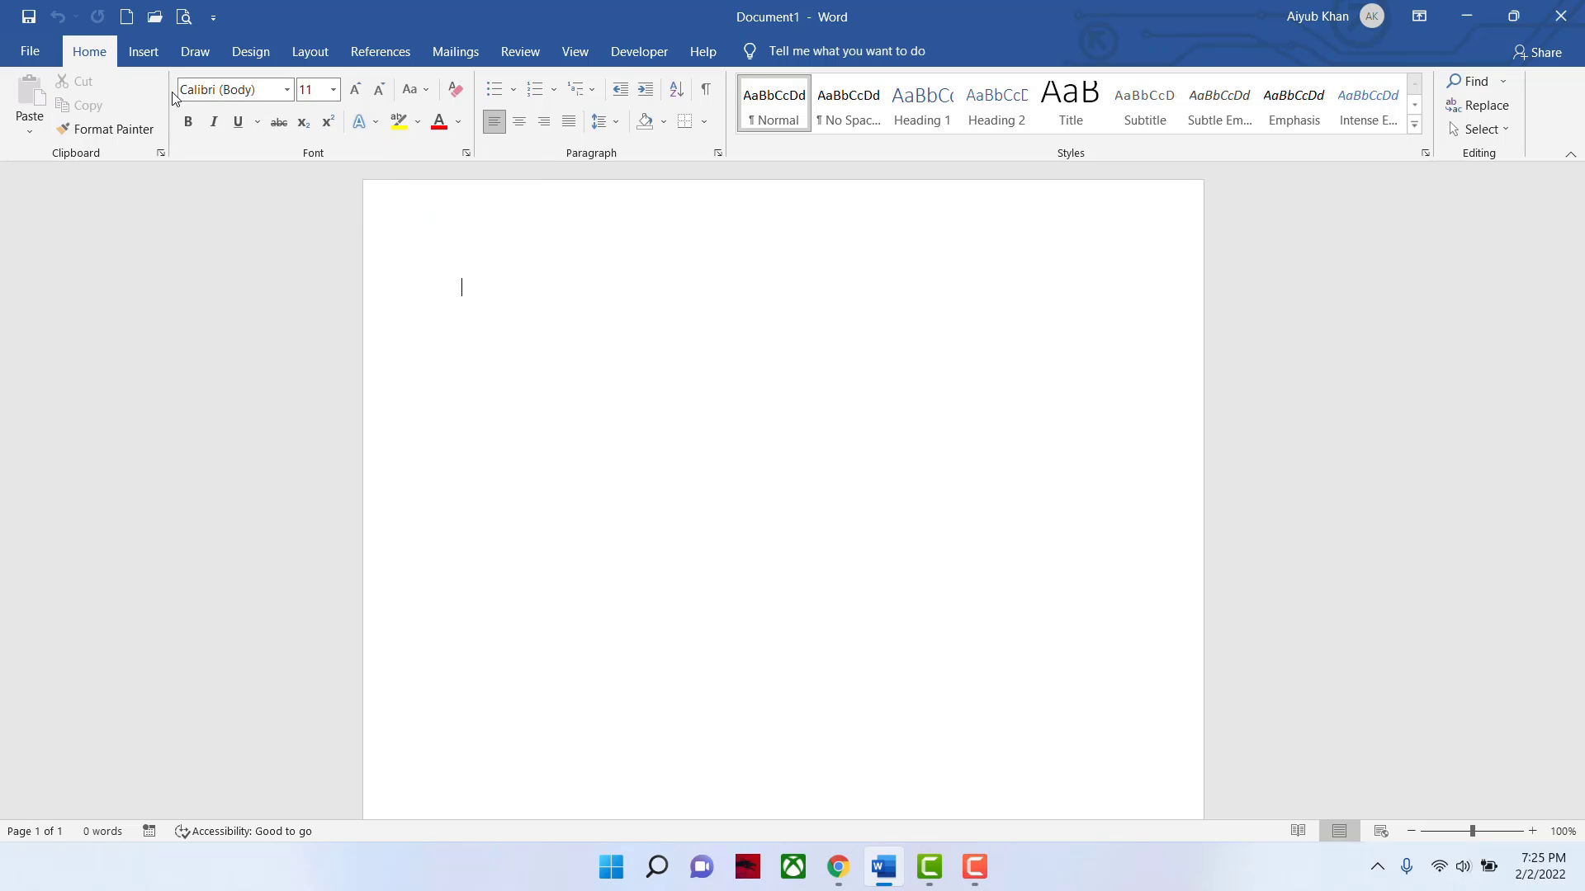
- Set the blank document's text font to Californian FB and try size 12 before adjusting it to 10
left_click(286, 91)
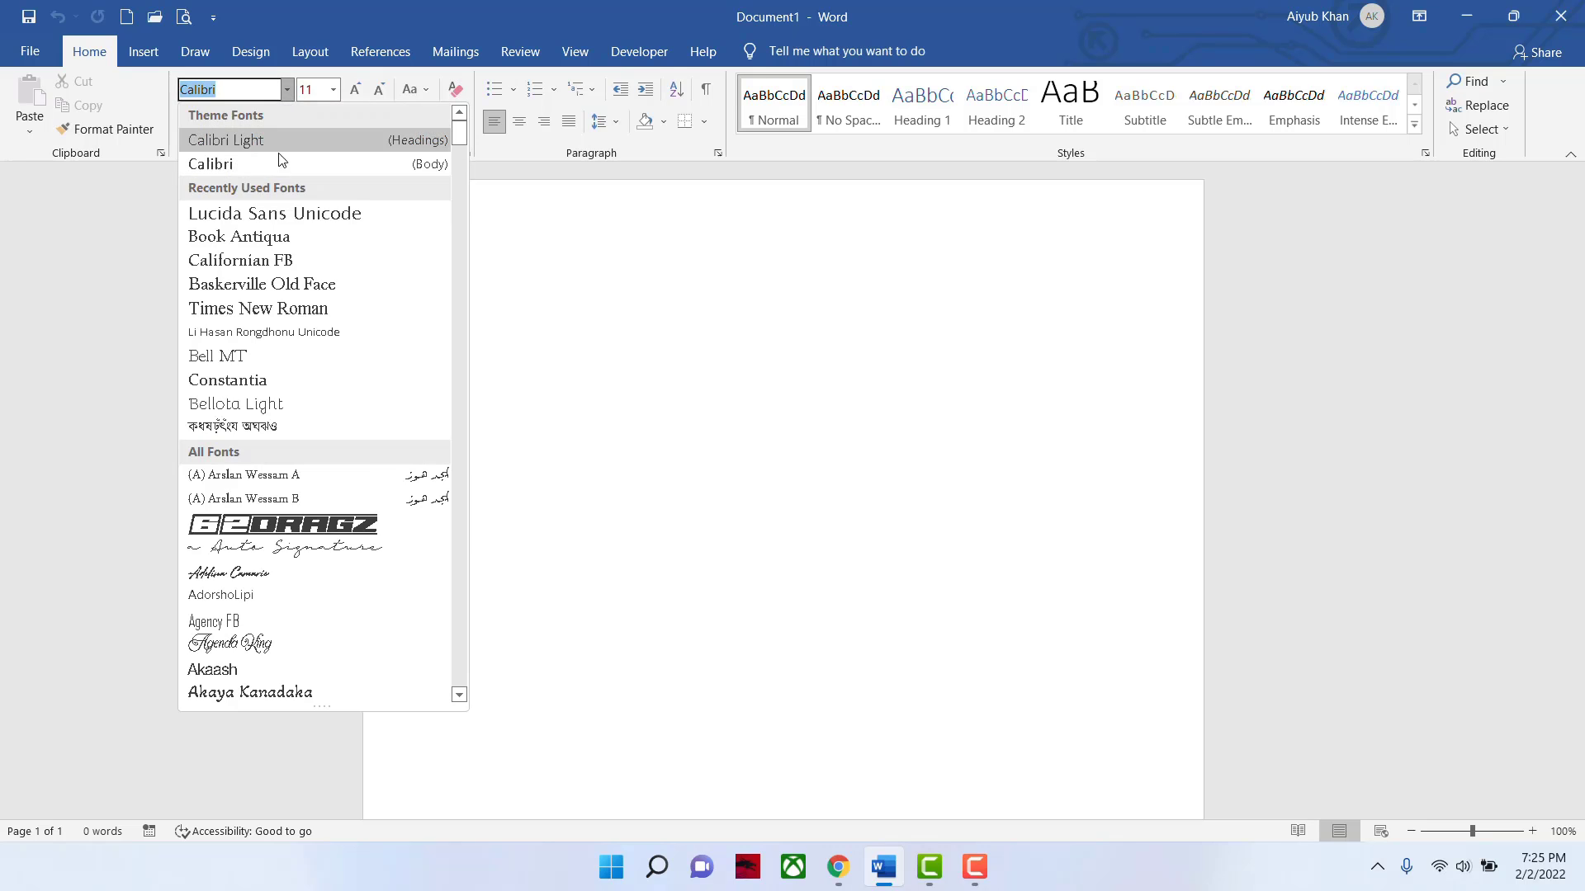
left_click(271, 259)
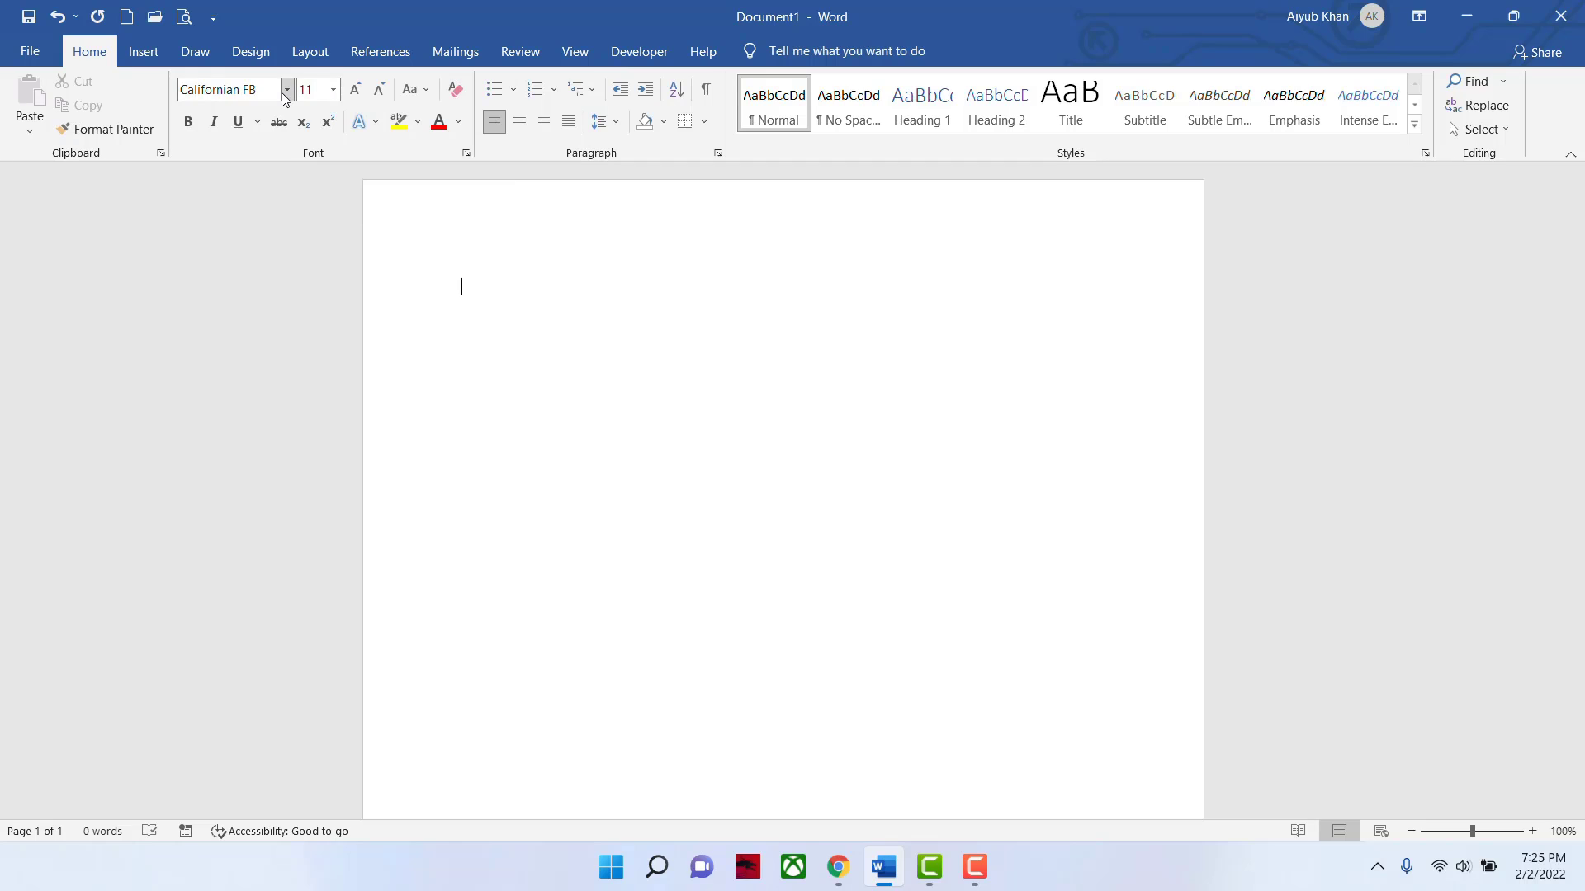
left_click(334, 92)
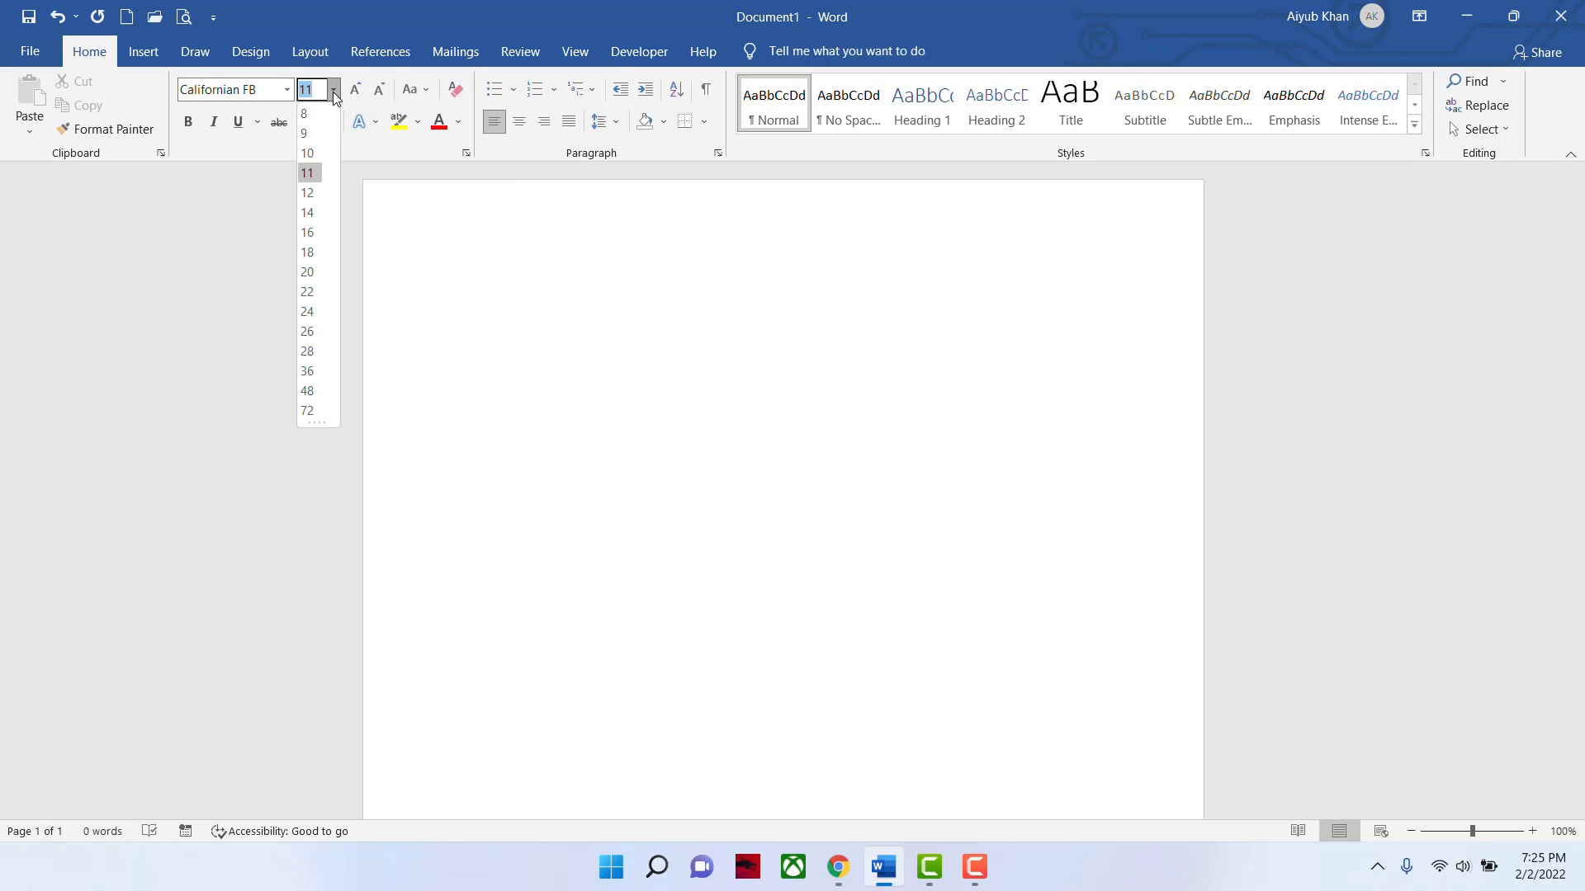
left_click(310, 191)
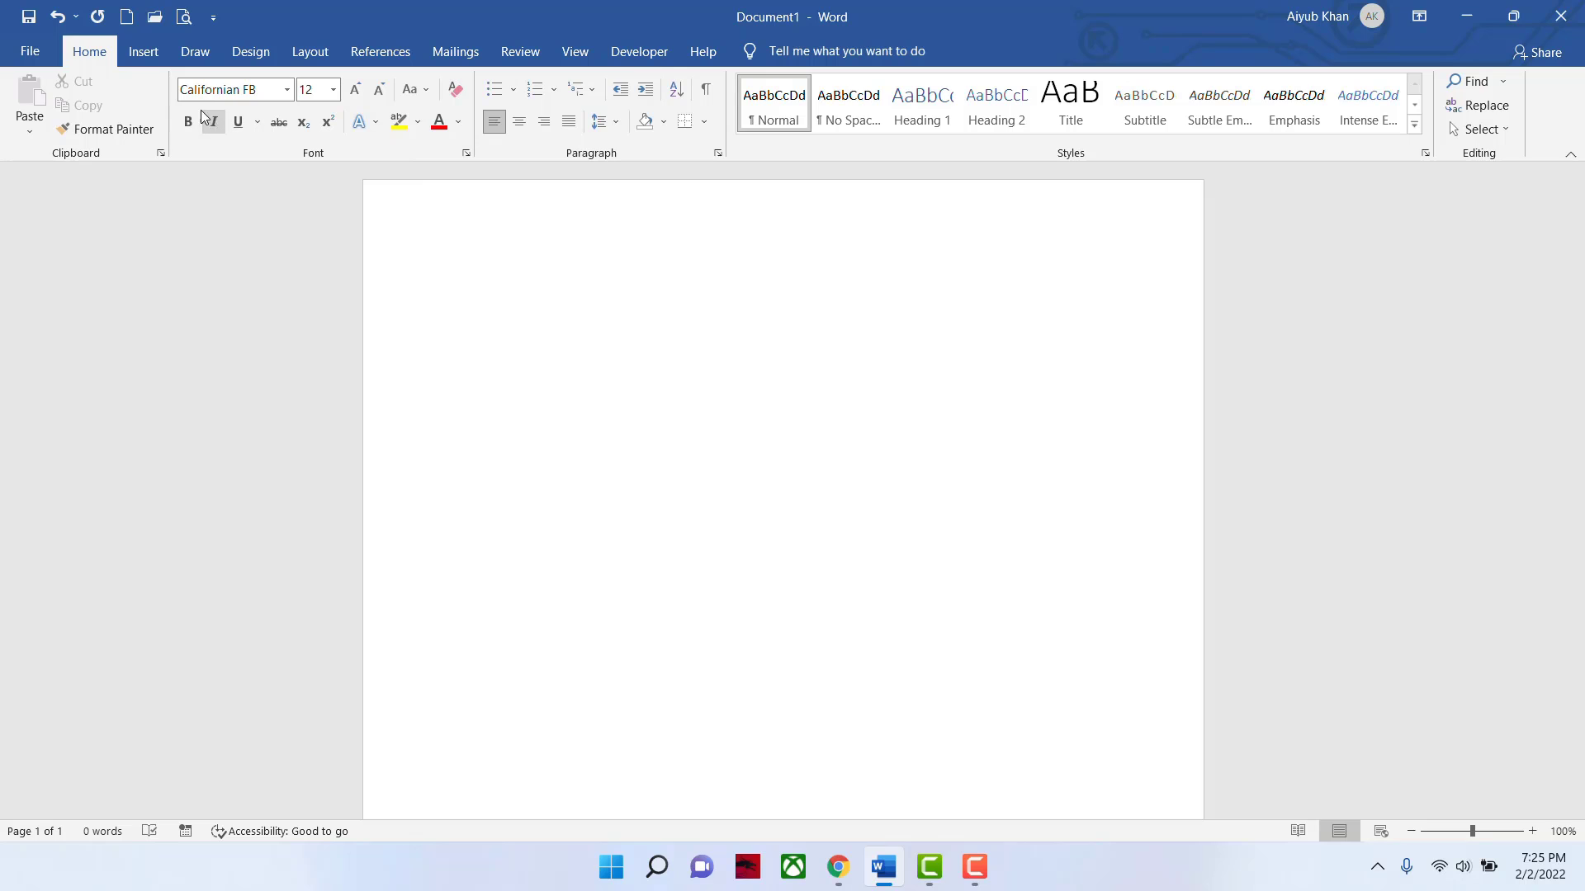
left_click(356, 90)
left_click(355, 92)
- Review the available options for letter case, text effects, highlight color, font color and line spacing
left_click(426, 90)
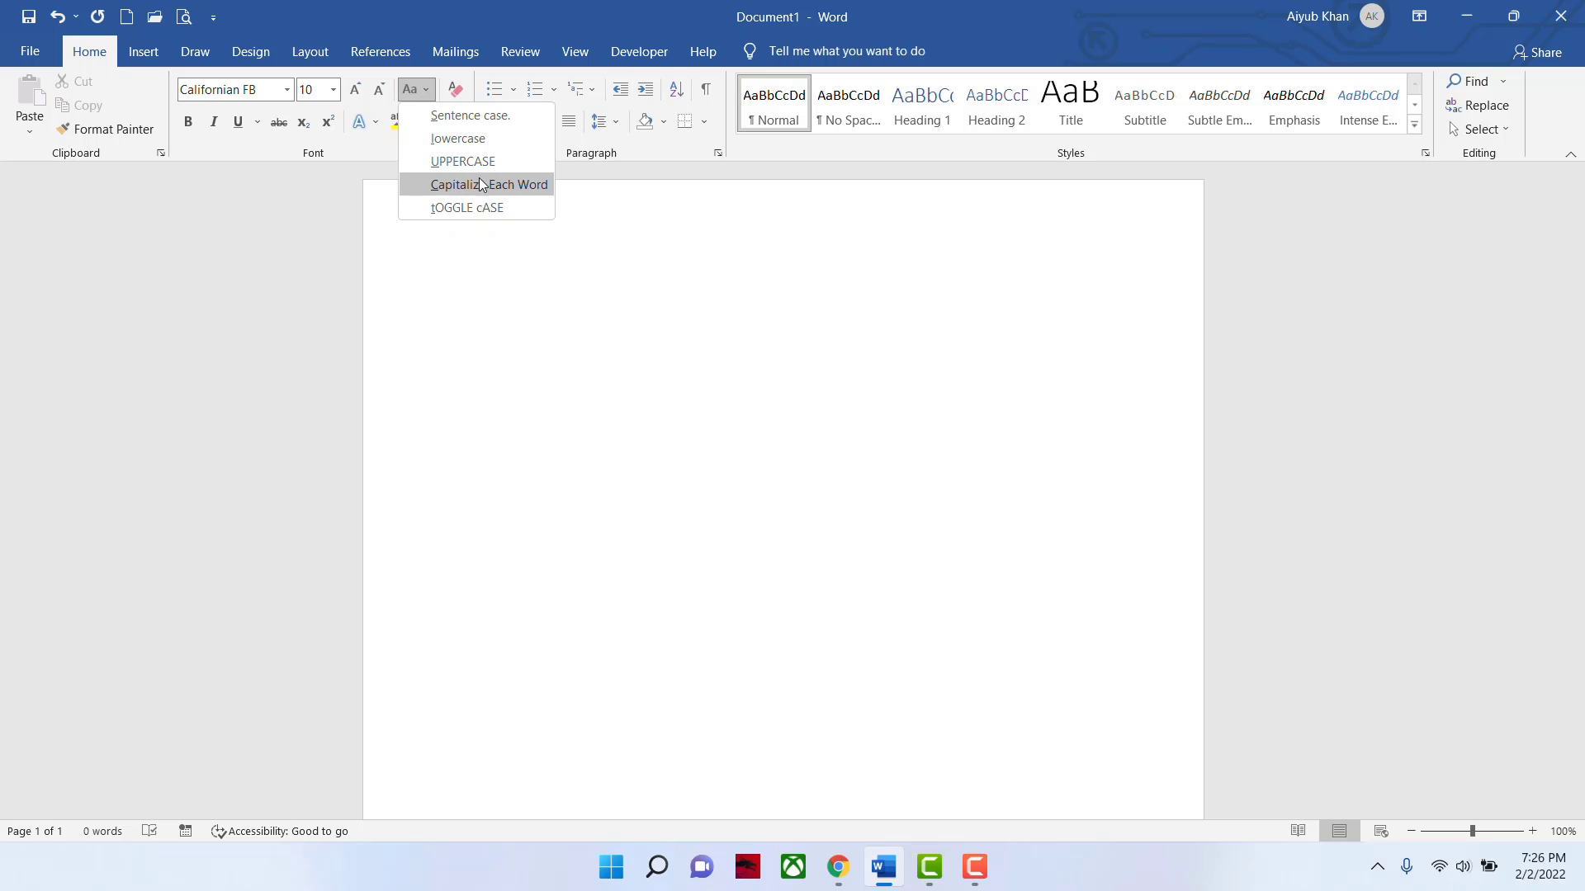
left_click(617, 284)
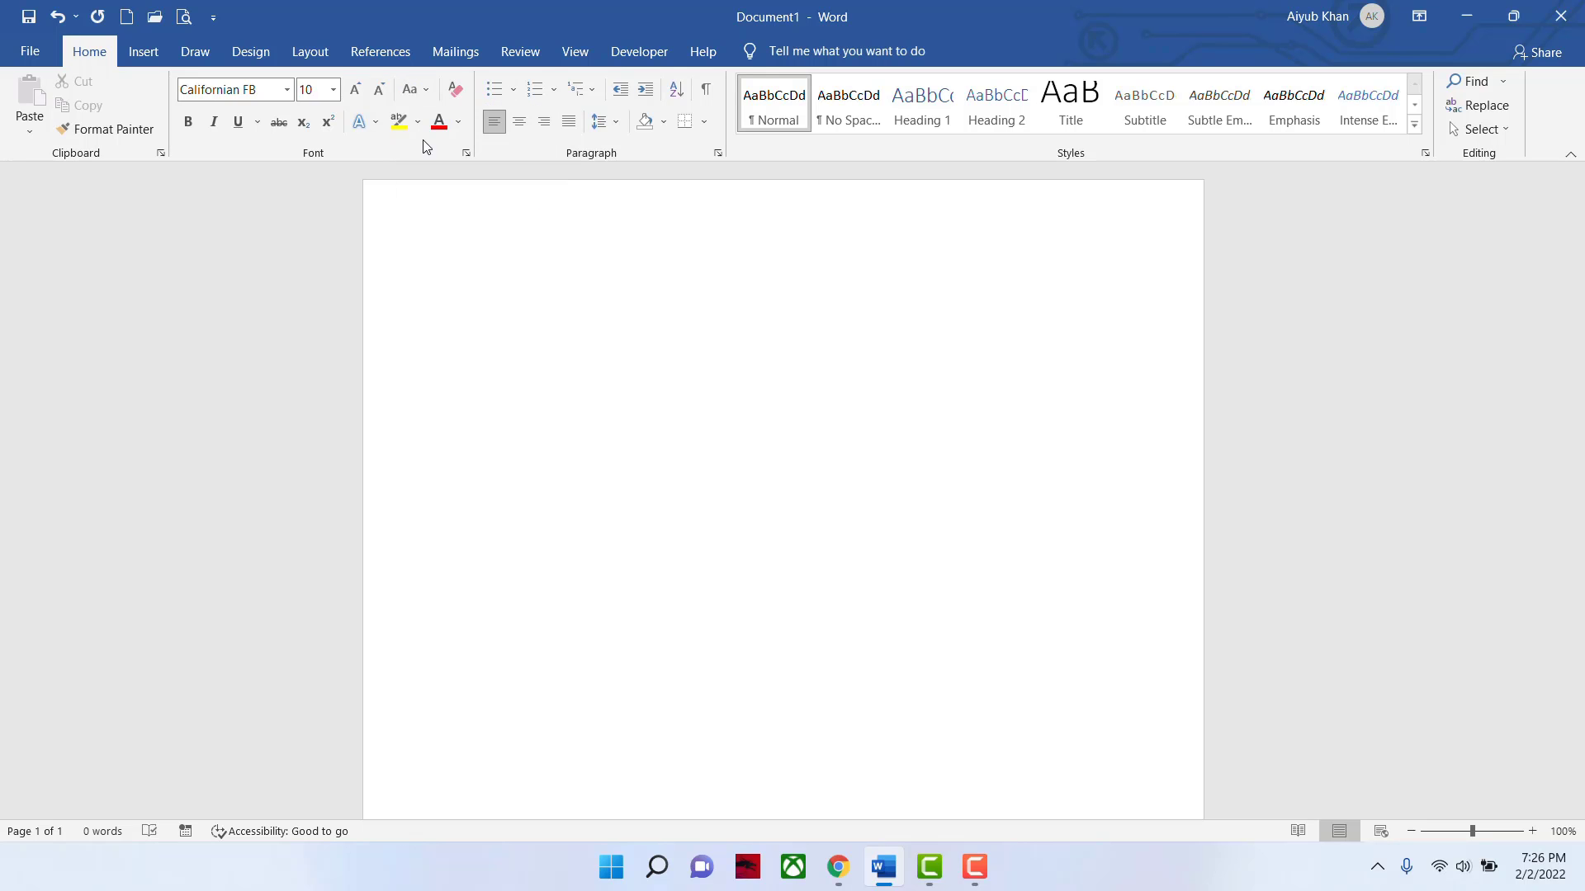
left_click(377, 124)
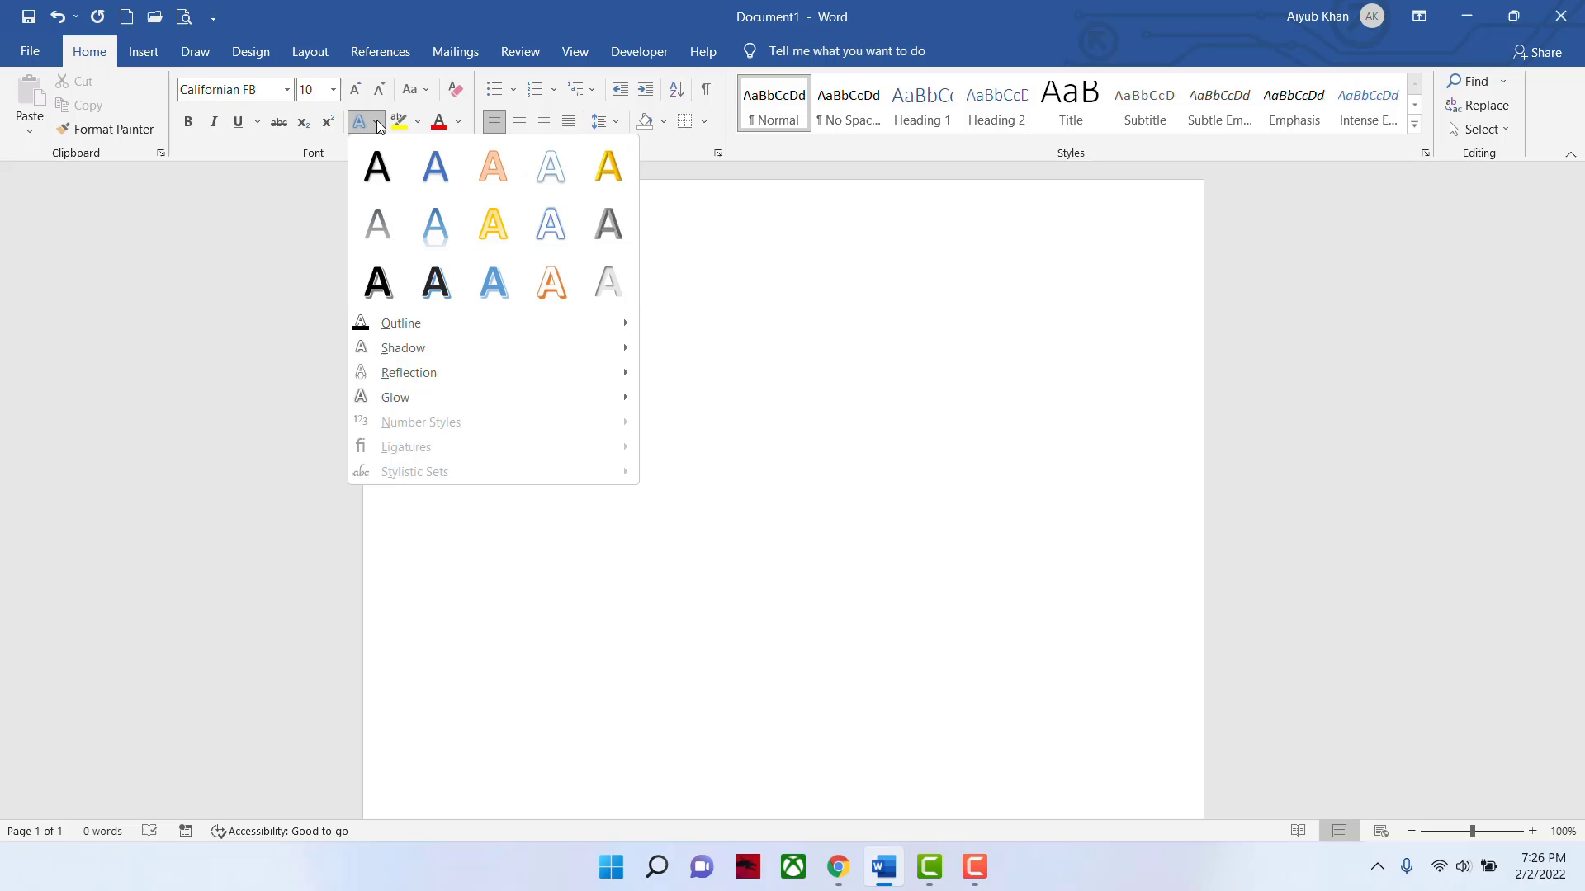
left_click(418, 123)
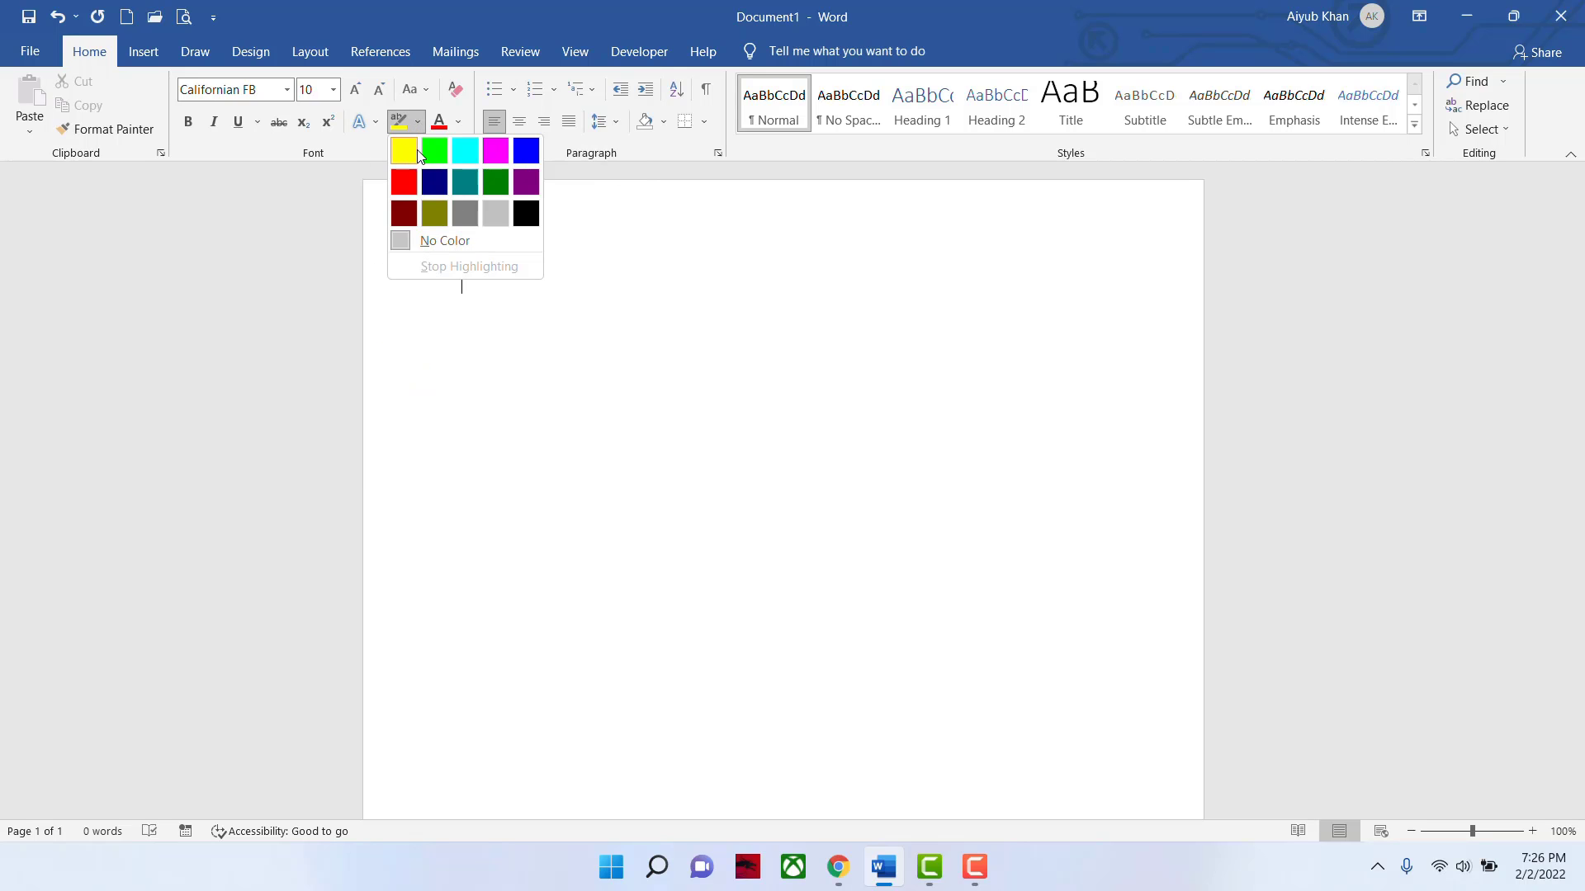
left_click(461, 124)
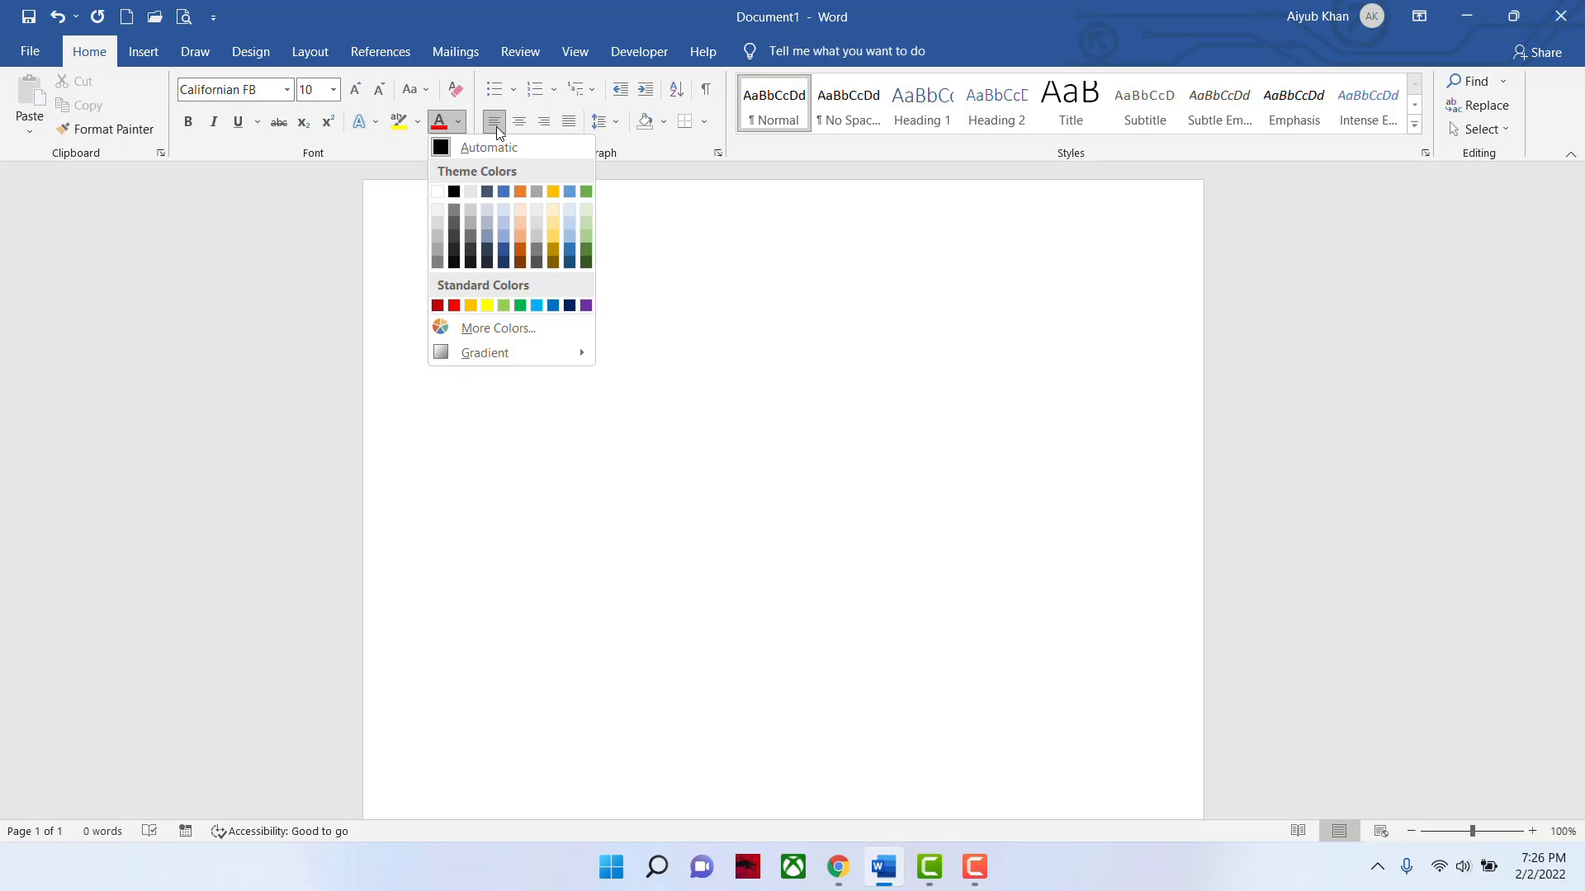
left_click(626, 244)
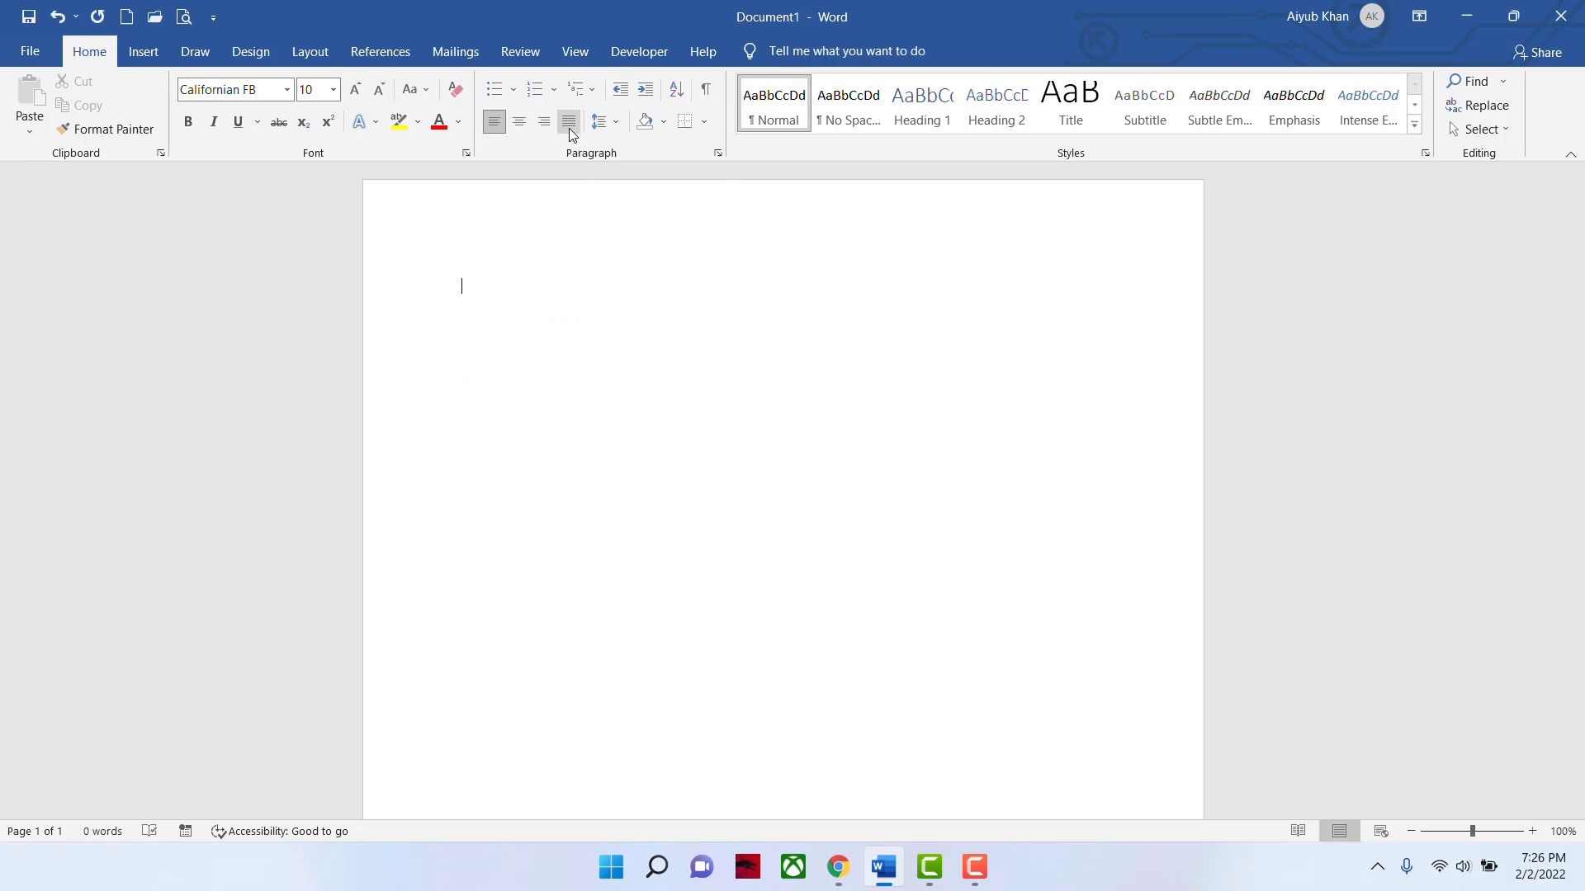
left_click(614, 126)
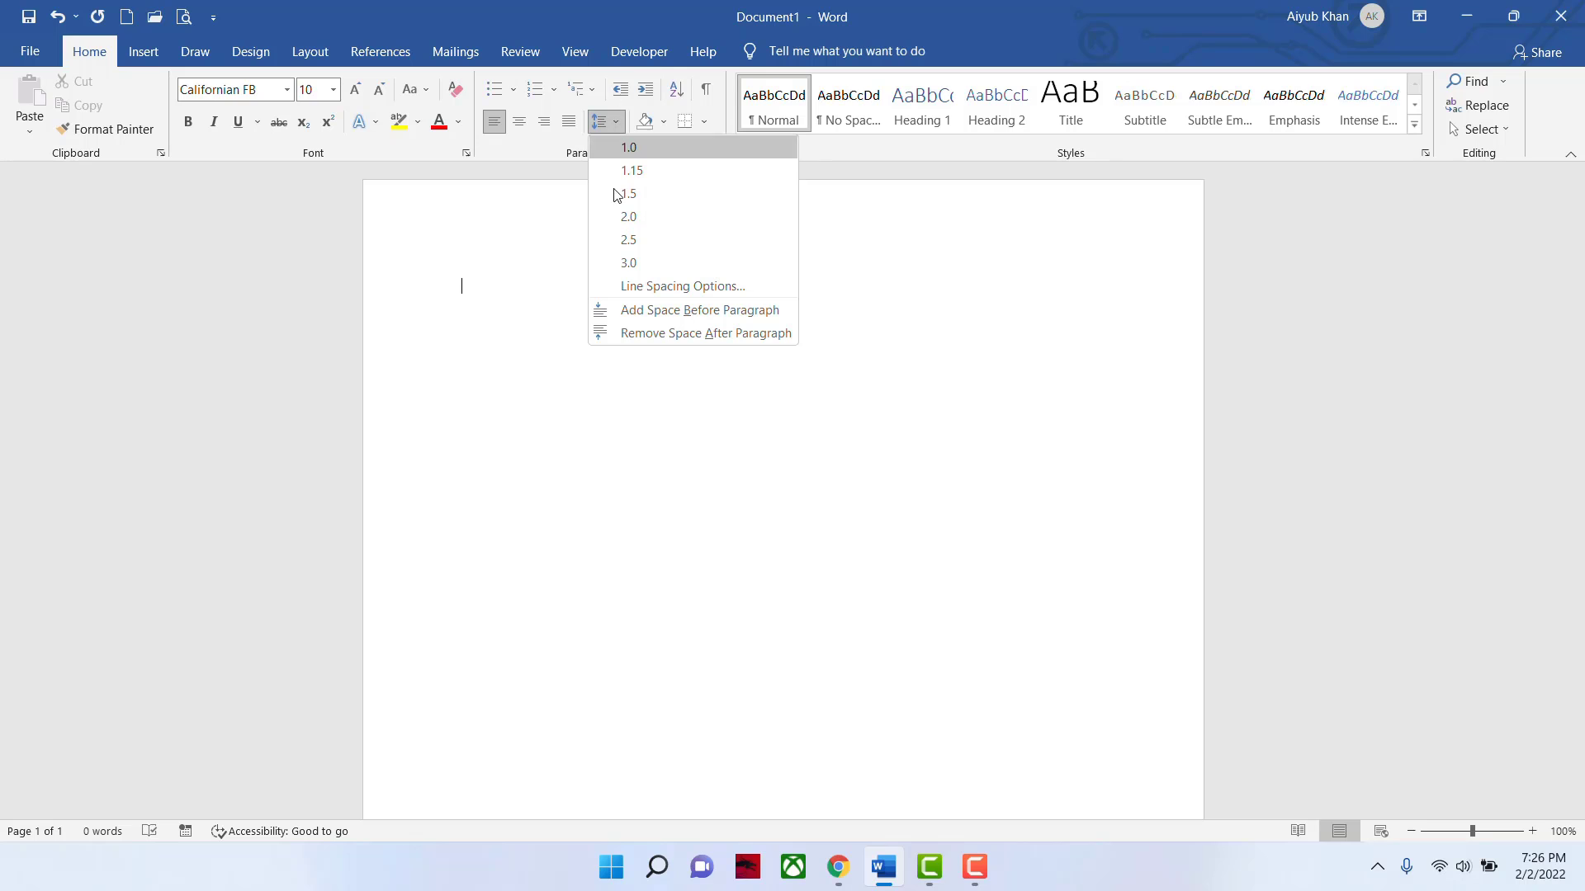
- Shade the empty first paragraph with the blue theme color and clear the shading again
left_click(662, 122)
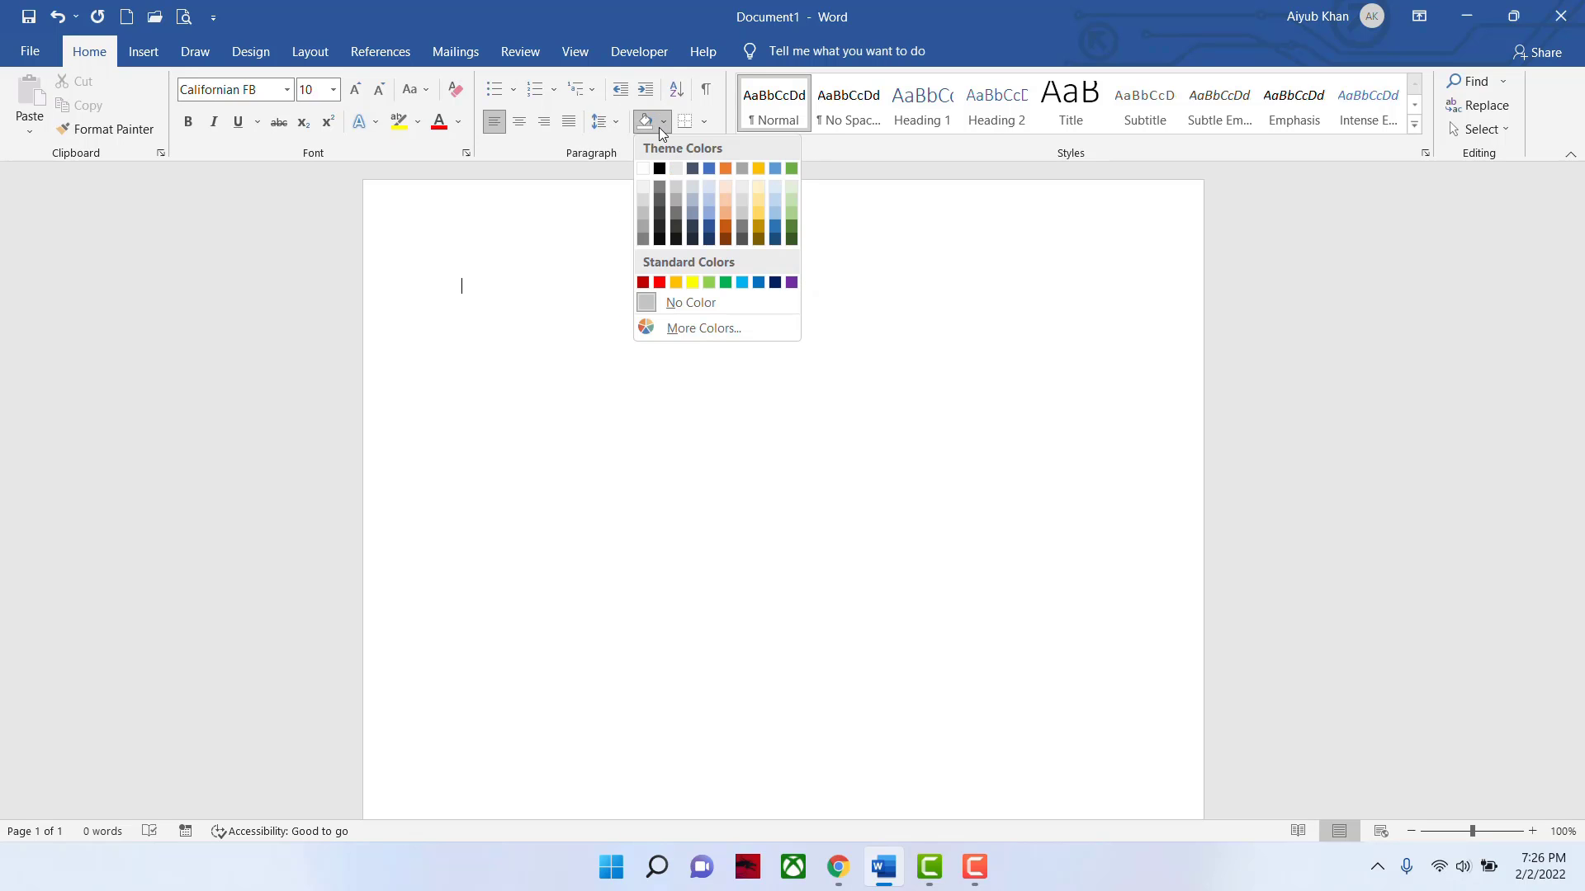
left_click(707, 169)
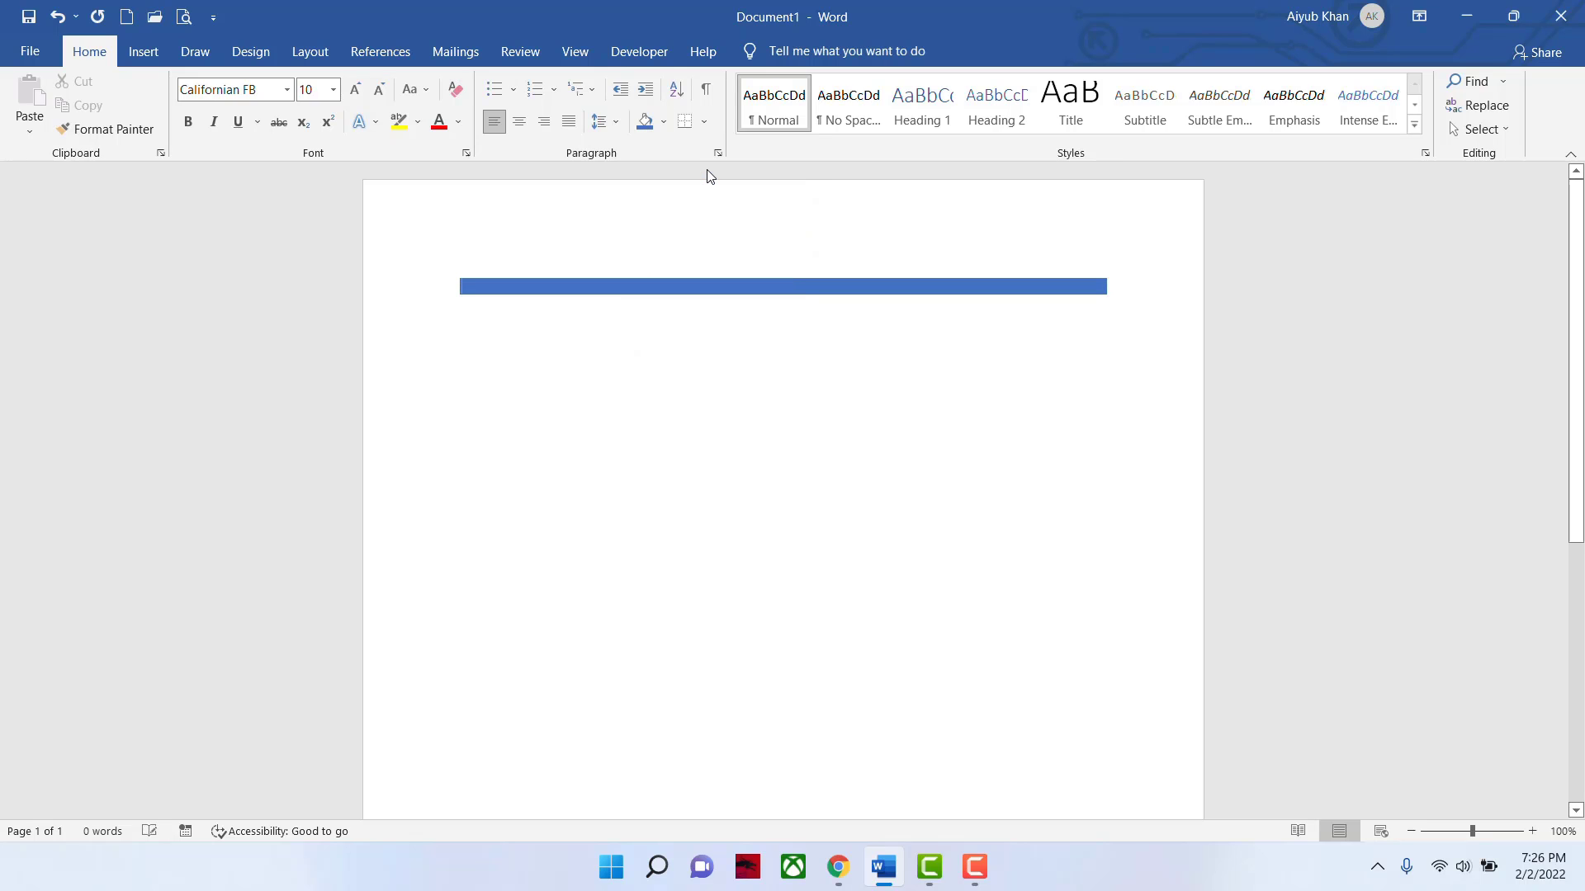
left_click(665, 129)
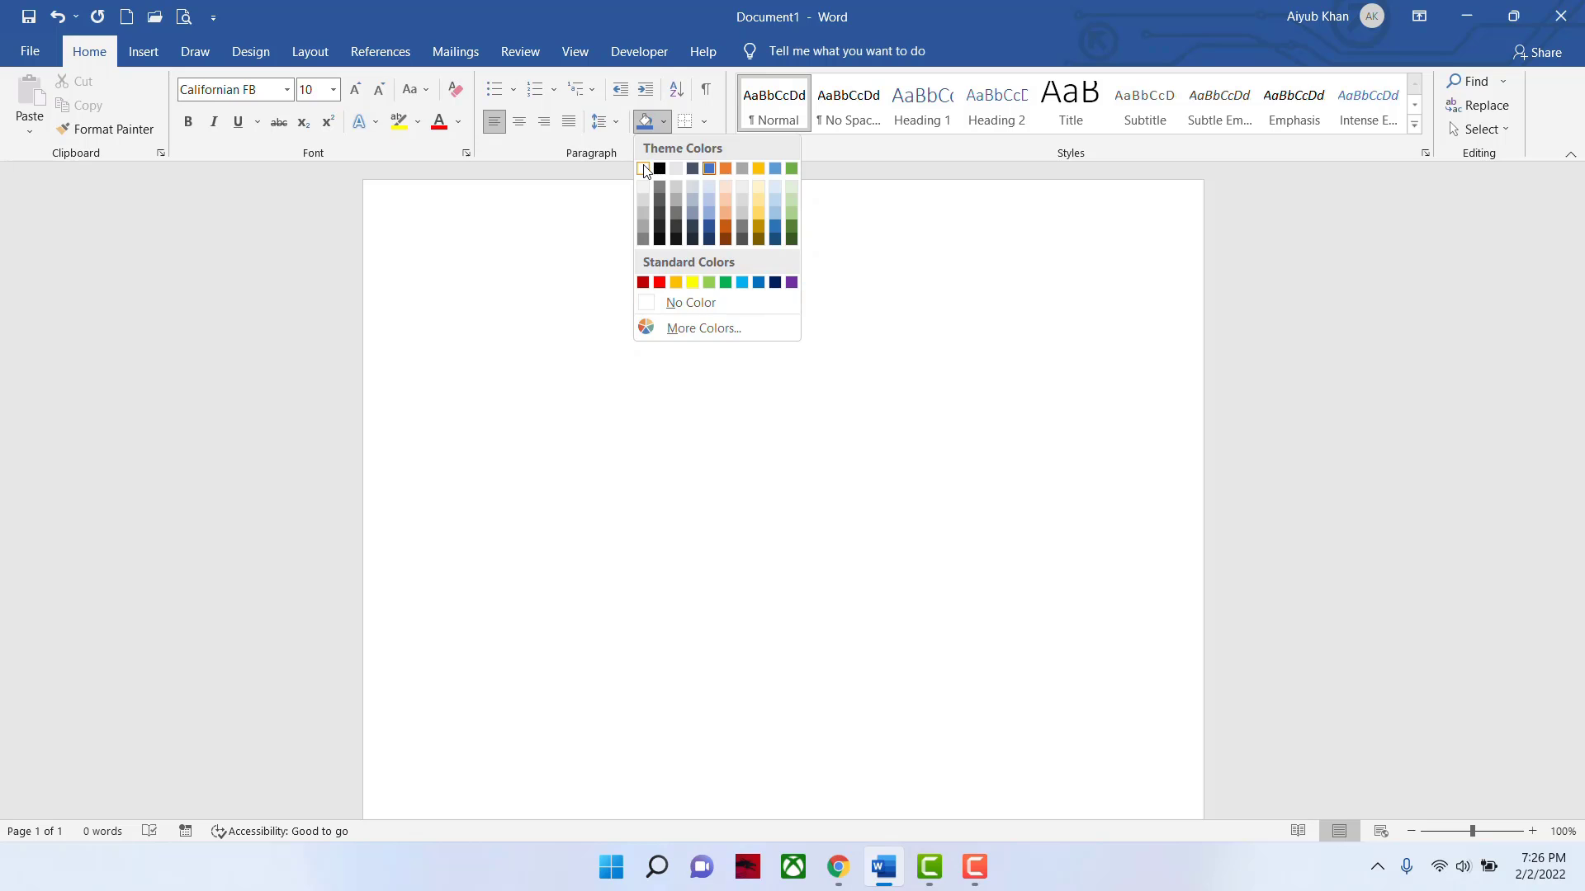
left_click(683, 300)
- Examine the available paragraph border options and the list of theme, recently used and installed fonts
left_click(704, 123)
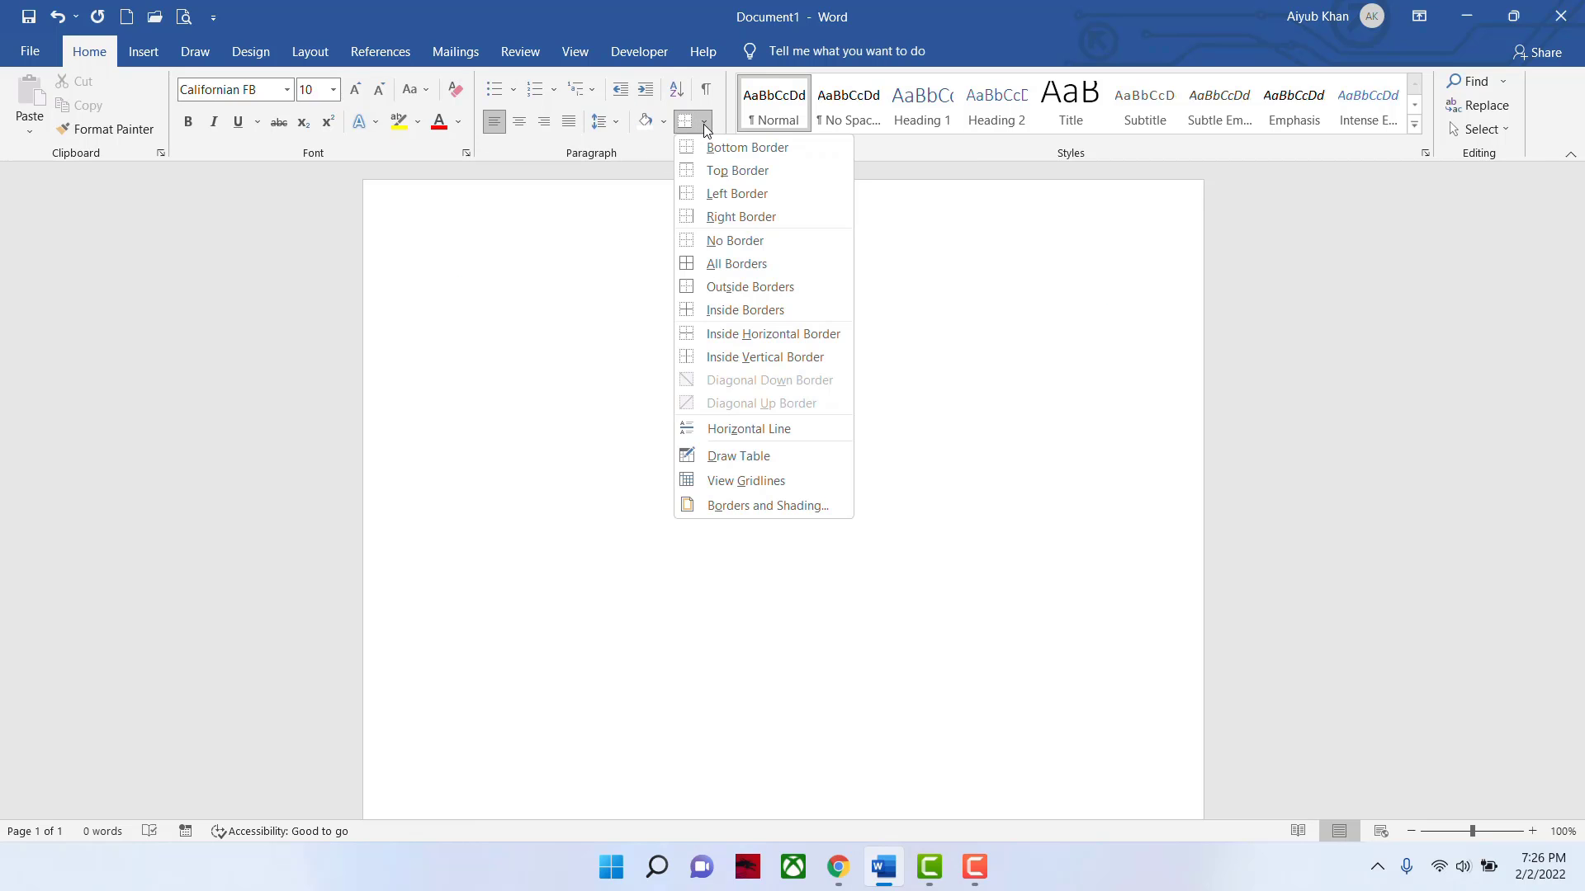
left_click(617, 336)
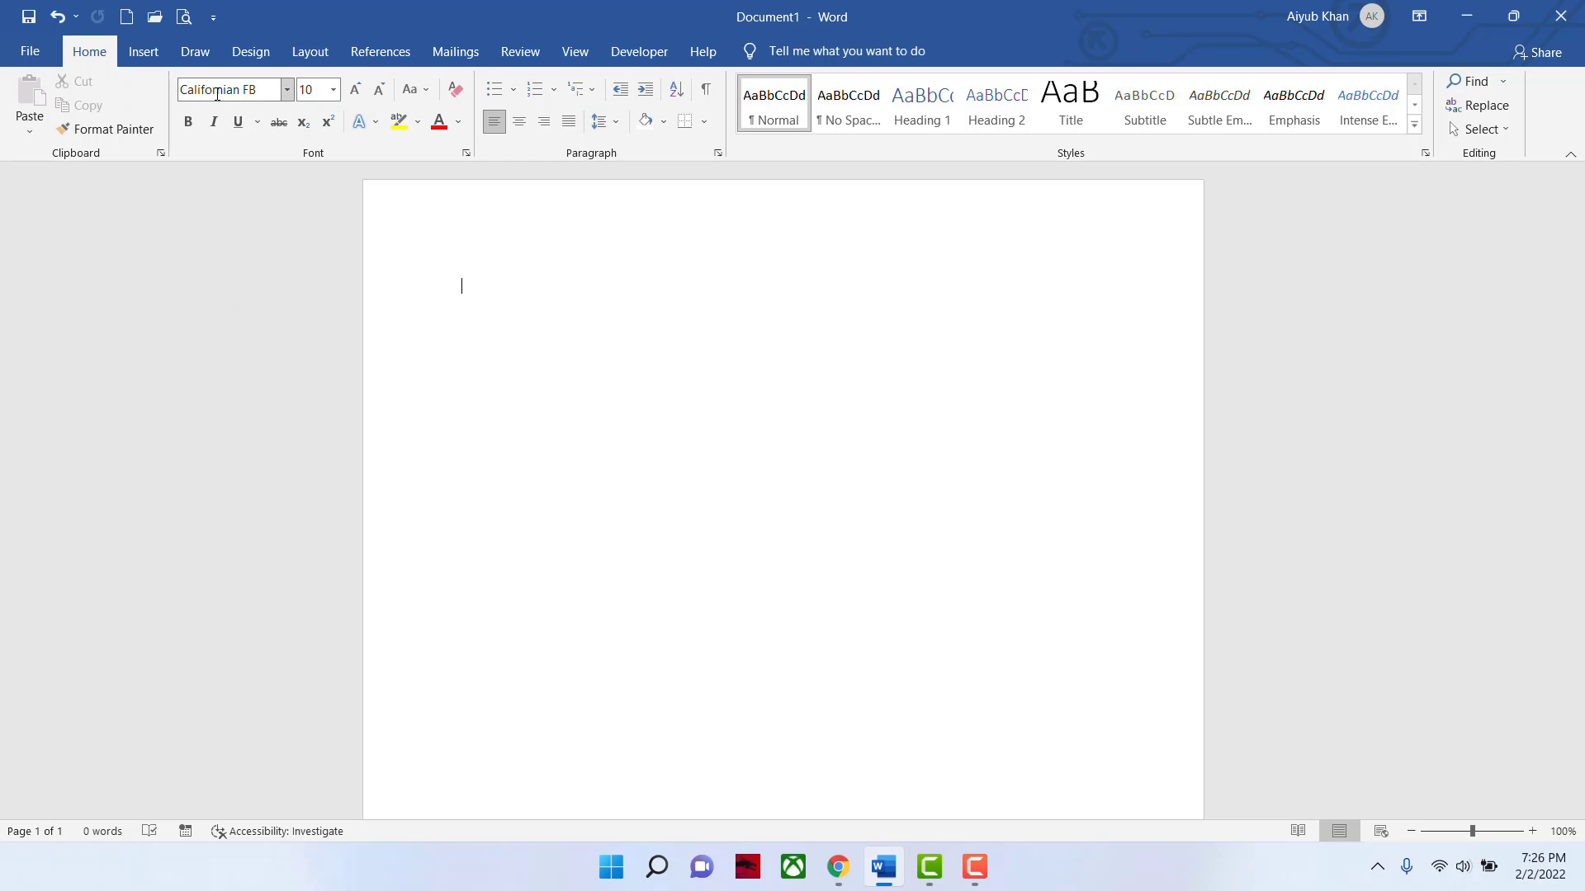
left_click(231, 89)
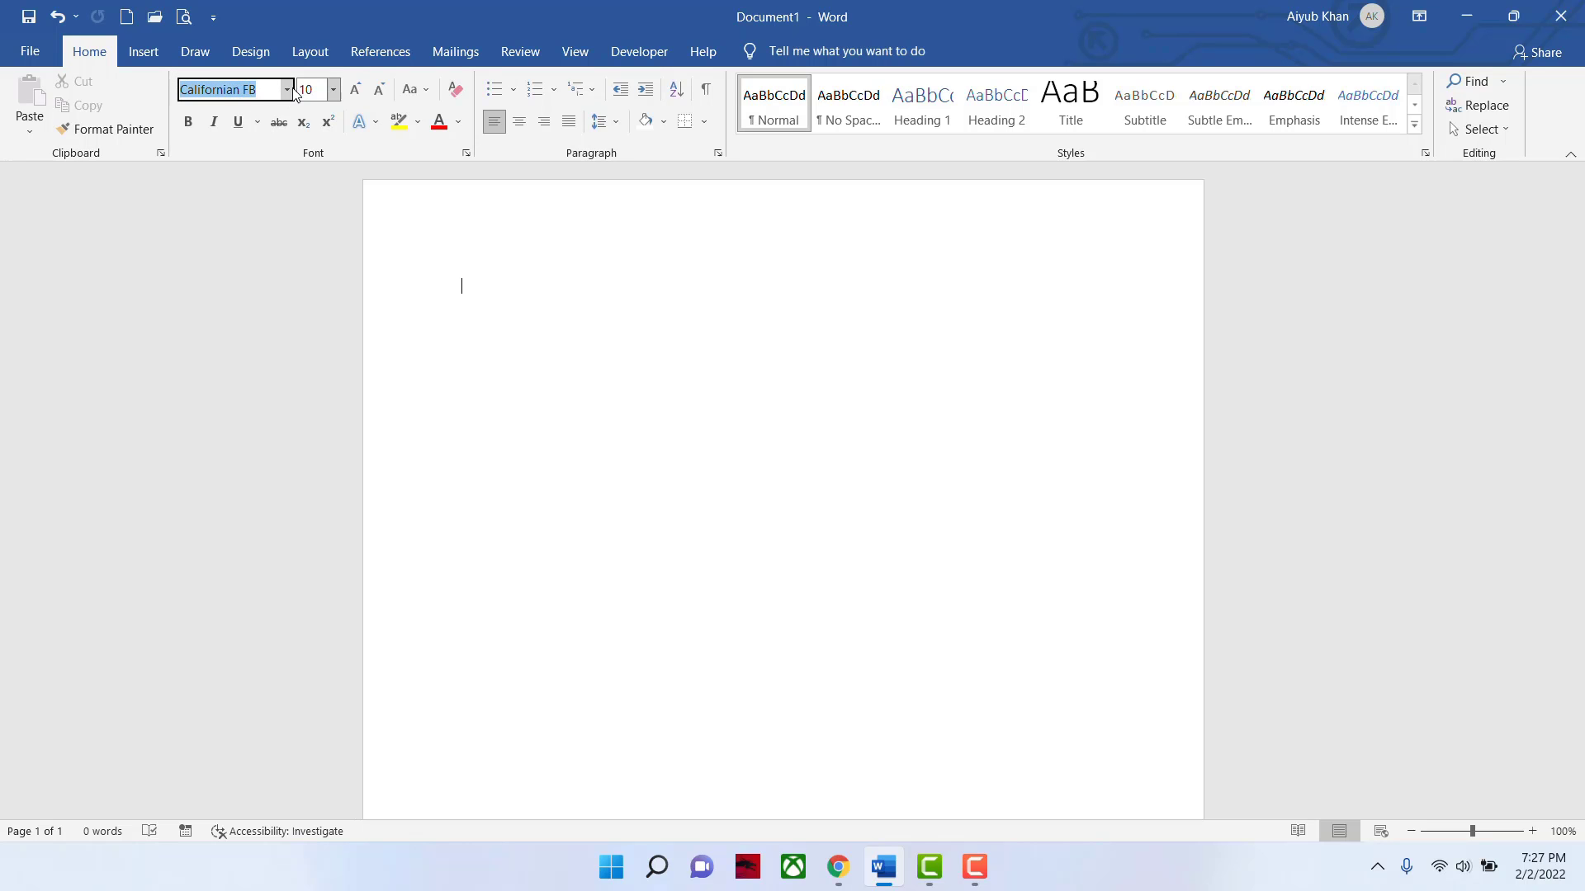
left_click(289, 90)
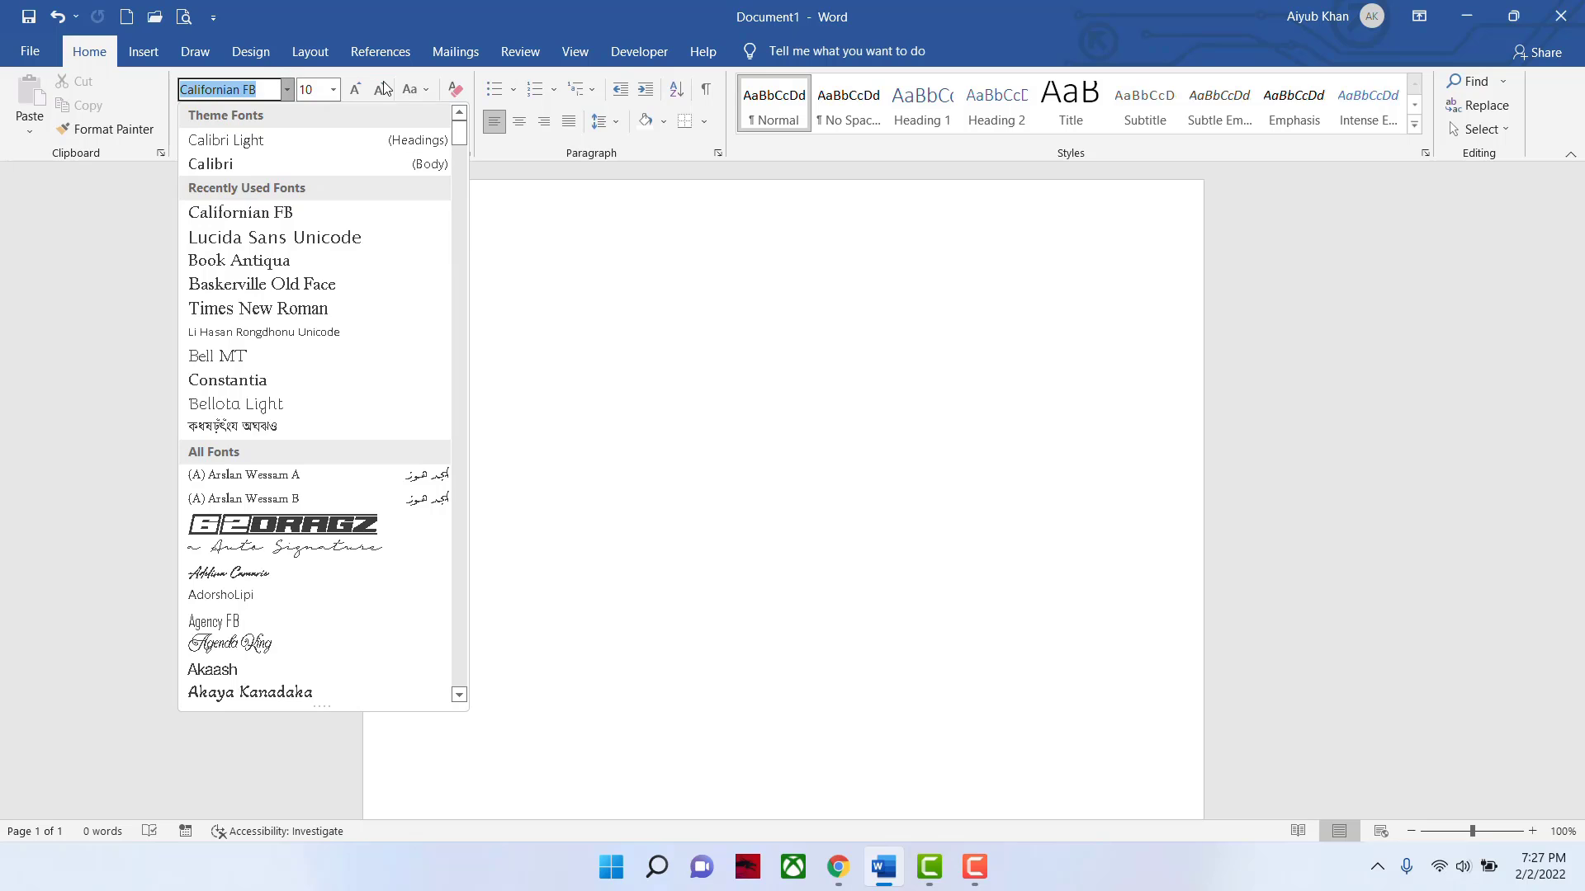
left_click(365, 82)
left_click(289, 89)
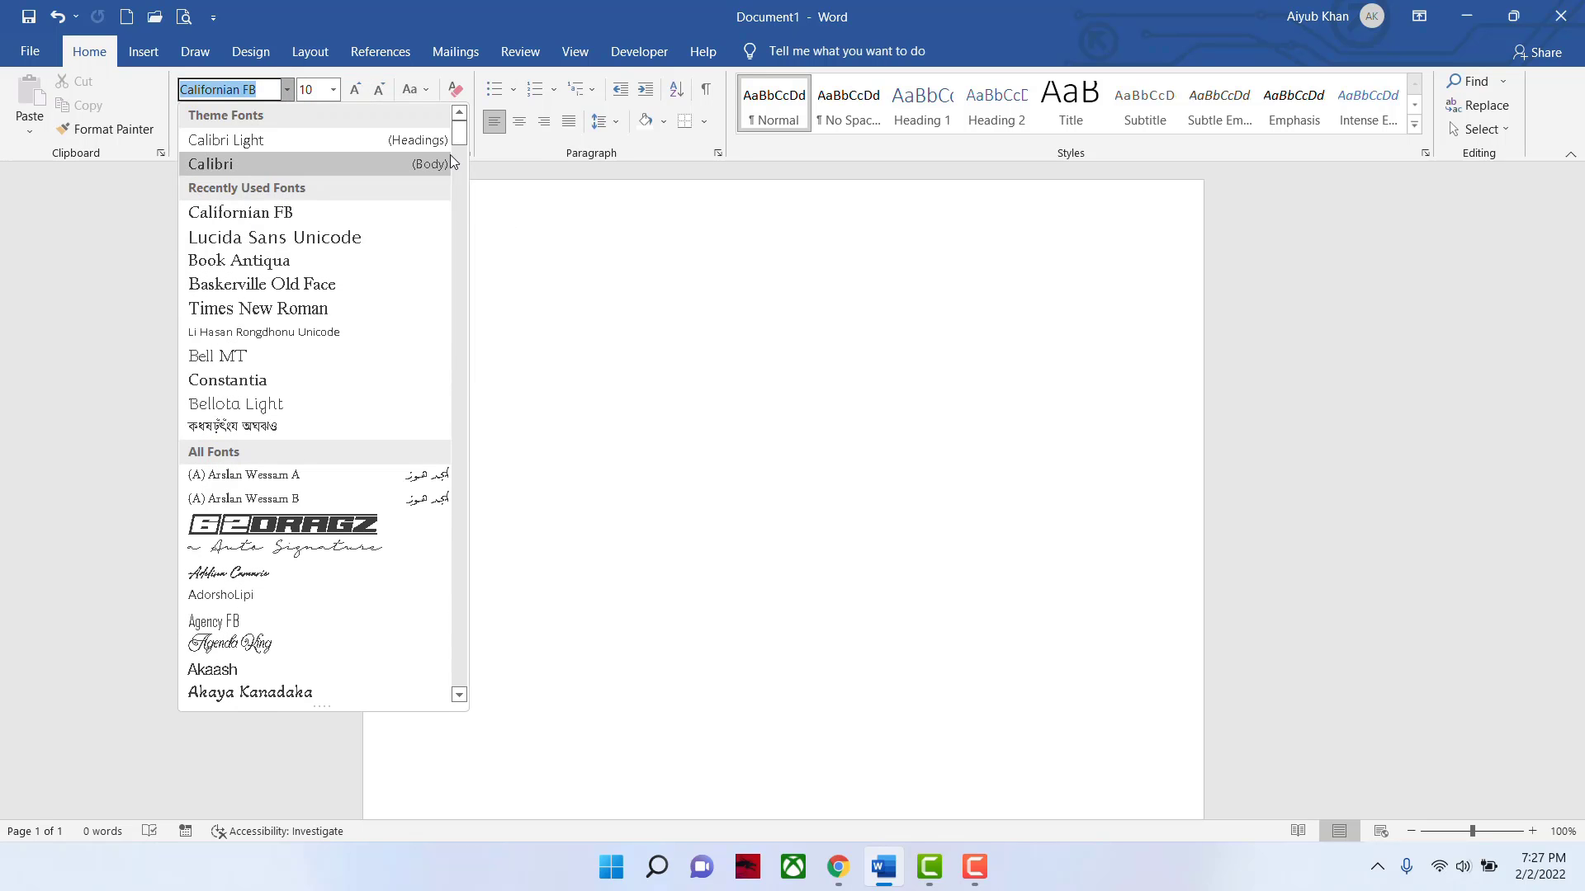
left_click_drag(459, 137, 489, 124)
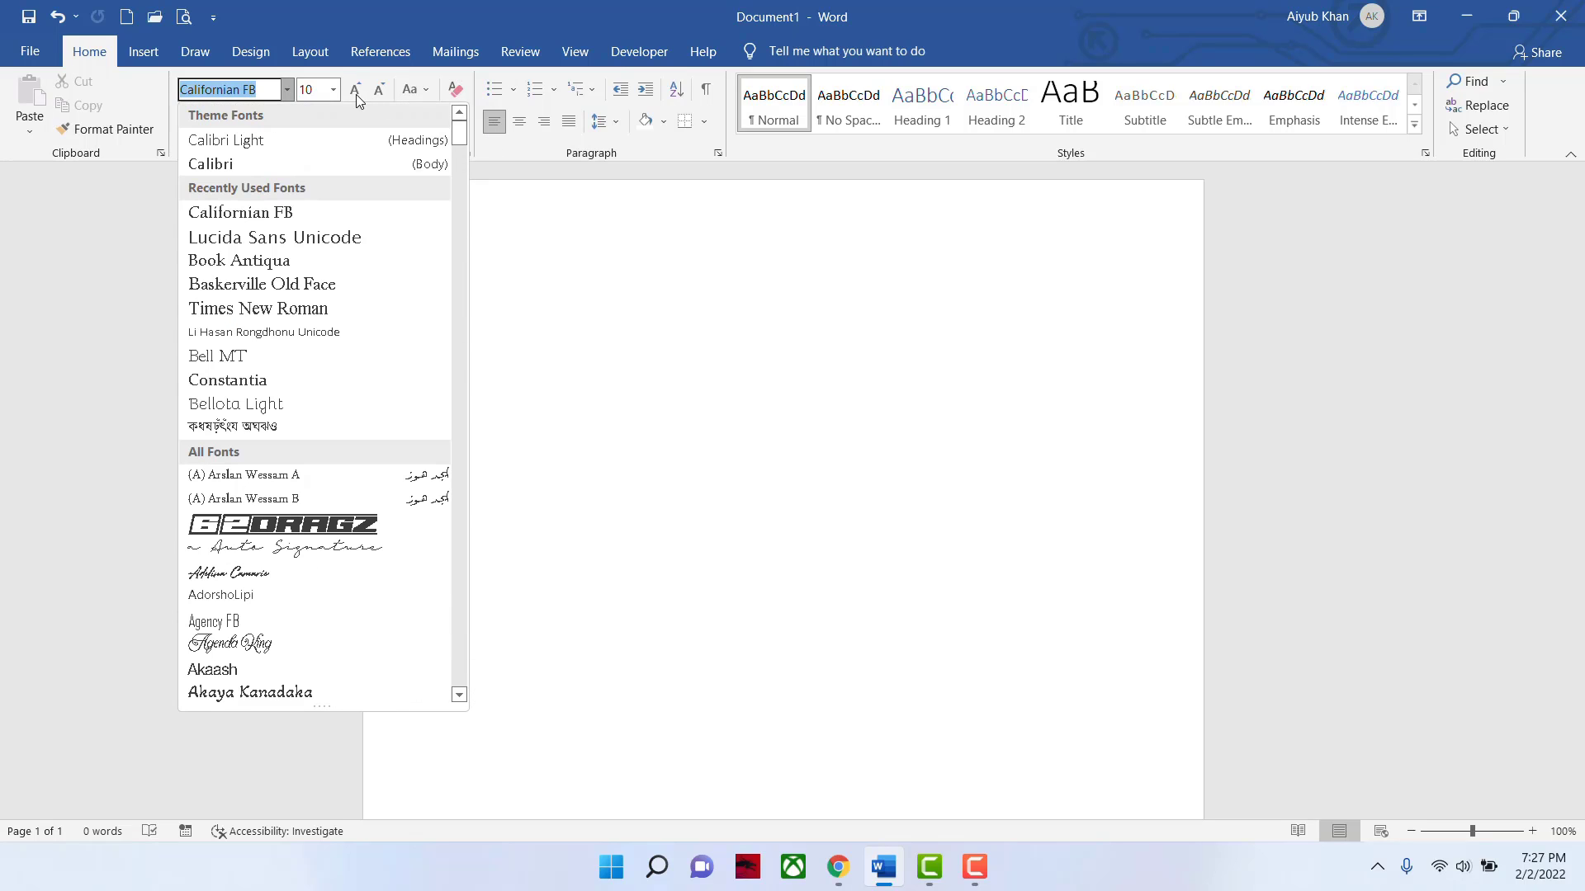
left_click(344, 74)
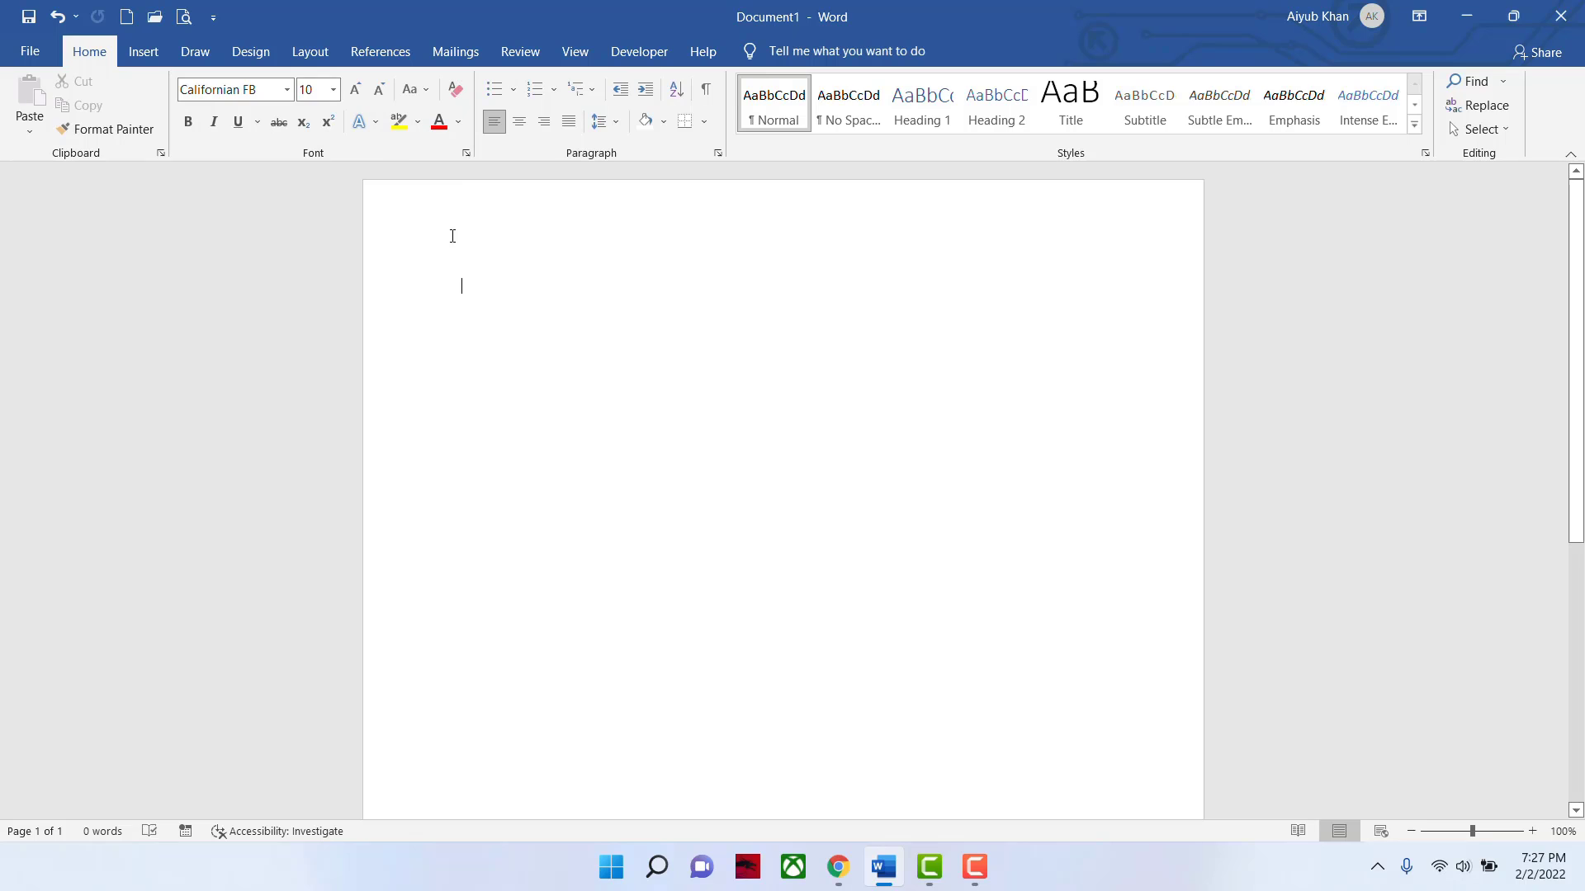
- Review the available font sizes, keep size 10, and place the cursor in the empty first paragraph
left_click(333, 90)
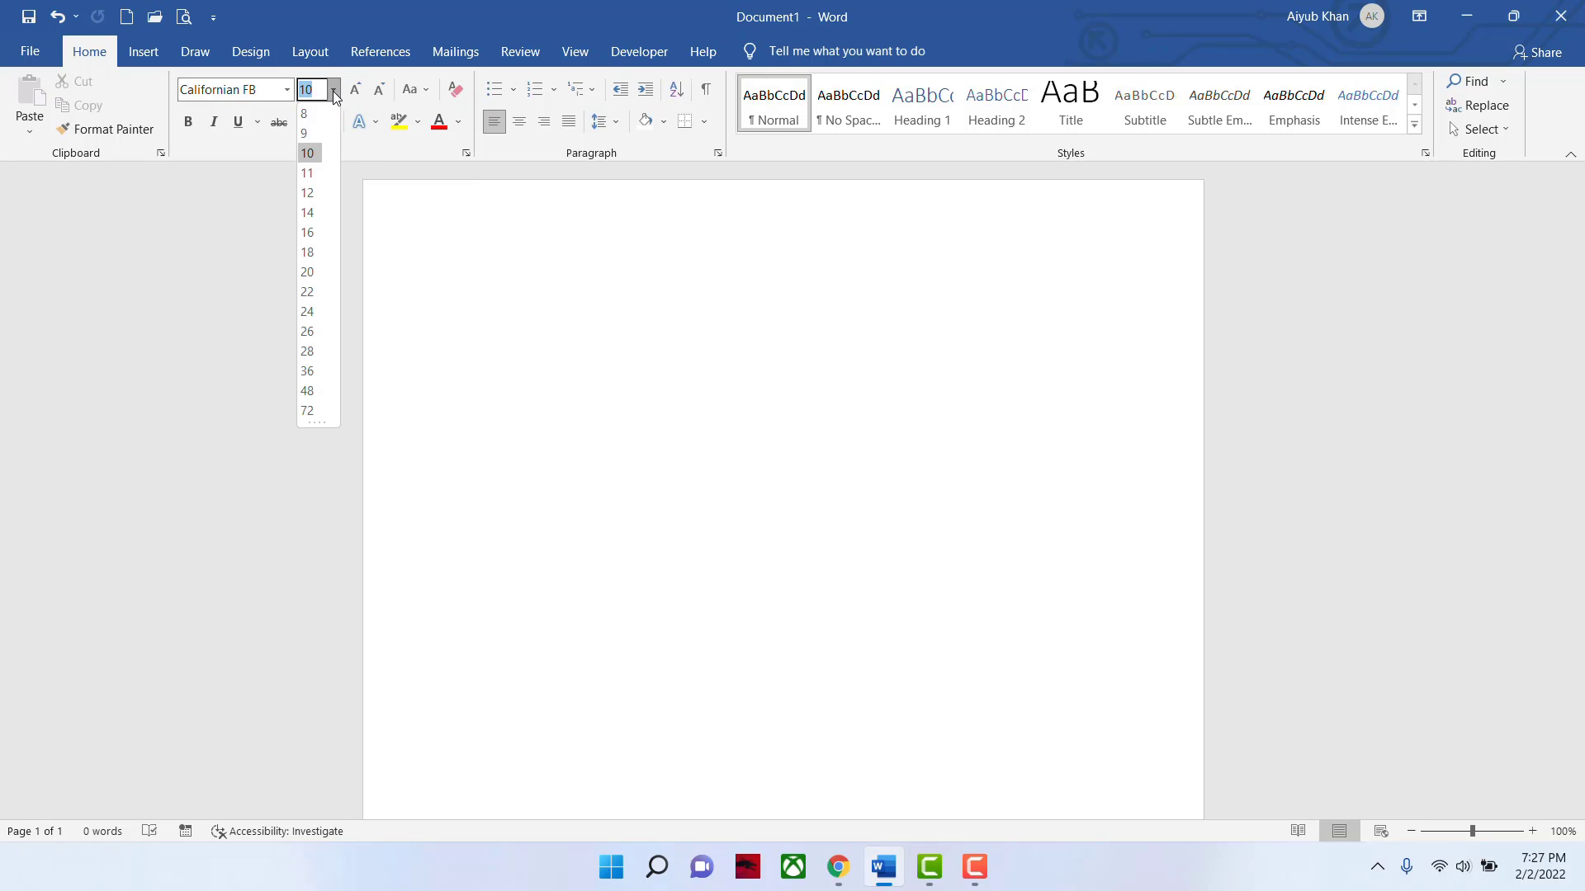
left_click(308, 155)
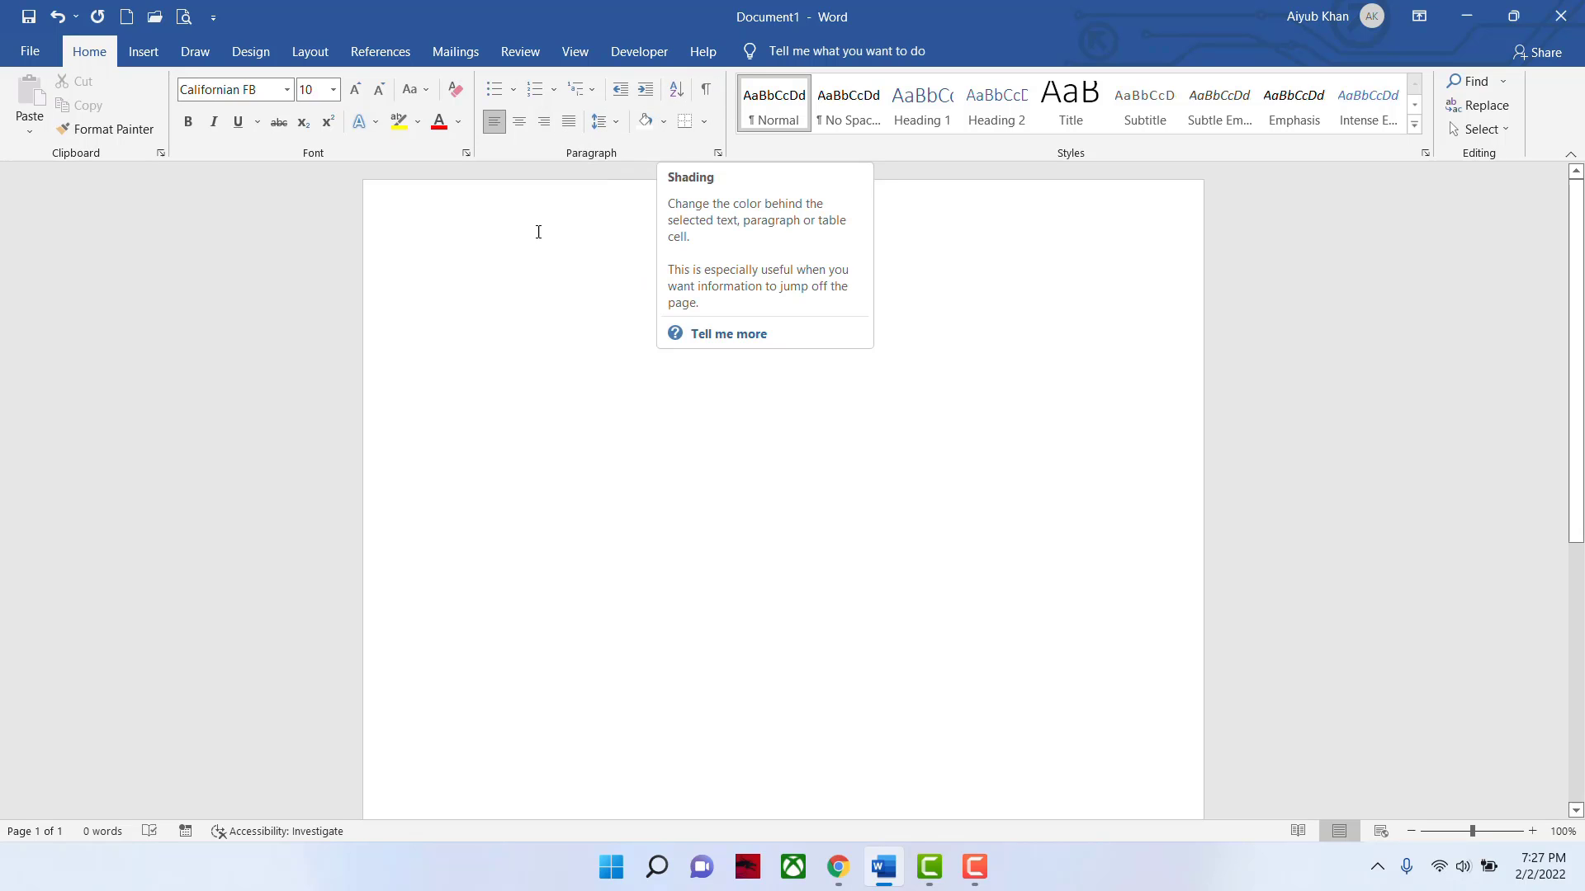
left_click_drag(464, 271, 524, 383)
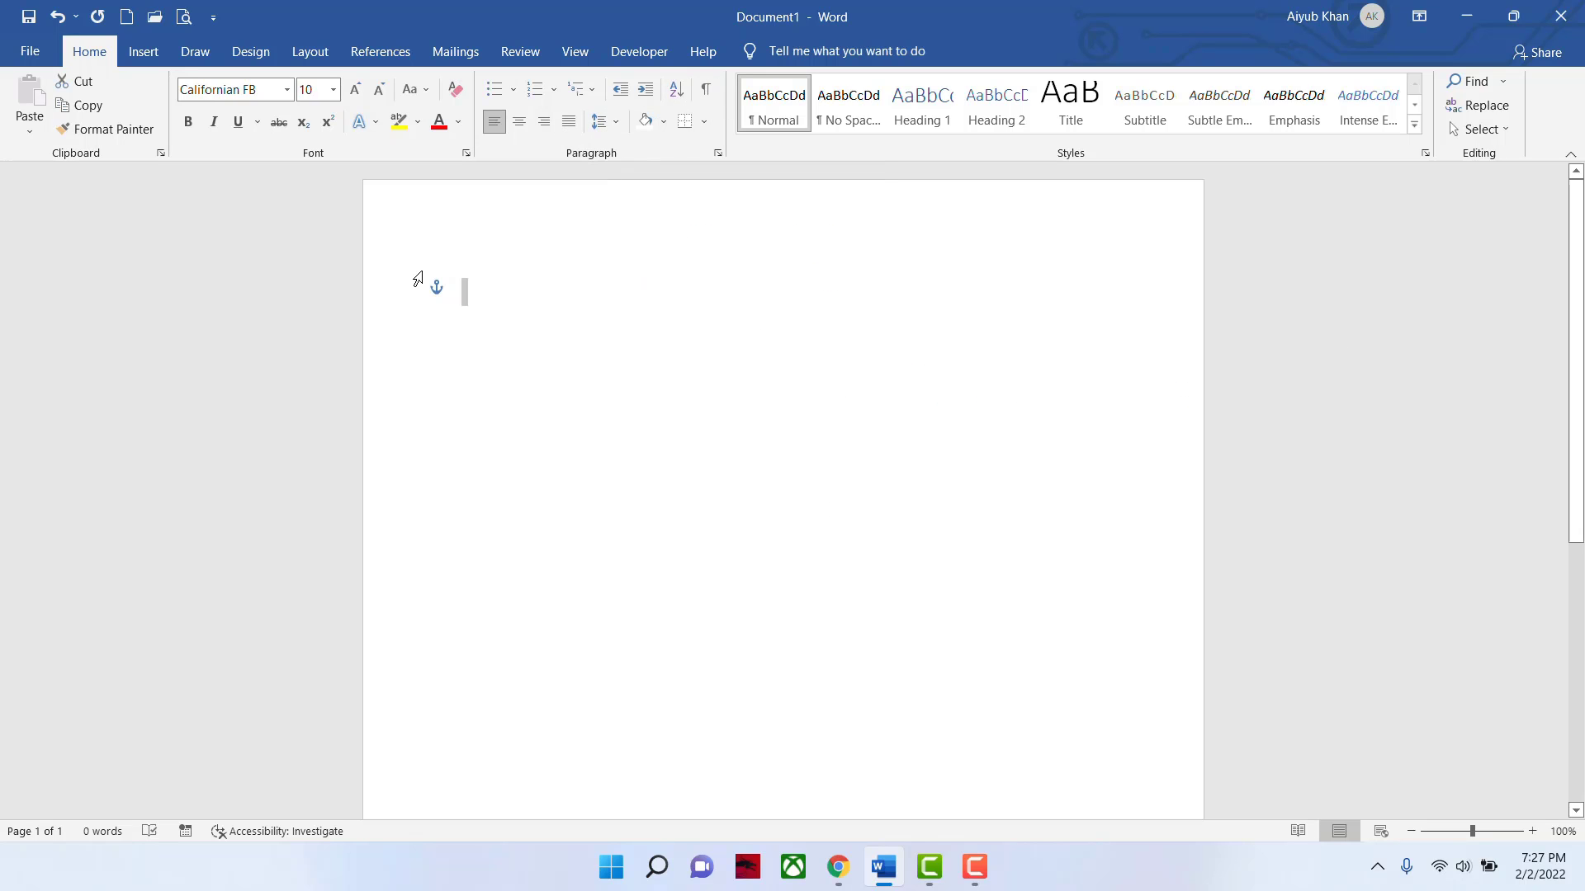
left_click(463, 289)
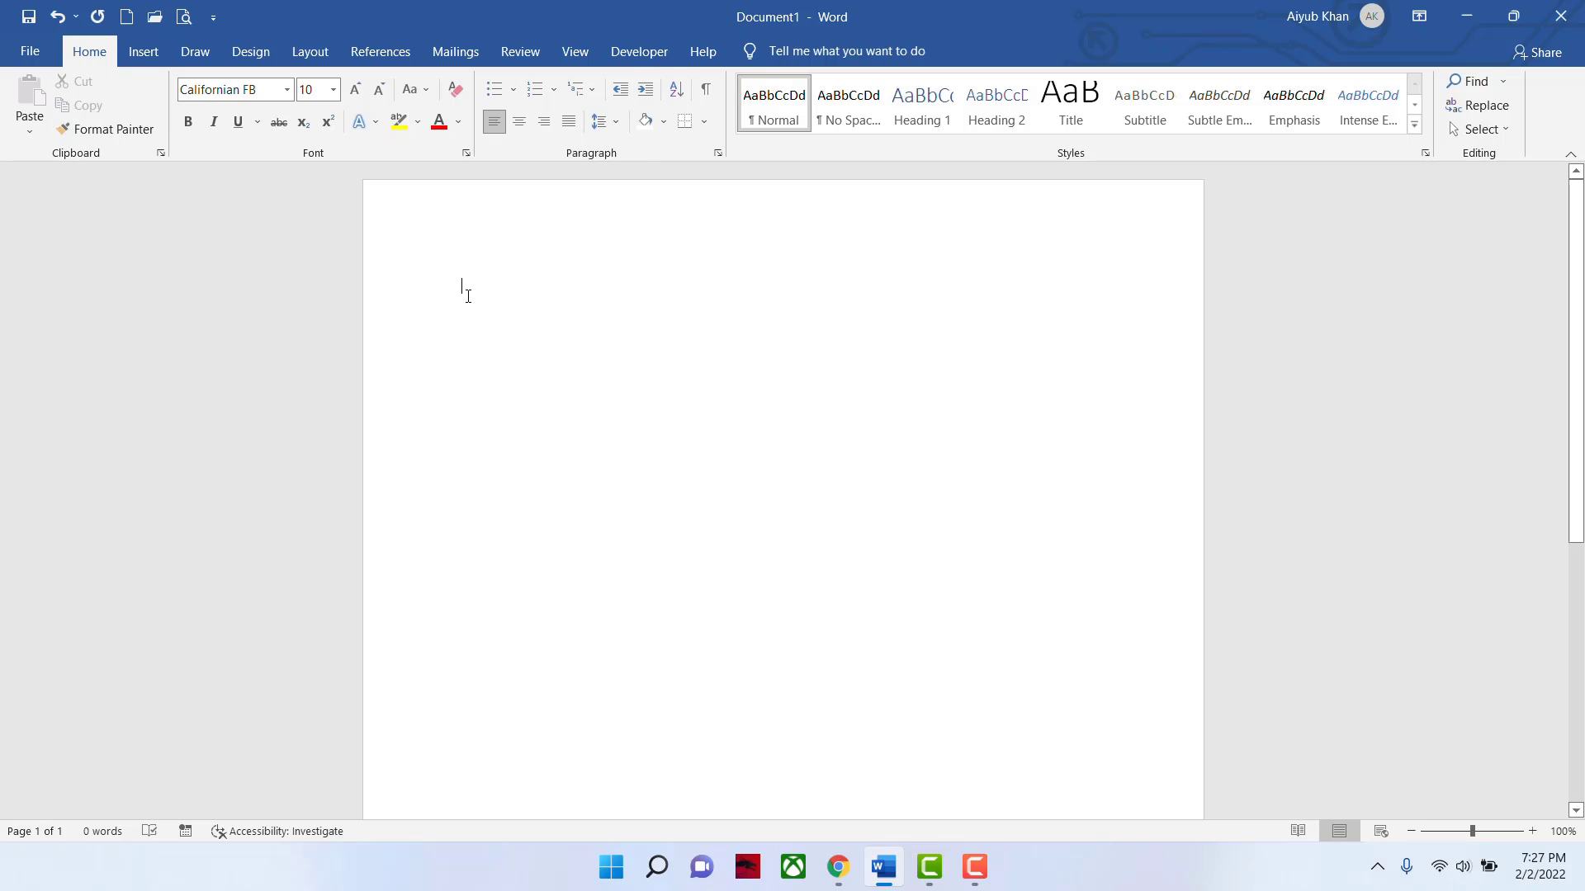
- Preview the theme shading colors on the empty paragraph and set the font color to Automatic
left_click(665, 122)
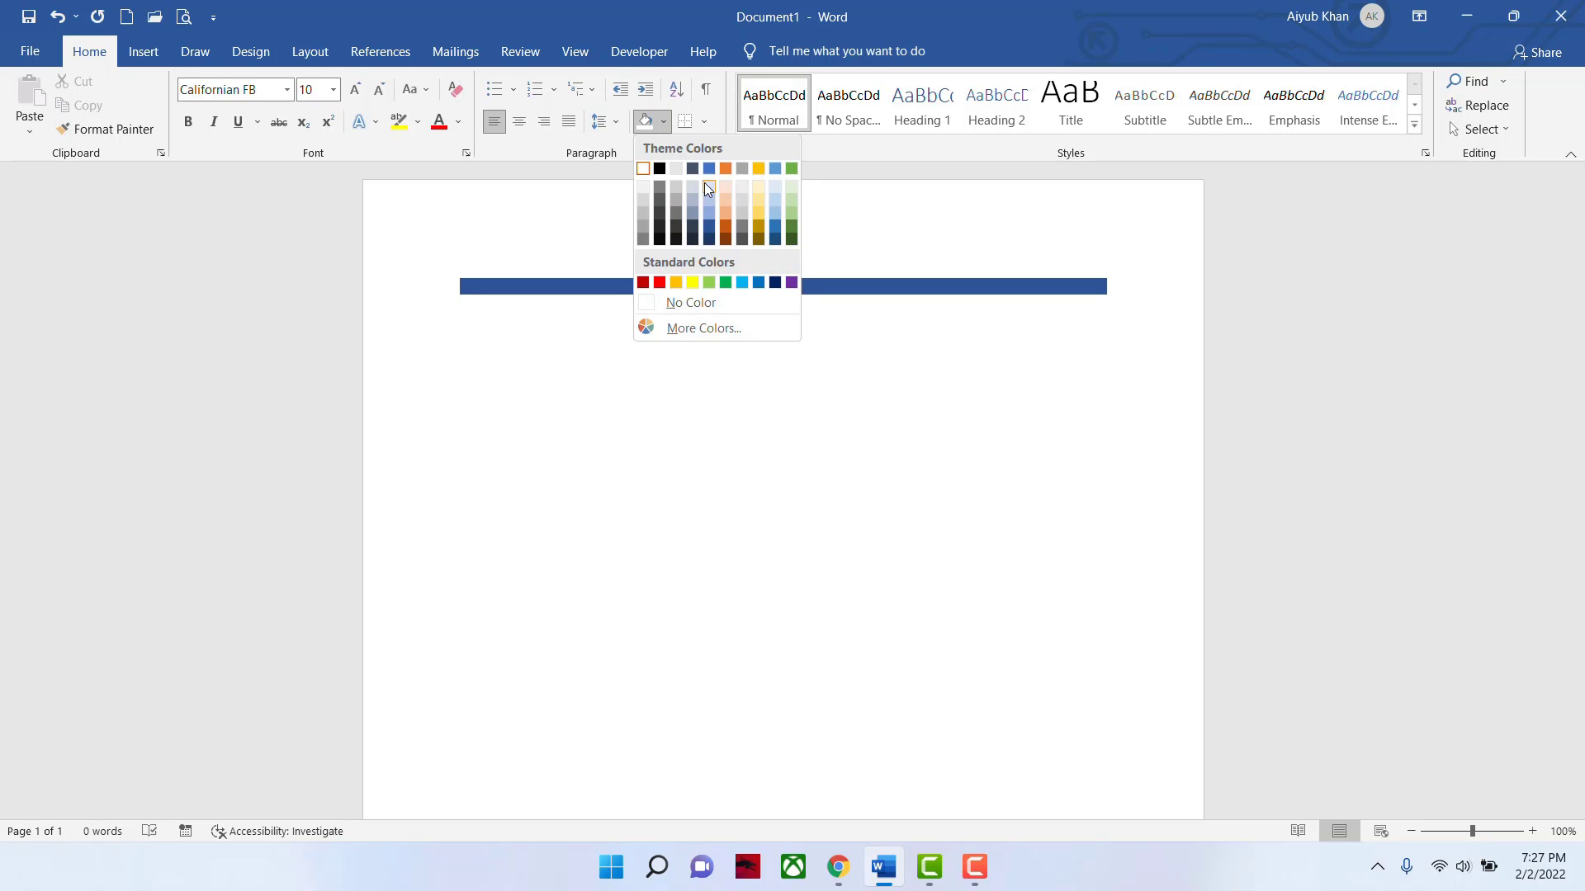
left_click(664, 123)
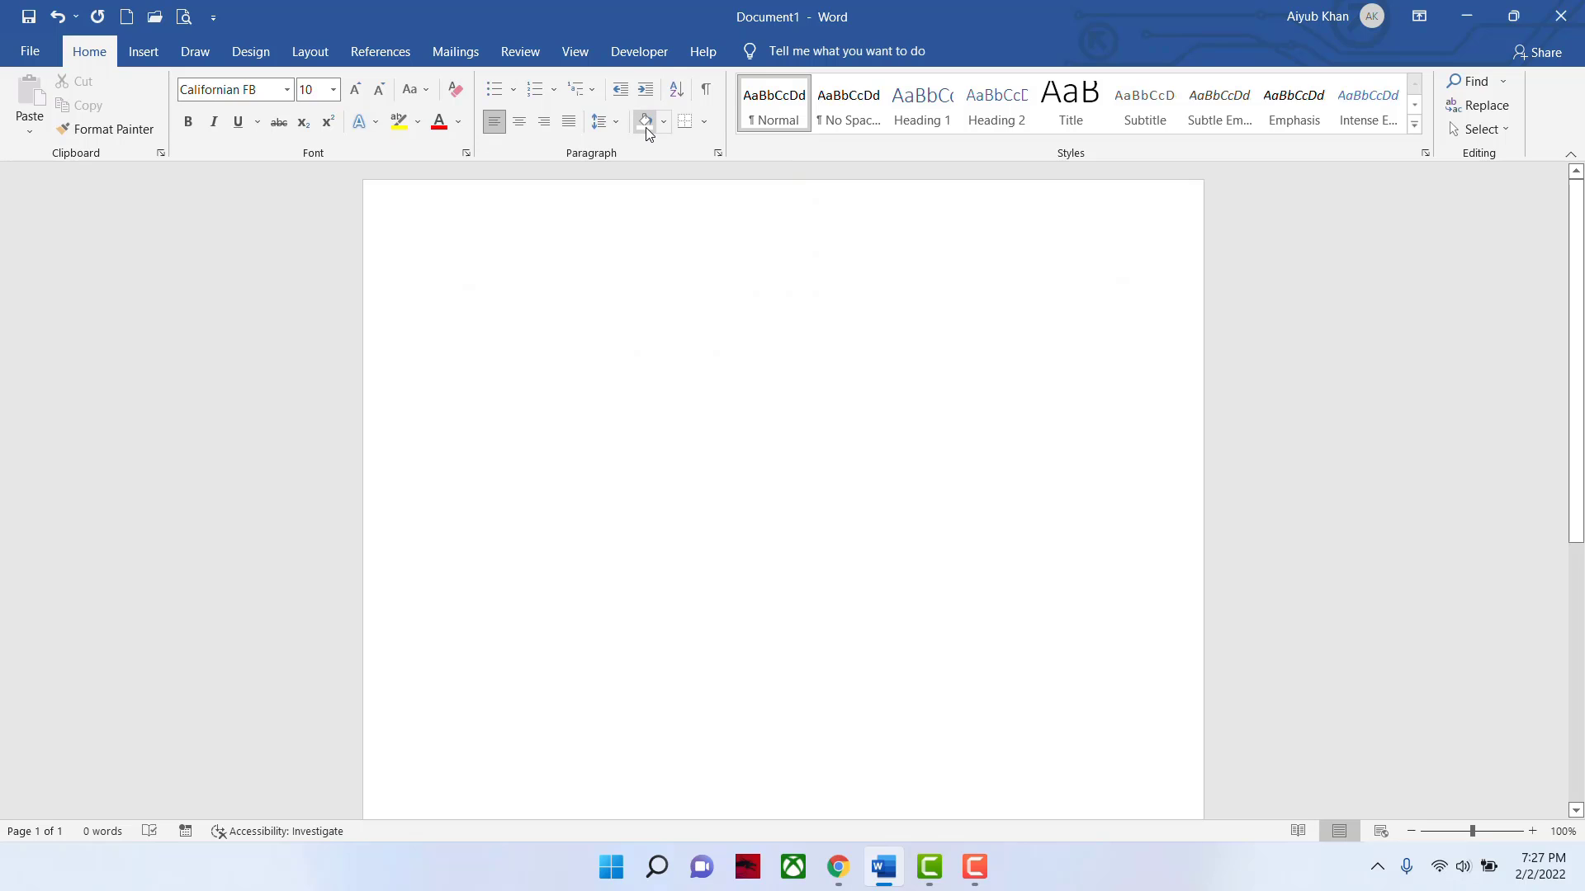
left_click(460, 123)
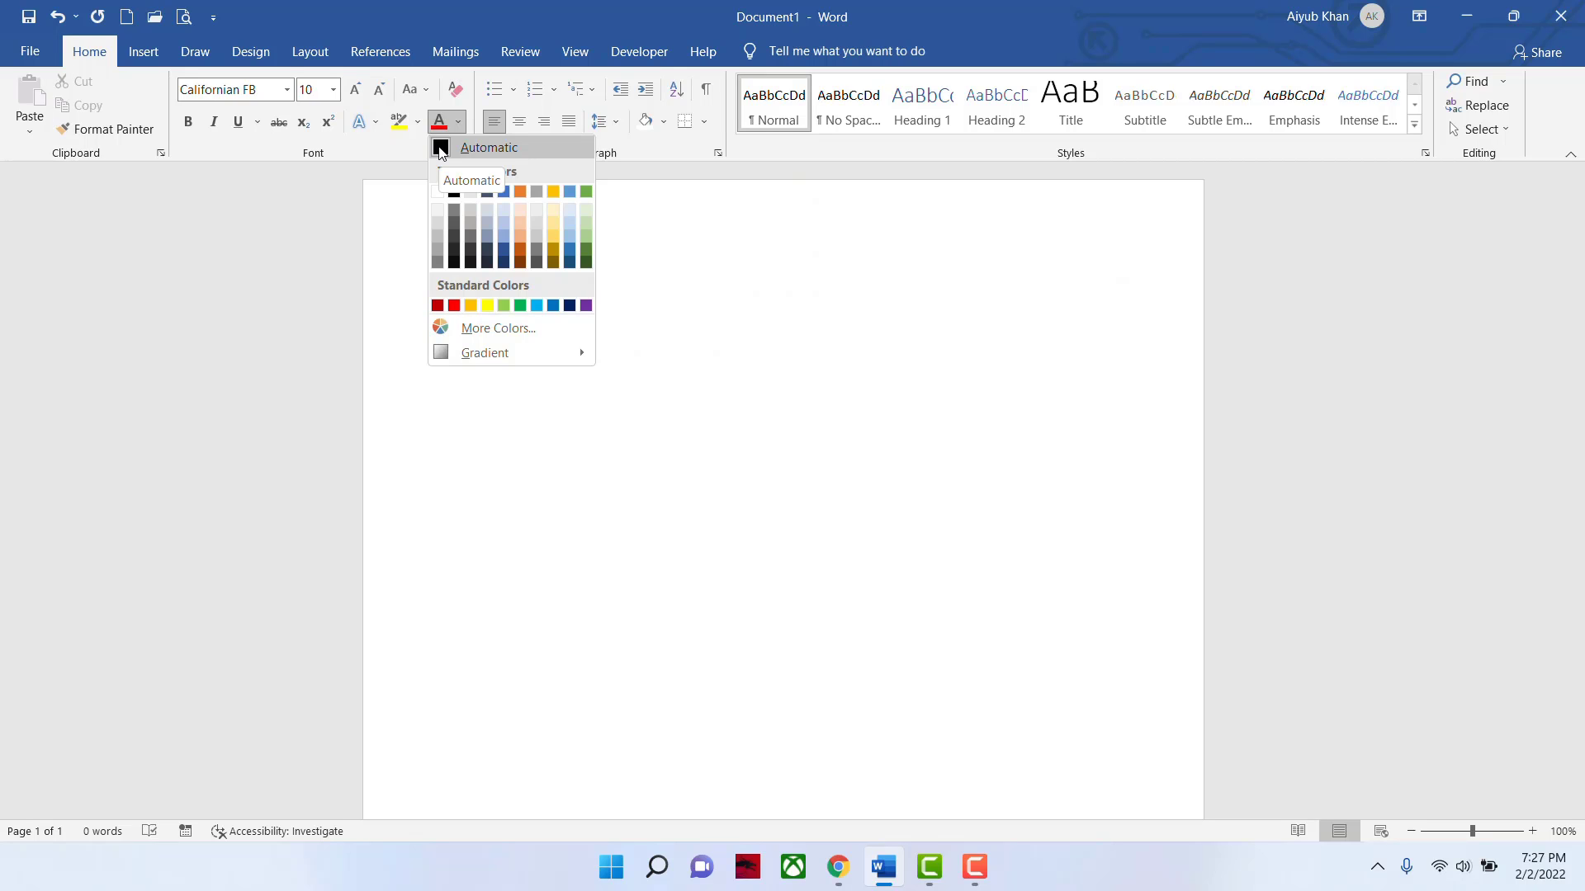
left_click(440, 148)
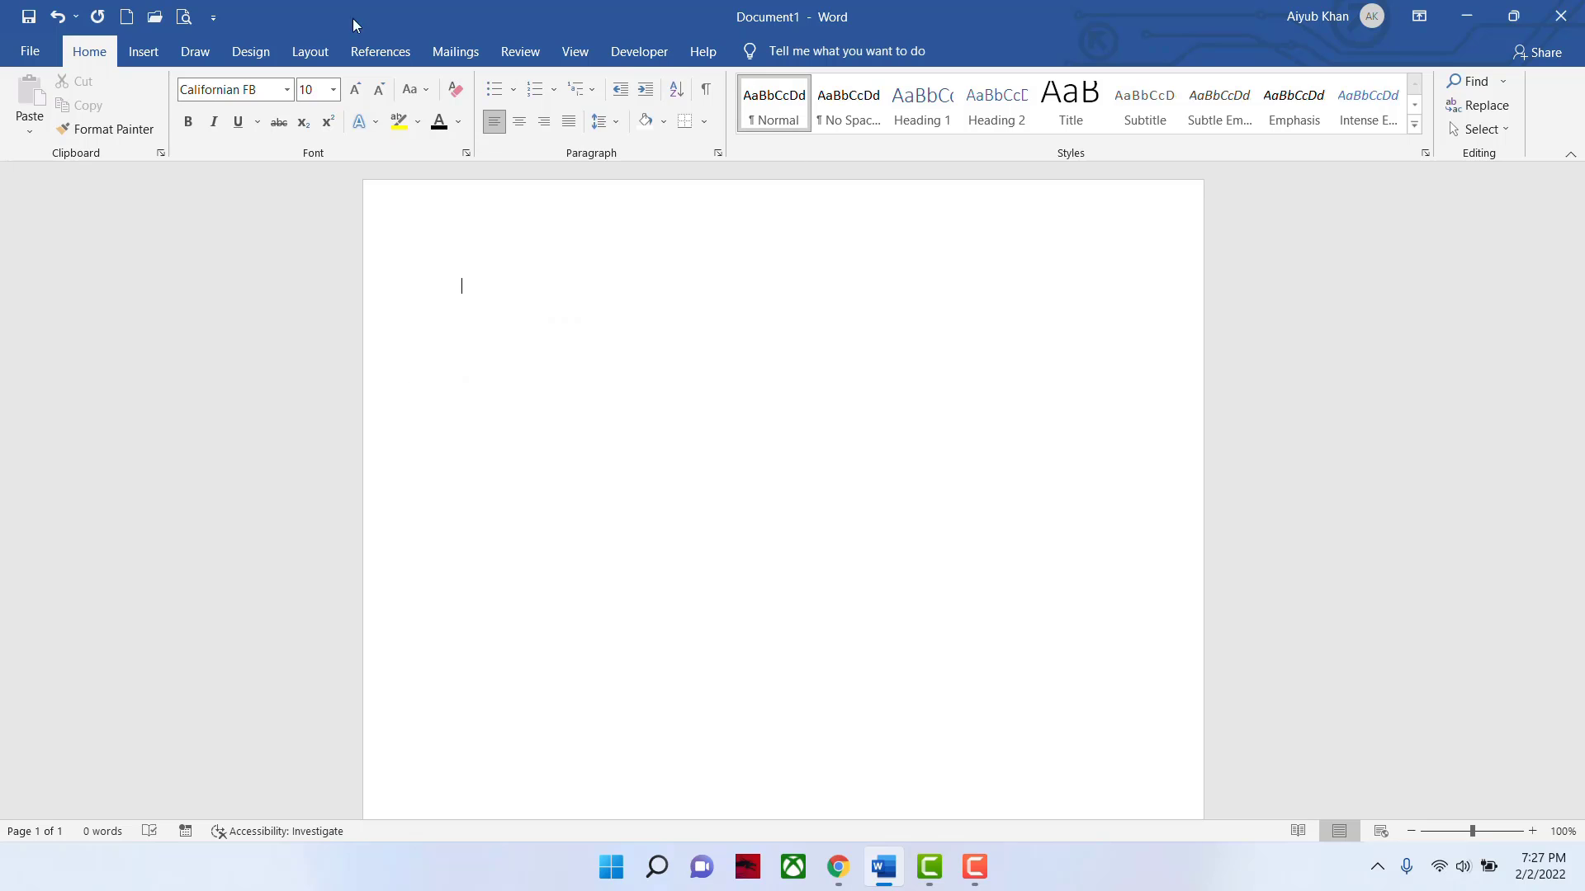
- Insert a table with 4 columns and 4 rows at the start of the document
left_click(149, 52)
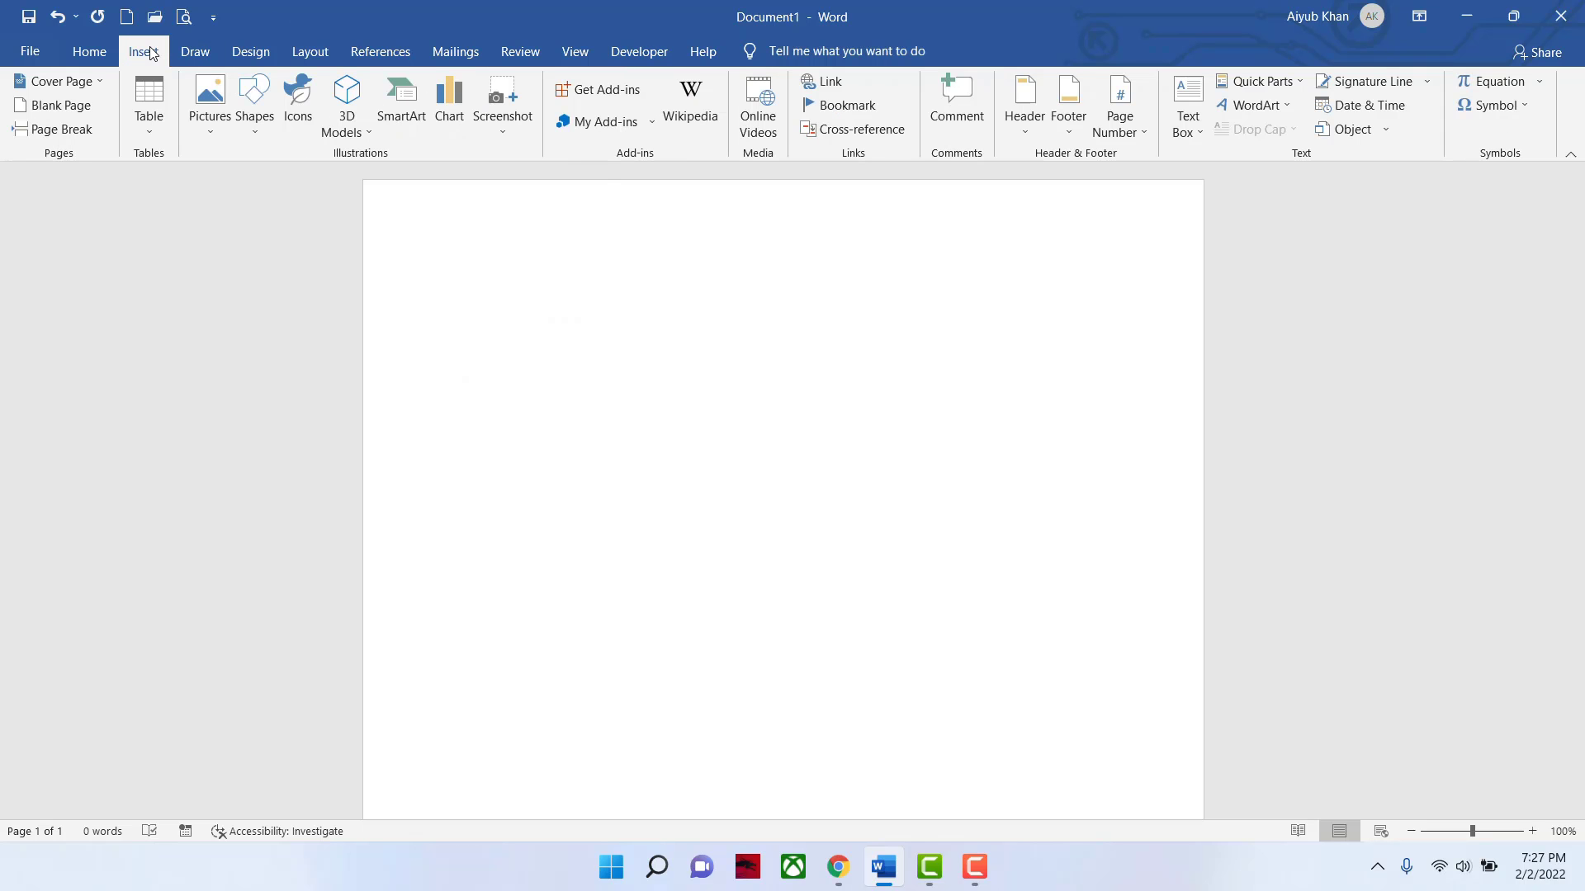
left_click(146, 129)
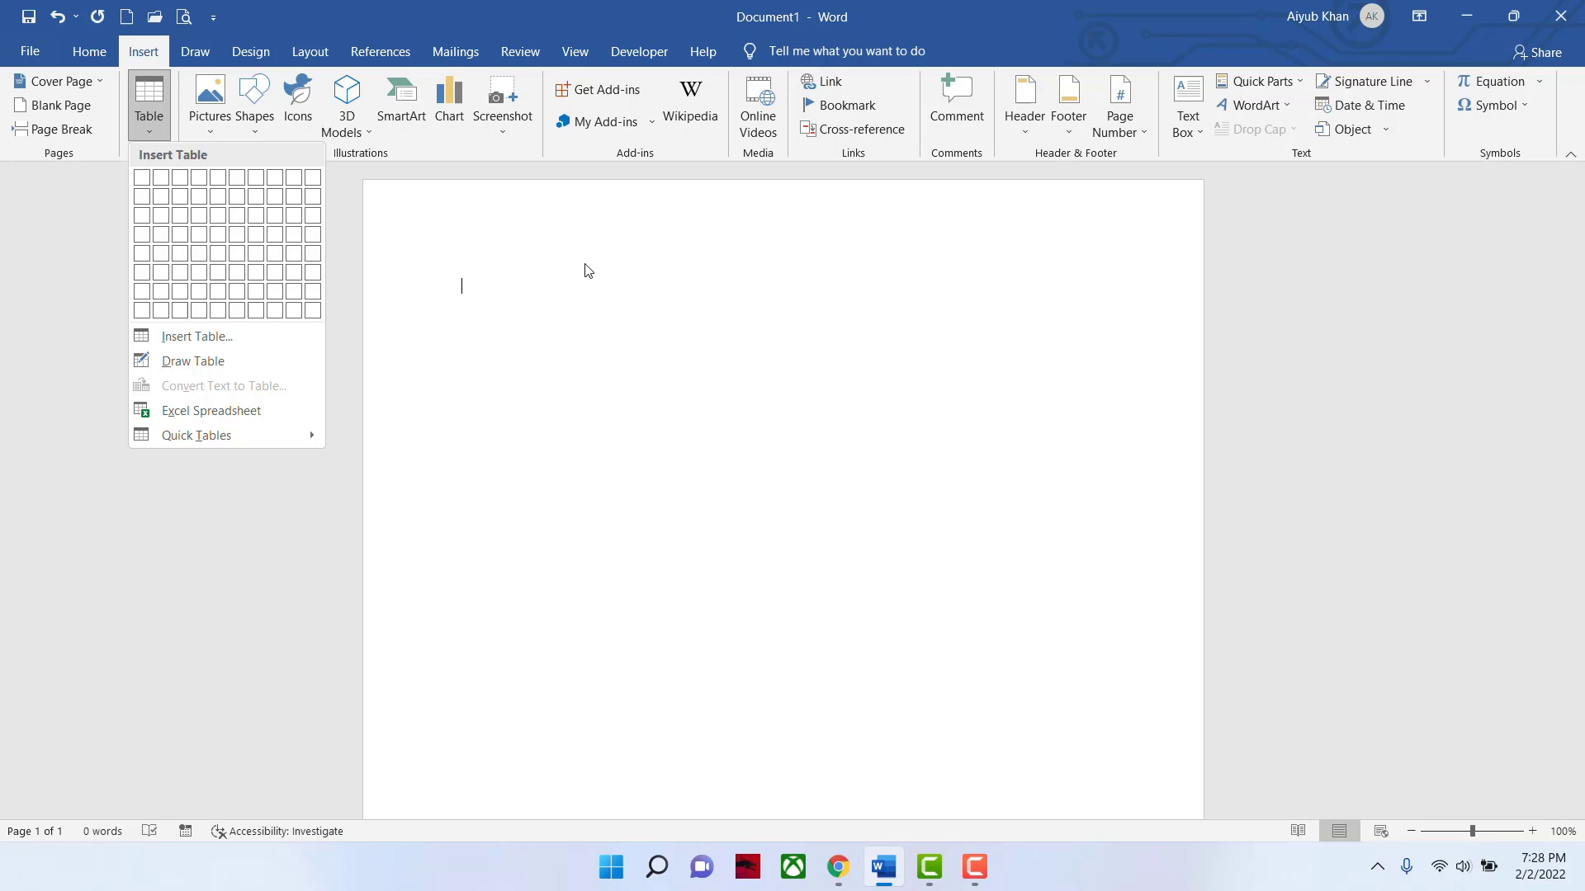
left_click(189, 335)
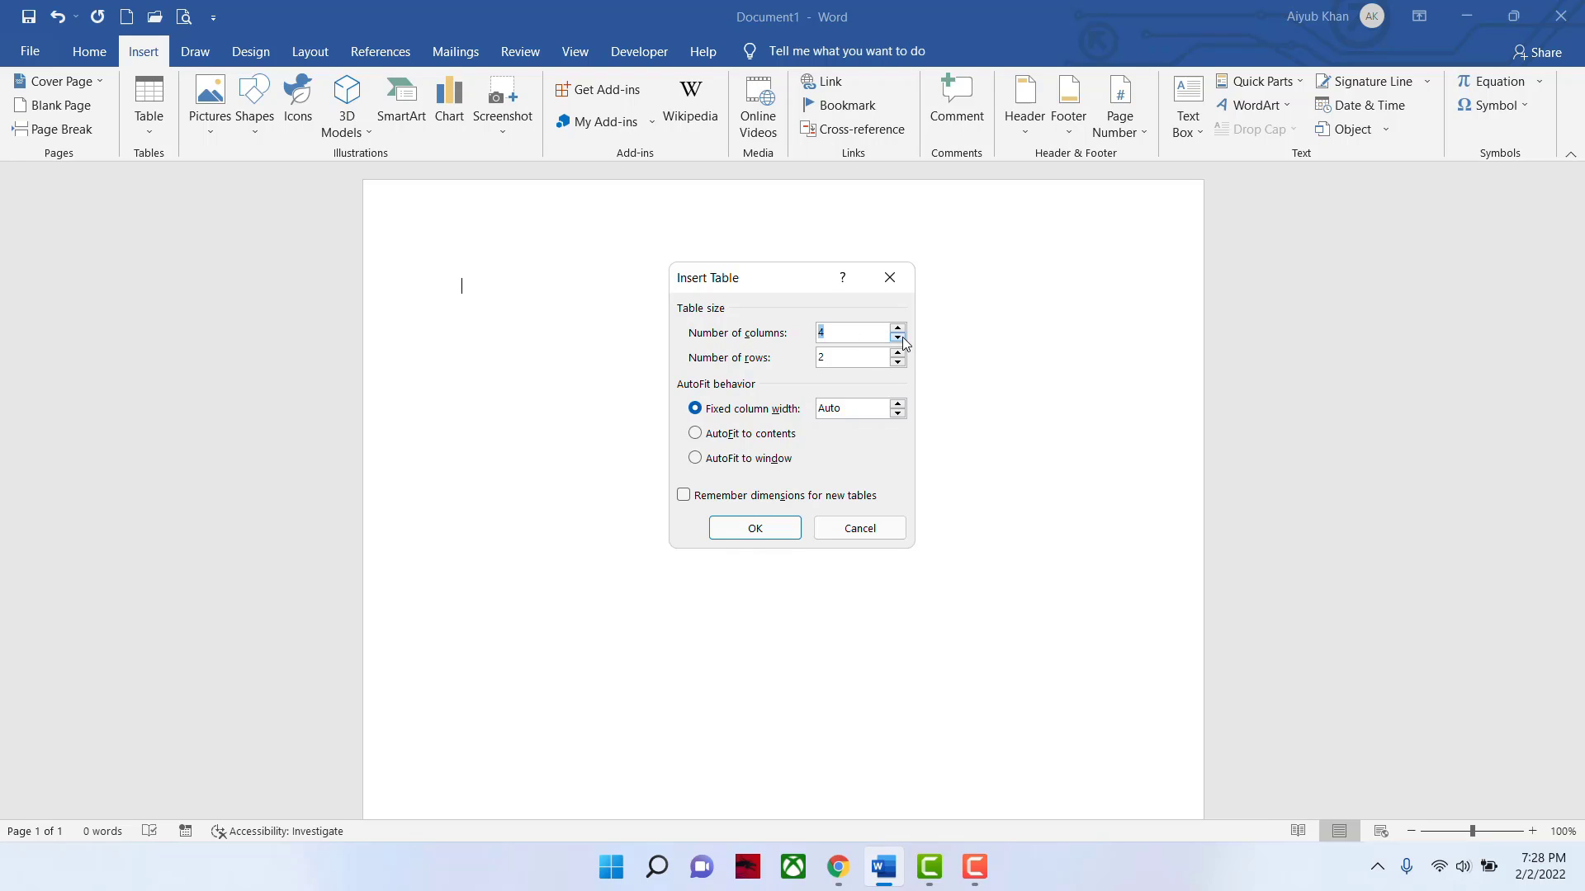
left_click(898, 352)
left_click(770, 528)
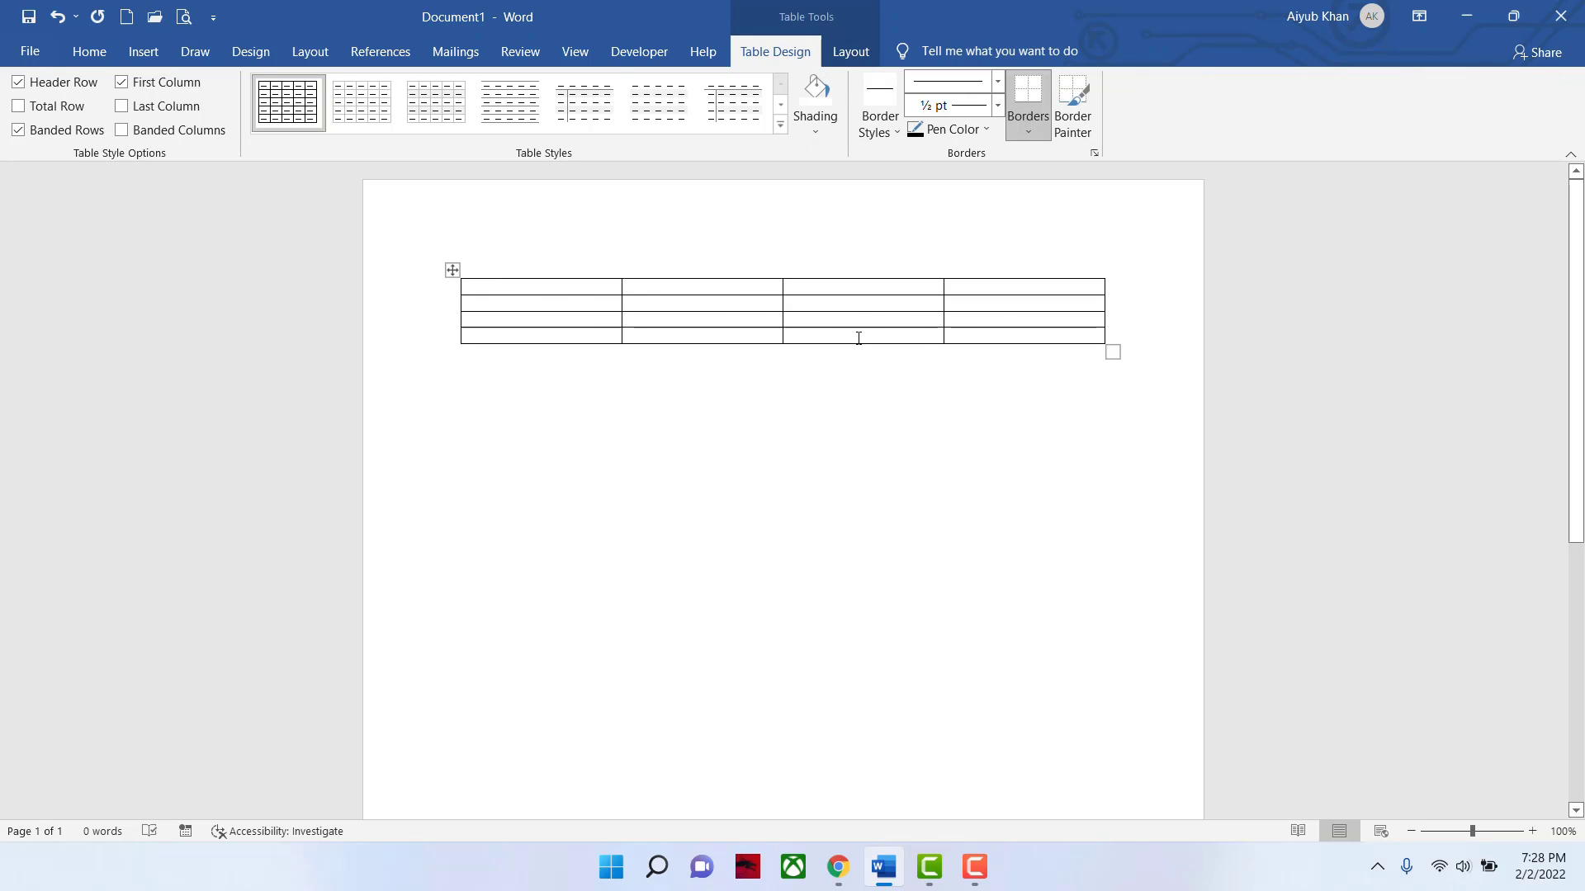
- Embed an Excel spreadsheet in the table's first cell, and close the document without saving
left_click(140, 54)
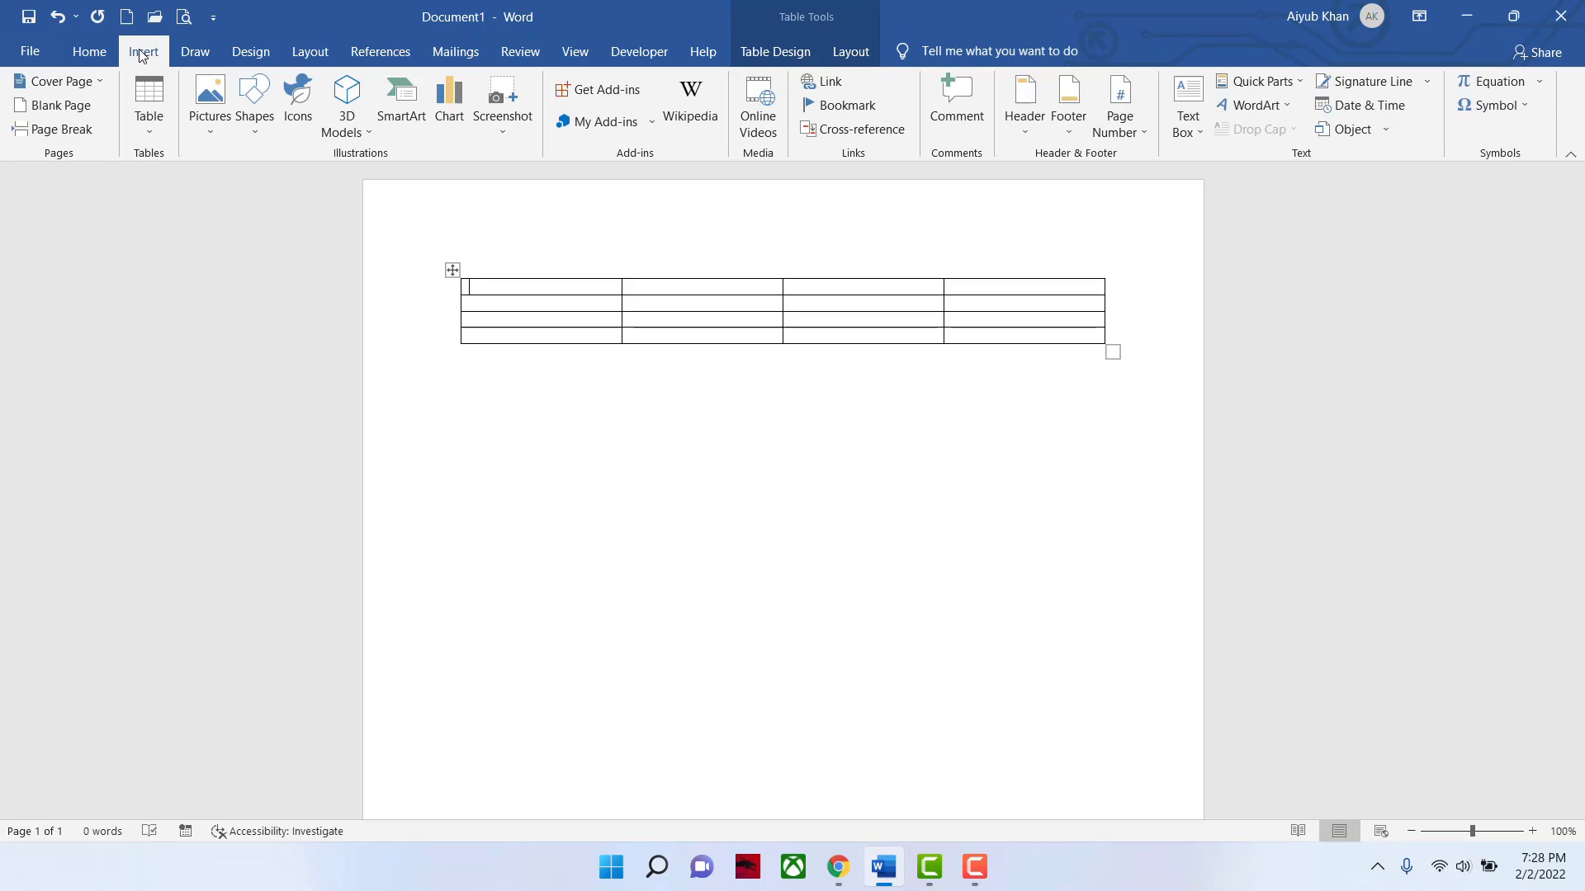
left_click(149, 130)
left_click(208, 410)
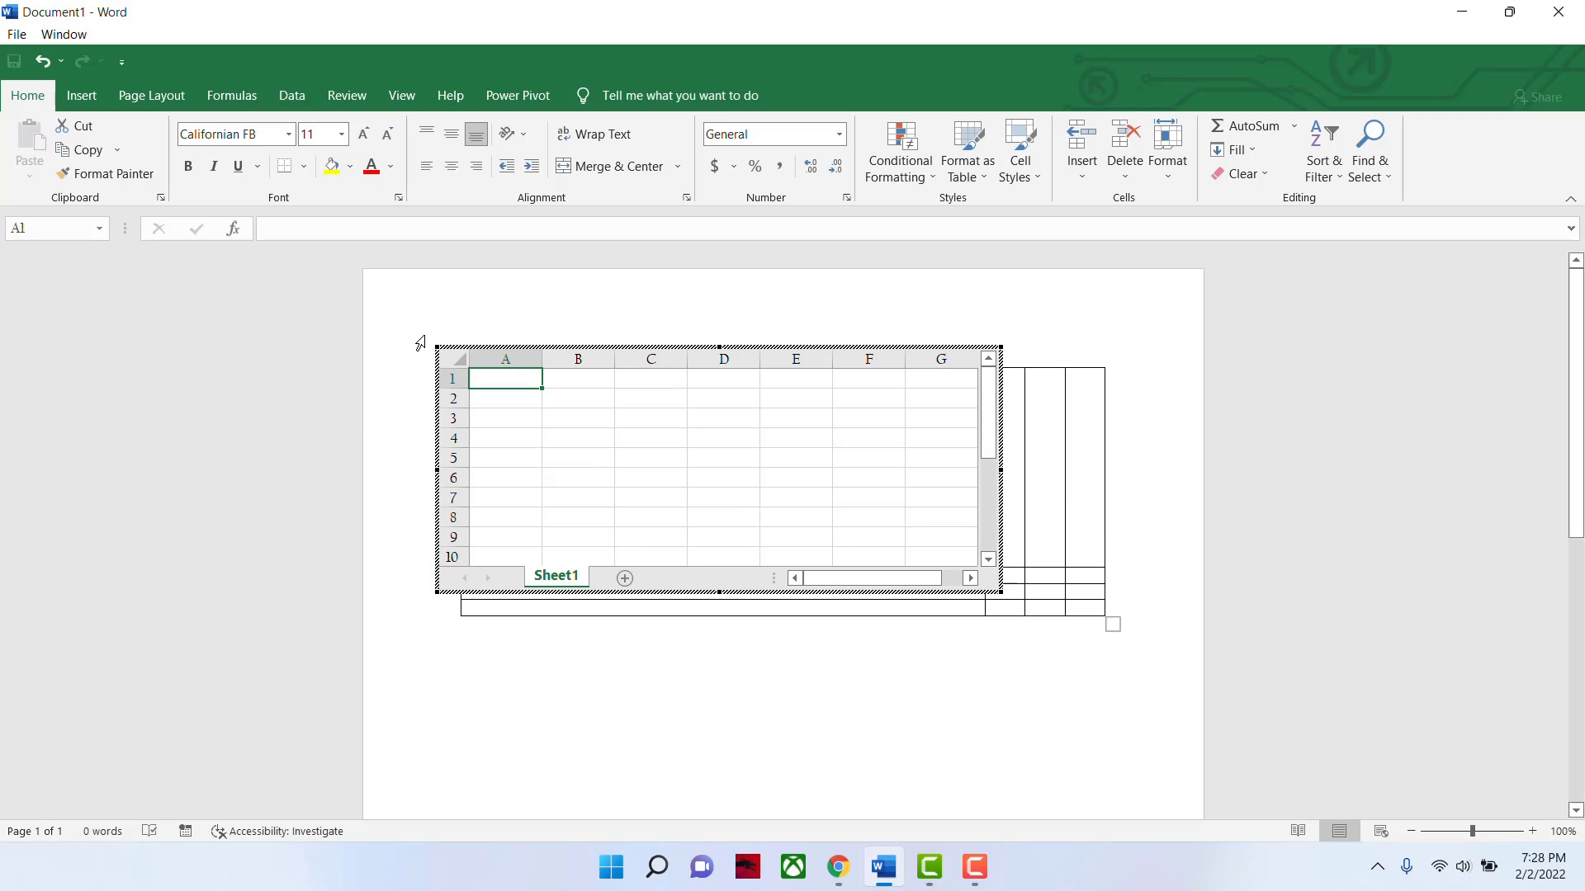
left_click(1553, 14)
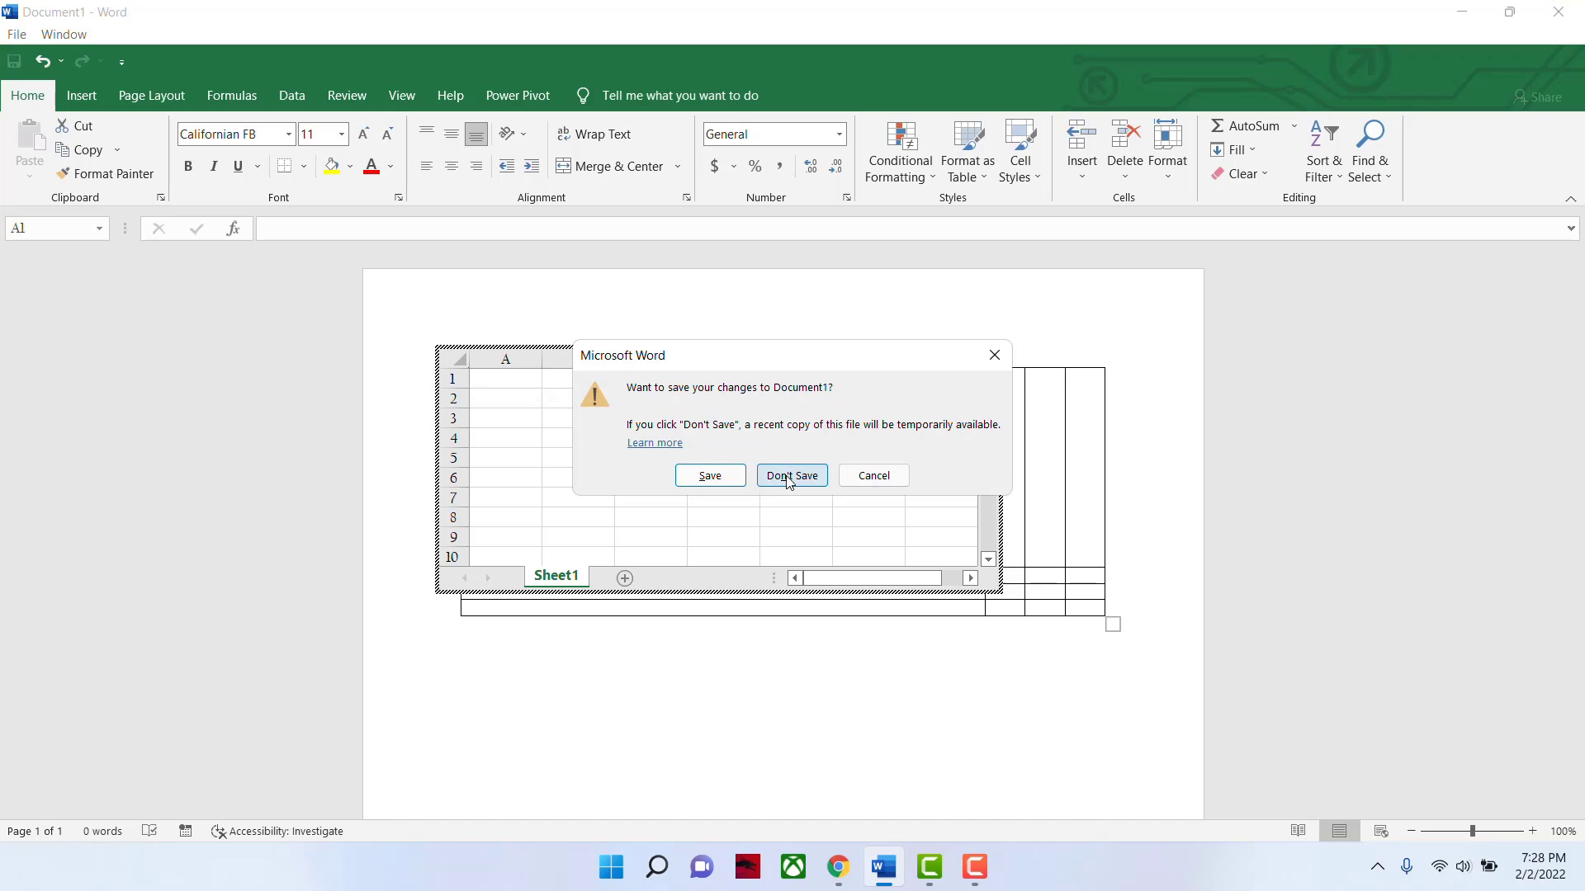
left_click(789, 478)
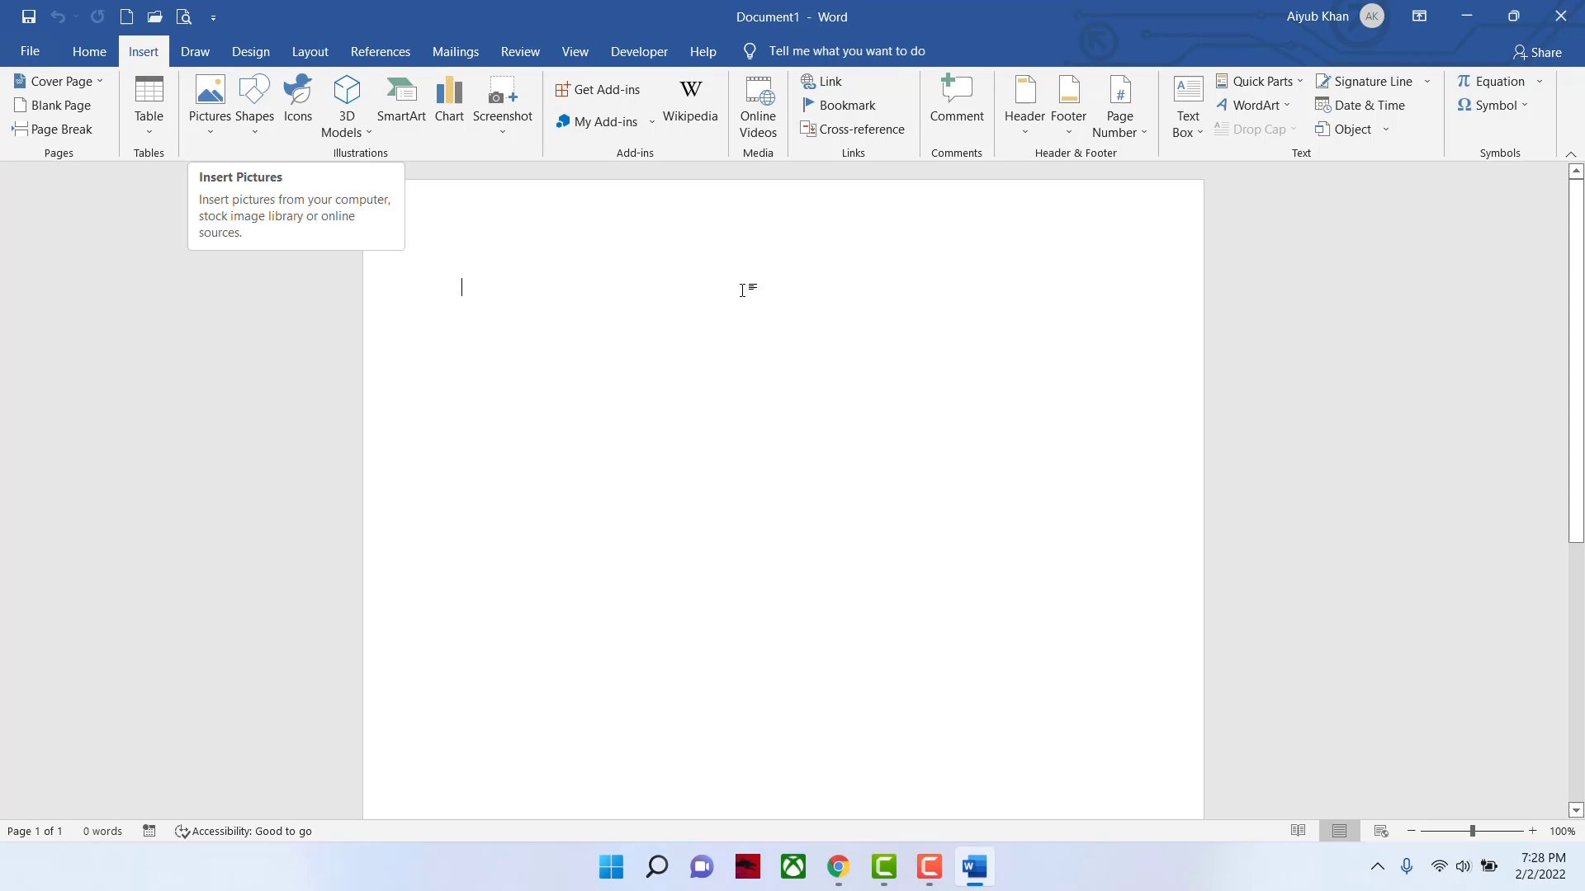
- Insert the photo of a red and yellow apple lying in grass from the Apple category of online pictures
left_click(209, 132)
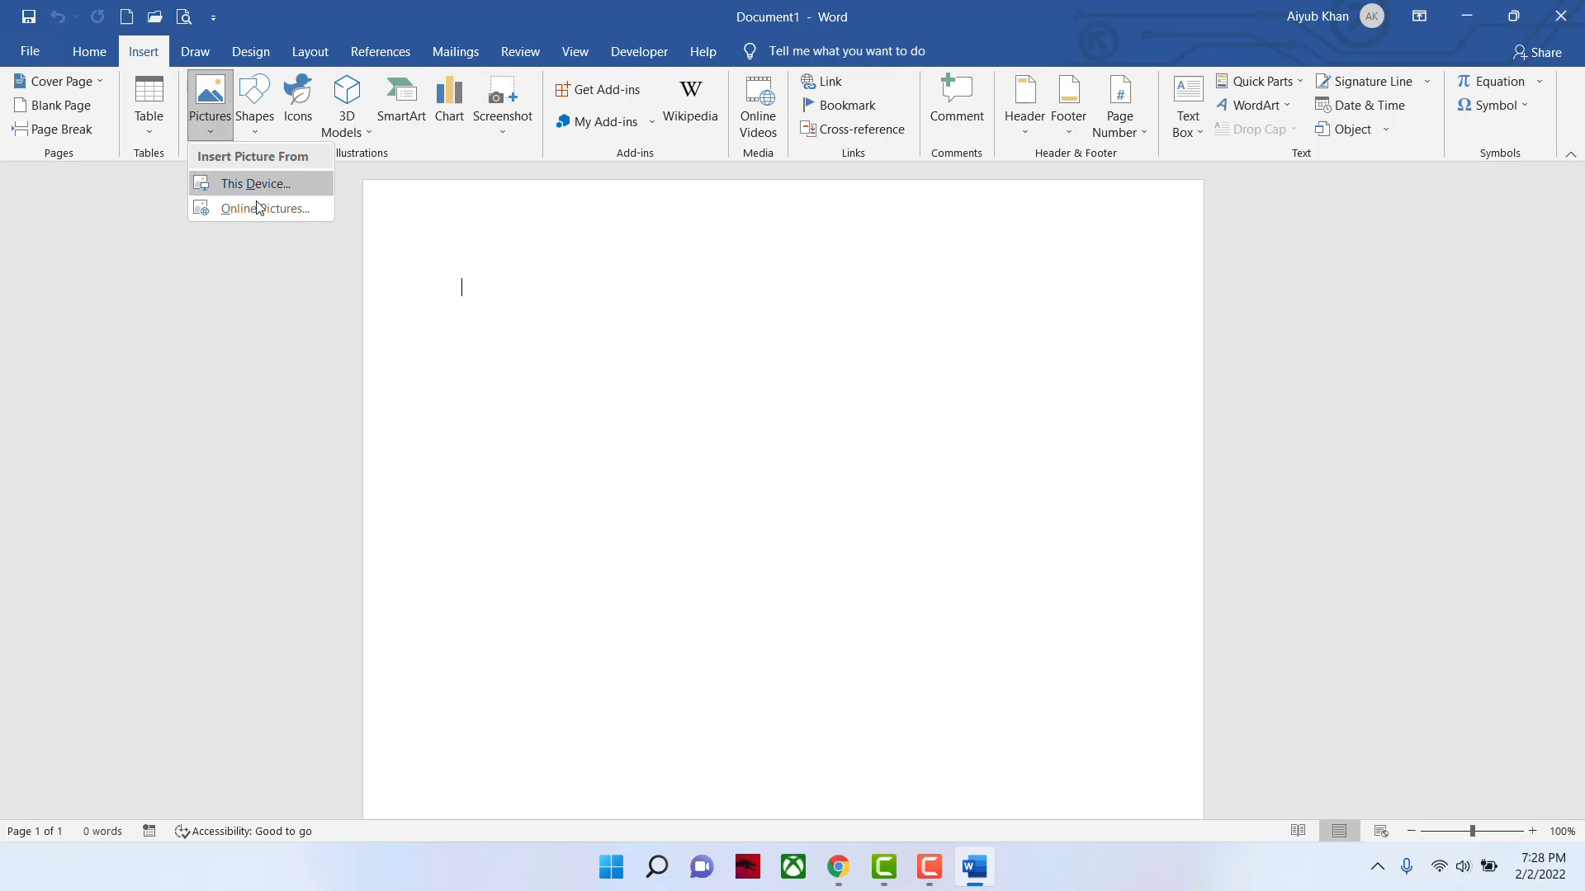
left_click(256, 211)
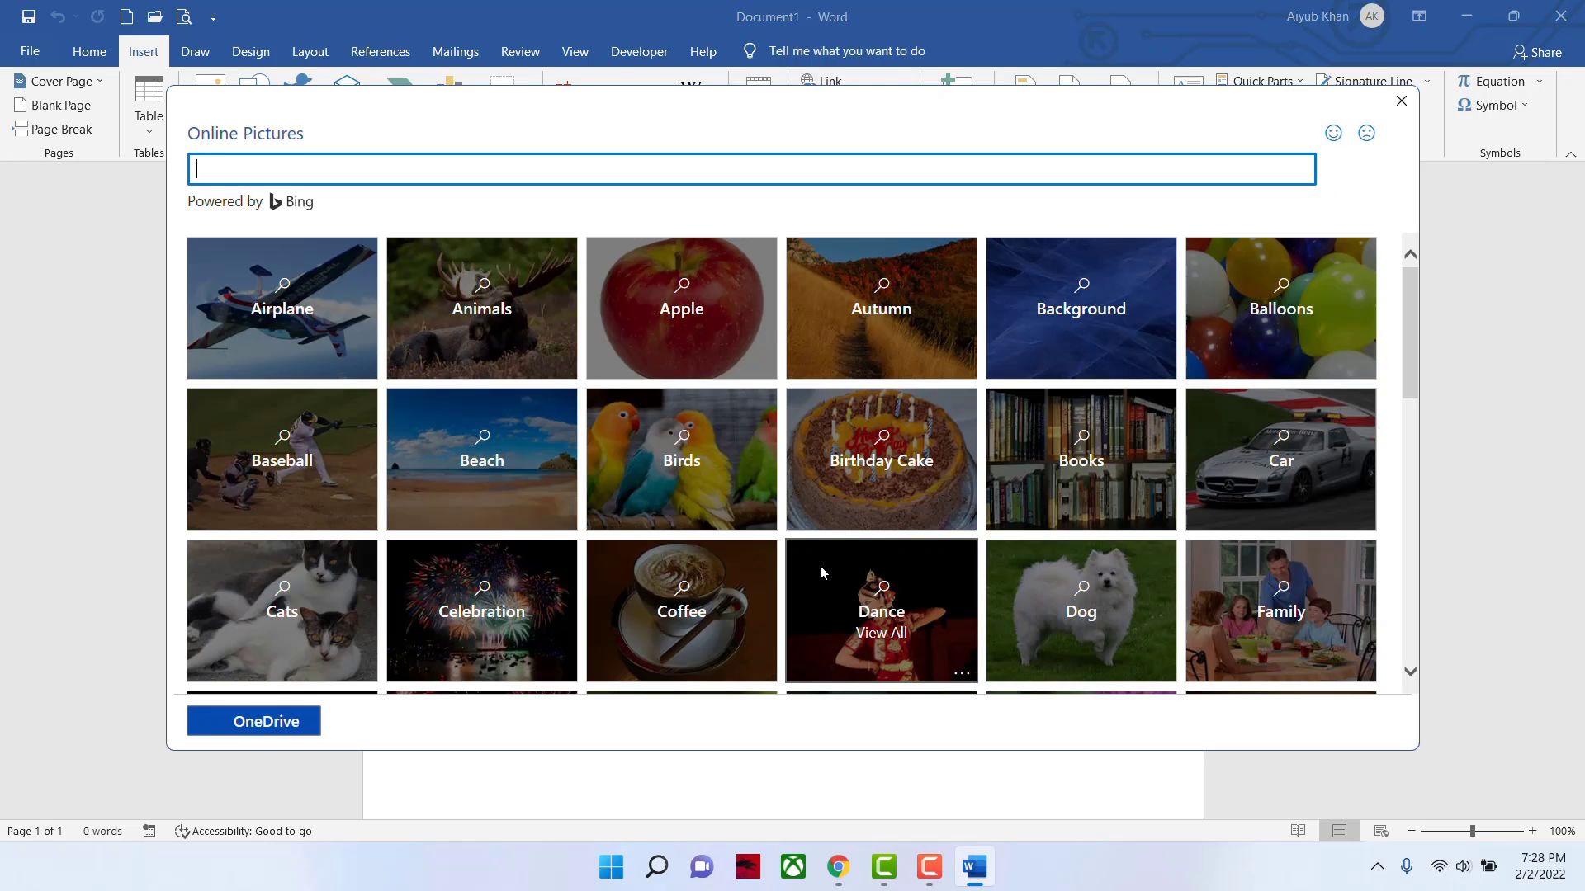
left_click(685, 332)
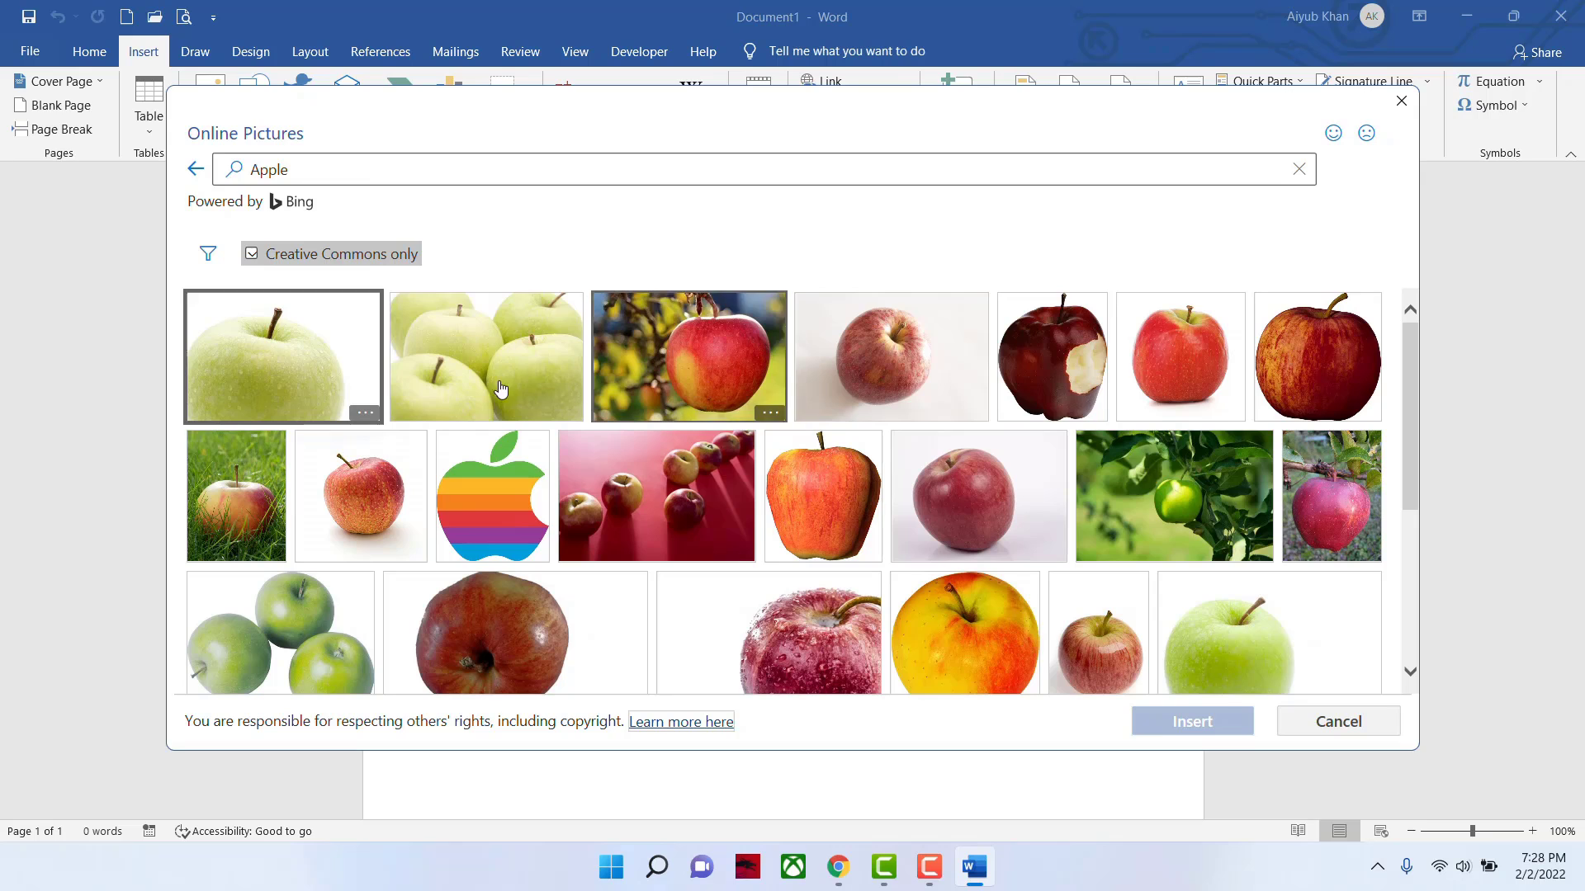
left_click(244, 507)
left_click(1199, 728)
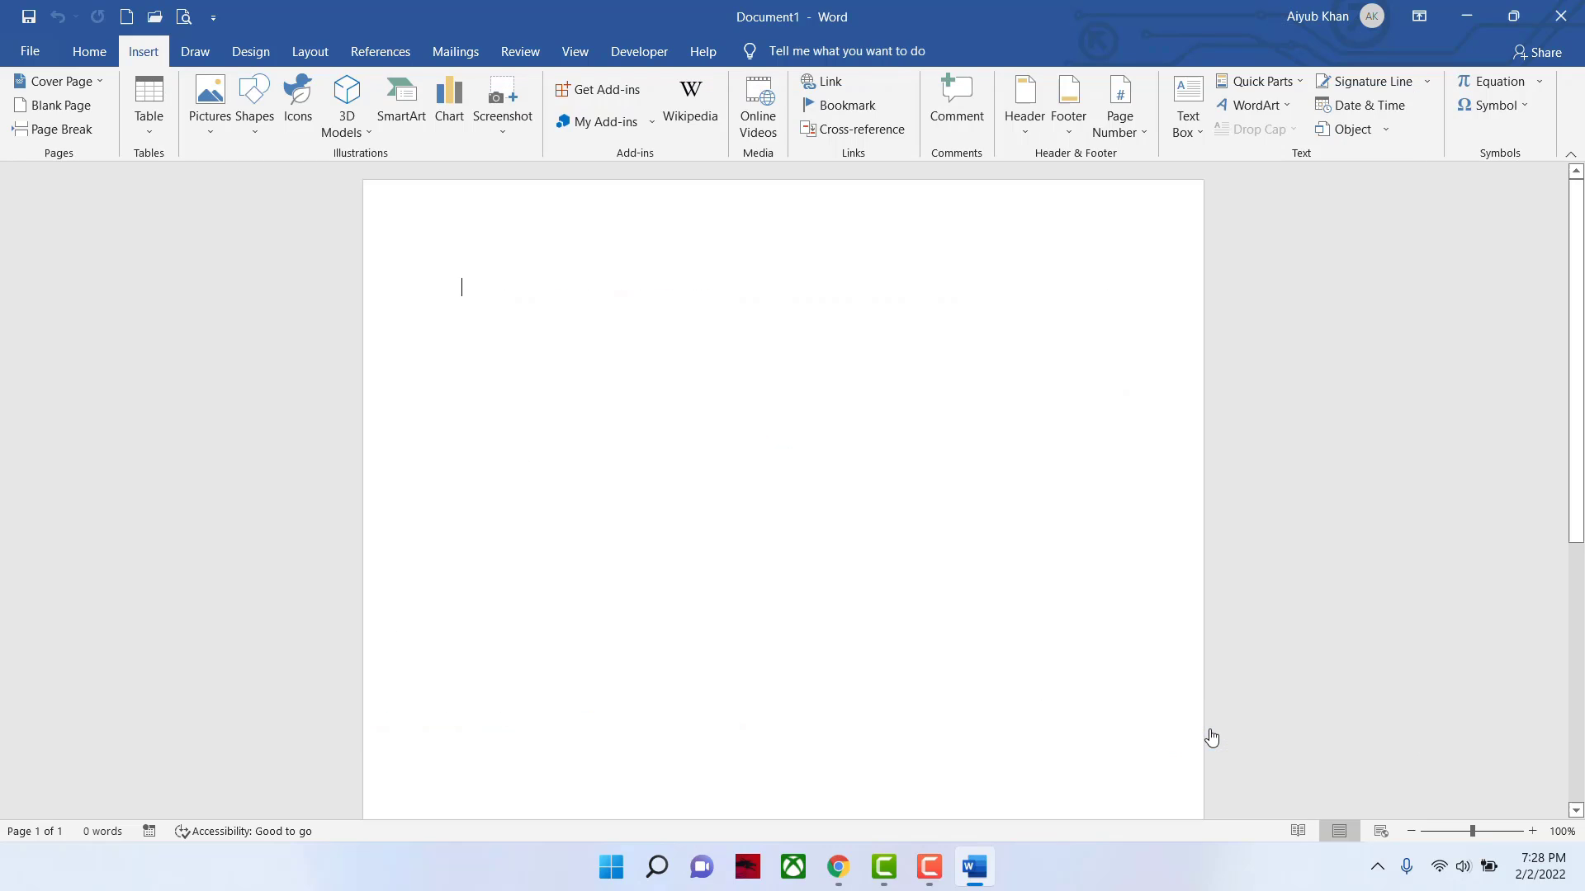
- Delete the license attribution text below the apple picture and deselect the caption box
scroll(784, 622, "down", 6)
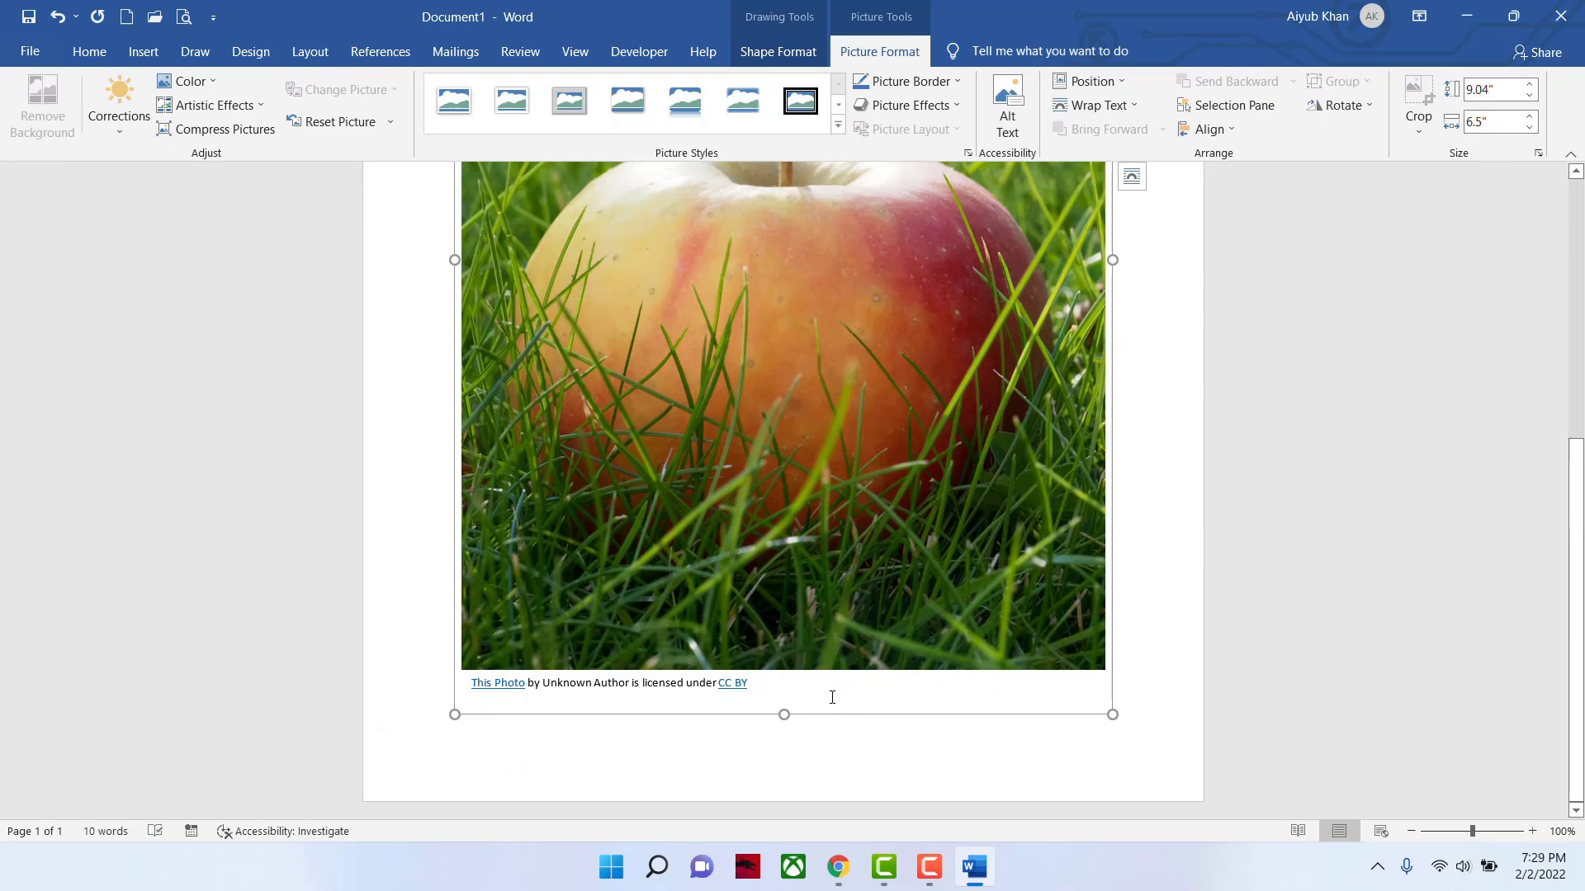
left_click(824, 697)
left_click_drag(824, 697, 444, 689)
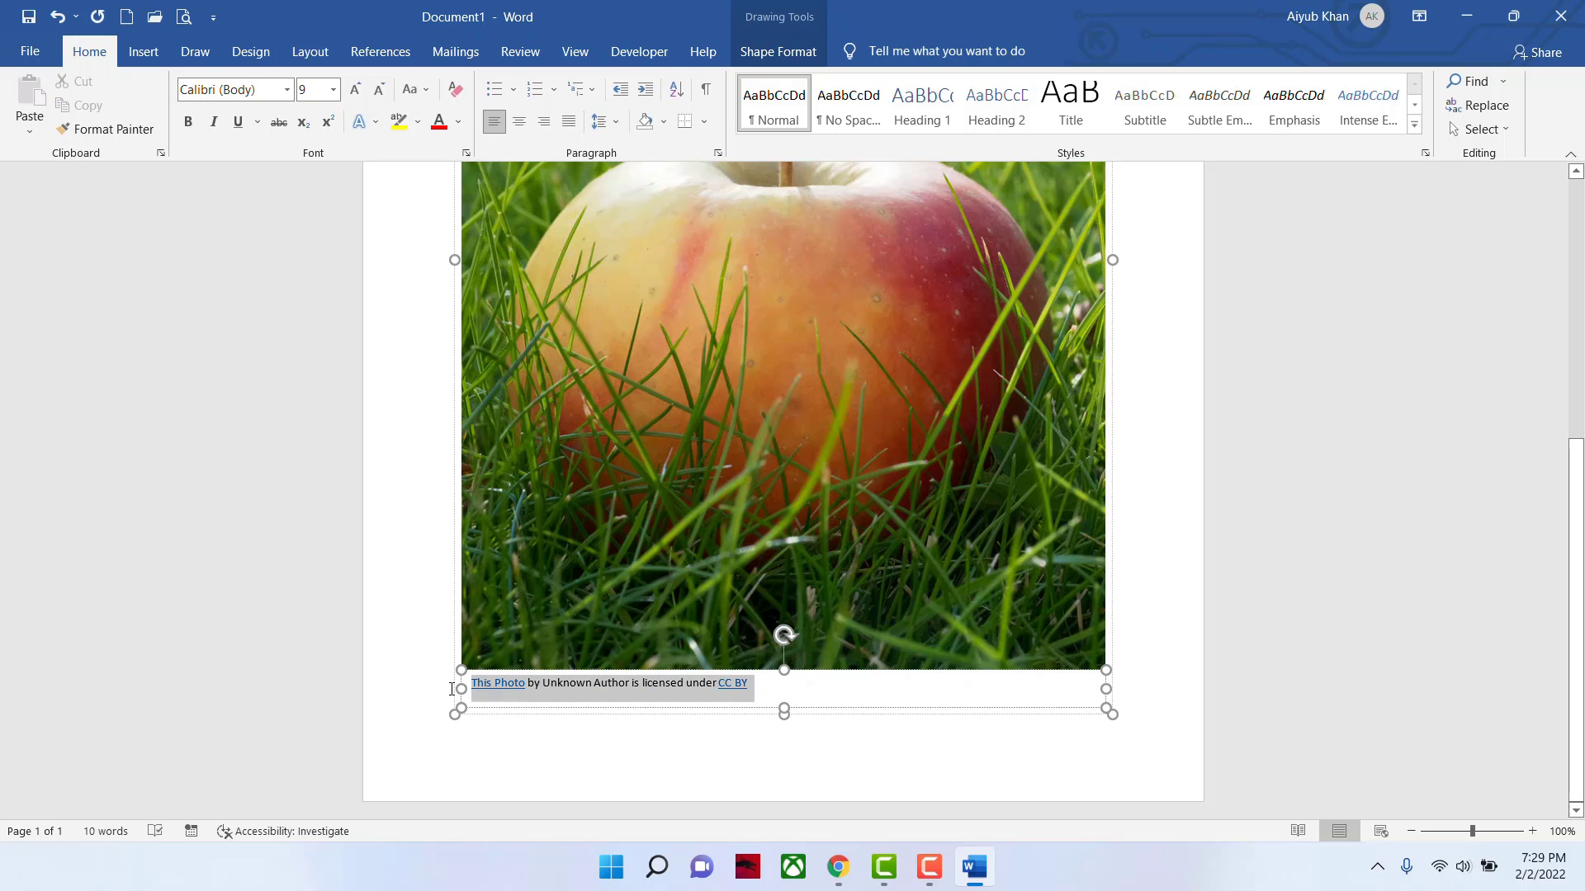
key("Delete")
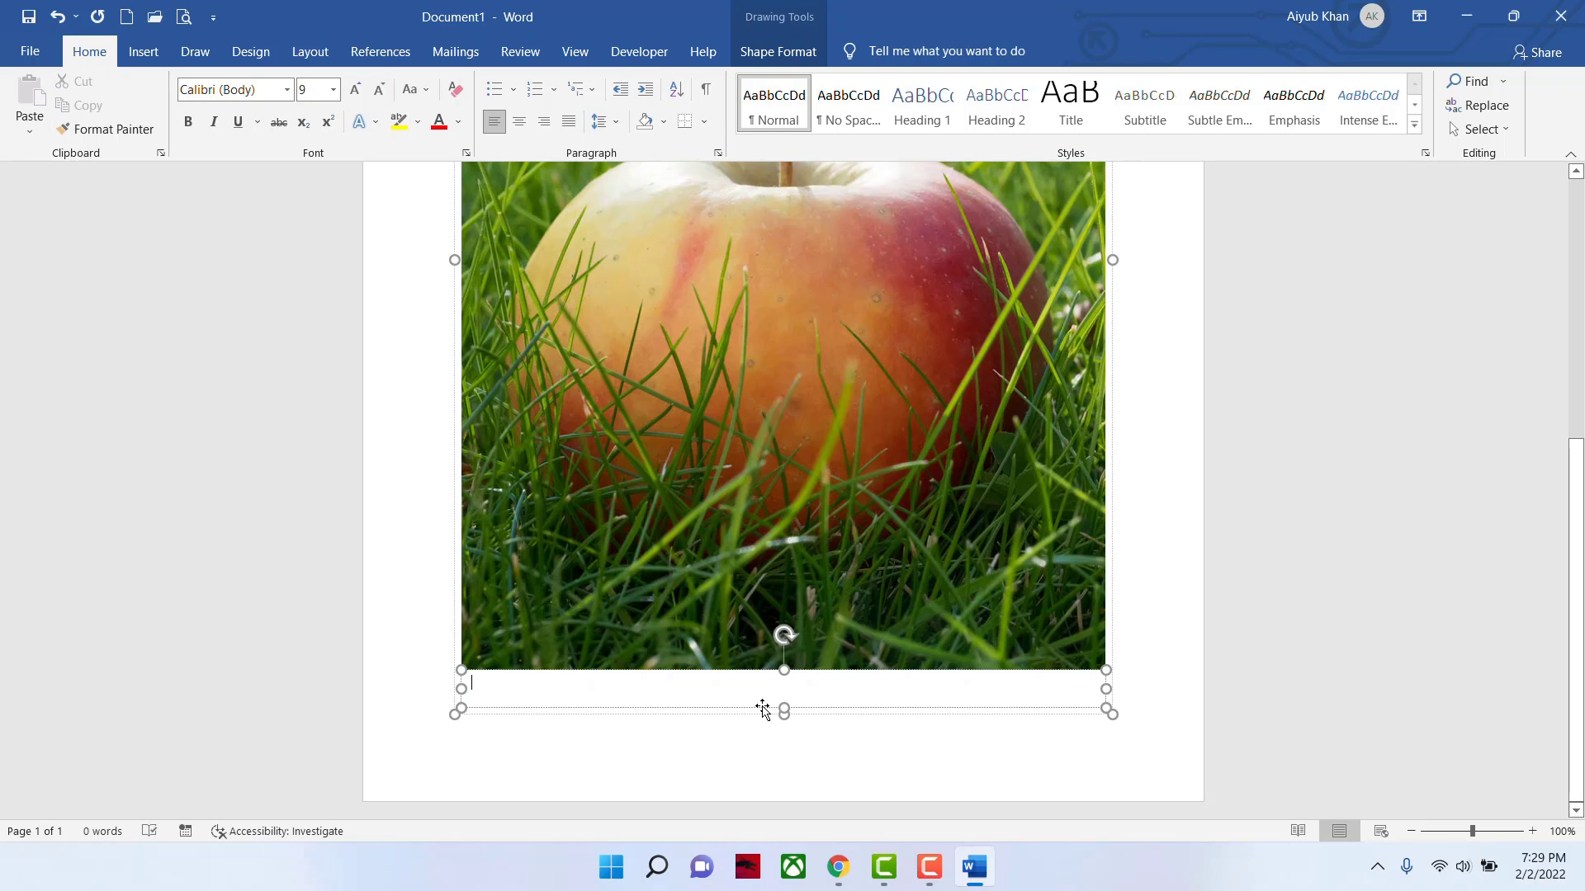
left_click(766, 740)
left_click(1181, 583)
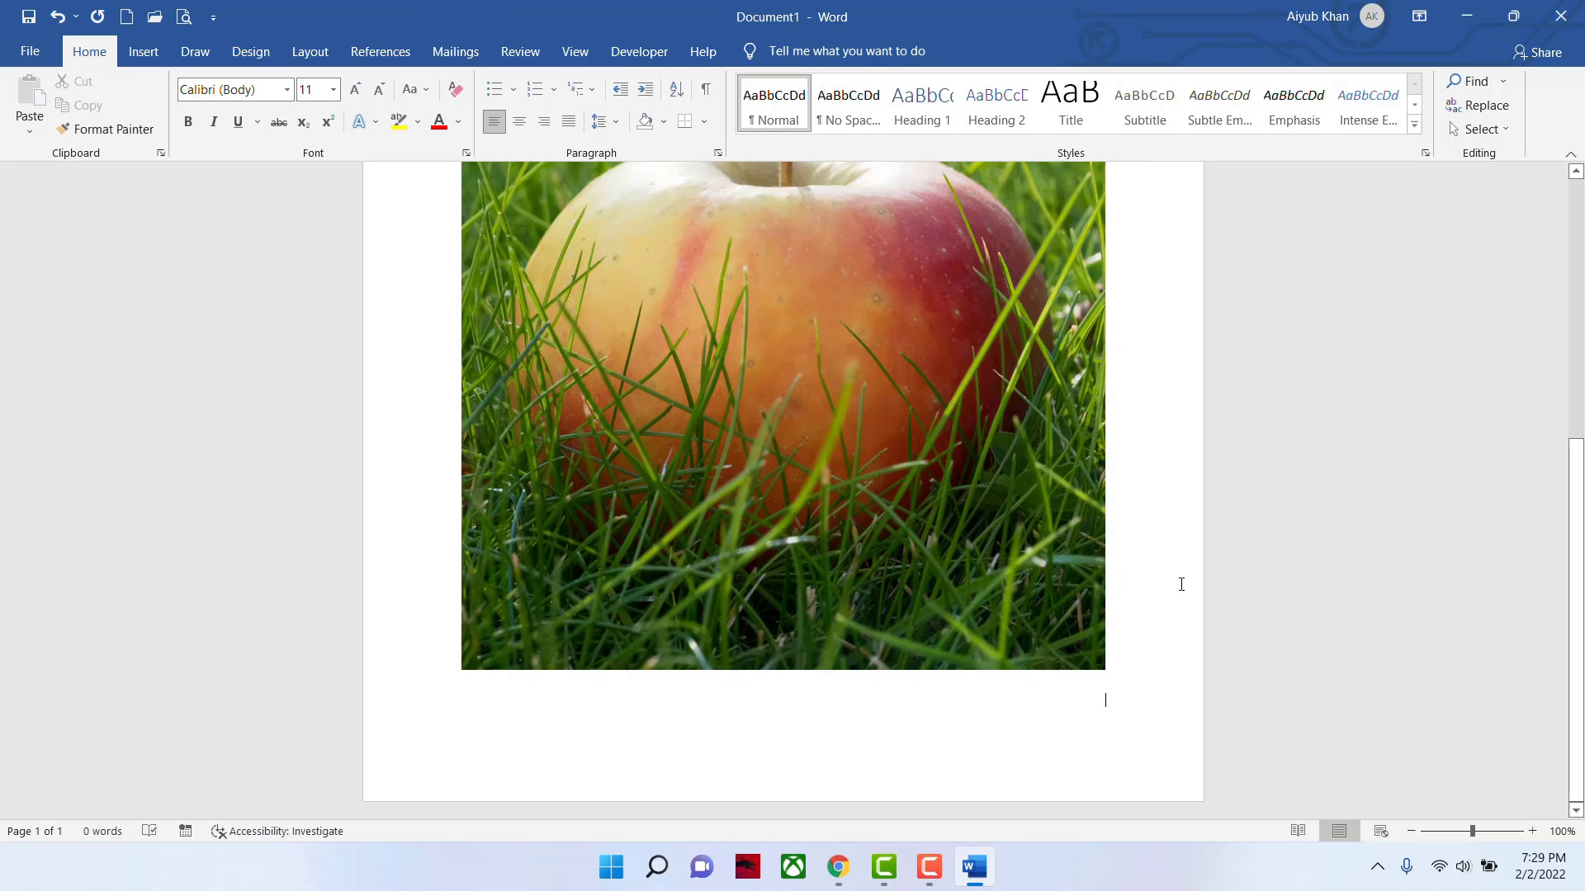
- Delete the apple picture from the page
scroll(1182, 585, "up", 6)
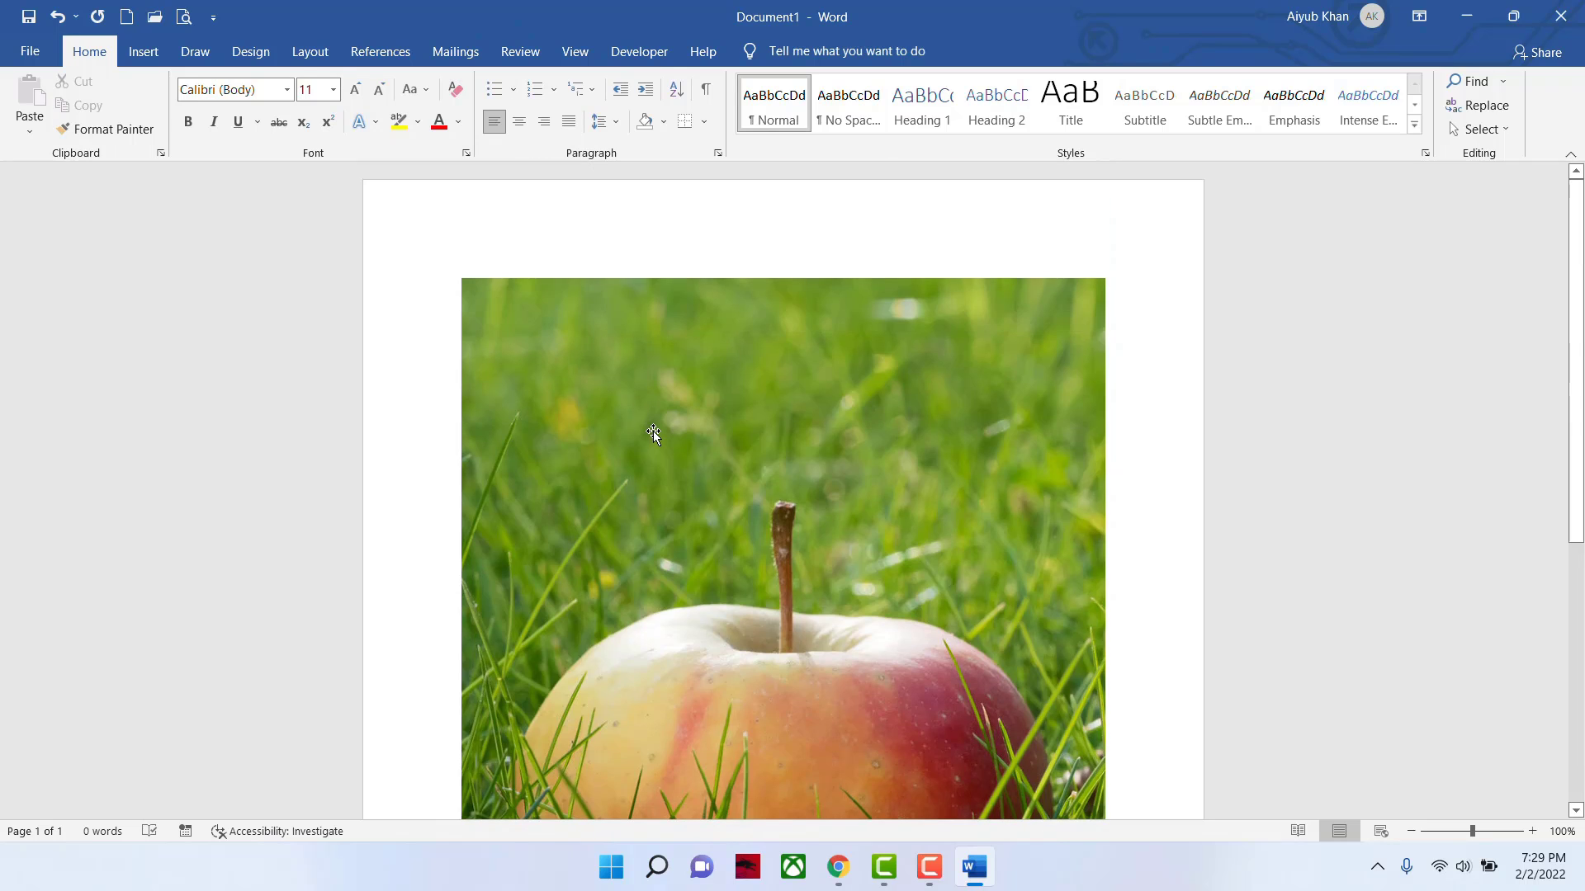
left_click(653, 430)
key("Delete")
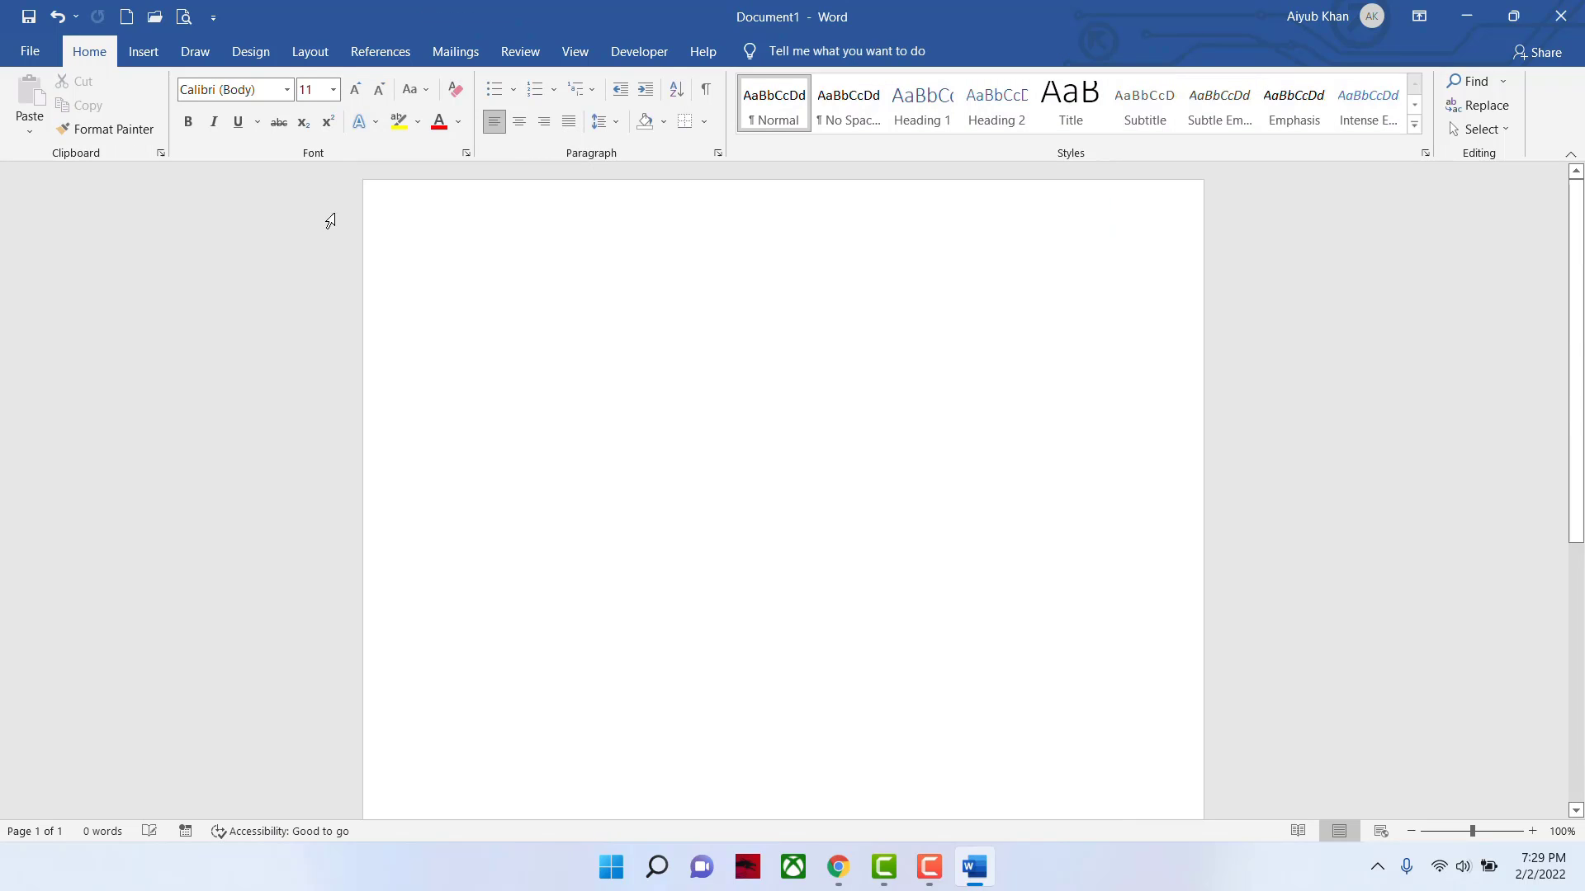
- Draw a large cloud-shaped thought bubble callout across the middle of the page
left_click(142, 52)
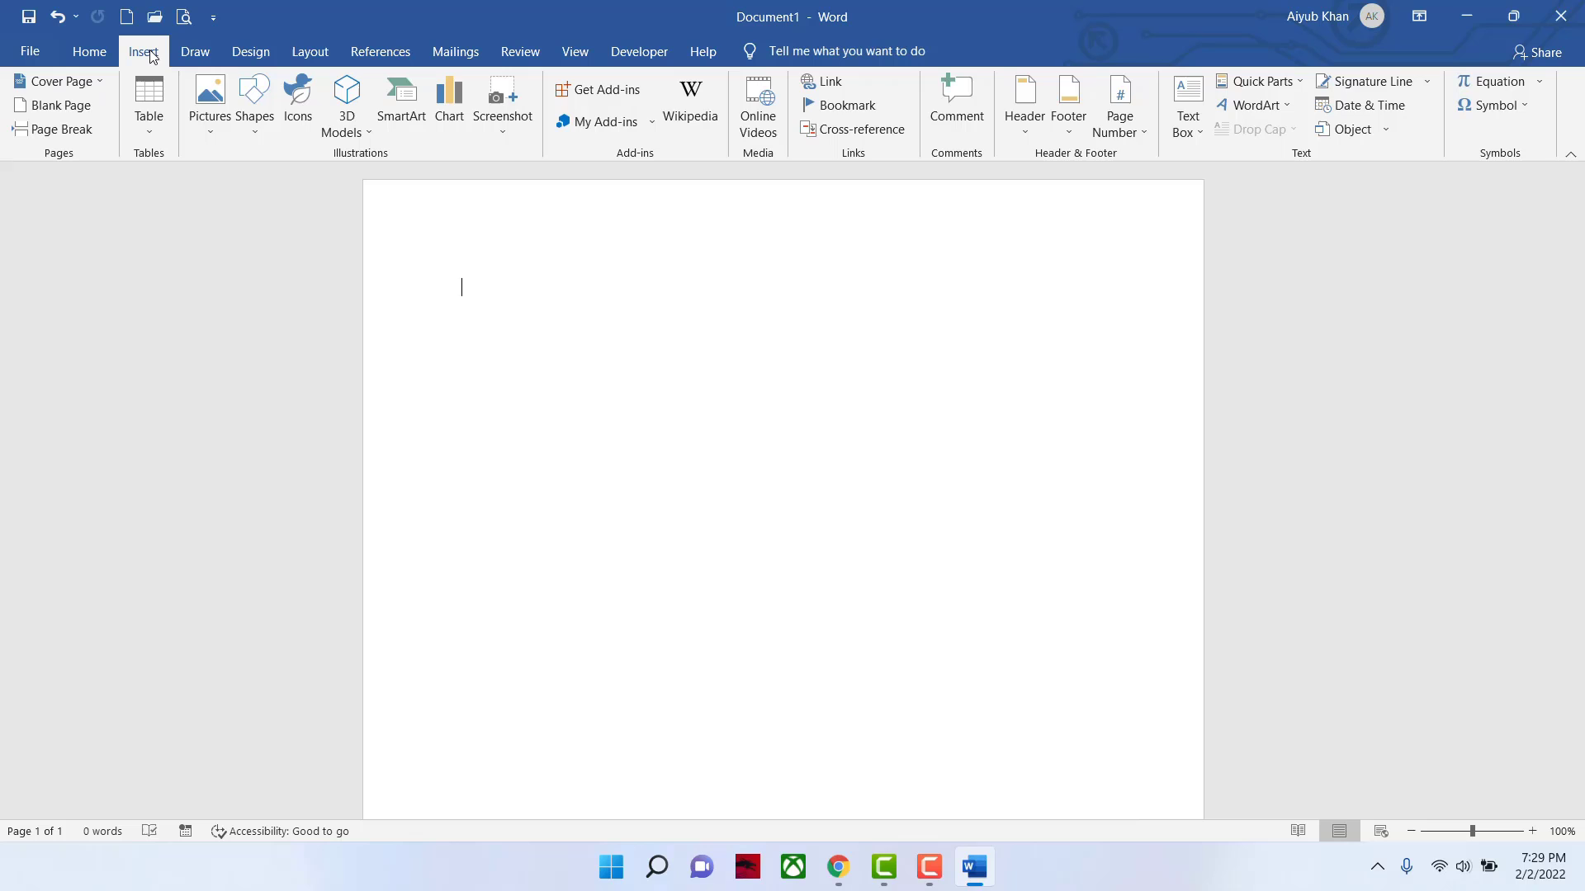
left_click(212, 131)
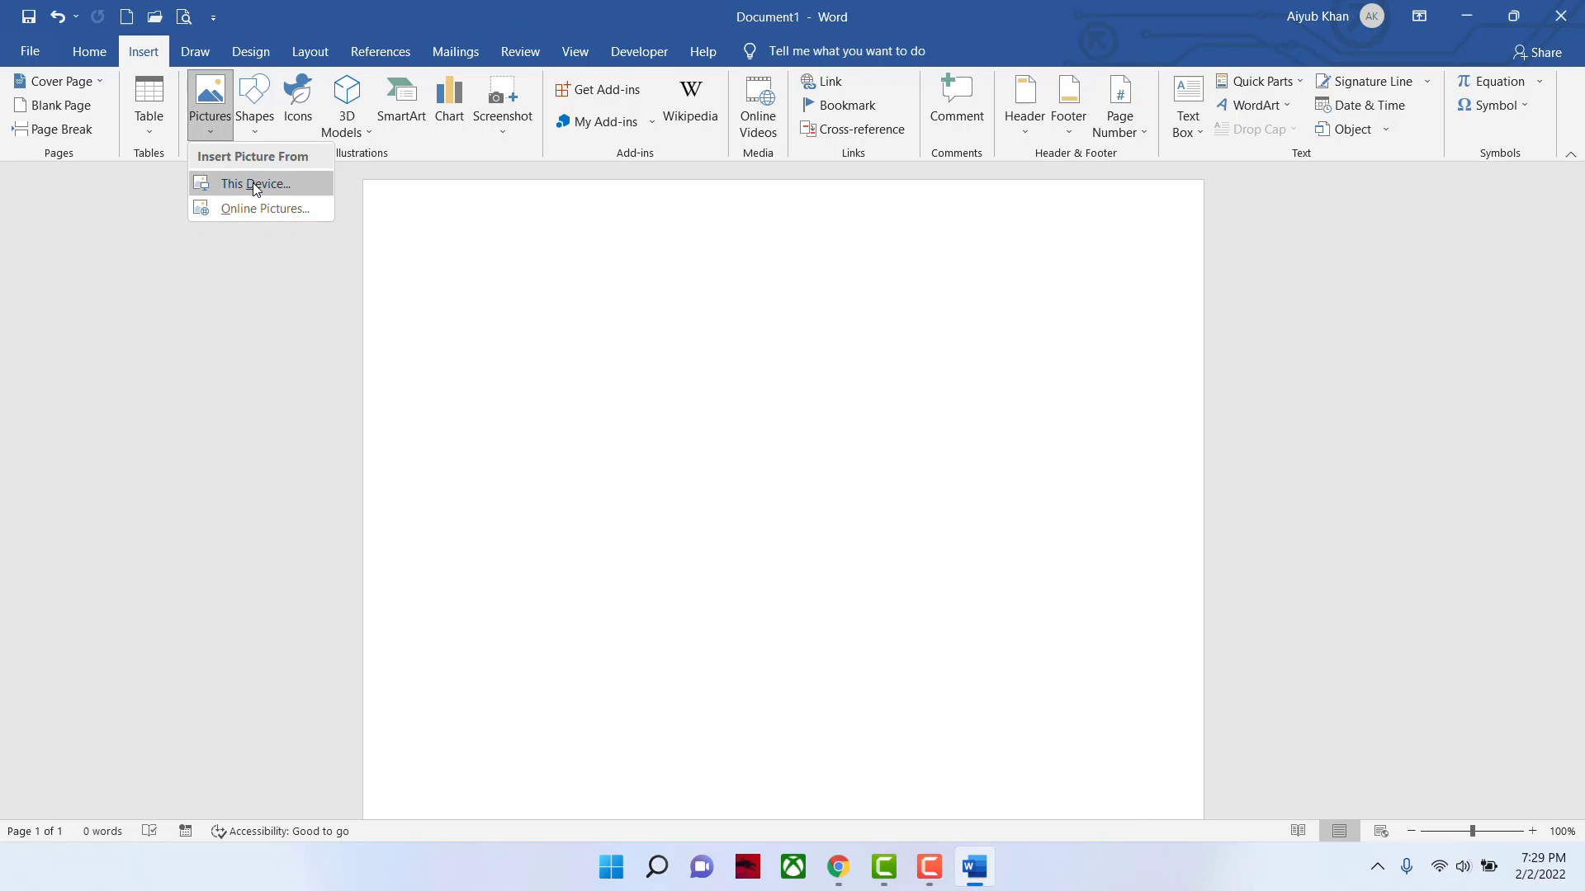
left_click(250, 131)
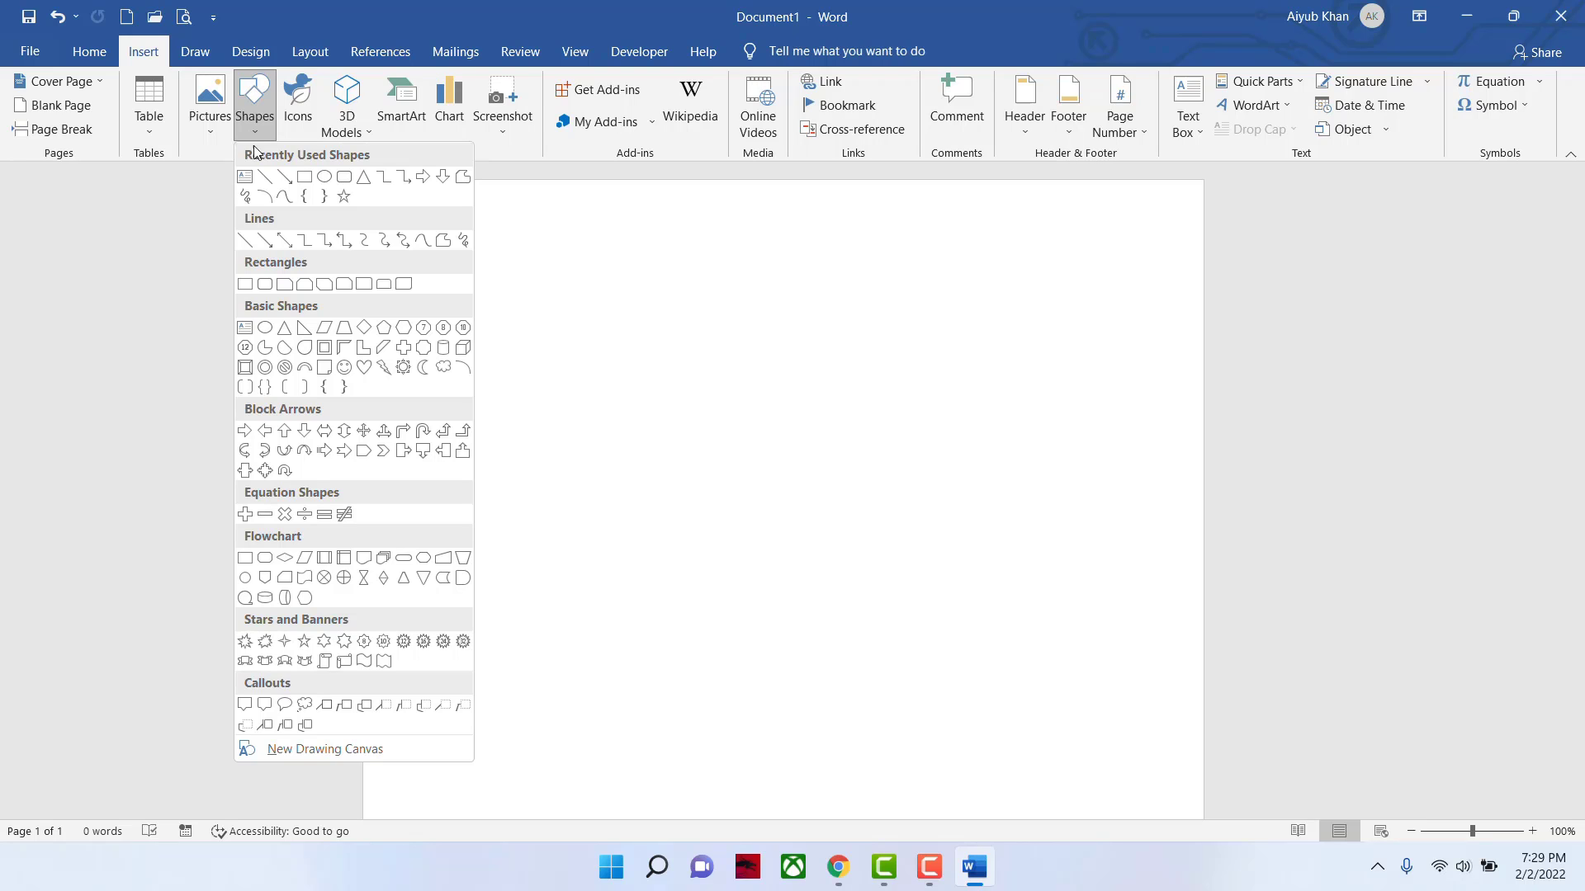
left_click(303, 706)
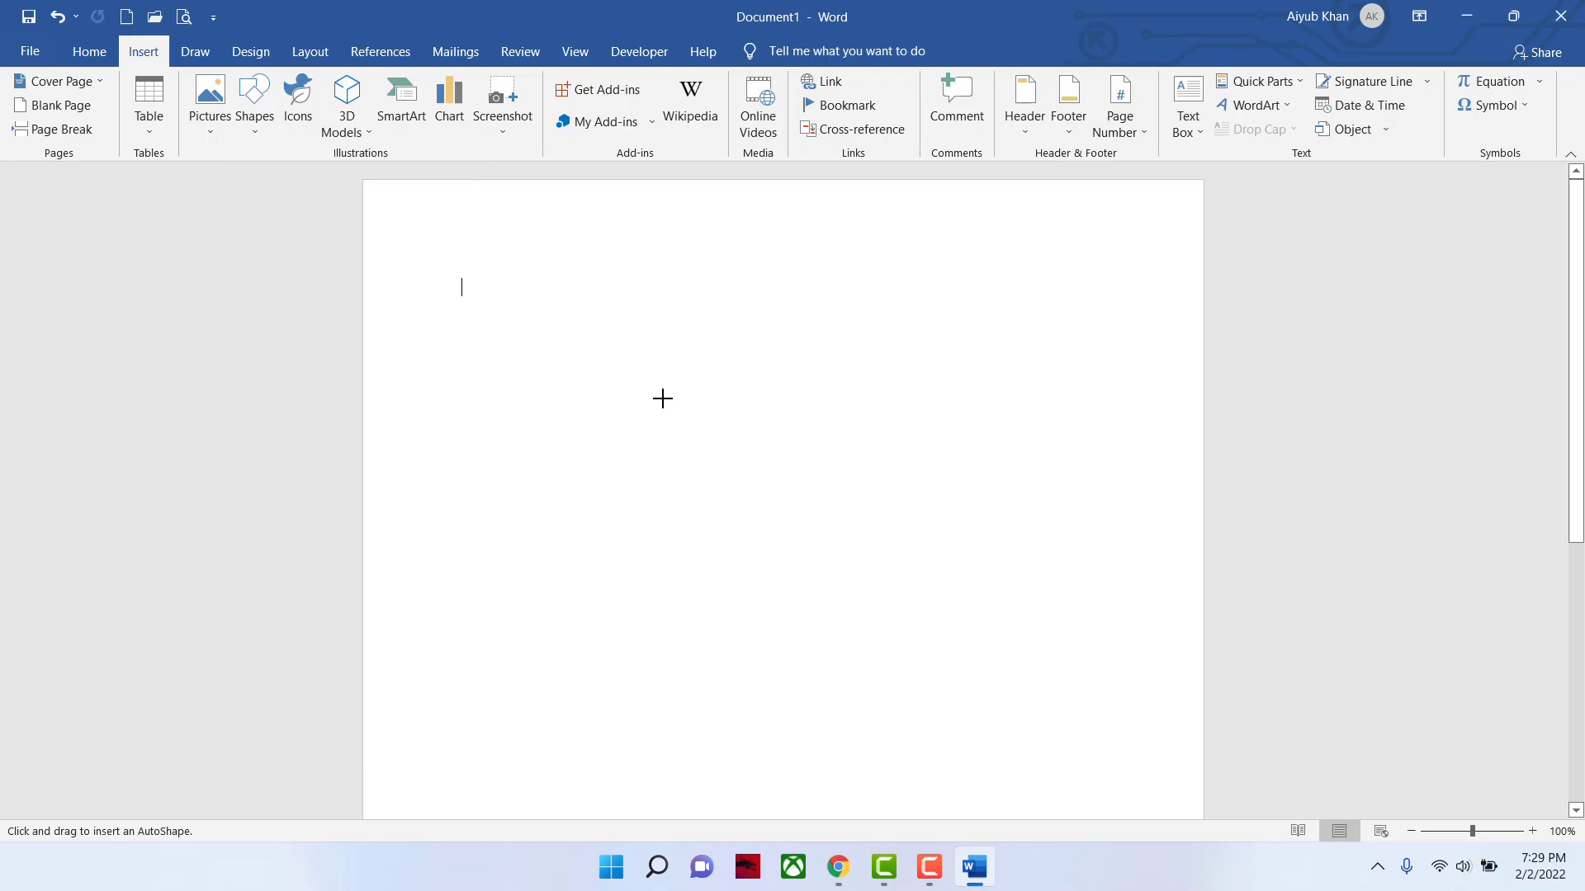
left_click_drag(555, 293, 756, 532)
left_click_drag(974, 627, 958, 691)
left_click(1015, 485)
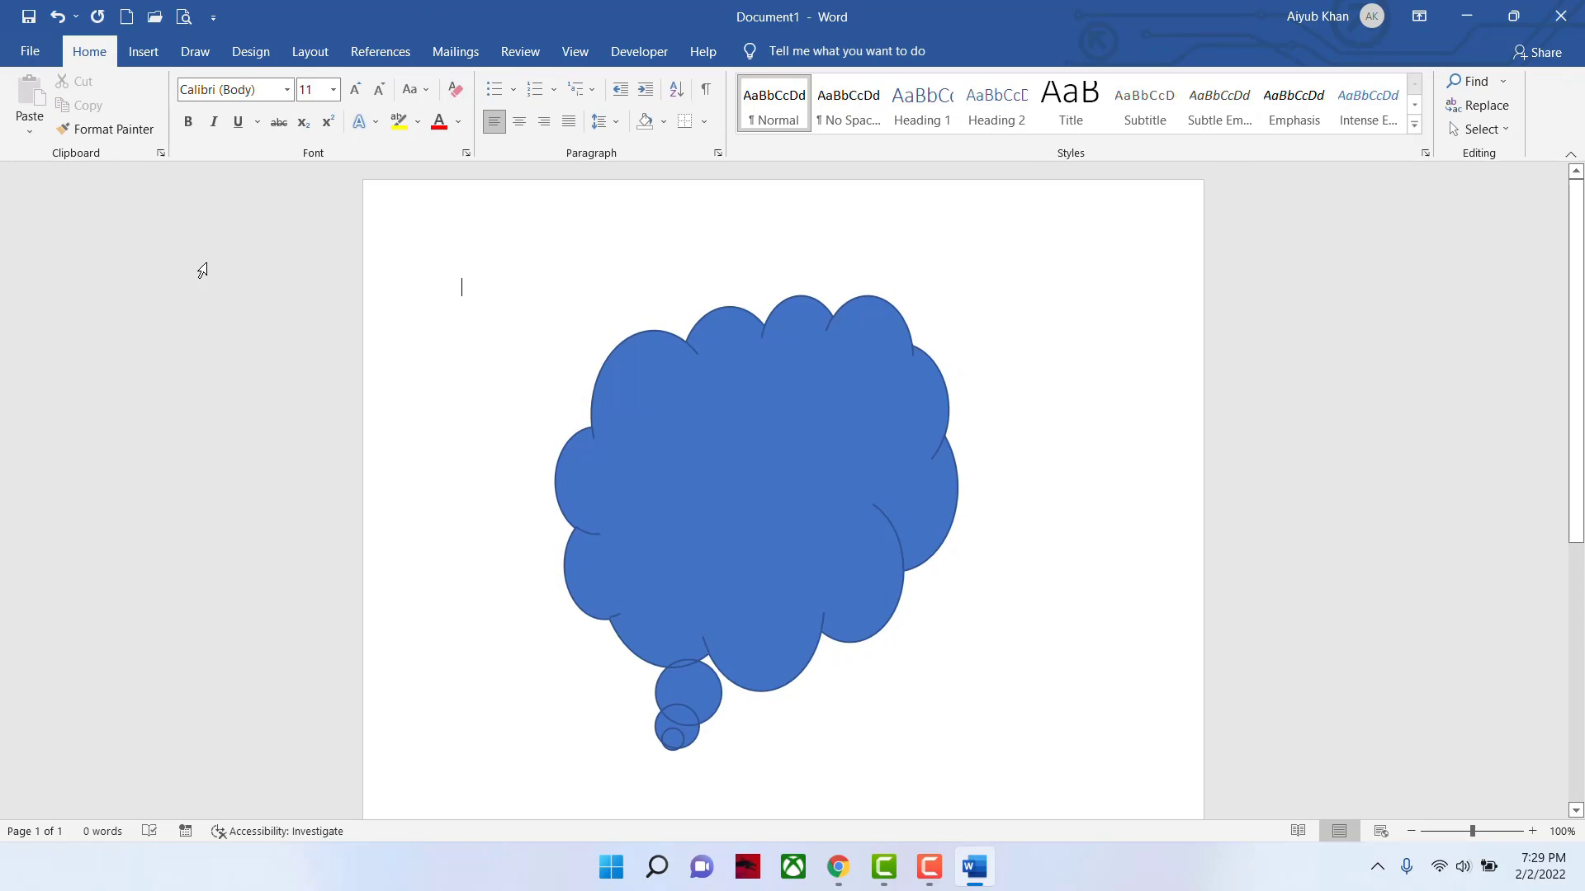
- Draw a 12-point star about 1.49" high and 1.29" wide beside the cloud callout and apply the solid black shape style
left_click(145, 53)
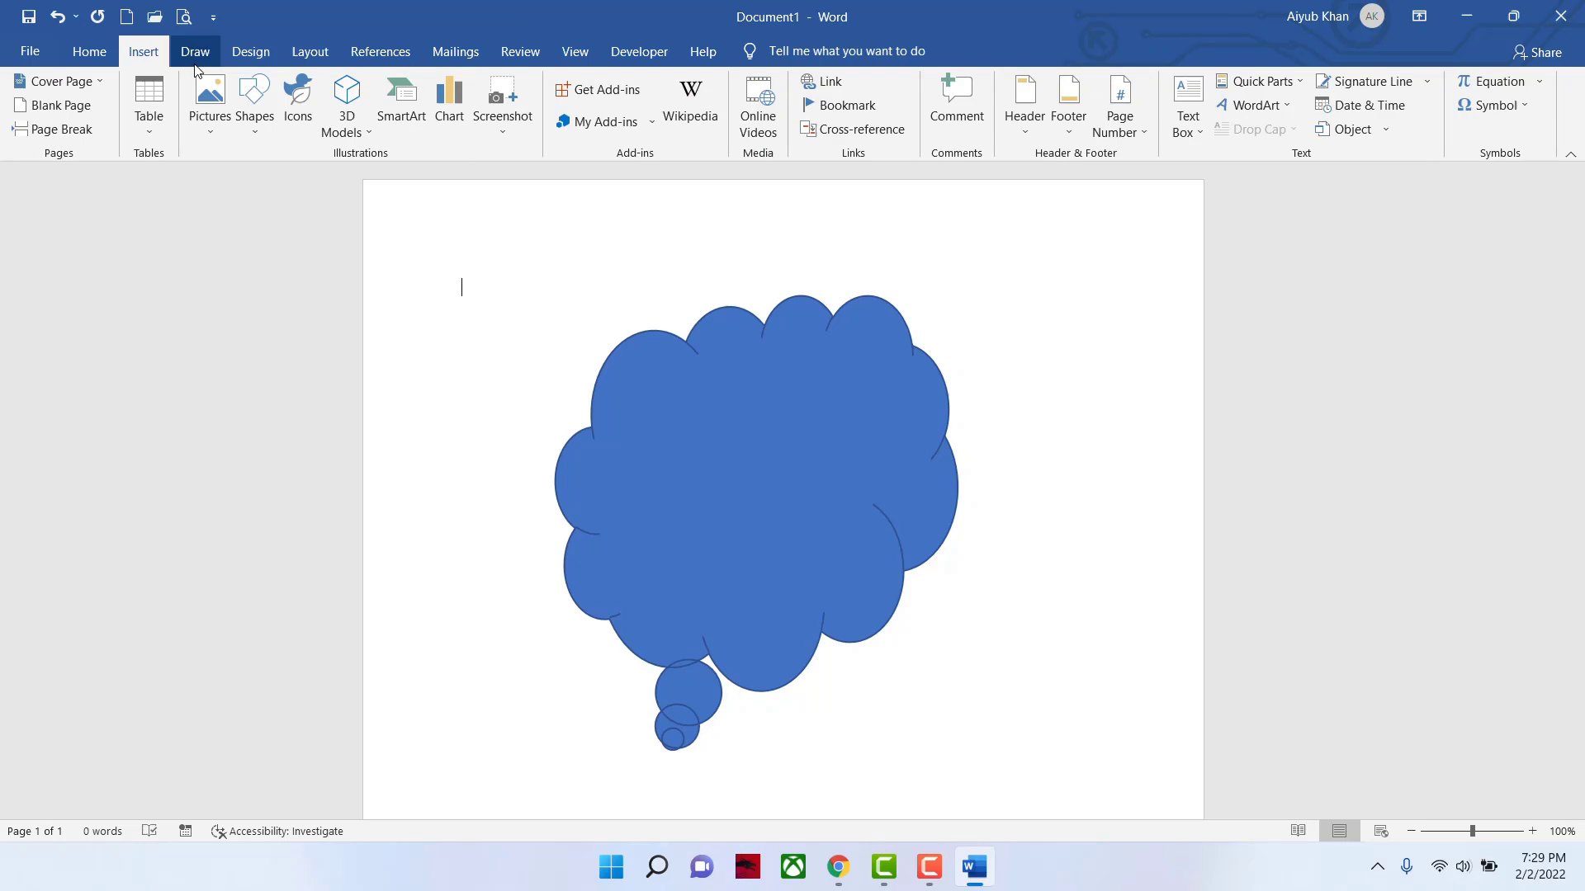
left_click(254, 135)
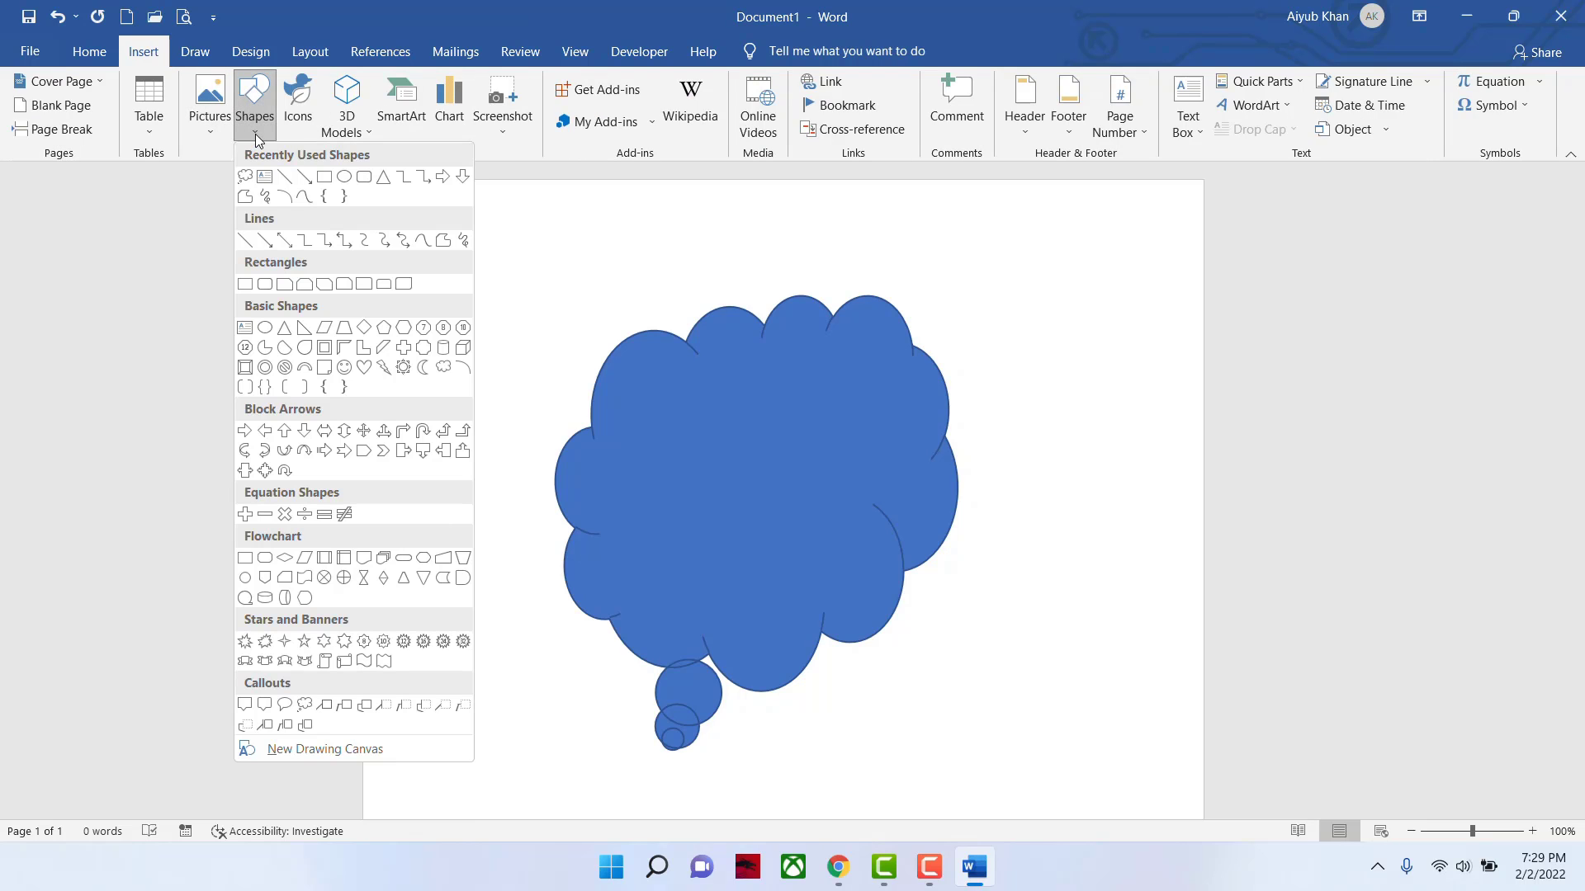
left_click(404, 642)
mouse_move(449, 269)
left_mouse_down()
mouse_move(531, 336)
mouse_move(577, 416)
left_mouse_up()
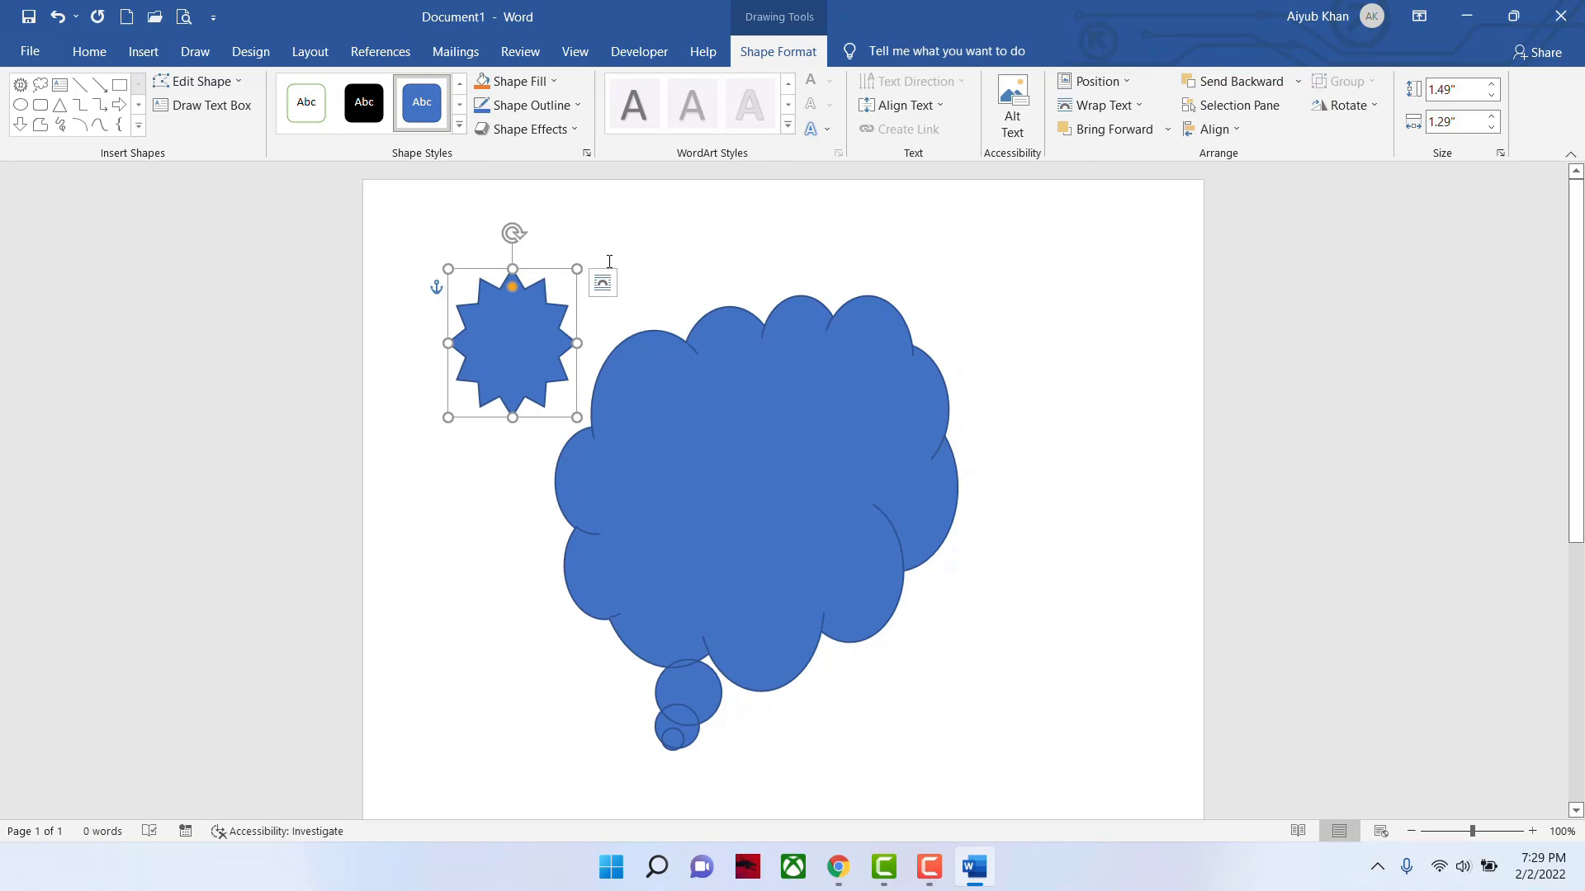
left_click(364, 103)
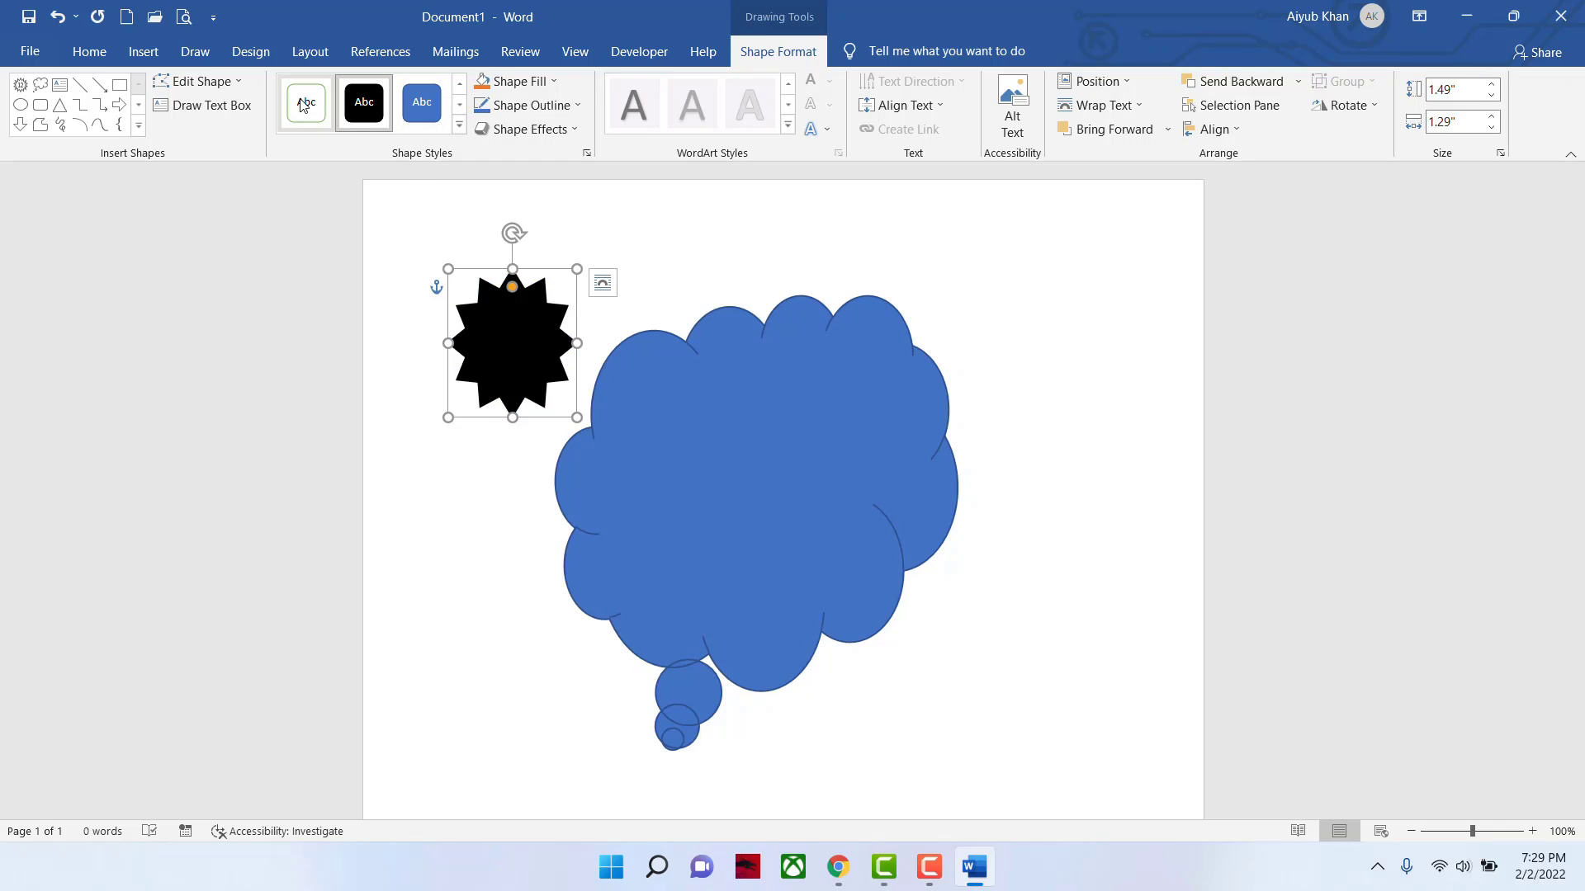
- Recolor the 12-point star beside the cloud callout with a solid gold theme shape style and deselect it
left_click(459, 126)
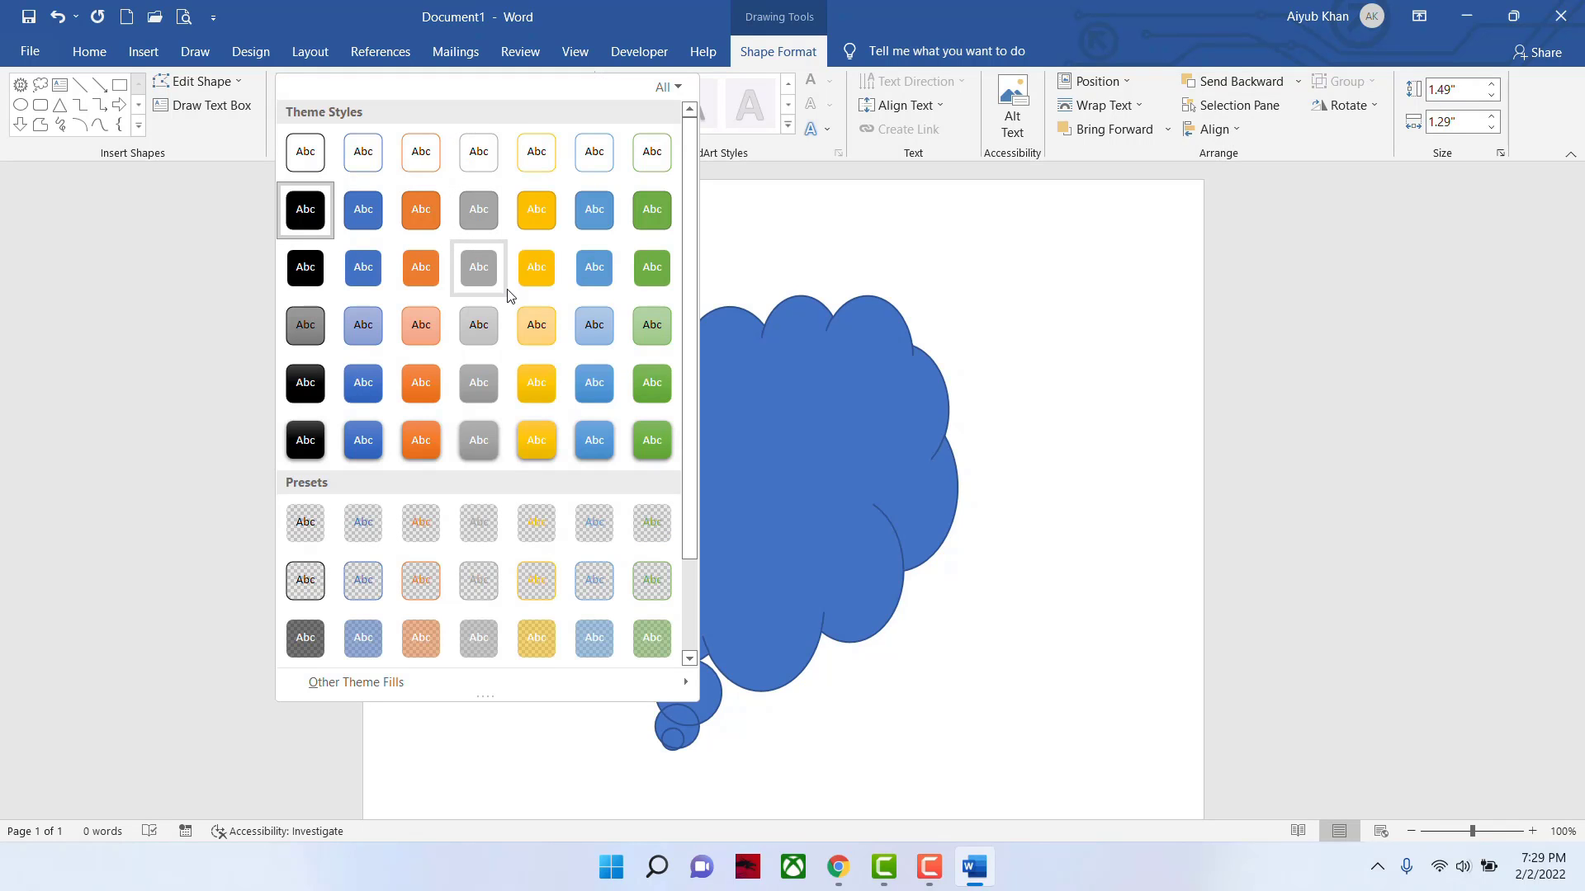
left_click(534, 319)
left_click(722, 268)
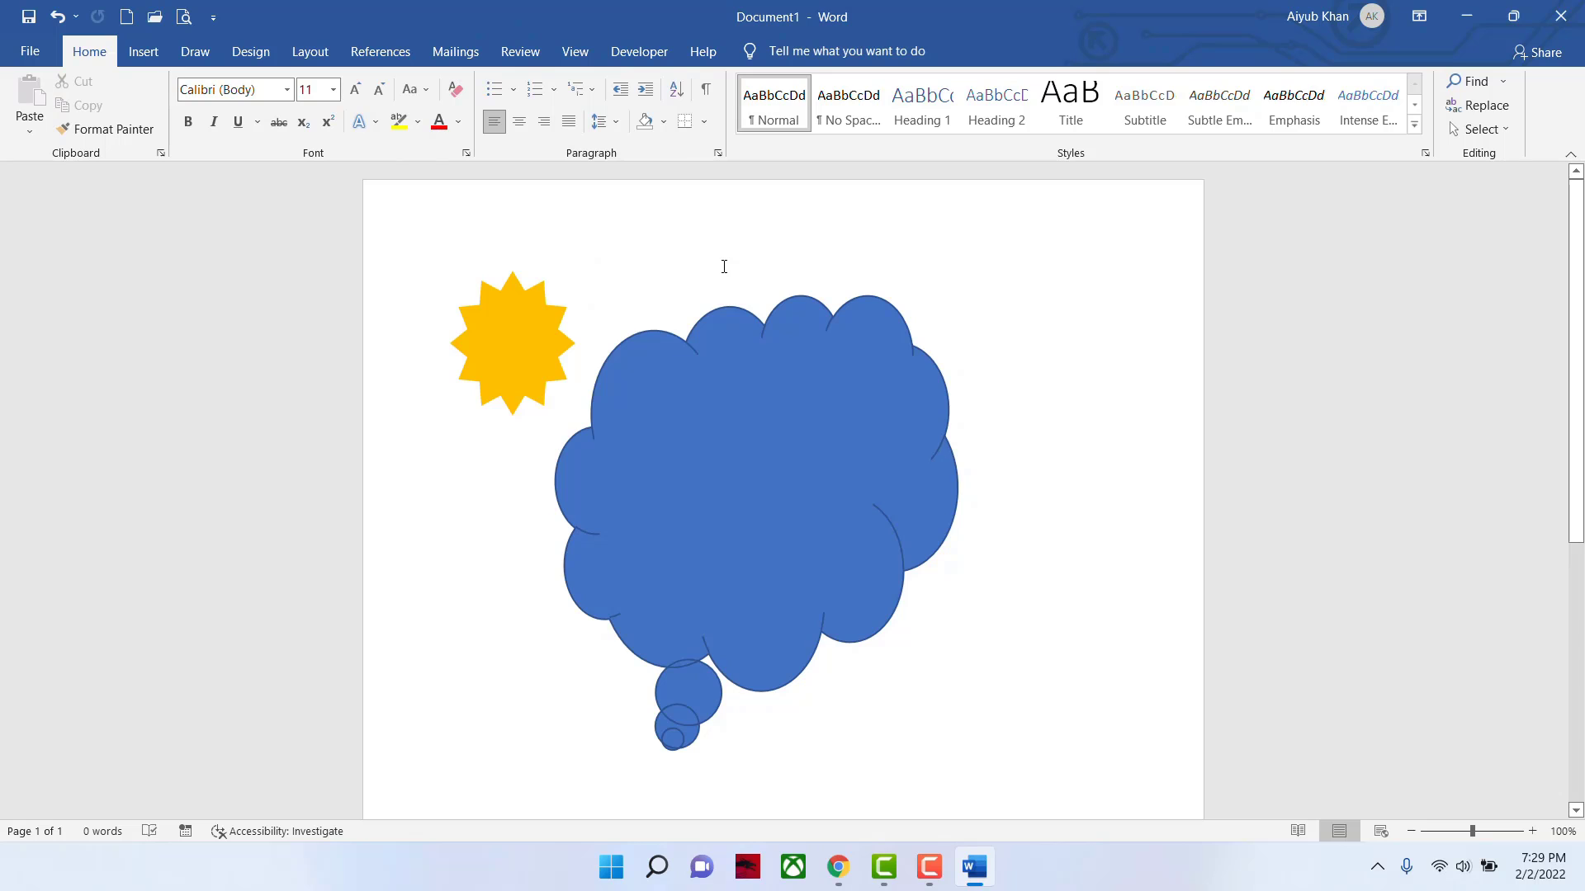
- Draw an explosion shape about 3.16" high and 2.34" wide in the space beside the cloud callout, opposite the gold star
left_click(143, 51)
left_click(251, 135)
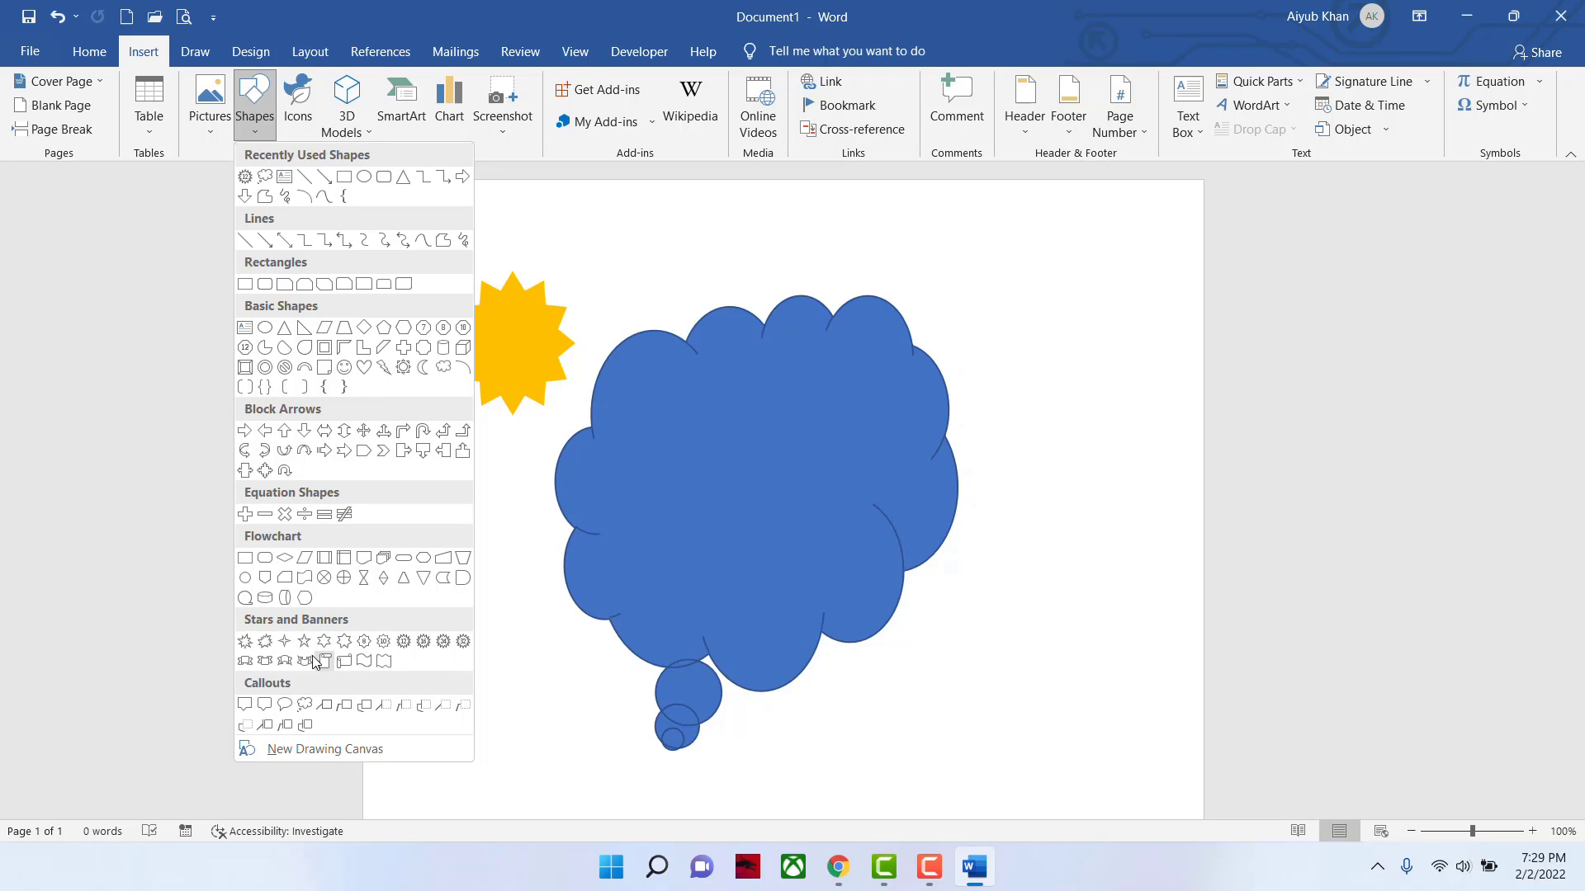
left_click(266, 644)
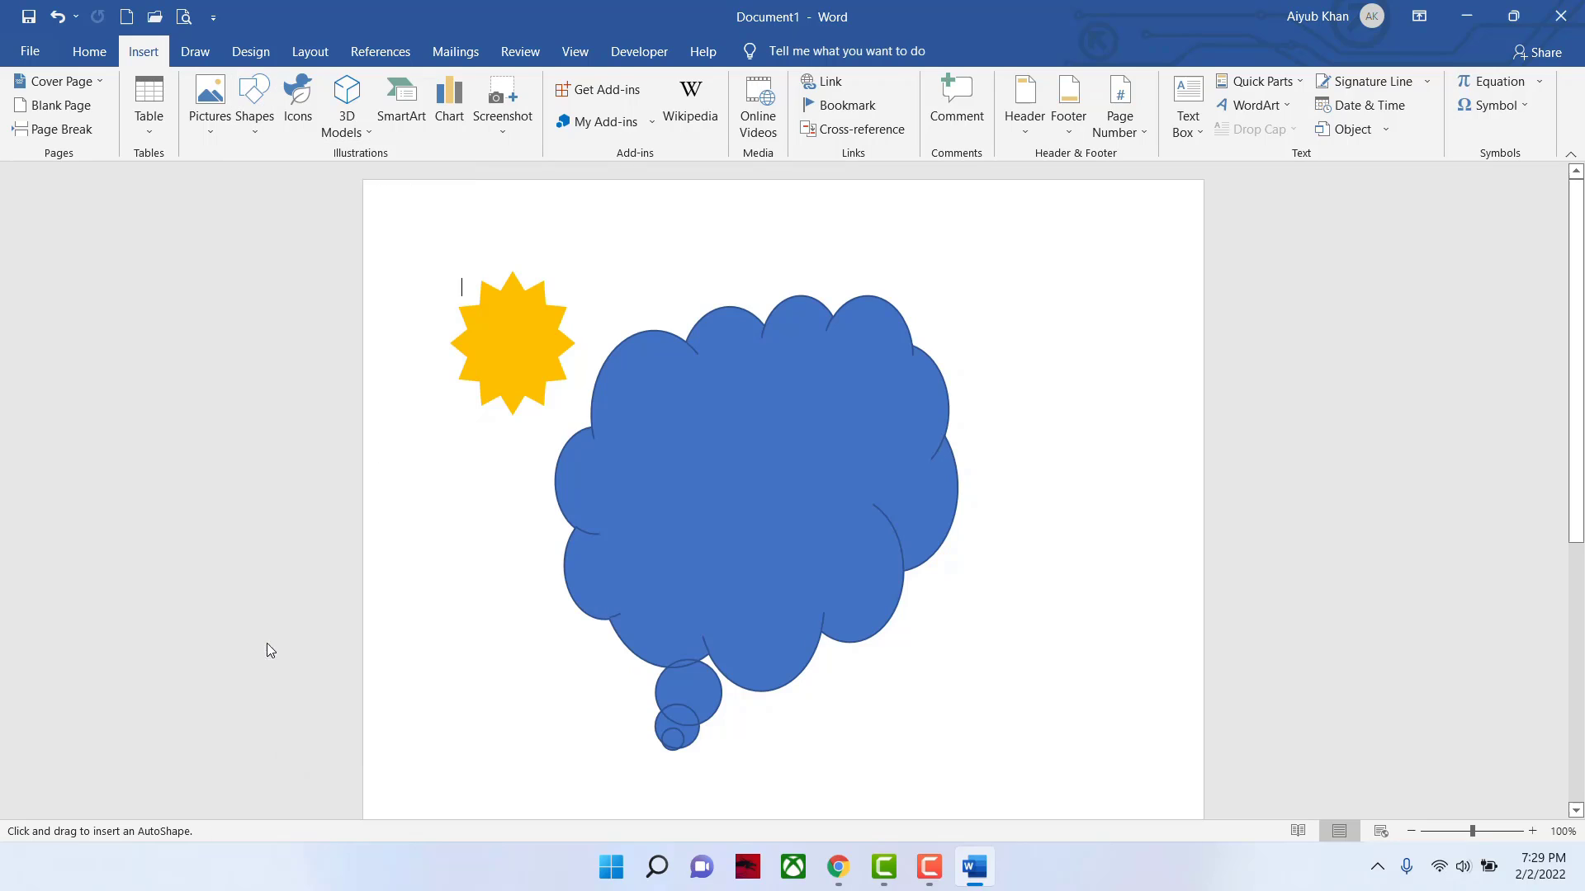
left_click_drag(962, 264, 1195, 577)
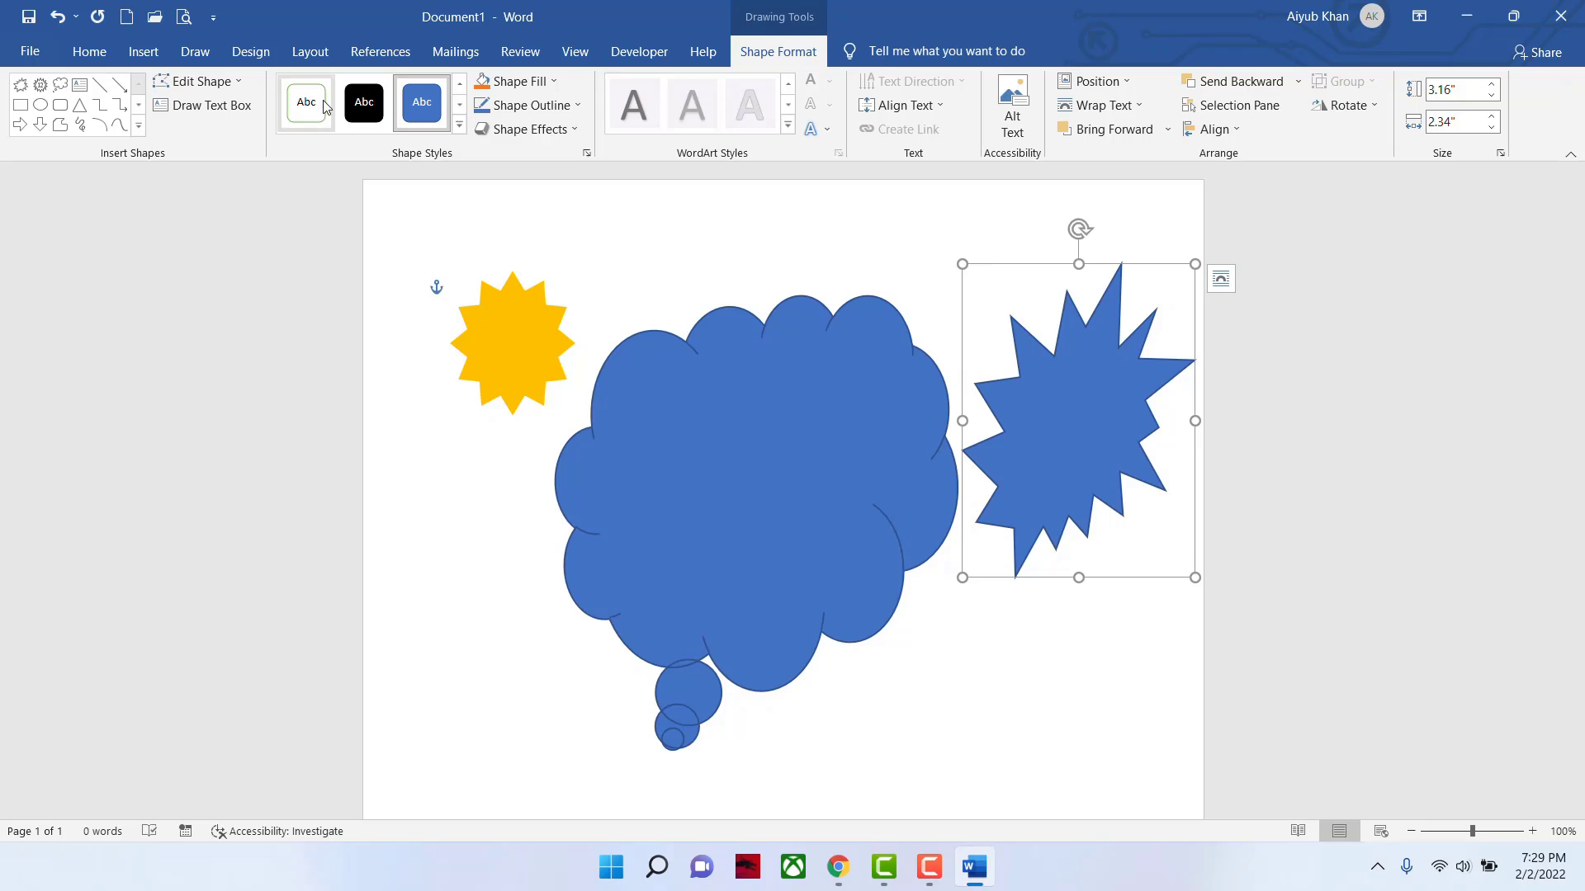
- Apply a solid gold shape style to the explosion and move it up into the page's upper-right corner
left_click(460, 126)
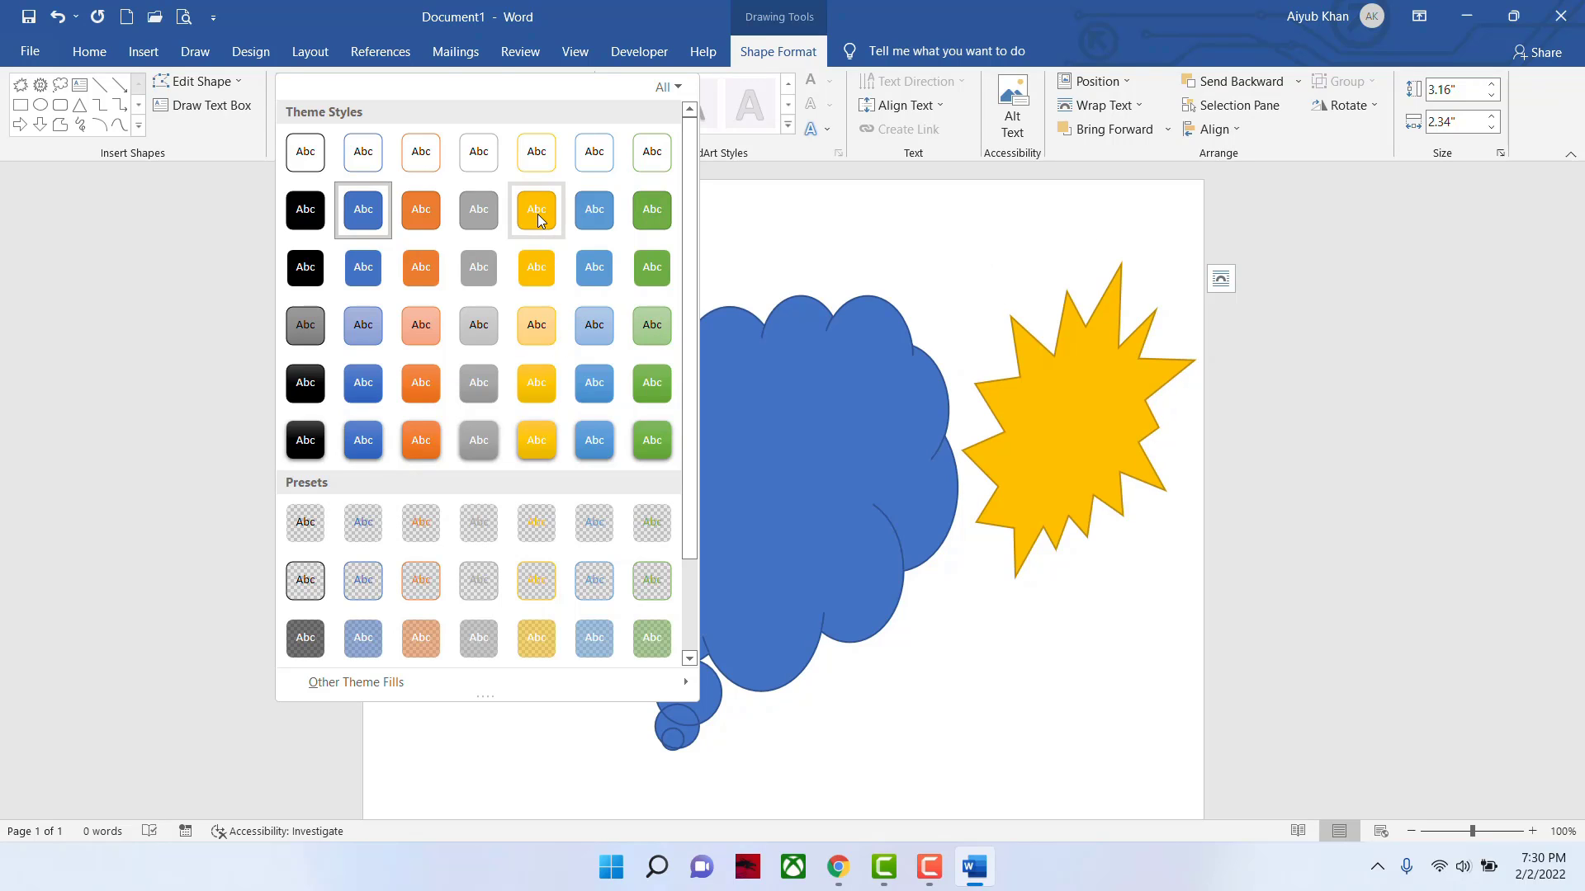
left_click(542, 264)
left_click_drag(1150, 451, 1114, 364)
left_click(1083, 608)
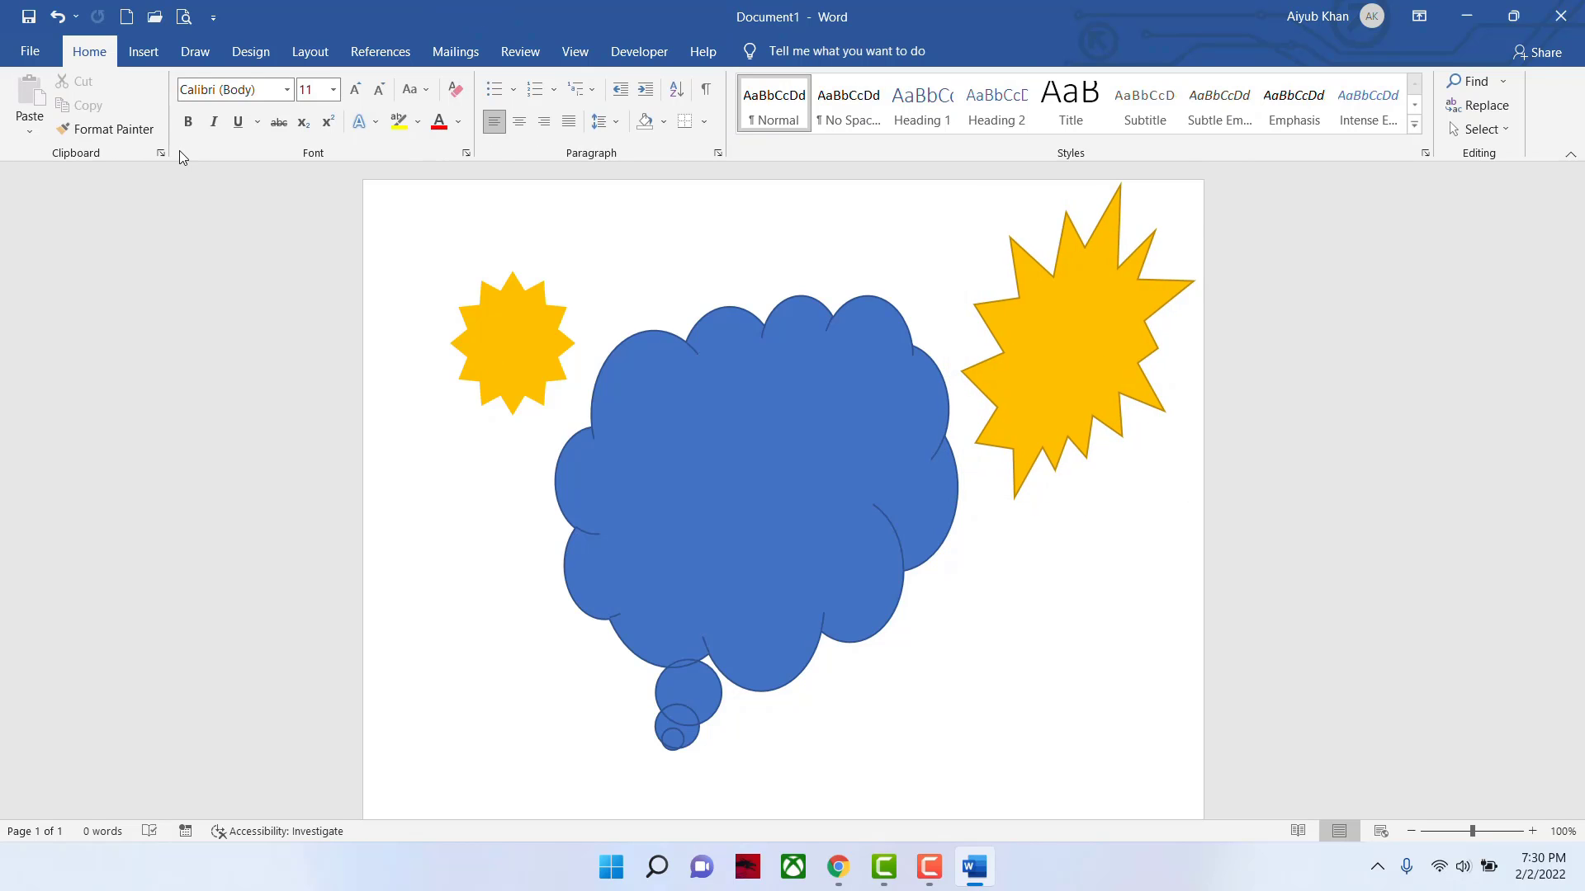
- Insert the trophy and medal icons from the Celebration category of the icon library
left_click(143, 53)
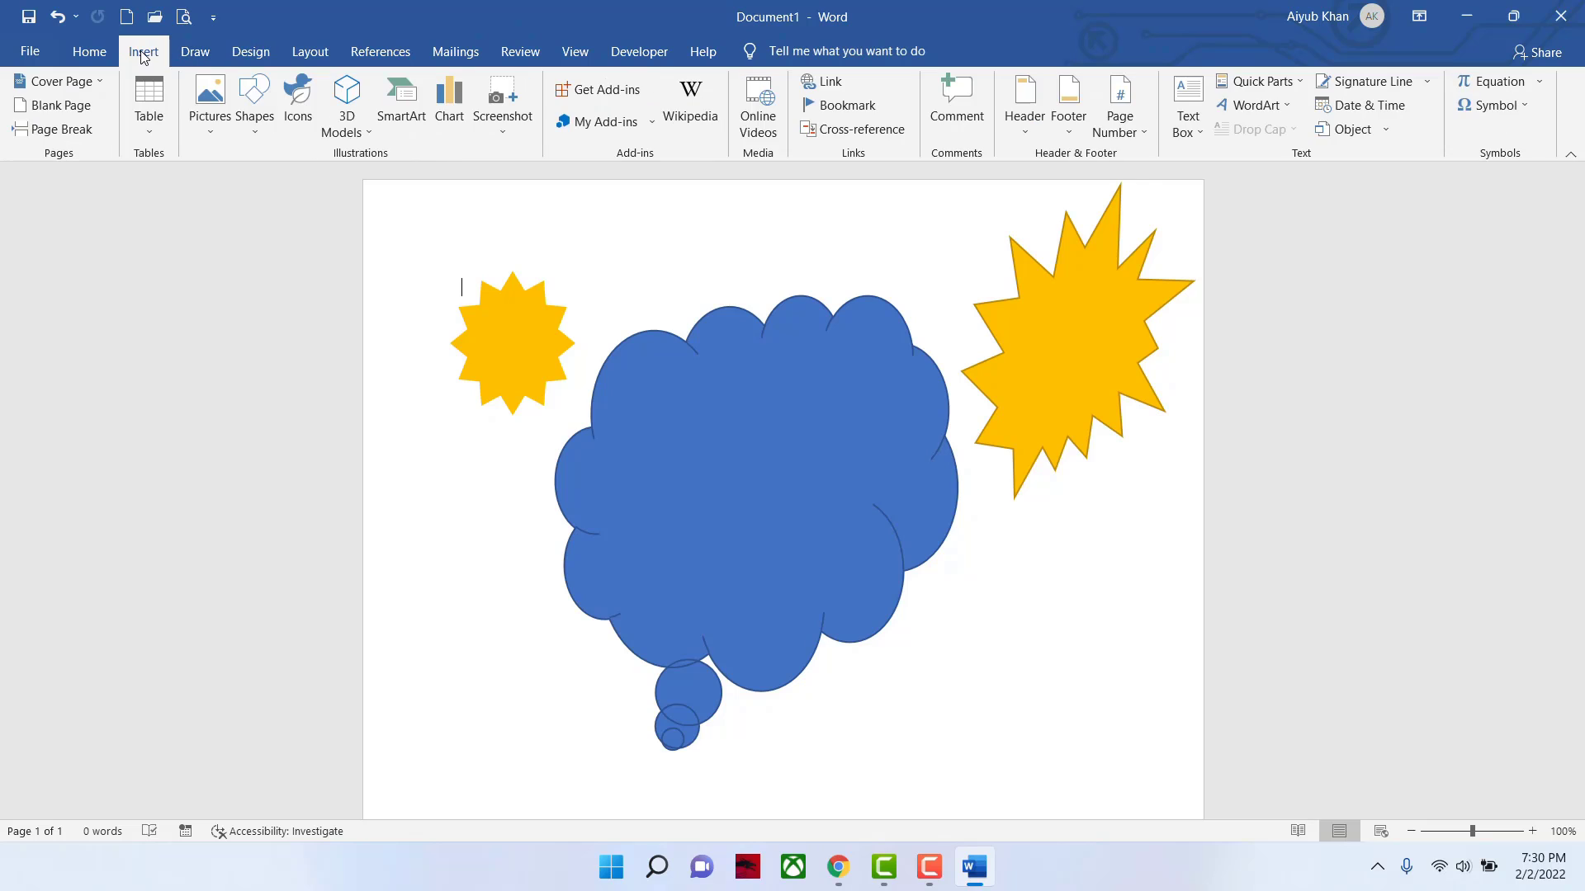
left_click(259, 137)
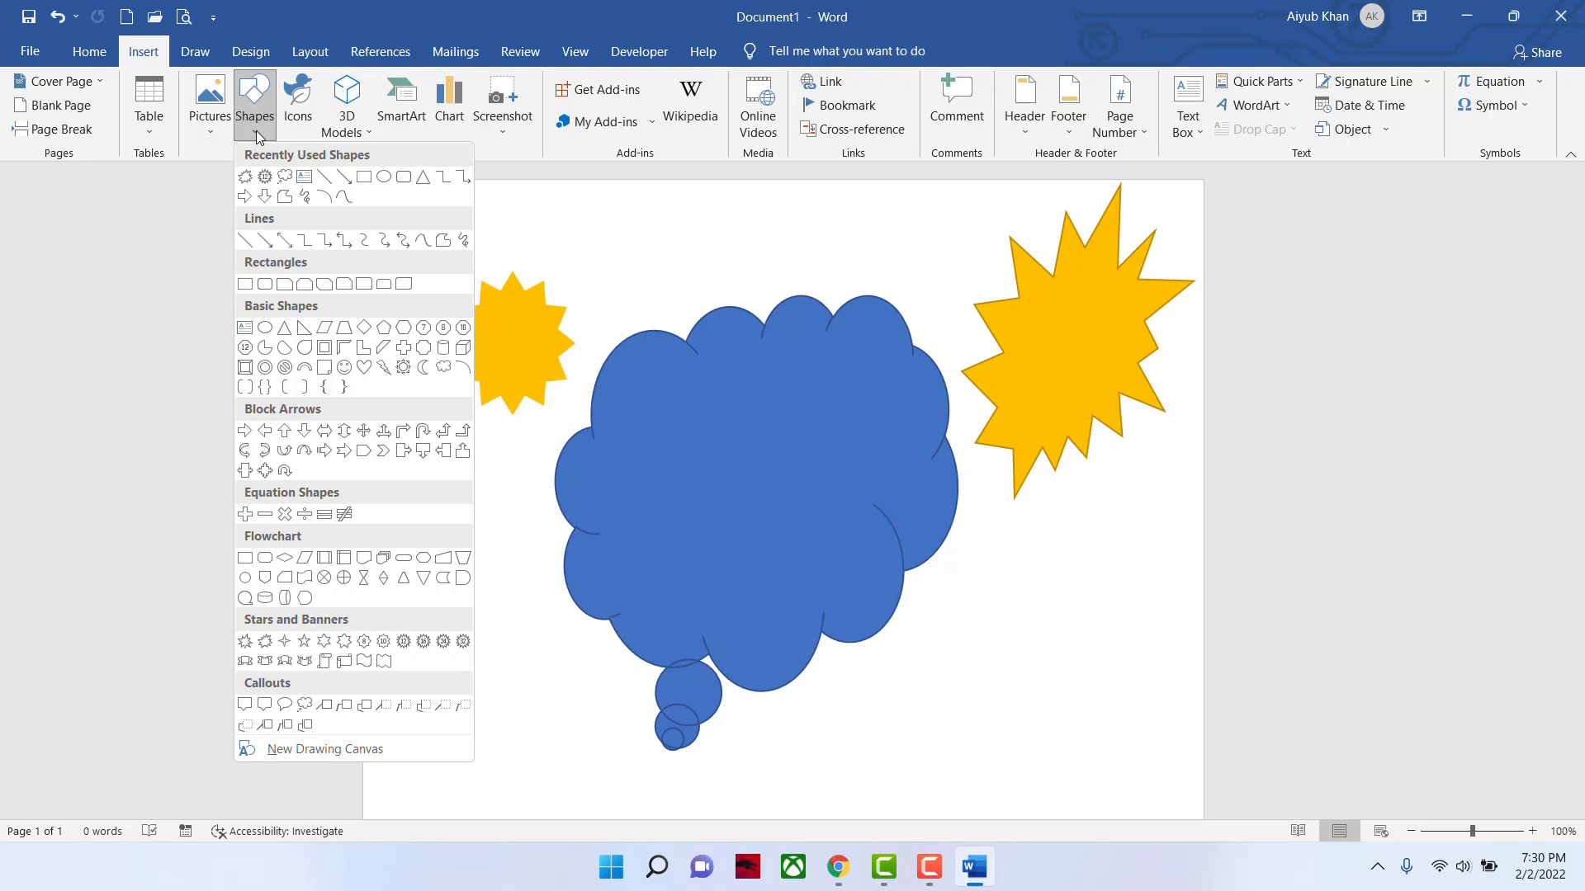
left_click(298, 119)
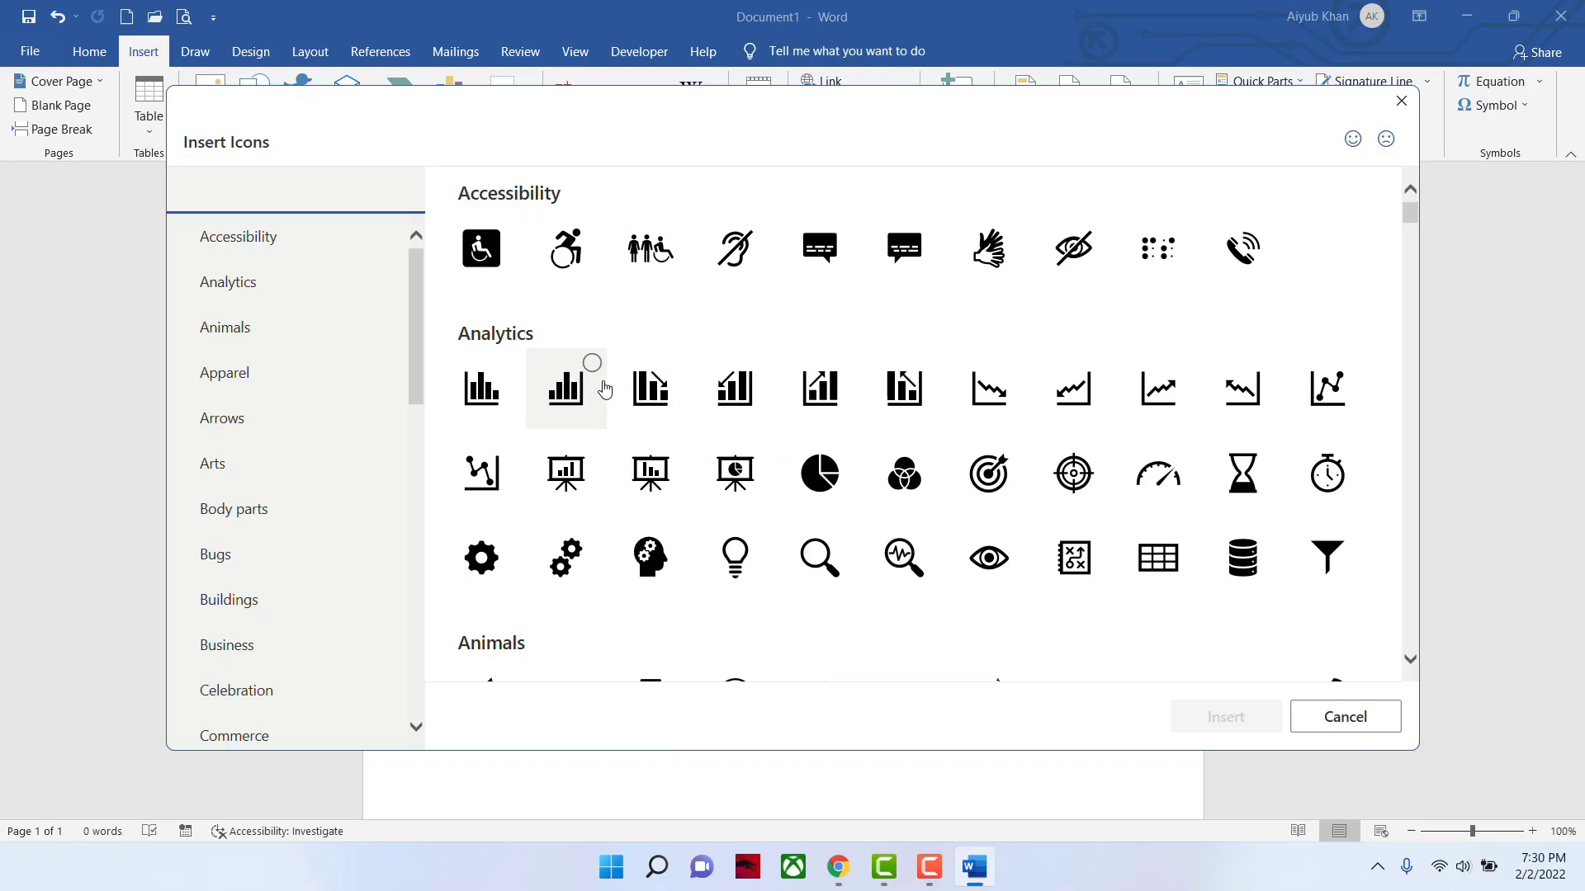
scroll(902, 319, "down", 6)
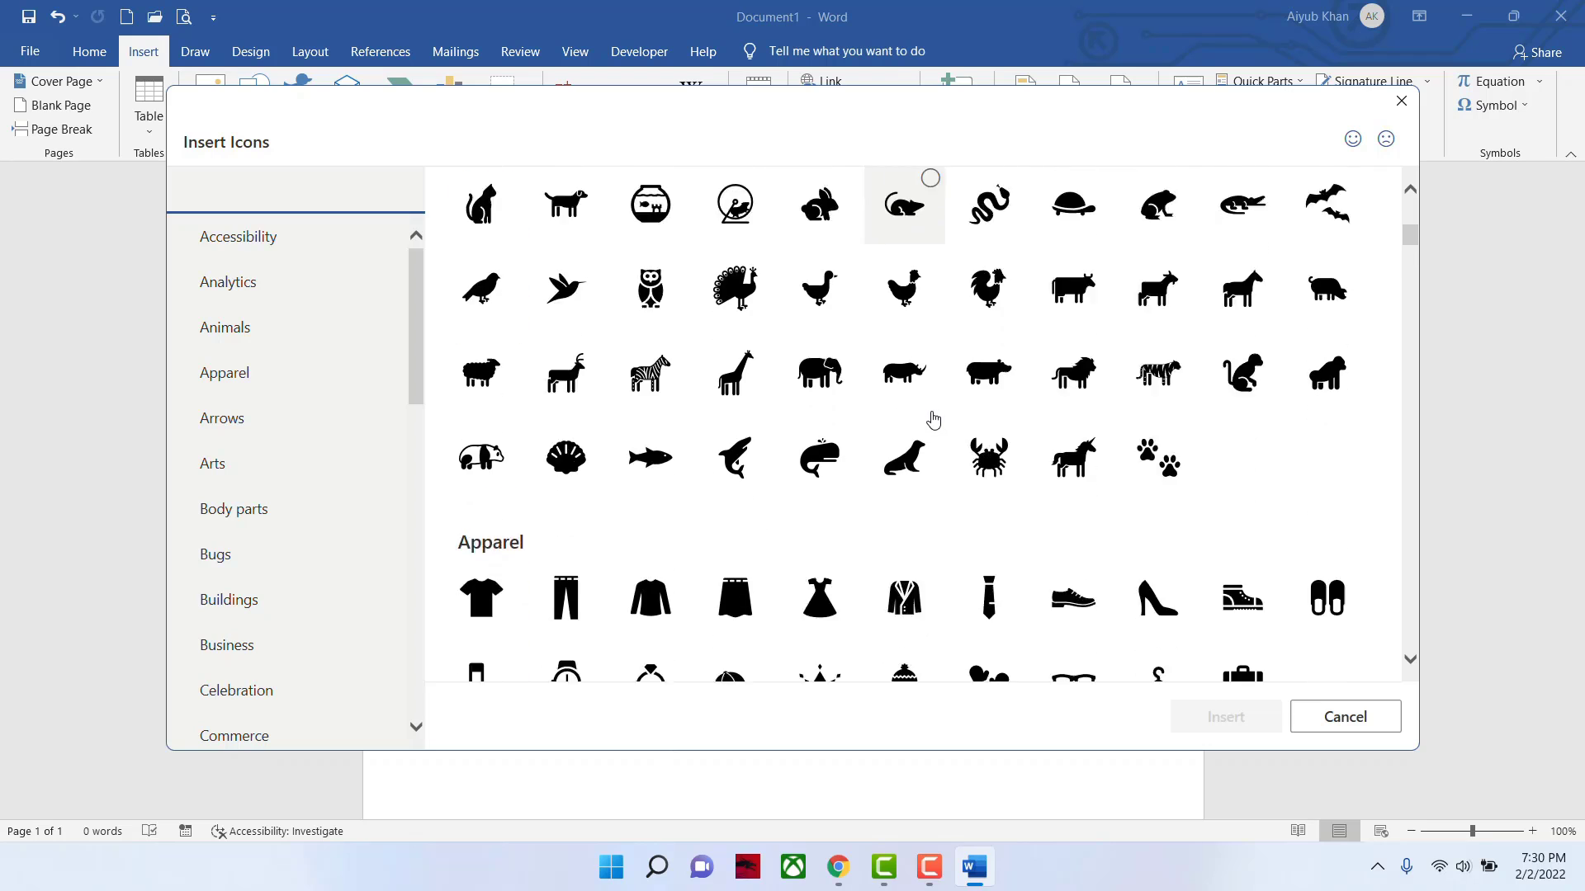
scroll(933, 421, "down", 5)
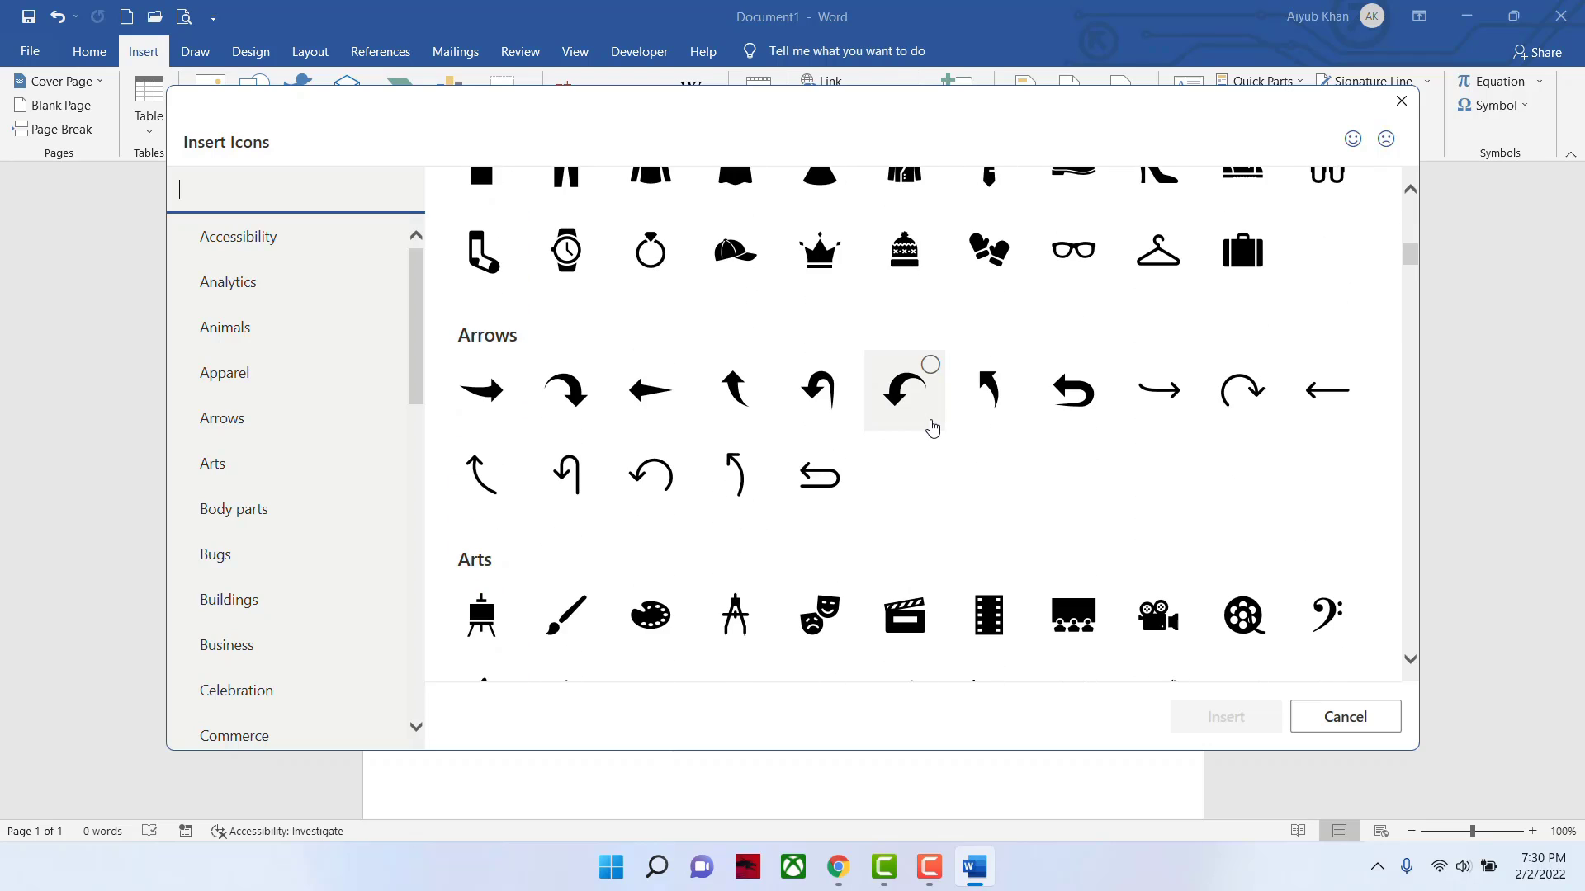
scroll(931, 427, "down", 5)
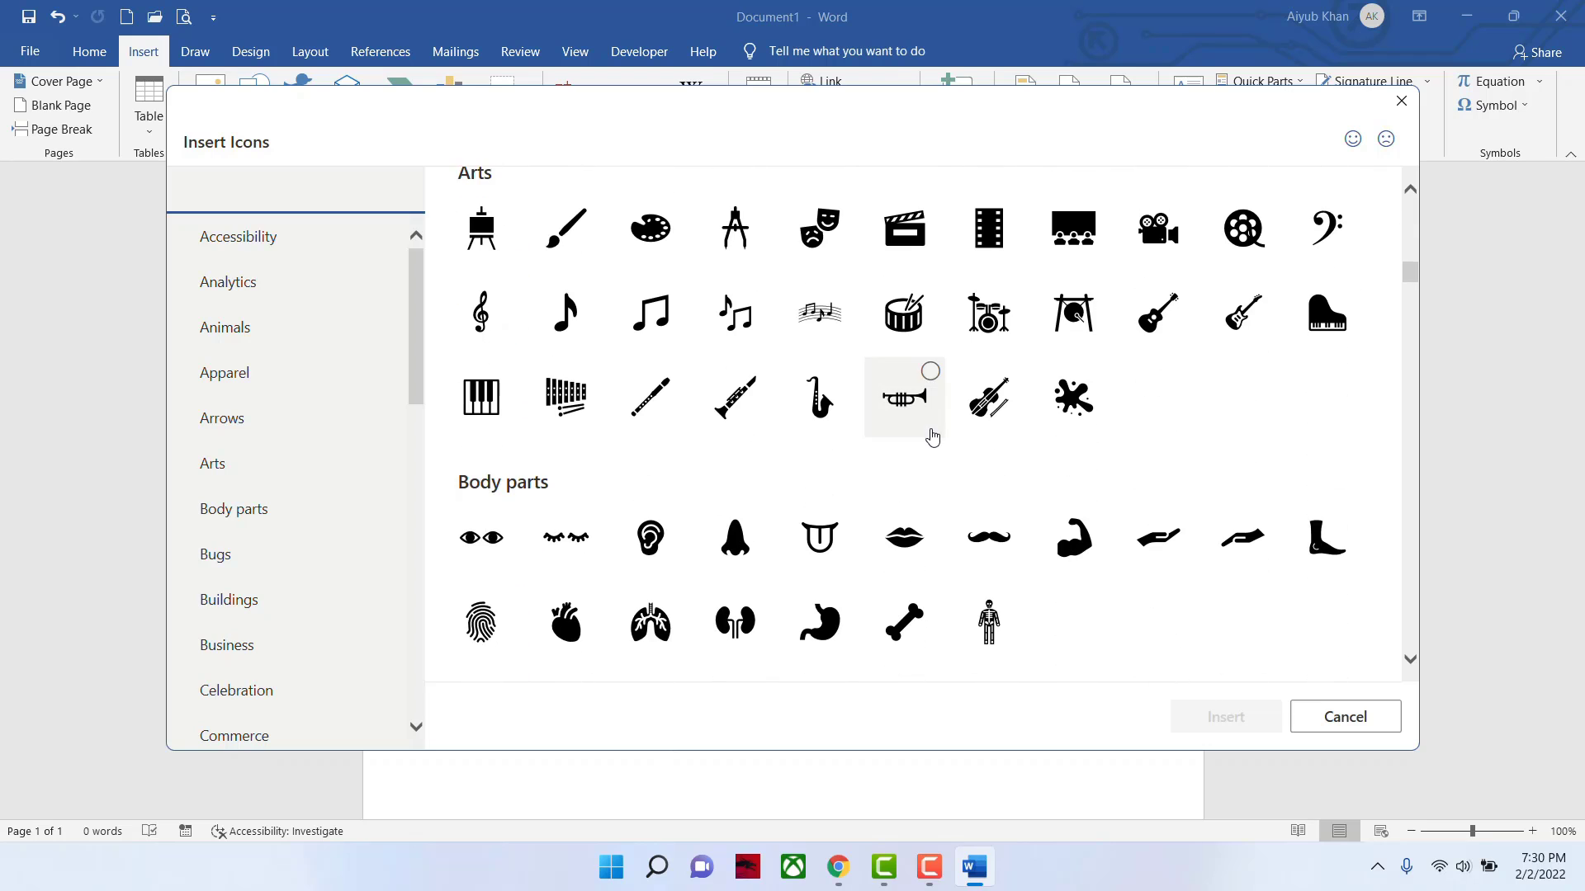
scroll(932, 437, "down", 6)
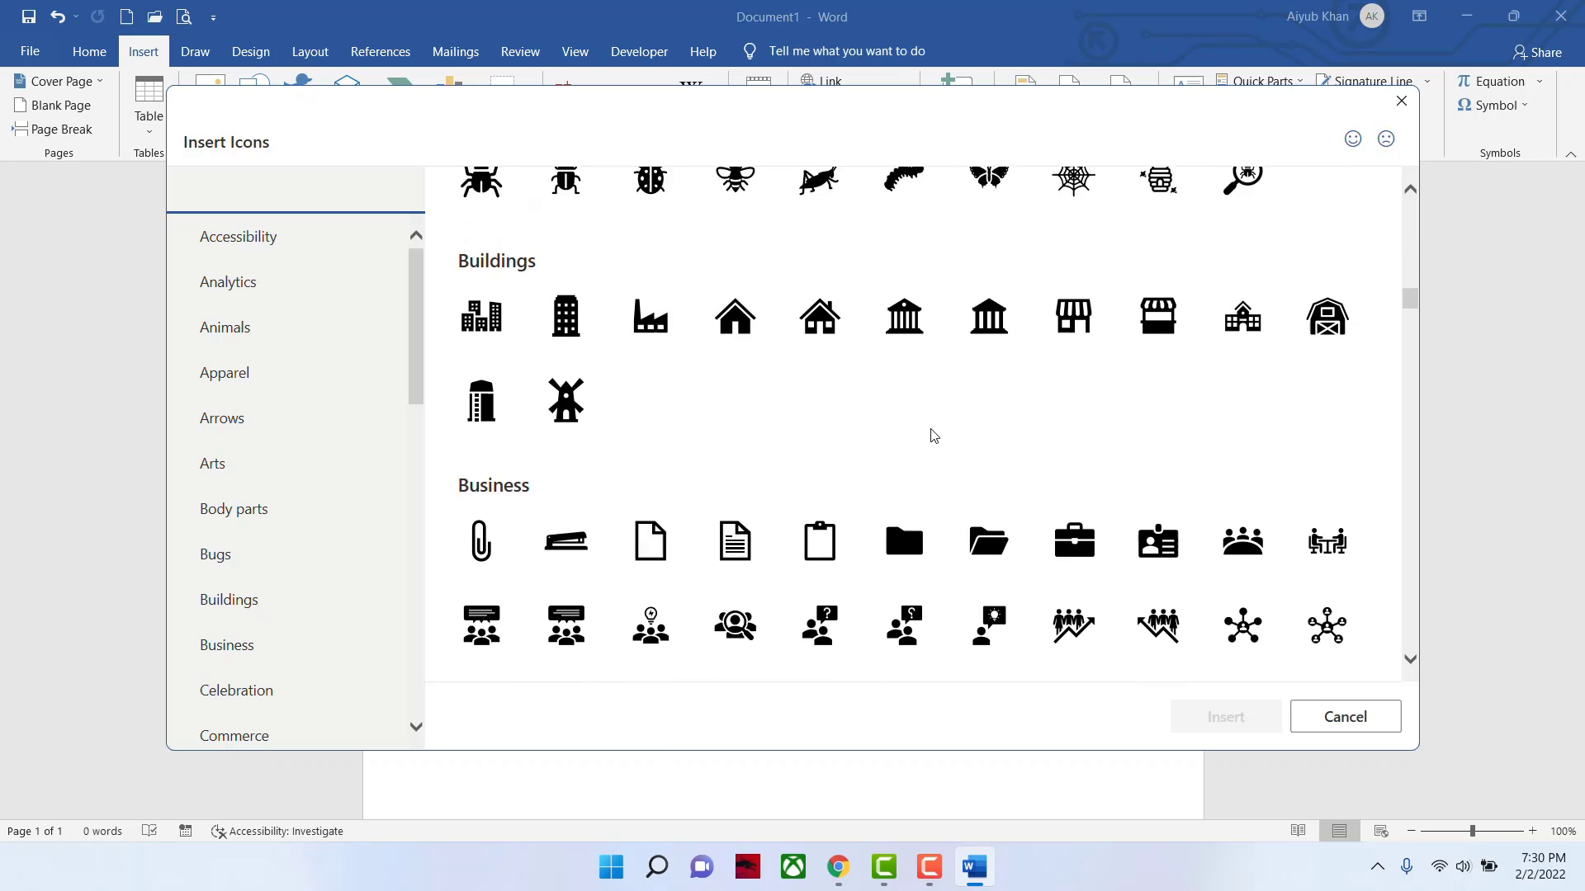
scroll(933, 435, "up", 3)
scroll(932, 437, "down", 4)
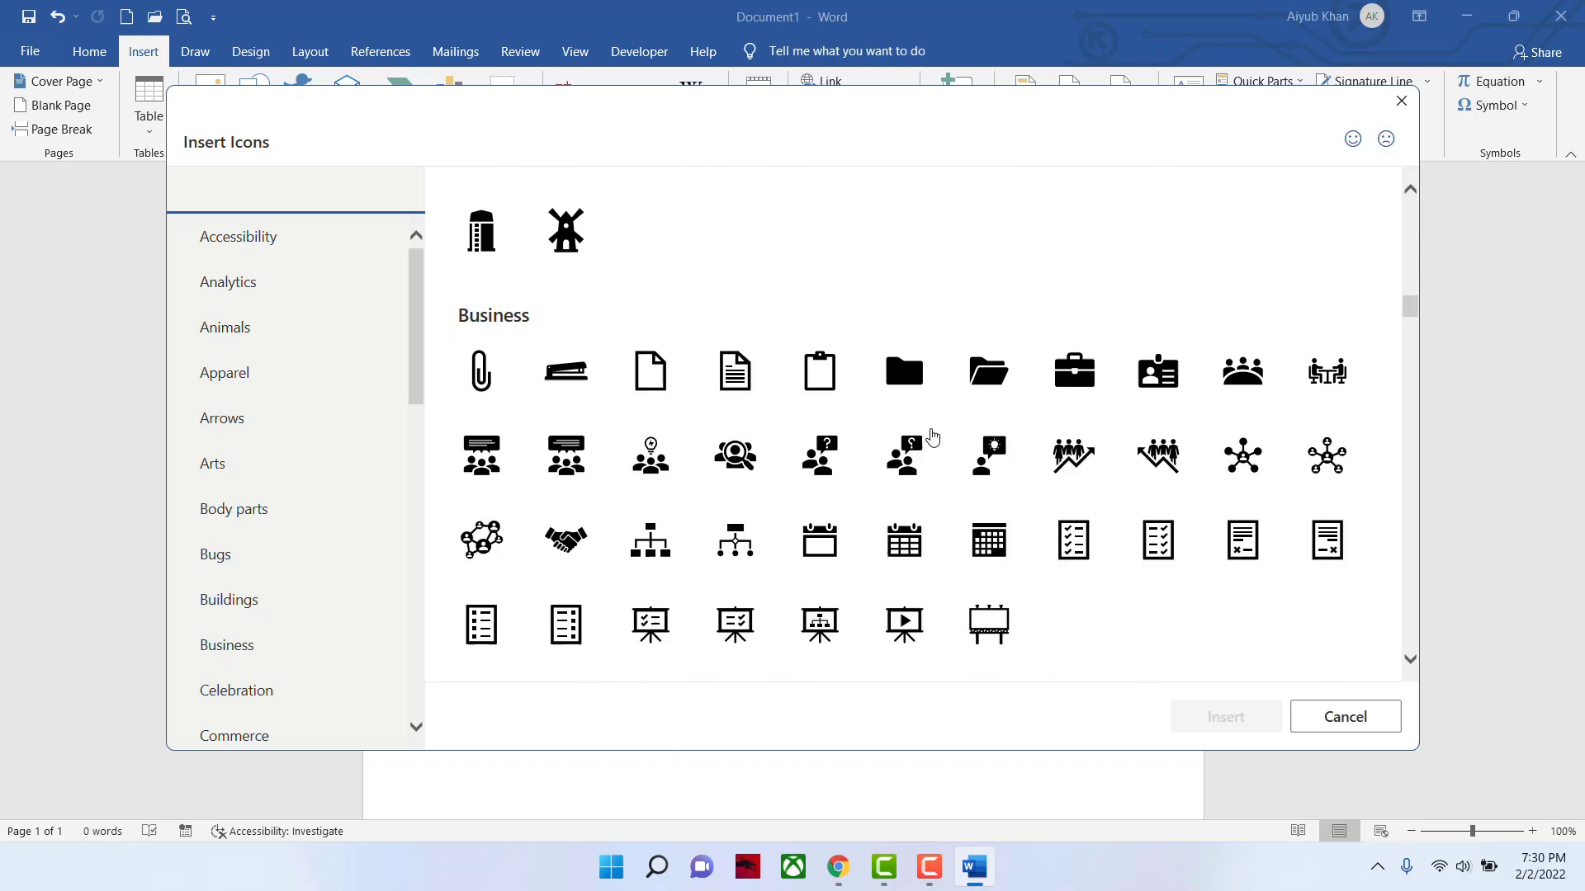
scroll(932, 436, "down", 3)
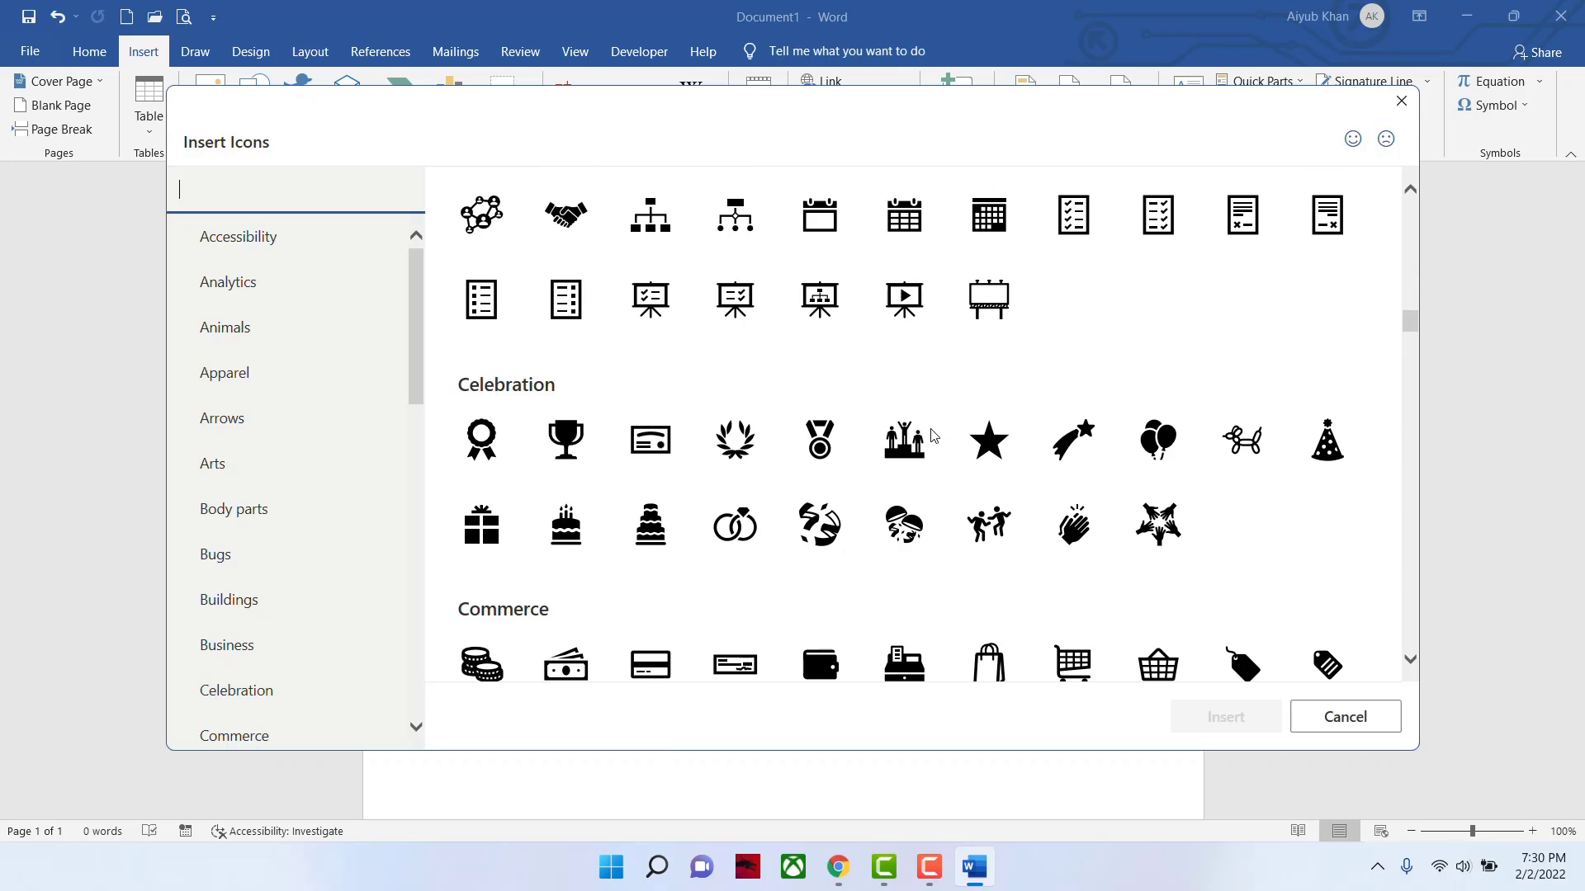
left_click(827, 456)
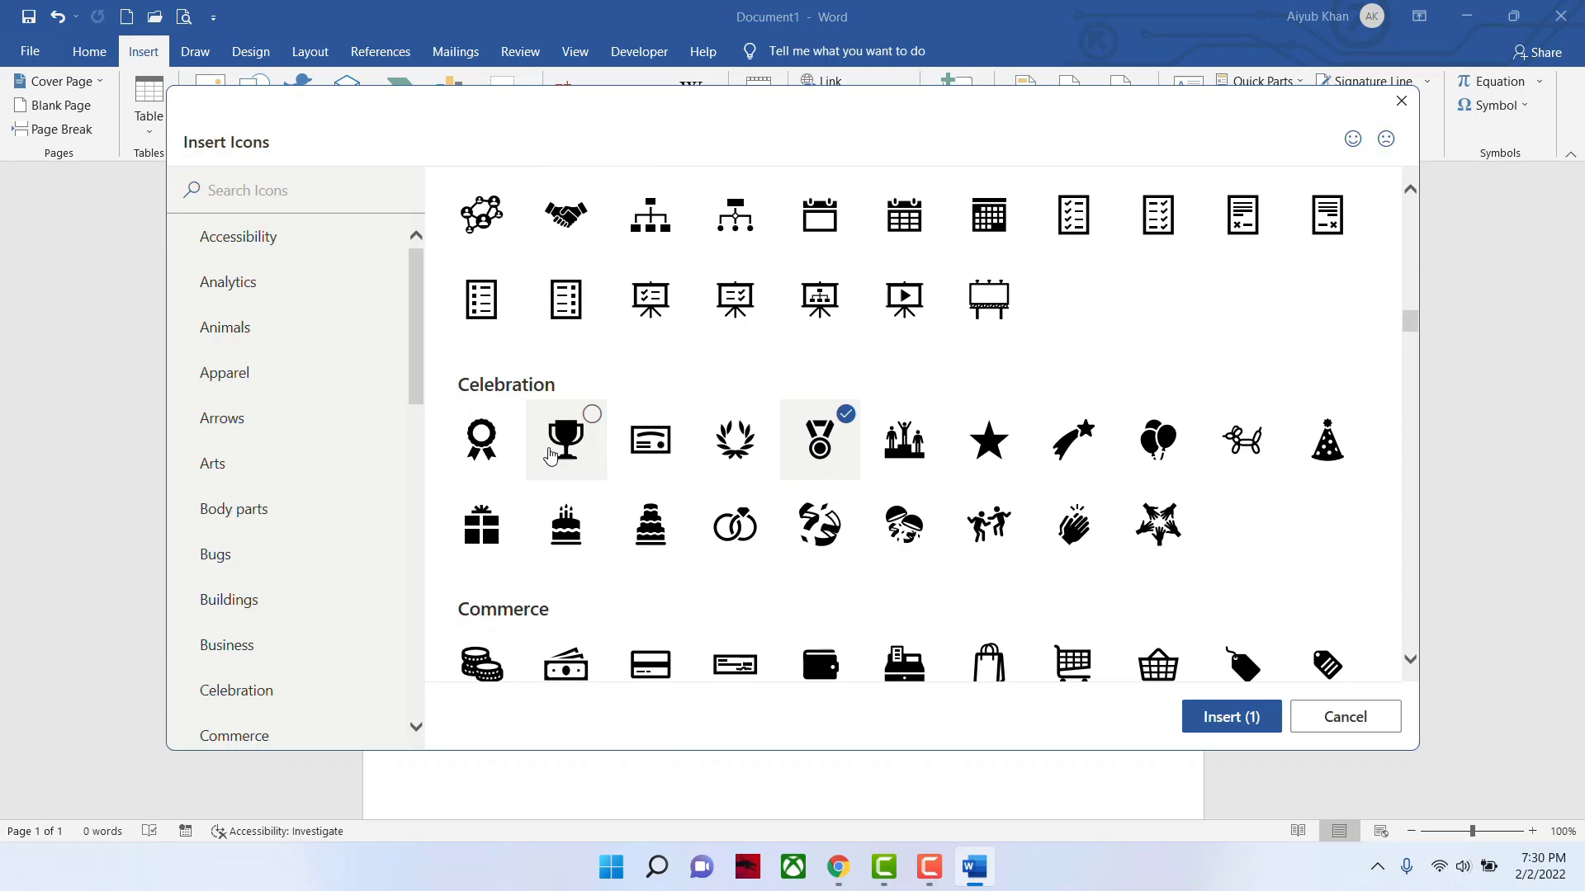
left_click(566, 457)
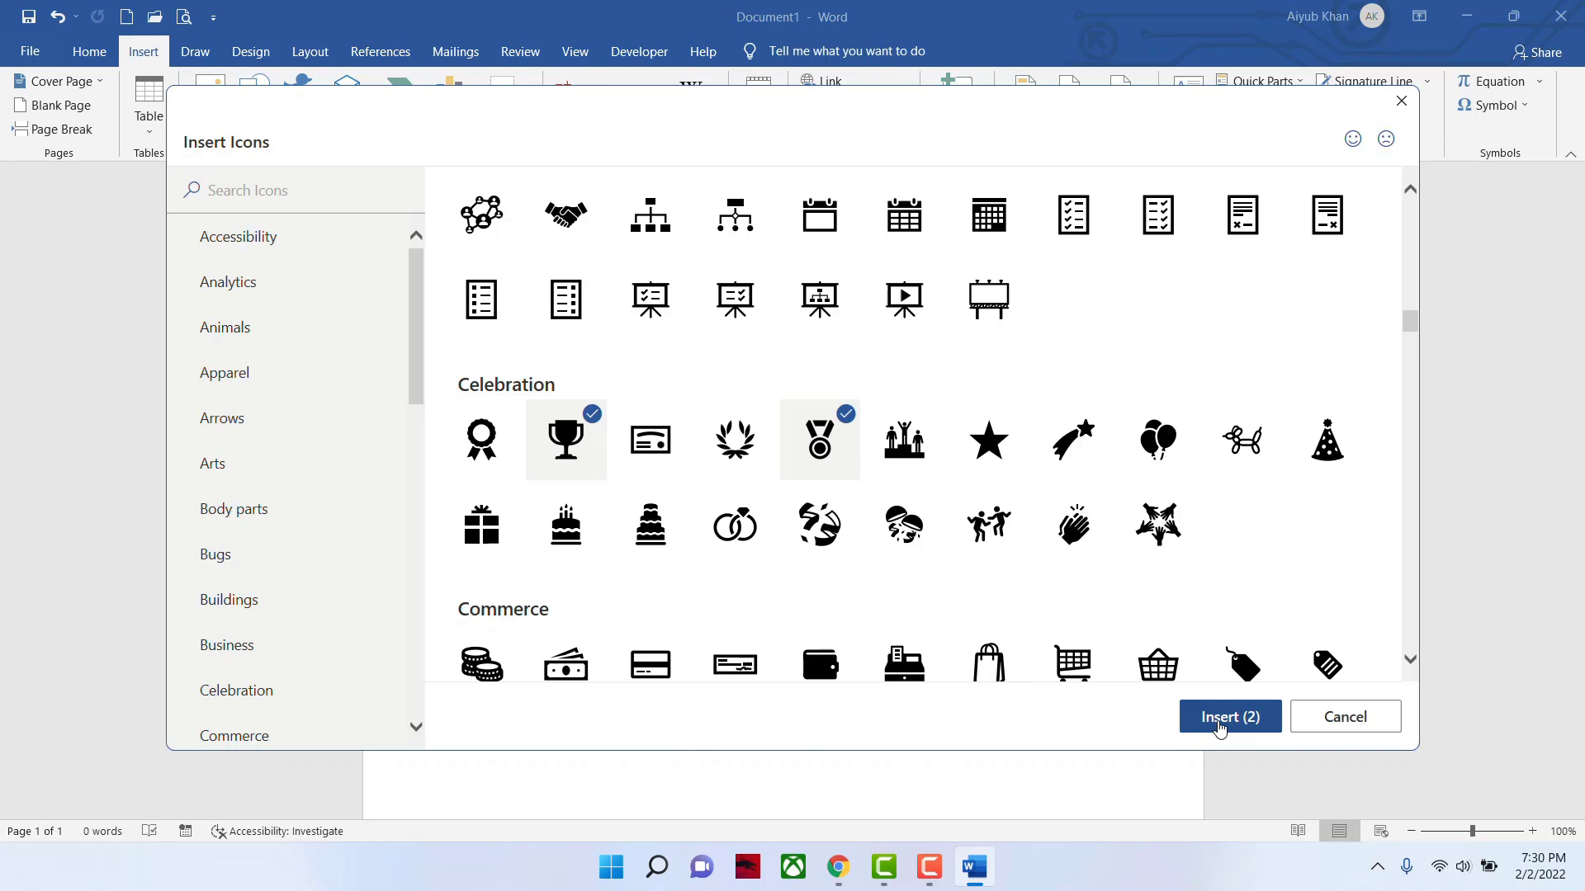
left_click(1188, 726)
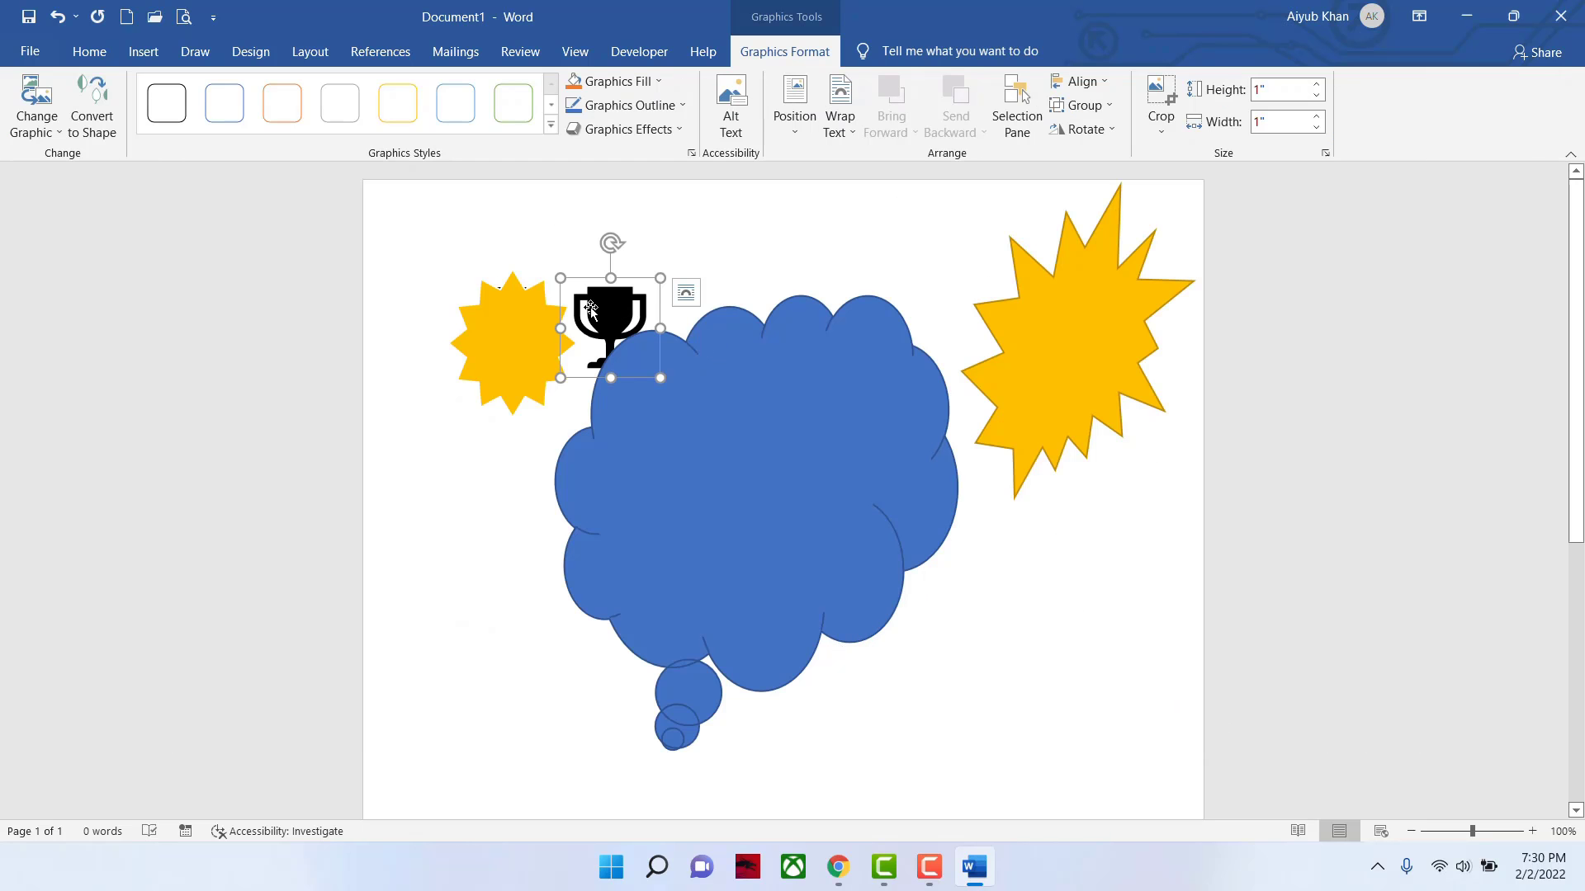
- Try to move the inserted trophy and medal icons away from the star and cloud while they are in line with text
left_click_drag(589, 314, 432, 687)
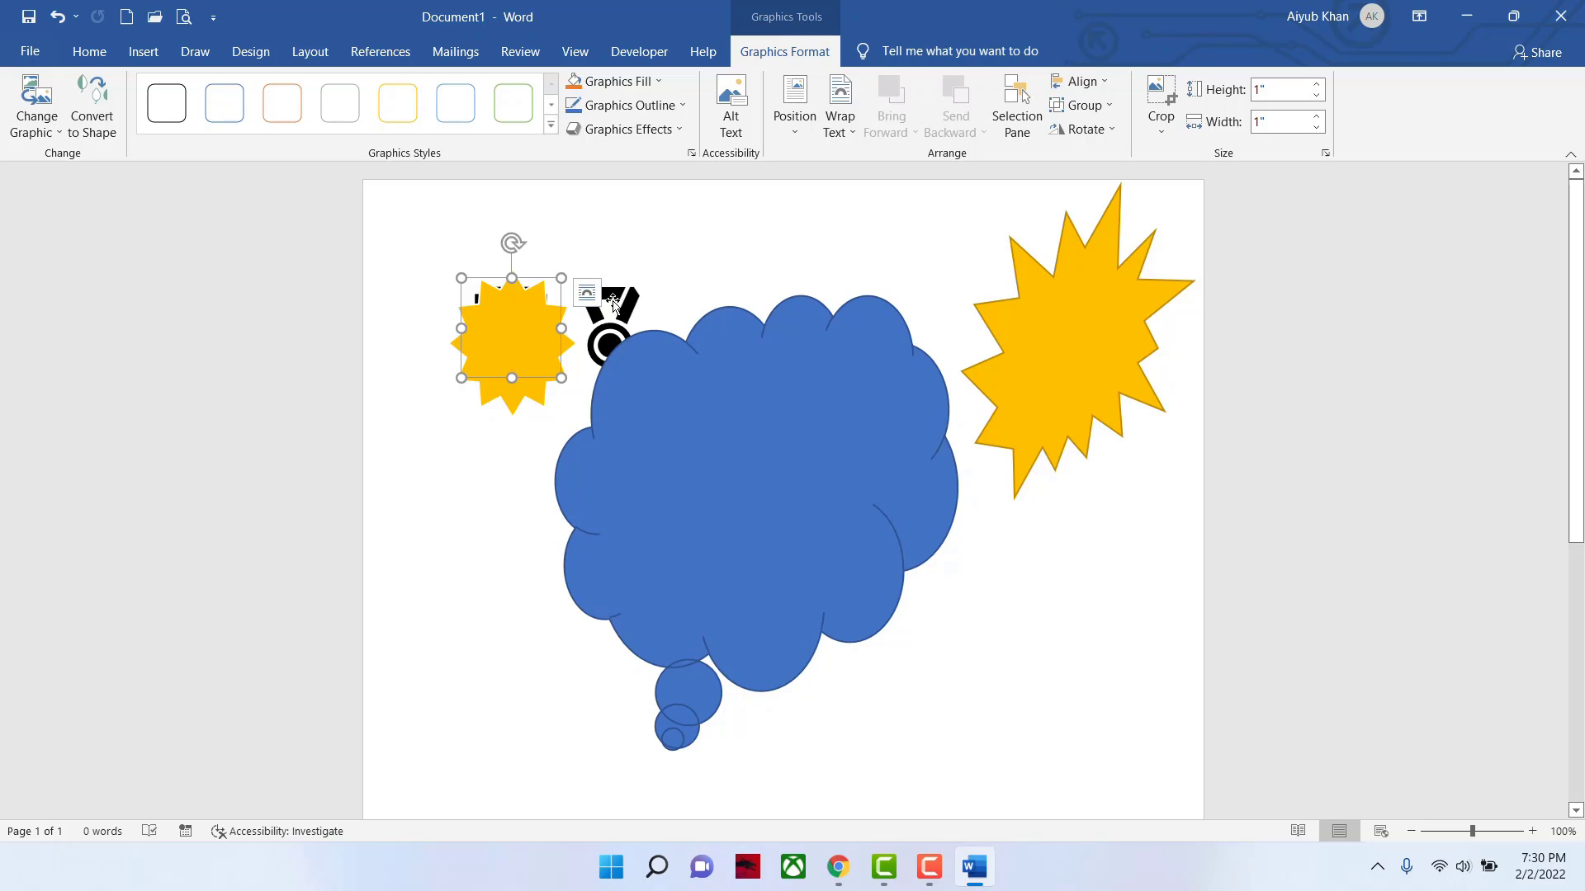
left_click_drag(629, 302, 728, 257)
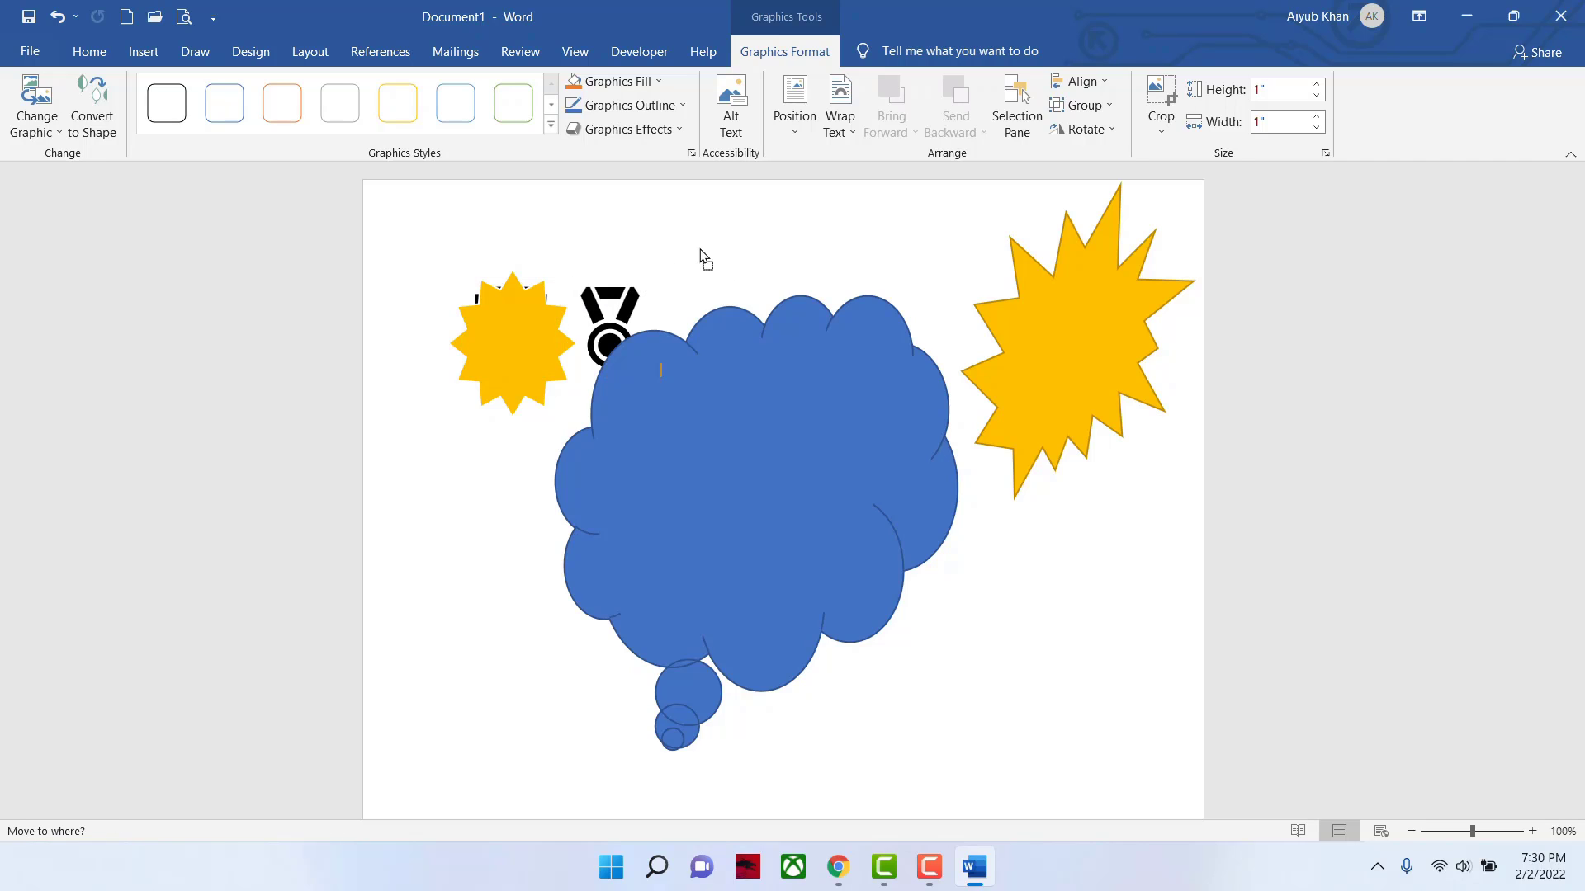
left_click_drag(618, 313, 482, 616)
right_click(615, 312)
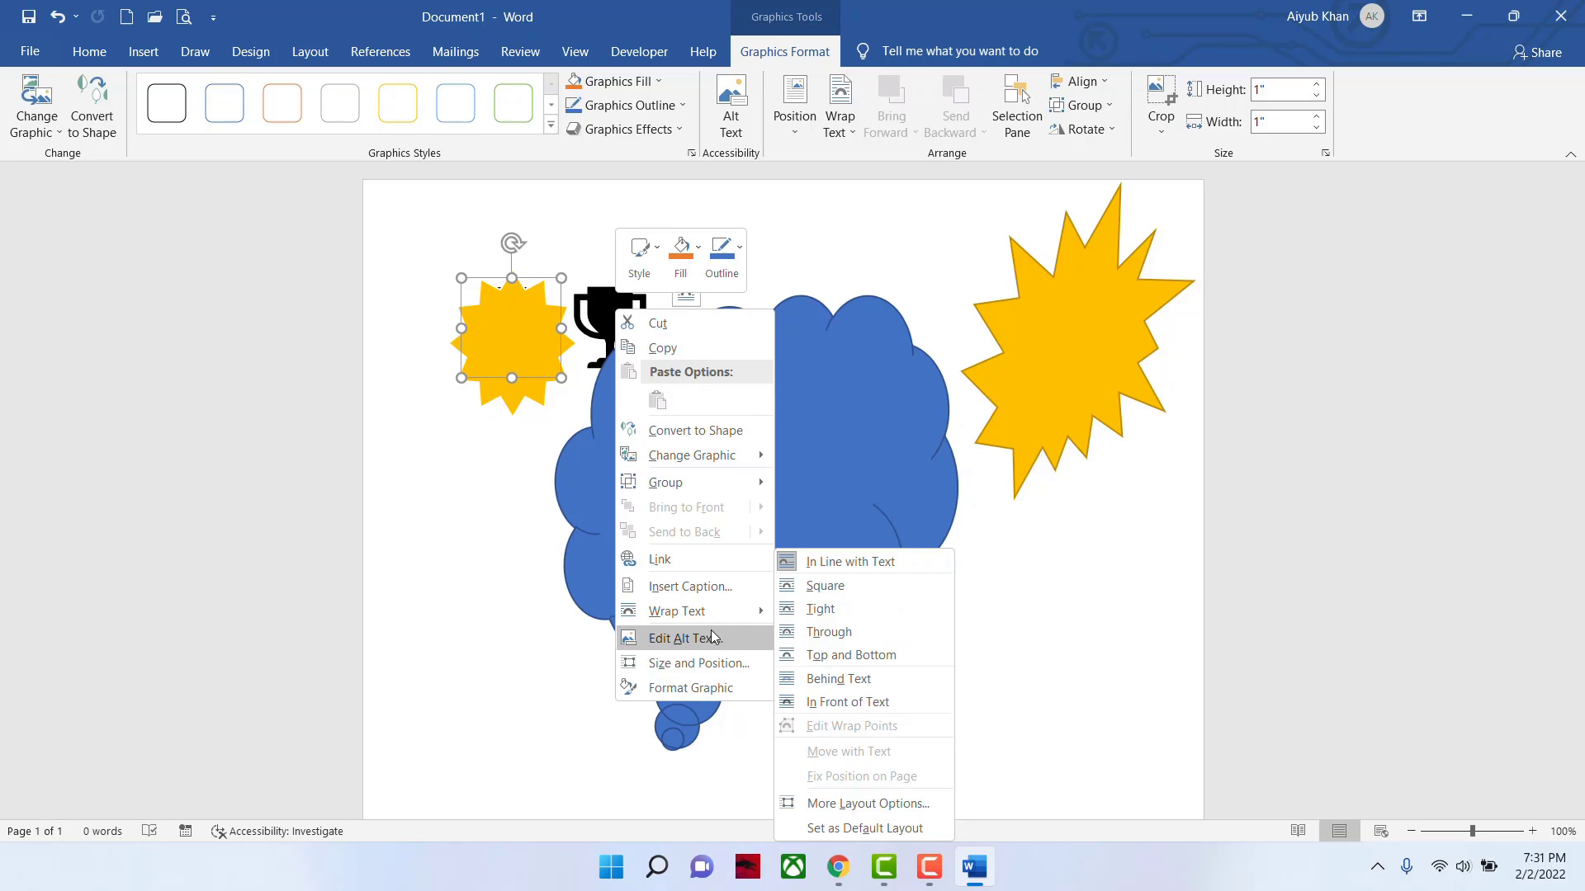
- Set the trophy icon's text wrapping to Tight and move it to the lower-left area of the page beside the cloud
left_click(596, 304)
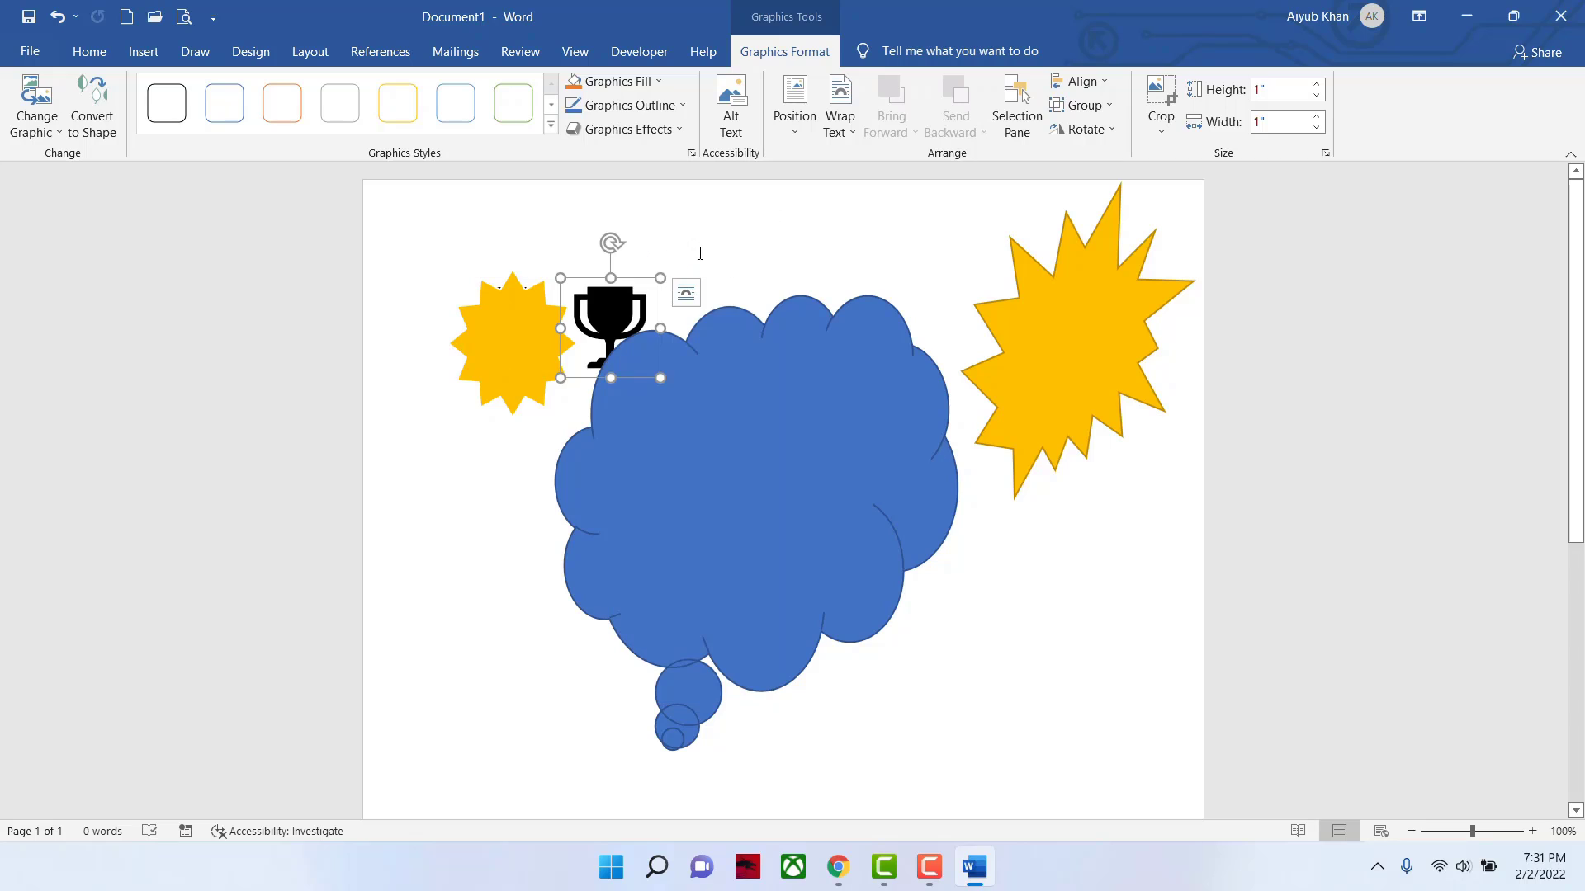
left_click(691, 296)
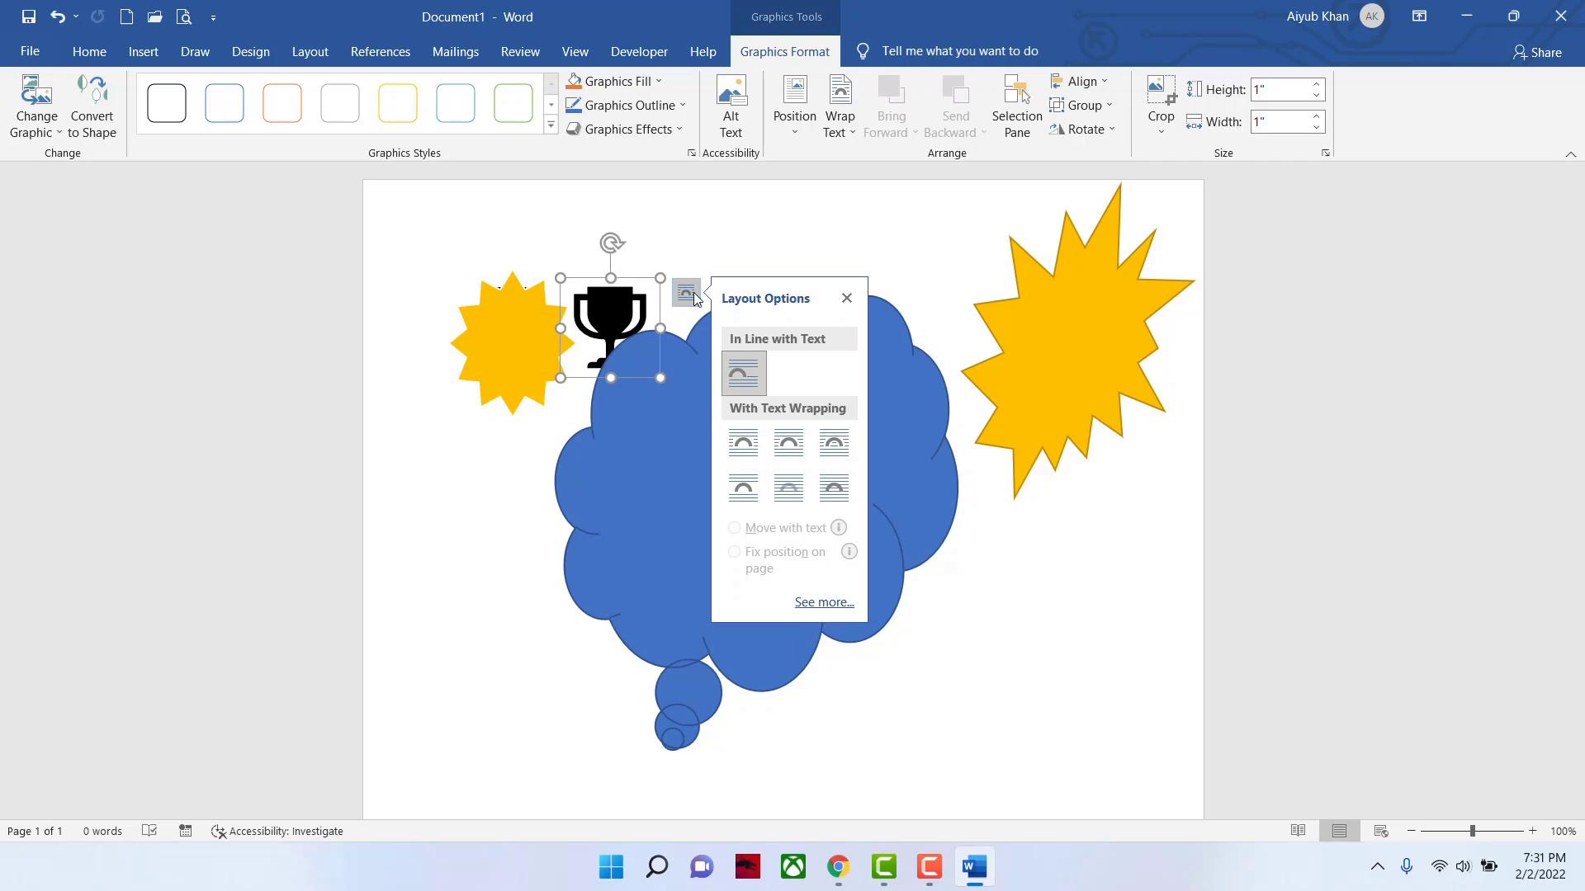
left_click(788, 443)
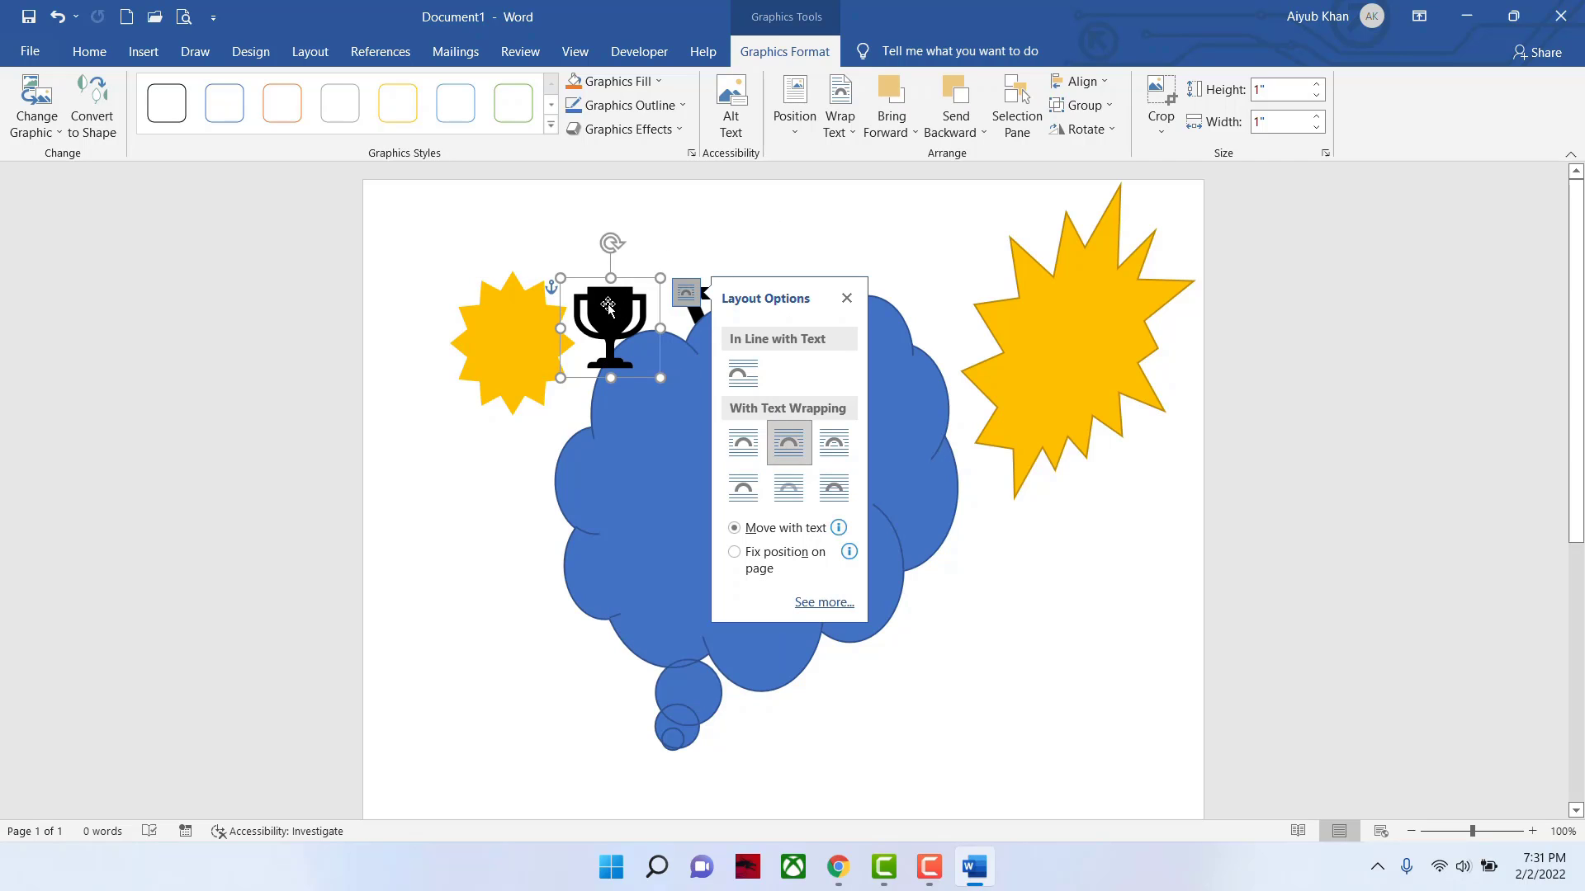
left_click_drag(608, 303, 480, 634)
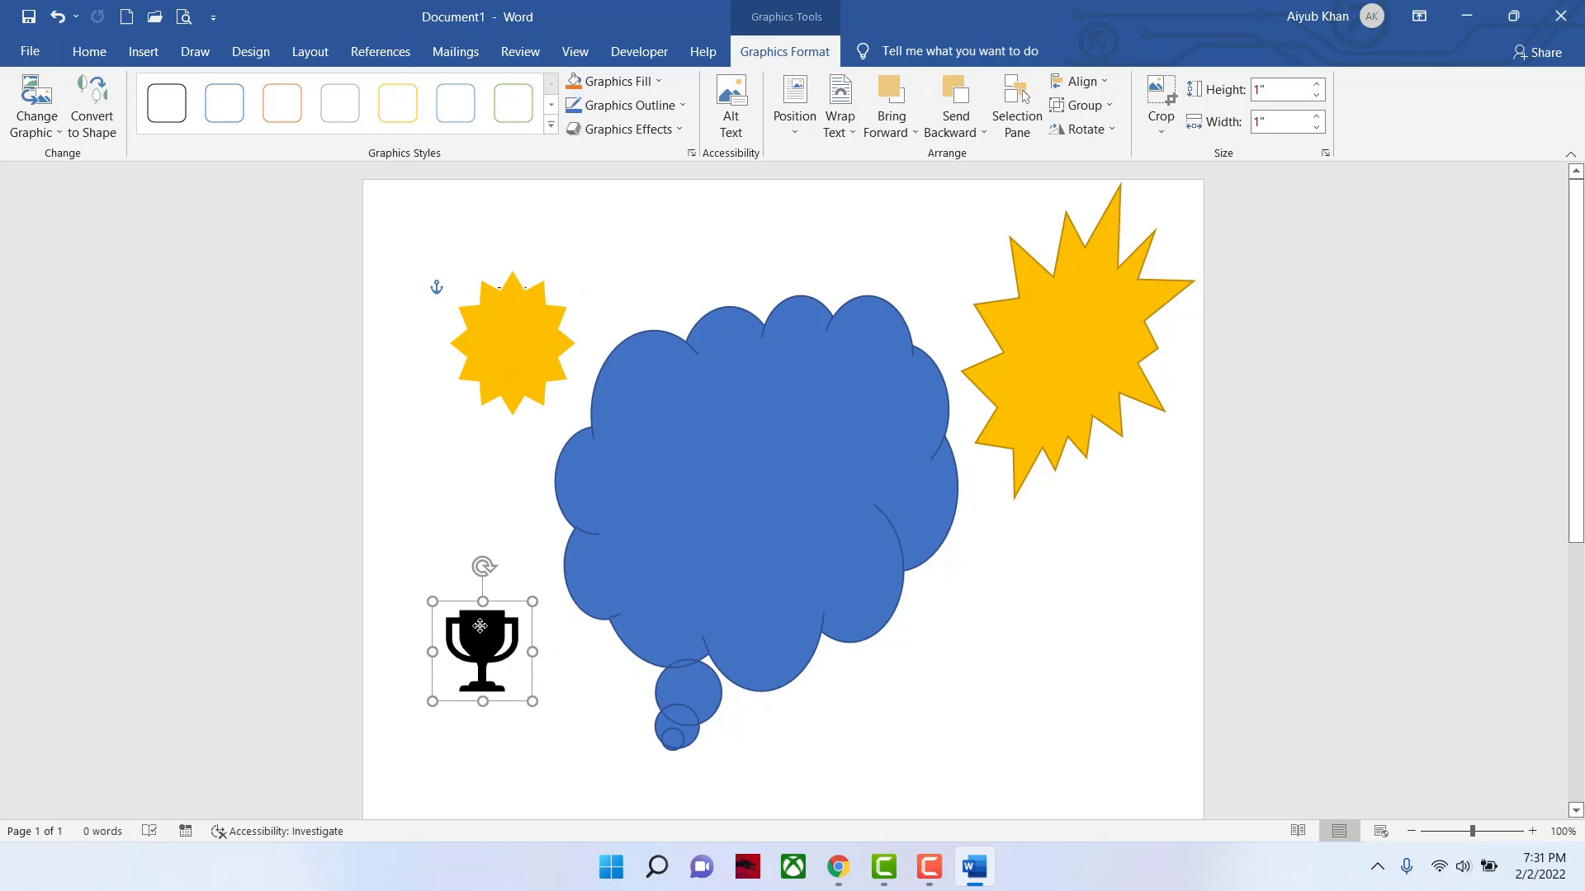
- Move the gold 12-point star off the medal icon to the space above the cloud's upper-left edge
left_click(607, 281)
left_click_drag(494, 312, 615, 282)
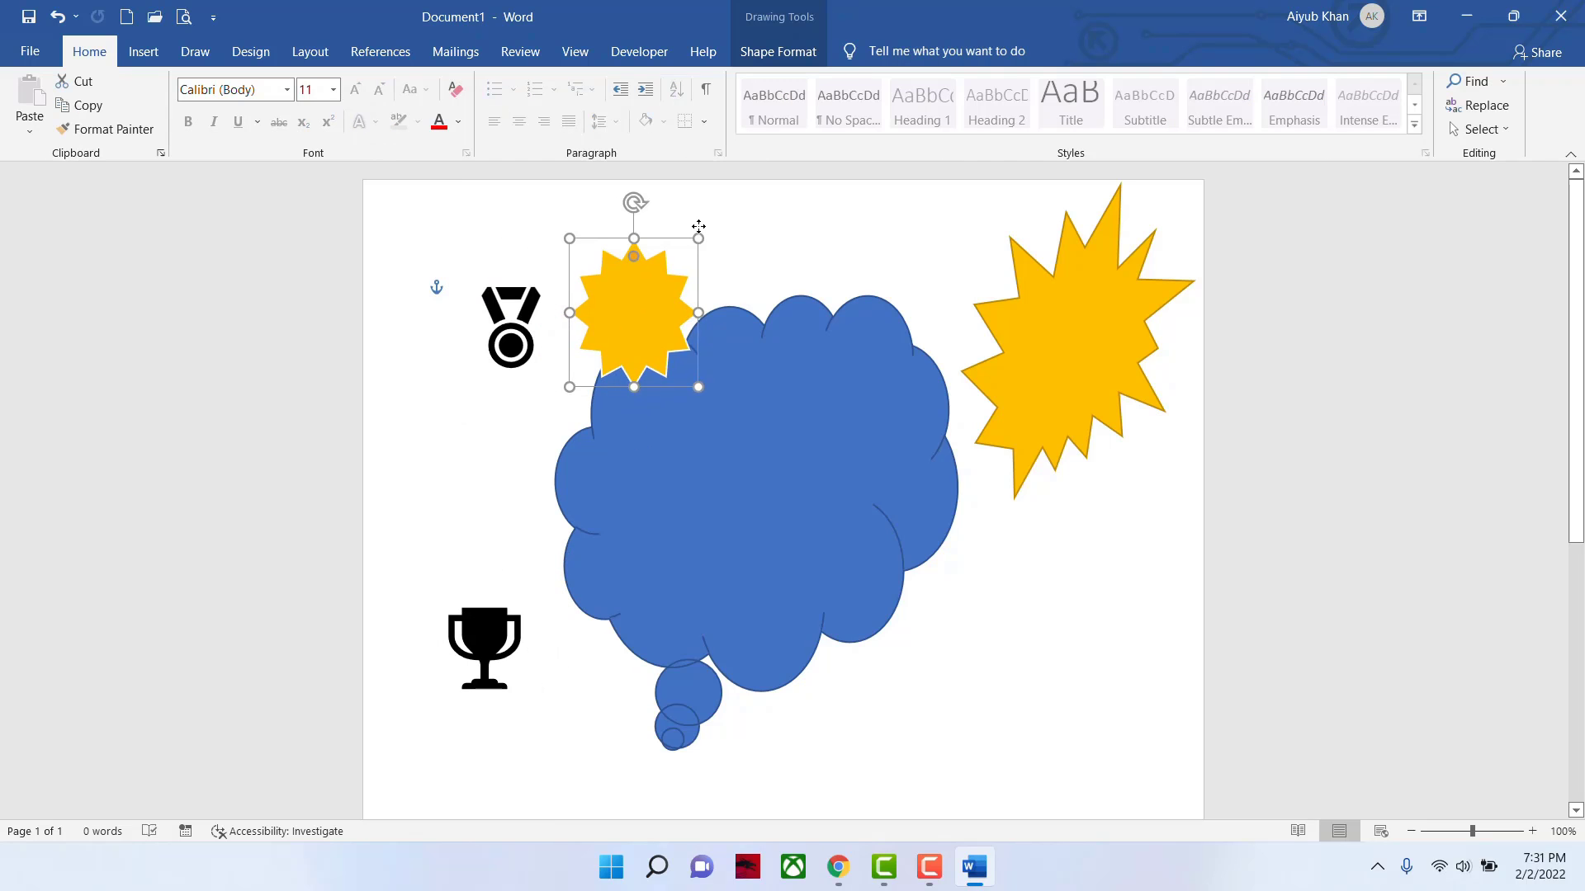
left_click_drag(698, 226, 701, 177)
- Set the medal icon's text wrapping to Tight and place it below the explosion, level with the trophy
left_click(507, 331)
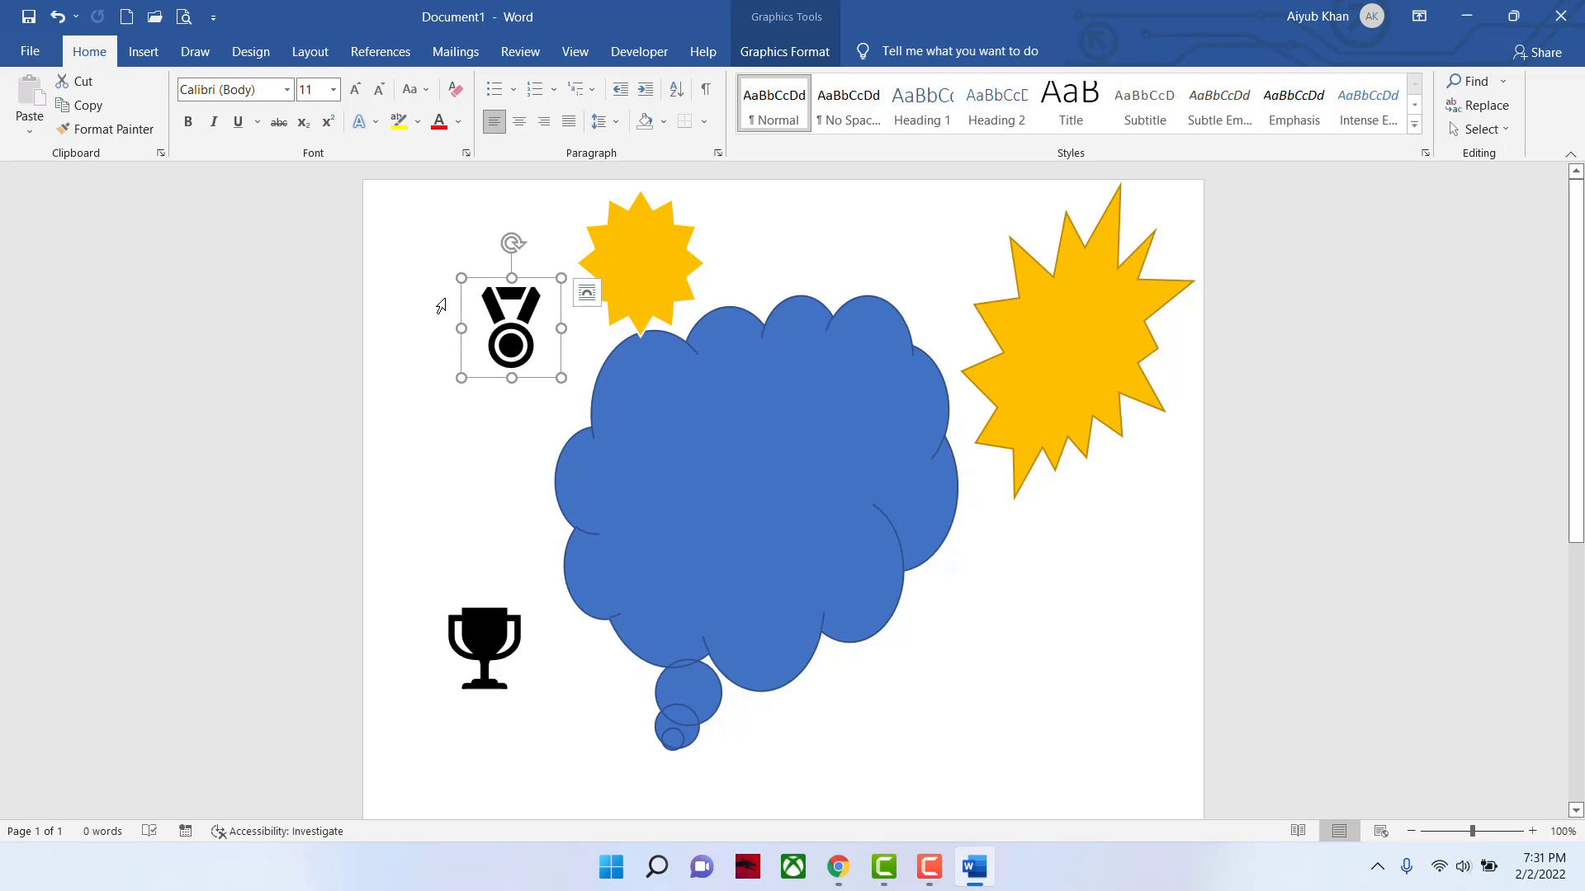
left_click(587, 302)
left_click(690, 446)
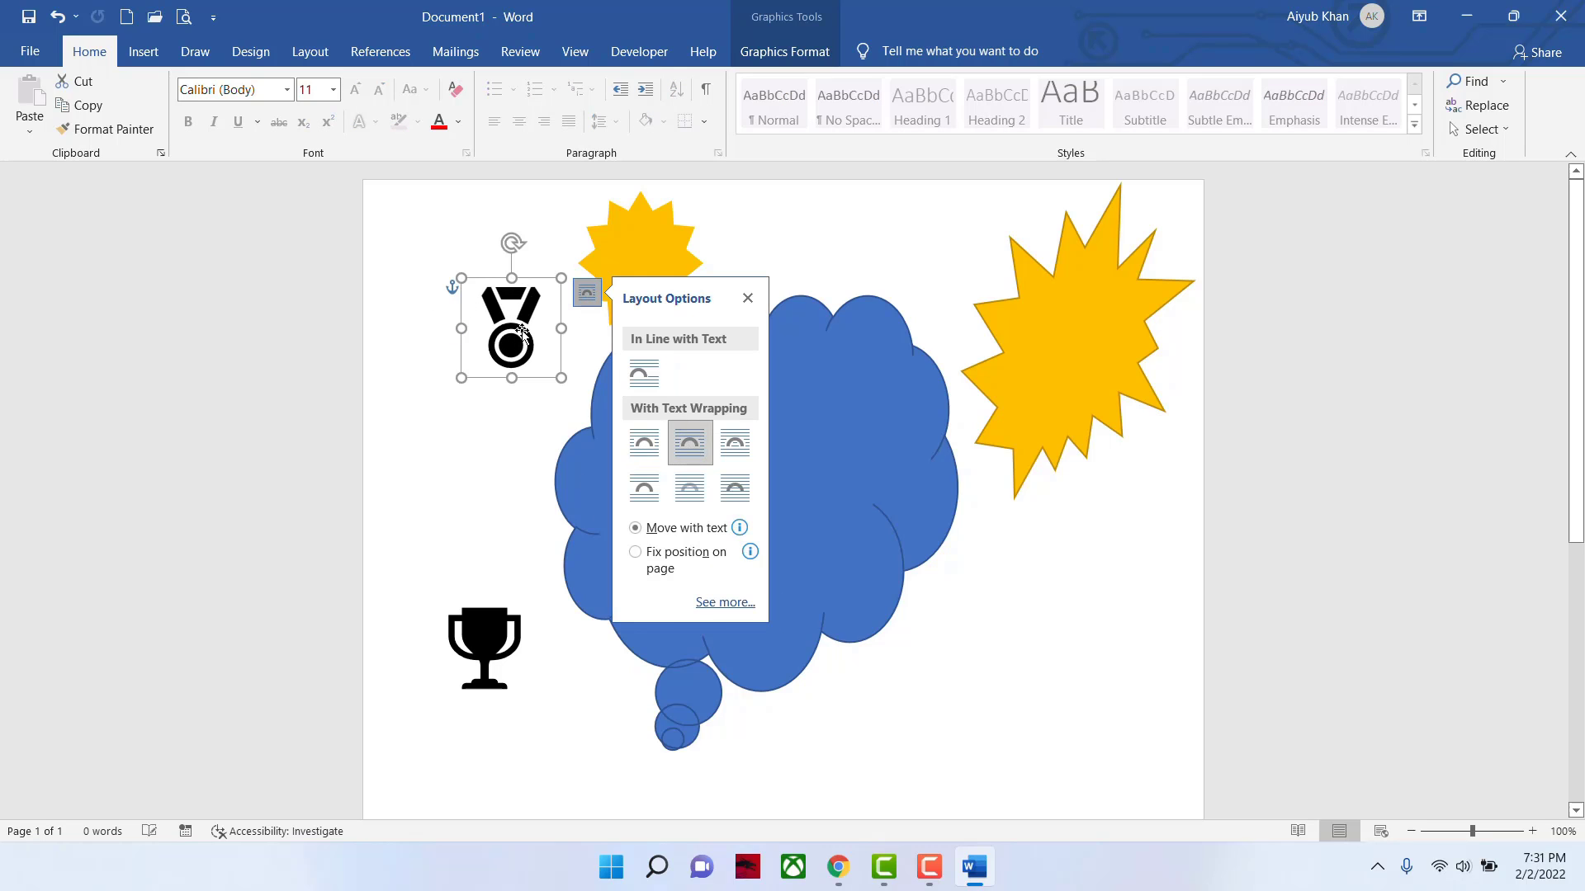
left_click_drag(520, 330, 1017, 652)
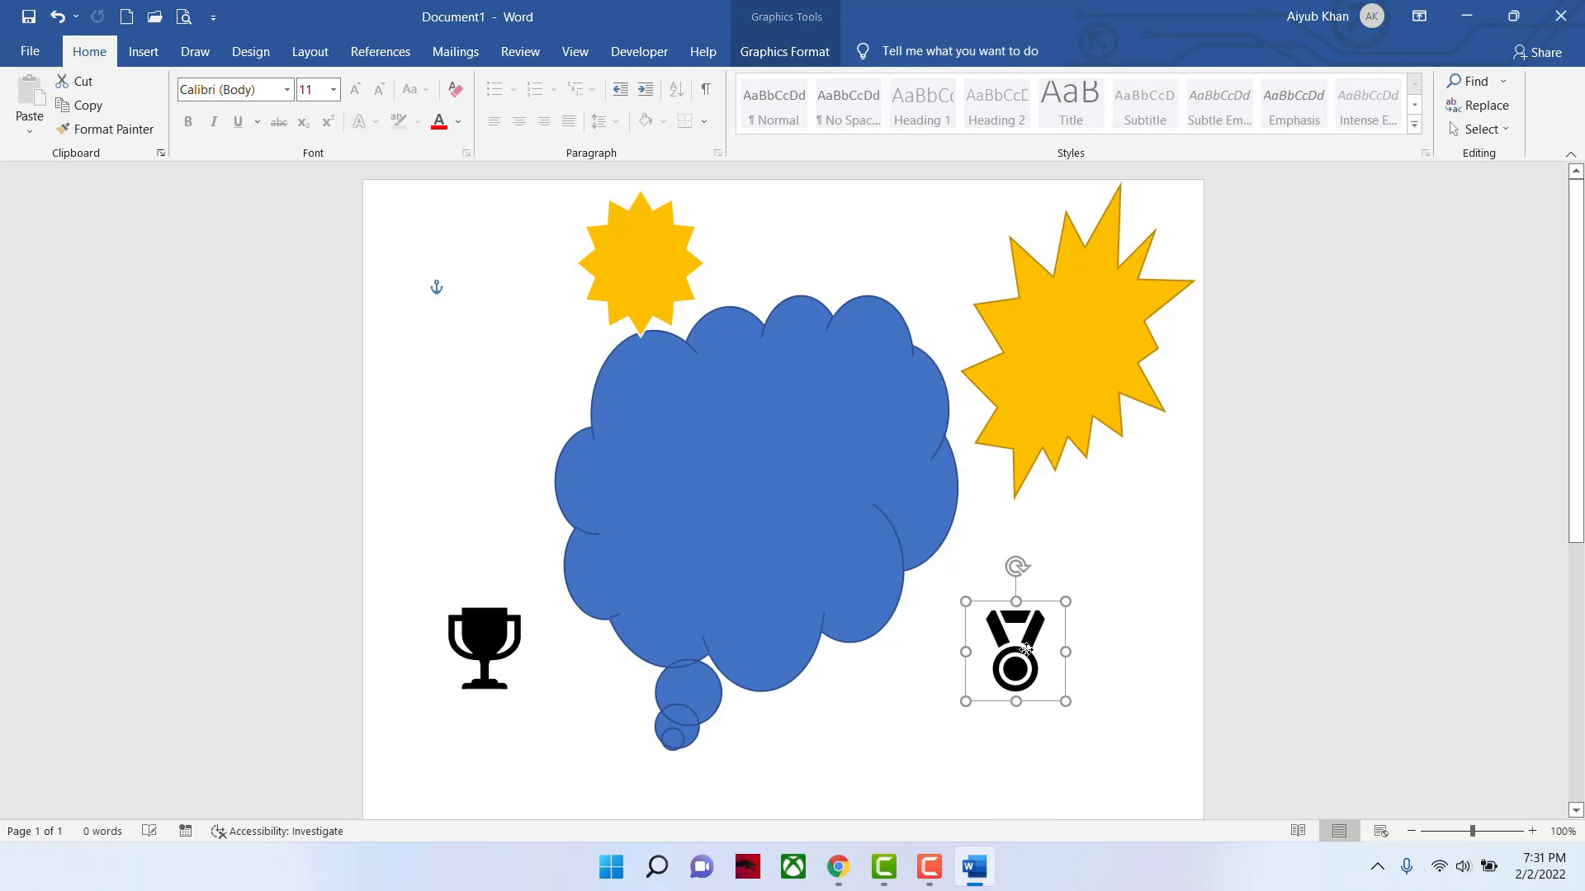
- Move the 12-point star back to the cloud's left side and shift the explosion slightly toward the cloud
left_click_drag(672, 258, 560, 375)
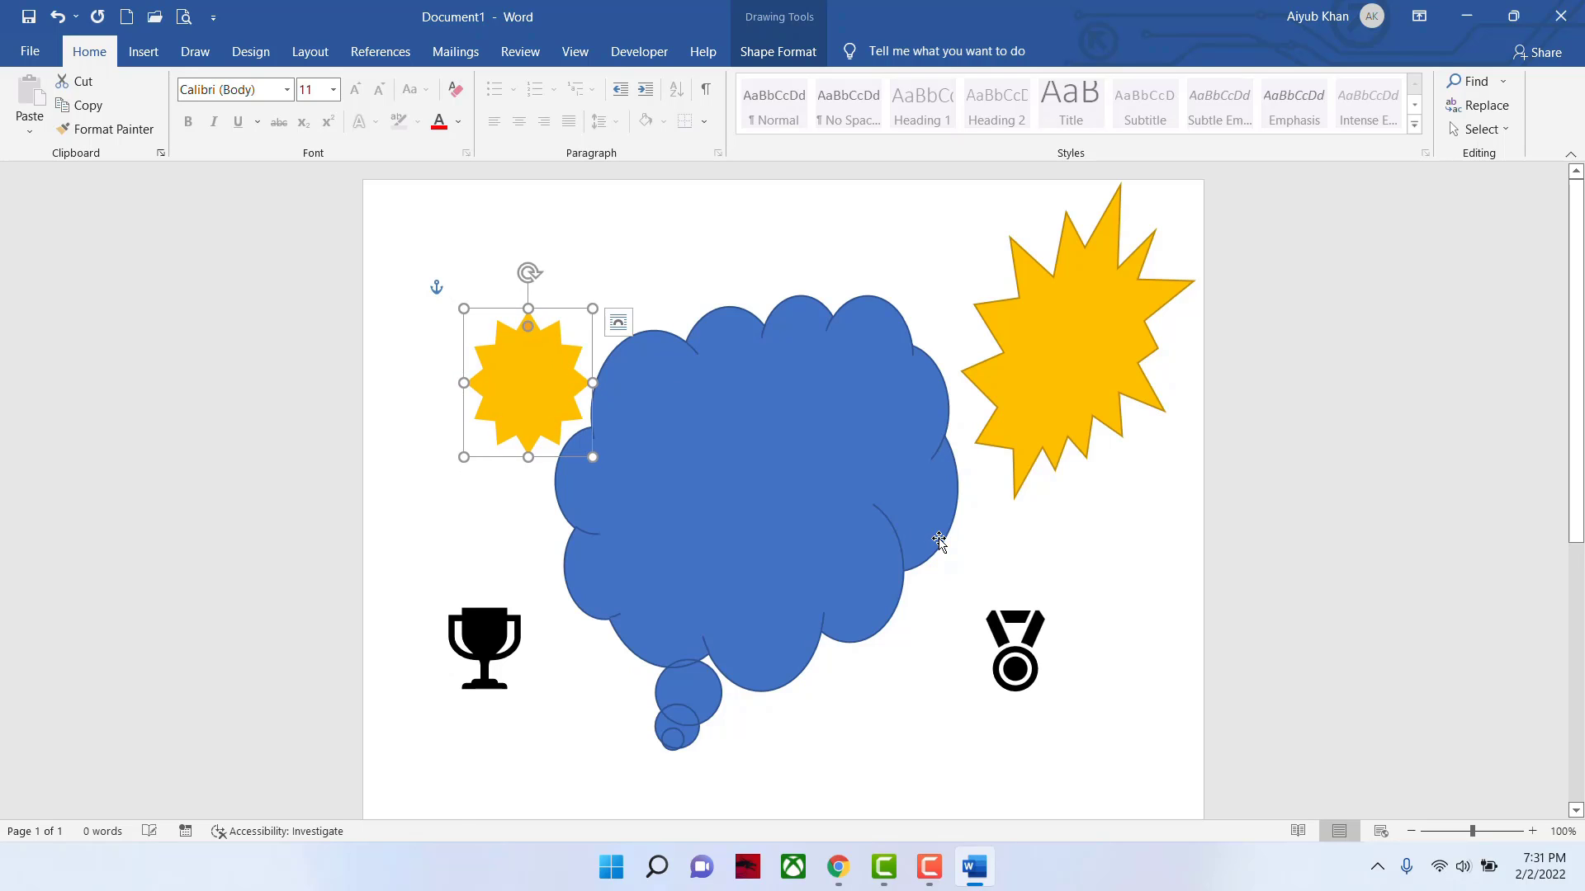
left_click(1001, 551)
left_click_drag(1094, 410, 1076, 384)
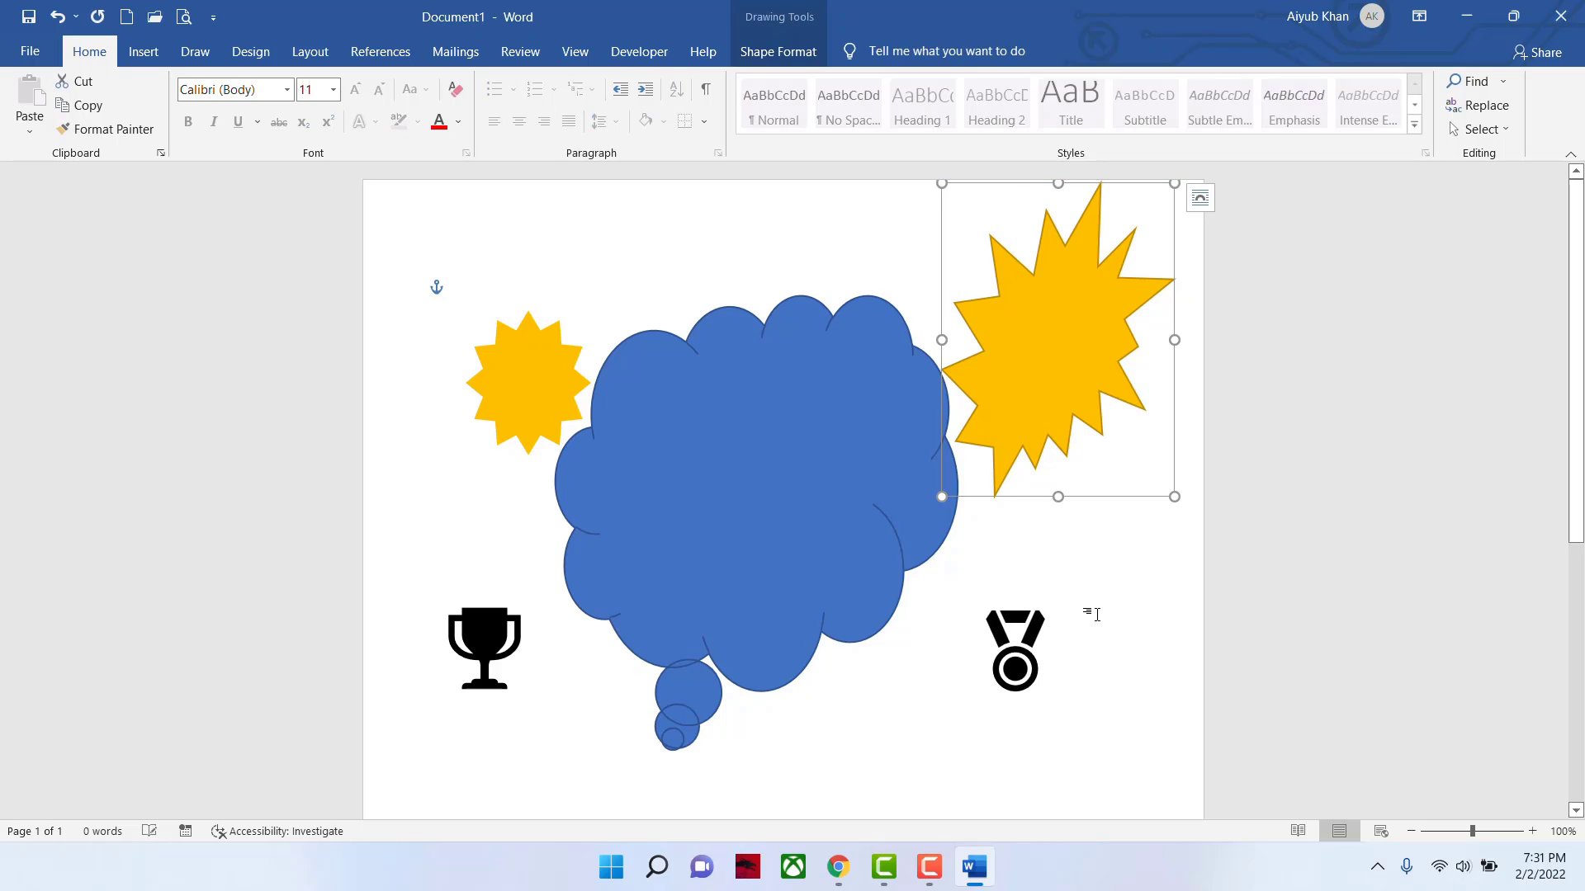
left_click(1147, 586)
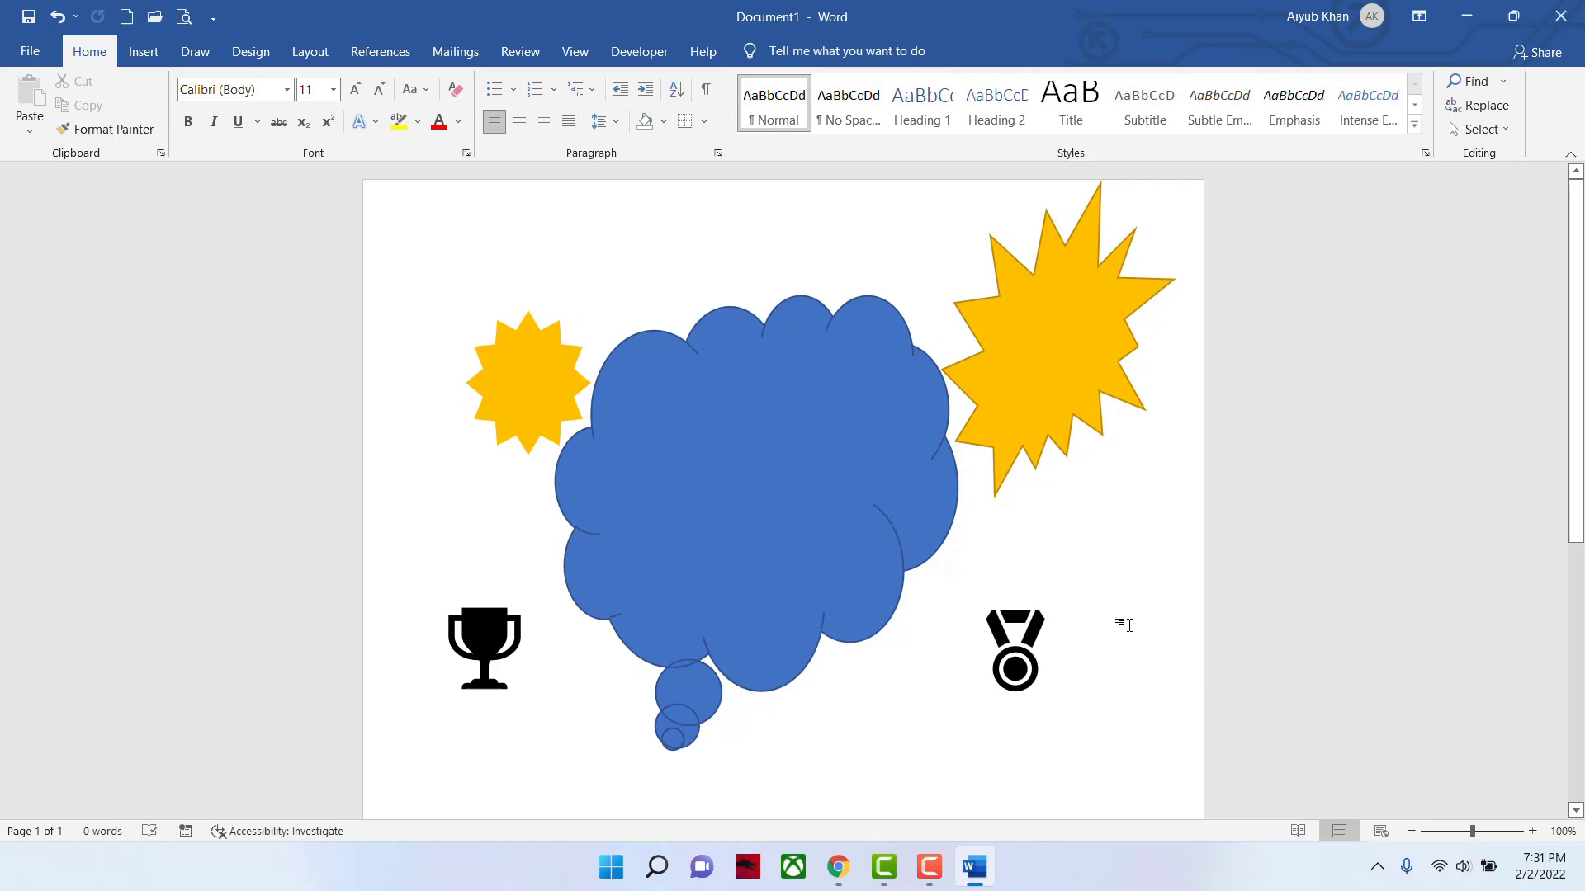
- Browse the stock 3D model categories and open the Develop a City Plan collection
left_click(145, 58)
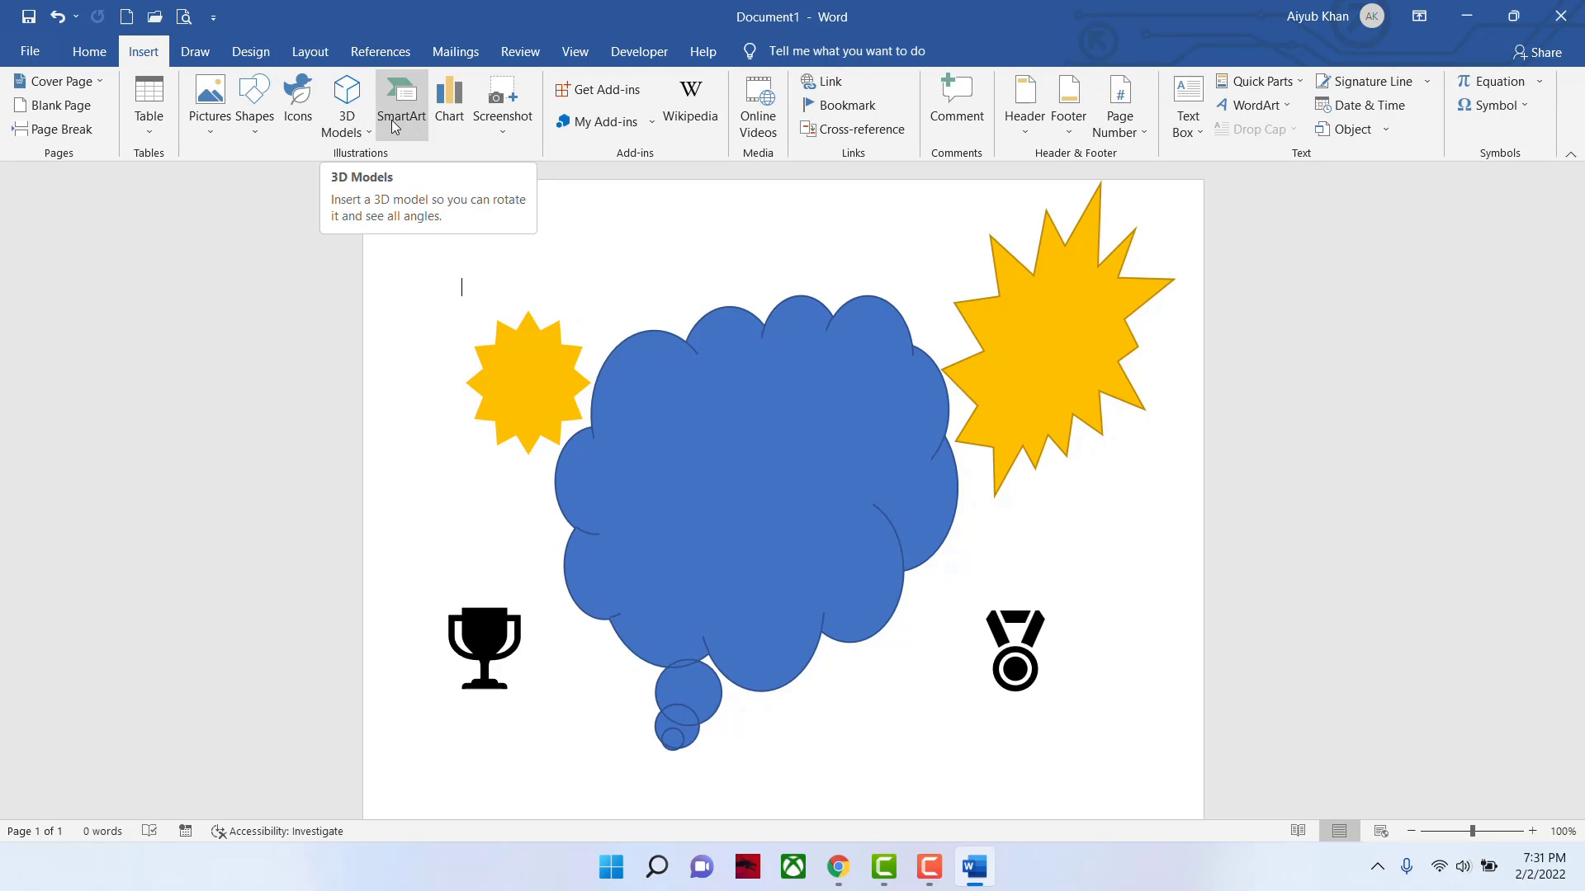
left_click(361, 134)
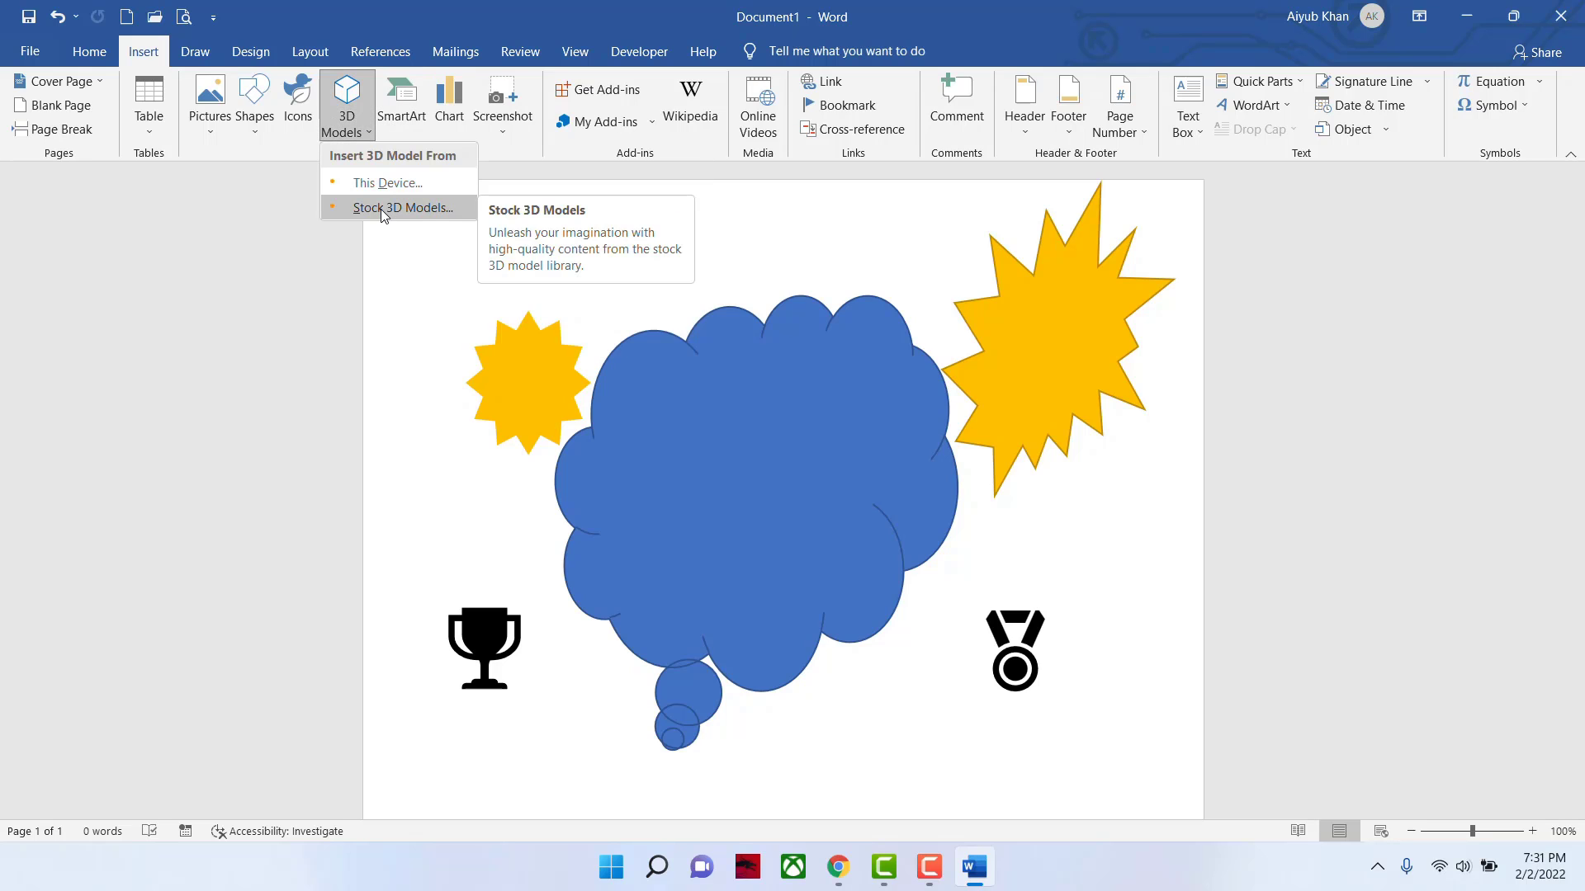
left_click(379, 209)
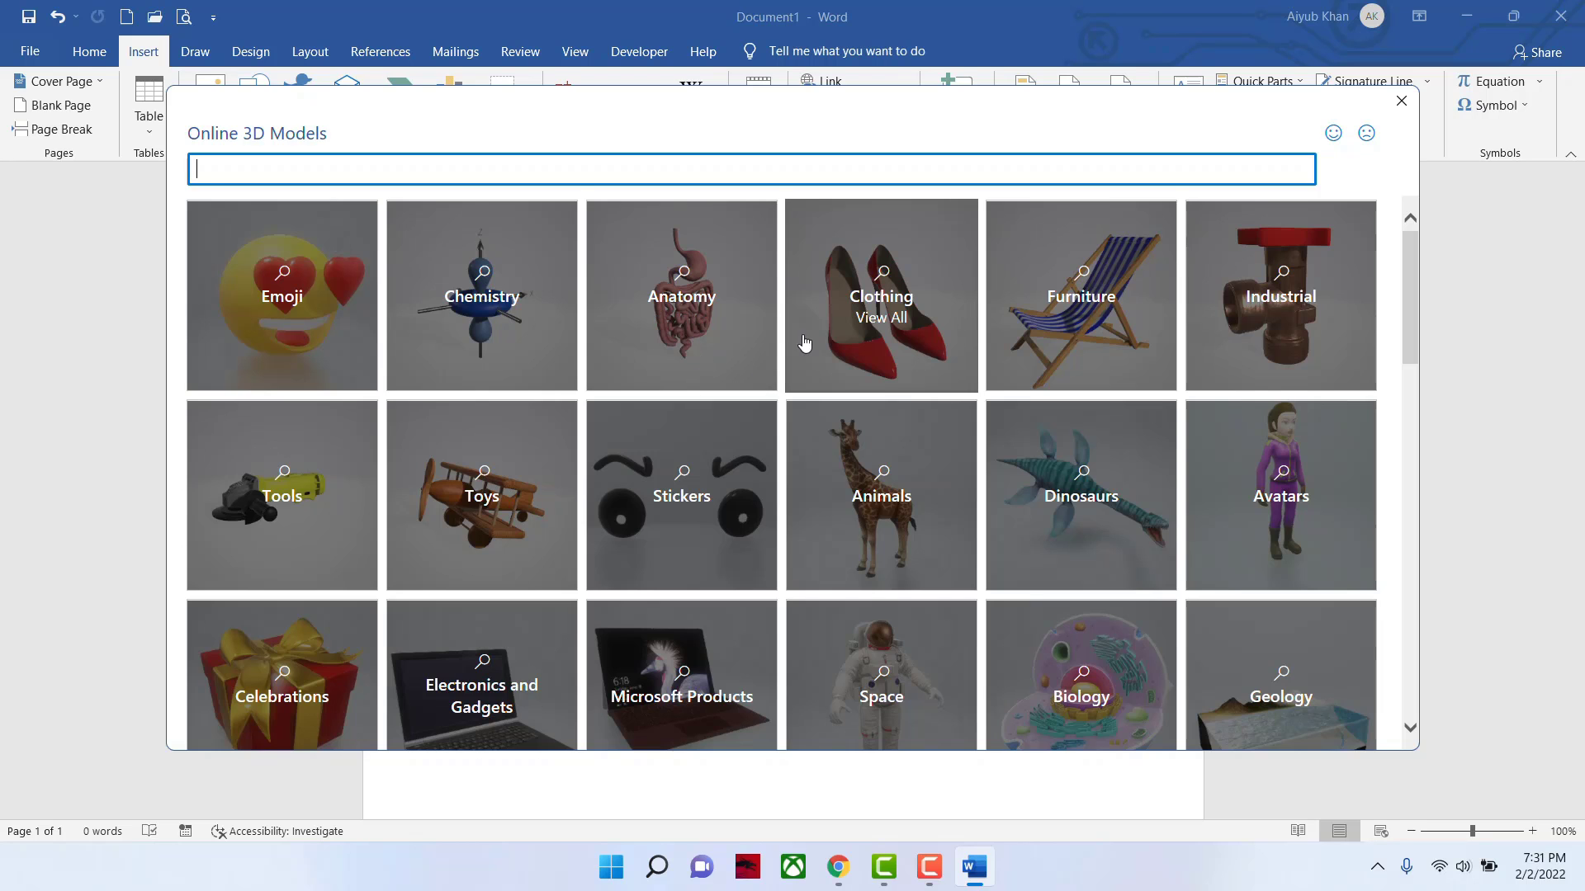
scroll(774, 501, "down", 5)
scroll(773, 500, "down", 6)
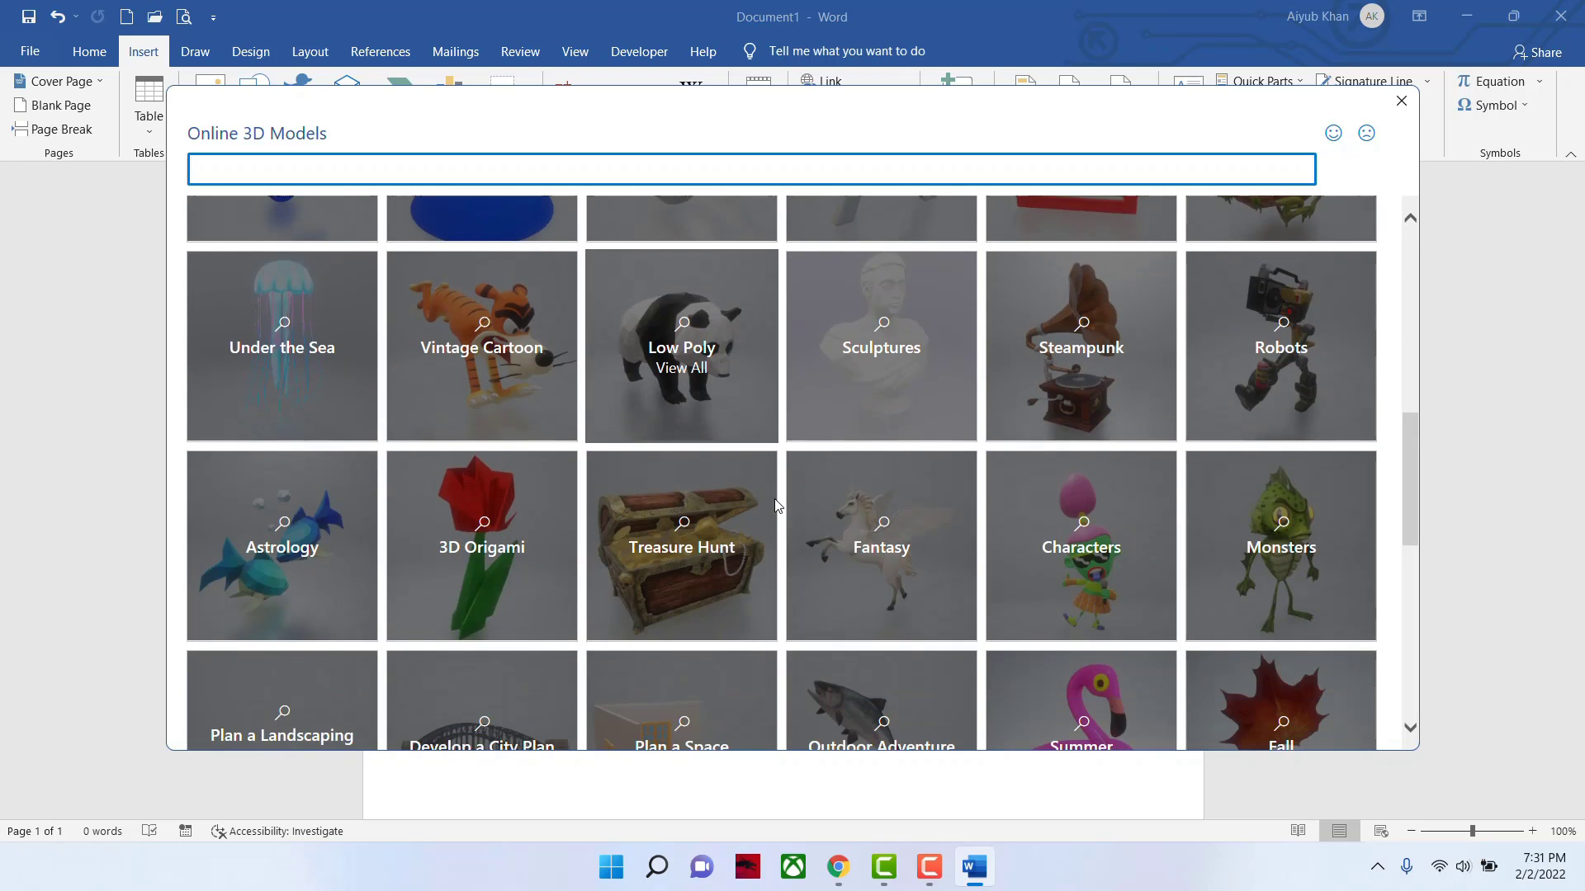
scroll(778, 510, "down", 4)
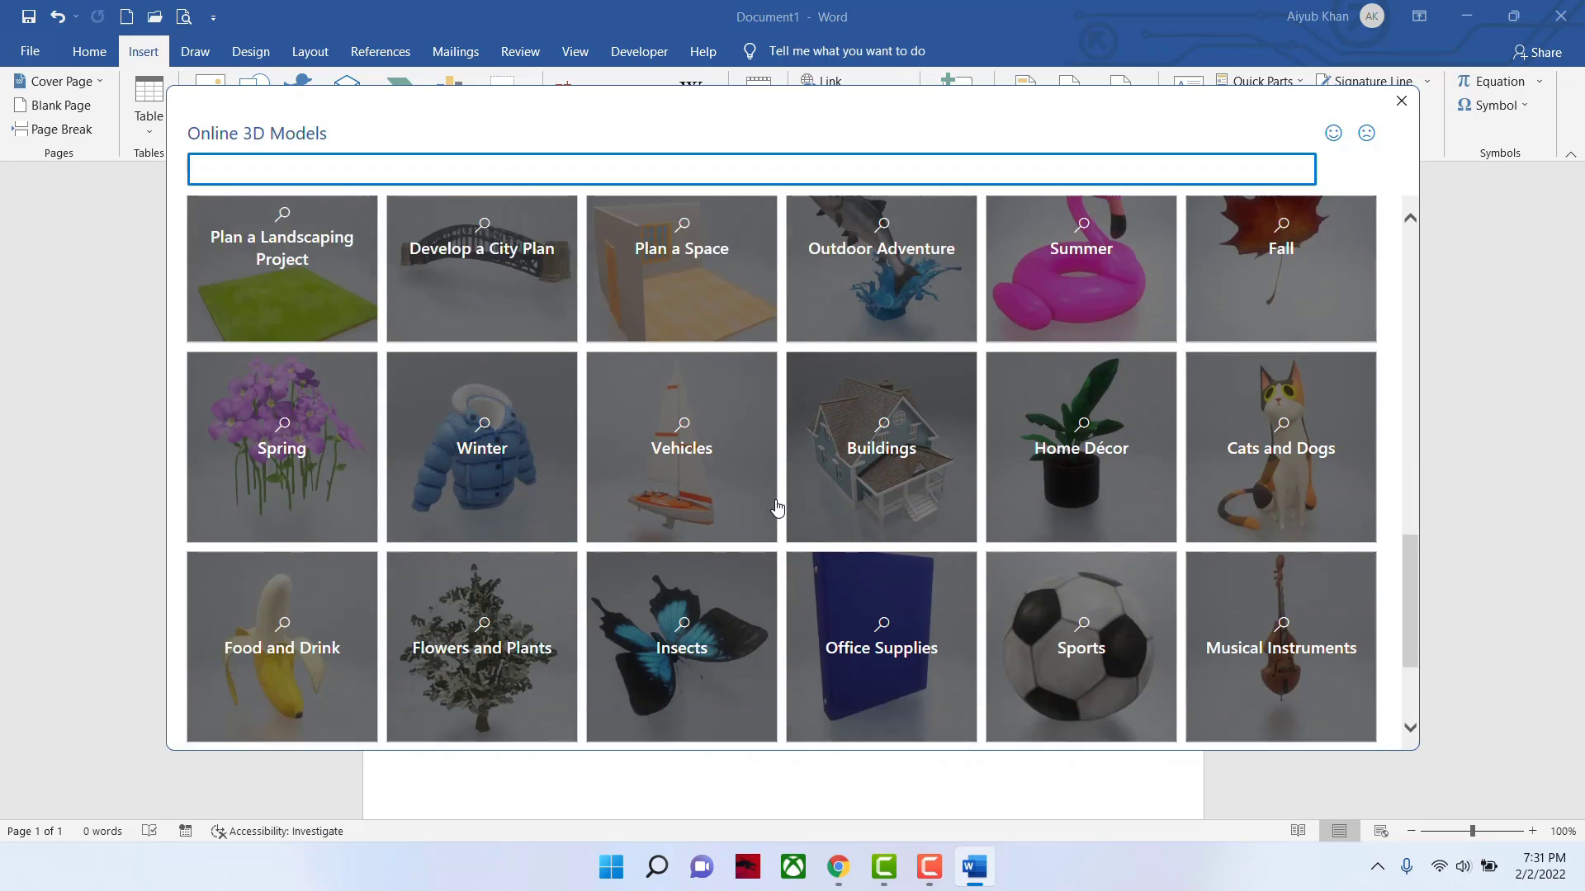
scroll(778, 510, "up", 3)
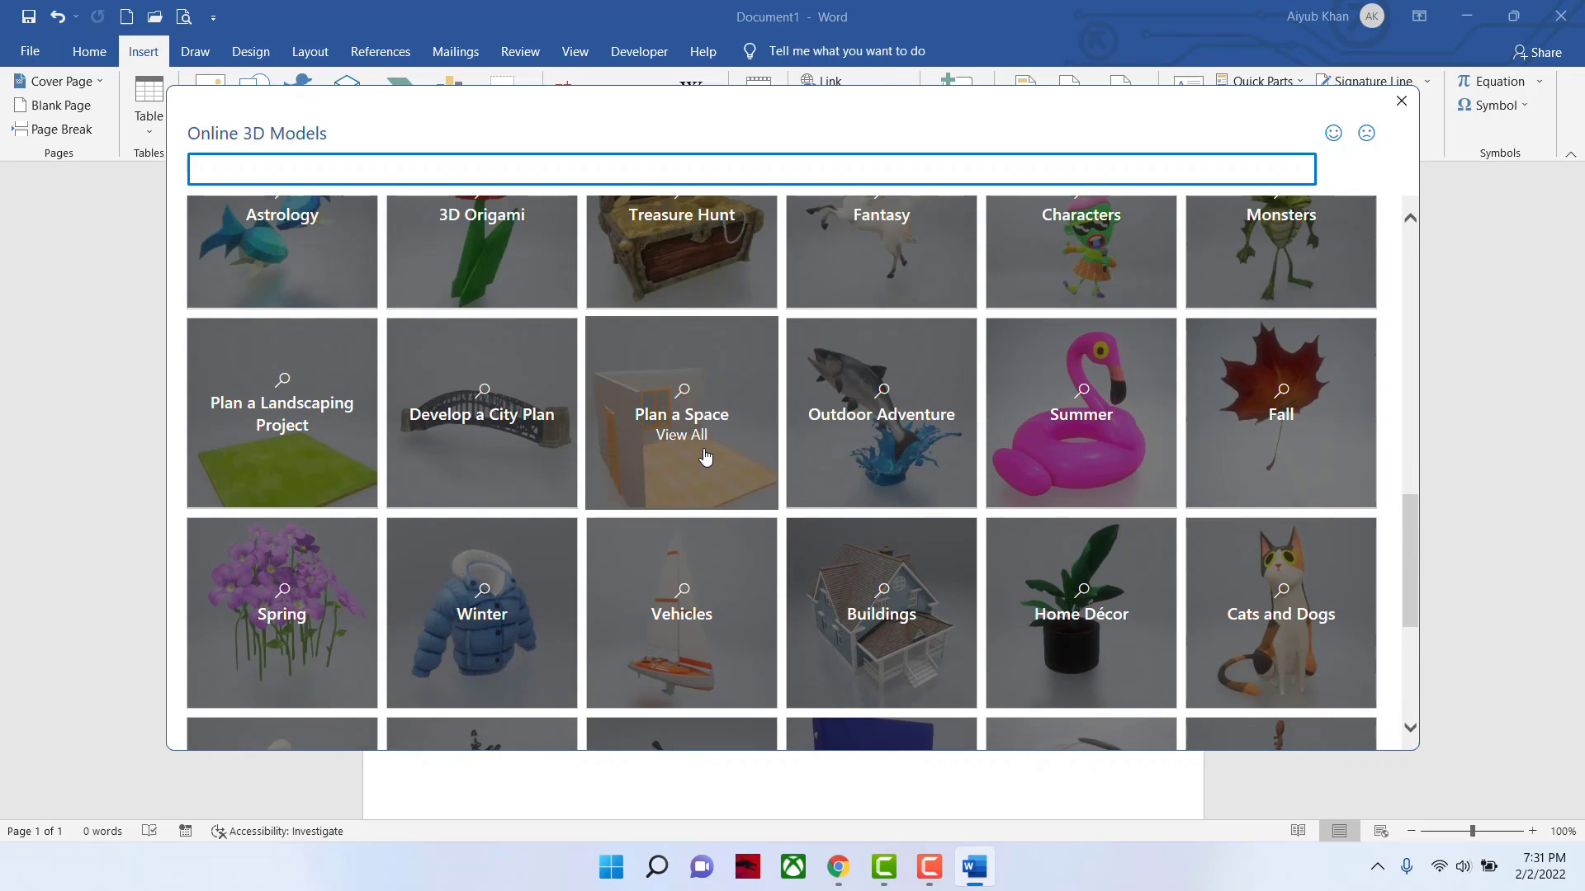
left_click(491, 432)
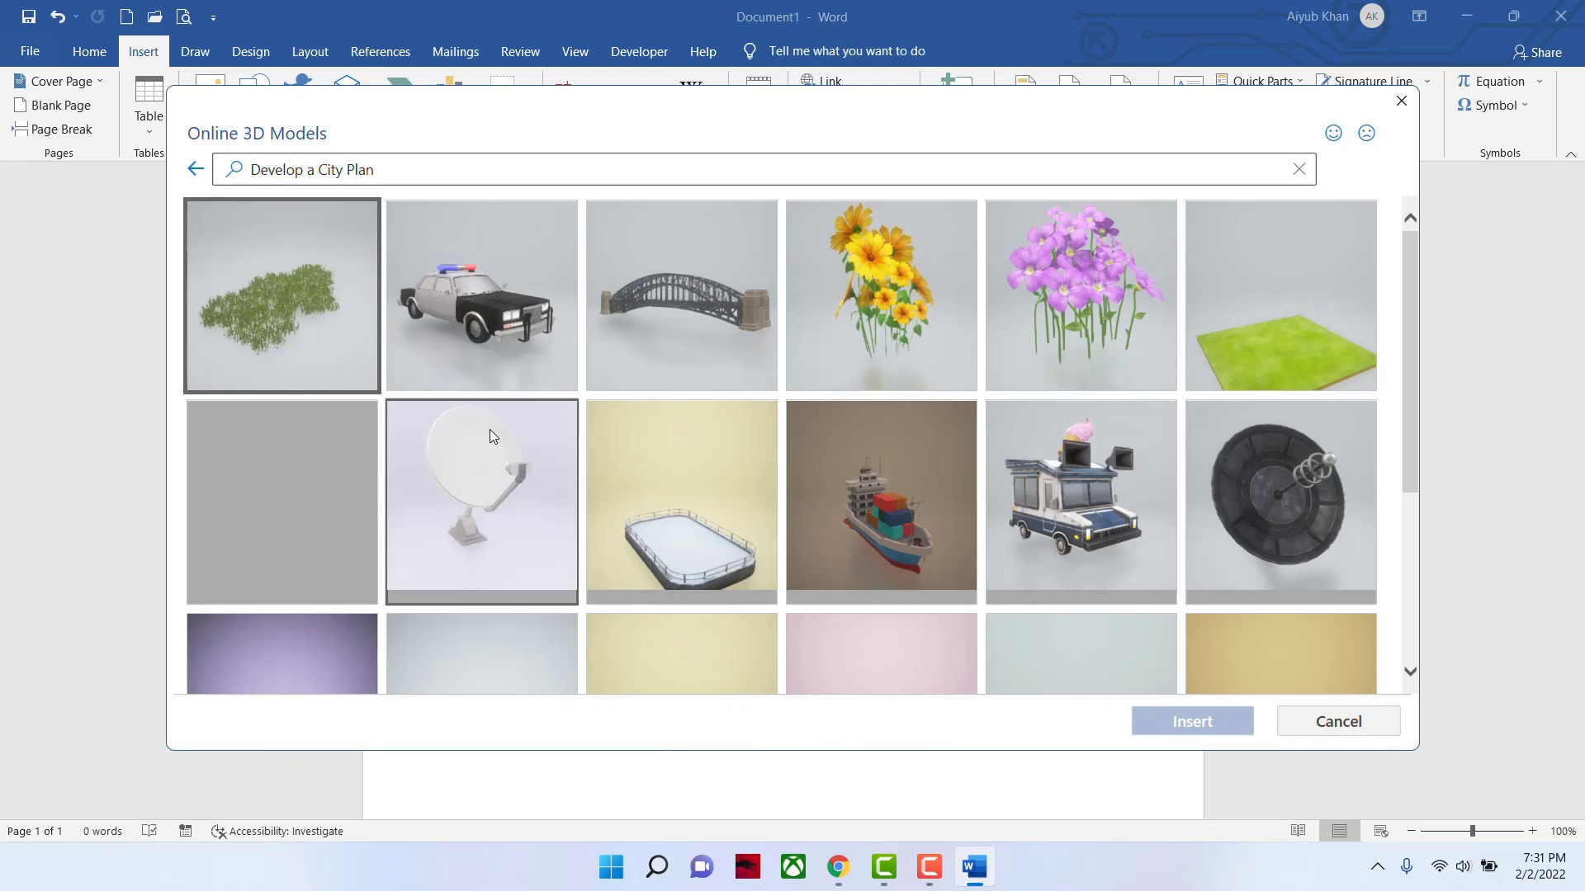
- Insert the cream three-storey building with the arched brown door and paved base from the Develop a City Plan models
scroll(700, 371, "down", 2)
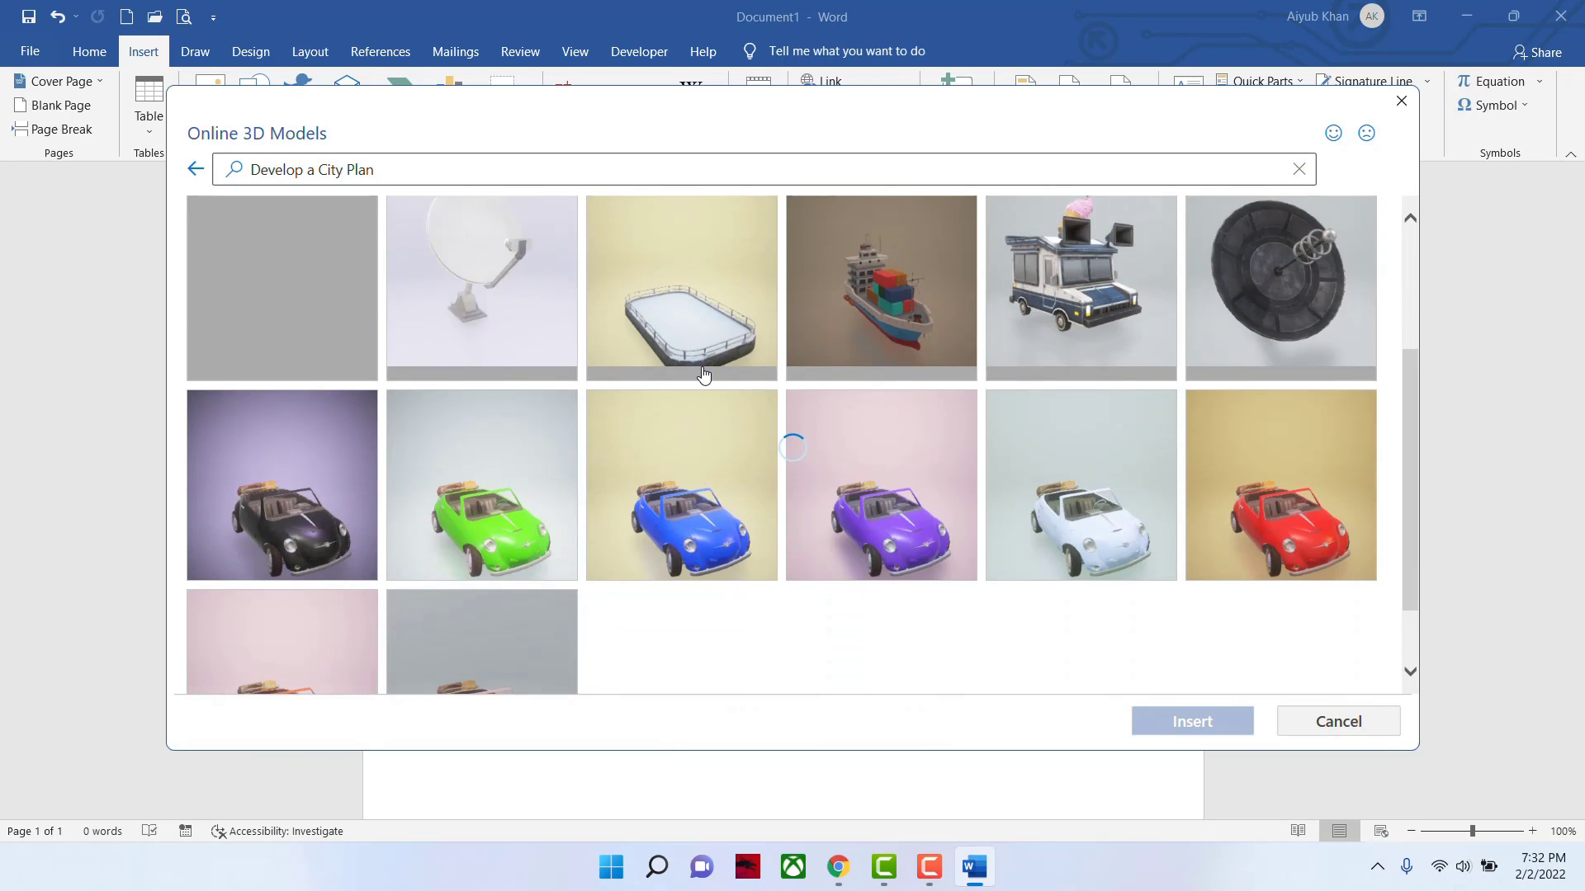
scroll(702, 376, "down", 8)
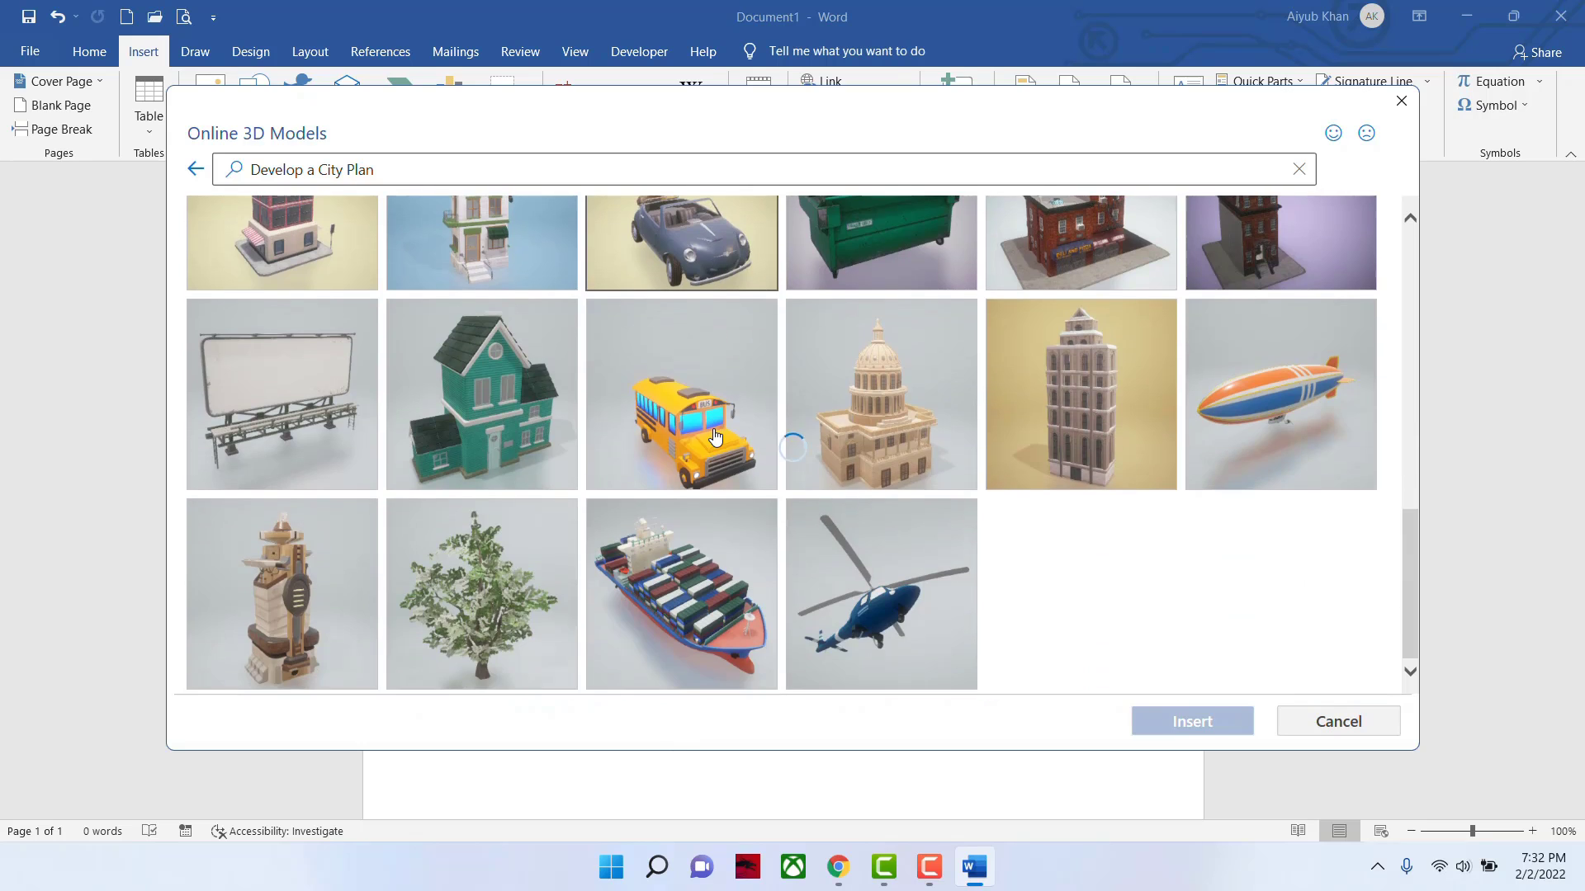
scroll(715, 437, "down", 2)
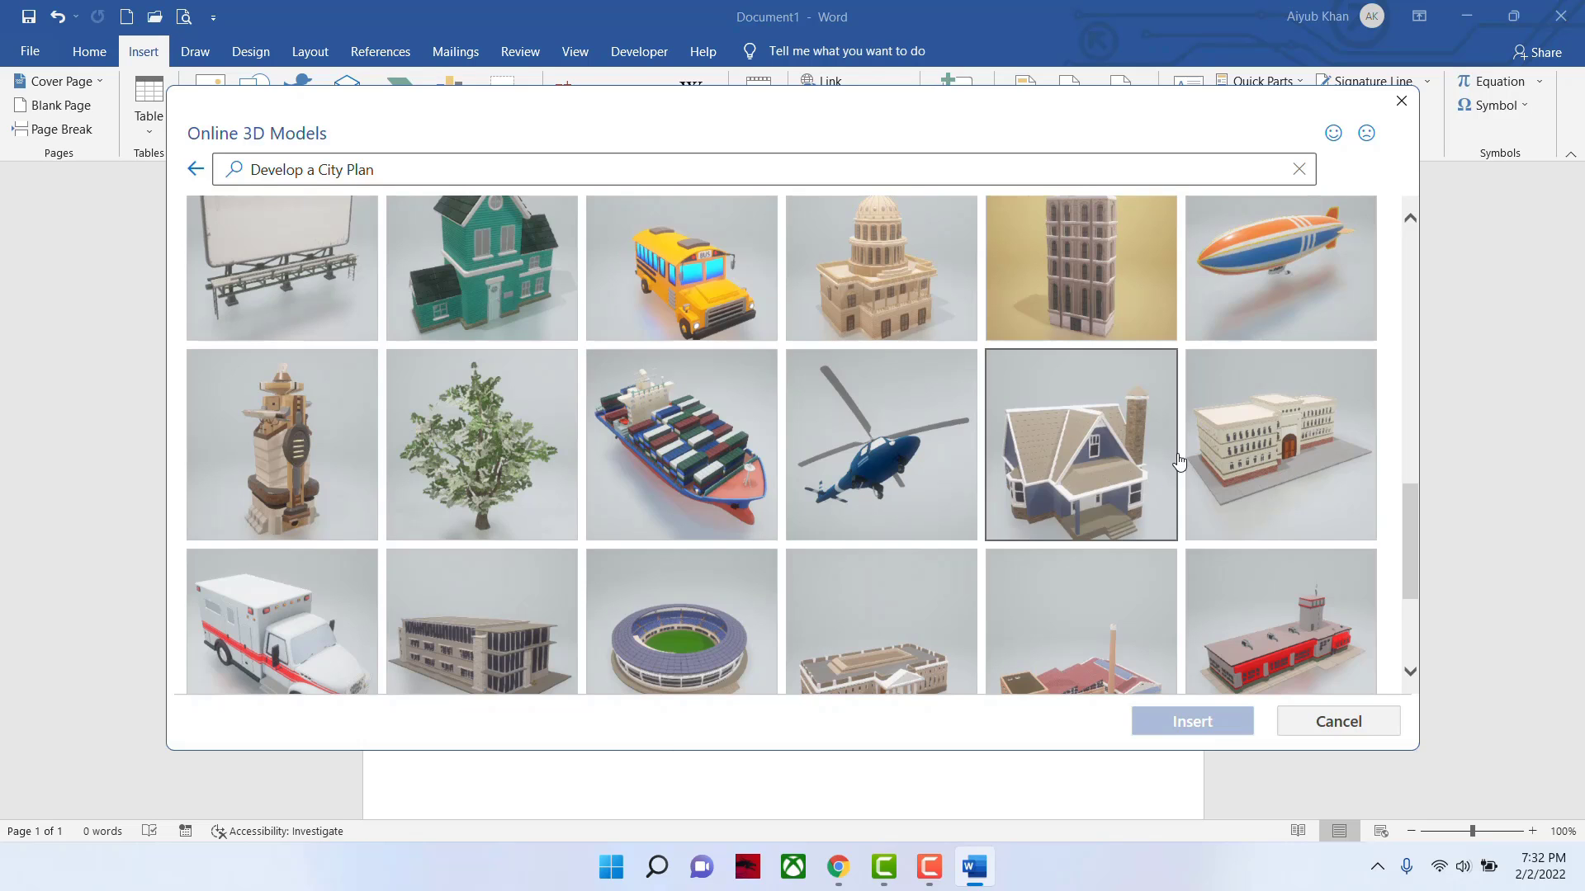
scroll(1218, 500, "down", 2)
scroll(1218, 501, "down", 1)
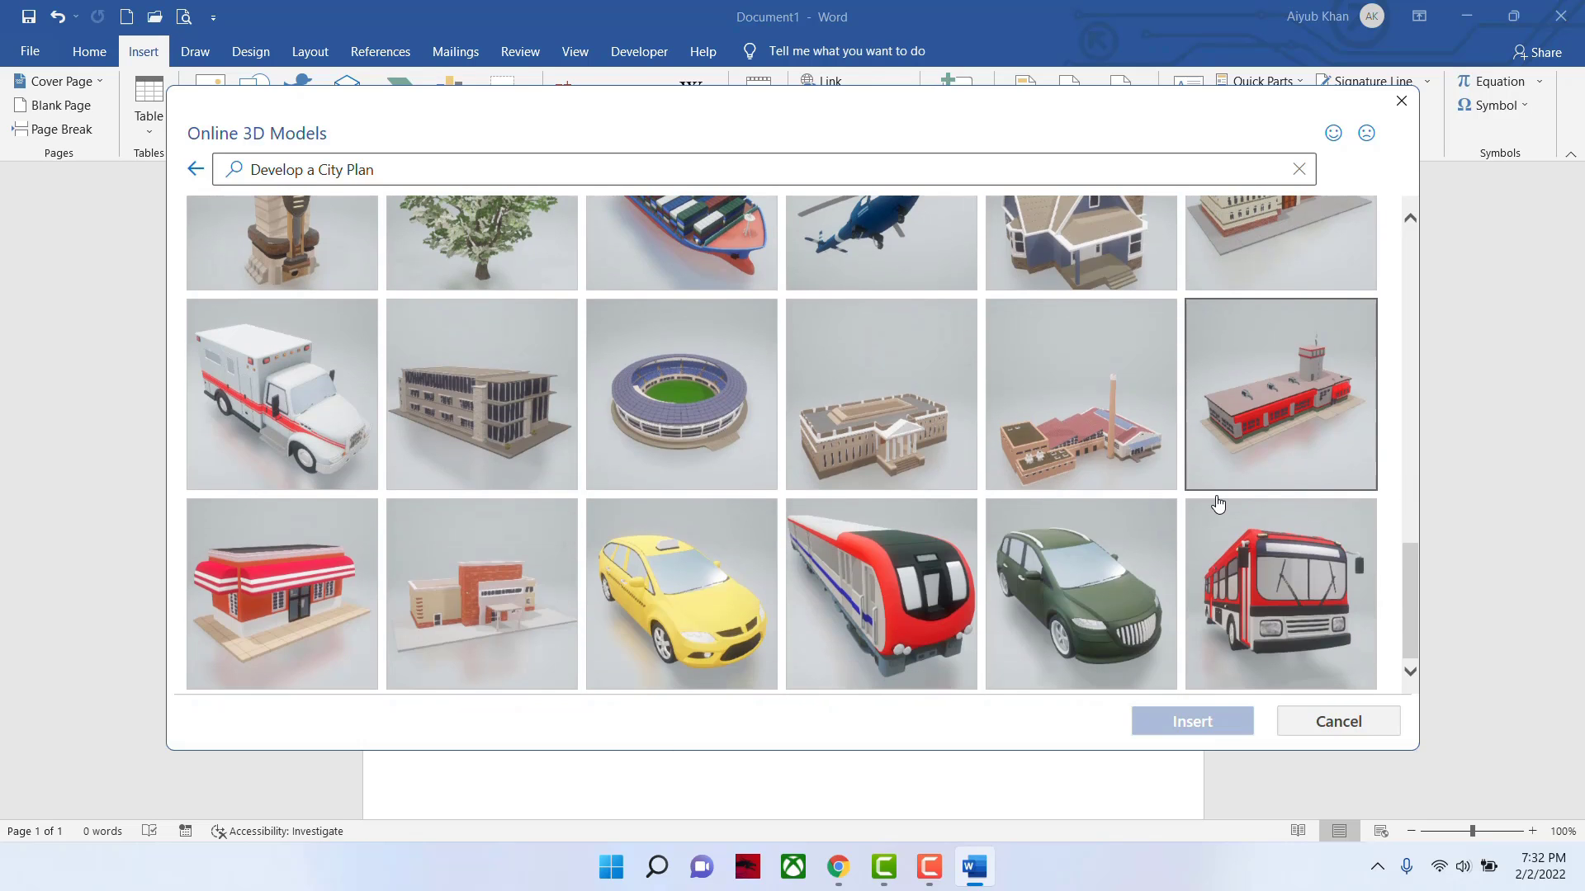
scroll(1189, 413, "up", 2)
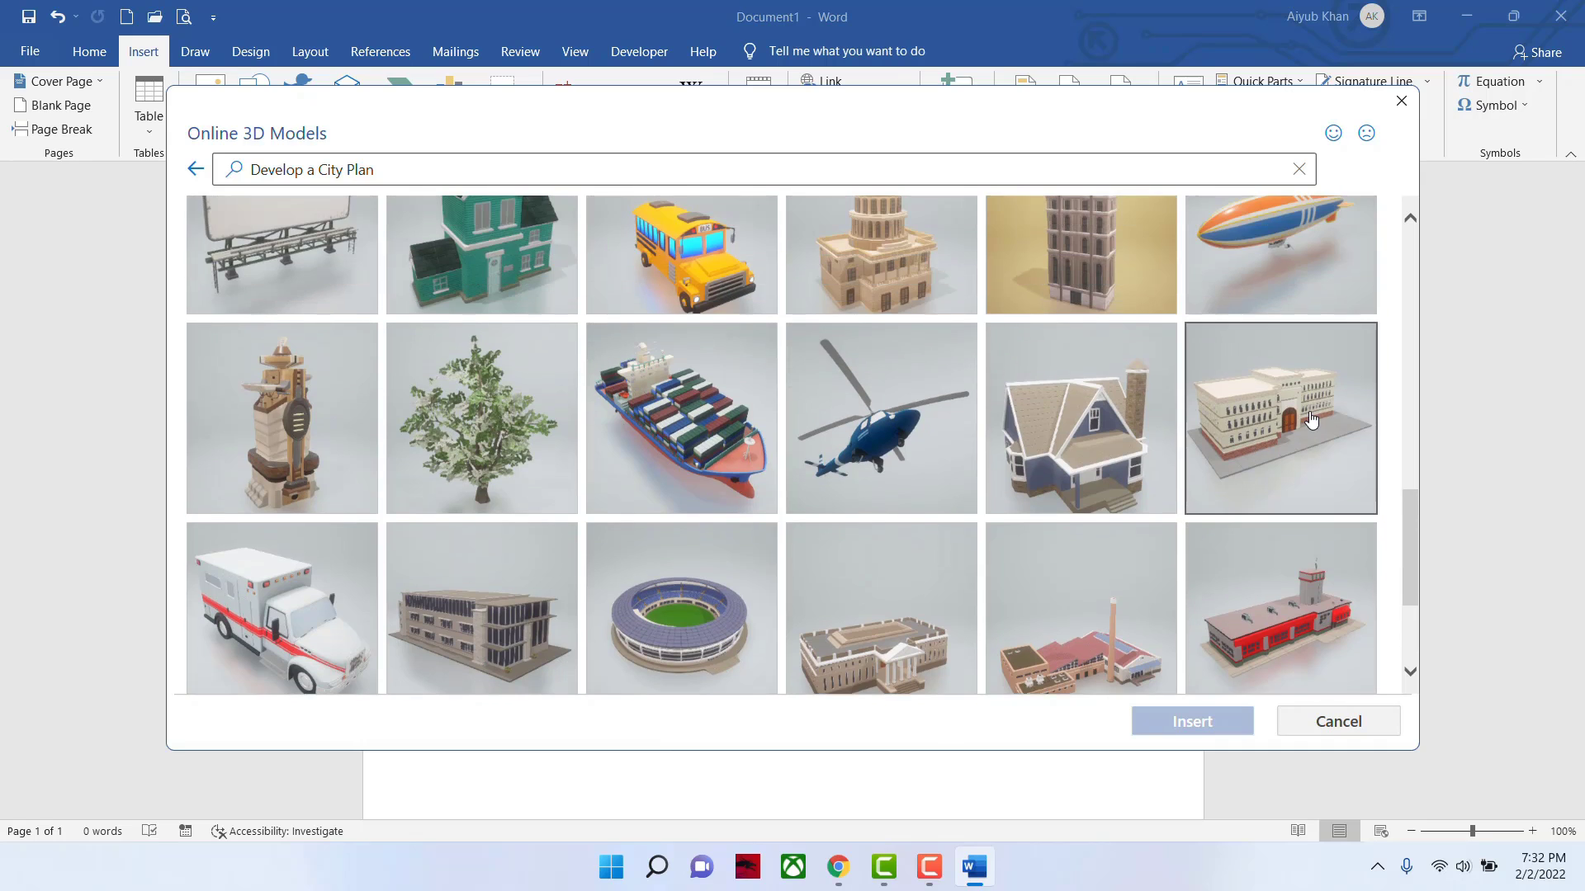
left_click(1292, 422)
left_click(1217, 723)
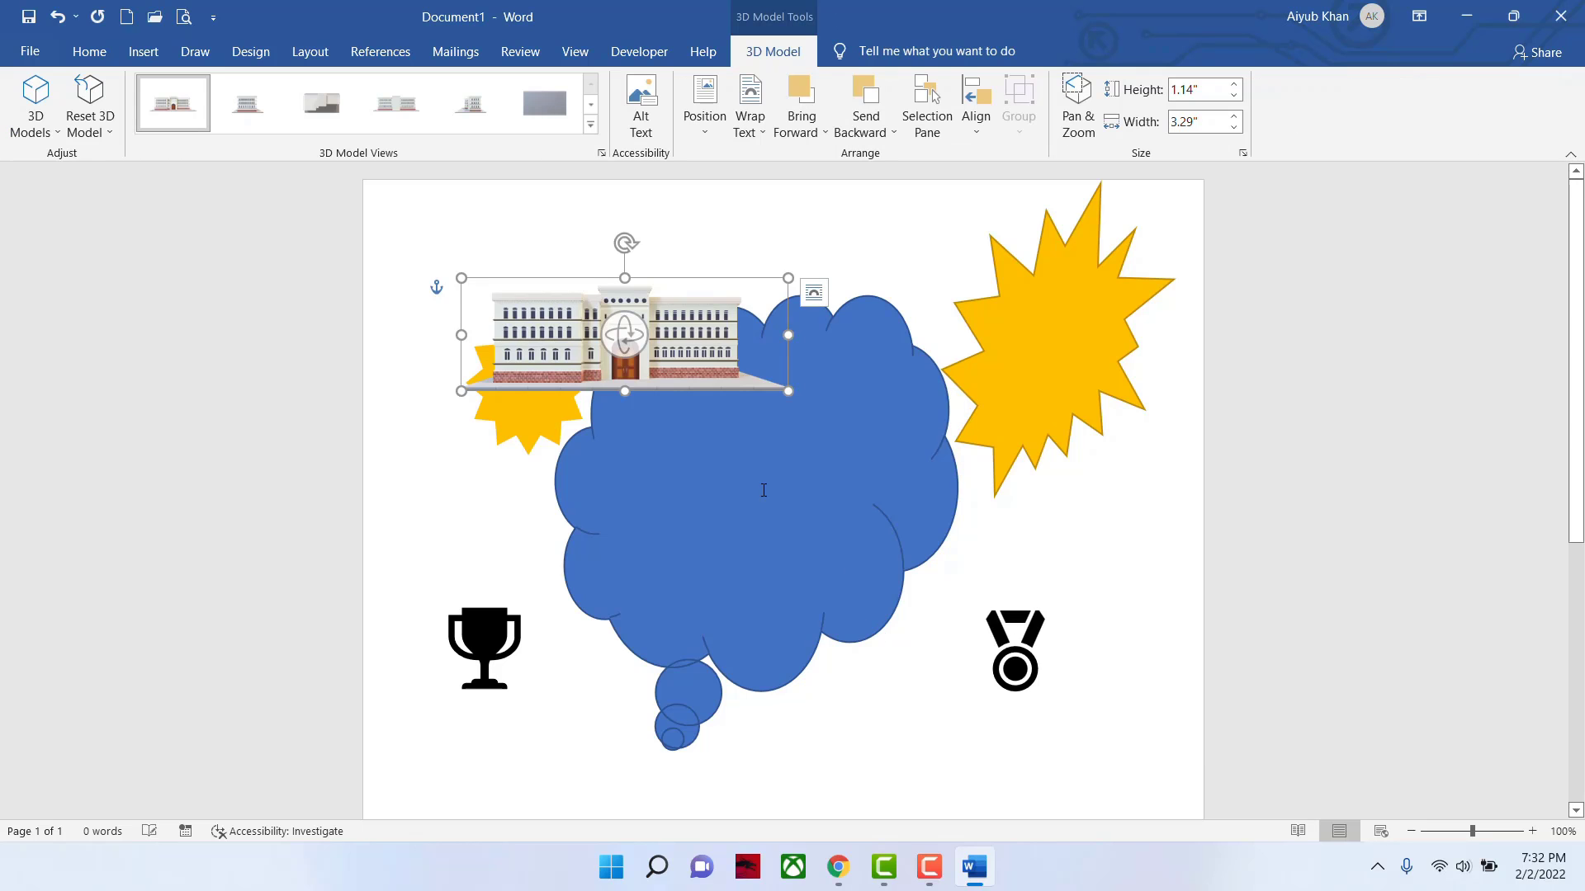
- Move the 3D building off the cloud to the empty area below the cloud and the medal icon
left_click_drag(730, 358, 979, 762)
scroll(1092, 636, "down", 5)
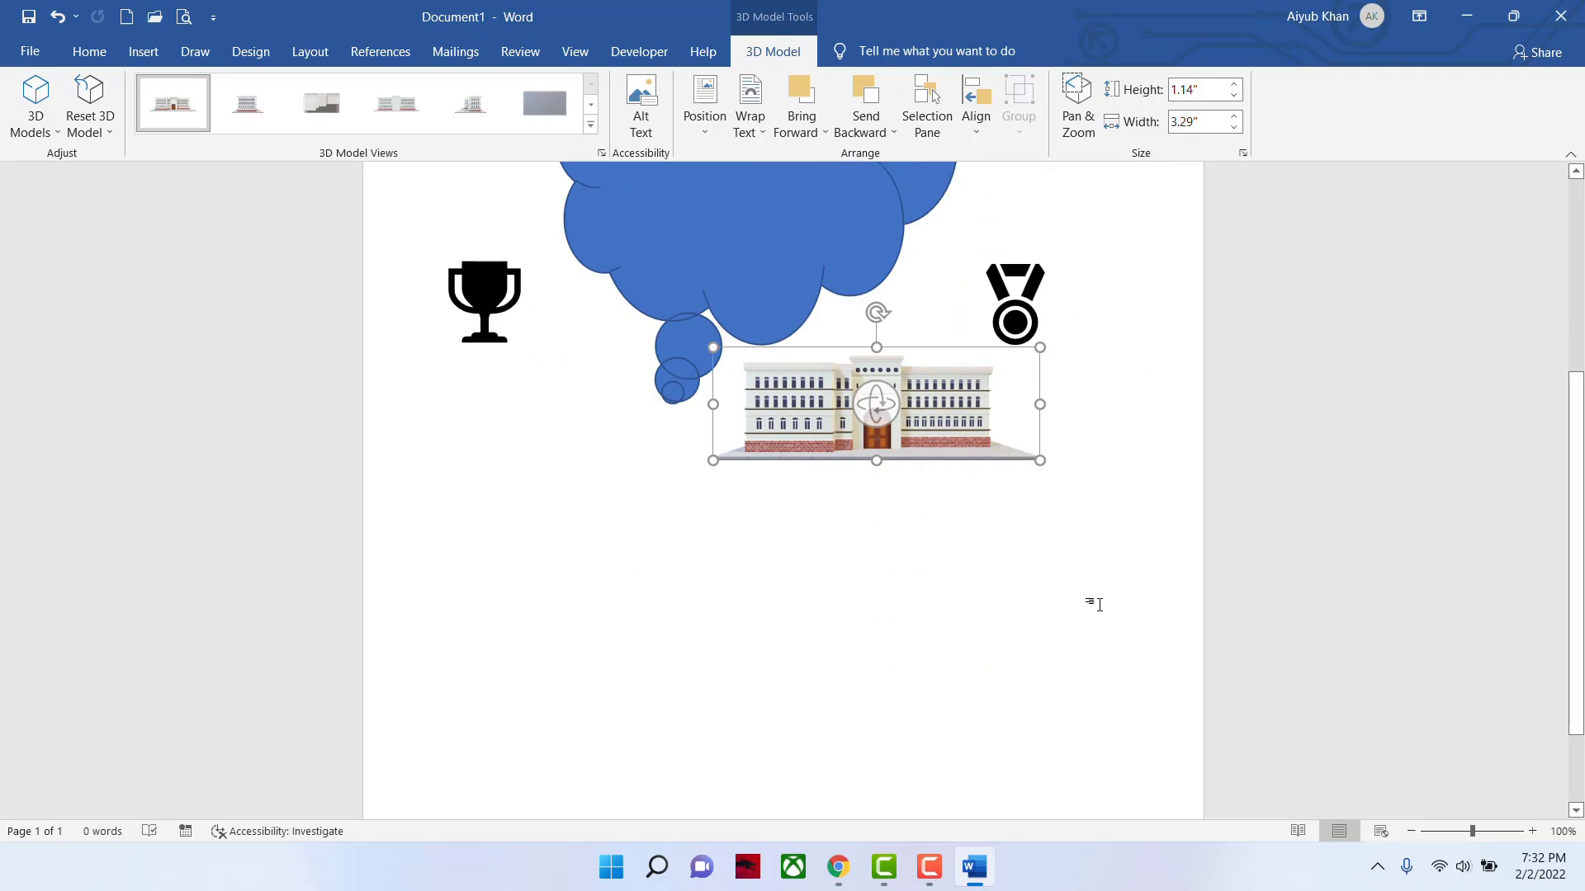
left_click_drag(979, 425, 981, 538)
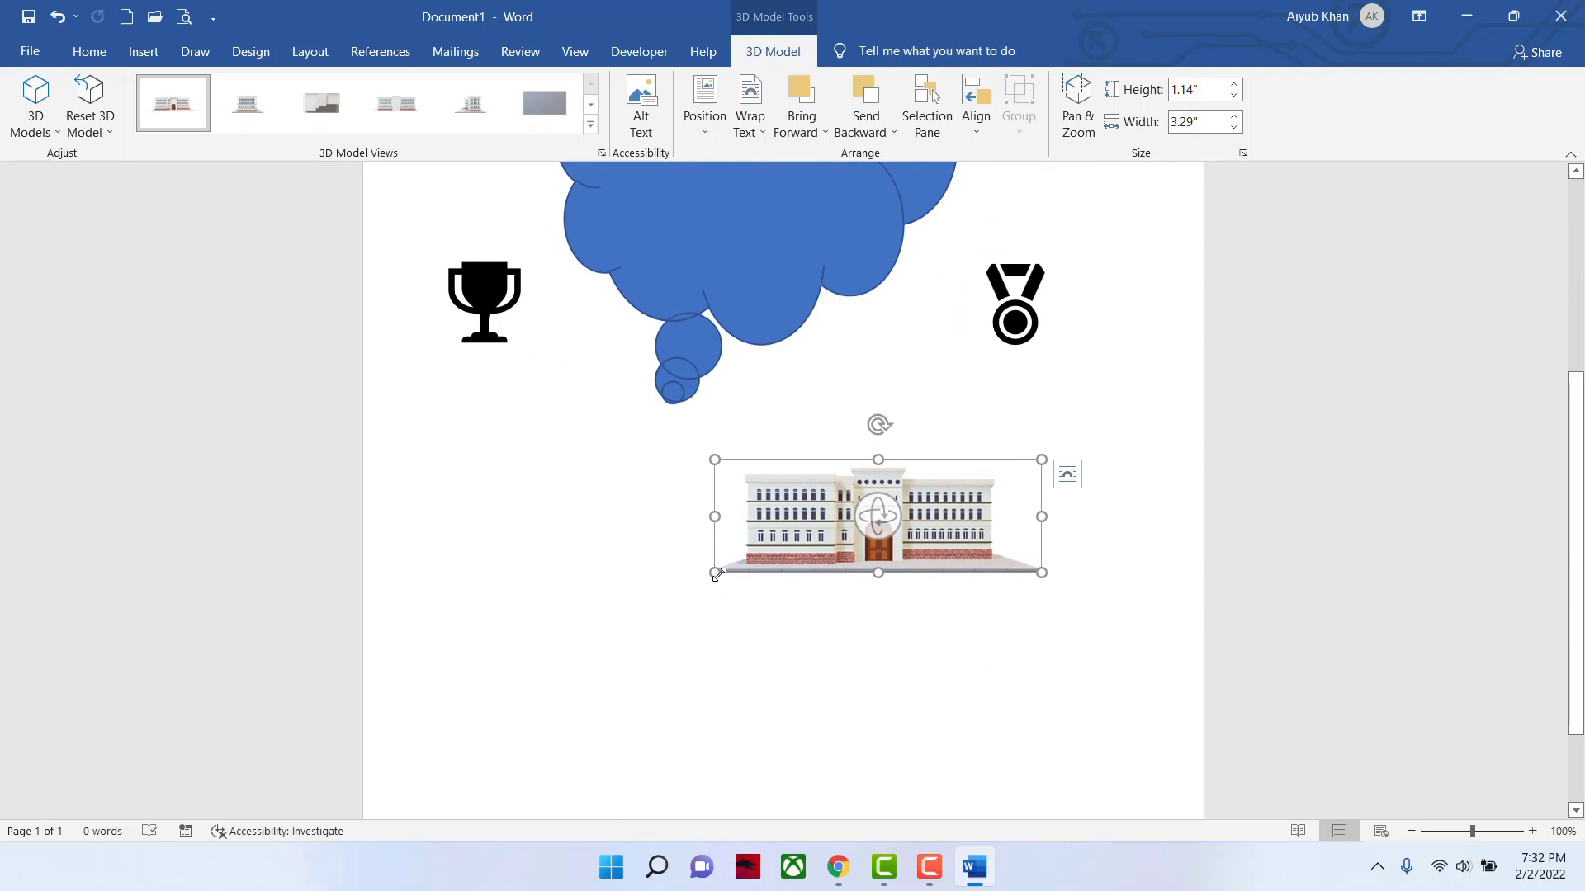
- Enlarge the 3D building to about 2.64" high by 7.65" wide, nearly filling the page width, and deselect it
left_click_drag(715, 573, 613, 682)
left_click_drag(1039, 680, 1090, 721)
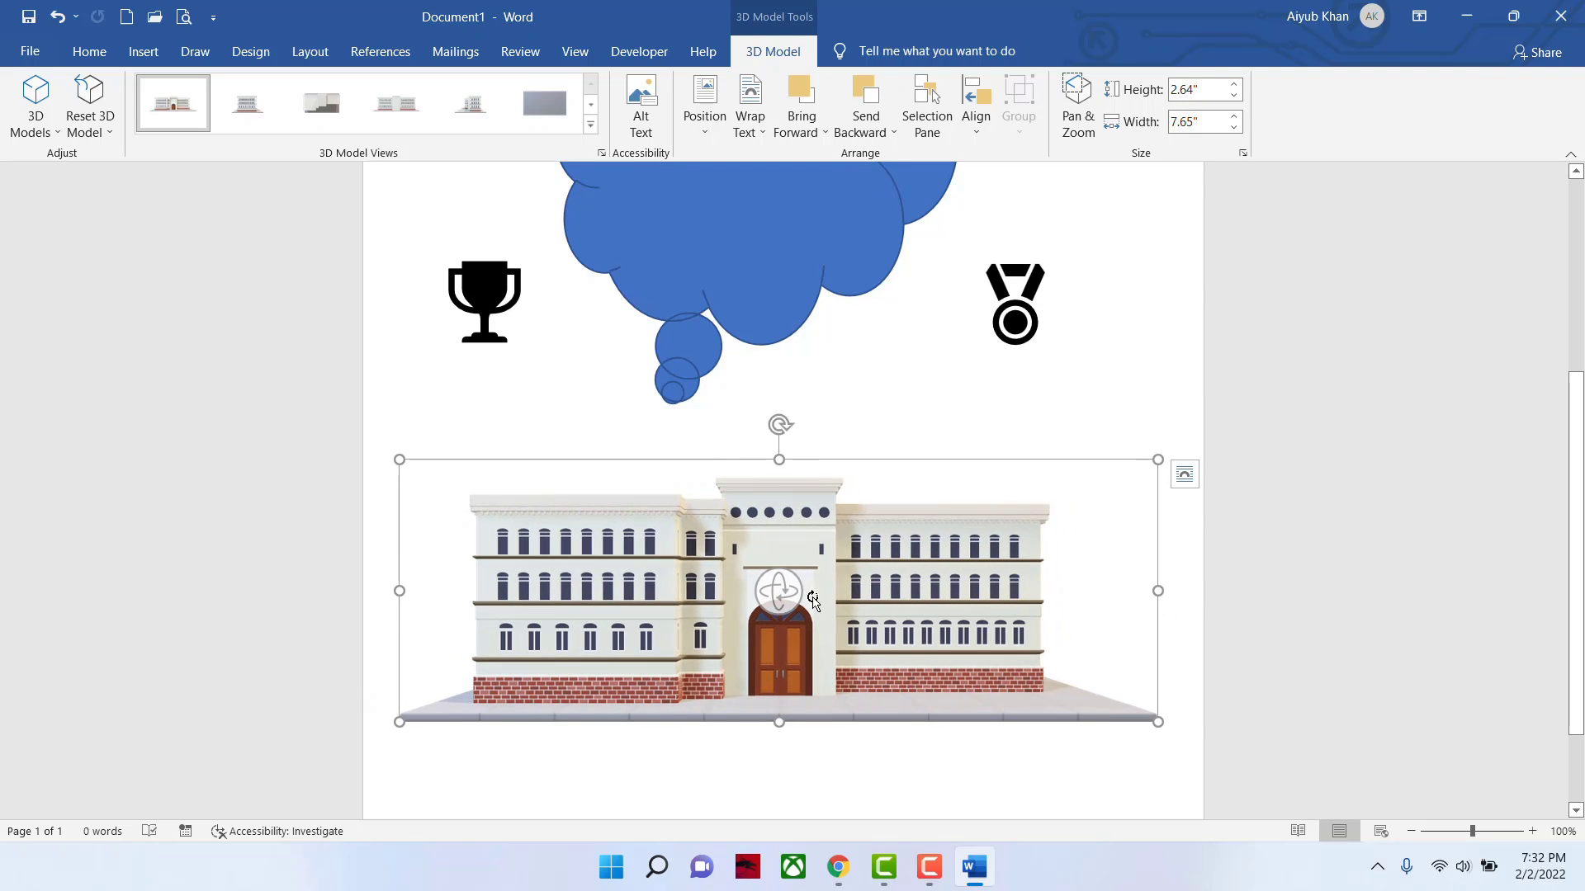
left_click_drag(786, 601, 783, 609)
left_click(1090, 403)
scroll(697, 571, "down", 4)
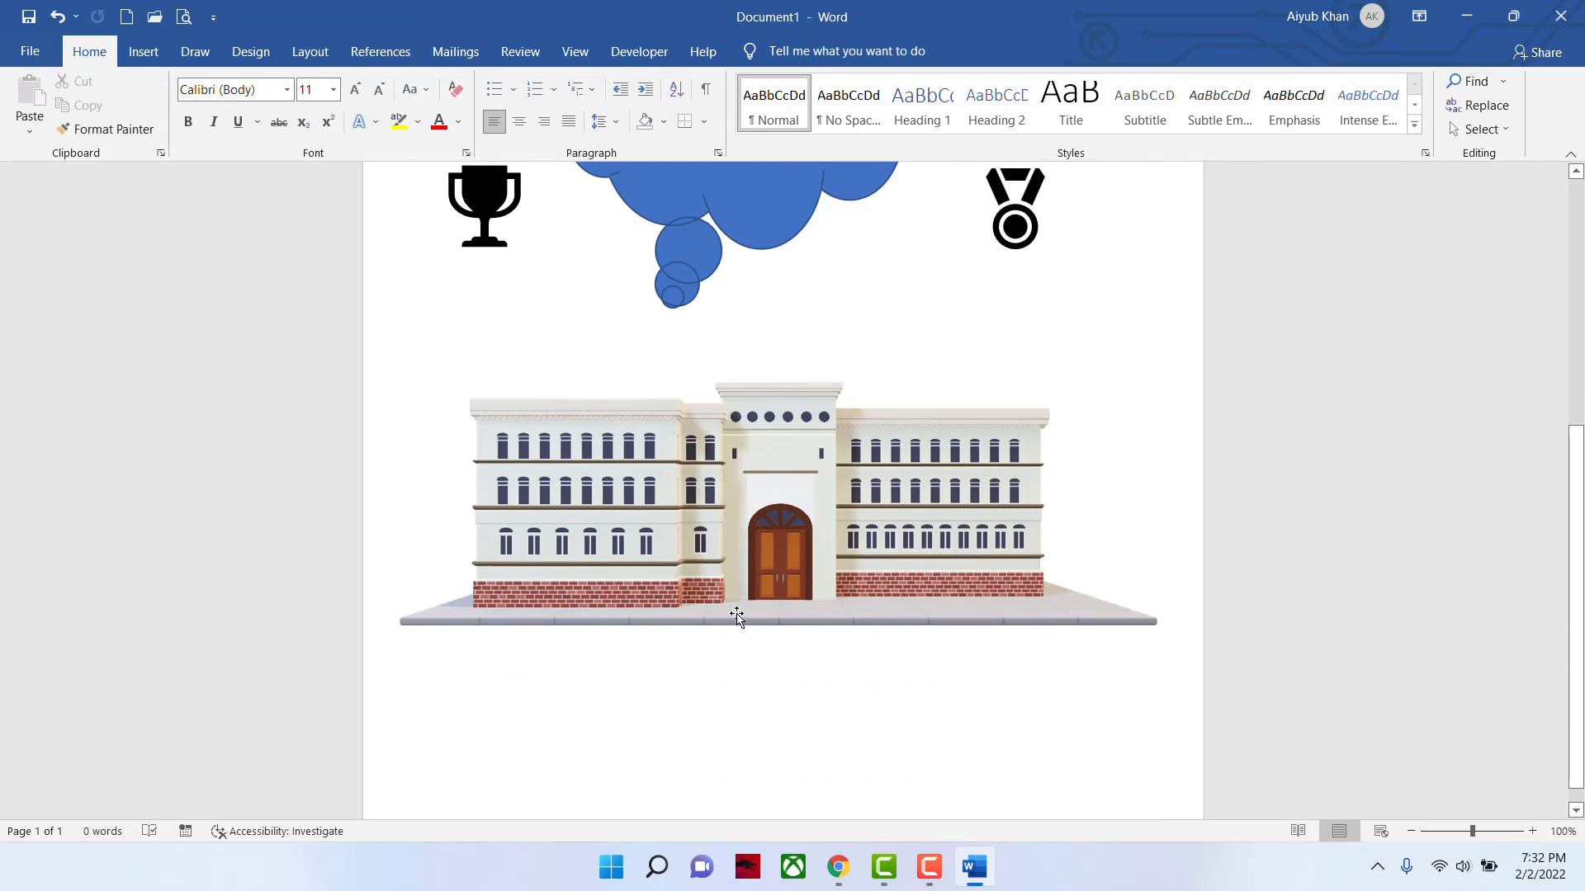
scroll(708, 637, "up", 3)
scroll(497, 311, "up", 3)
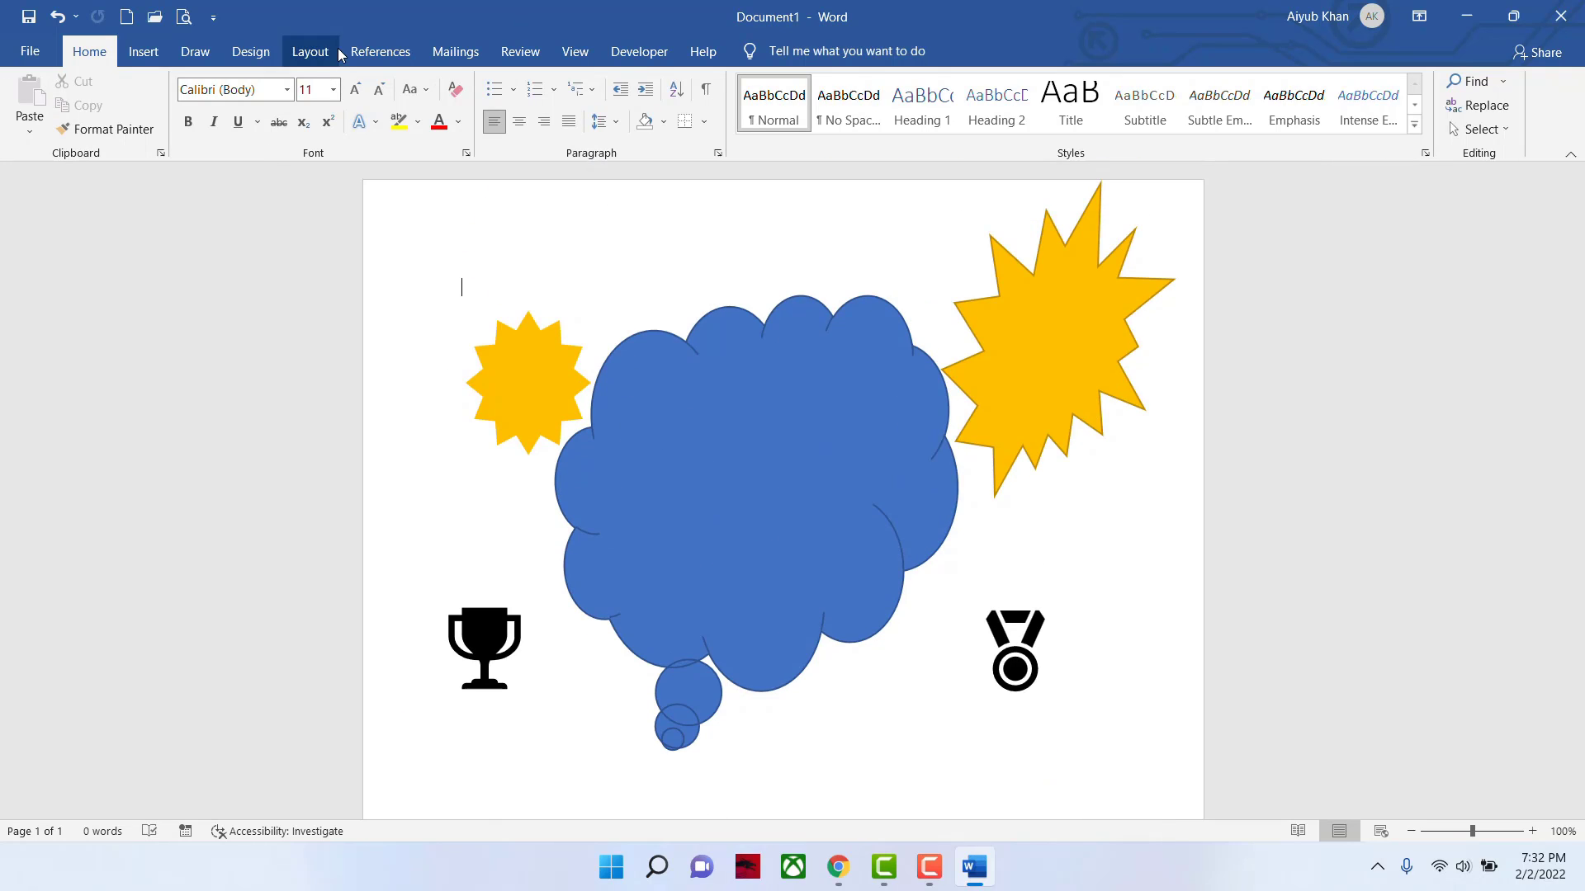
- Insert an Alternating Hexagons SmartArt graphic into the document
left_click(157, 54)
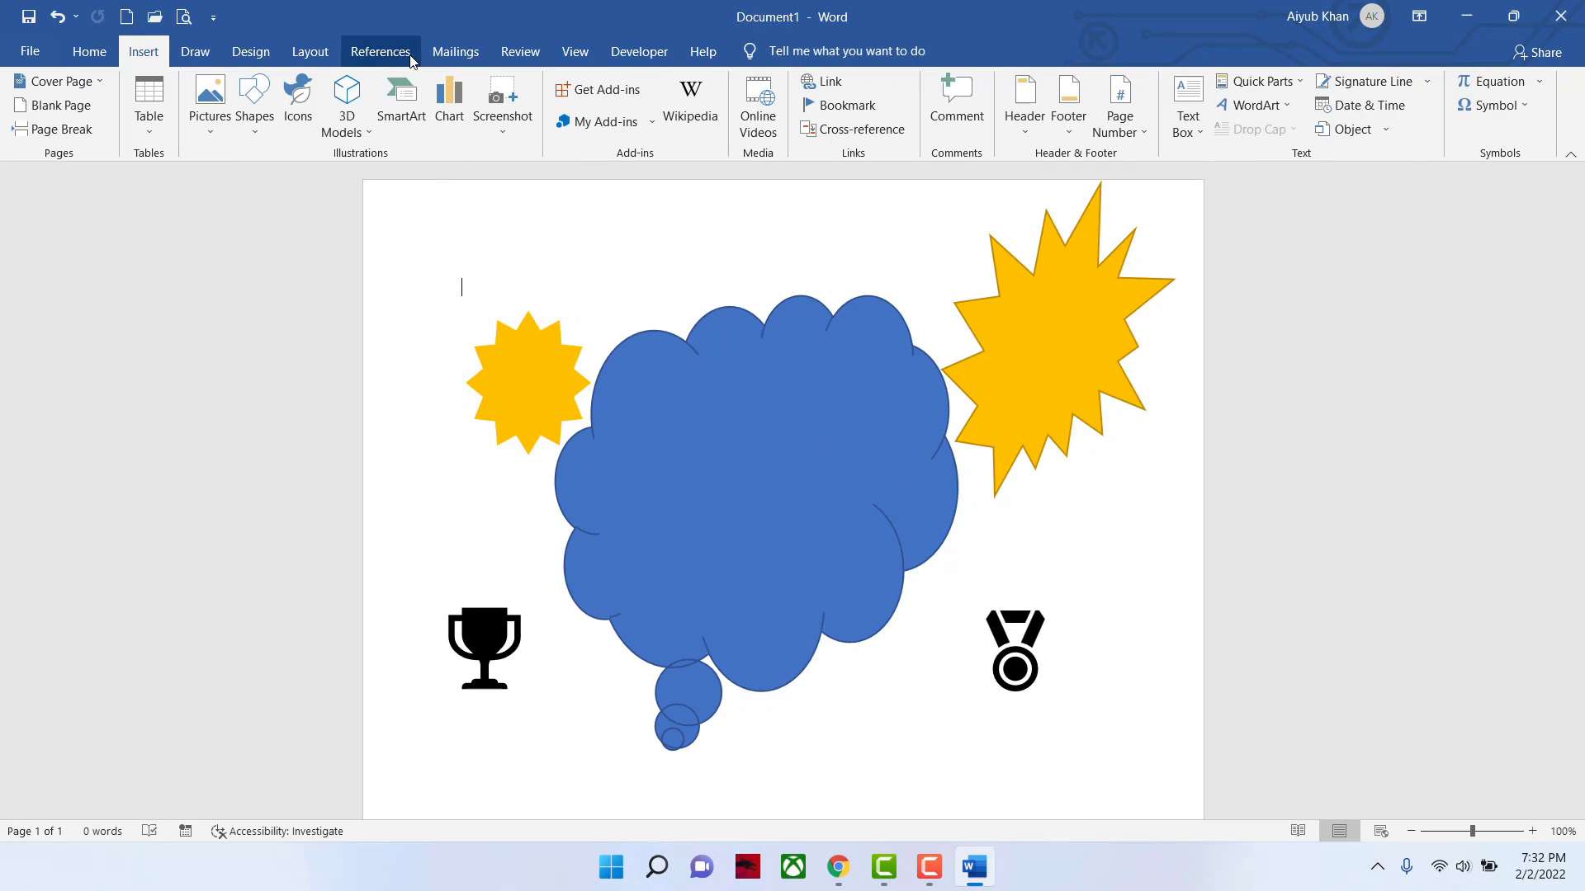
left_click(403, 121)
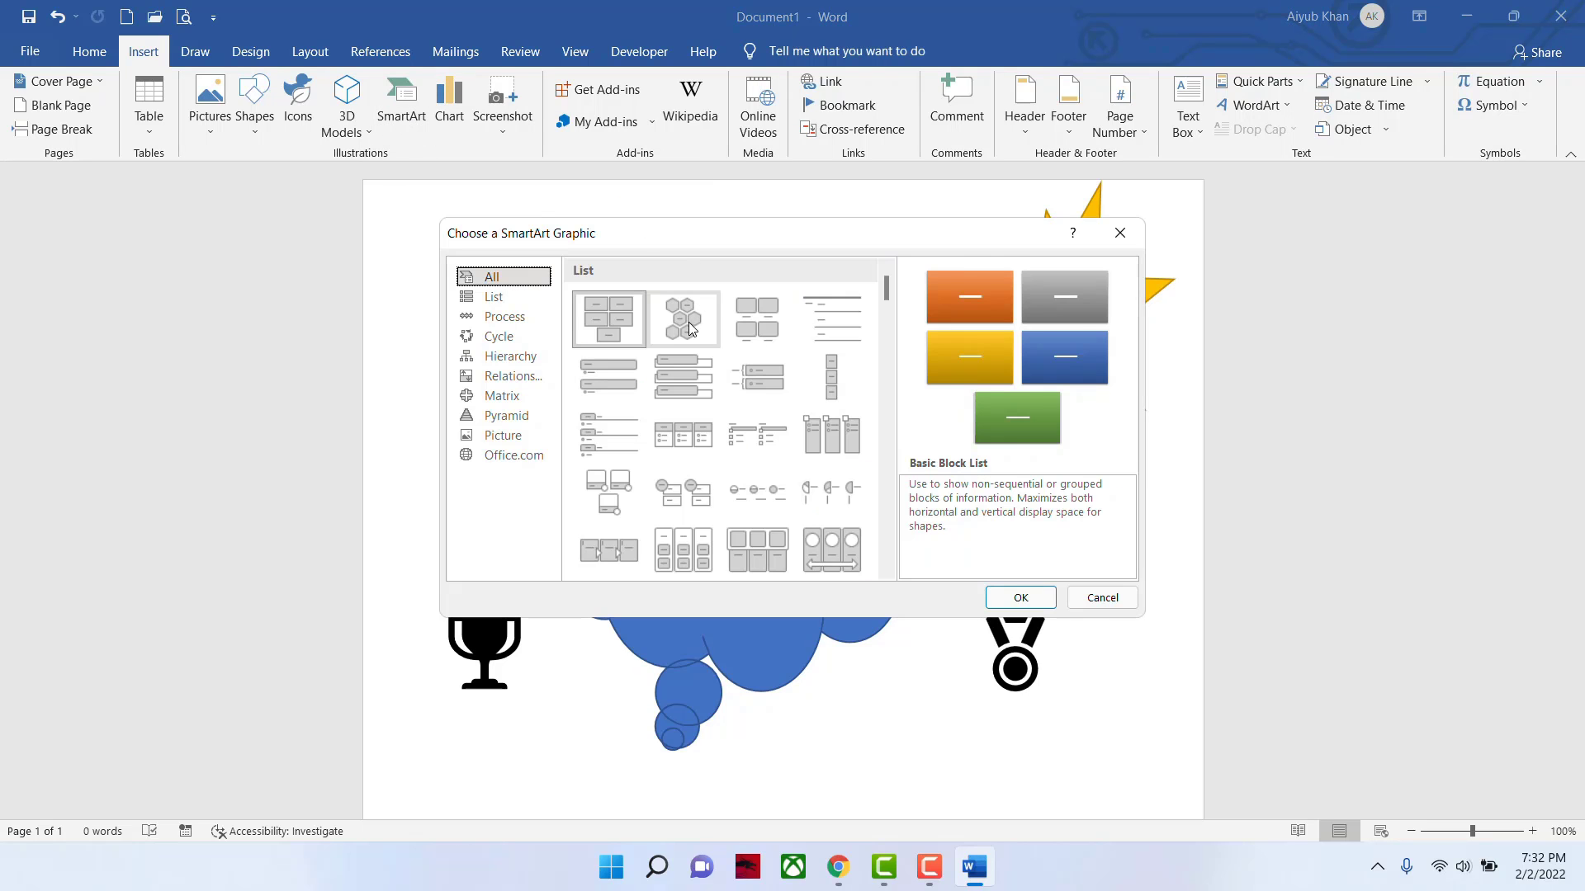
left_click(690, 330)
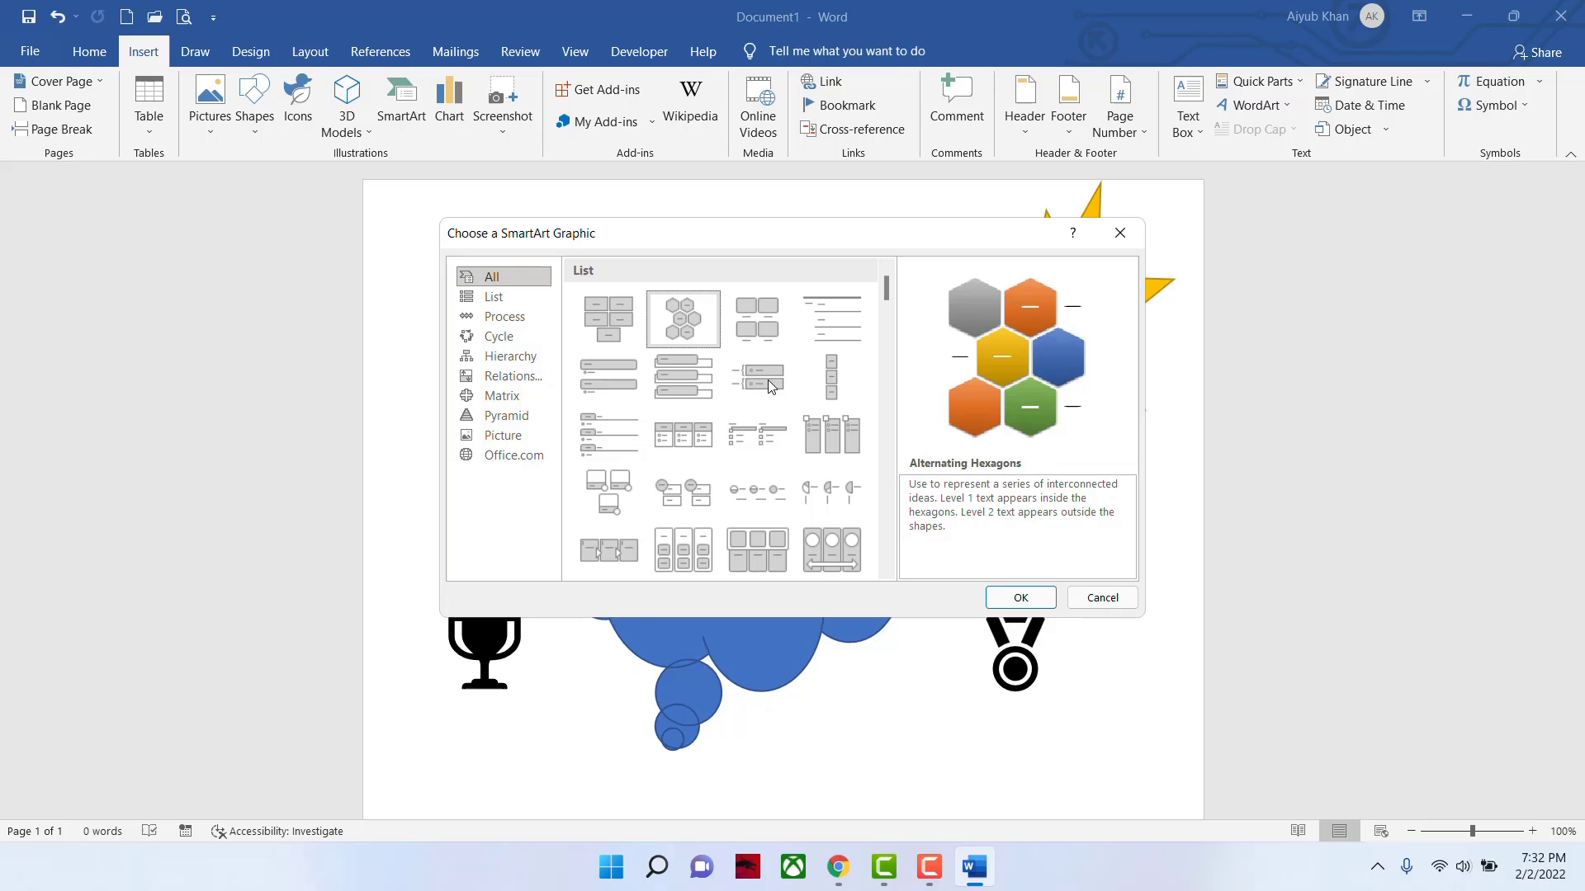
left_click(1022, 599)
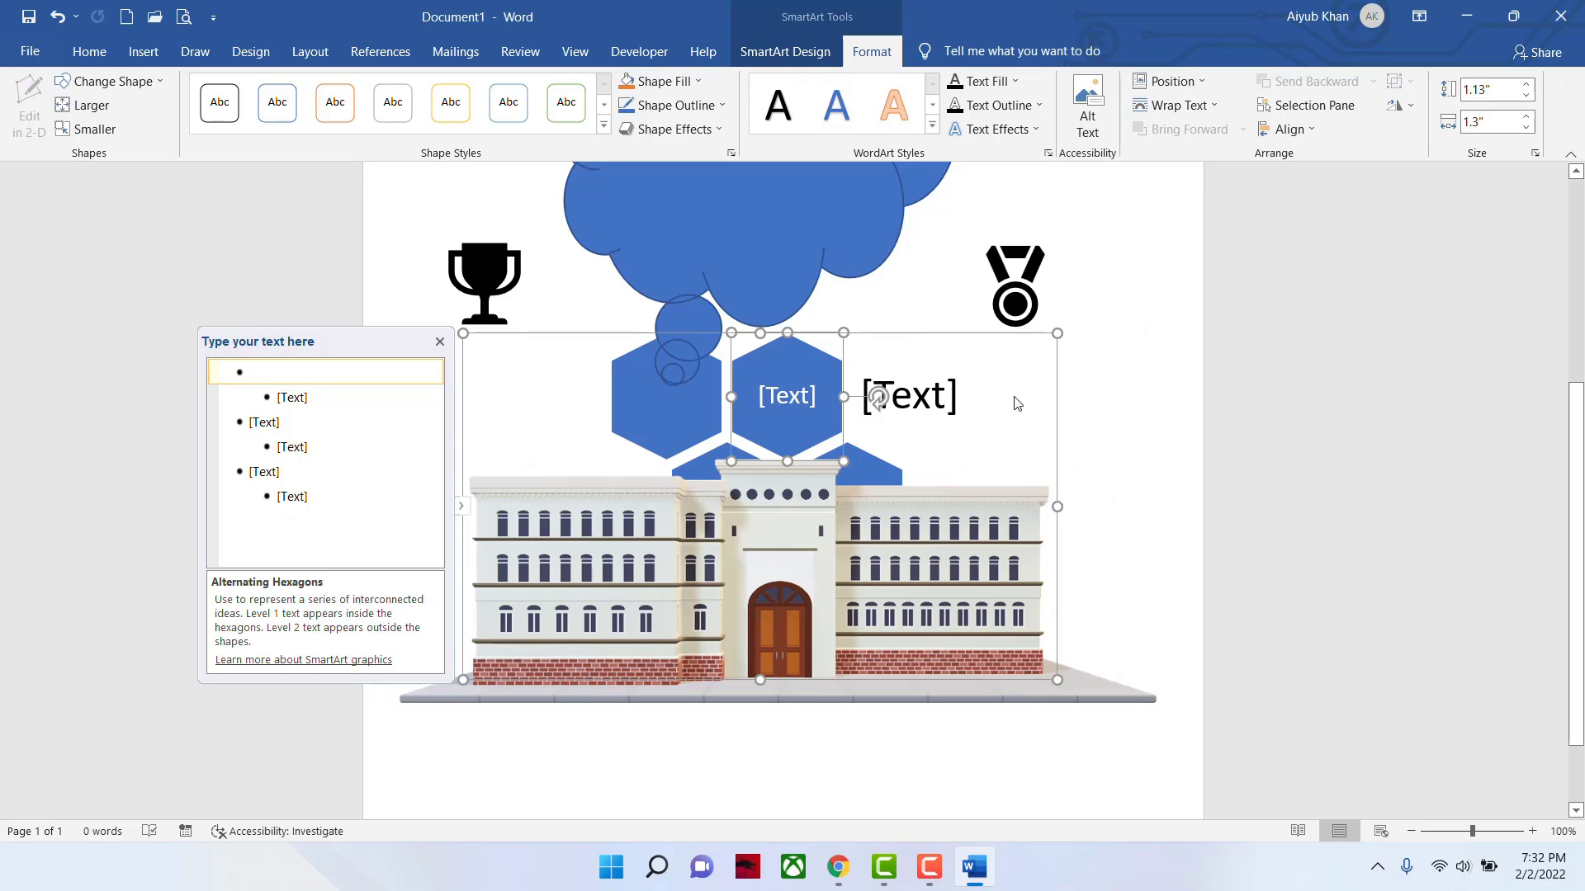
scroll(1001, 469, "down", 2)
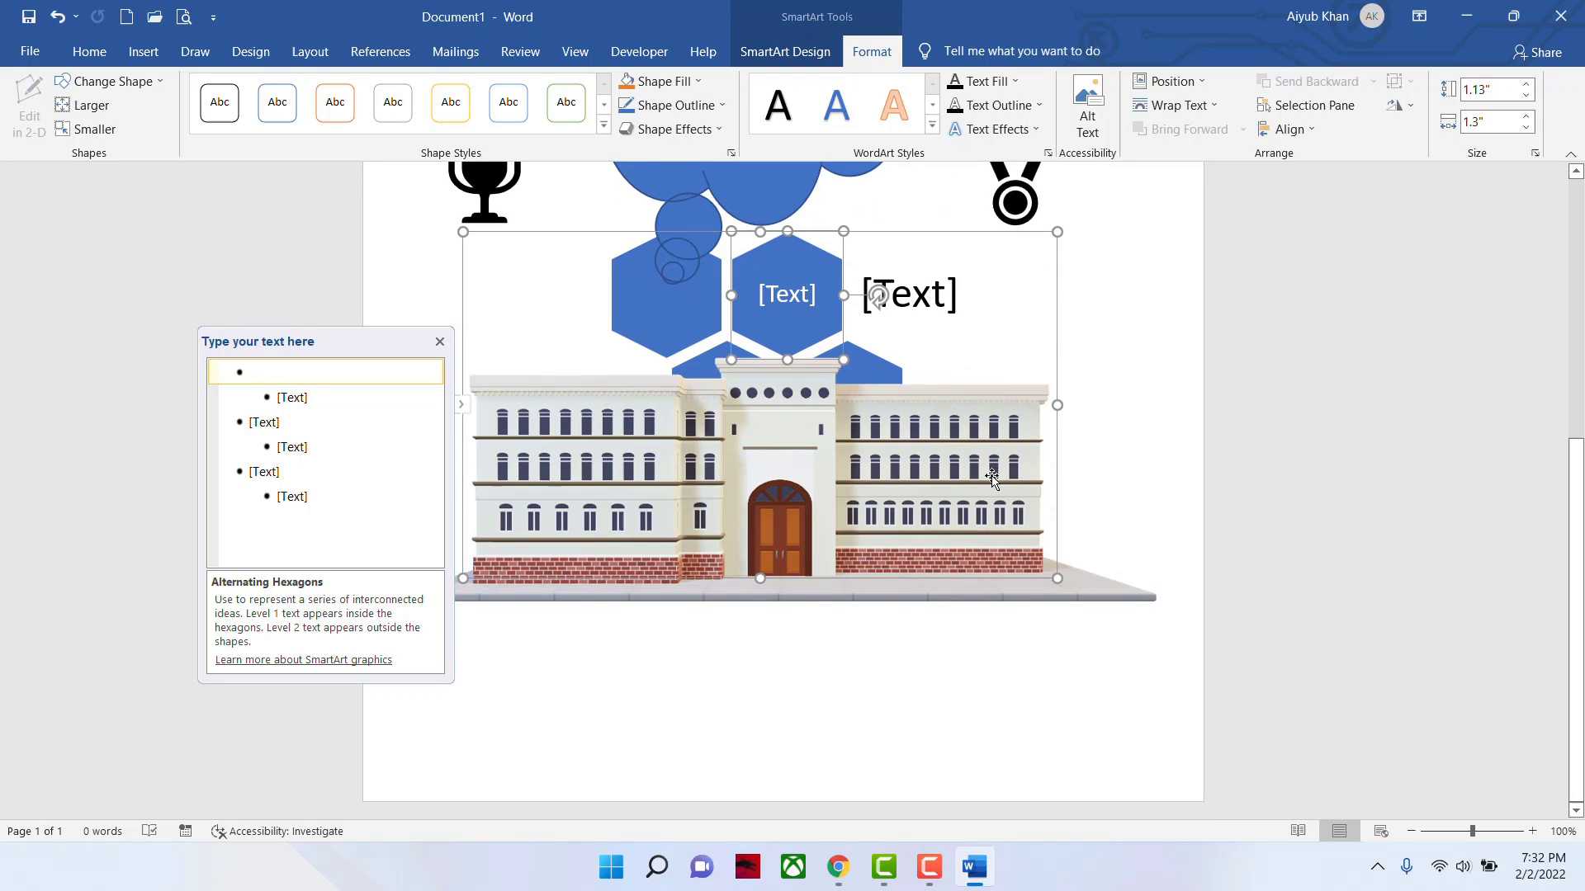
- Set the hexagon SmartArt's text wrapping to Tight and move the graphic down over the building
left_click(937, 462)
left_click(819, 252)
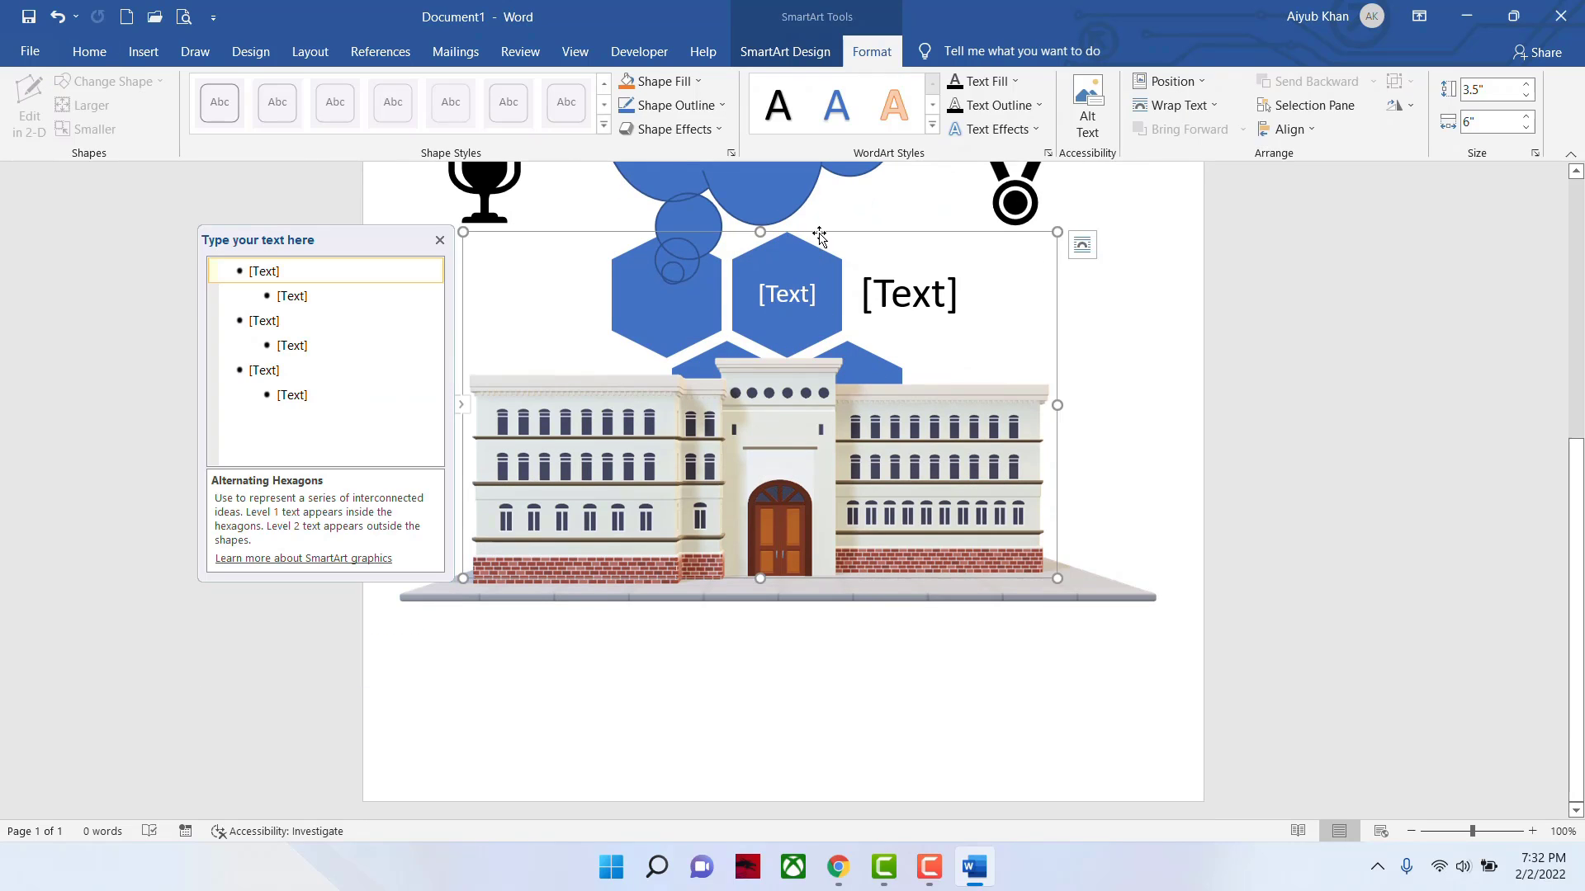
left_click(1083, 249)
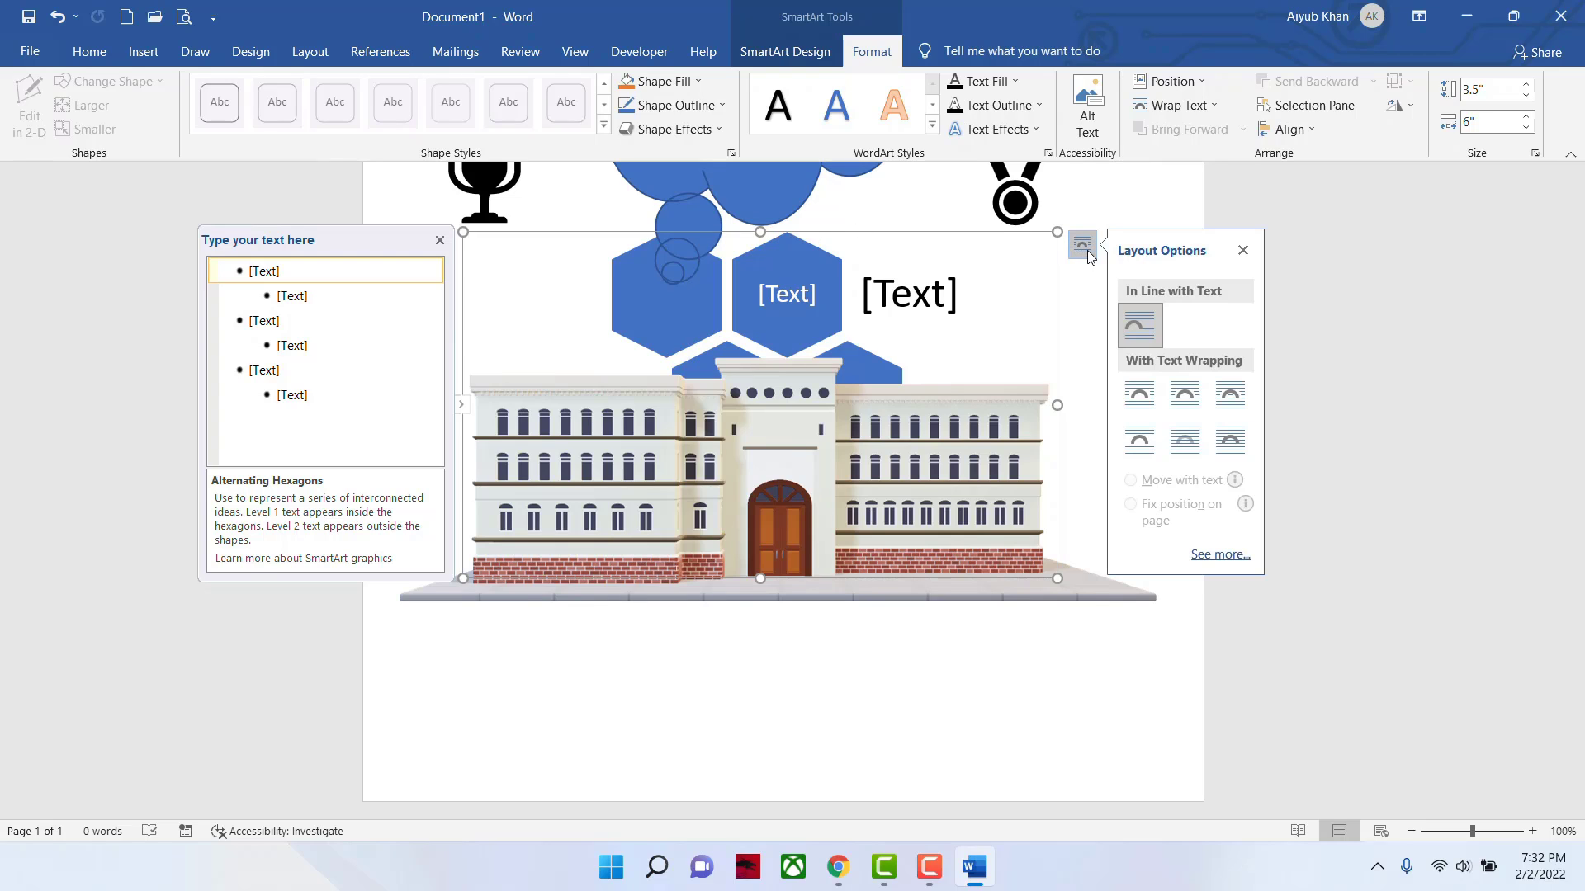
left_click(1185, 394)
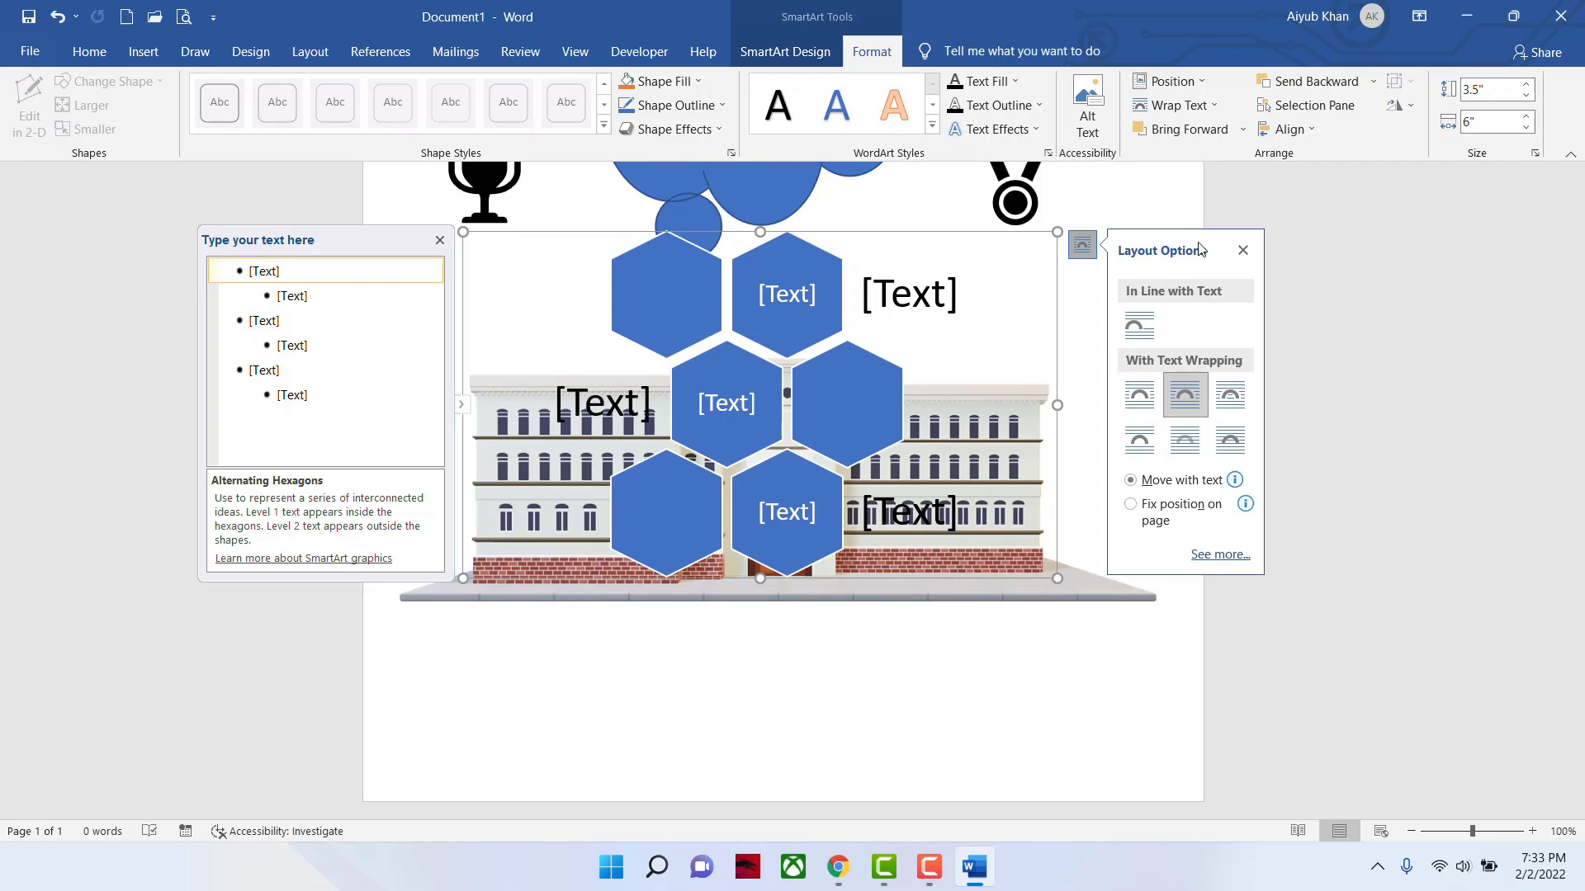
left_click(1243, 250)
left_click(980, 231)
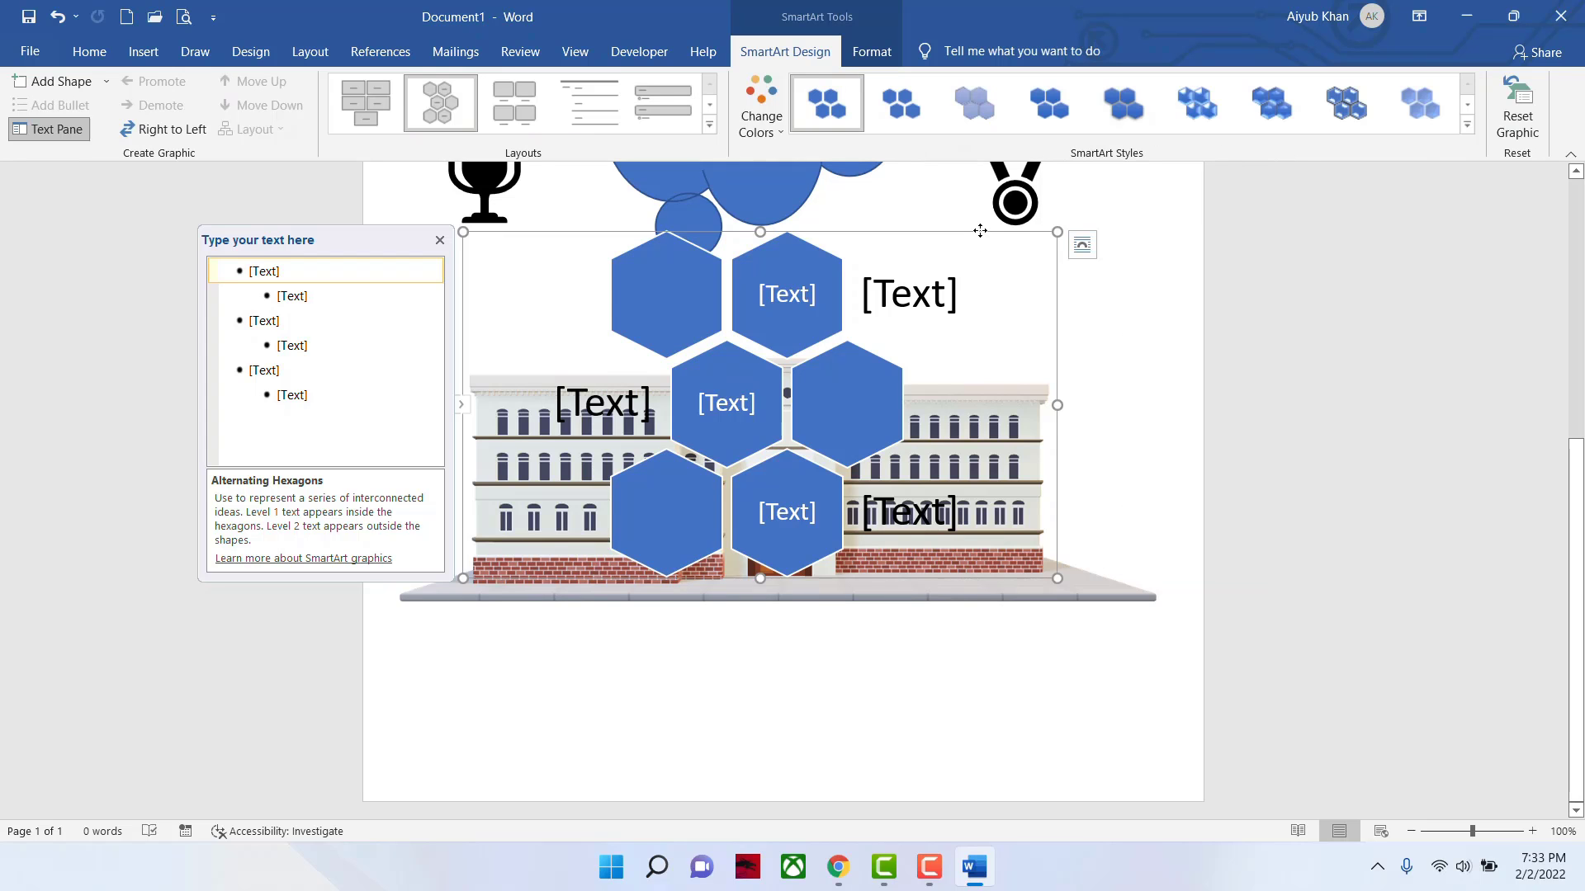
left_click_drag(979, 231, 973, 693)
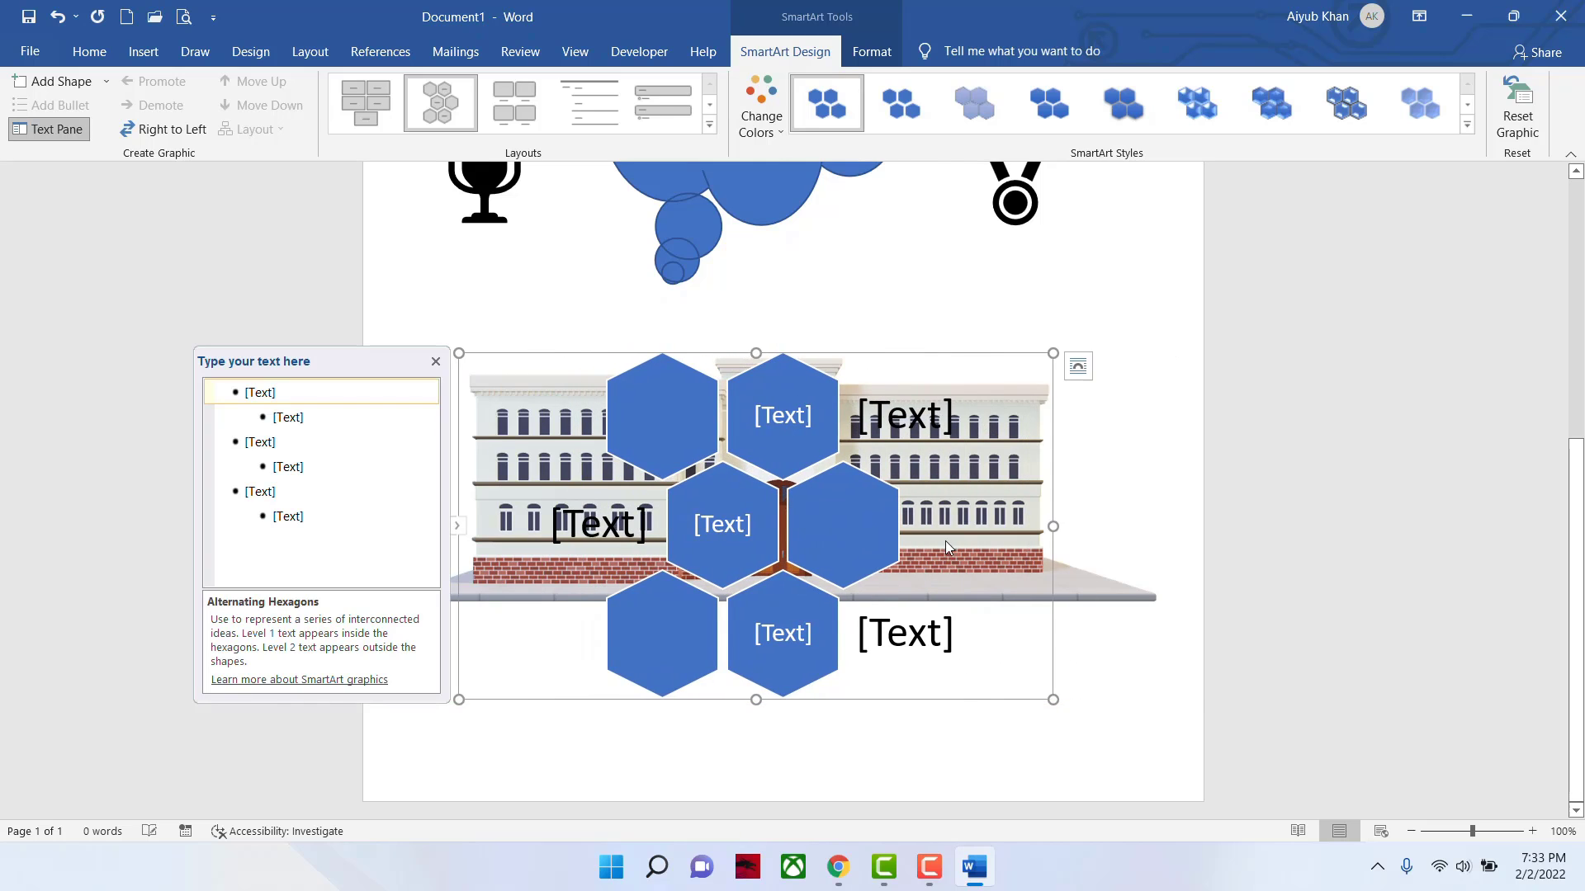
- Delete the blue thought cloud and move the hexagon SmartArt up into its place between the 12-point star and the explosion
scroll(947, 547, "up", 4)
left_click(812, 350)
key("Delete")
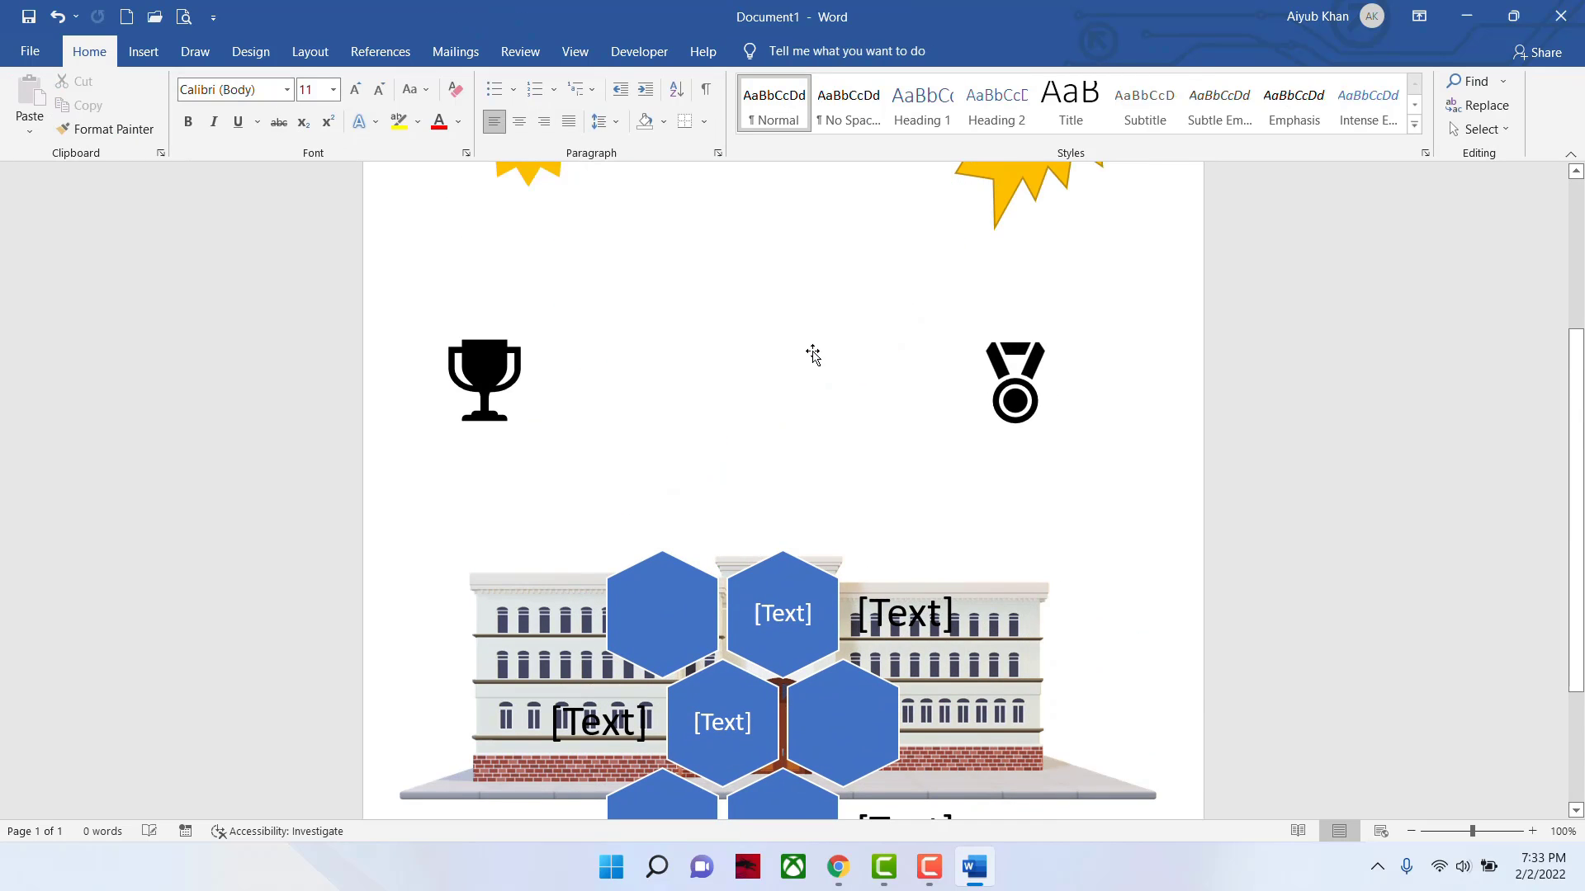
left_click(790, 596)
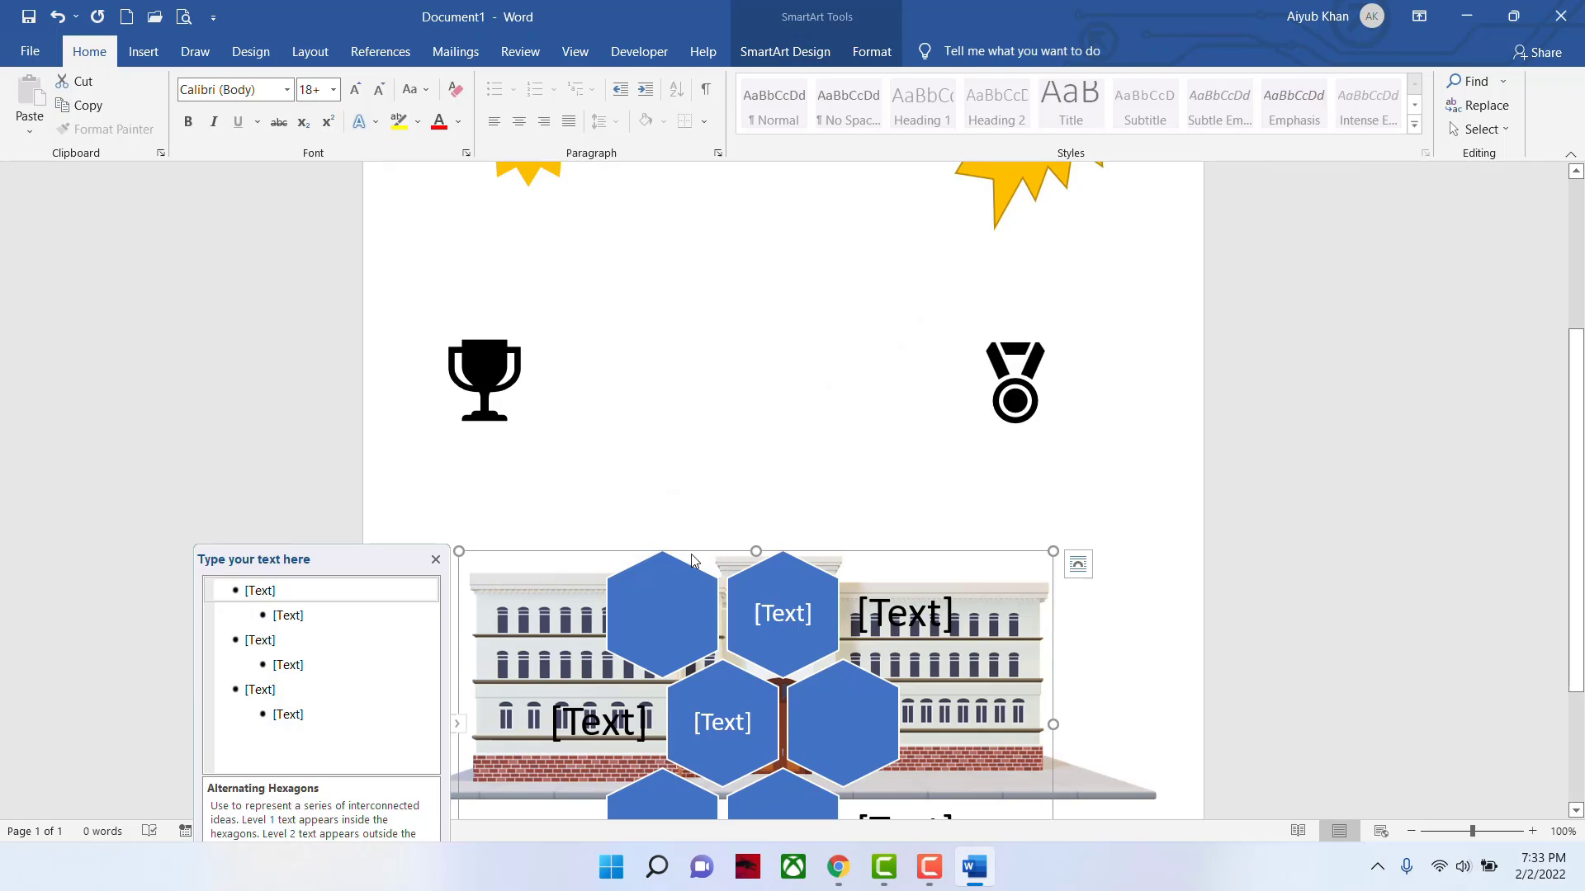
left_click_drag(692, 561, 703, 197)
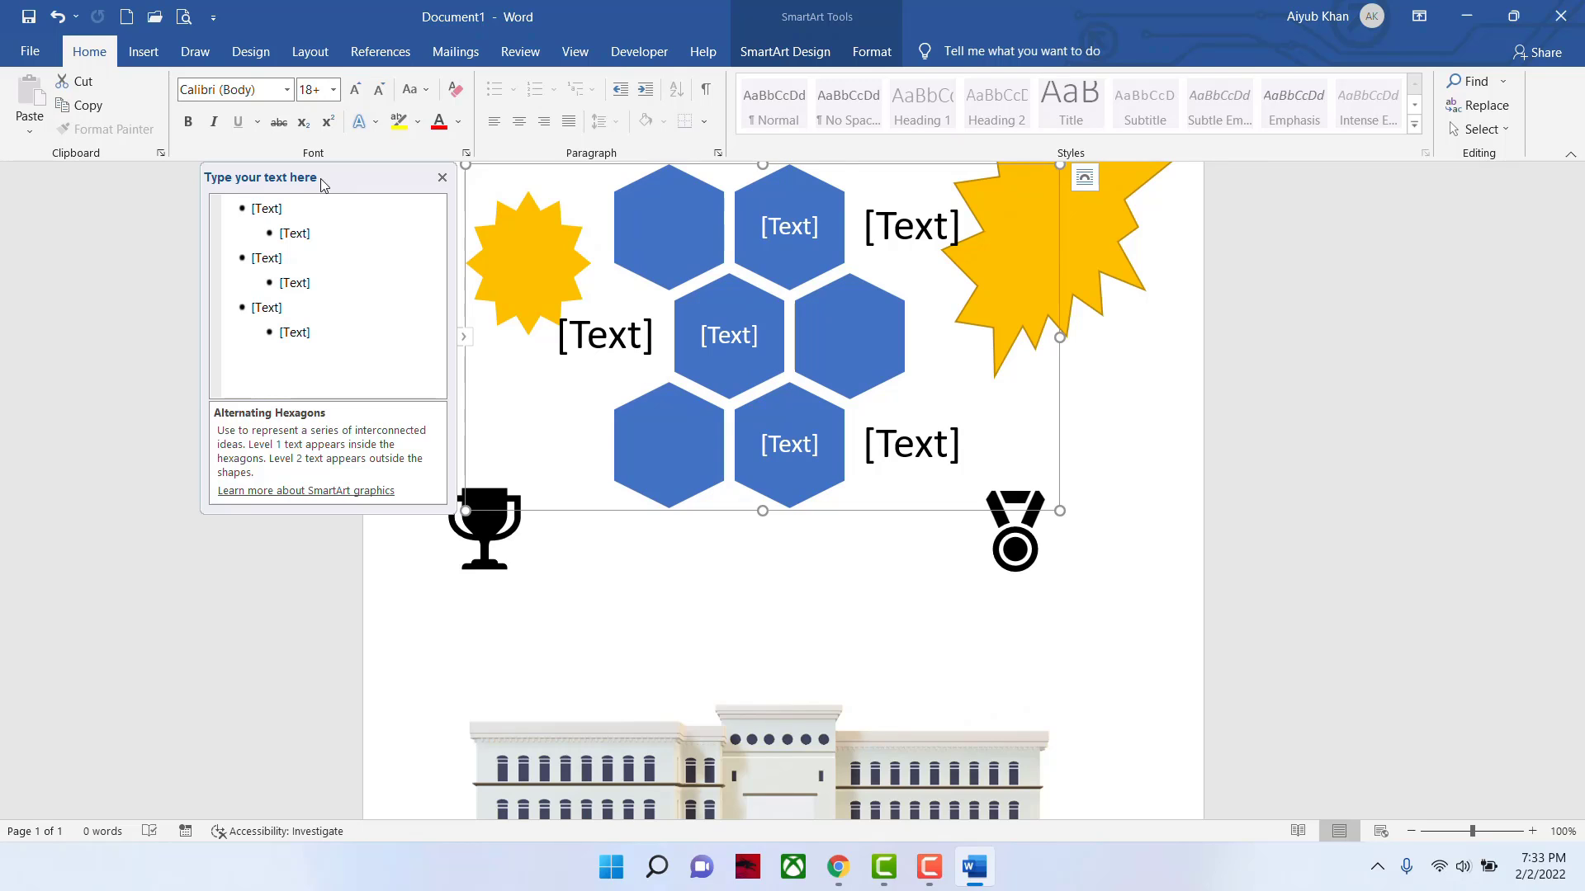
- Fill the hexagon SmartArt's first four text entries with Bangladesh, India, Nepal and Bhutan
left_click(257, 208)
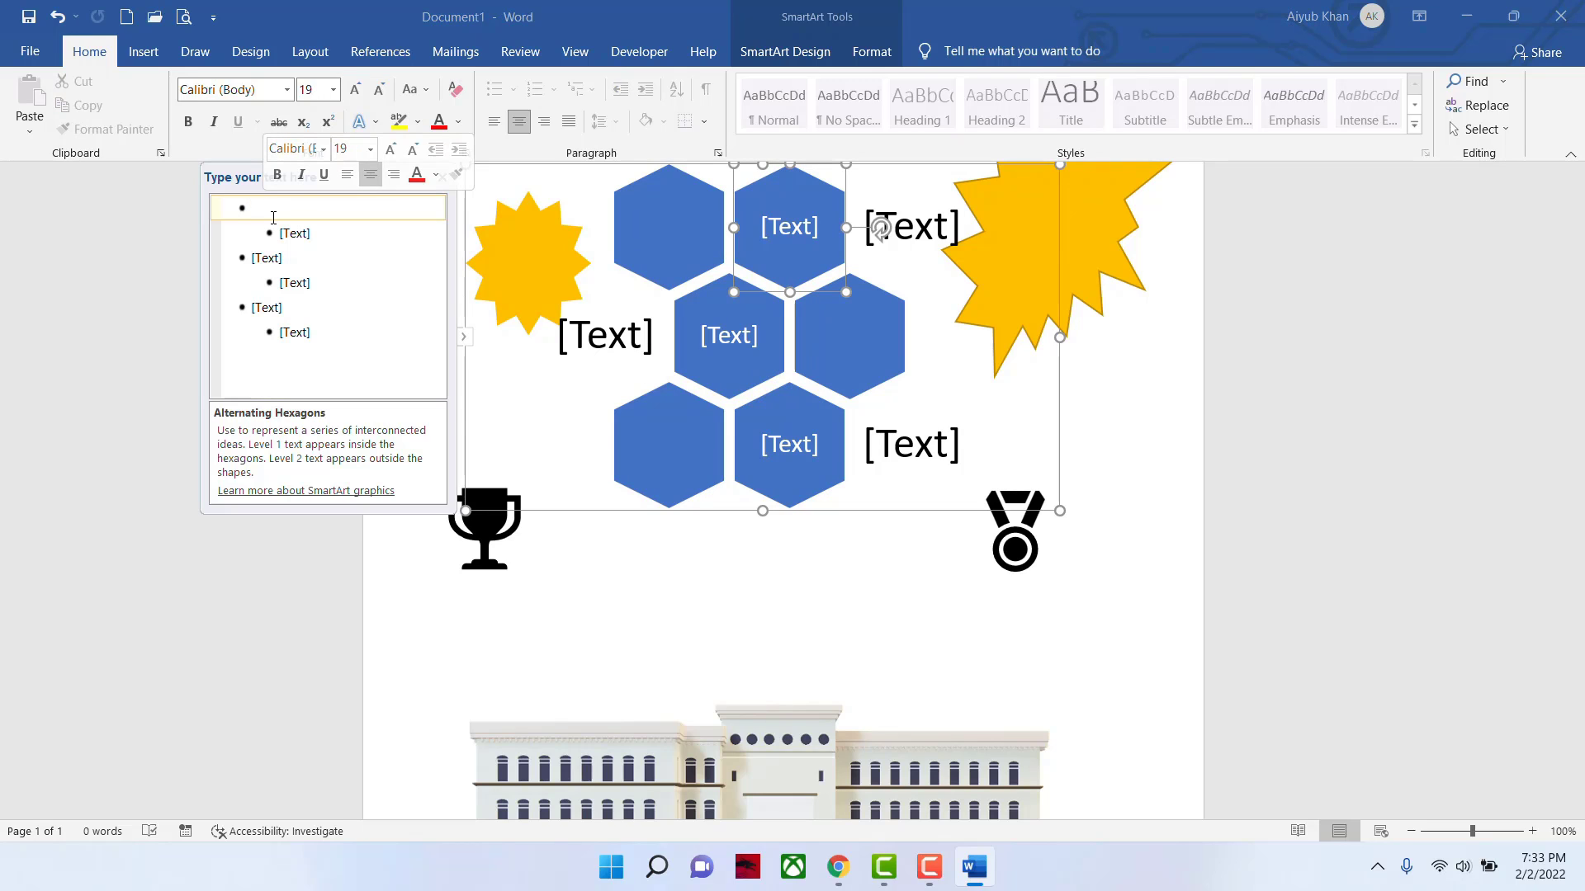
type("Bangladesh")
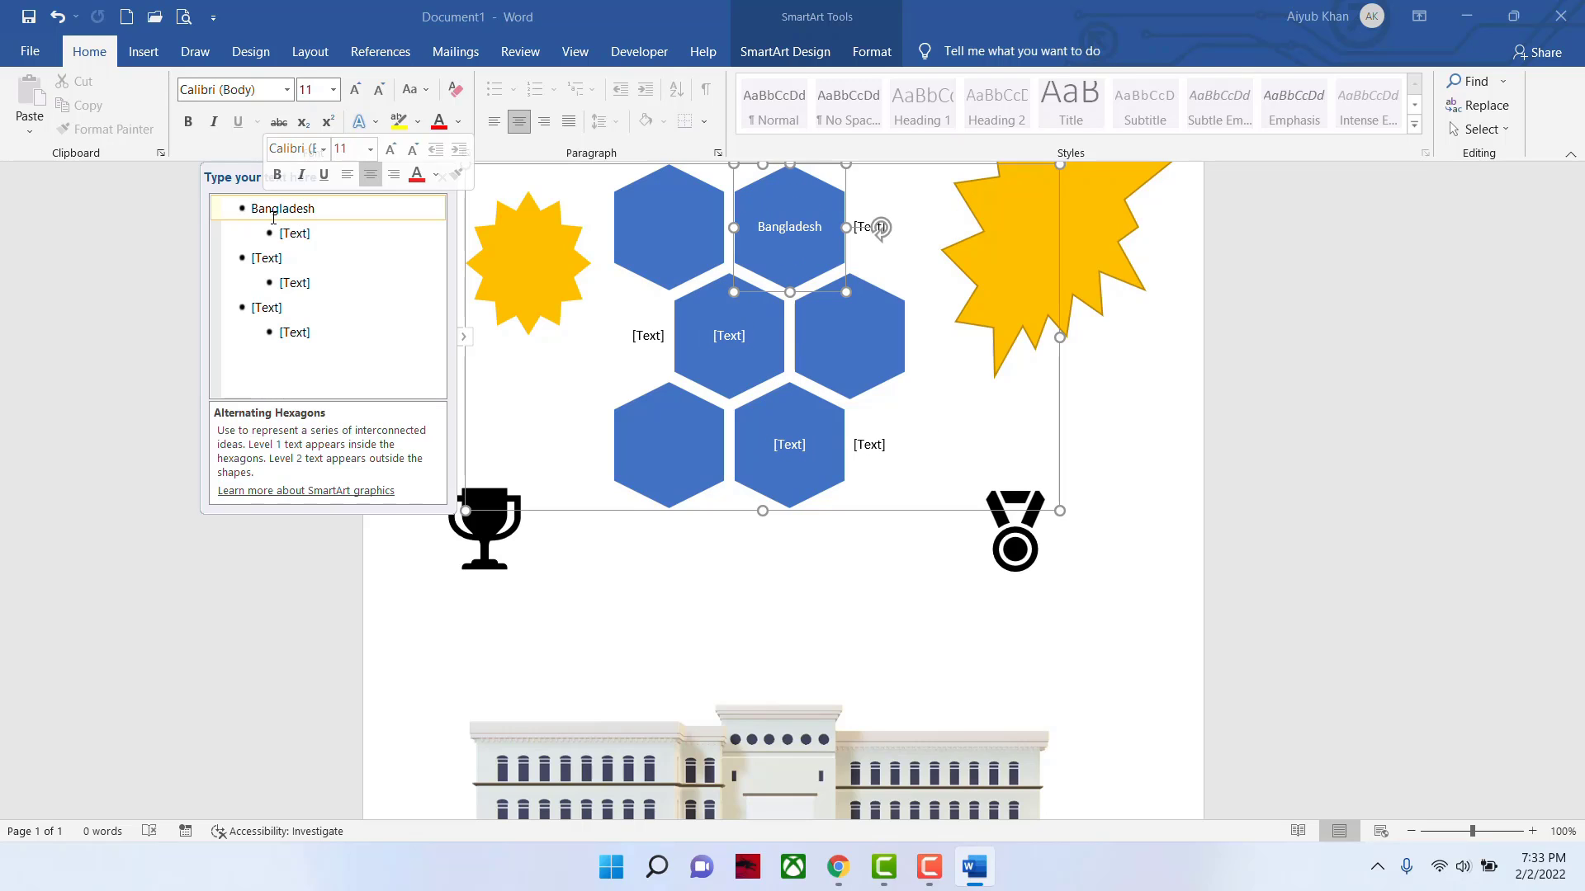
left_click(298, 227)
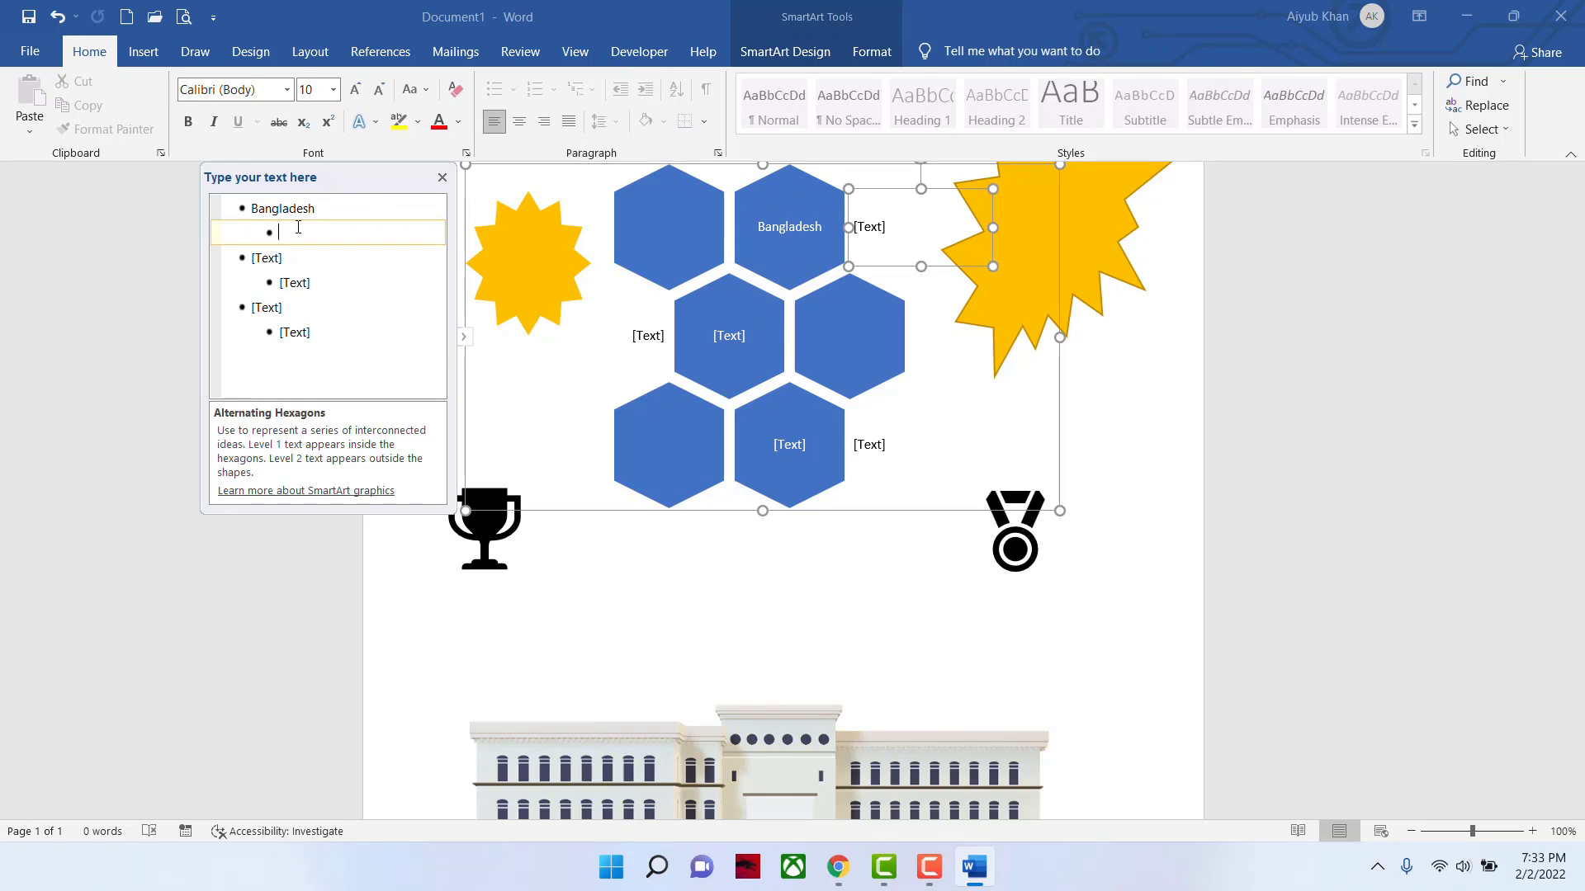
type("India")
left_click(272, 258)
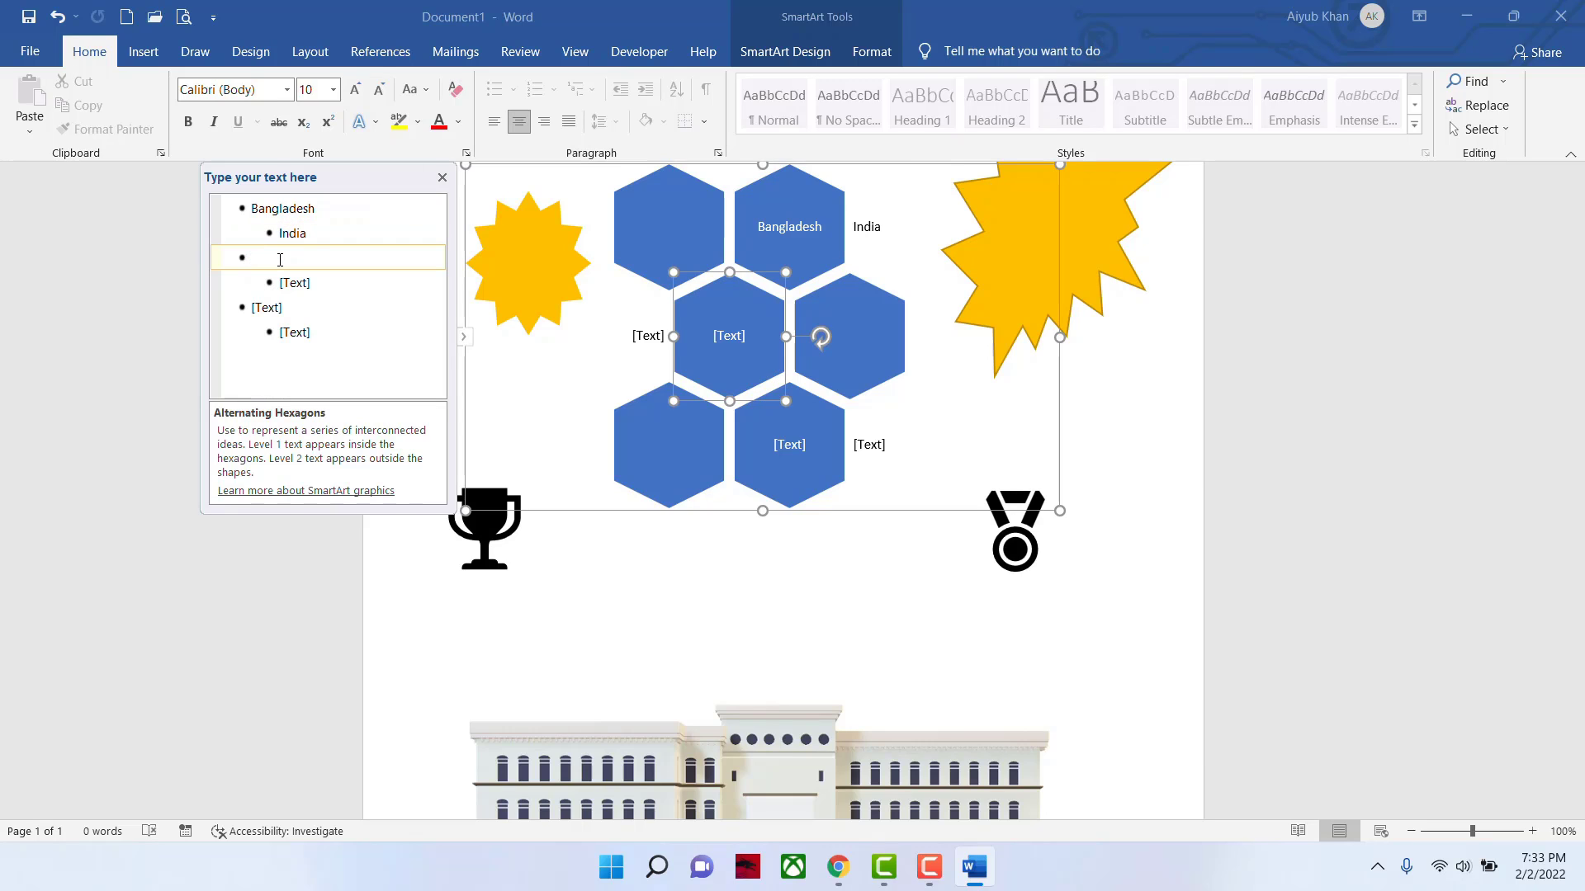
type("Nepal")
left_click(309, 290)
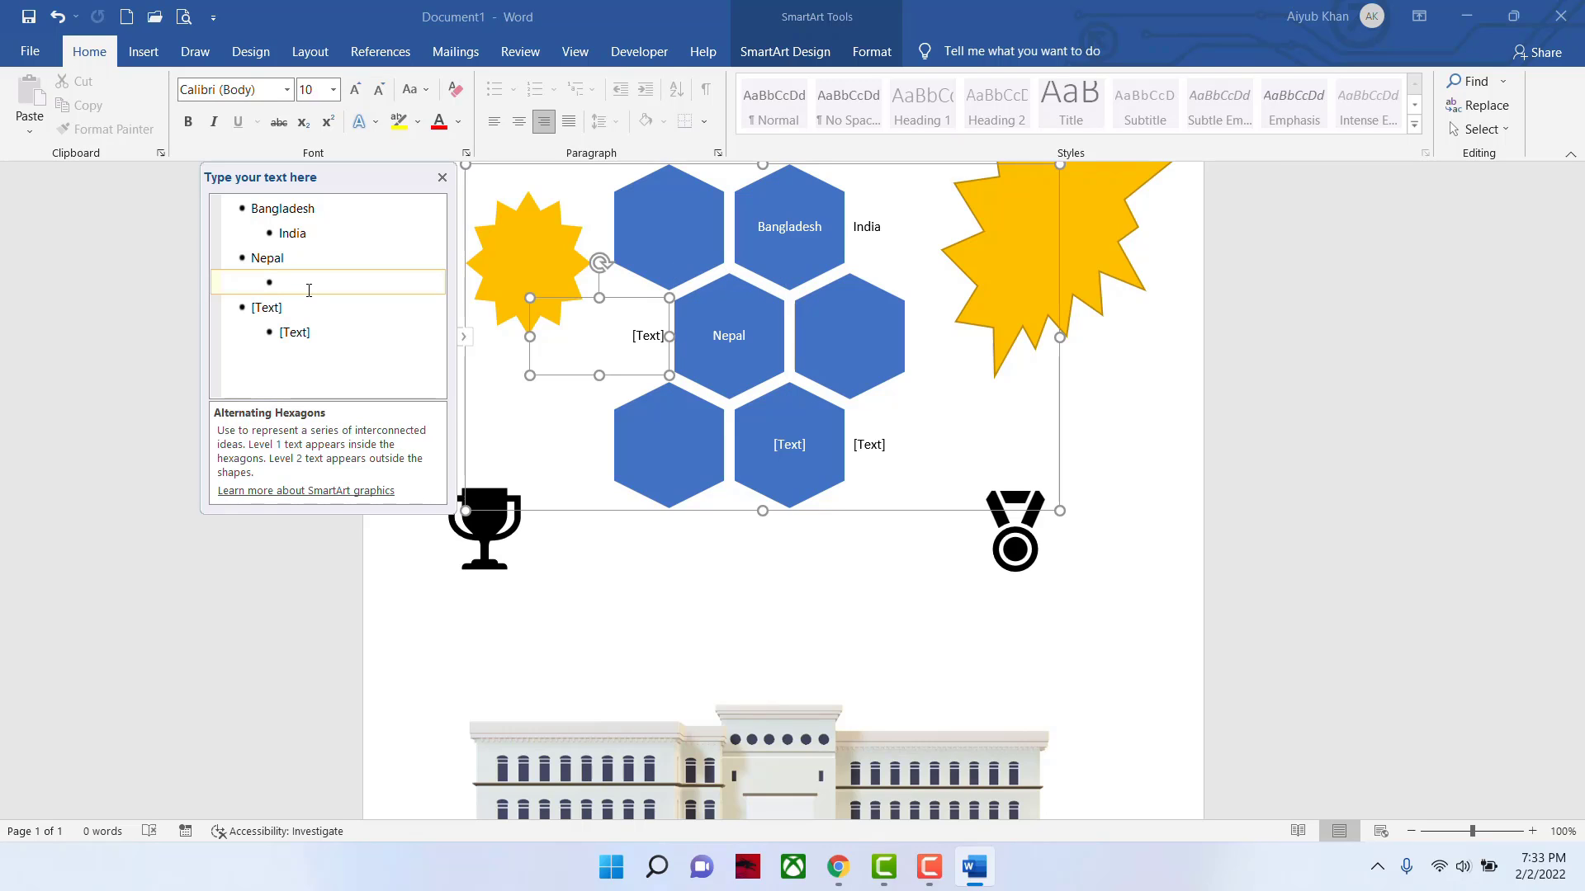
type("Bhutan")
- Enter Srilanka and Pakistan as the SmartArt's last two text entries, close its text pane and deselect the graphic
left_click(279, 304)
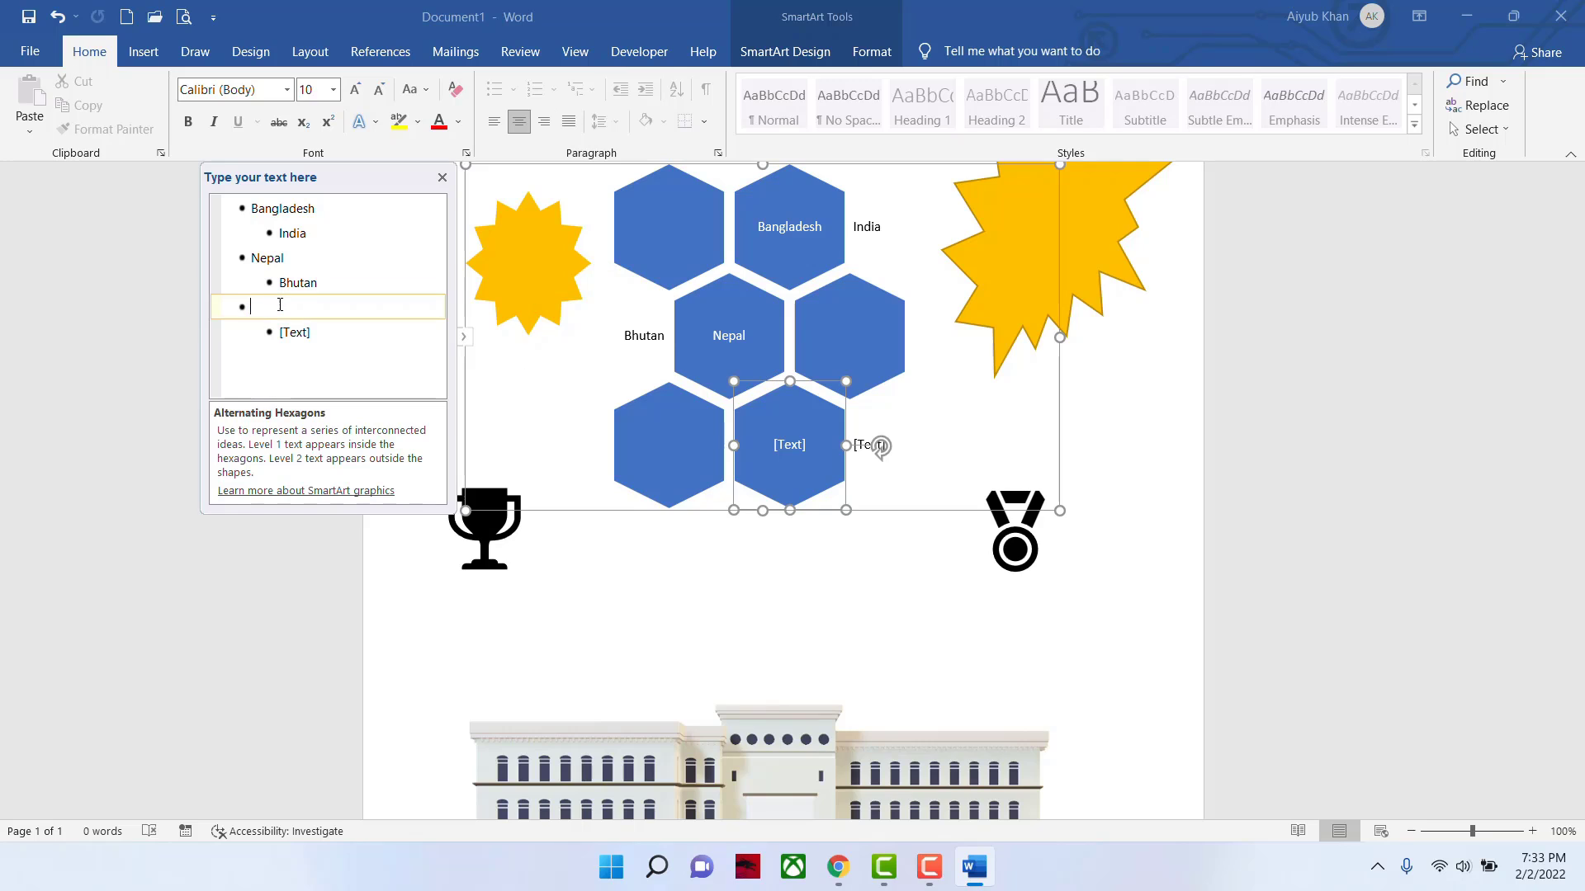
type("Srilanka")
left_click(331, 330)
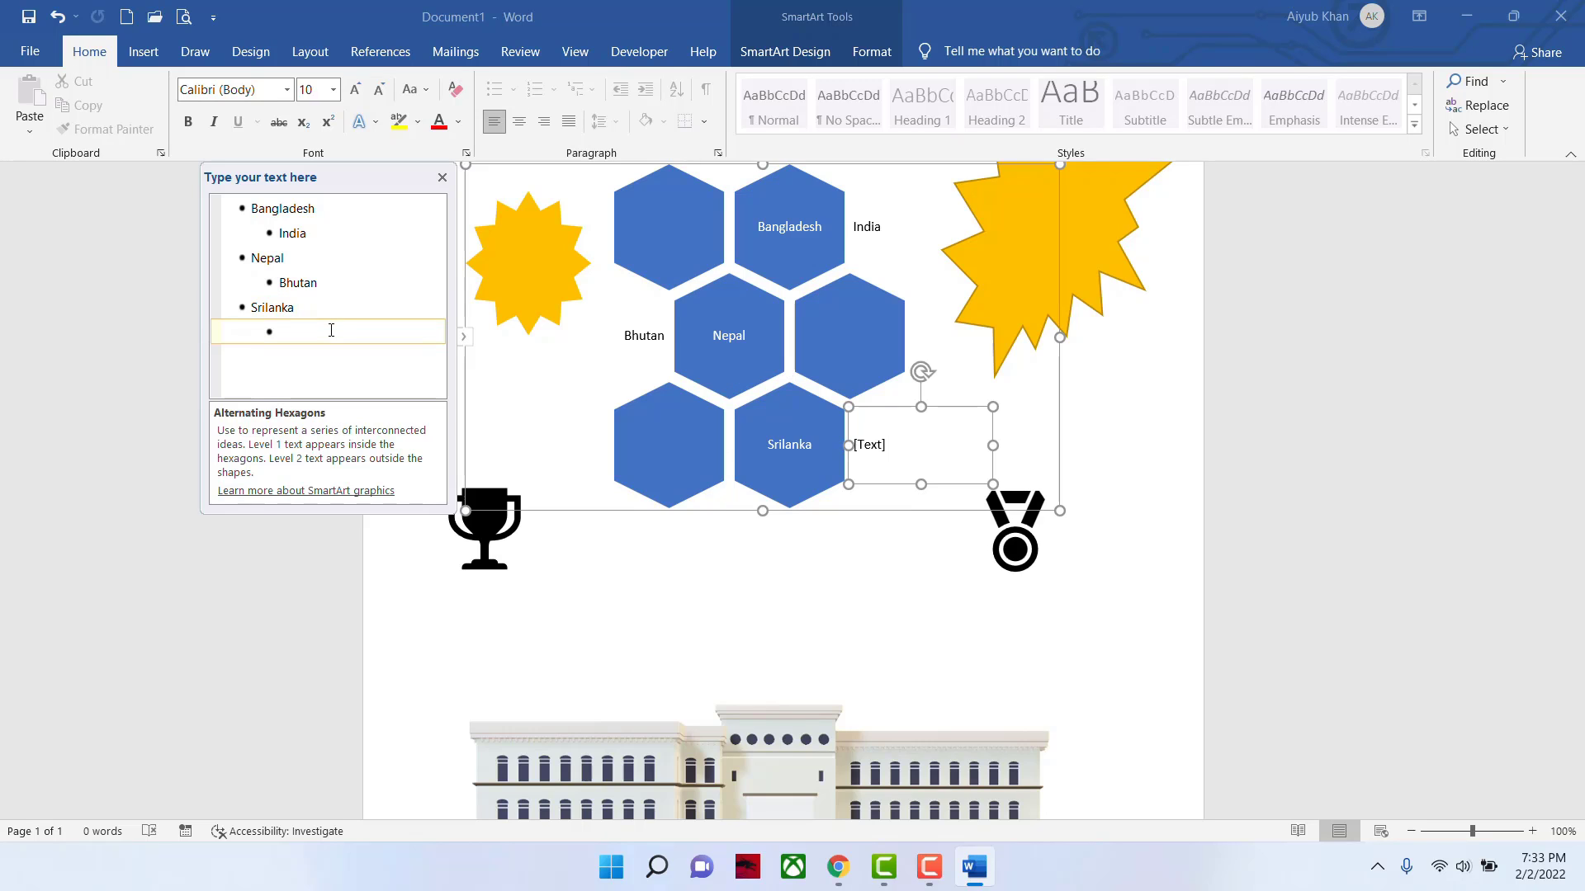
type("Pakistan")
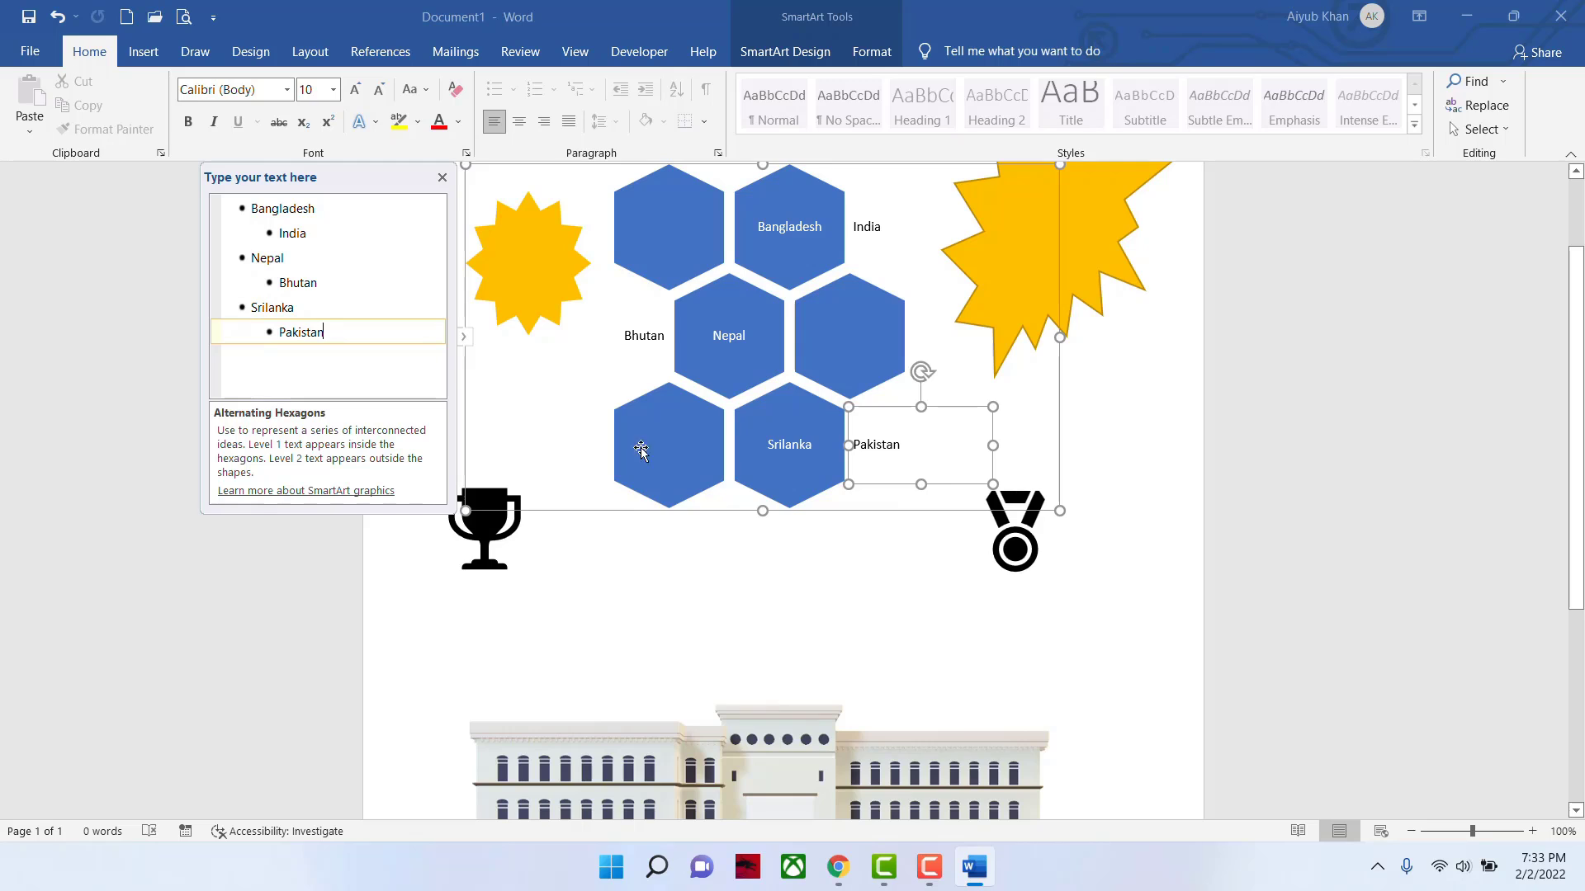
left_click(443, 176)
left_click(775, 594)
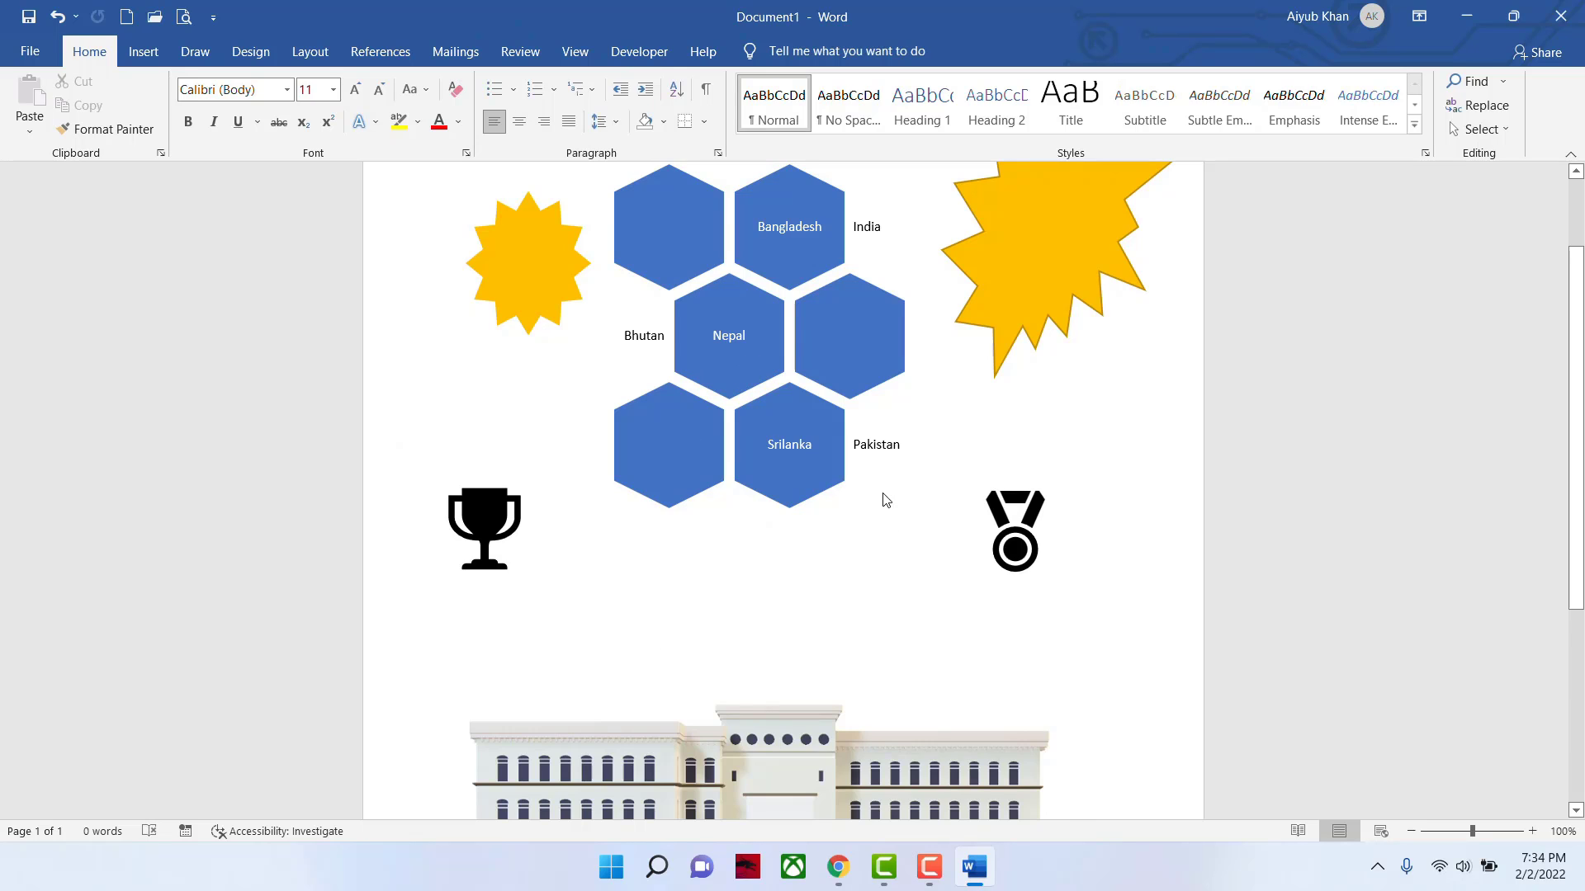
- Insert a Waterfall chart into the document
scroll(885, 502, "up", 1)
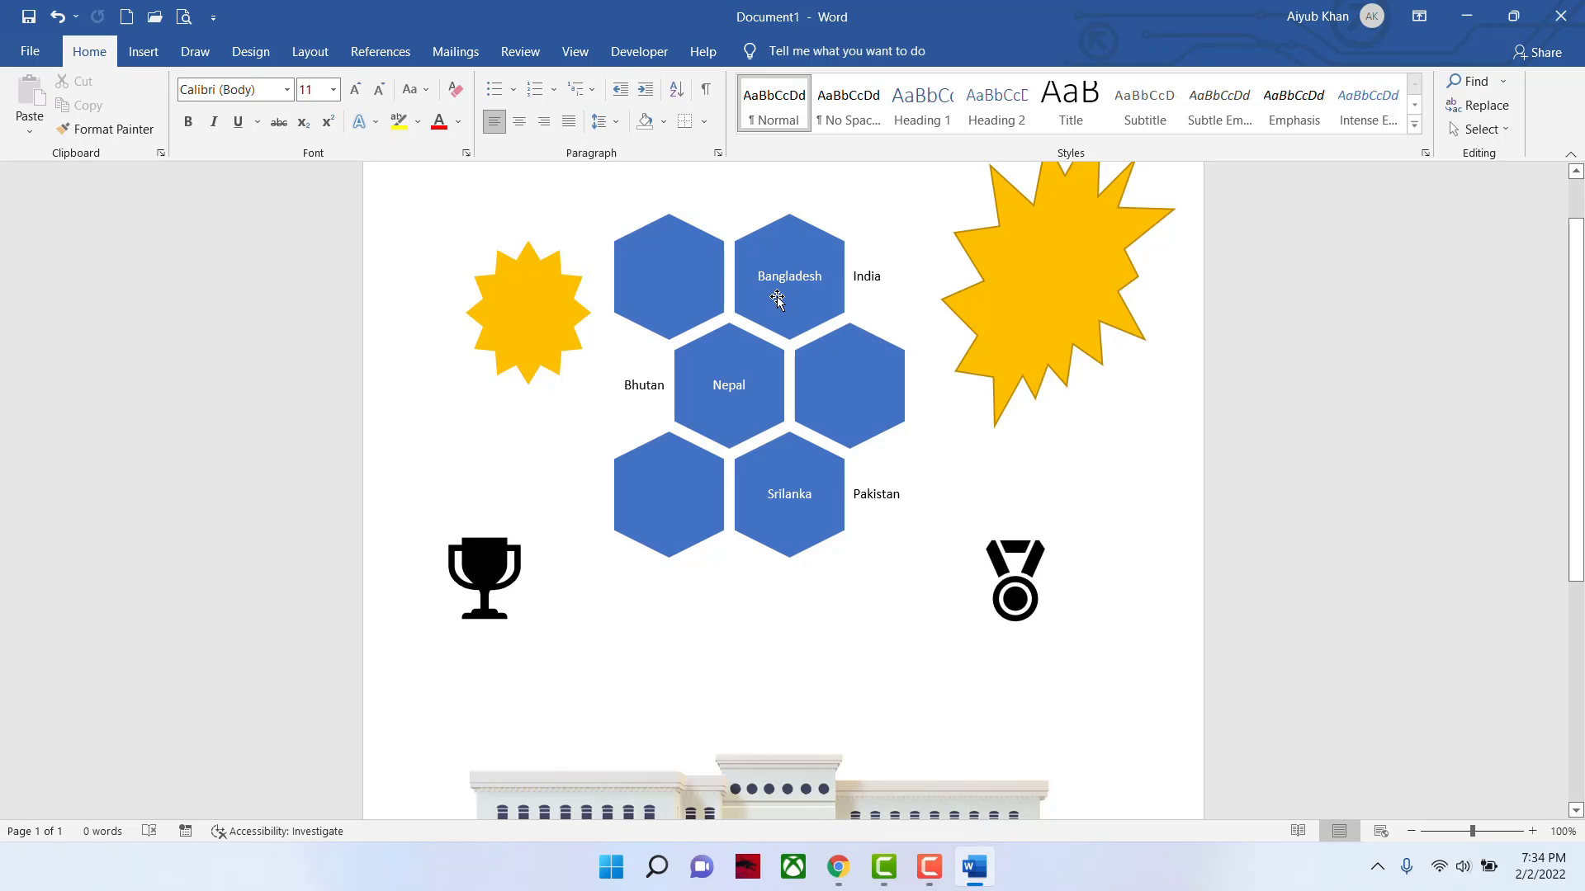
left_click(143, 54)
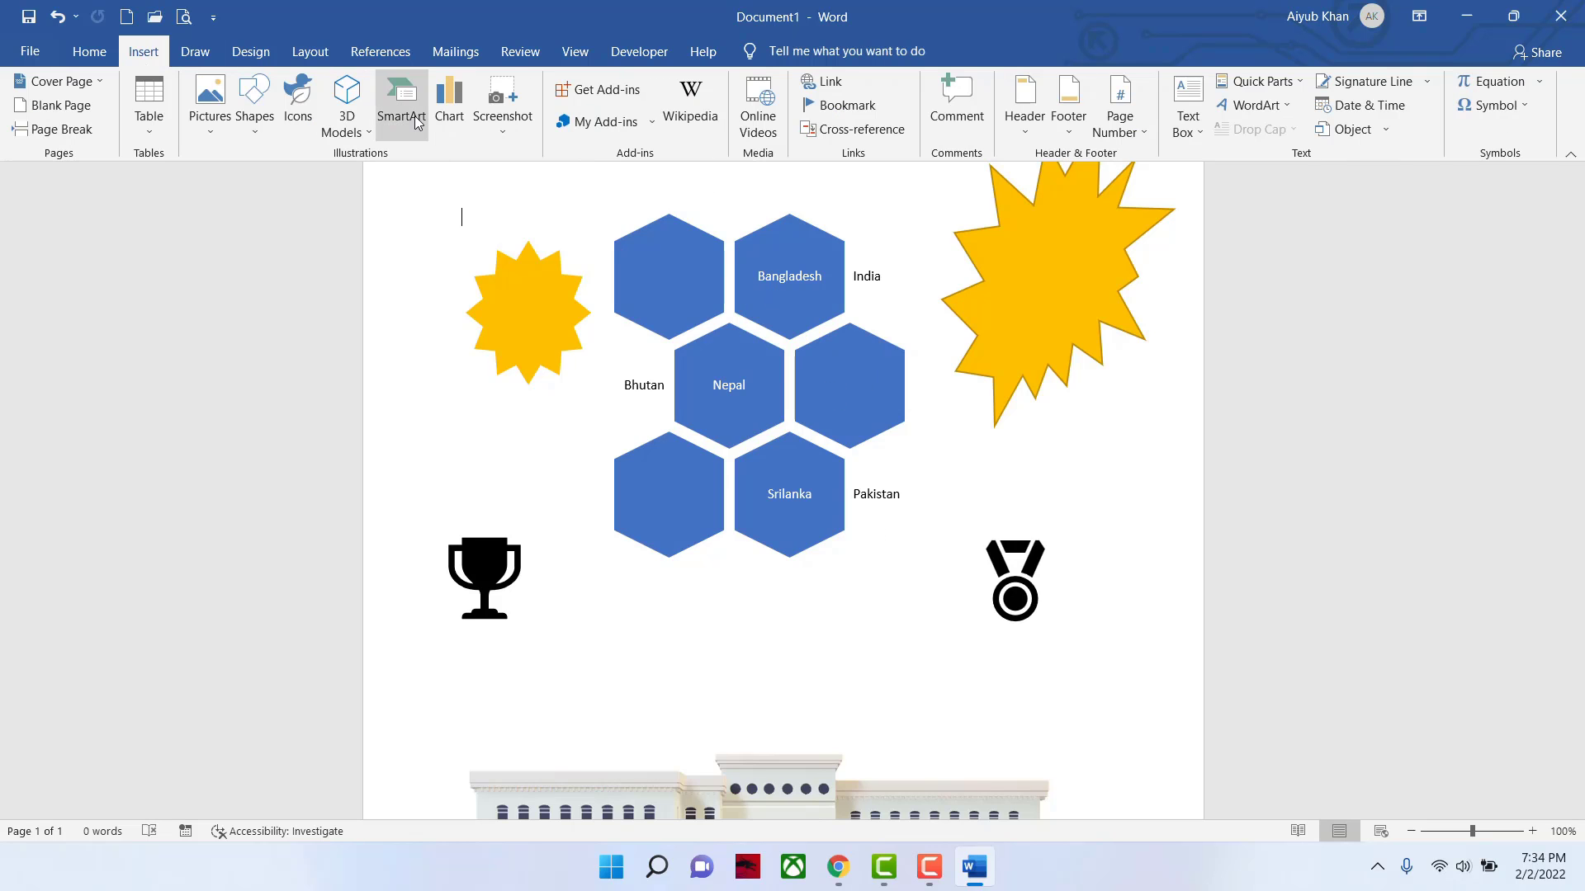
left_click(444, 124)
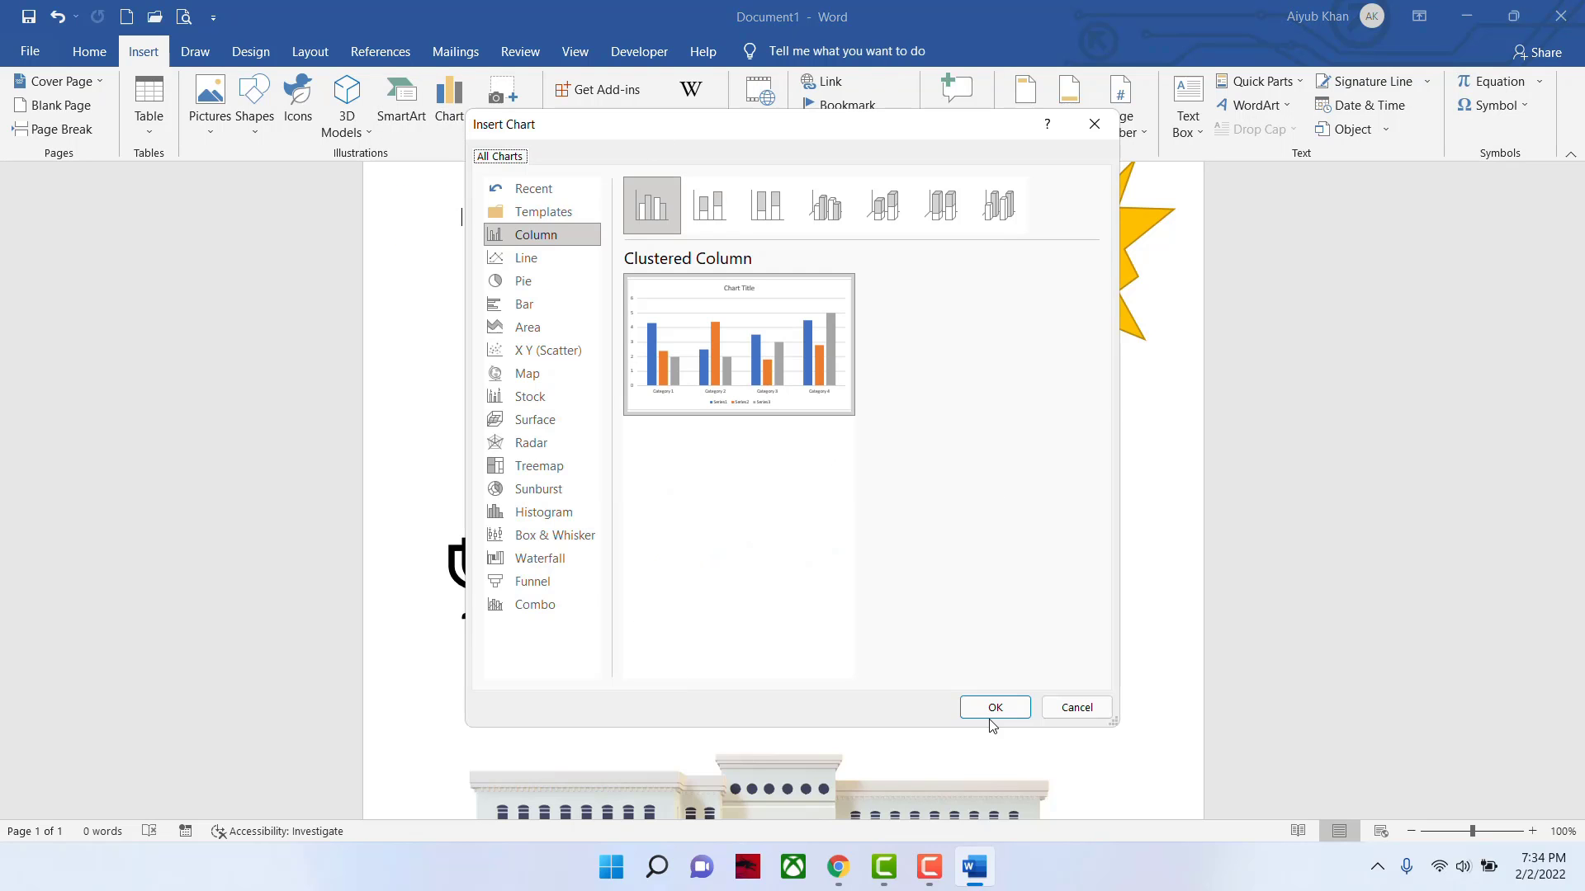
left_click(543, 566)
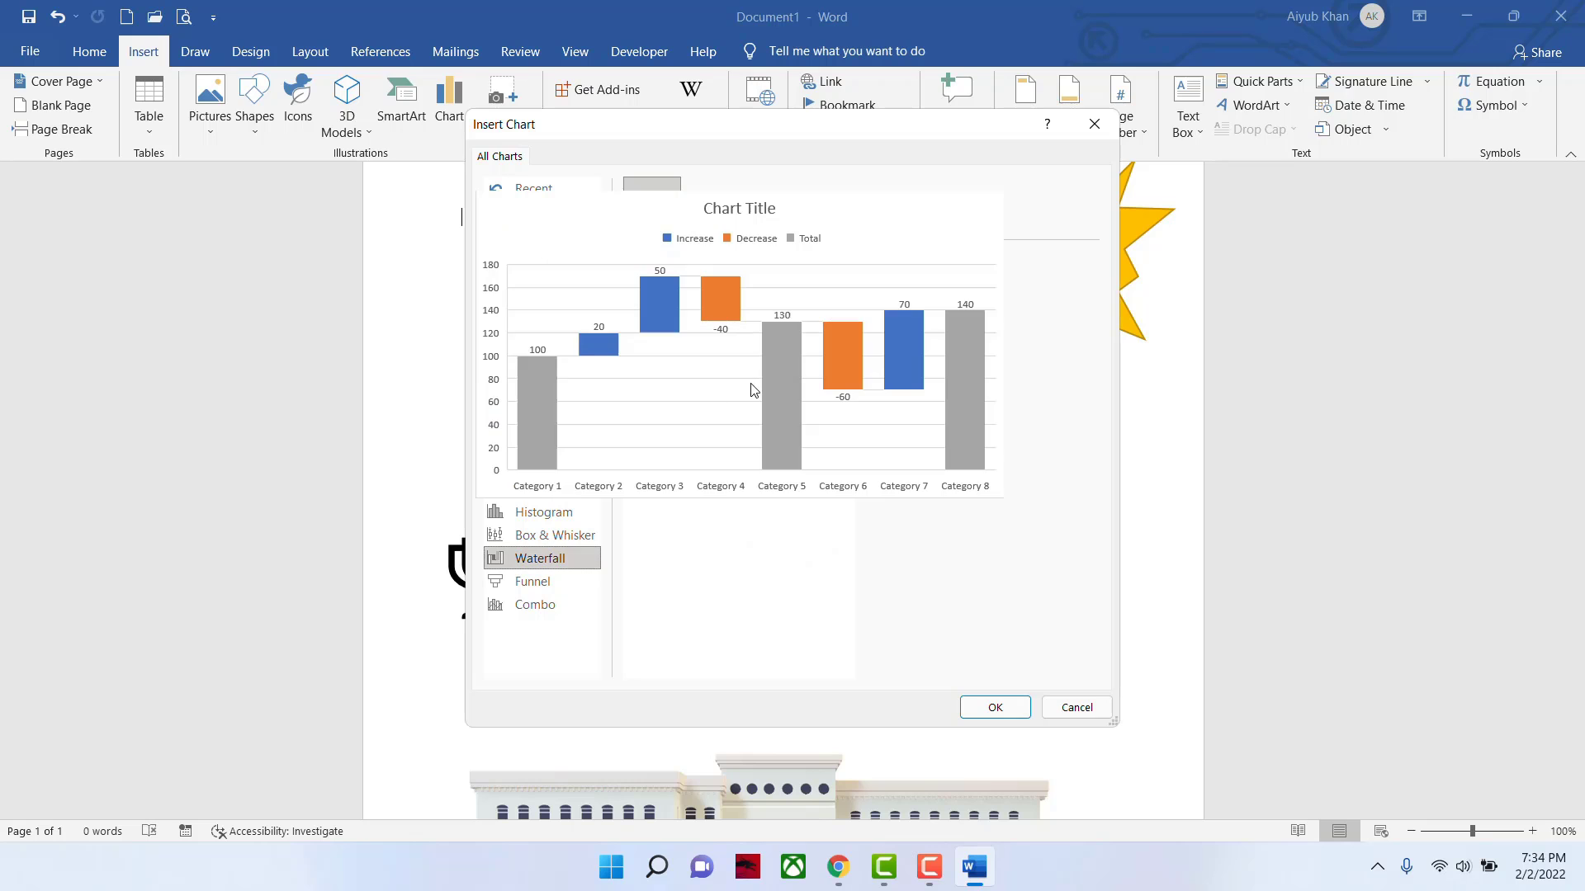
left_click(995, 707)
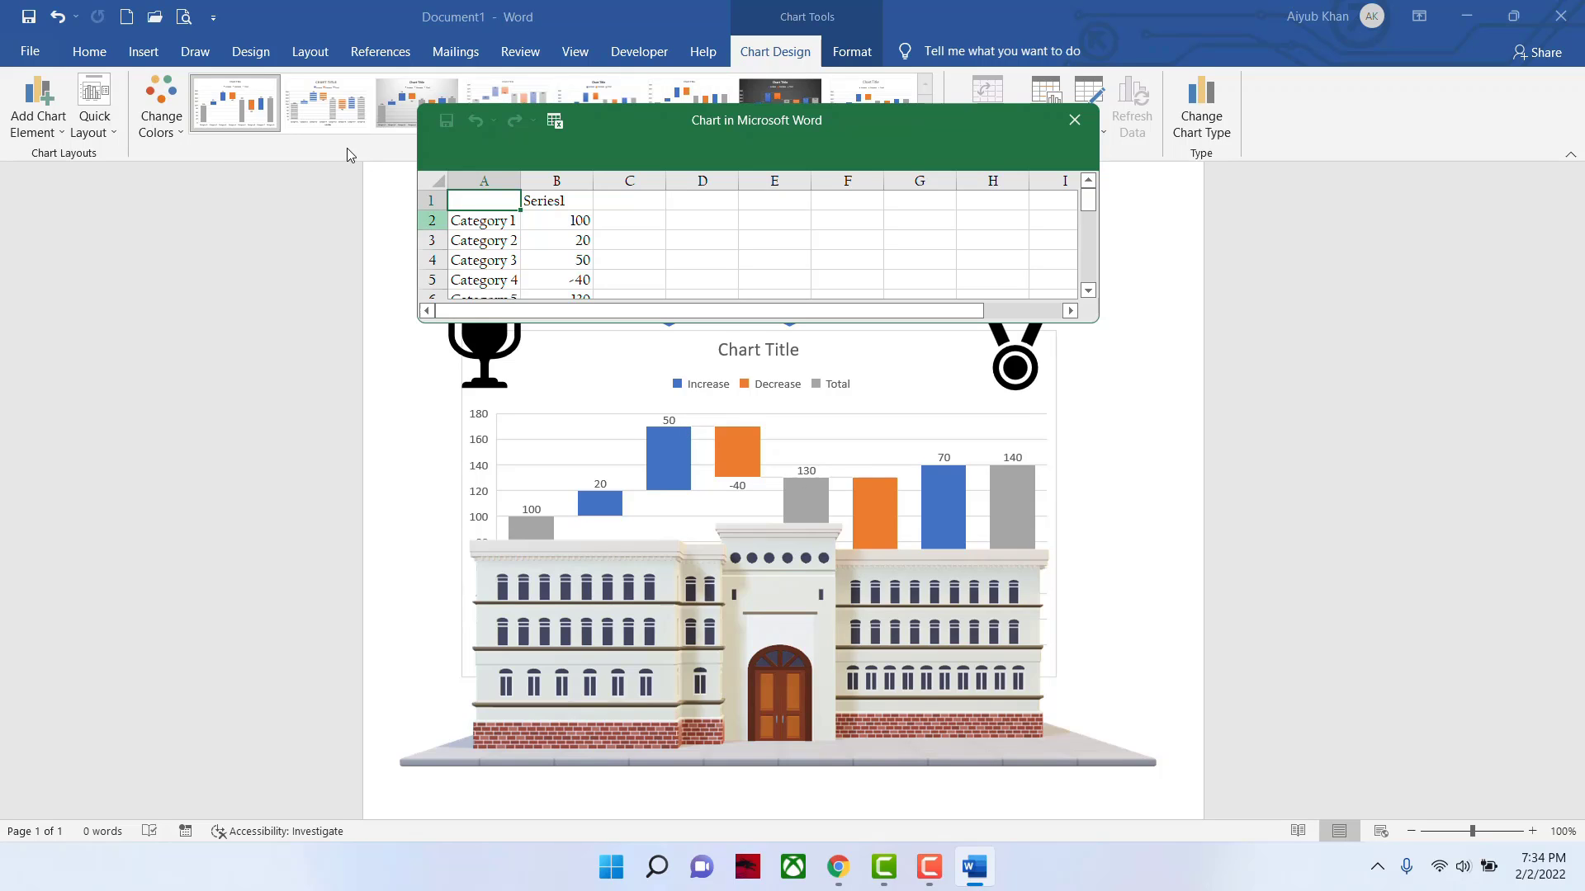
- Rename Category 1 and Category 2 in the chart's data sheet as Bangladesh and India
left_click(492, 222)
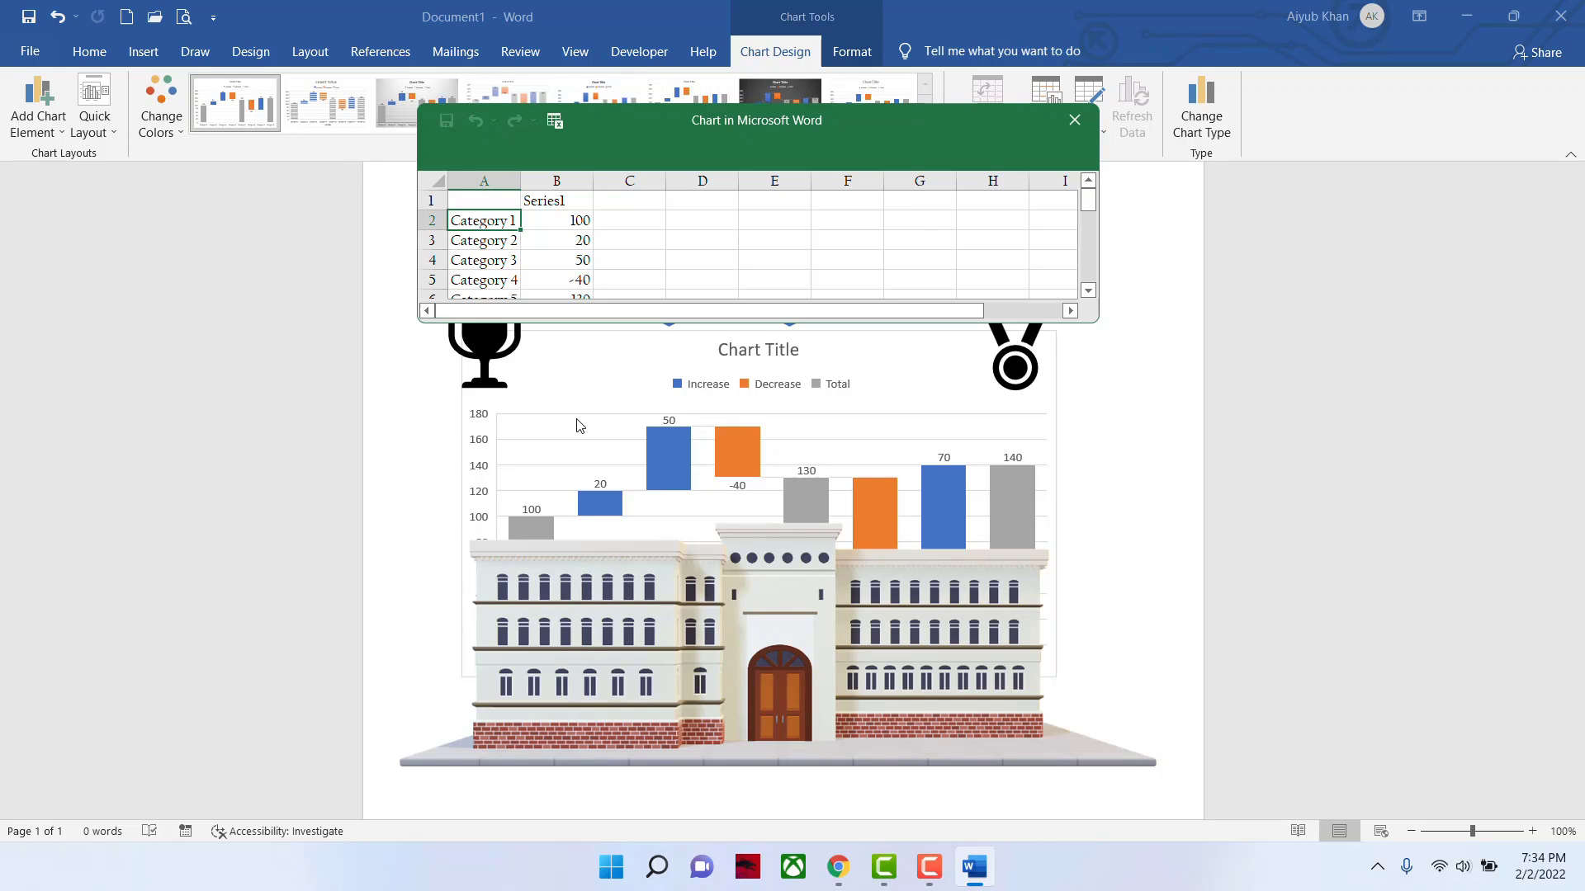
type("ban")
key("BackSpace")
key("BackSpace")
type("Bangladesh")
key("Return")
type("India")
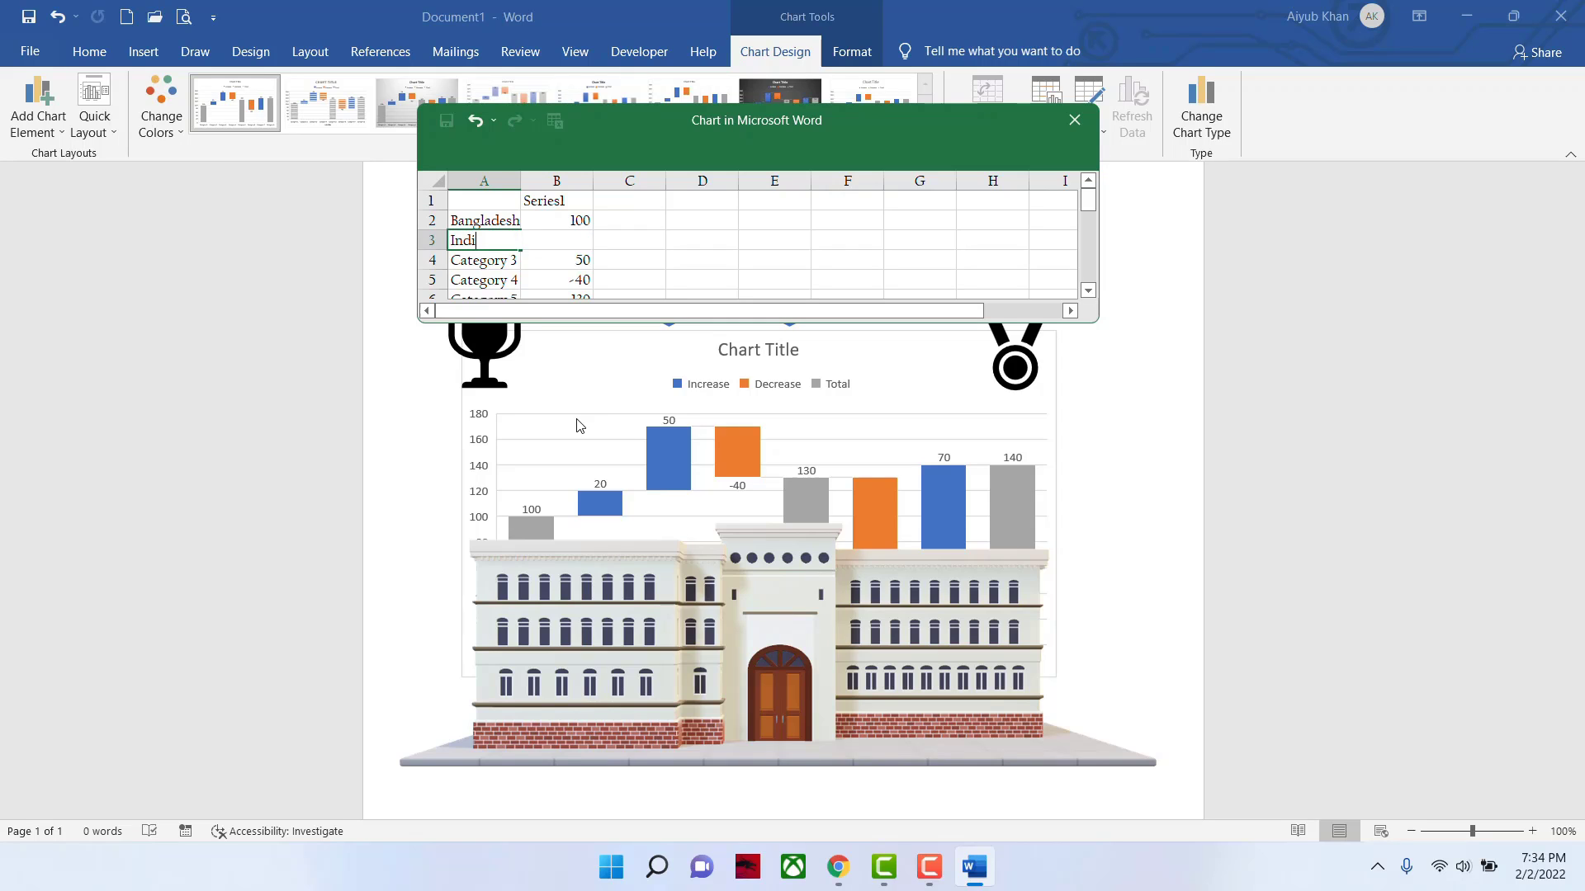
key("Return")
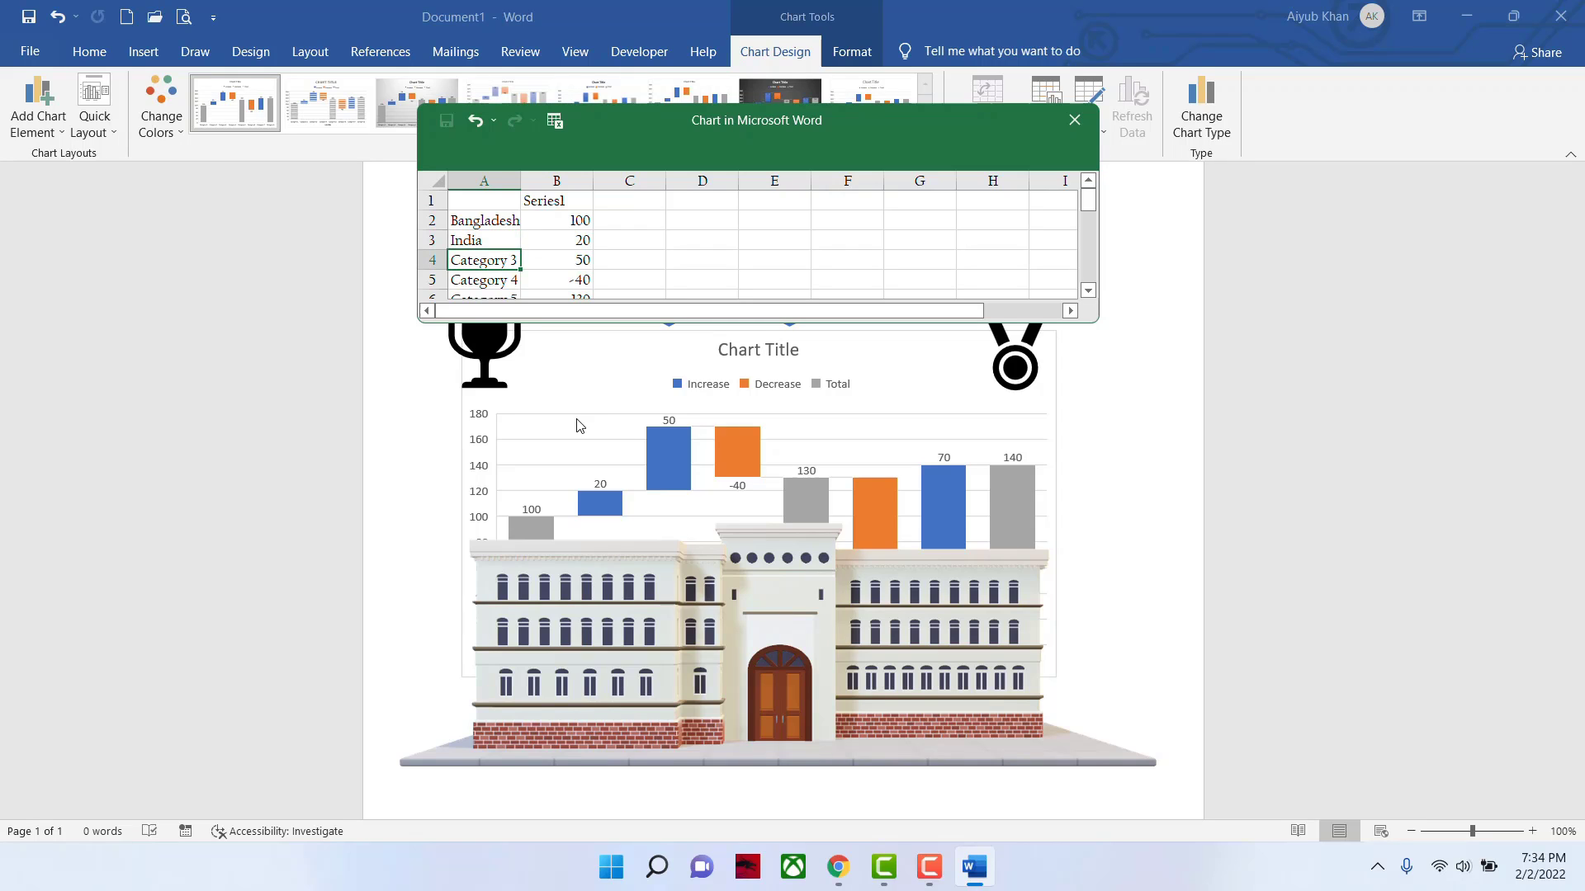
- Rename Categories 3 to 5 in the chart data as Nepal, Bhutan and Srilanka
type("Pa")
type("Nepal")
key("Return")
type("S")
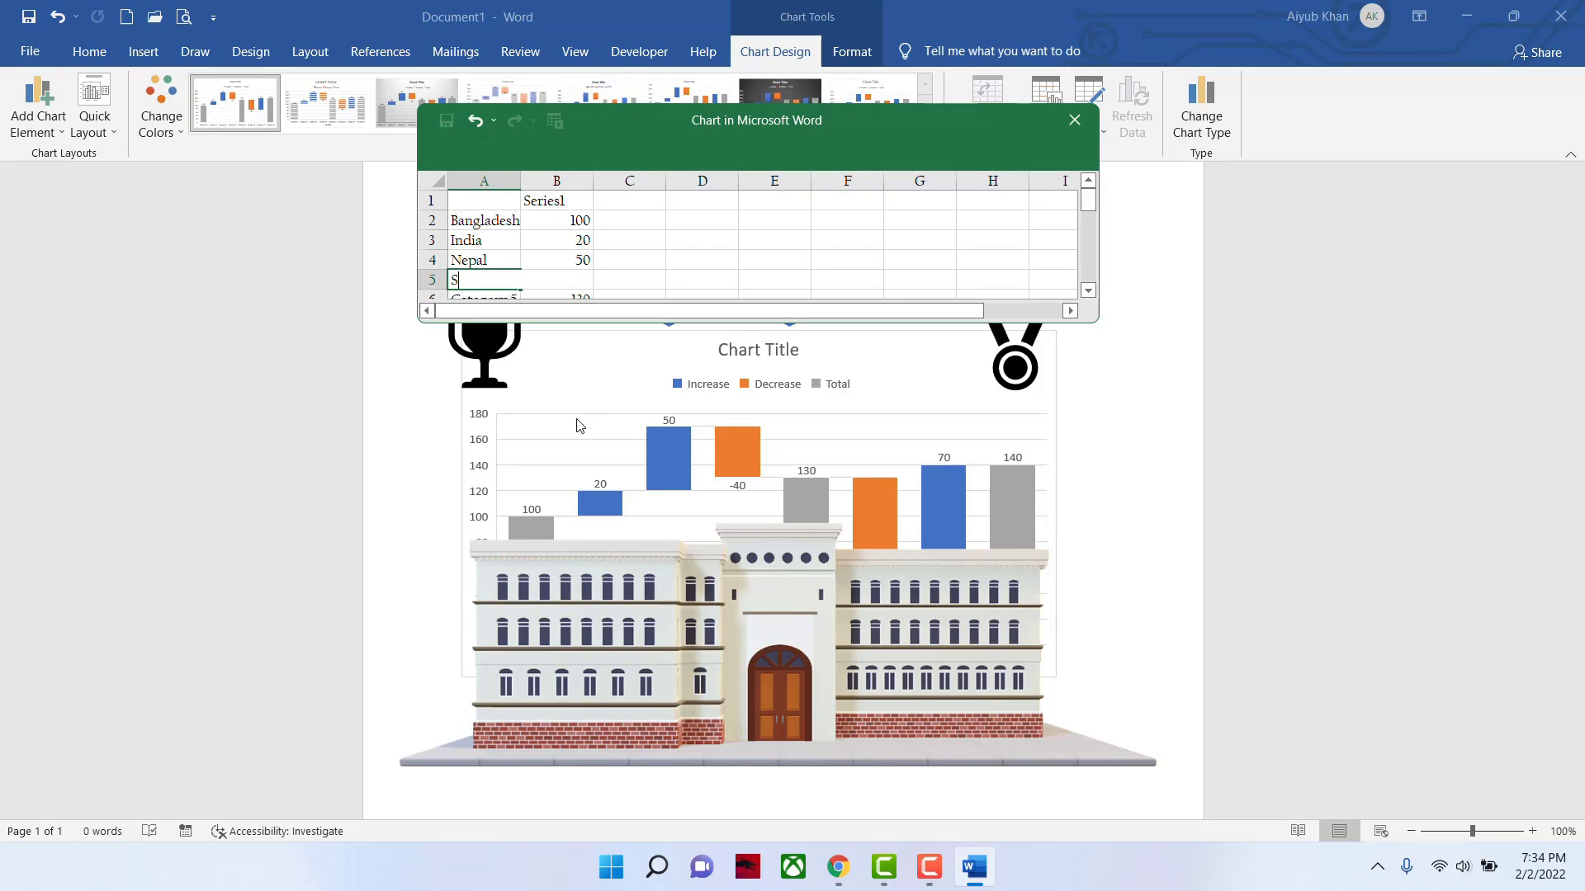
type("Bhutan")
key("Return")
type("S")
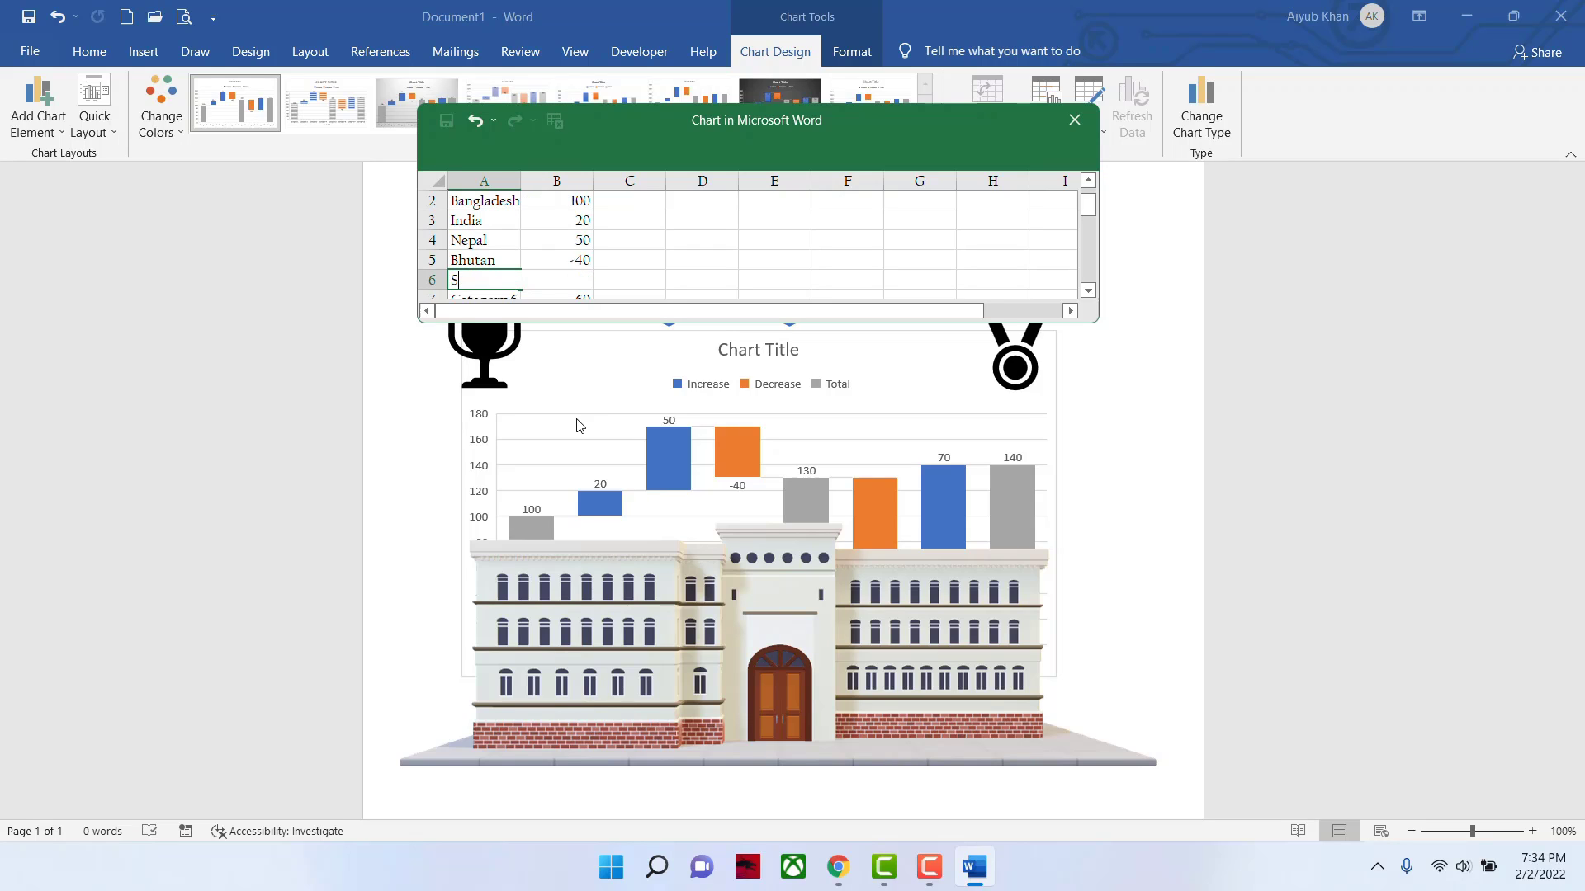
type("rilanka")
key("Return")
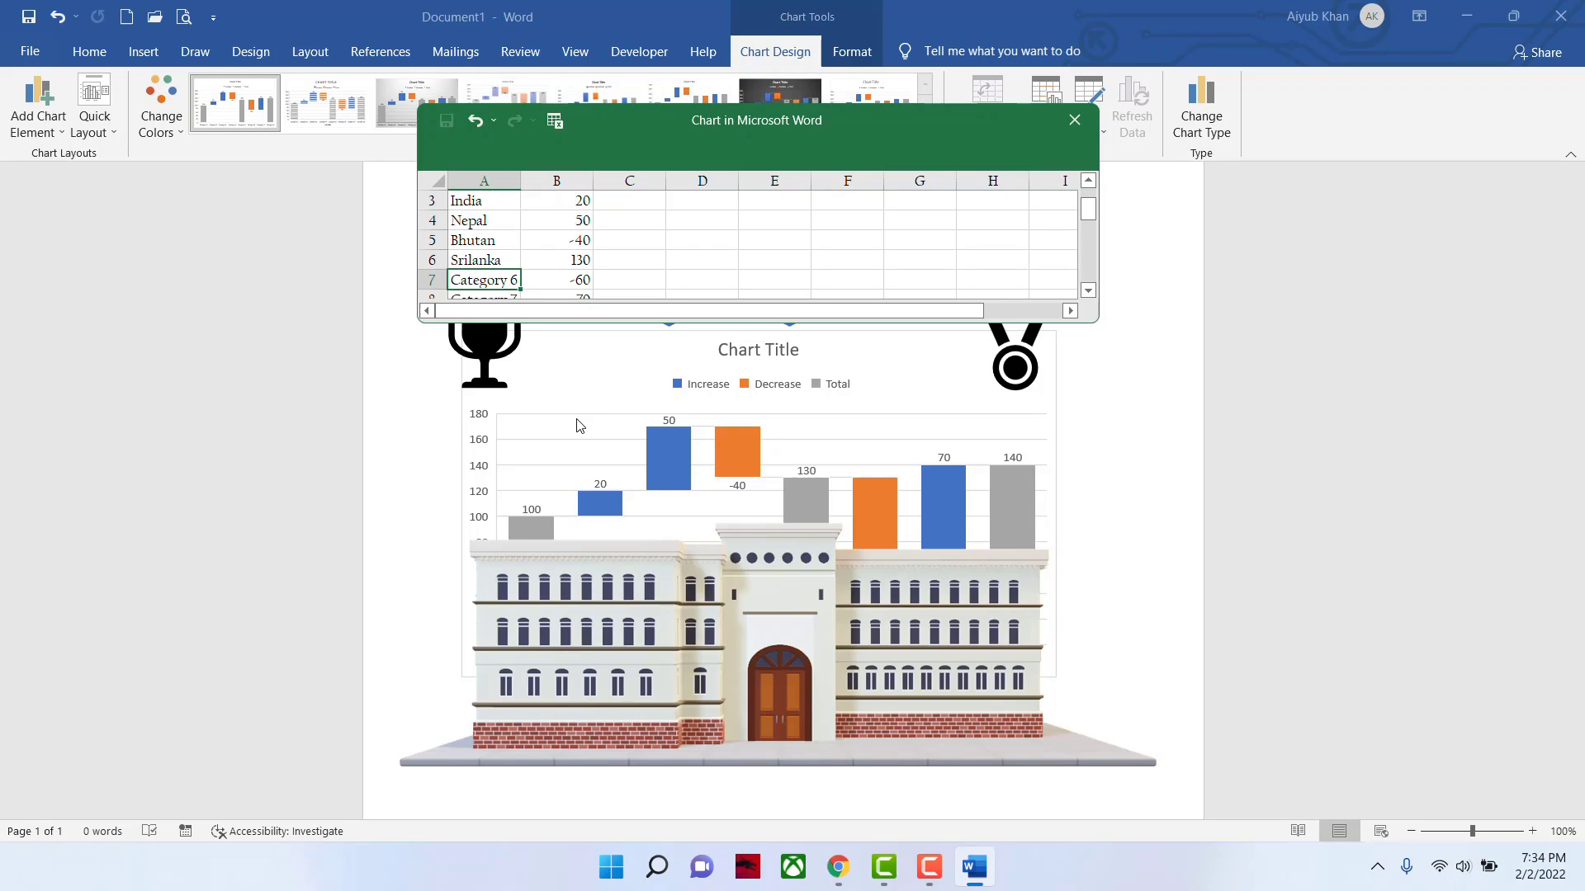
- Rename Category 6 as Pakistan and Category 7 as Afganistan in the chart data
type("Pakistan")
key("Return")
type("A")
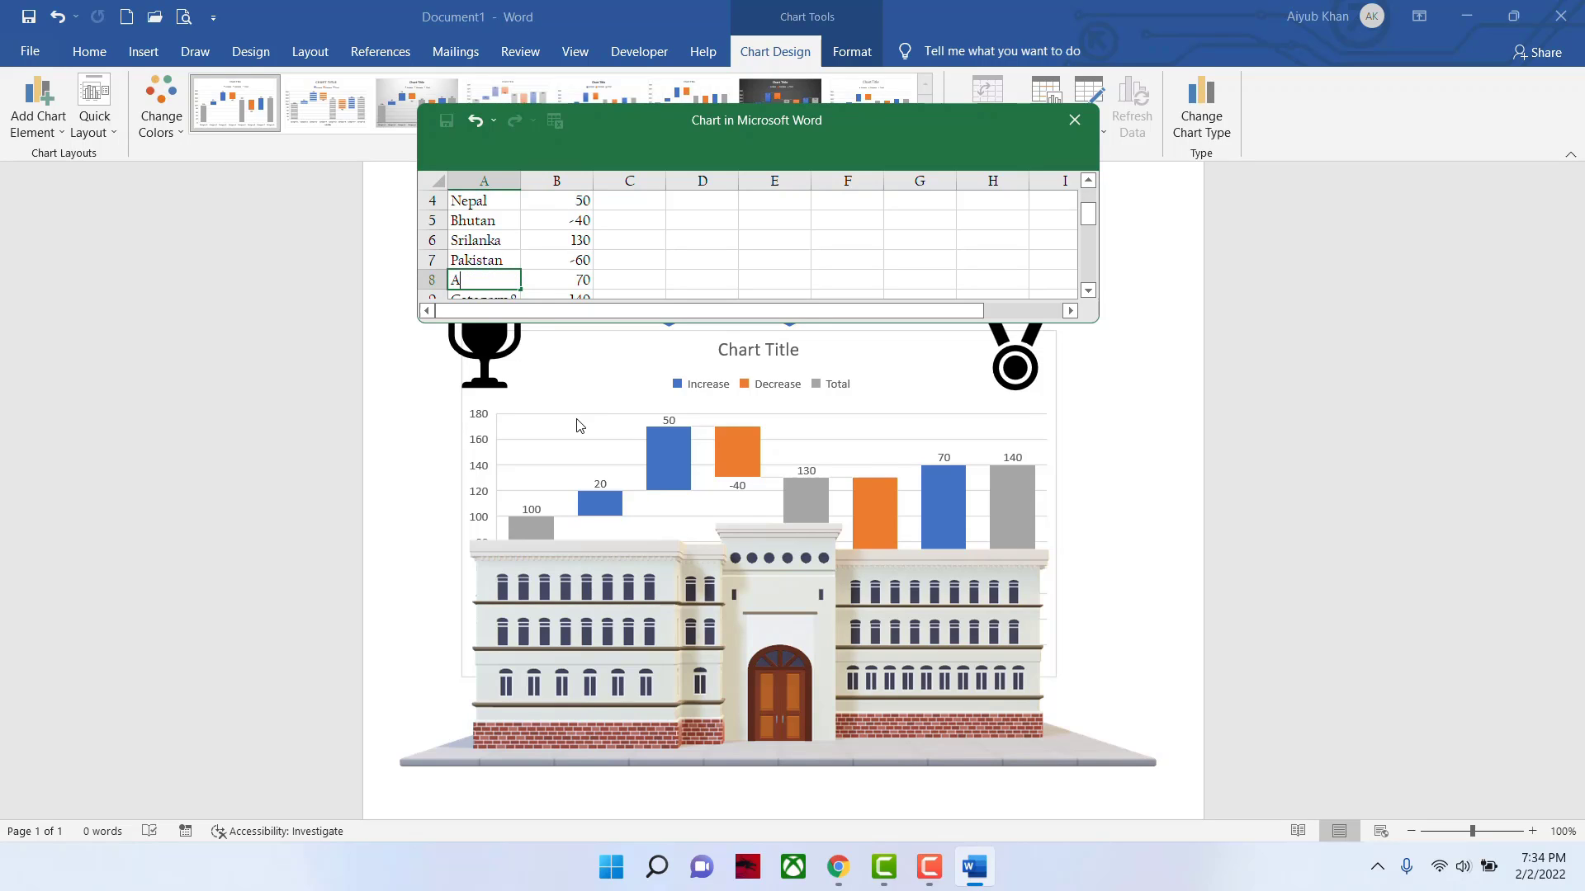
key("BackSpace")
key("BackSpace")
type("fganistan")
key("Return")
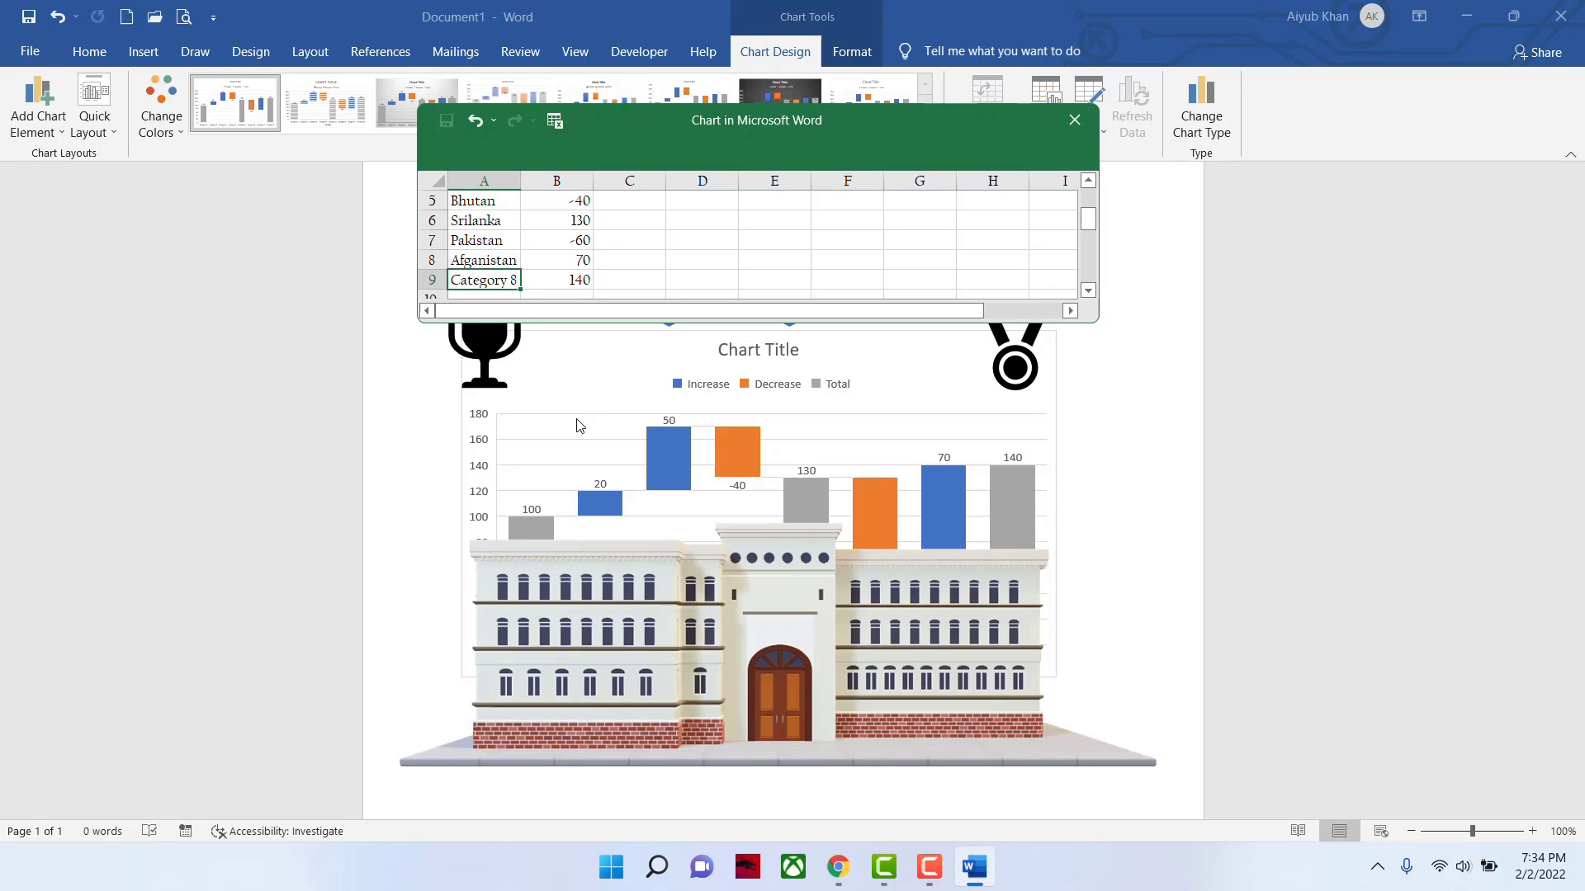
- Rename Category 8 in the chart data as Thailand and close the data sheet
type("Thailand")
key("BackSpace")
key("BackSpace")
key("BackSpace")
key("BackSpace")
key("BackSpace")
key("BackSpace")
type("ilan")
key("BackSpace")
key("BackSpace")
key("Return")
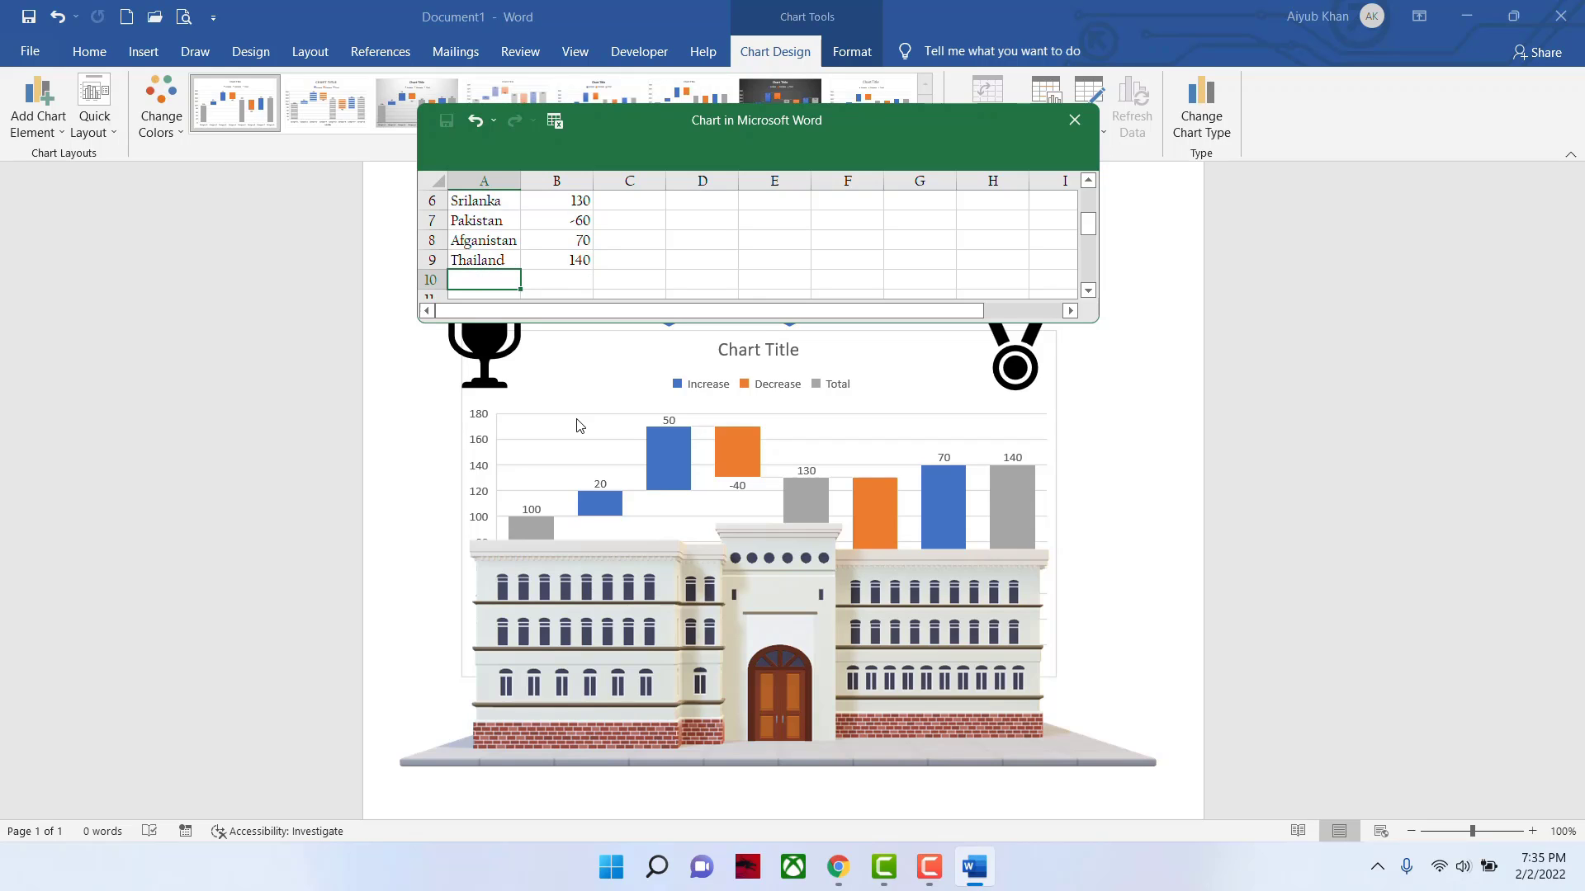
left_click(1073, 123)
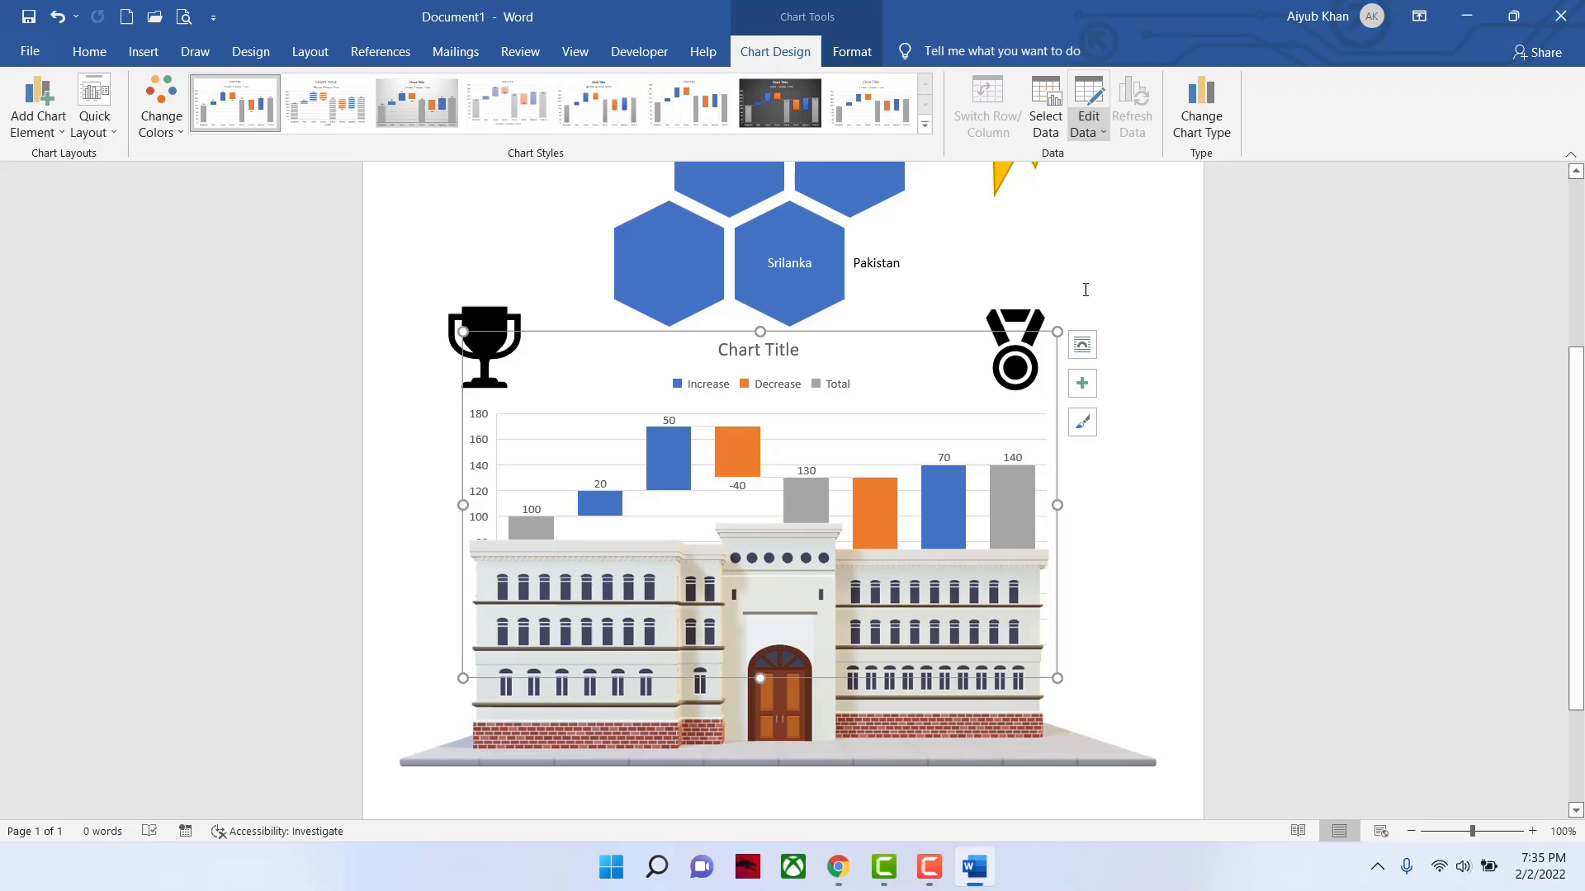
- Delete the 3D building covering the waterfall chart and try to move the chart lower on the page
left_click(855, 639)
key("Delete")
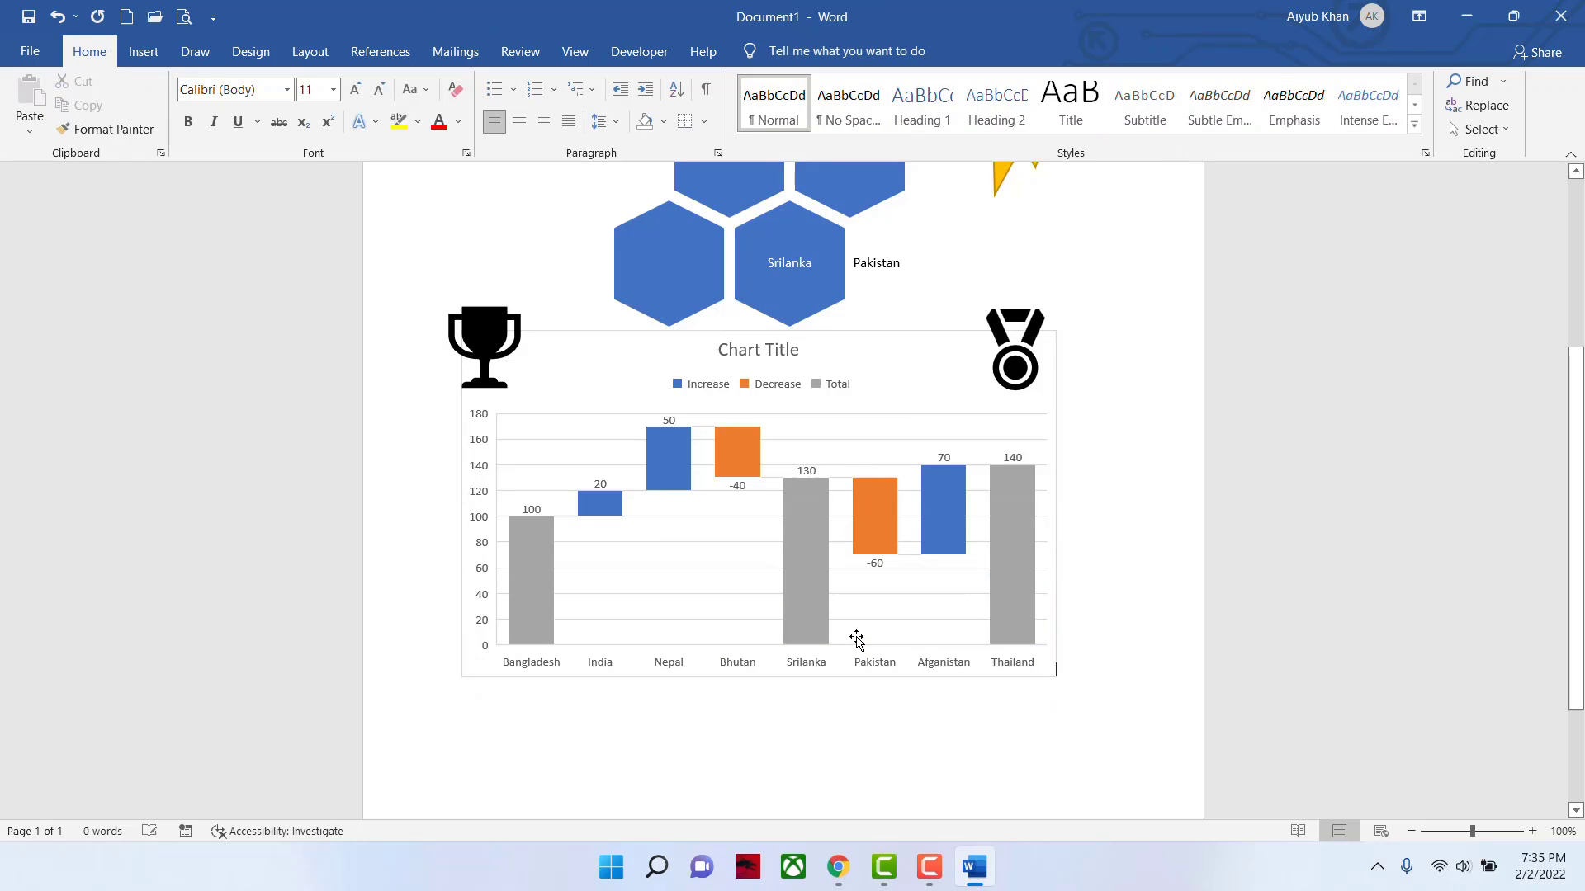
left_click(860, 334)
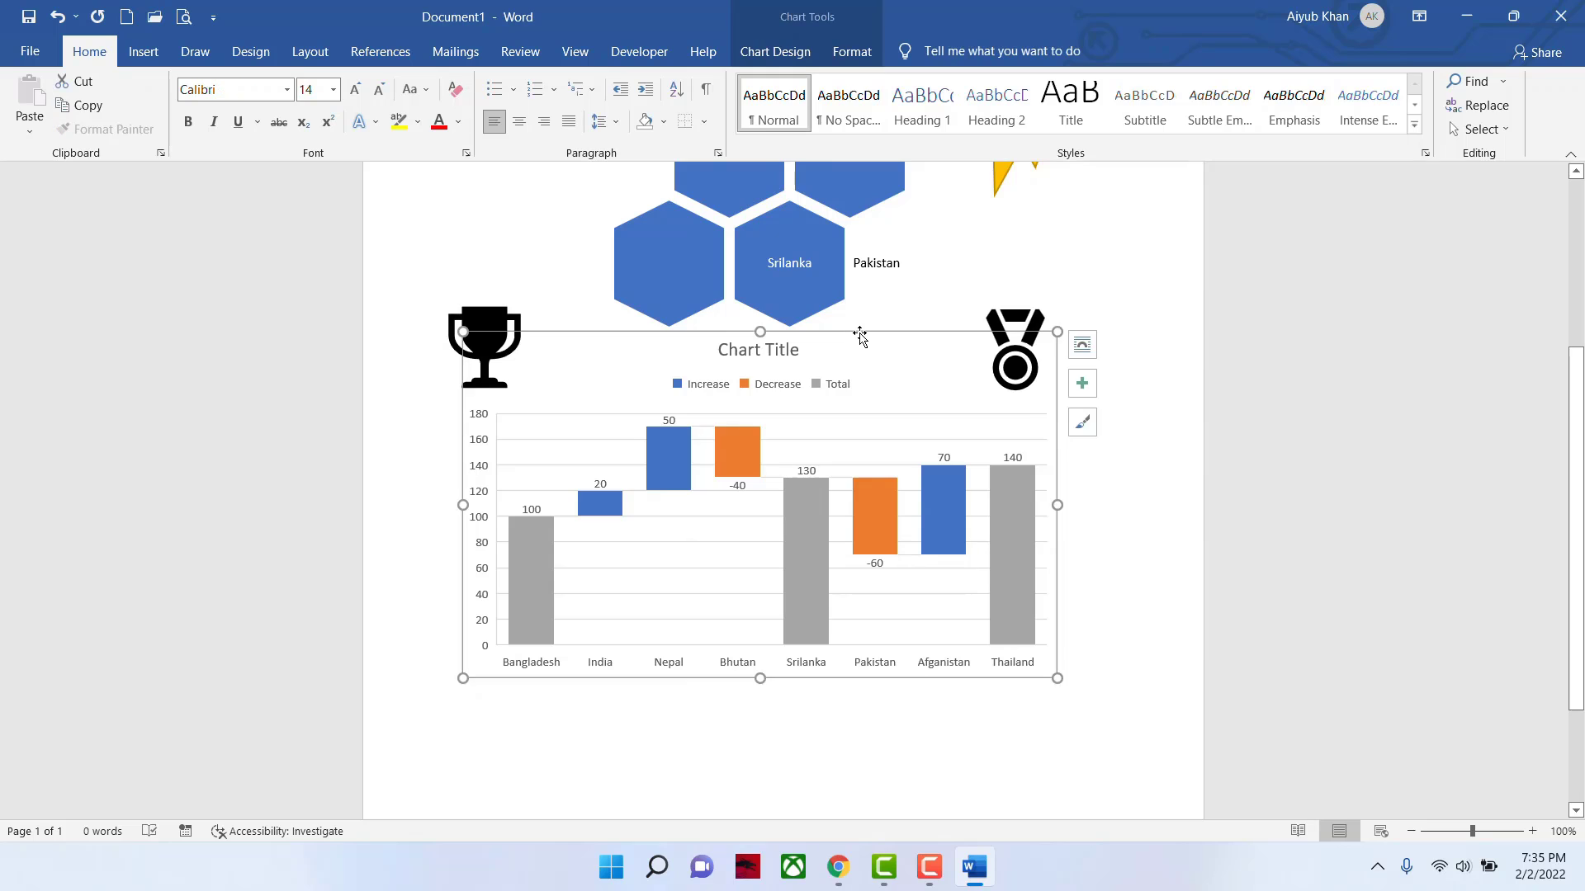
left_click_drag(860, 334, 867, 454)
- Replace the waterfall chart's title with "GDP growth of South Asian Coutry"
left_click(776, 359)
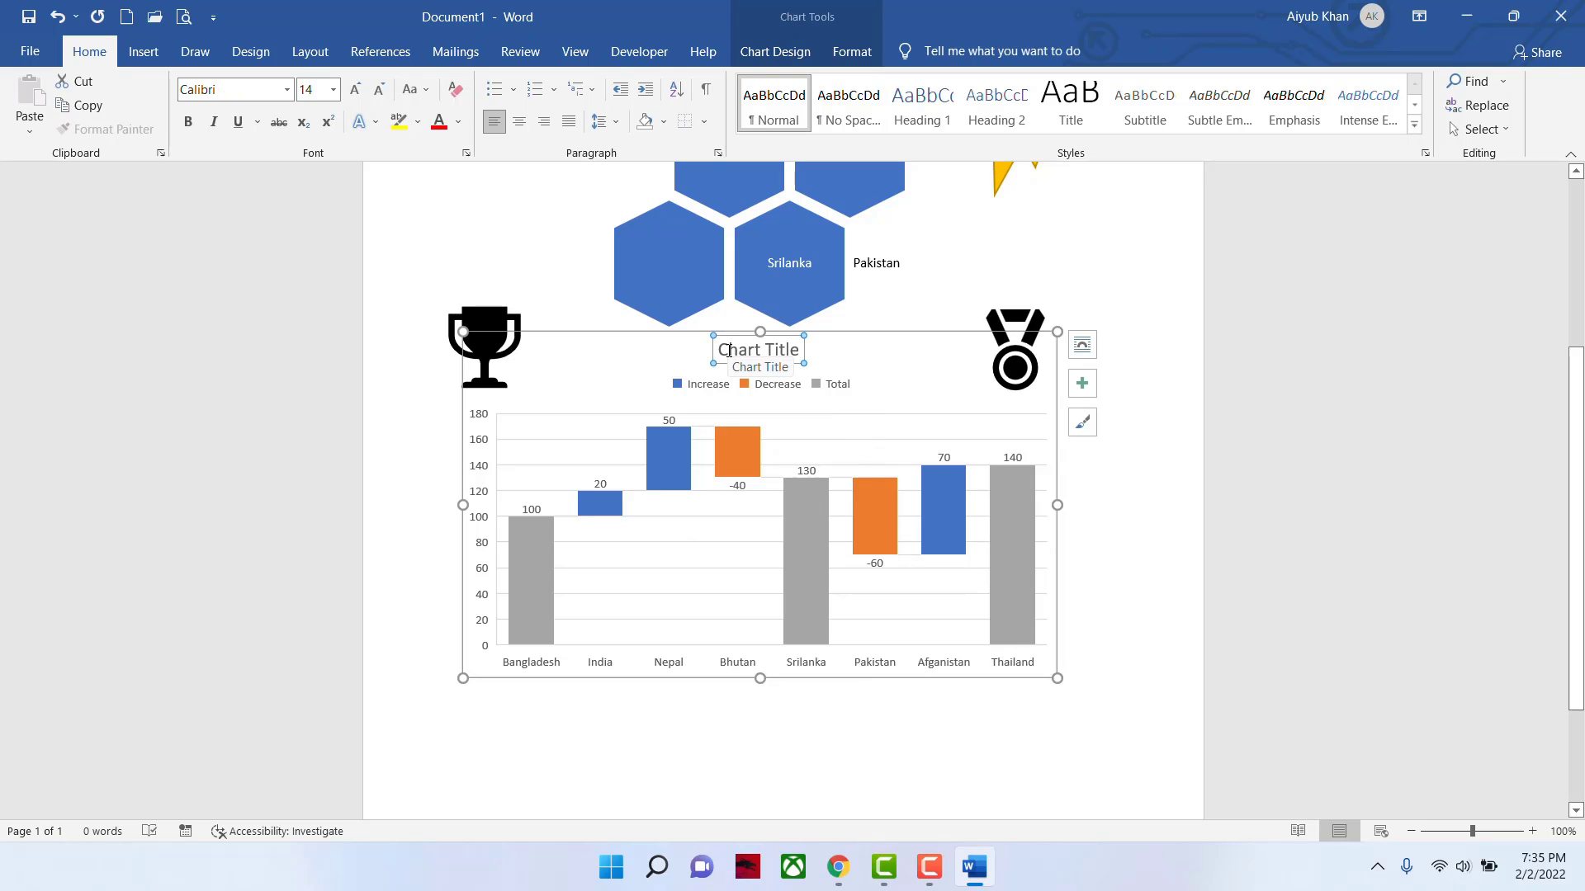
left_click_drag(719, 350, 791, 371)
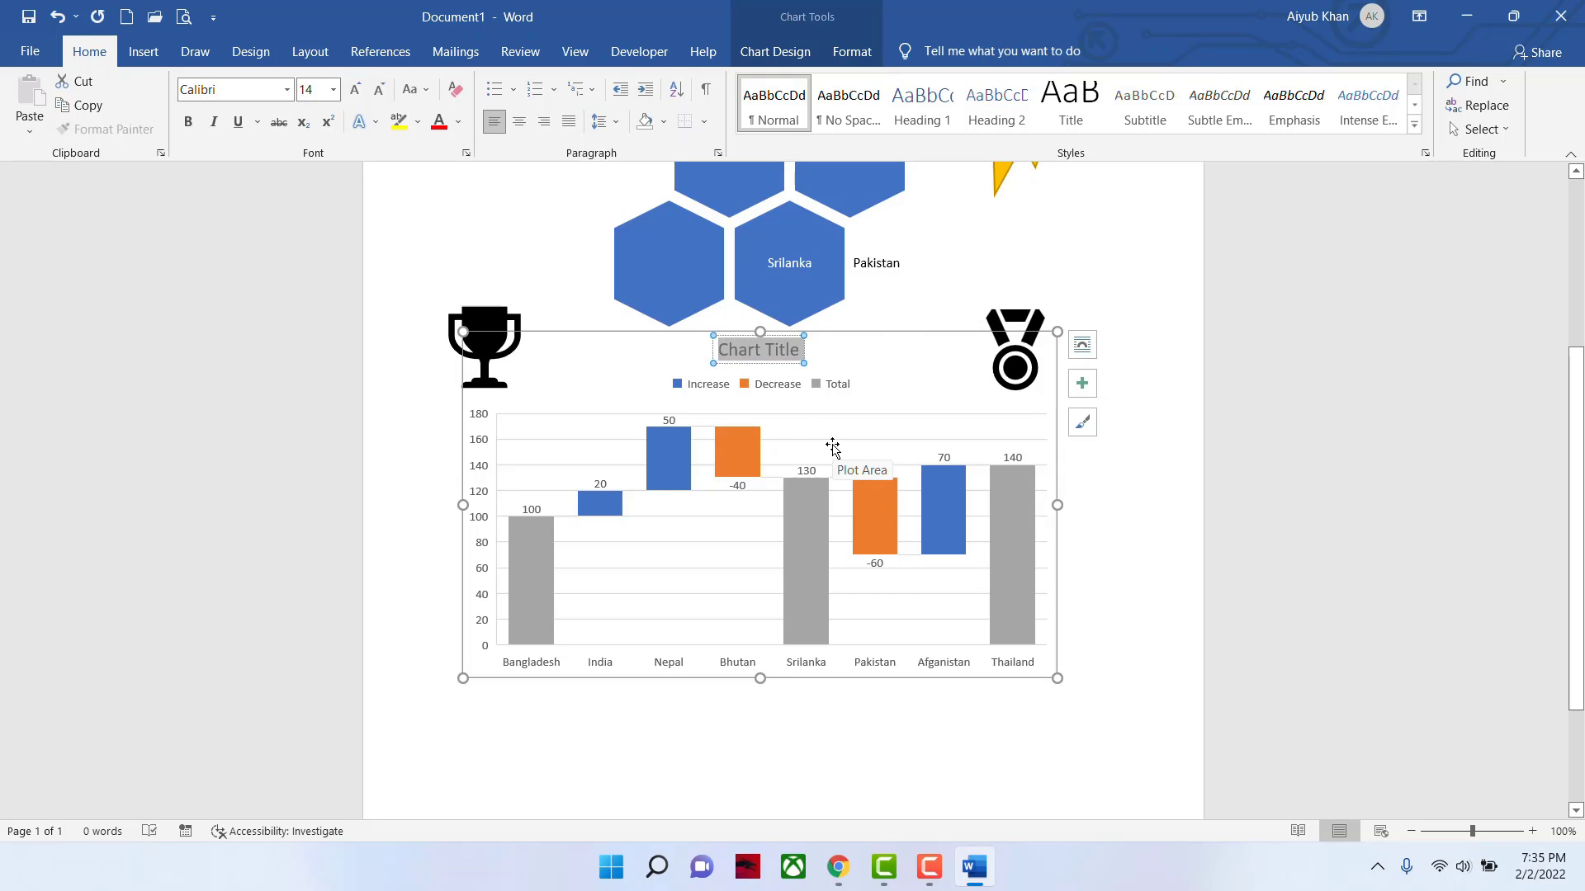
type("P")
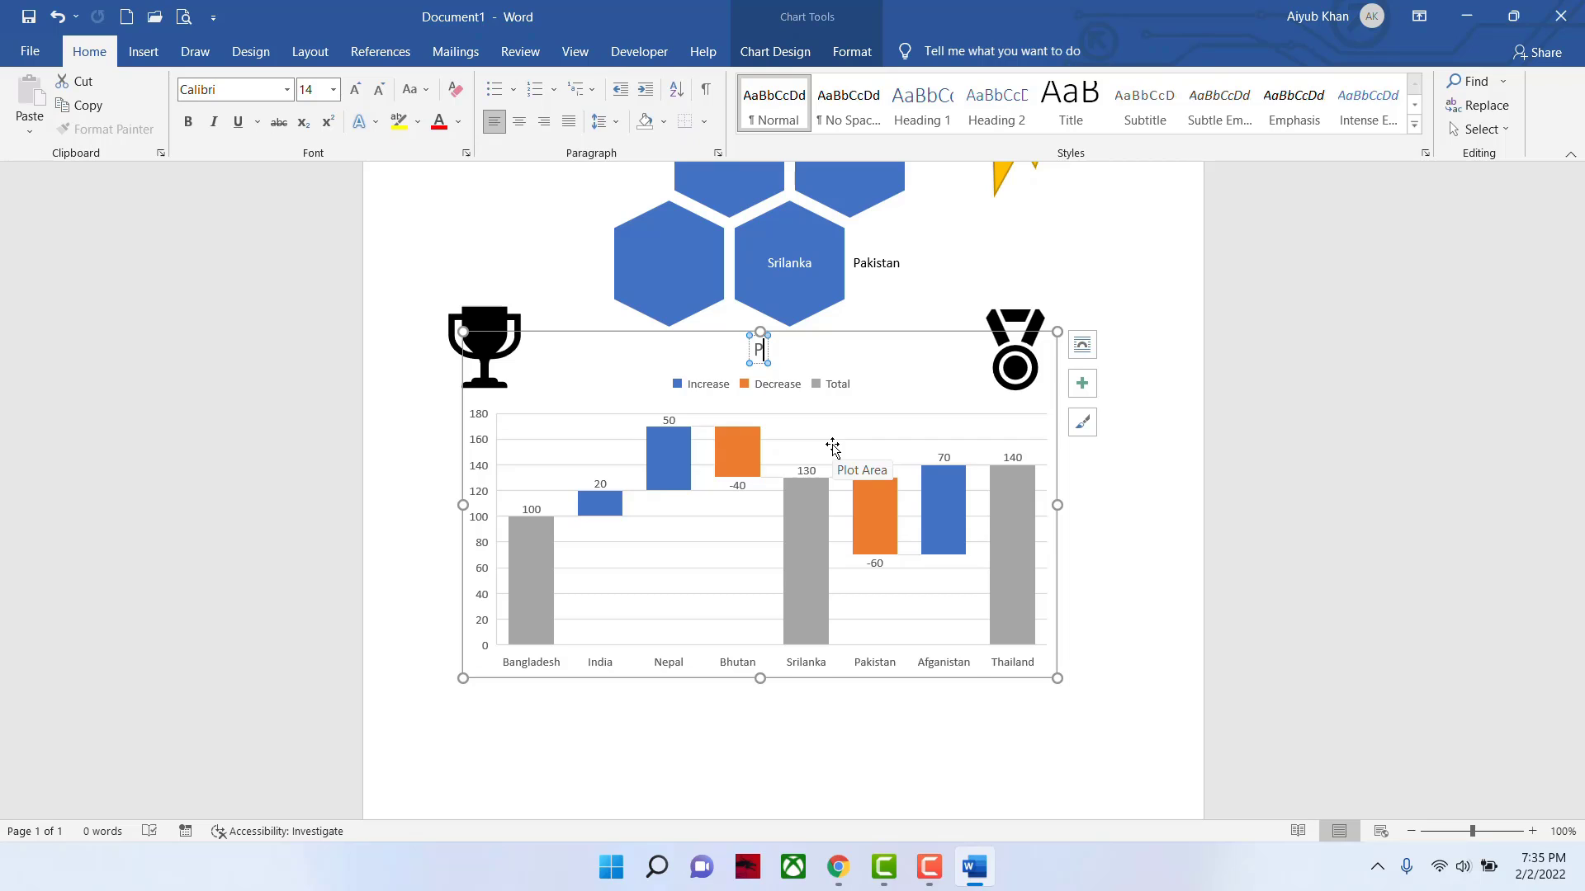
type("op")
key("BackSpace")
key("BackSpace")
key("BackSpace")
type("GD")
key("BackSpace")
key("BackSpace")
type("GDP growth")
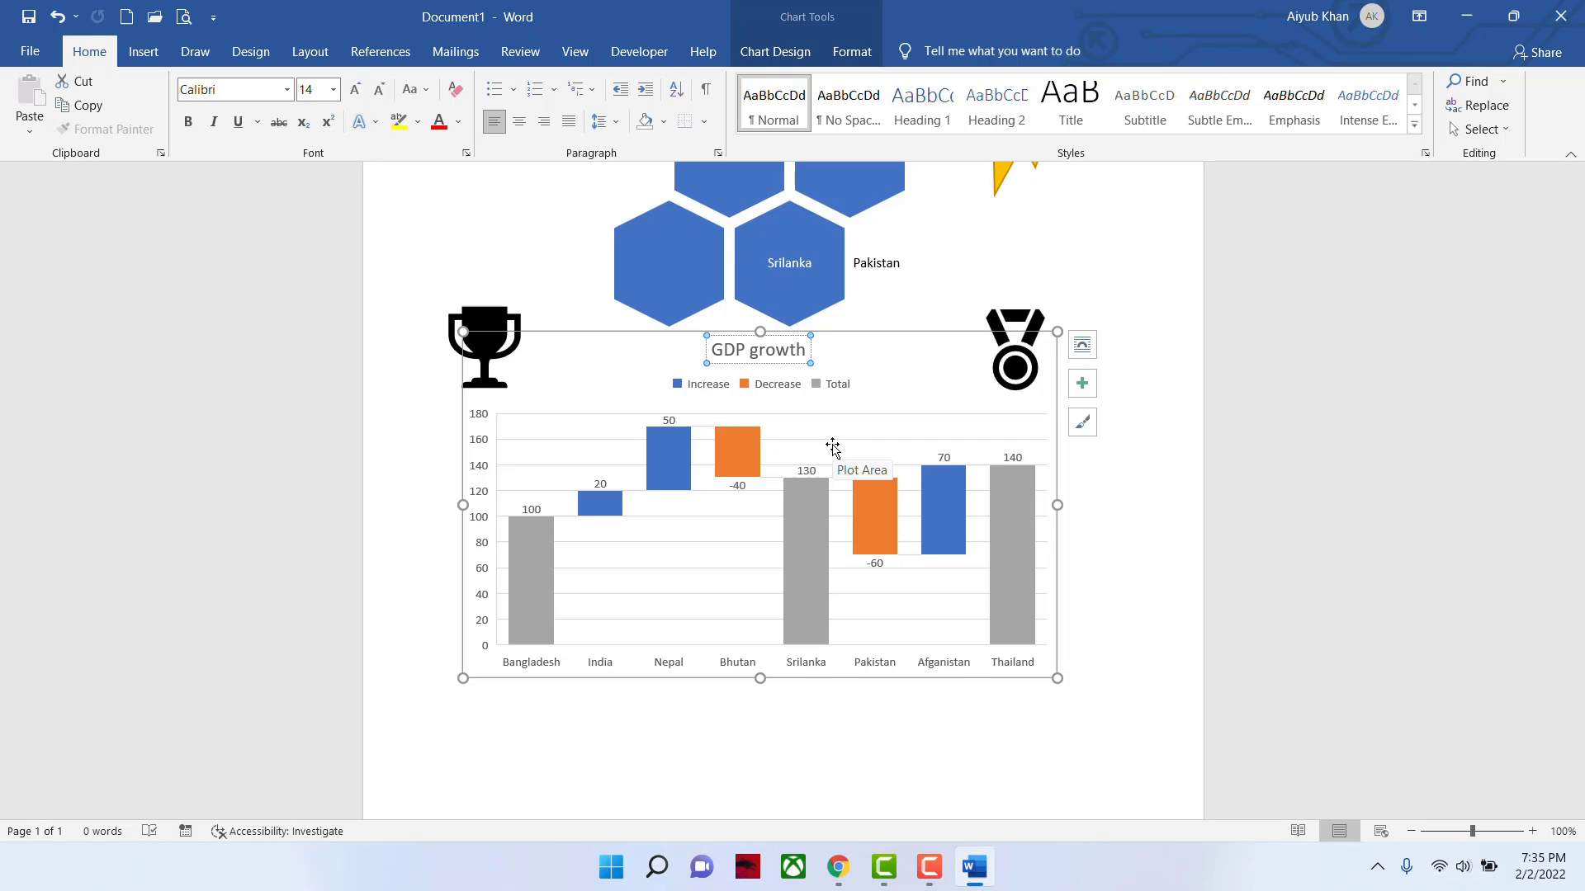
type(" of Sou")
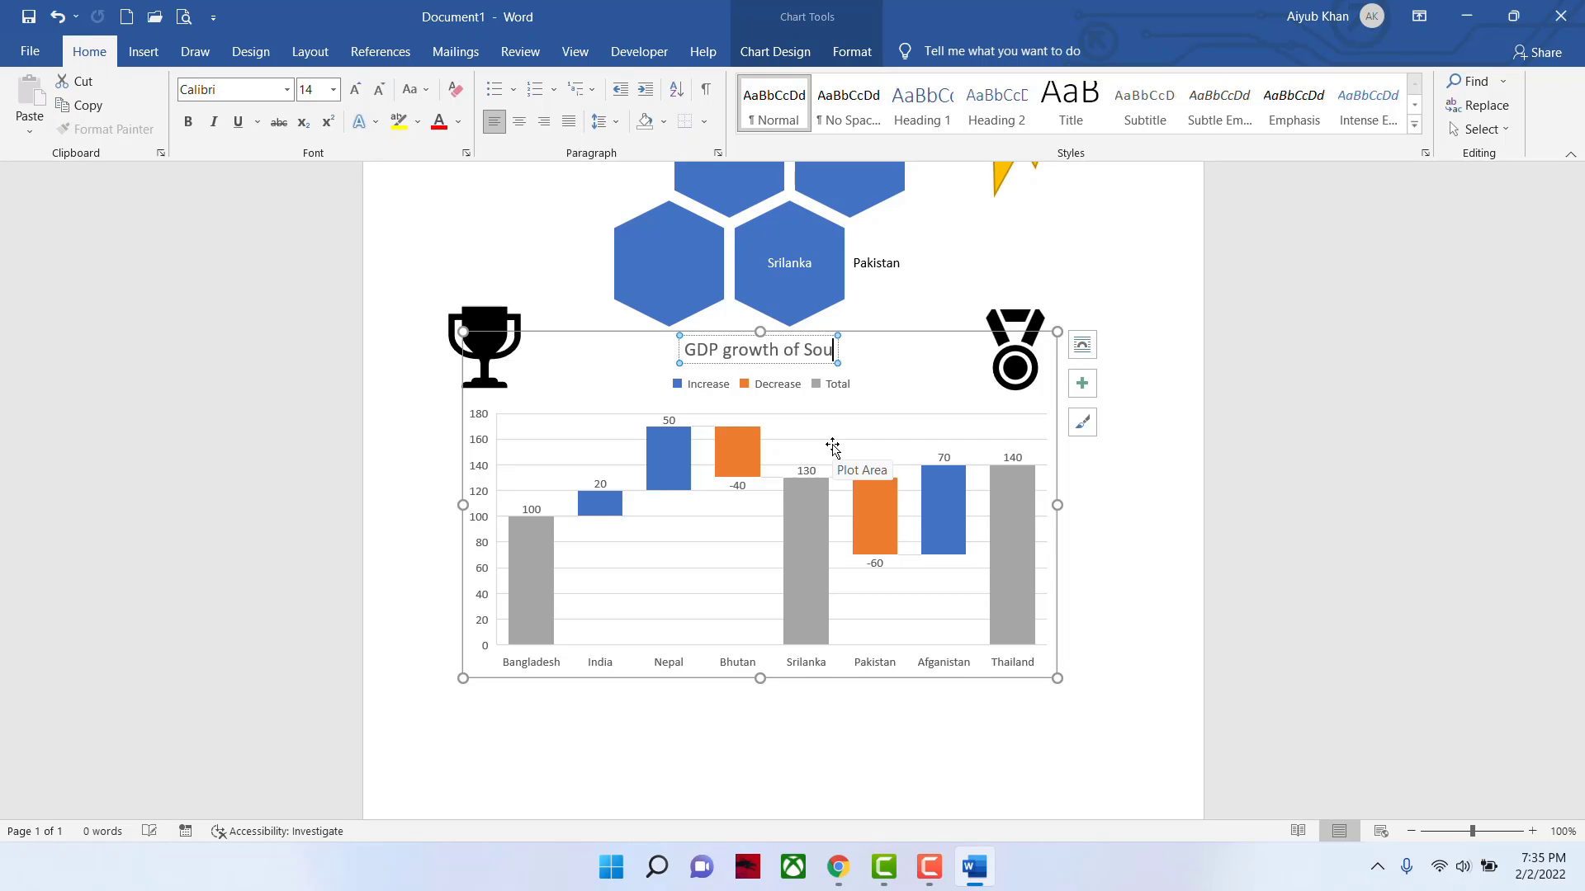
type("th Asian G")
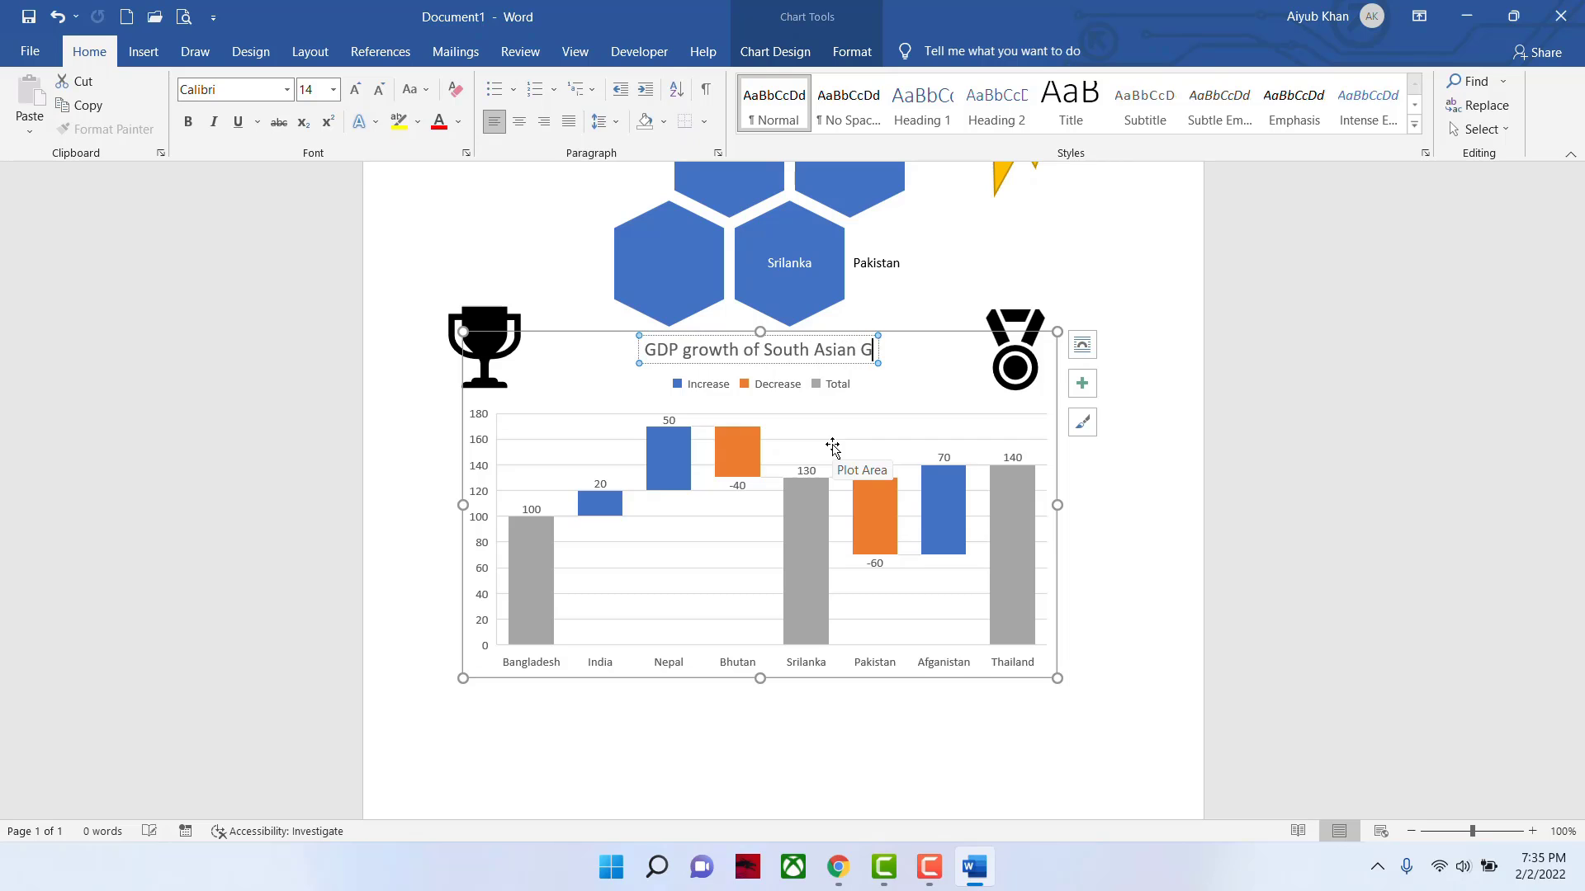
key("BackSpace")
type("Cout")
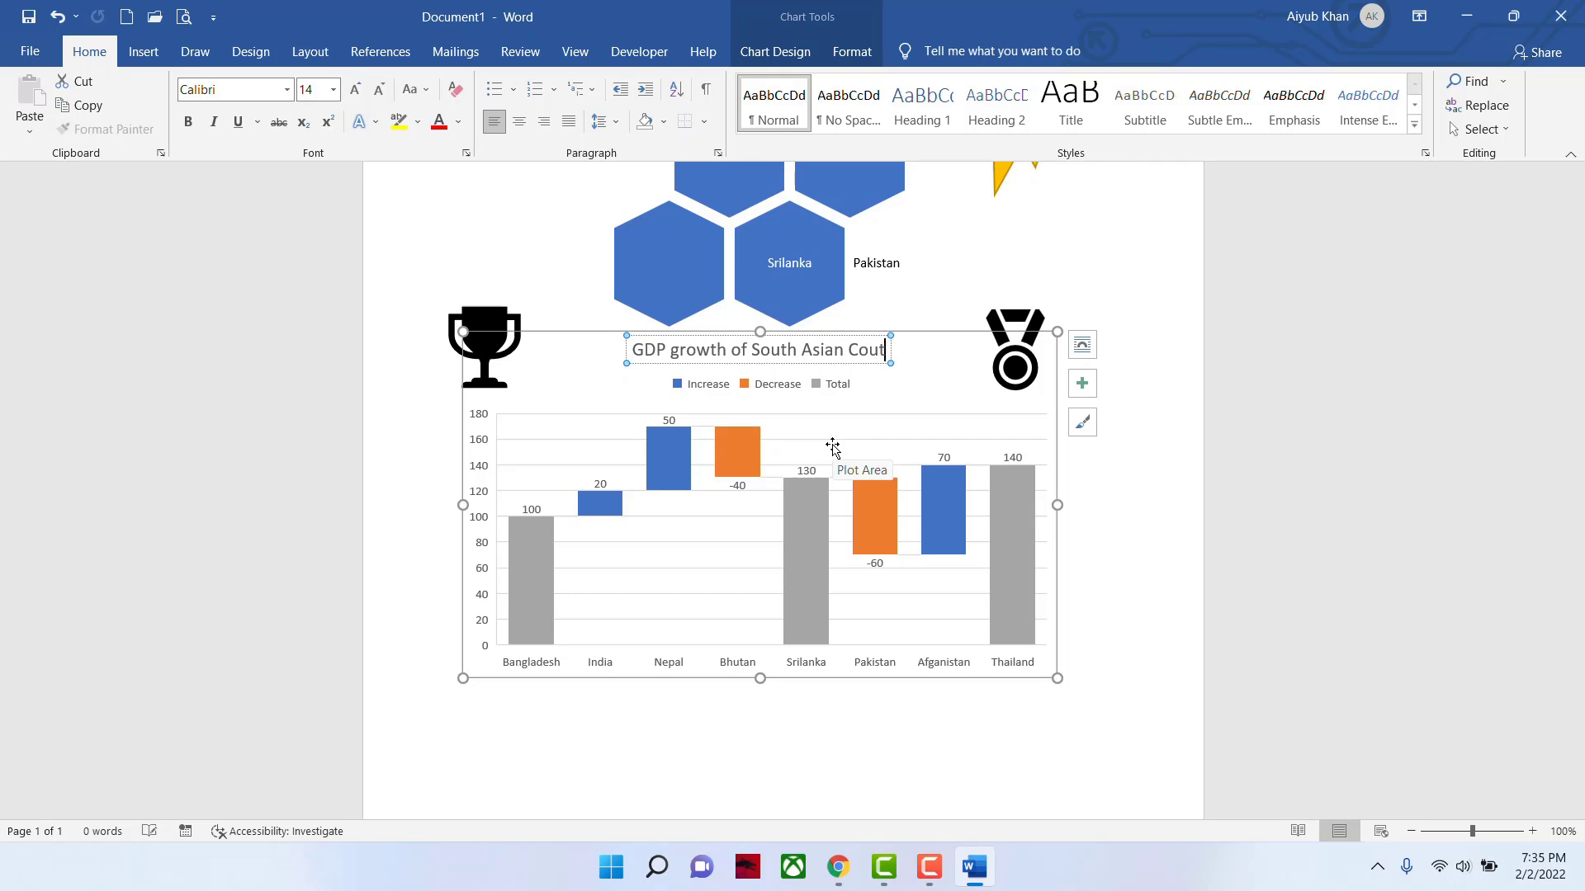
type("ry")
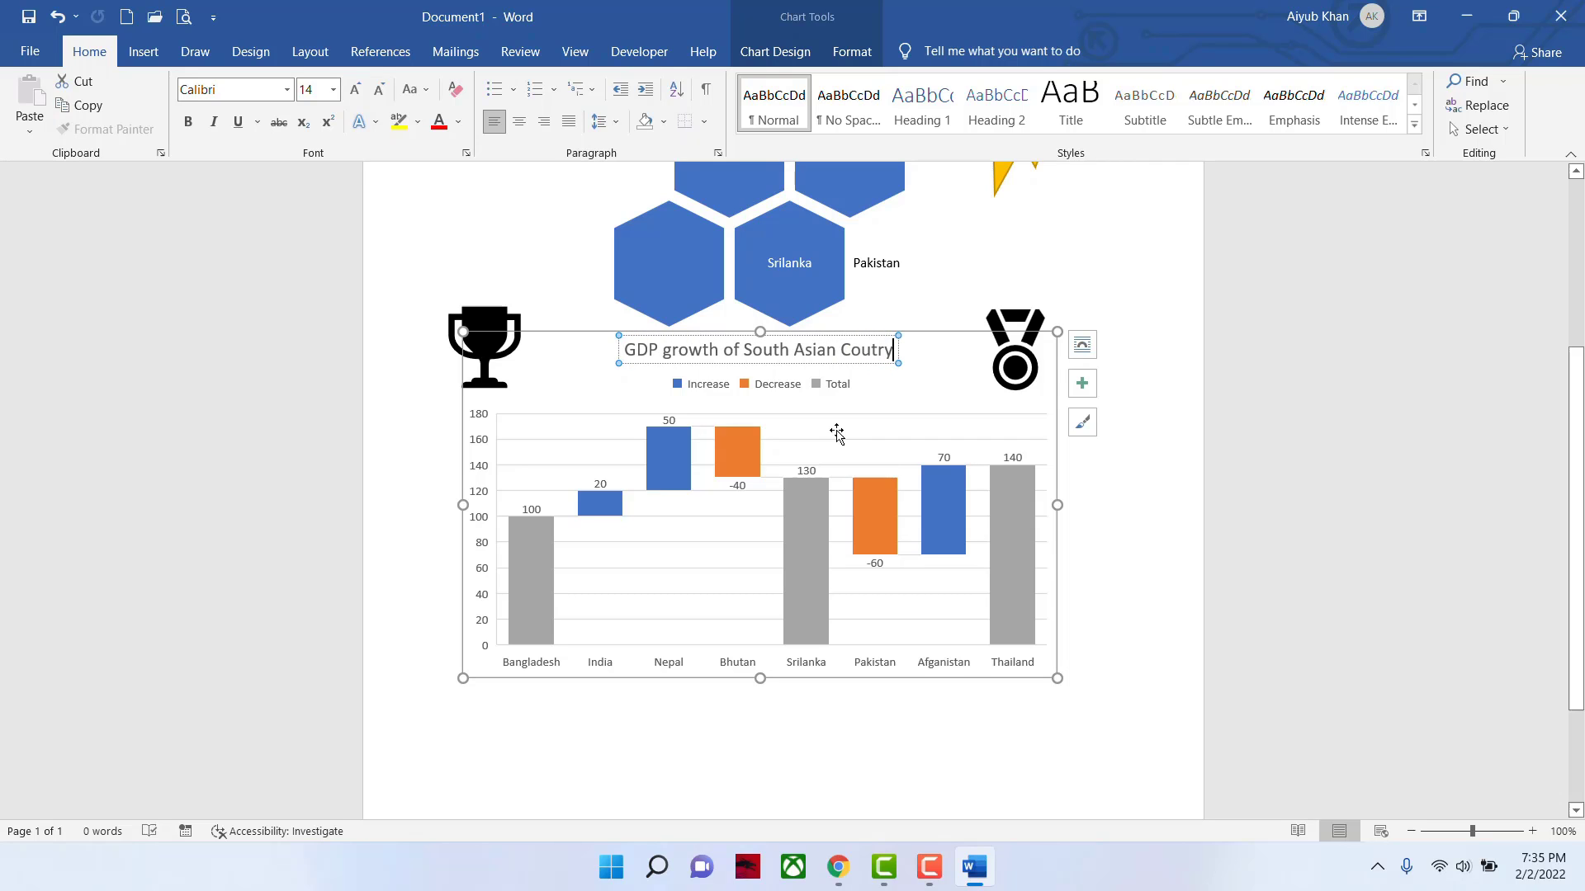
- Set the waterfall chart title's font to Berlin Sans FB at size 12
left_click(912, 369)
left_click(856, 345)
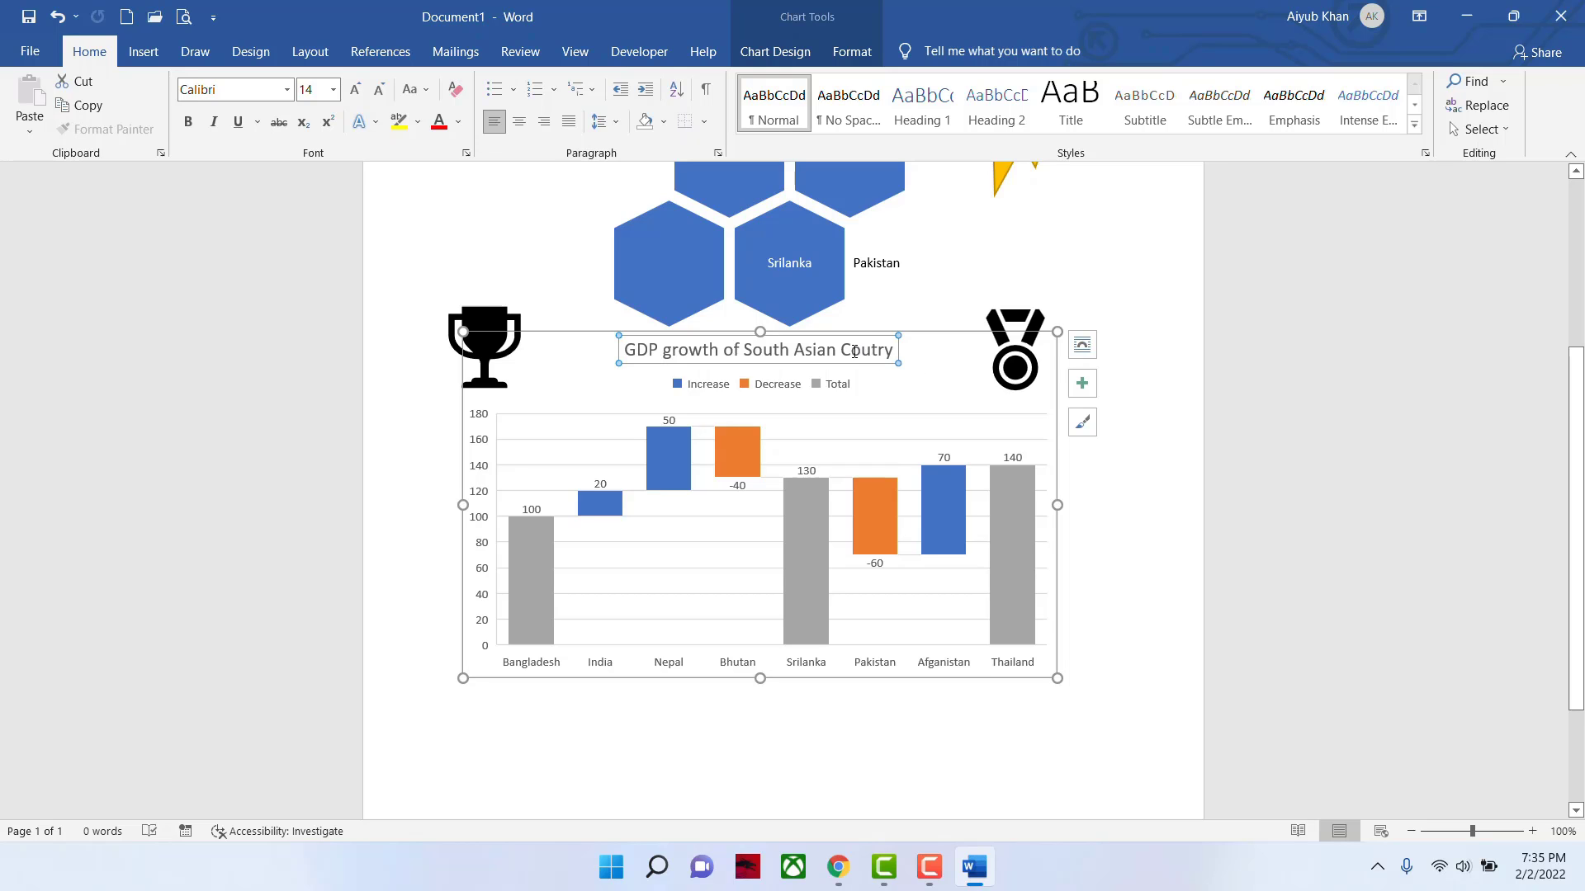
left_click(288, 90)
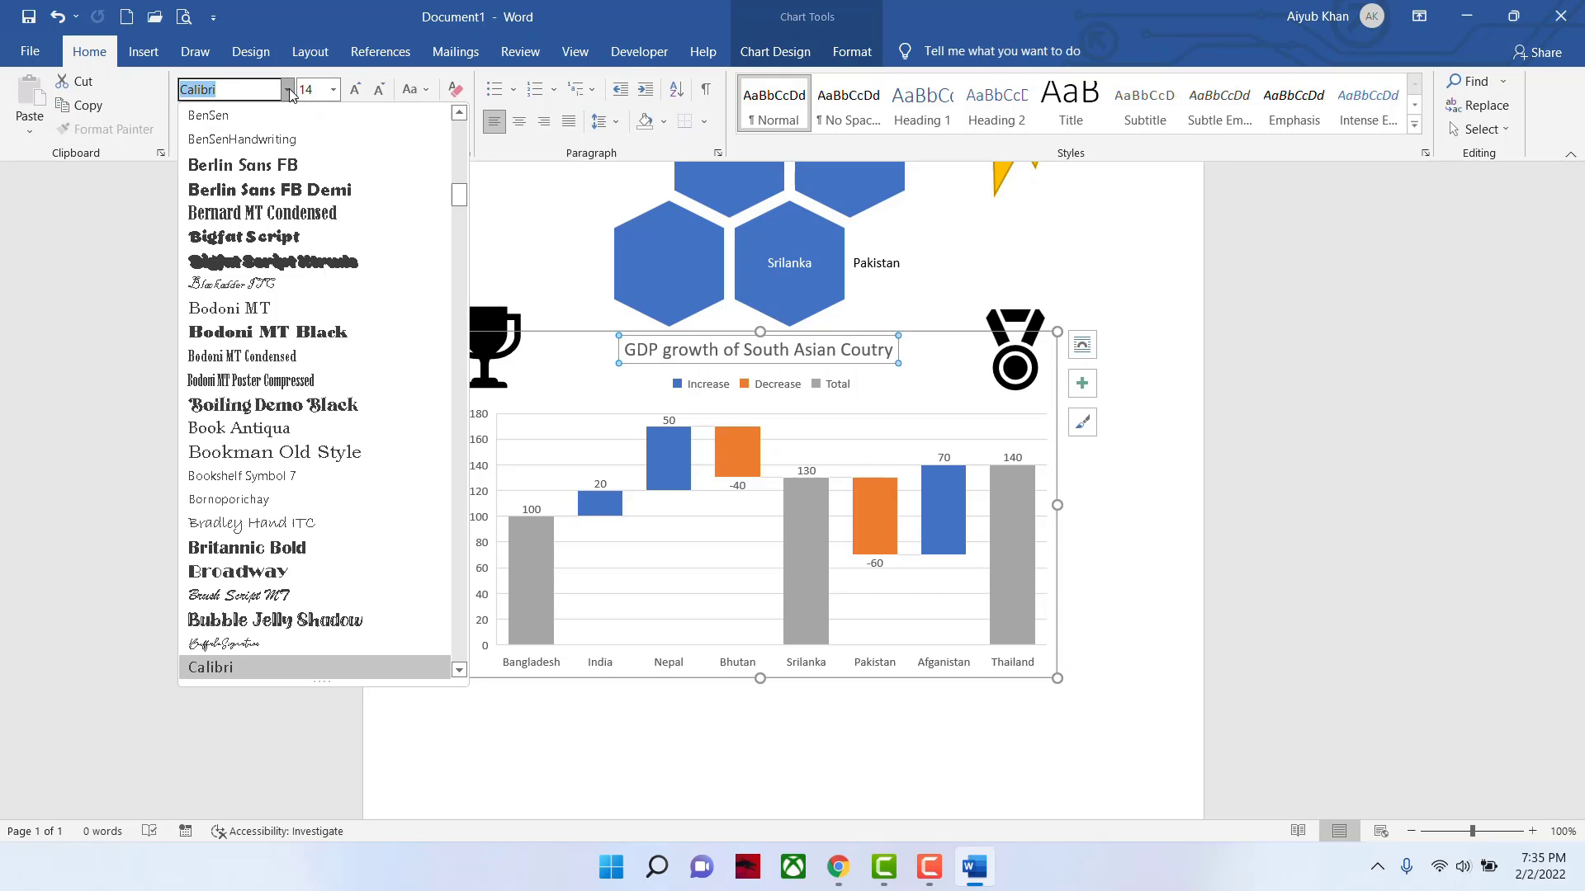
left_click(270, 167)
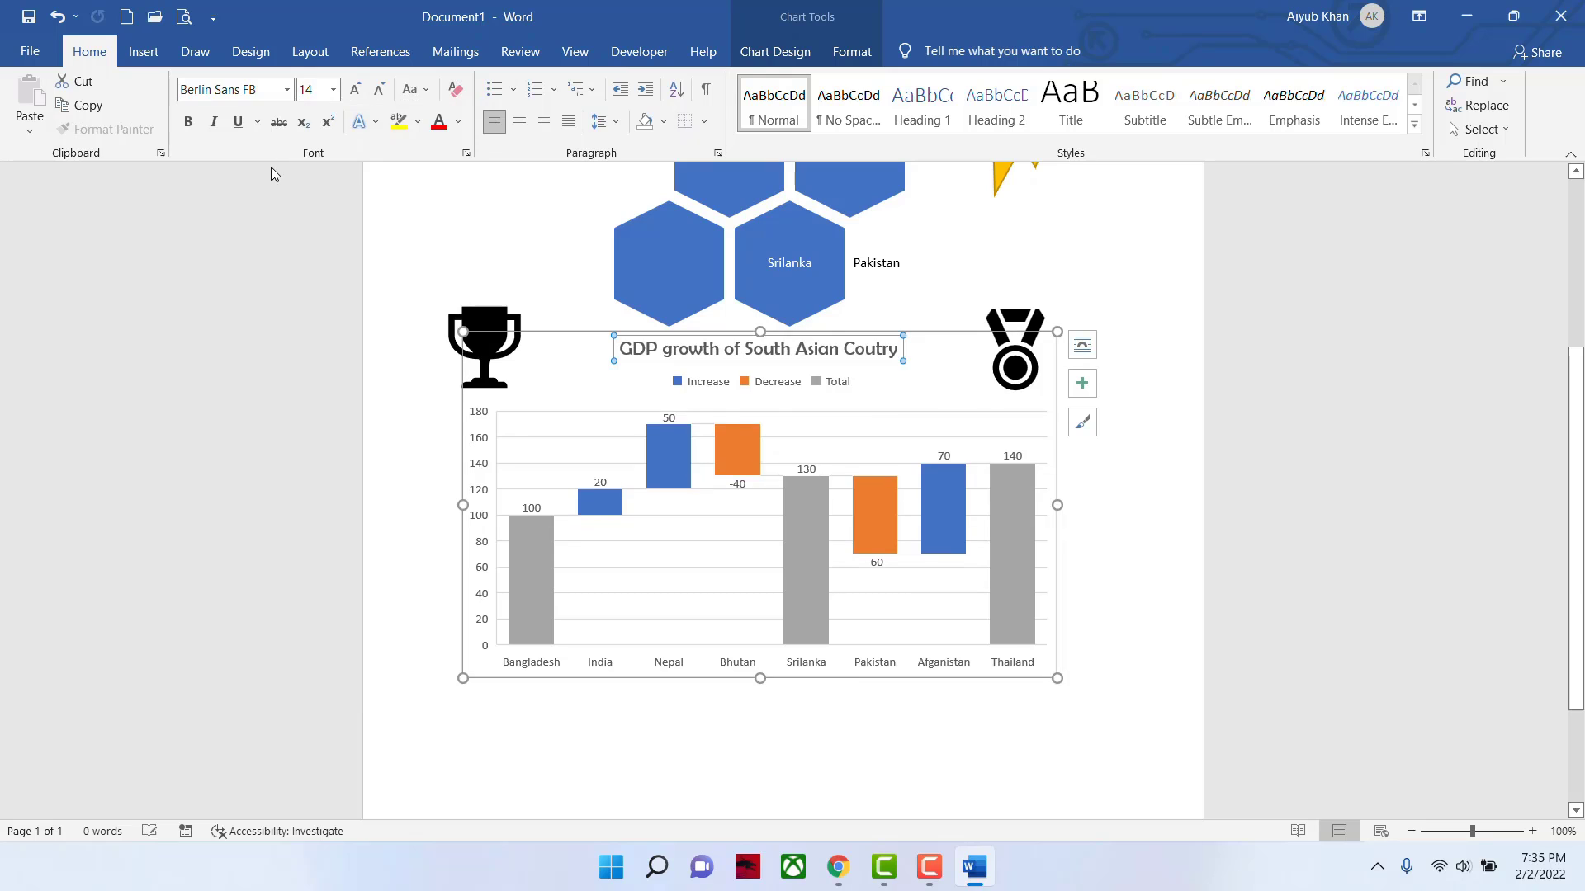
left_click(333, 89)
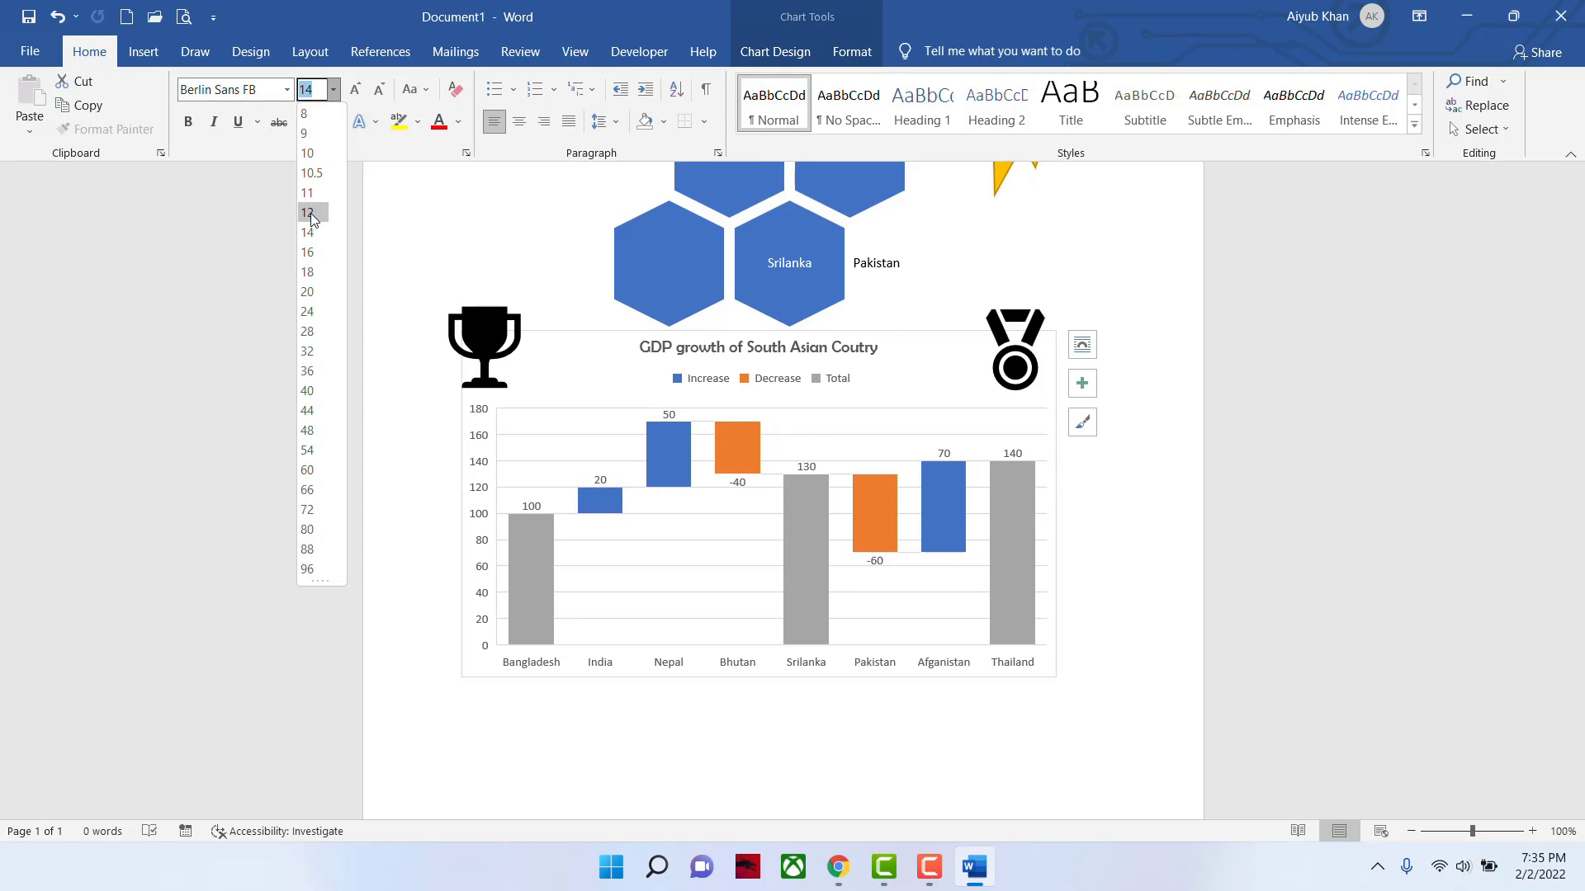
- Apply Berlin Sans FB at size 11 to all text in the waterfall chart
left_click(821, 403)
left_click(801, 385)
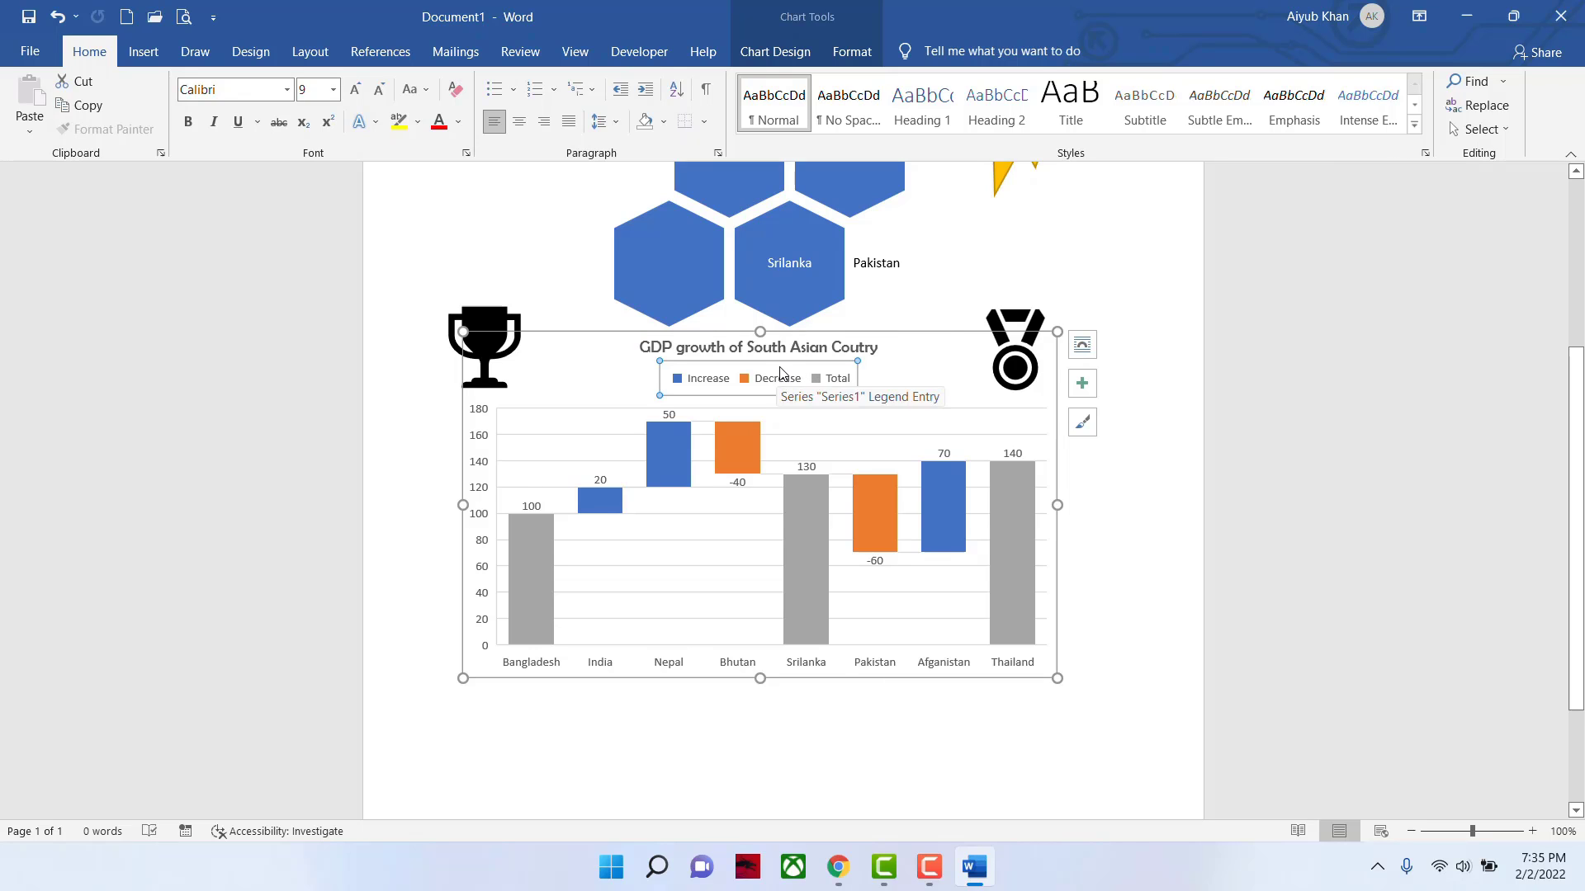
left_click(767, 361)
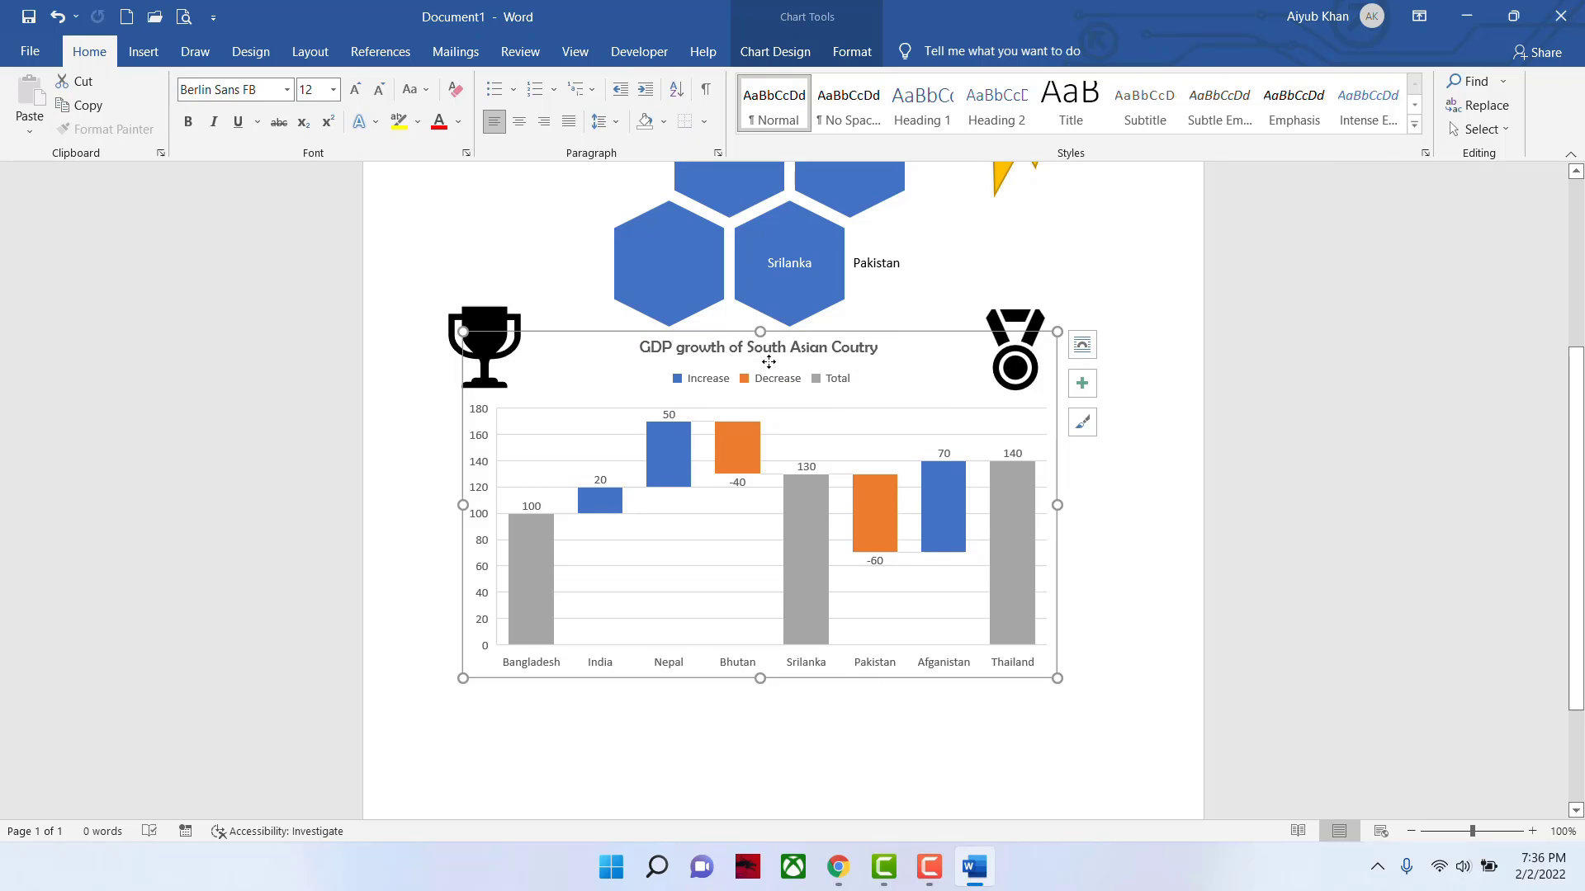
left_click(286, 89)
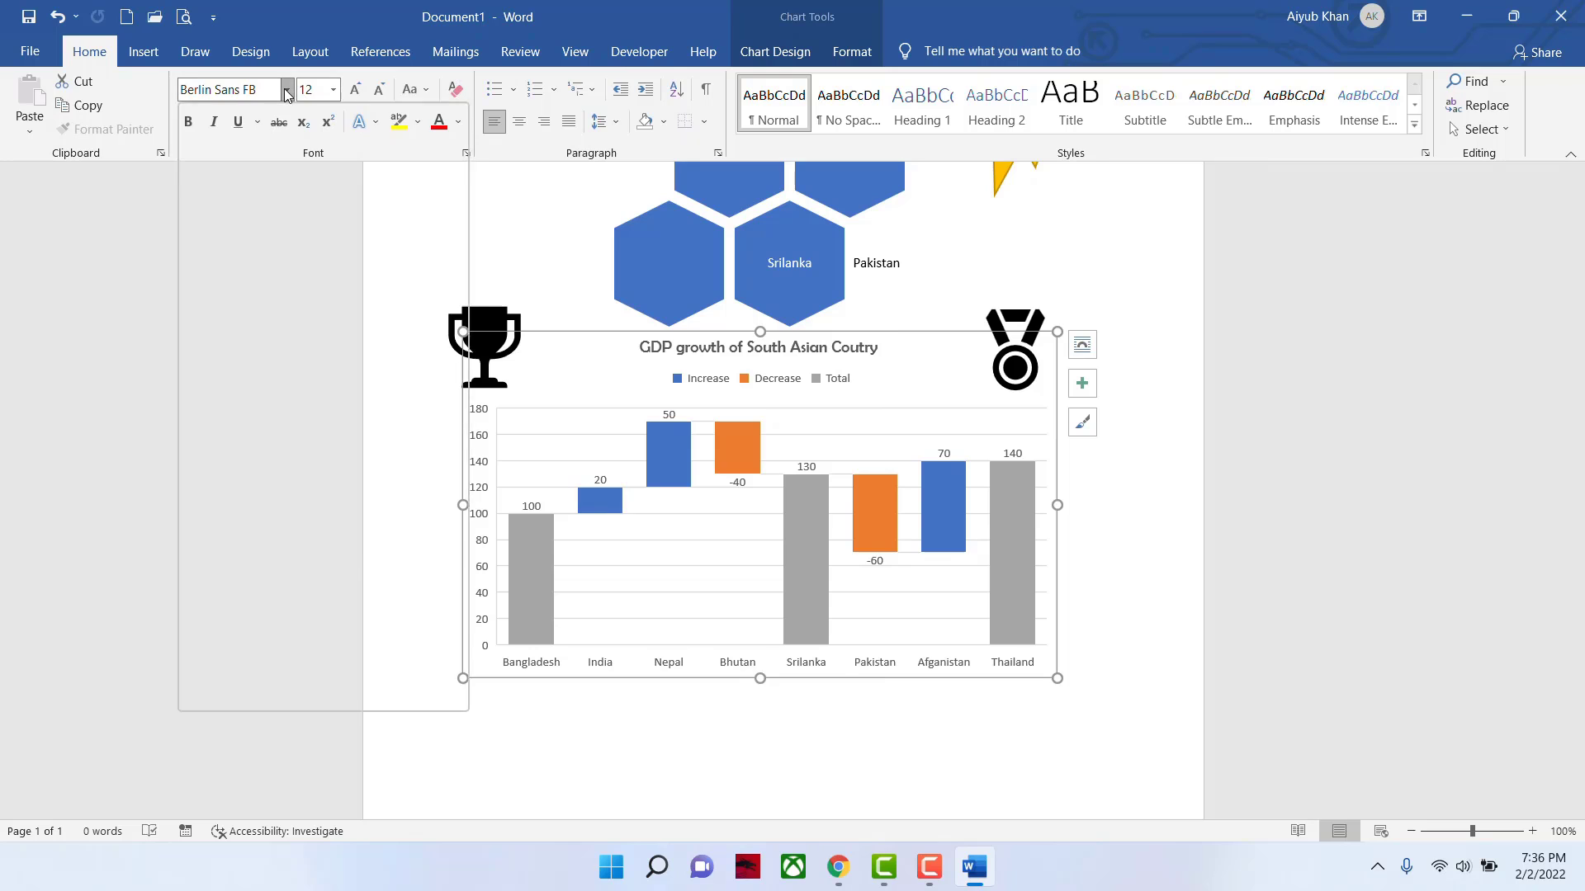
left_click(259, 211)
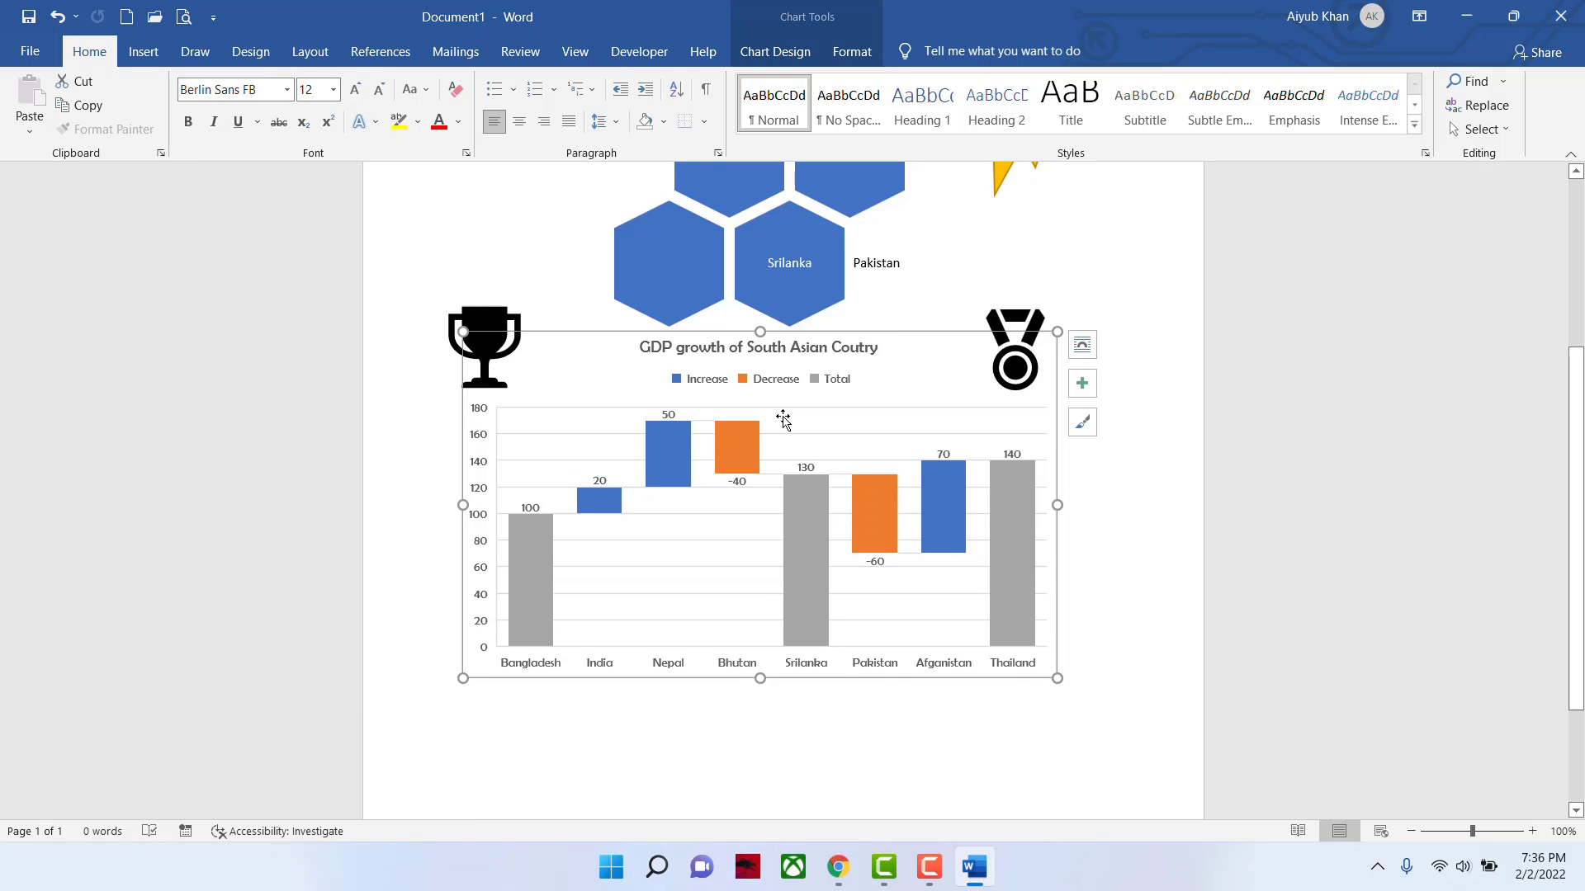
left_click(333, 90)
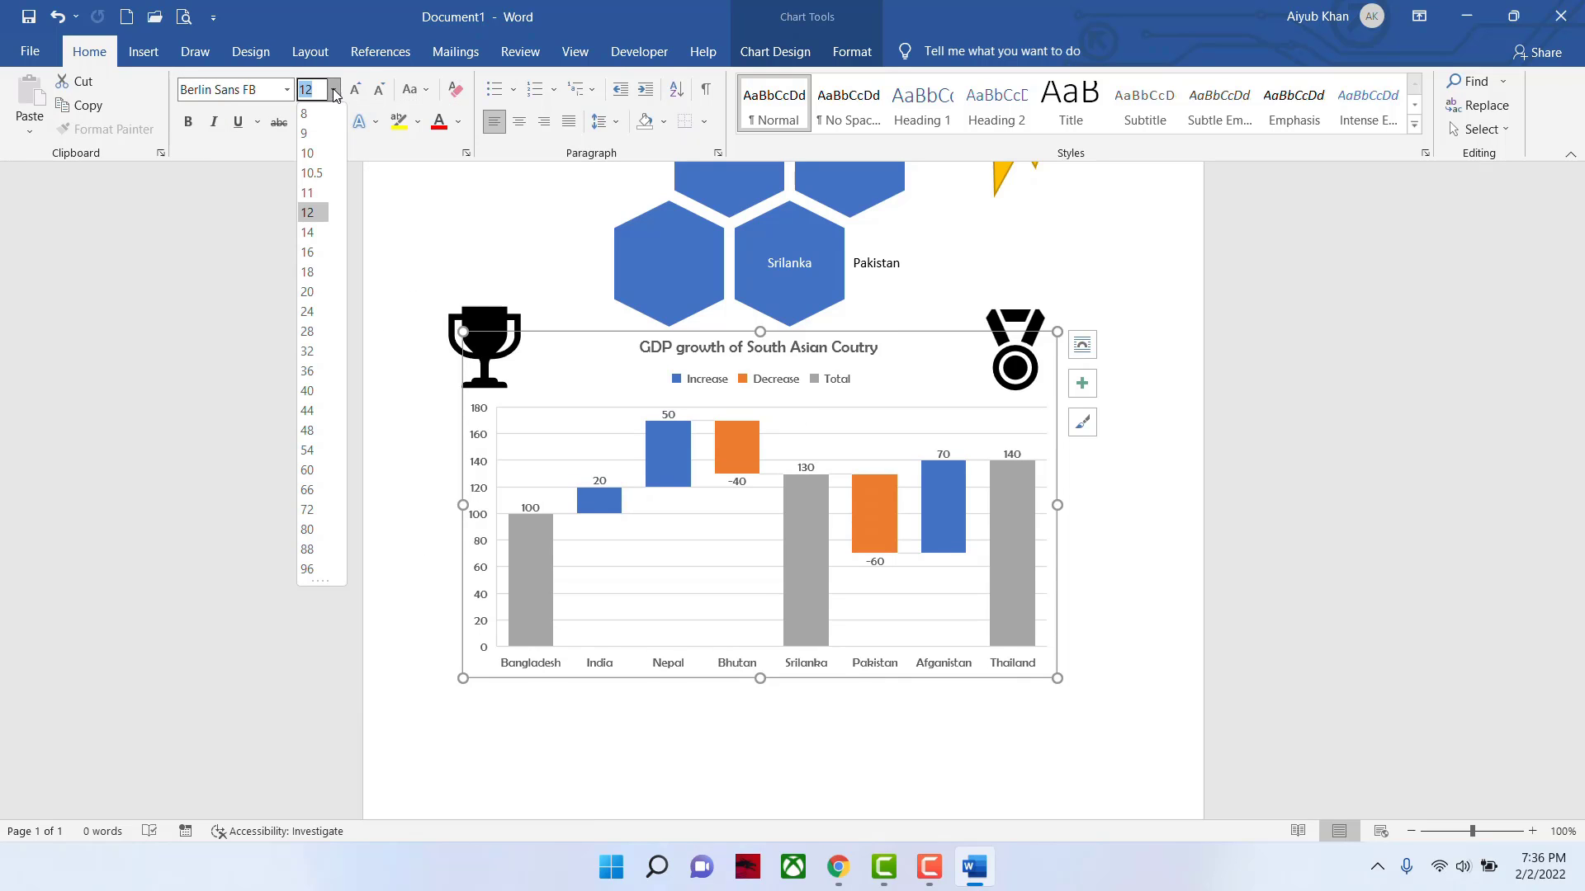
left_click(322, 193)
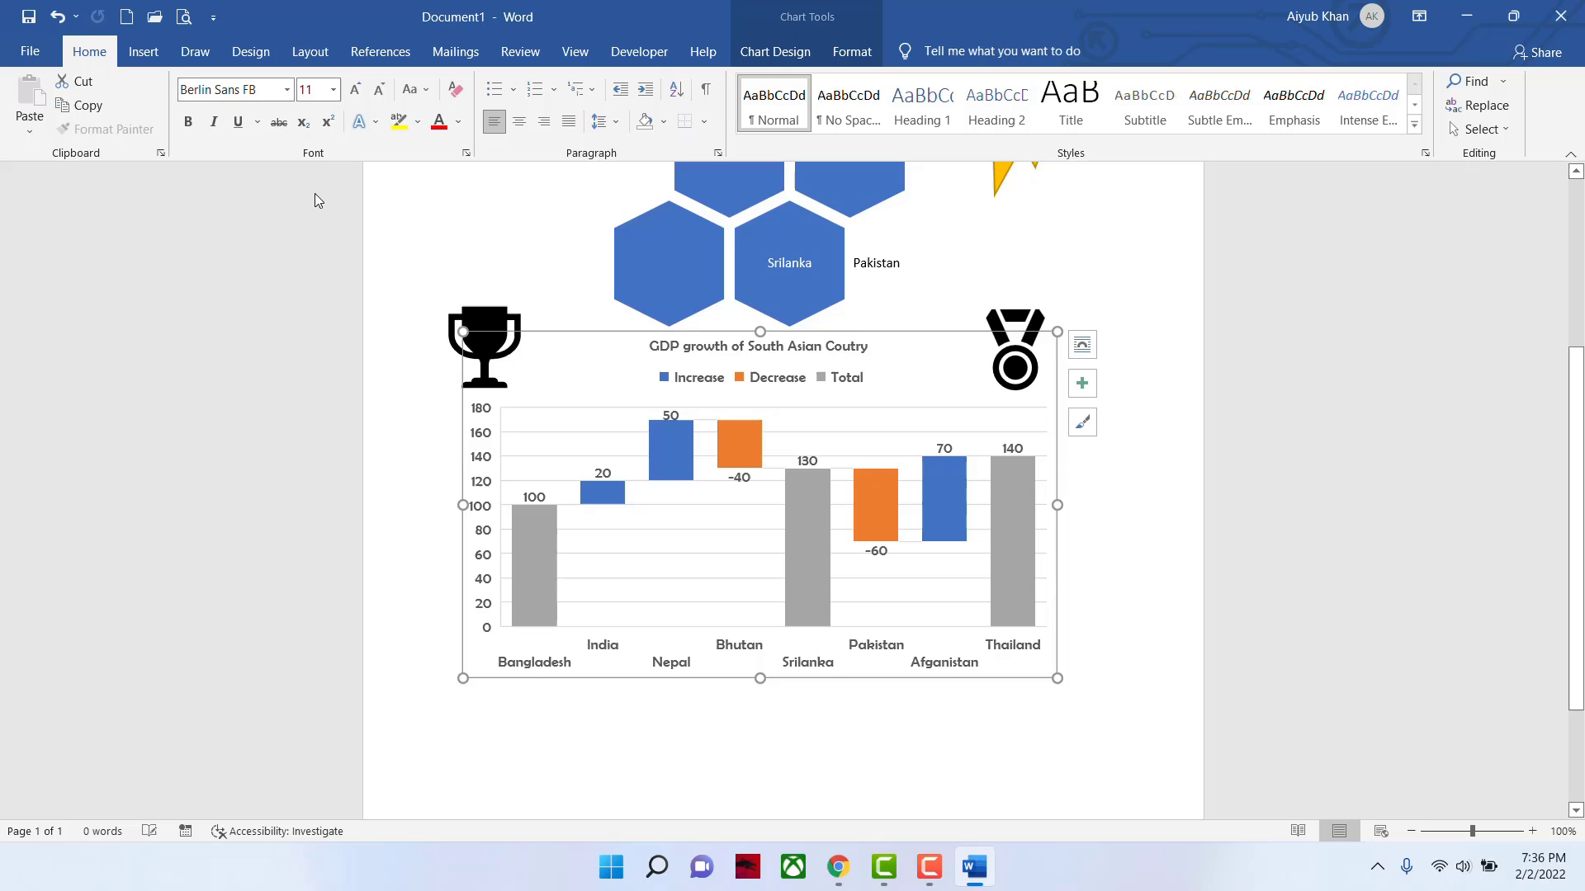
left_click(1109, 285)
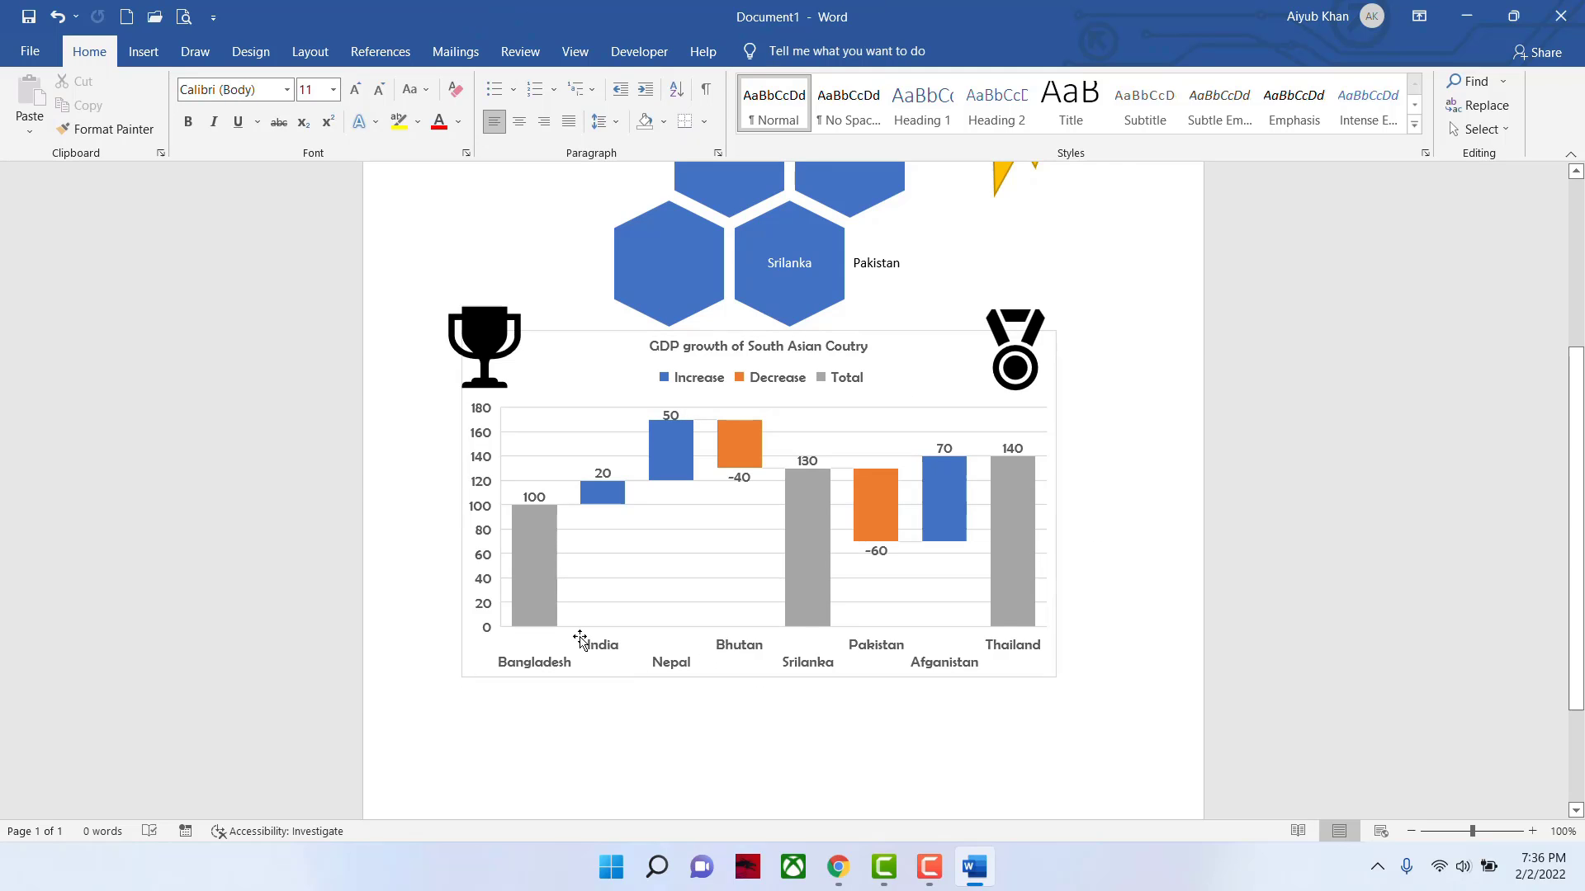
- Select the chart's axes and data labels in turn, and reapply Berlin Sans FB to the whole chart
left_click(484, 464)
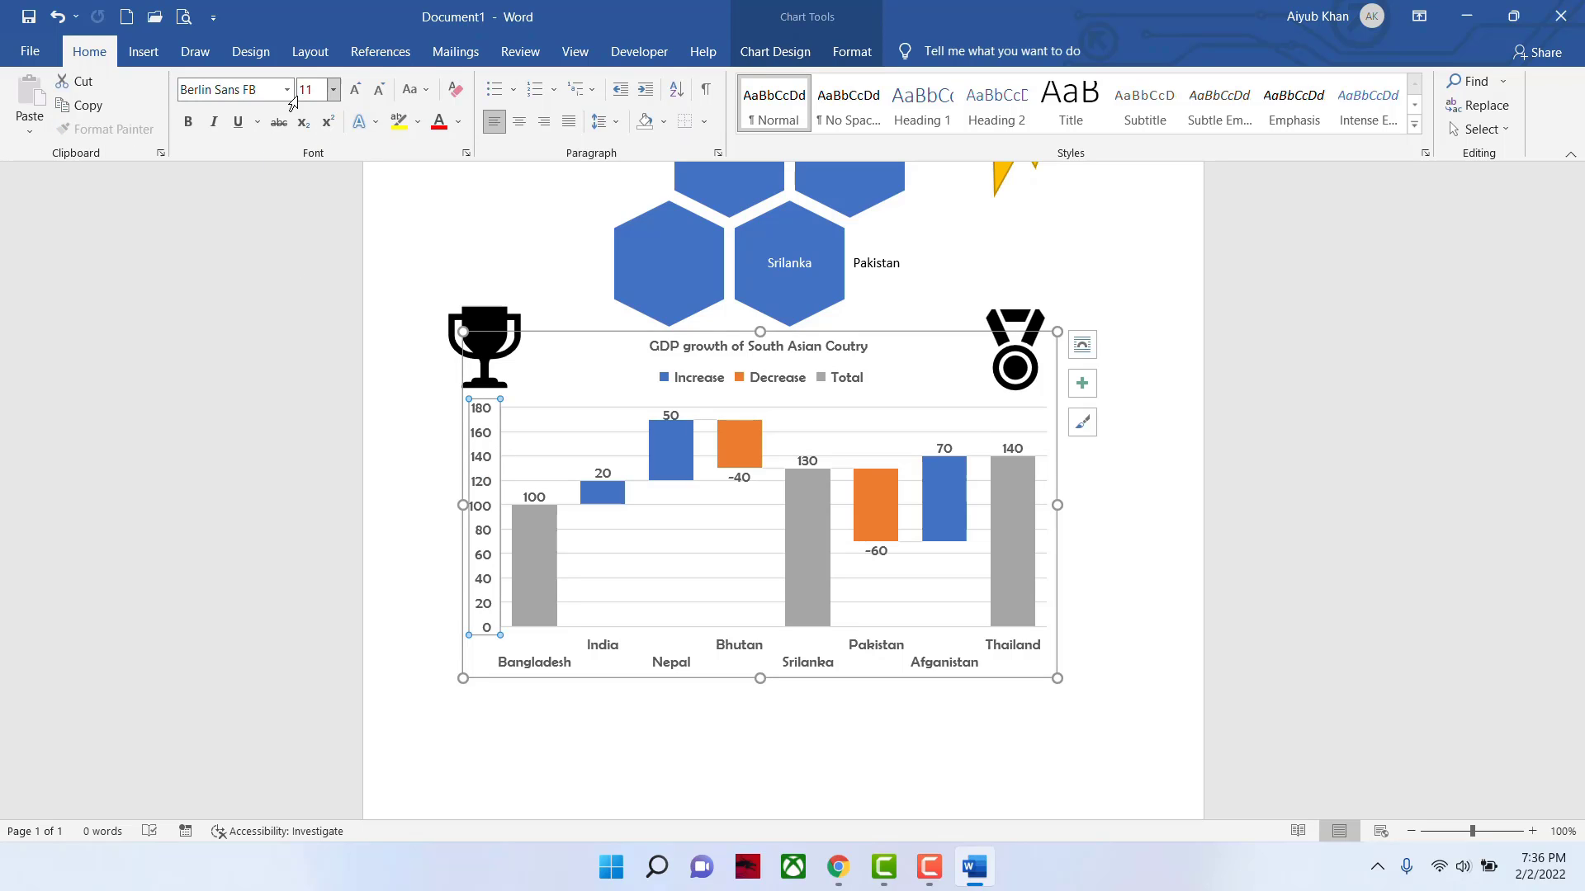
left_click(606, 648)
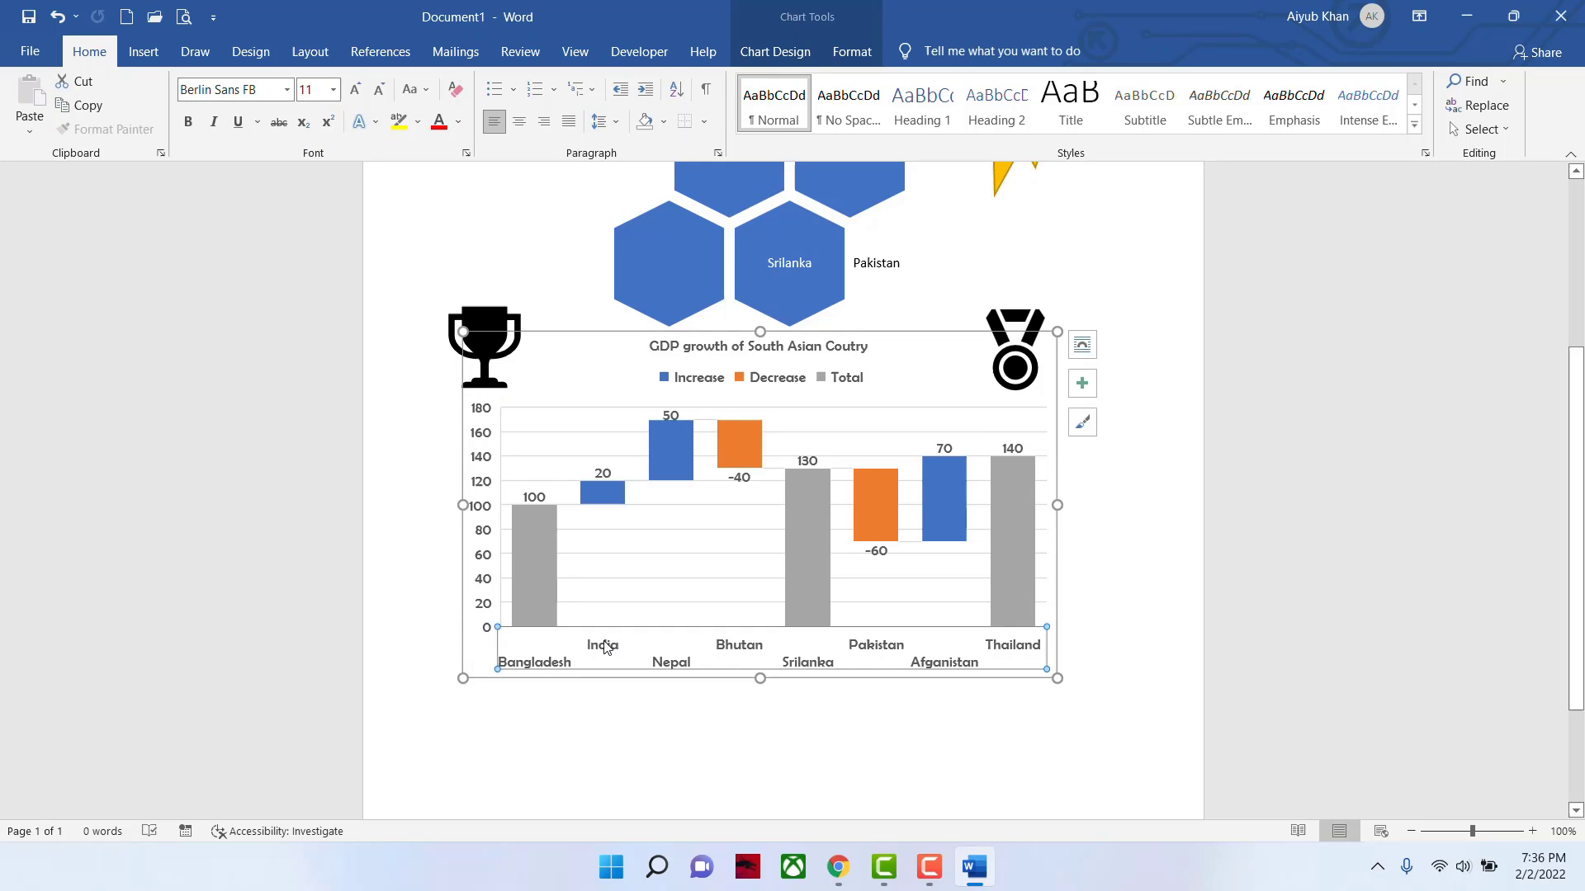
left_click(603, 472)
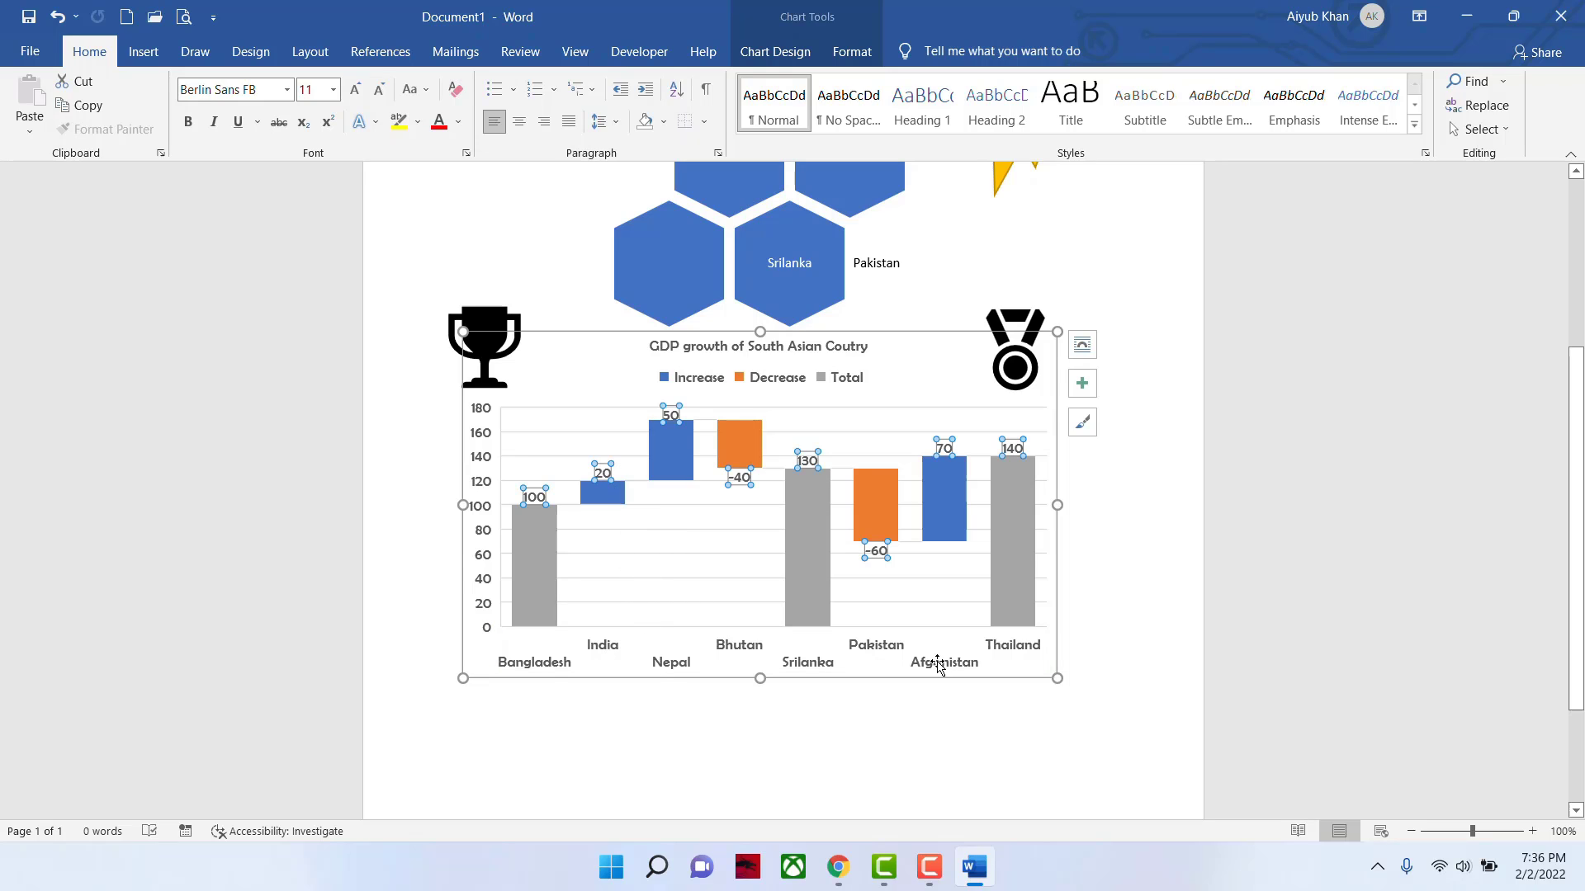
left_click(874, 332)
left_click(287, 90)
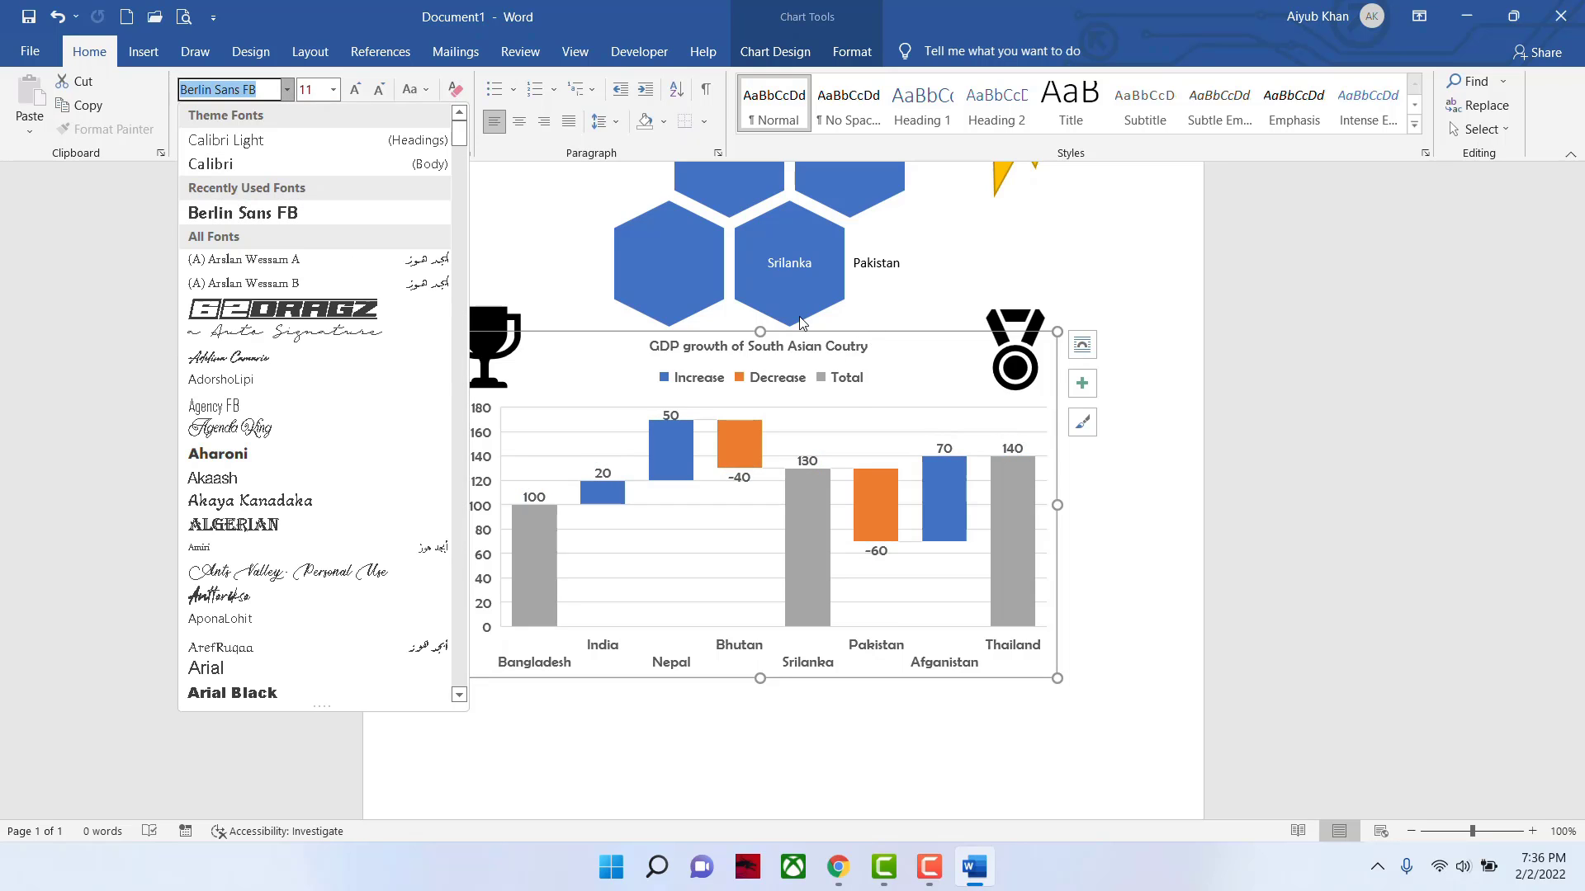
left_click(861, 331)
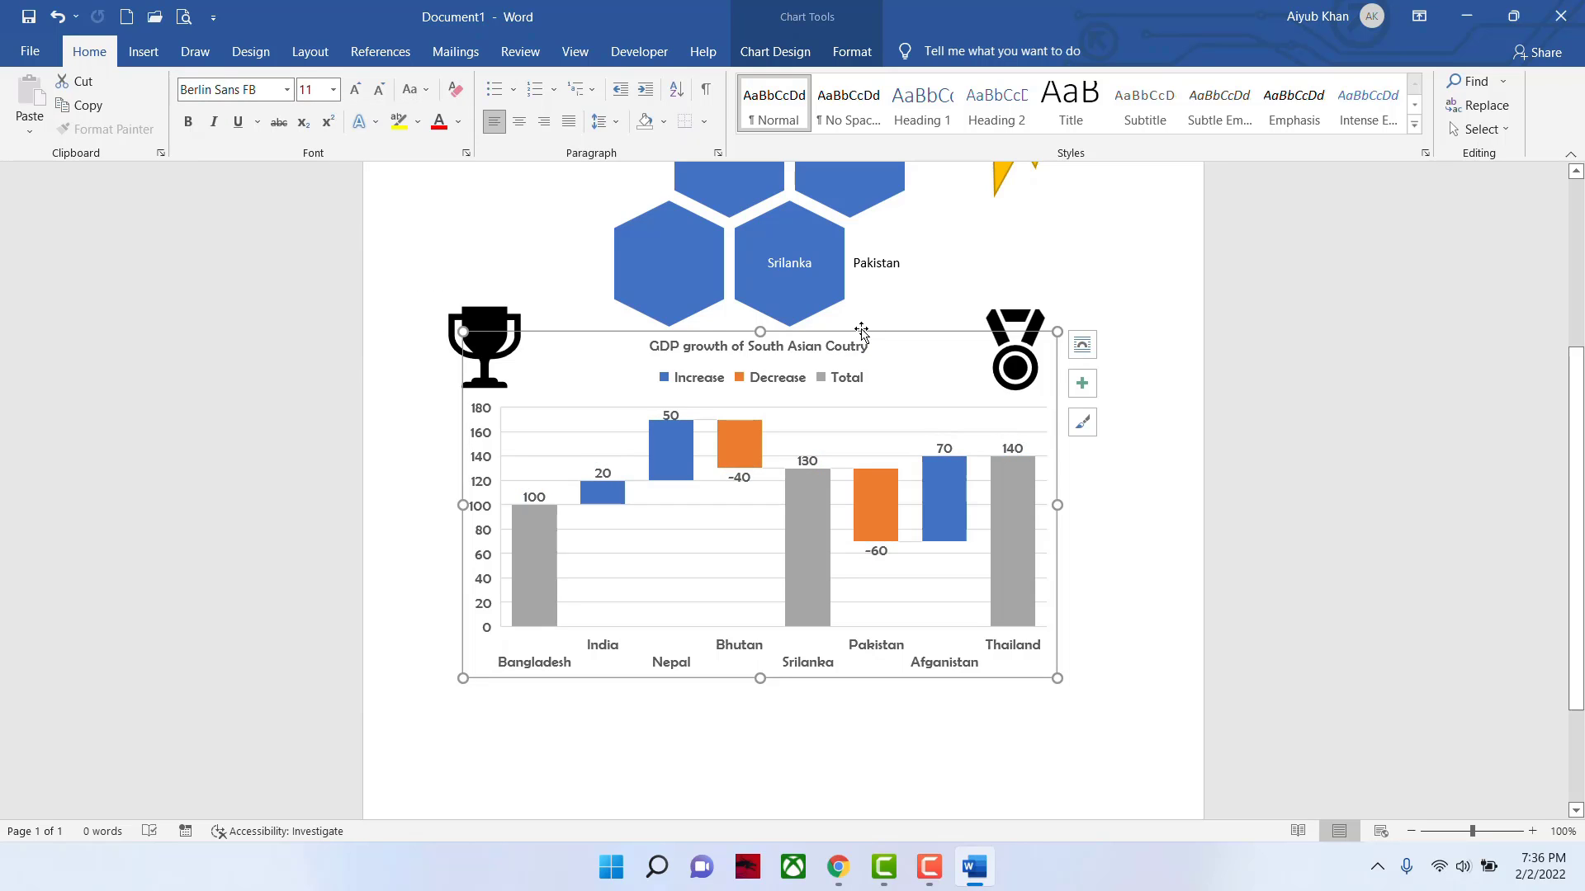
left_click(288, 91)
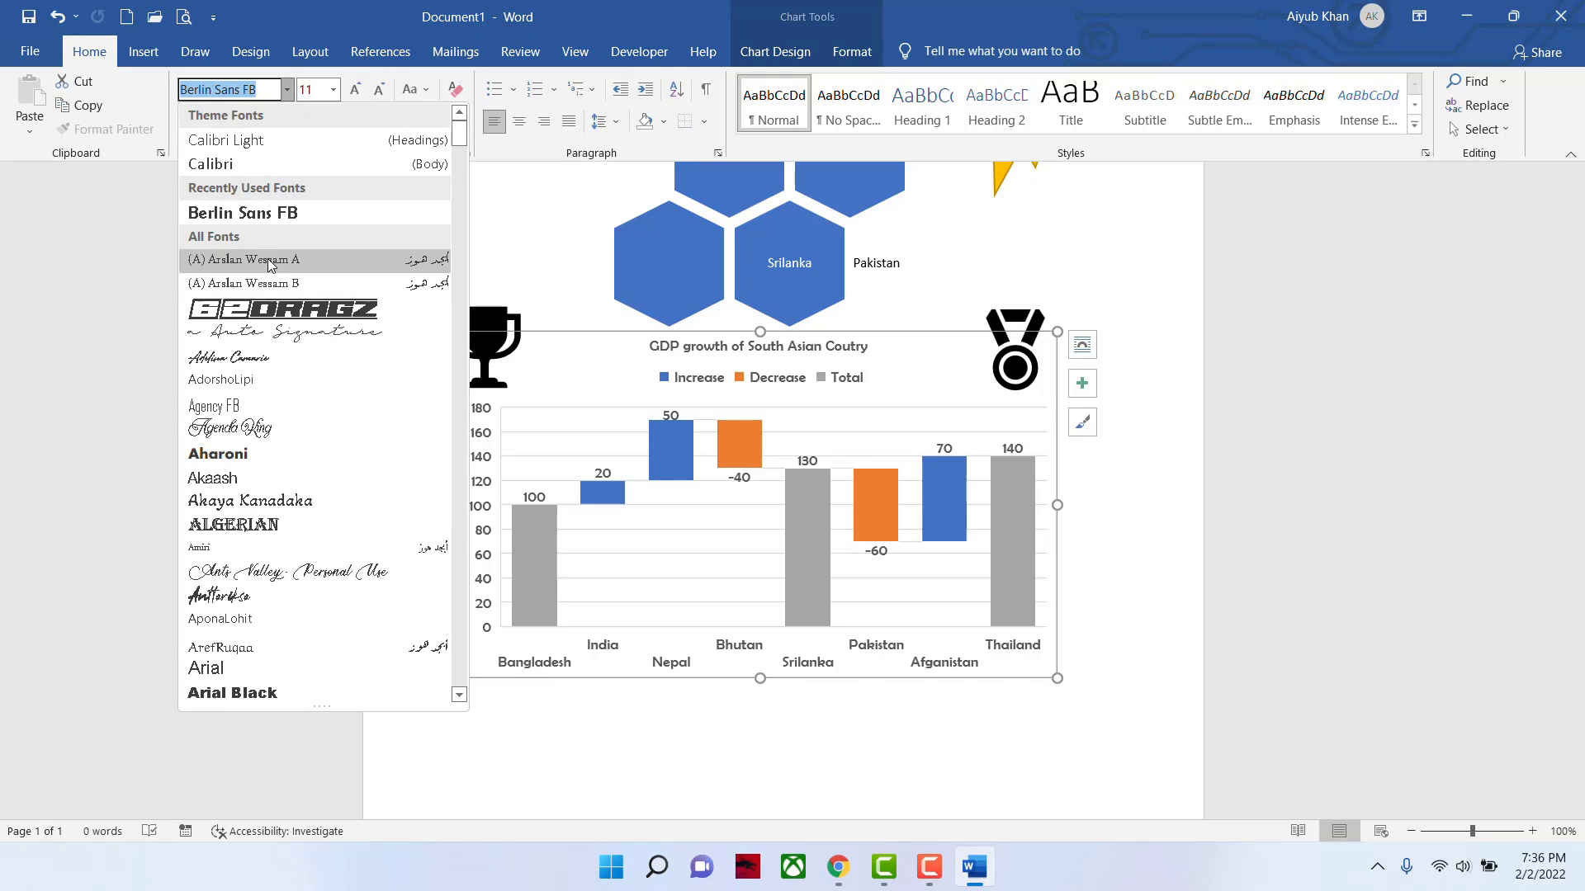
left_click(269, 212)
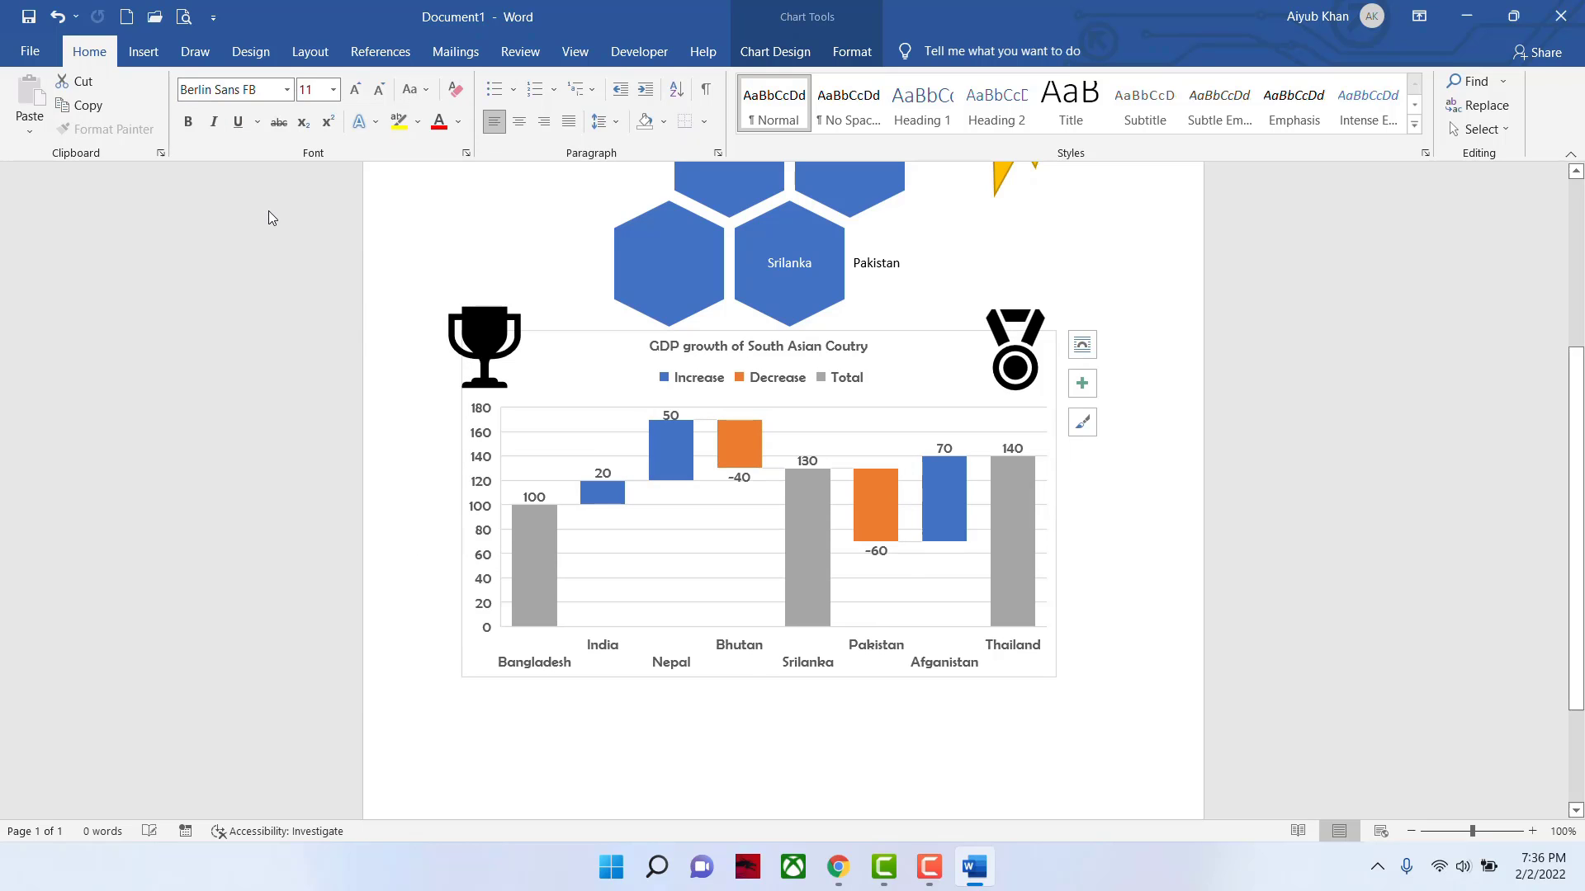
- Change the font of the whole waterfall chart to Akaya Kanadaka
left_click(287, 91)
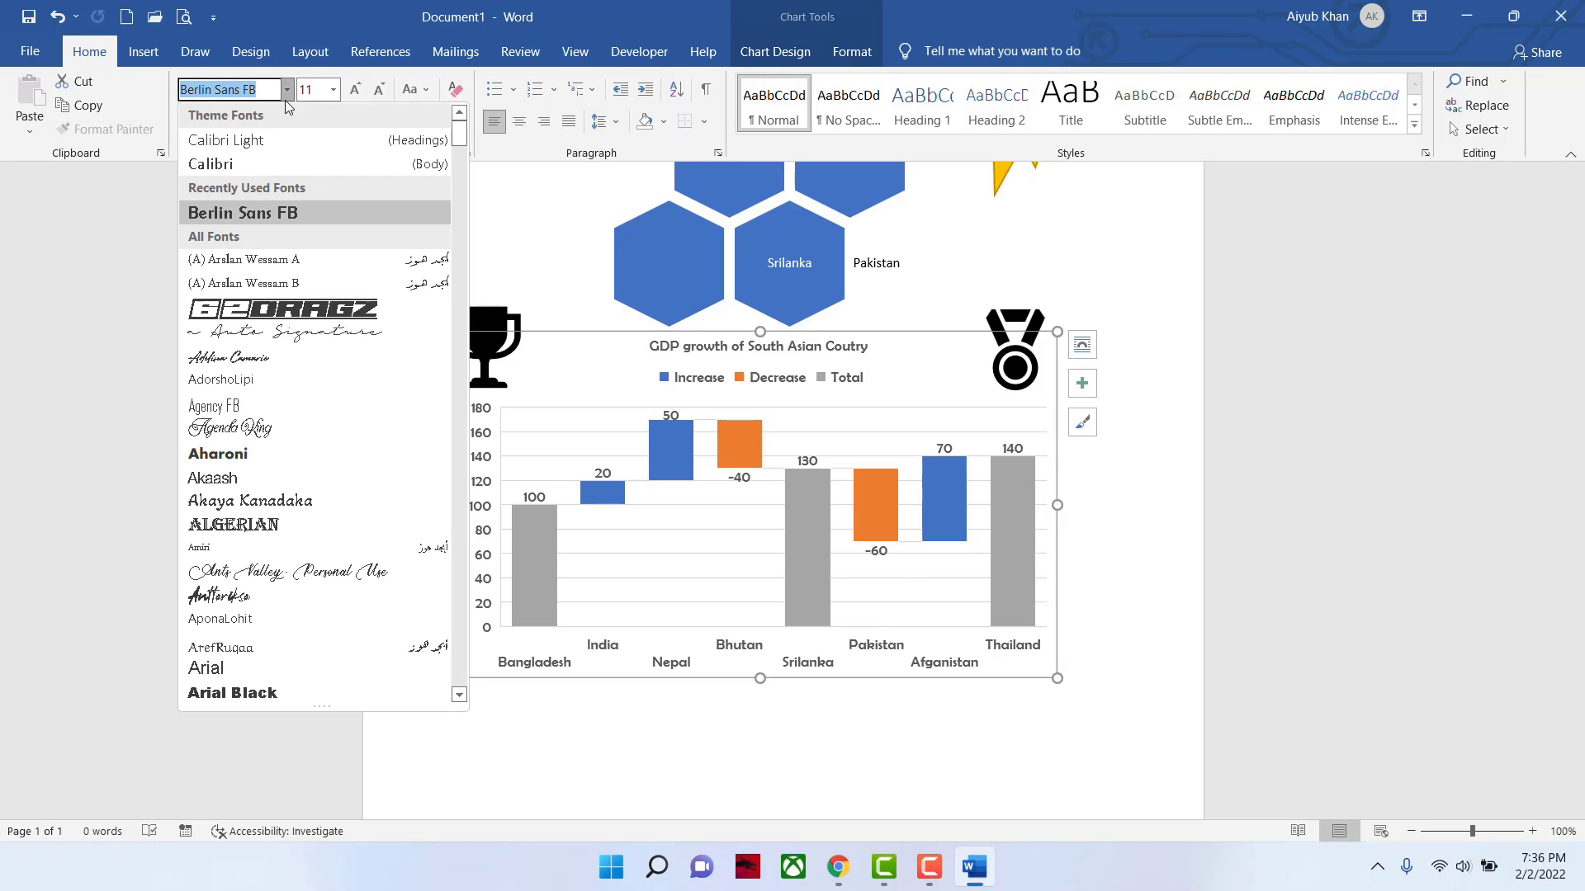
left_click(285, 504)
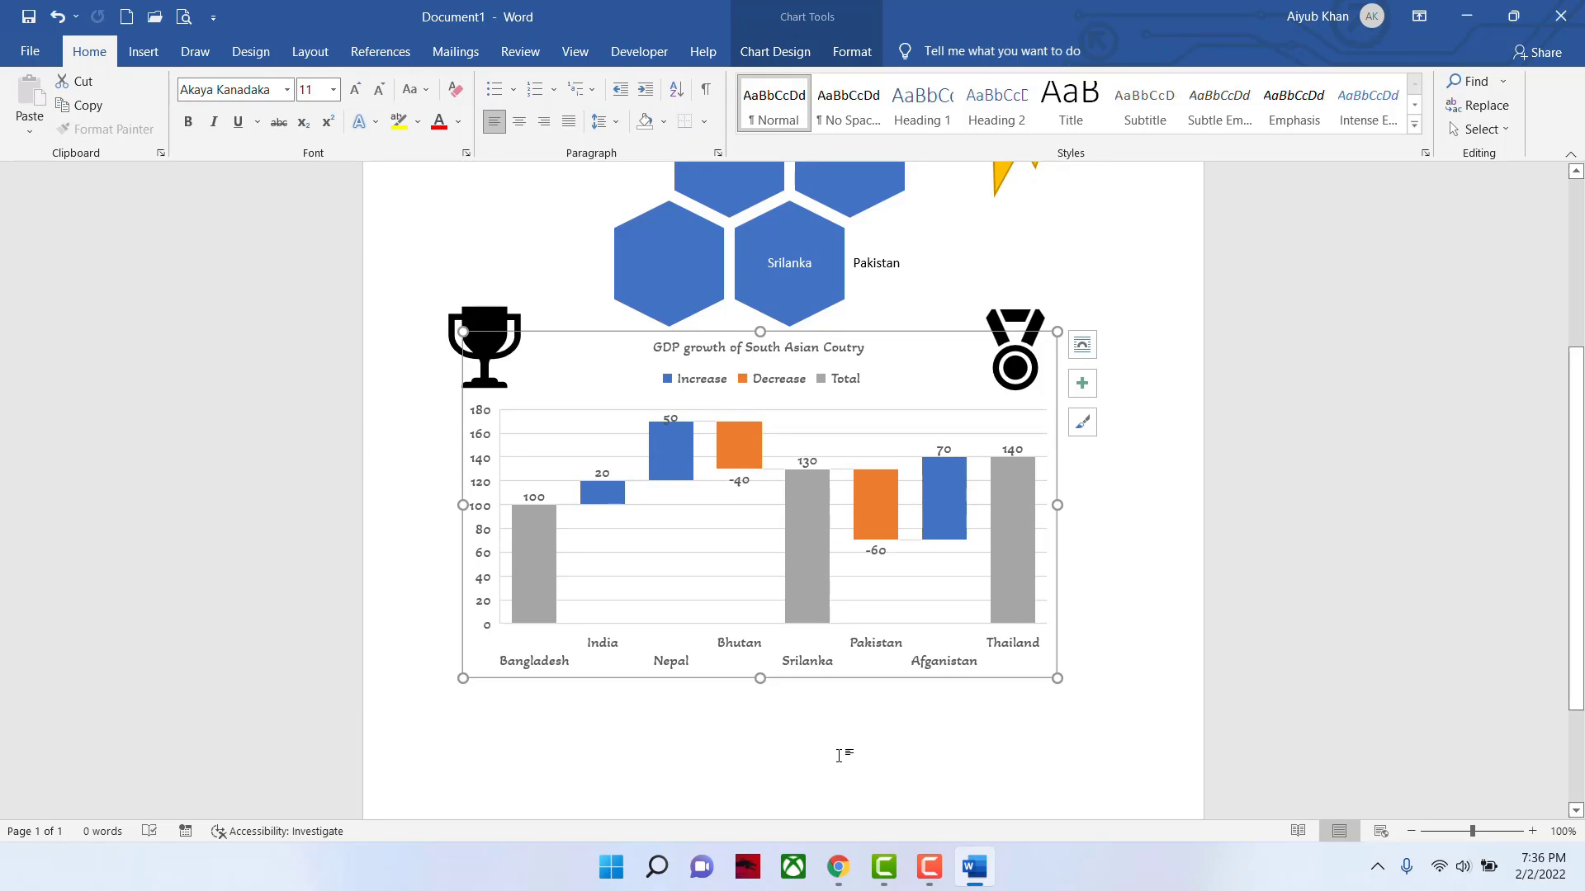
left_click(1106, 601)
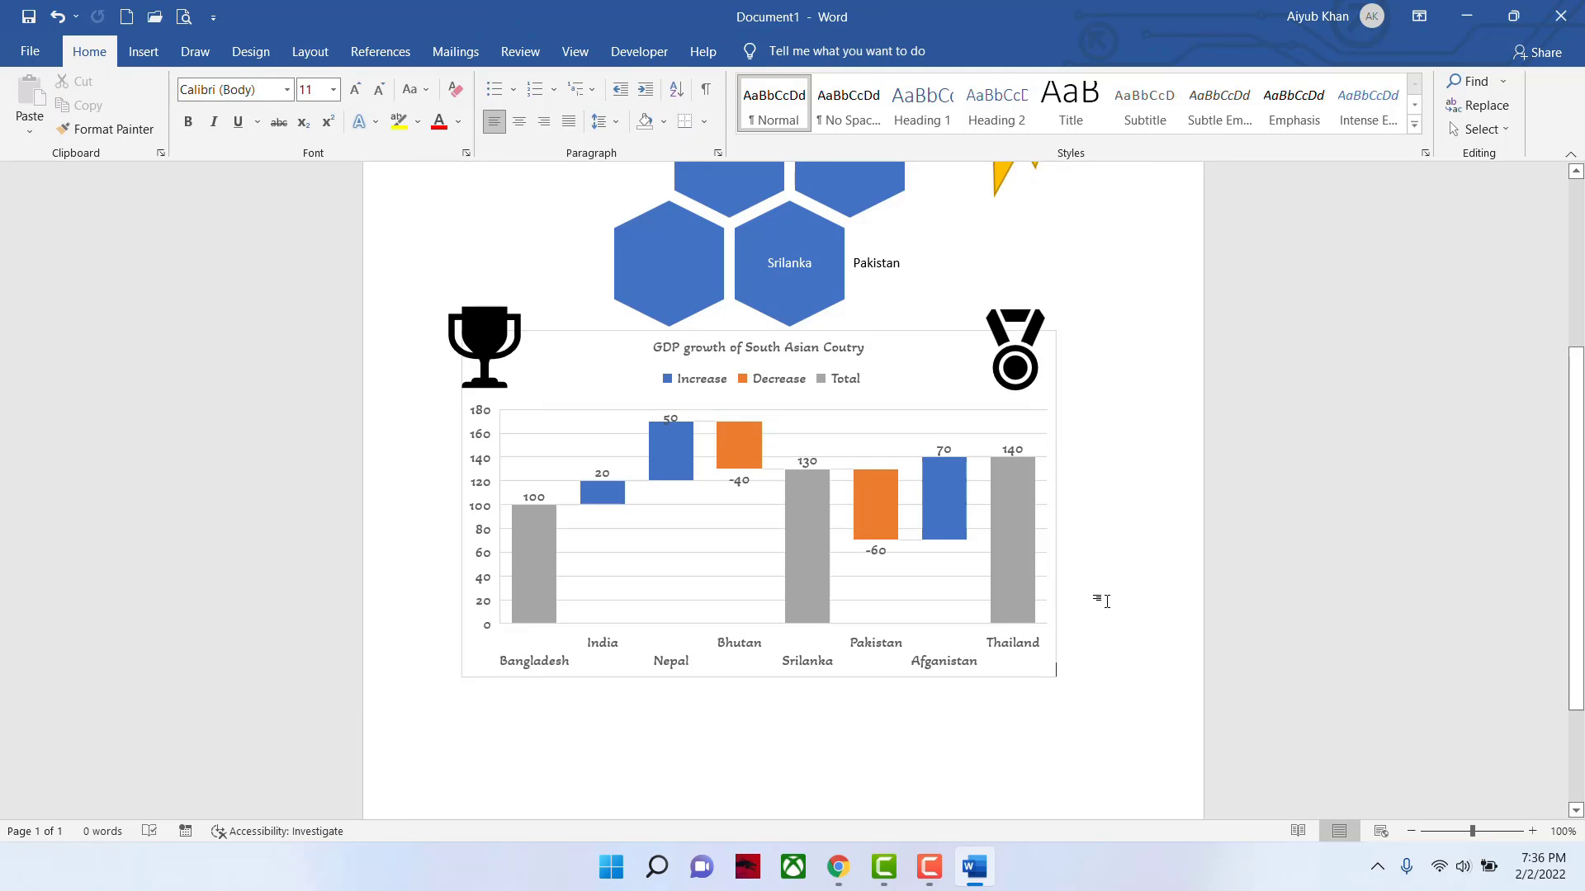
- Delete the medal and trophy icons overlapping the upper corners of the waterfall chart
left_click(806, 334)
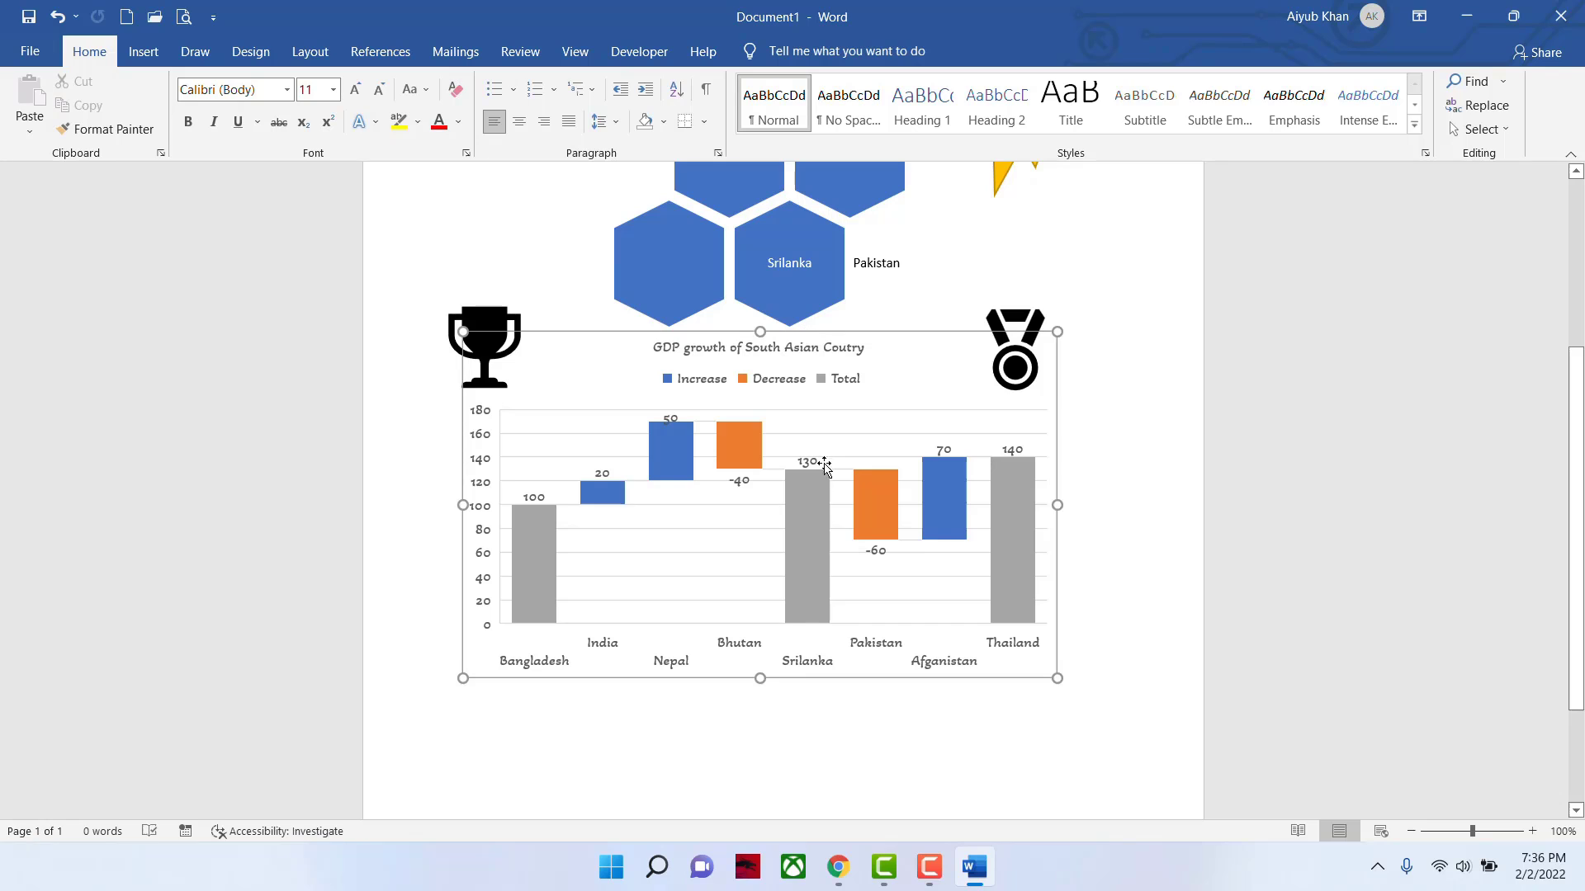
left_click(1015, 322)
left_click(1014, 366)
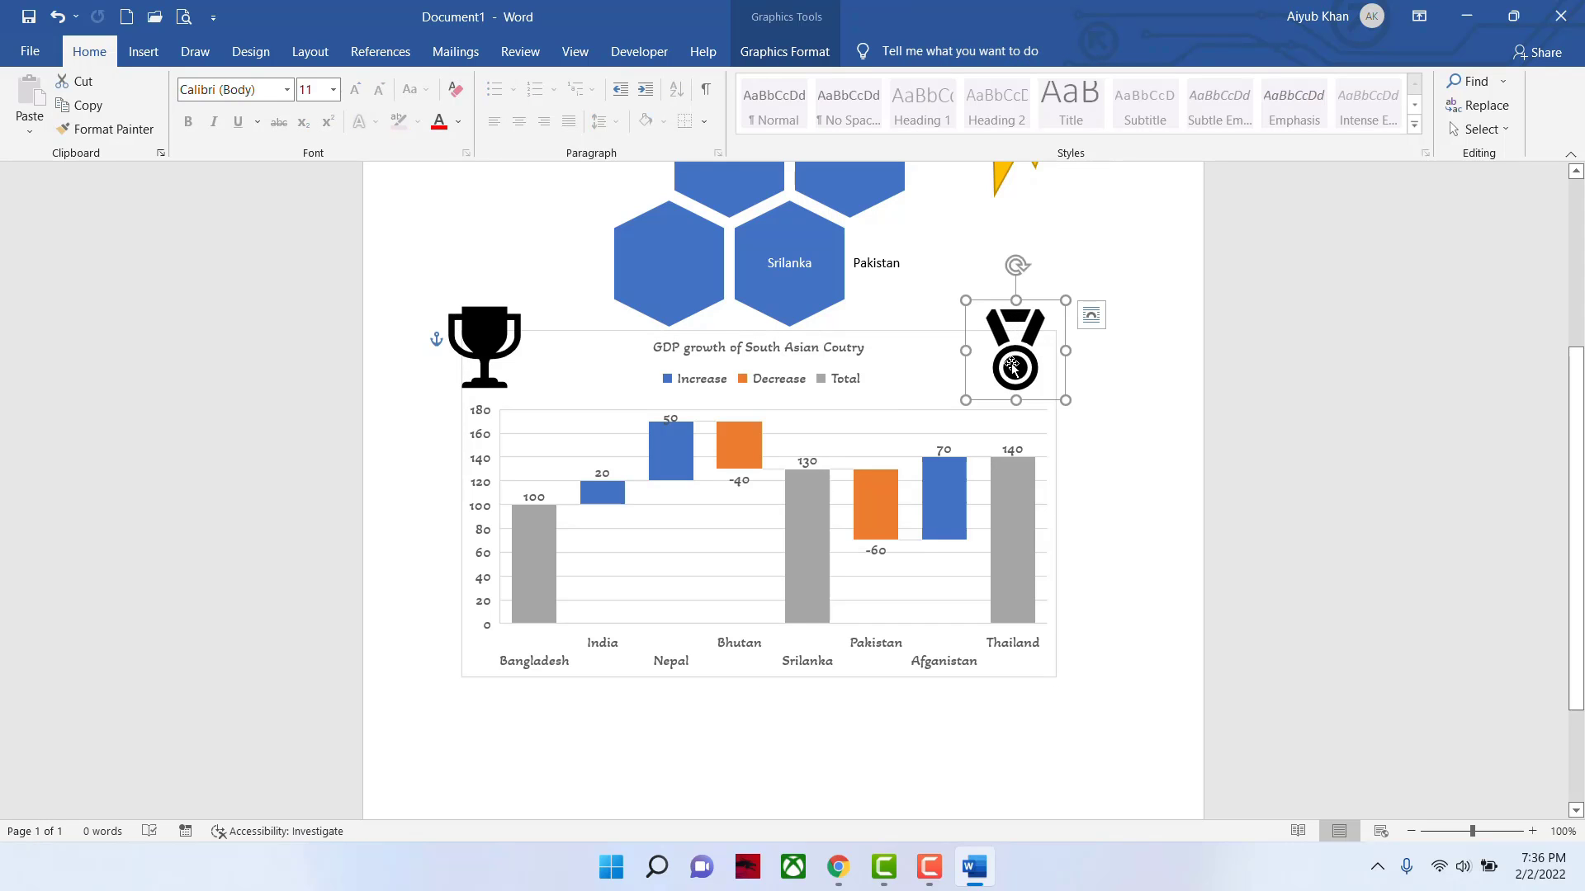
key("Delete")
left_click(471, 342)
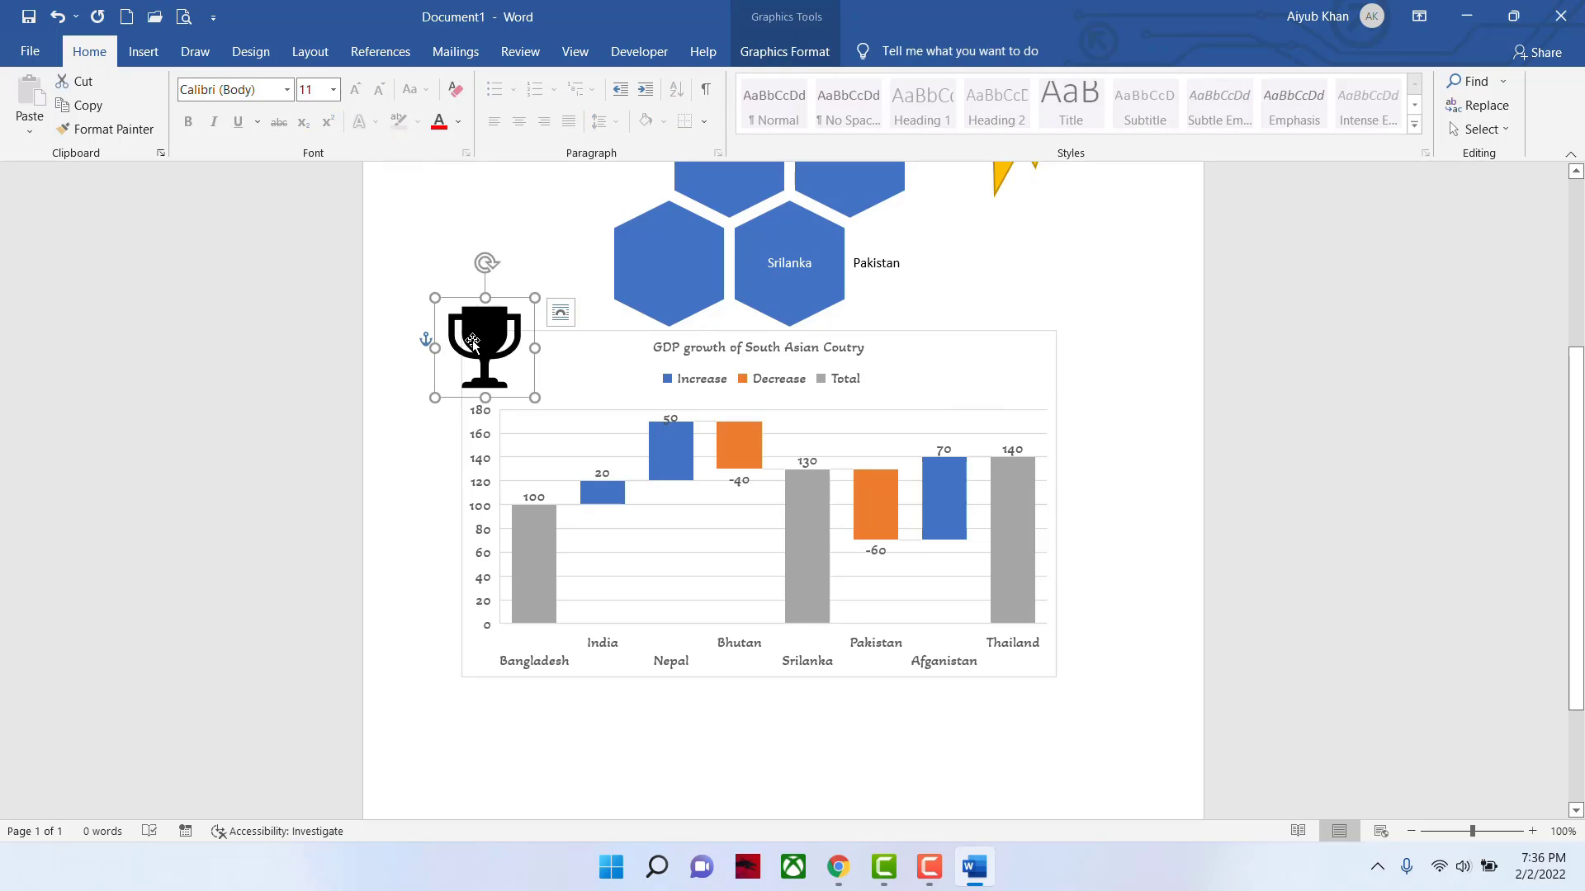
key("Delete")
- Colour the word "Bangladesh" in the large explosion shape white and deselect the shape
scroll(844, 408, "up", 5)
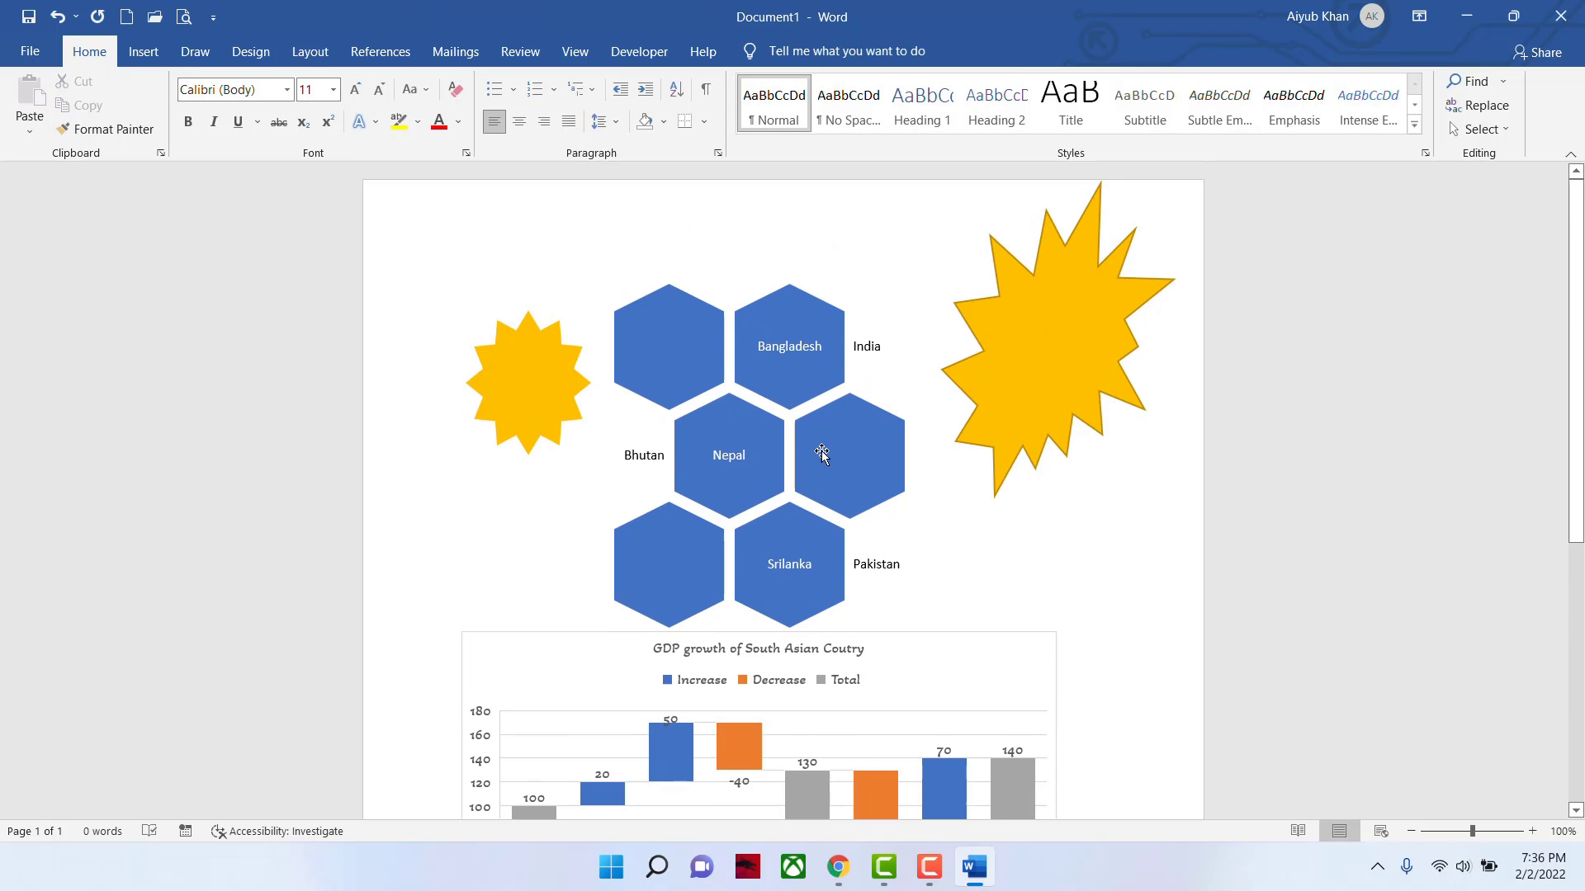
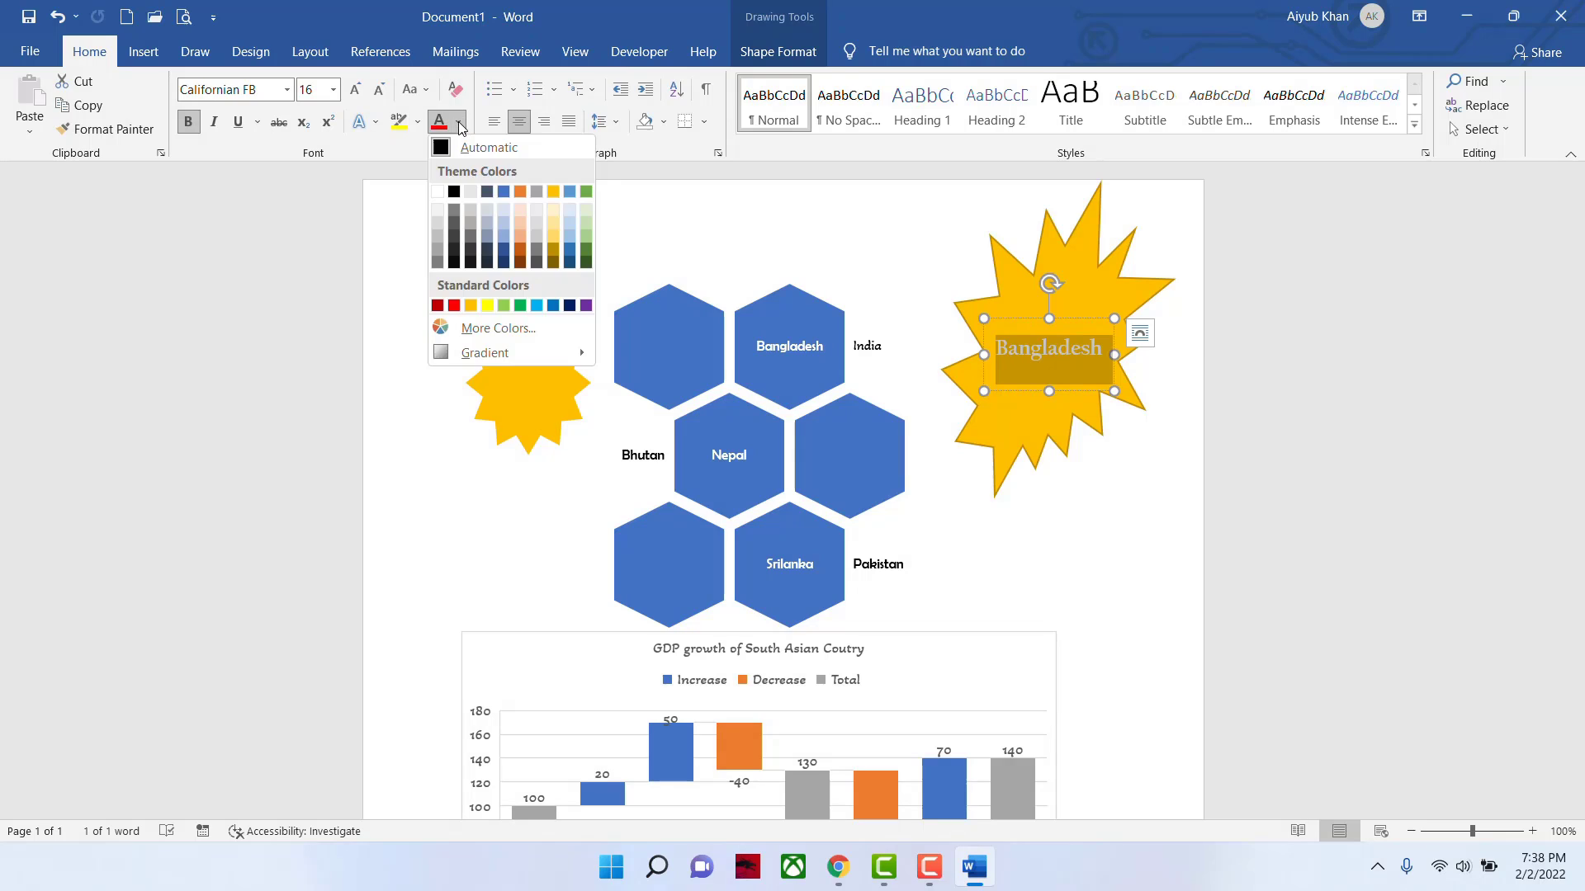
left_click(437, 193)
left_click(1130, 476)
scroll(1131, 487, "down", 4)
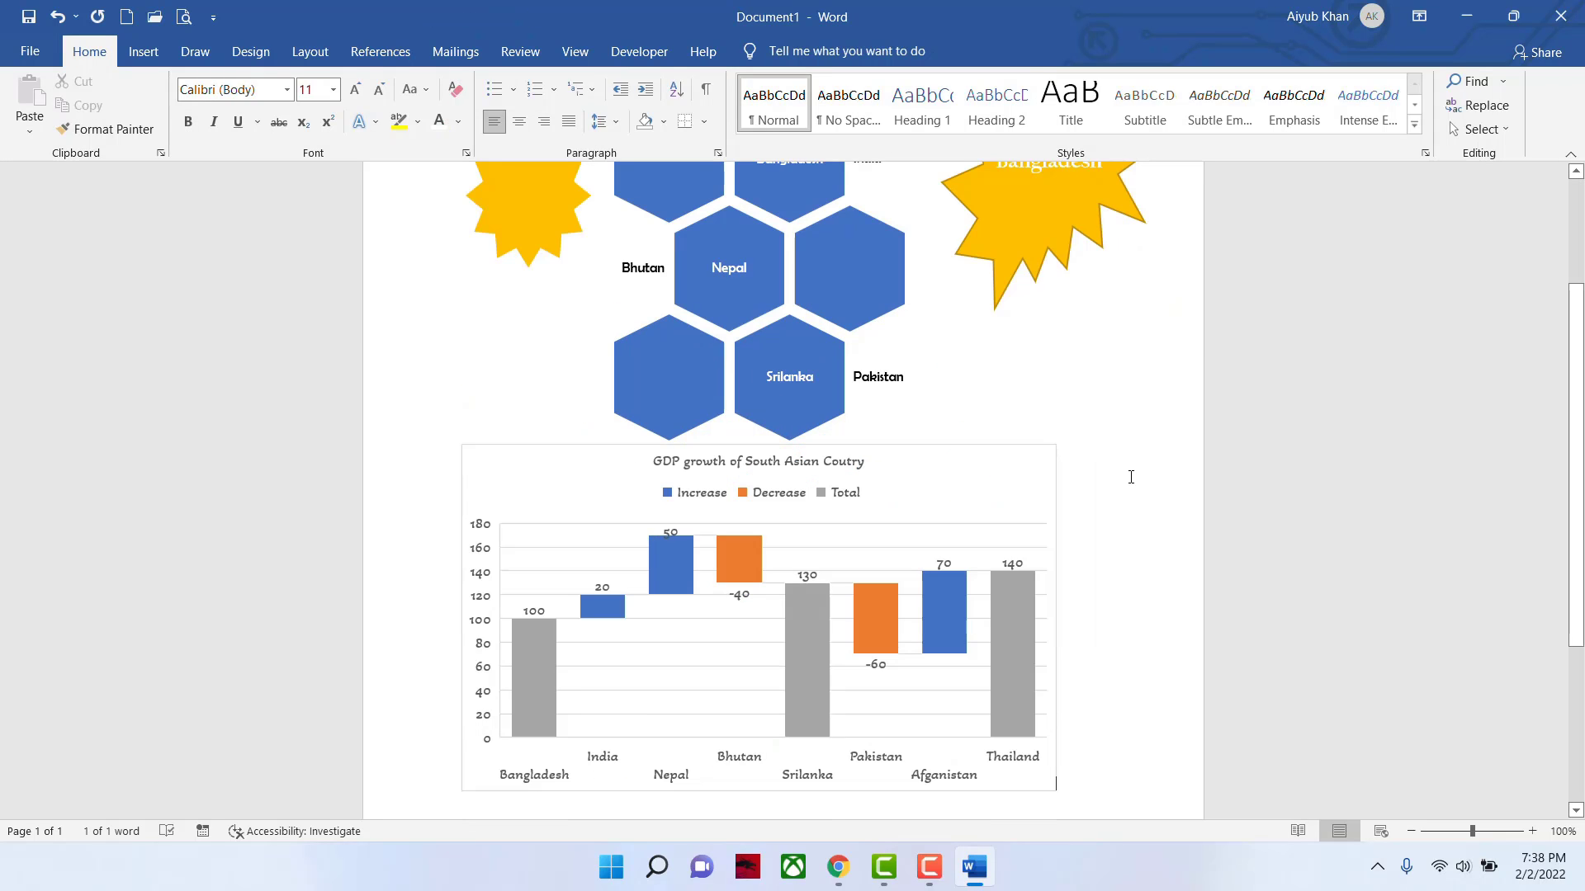
scroll(1130, 495, "up", 4)
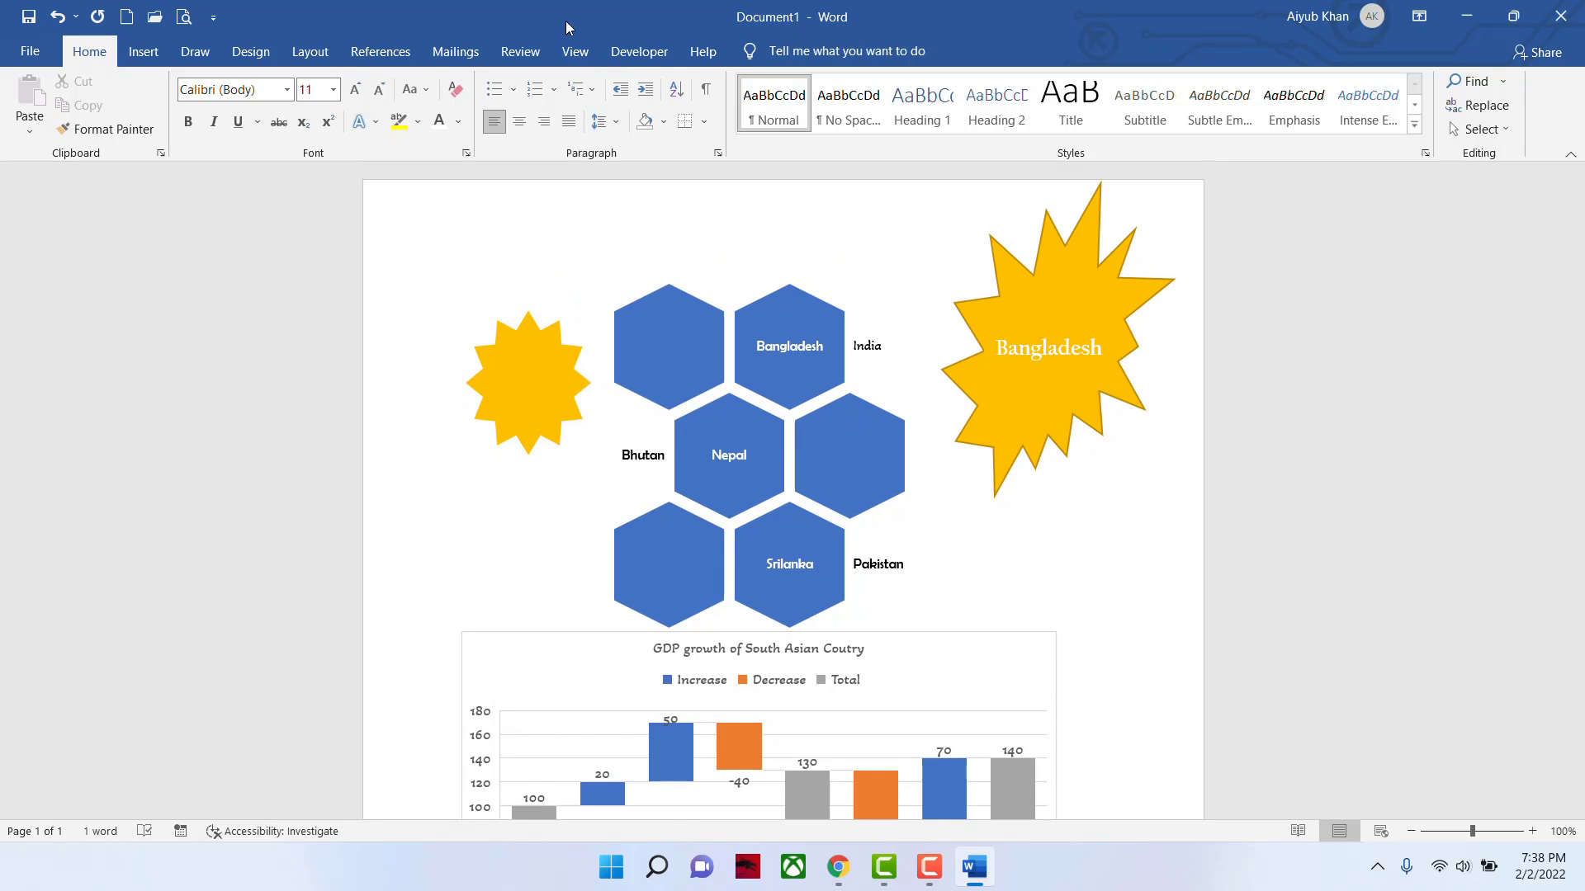
- Delete all content from the document to leave a blank page
left_click(140, 53)
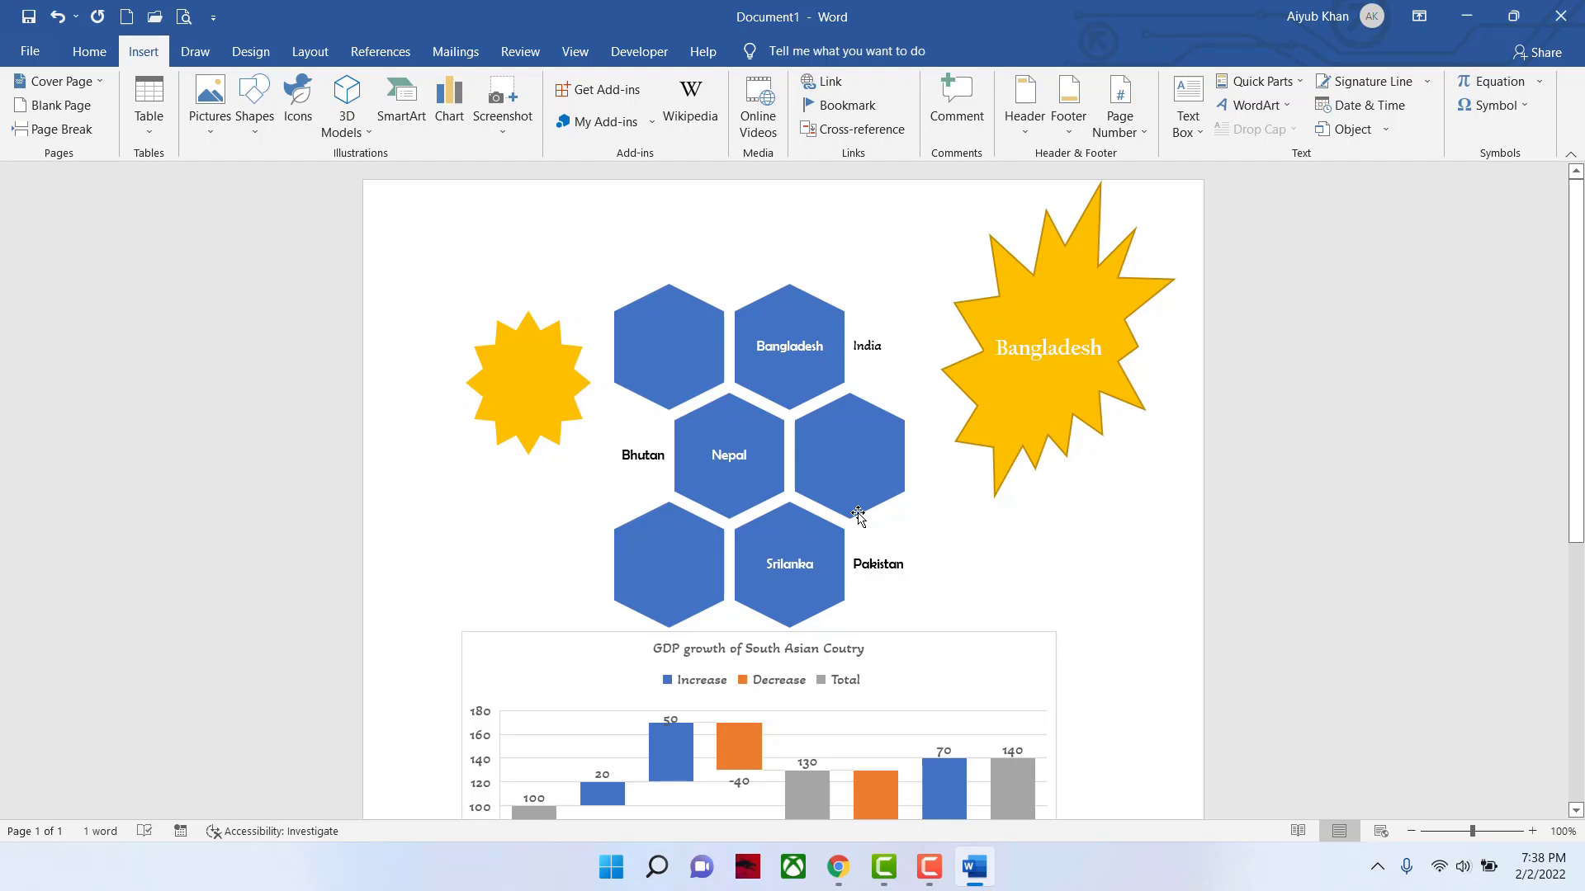
key("ctrl+a")
key("Delete")
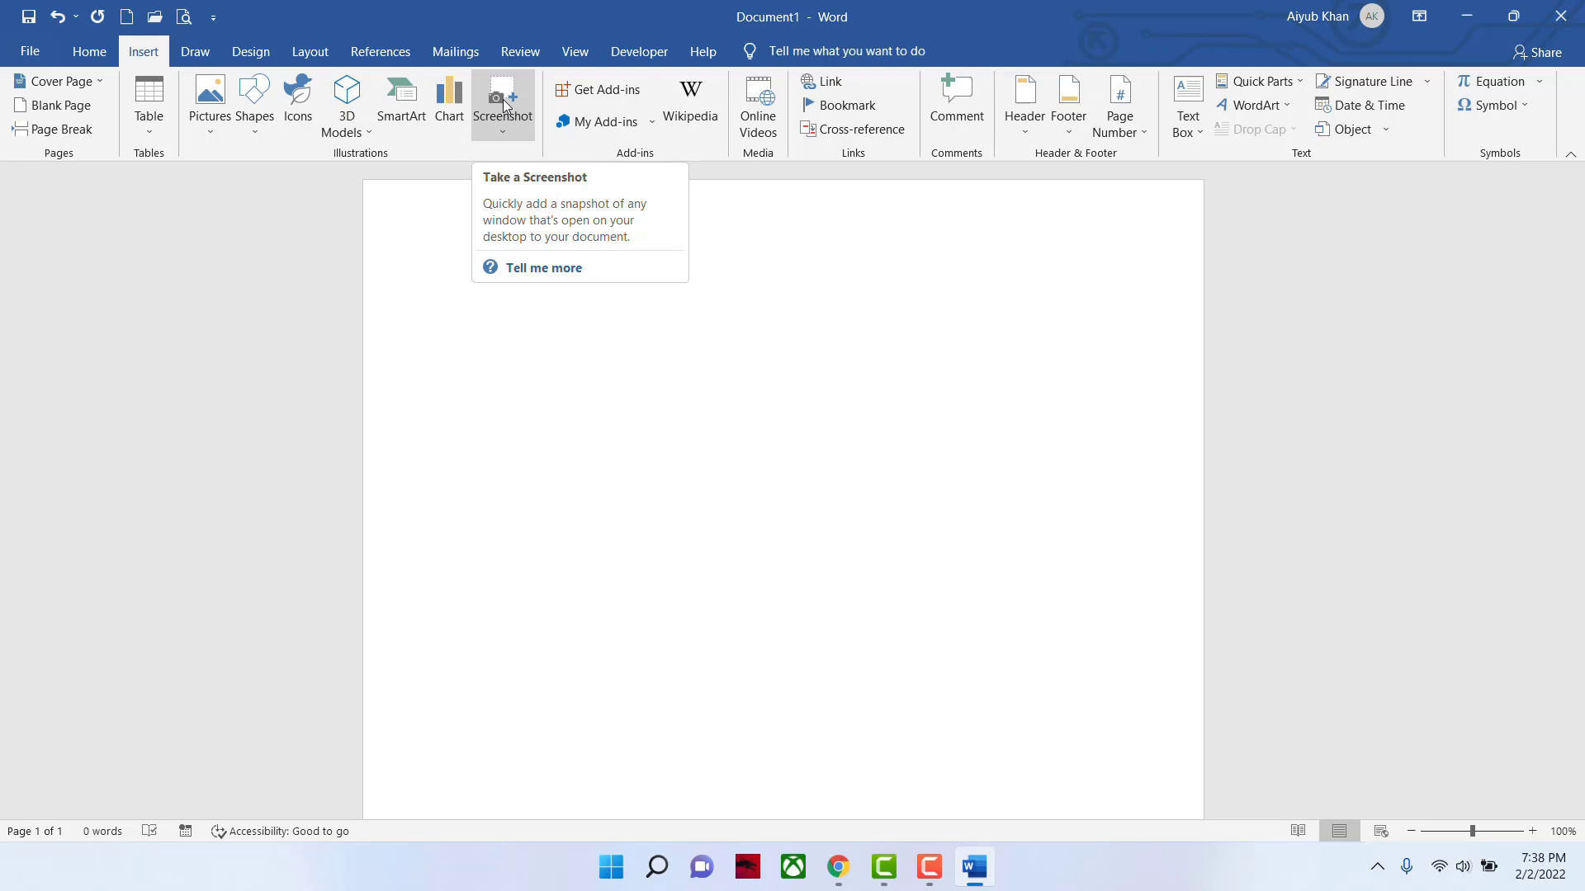
- Insert a screen clipping of the desktop wallpaper into the blank document and undo the insertion
left_click(505, 105)
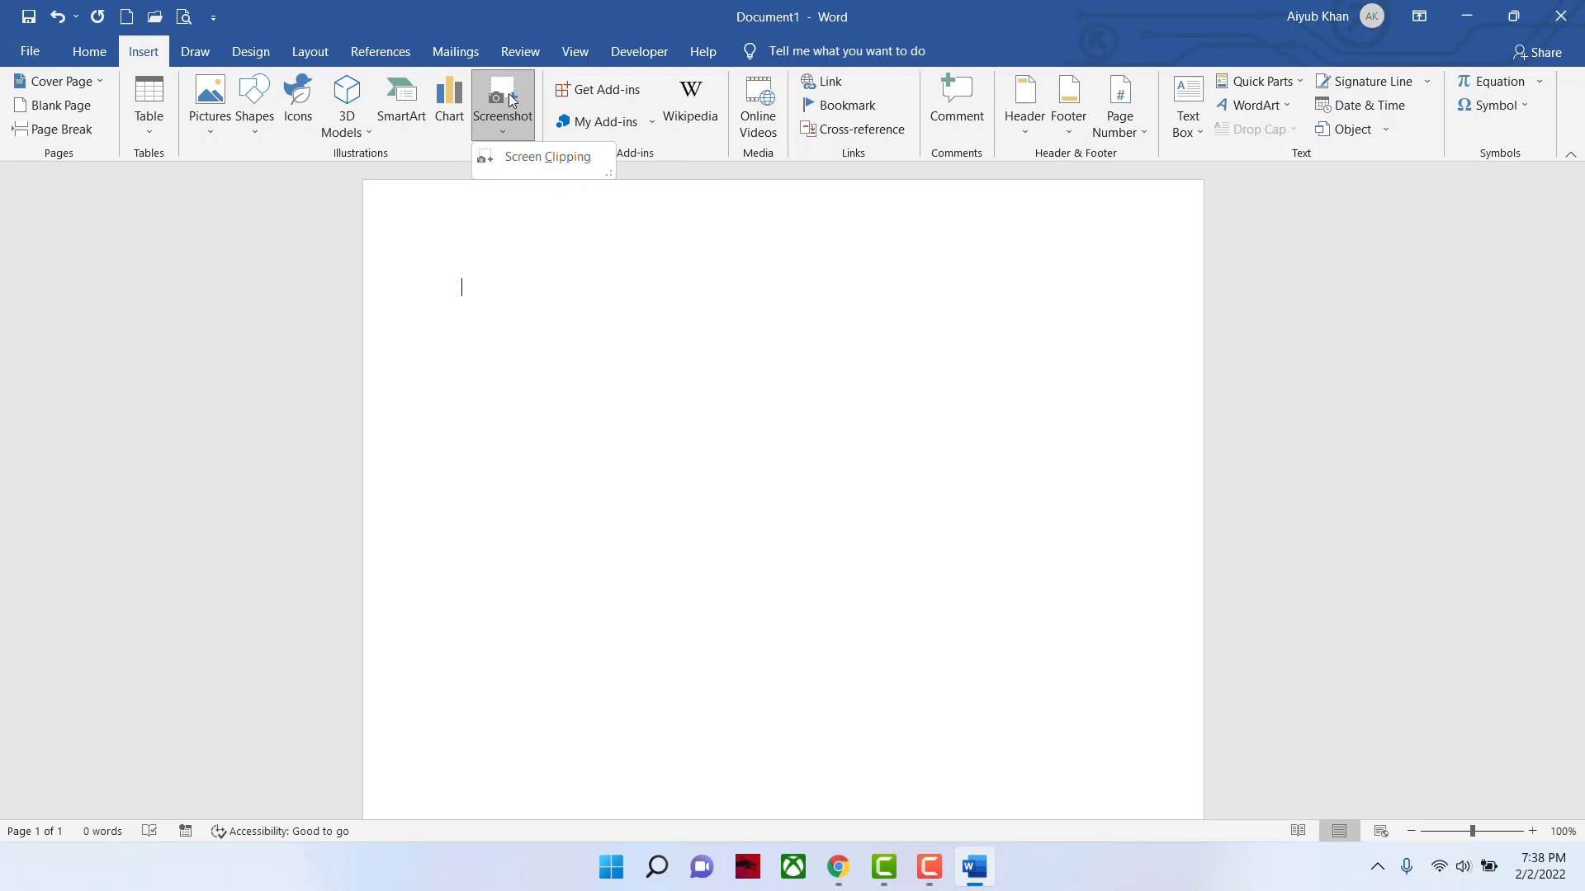
left_click(510, 99)
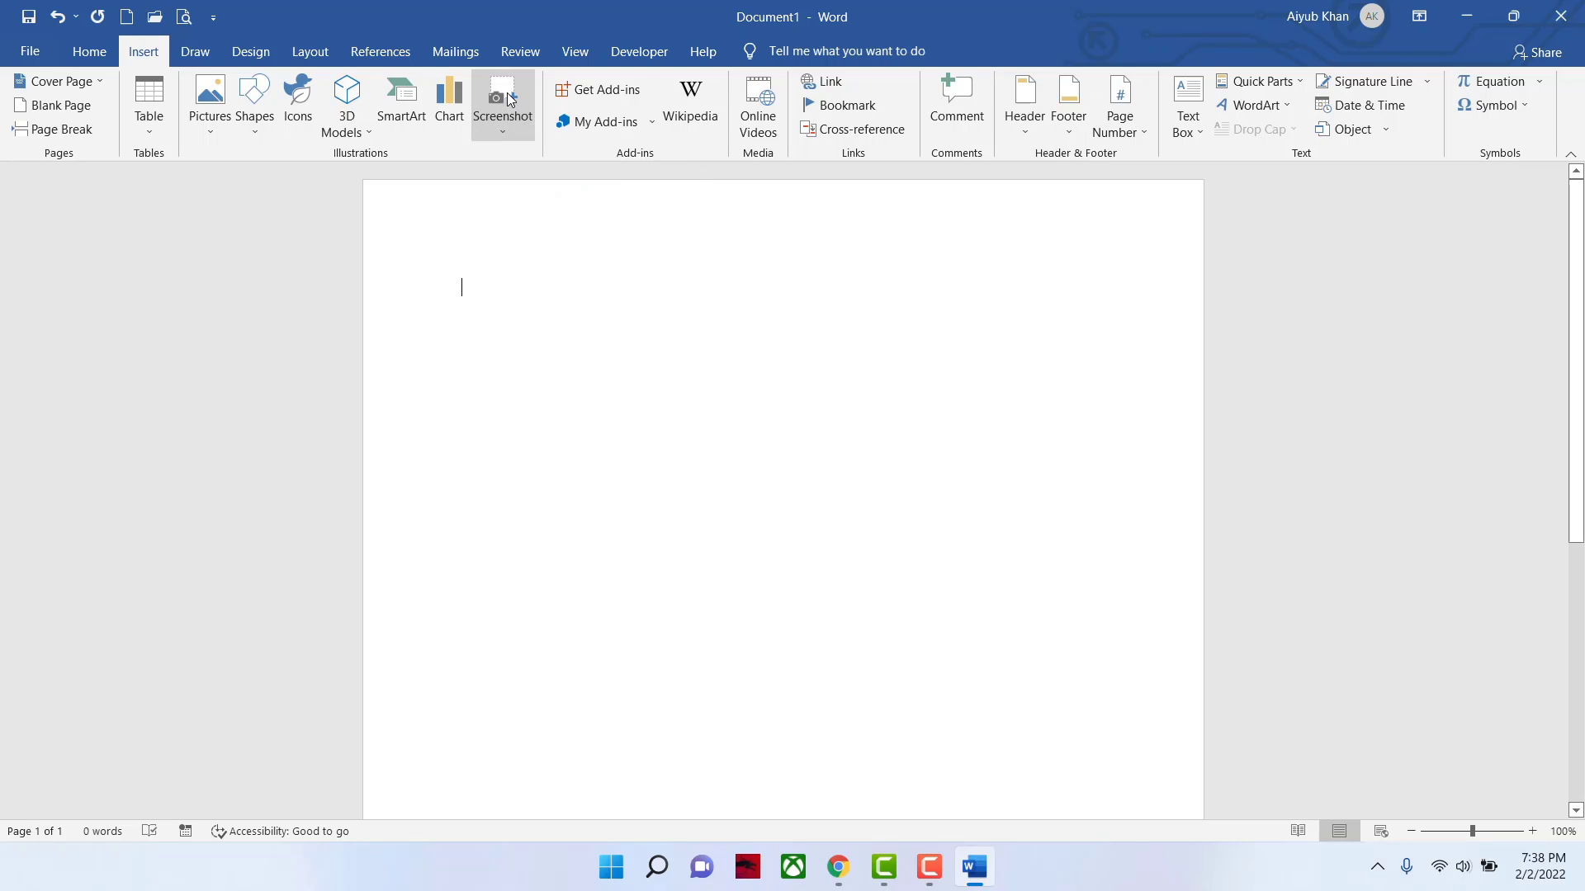
left_click(1473, 18)
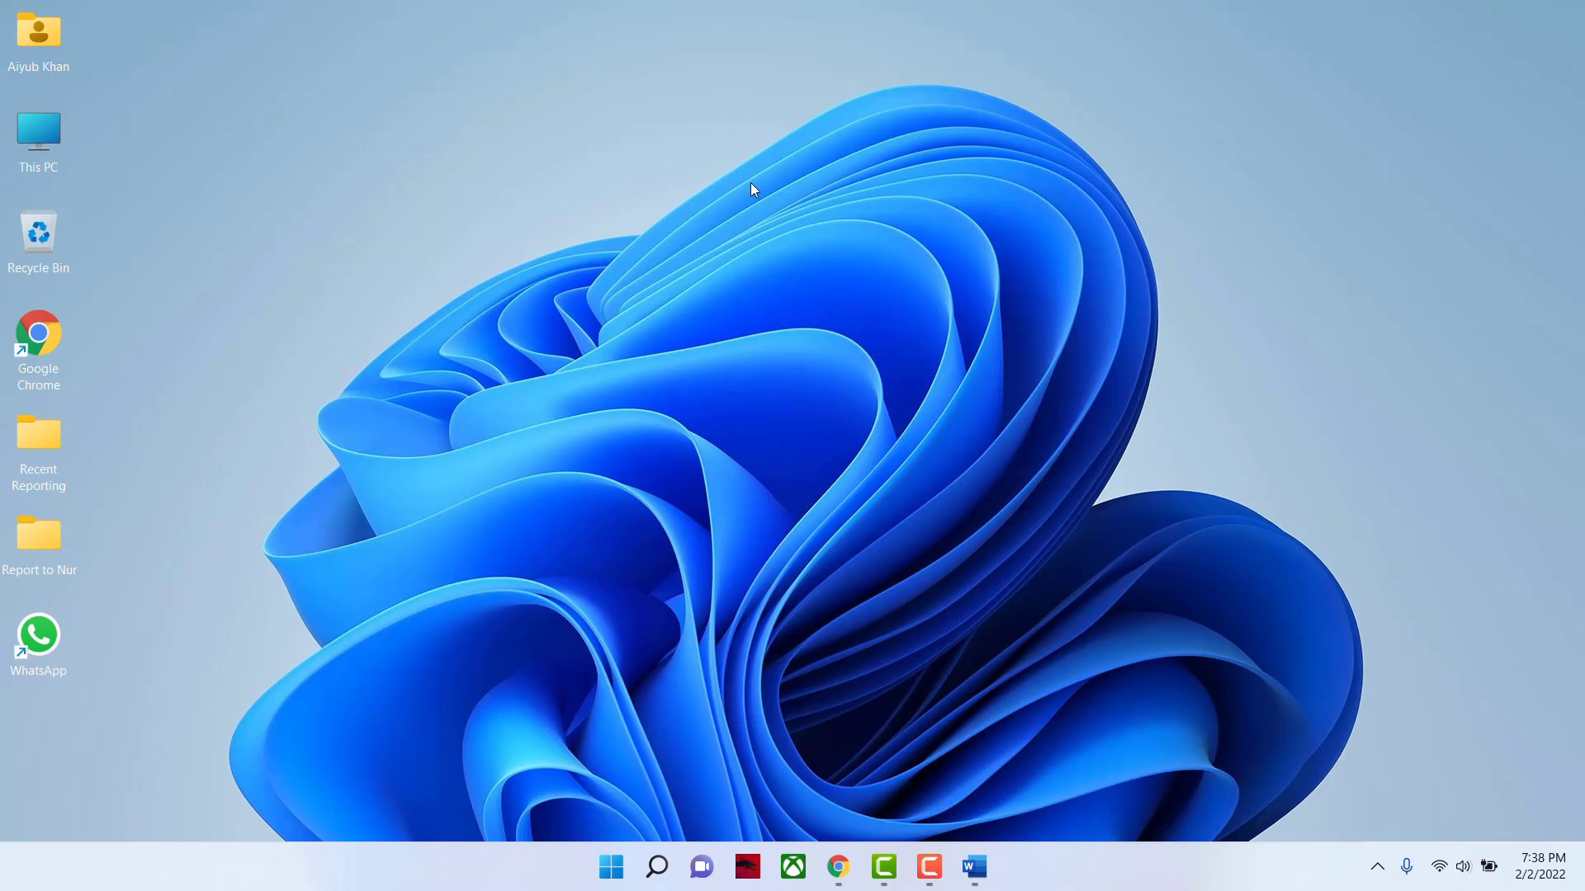
left_click(974, 867)
left_click(502, 94)
left_click(502, 92)
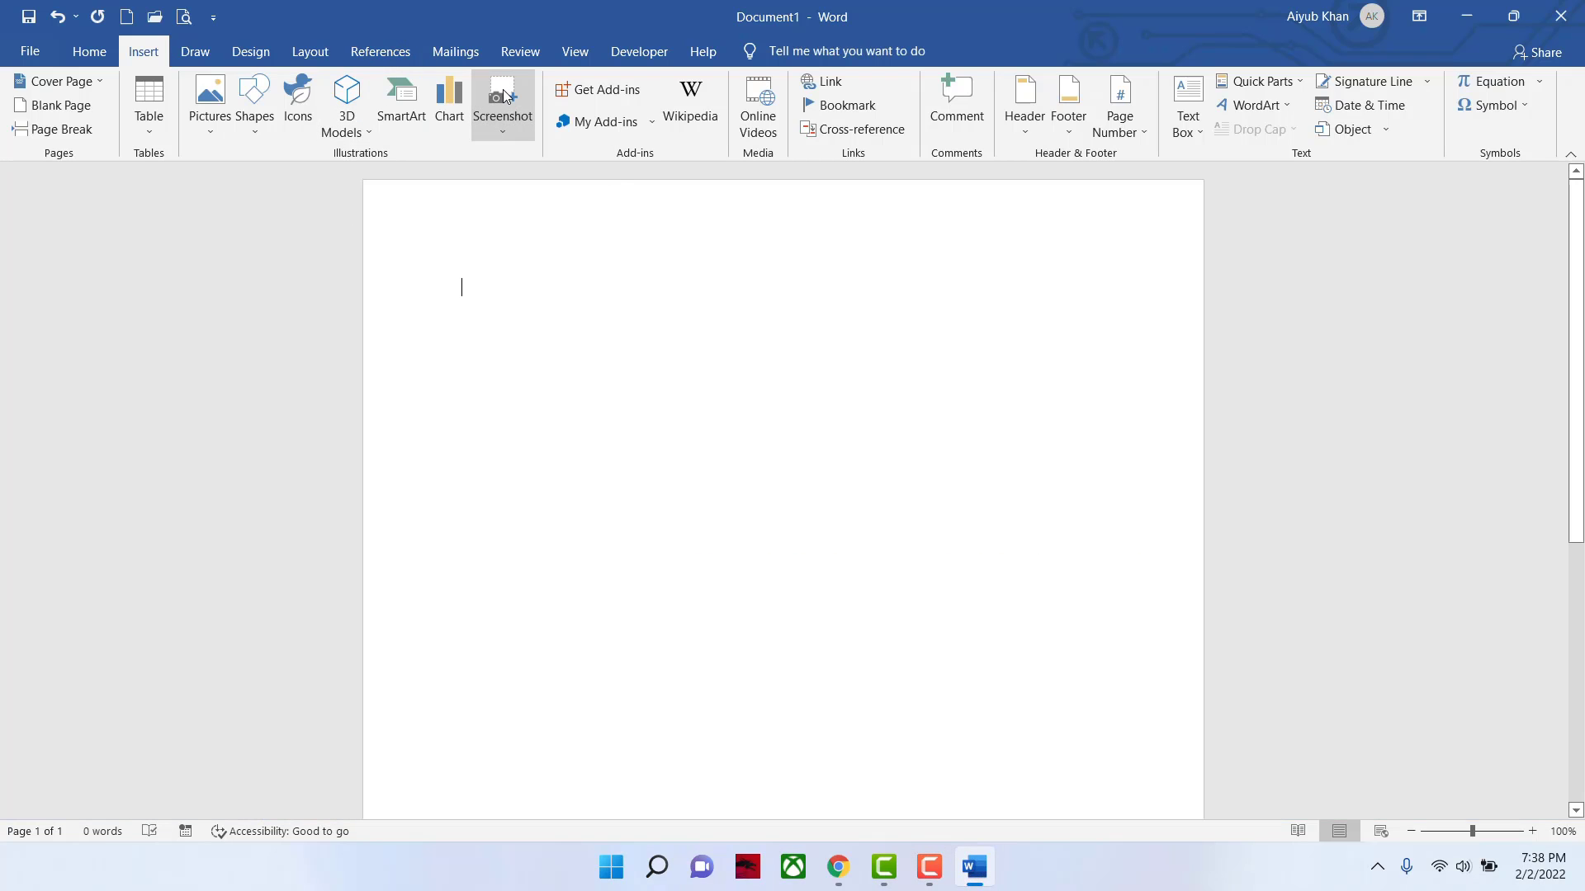
left_click(499, 131)
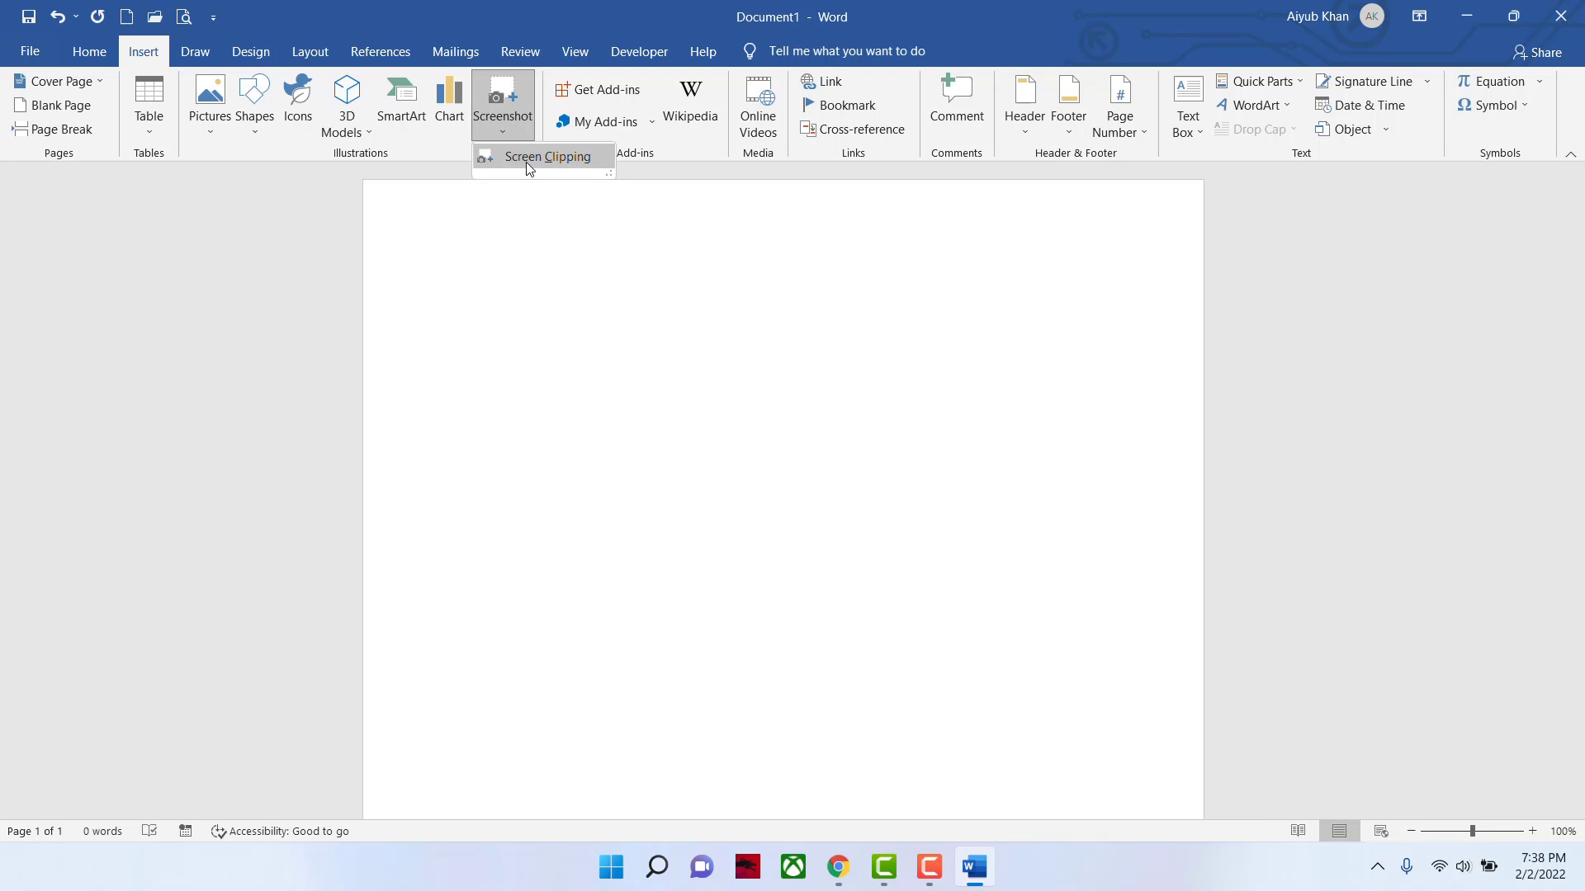
left_click(537, 157)
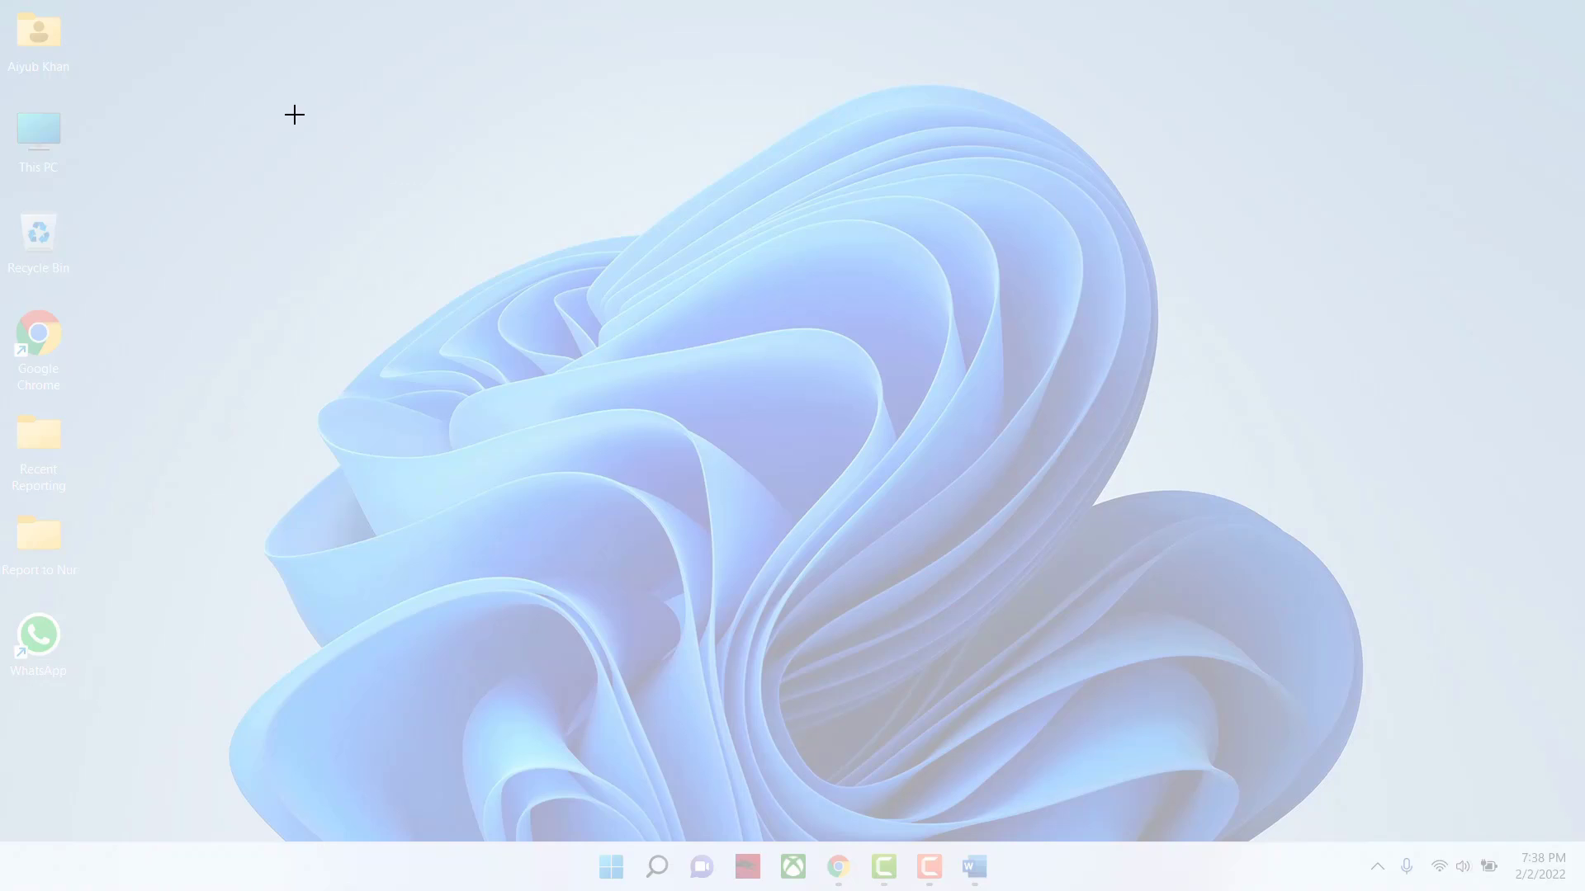
left_click_drag(291, 107, 1338, 830)
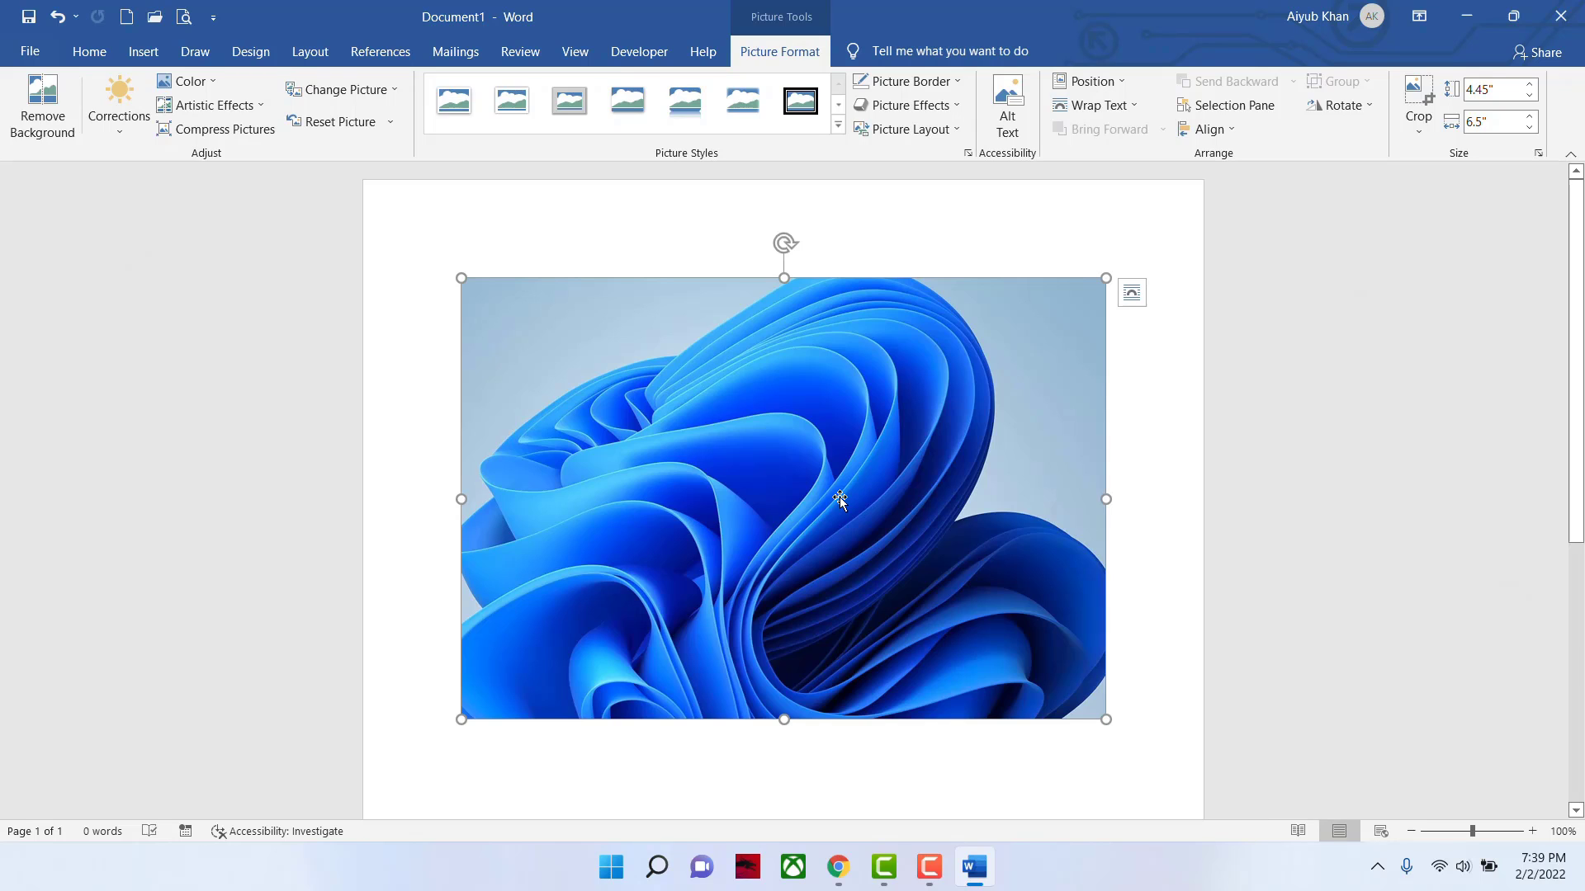
key("ctrl+z")
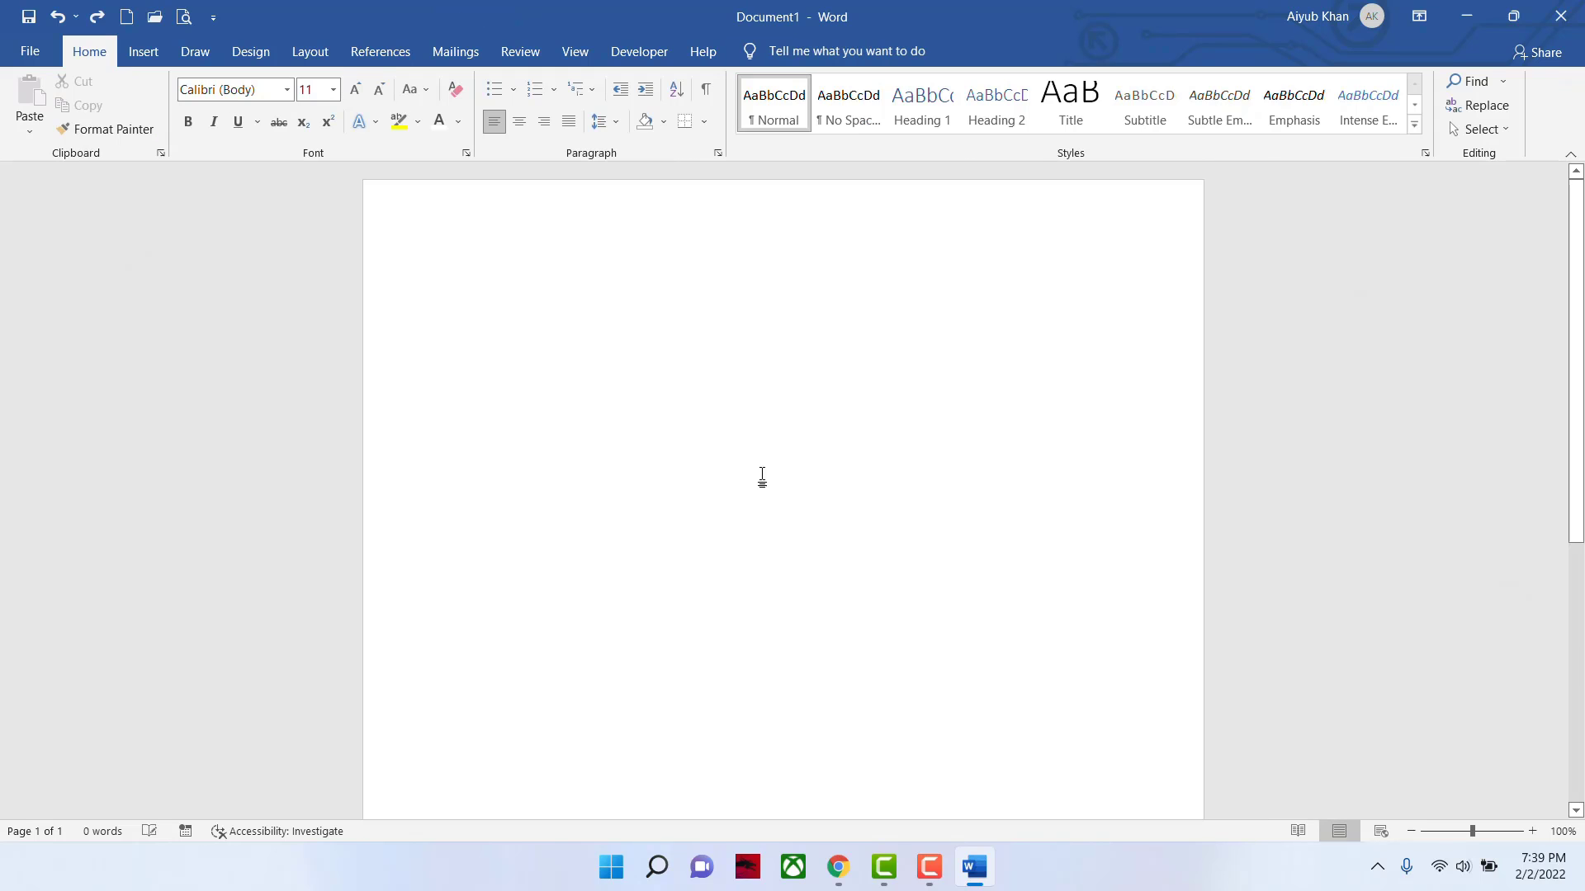
- Insert a wider screen clipping covering nearly the whole desktop wallpaper and undo it again
left_click(156, 51)
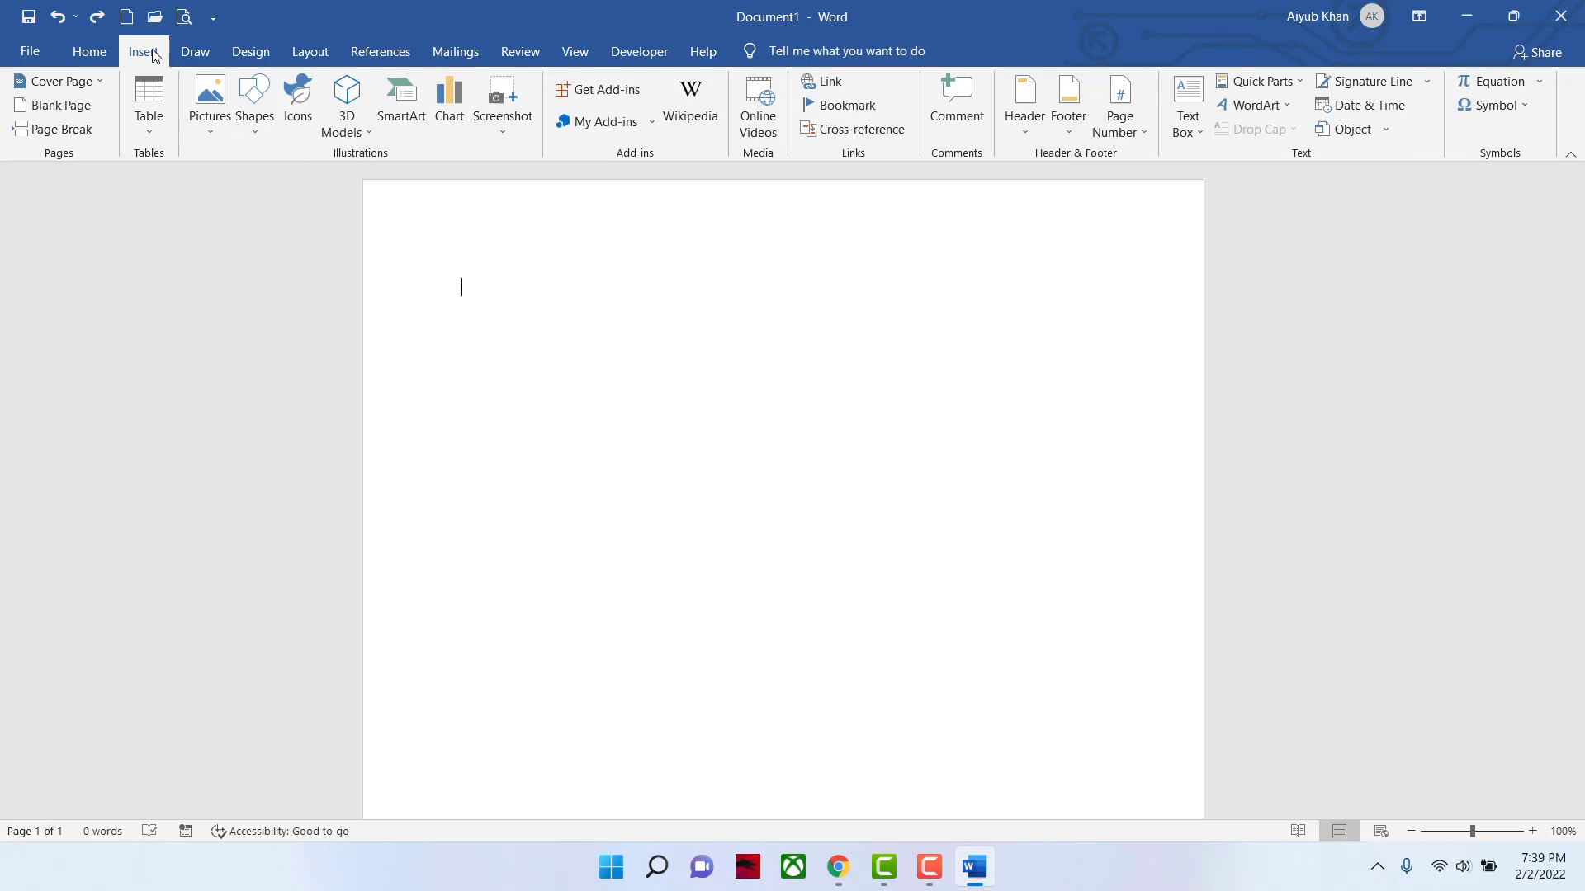
left_click(519, 115)
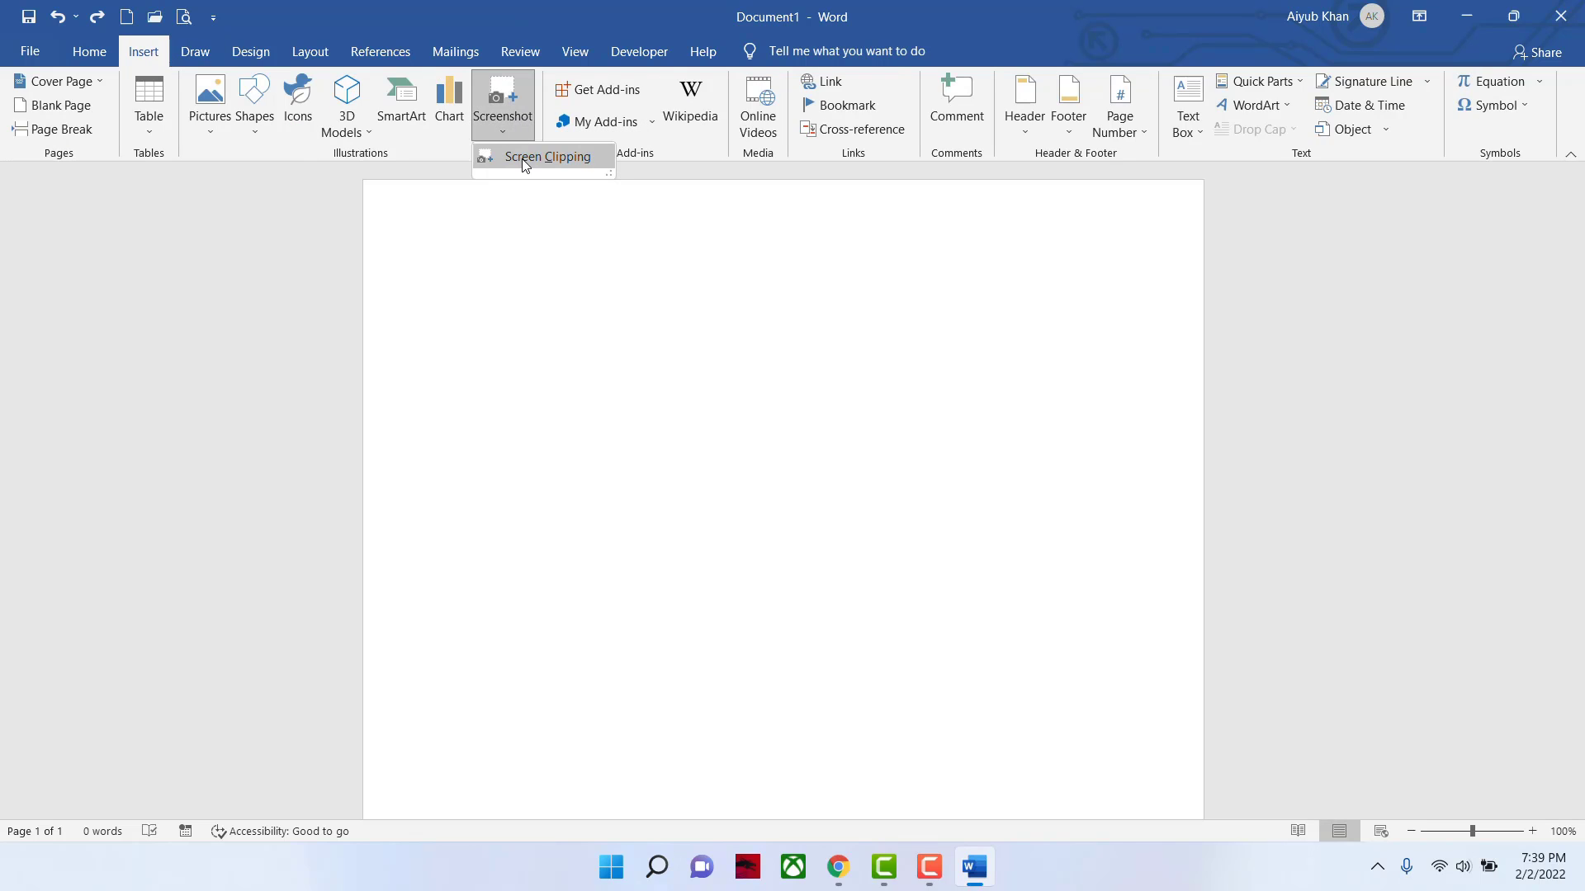
left_click(532, 161)
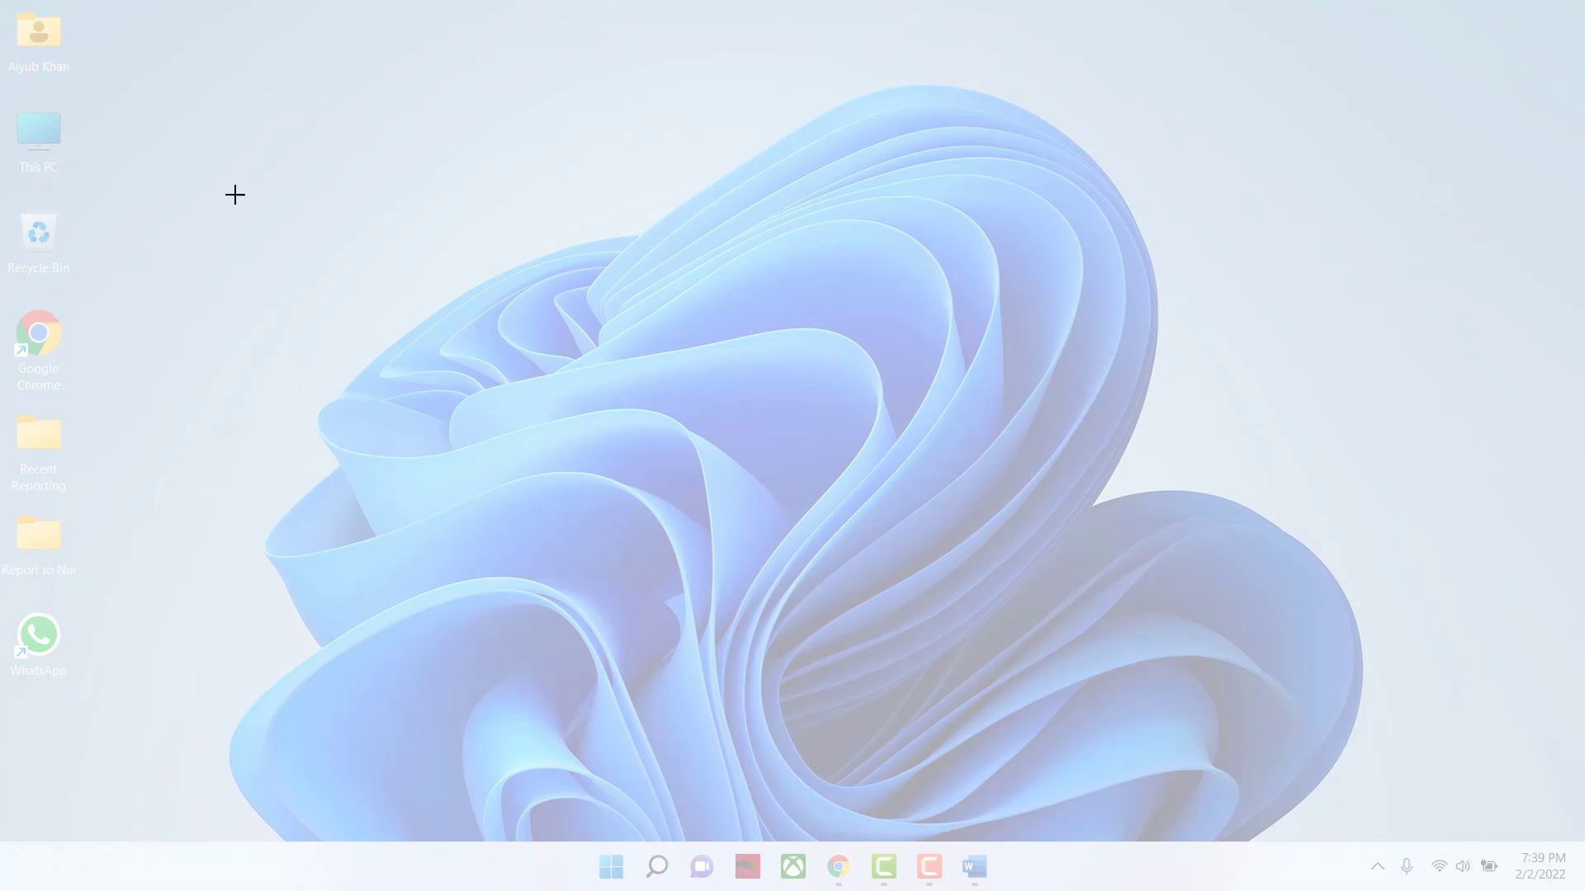
left_click_drag(164, 119, 1502, 836)
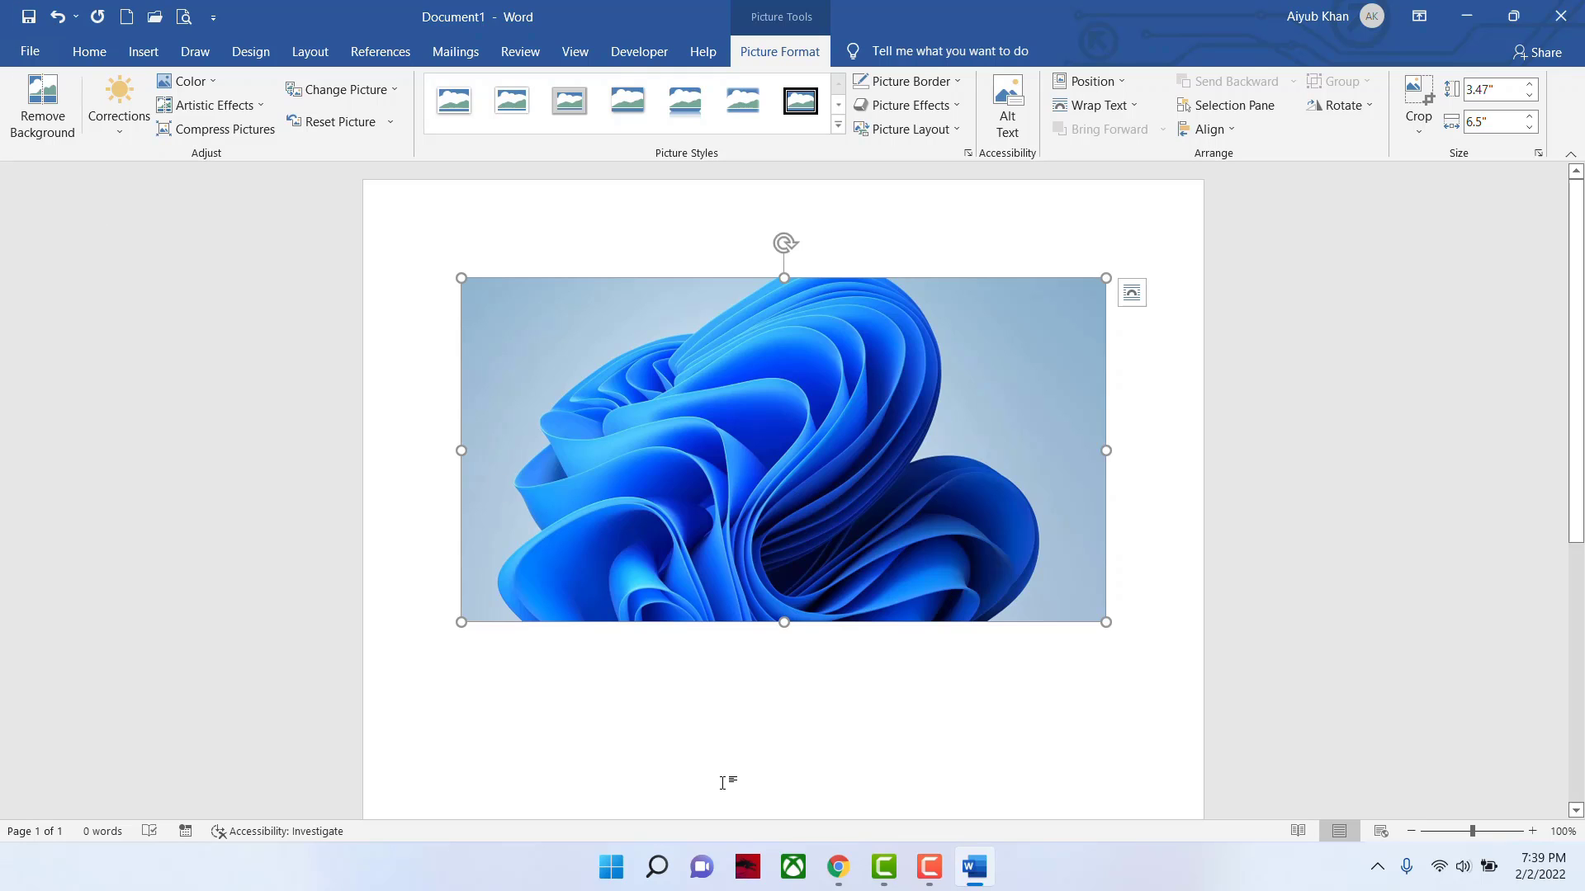
key("ctrl+z")
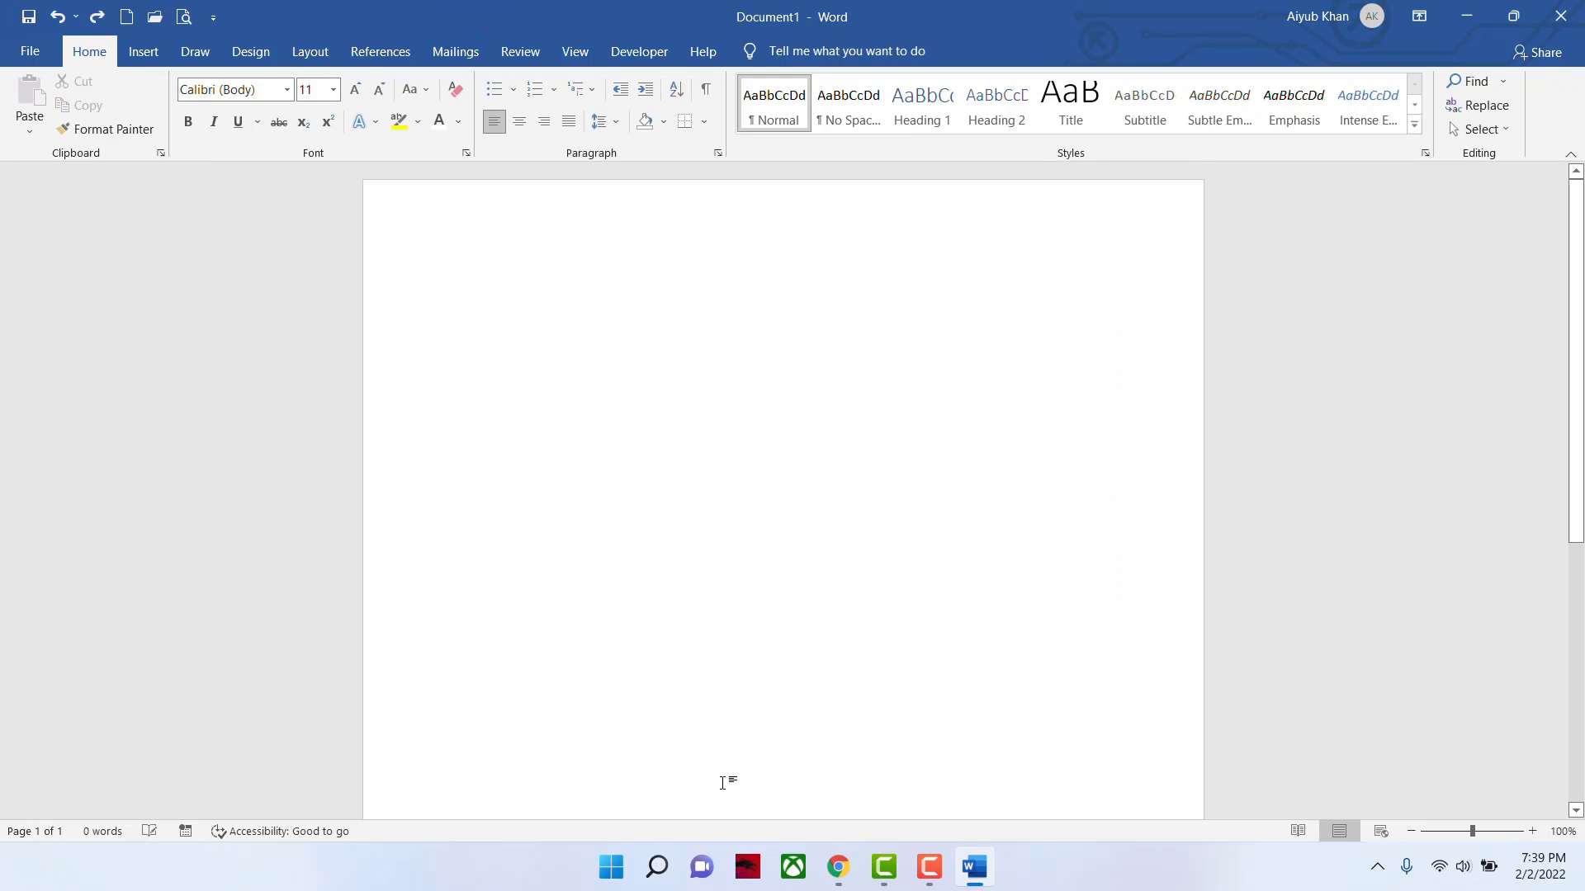
- Handwrite "আমার" in large letters with the magenta pen, and "নাম" on a second line beneath it
left_click(142, 52)
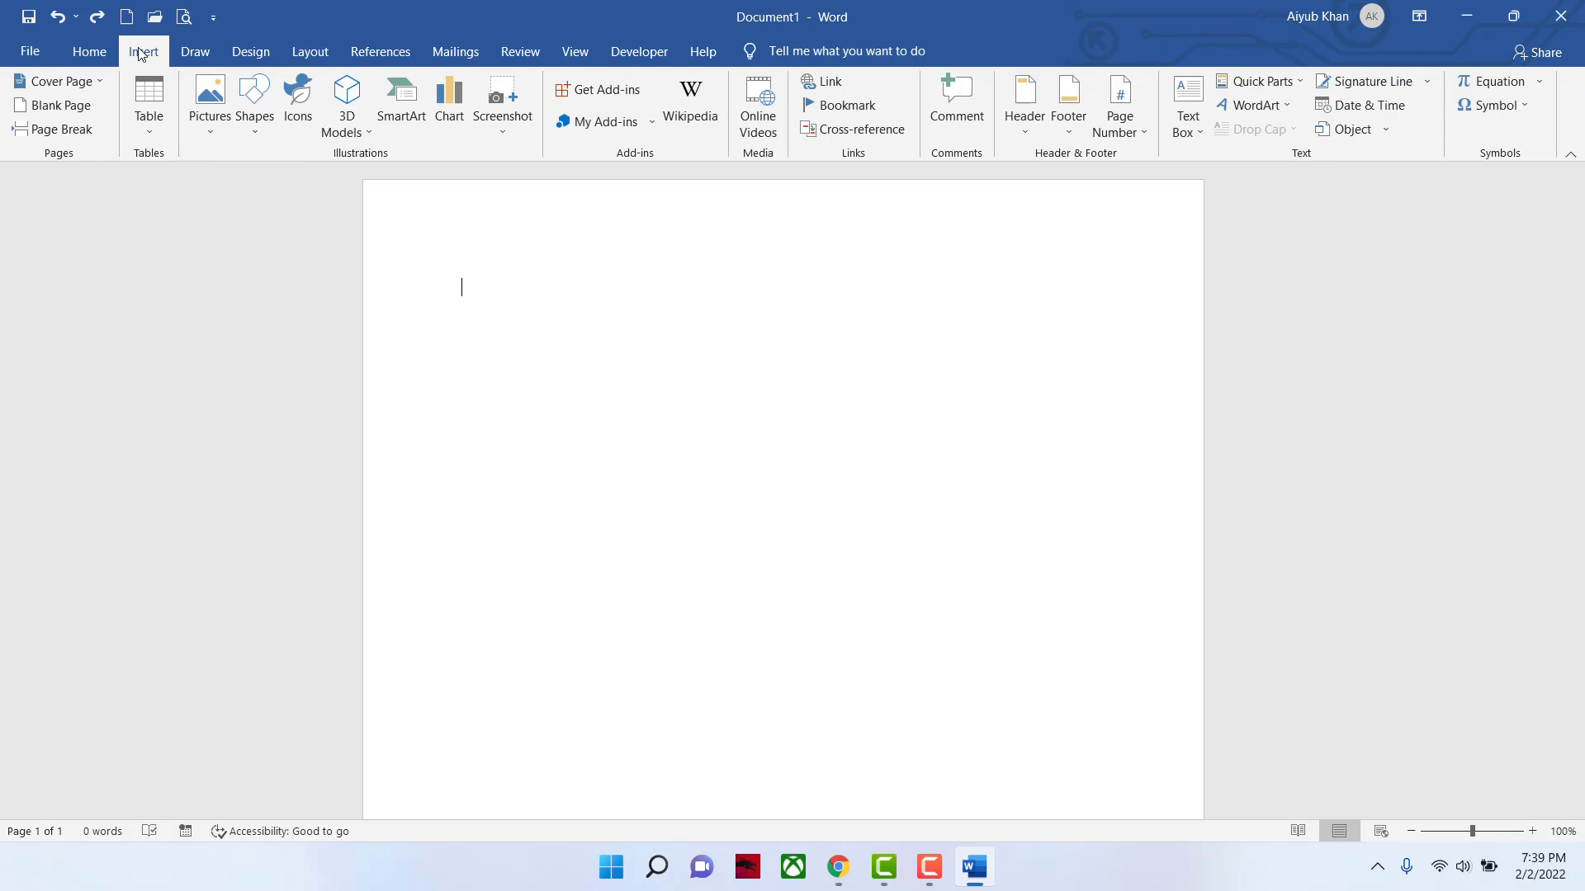
left_click(203, 56)
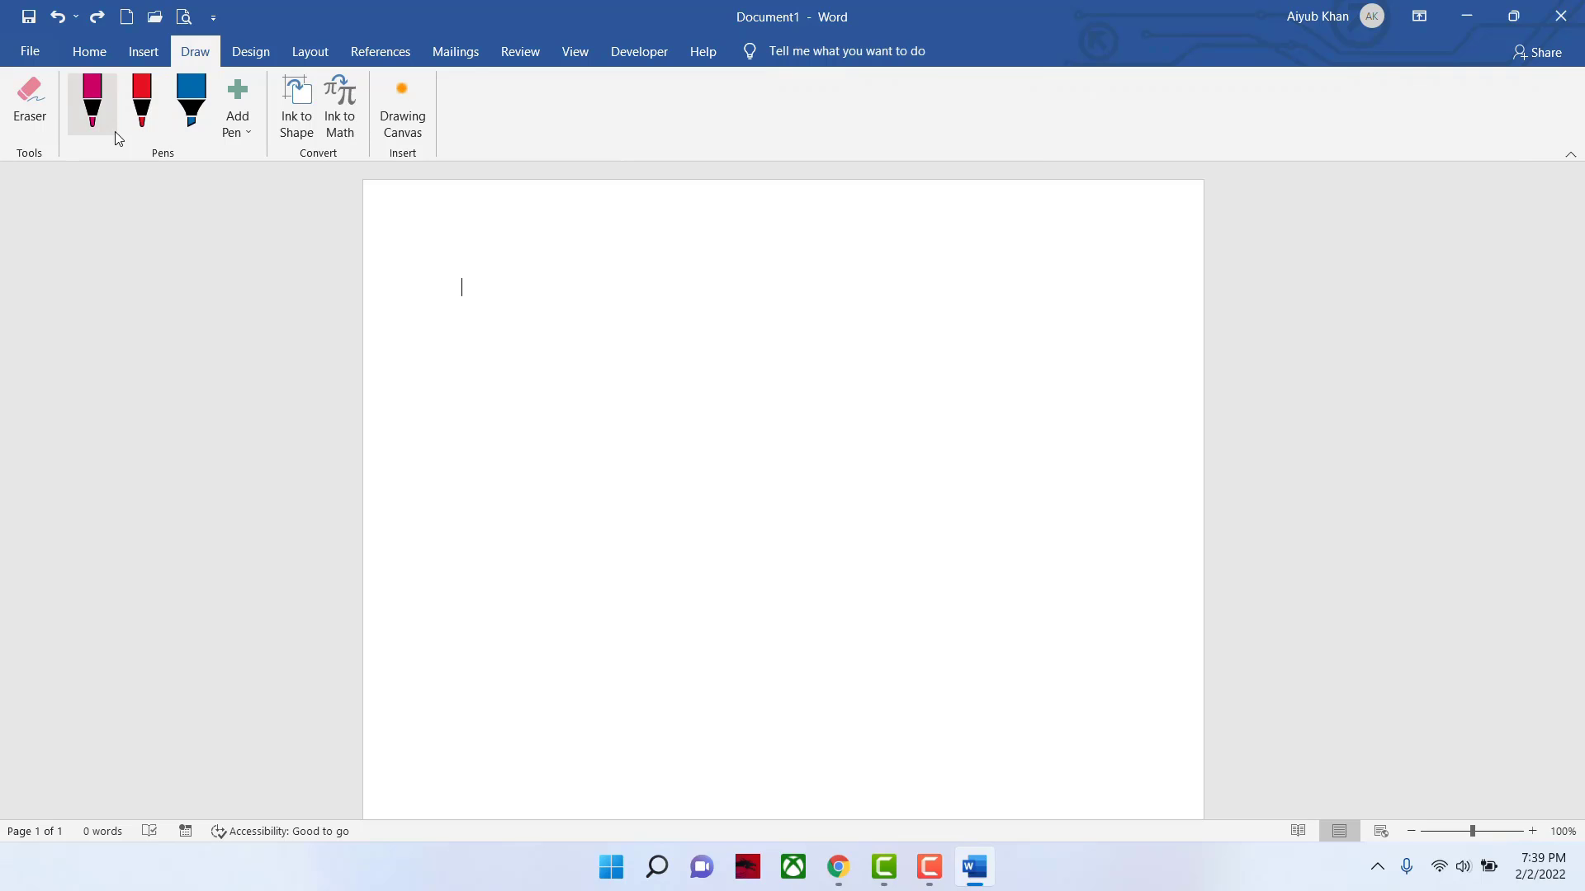
left_click(88, 122)
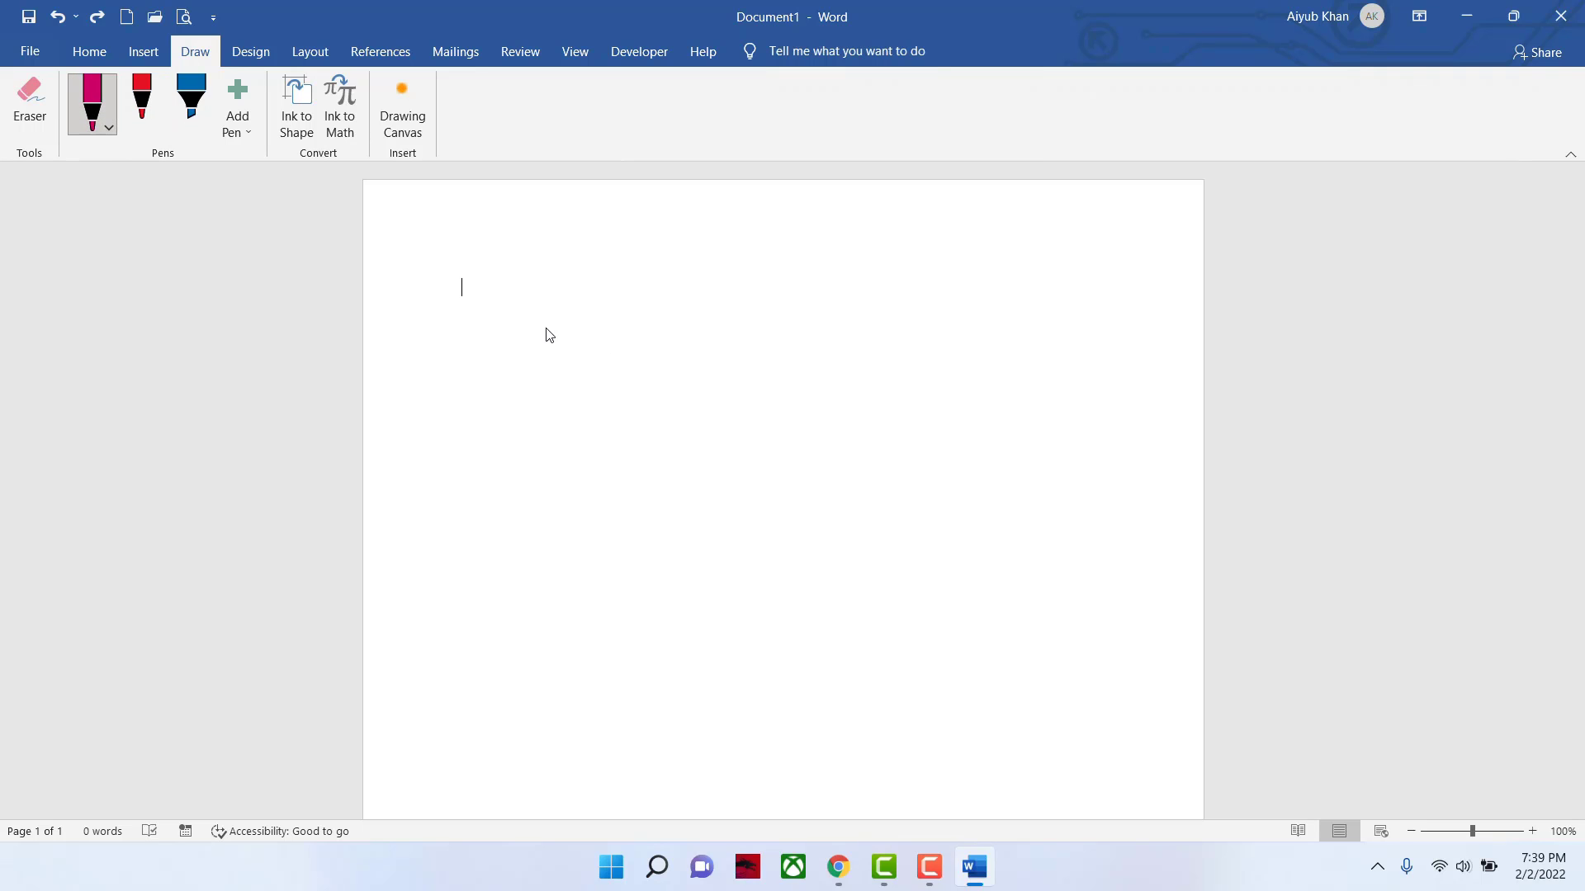
mouse_move(542, 312)
left_mouse_down()
mouse_move(591, 314)
mouse_move(527, 404)
mouse_move(707, 325)
mouse_move(463, 398)
mouse_move(436, 316)
left_mouse_up()
mouse_move(688, 389)
left_mouse_down()
mouse_move(768, 453)
mouse_move(791, 286)
left_mouse_up()
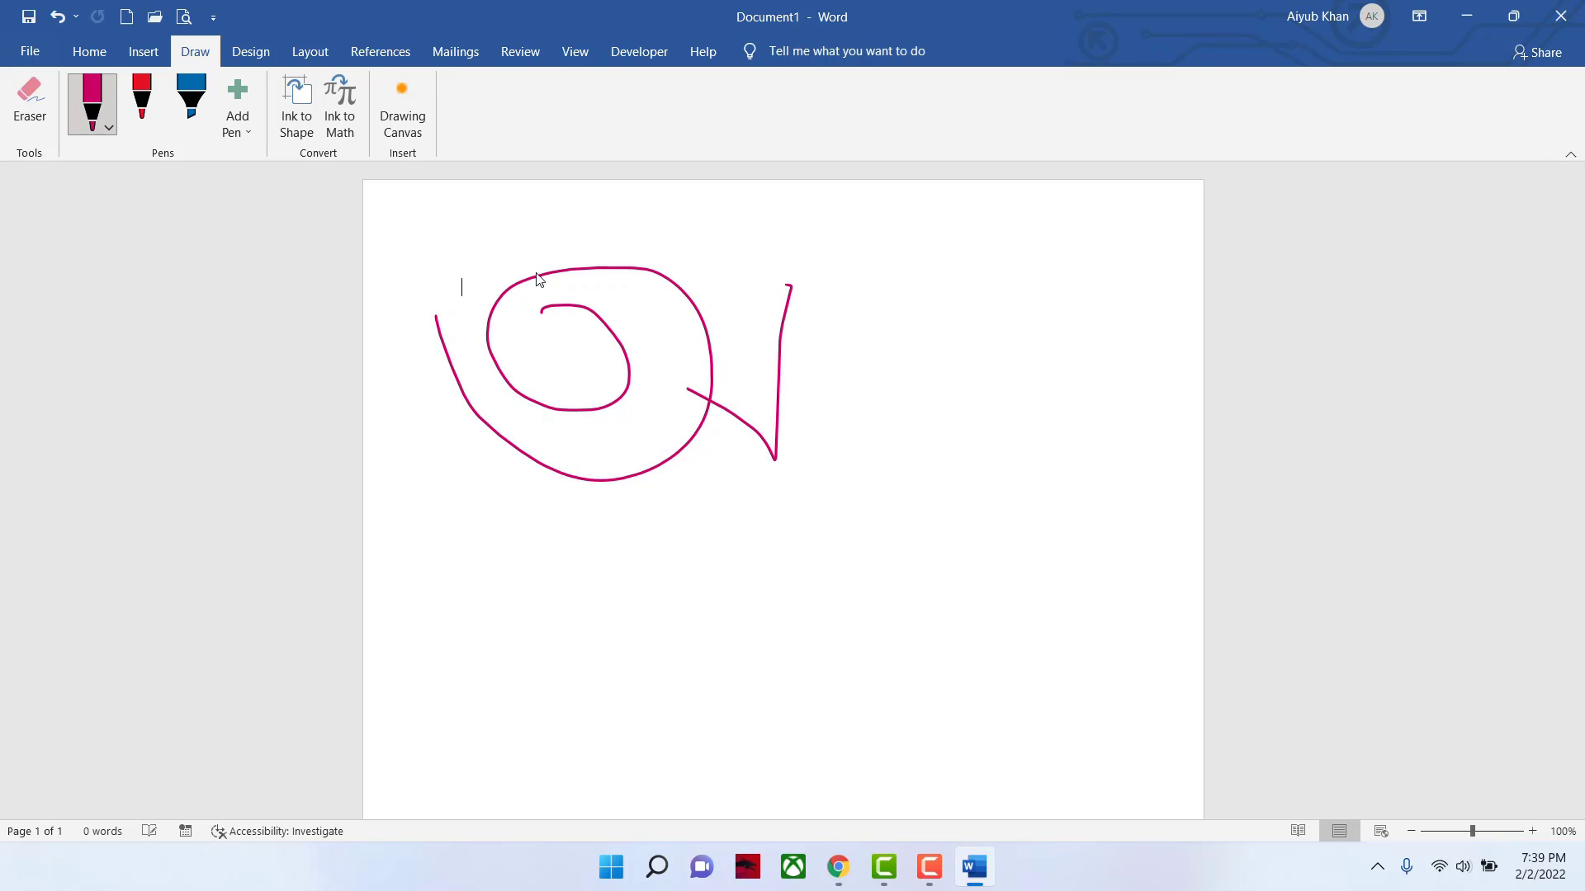
mouse_move(537, 274)
left_mouse_down()
mouse_move(813, 285)
mouse_move(824, 452)
mouse_move(866, 393)
mouse_move(933, 435)
mouse_move(931, 274)
left_mouse_up()
mouse_move(918, 273)
left_mouse_down()
mouse_move(941, 275)
mouse_move(953, 412)
left_mouse_up()
mouse_move(952, 348)
left_mouse_down()
mouse_move(1019, 269)
mouse_move(1012, 382)
mouse_move(1000, 289)
left_mouse_up()
mouse_move(975, 398)
left_mouse_down()
mouse_move(981, 428)
mouse_move(963, 398)
left_mouse_up()
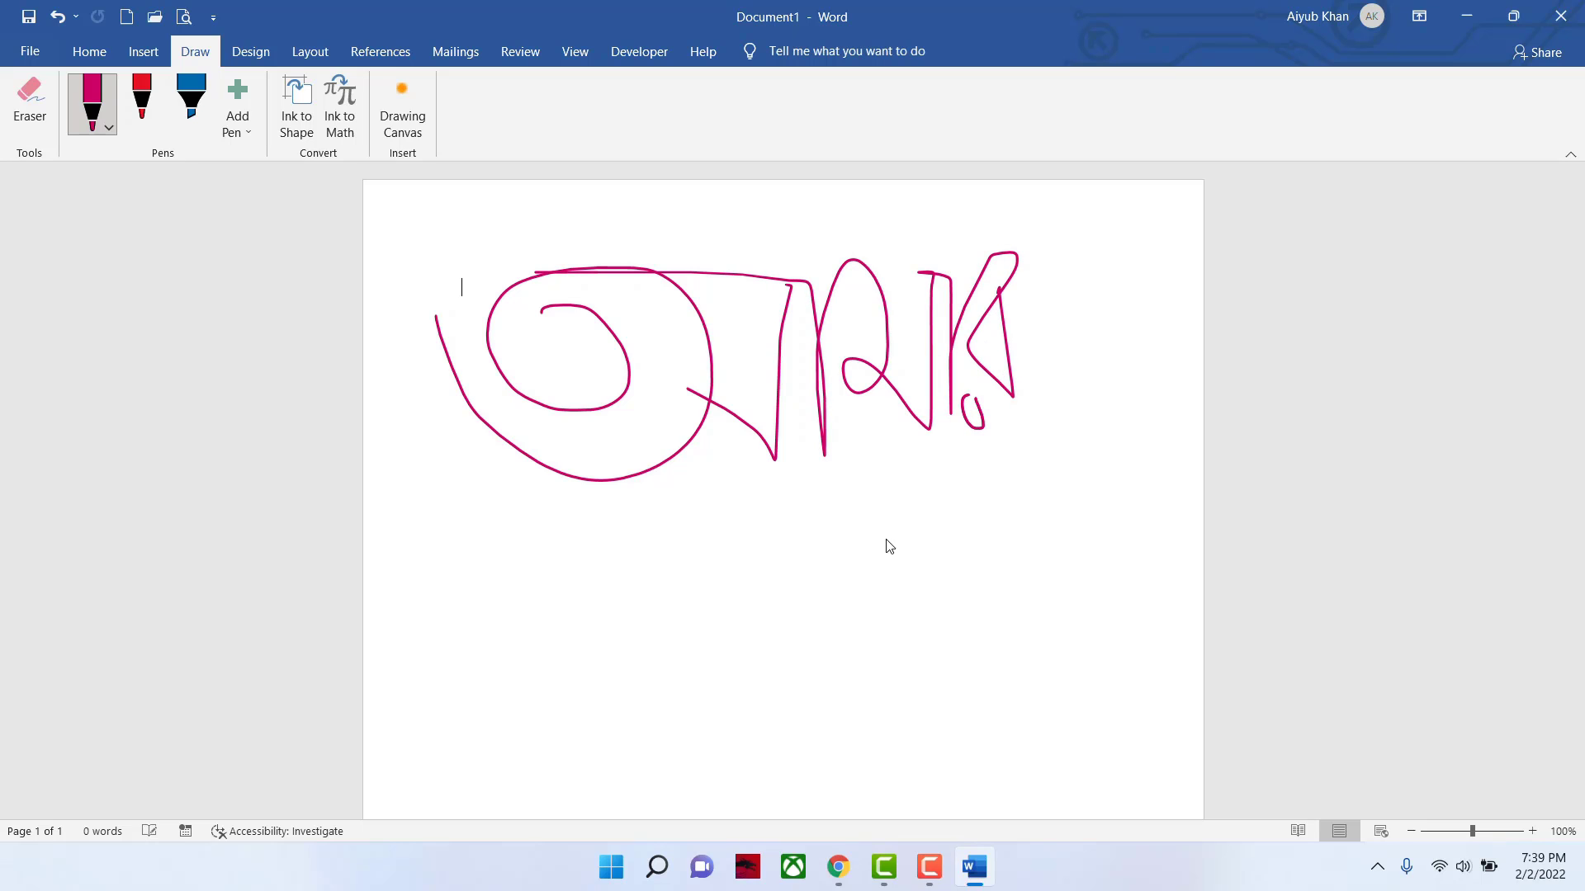
mouse_move(647, 624)
left_mouse_down()
mouse_move(724, 668)
mouse_move(719, 535)
left_mouse_up()
mouse_move(562, 535)
left_mouse_down()
mouse_move(776, 689)
mouse_move(825, 642)
mouse_move(890, 642)
mouse_move(814, 538)
mouse_move(938, 543)
left_mouse_up()
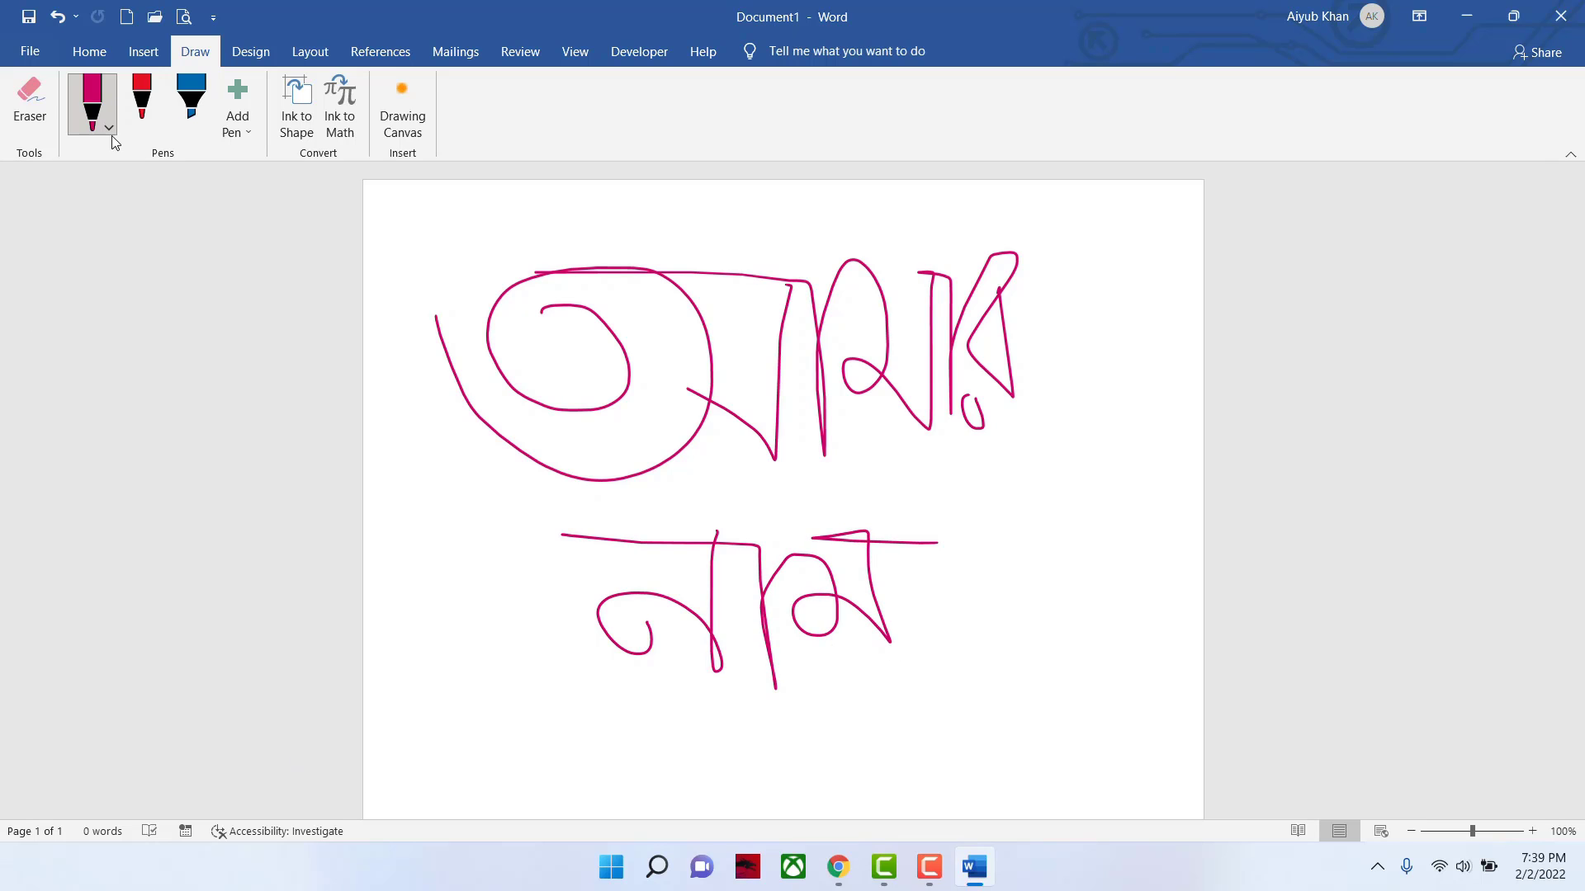
- Handwrite "আমার নাম" in smaller letters with the red pen below the magenta writing
left_click(142, 99)
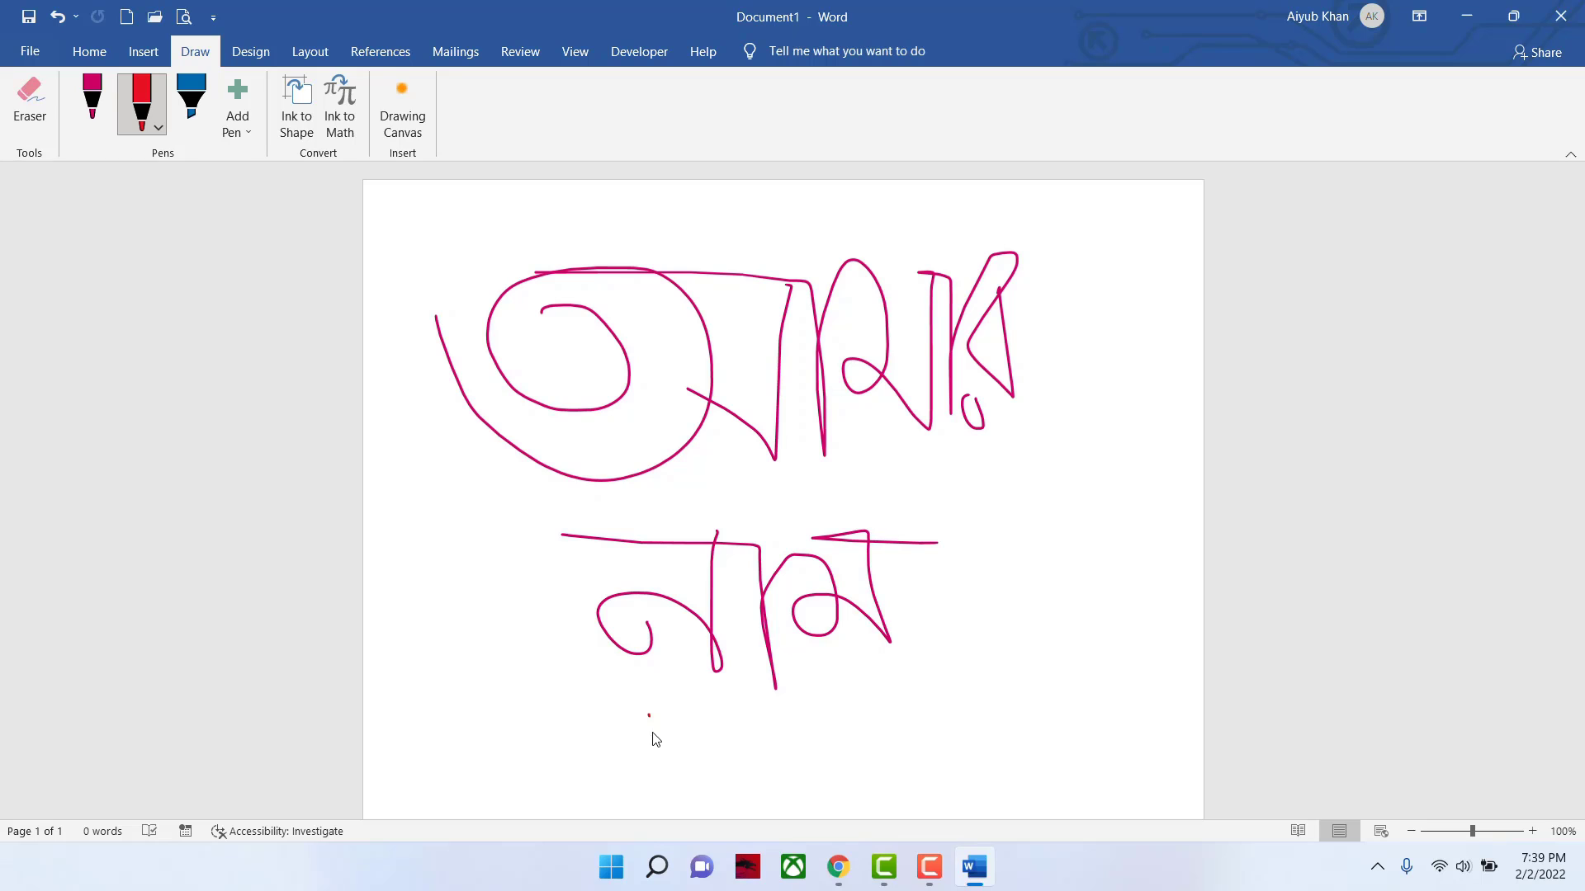
mouse_move(651, 717)
left_mouse_down()
mouse_move(652, 796)
mouse_move(532, 672)
left_mouse_up()
mouse_move(718, 755)
left_mouse_down()
mouse_move(753, 774)
mouse_move(718, 684)
left_mouse_up()
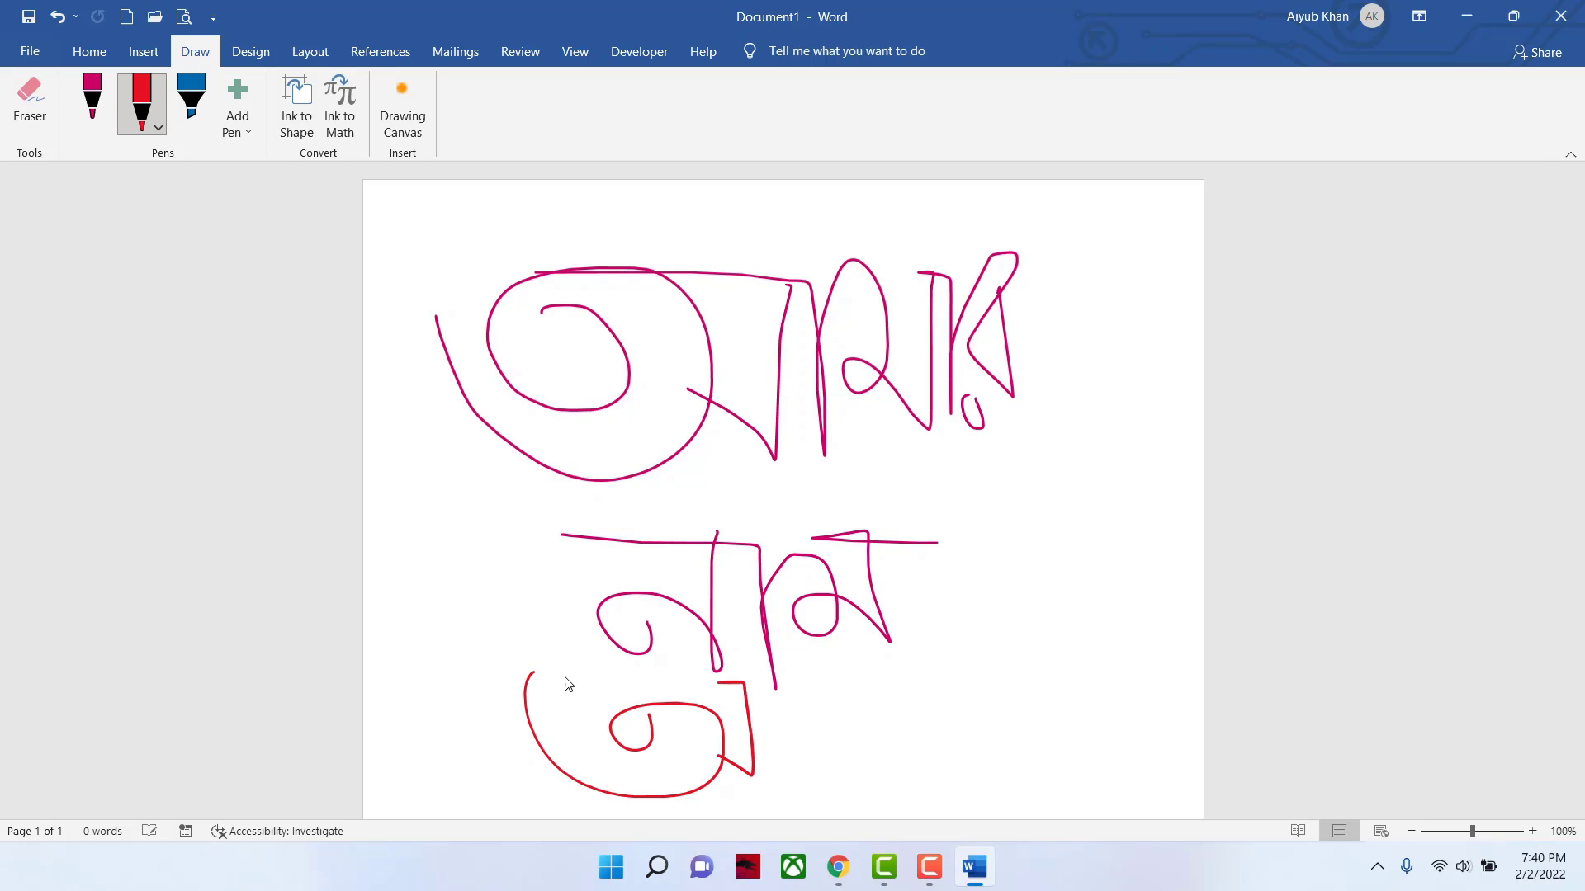
mouse_move(588, 682)
left_mouse_down()
mouse_move(765, 701)
mouse_move(775, 775)
left_mouse_up()
mouse_move(777, 708)
left_mouse_down()
mouse_move(813, 759)
mouse_move(845, 687)
mouse_move(859, 743)
mouse_move(891, 704)
mouse_move(883, 746)
mouse_move(980, 744)
mouse_move(902, 675)
mouse_move(993, 749)
mouse_move(1000, 709)
mouse_move(1078, 663)
left_mouse_up()
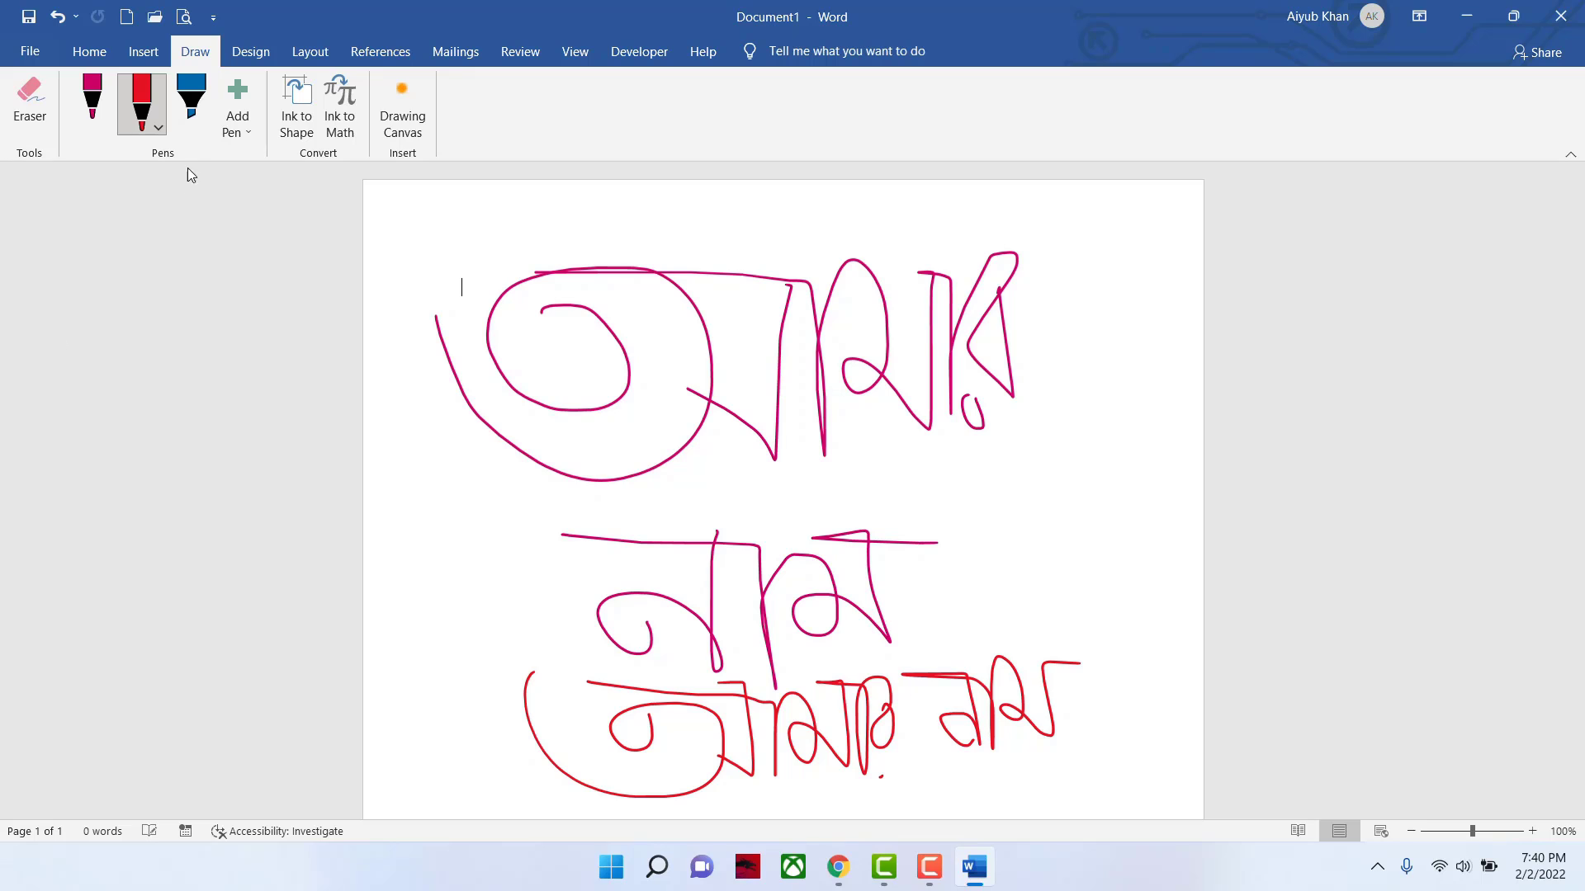
- Draw large Bengali letters beginning with "আ" with the thick blue highlighter, from below the first magenta word past the page's right edge
left_click(190, 110)
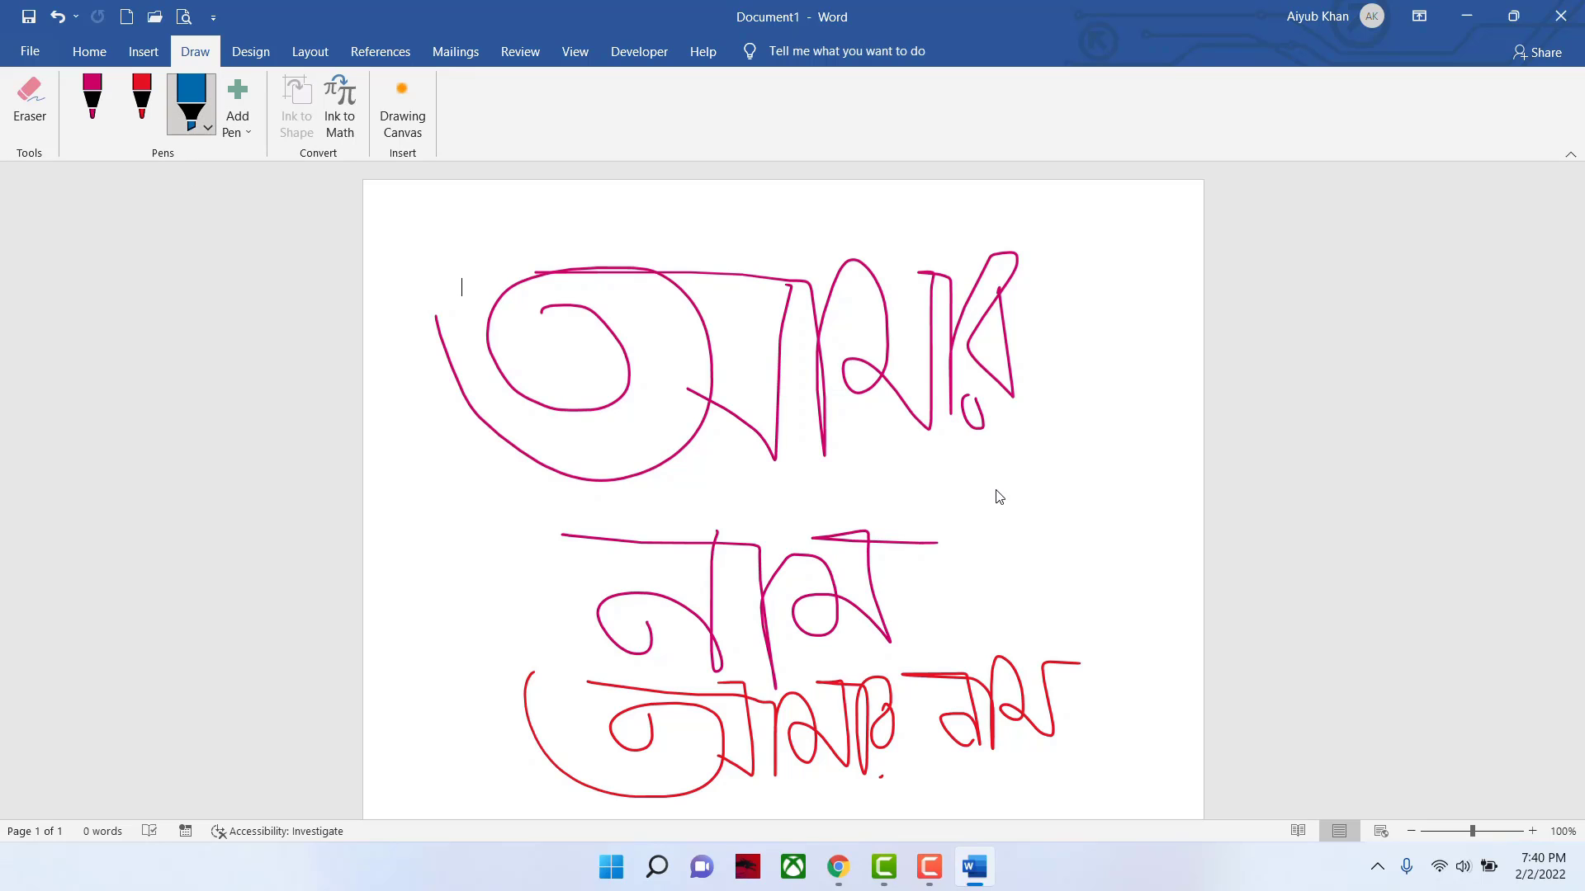
mouse_move(986, 502)
left_mouse_down()
mouse_move(1061, 499)
mouse_move(898, 459)
left_mouse_up()
mouse_move(1106, 572)
left_mouse_down()
mouse_move(1128, 520)
mouse_move(1119, 446)
left_mouse_up()
mouse_move(948, 449)
left_mouse_down()
mouse_move(1189, 460)
mouse_move(1225, 611)
left_mouse_up()
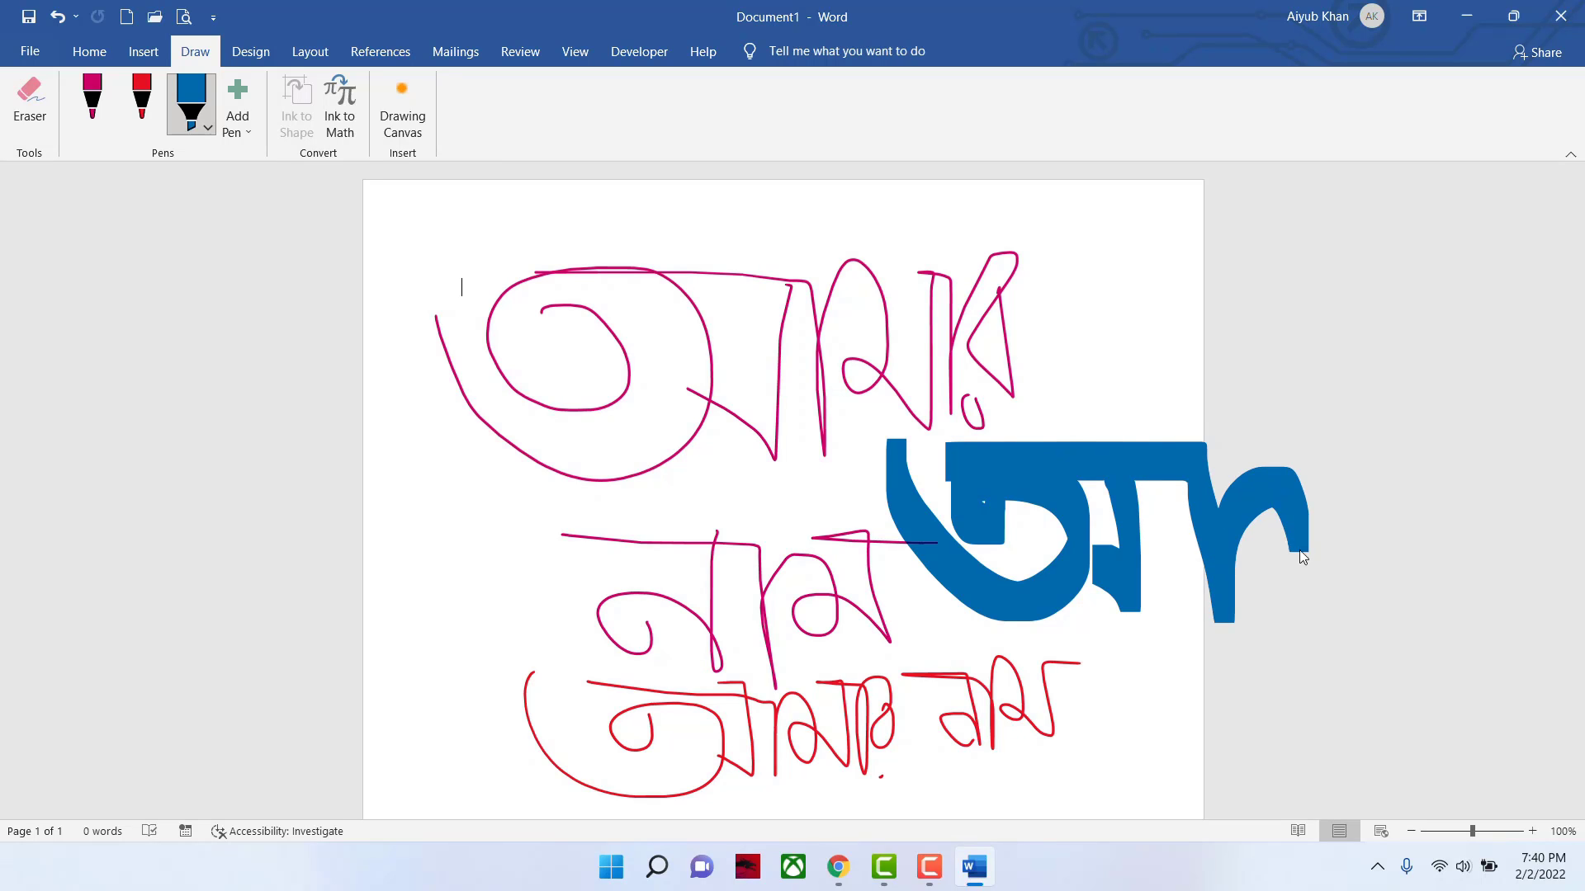
mouse_move(1299, 550)
left_mouse_down()
mouse_move(1398, 518)
mouse_move(1536, 556)
mouse_move(1536, 498)
left_mouse_up()
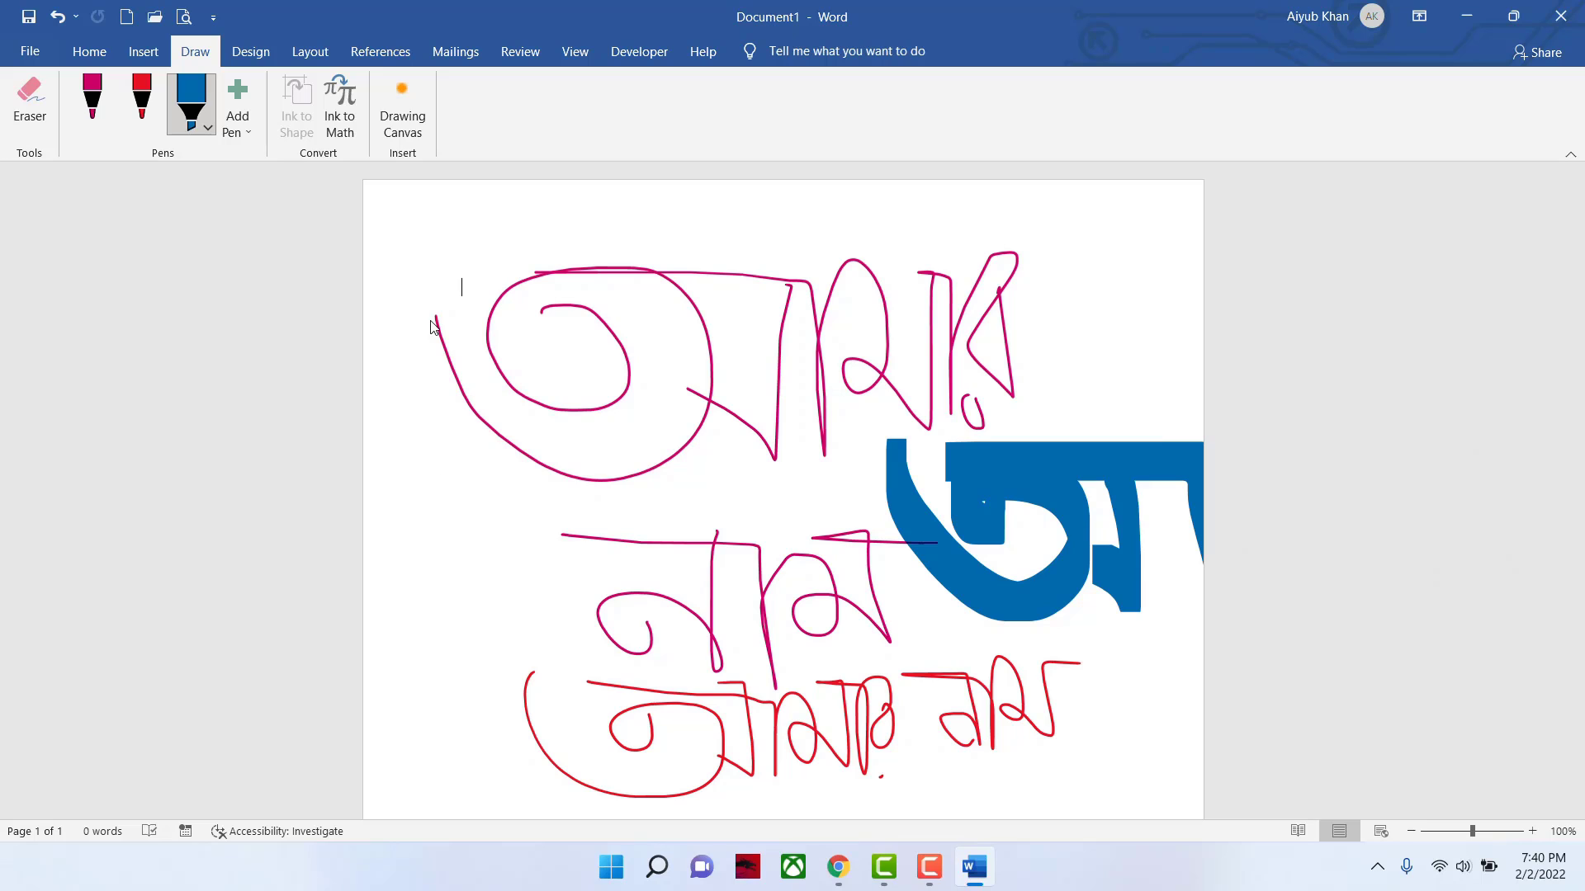
- Erase the magenta, red and blue handwriting from the page
left_click(33, 103)
mouse_move(392, 260)
left_mouse_down()
mouse_move(807, 328)
mouse_move(908, 676)
mouse_move(1142, 403)
mouse_move(1194, 672)
left_mouse_up()
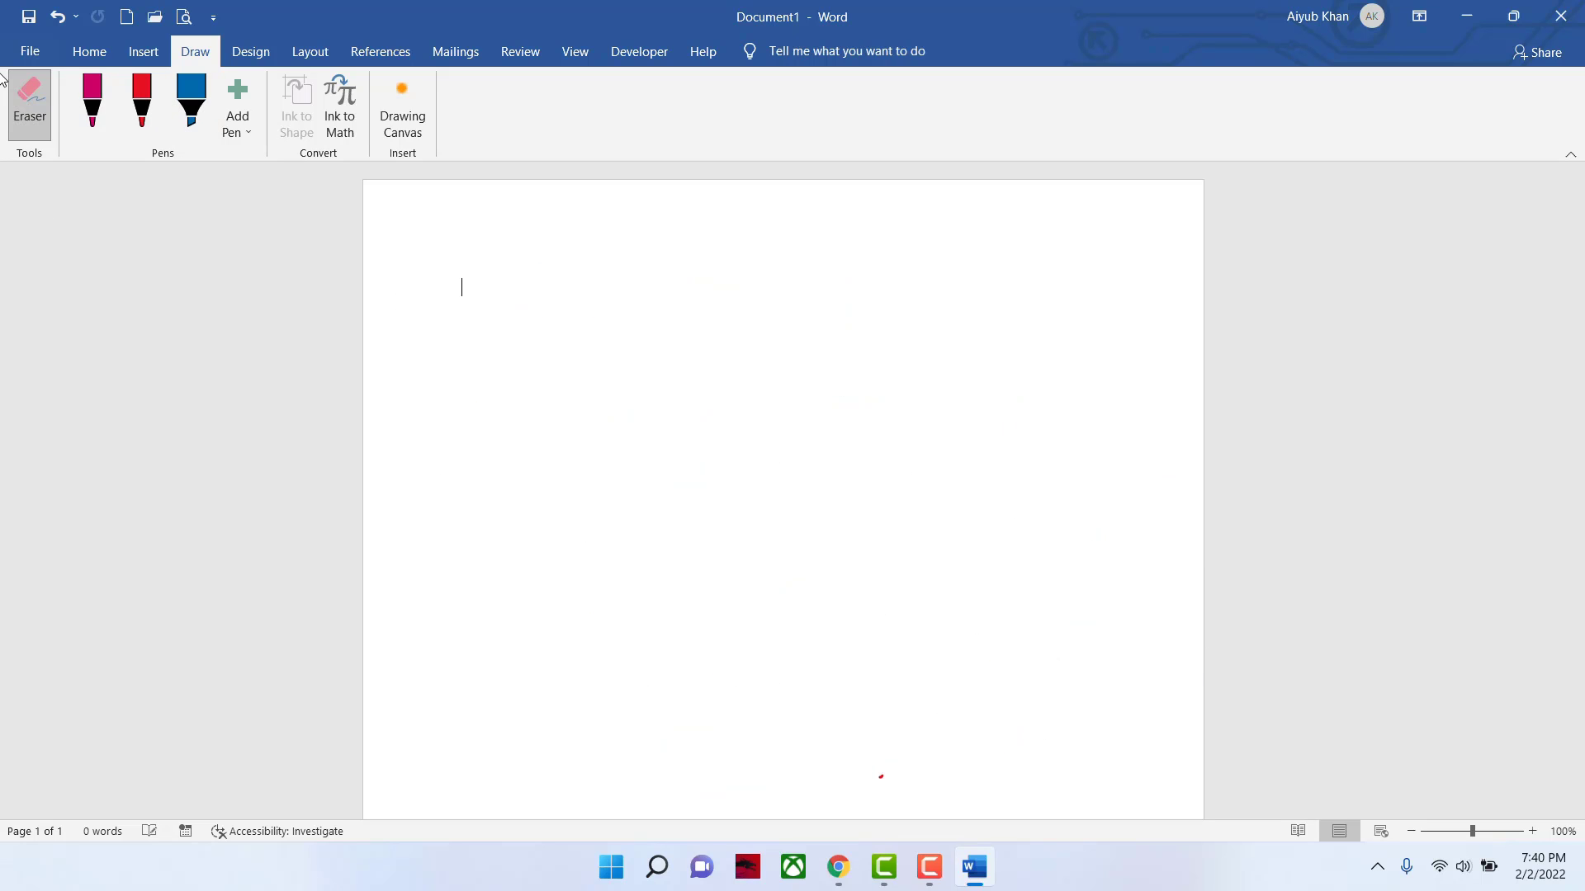
- Set the blue highlighter to the second-largest thickness and make a short test mark on the page
left_click(195, 97)
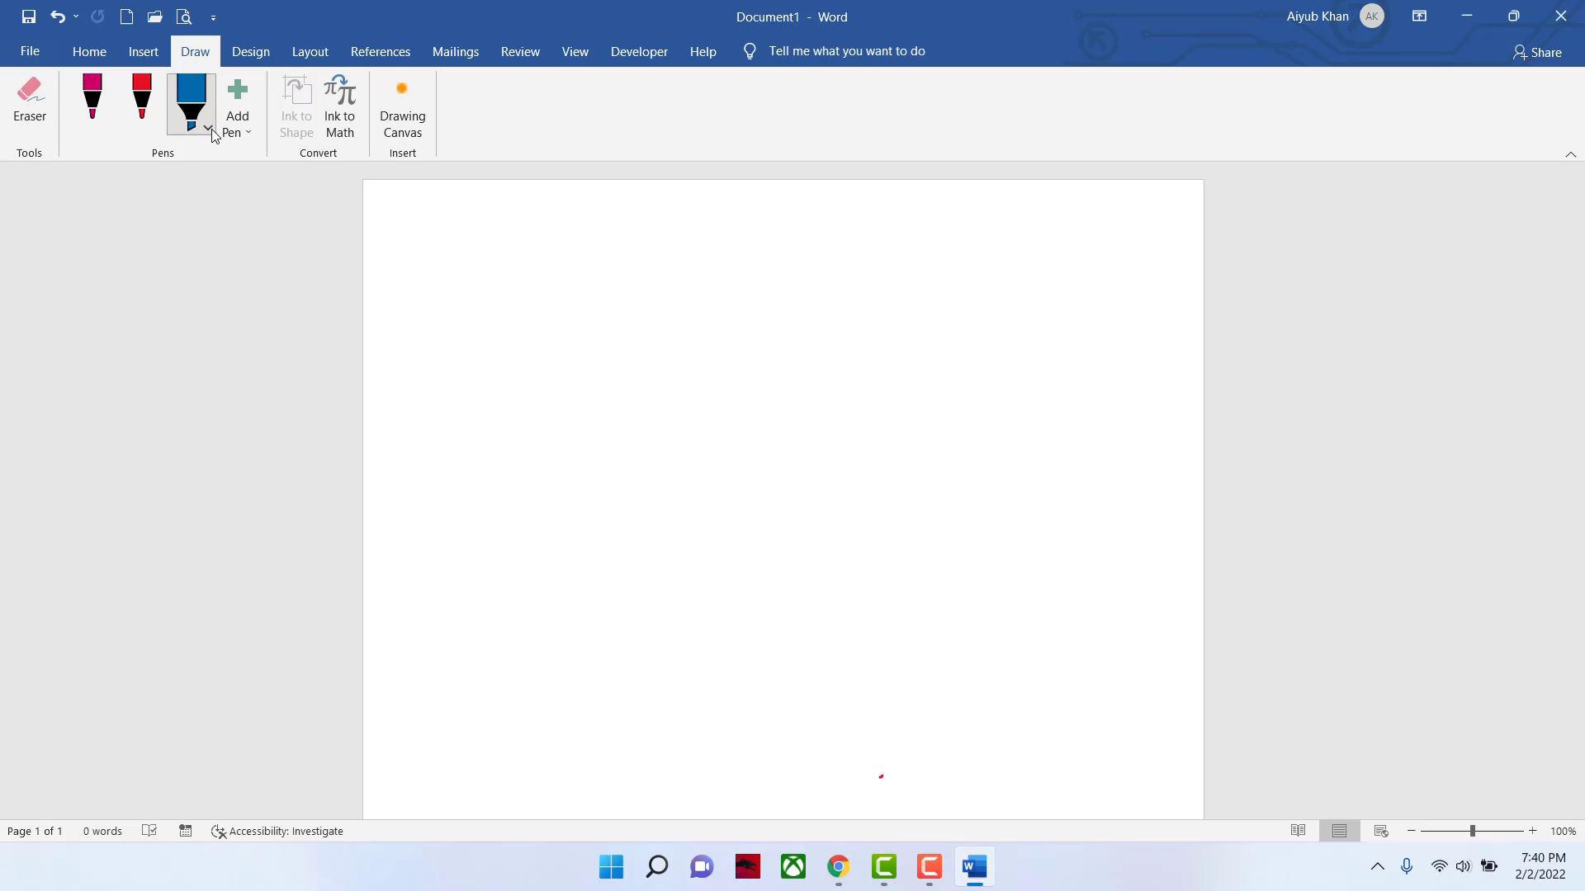
left_click(196, 105)
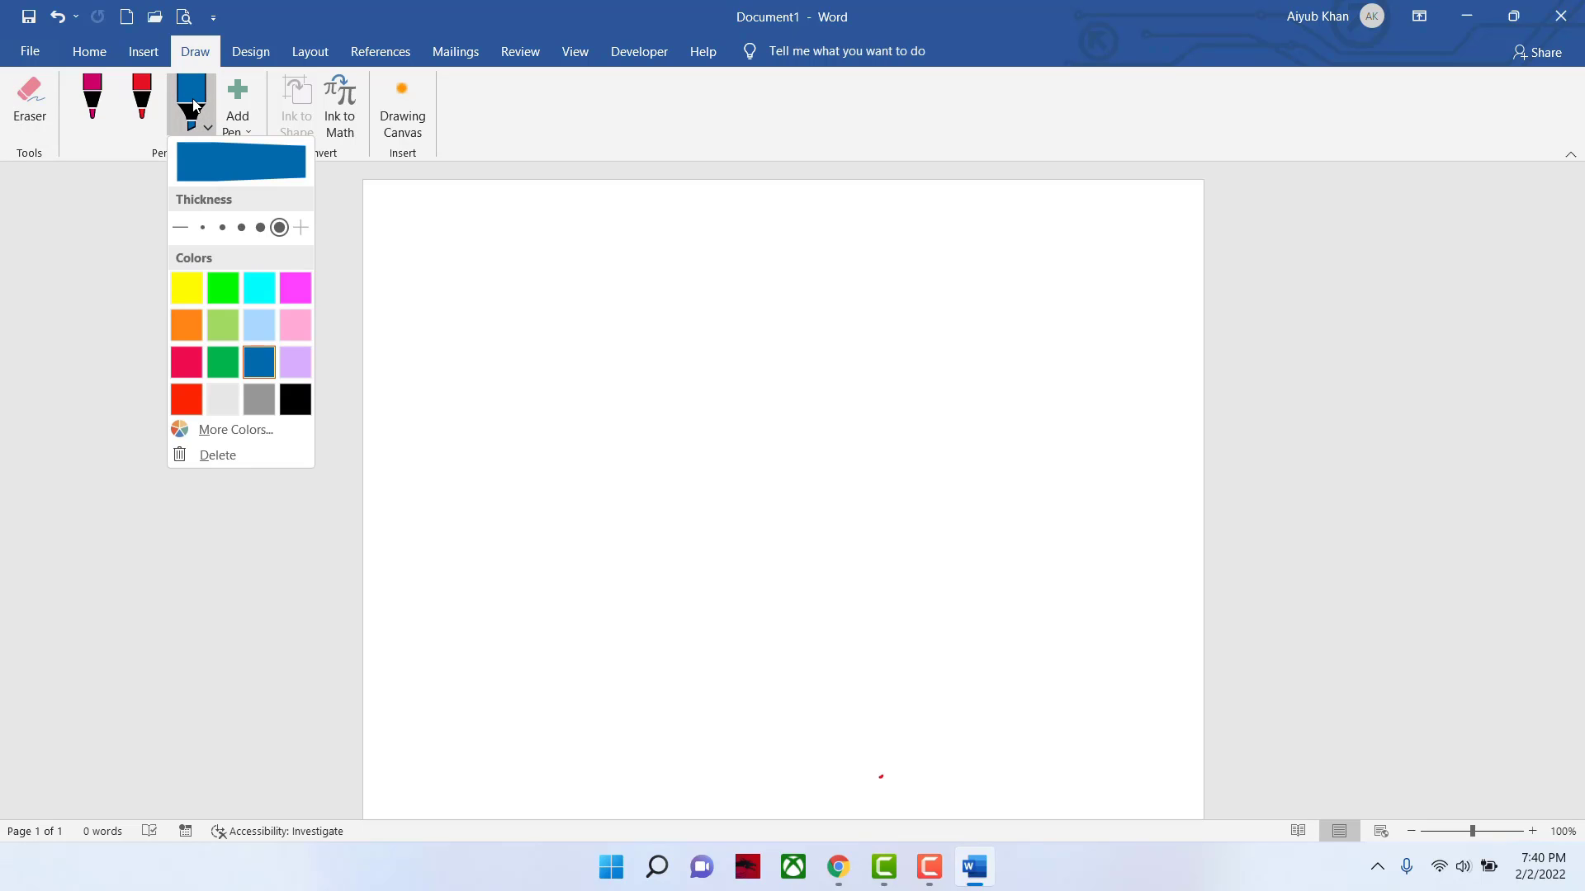
left_click(260, 230)
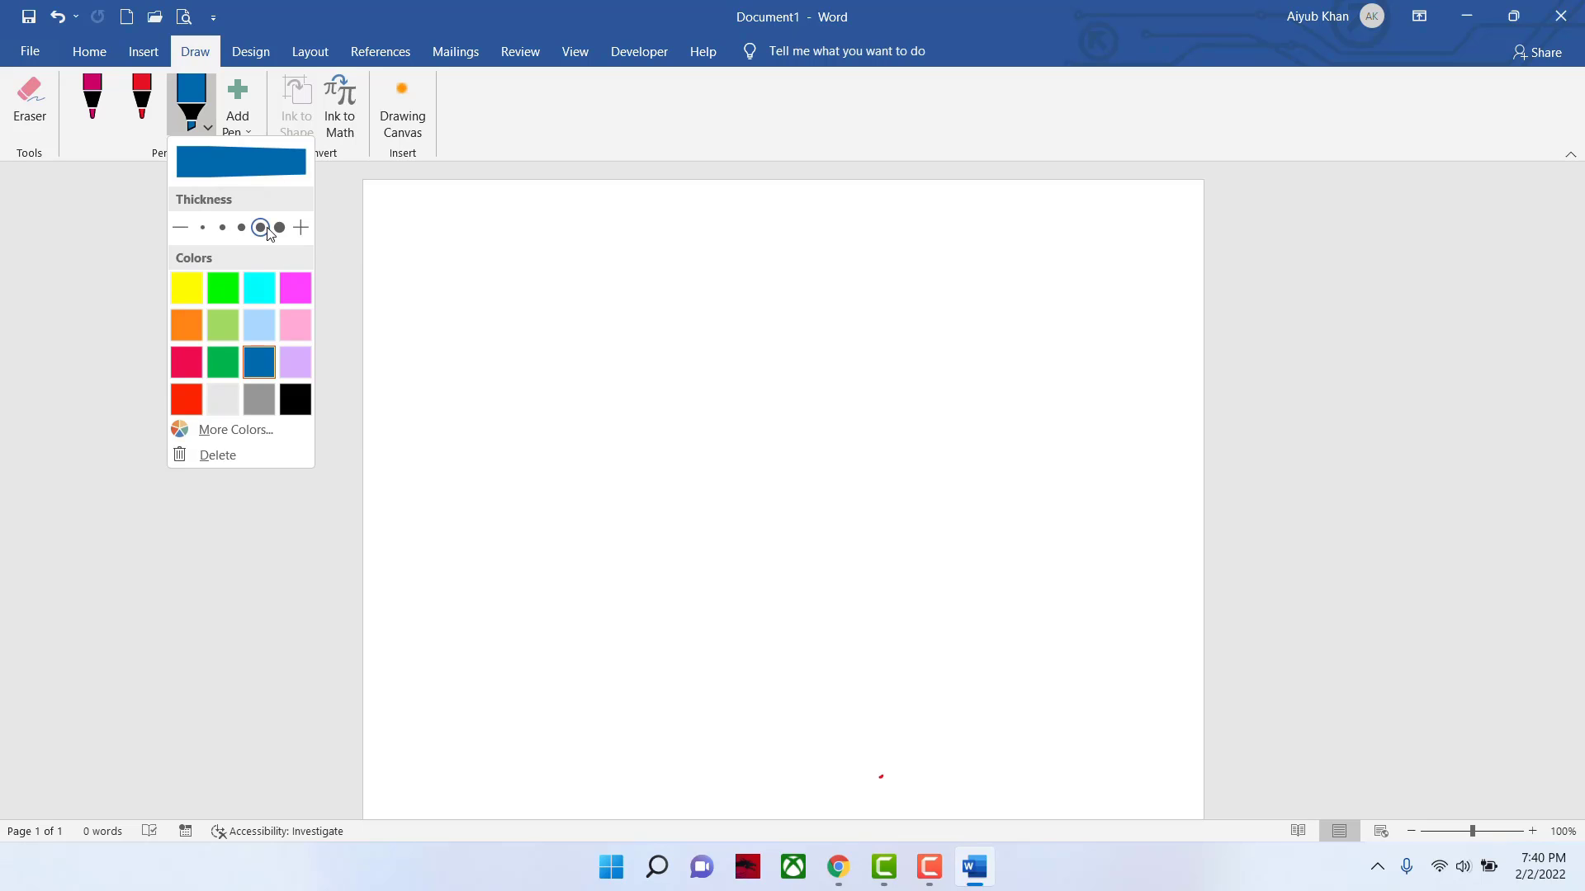
left_click(659, 382)
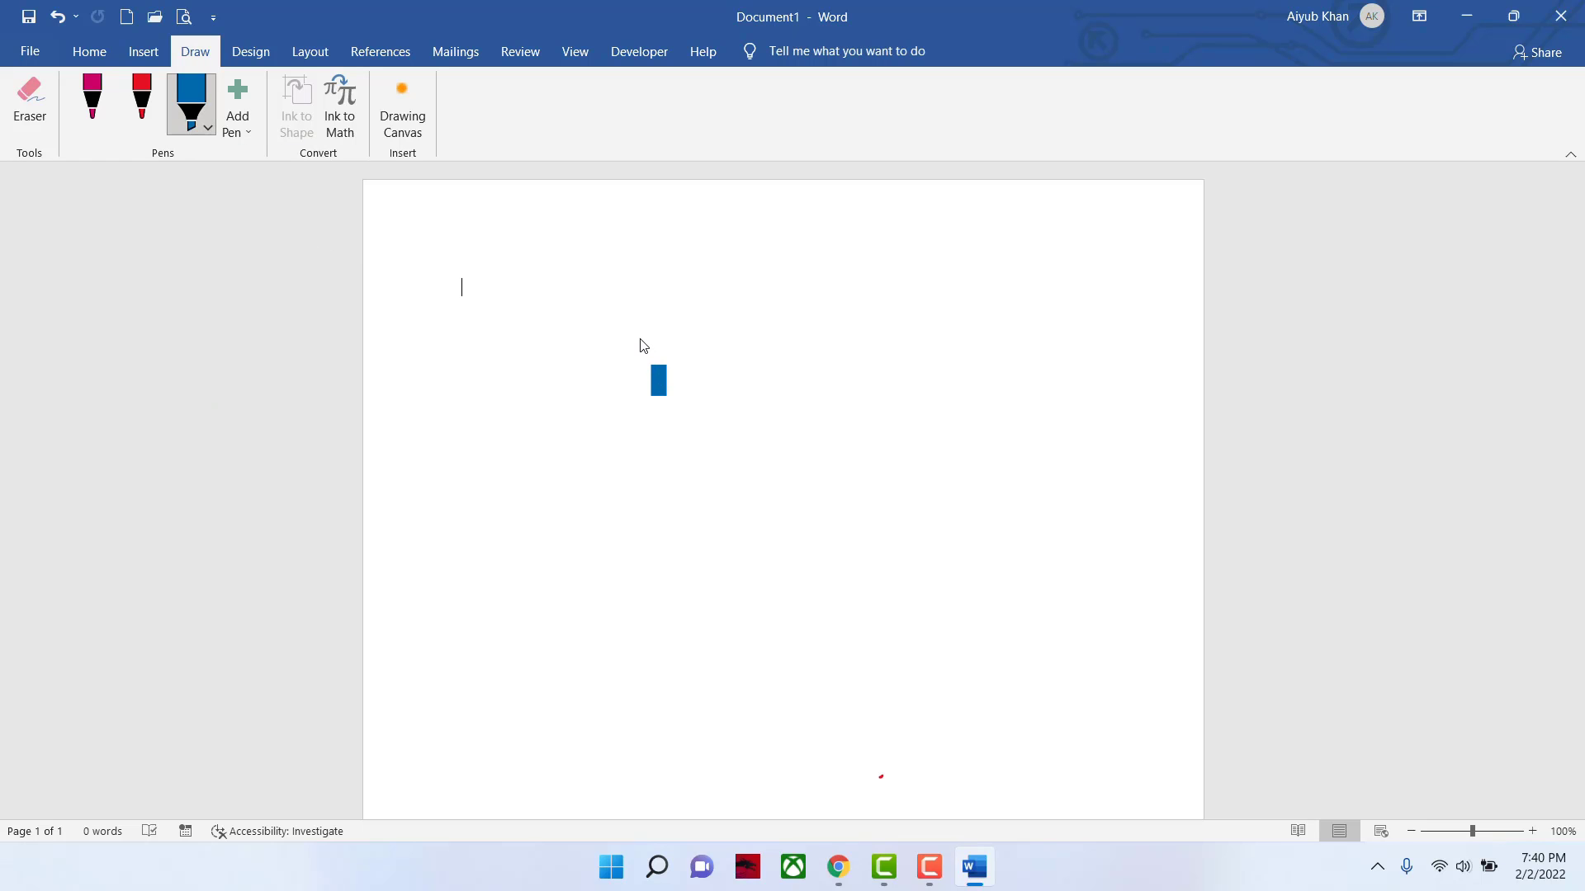
- Handwrite "বাংলা" with the blue highlighter across the upper middle of the page, covering the test mark
mouse_move(634, 328)
left_mouse_down()
mouse_move(737, 355)
mouse_move(740, 455)
left_mouse_up()
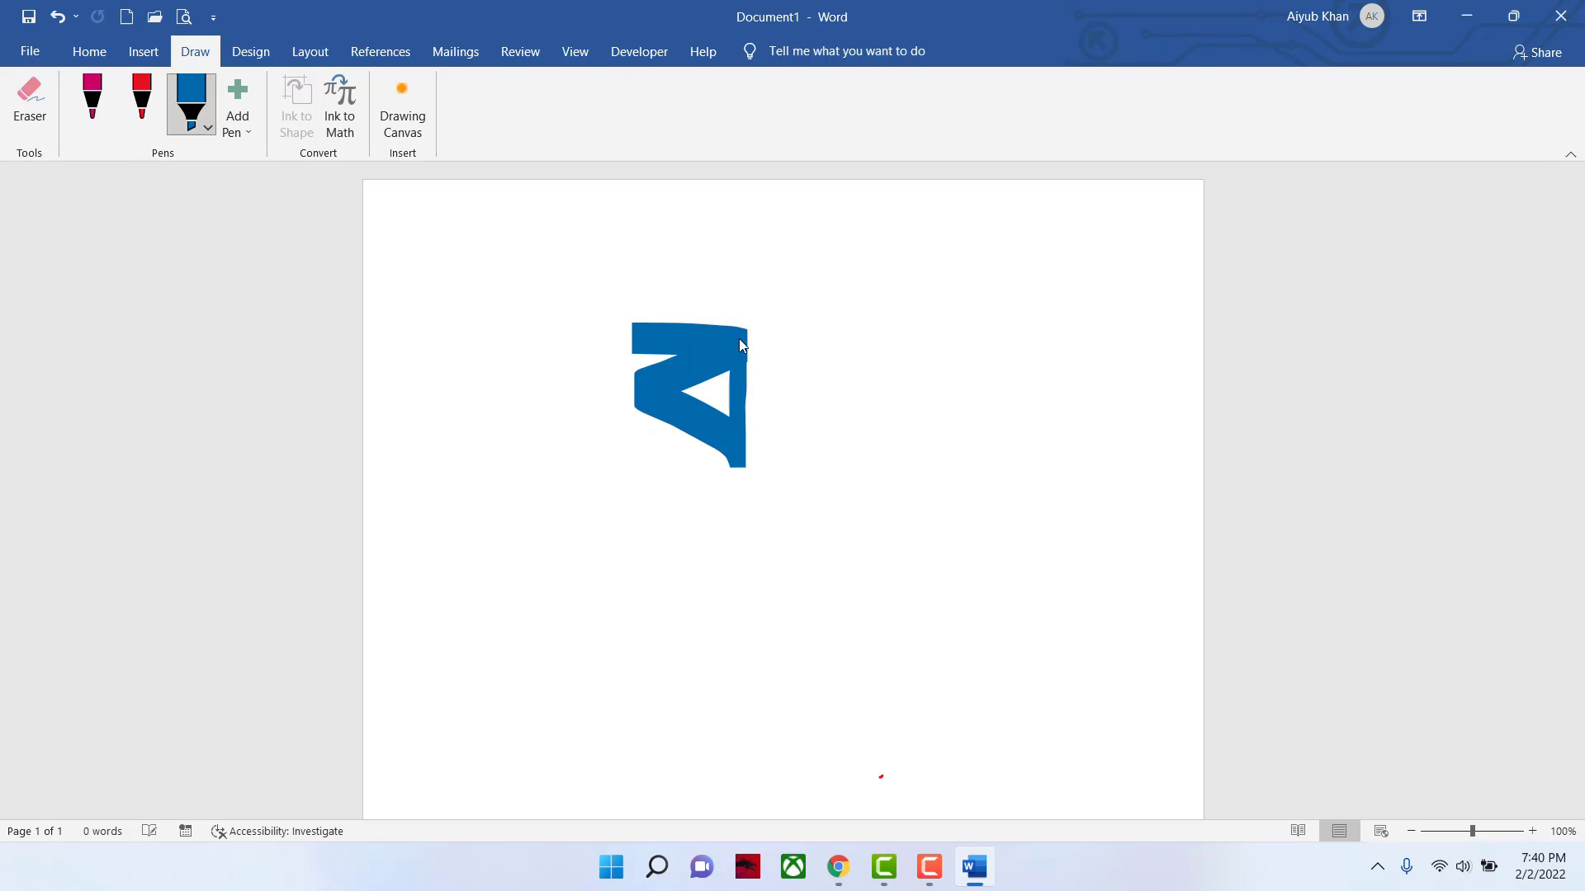
mouse_move(732, 324)
left_mouse_down()
mouse_move(785, 327)
mouse_move(786, 487)
mouse_move(814, 354)
mouse_move(842, 347)
left_mouse_up()
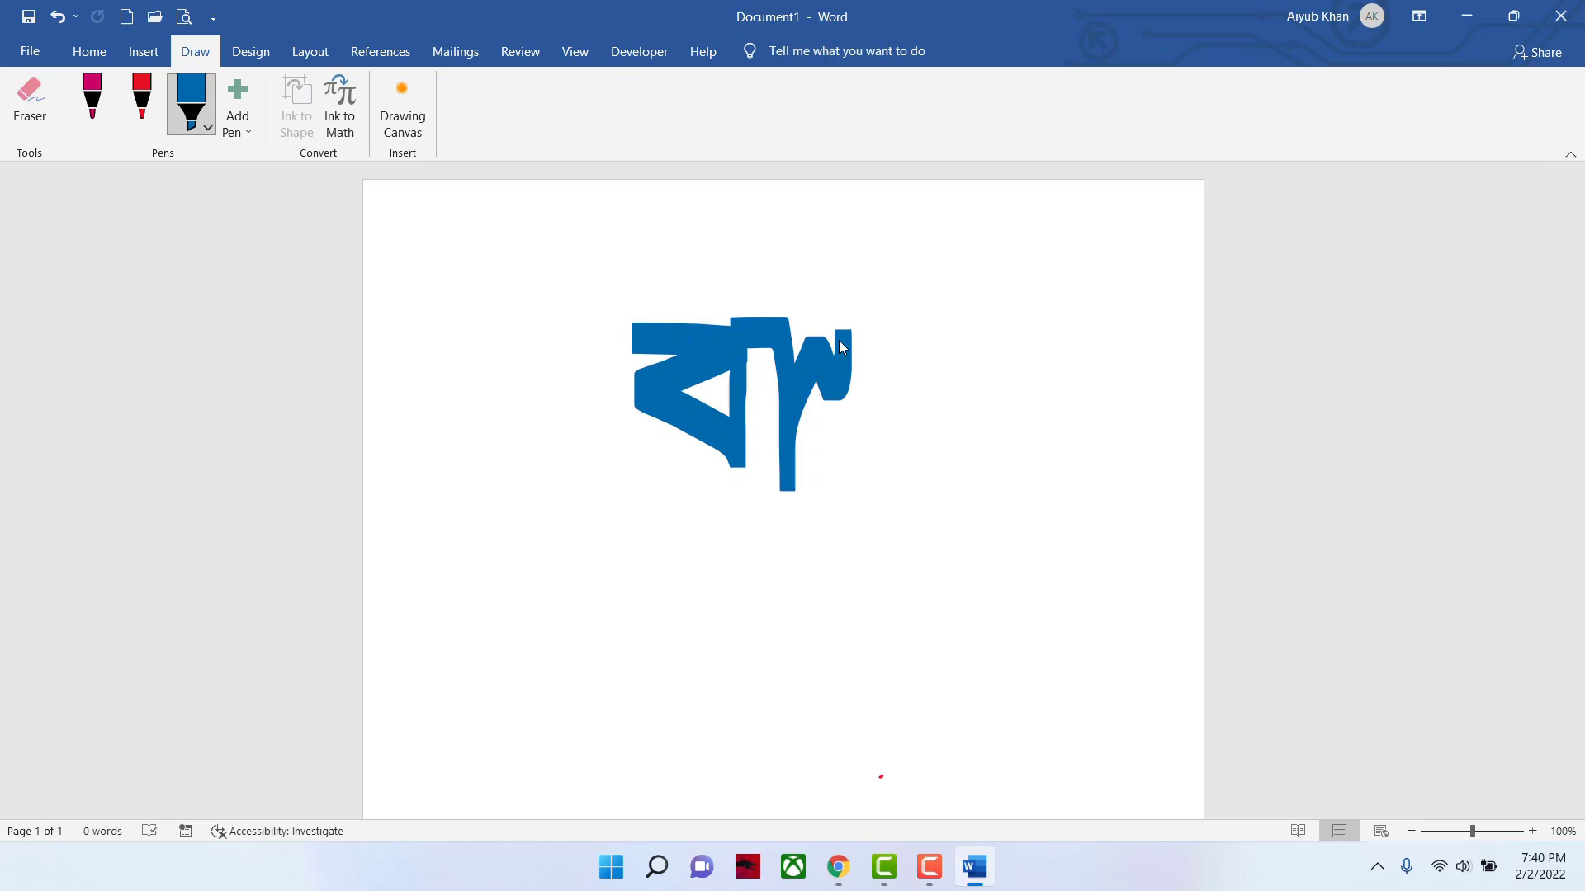
mouse_move(832, 429)
left_mouse_down()
mouse_move(873, 482)
mouse_move(893, 406)
mouse_move(949, 469)
mouse_move(957, 330)
mouse_move(972, 318)
mouse_move(977, 478)
left_mouse_up()
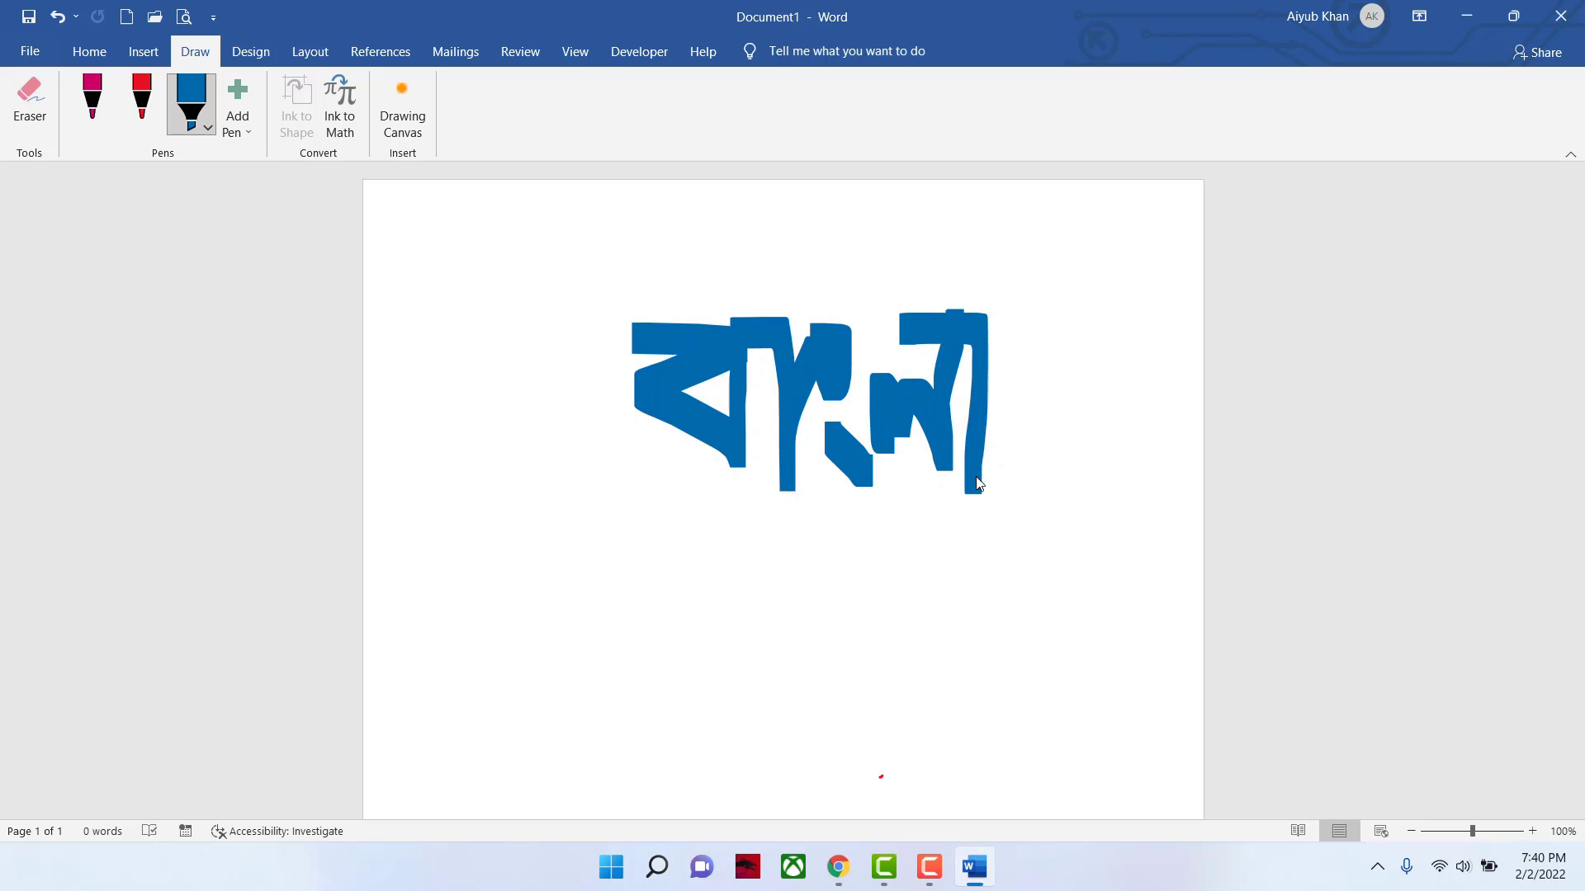
- Handwrite "দেশ" with the blue highlighter on a second line below "বাংলা"
mouse_move(701, 479)
left_mouse_down()
mouse_move(676, 498)
mouse_move(835, 683)
left_mouse_up()
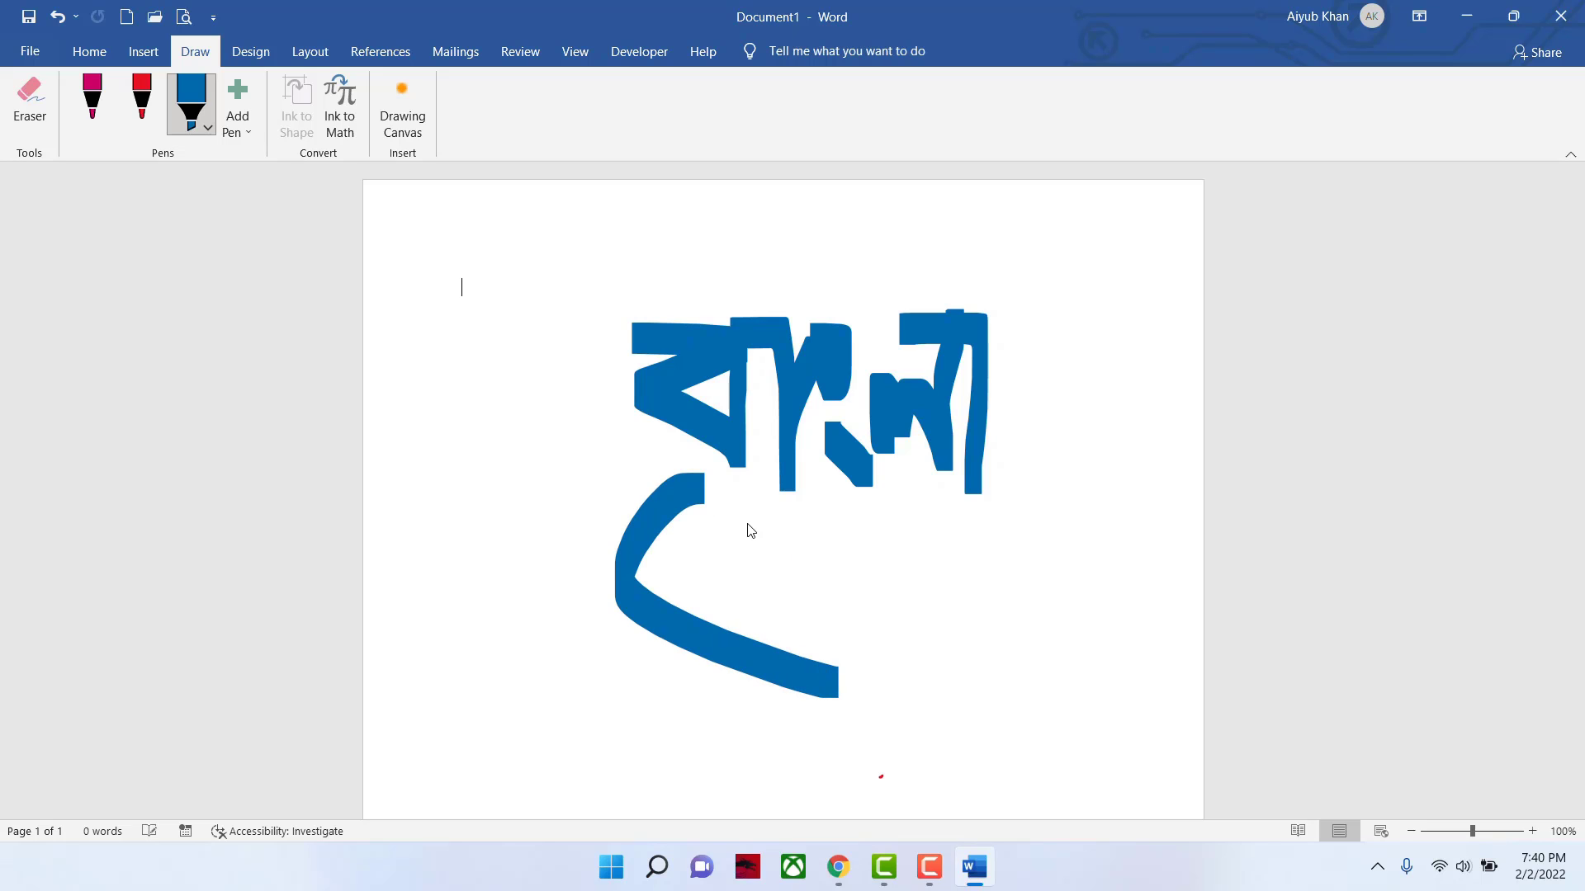
mouse_move(746, 513)
left_mouse_down()
mouse_move(799, 559)
mouse_move(804, 656)
left_mouse_up()
mouse_move(718, 505)
left_mouse_down()
mouse_move(842, 587)
mouse_move(891, 595)
left_mouse_up()
mouse_move(932, 516)
left_mouse_down()
mouse_move(949, 652)
mouse_move(995, 506)
left_mouse_up()
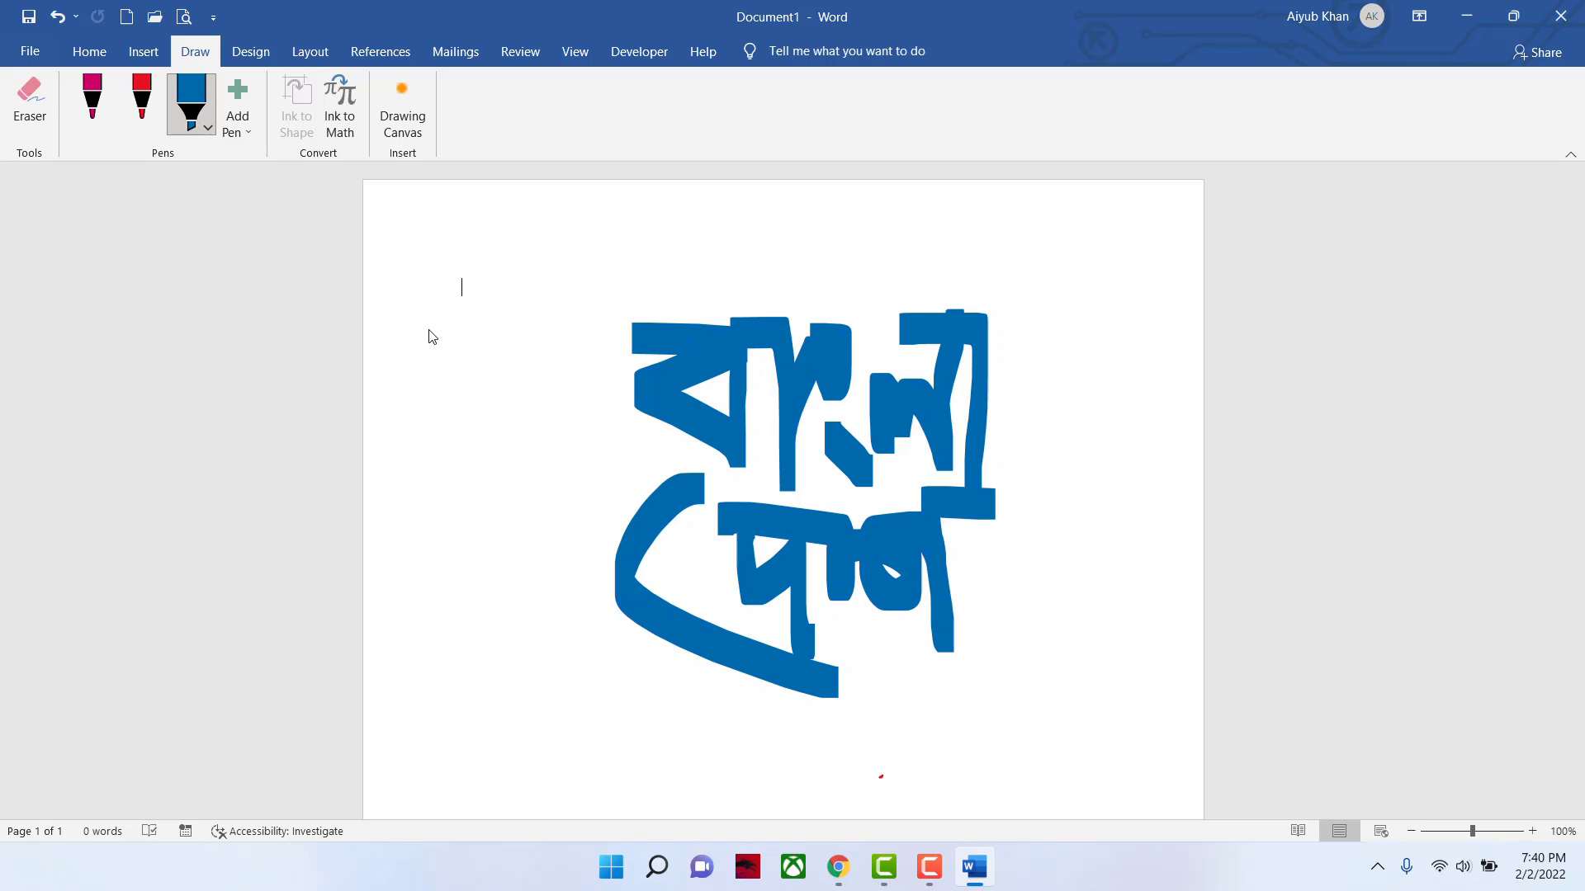
- Handwrite "My LOVE" with the blue highlighter, beside and above the word "বাংলা" on the page
mouse_move(419, 375)
left_mouse_down()
mouse_move(423, 272)
mouse_move(462, 338)
mouse_move(477, 262)
mouse_move(497, 394)
left_mouse_up()
mouse_move(499, 307)
left_mouse_down()
mouse_move(619, 522)
mouse_move(568, 415)
left_mouse_up()
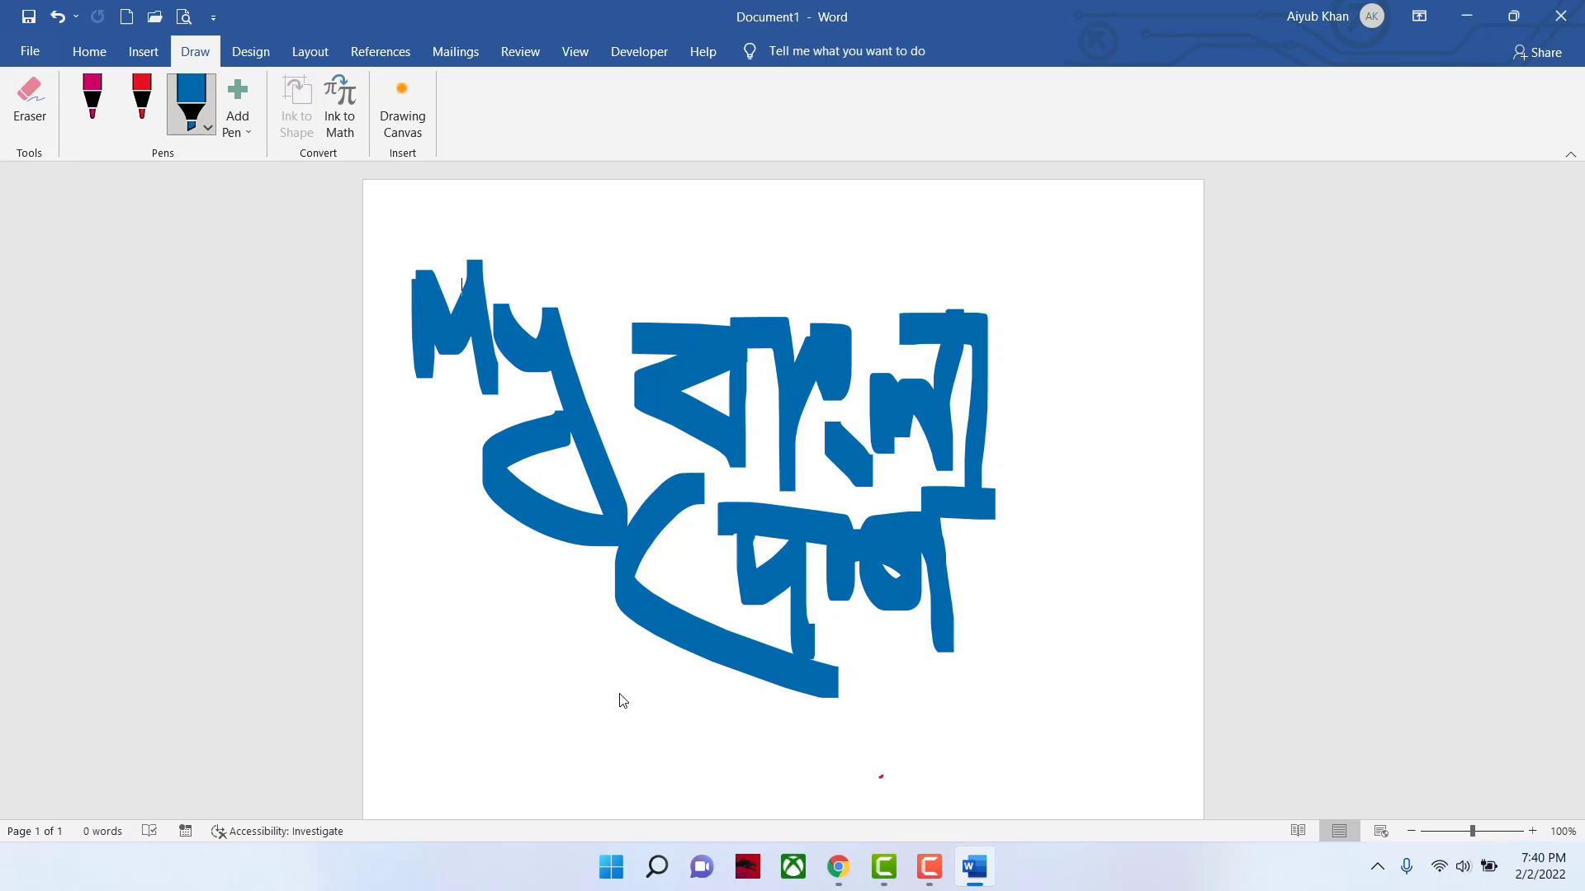
left_click_drag(577, 222, 642, 318)
left_click_drag(644, 246, 683, 308)
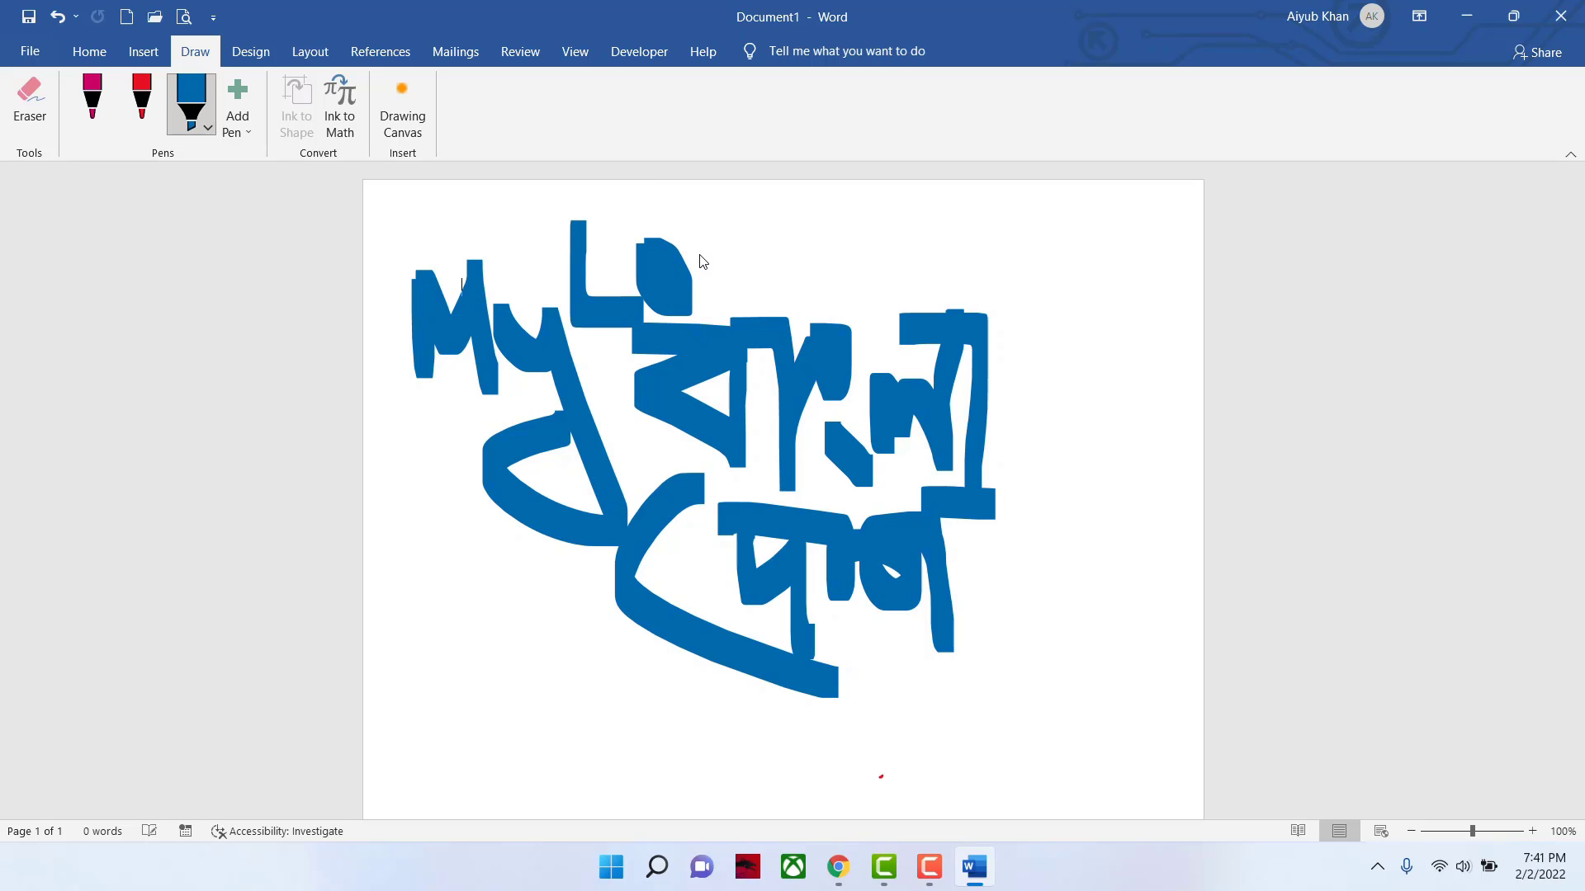
mouse_move(697, 241)
left_mouse_down()
mouse_move(767, 248)
mouse_move(813, 330)
mouse_move(805, 263)
mouse_move(829, 276)
left_mouse_up()
left_click_drag(788, 216, 858, 216)
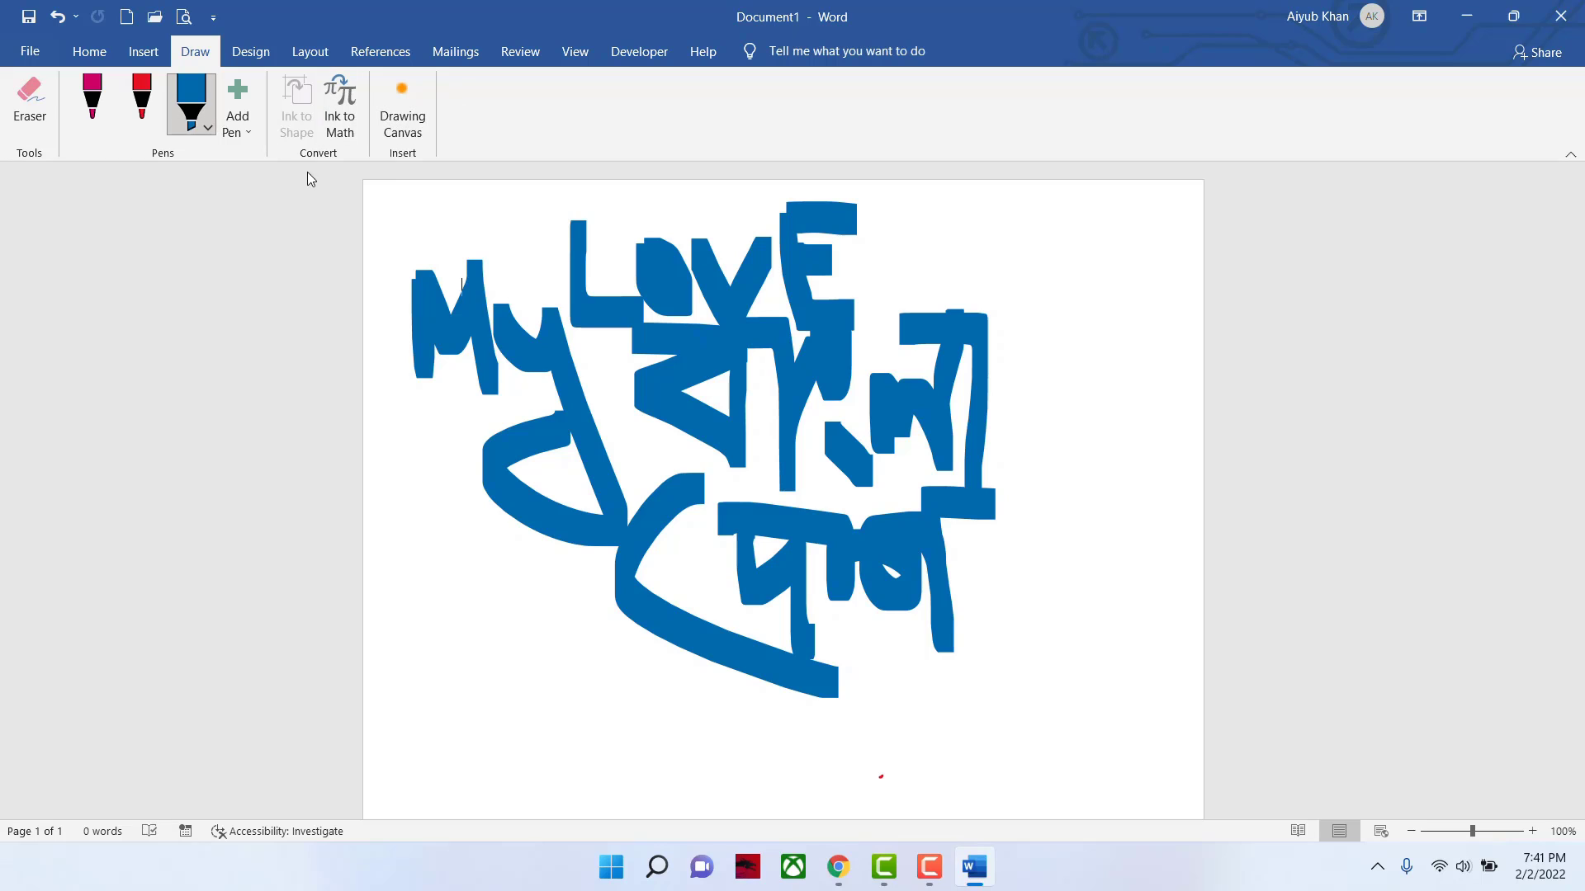
- Add a yellow highlighter to the pens and draw large freehand loops over the blue handwriting
left_click(246, 140)
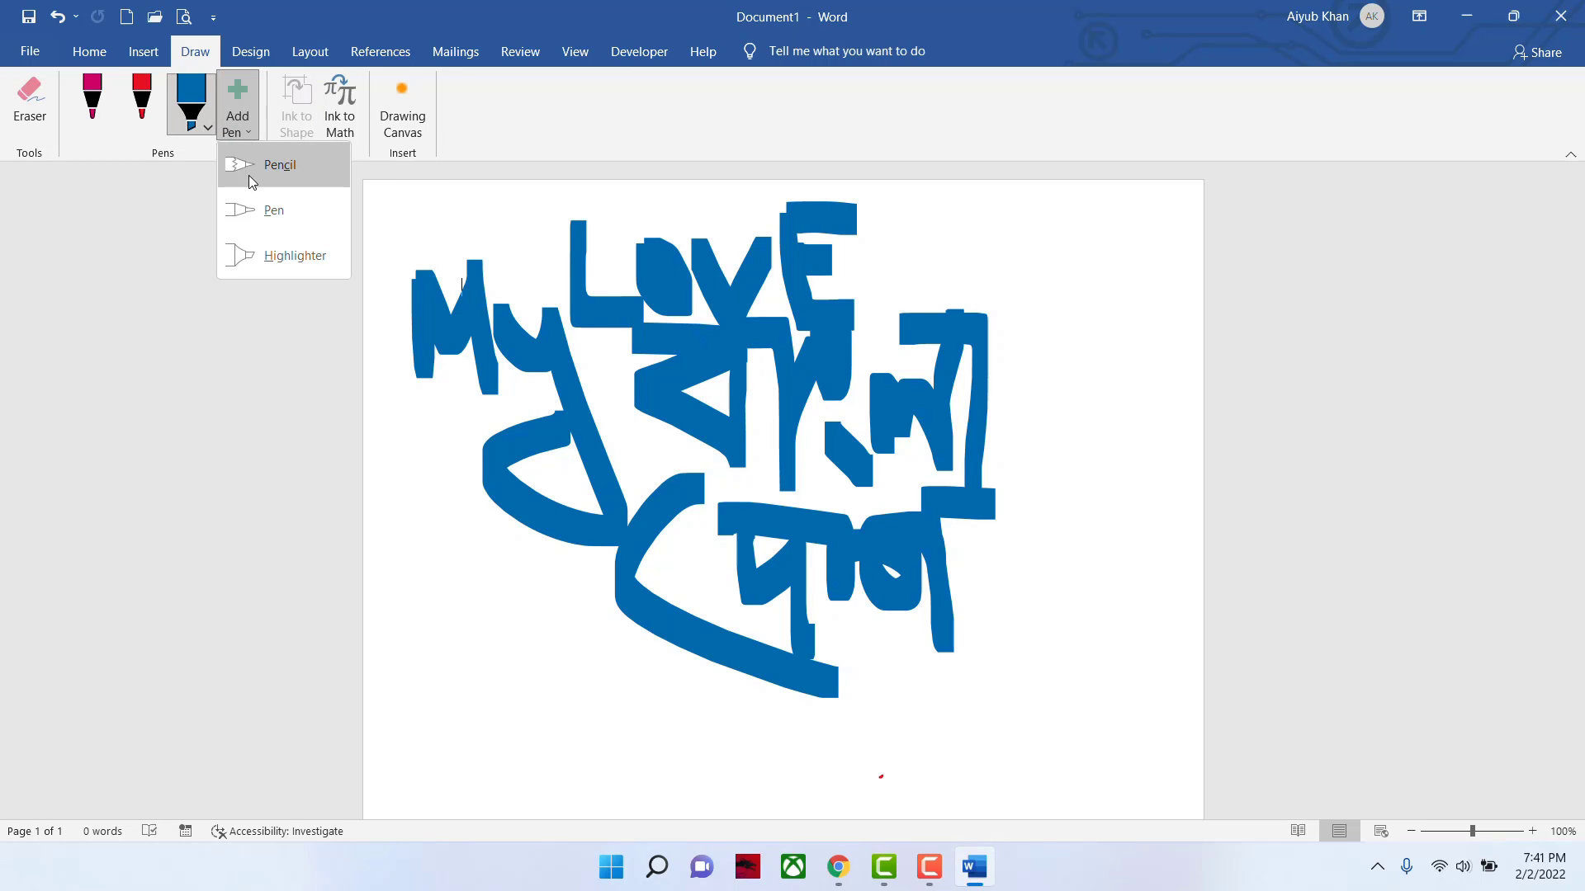
left_click(260, 255)
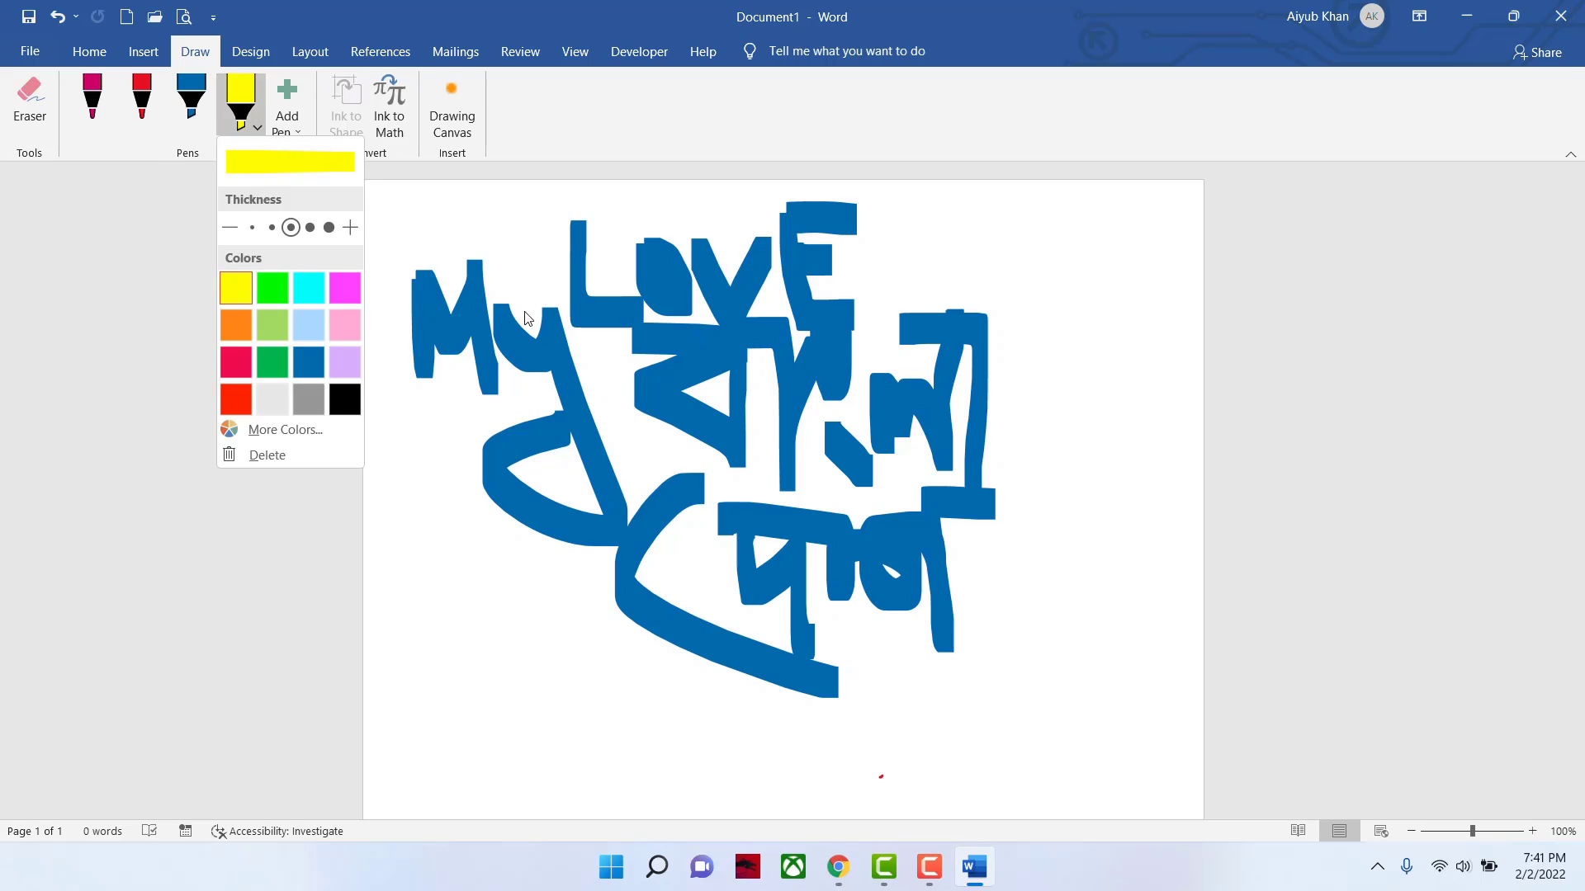
left_click(235, 289)
mouse_move(487, 255)
left_mouse_down()
mouse_move(730, 314)
mouse_move(648, 561)
left_mouse_up()
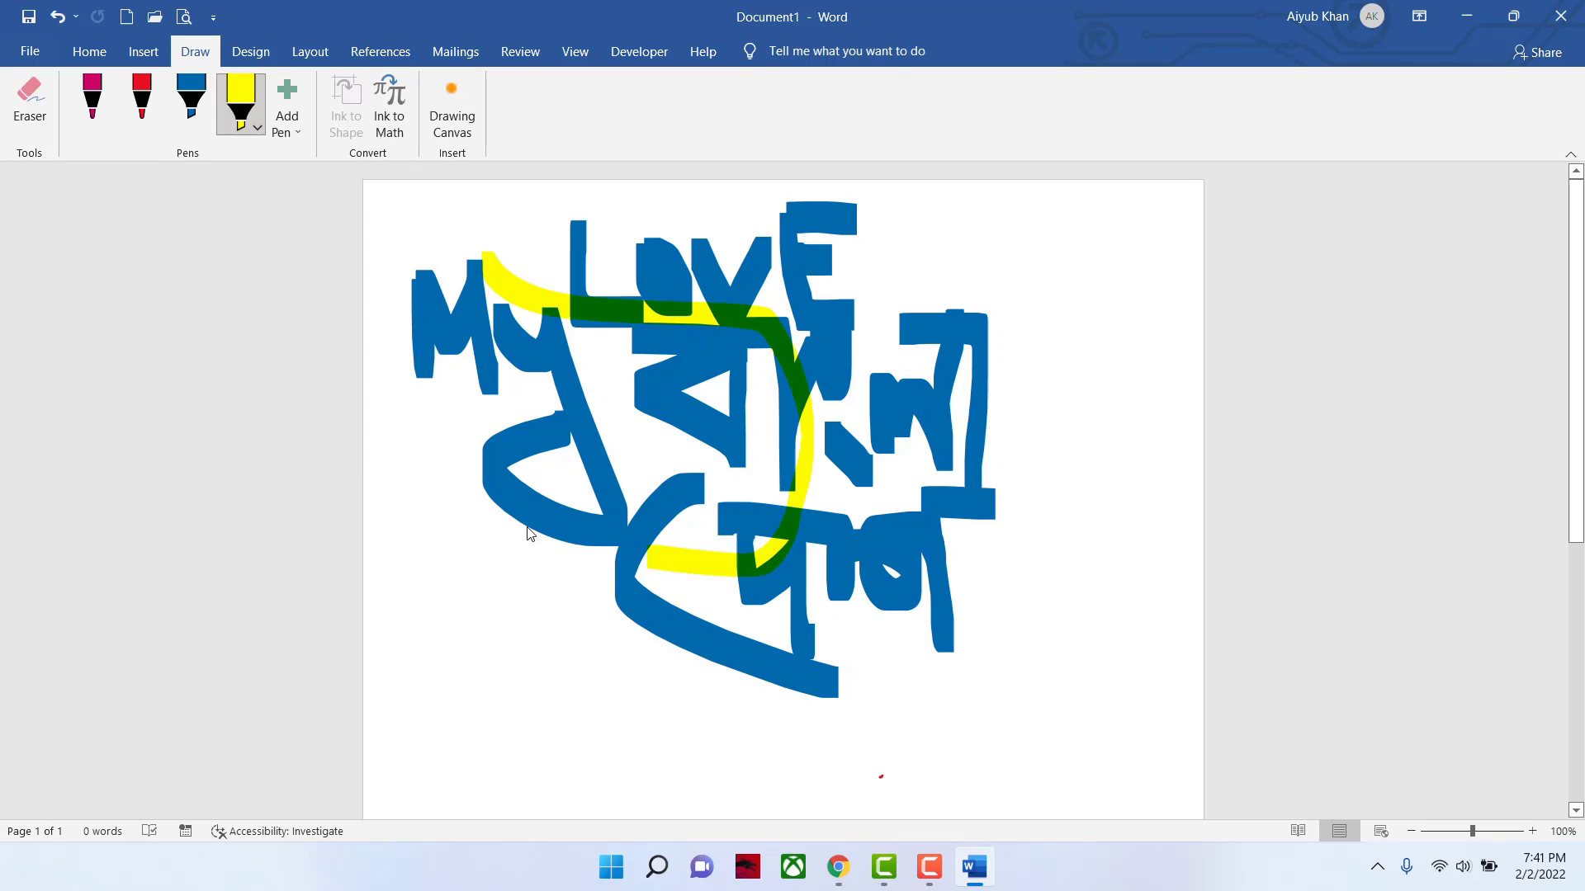
mouse_move(529, 534)
left_mouse_down()
mouse_move(726, 587)
mouse_move(1146, 429)
mouse_move(652, 436)
mouse_move(616, 580)
left_mouse_up()
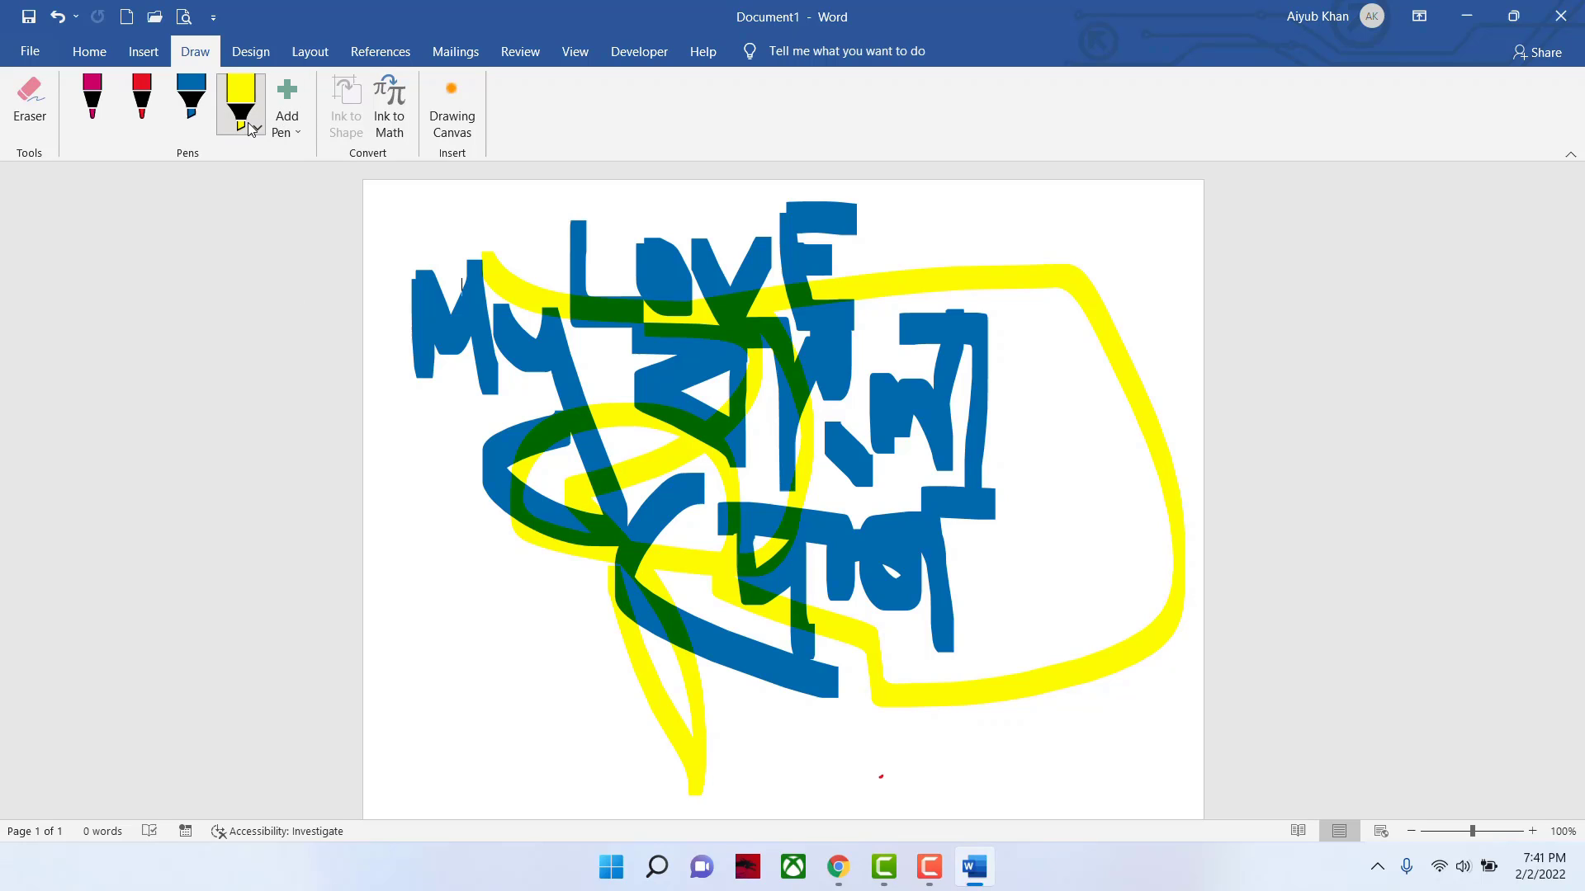
- Add a black pen and draw a looped mark like a 9 above the end of "বাংলা"
left_click(288, 124)
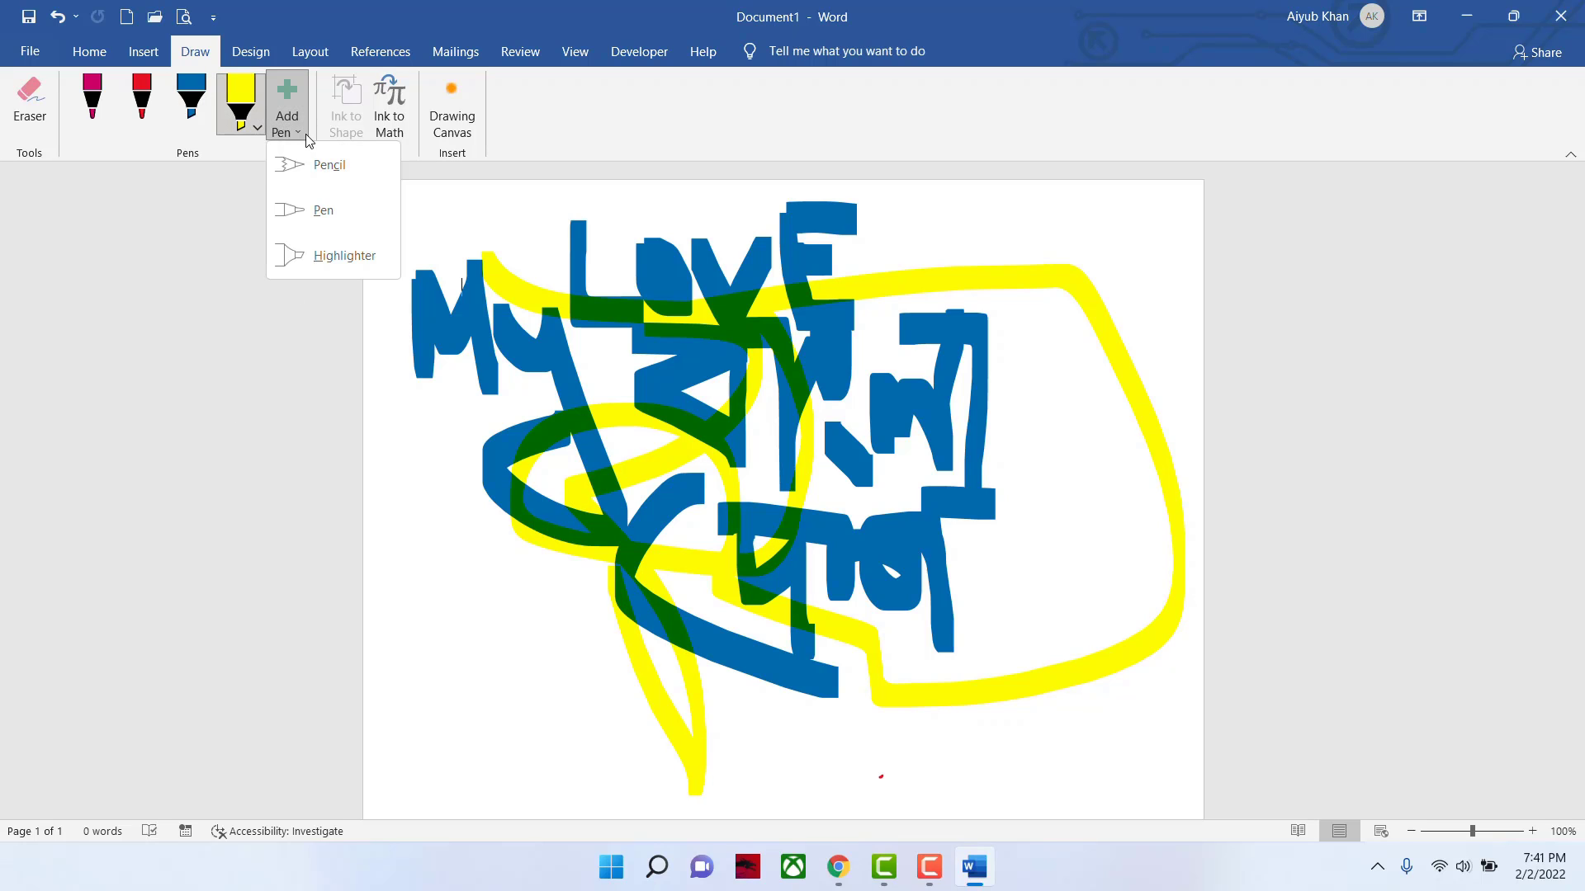
left_click(297, 215)
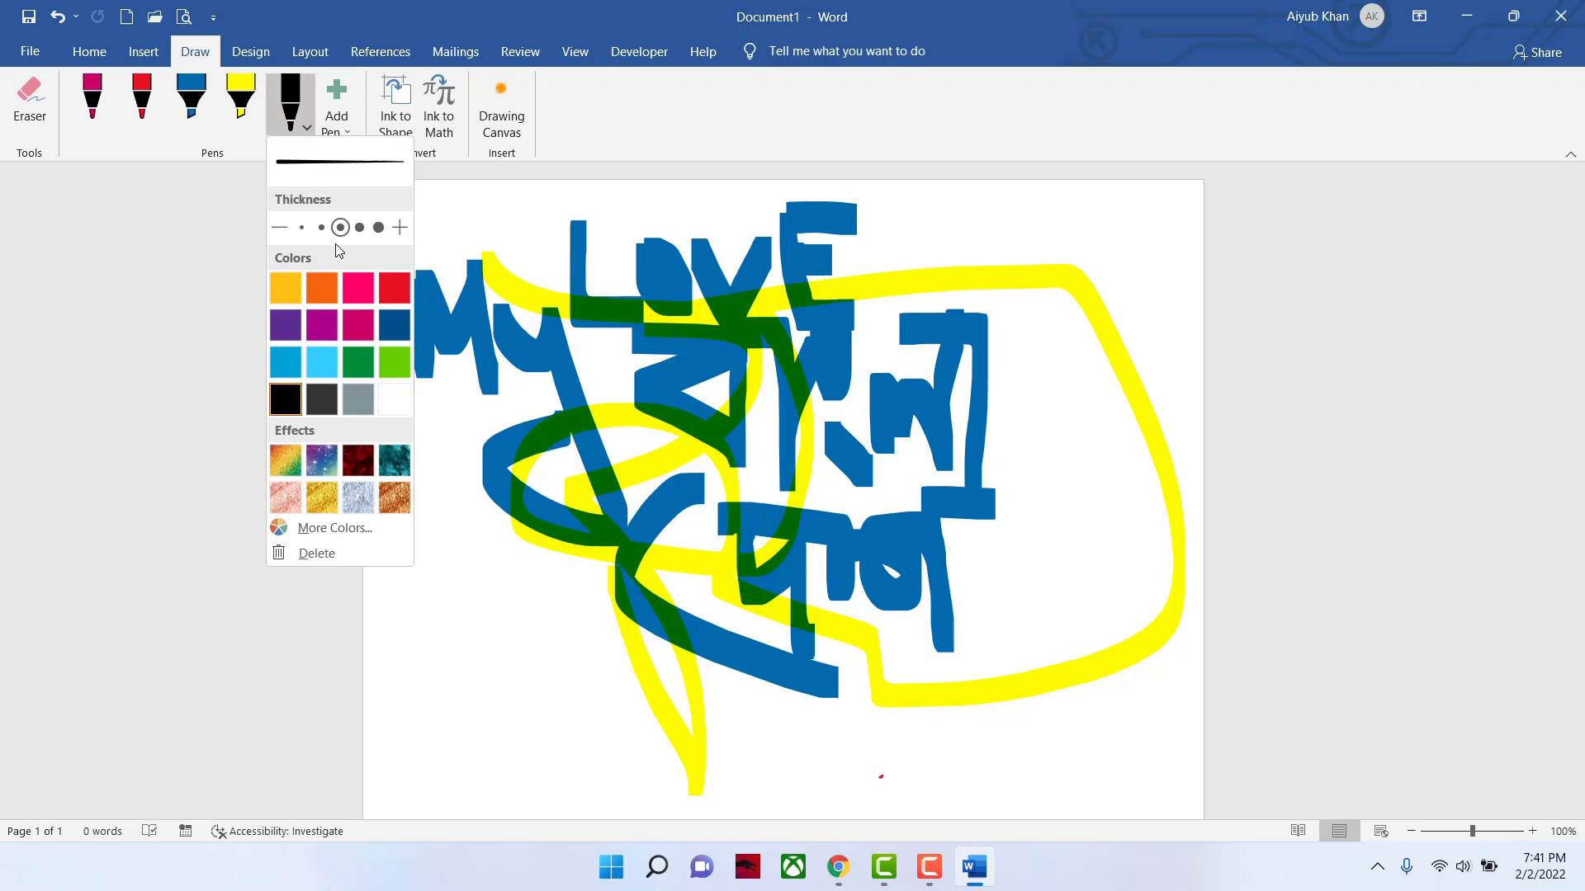
left_click(997, 240)
mouse_move(994, 240)
left_mouse_down()
mouse_move(981, 304)
mouse_move(994, 357)
left_mouse_up()
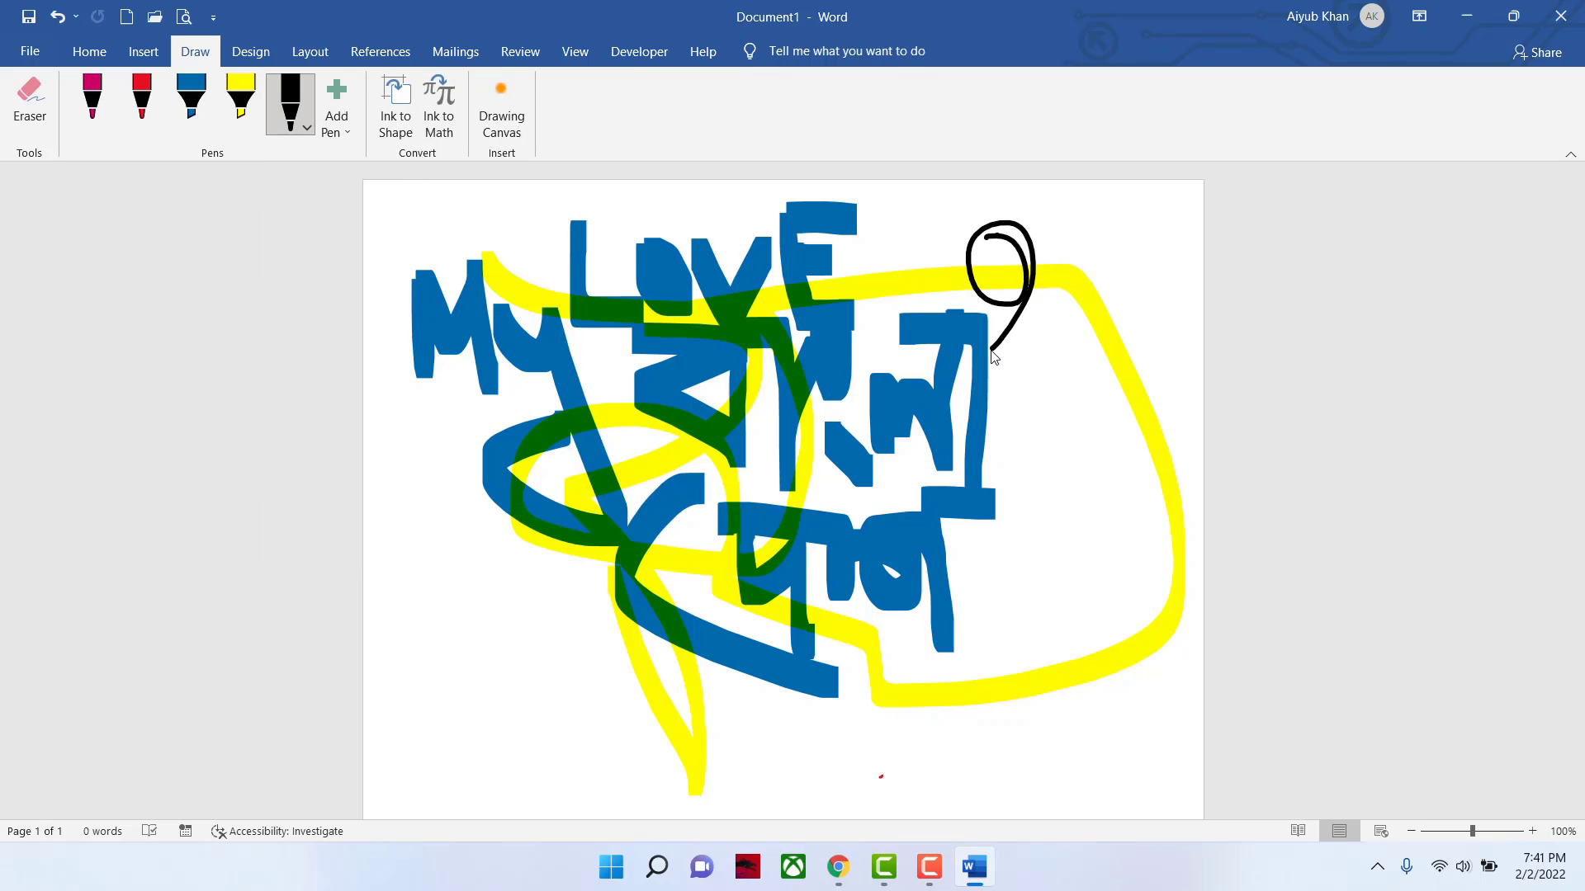
- Add a pencil and scribble several freehand strokes in the blank area below "My" near the page's edge
left_click(352, 134)
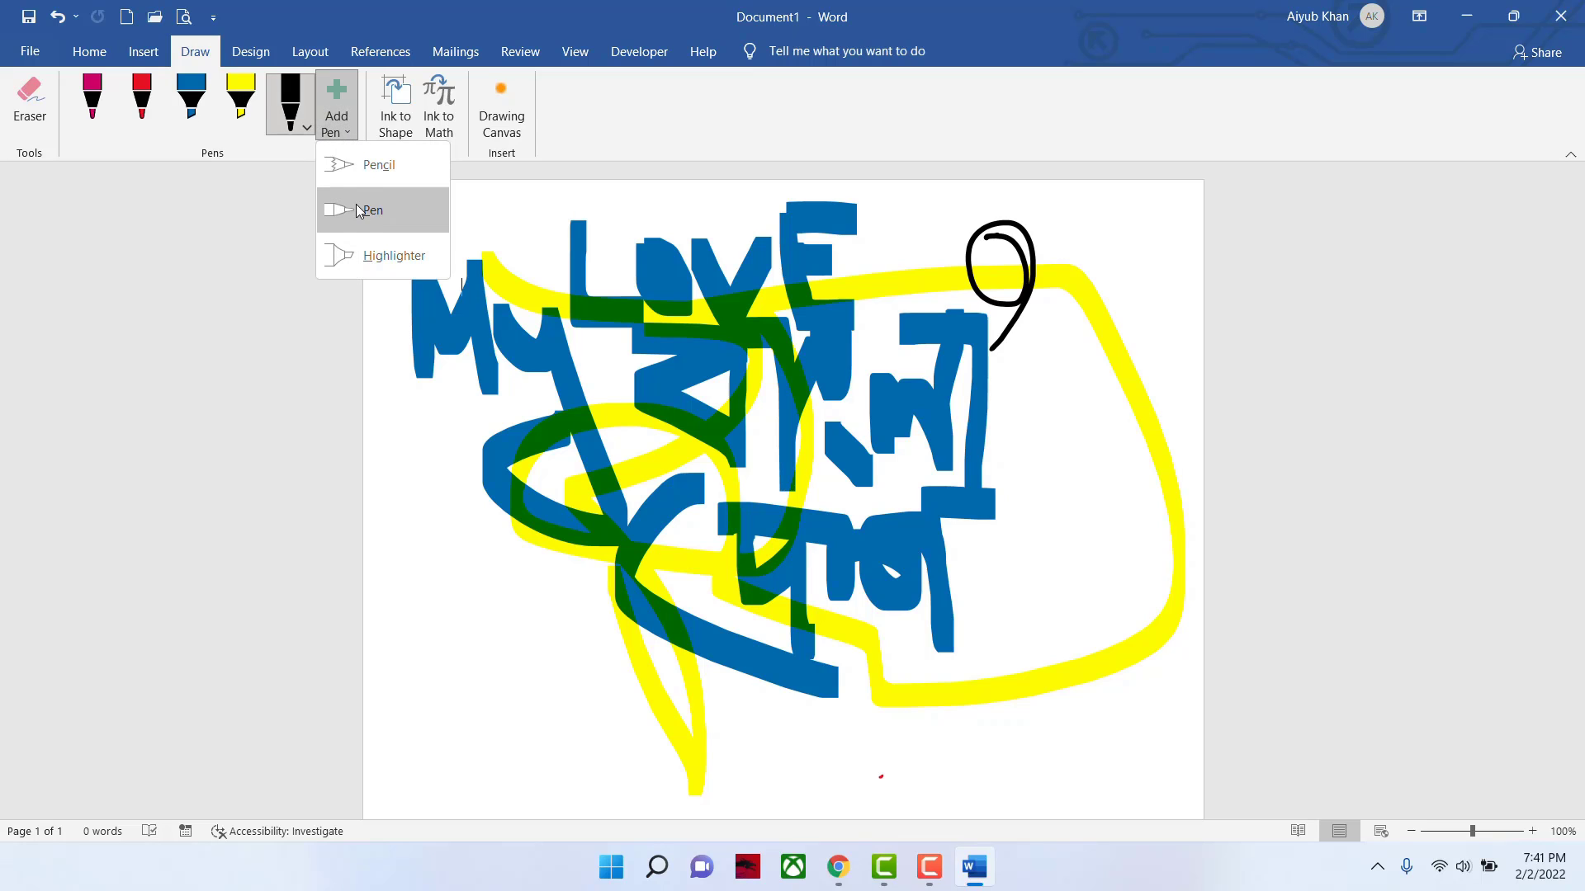
left_click(364, 166)
left_click(500, 577)
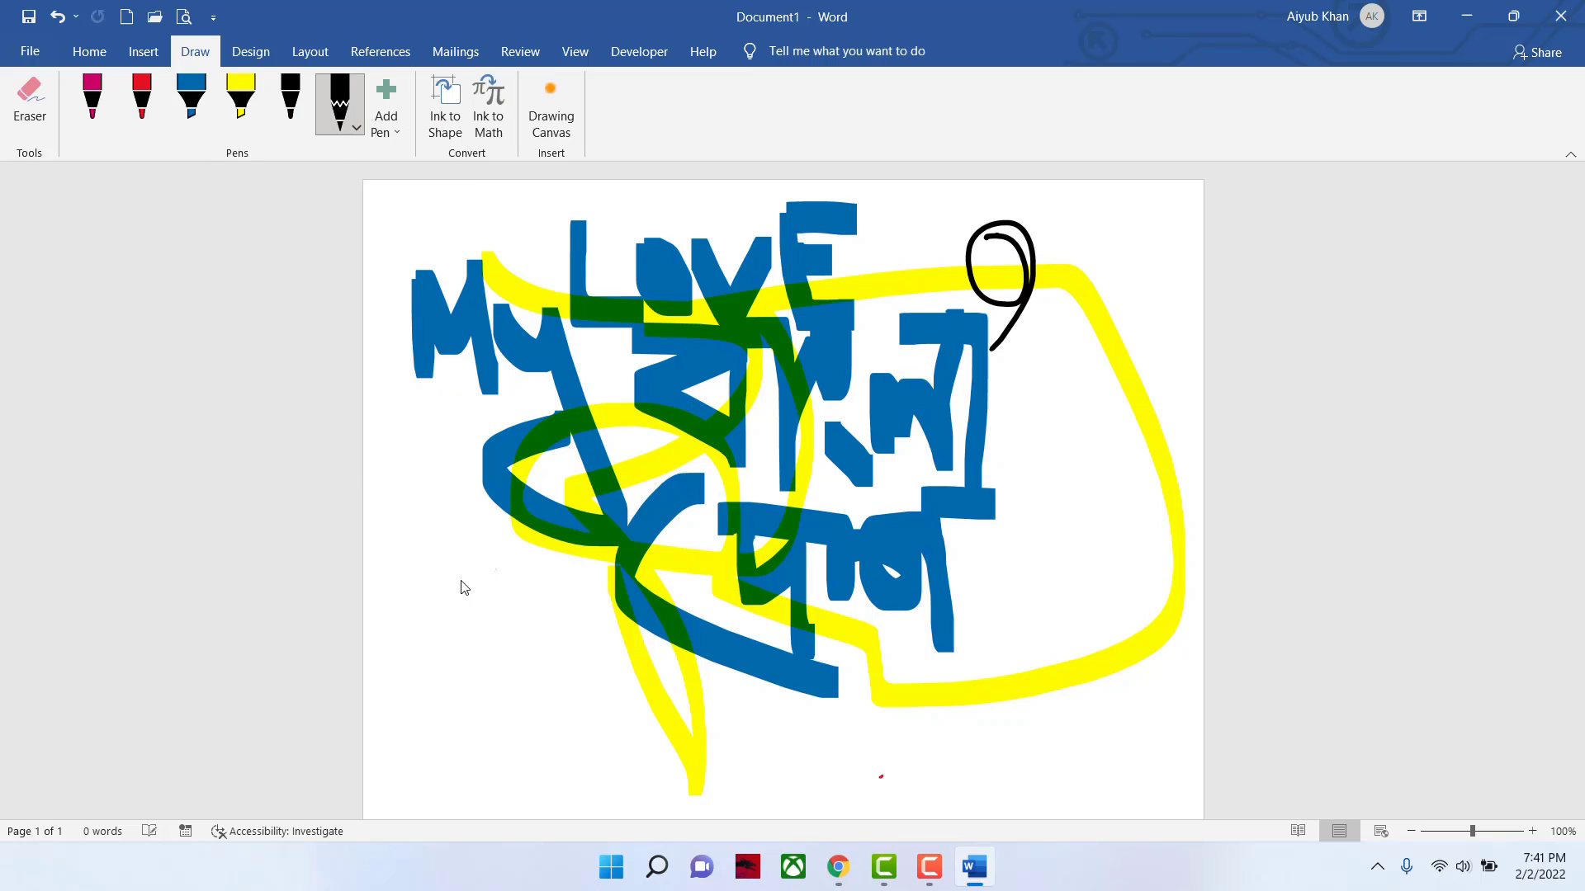
mouse_move(446, 566)
left_mouse_down()
mouse_move(492, 619)
mouse_move(500, 667)
left_mouse_up()
left_click_drag(447, 614, 533, 654)
mouse_move(415, 570)
left_mouse_down()
mouse_move(429, 467)
mouse_move(445, 569)
left_mouse_up()
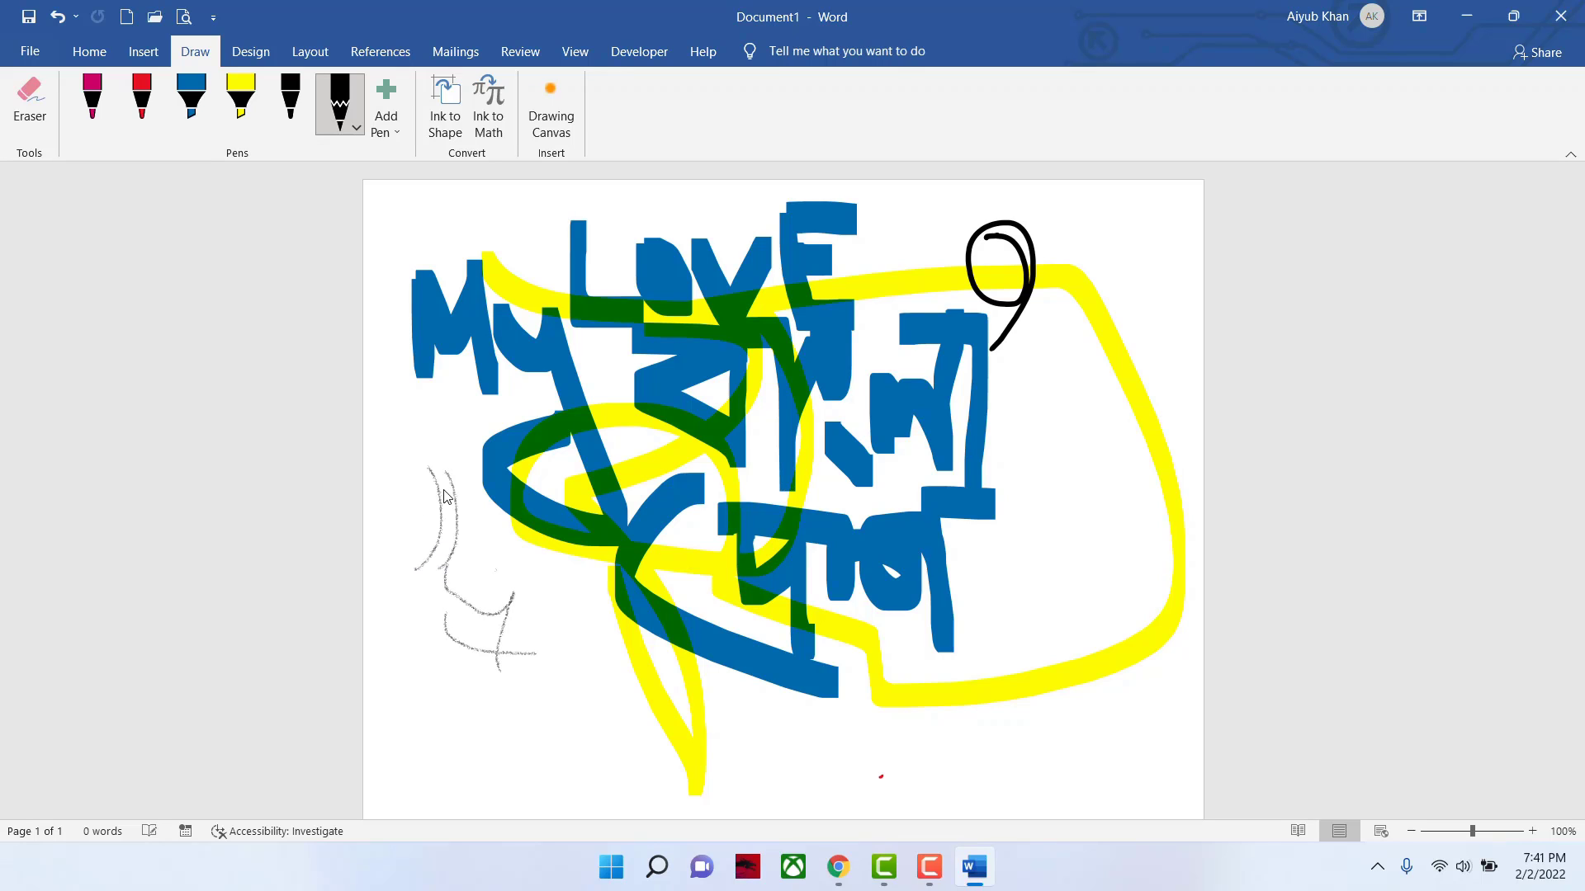
left_click_drag(434, 464, 487, 585)
mouse_move(457, 538)
left_mouse_down()
mouse_move(451, 466)
mouse_move(475, 446)
mouse_move(409, 495)
mouse_move(465, 474)
left_mouse_up()
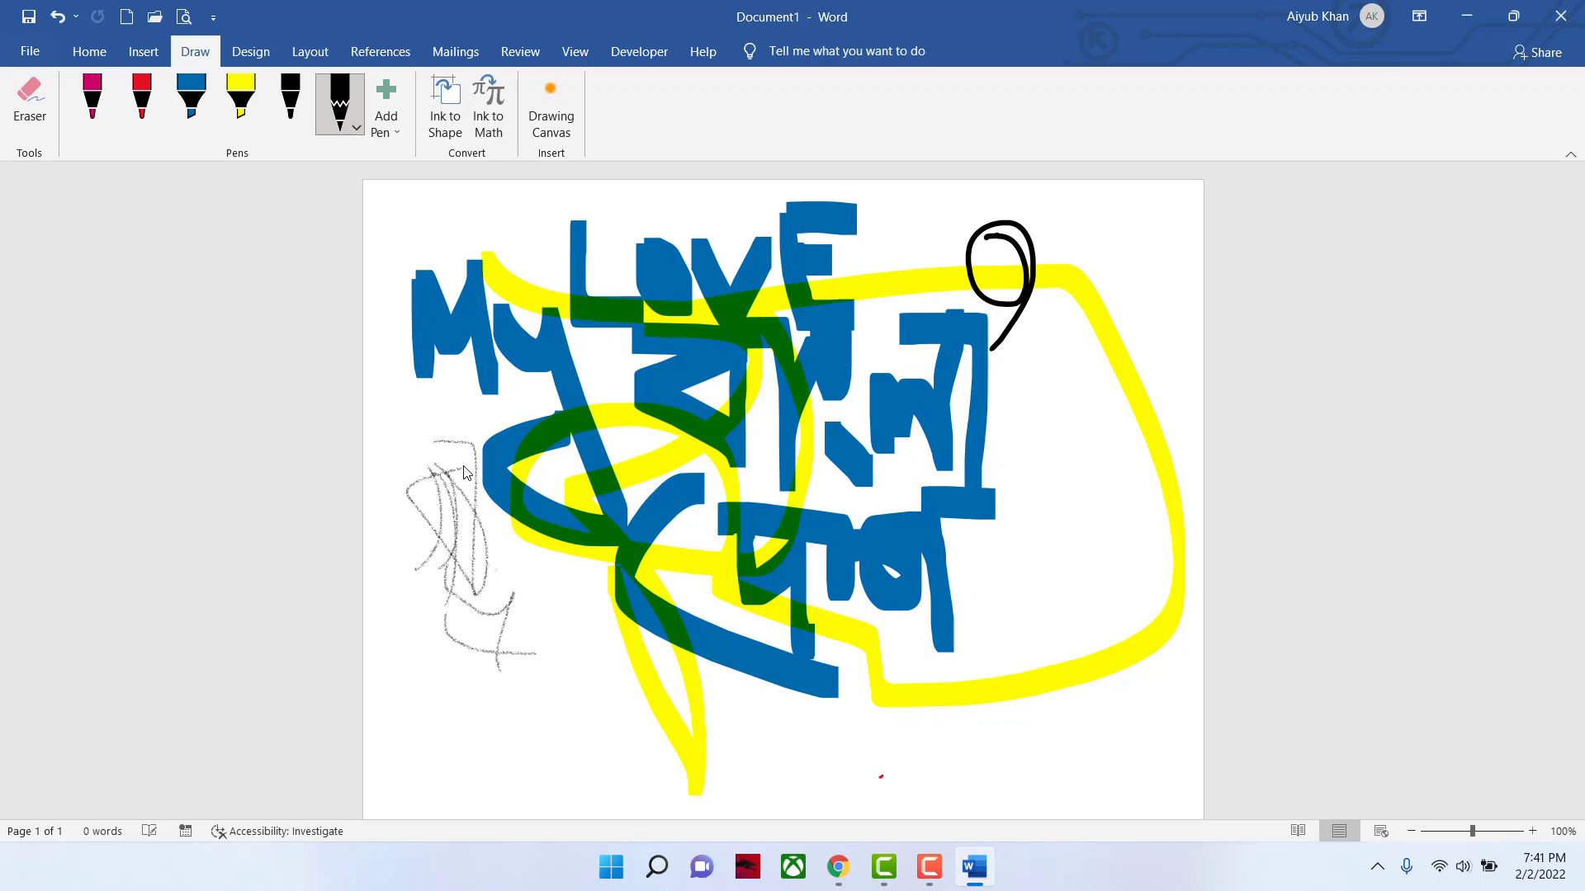
- Try the preset watermarks CONFIDENTIAL 1, DO NOT COPY 1 and DO NOT COPY 2 in turn on the page
left_click(252, 55)
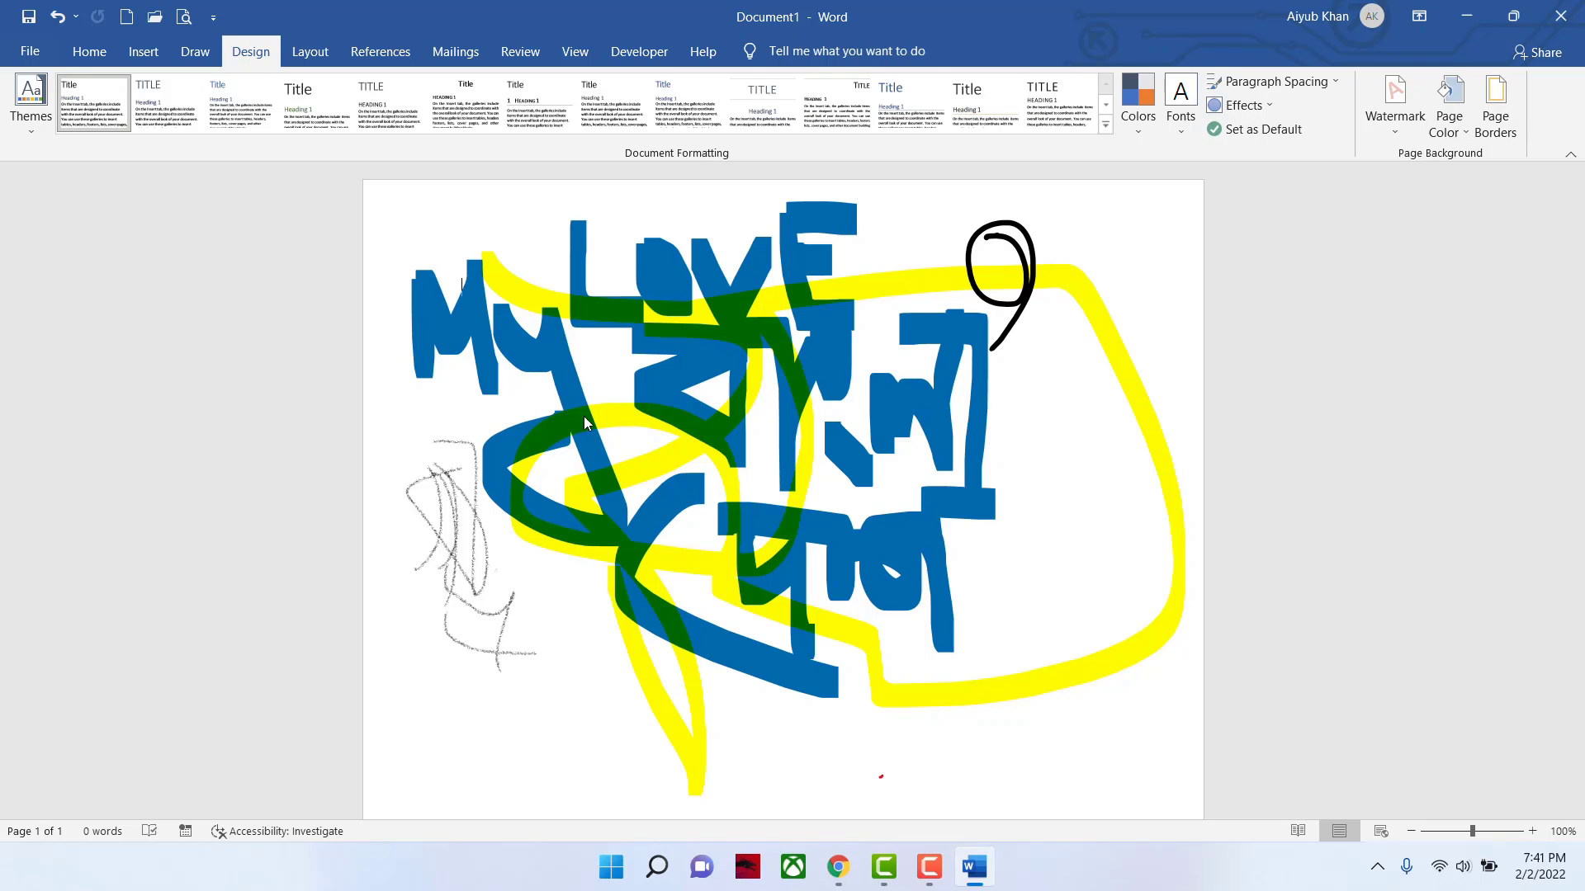
left_click(1394, 132)
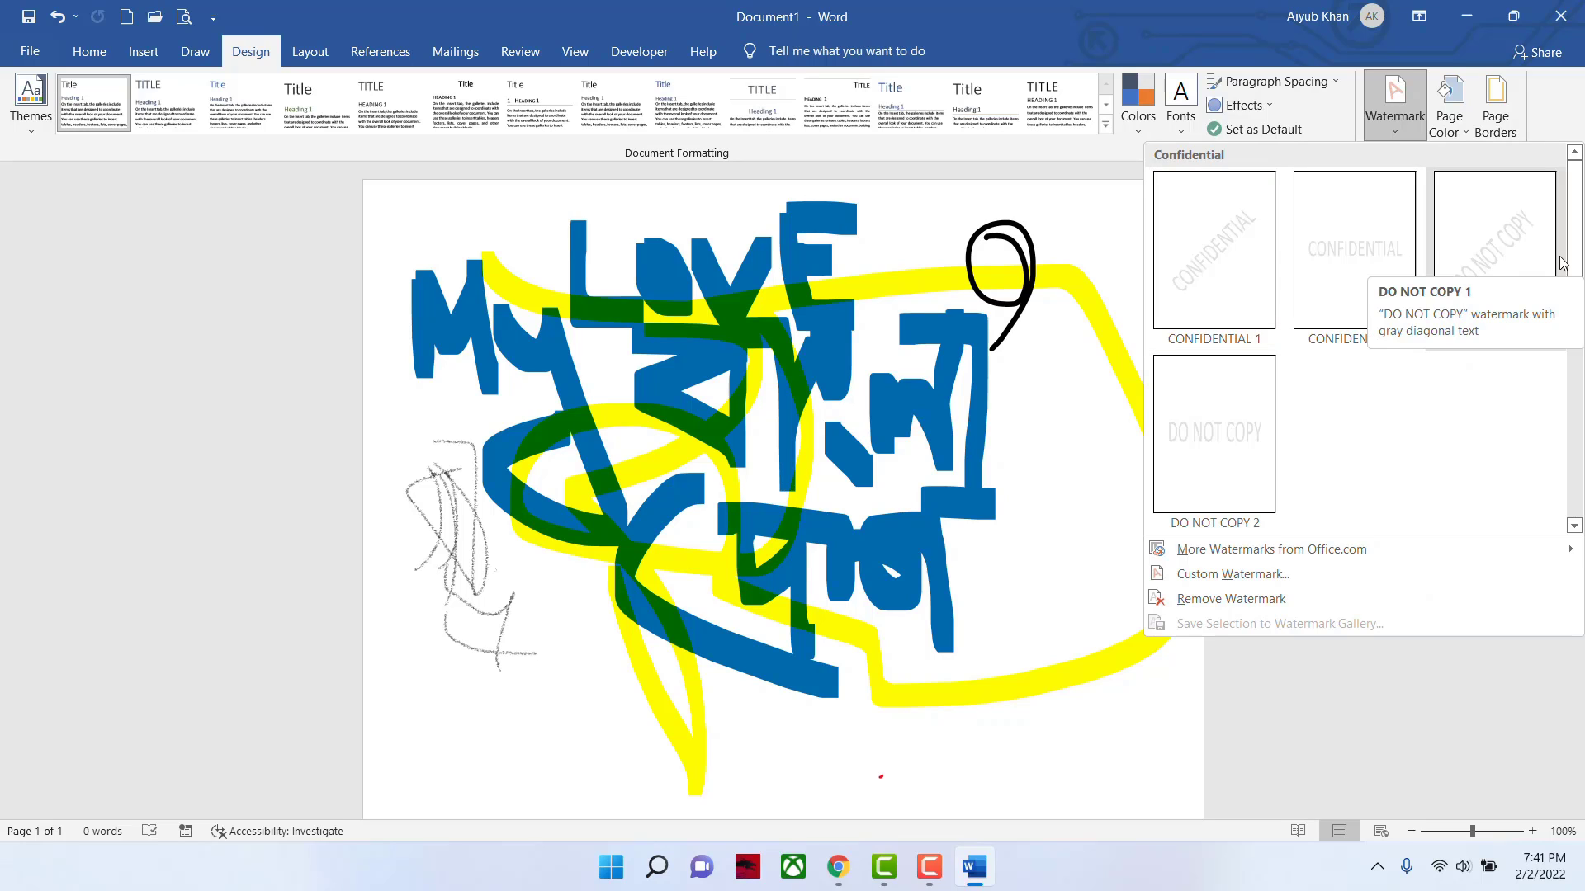
left_click(1210, 256)
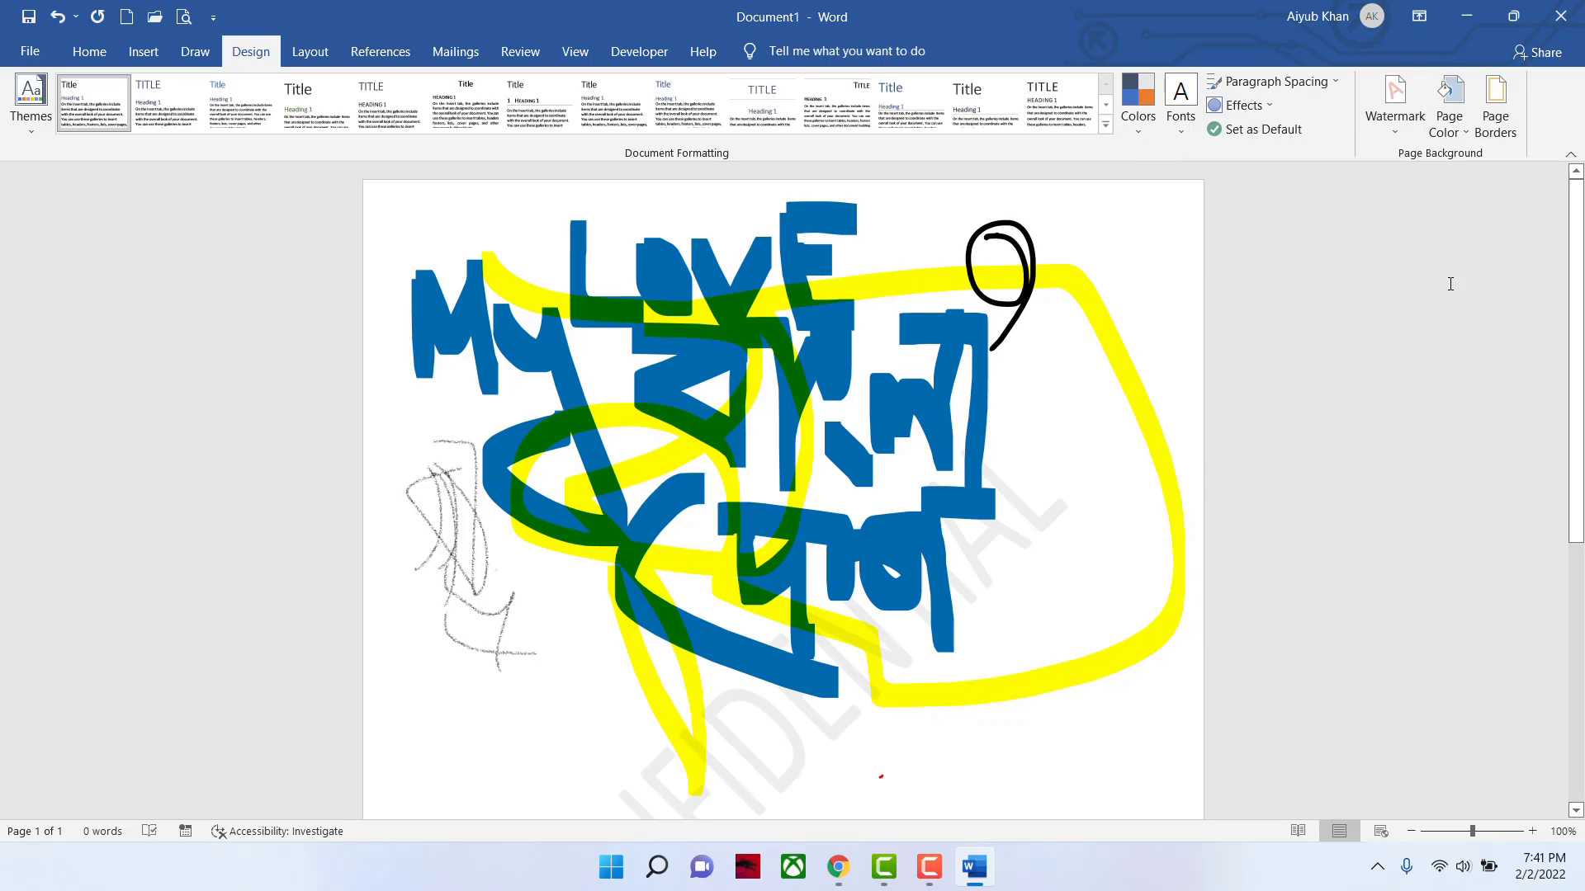
left_click(1394, 124)
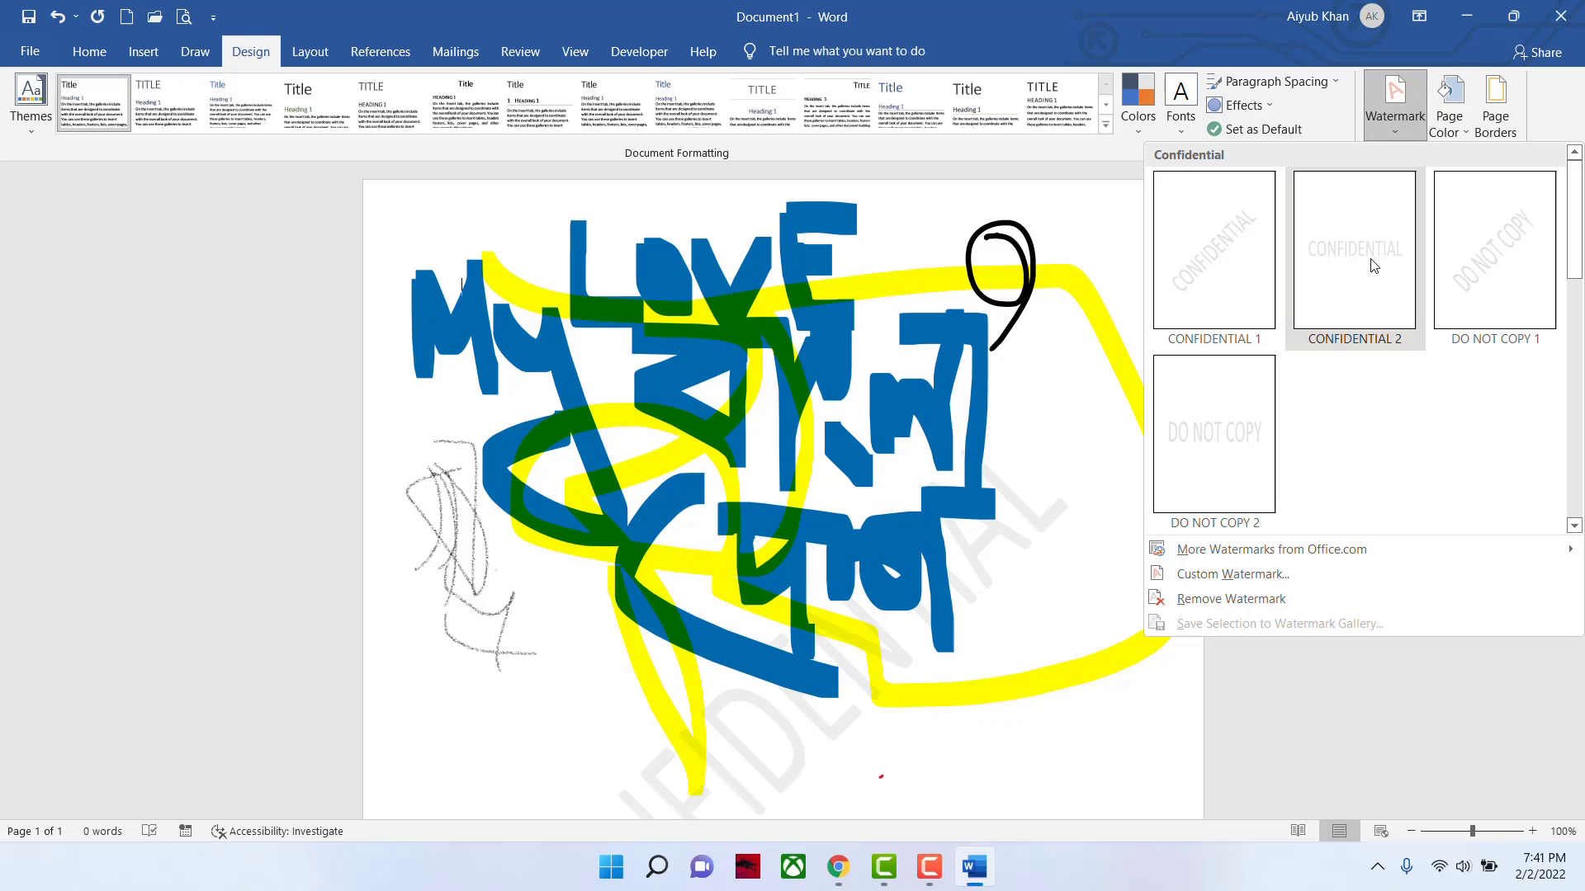
left_click(1488, 265)
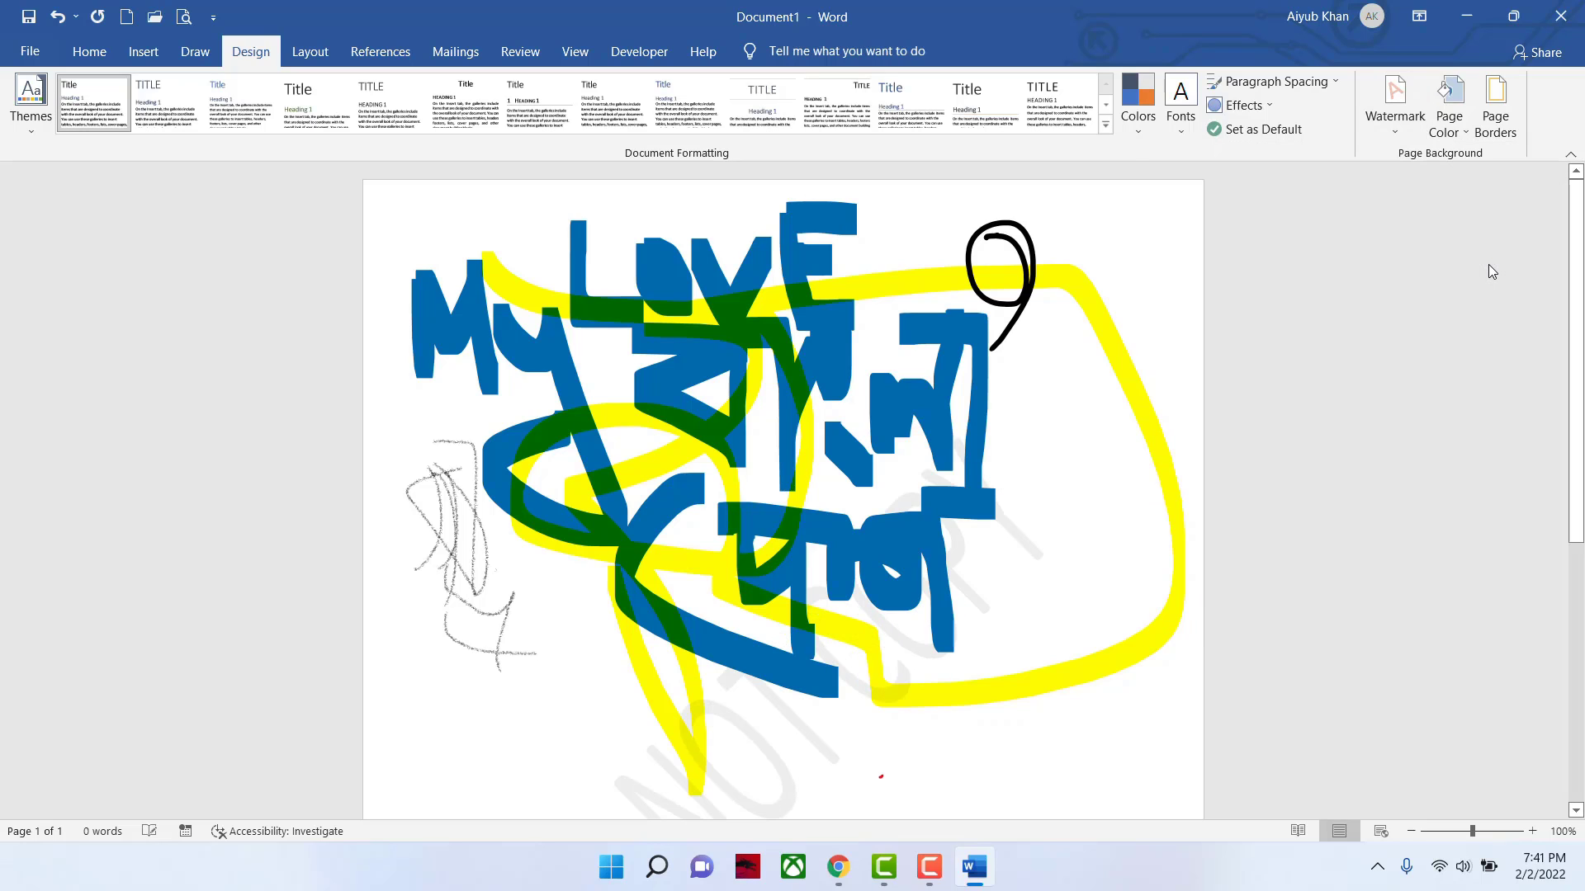
left_click(1383, 124)
left_click(1215, 460)
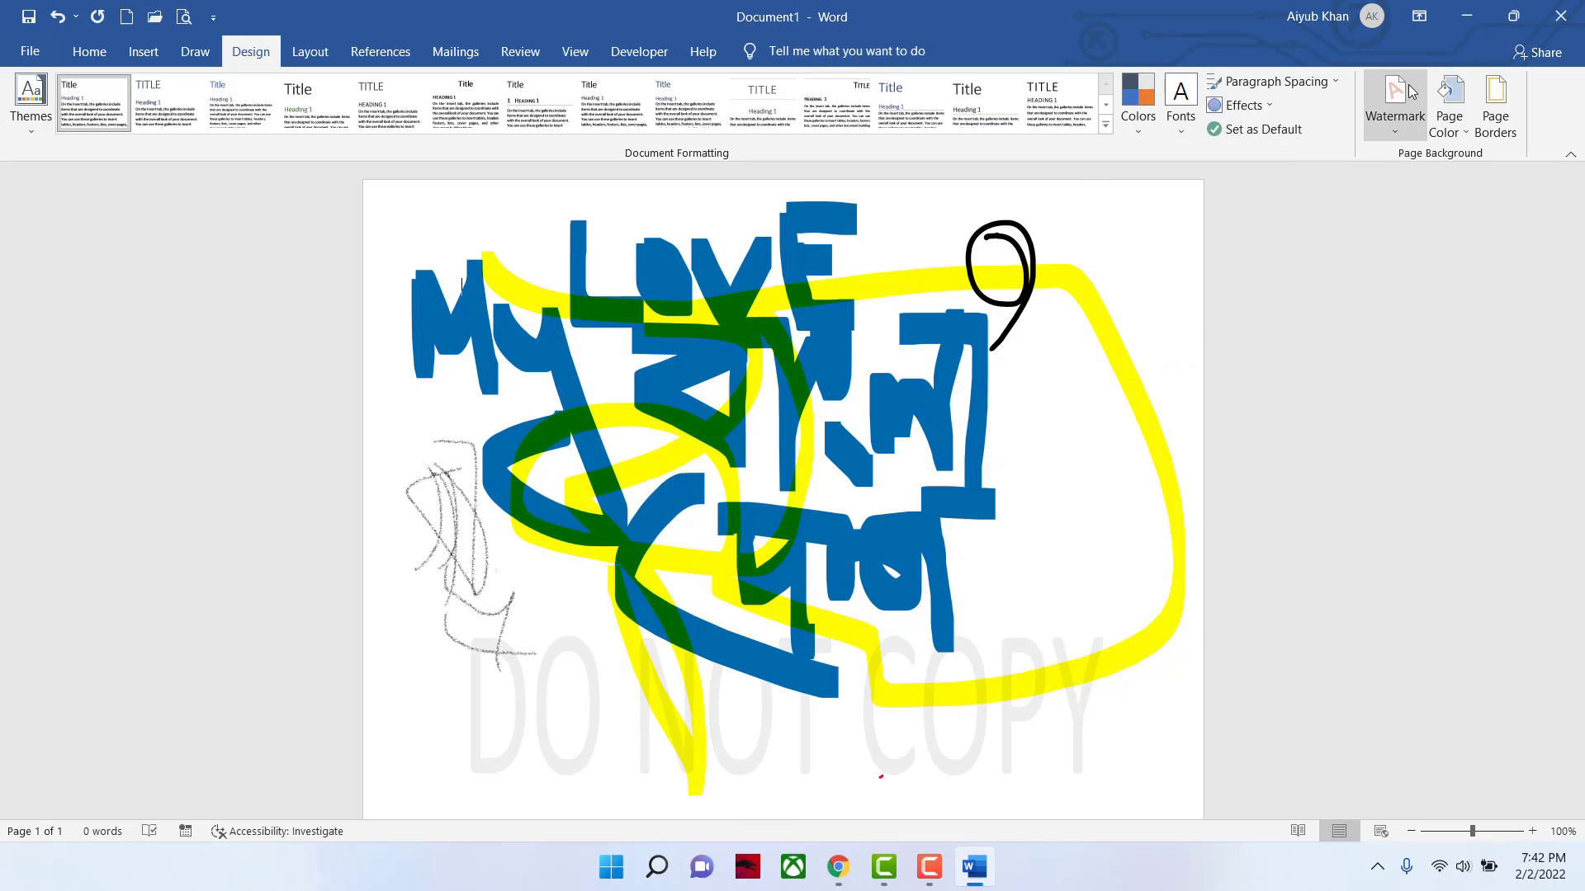
- Apply a custom text watermark reading DRAFT in the Californian FB font
left_click(1398, 141)
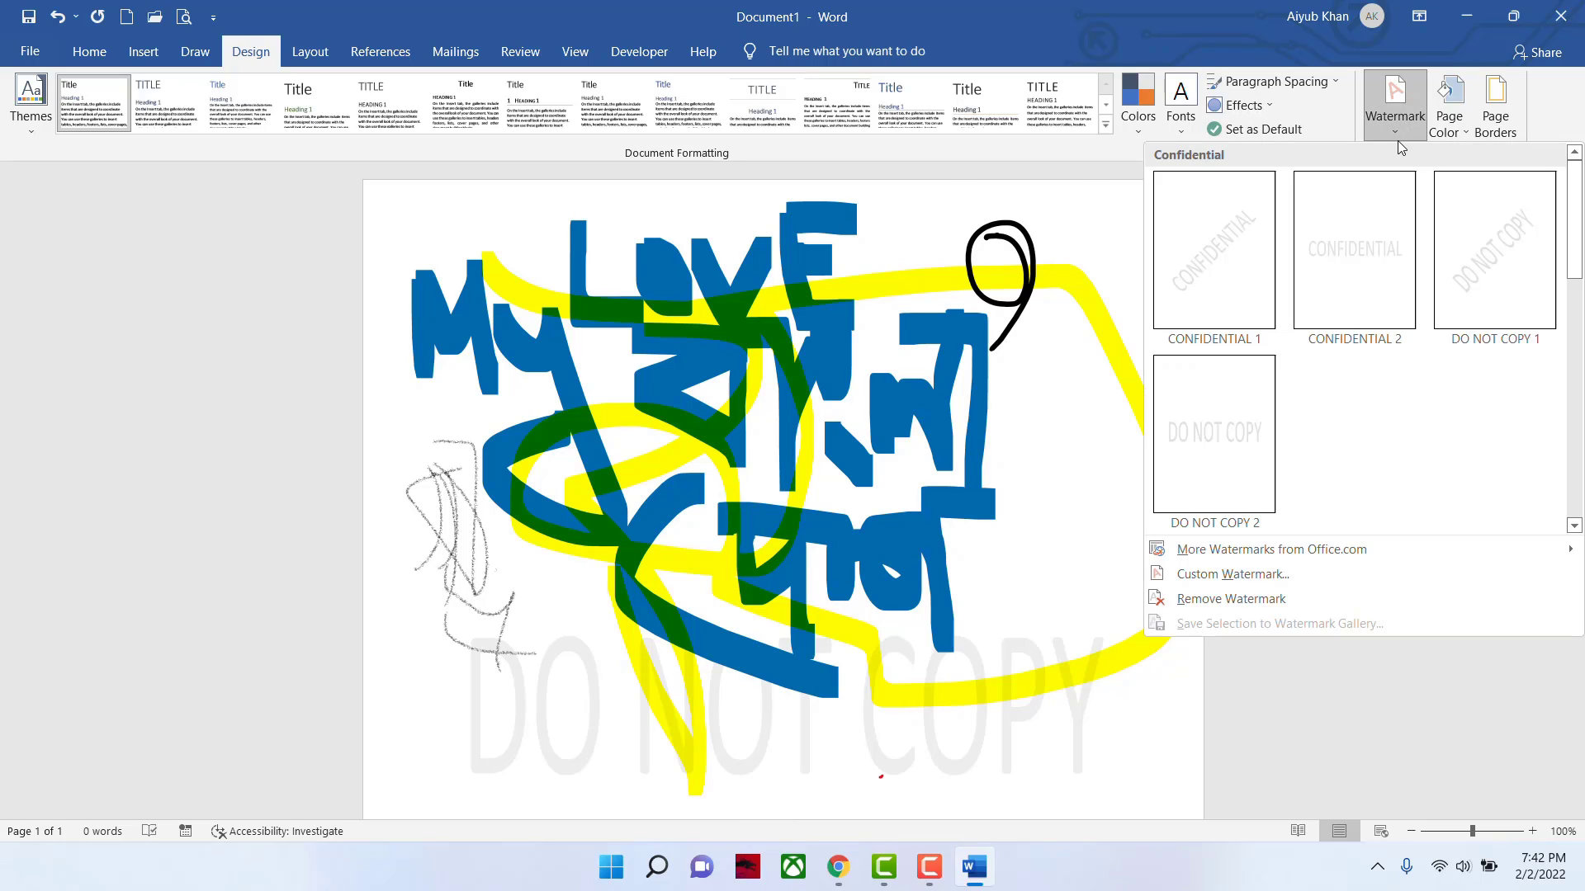
left_click(1246, 574)
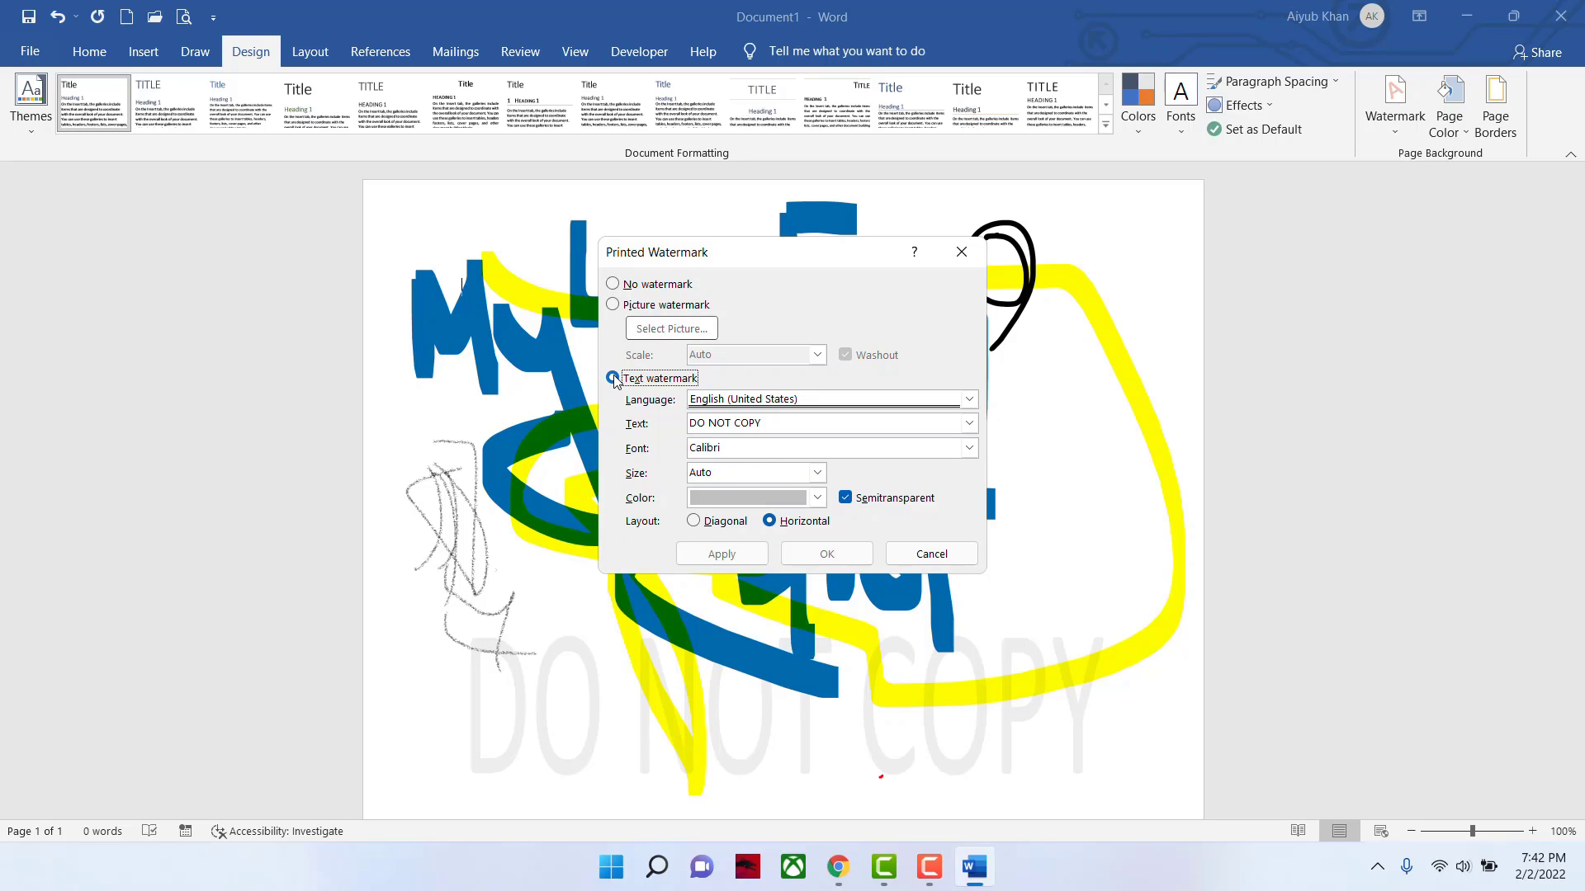
left_click(614, 305)
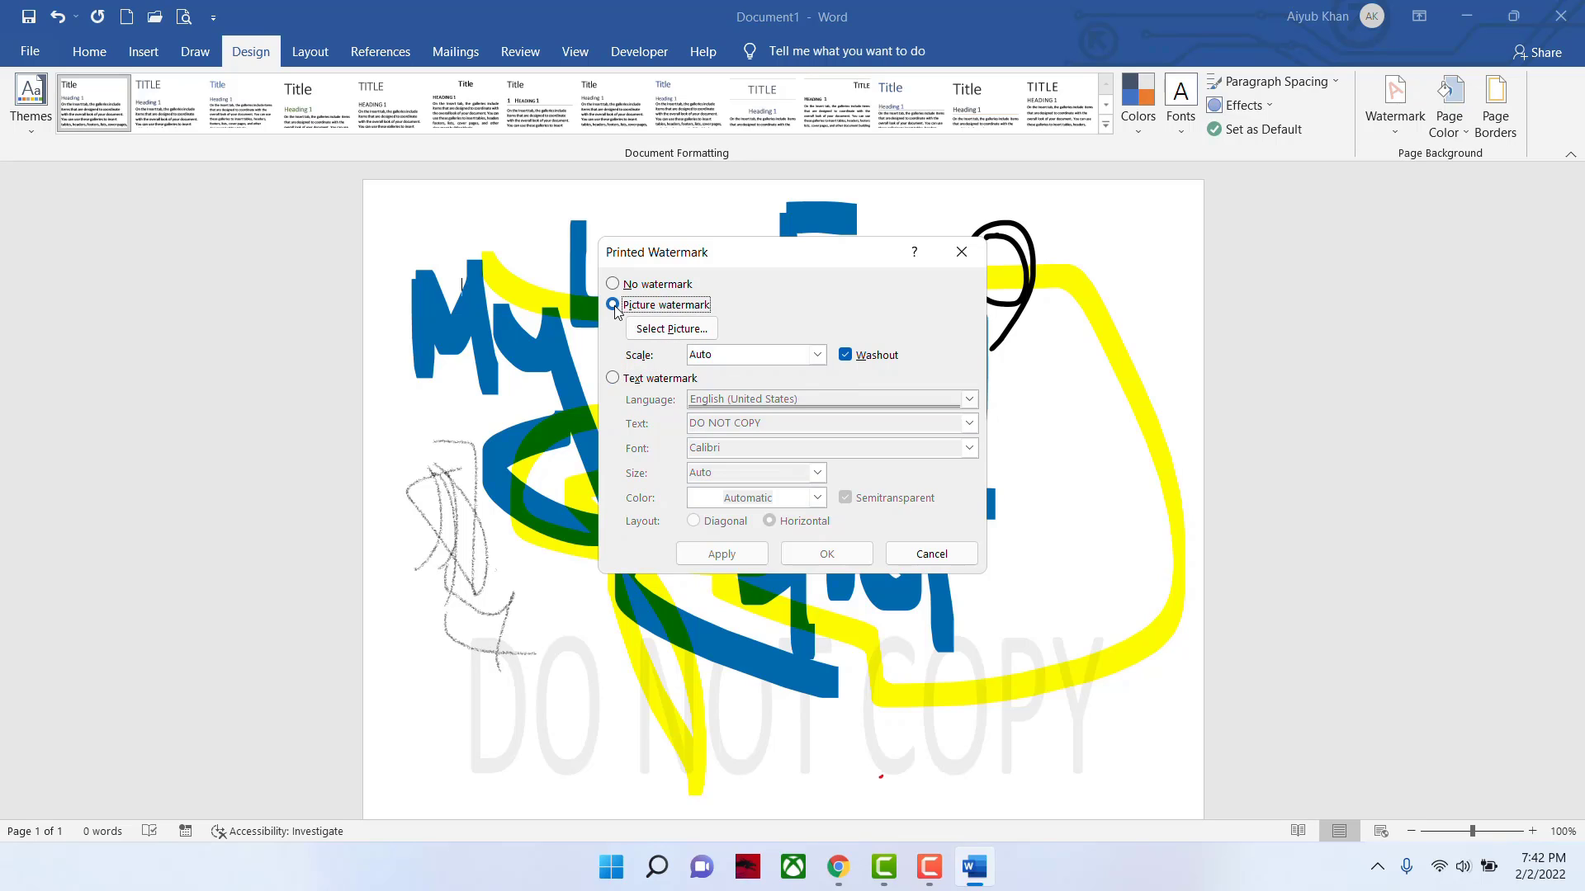
left_click(612, 378)
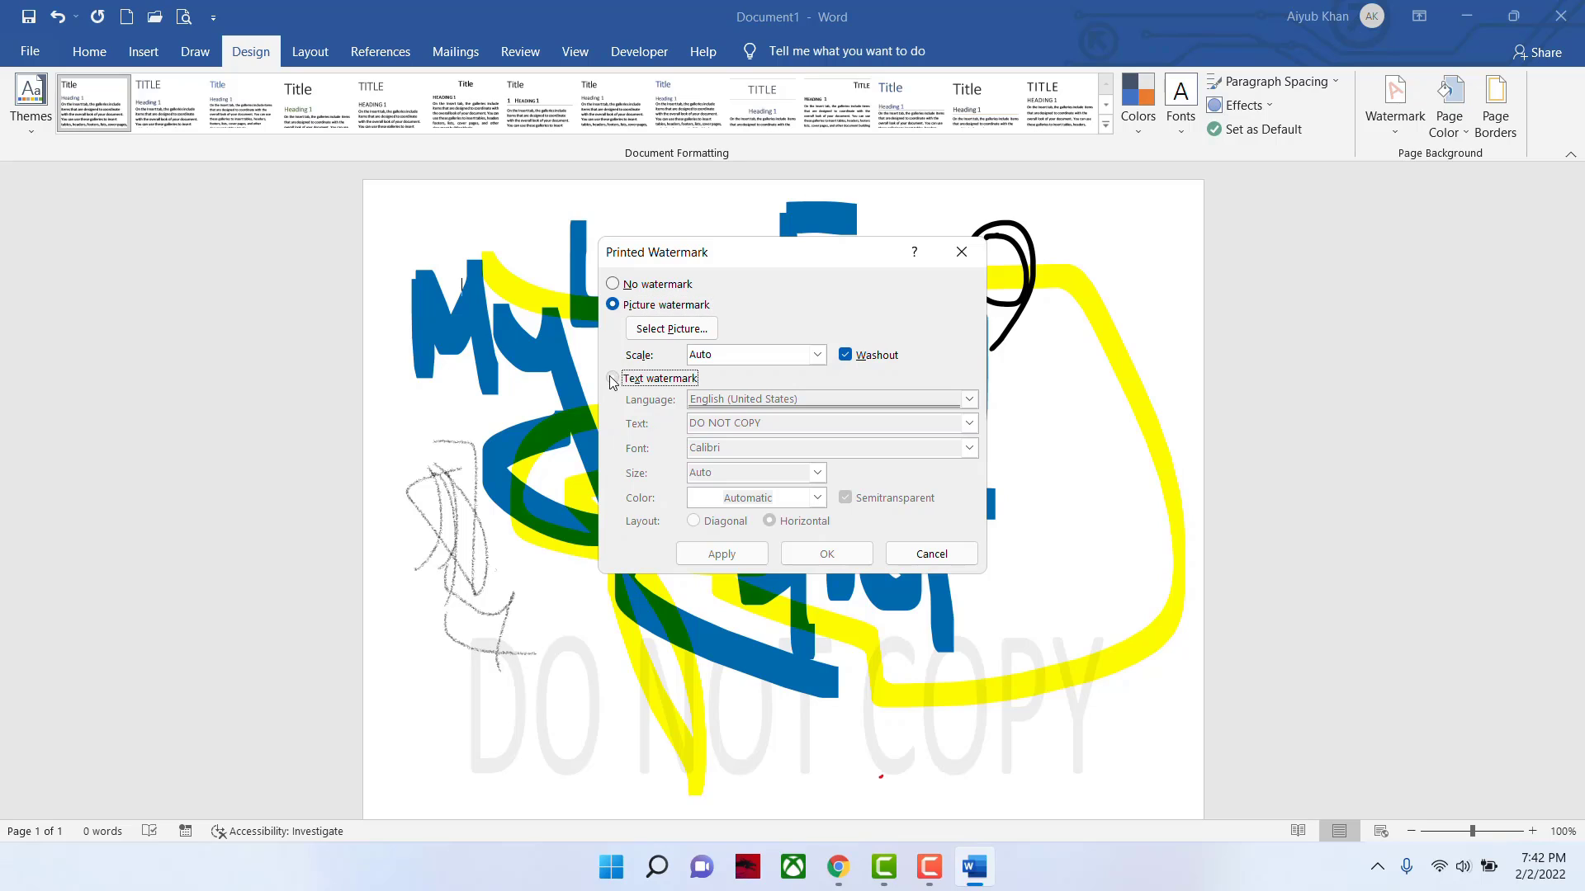
left_click(969, 423)
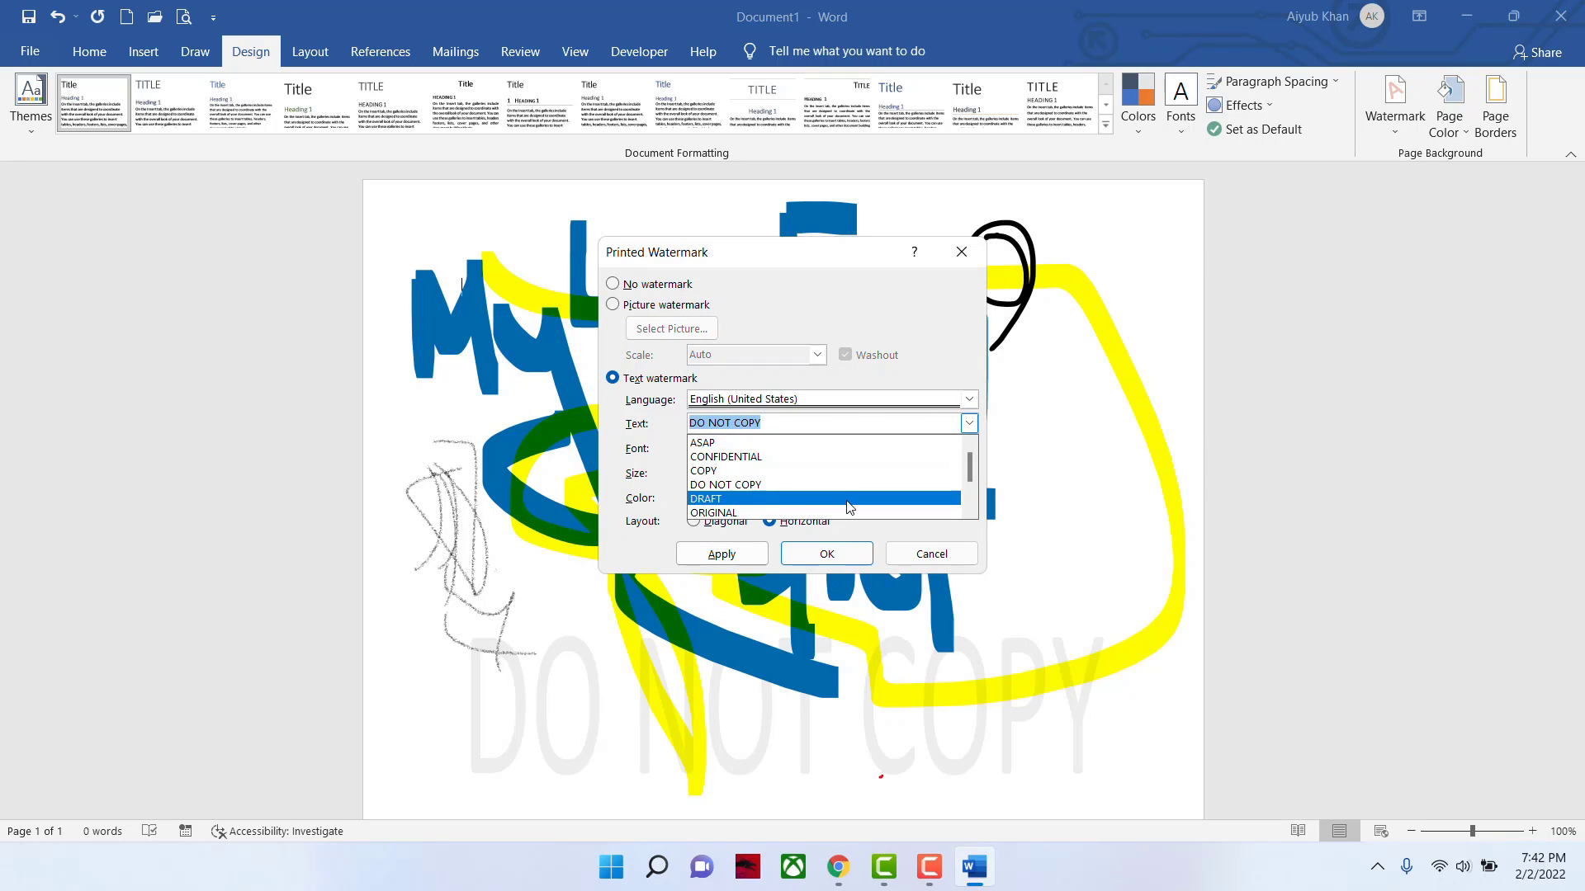
left_click(895, 498)
left_click(969, 447)
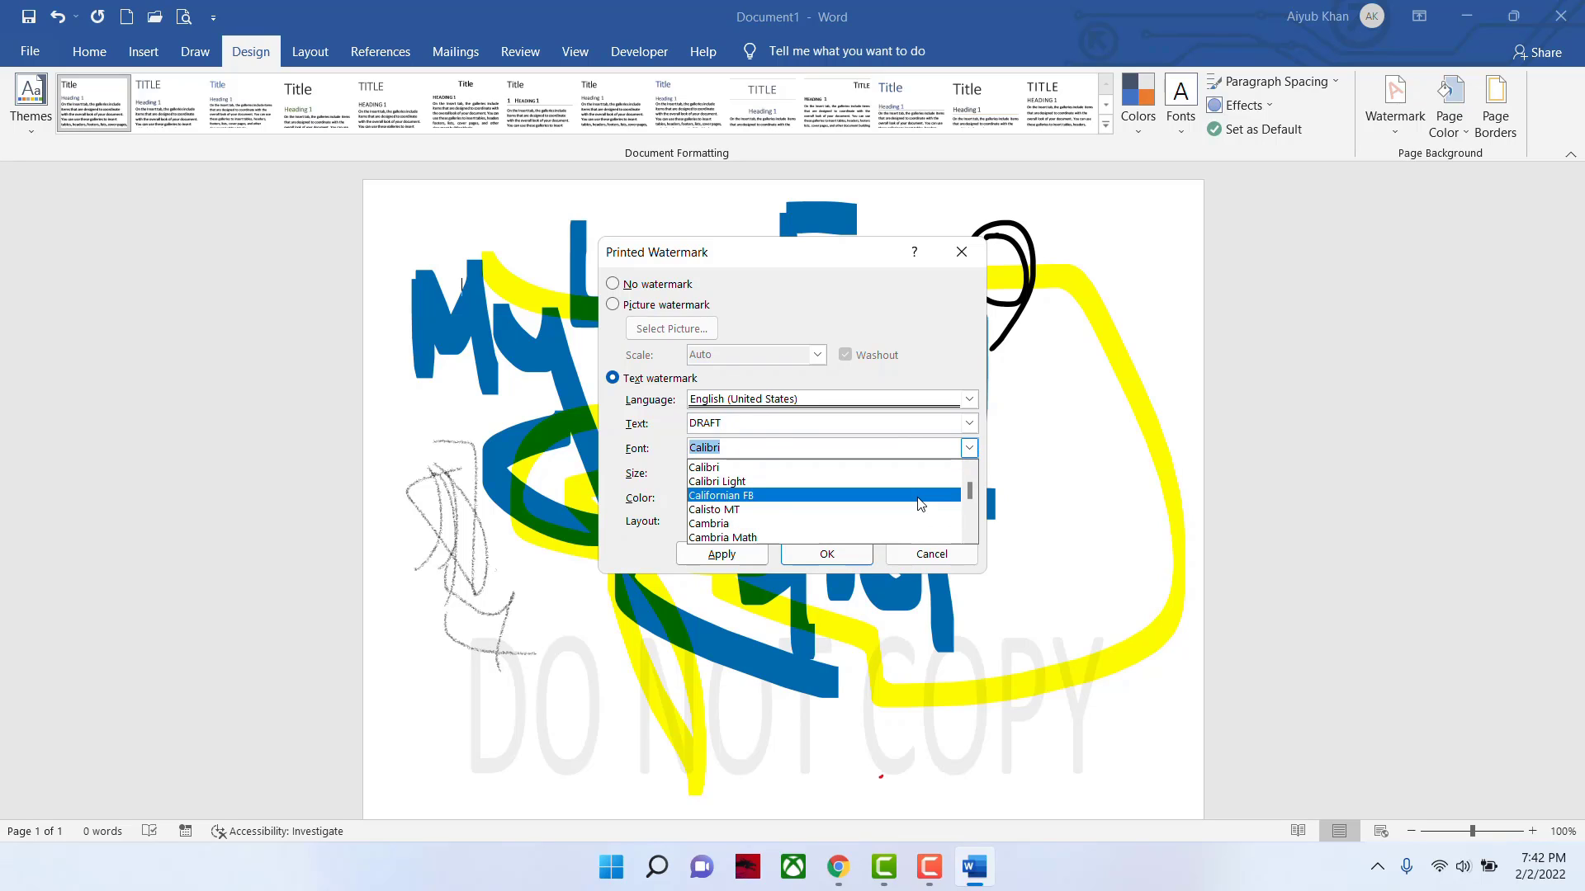
left_click(917, 495)
left_click(819, 551)
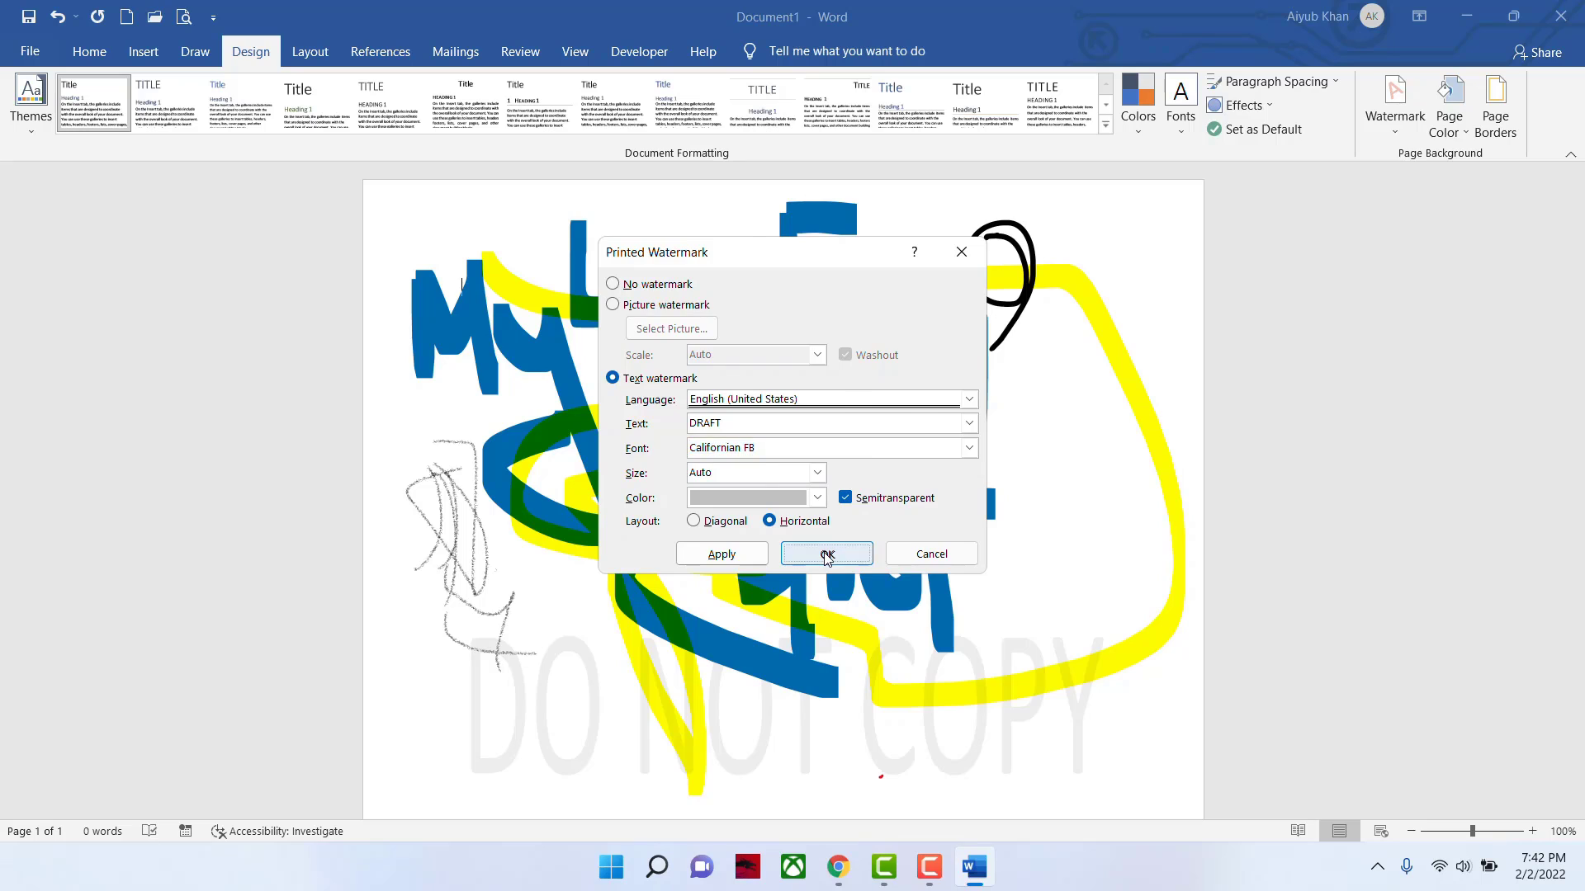
scroll(1062, 547, "down", 4)
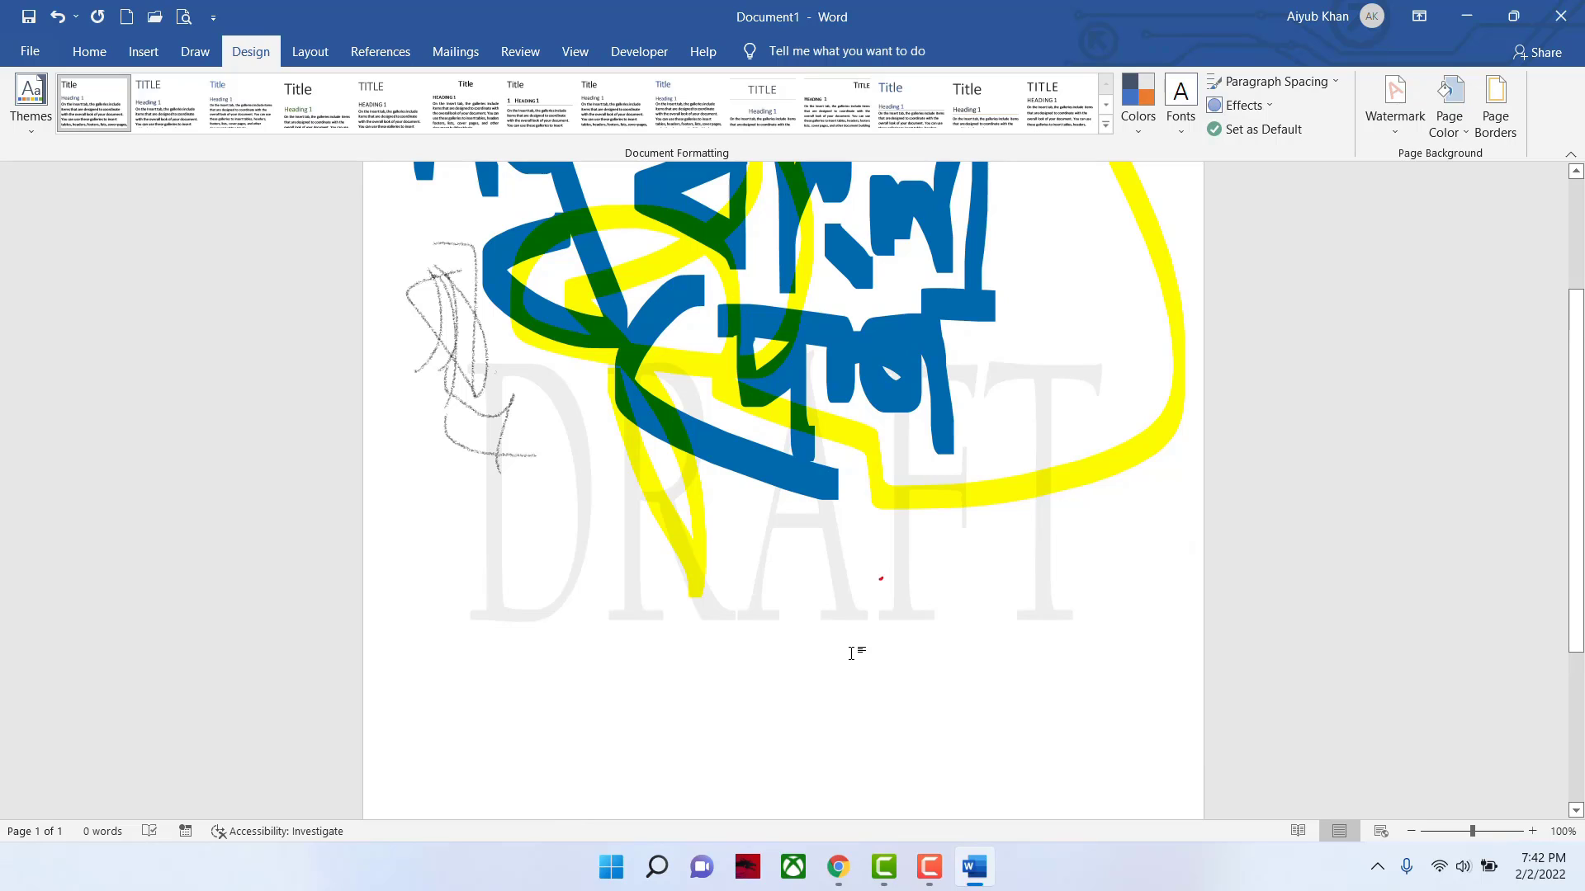
- Give the DRAFT watermark a darker gray color and a diagonal layout, and apply the changes
left_click(1395, 131)
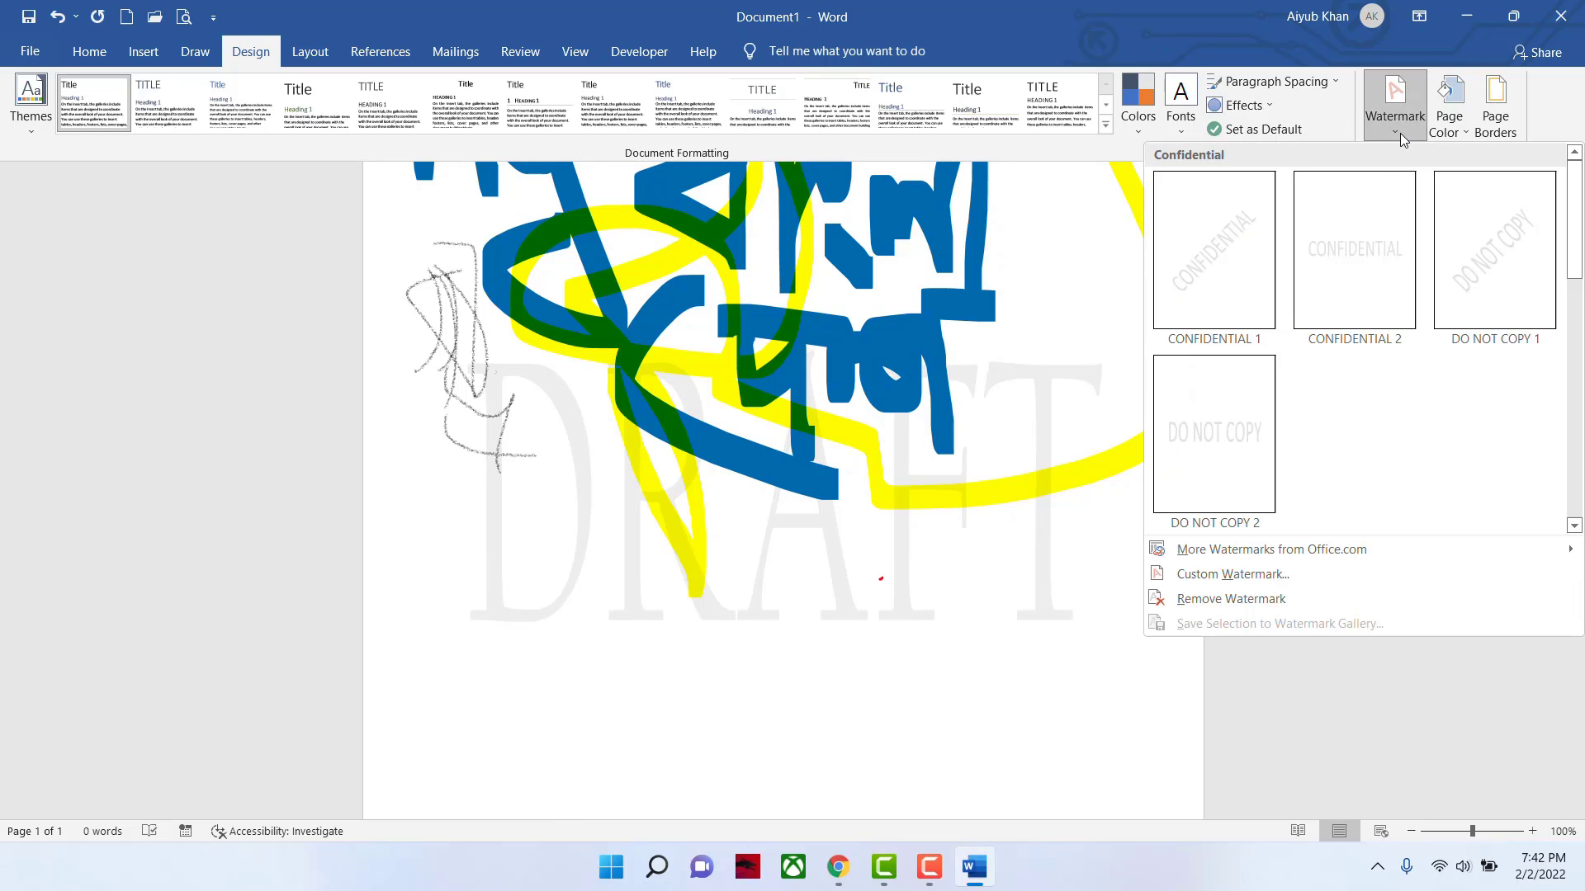
left_click(1229, 574)
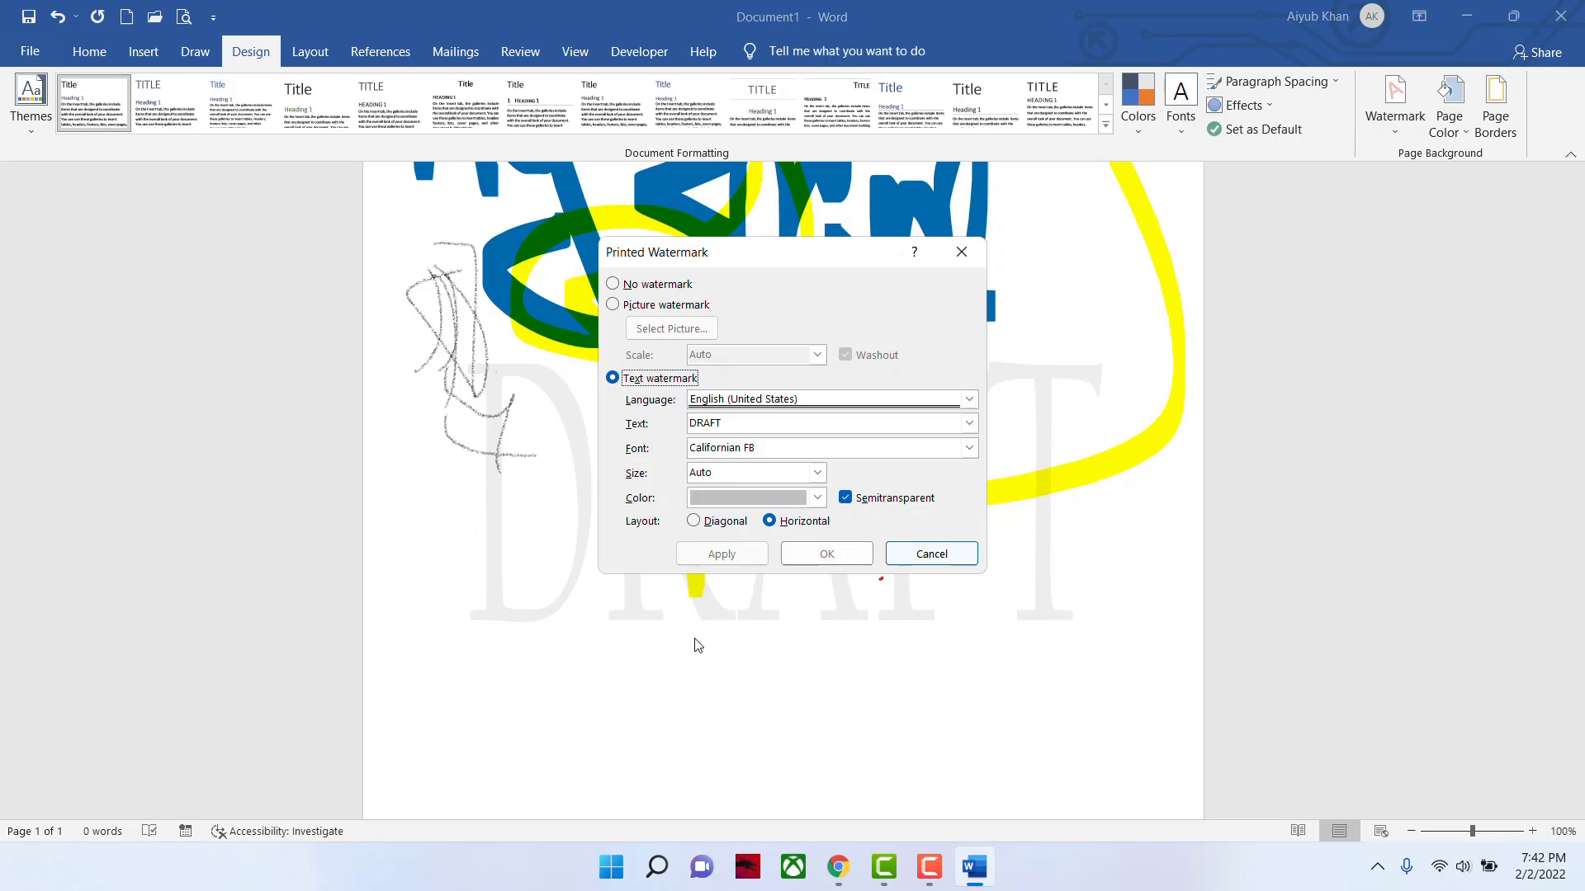
left_click(819, 498)
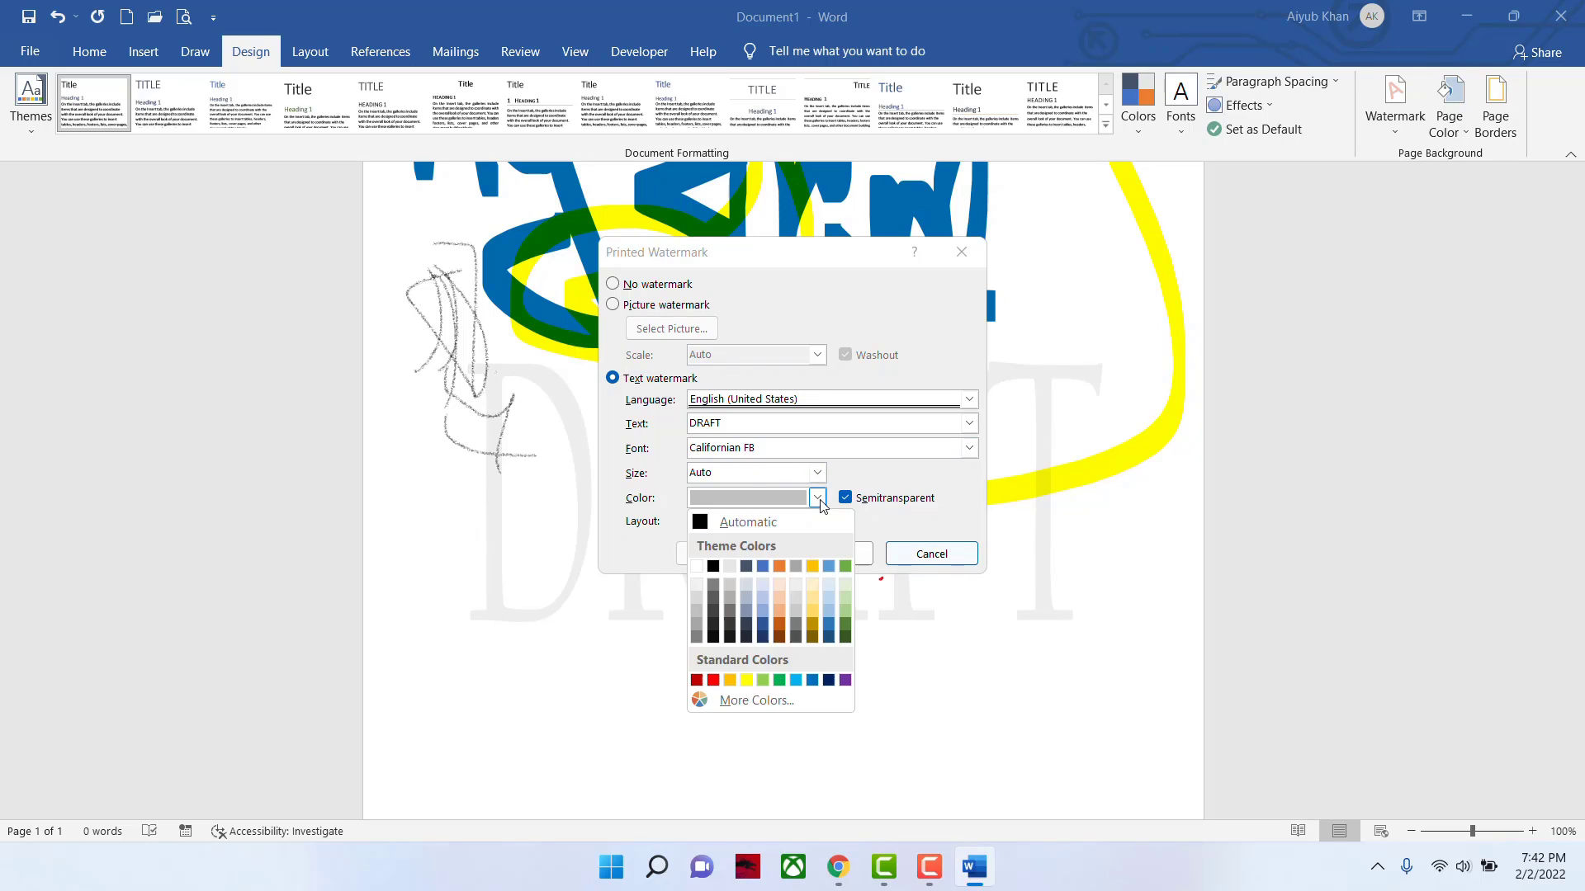
left_click(696, 635)
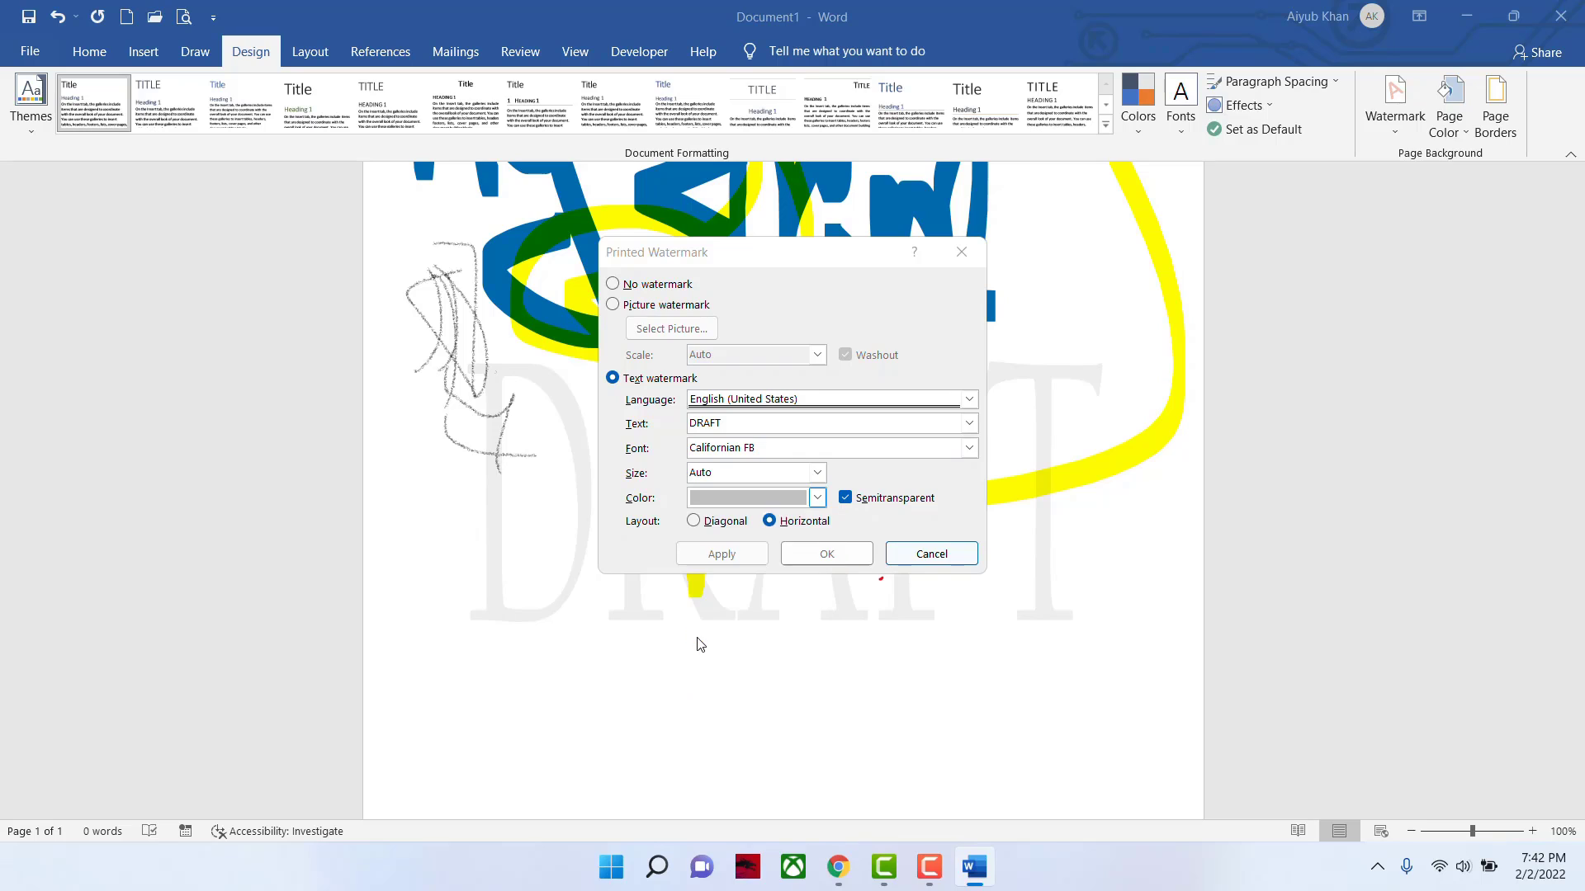
left_click(695, 521)
left_click(740, 558)
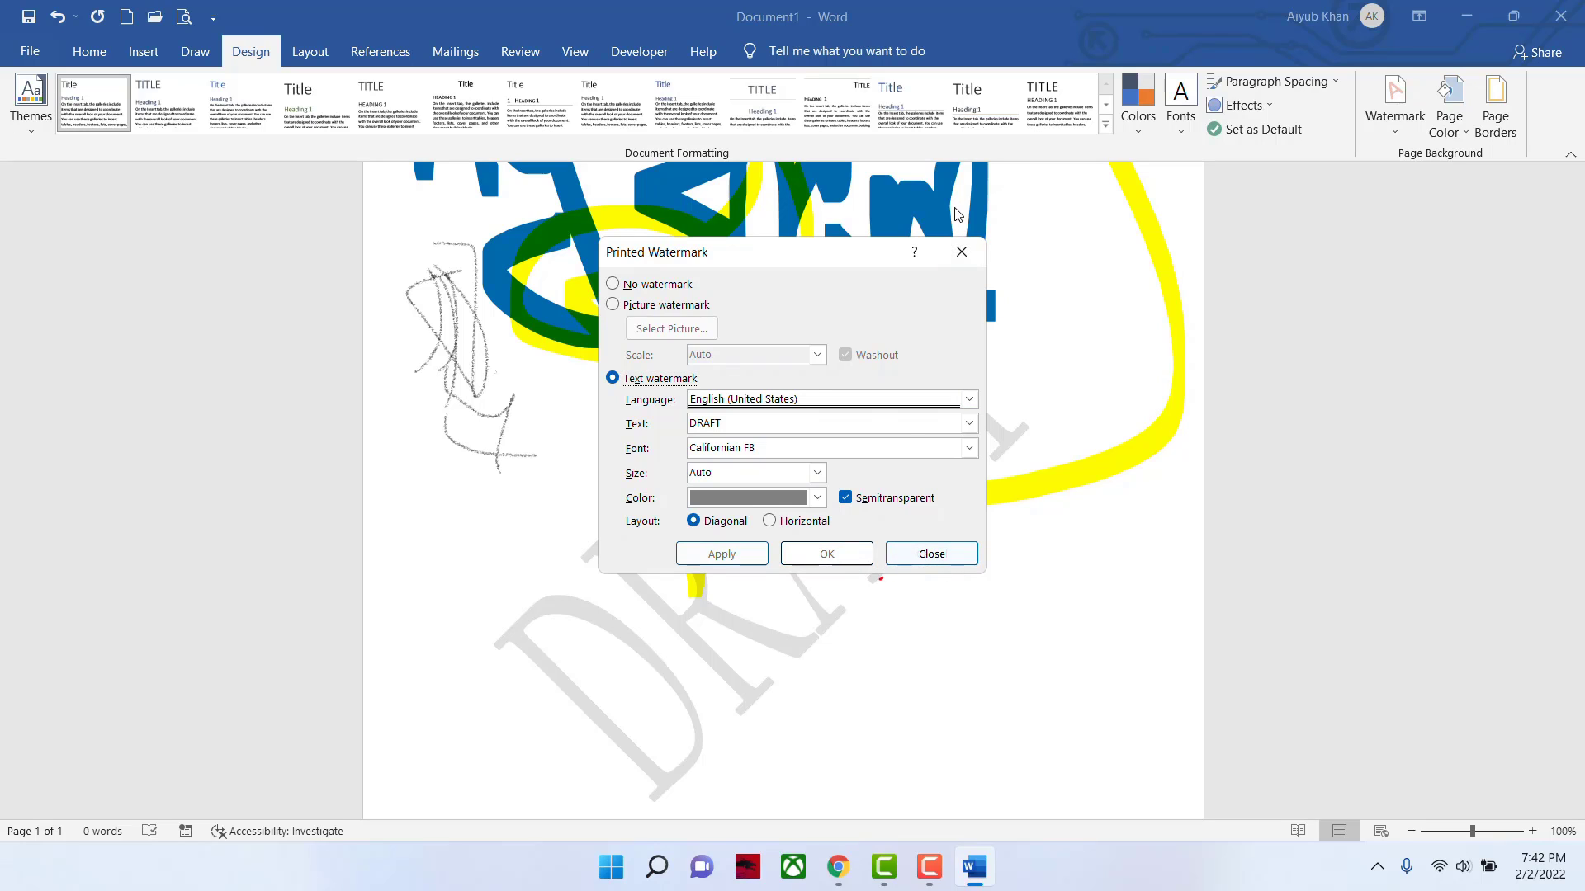
- Close the watermark settings and delete all the drawings from the document
left_click(961, 252)
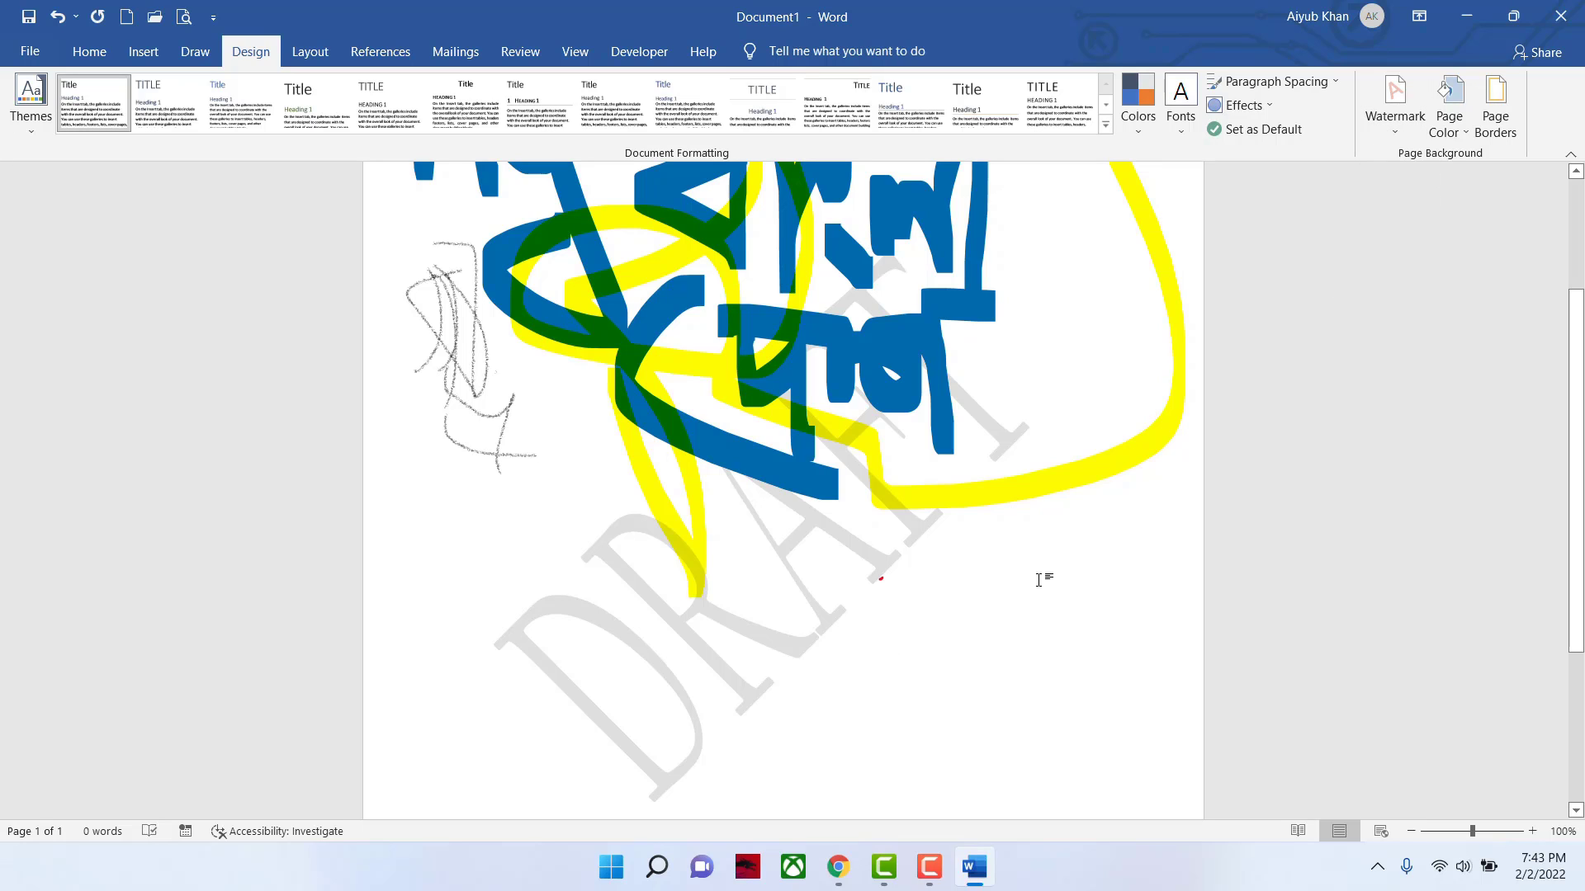
key("ctrl+a")
key("Delete")
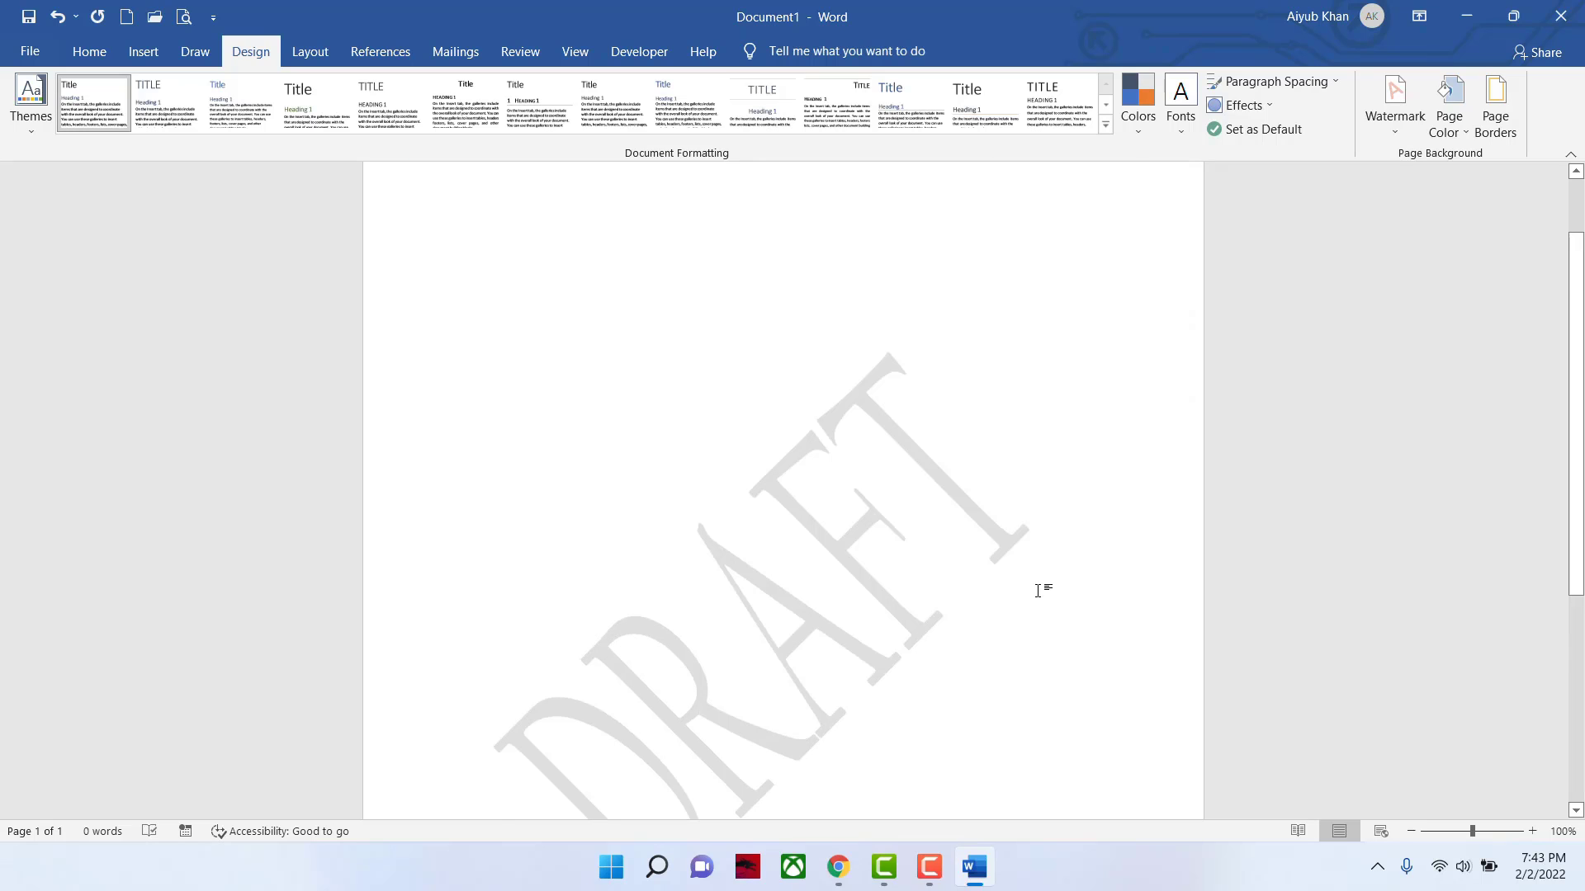
- Remove the DRAFT watermark from the page
left_click(1457, 136)
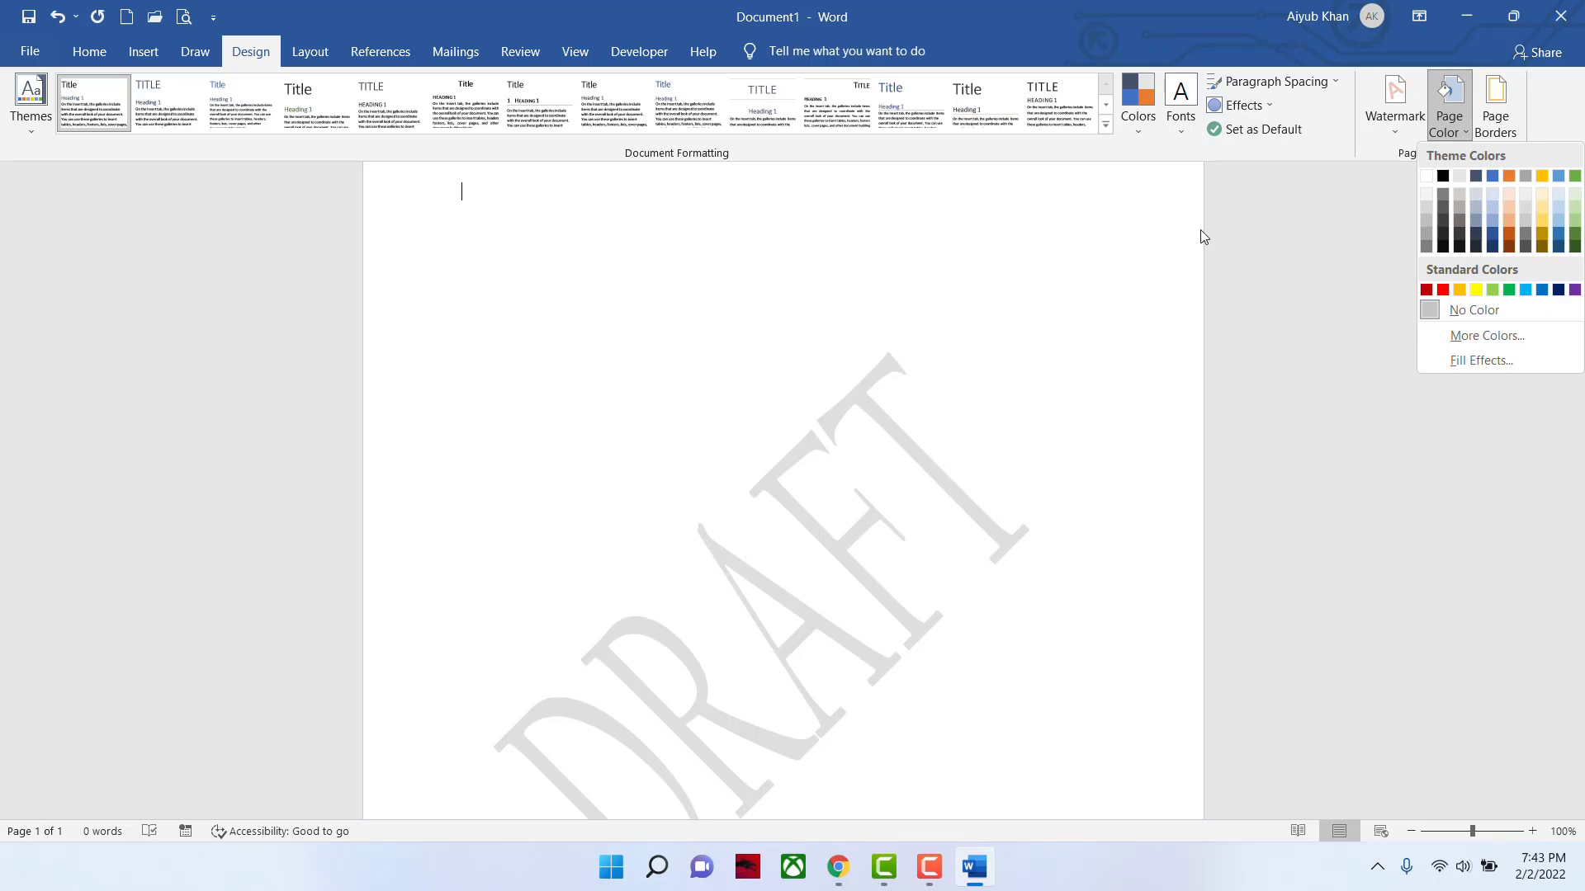
left_click(1398, 127)
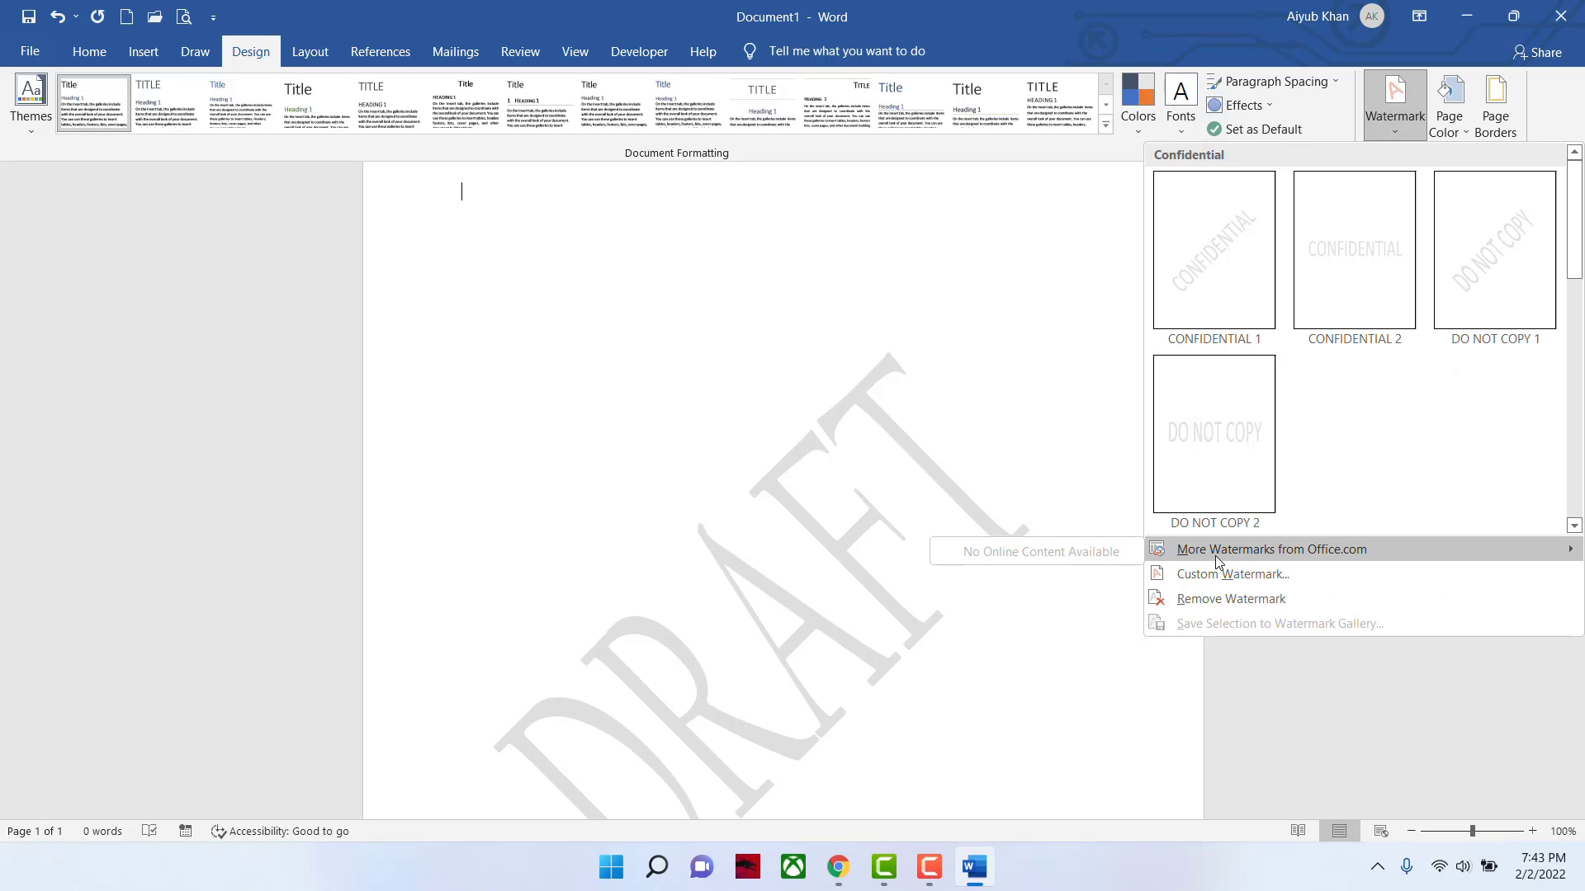
left_click(1217, 598)
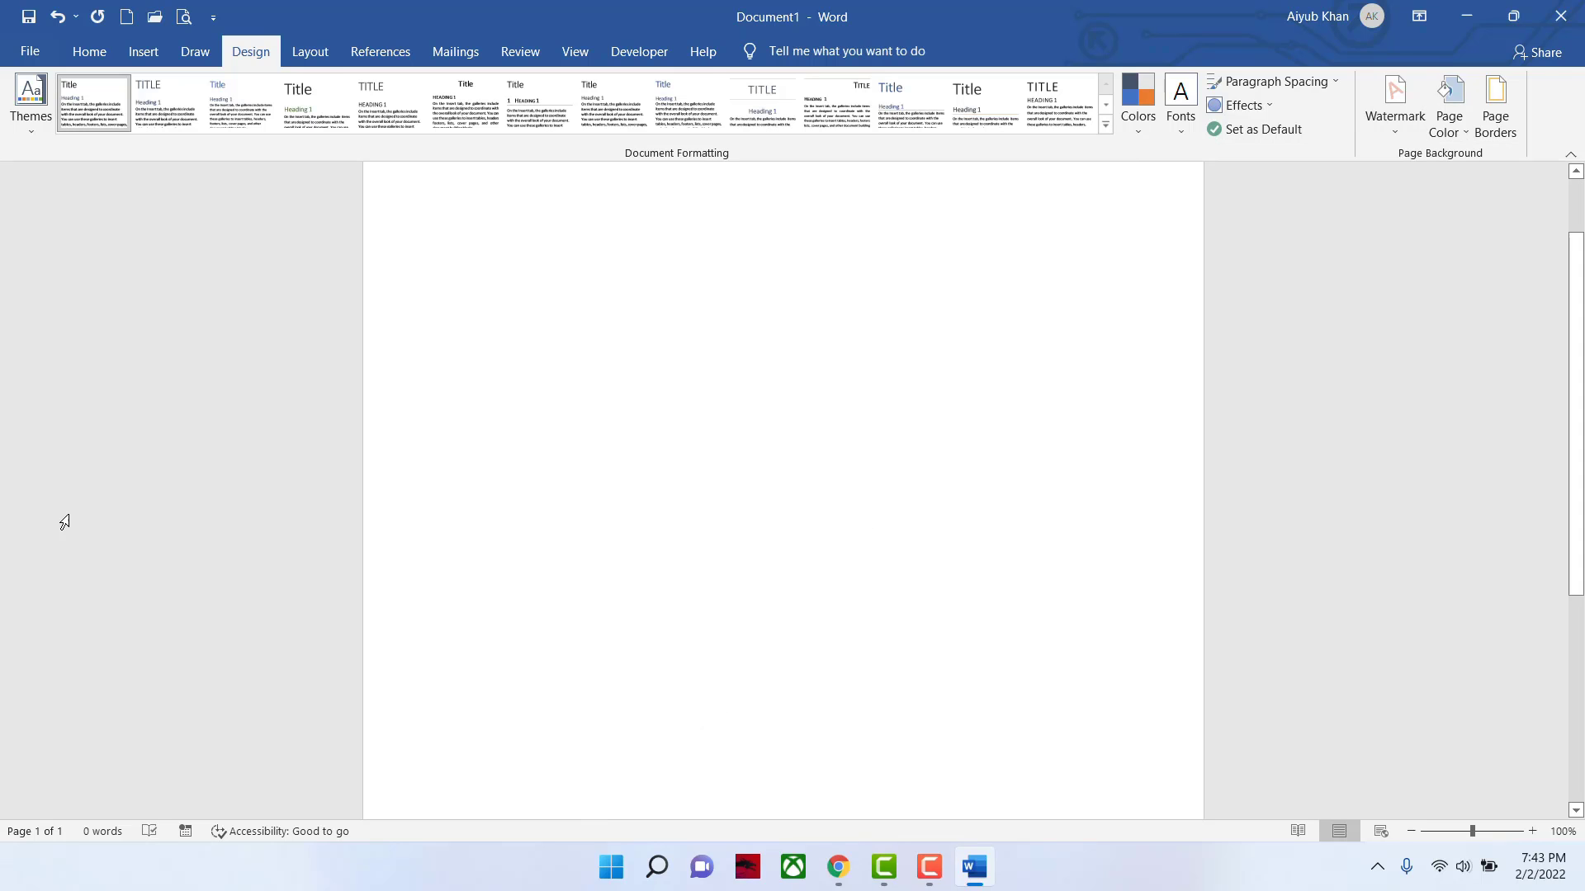
left_click(1390, 125)
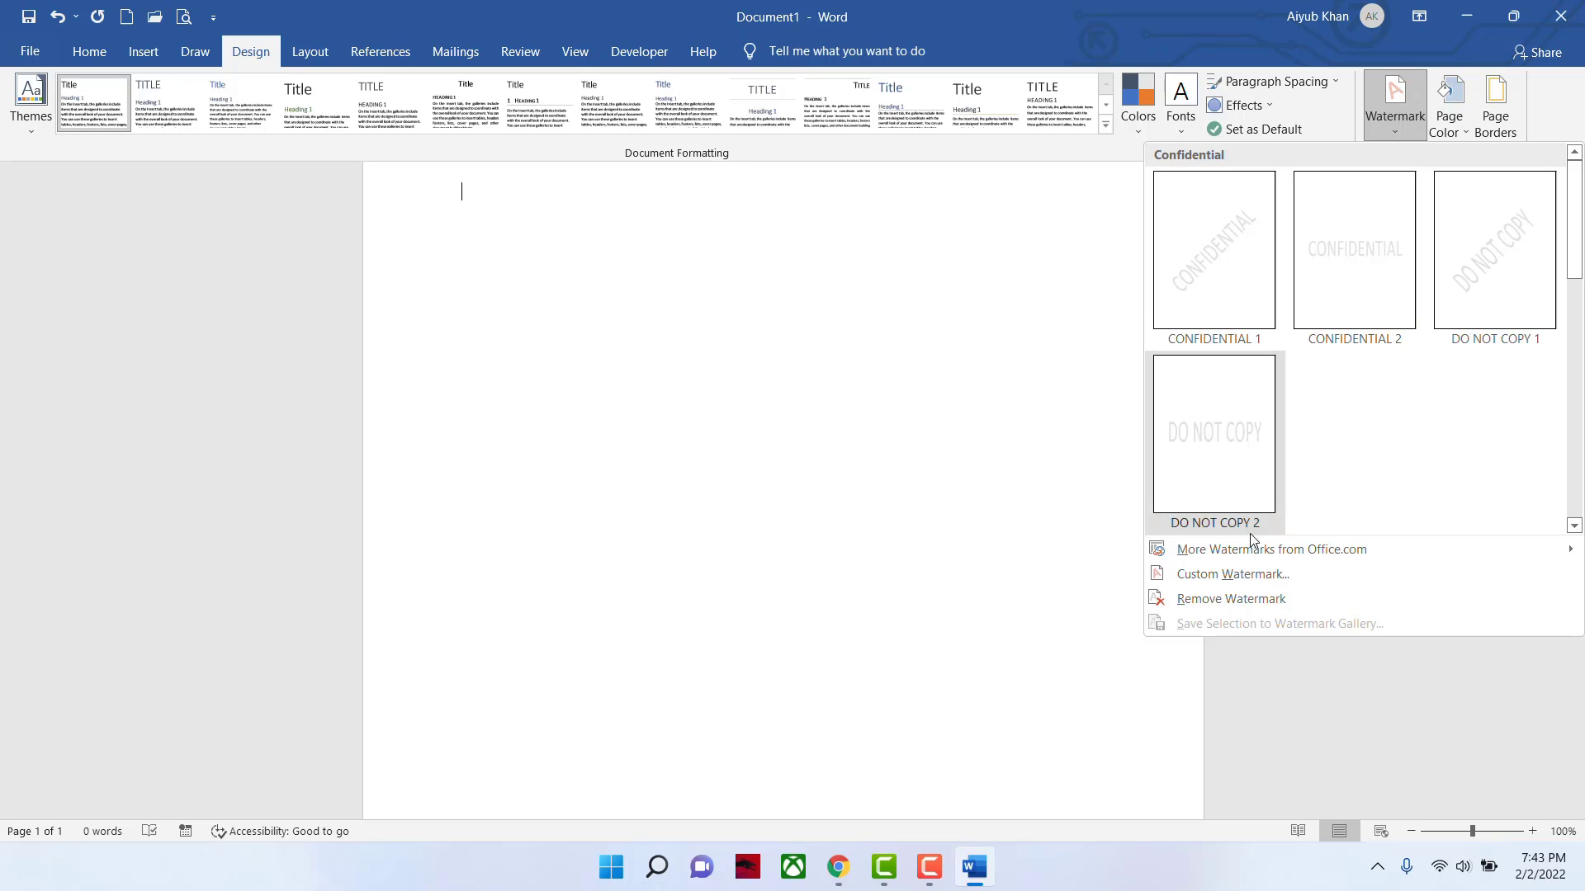
left_click(974, 287)
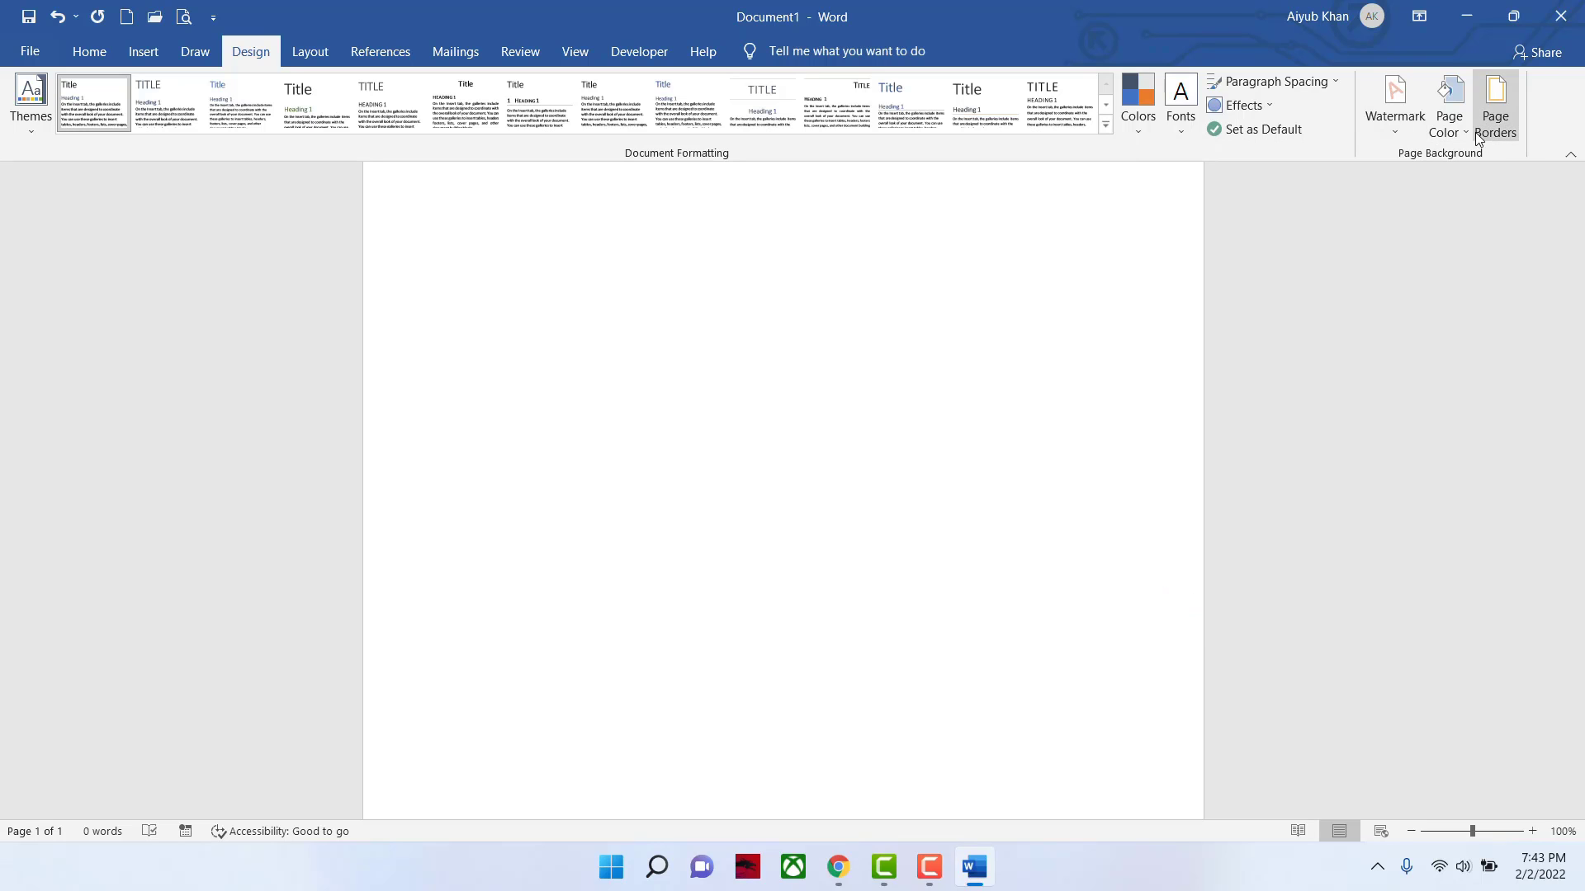
- Set the page color to the darkest blue shade of the theme colors
left_click(1450, 133)
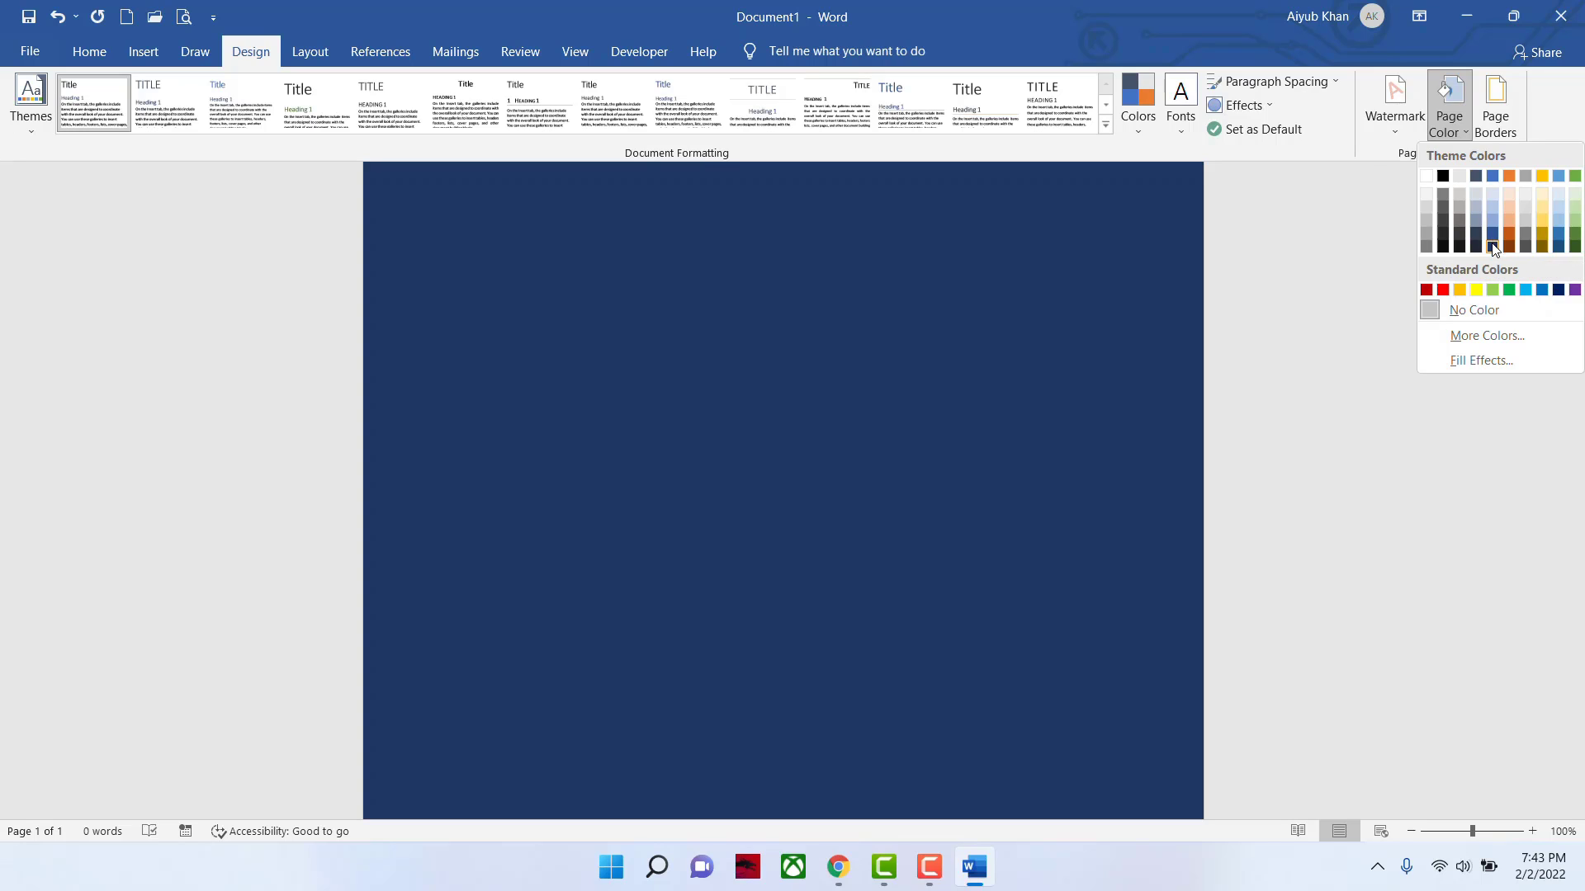
left_click(1494, 246)
scroll(665, 589, "up", 2)
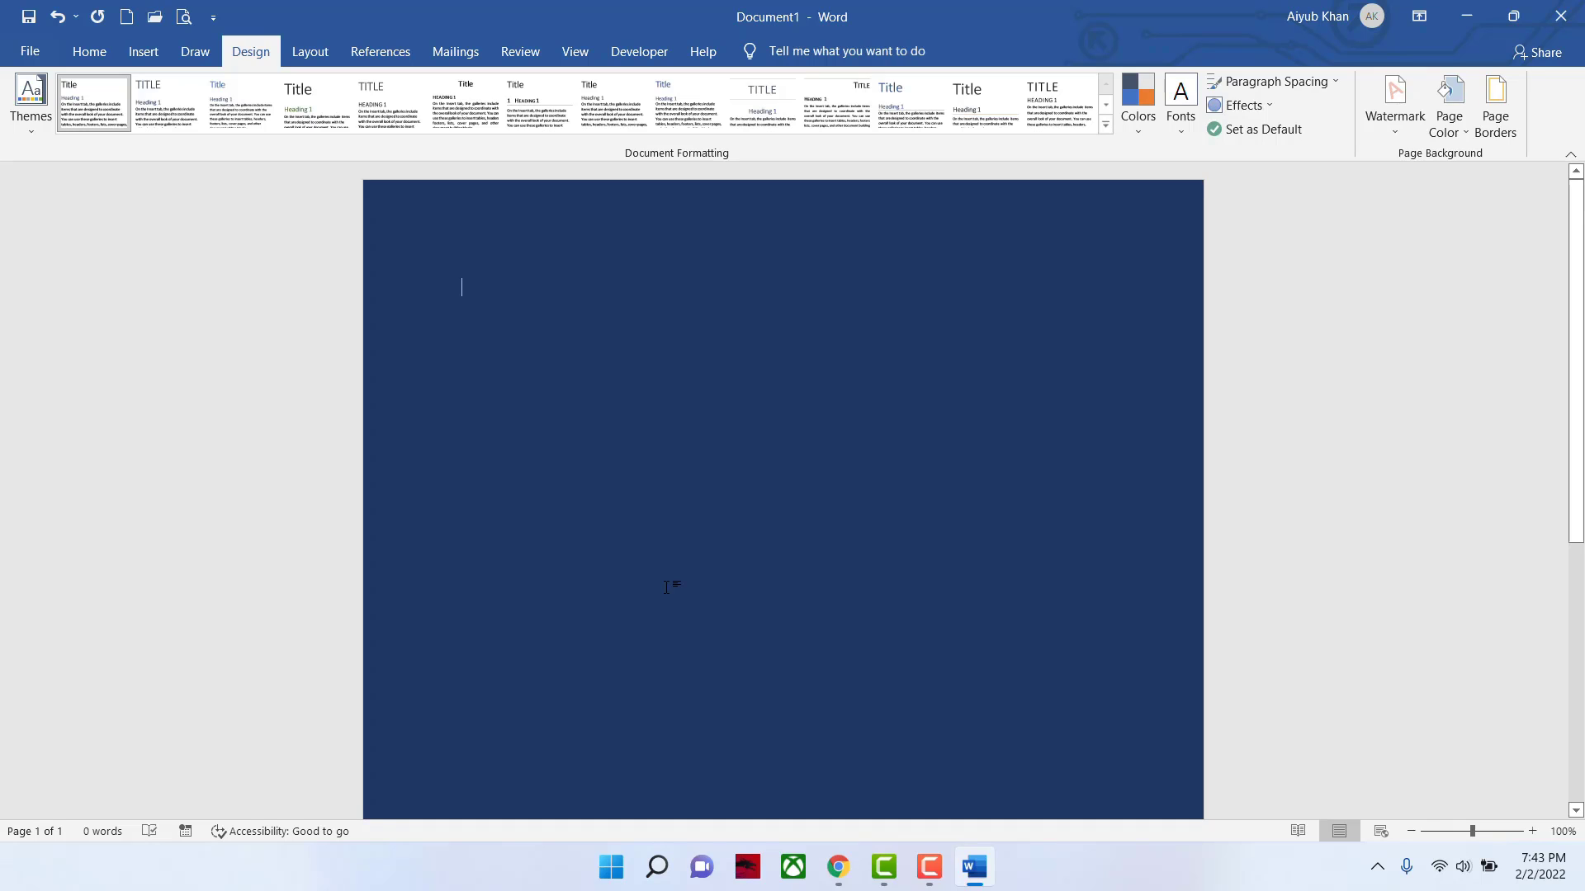
- Write the heading "My Love" and, below a blank line, "I love my country Bangladesh is my Country"
type("My")
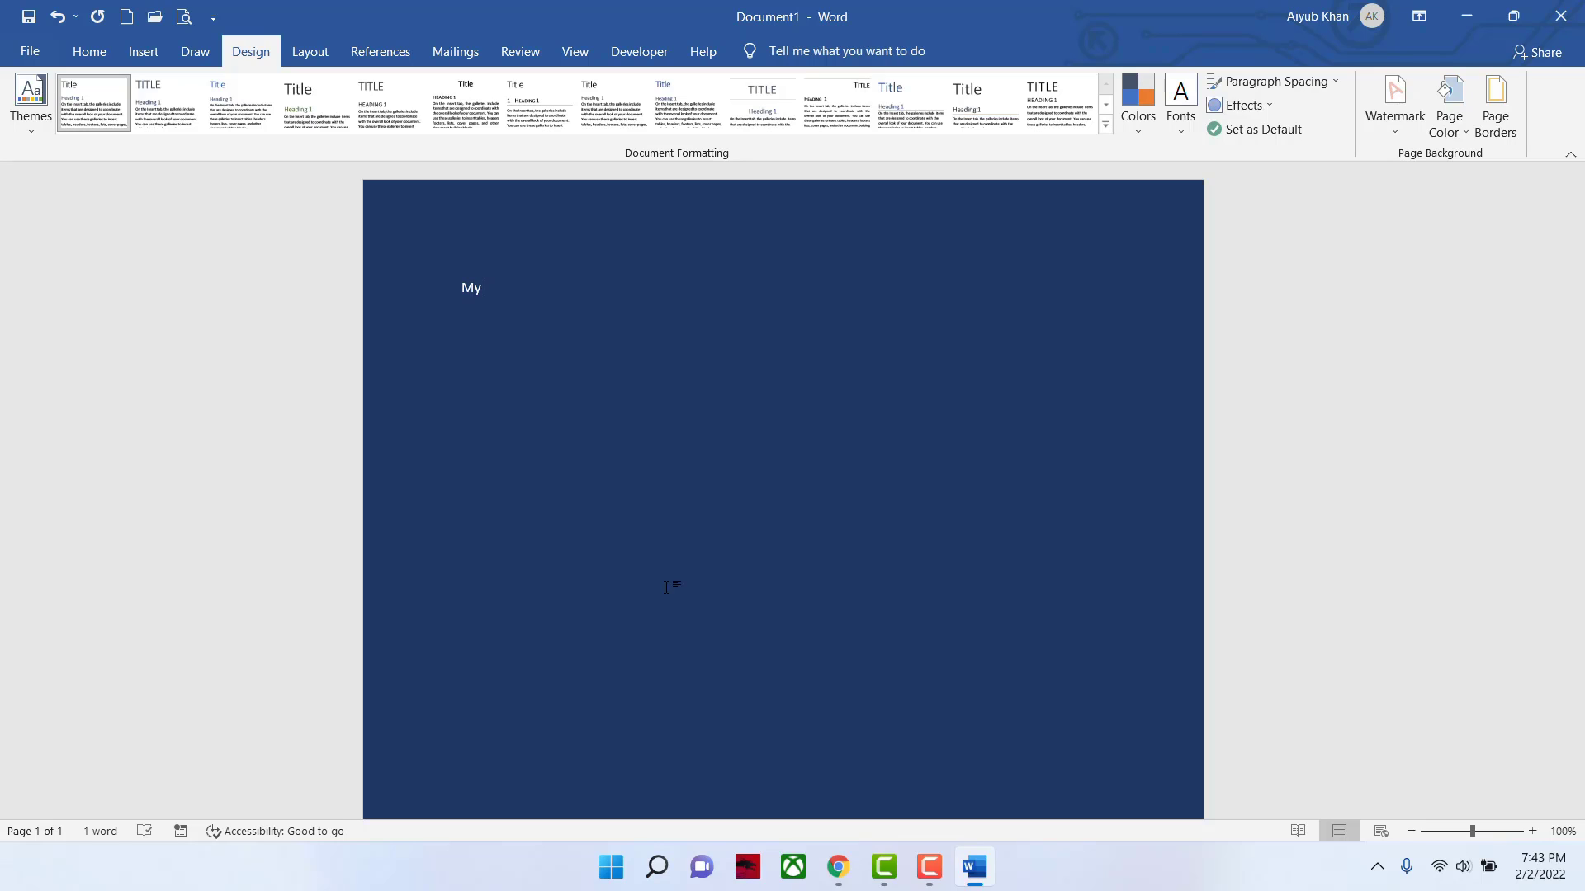
type(" Love")
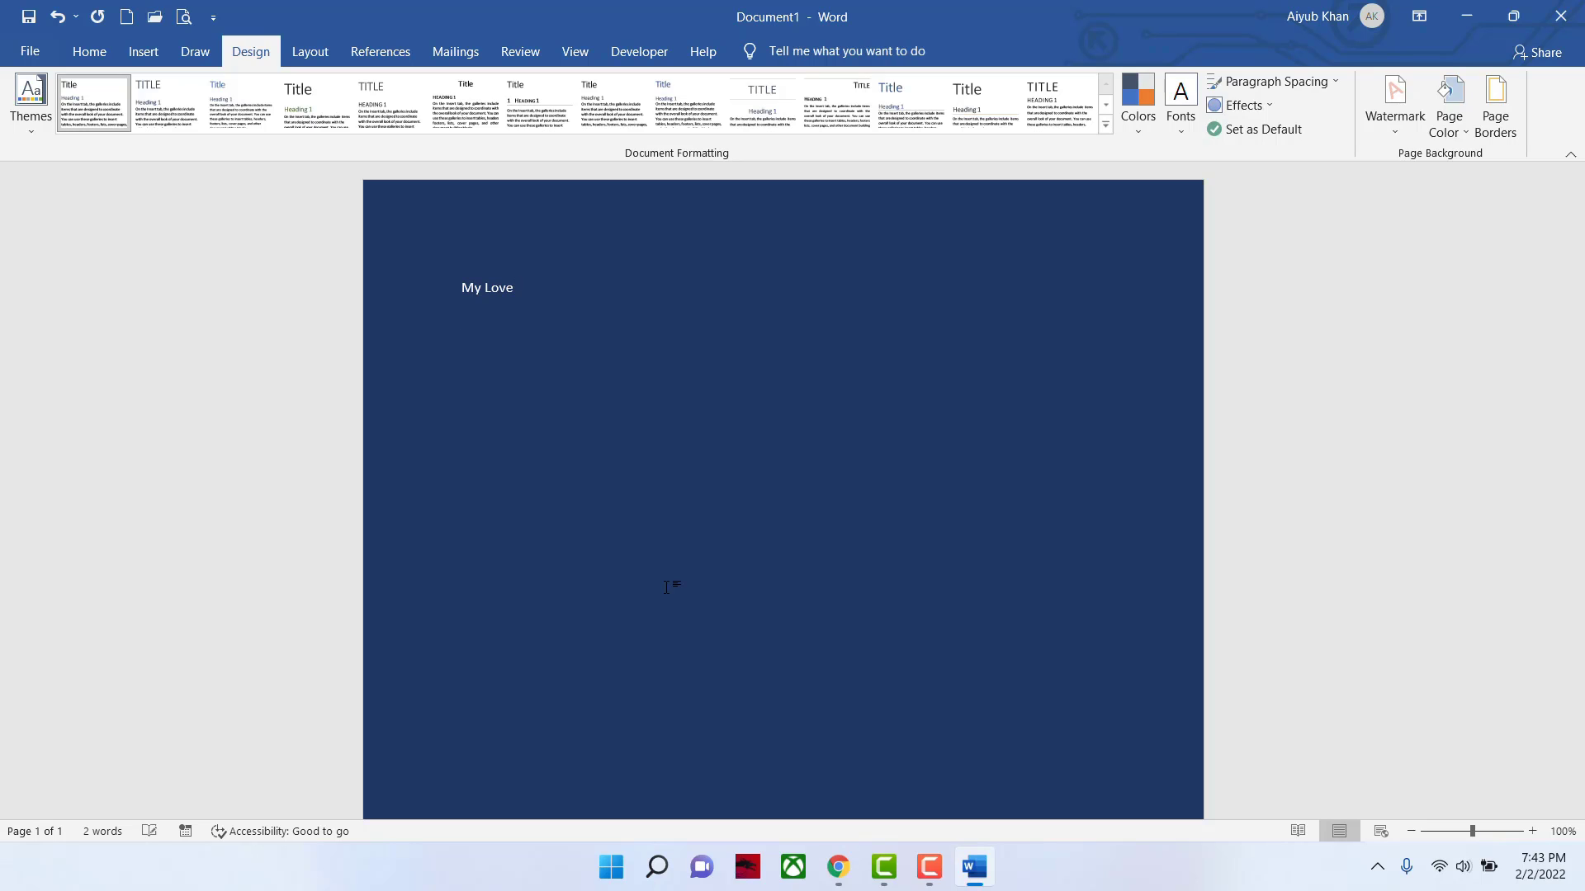
type("ove my country Bangladesh is my Country")
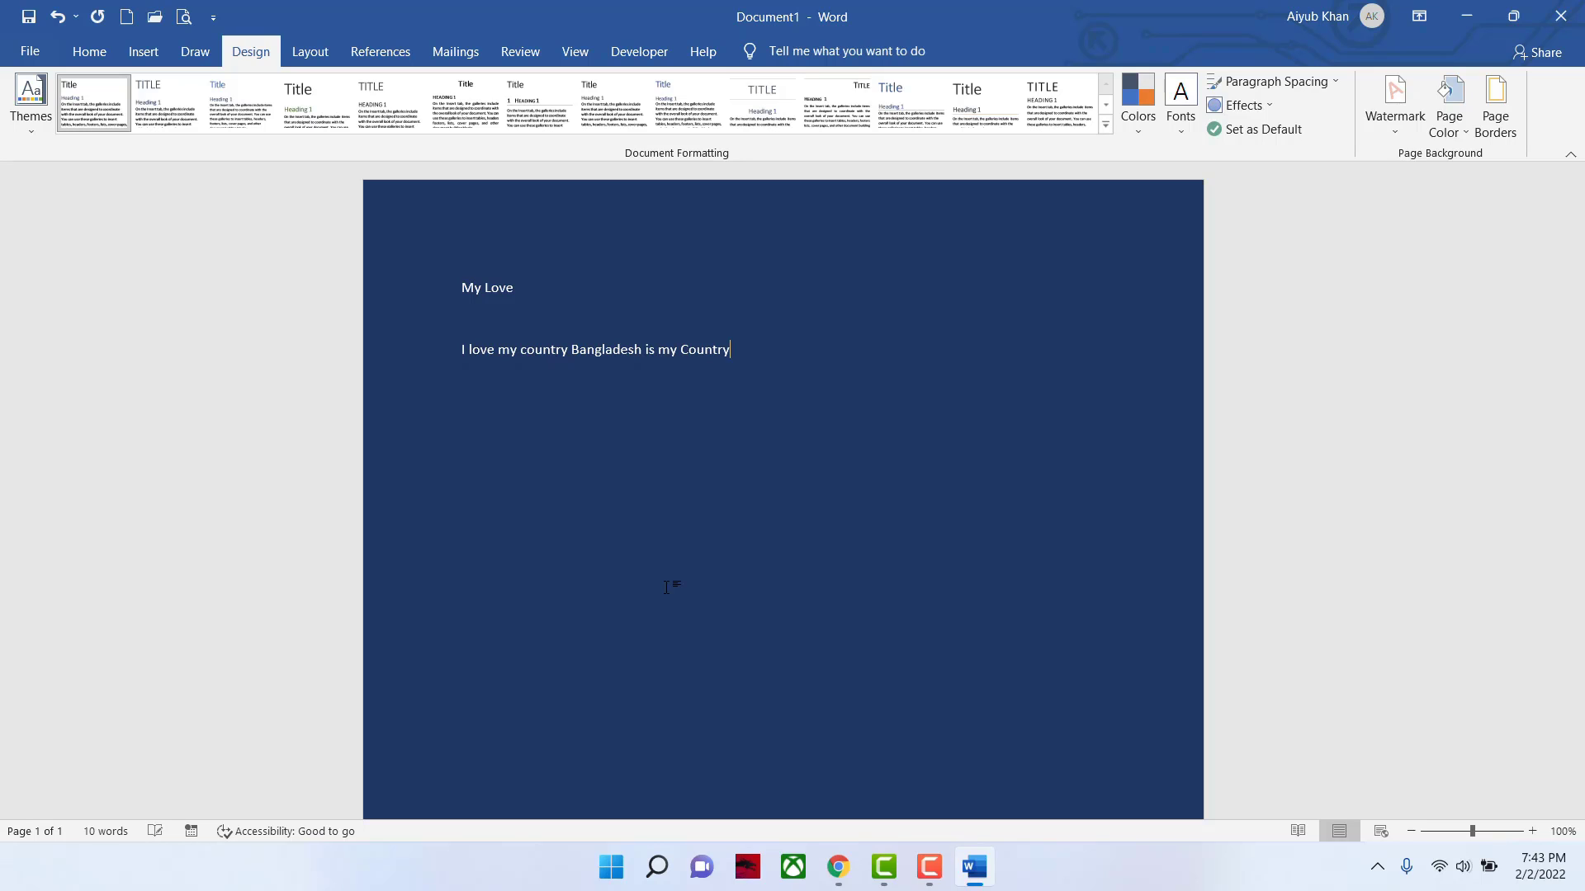
- End the sentence with a period and add "It's a beautiful country." to the paragraph
type(",")
key("BackSpace")
key("BackSpace")
type(". It")
type("'s a bu")
type("aut")
type("iful countr")
type("y")
type(" very")
key("BackSpace")
key("BackSpace")
key("BackSpace")
key("BackSpace")
key("BackSpace")
key("BackSpace")
type(". ")
type("I have")
key("BackSpace")
key("BackSpace")
key("BackSpace")
key("BackSpace")
key("BackSpace")
key("BackSpace")
key("BackSpace")
- Continue the paragraph with "Bangladesh liberated in 1971 for dedication of 30 lacs Mothers and sister sacrifice their life and respect"
type("Bangladesh is my Country. It’s a beautiful country. Bangladesh")
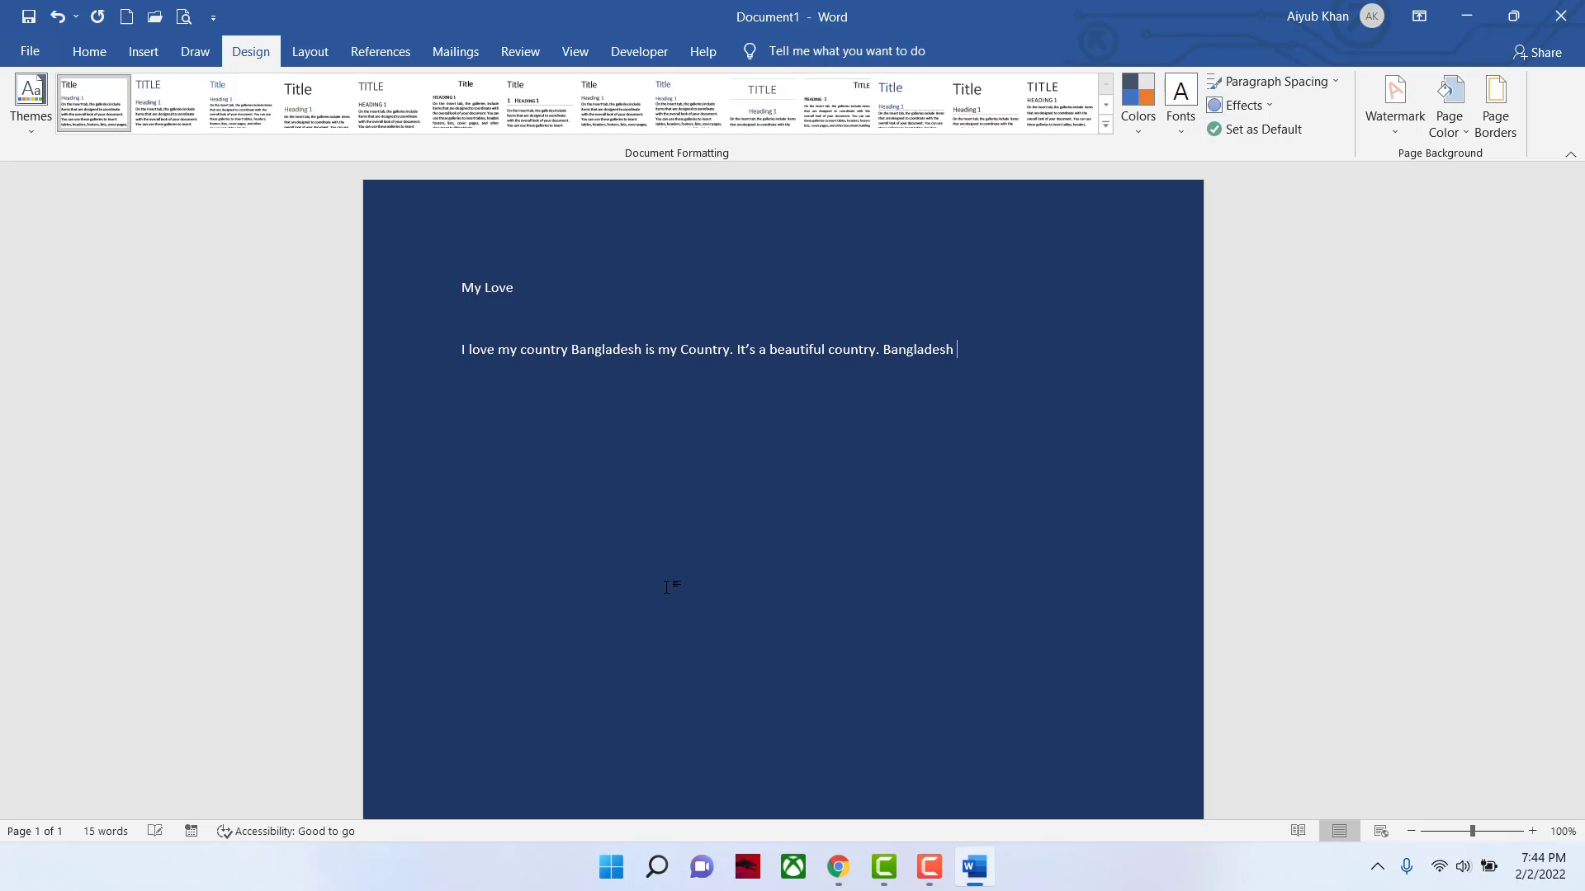
type(" liberated in 1971 for dedication of ")
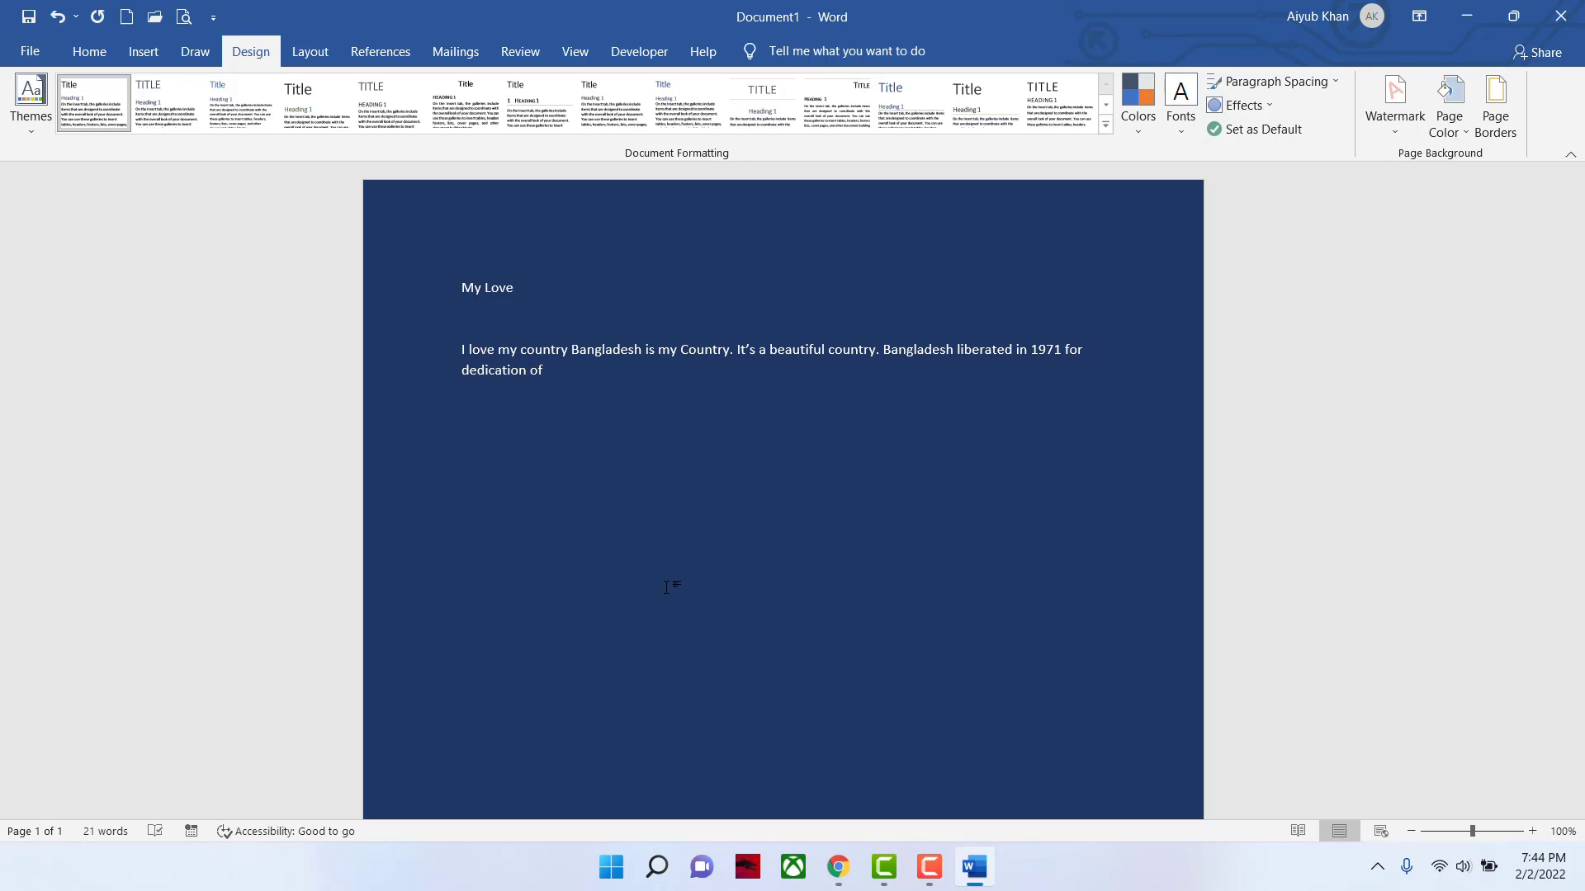
type("30 lacs Mothers an")
key("BackSpace")
key("BackSpace")
key("BackSpace")
type("s and siste")
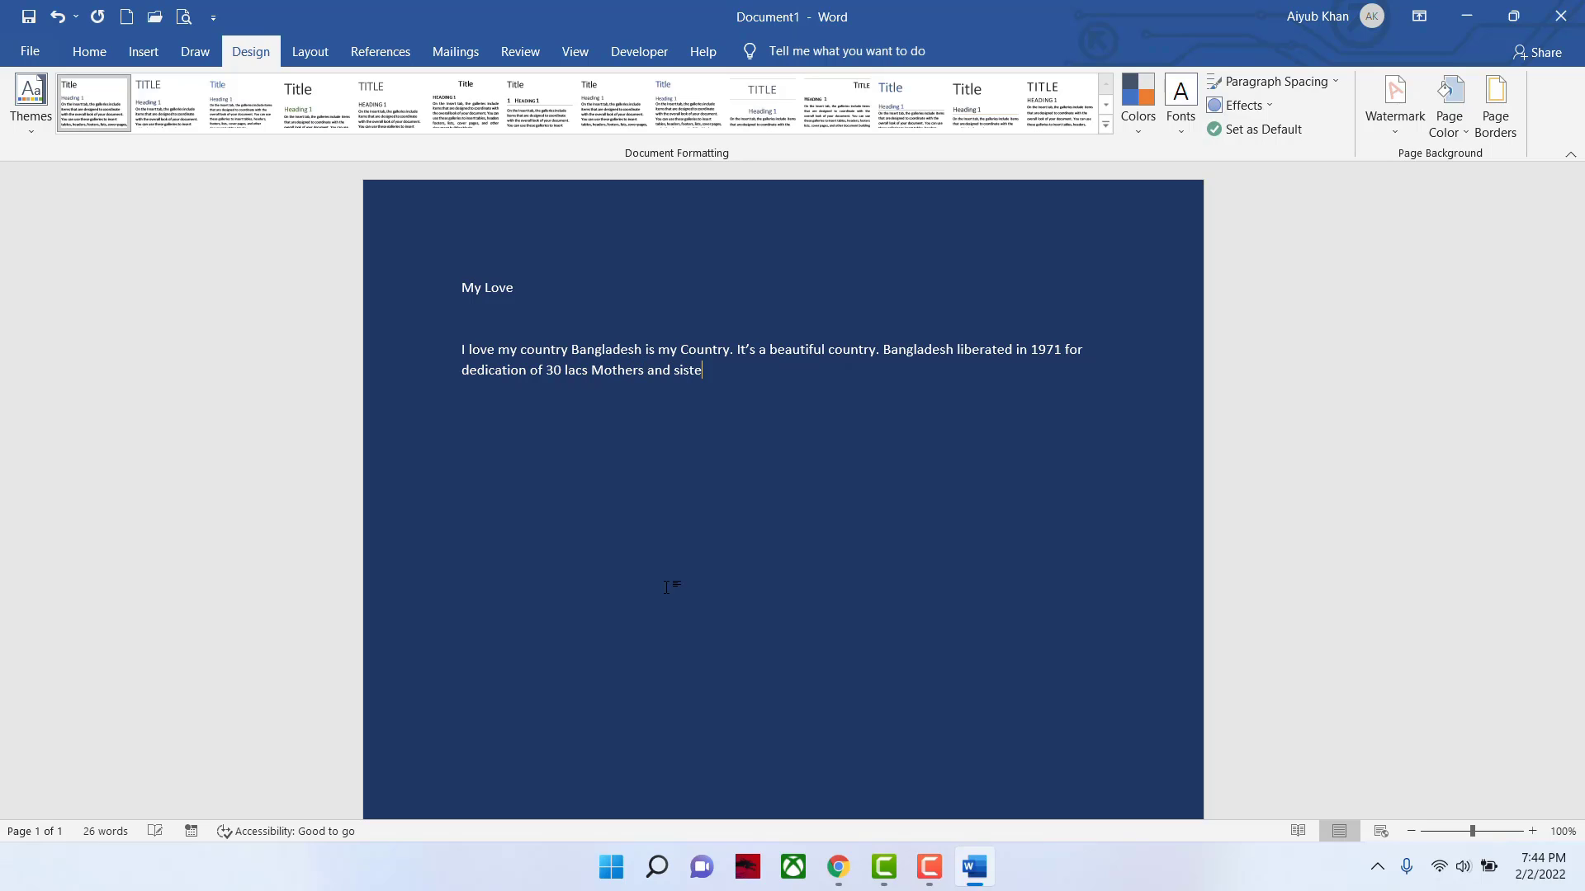
type("r sacrifice their life and respect")
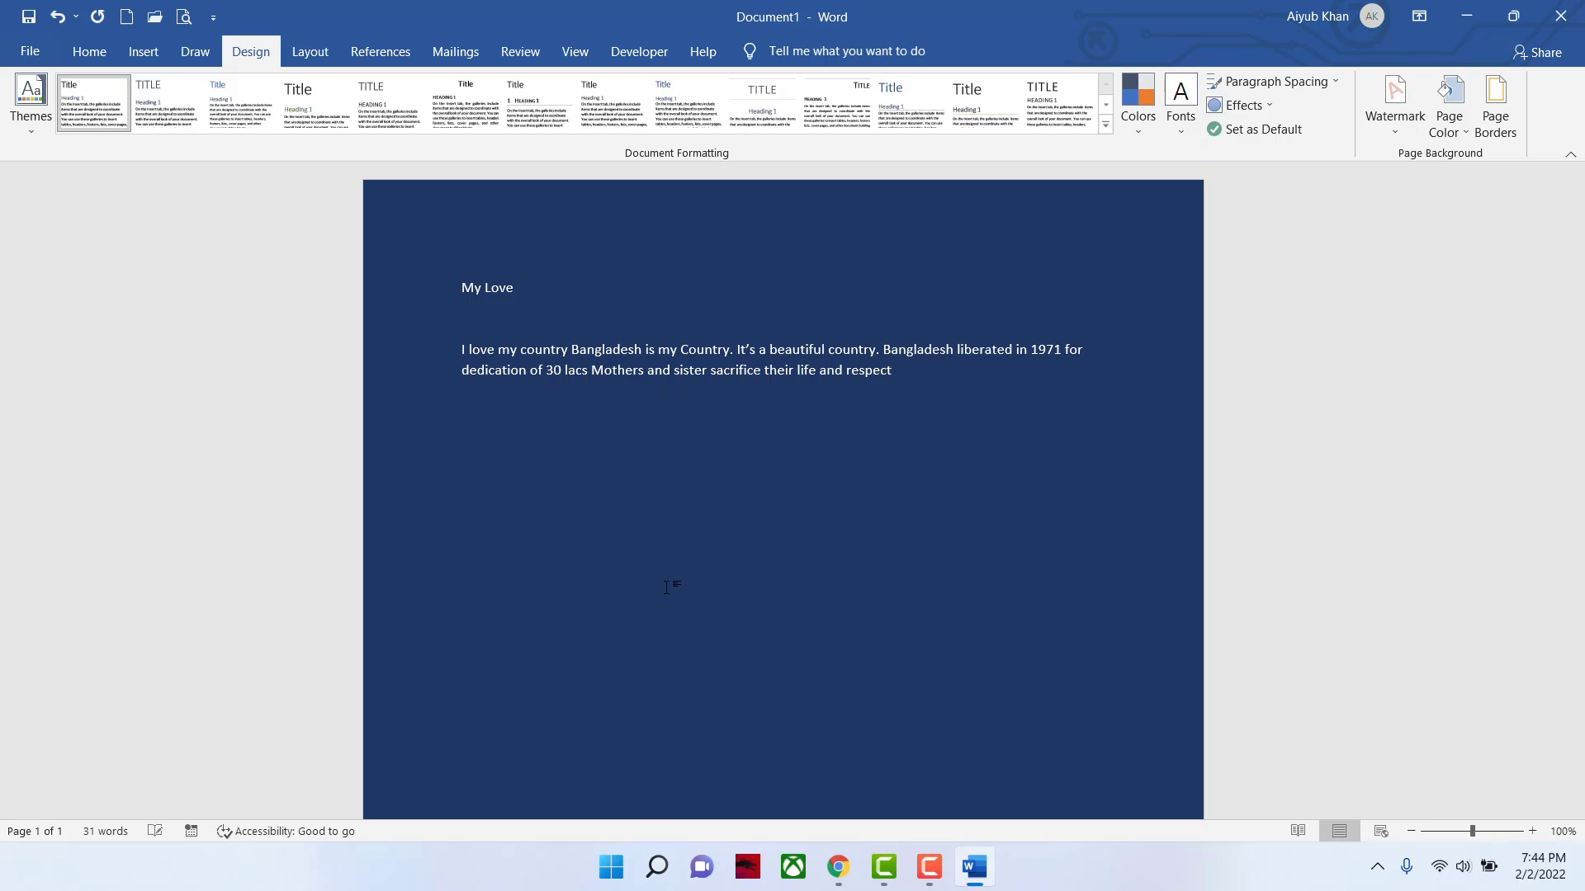
- Delete the trailing words "and respect" and end the paragraph with a period after "life"
key("BackSpace")
key("BackSpace")
key("BackSpace")
key("BackSpace")
key("BackSpace")
key("BackSpace")
key("BackSpace")
key("BackSpace")
key("BackSpace")
- Format all the text in Baskerville Old Face at font size 16
key("ctrl+a")
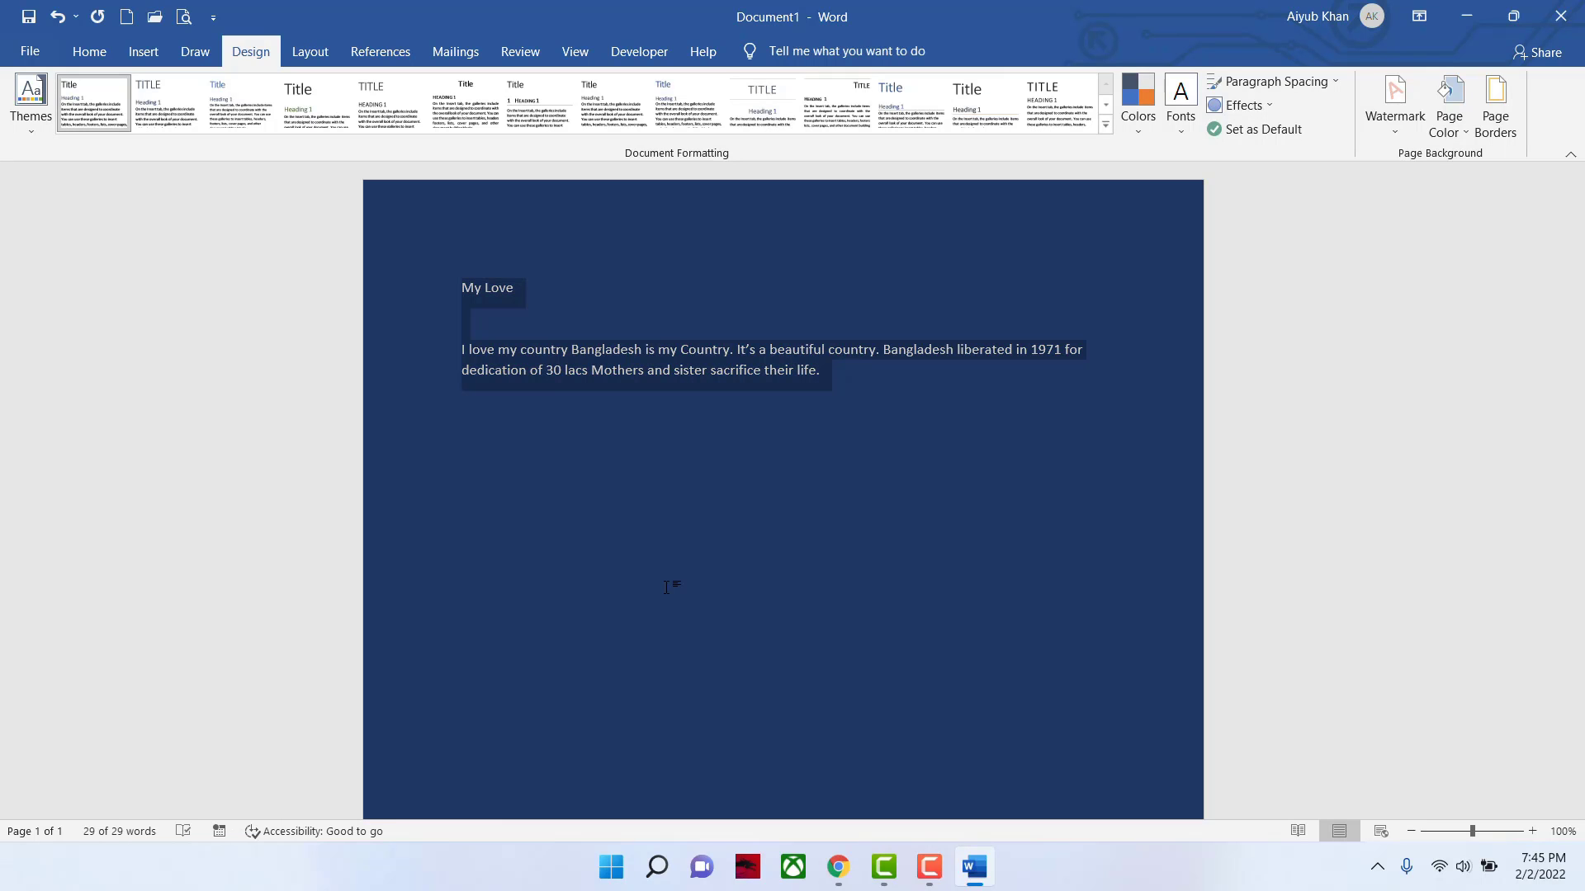
left_click(89, 51)
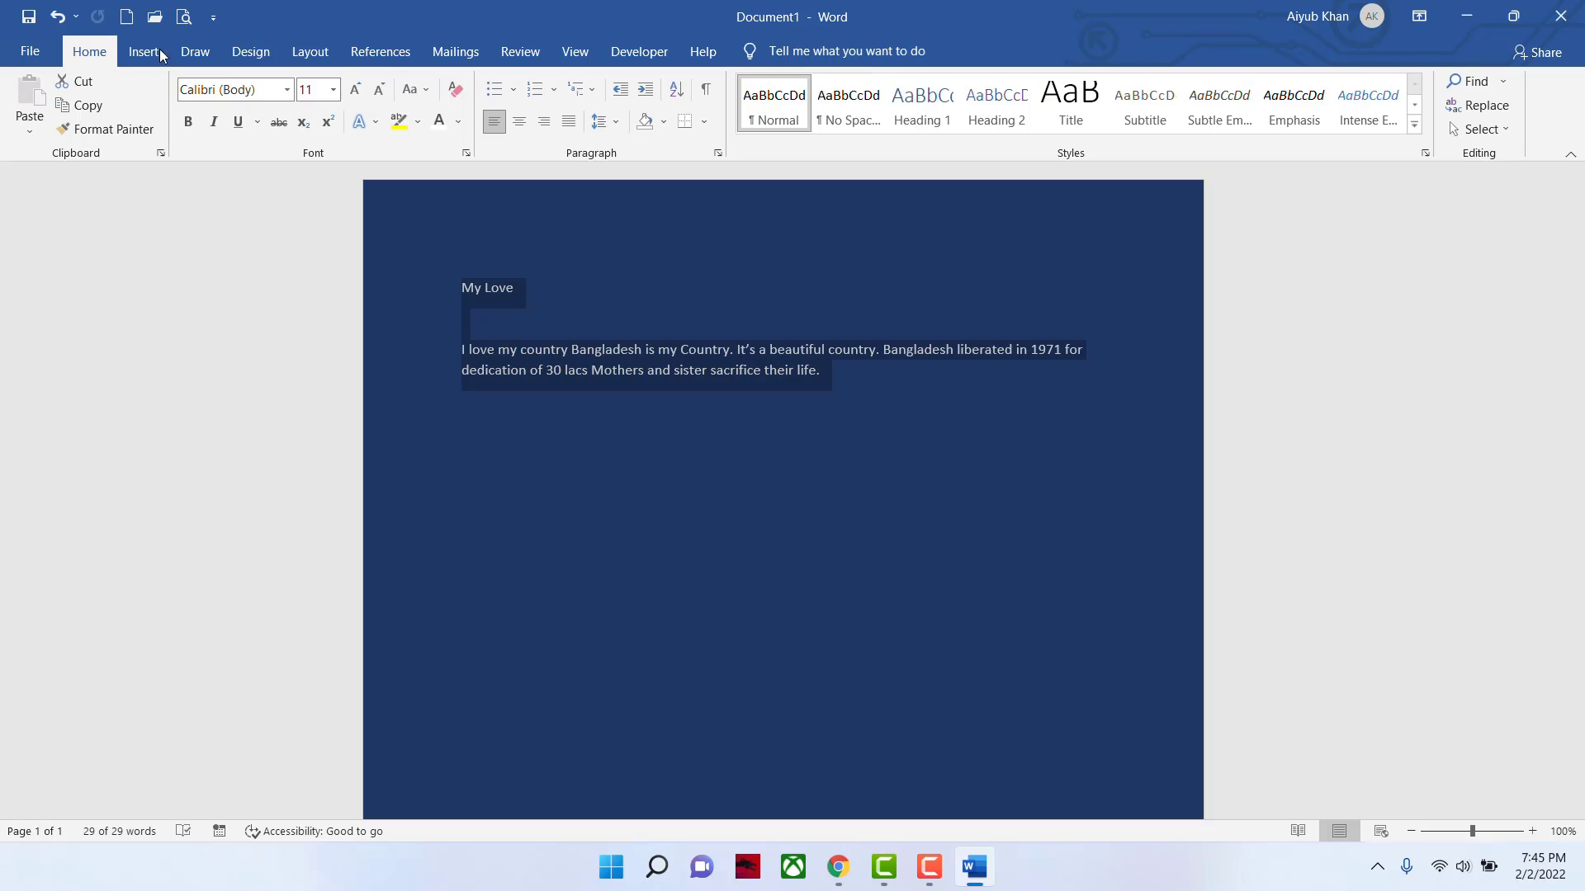
left_click(287, 89)
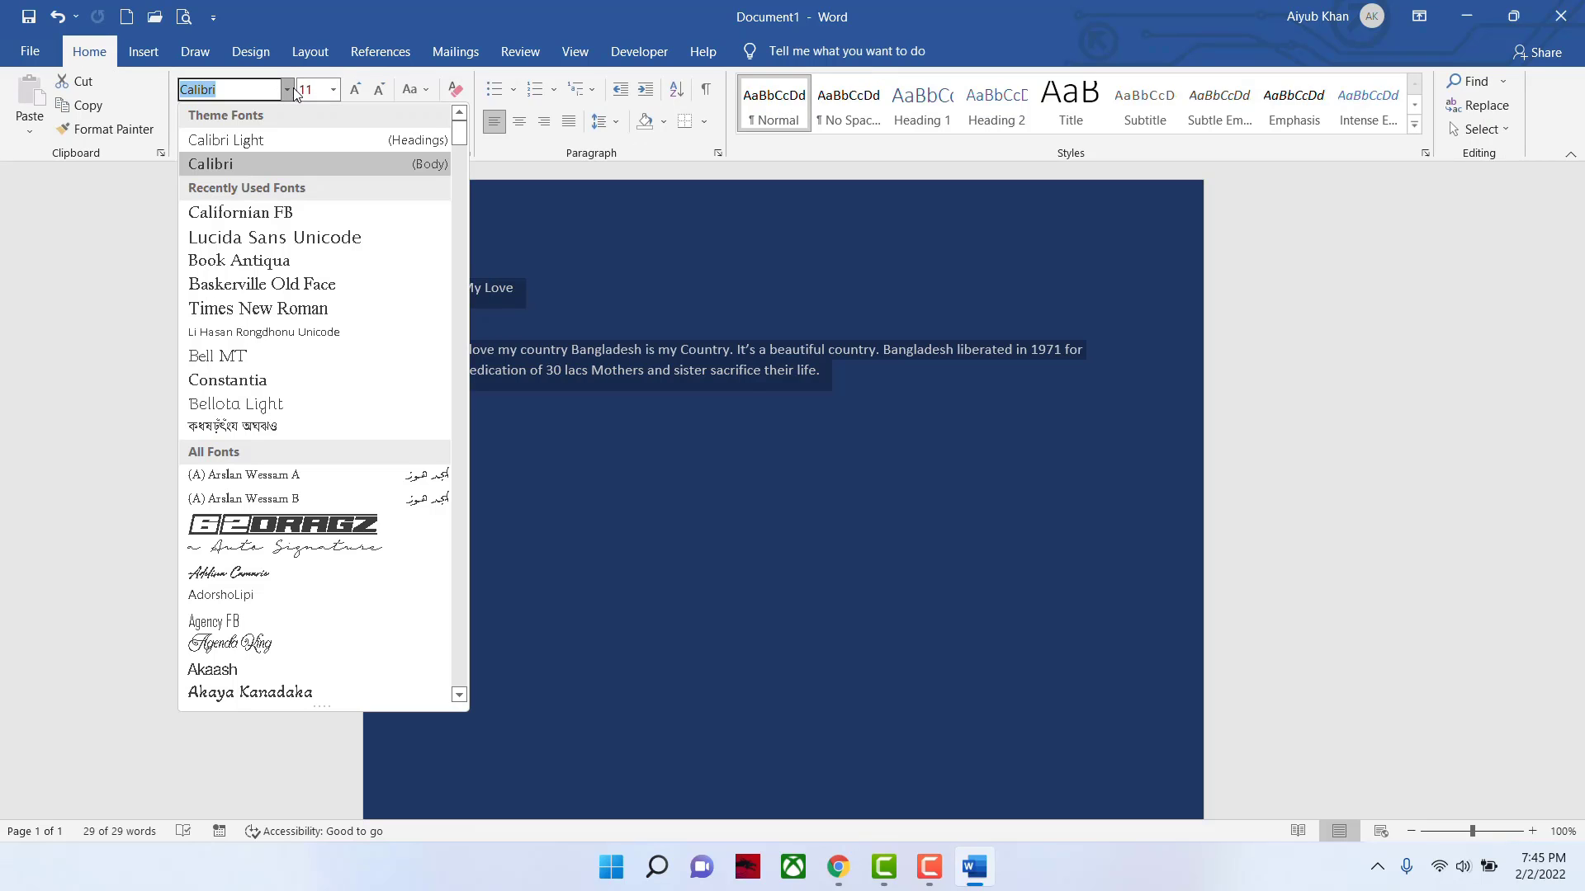
left_click(266, 283)
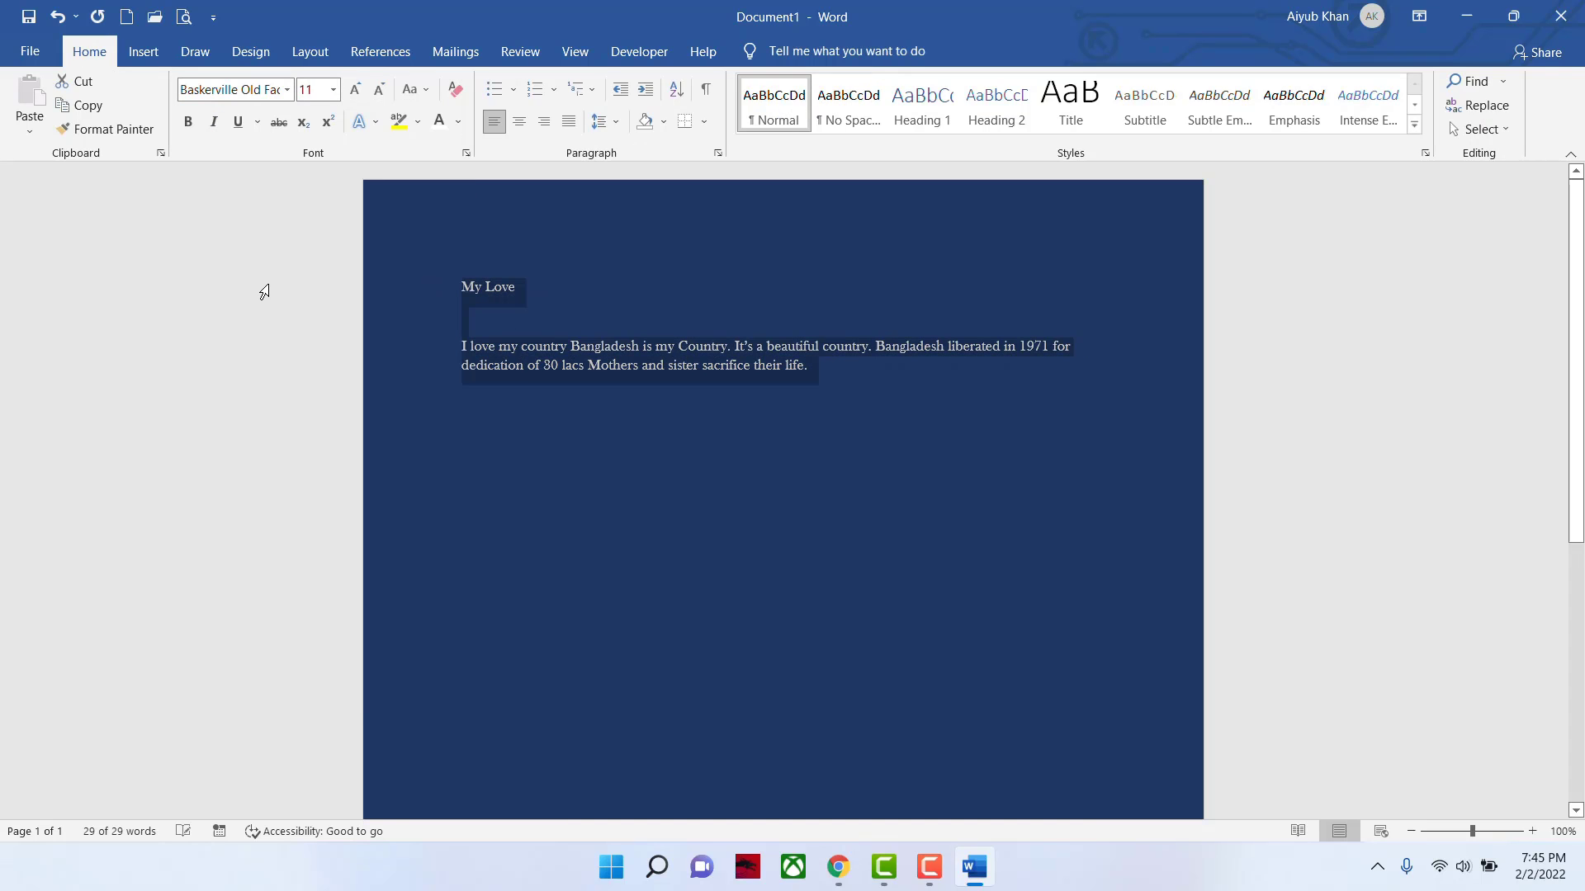
left_click(334, 89)
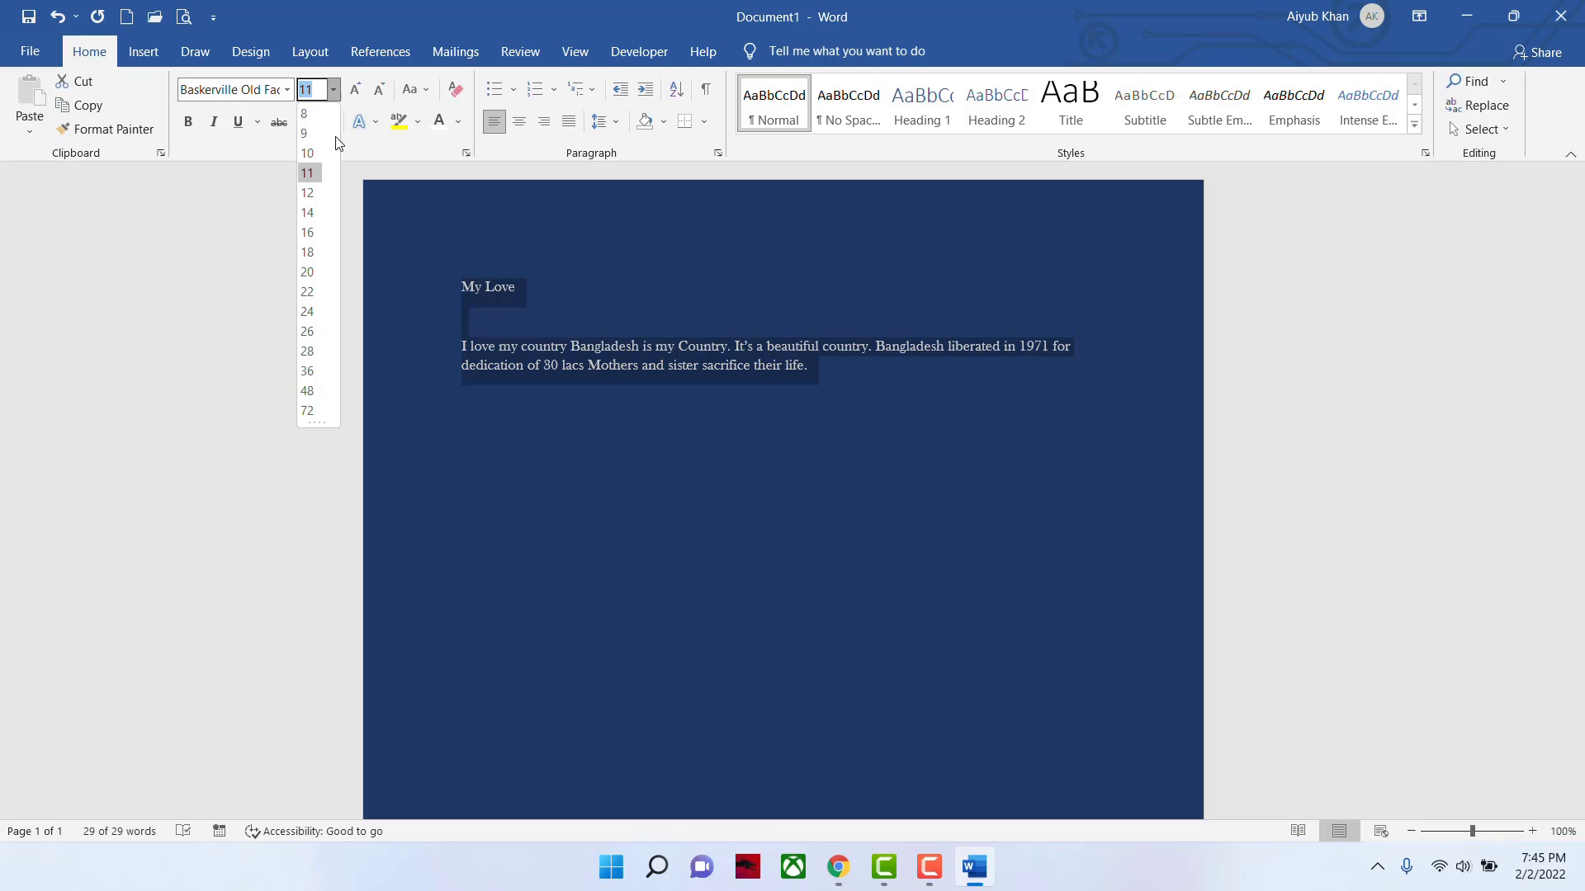
left_click(318, 234)
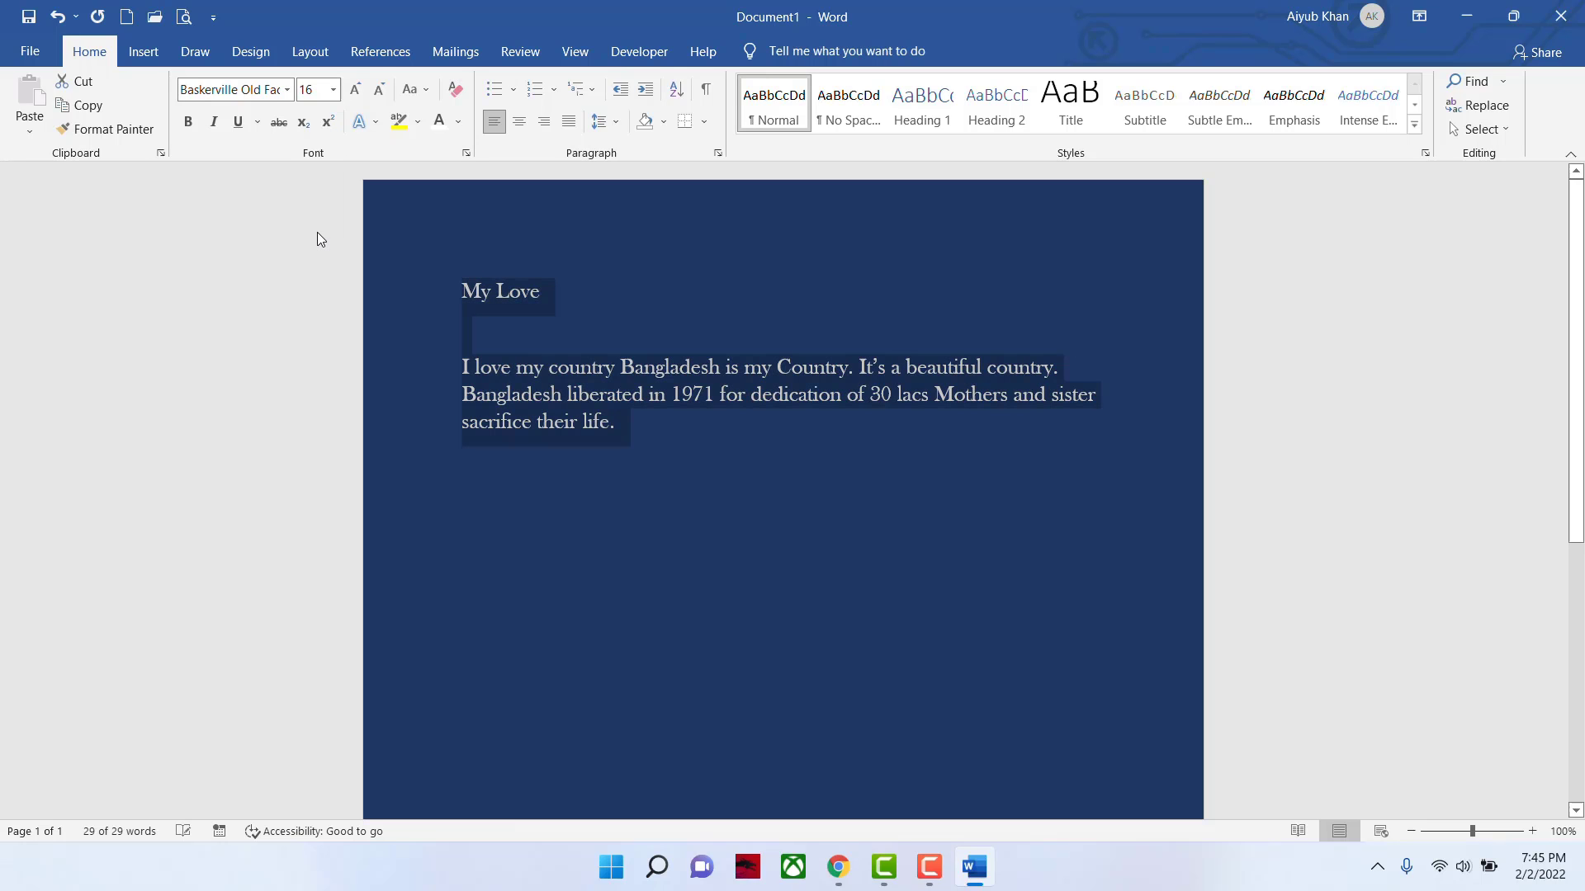
- Try center and right alignment on all the text and settle on justified alignment
left_click(520, 123)
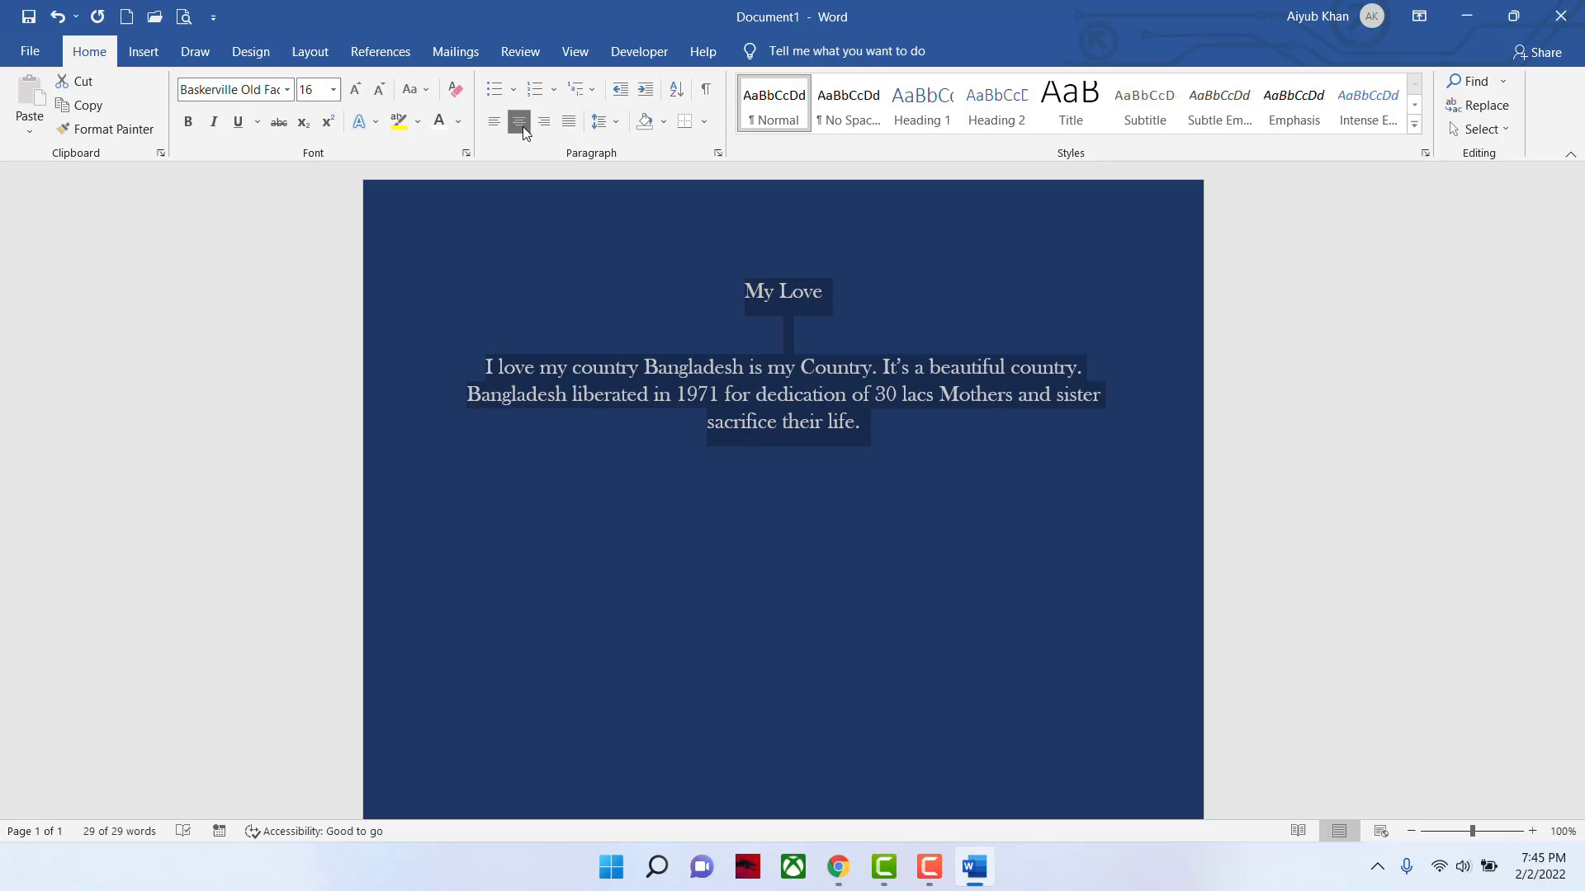
left_click(542, 124)
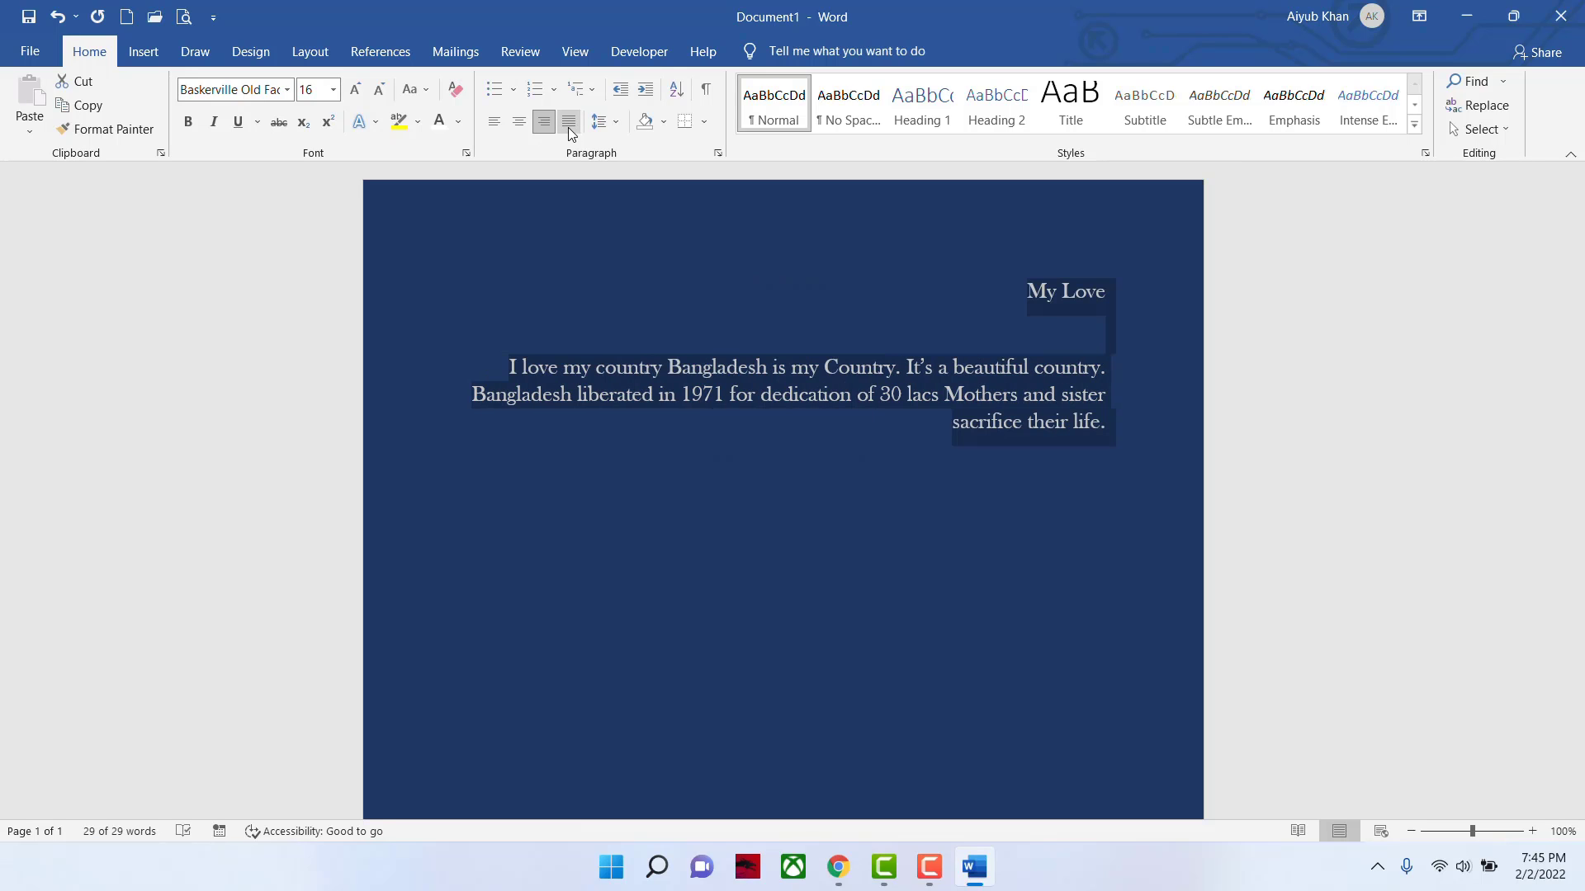
left_click(569, 122)
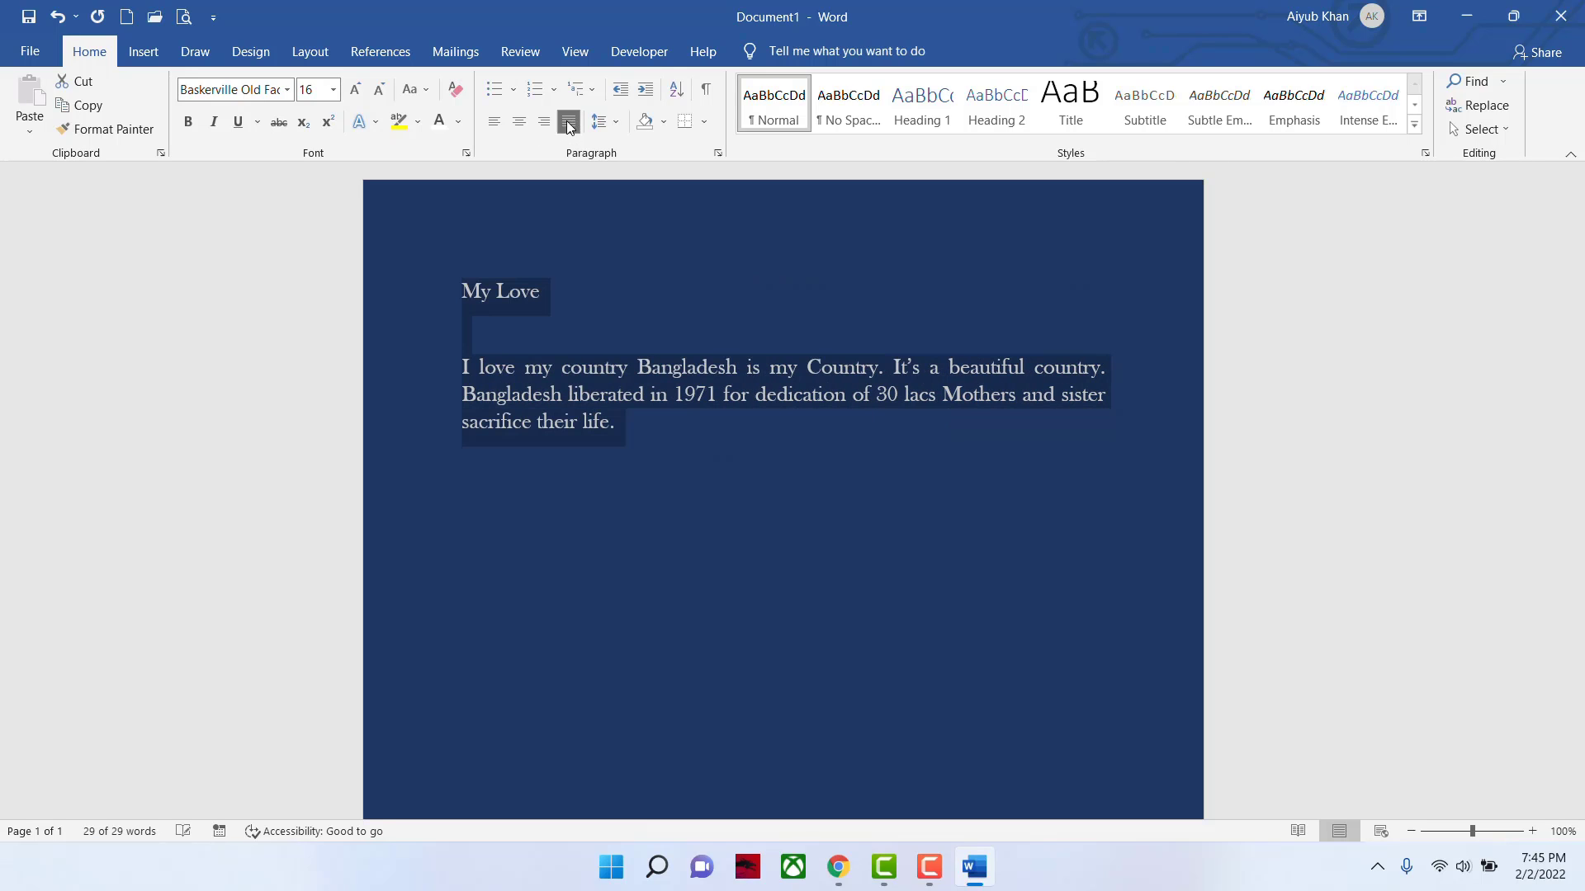
- Center the "My Love" heading and return to the end of the body paragraph
left_click(576, 309)
left_click(520, 122)
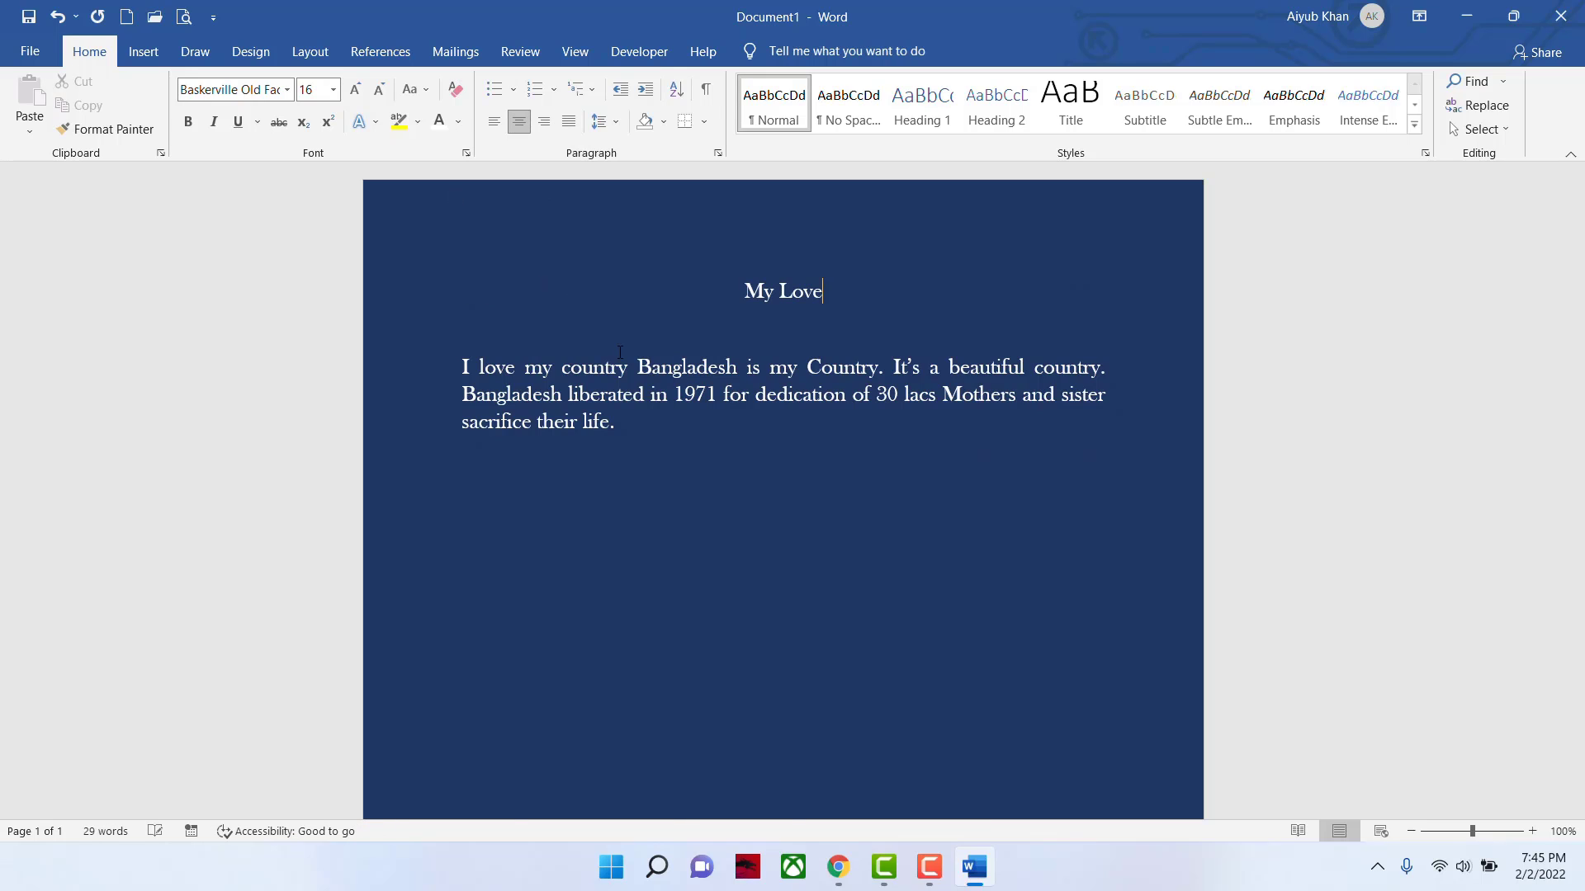
left_click(679, 424)
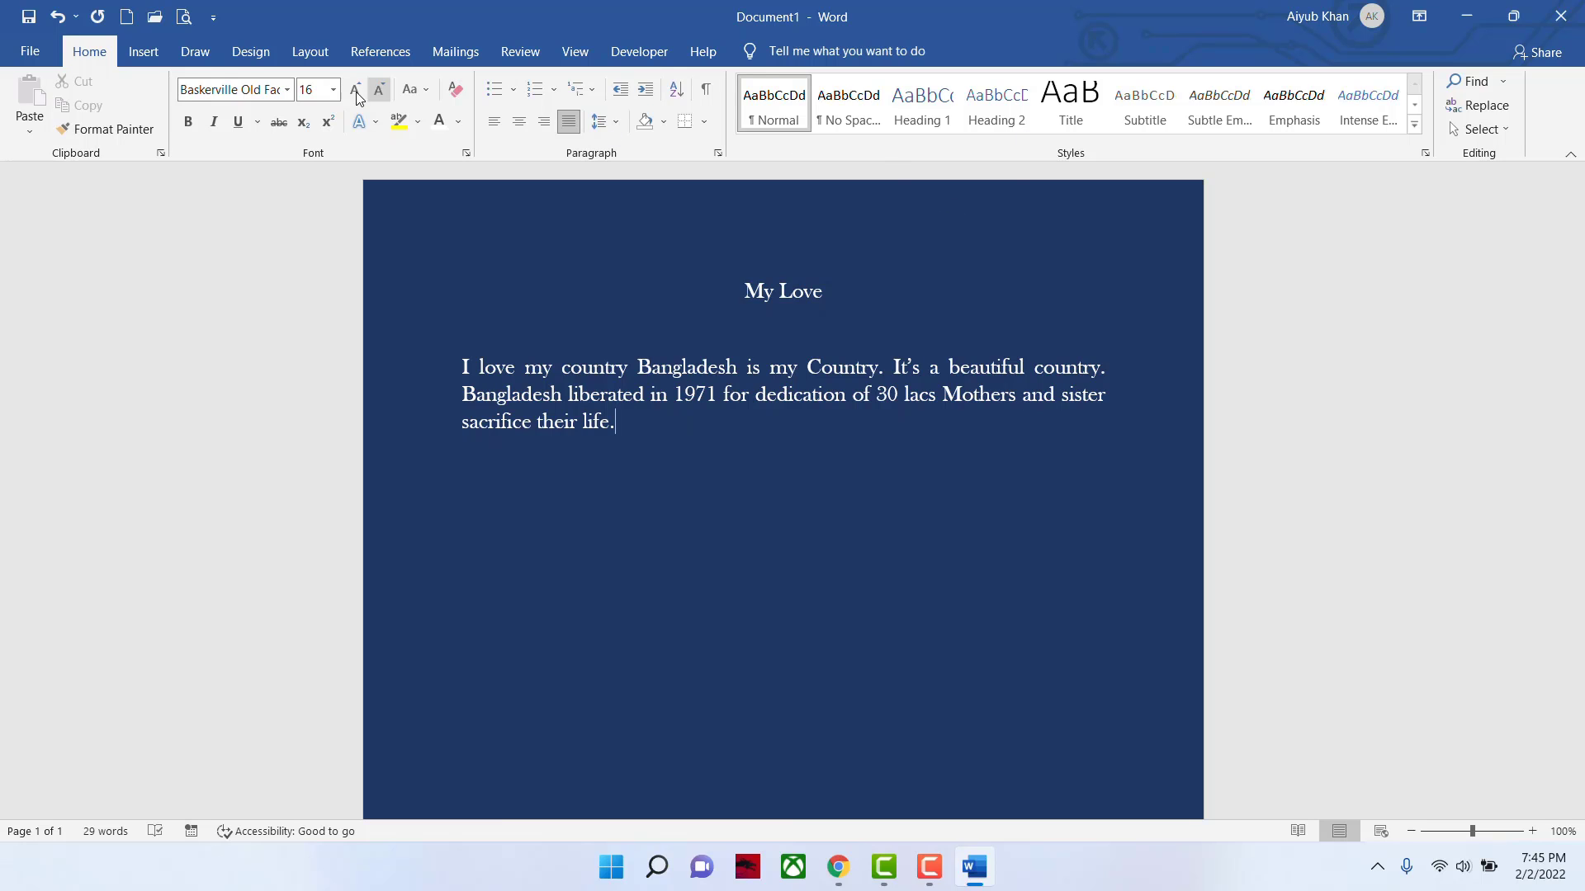
- Change the page color to white
left_click(242, 56)
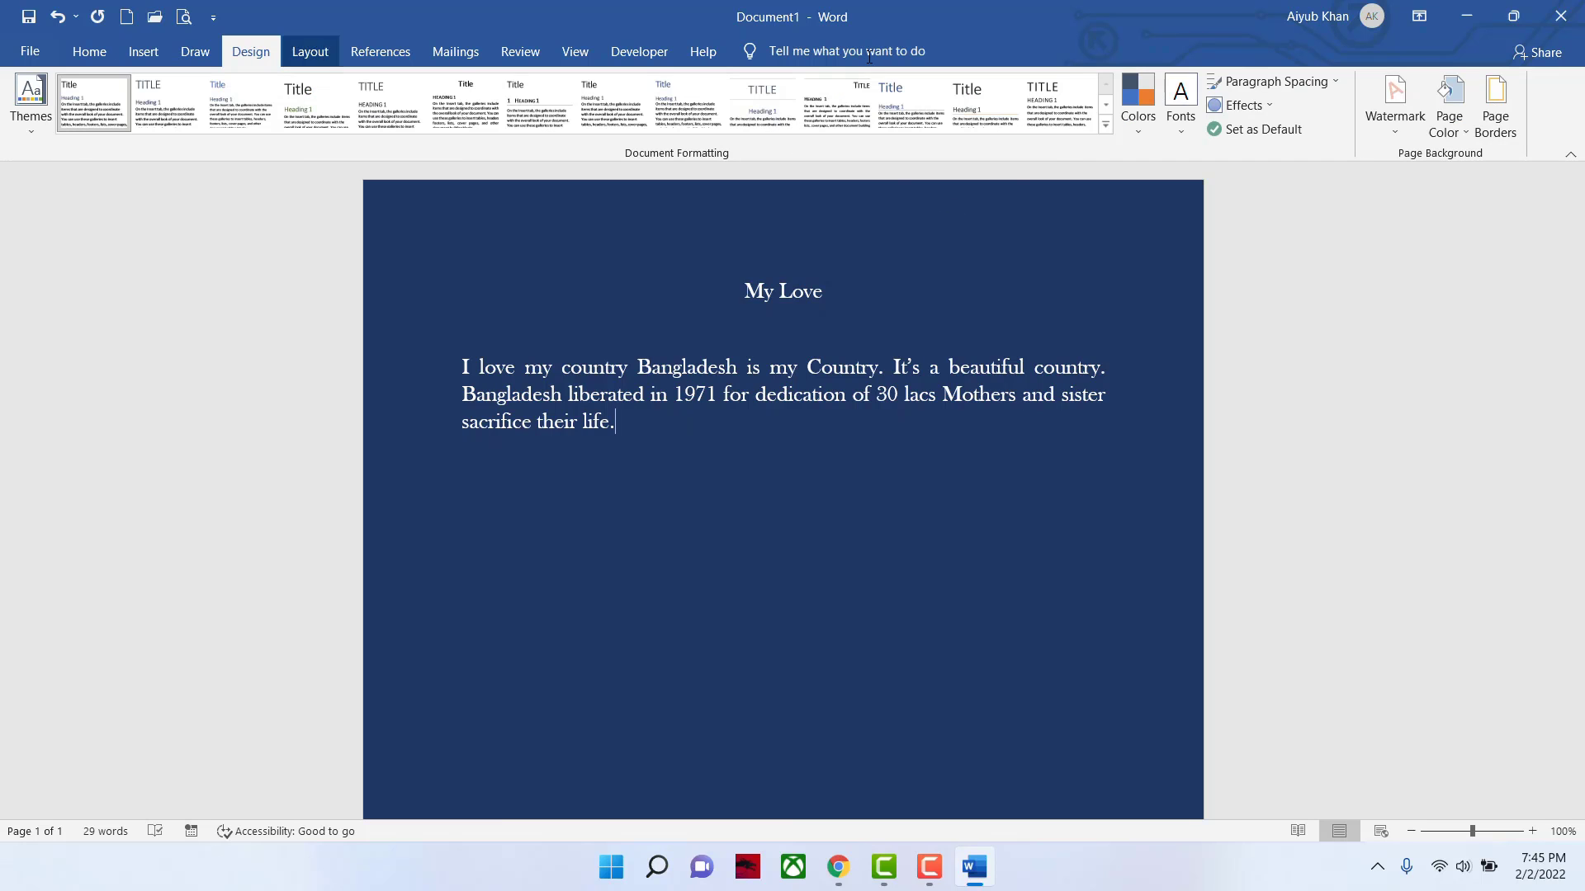
left_click(1456, 127)
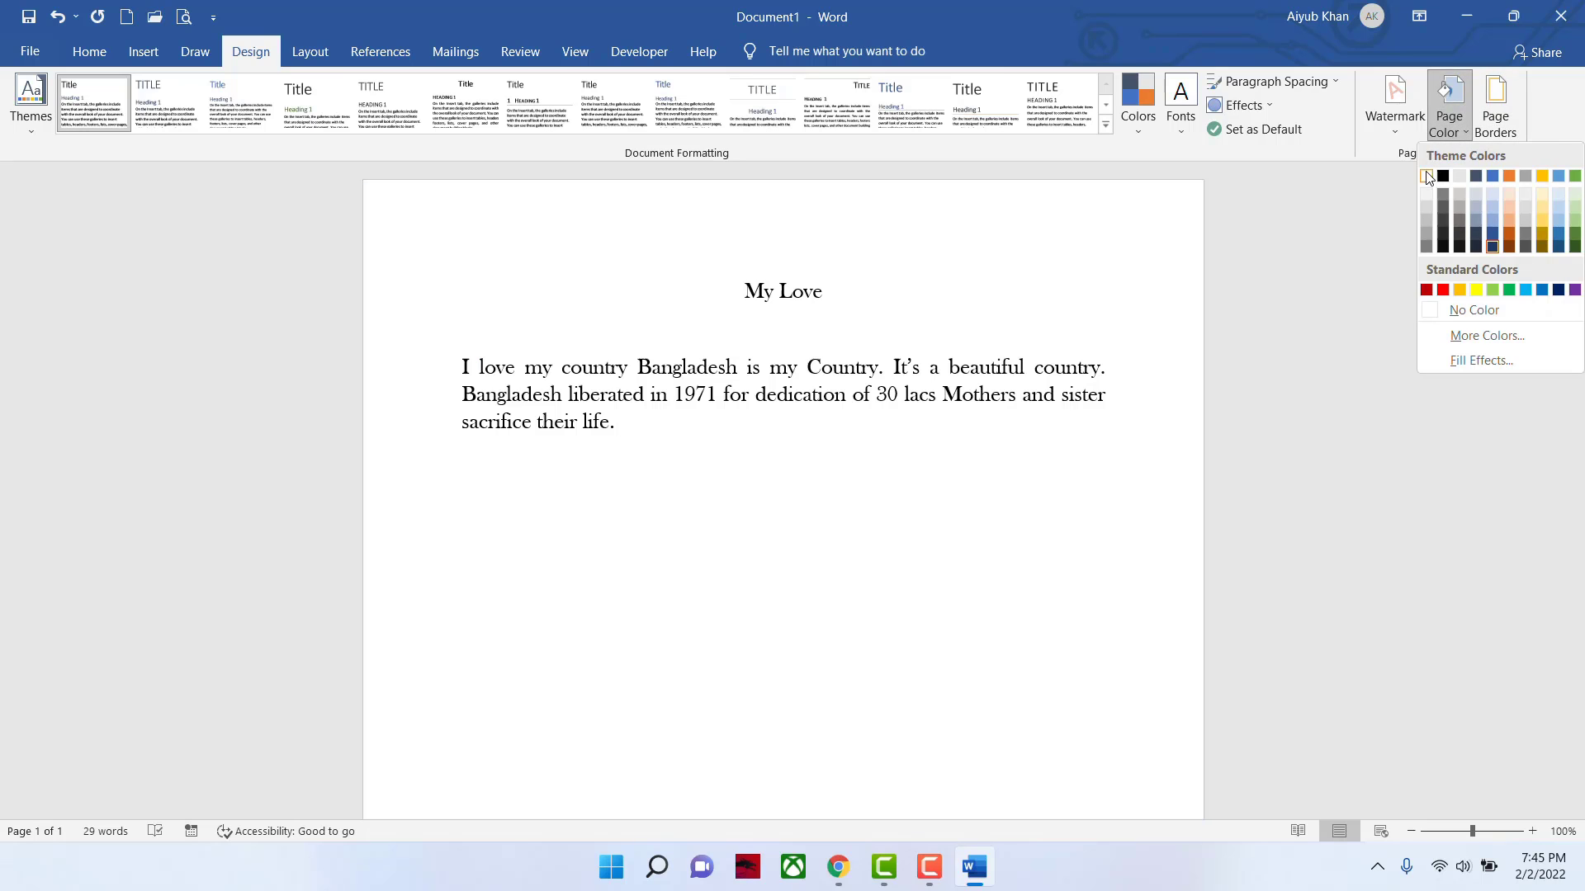
left_click(1426, 176)
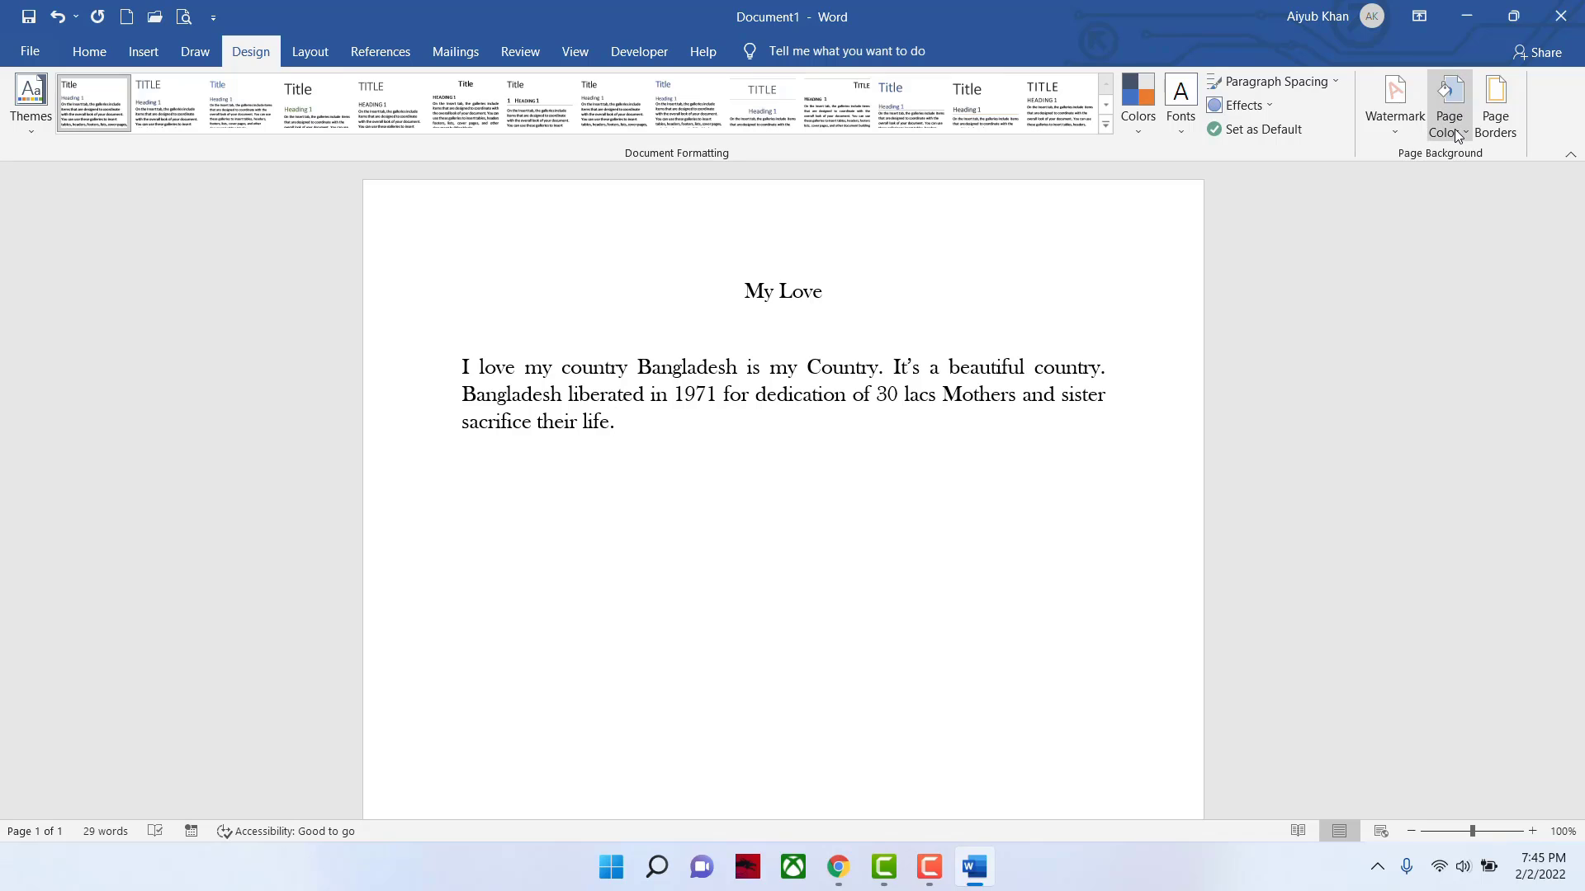
- Put a box border with the 3 pt diagonally striped line style around the body paragraph
left_click(1489, 132)
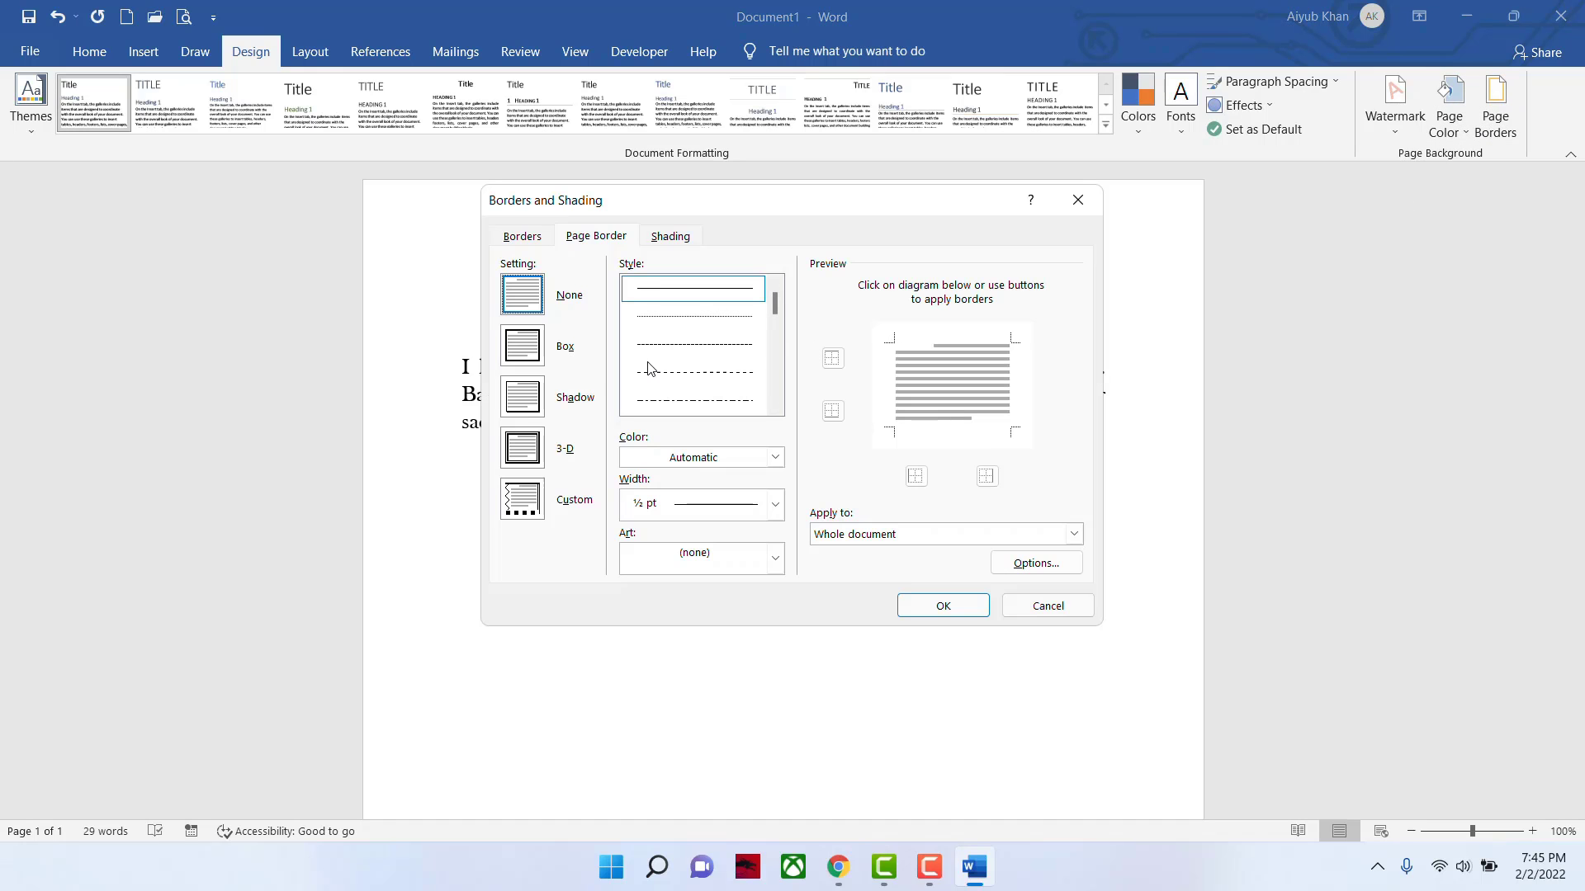
left_click(522, 237)
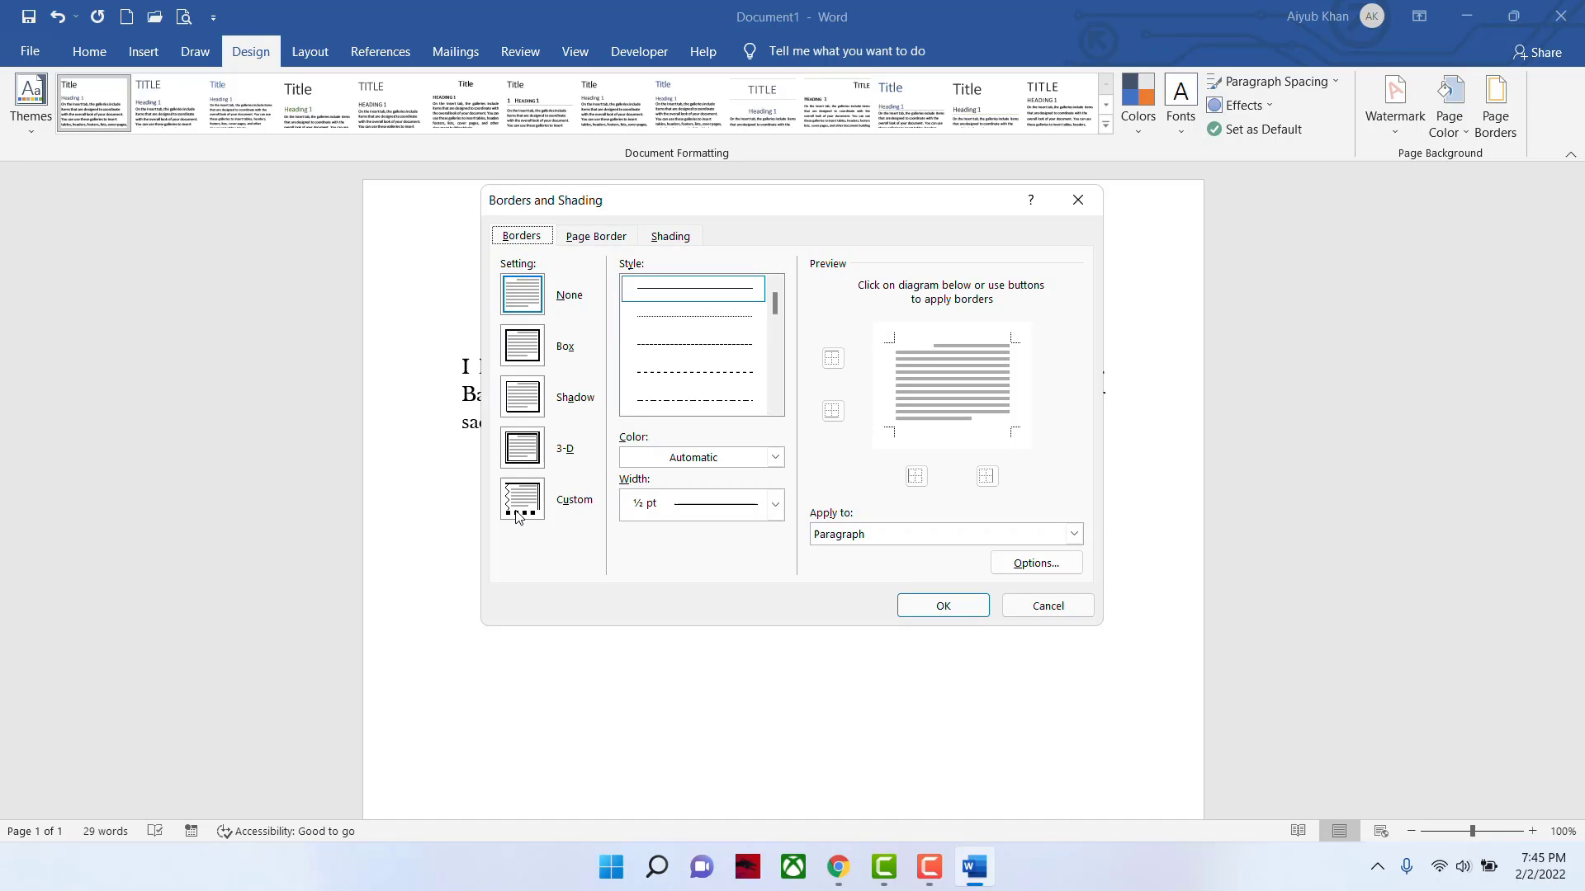
left_click(533, 352)
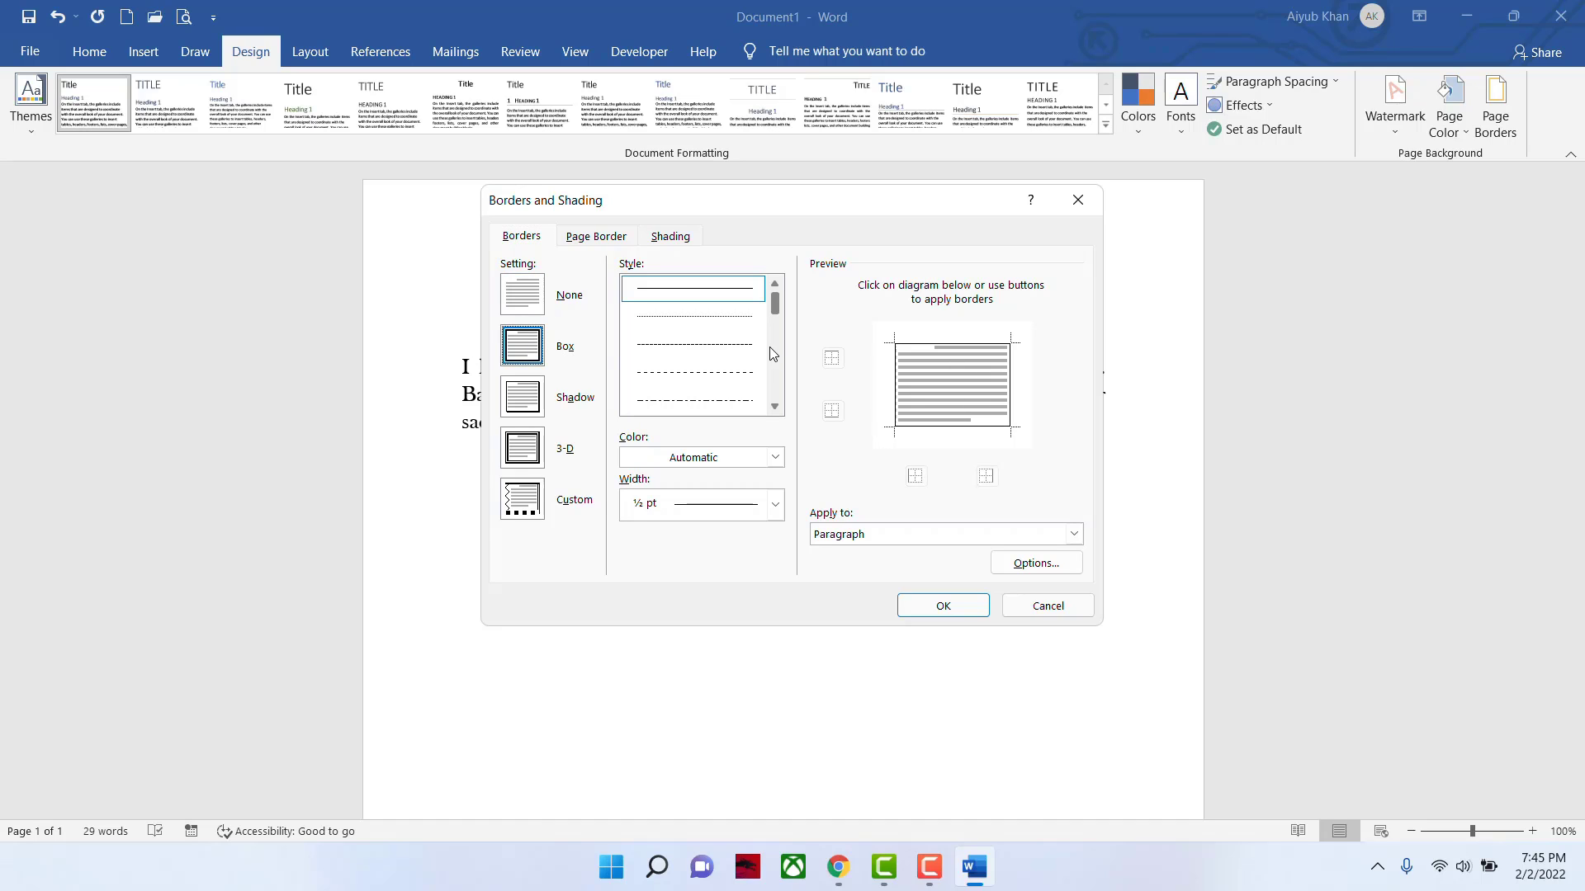
scroll(742, 307, "down", 6)
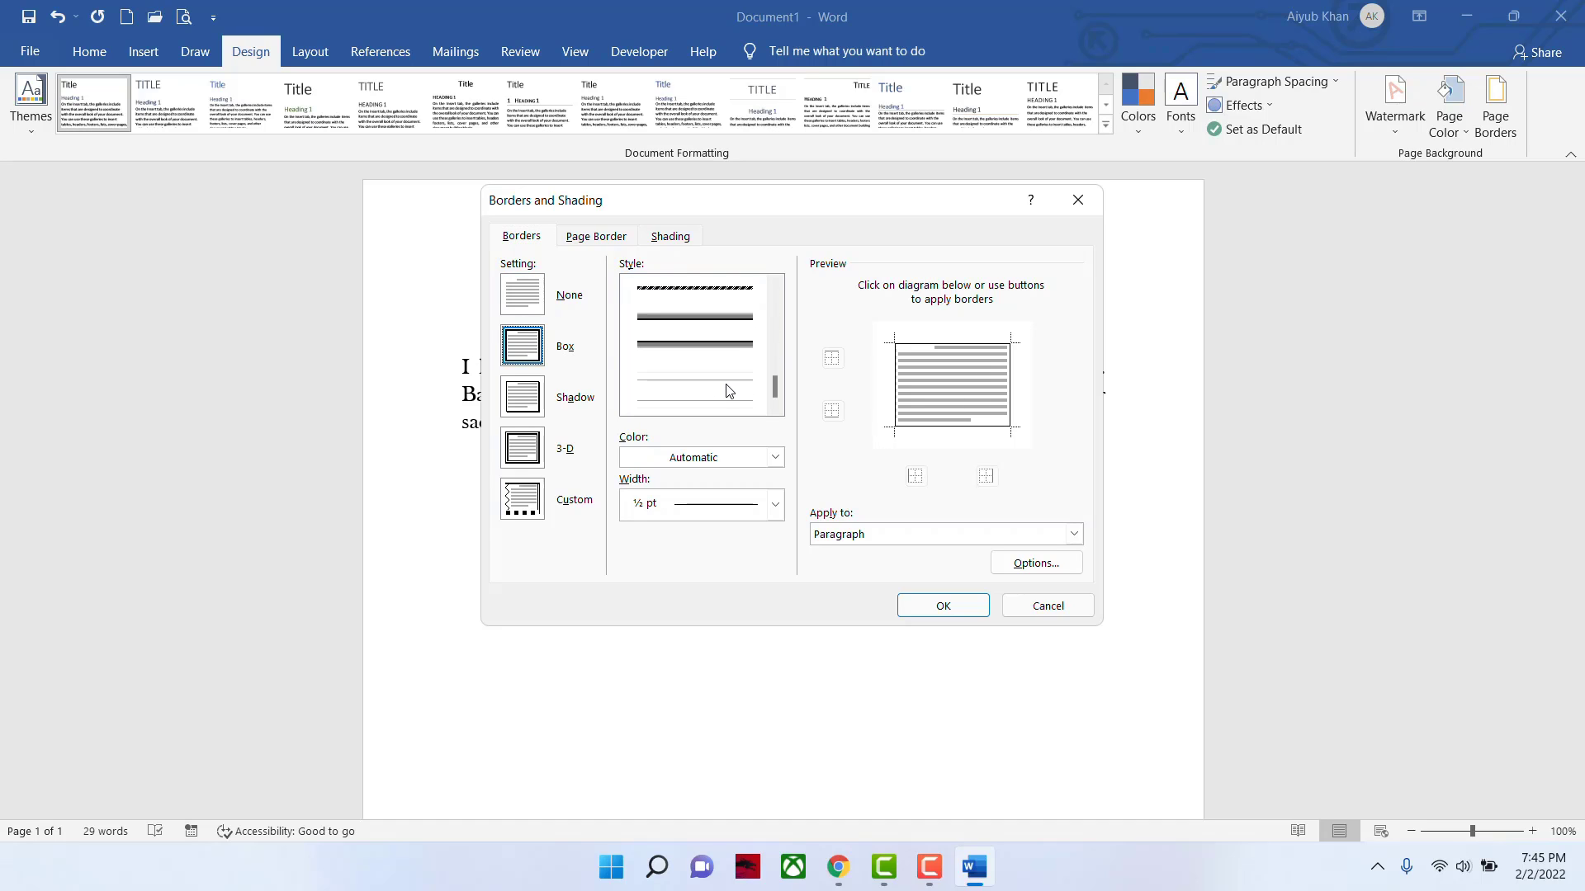
left_click(715, 289)
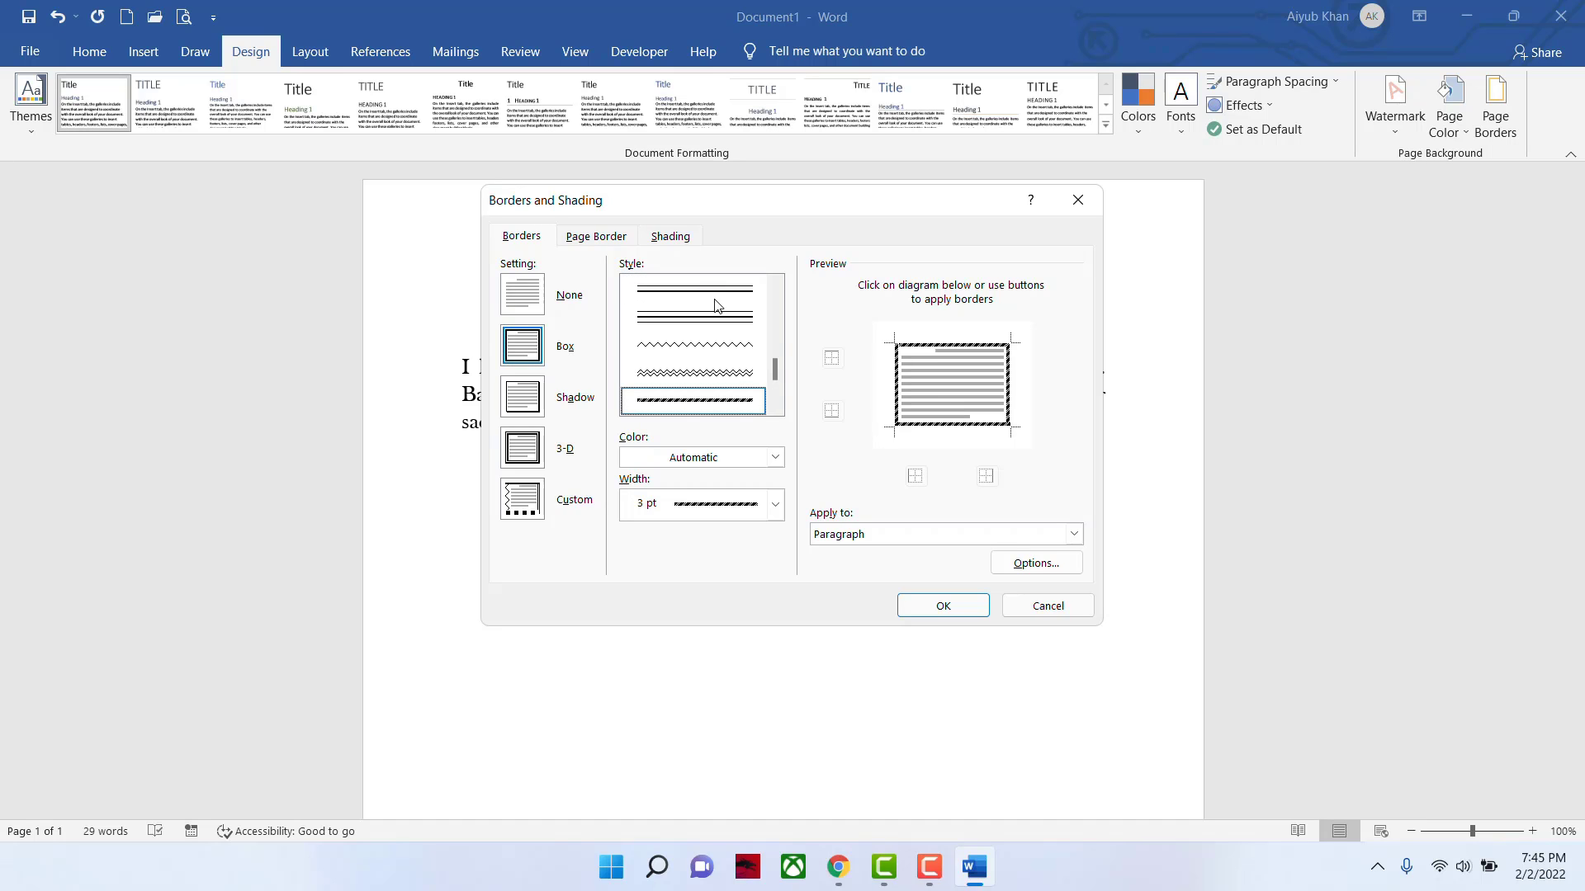
left_click(943, 606)
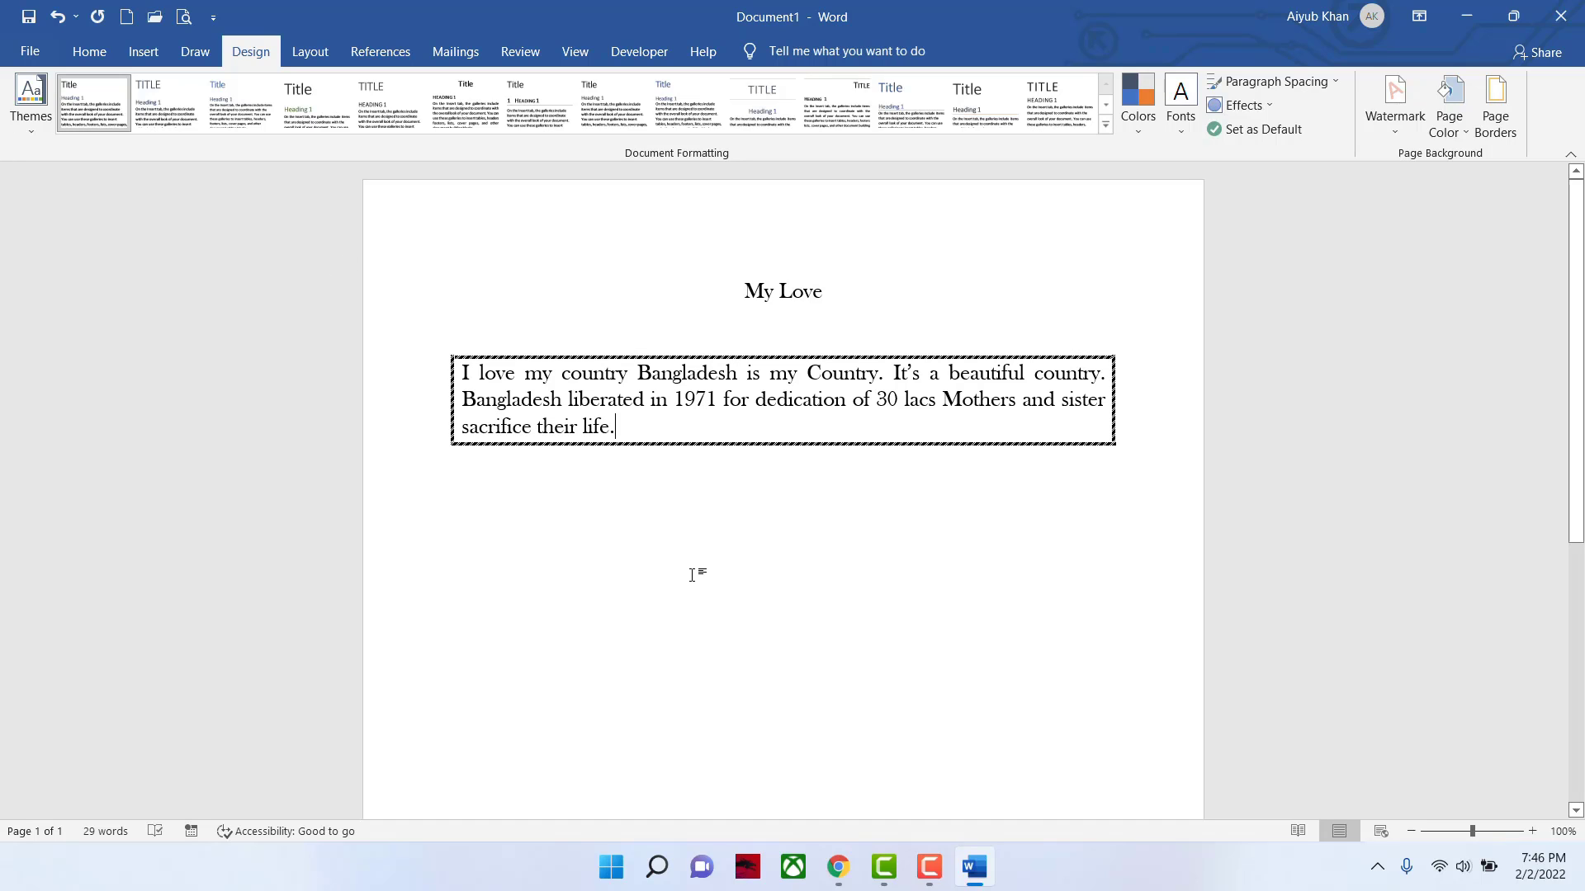
- Delete all the text and apply a diagonally striped box page border to the whole document
key("ctrl+a")
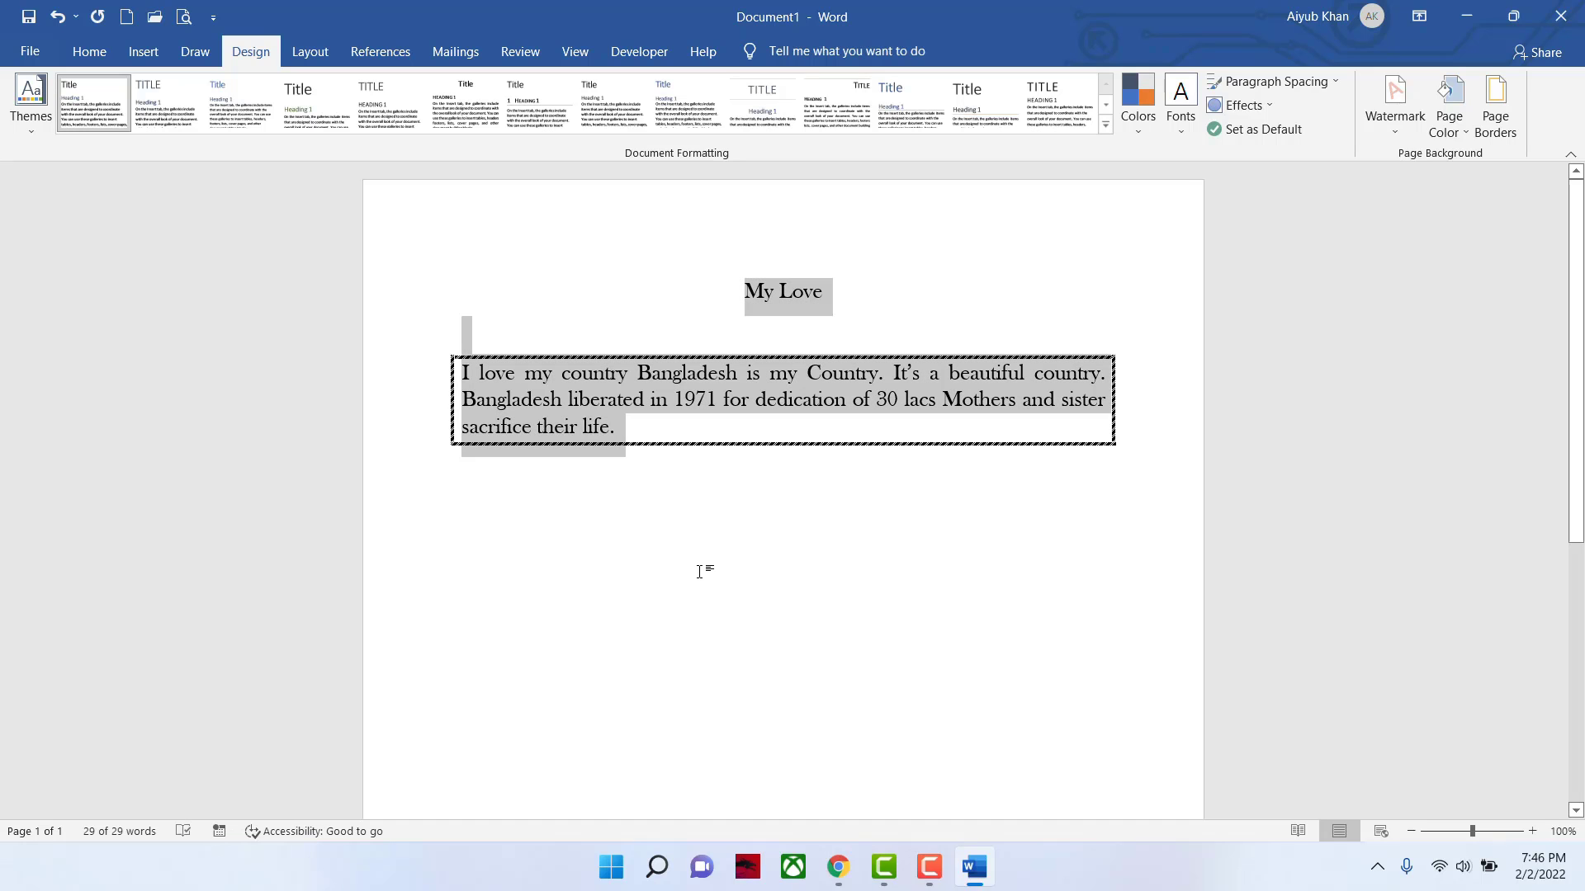
key("Delete")
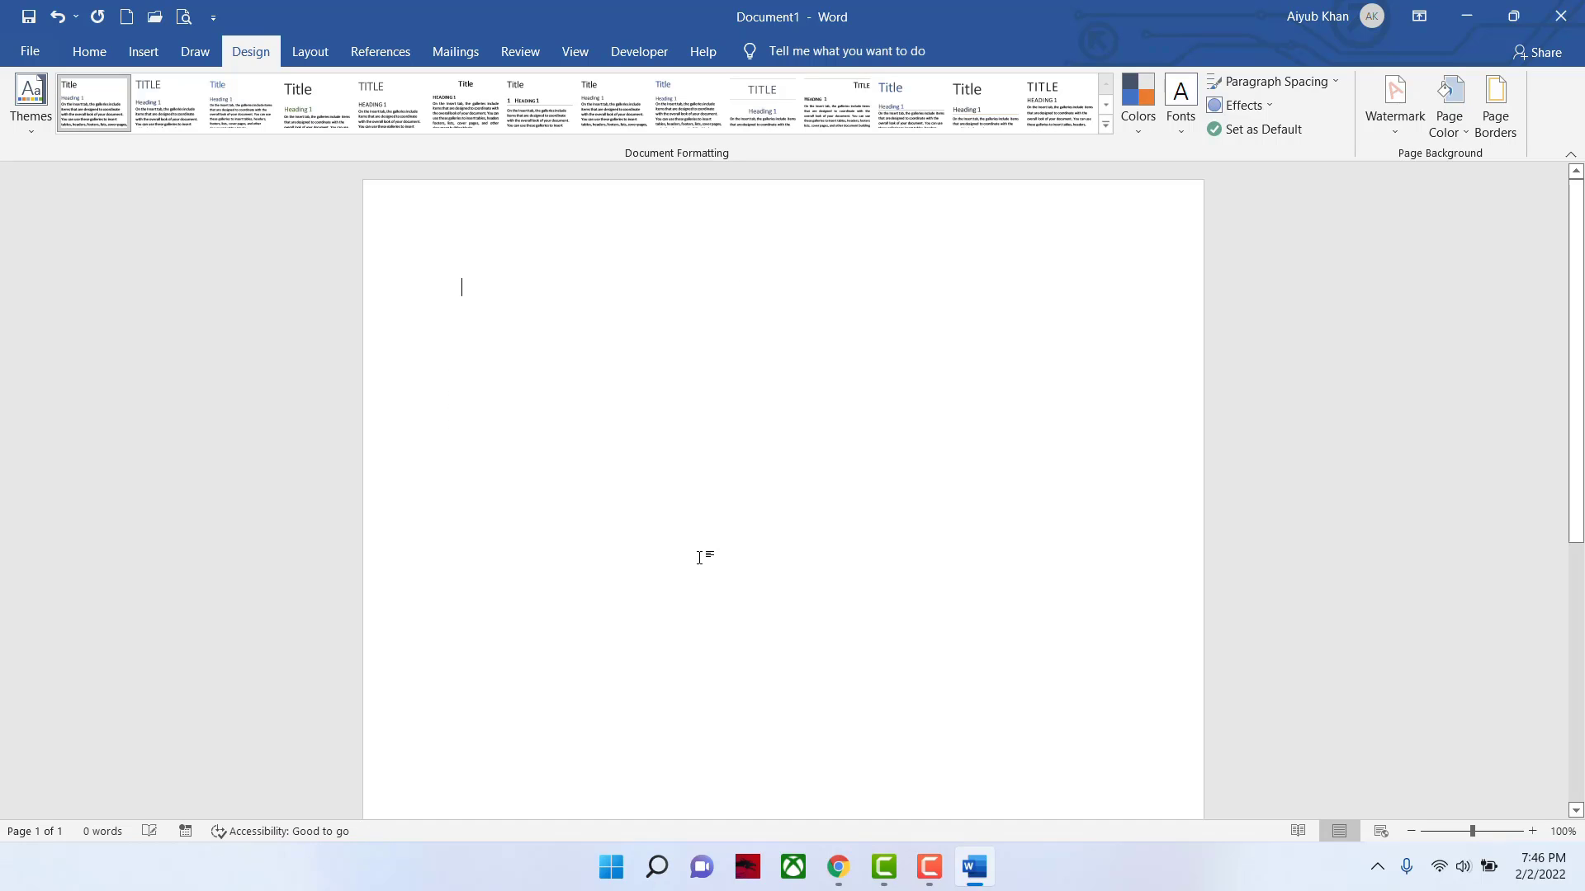
left_click(1496, 112)
left_click(521, 340)
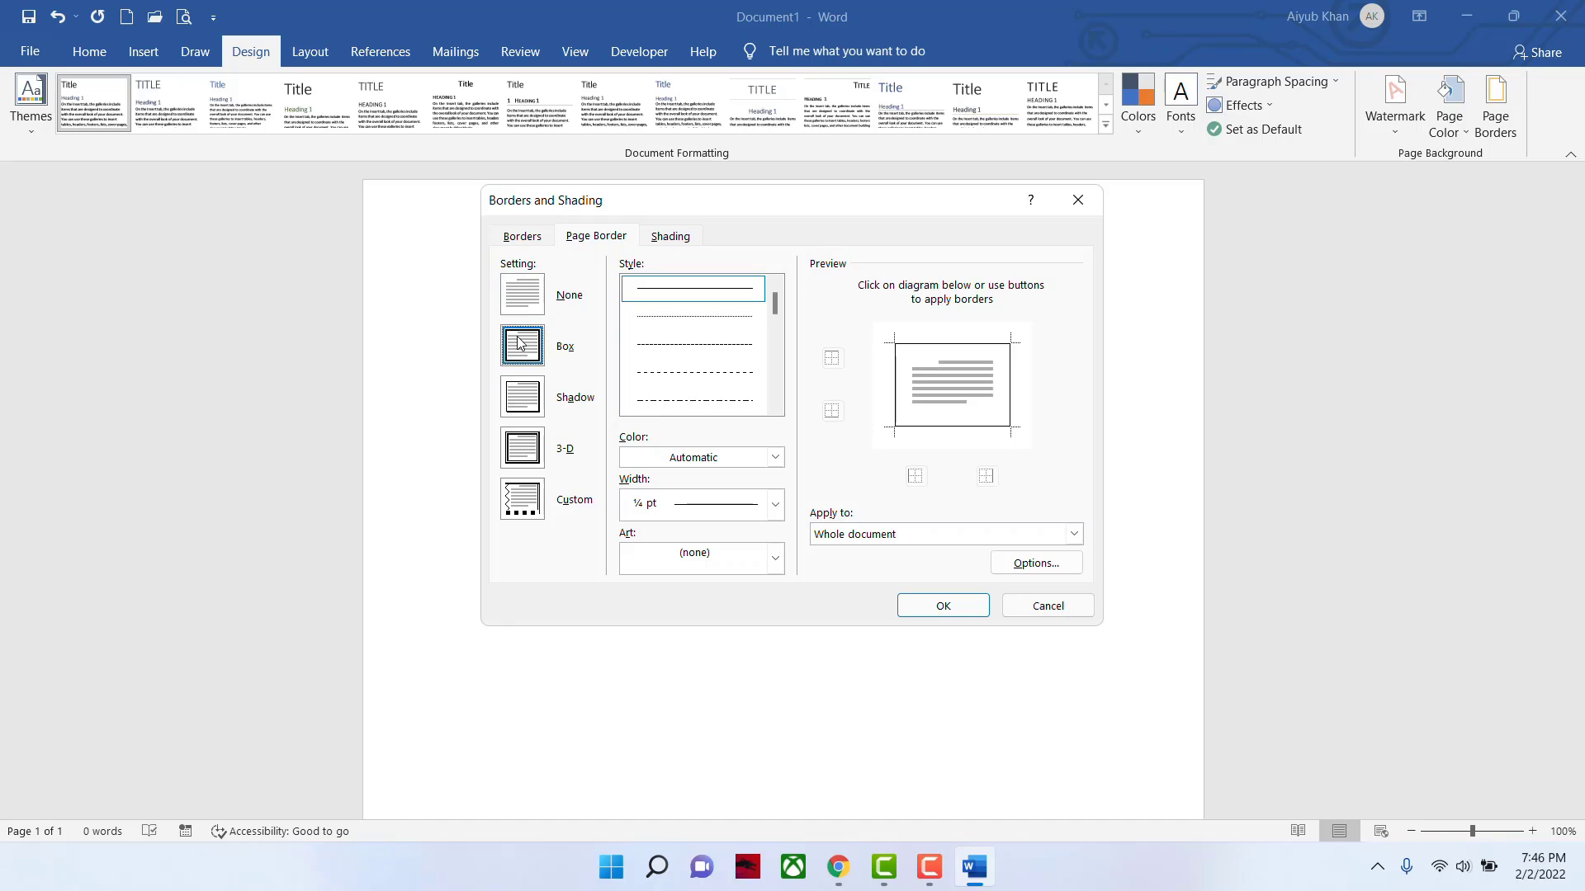
scroll(774, 380, "down", 5)
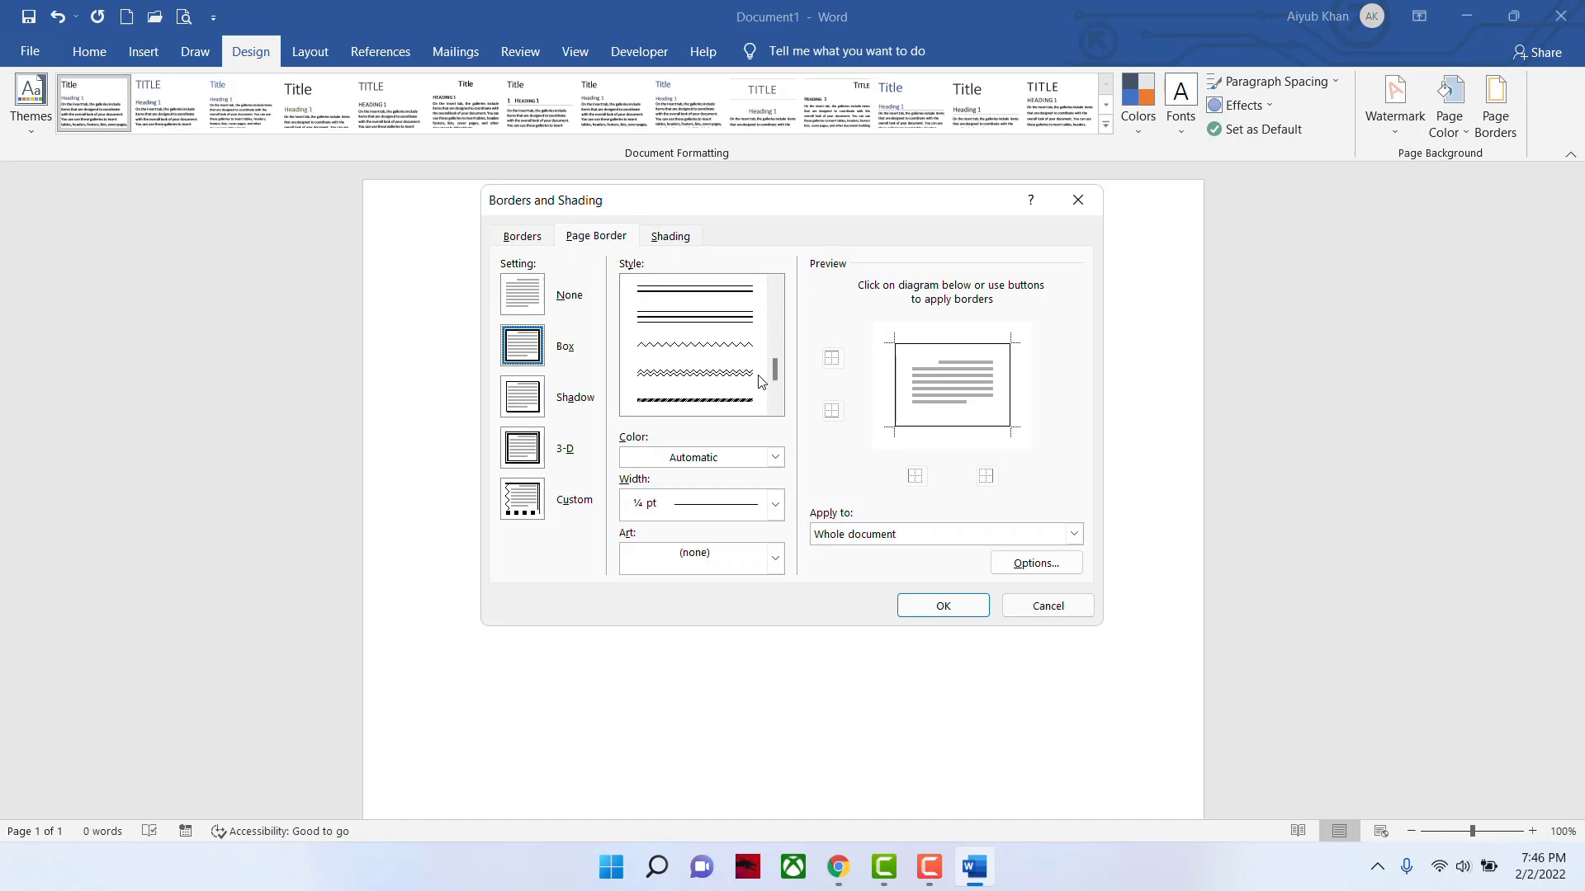
left_click(723, 399)
left_click(943, 606)
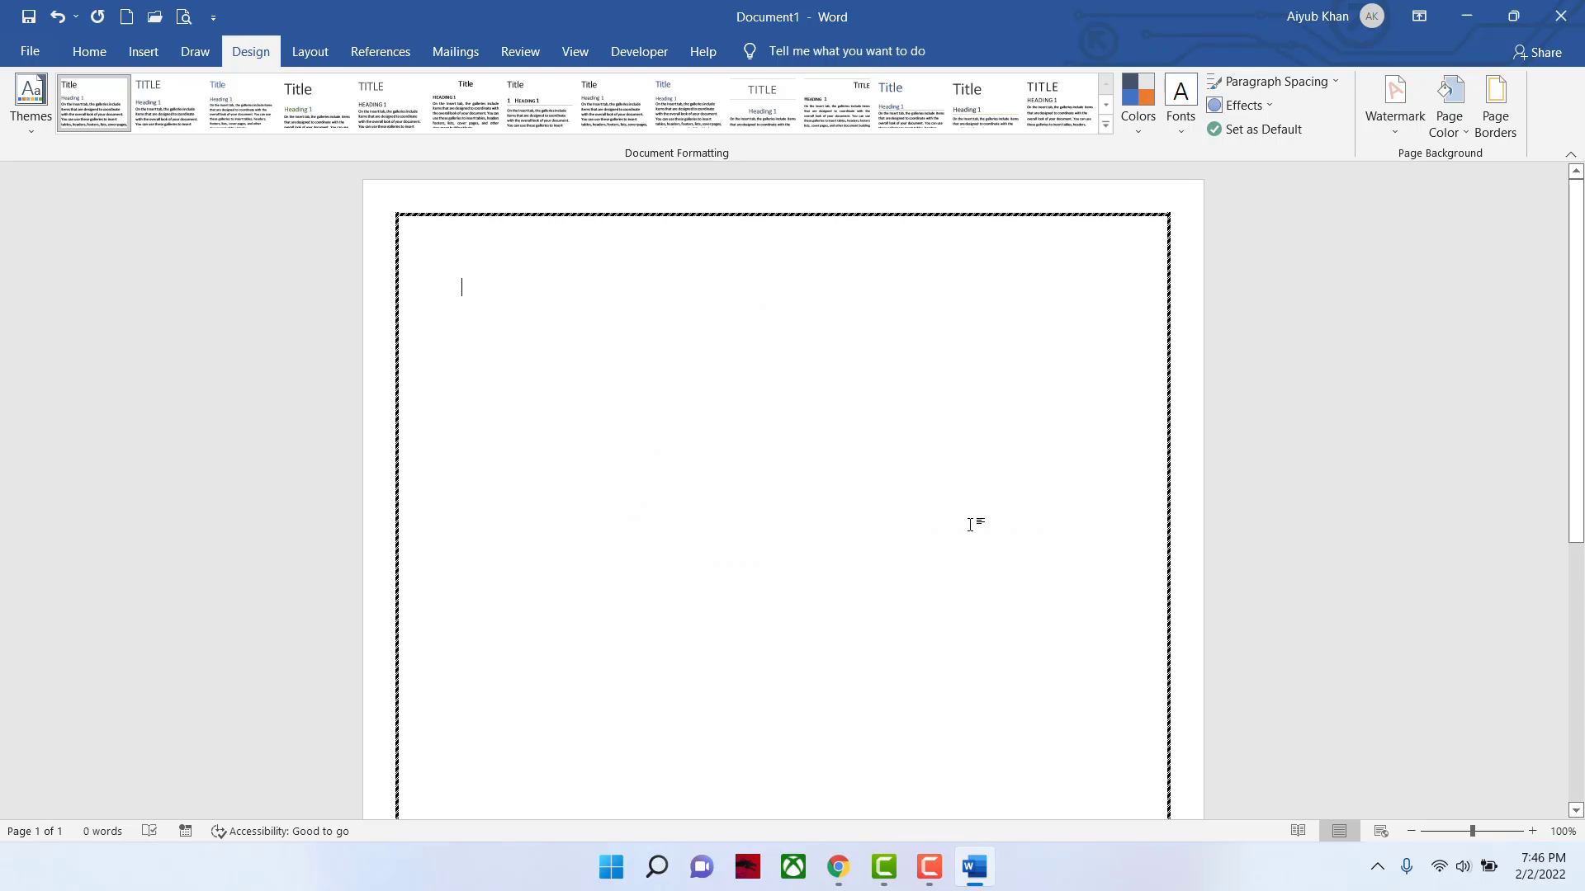
- Write the sentence "I love my country because its my mother land." on the bordered page
type("I love my country")
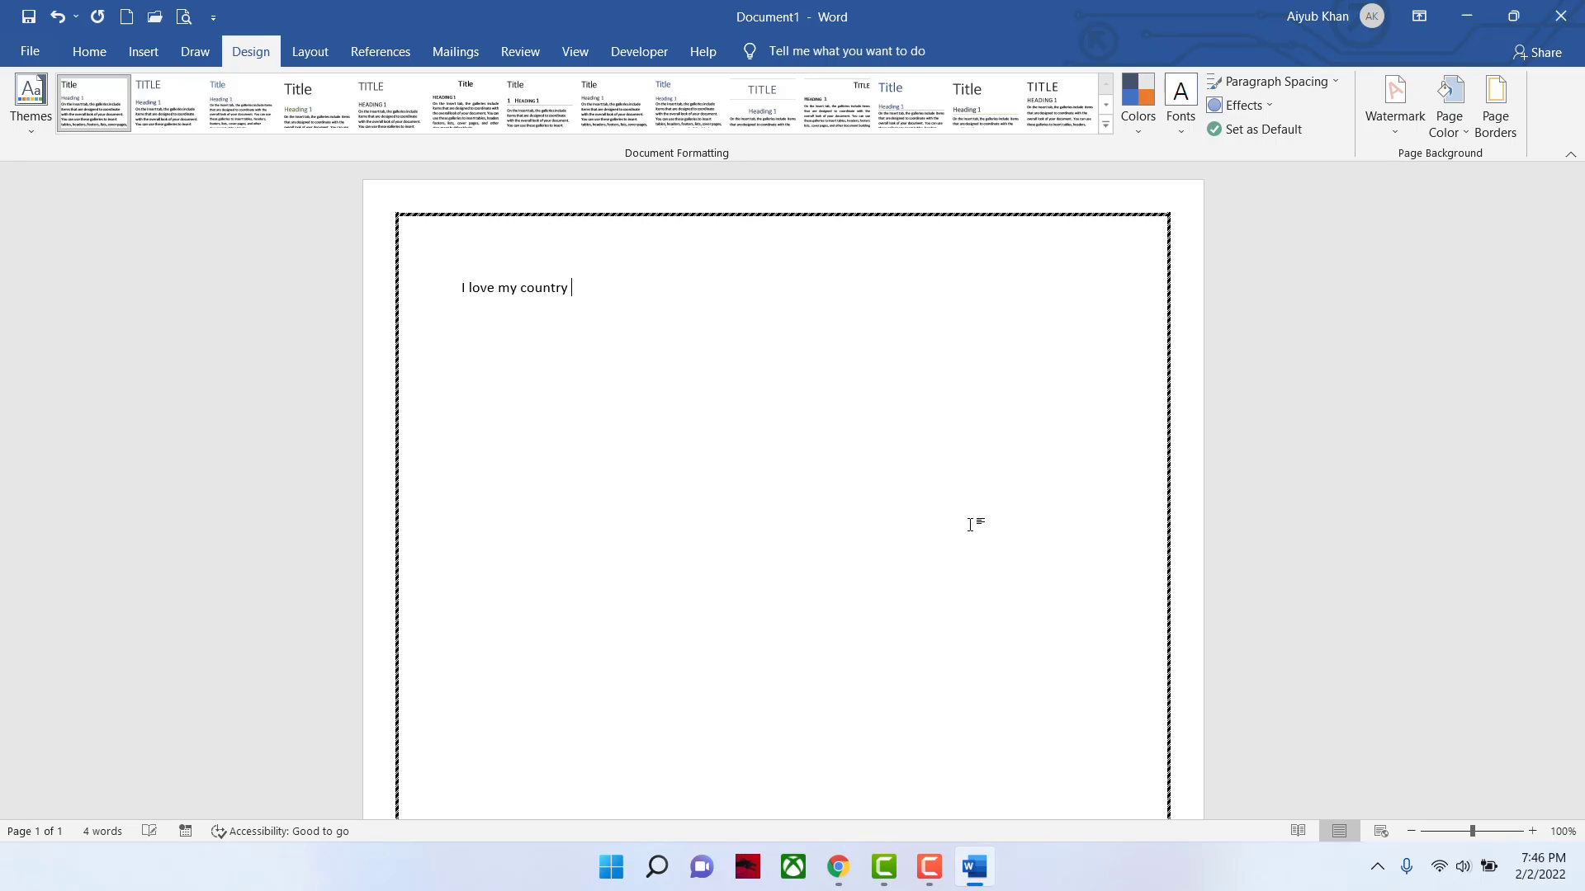
type("be")
type("acuase")
key("BackSpace")
key("BackSpace")
key("BackSpace")
key("BackSpace")
key("BackSpace")
key("BackSpace")
type("cause its my mother")
- Try Lucida Sans Unicode on the whole sentence and settle on Times New Roman
key("ctrl+a")
left_click(95, 51)
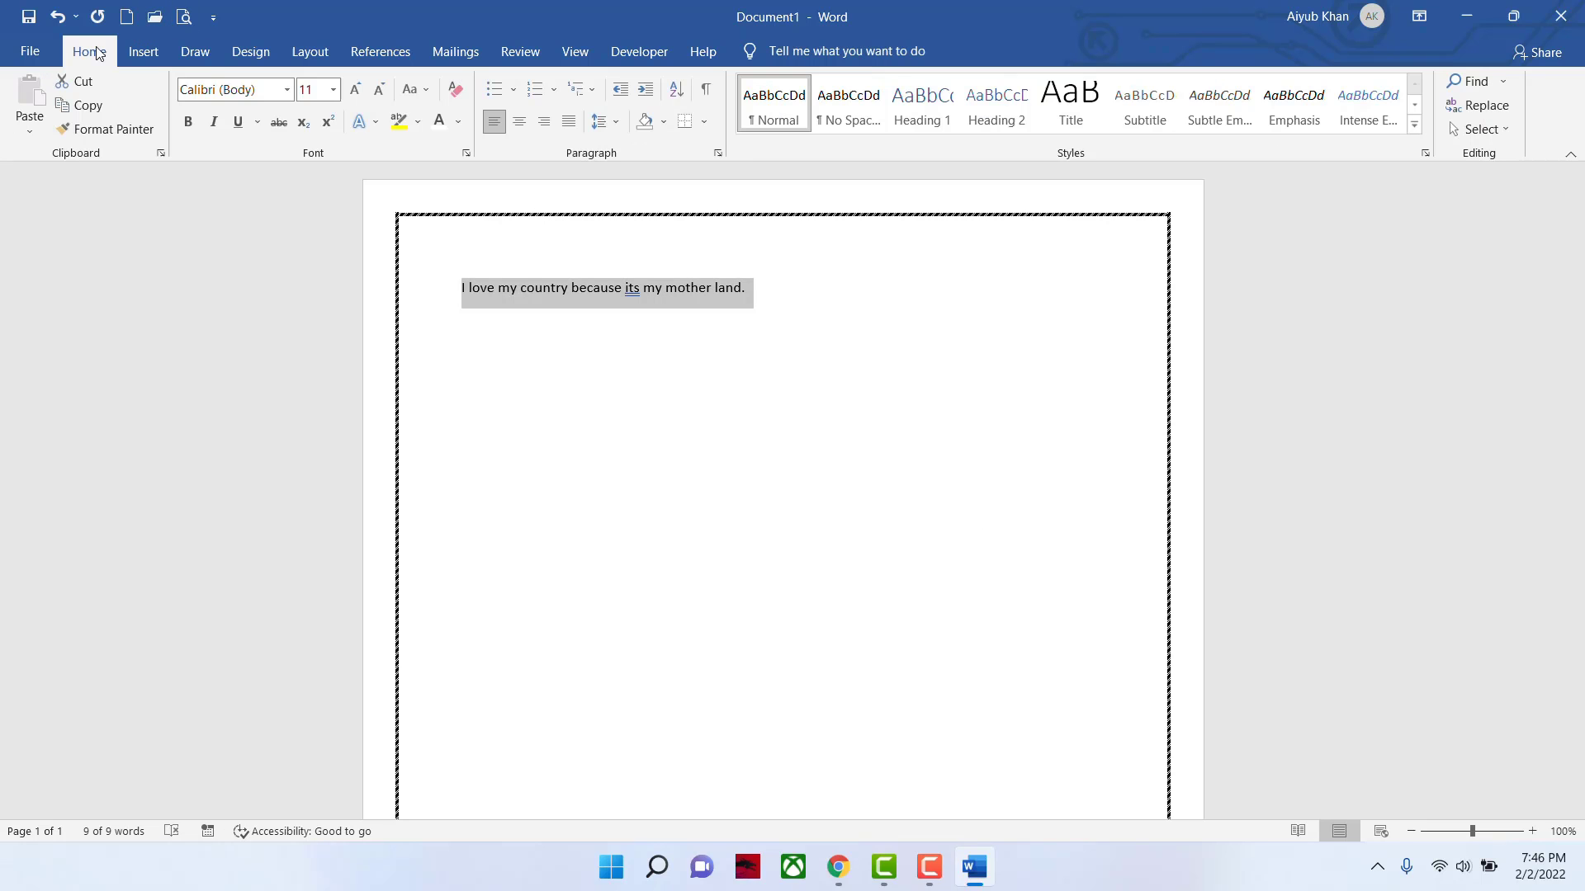
left_click(286, 89)
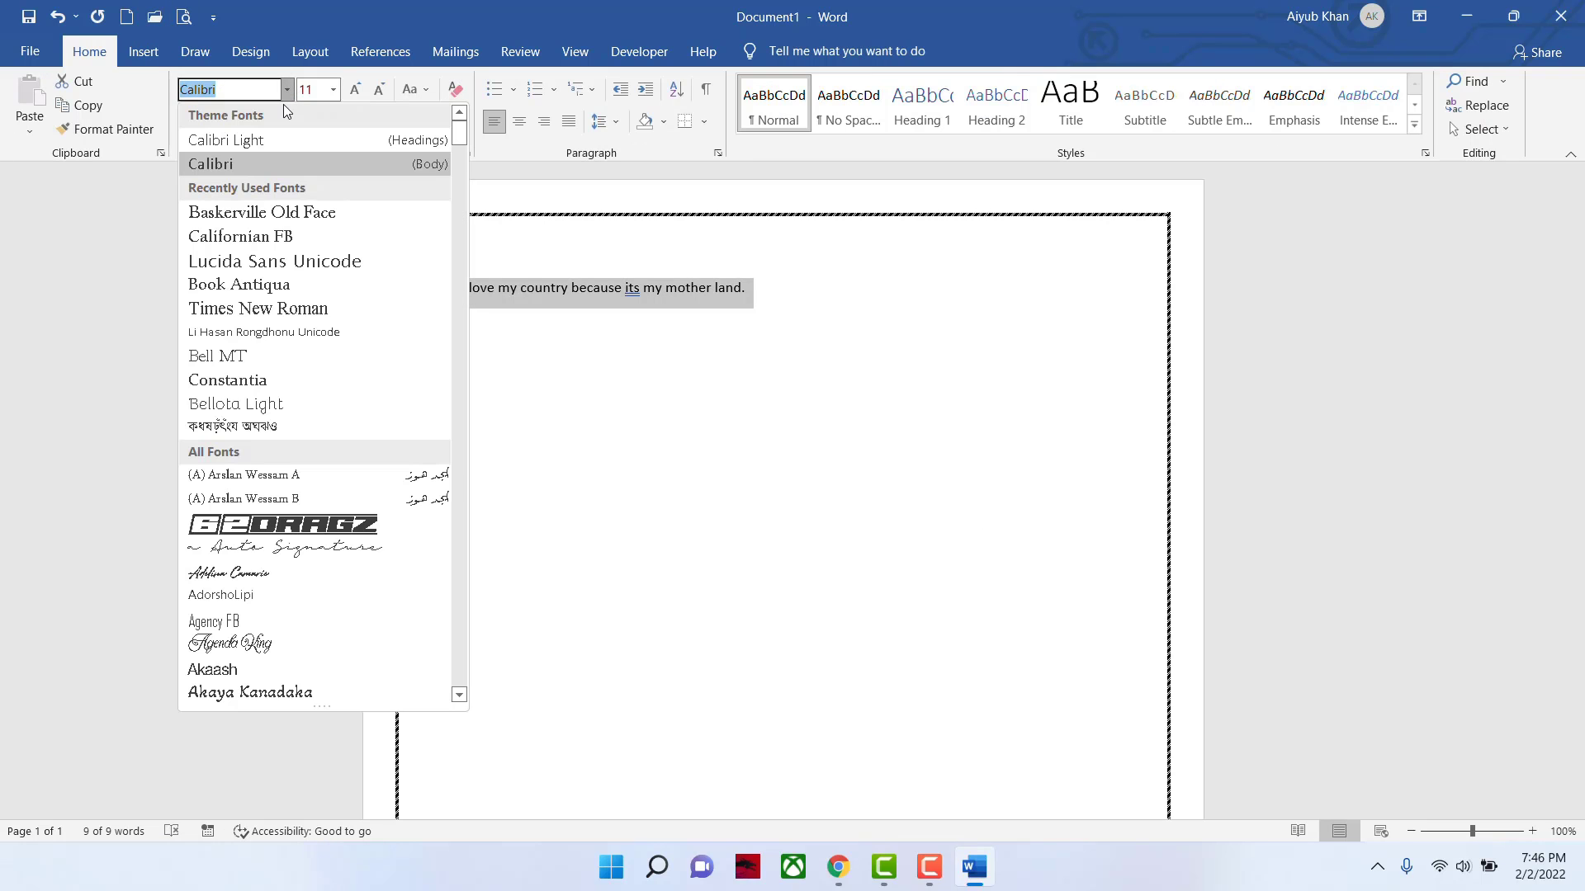
left_click(304, 257)
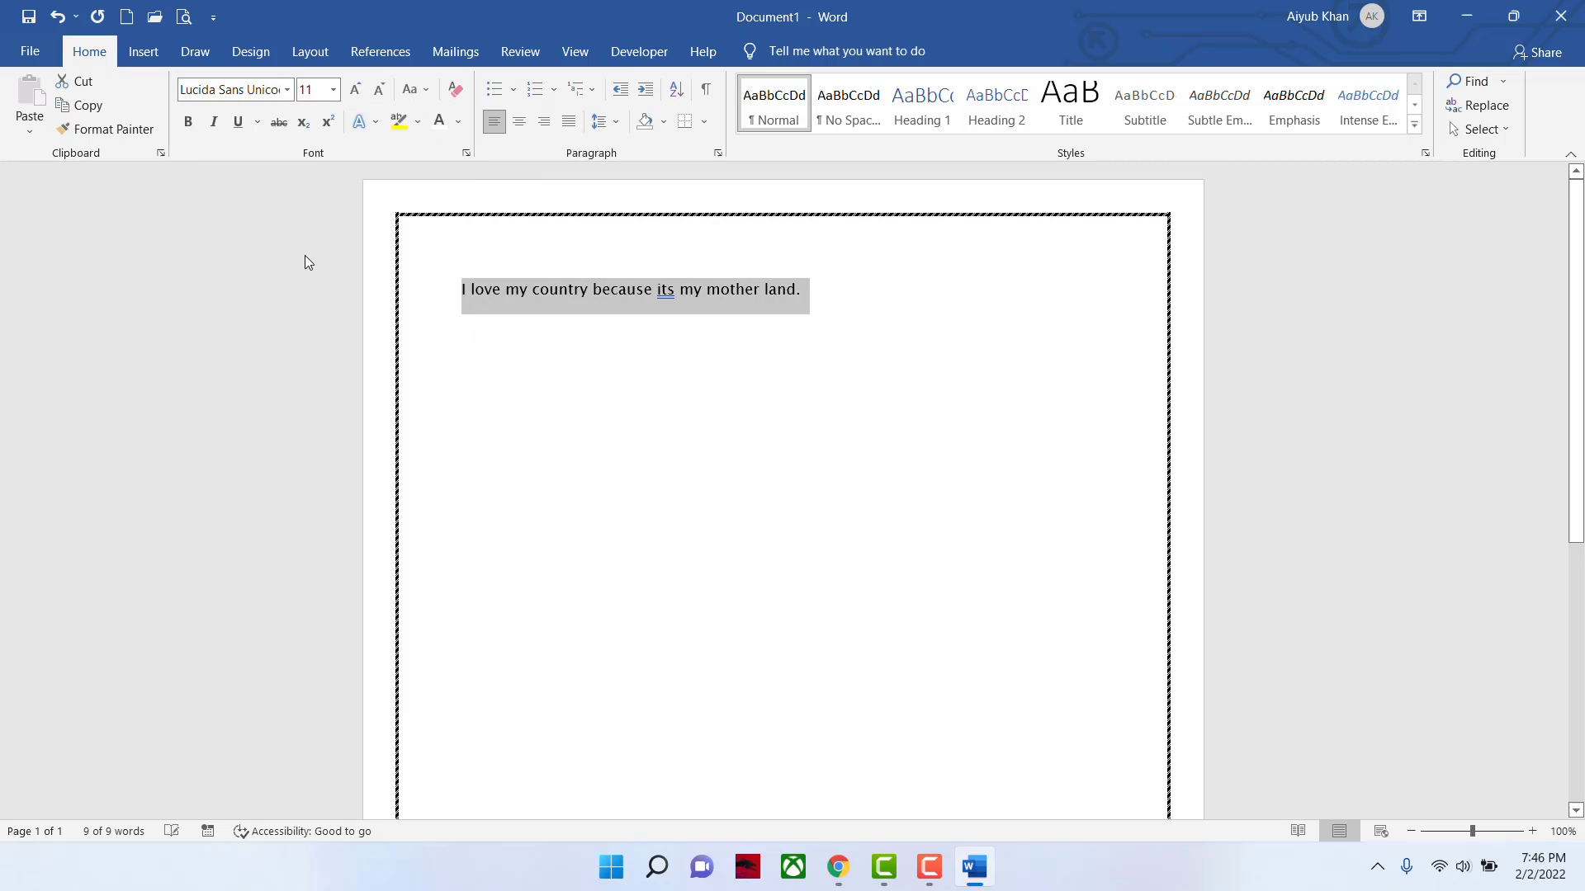
left_click(289, 89)
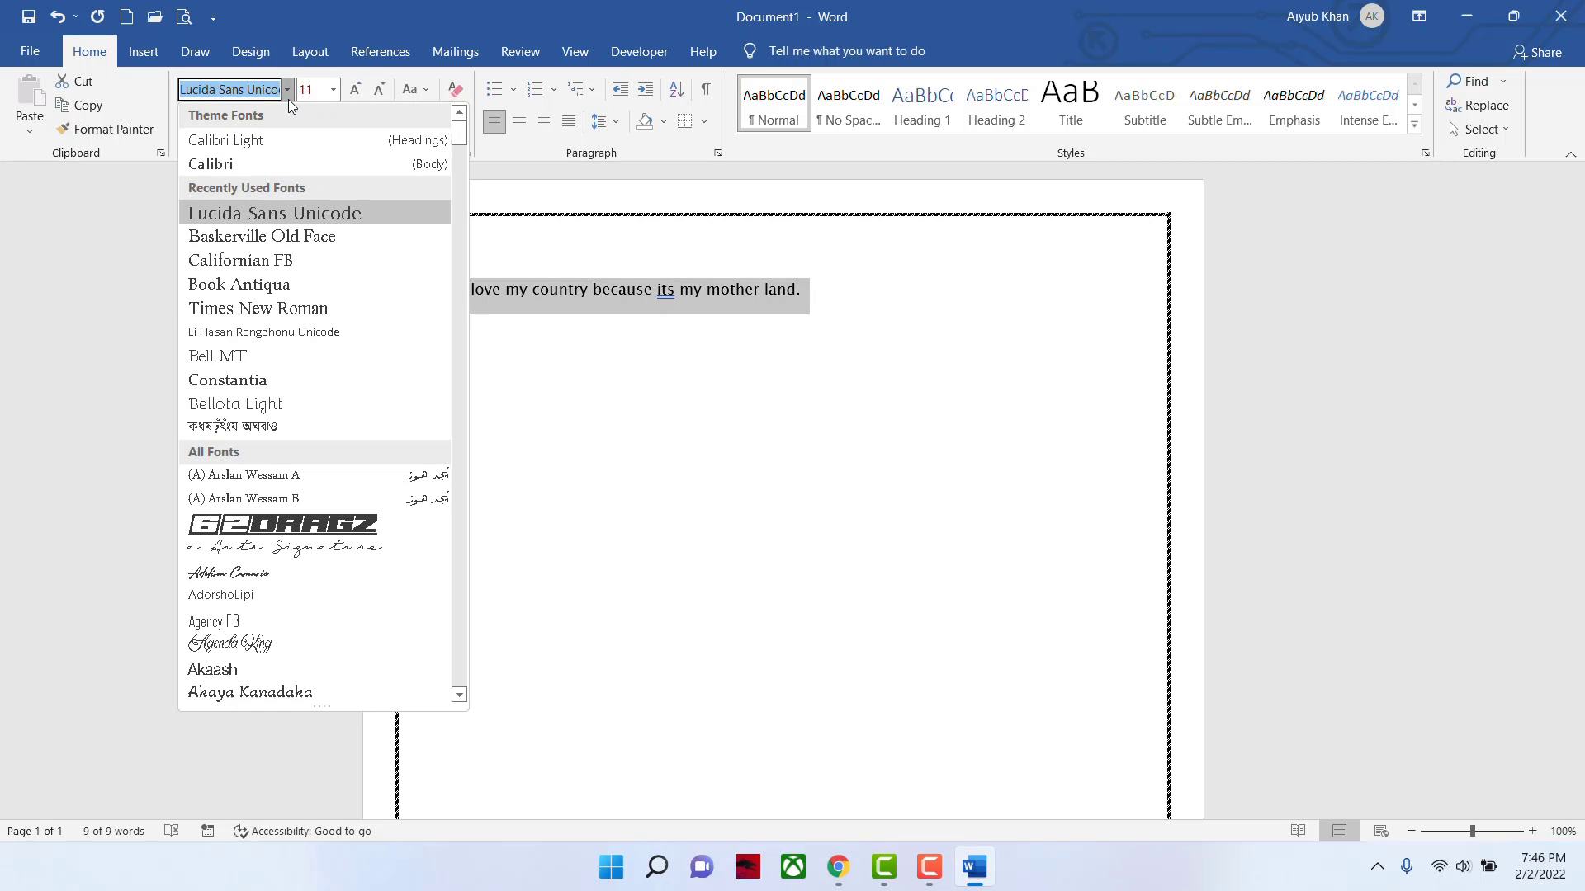
left_click(289, 307)
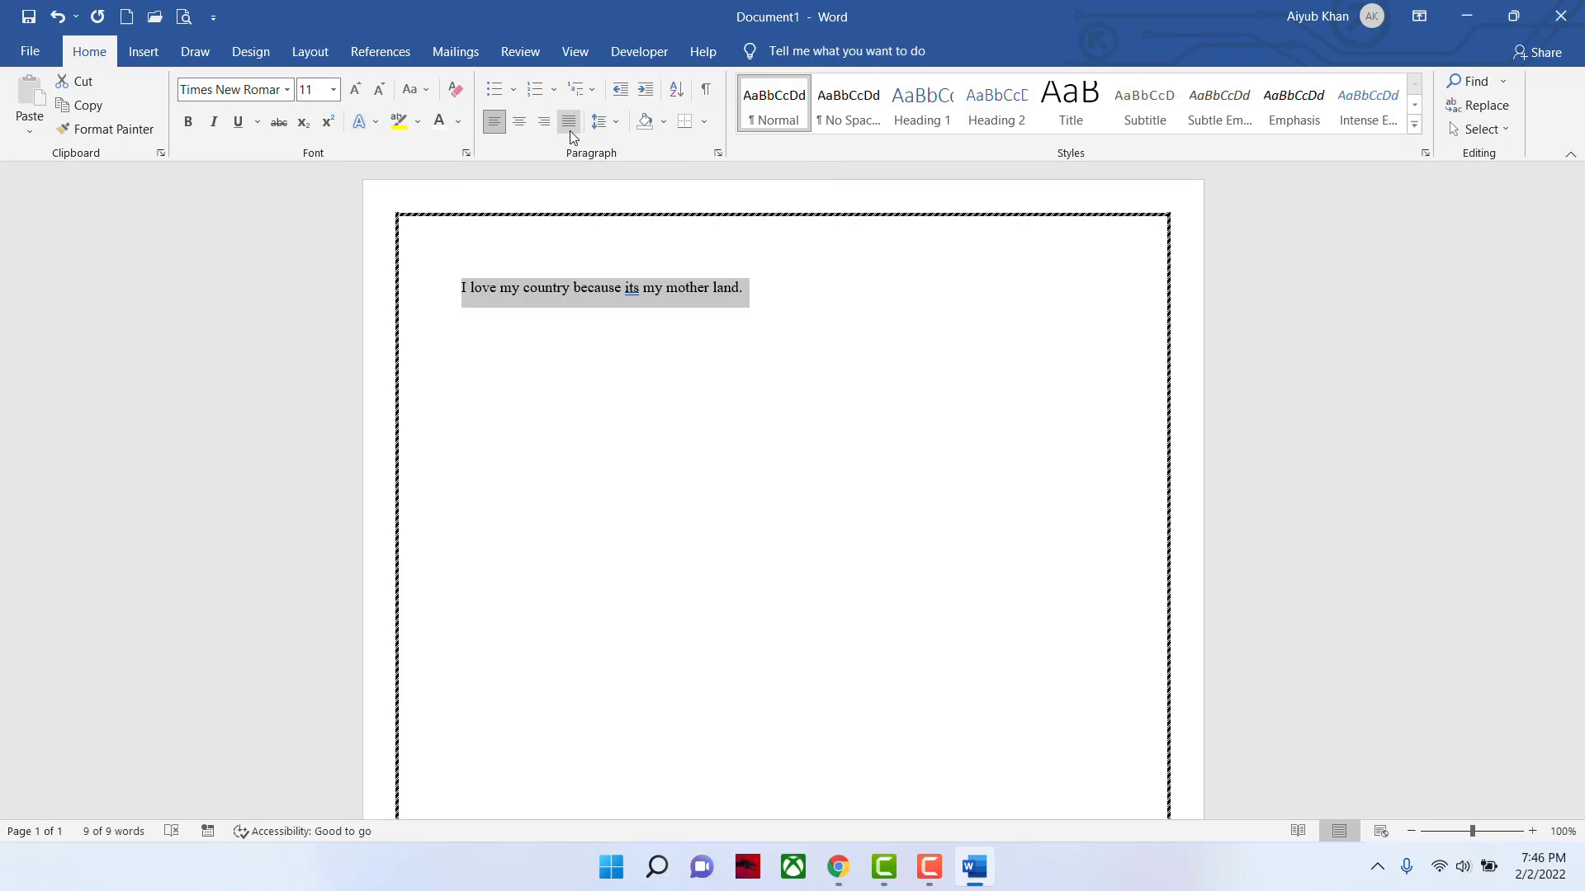
- Try the sentence centered and at size 18, and settle on font size 12 with justified alignment
left_click(518, 122)
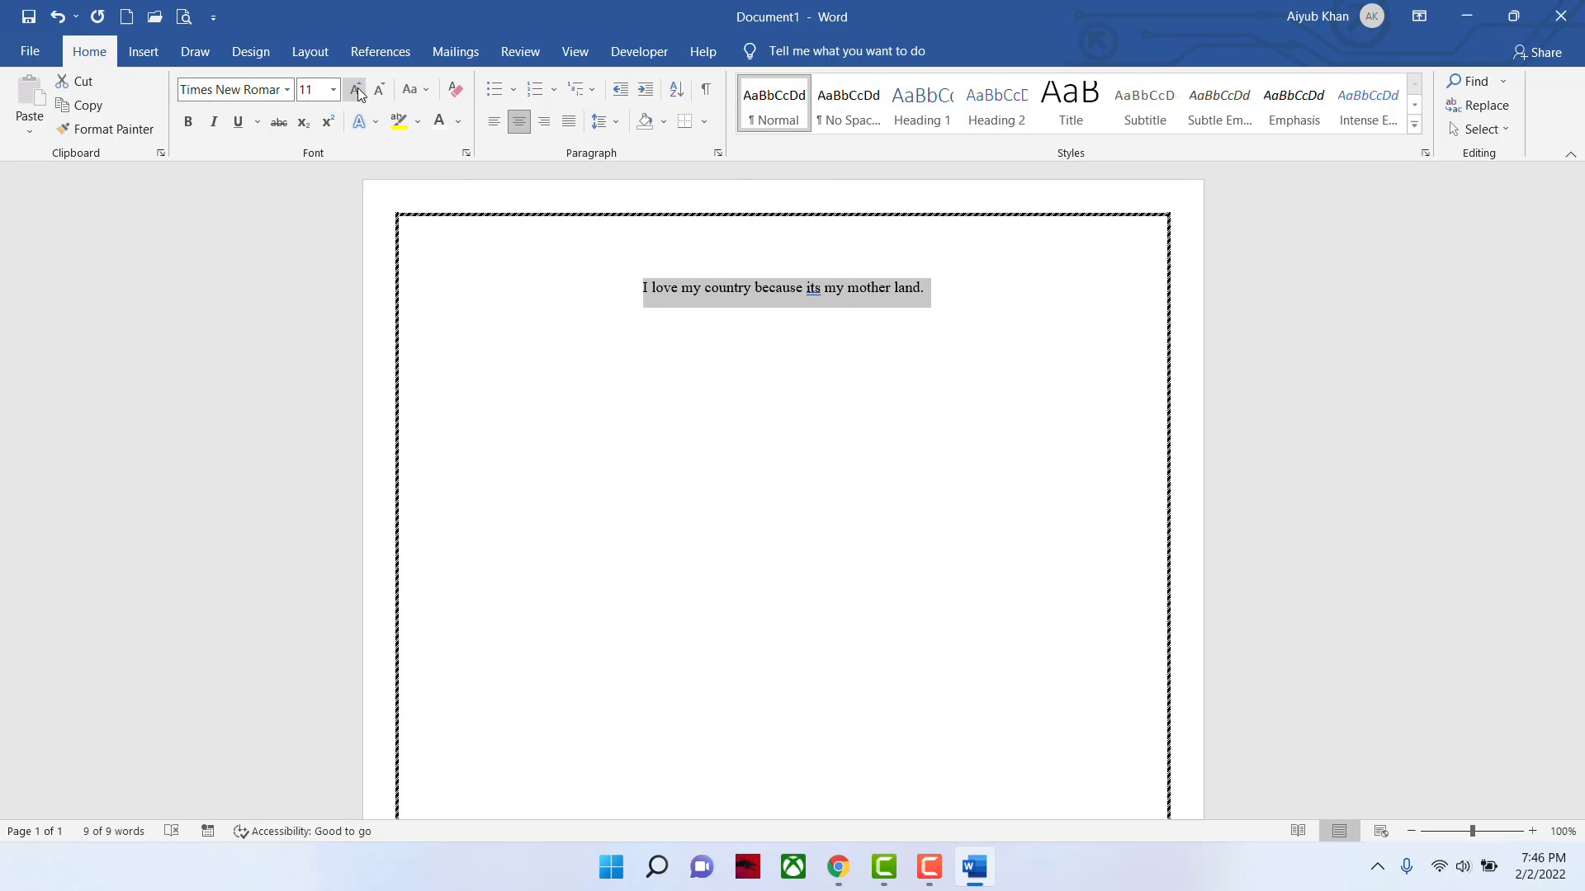
left_click(357, 91)
left_click(357, 91)
left_click(357, 91)
left_click(356, 90)
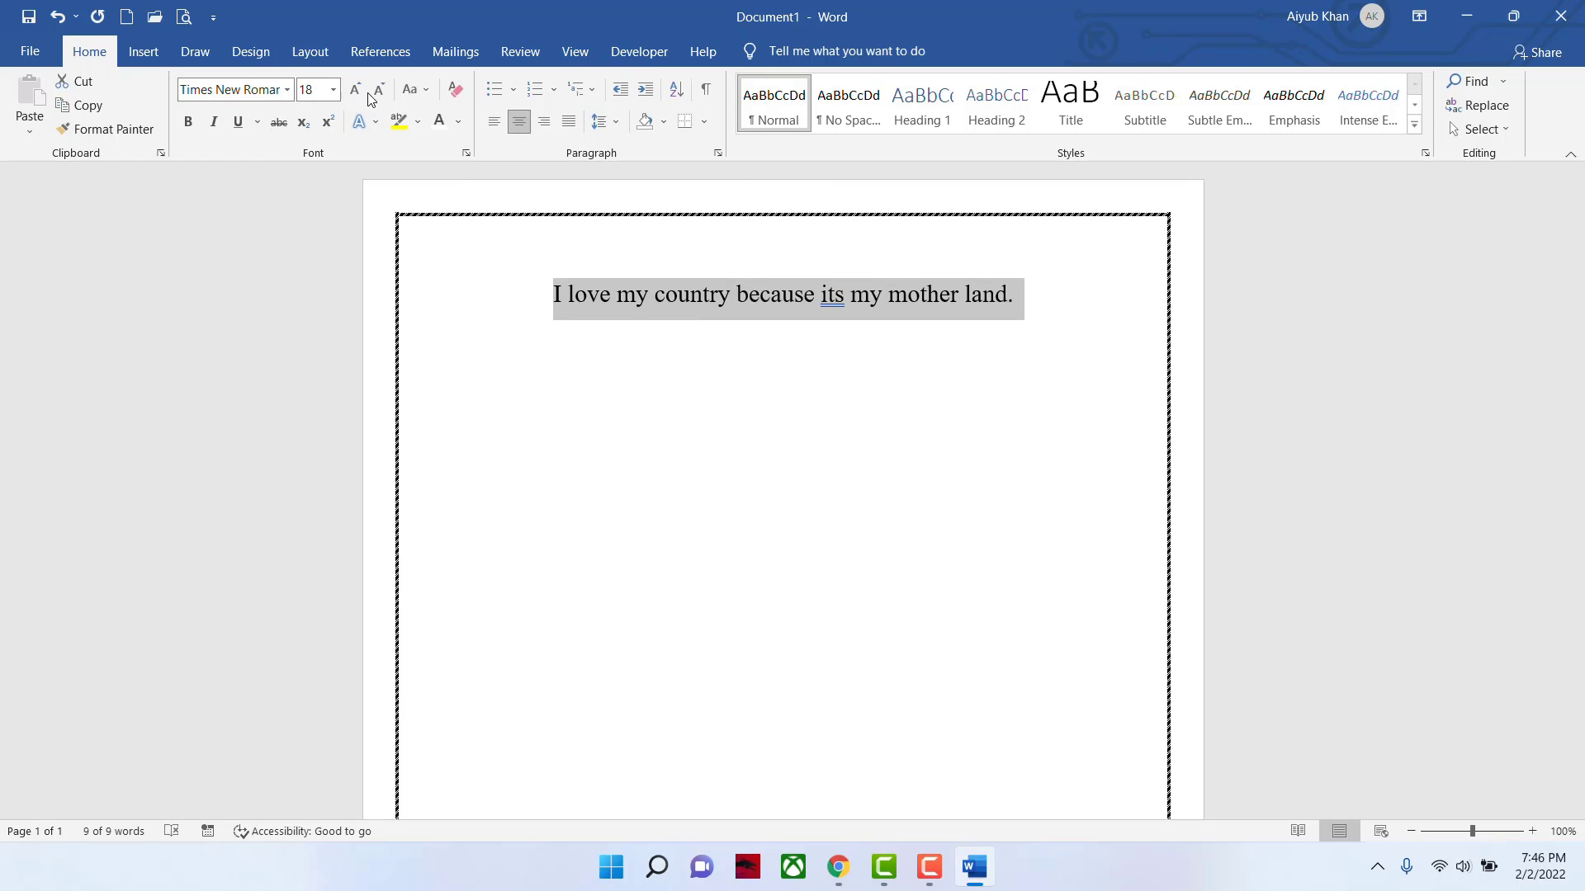
left_click(379, 91)
left_click(378, 91)
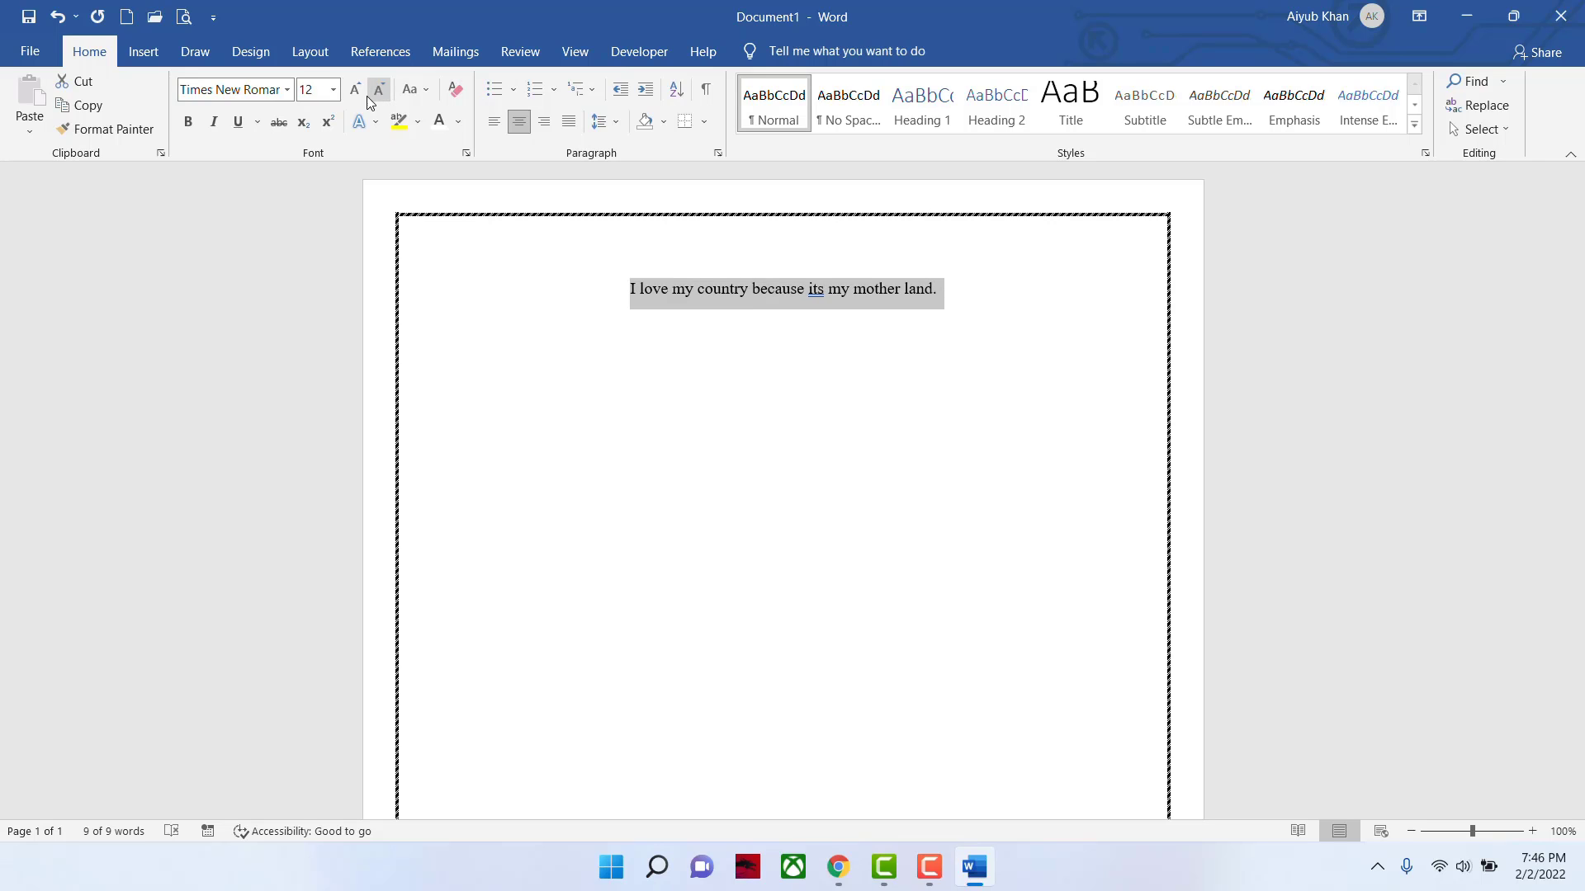
left_click(569, 122)
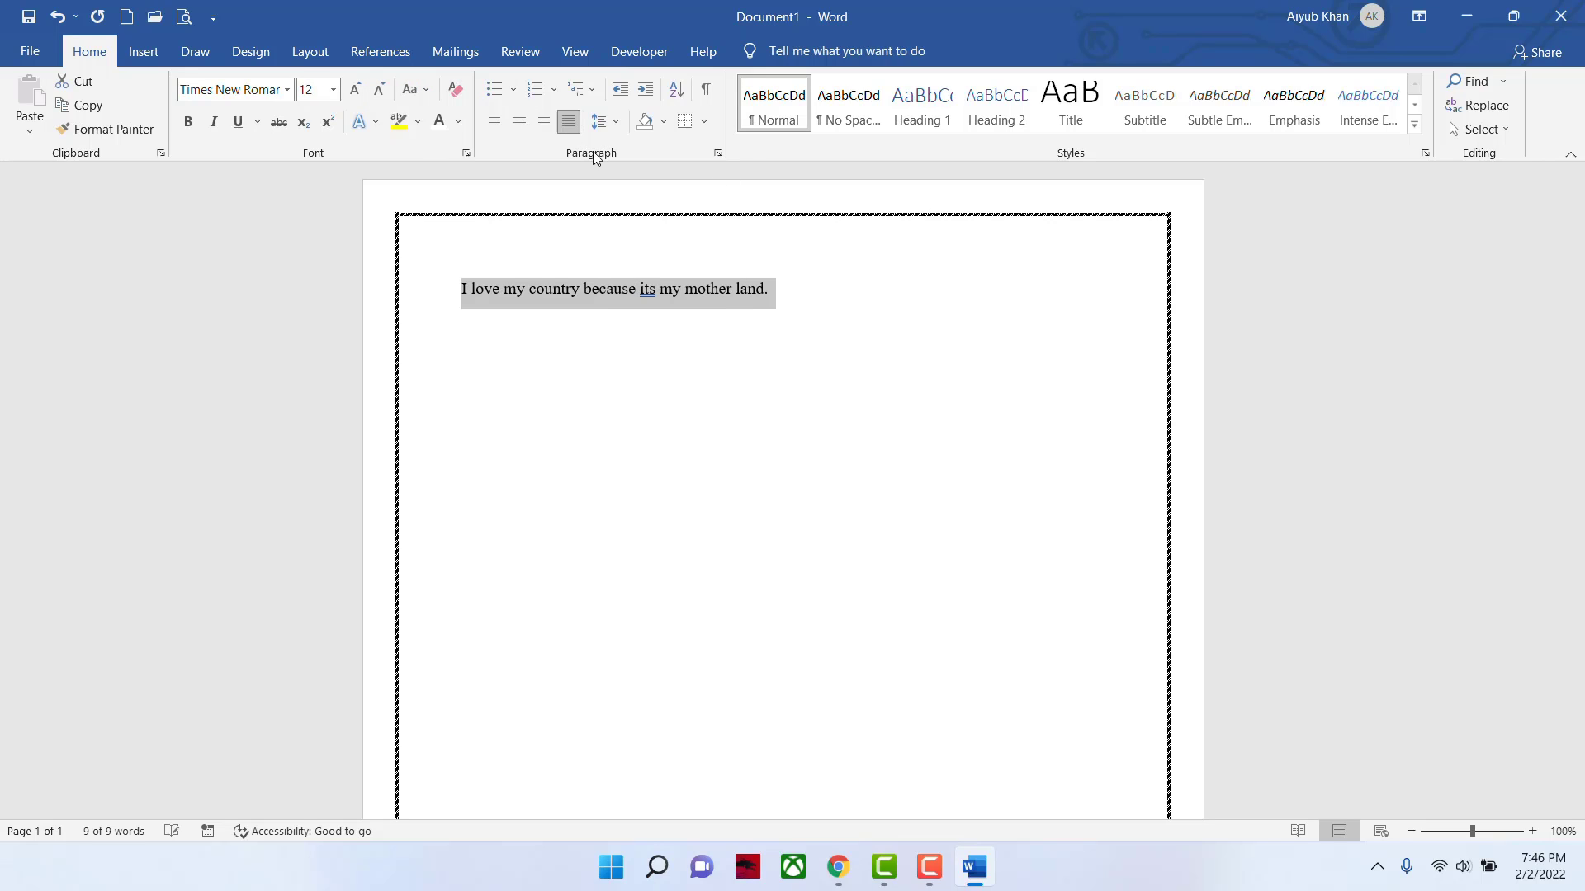
left_click(738, 309)
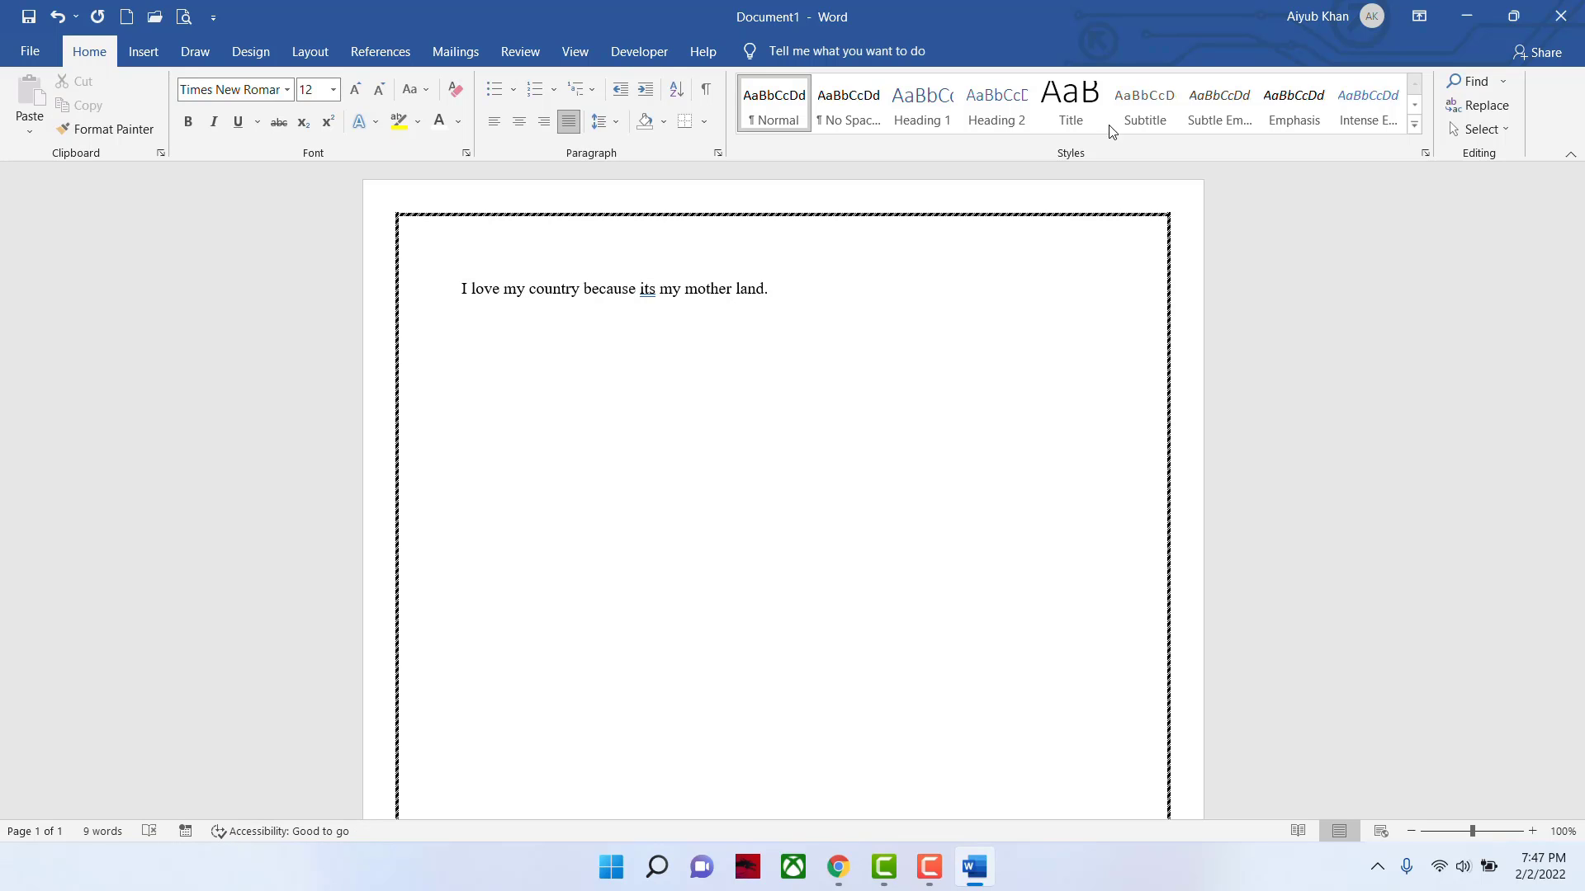
- Try the Narrow page margins and return to the Normal margins
left_click(310, 55)
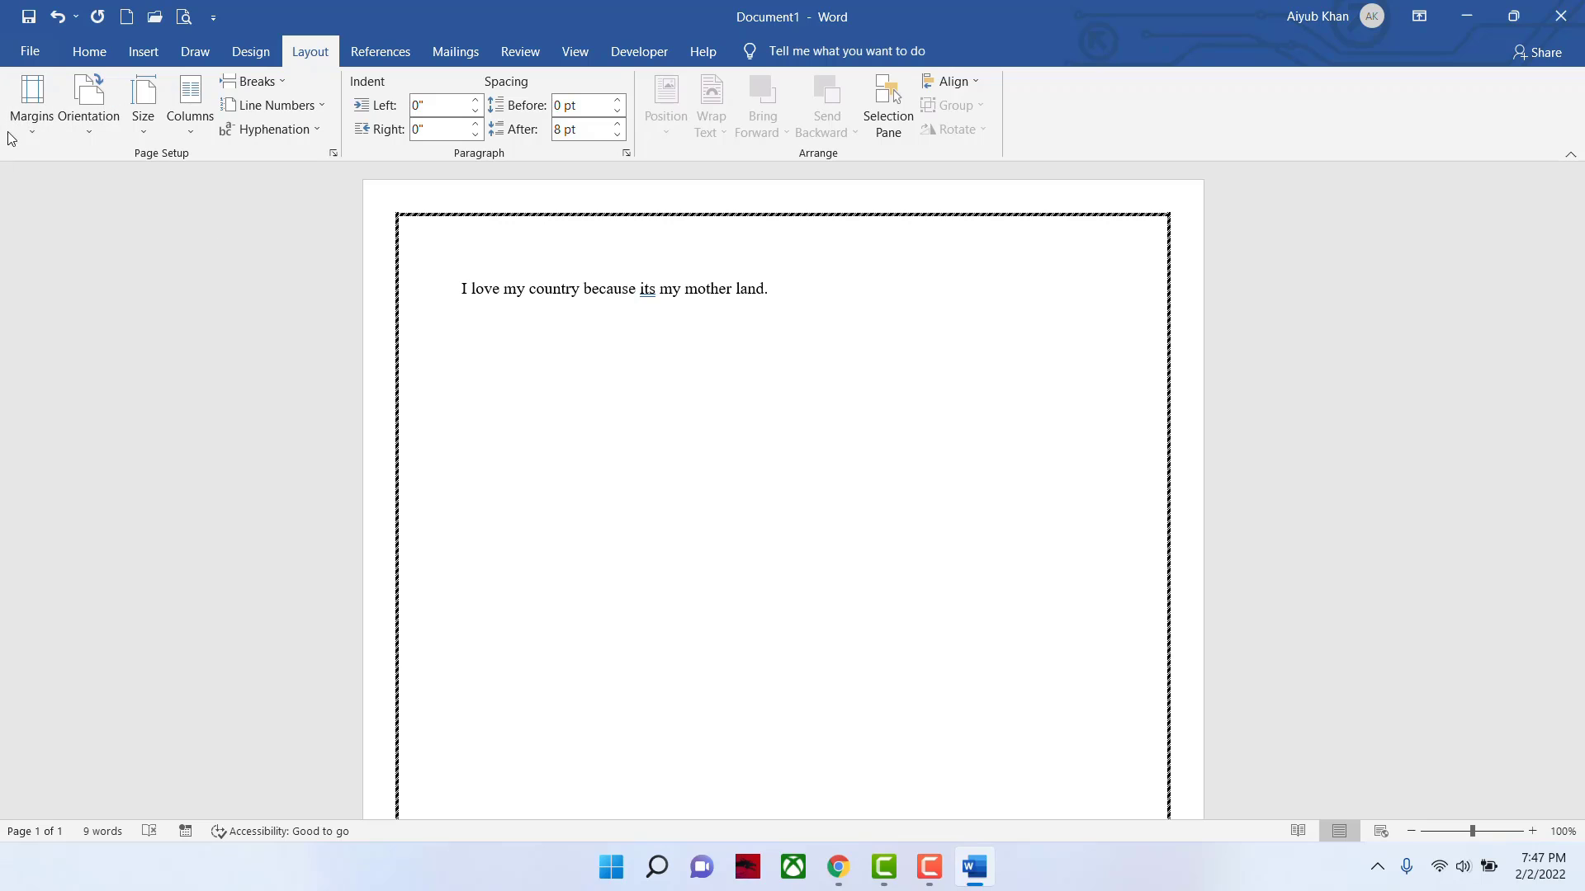
left_click(33, 128)
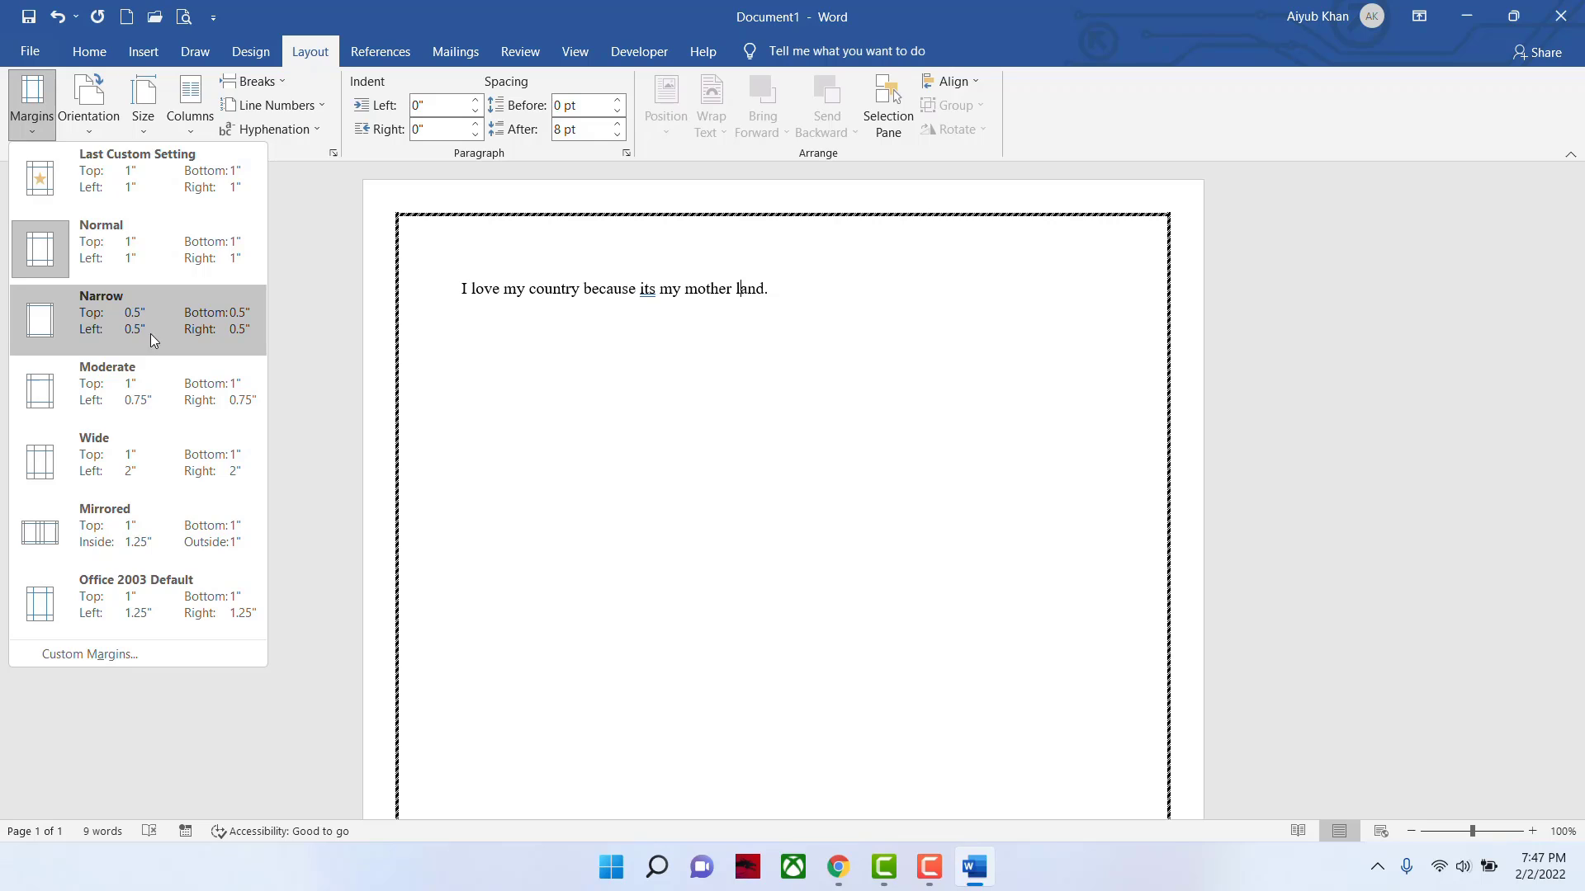
left_click(75, 325)
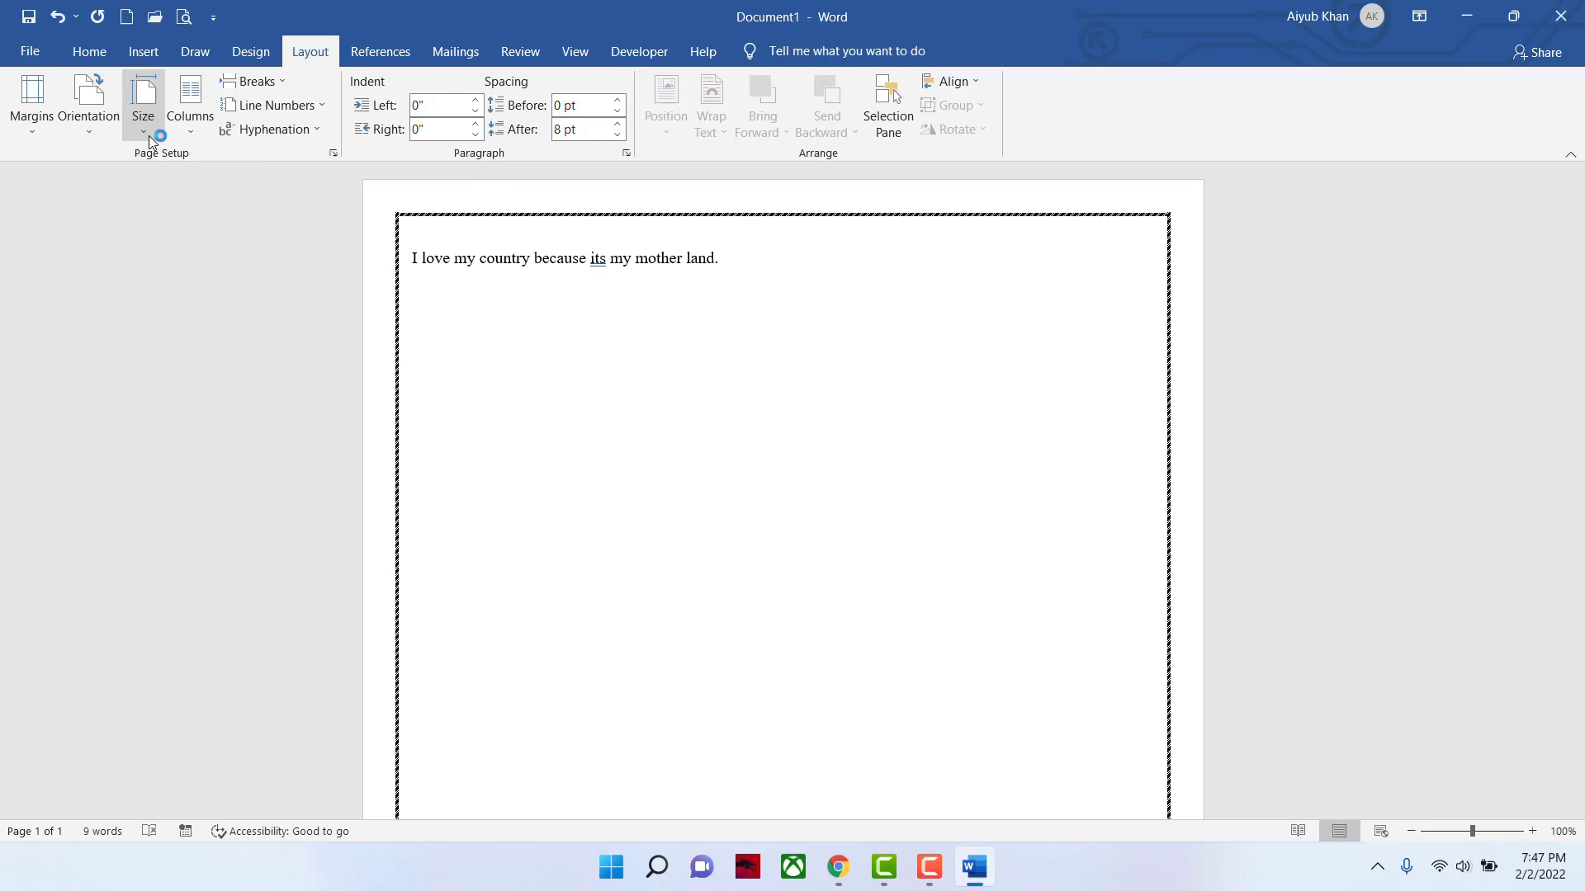
left_click(28, 131)
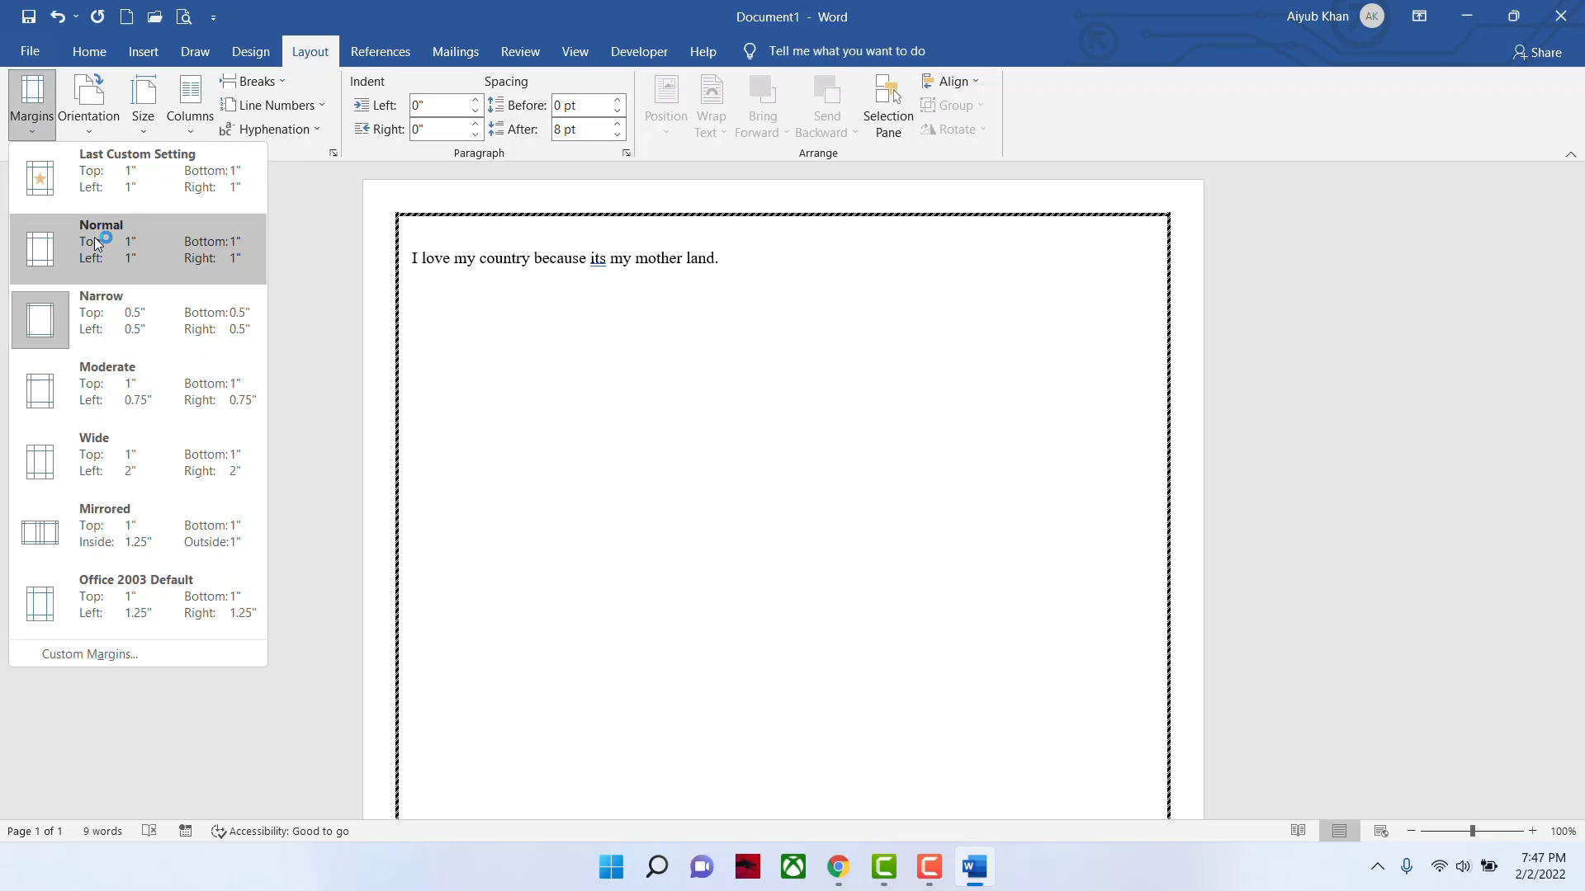
left_click(98, 243)
- Change the page margins to the Wide preset
left_click(28, 131)
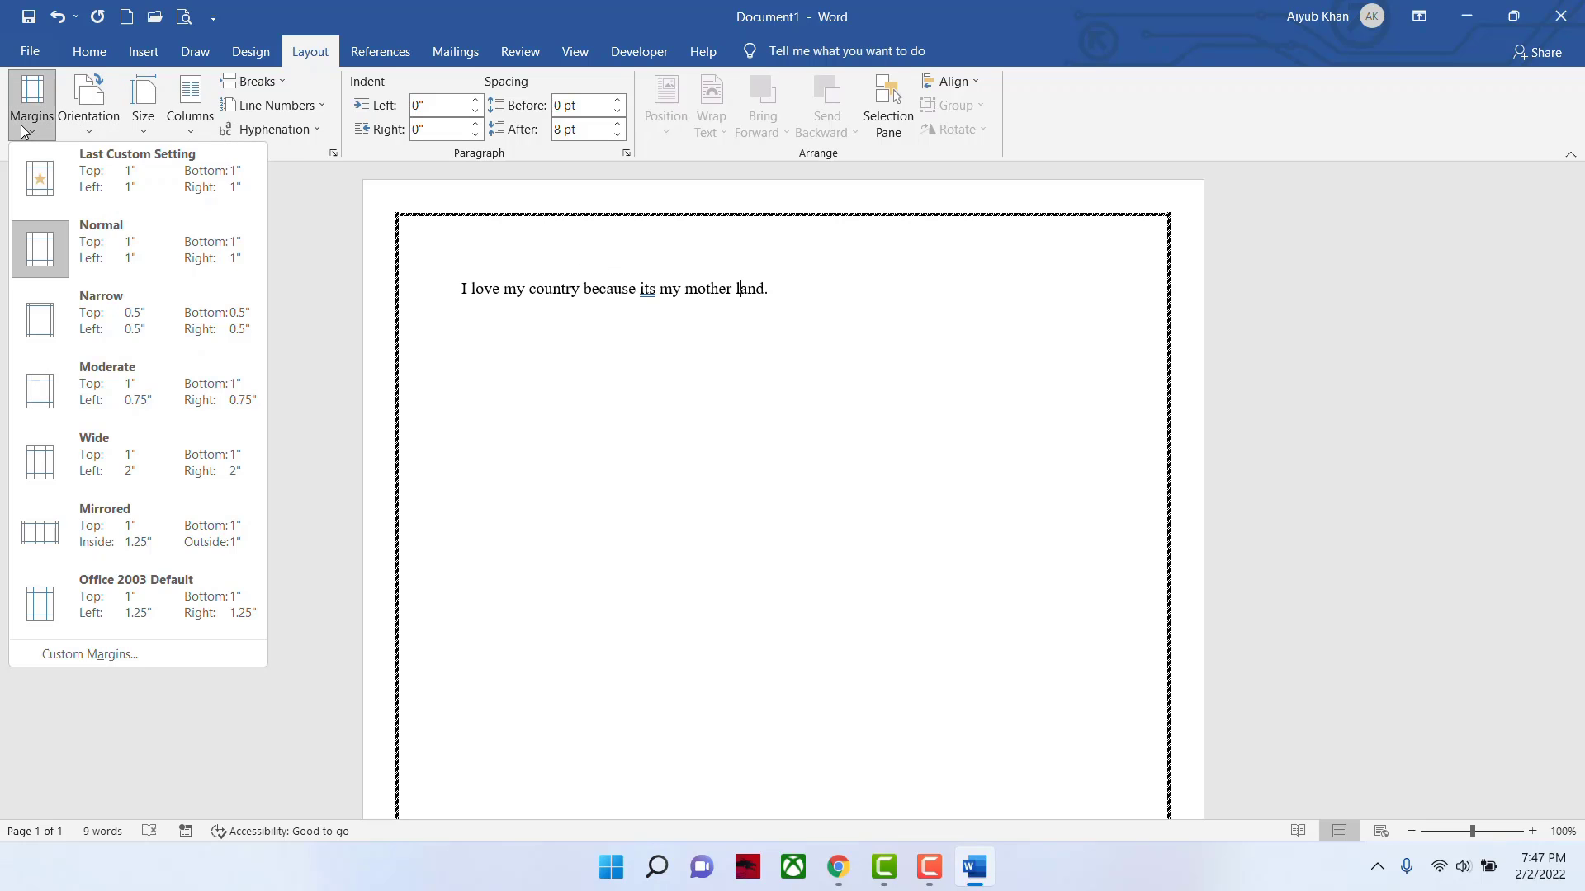
left_click(474, 216)
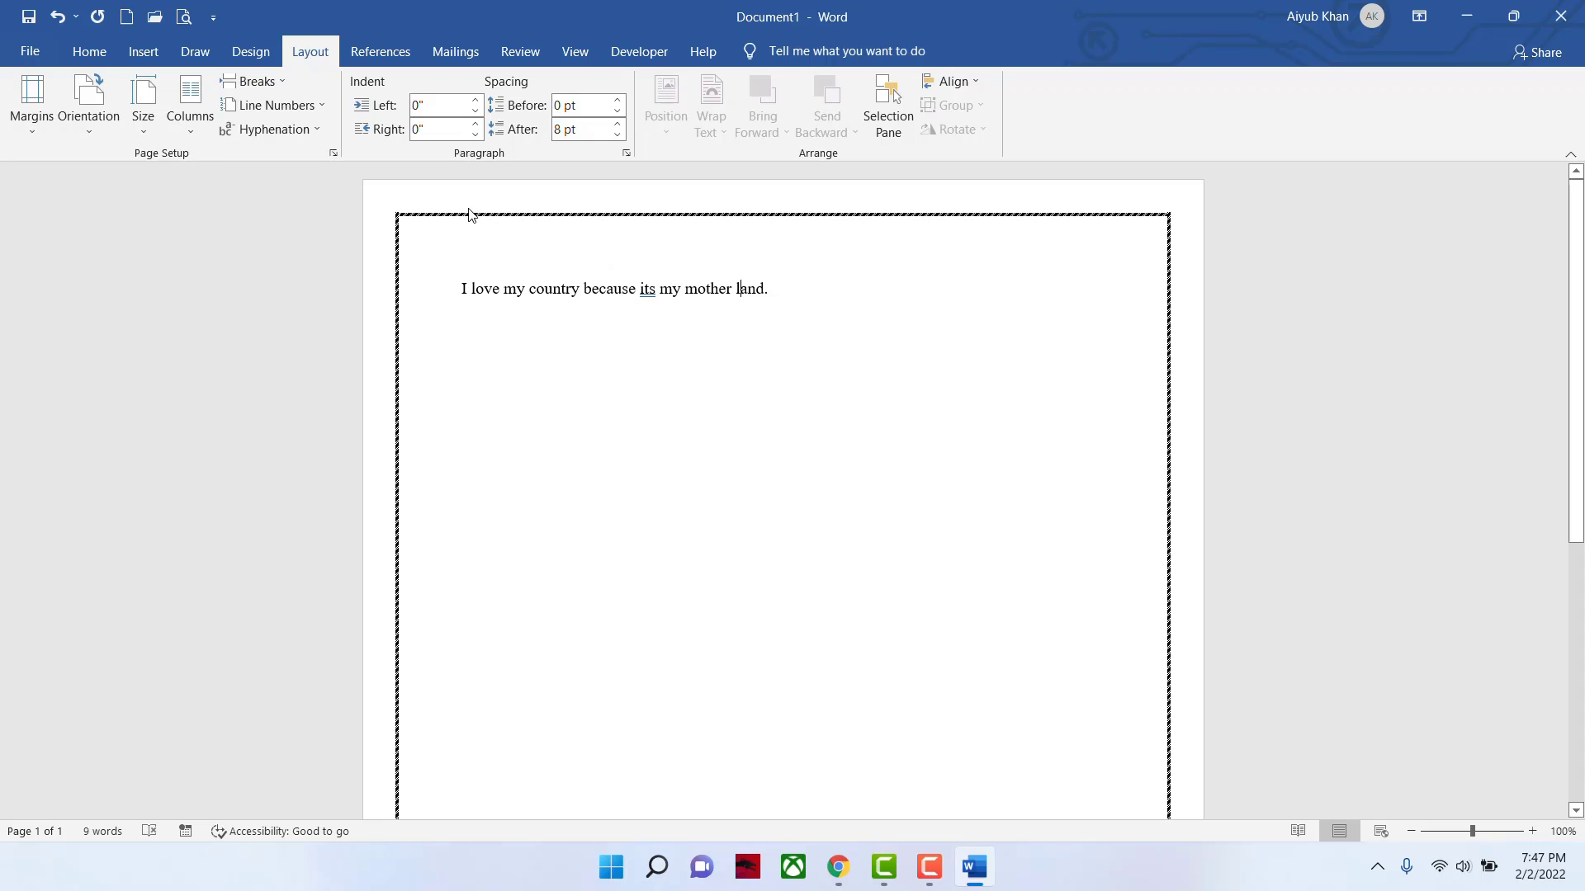
left_click(33, 106)
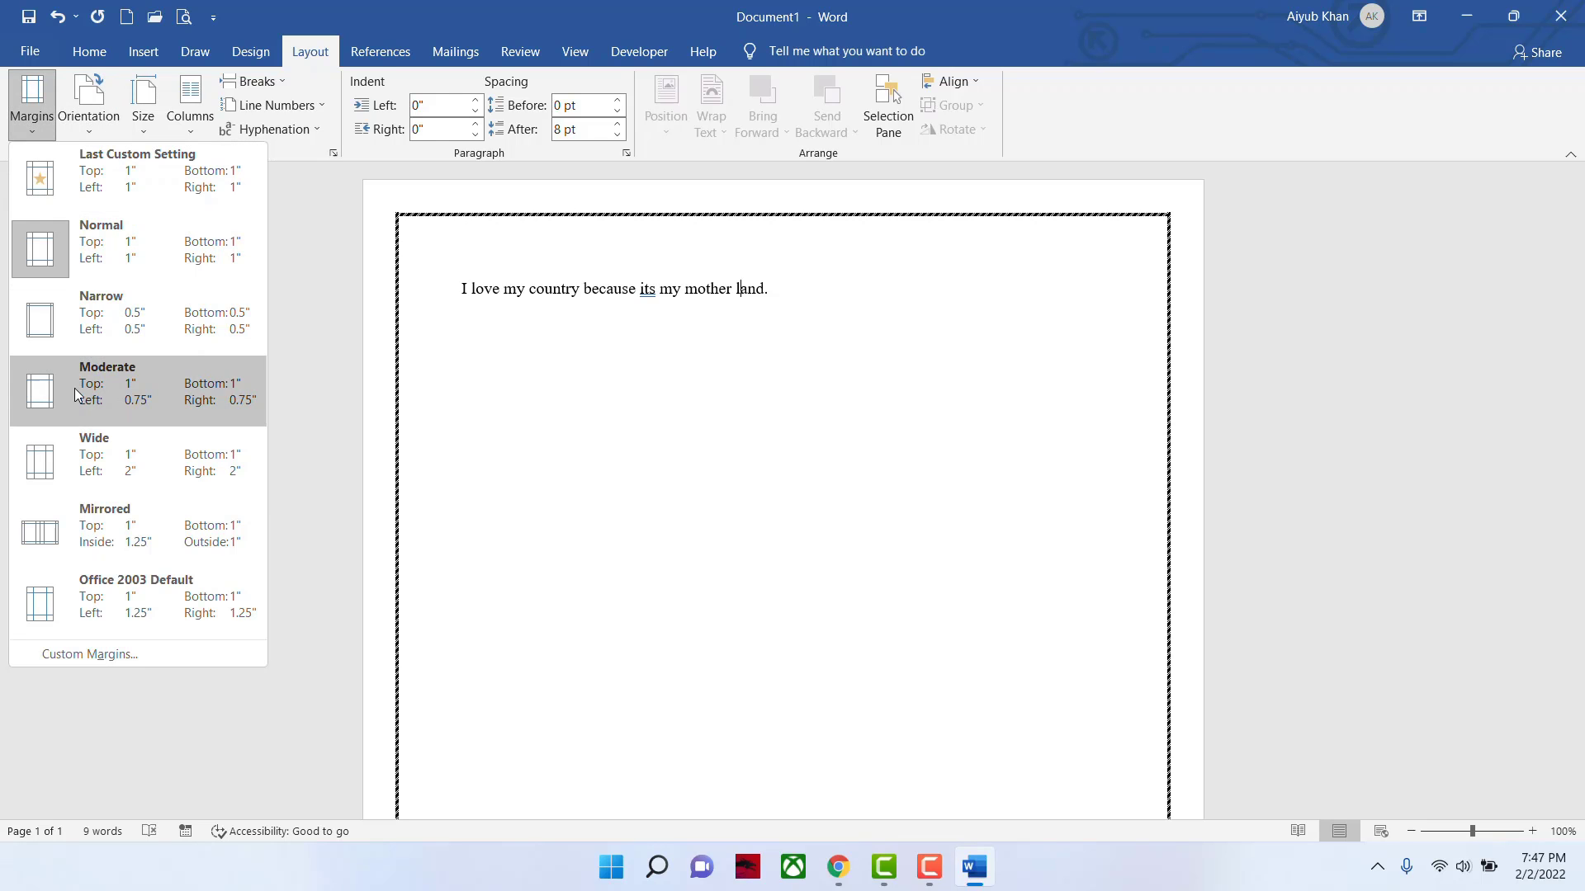
left_click(82, 469)
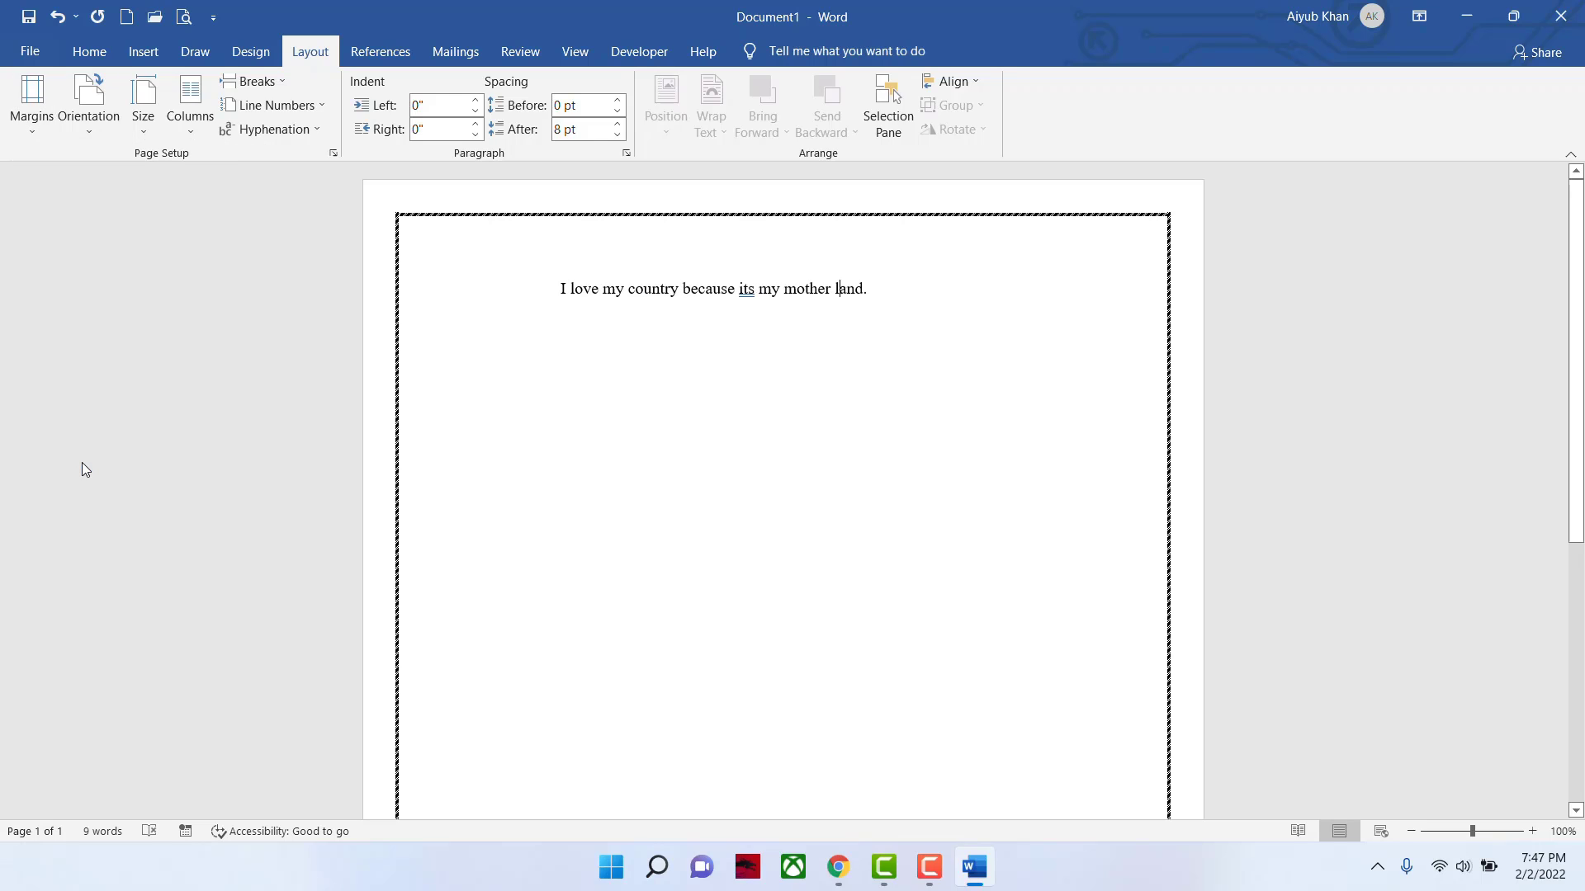
- Delete the whole sentence and reapply the Wide margins to the empty page
left_click(691, 289)
key("ctrl+a")
key("BackSpace")
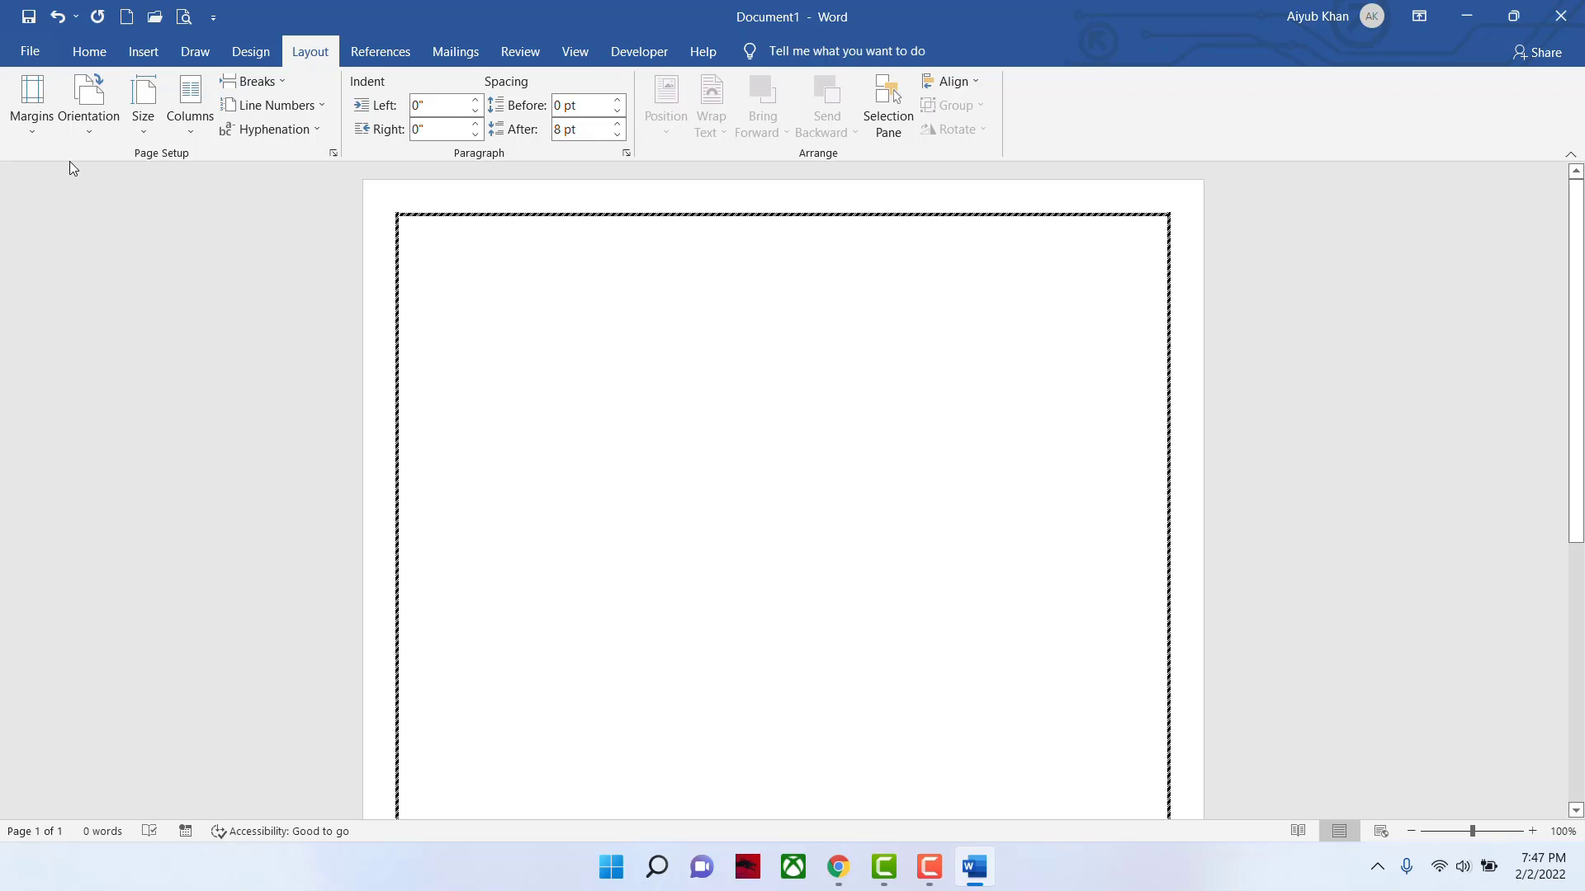
left_click(43, 132)
left_click(113, 465)
left_click(45, 64)
key("Escape")
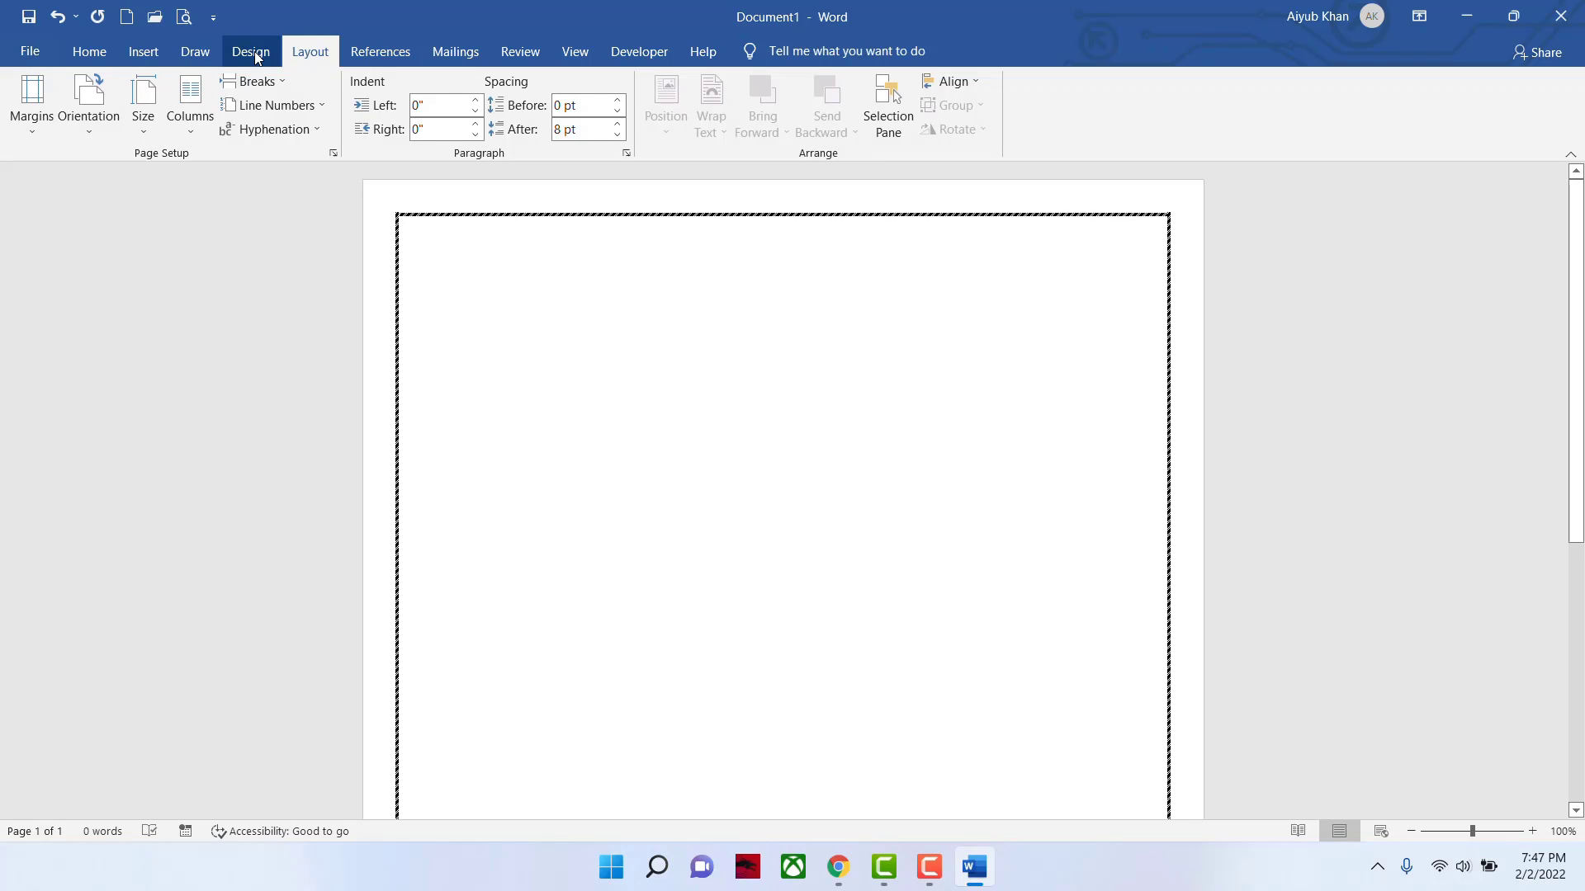
- Set the page margins to the Mirrored preset and enter the test text "aaannnnnnnnnnn"
left_click(27, 131)
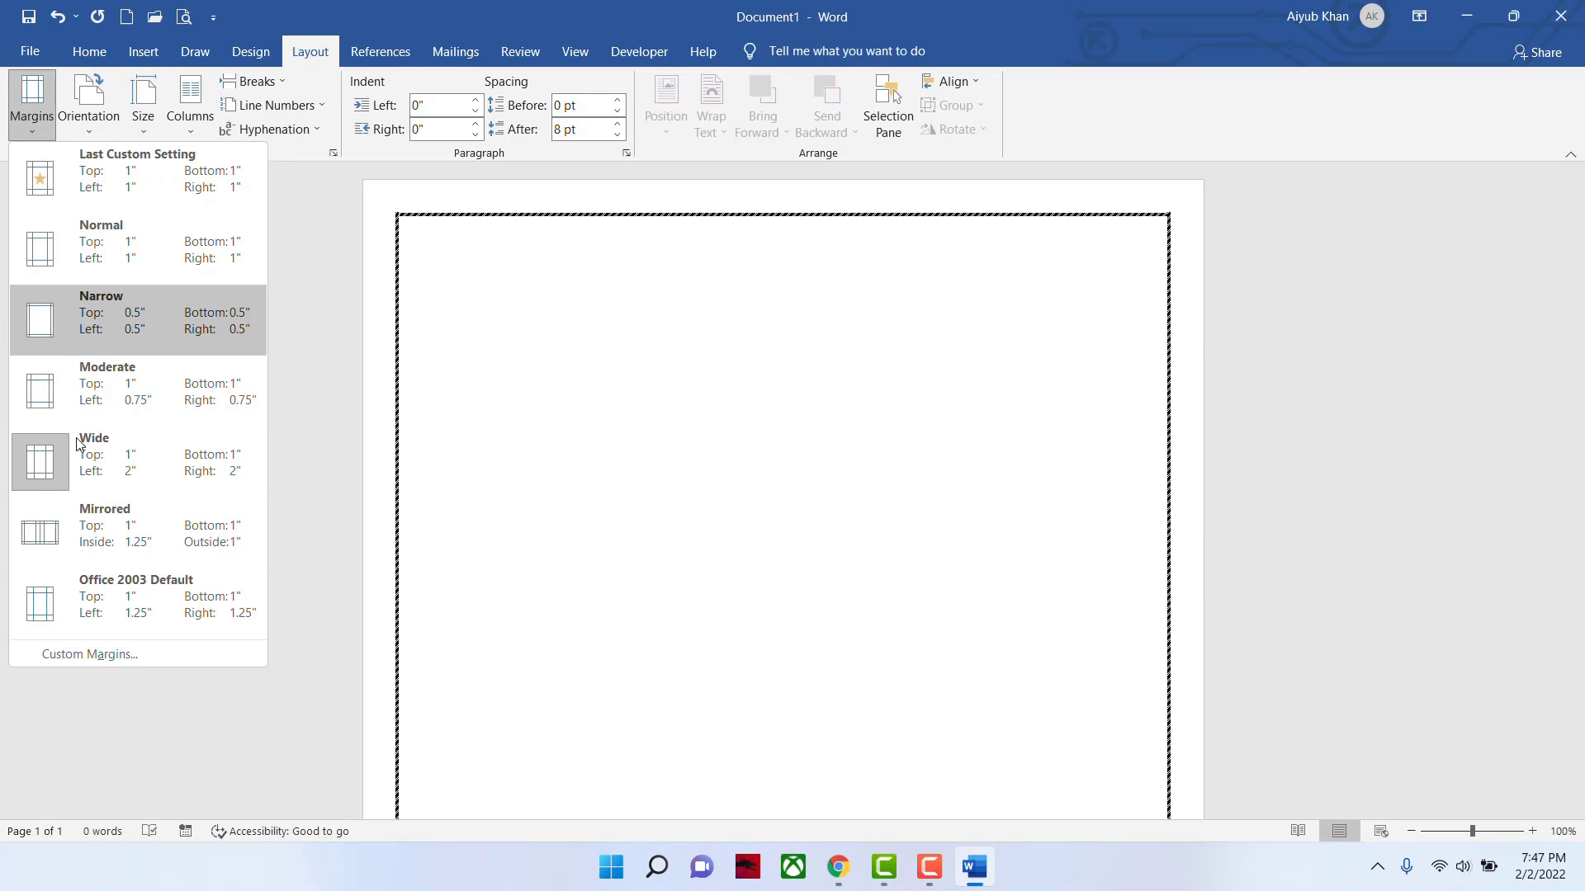
left_click(102, 527)
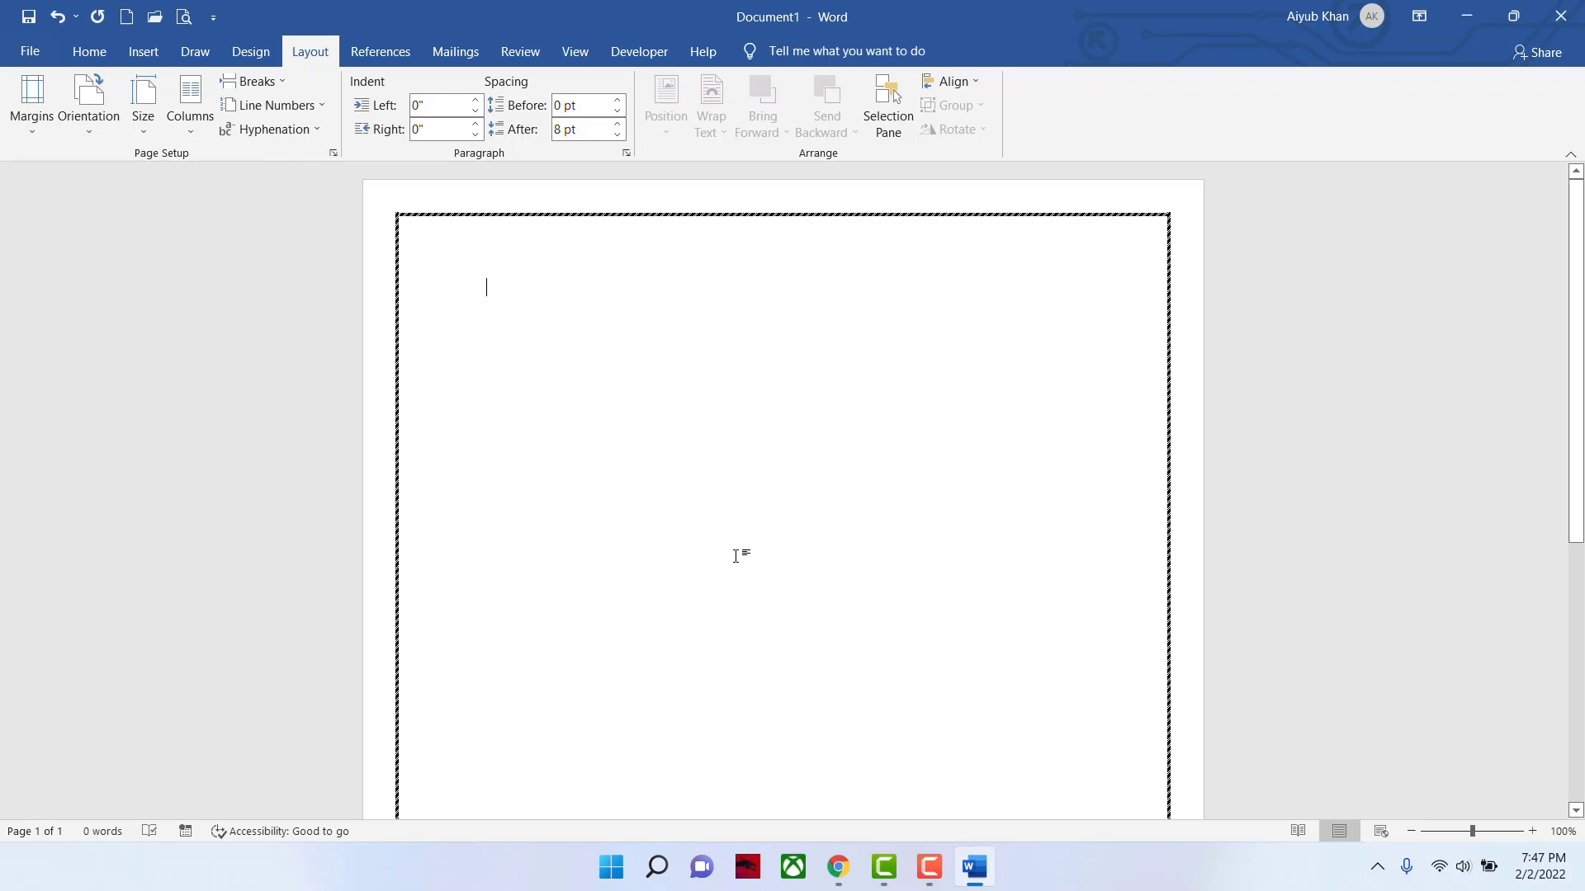
type("aaannnnnnnnnnn")
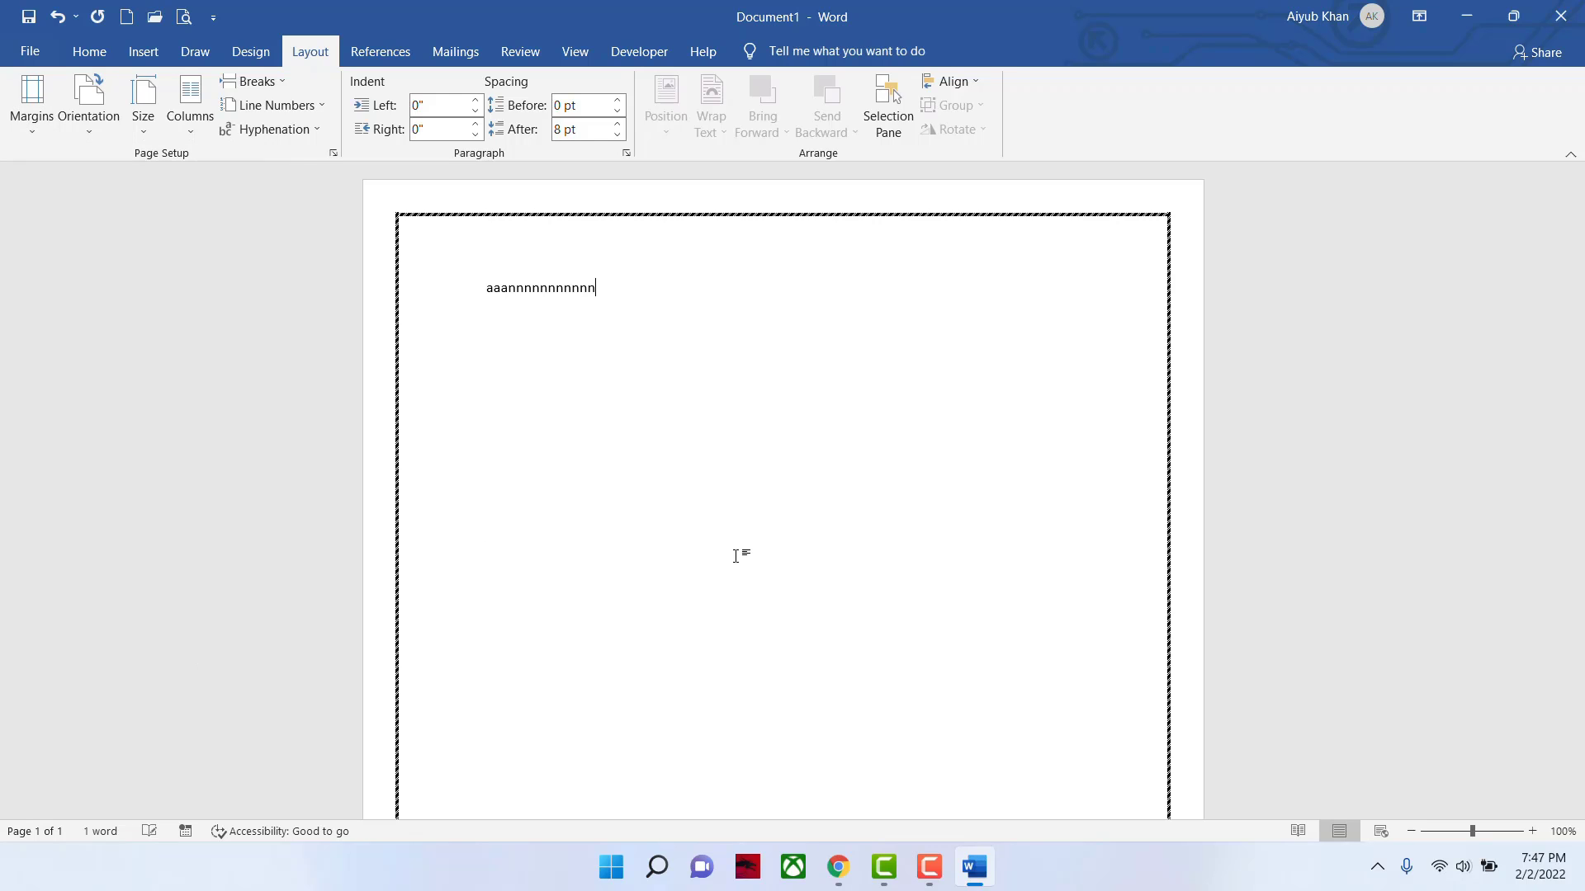
- Extend the test text with the repeated letter n onto a third line
type("nnnnnnnnnnnnnnnnnnnnnnnnnnnnnnnnnnnnnnnnnnnnnnnnnnnnnnnnnnnnnnnnnnnnnnnnnn")
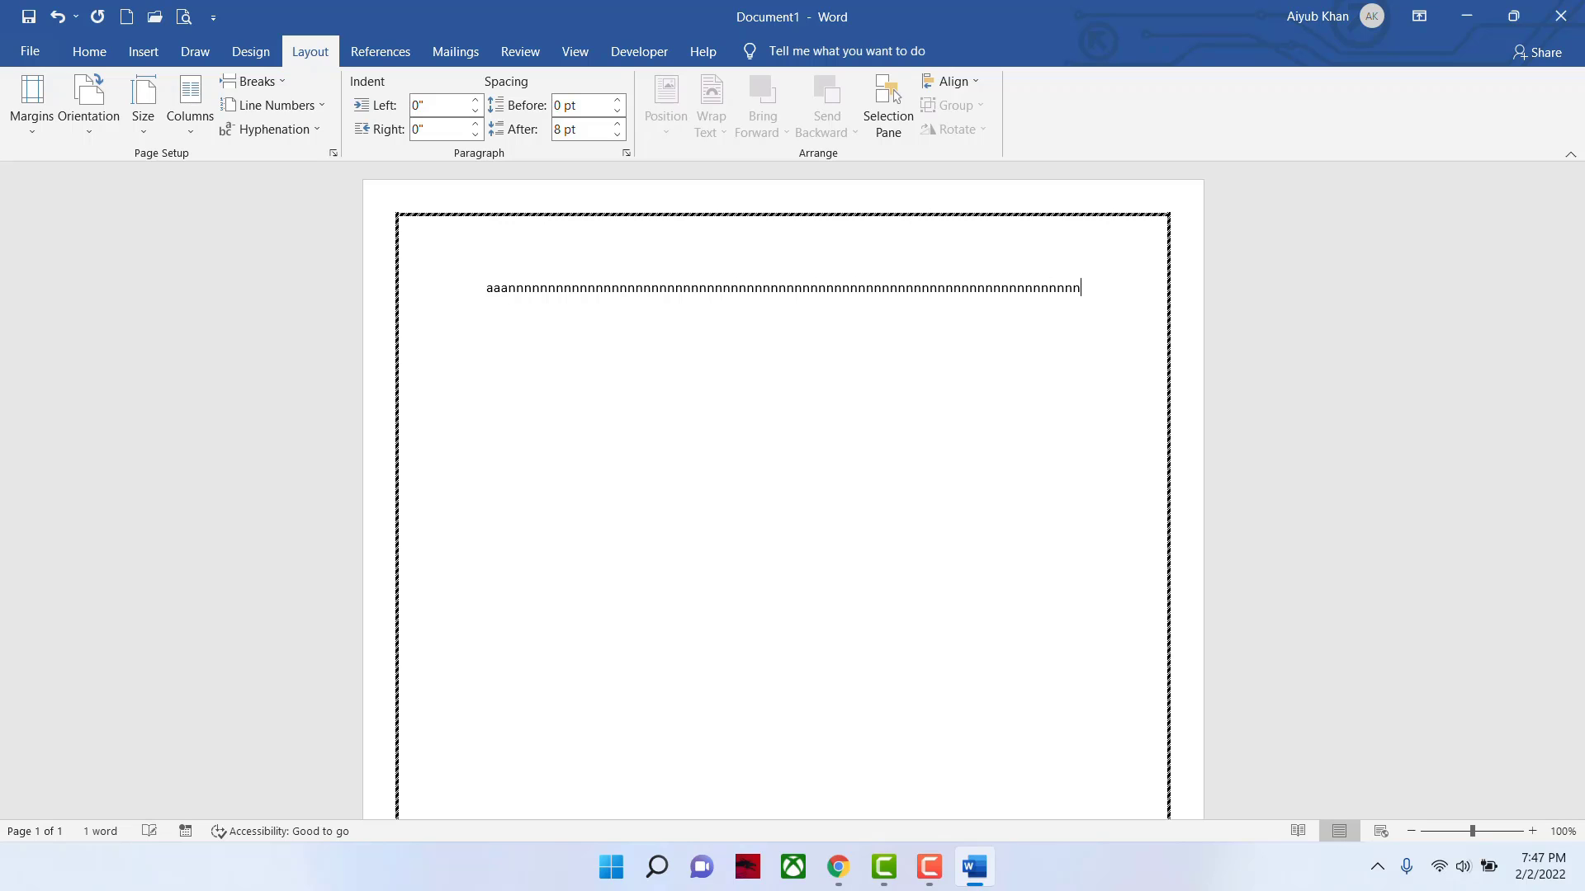
type("nnnnnnnnnnnnnnnnnnnnnnnnnnnnnnnnnnnnnnnnnnnnnnnnnnnnnnnnnnnnnnnnnnnnnnn")
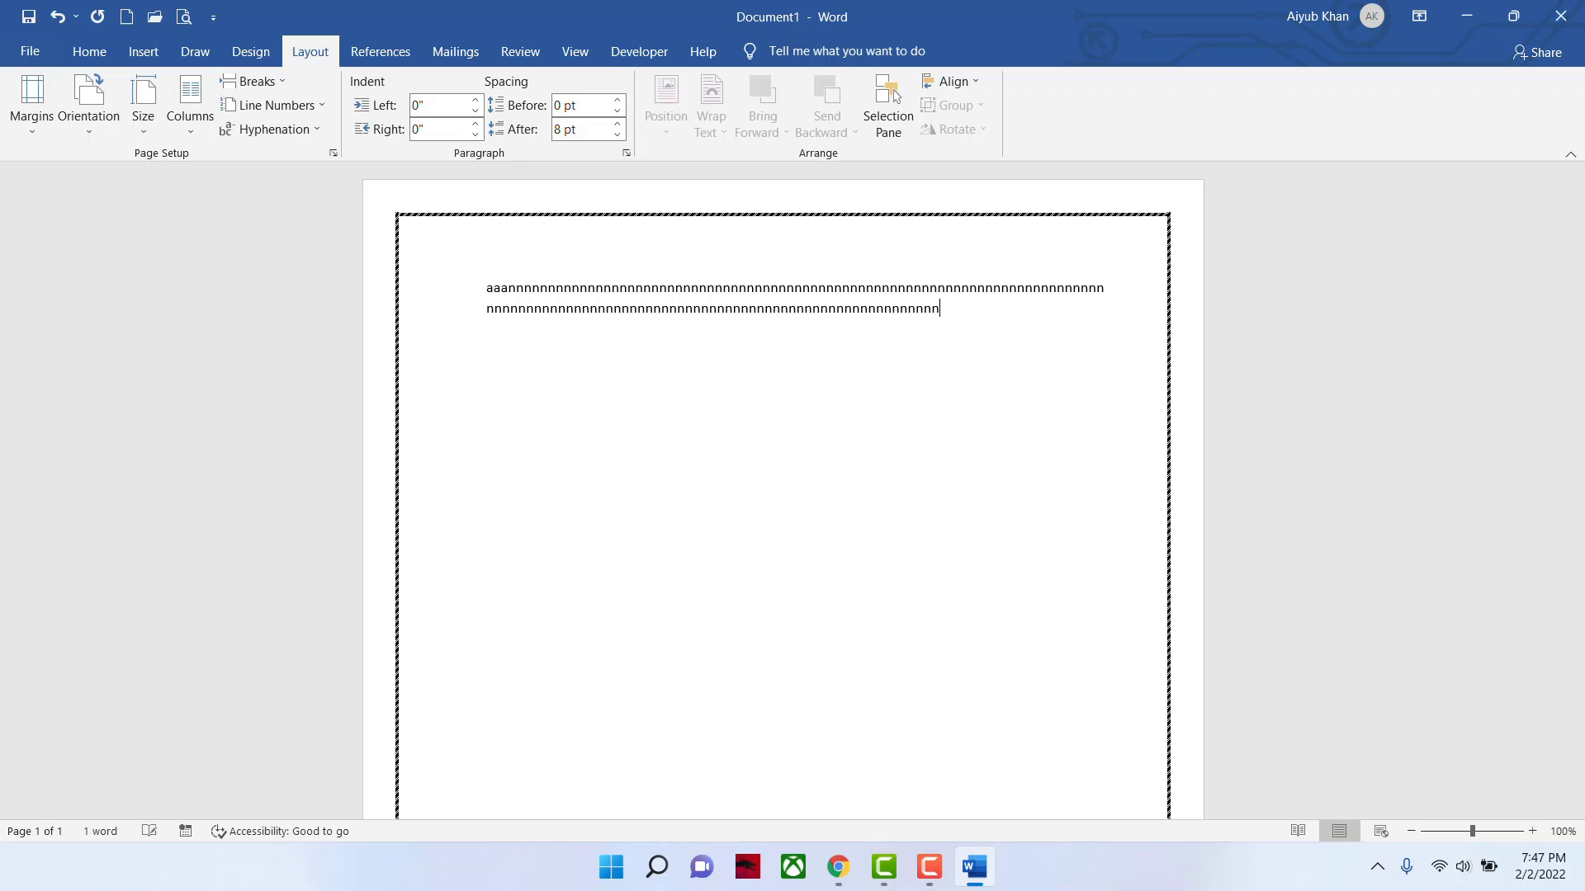
type("nnnnnnnnnnnnnnnnnnnnnnnnnnnnnnnnnnnnnnnnnnnnnnnn")
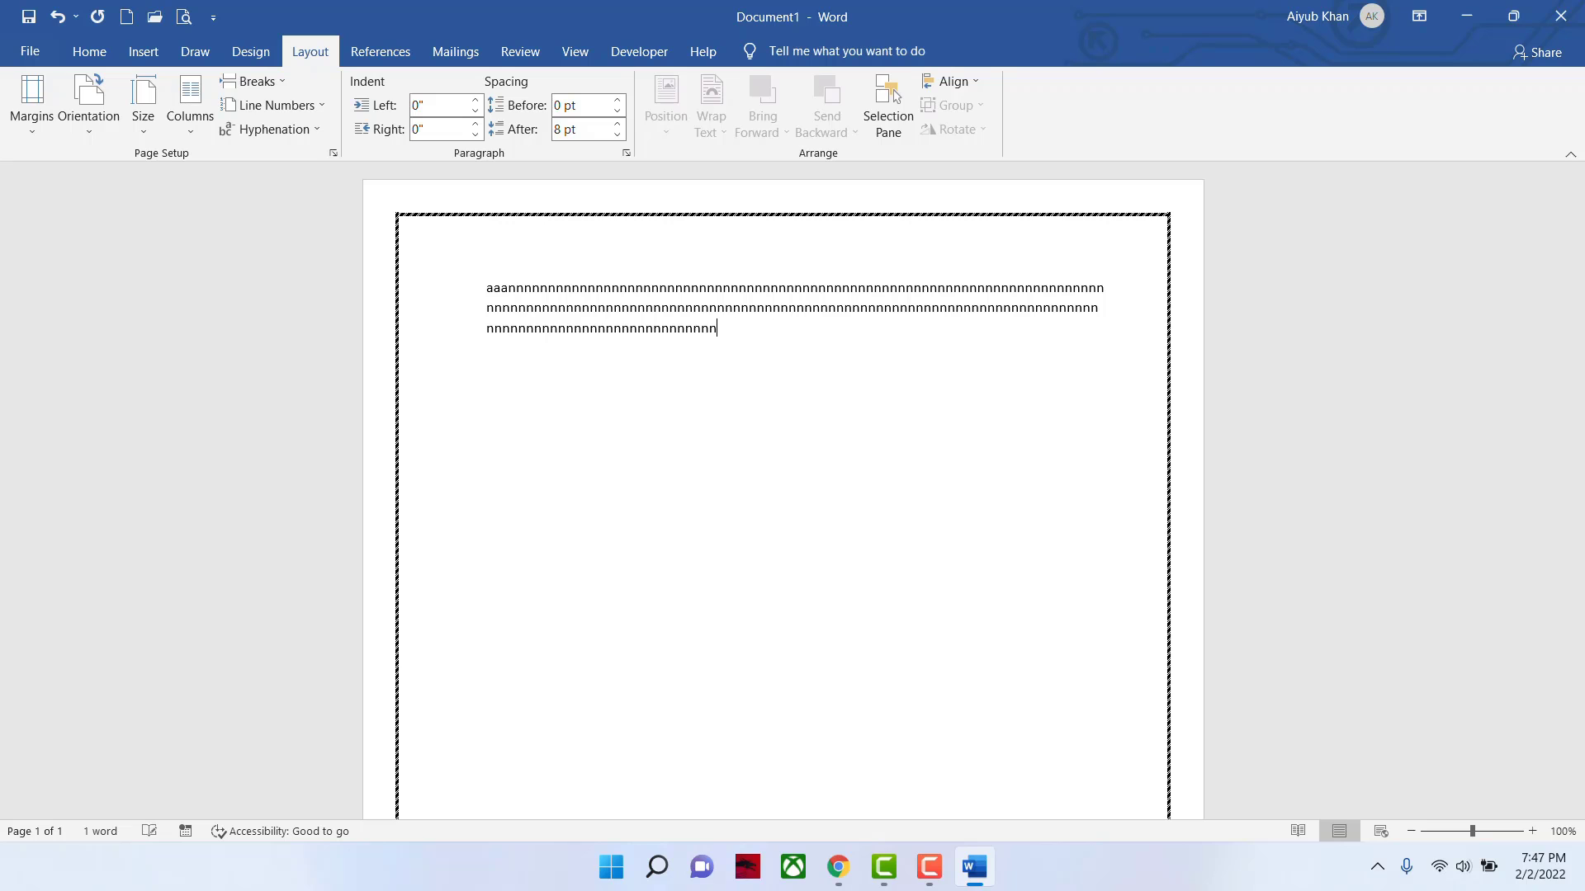
- Remove the page border from the whole document by choosing the None setting
left_click(250, 52)
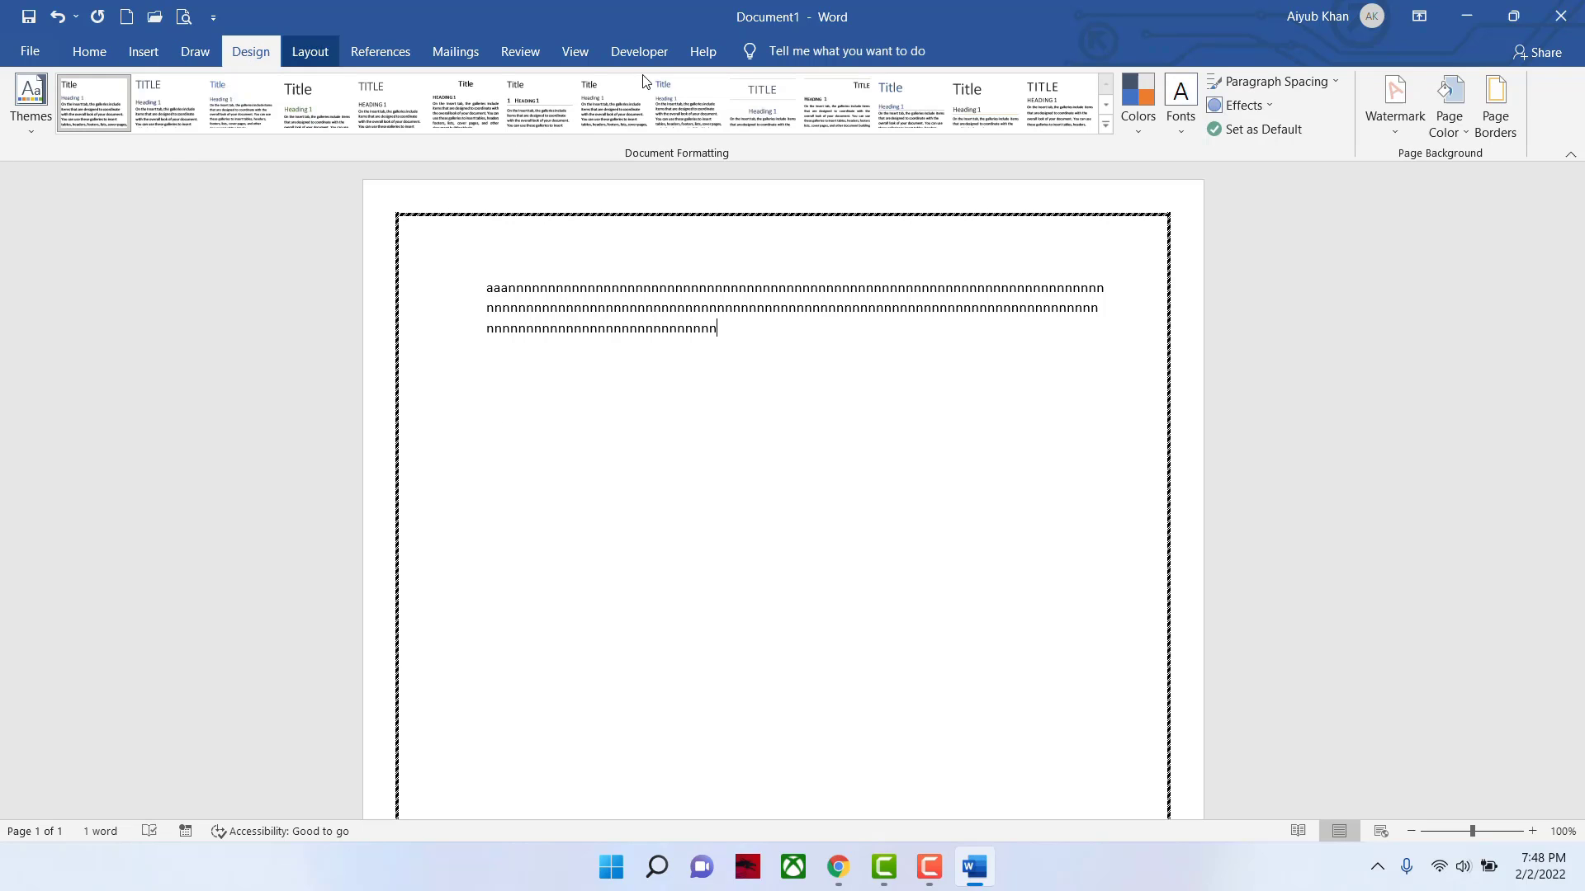
left_click(1499, 132)
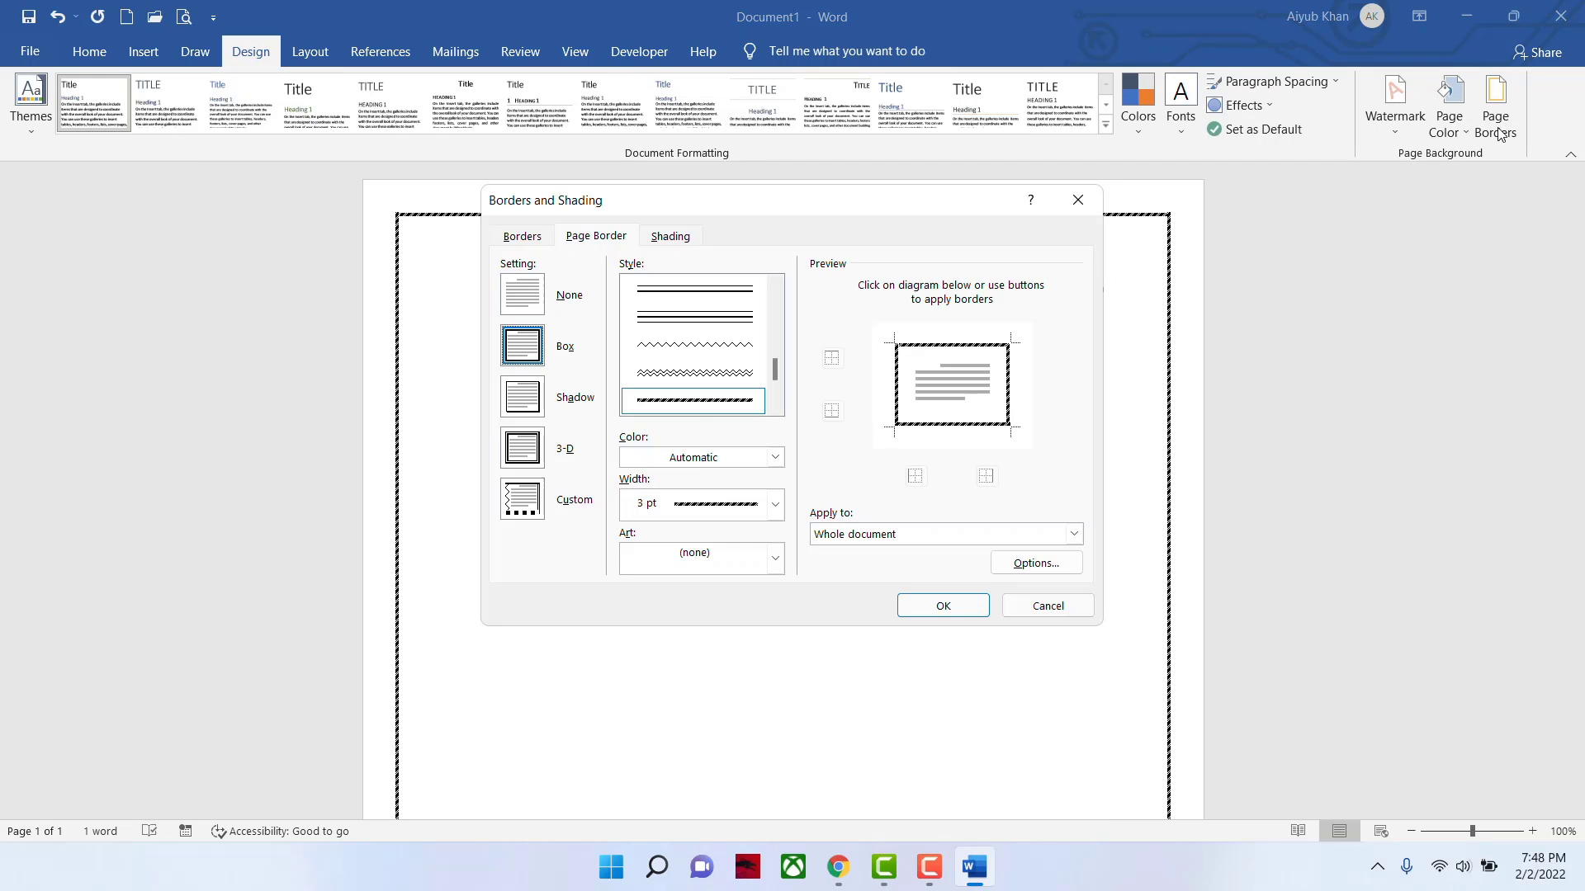
left_click(528, 291)
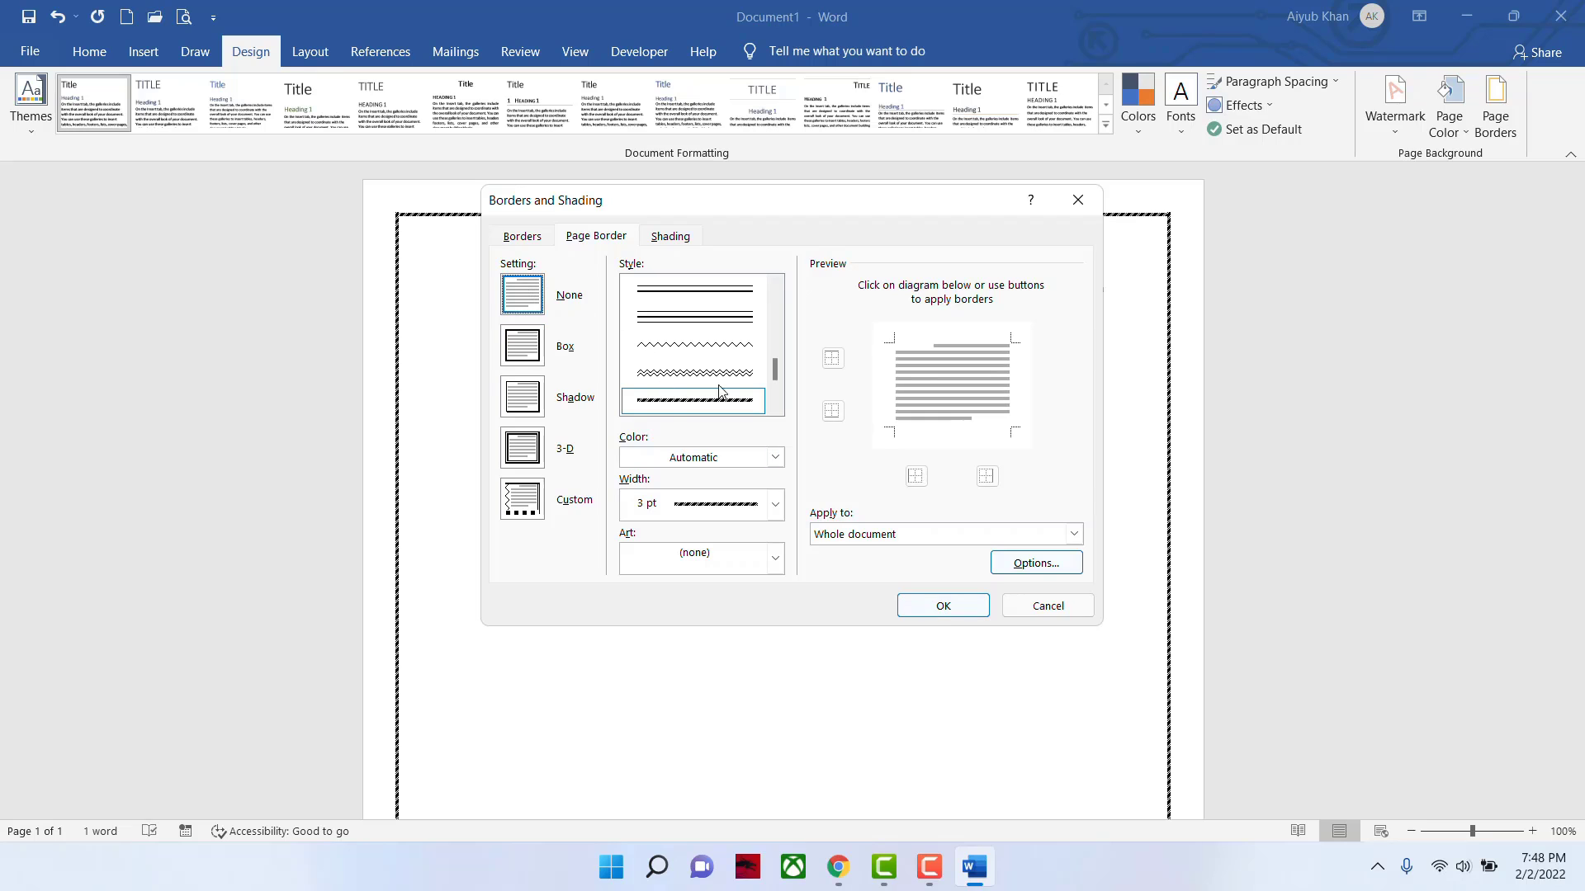
left_click(982, 614)
- Replace the test text with a long unbroken run of repeated letters and semicolons, ending in n's, that wraps onto a seventh line
left_click_drag(485, 284, 873, 401)
key("Delete")
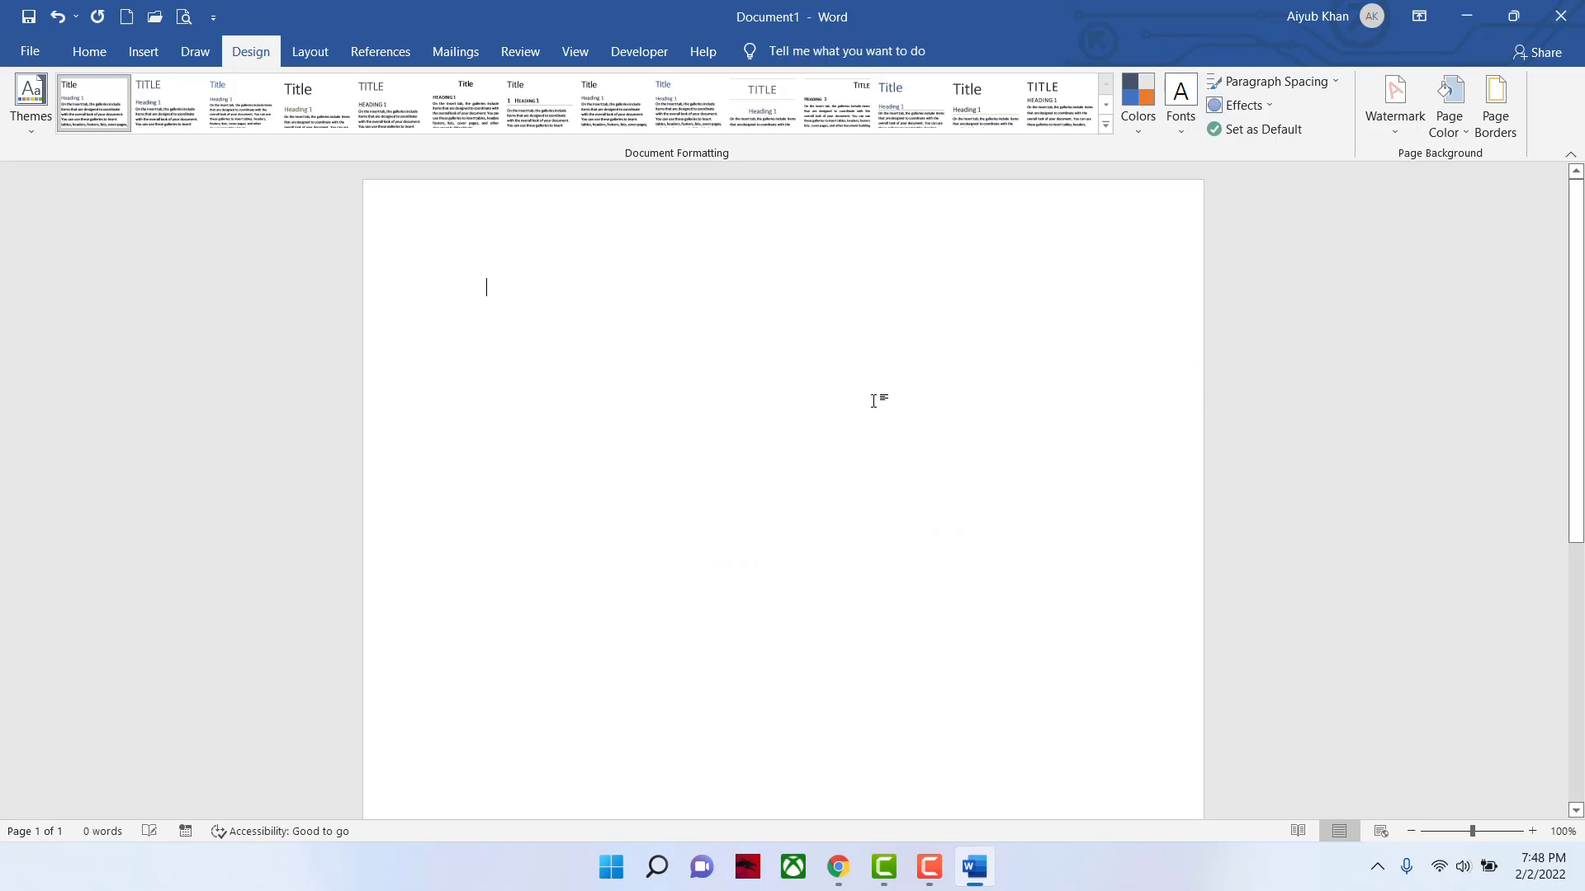
type("al")
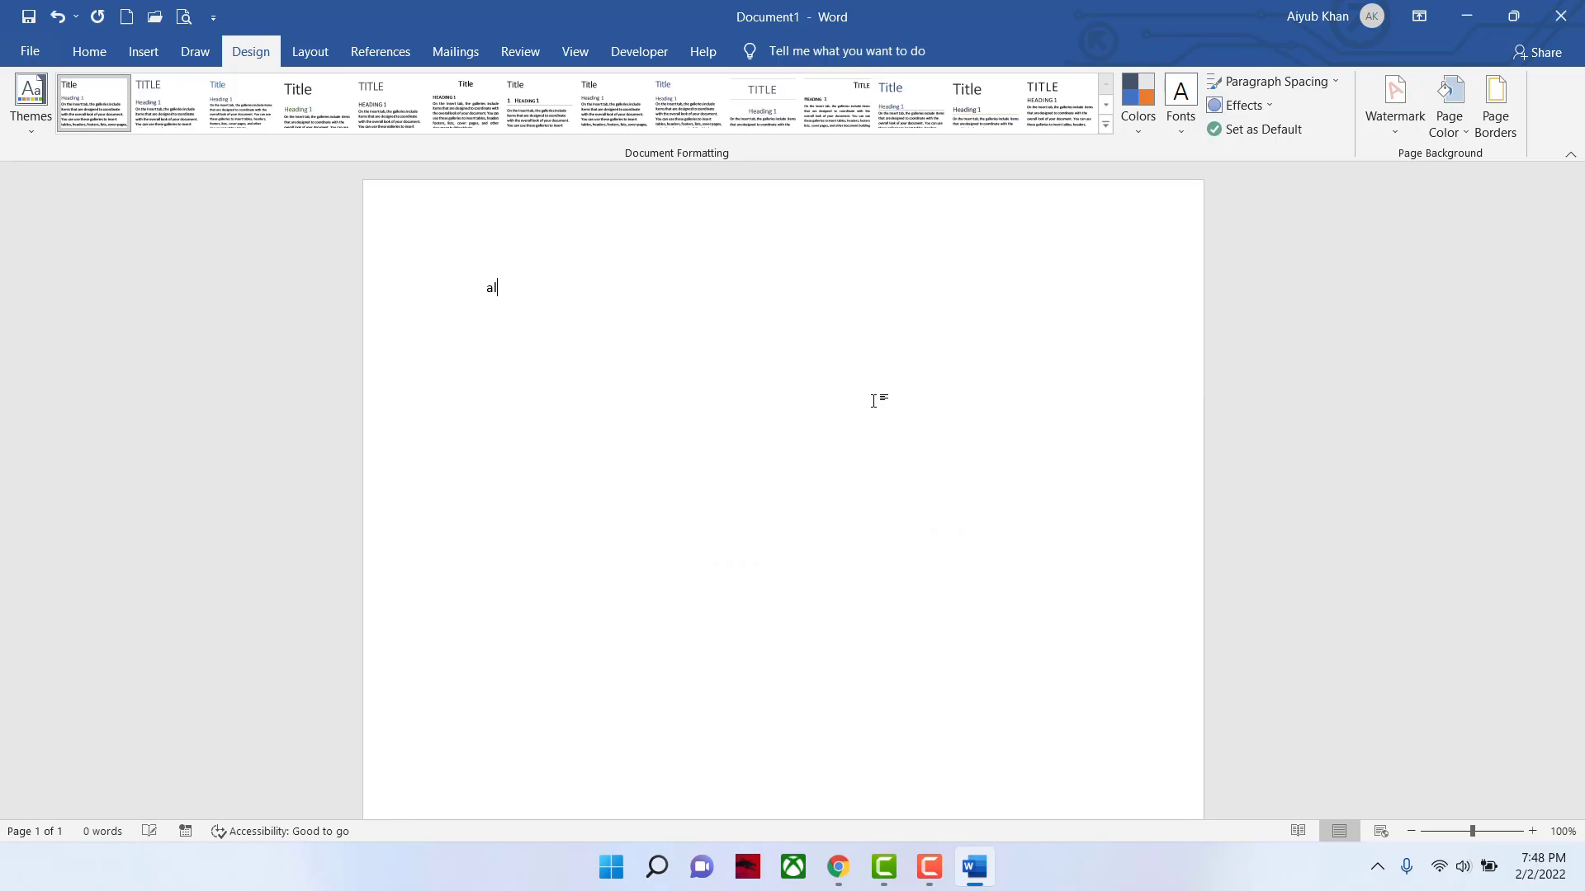
type("lllllllllllllllllllllllllllllllllllllllb")
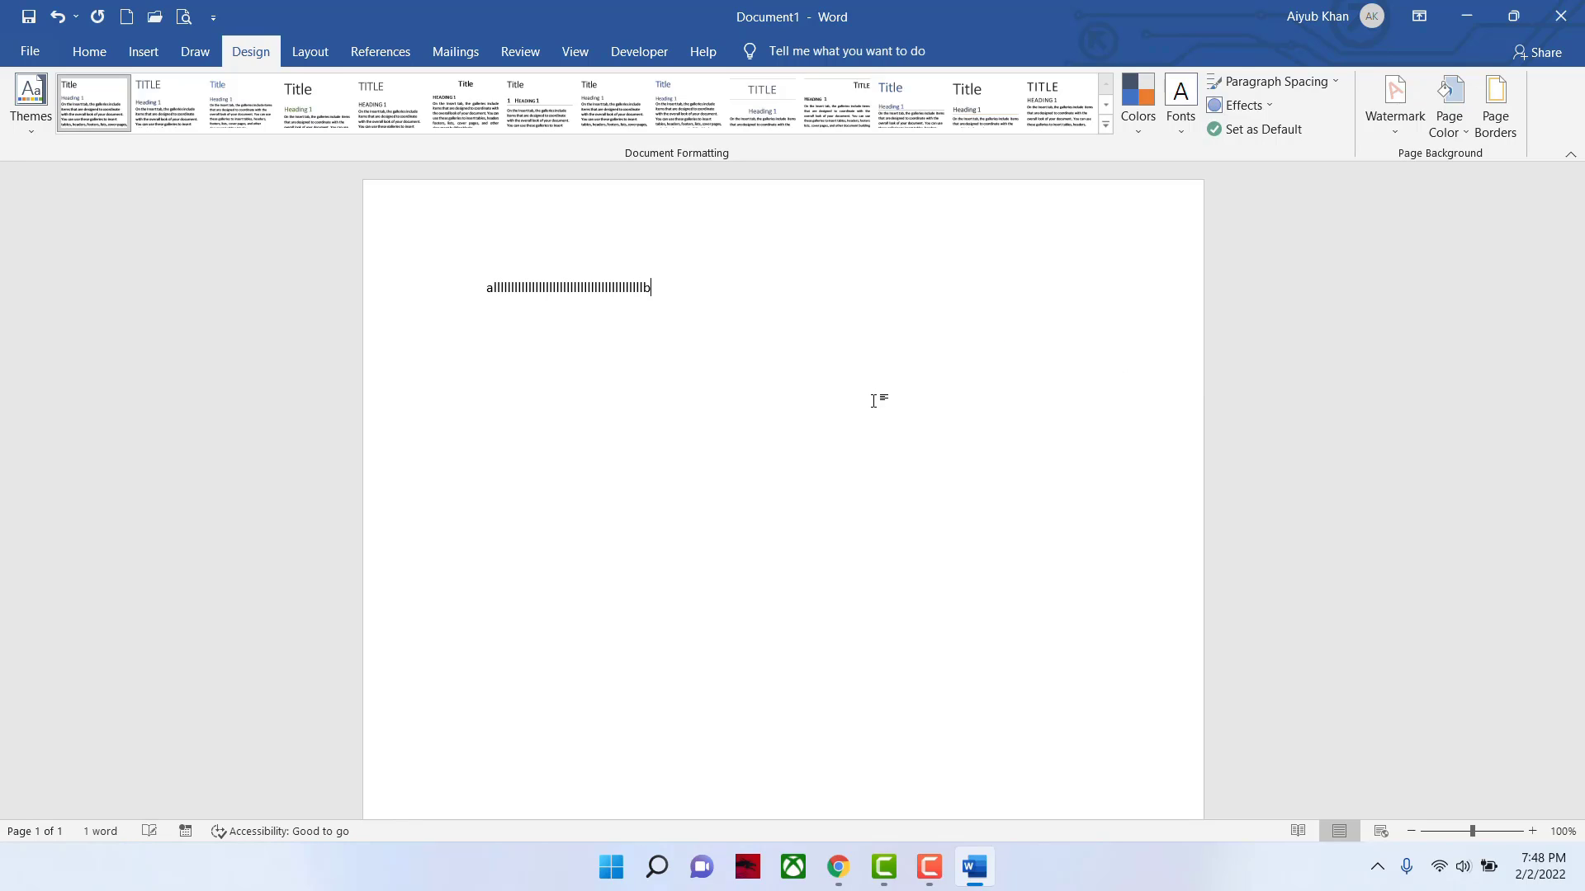
type("aaaaaaaaaaaaaaaaaaaaaaaaaaaaaaaaaaaaag")
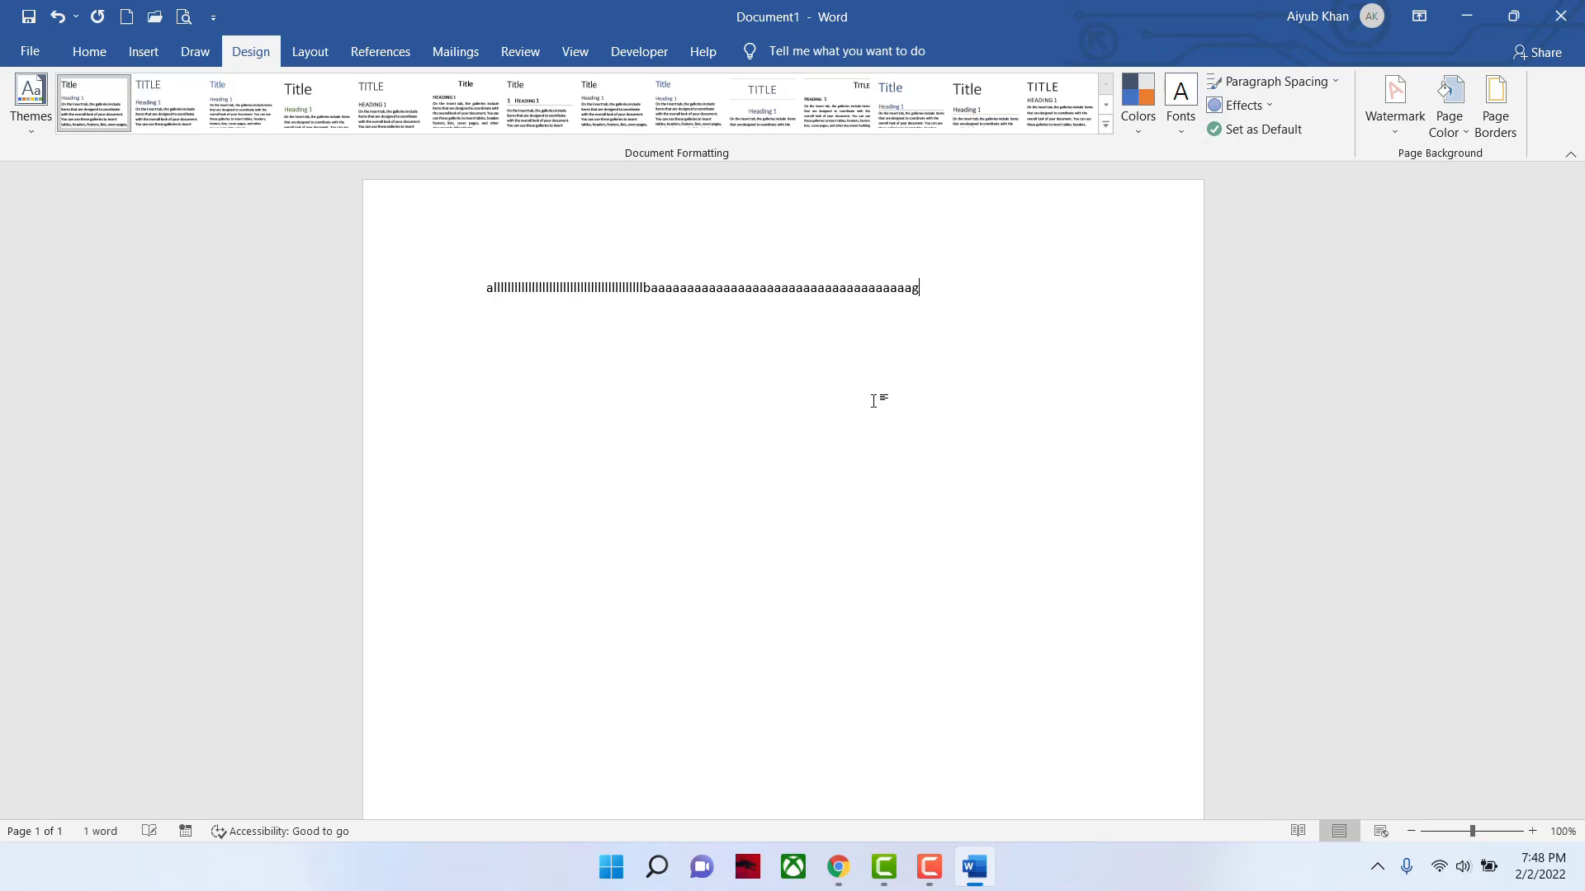
type("gggggggggladdddd")
type("ddddddddddddddddddddddddddddddddddddd")
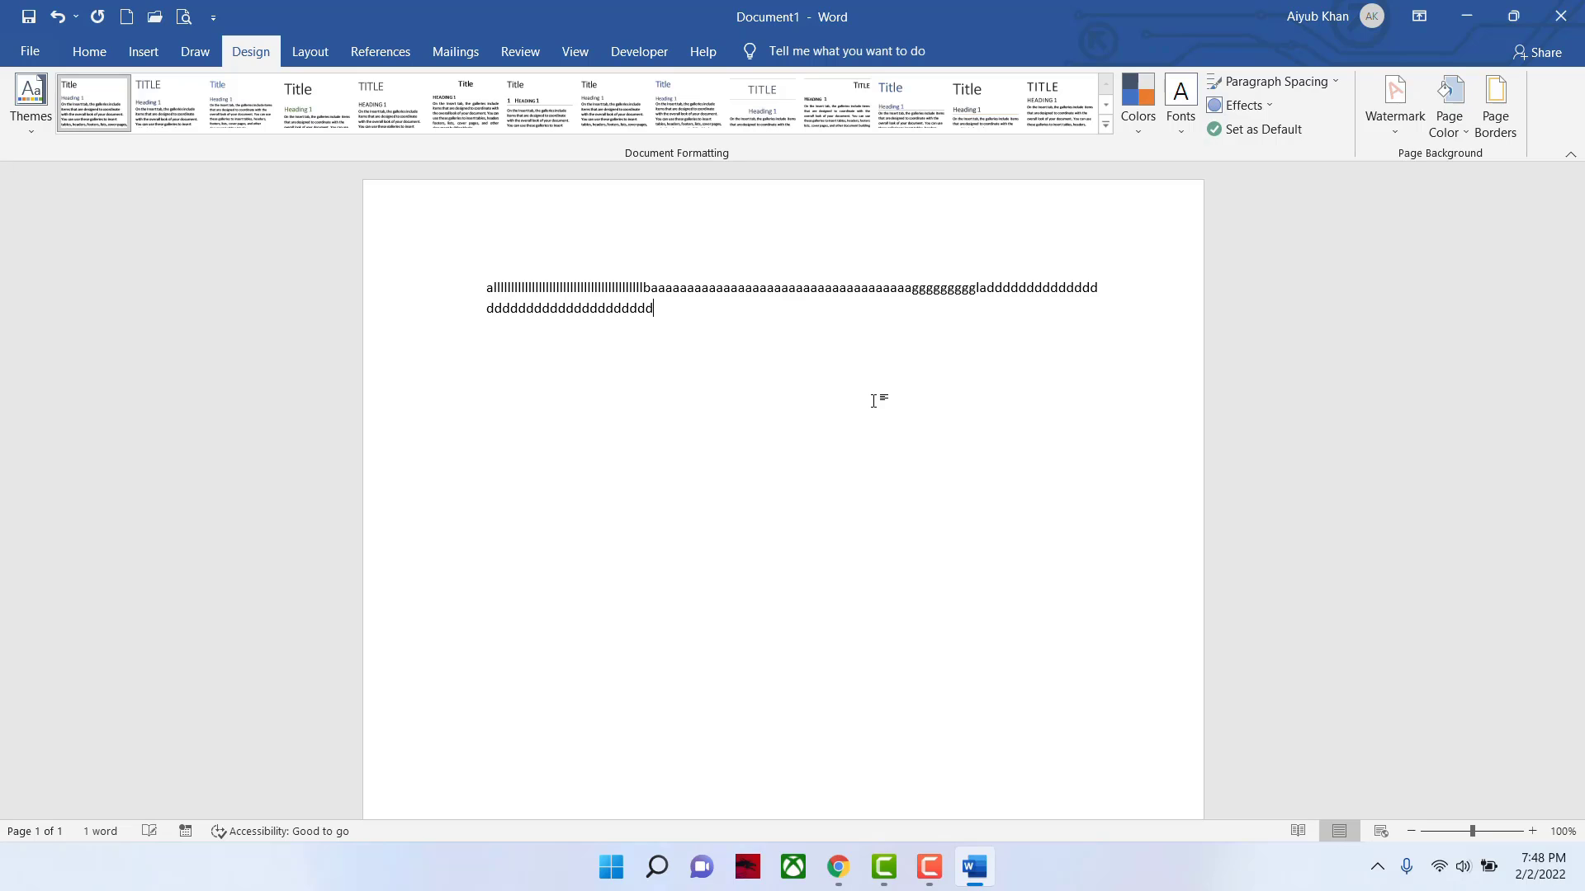
type("dddddddddddddddddddddddddddddddddddddddddddddddddddddddddddddddddddddddddddddddddddddddddddddddddddddddddddddd")
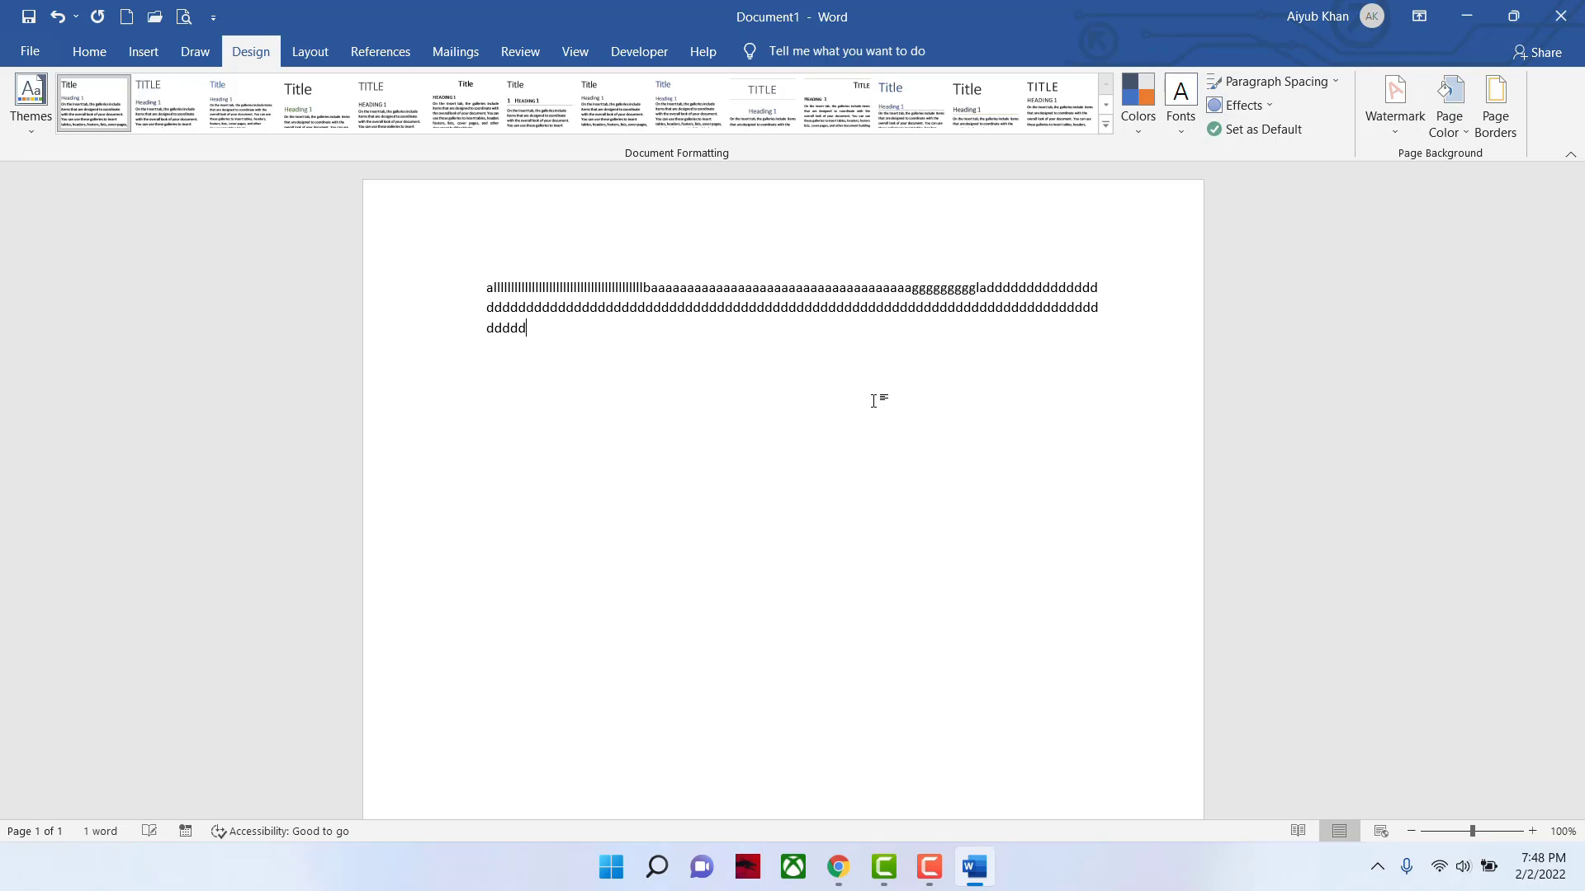
type("g")
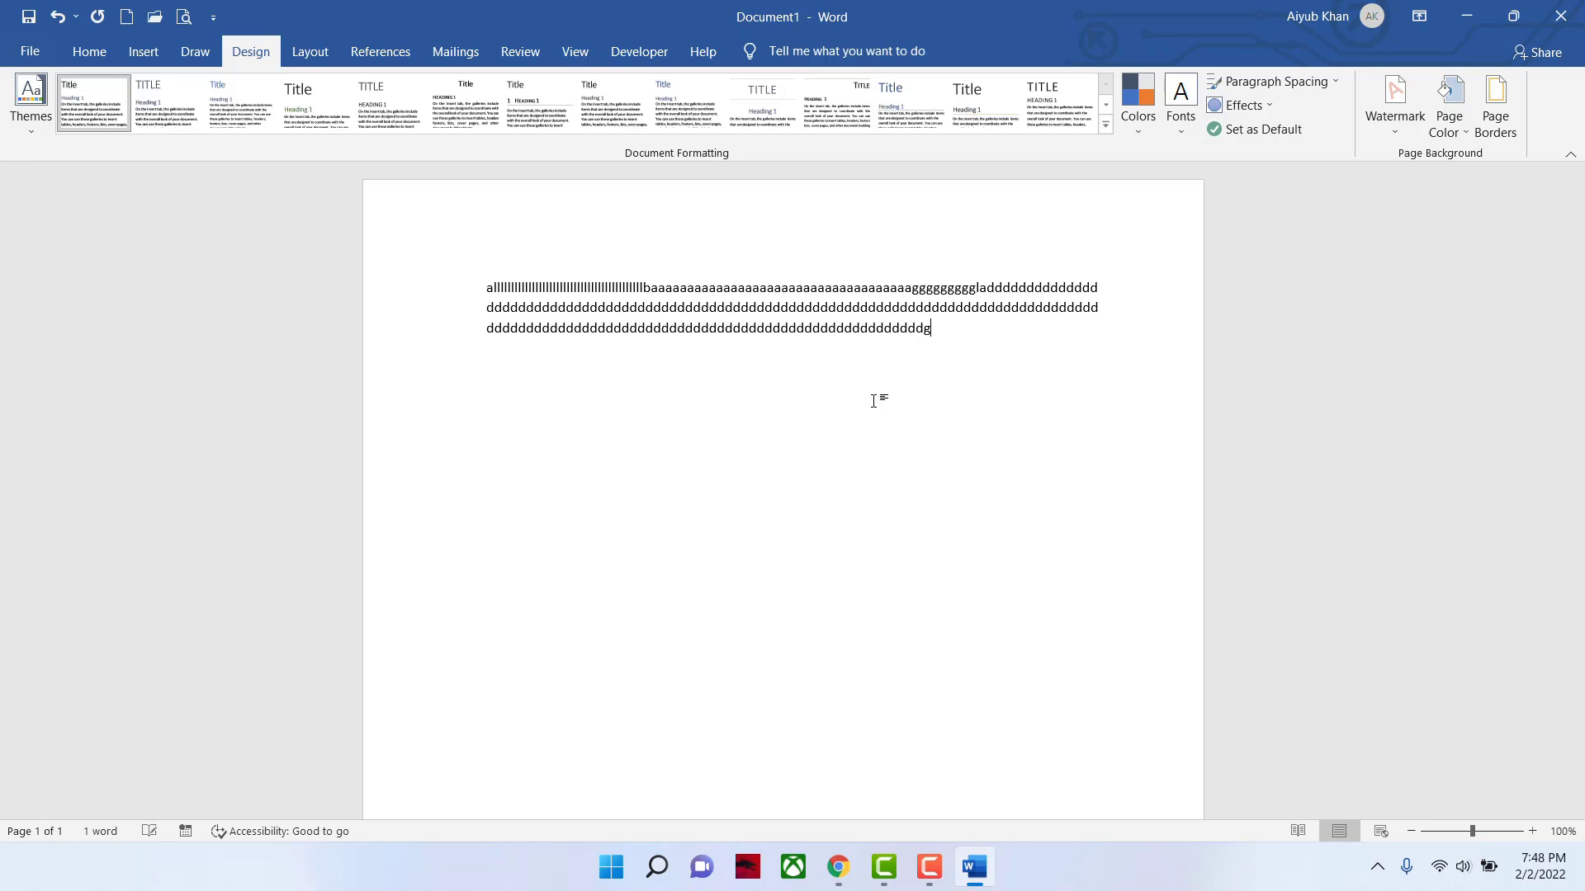
type("ggggggggggggggggggggggggggggggggggggggggggggg;")
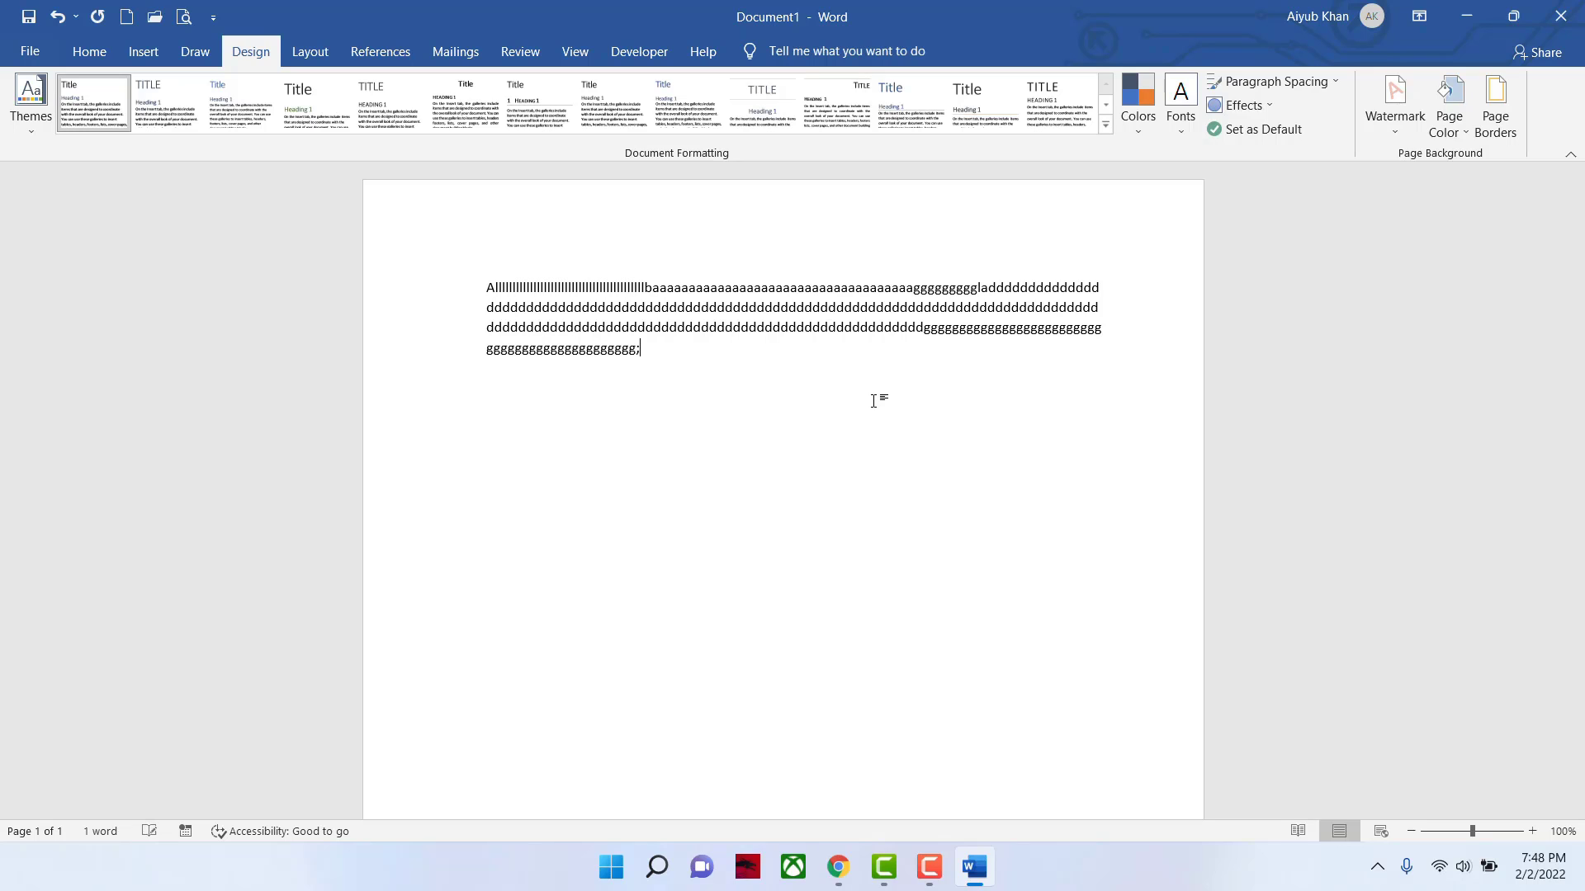
type(";;;;;;;;;;;;;;;;;;;eeeeeeeeeeeeeeee")
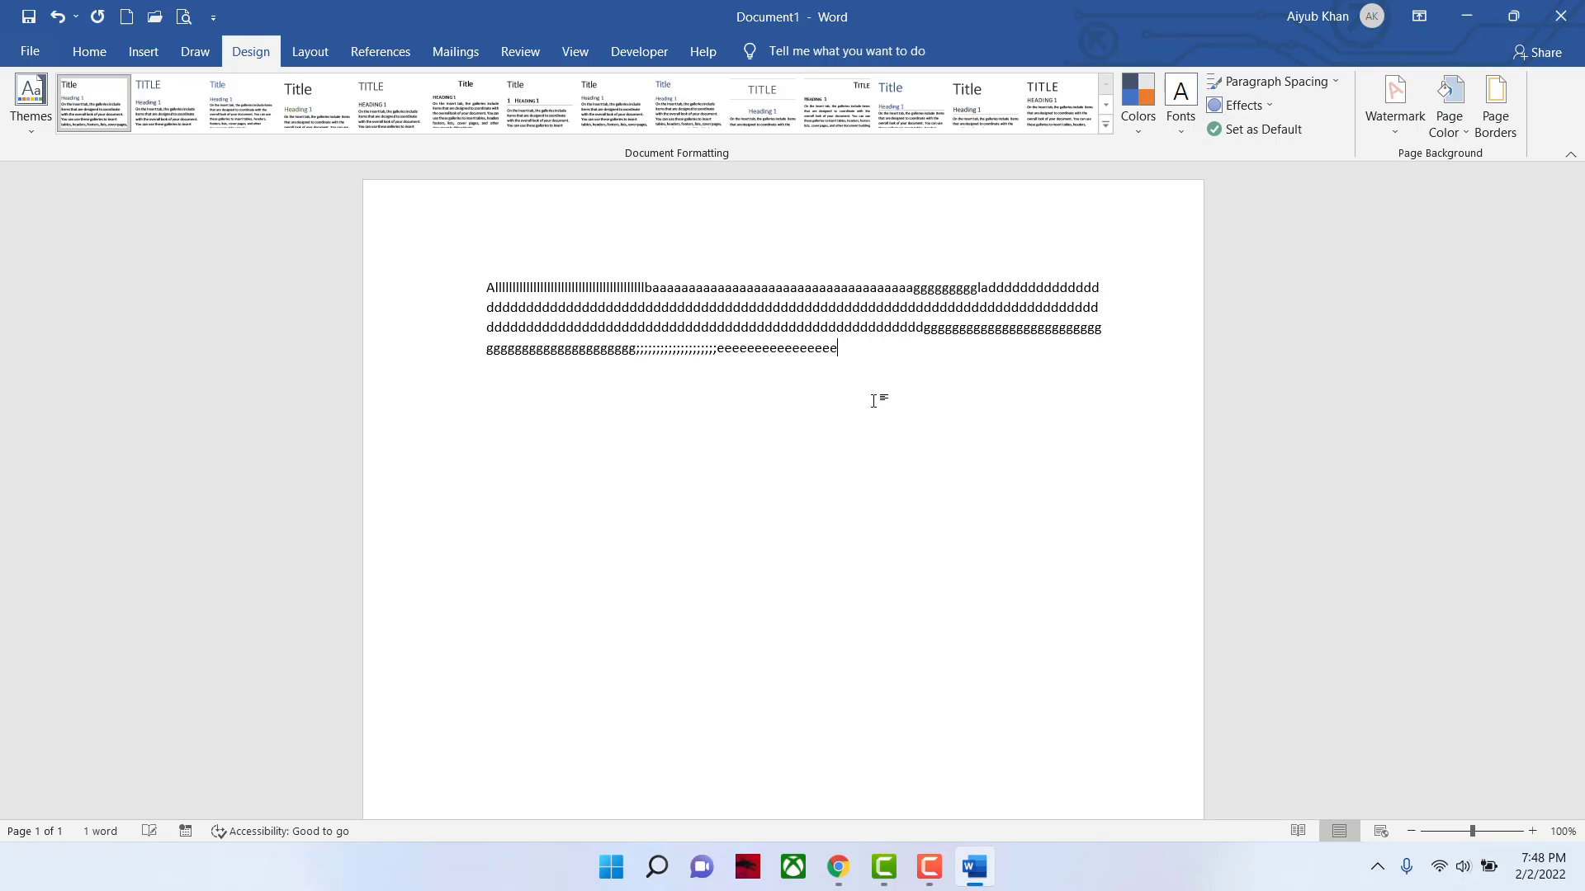
type("eeeeeeeeellllllllllllllllllllllllll")
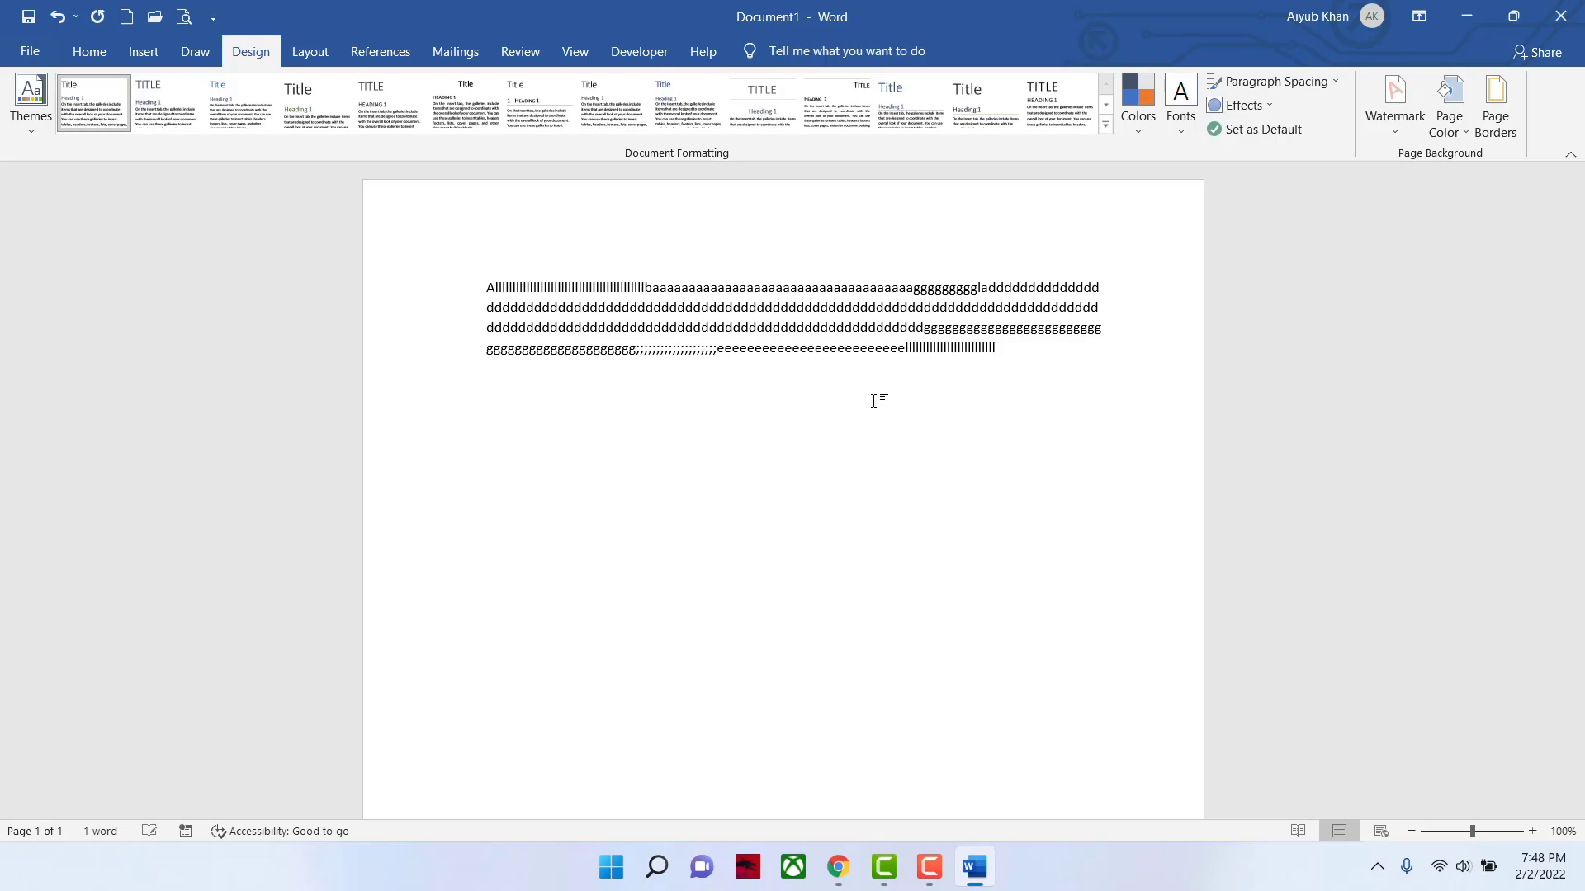
type("llllllllllllffffffffffffffffffffffffff")
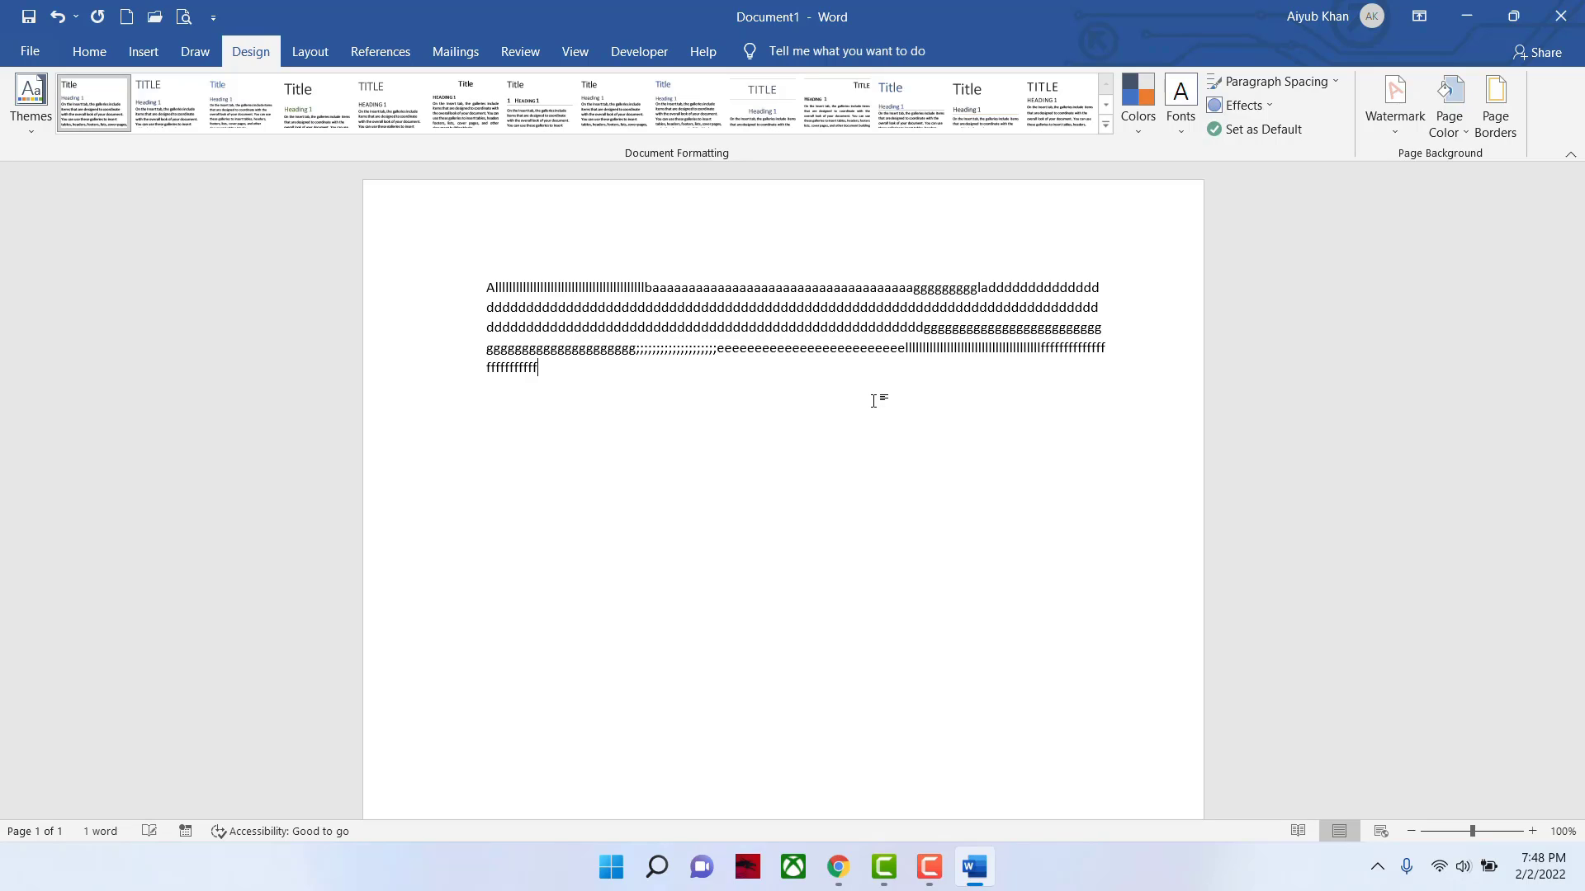
type("mmmmmmmmmmmmmmmmmmmmmmmmmmmmmmmmmmmmmmmmmmmmmmmmn")
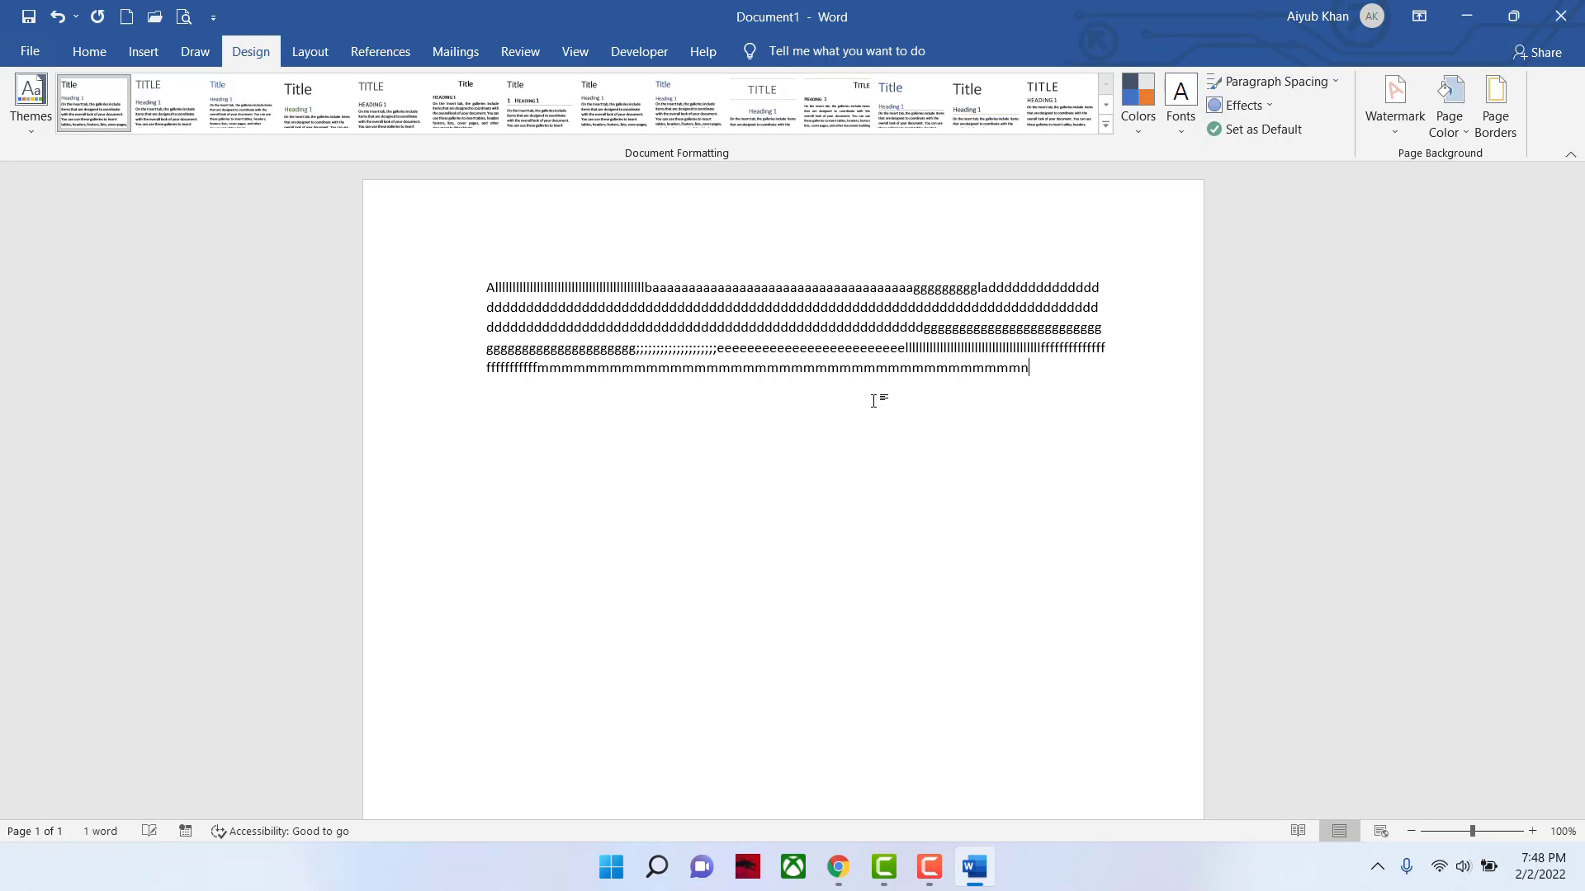
type("nnnnnnnnnnnnnnnnnnnnnnnnnnnnnnnnnnnnnn")
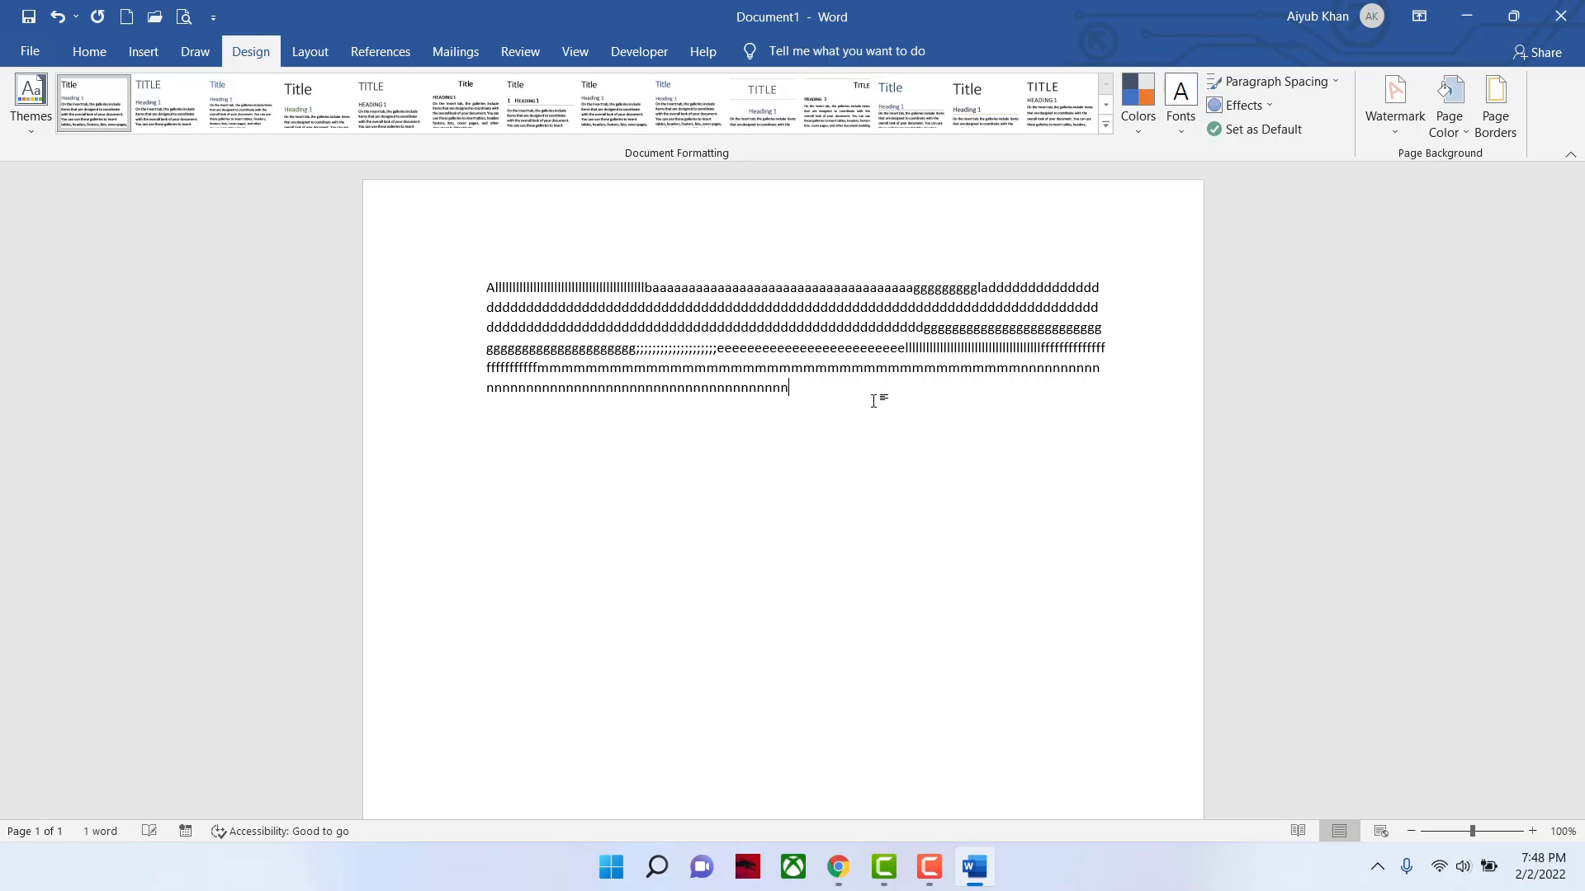
type("nnnnnnnnnnnnnnnnnnnnnnnnnnnnnnnnnnnnnnnnnnnnnnnnn")
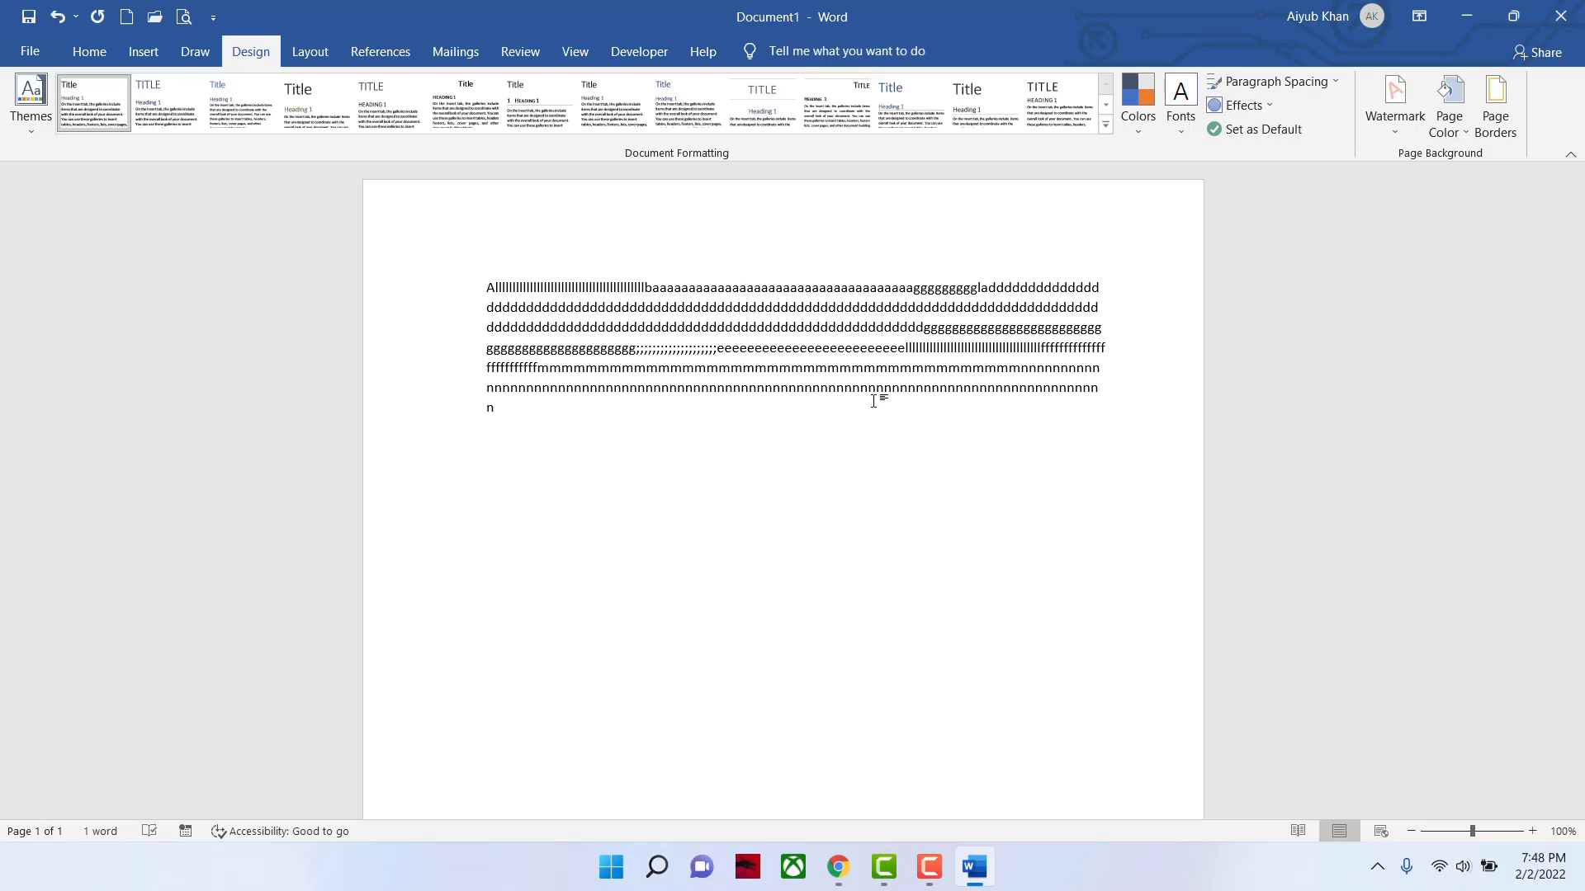
- Try the Normal margins on the sample text and return to the Mirrored preset
left_click(307, 53)
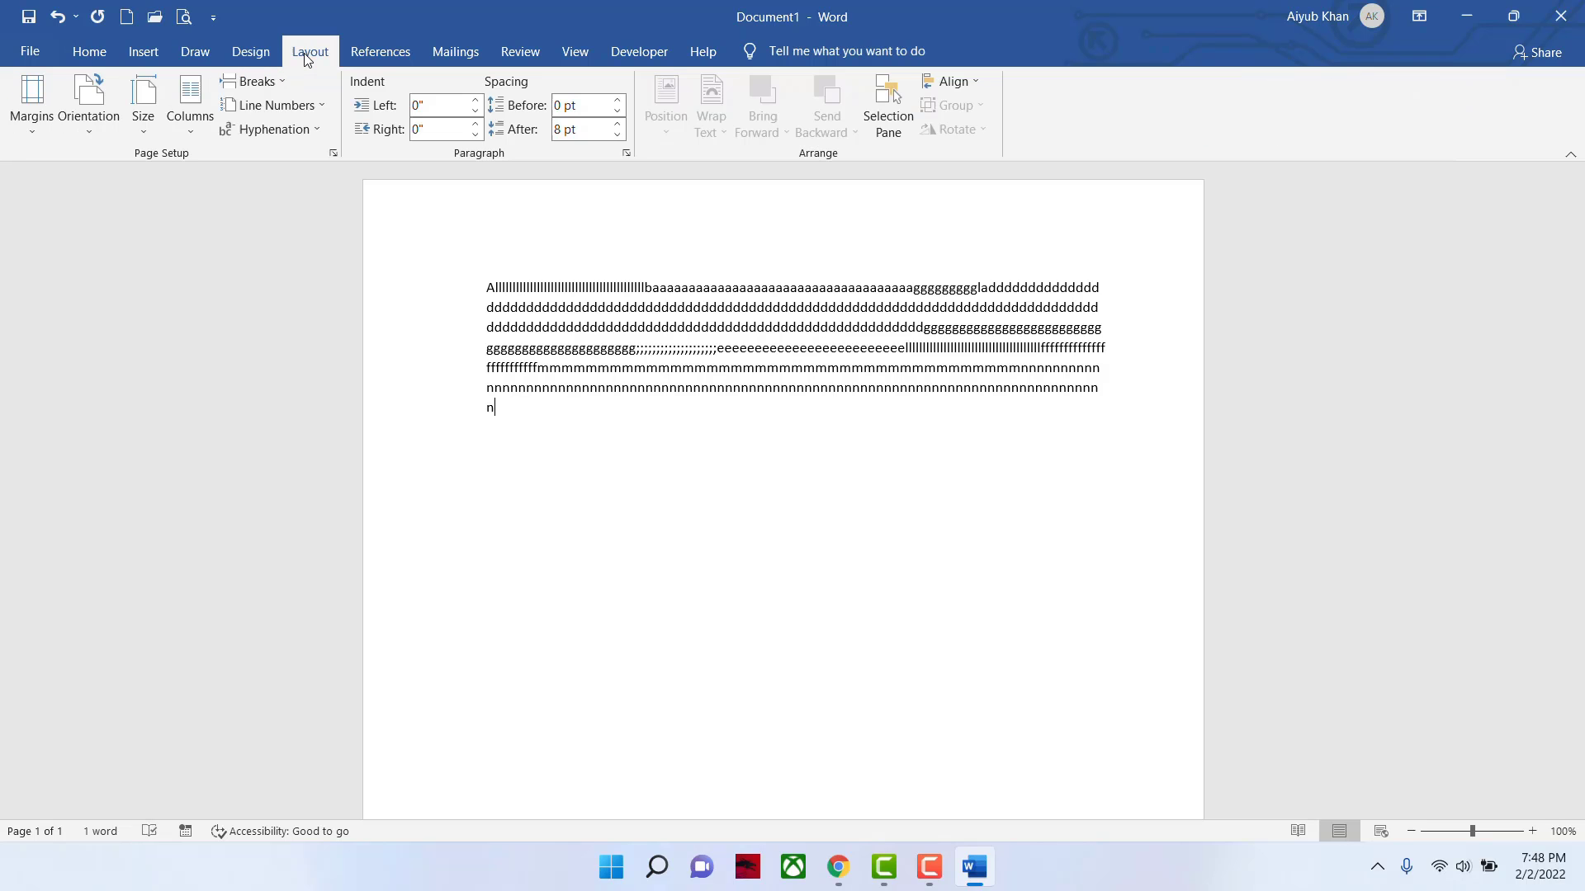
left_click(33, 136)
left_click(109, 241)
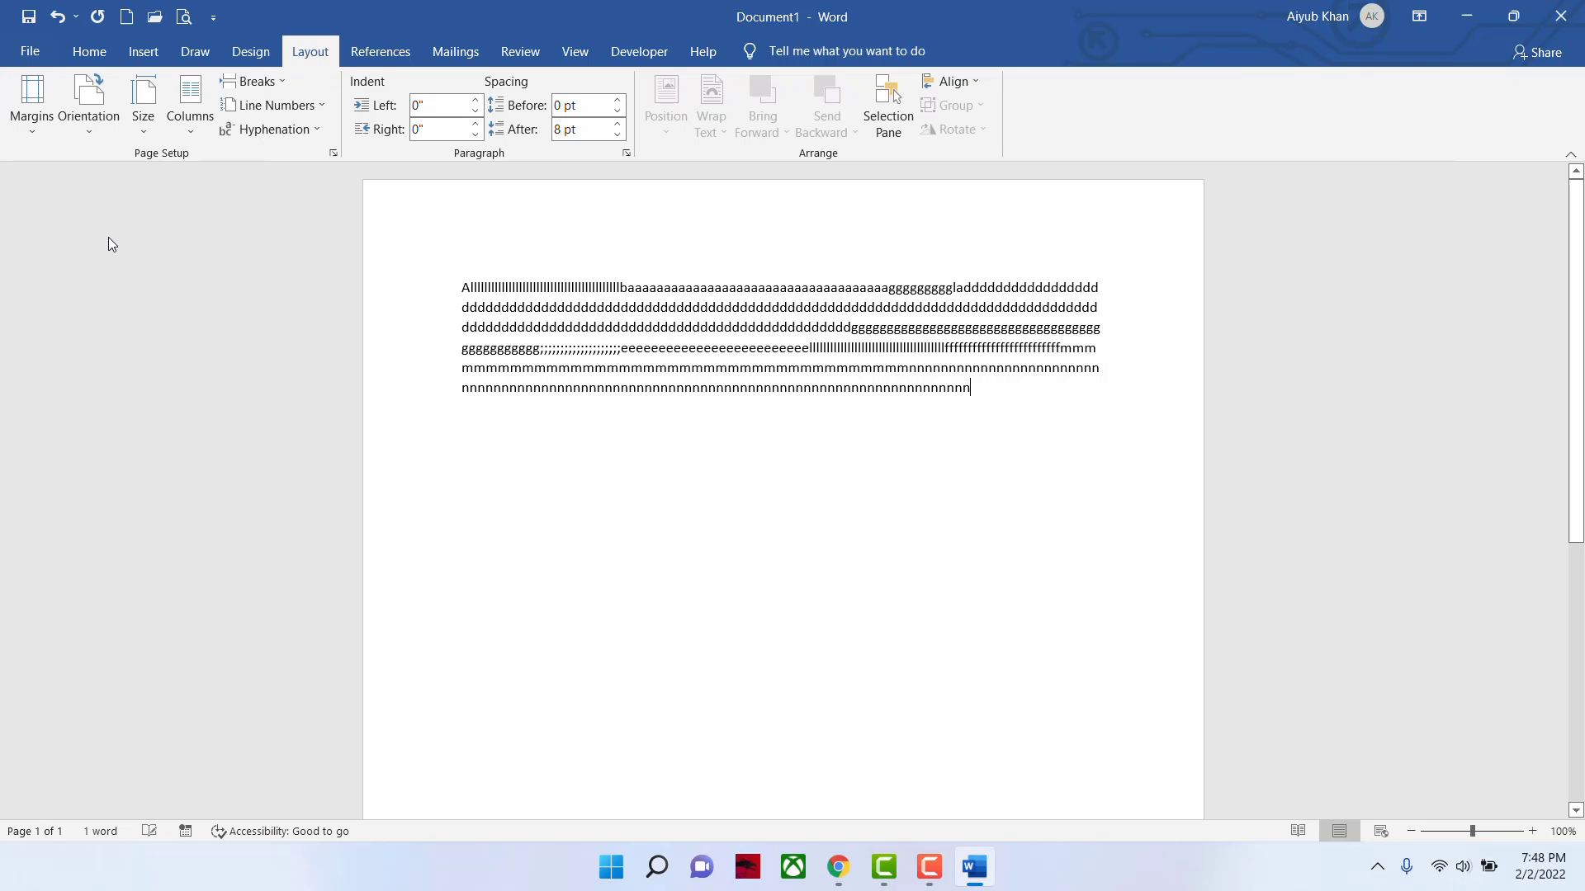
left_click(35, 131)
left_click(107, 542)
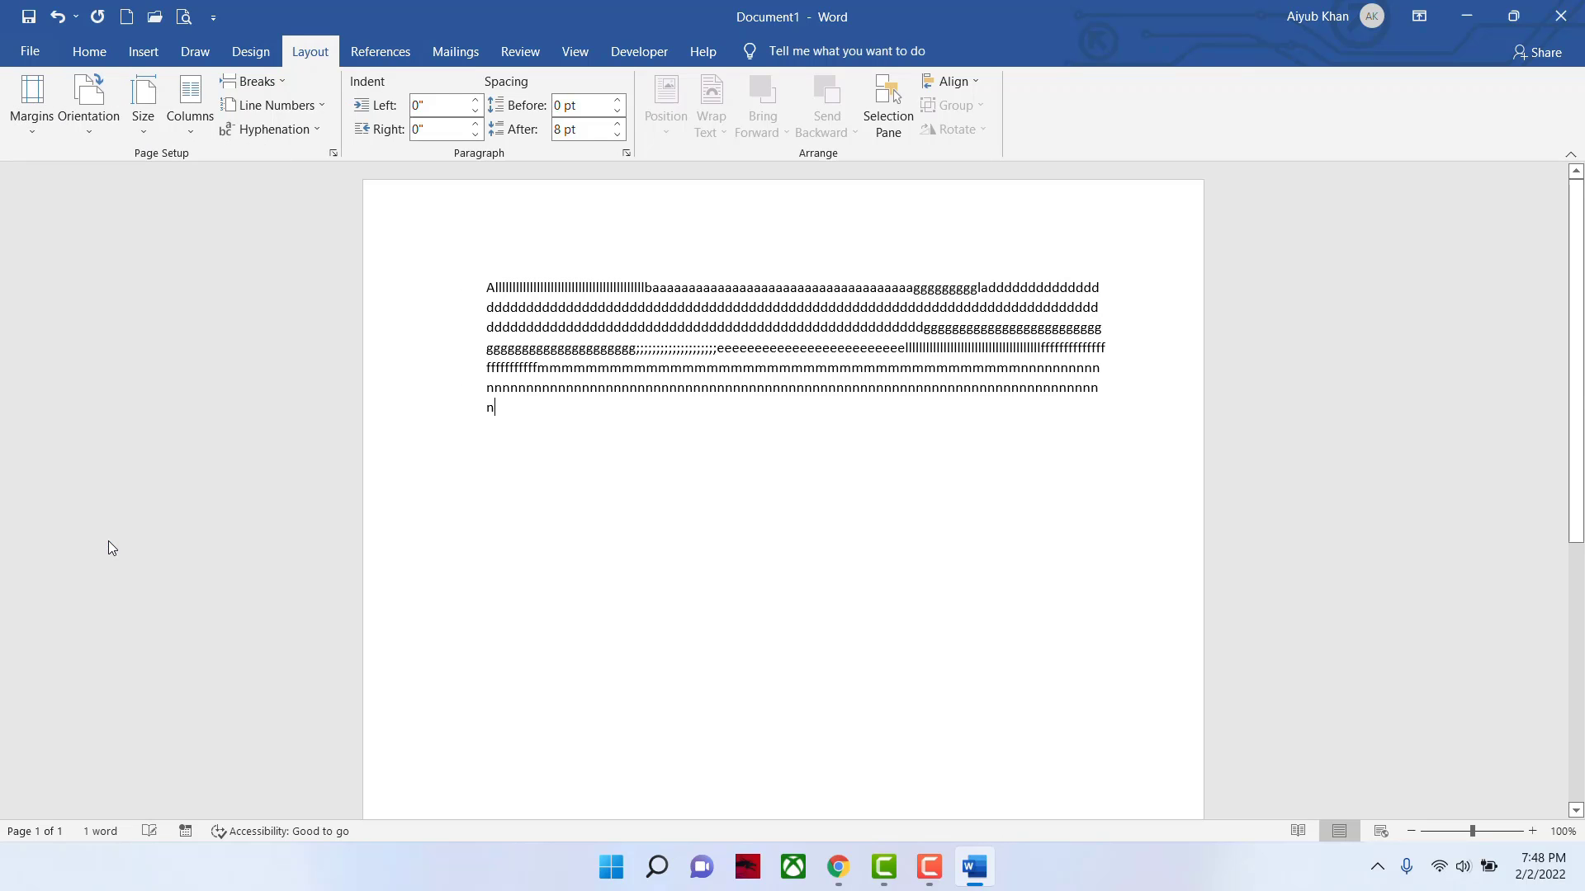
- Set the page margins to the Office 2003 Default preset
left_click(37, 127)
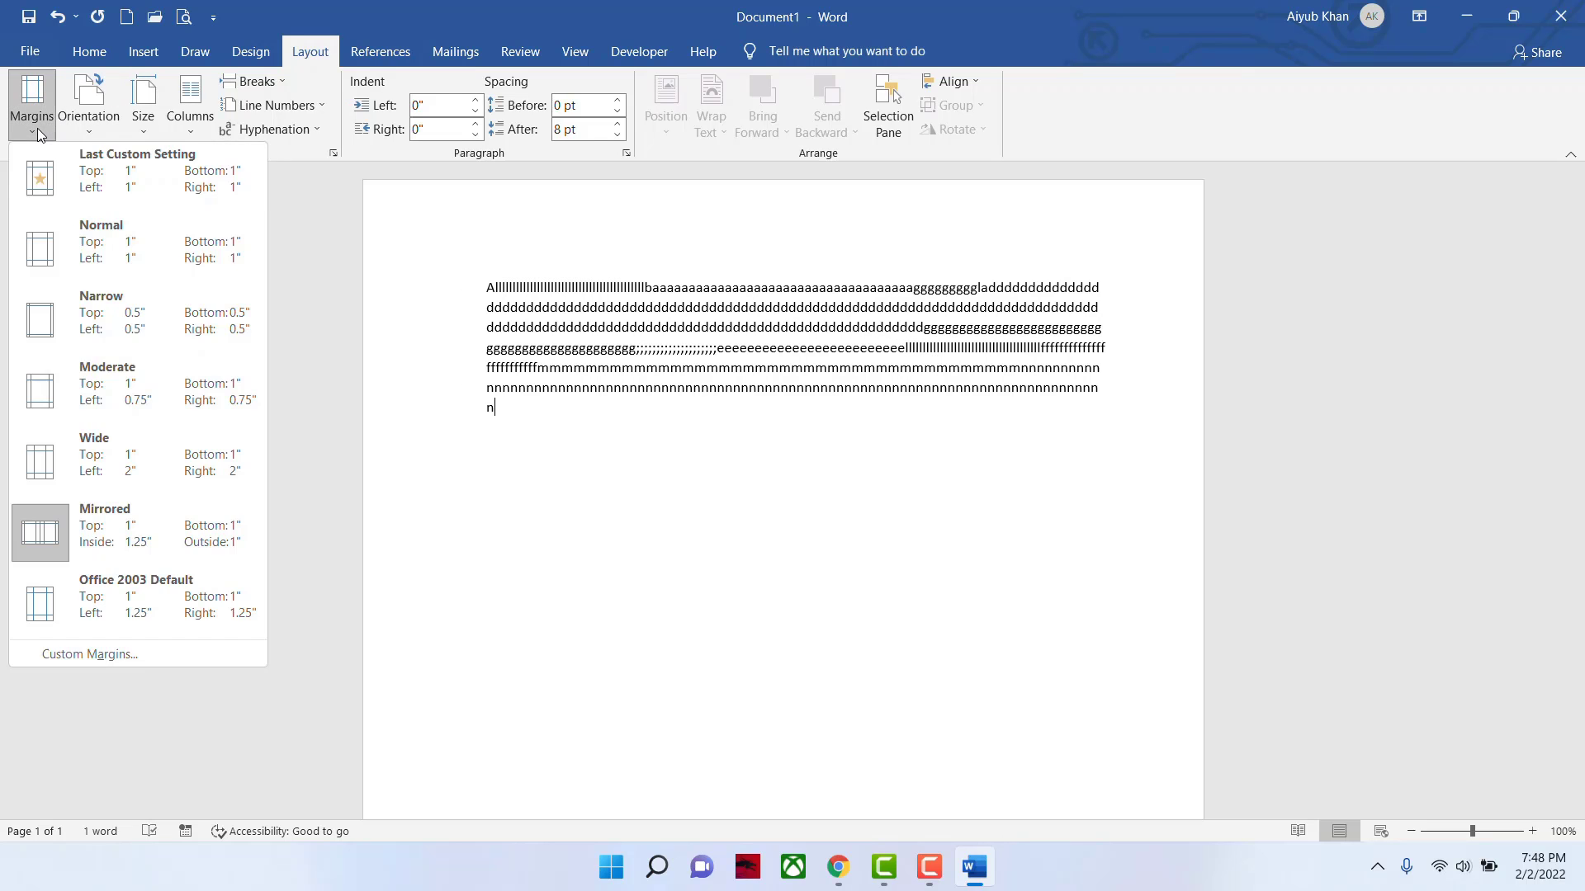
left_click(120, 615)
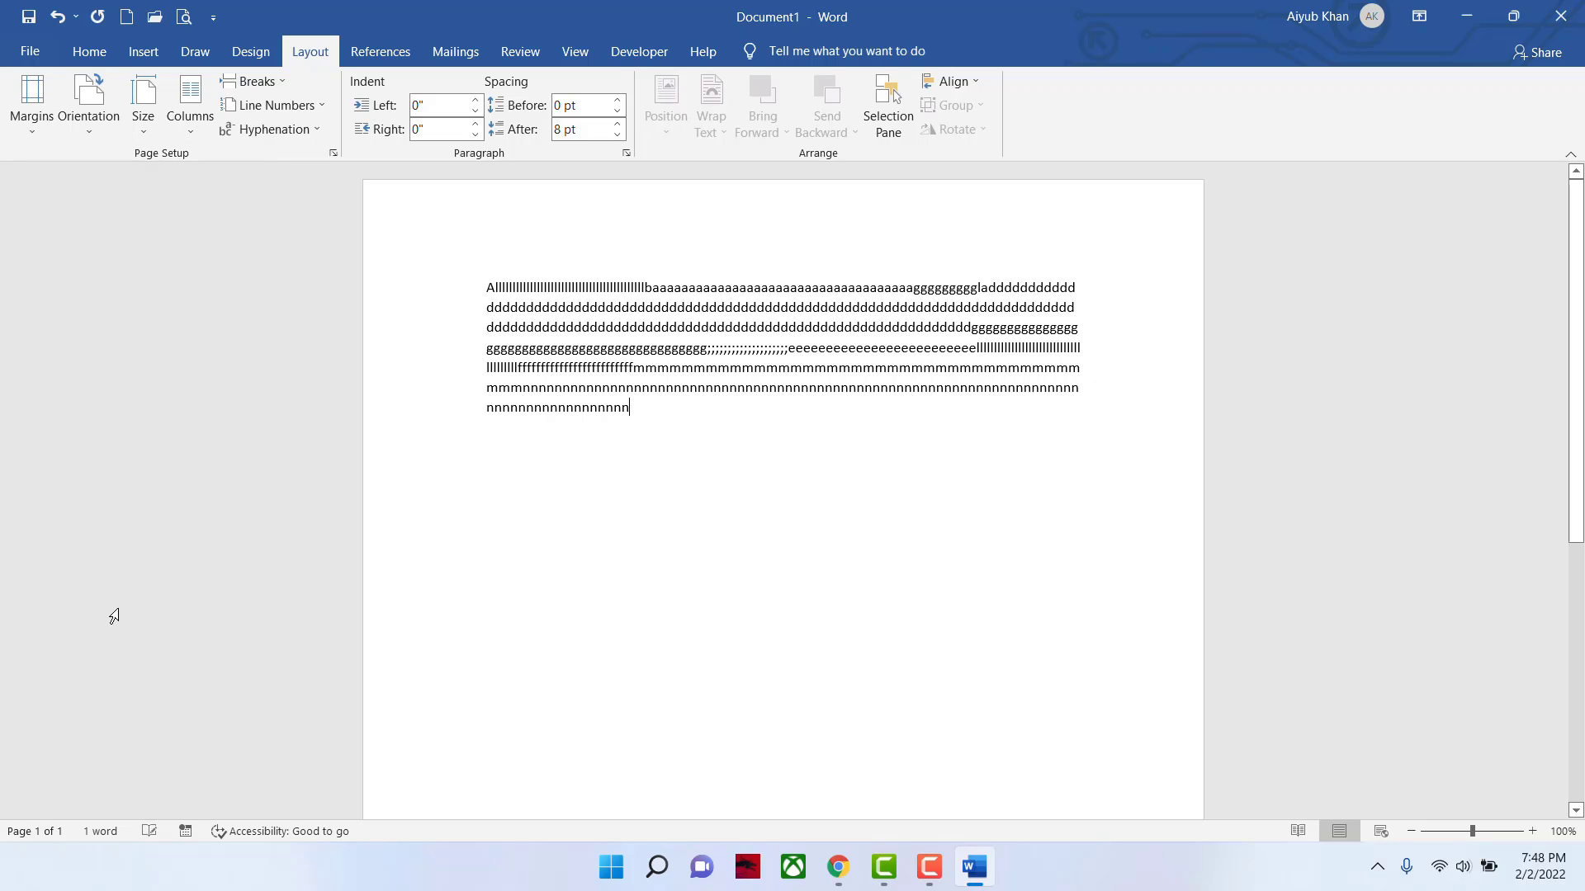
left_click(25, 131)
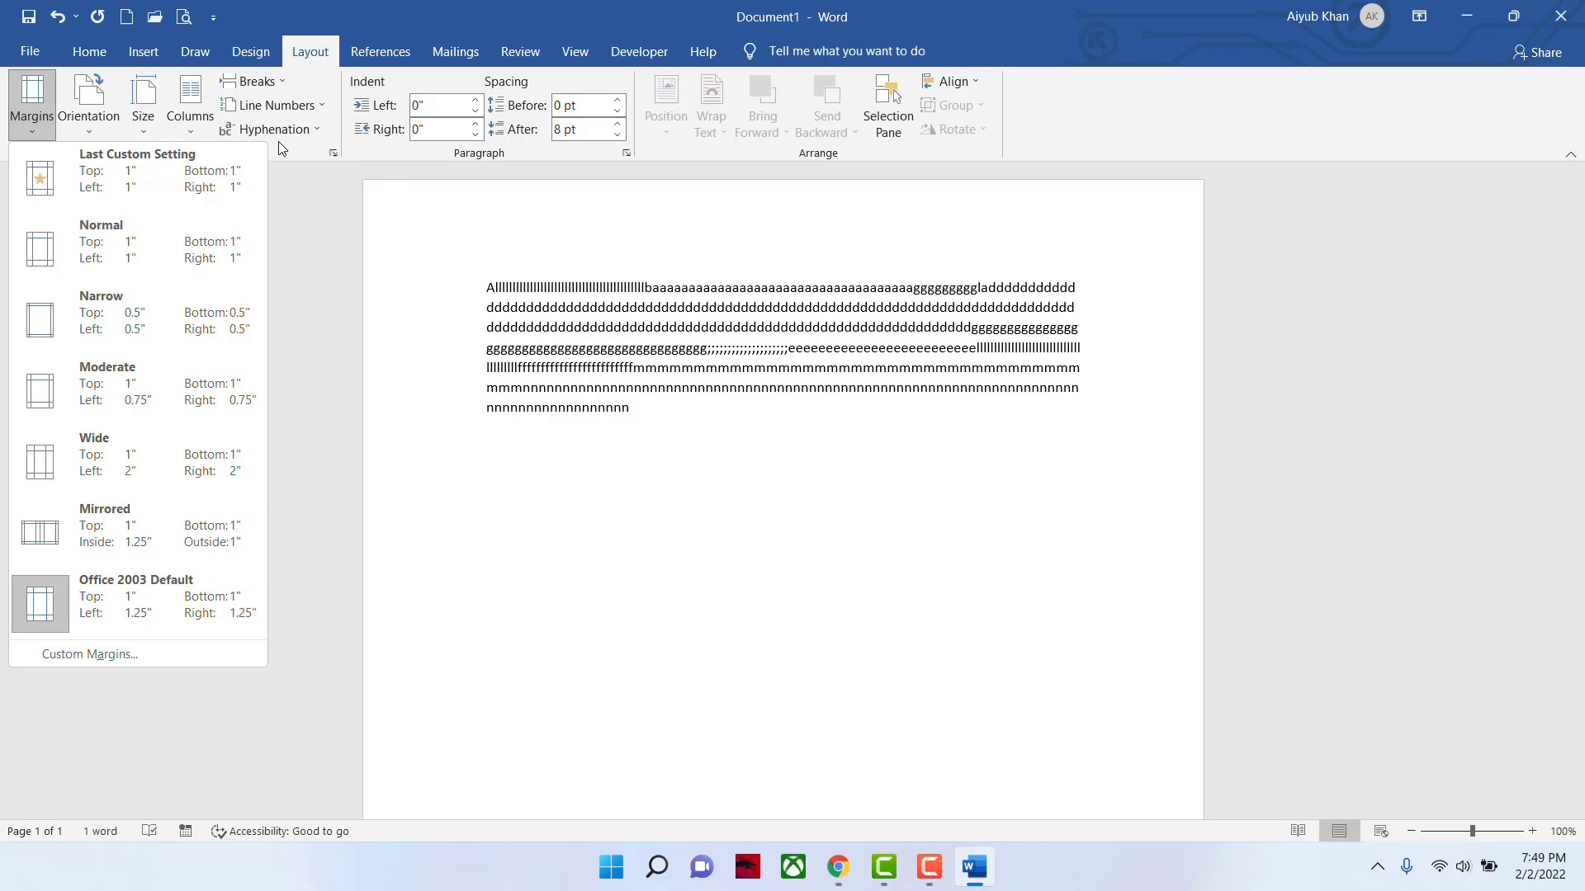
- Try the Landscape orientation on the page and return it to Portrait
left_click(91, 116)
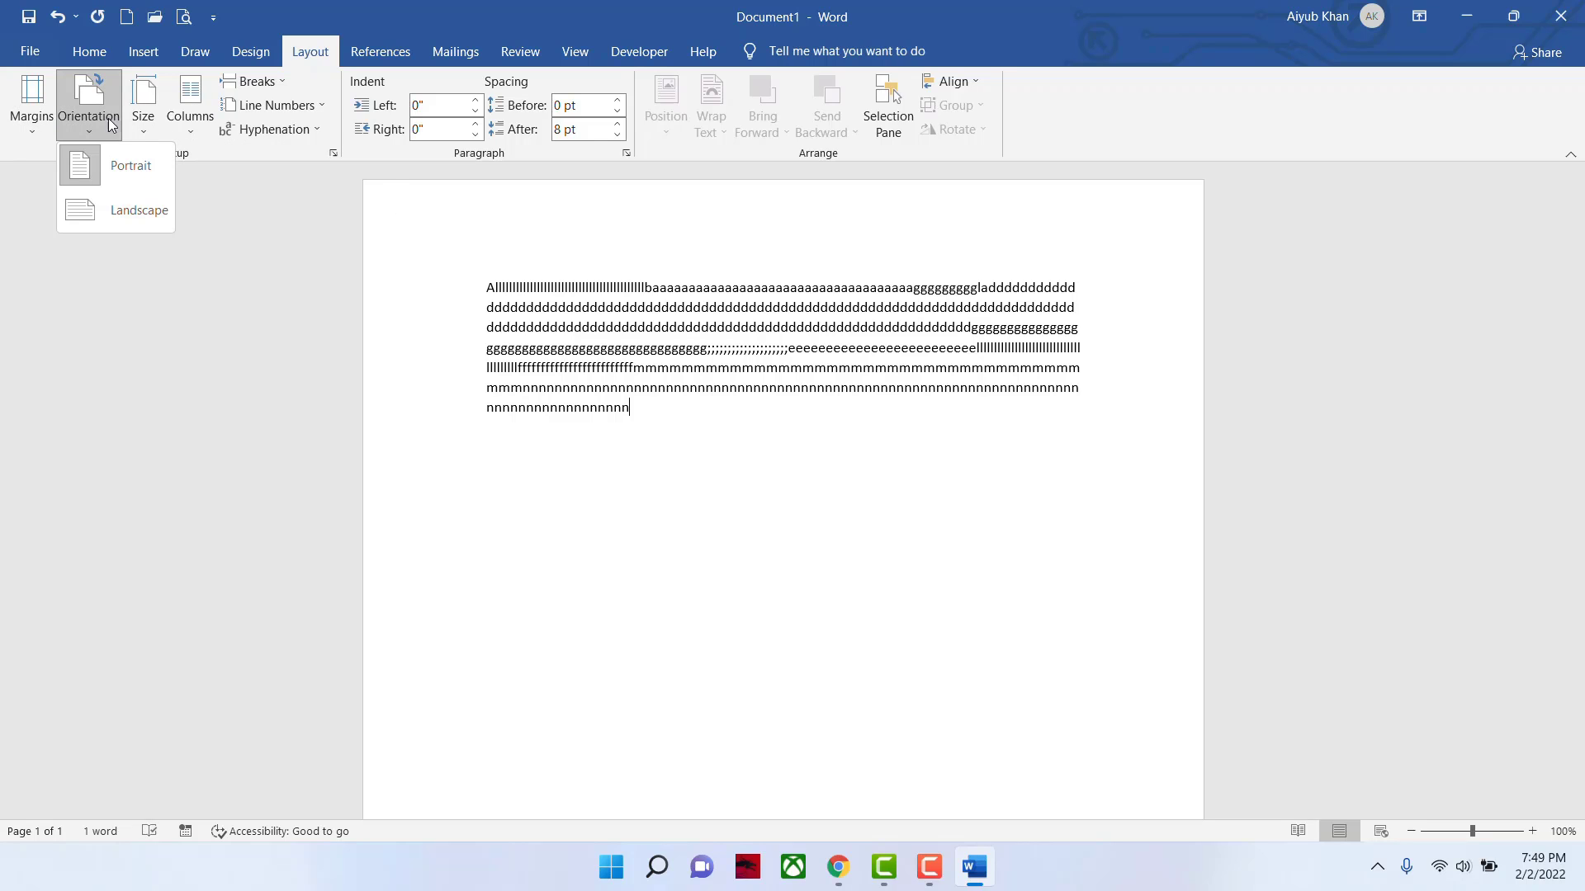
left_click(131, 214)
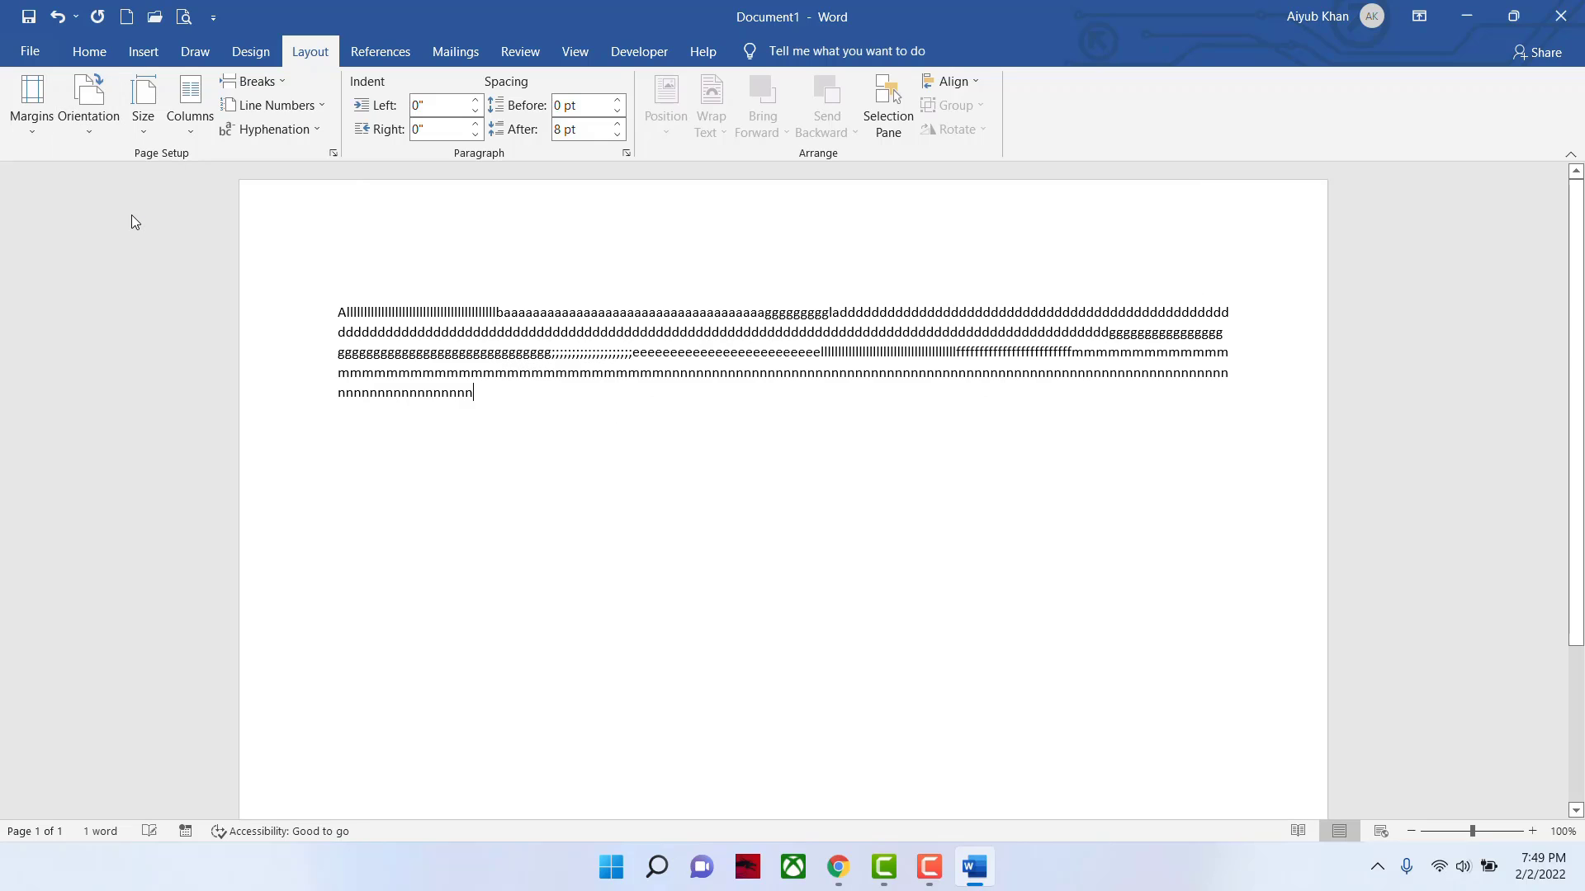
left_click(88, 129)
left_click(103, 170)
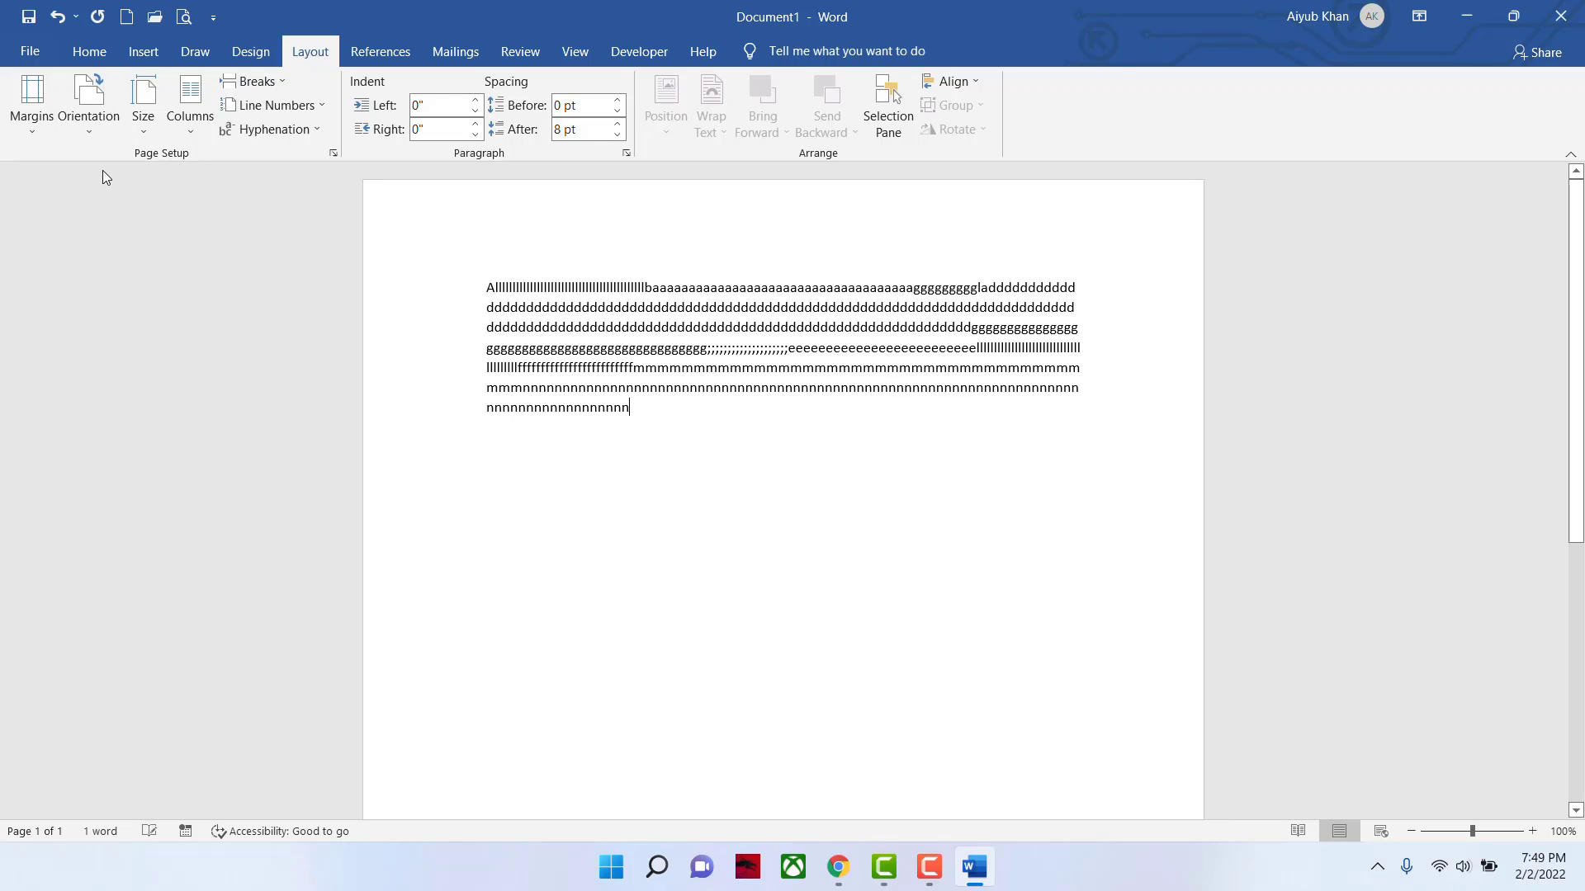
left_click(89, 129)
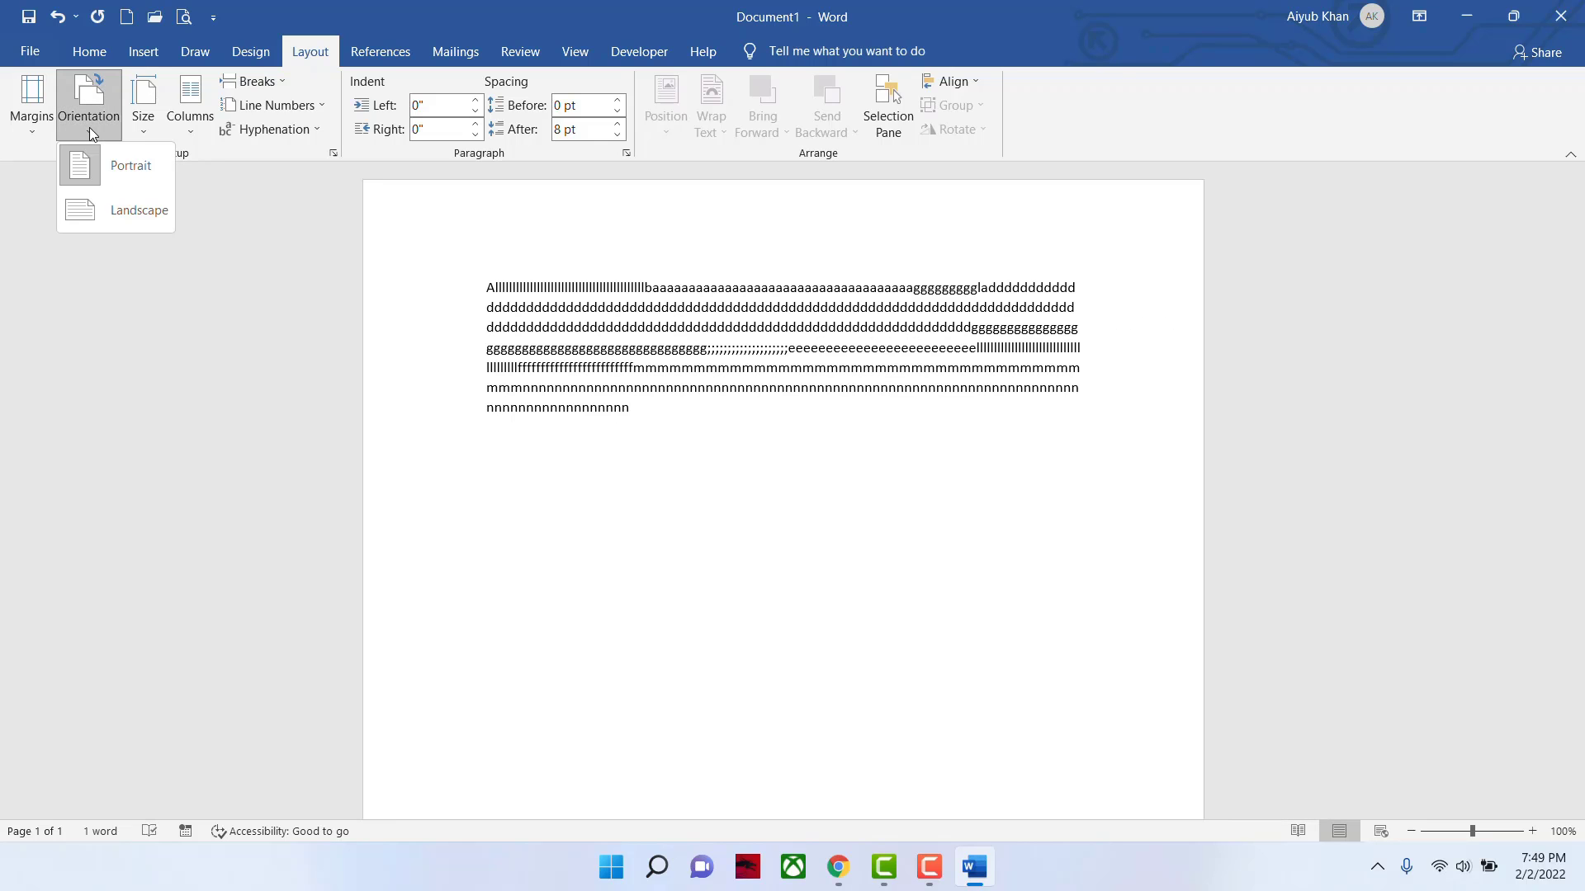
left_click(625, 472)
- Try the A4 paper size and change the page to Envelope Monarch
left_click(145, 129)
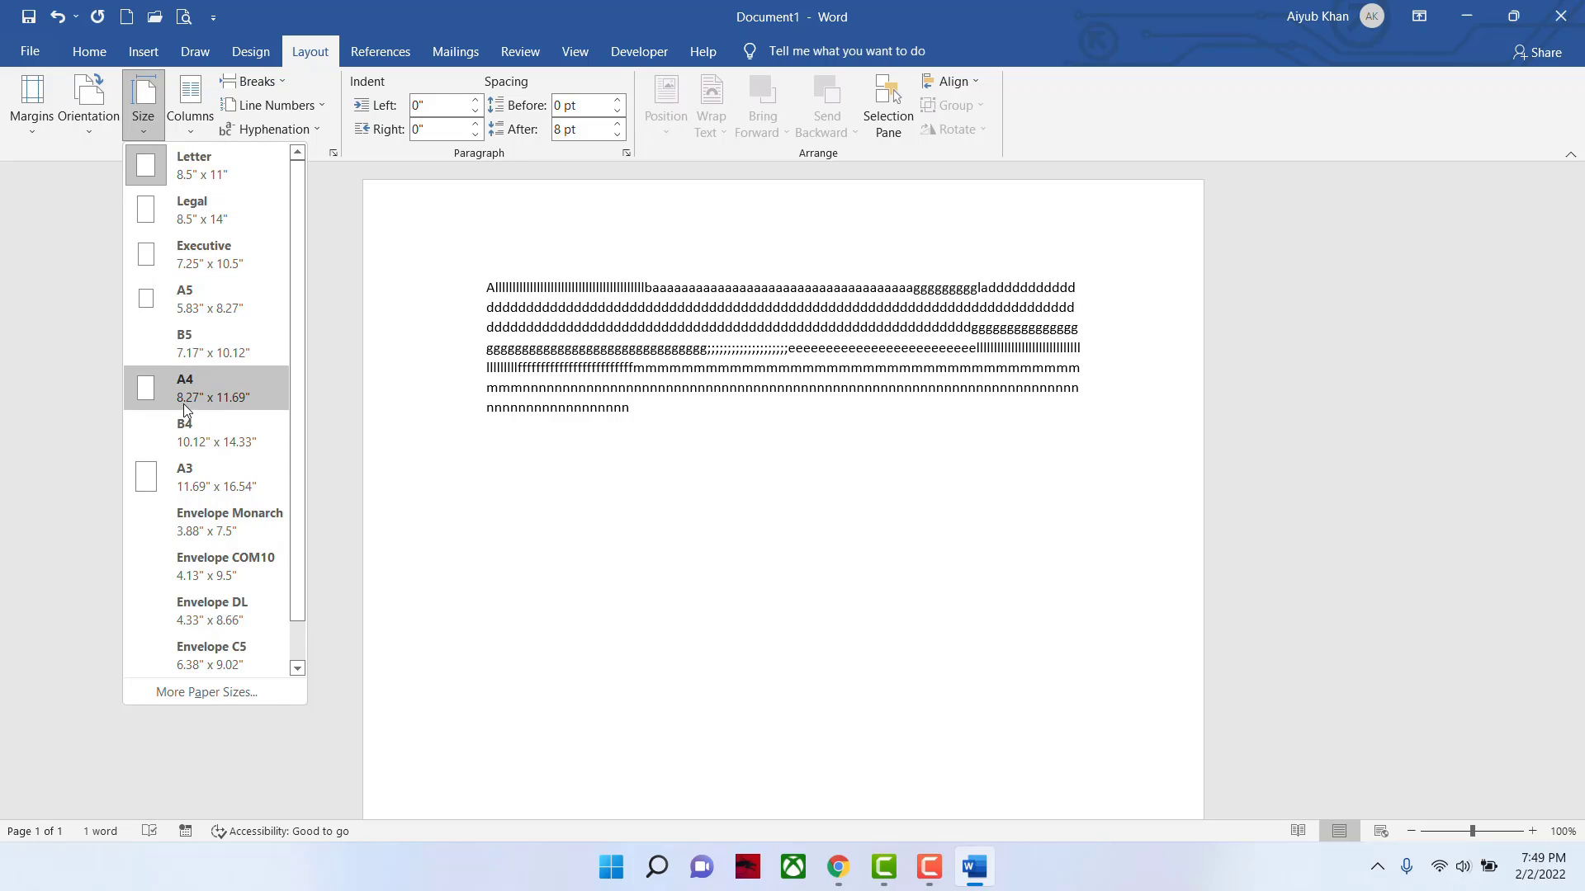
left_click(221, 400)
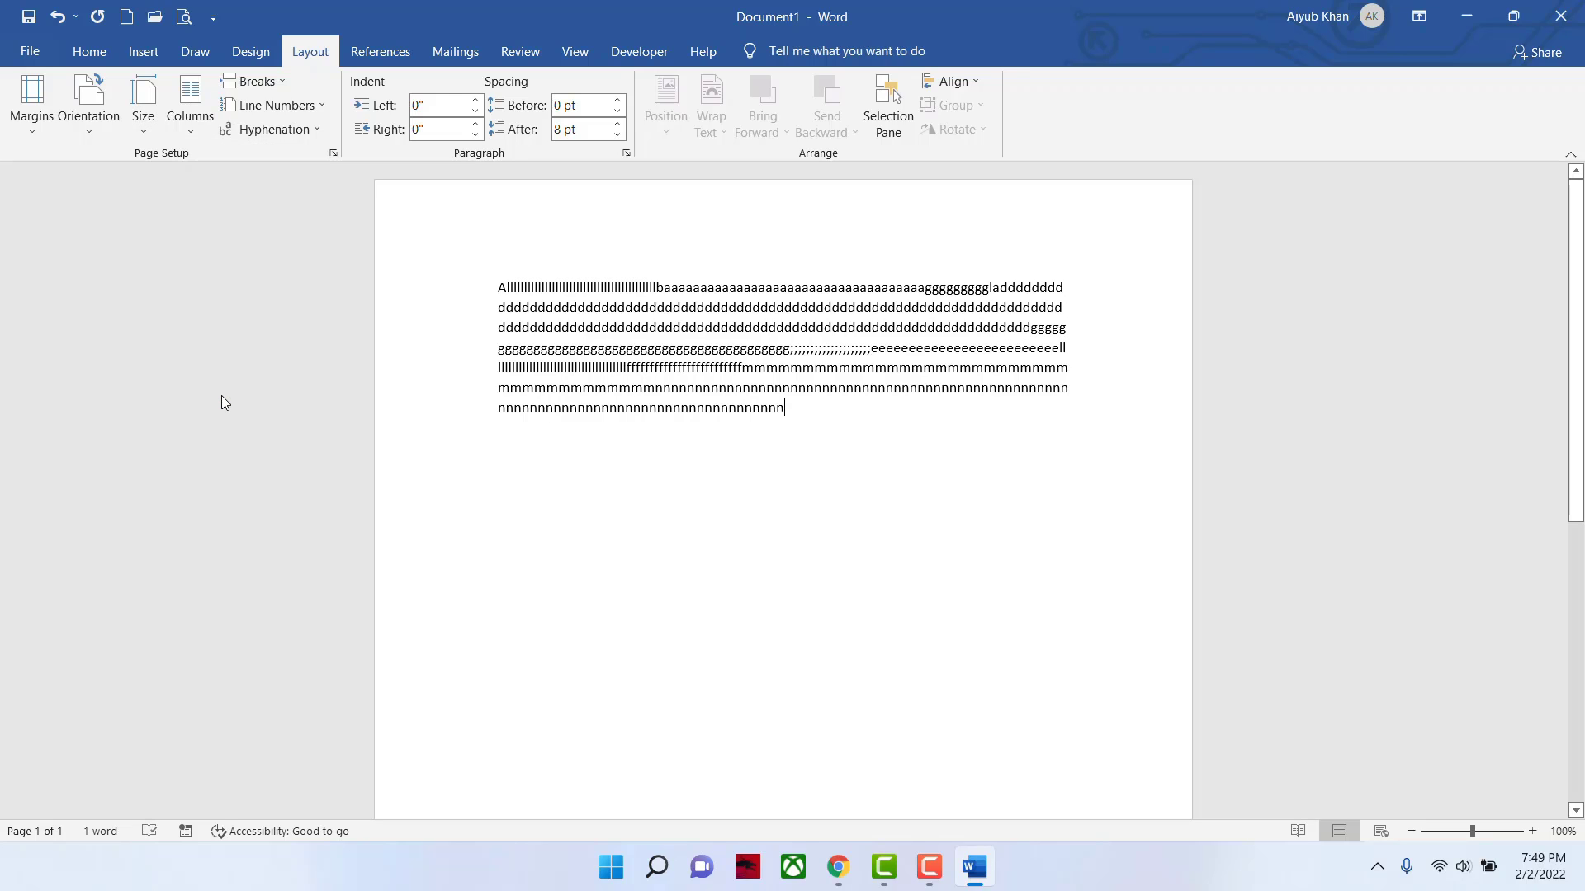
left_click(143, 120)
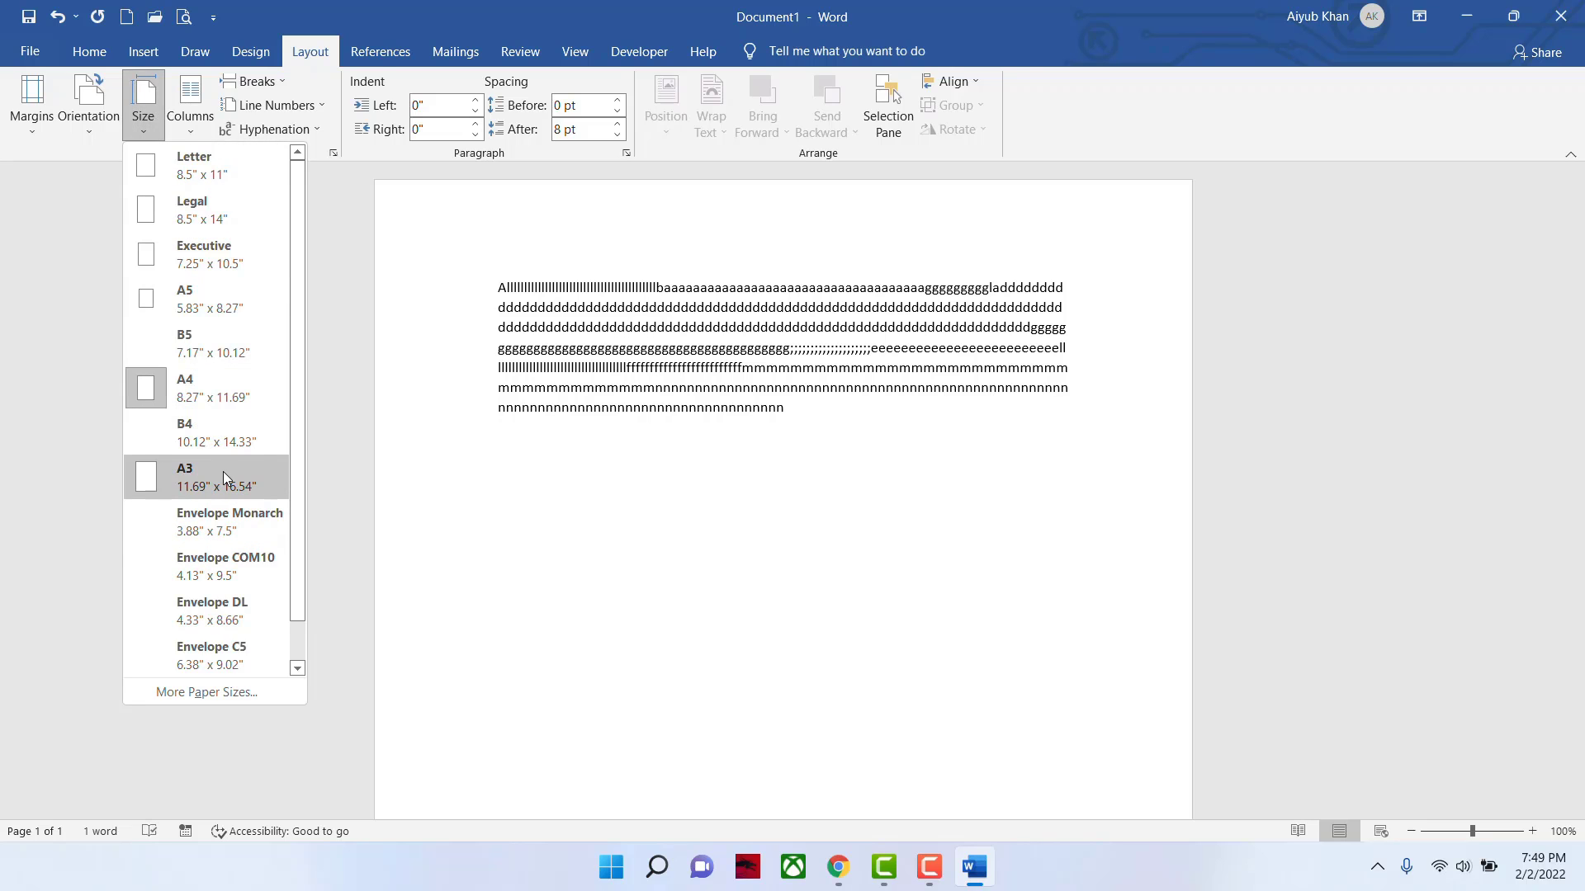
left_click(212, 524)
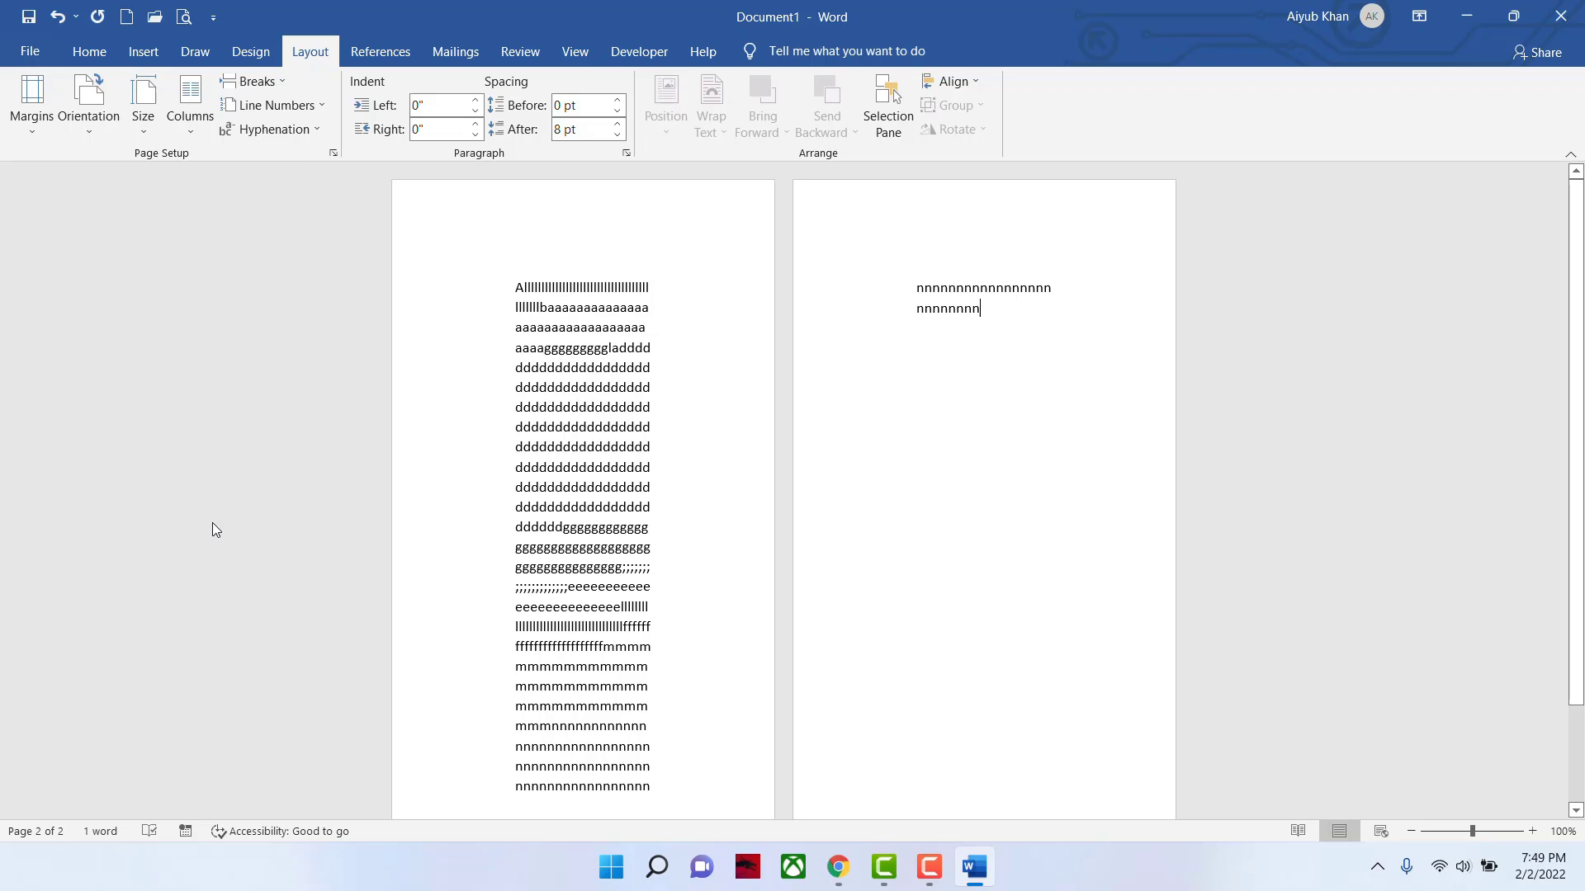
- Try the Landscape orientation with the Envelope COM10 paper size on the sample text
left_click(91, 132)
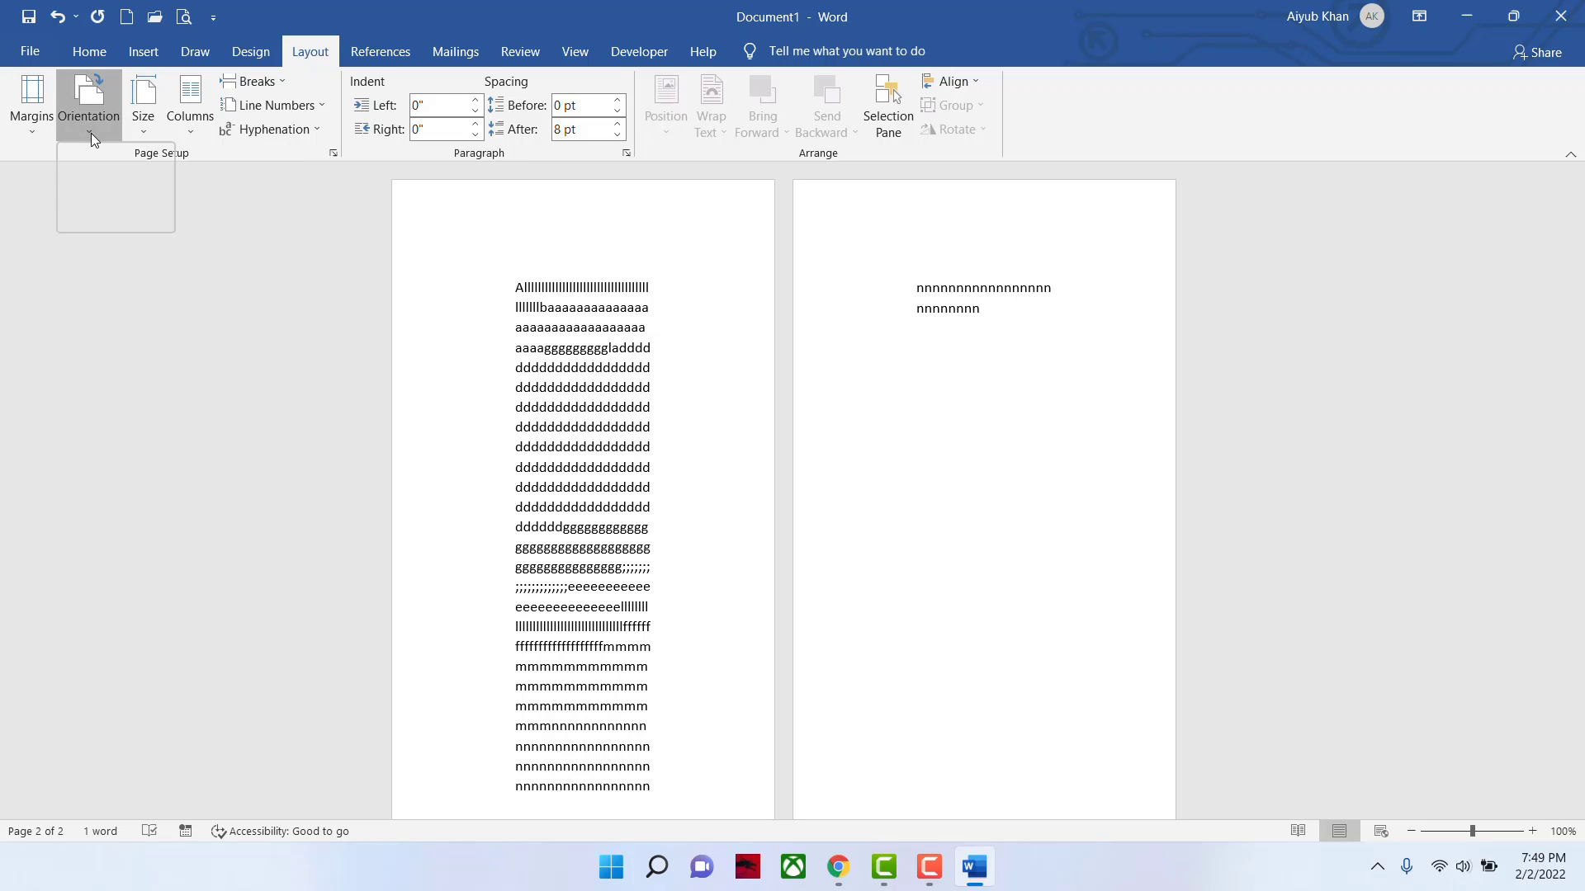
left_click(120, 222)
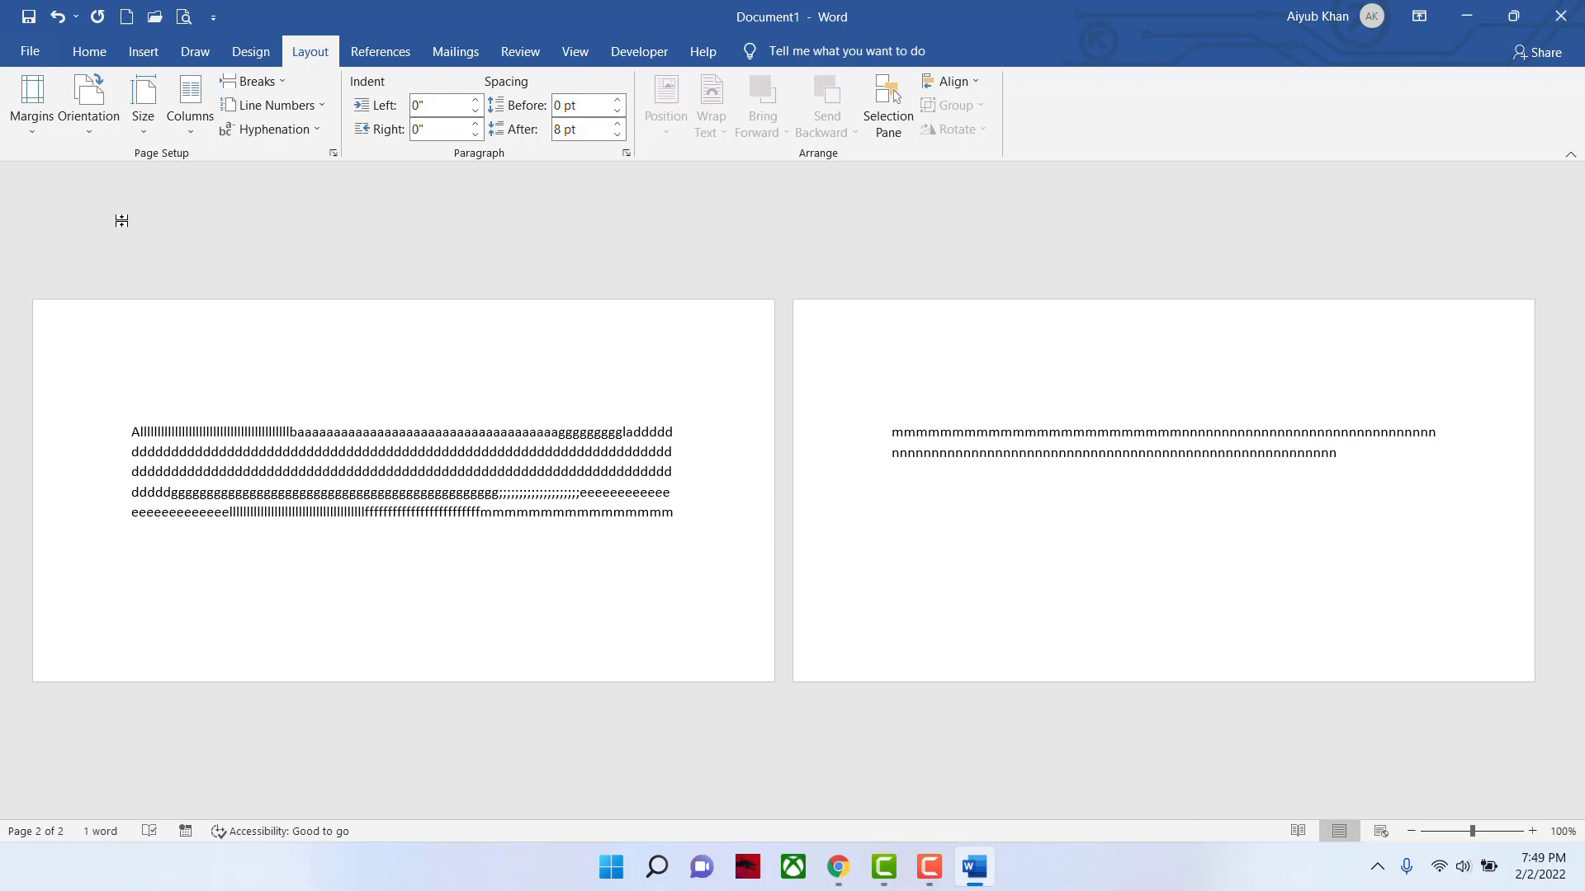
left_click(137, 126)
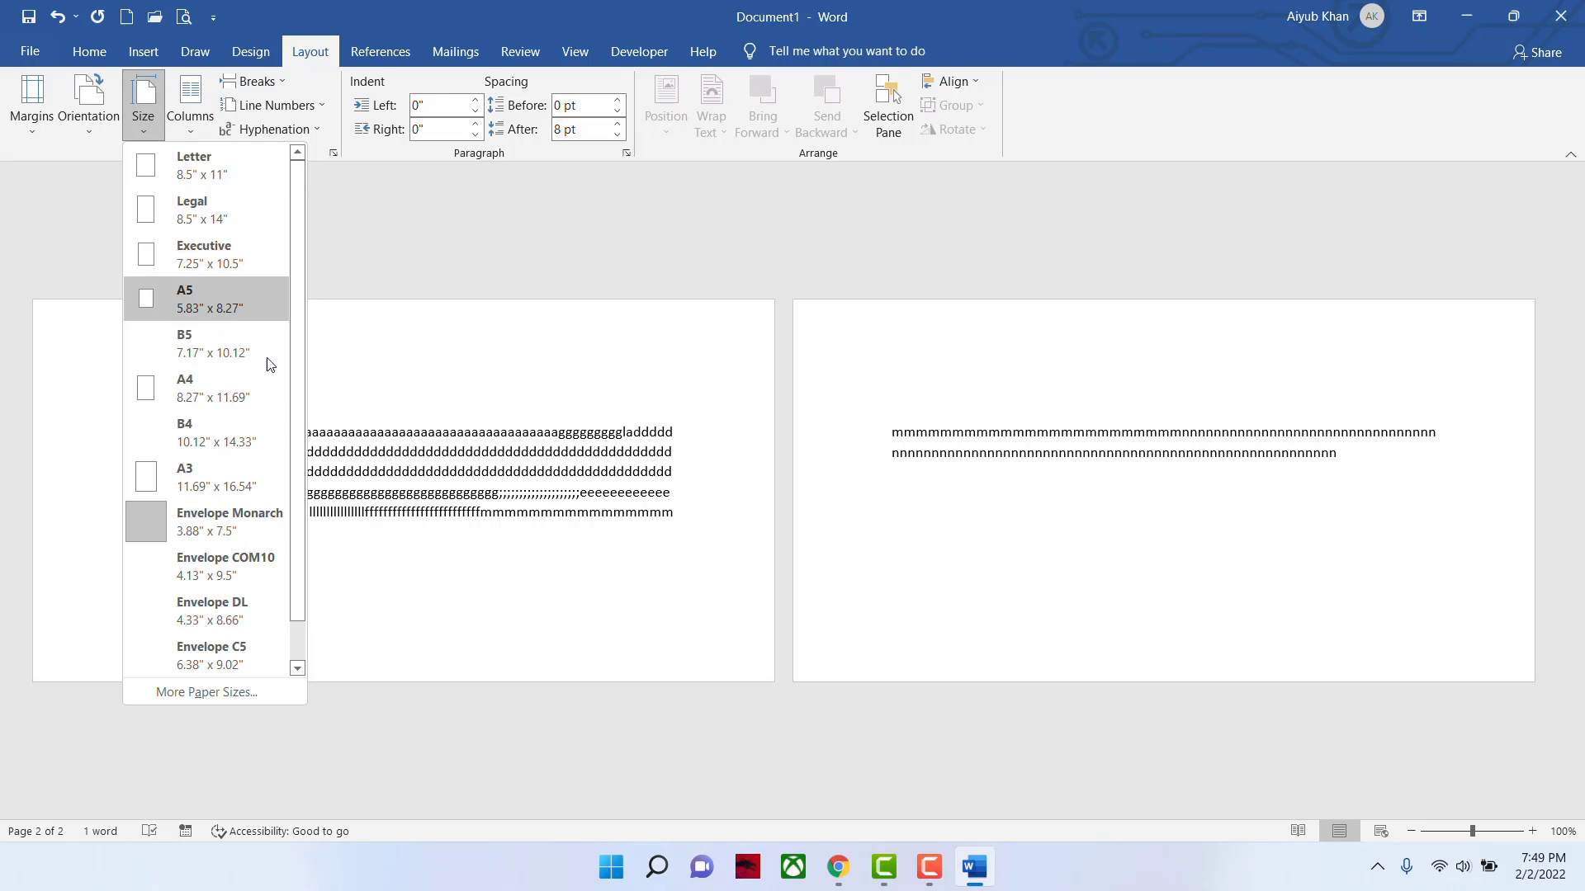
left_click(207, 565)
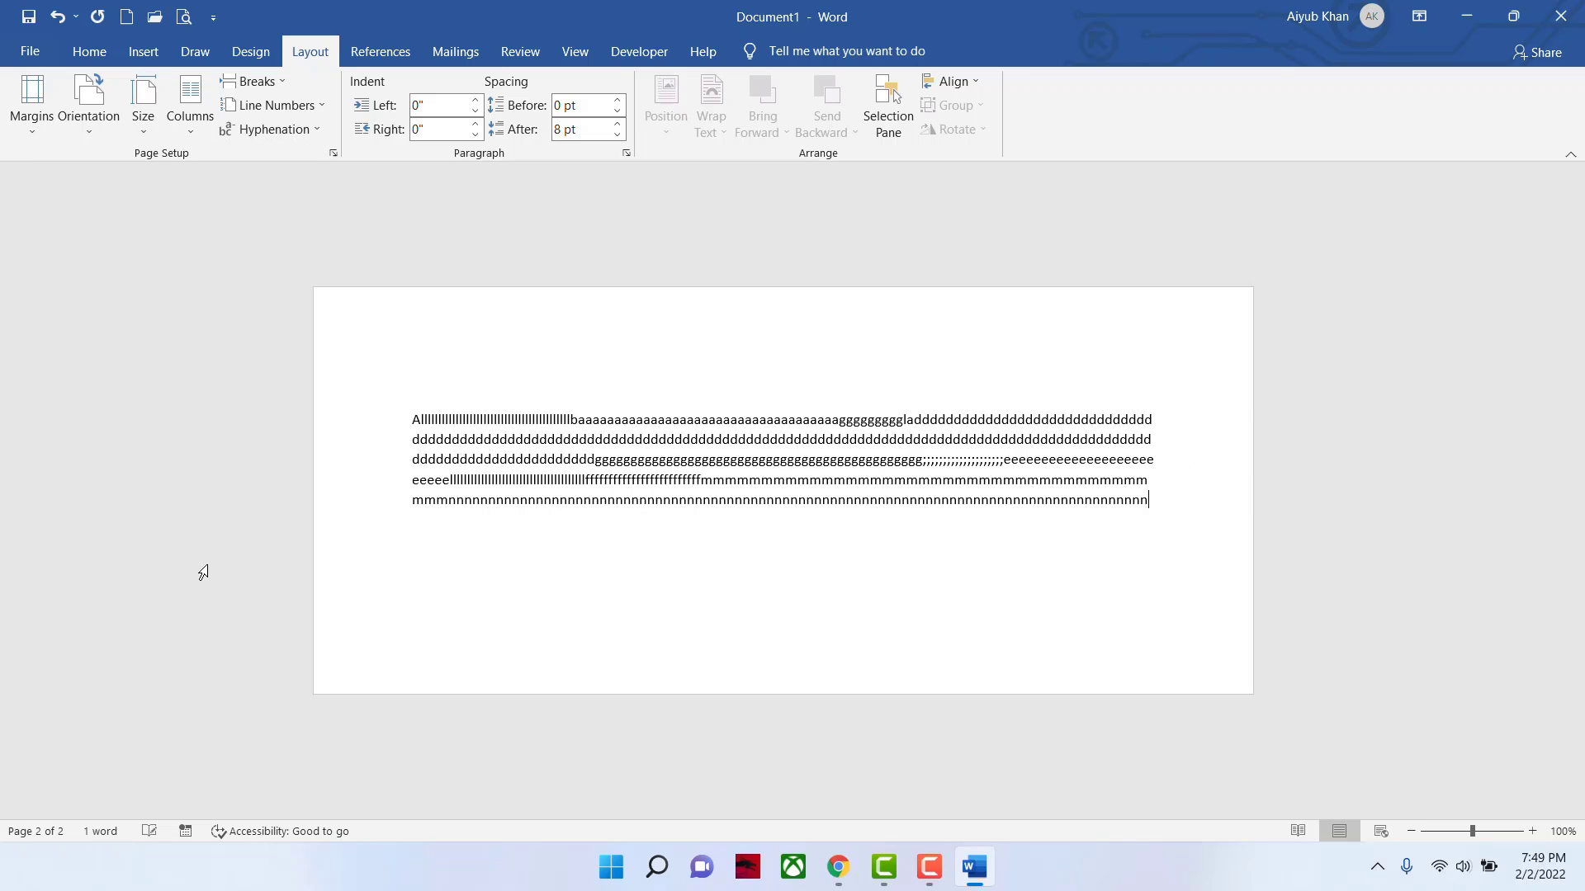
- Set the paper size to A4 and the page orientation to Portrait
left_click(86, 135)
left_click(143, 125)
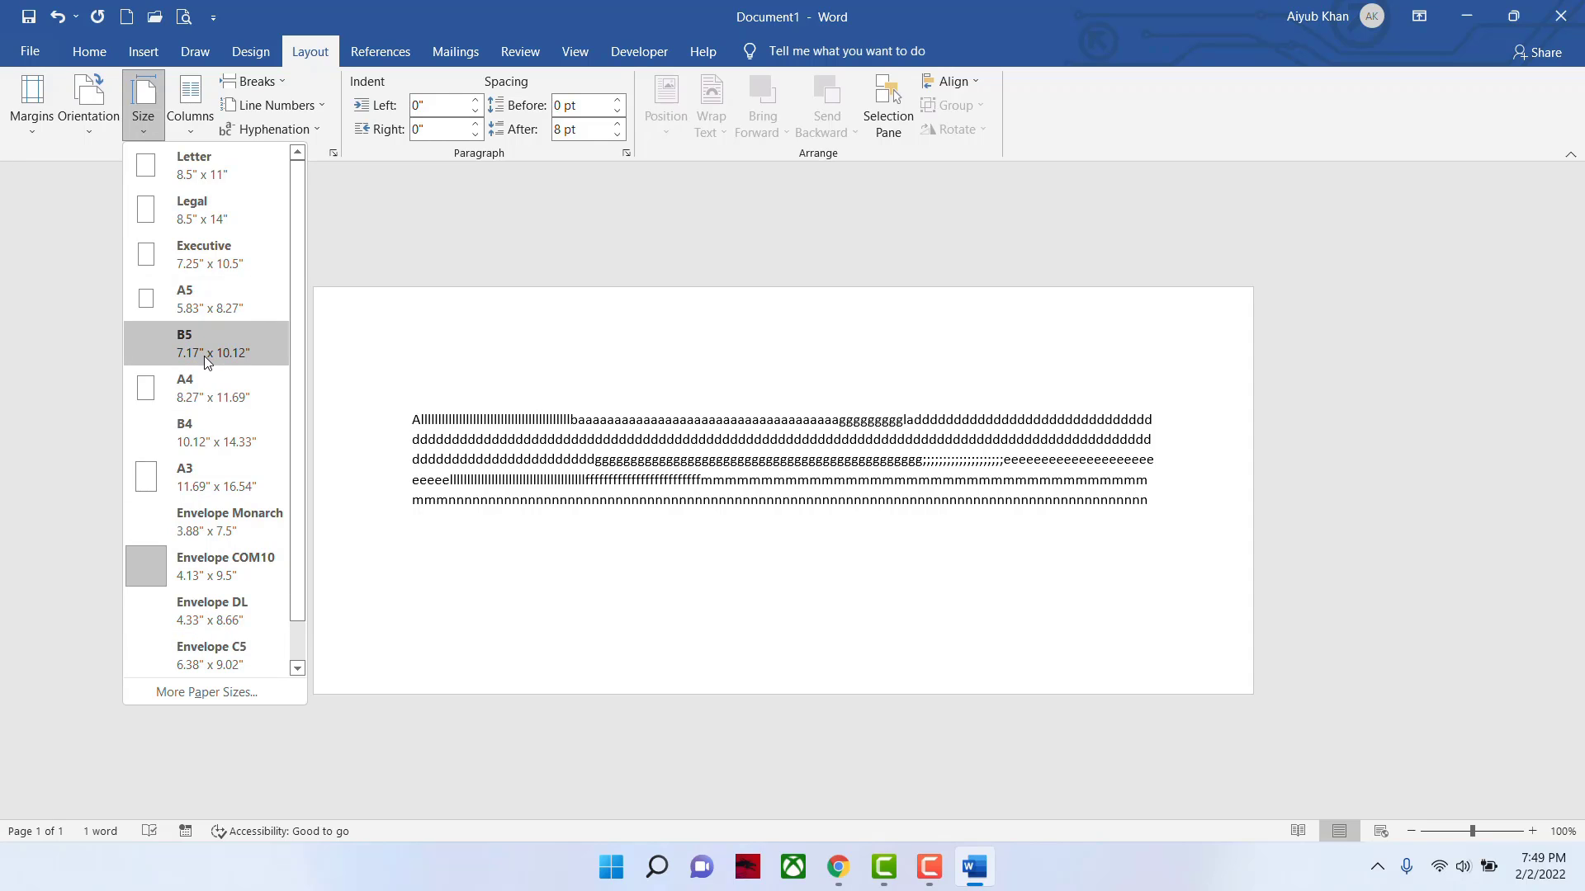
left_click(190, 391)
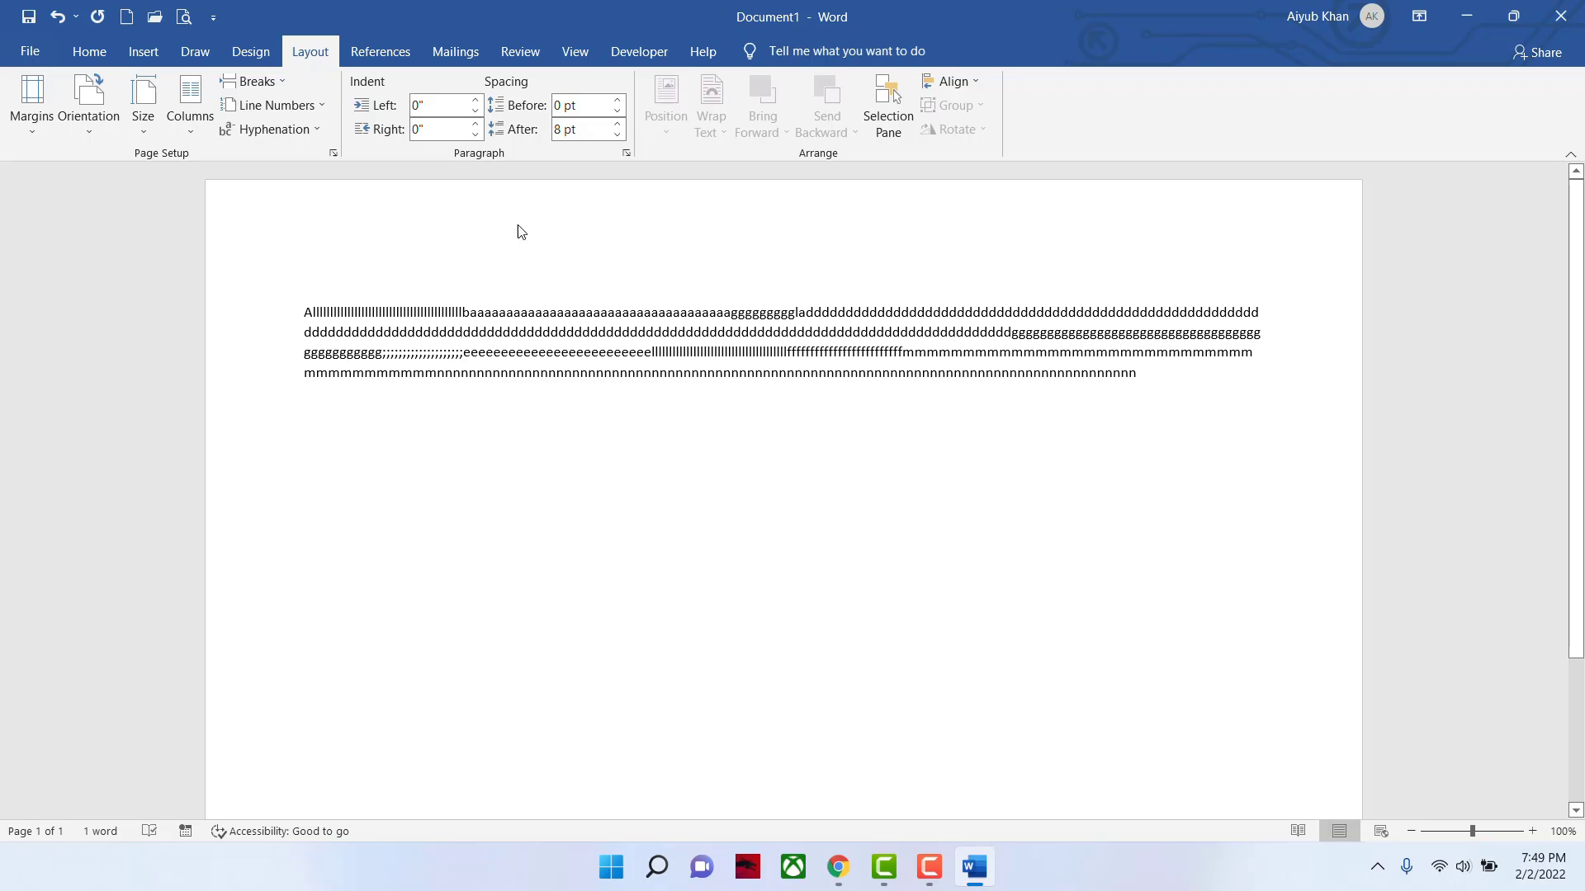
left_click(92, 131)
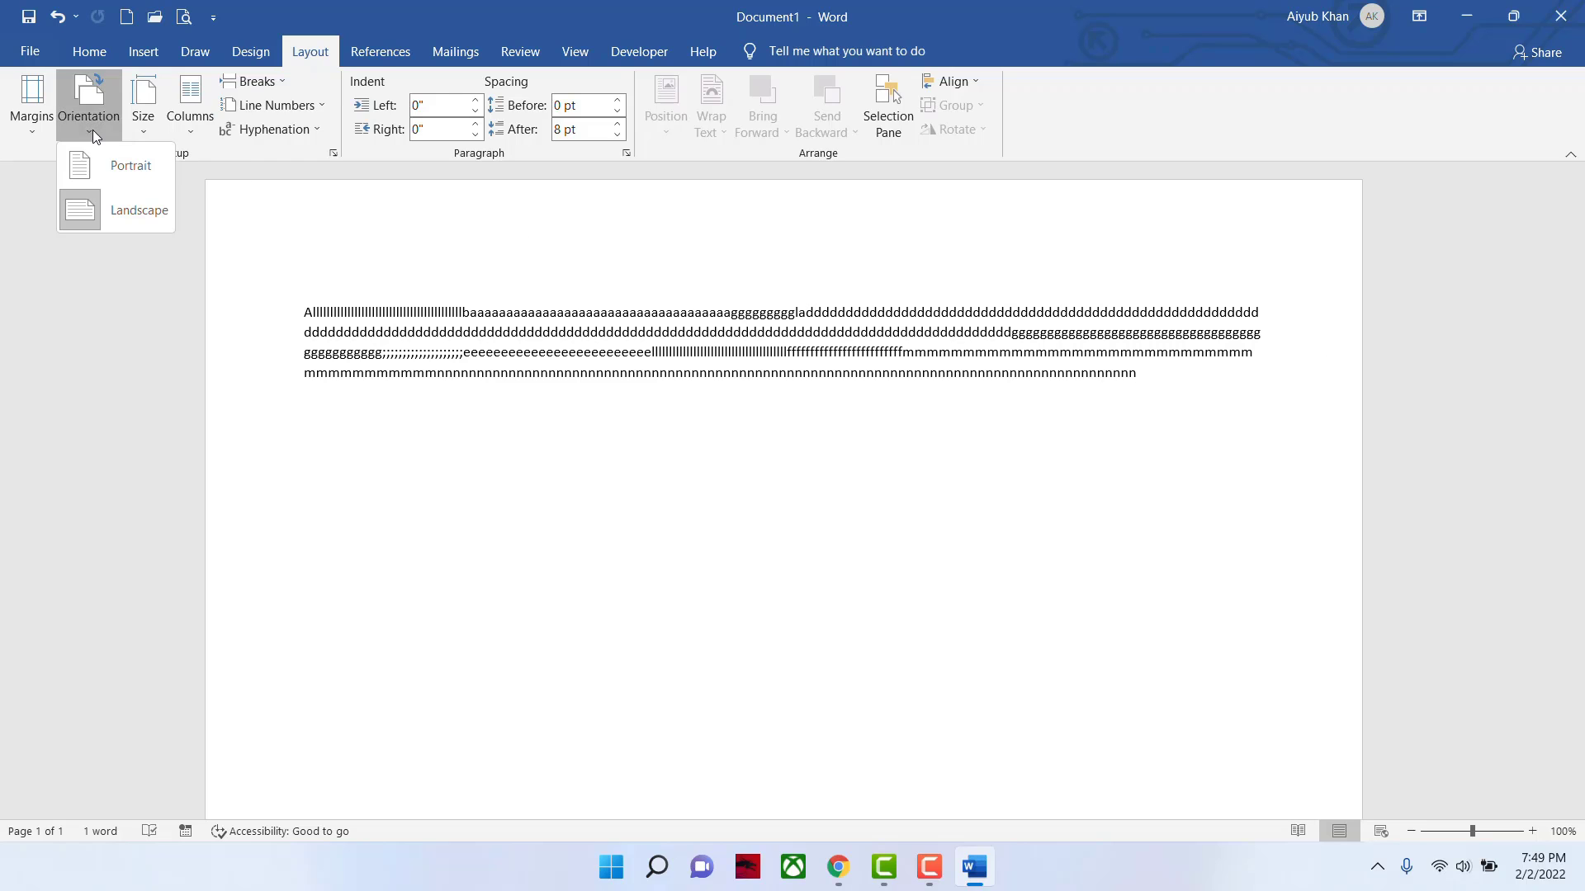
left_click(115, 168)
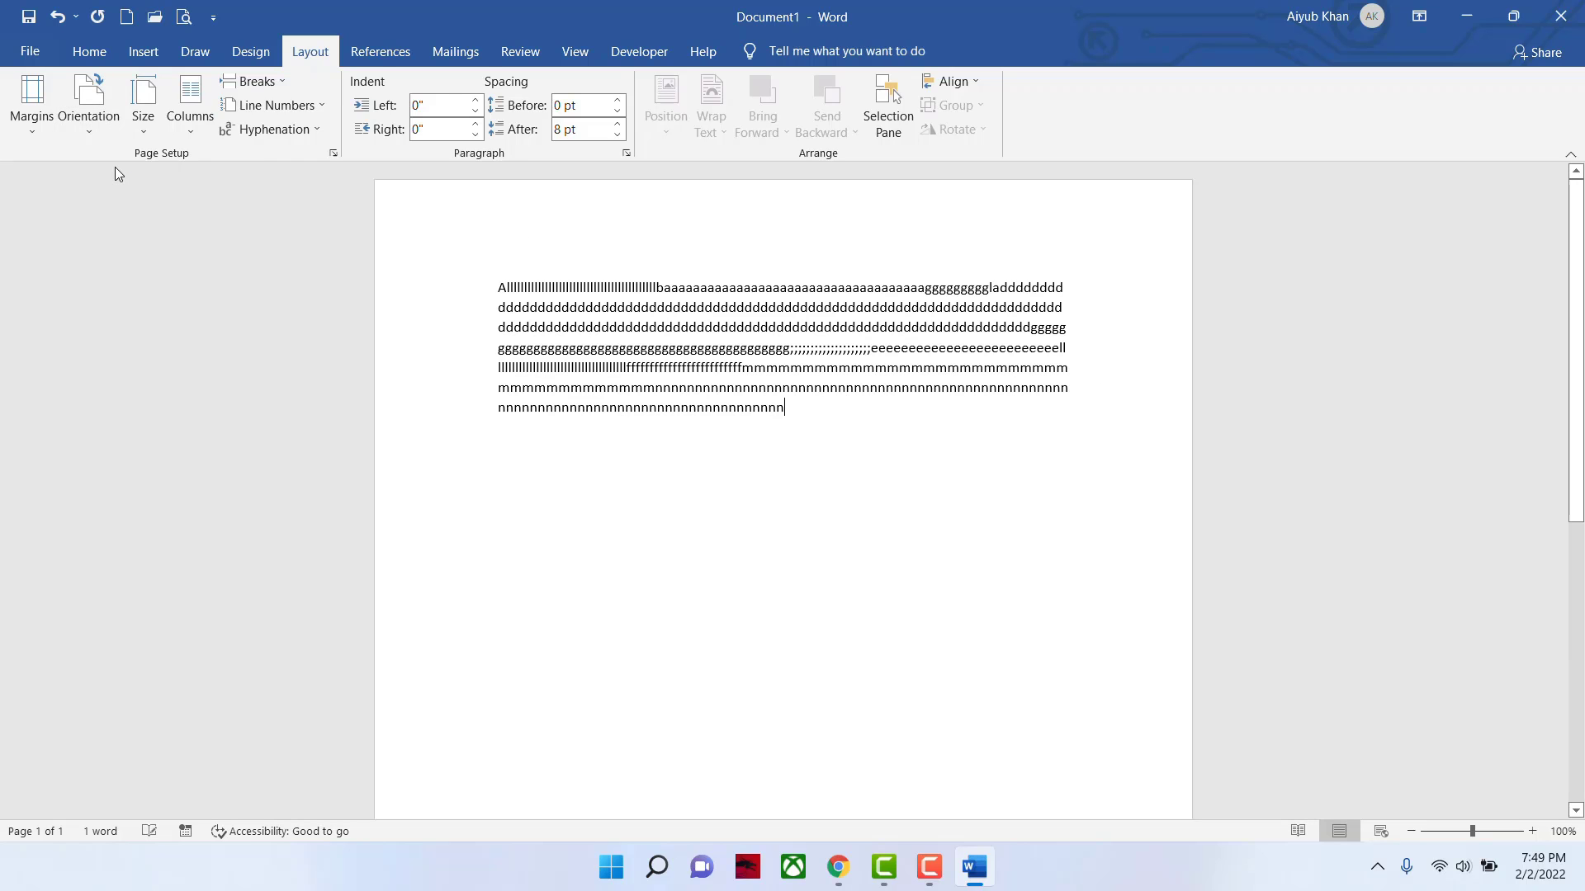
- Try the Two, Three, Left and Right column layouts on the sample text and return it to One column
left_click(190, 132)
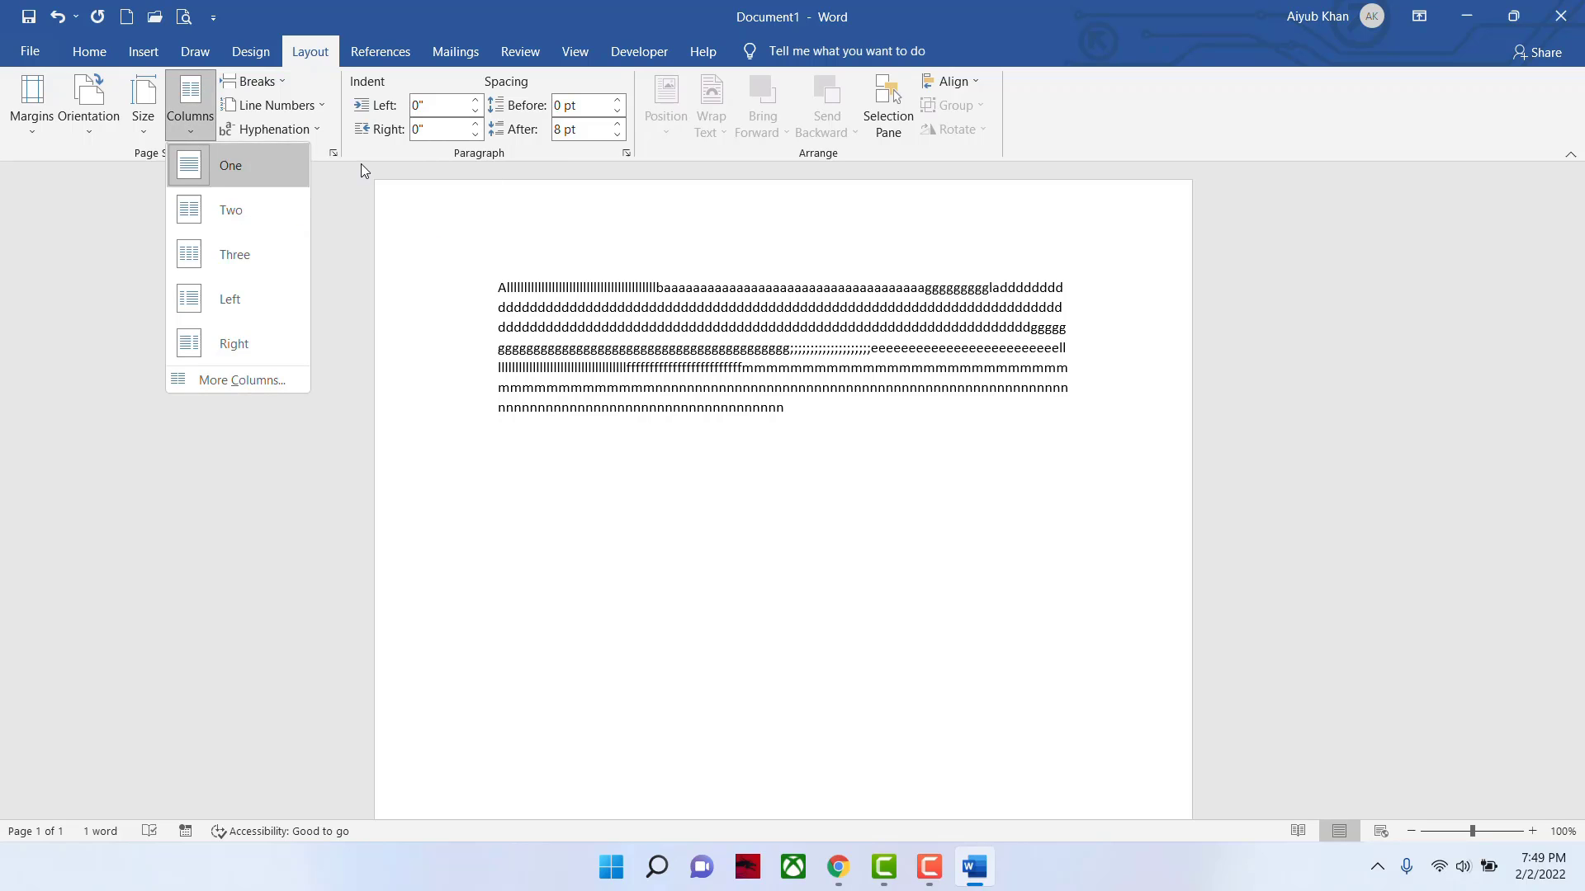
left_click(239, 213)
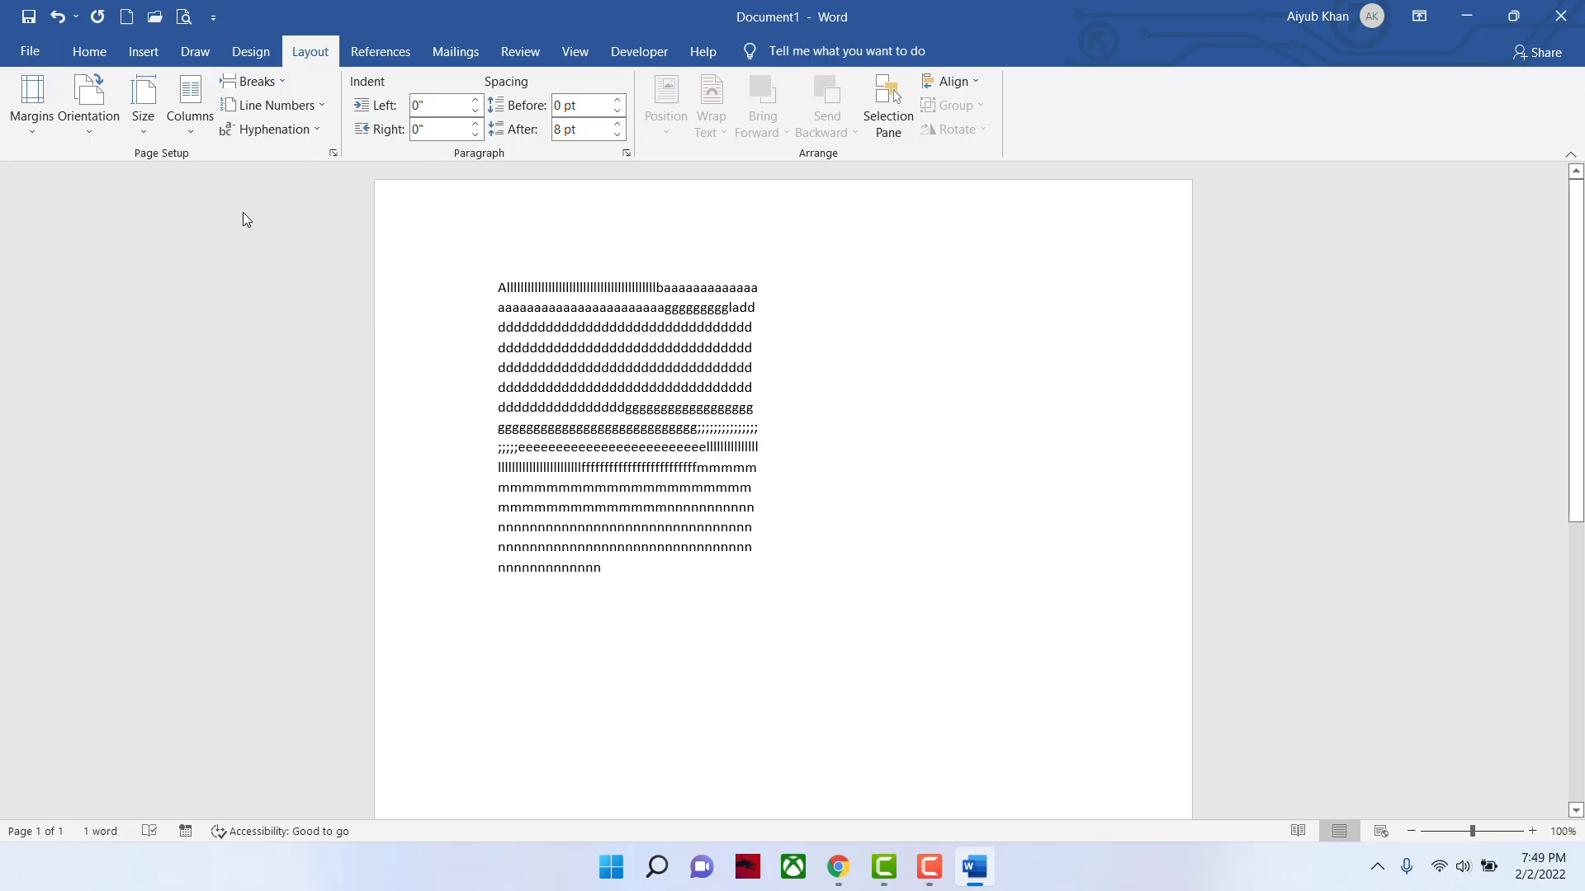
left_click(184, 130)
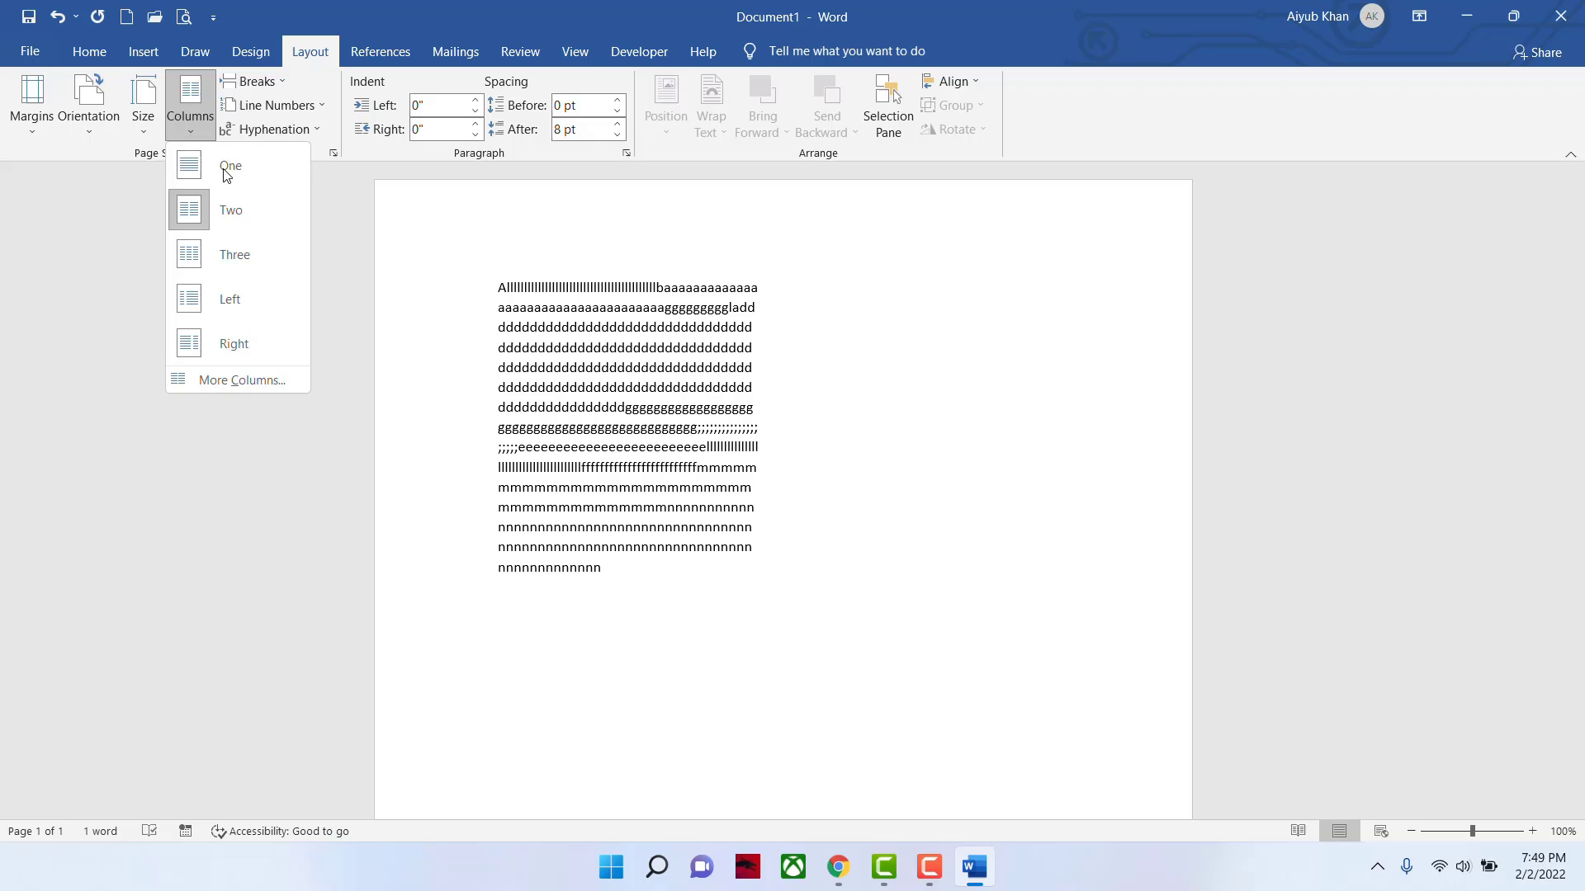
left_click(228, 253)
left_click(190, 132)
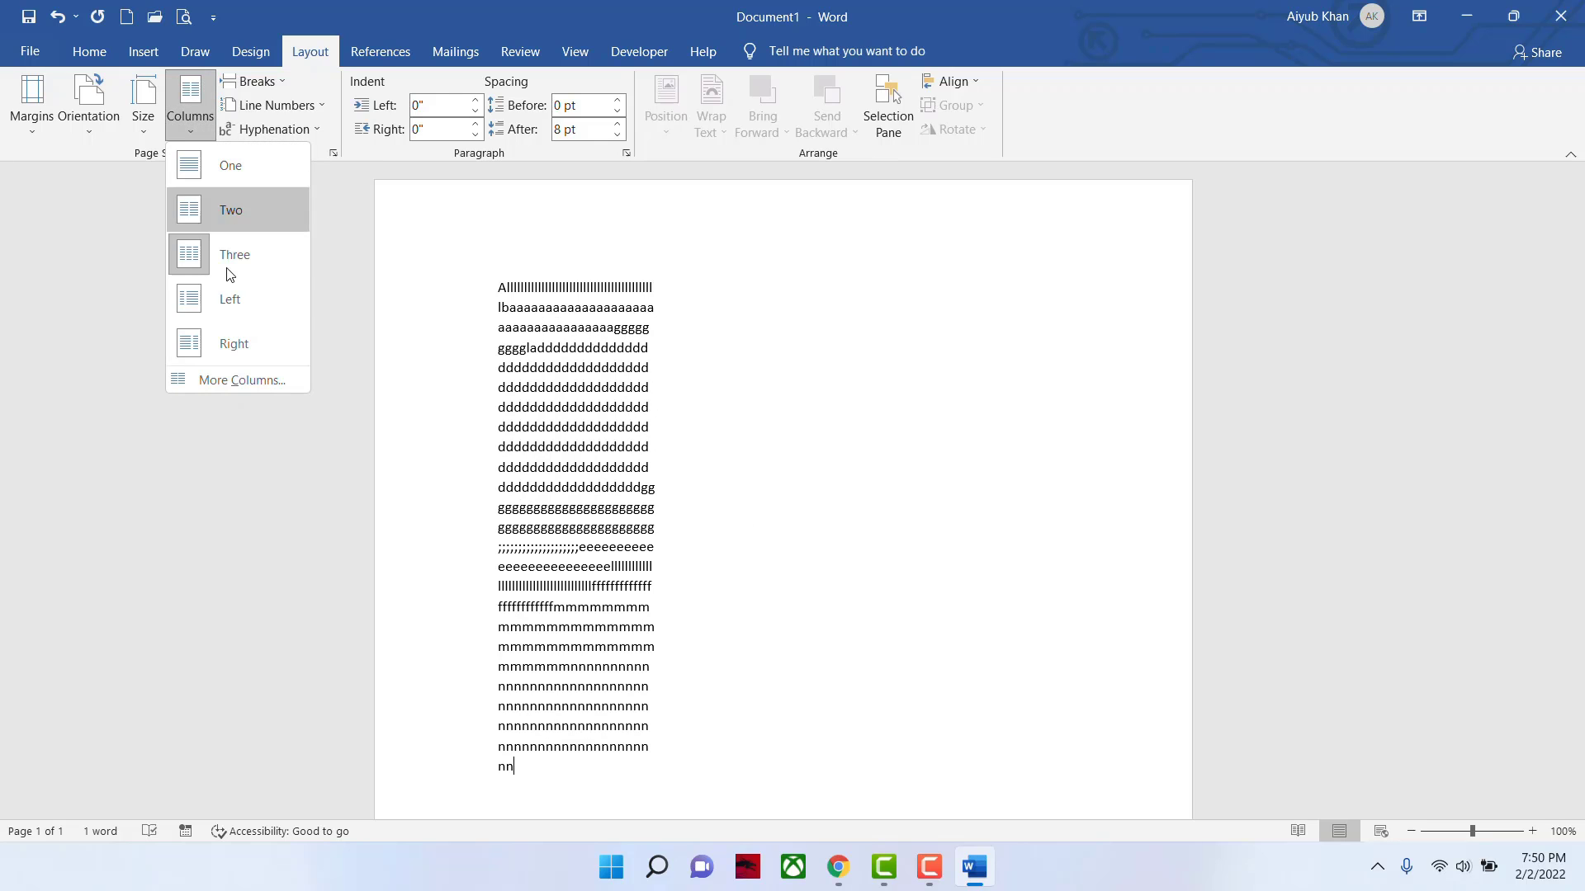
left_click(220, 301)
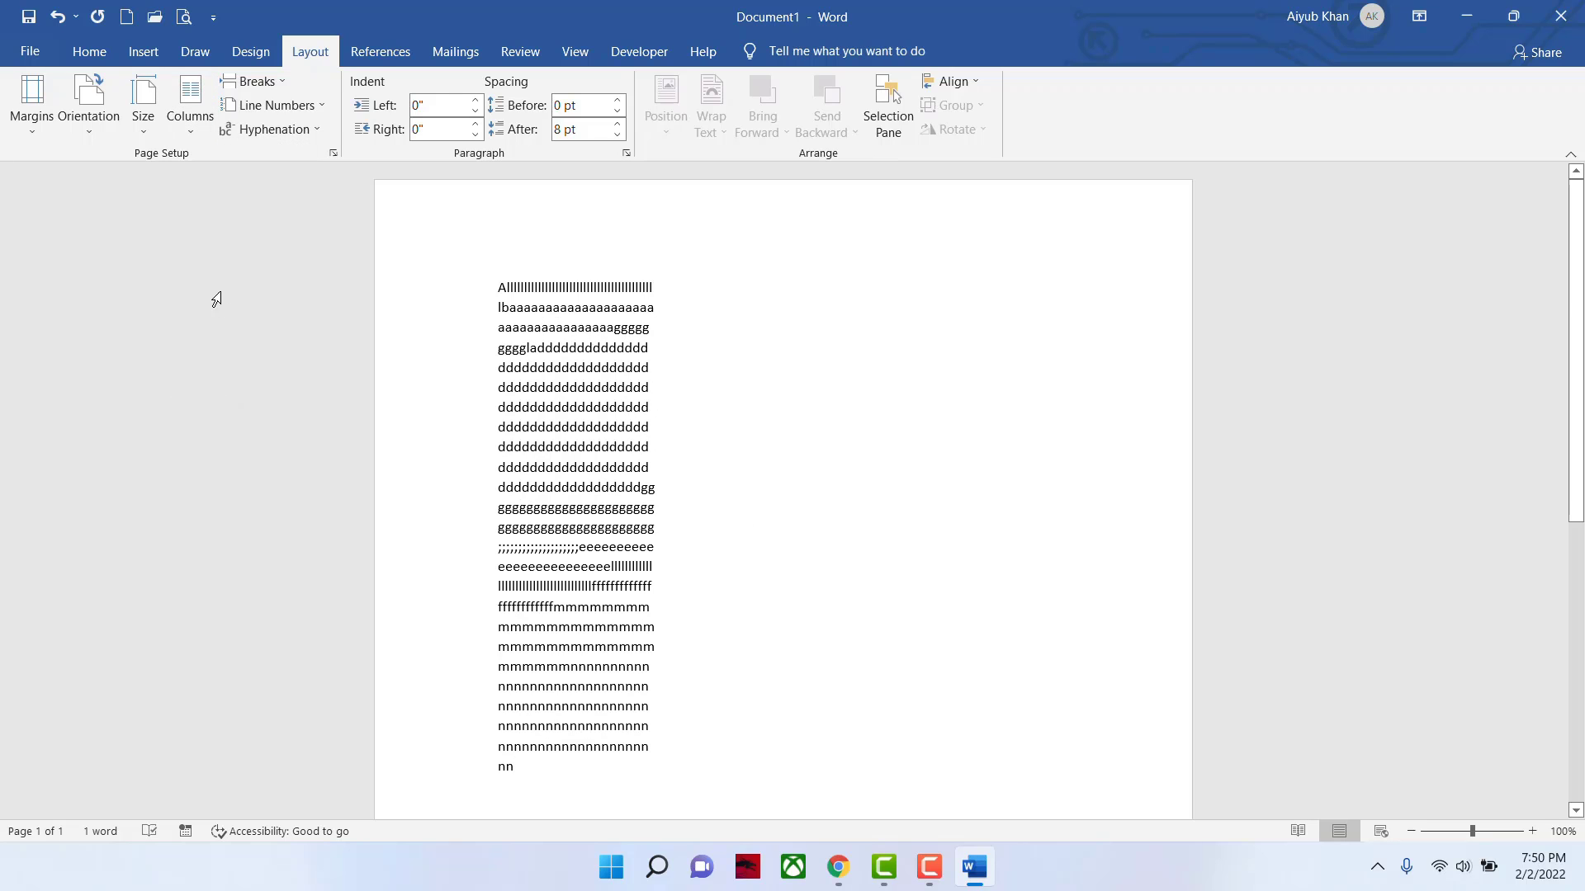
left_click(191, 134)
left_click(217, 346)
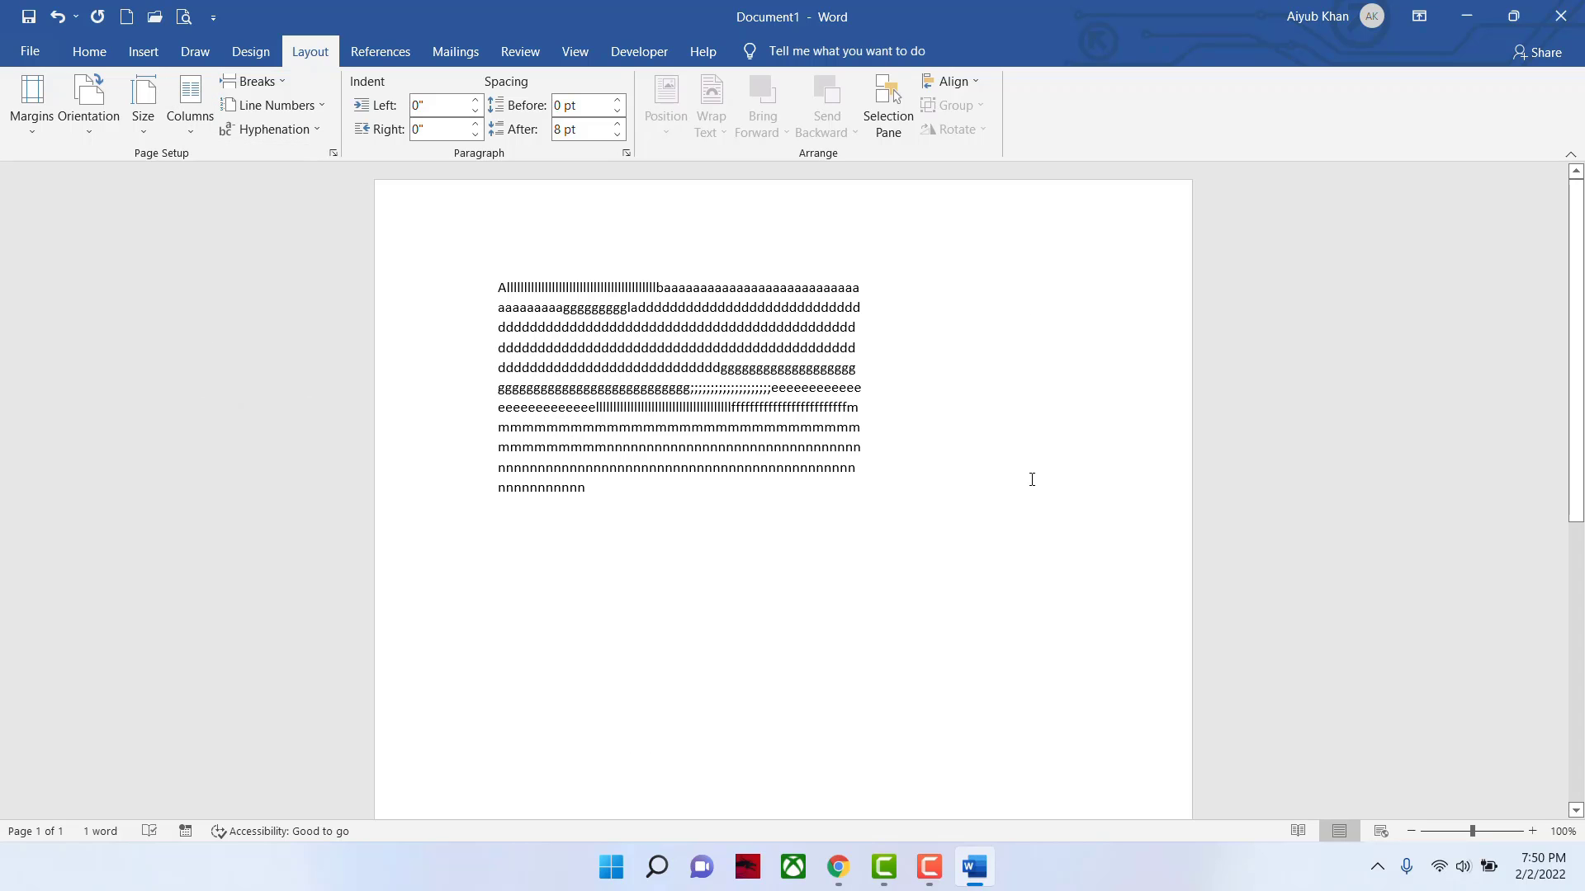
left_click(200, 130)
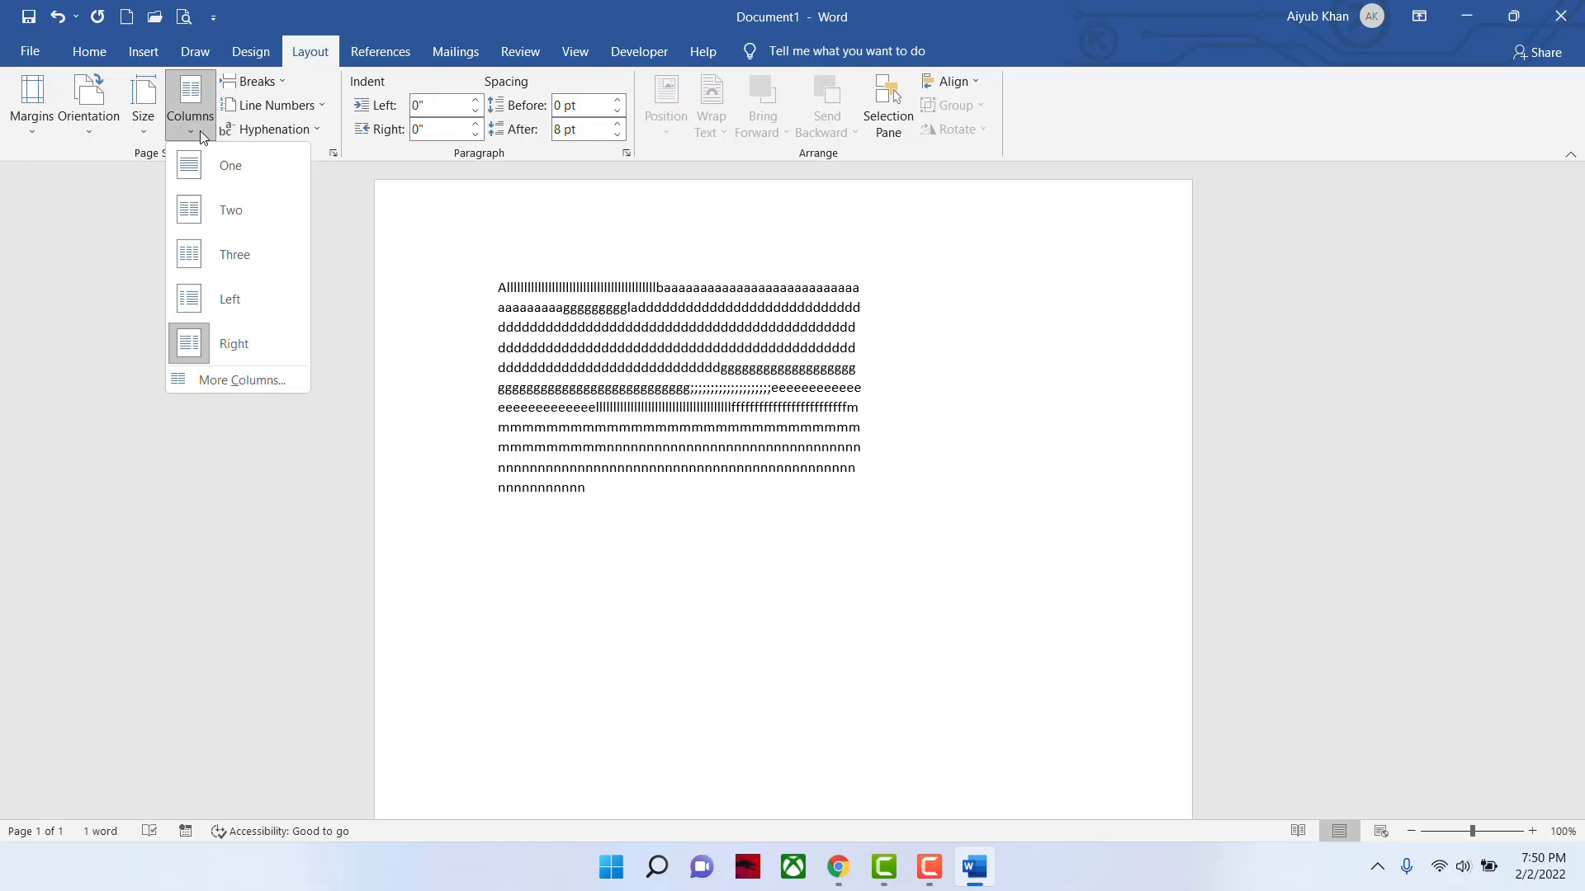
left_click(216, 164)
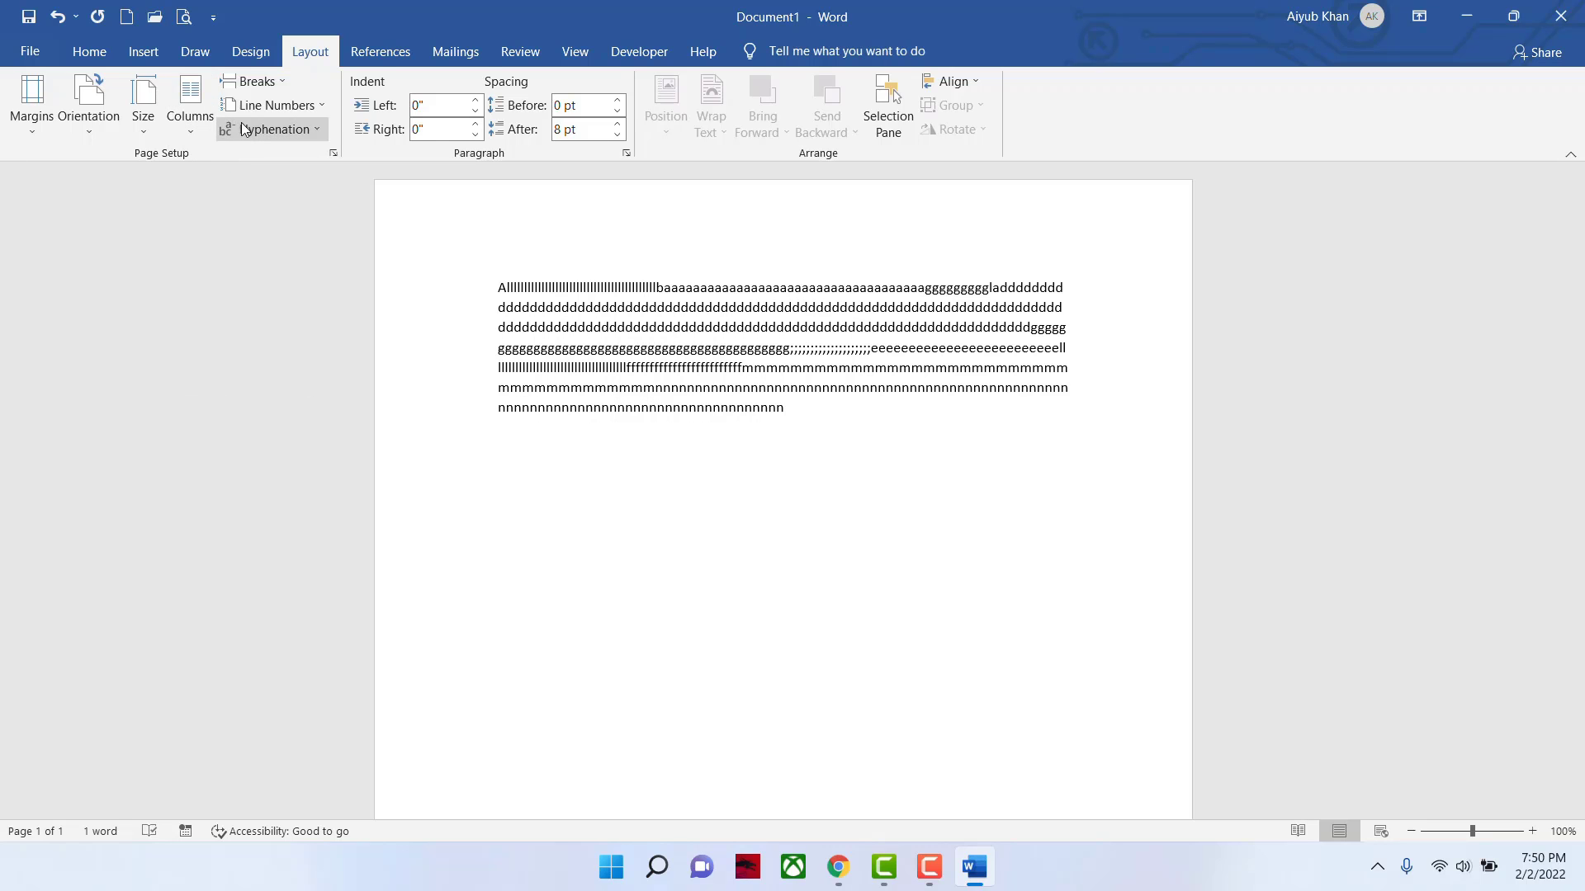
- Start a new line after the end of the sample text and insert a column break there
left_click(276, 82)
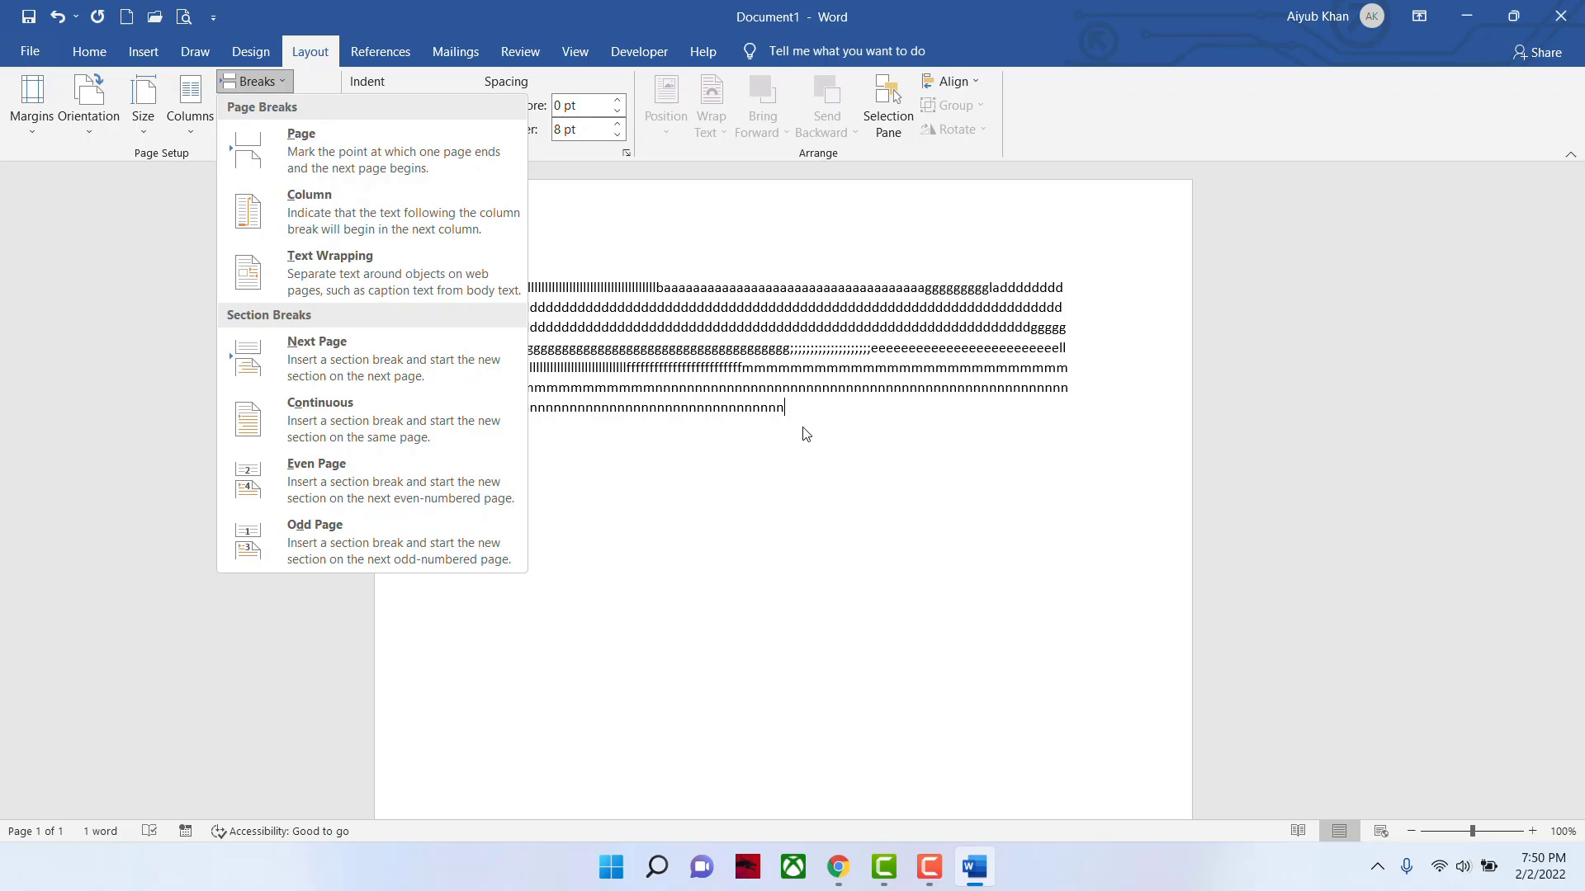
left_click(852, 419)
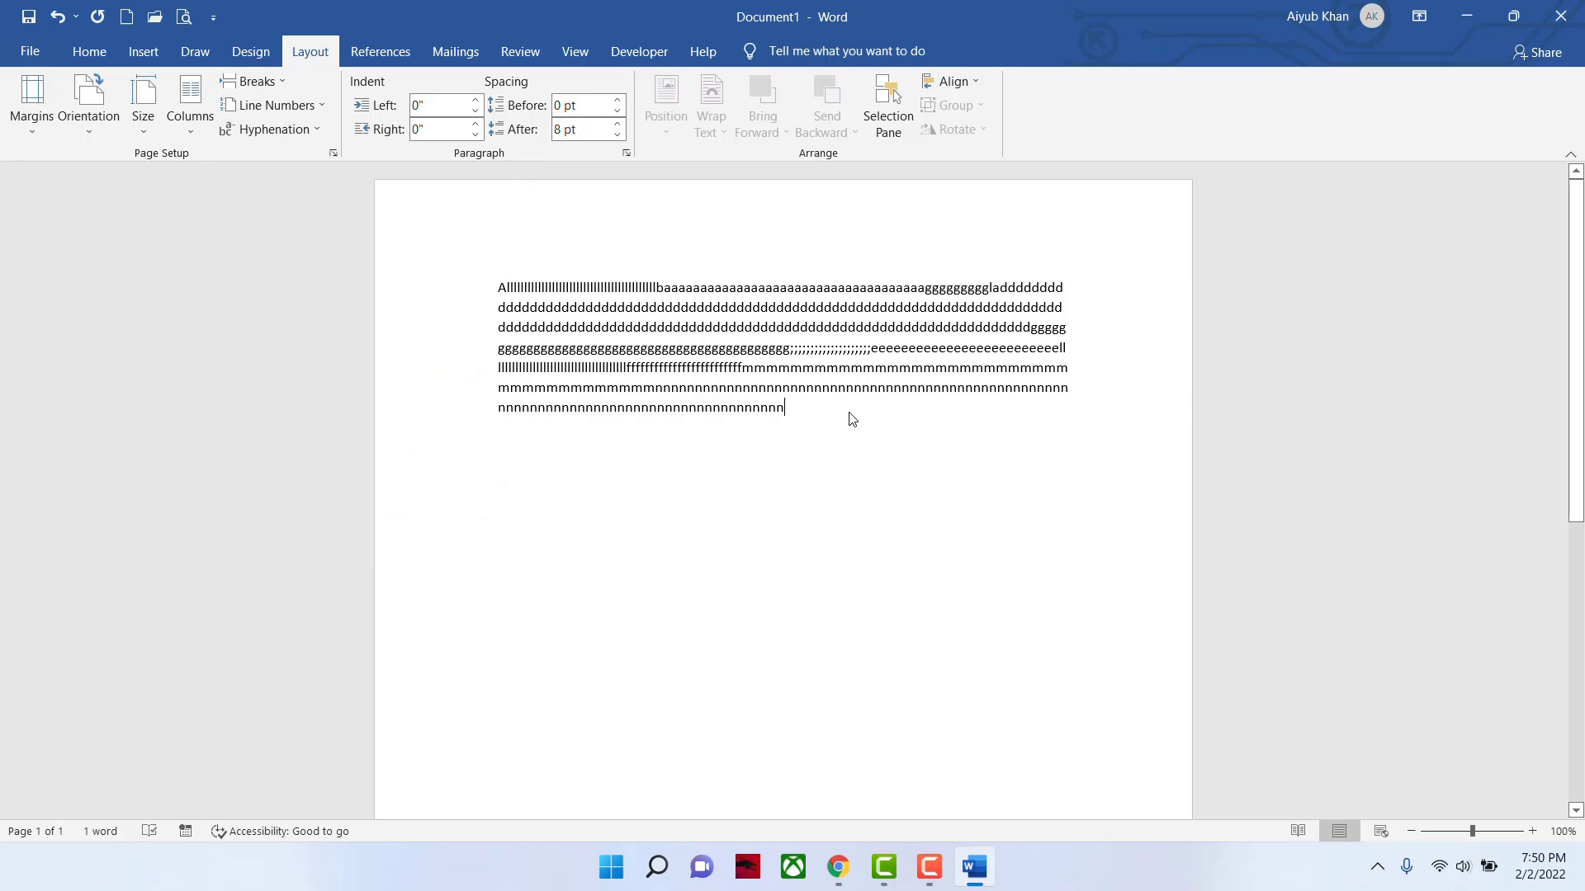
key("Return")
left_click(268, 84)
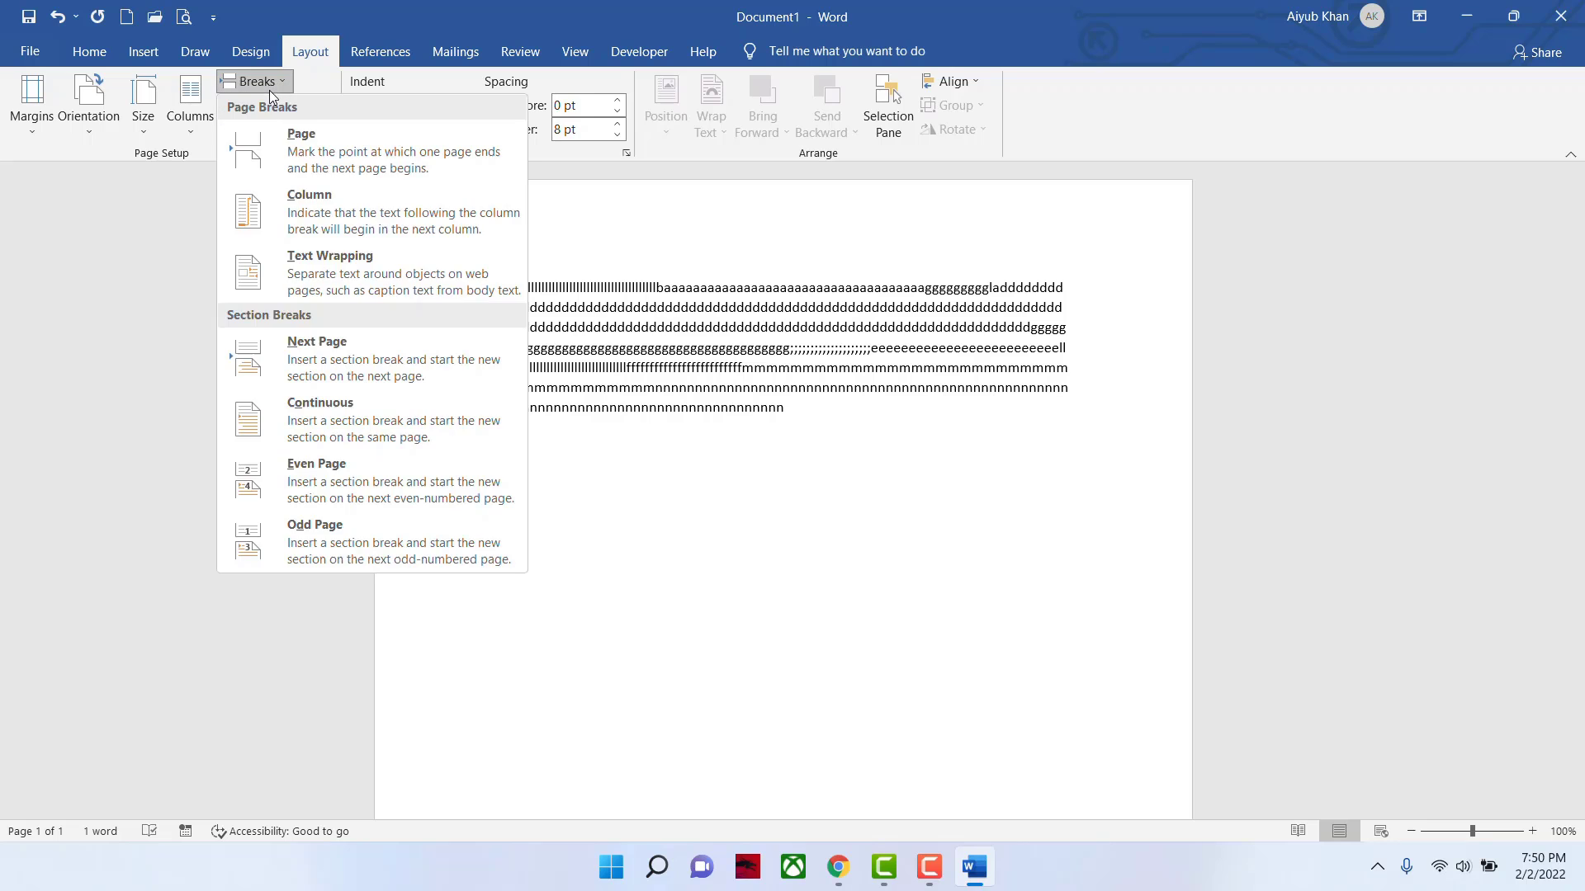
left_click(308, 217)
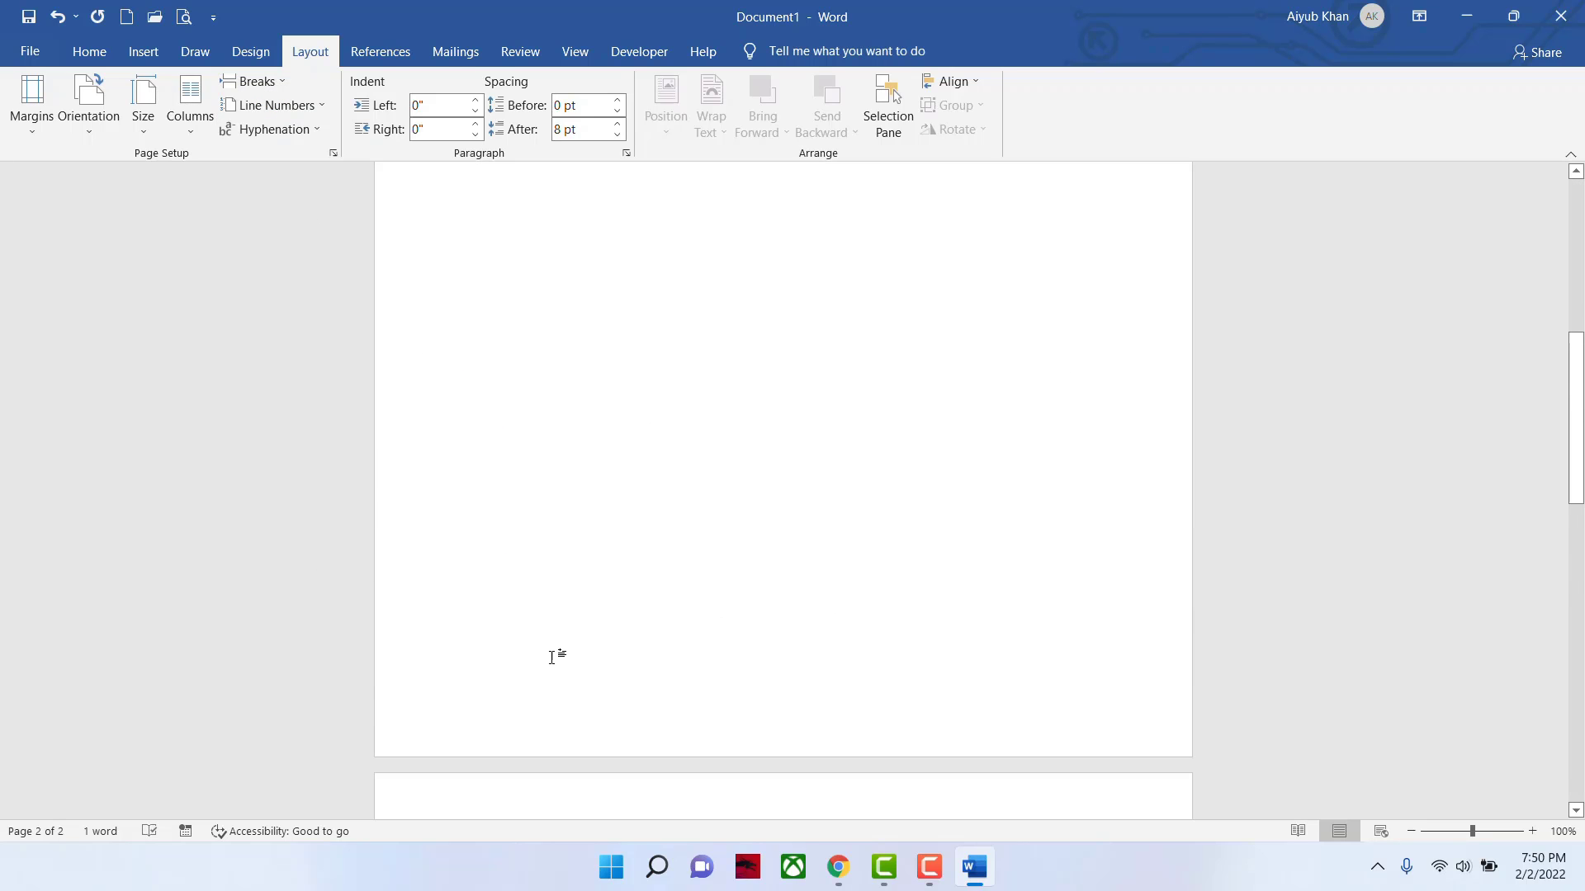
left_click(286, 85)
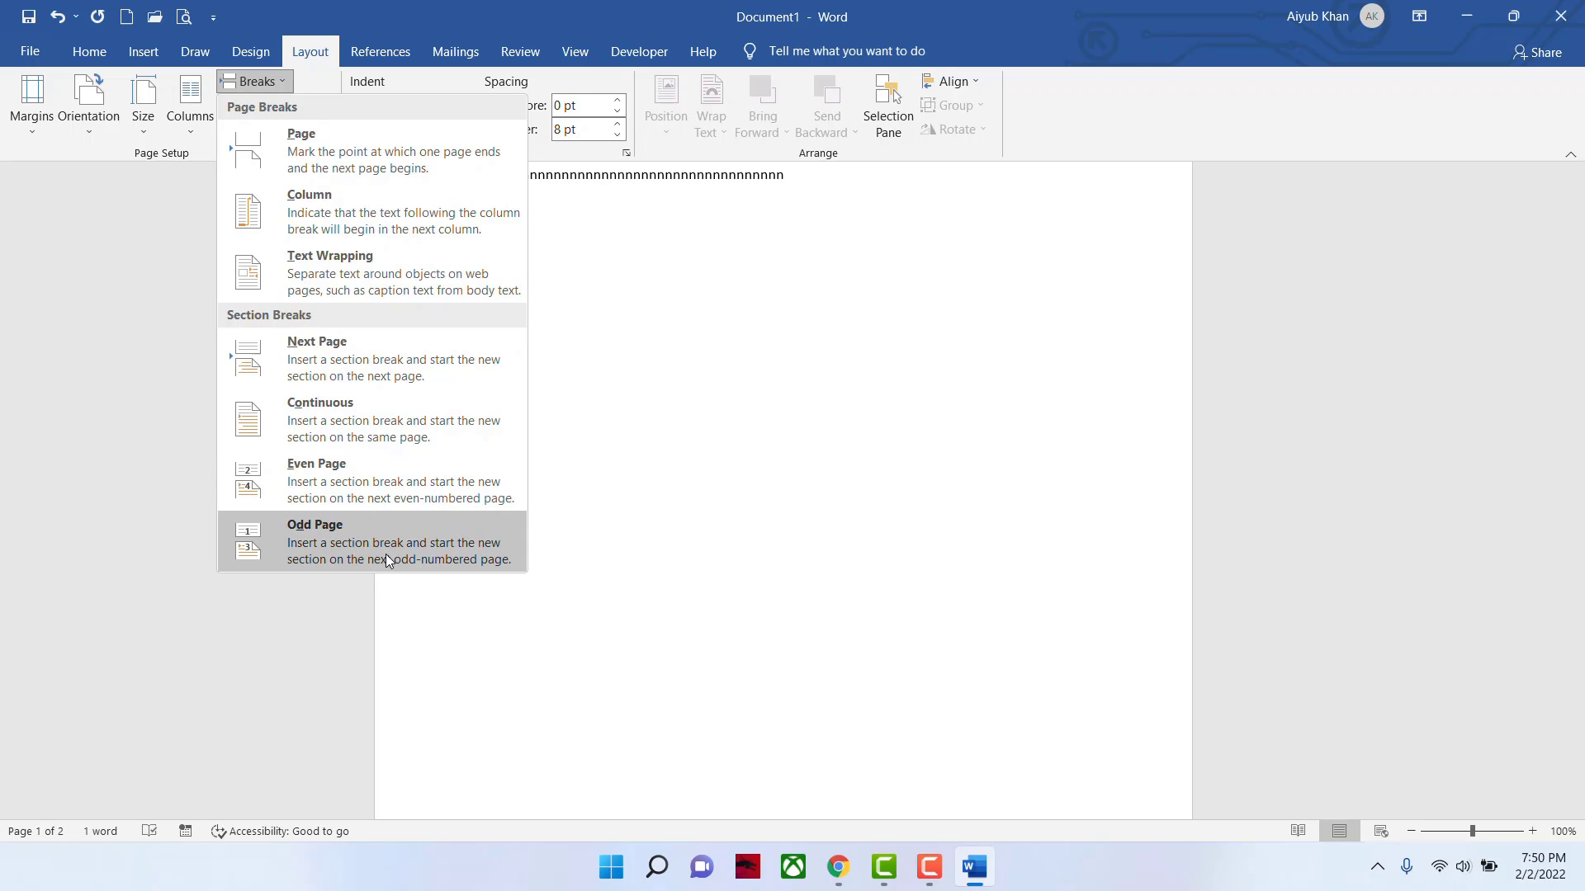
left_click(787, 391)
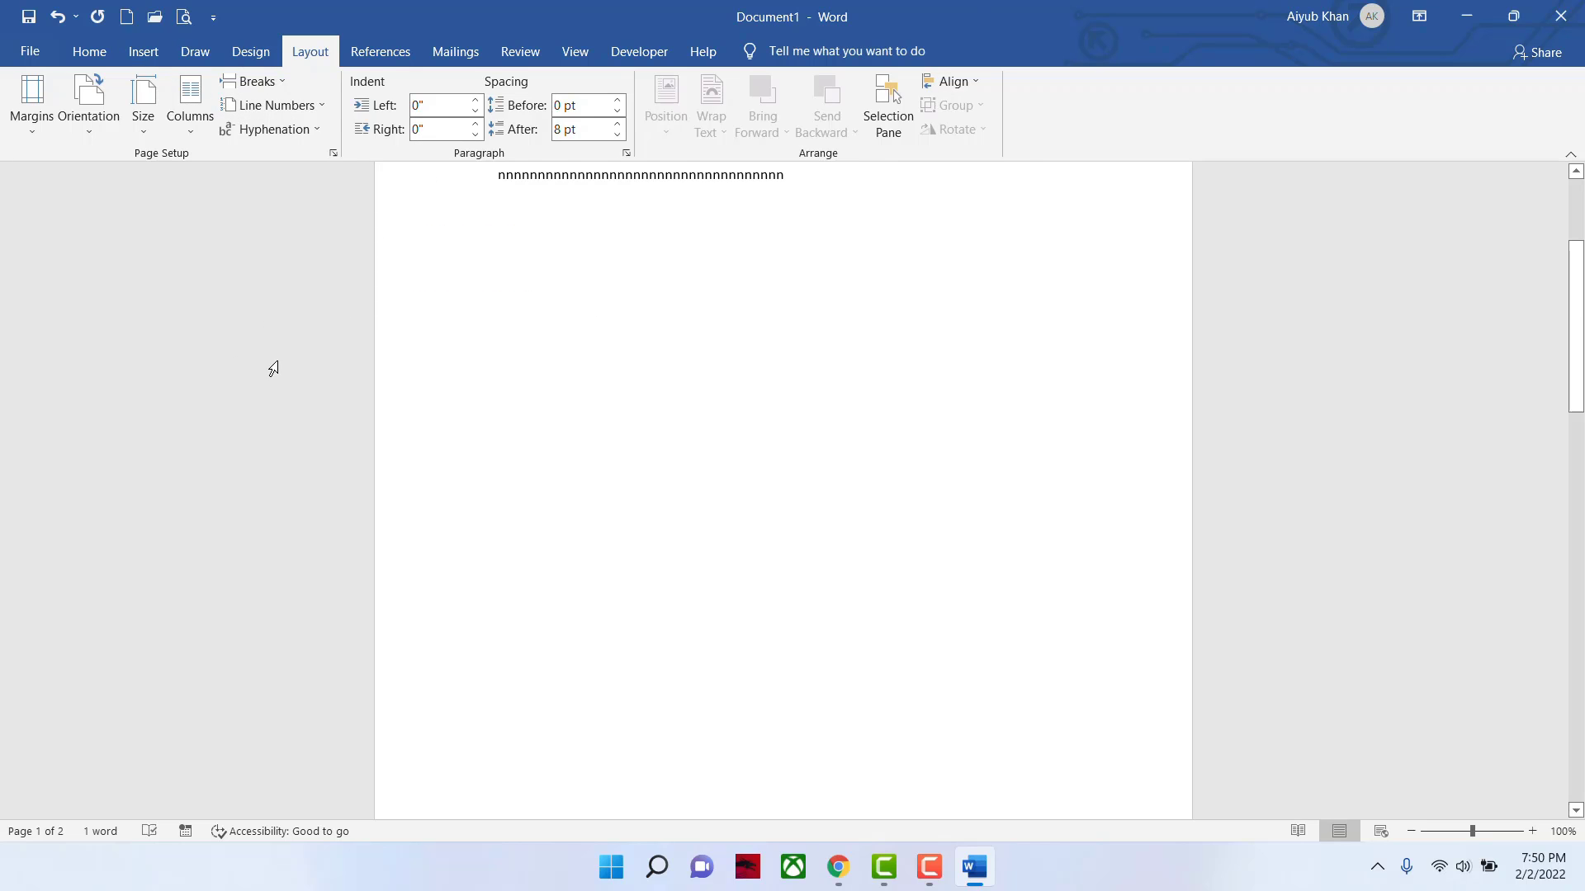
- Delete the document's entire content, including the sample text and the column break
scroll(617, 400, "up", 5)
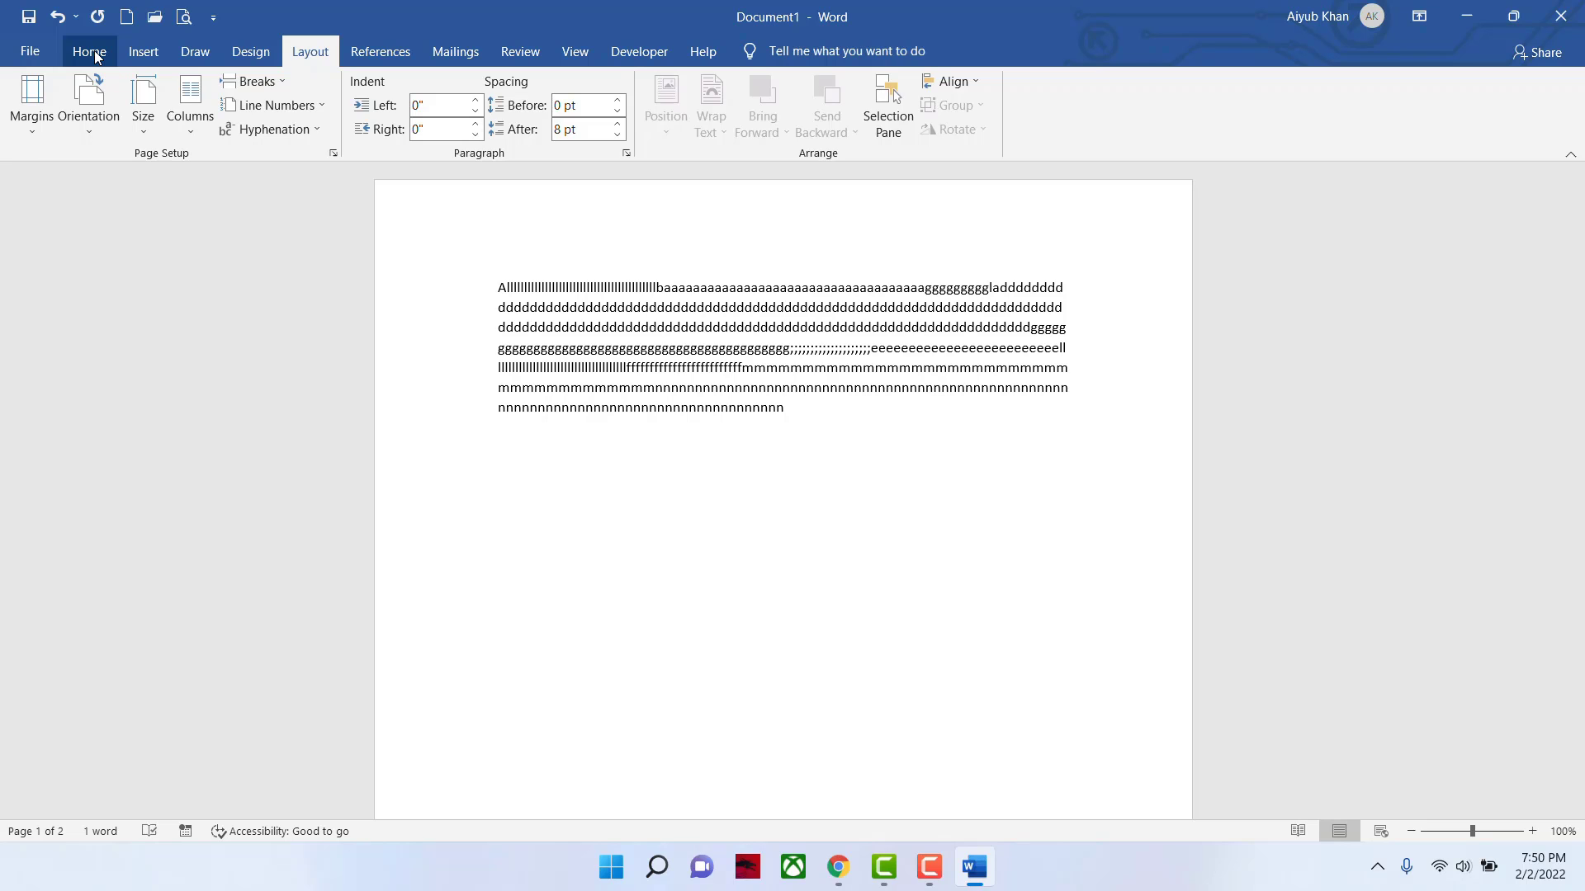
key("ctrl+a")
key("Delete")
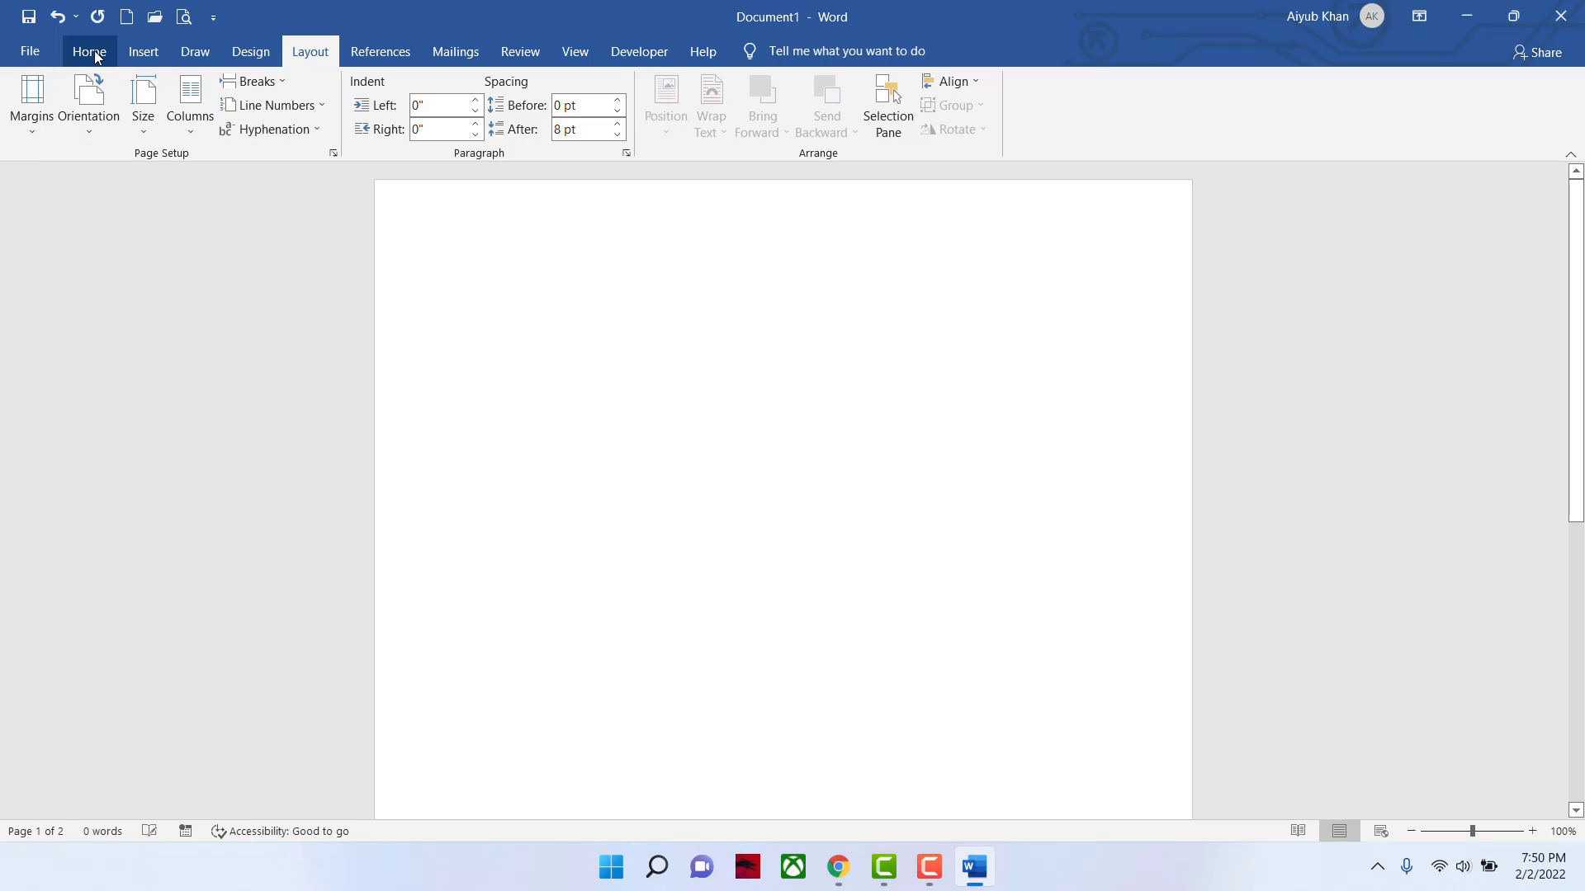
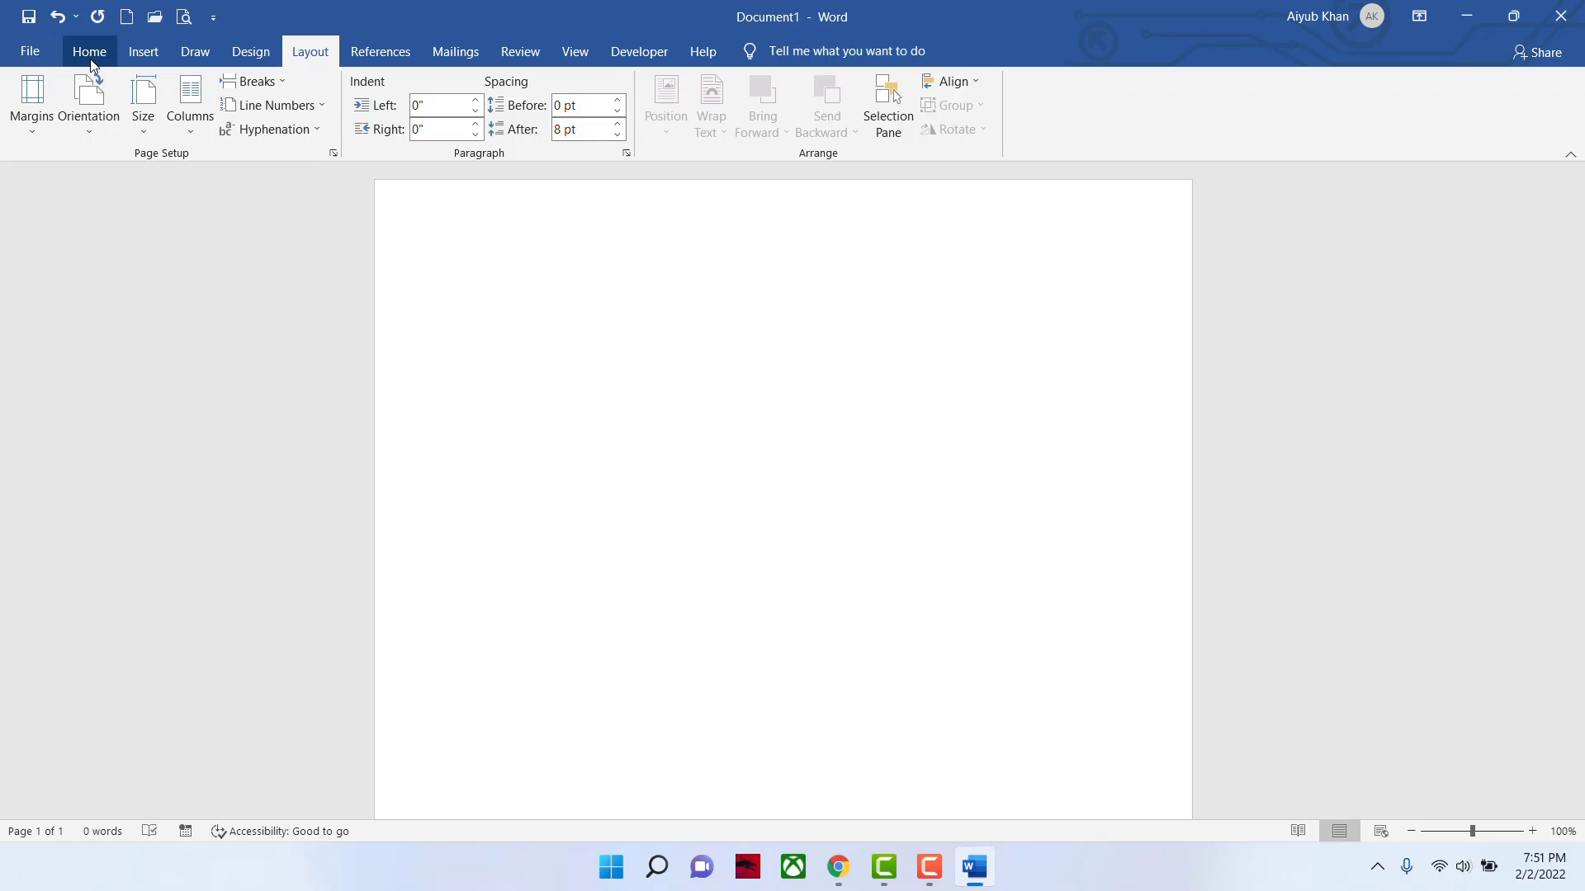
- Format the empty first paragraph with the Californian FB font at size 14
left_click(92, 54)
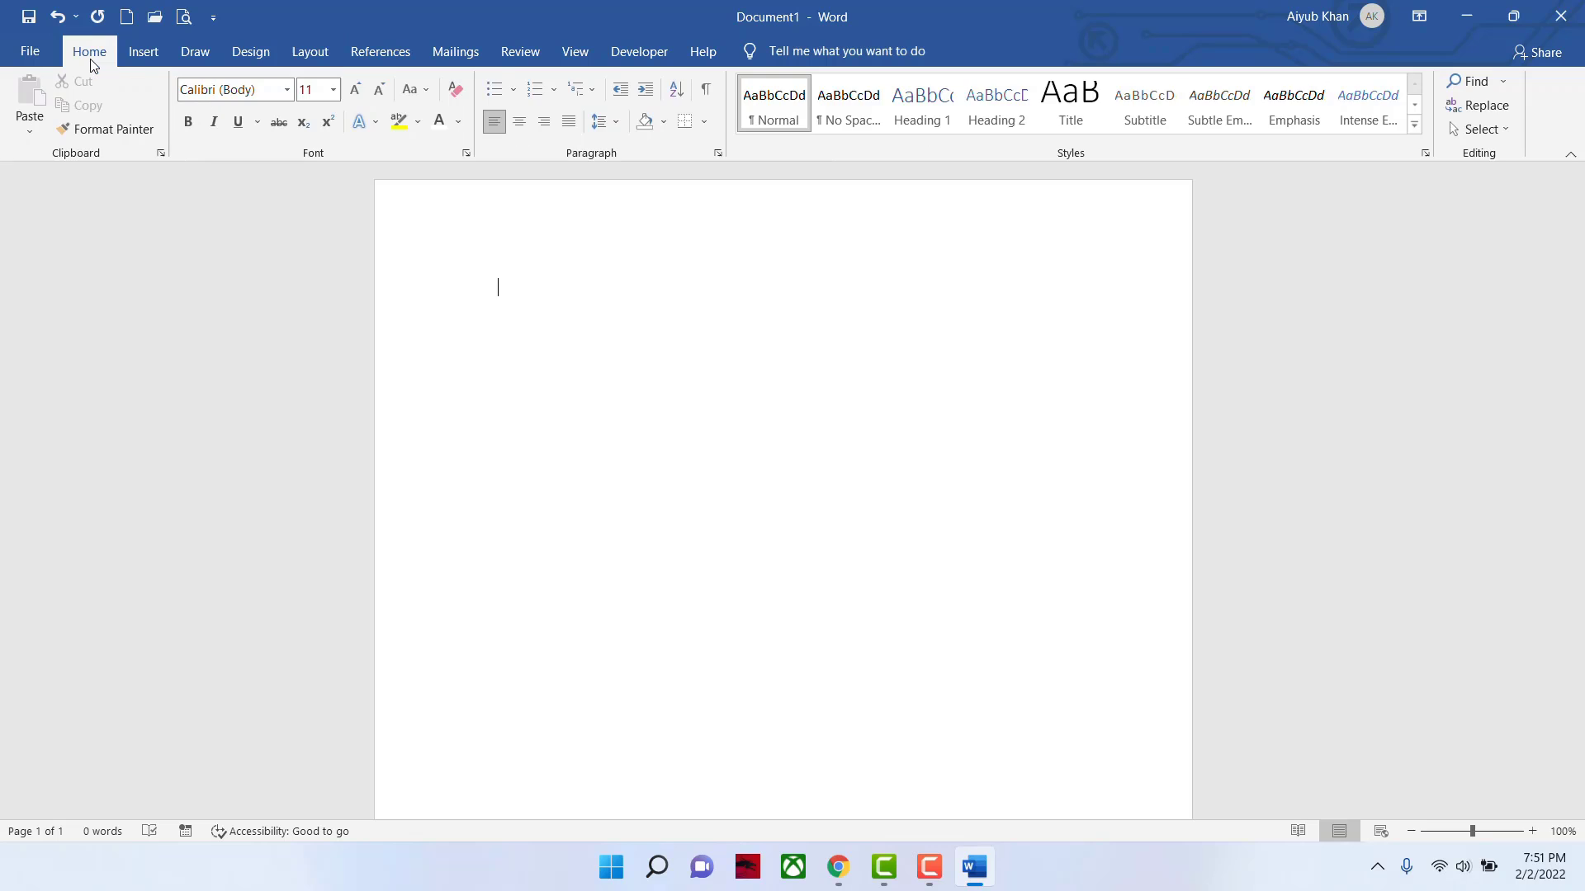
left_click(459, 317)
left_click(288, 90)
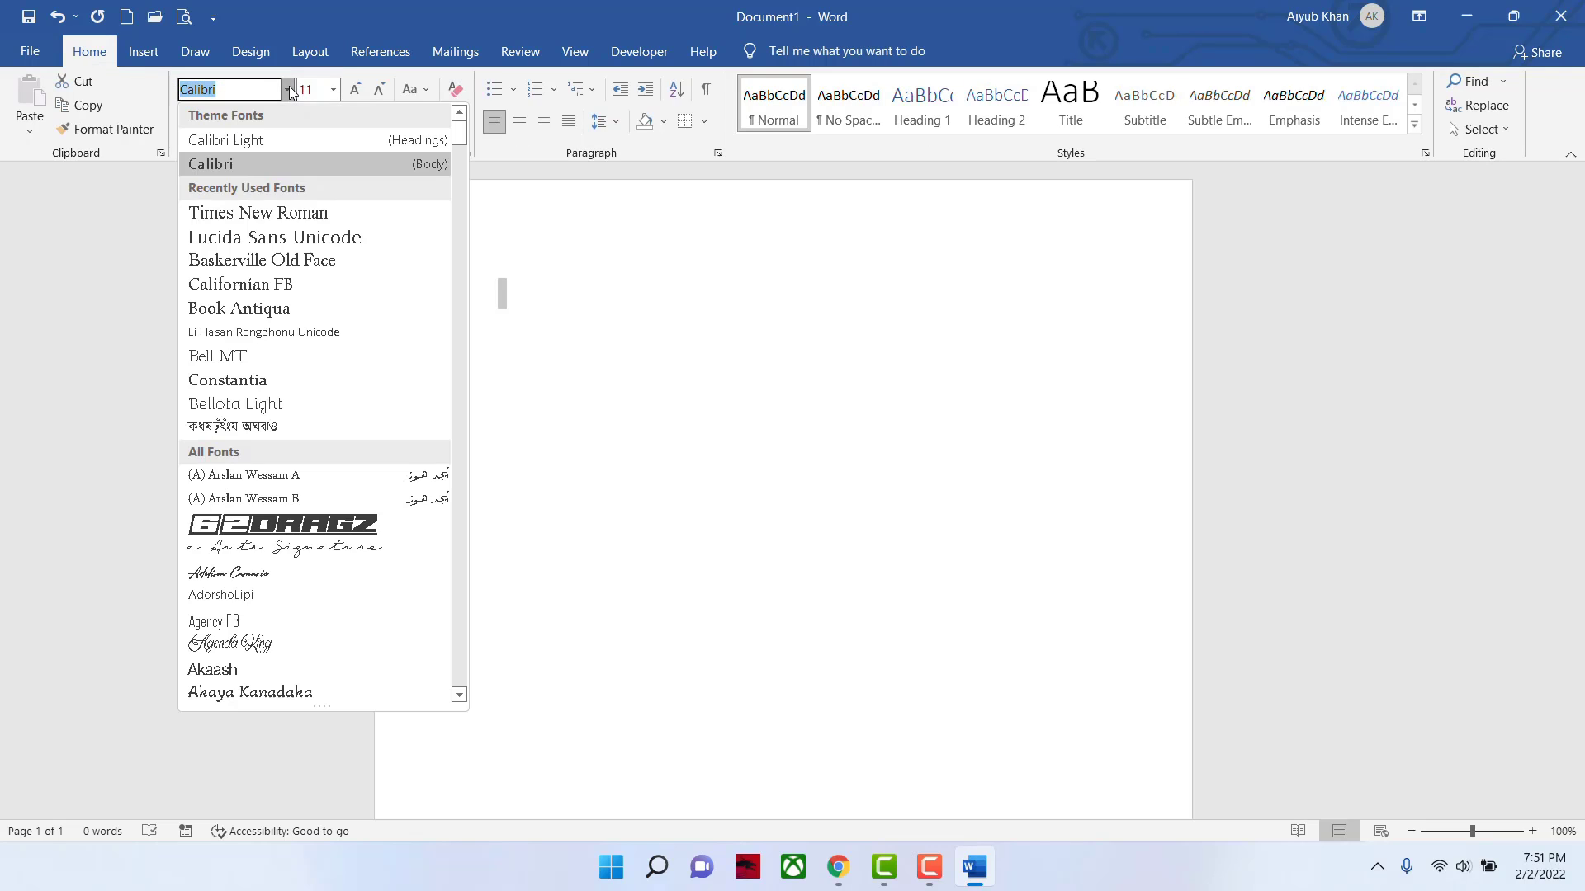
left_click(270, 287)
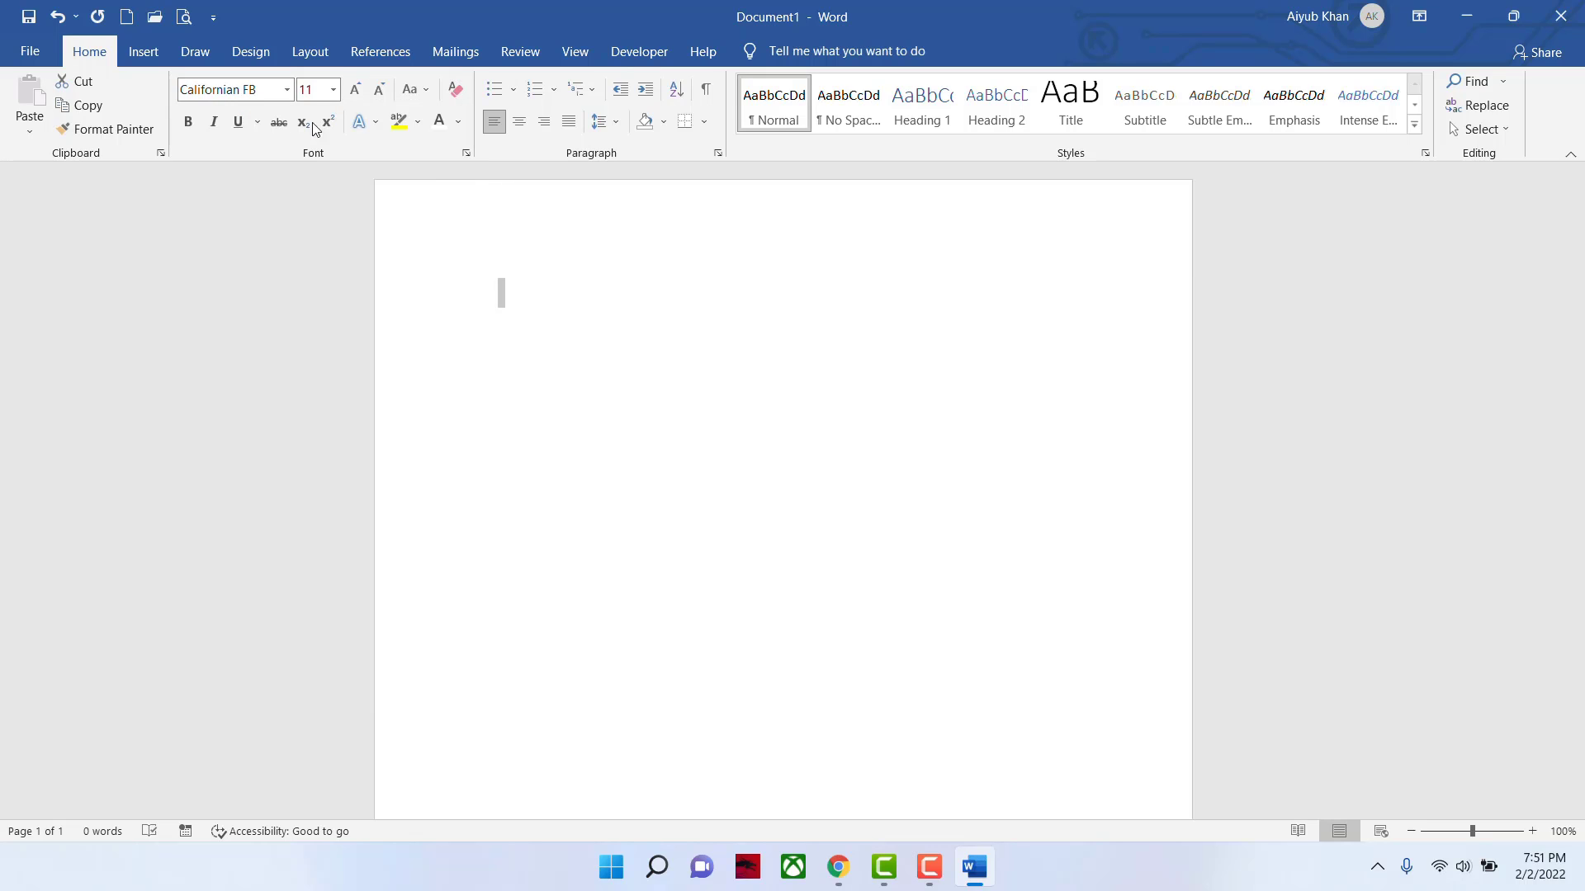
left_click(333, 90)
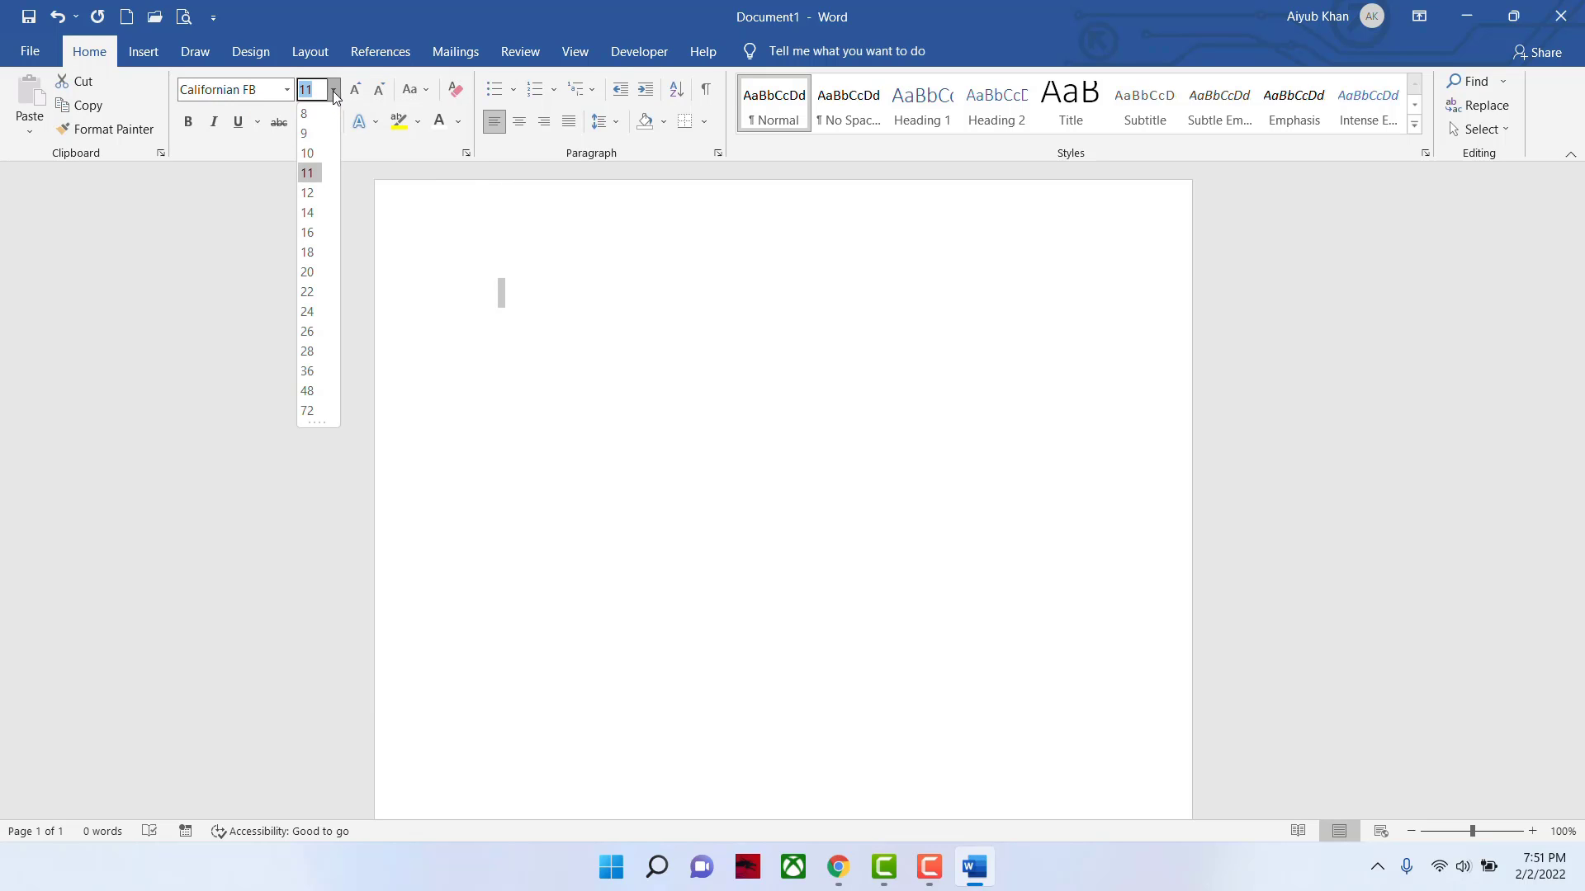
left_click(314, 209)
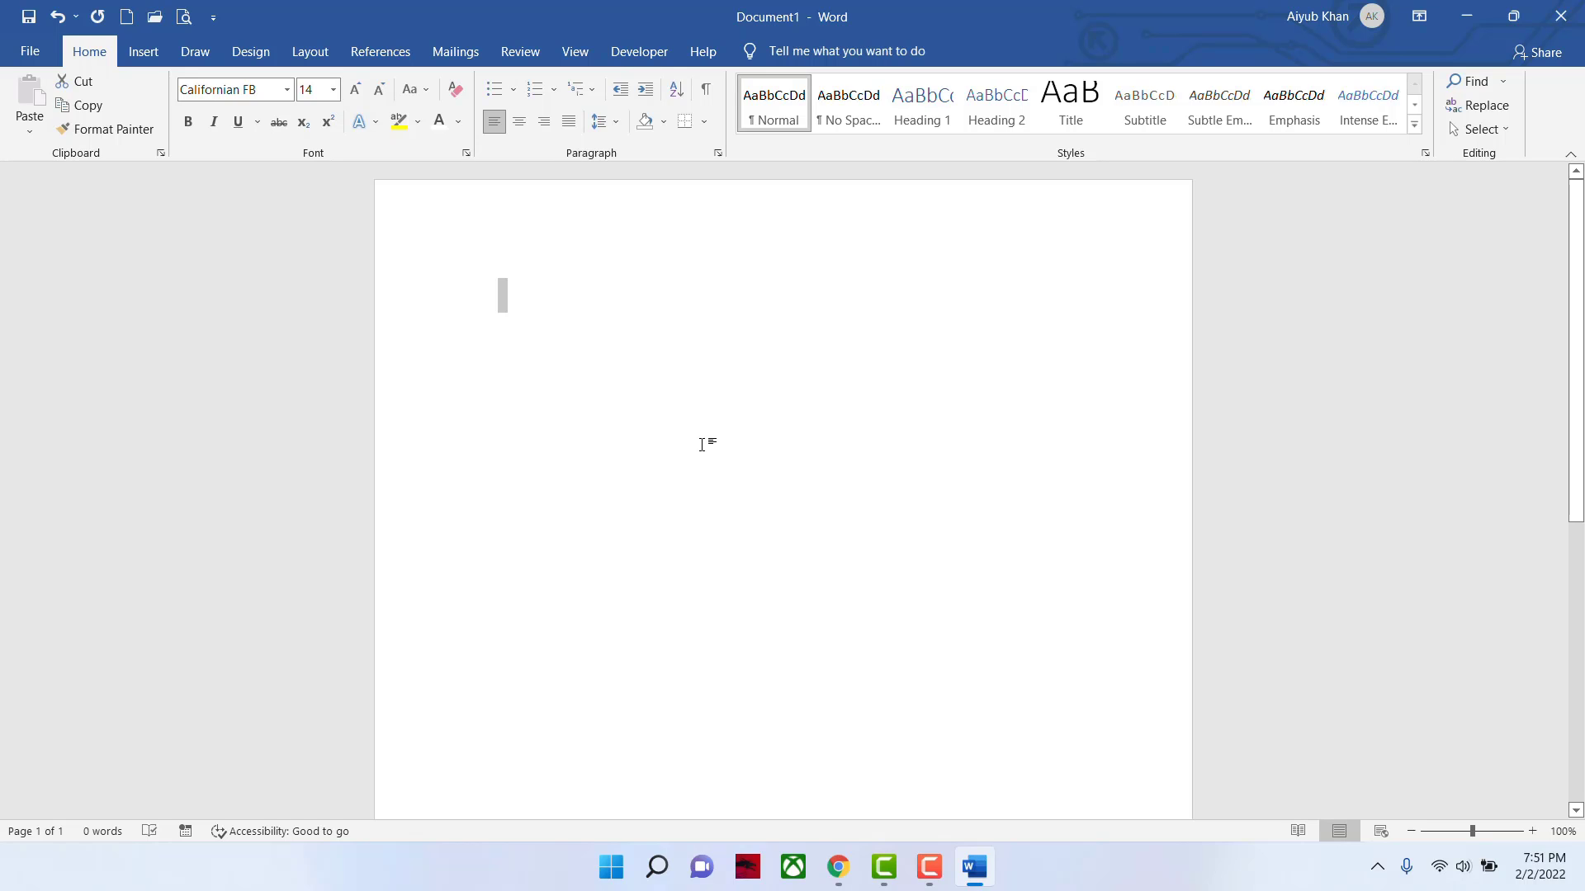
- Write the opening sentence "Today I discuss about the Microsoft office including word." and begin the following one with "How to"
type("Today")
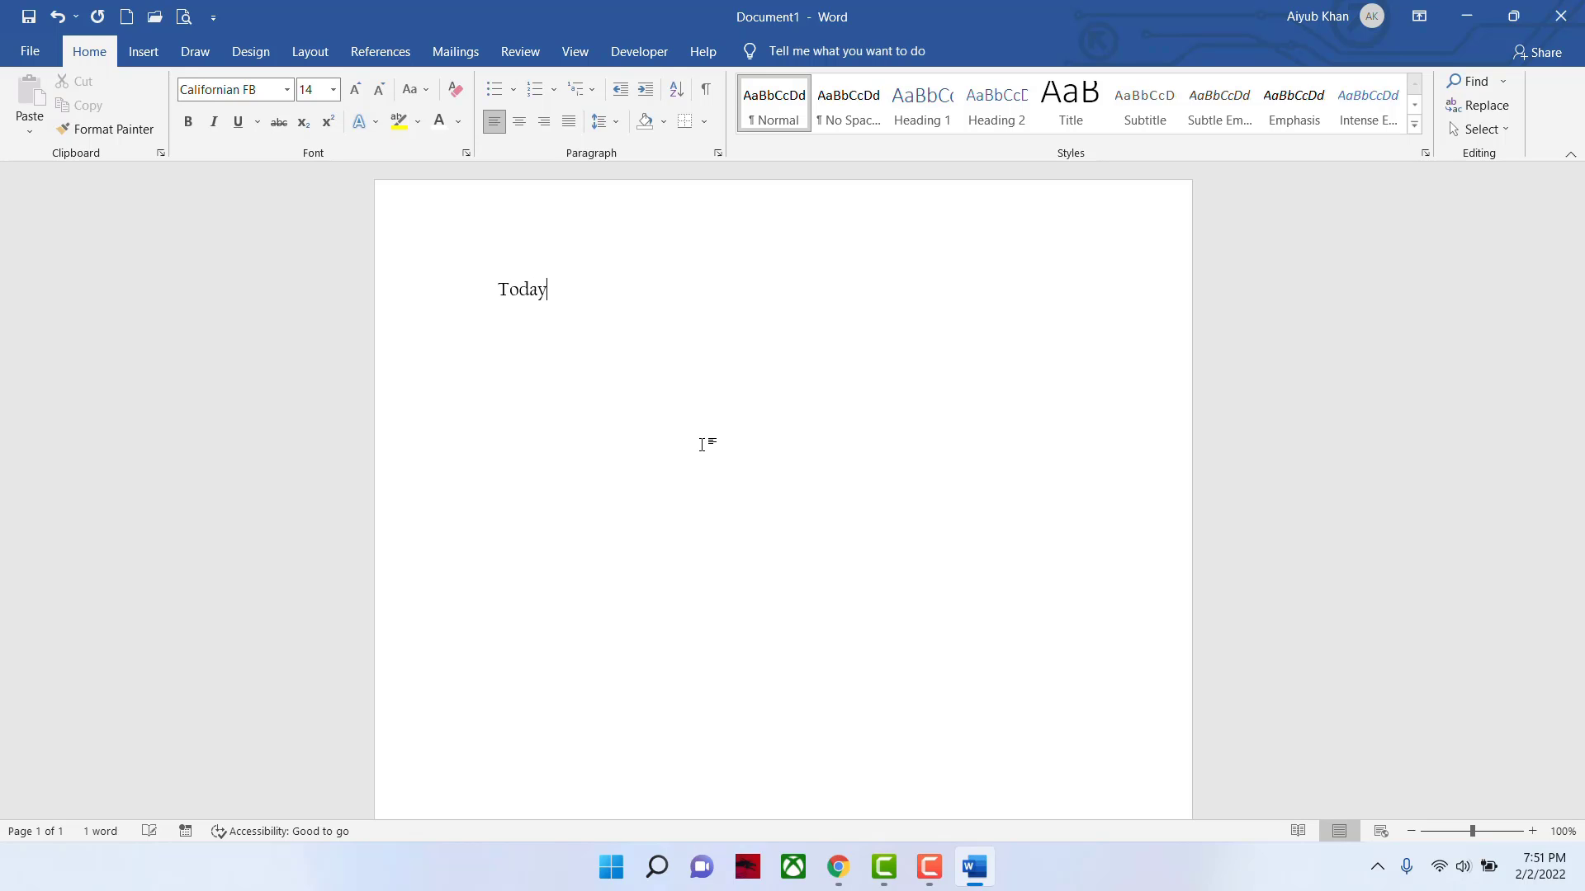
type(" I discuss about the microso")
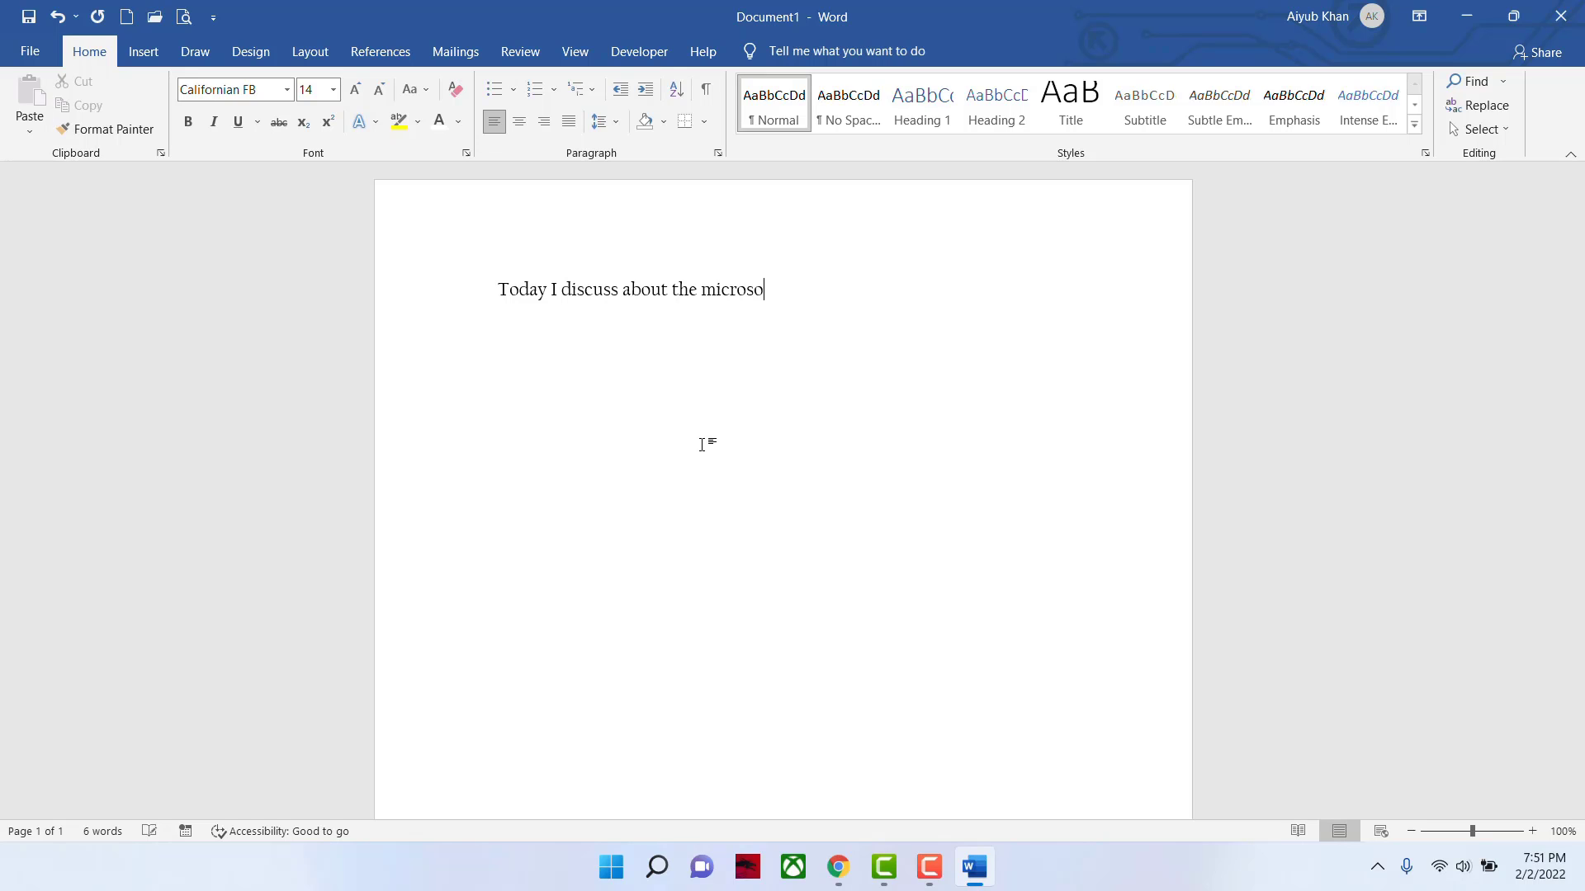
type("ft word")
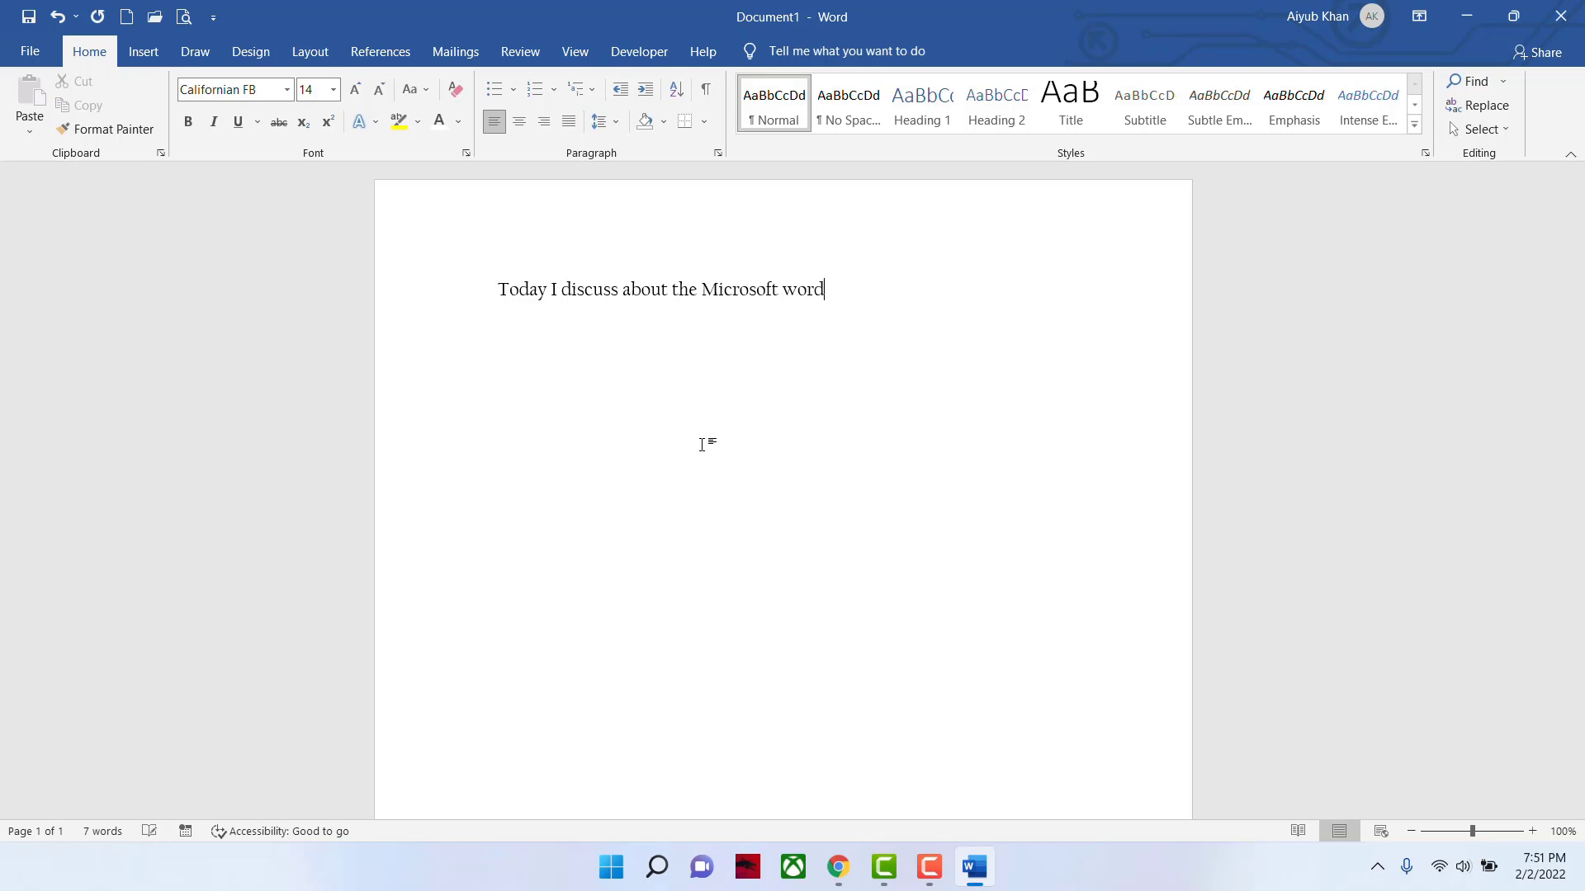
key("BackSpace")
key("BackSpace")
key("BackSpace")
key("BackSpace")
type("o")
type("ffice incl")
type("uding")
type("or")
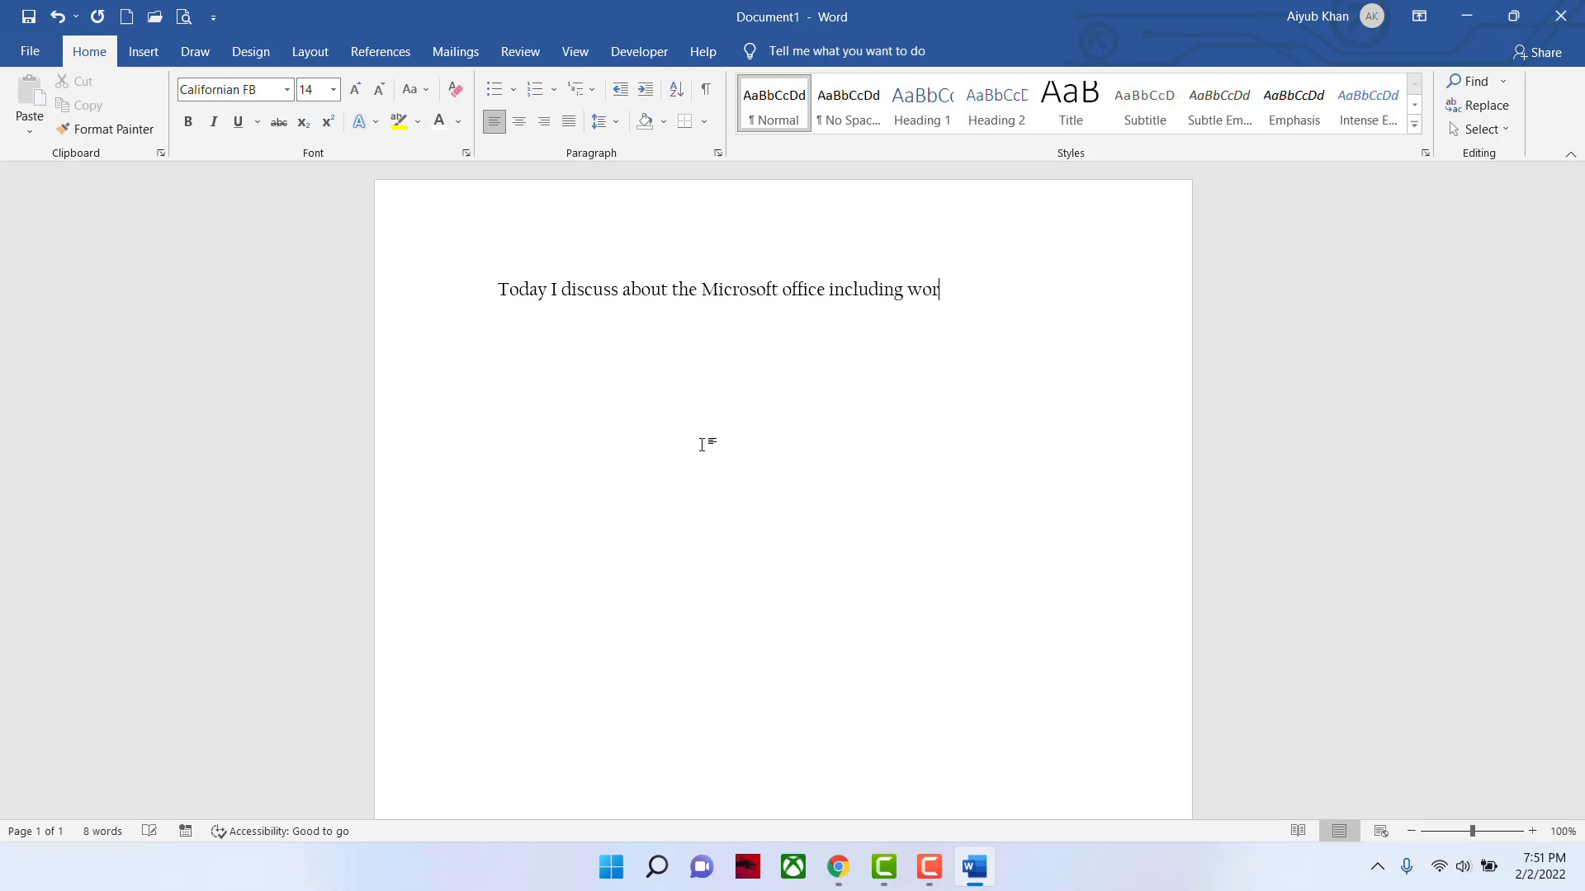
type("d. How to ")
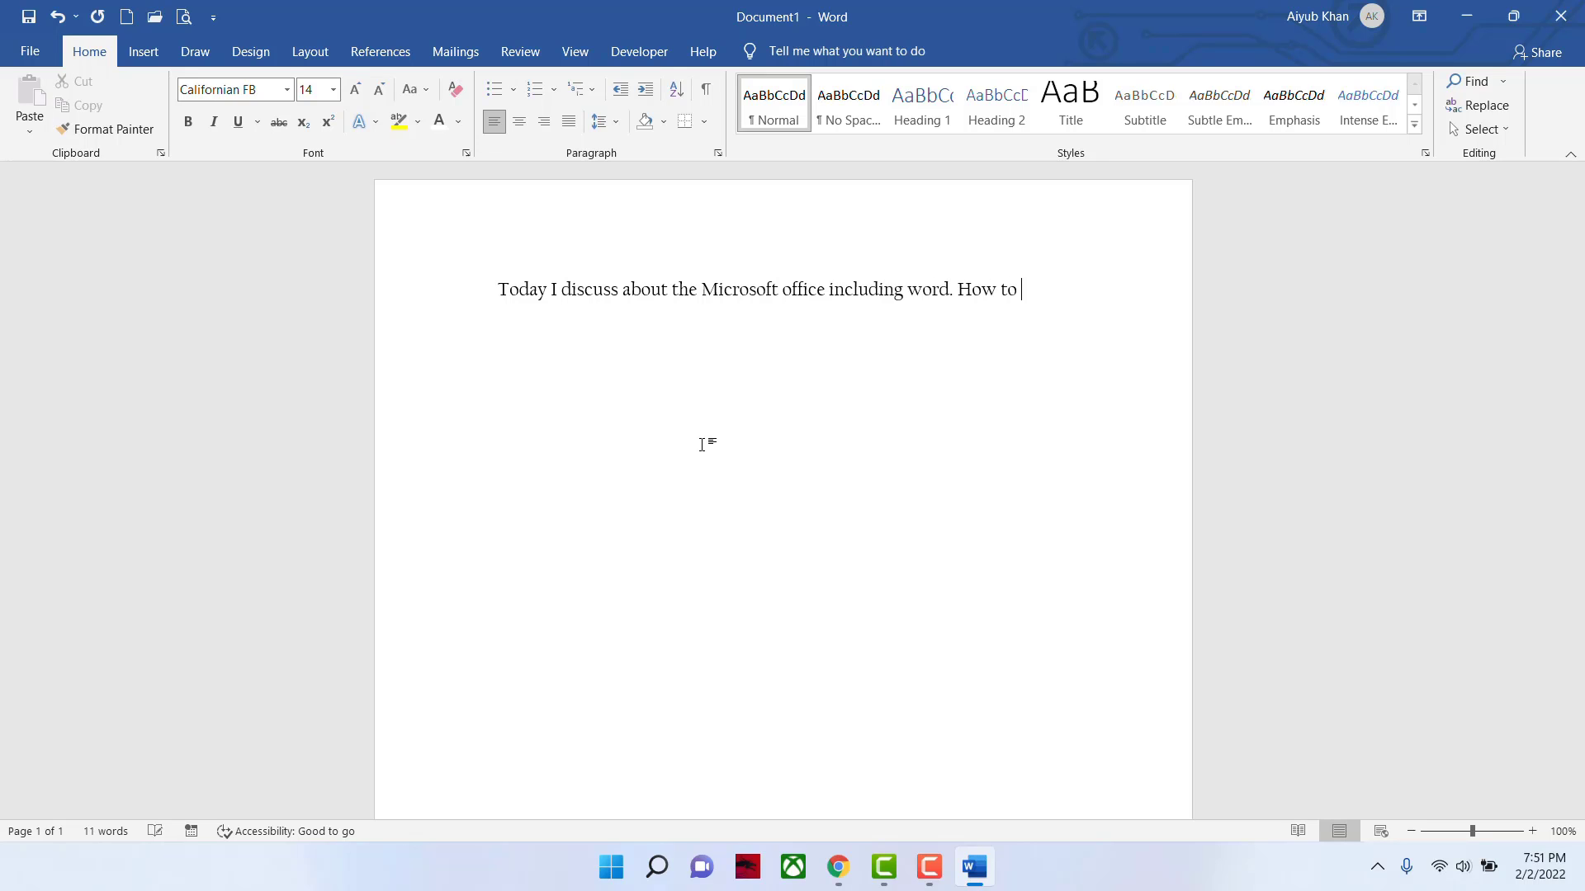
- Continue the paragraph so the second sentence reads "How to use Microsoft word to easily and simply." and begin the third with "Fir"
type("use mi")
key("BackSpace")
type("icrosoft word to ")
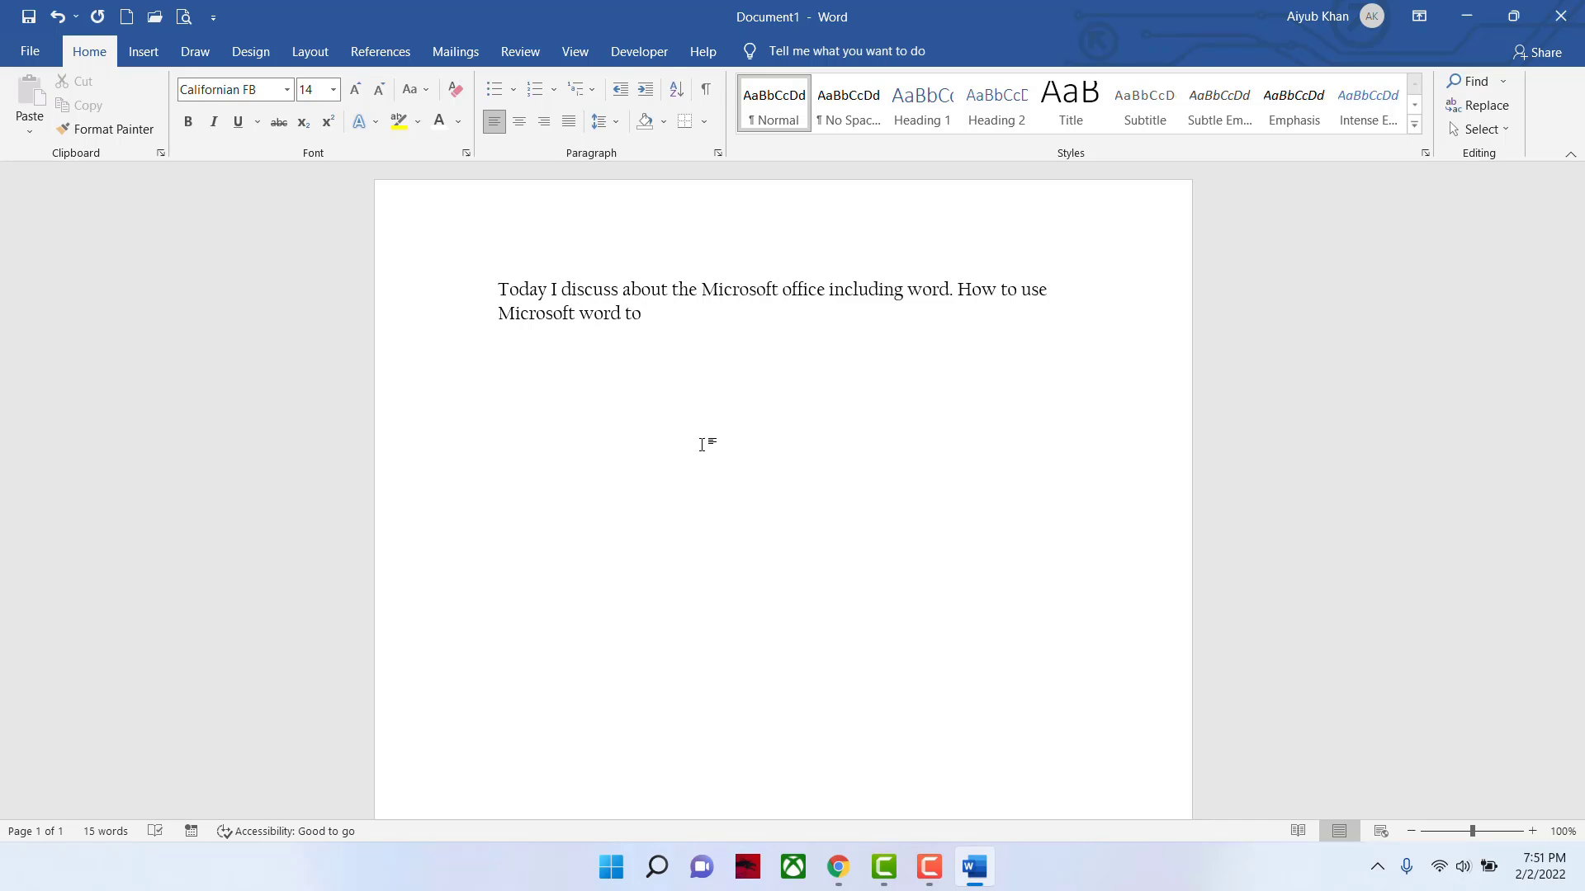
type("prop")
key("BackSpace")
key("BackSpace")
key("BackSpace")
key("BackSpace")
type("esi")
key("BackSpace")
type("sy")
key("BackSpace")
type("ily and simply. Fir")
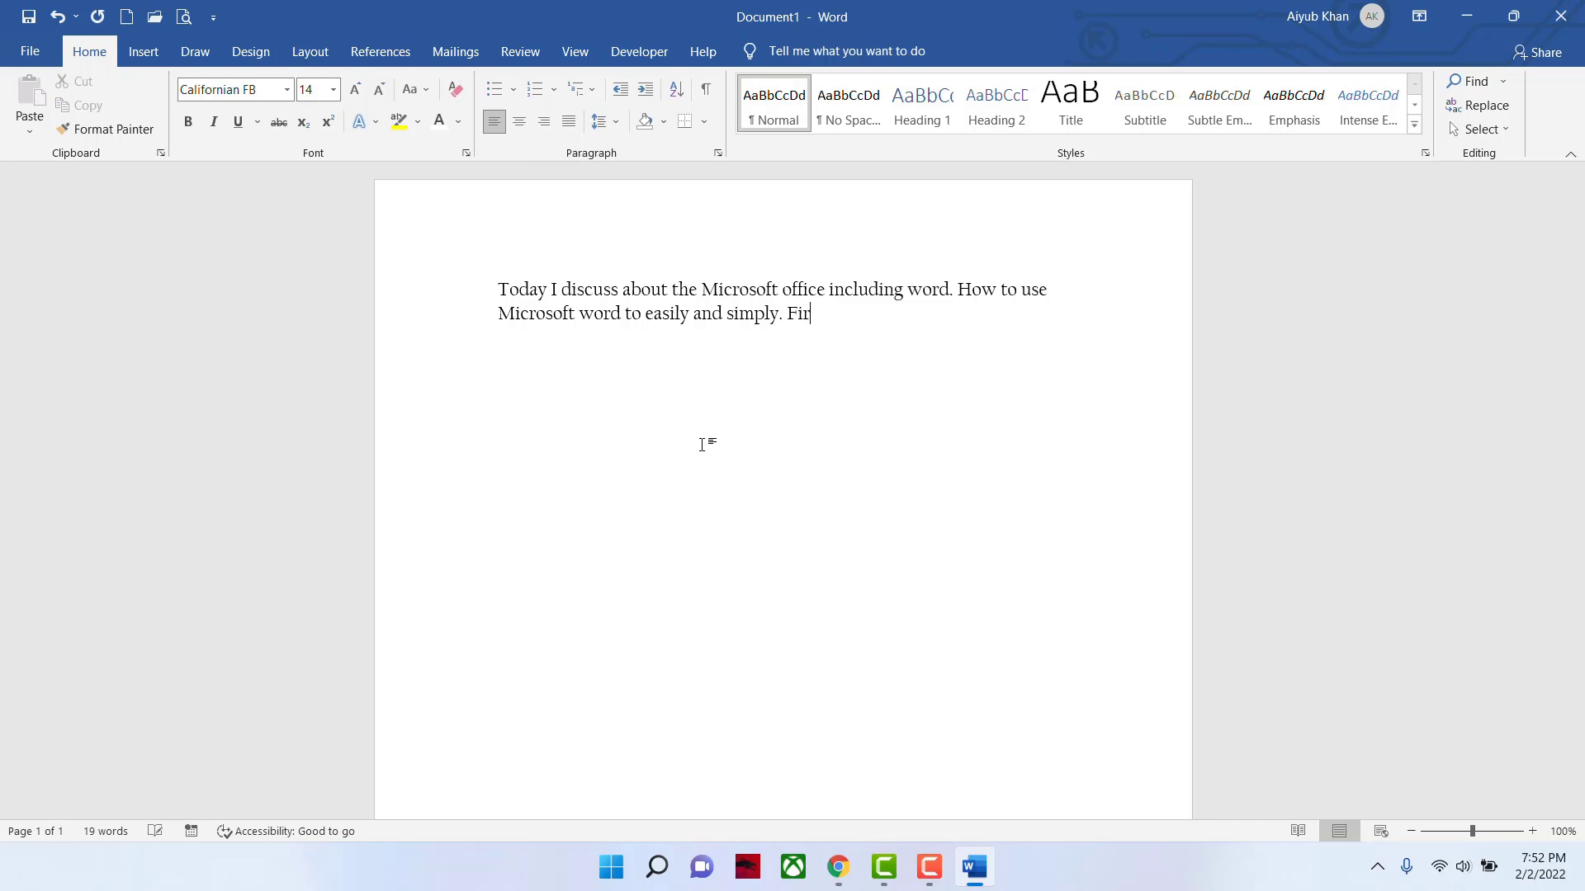
- Continue the third sentence so it reads "First of all my suggession for the begainers"
type("st of all for the beg")
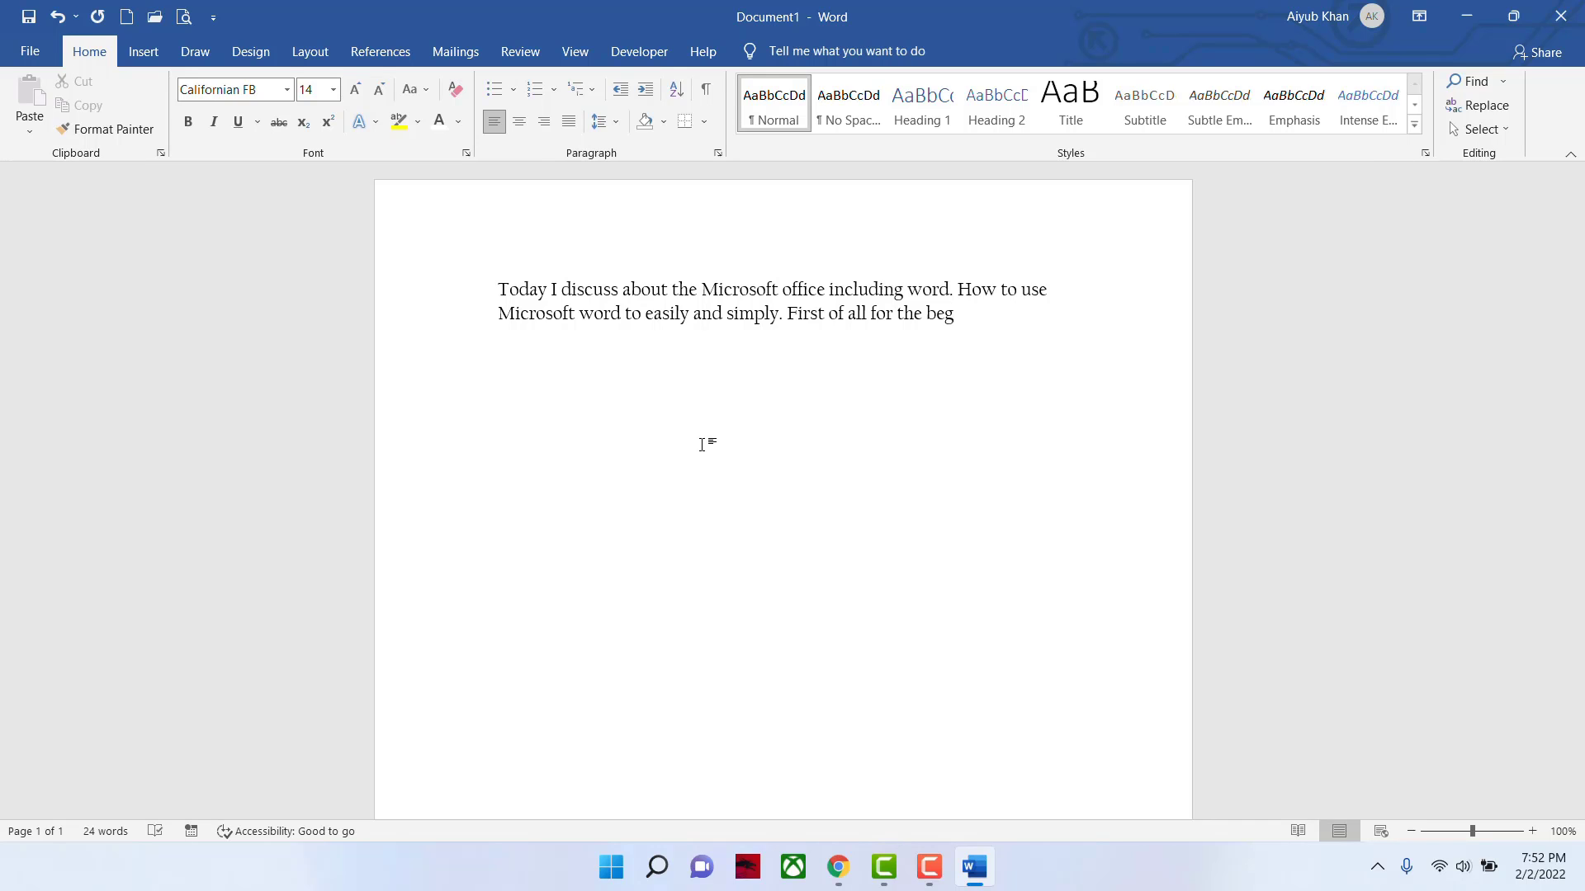
key("BackSpace")
key("BackSpace")
key("BackSpace")
key("BackSpace")
key("BackSpace")
key("BackSpace")
key("BackSpace")
key("BackSpace")
key("BackSpace")
key("BackSpace")
key("BackSpace")
key("BackSpace")
key("BackSpace")
key("BackSpace")
type("ll ")
type("my sugg")
type("est")
key("BackSpace")
type("sion ")
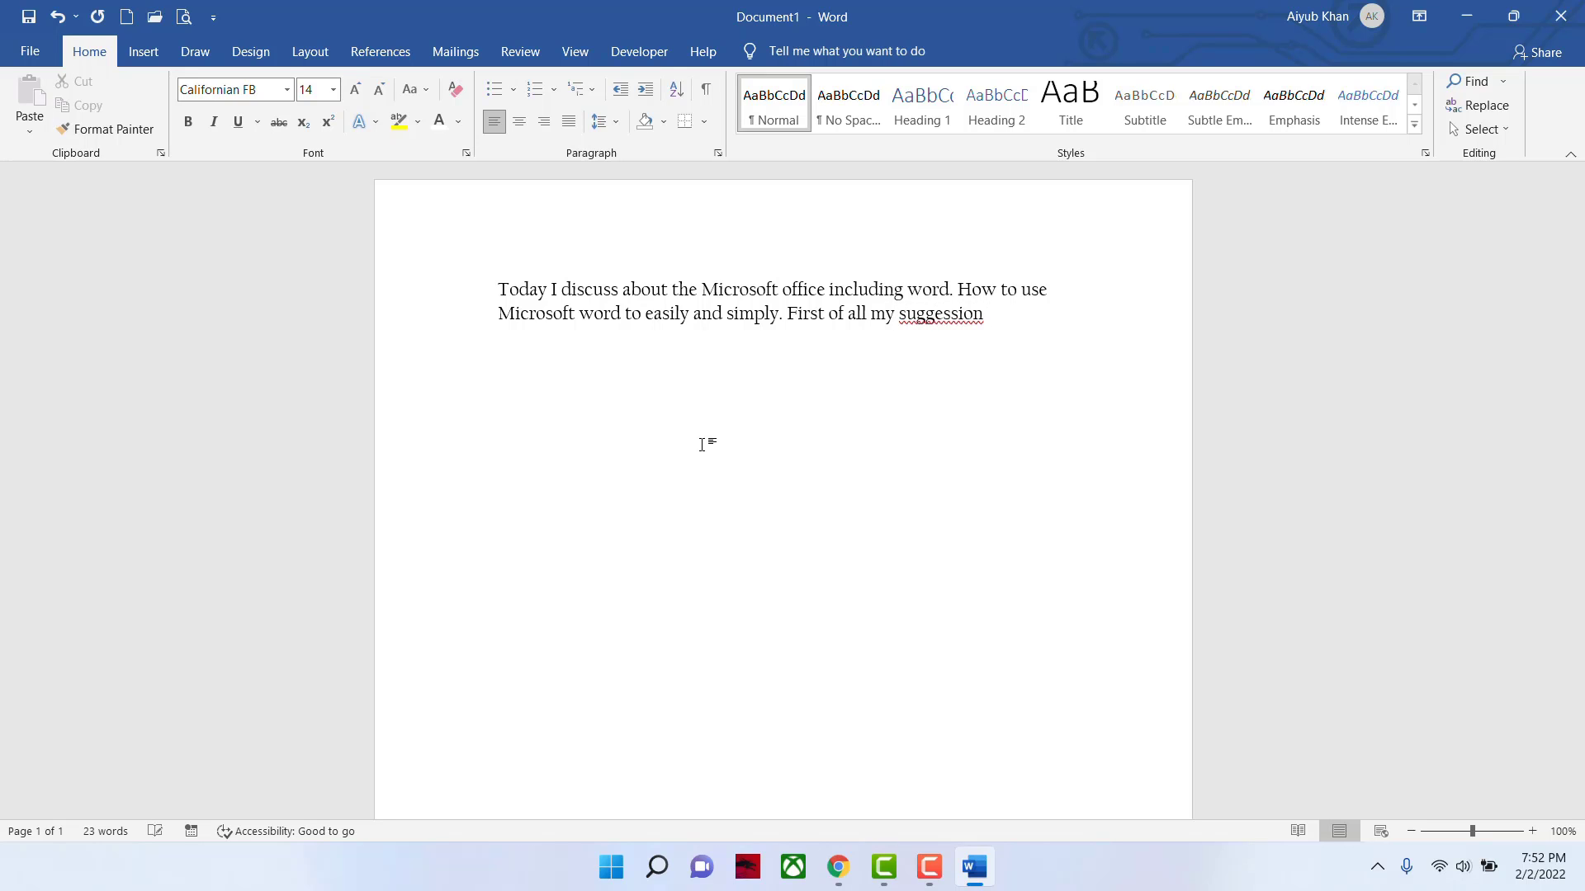
type("for the begi")
key("BackSpace")
type("ainer")
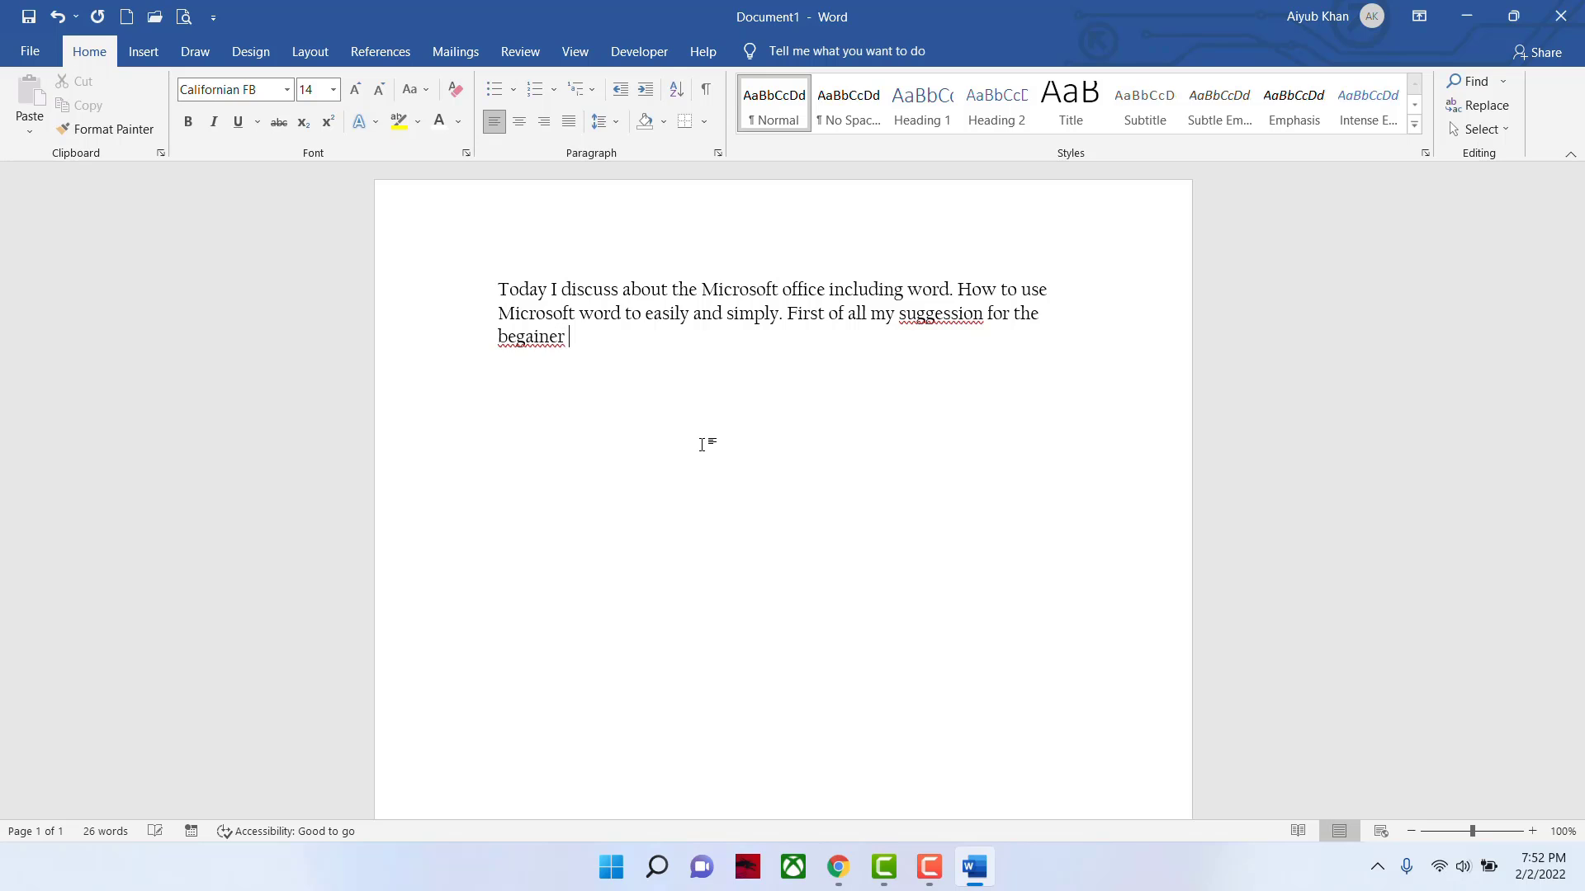
type("s")
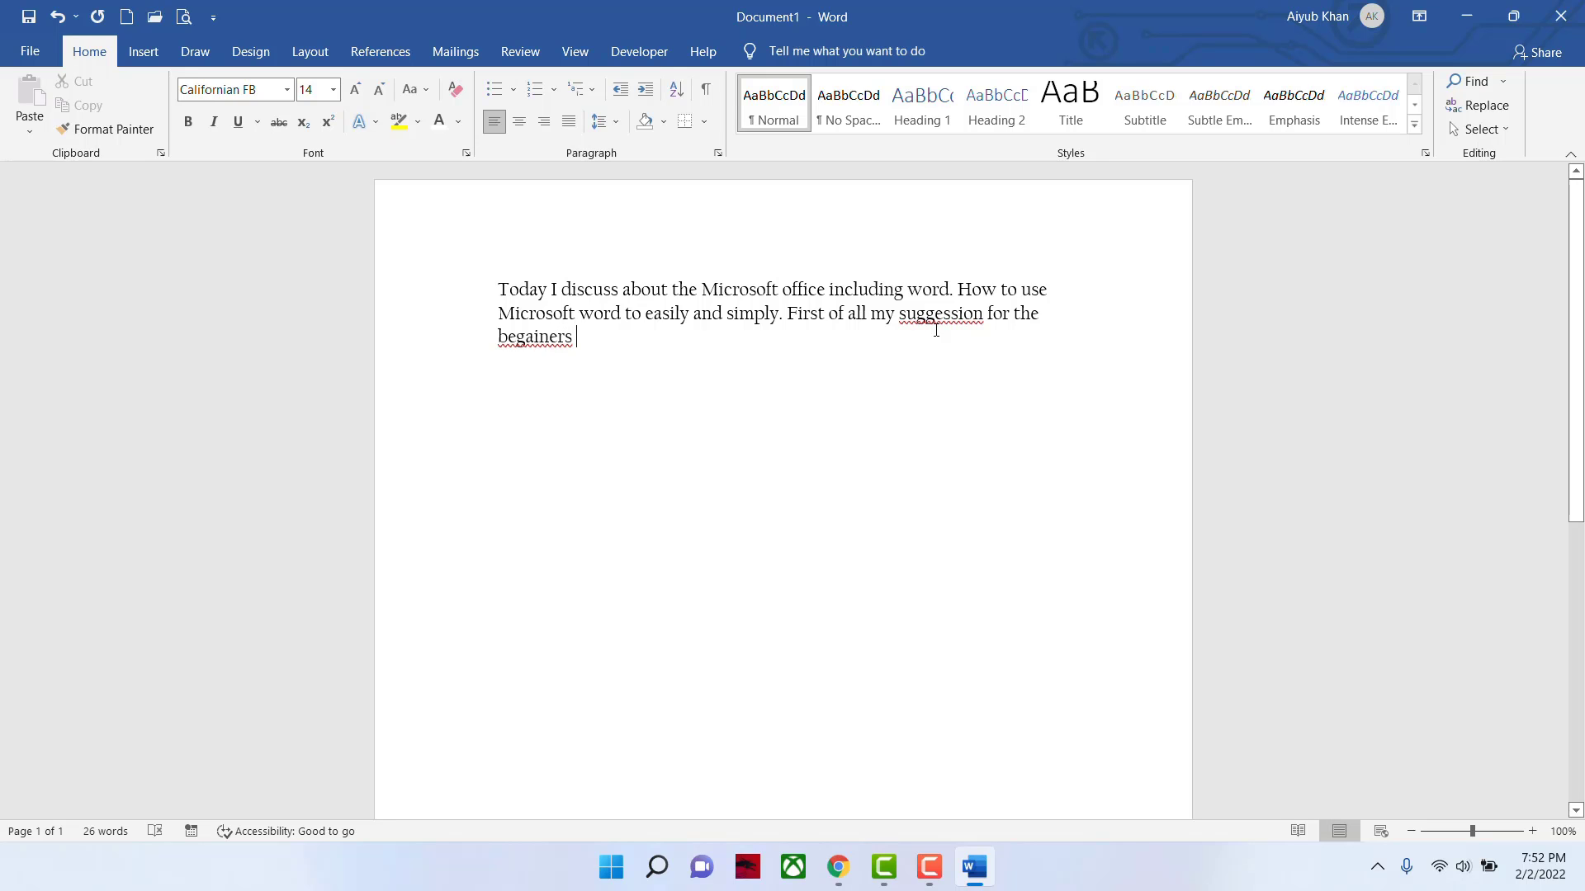
- Correct the two misspelled words in the third sentence to "suggestion" and "beginners"
right_click(956, 313)
left_click(923, 339)
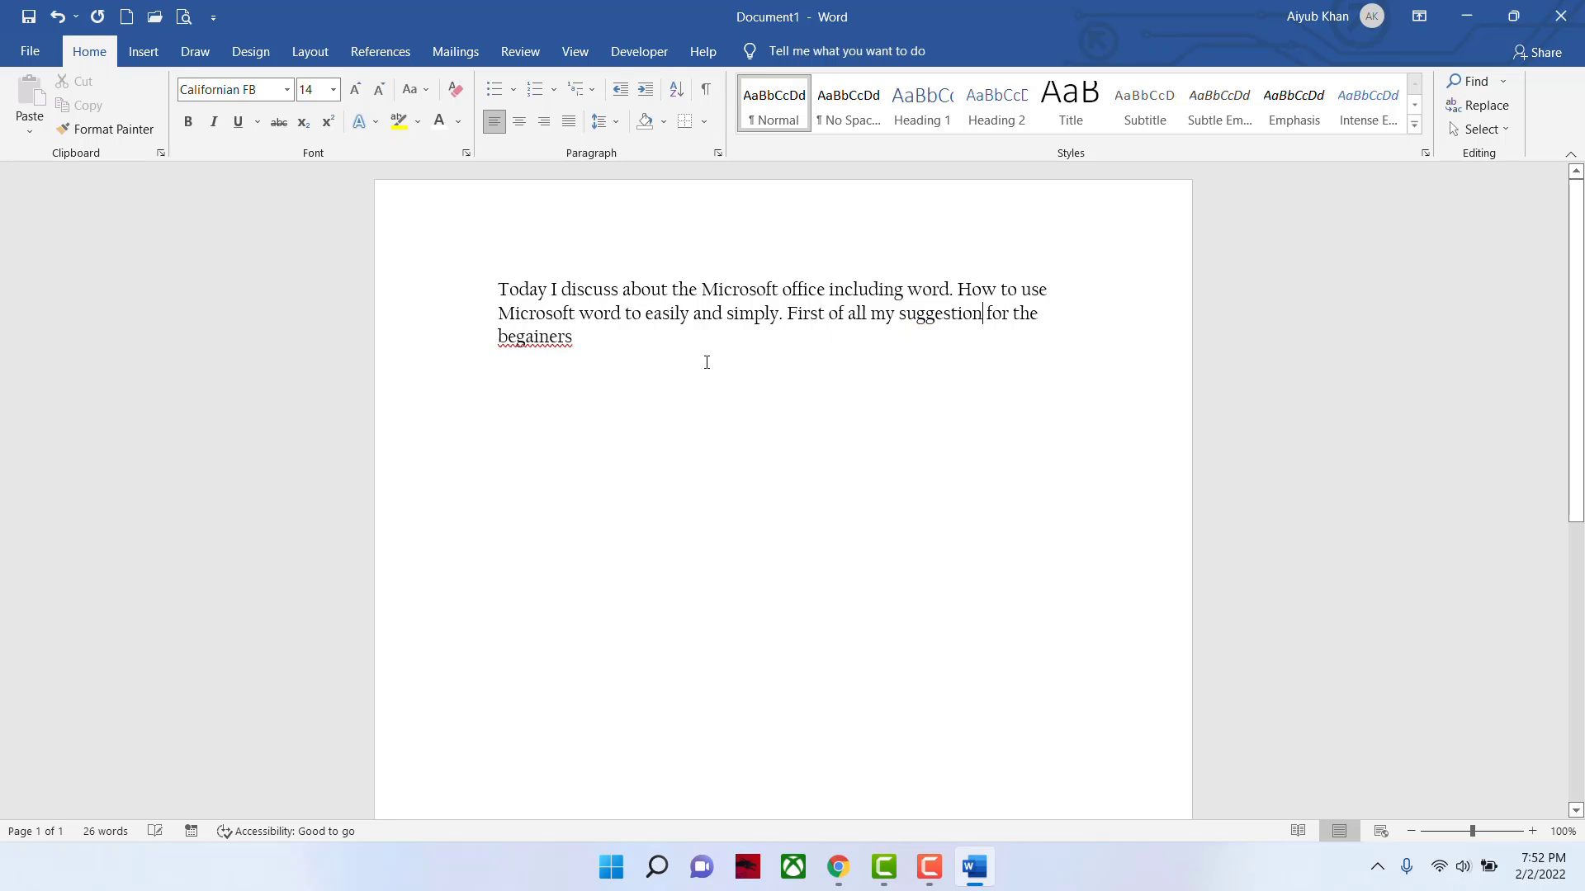
right_click(548, 344)
left_click(531, 358)
- Complete the third sentence after "beginners" with "to know four tile"
type(". To ")
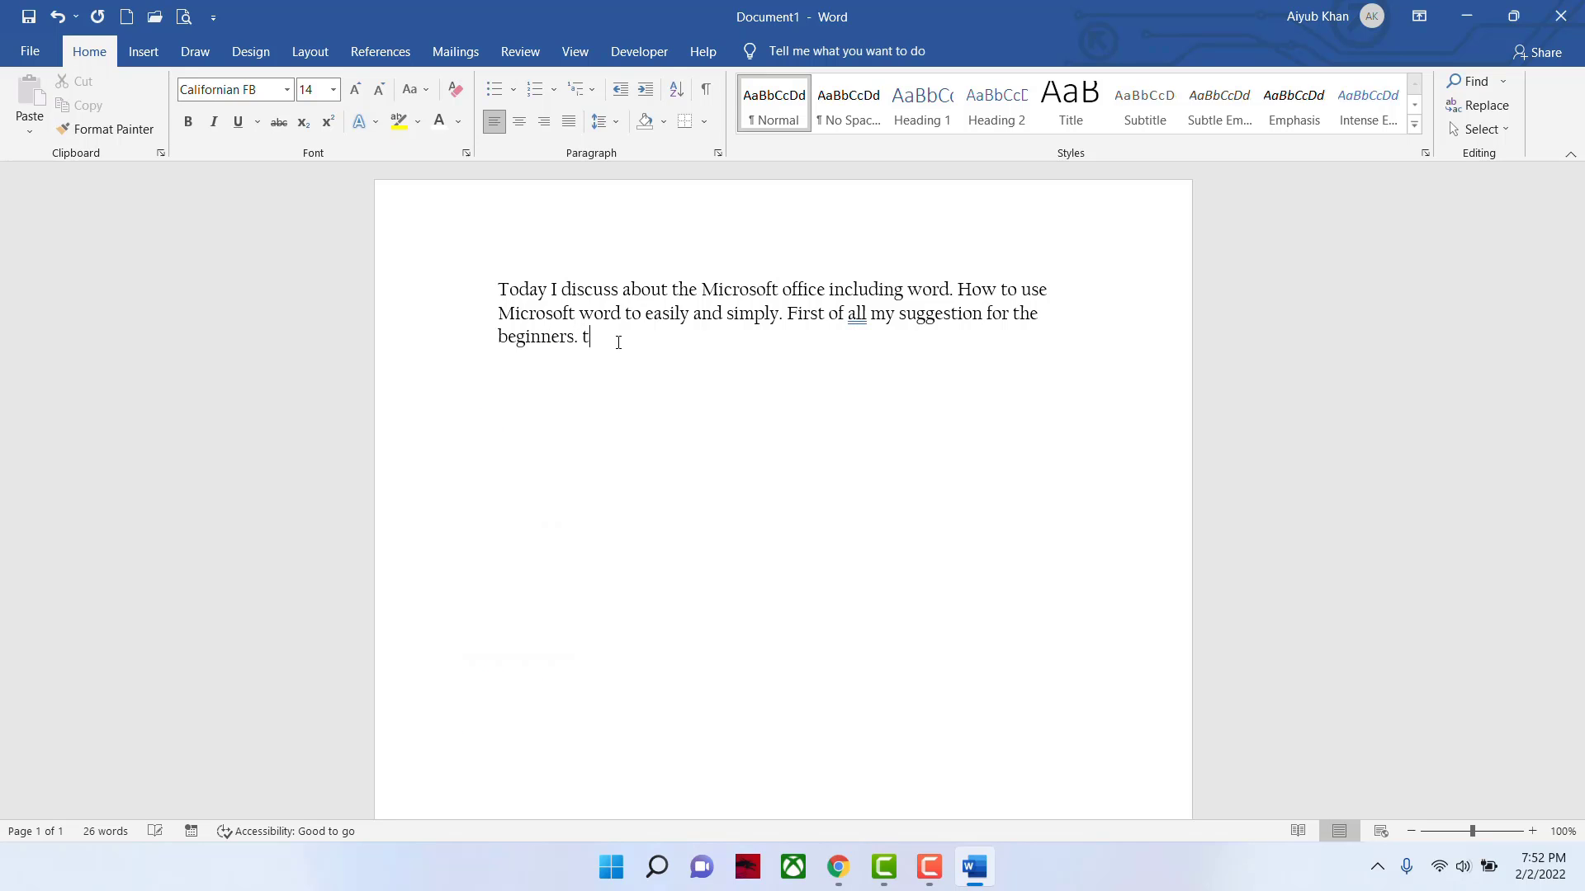
type("know")
key("BackSpace")
key("BackSpace")
key("BackSpace")
key("BackSpace")
key("BackSpace")
key("BackSpace")
key("BackSpace")
key("BackSpace")
type("to know ")
type("four")
type(" tile ")
- Create a numbered list in 1) style below the paragraph with the items Home, Insert, Design and Layout, and end the list
type("1")
type(") ")
type("Home")
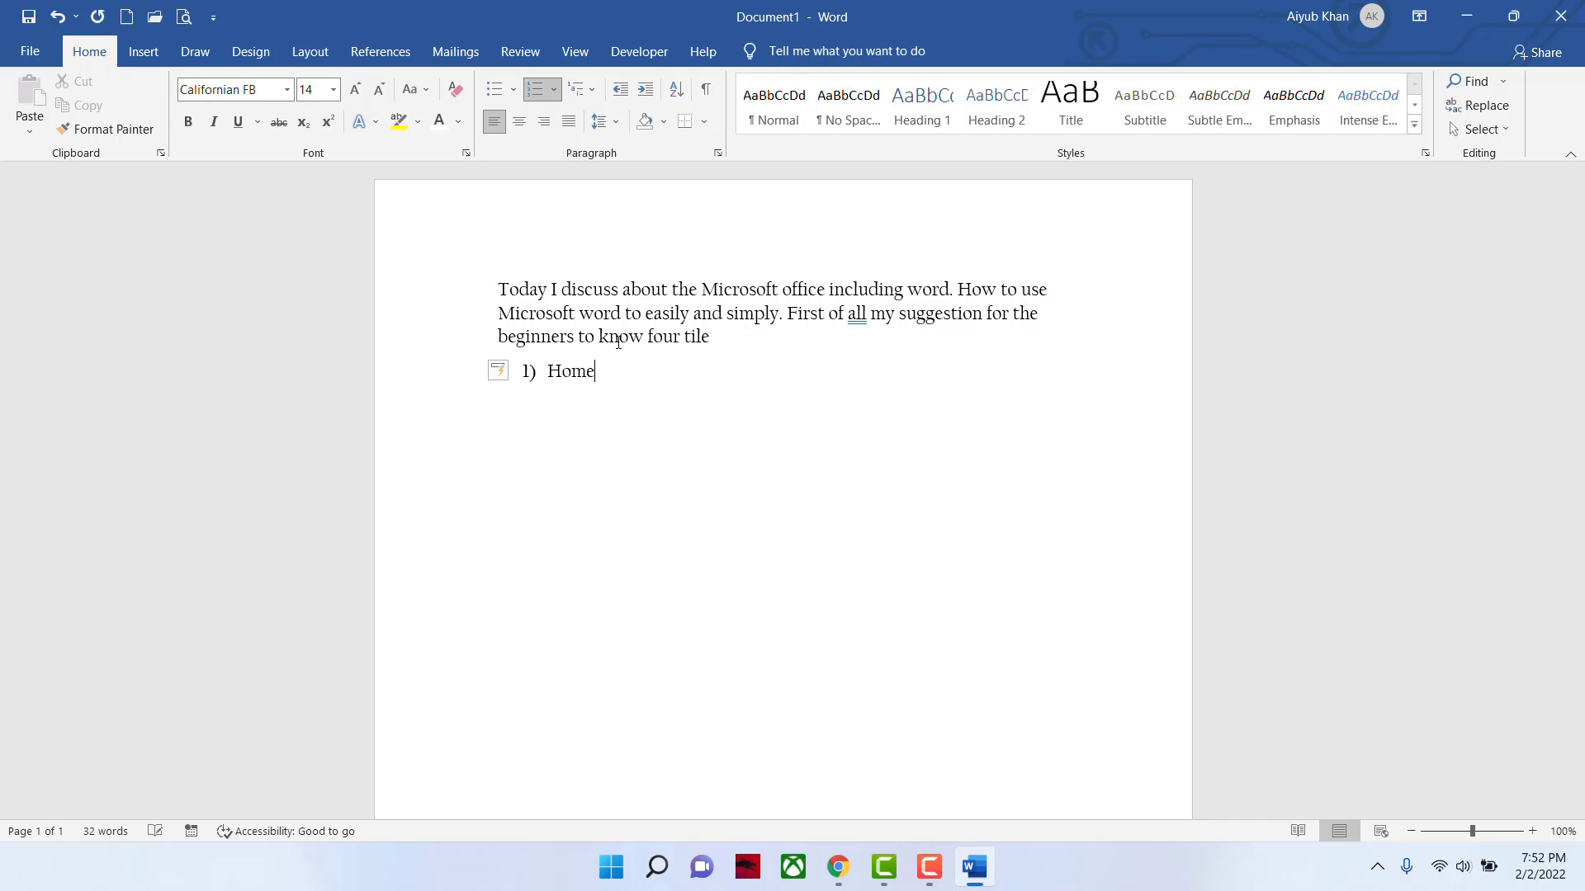
key("Return")
type("Insert")
key("Return")
type("Design")
key("Return")
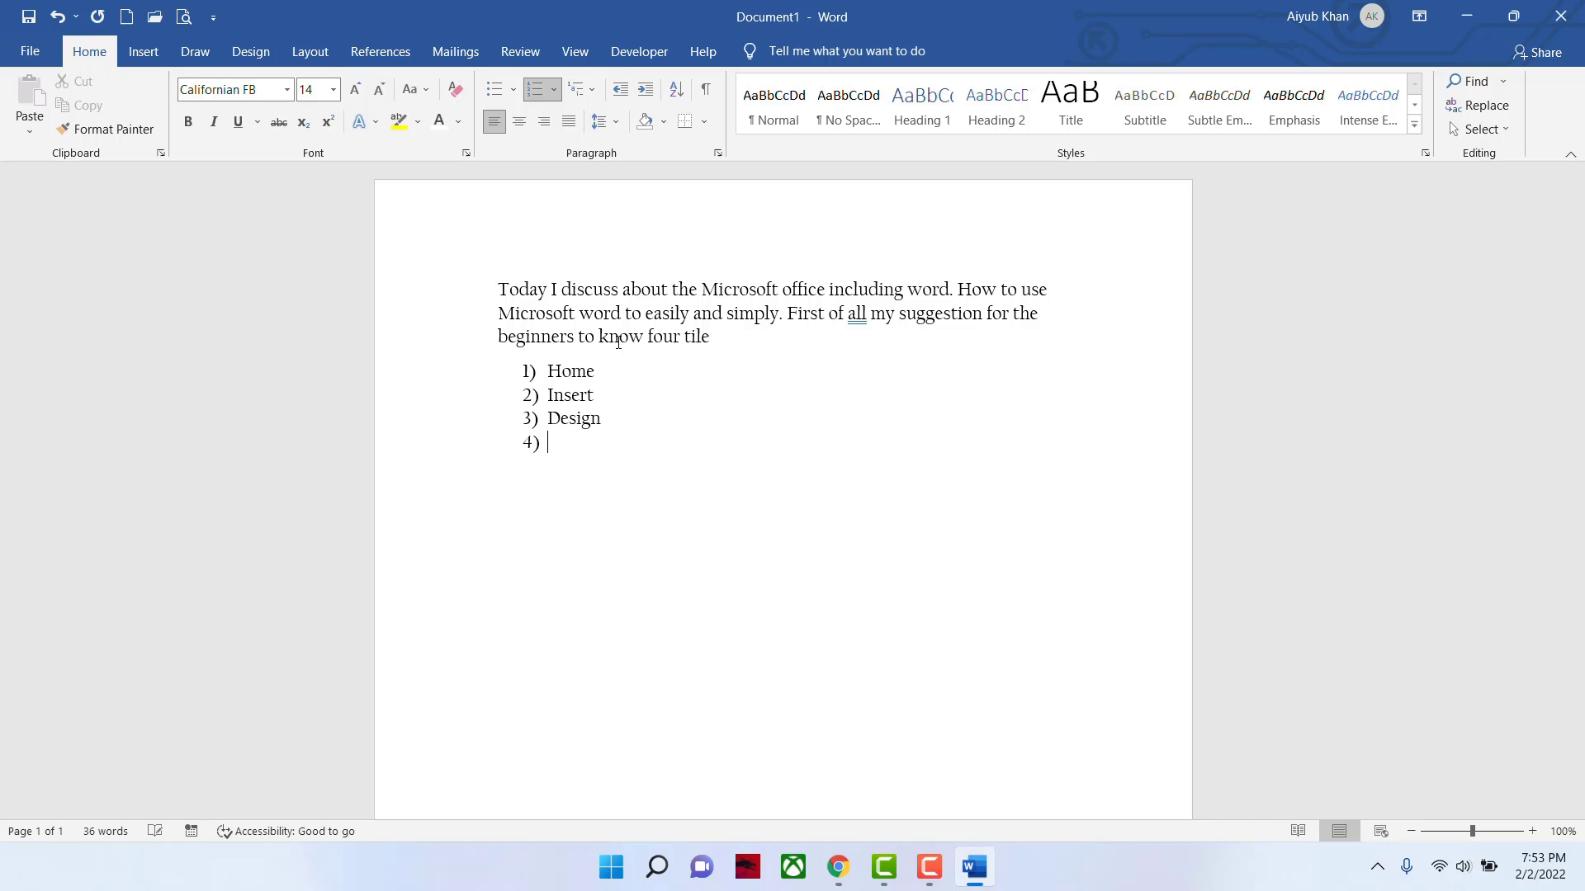
type("Layout")
key("Return")
key("Return")
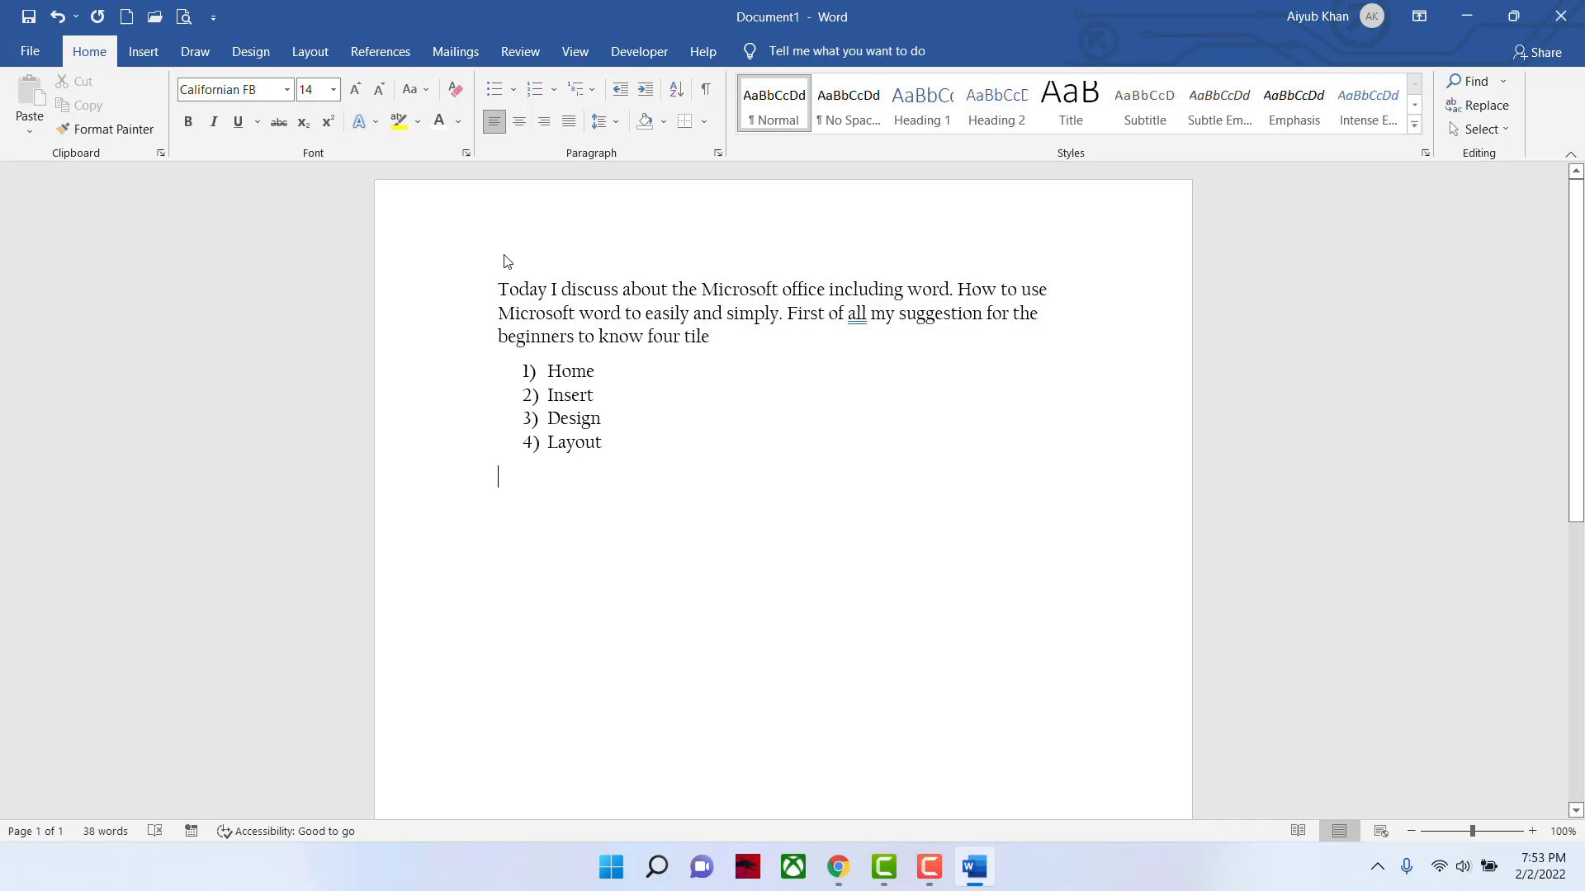
- Format the paragraph and the numbered list with the Lucida Sans Unicode font at size 12
left_click_drag(499, 290, 697, 442)
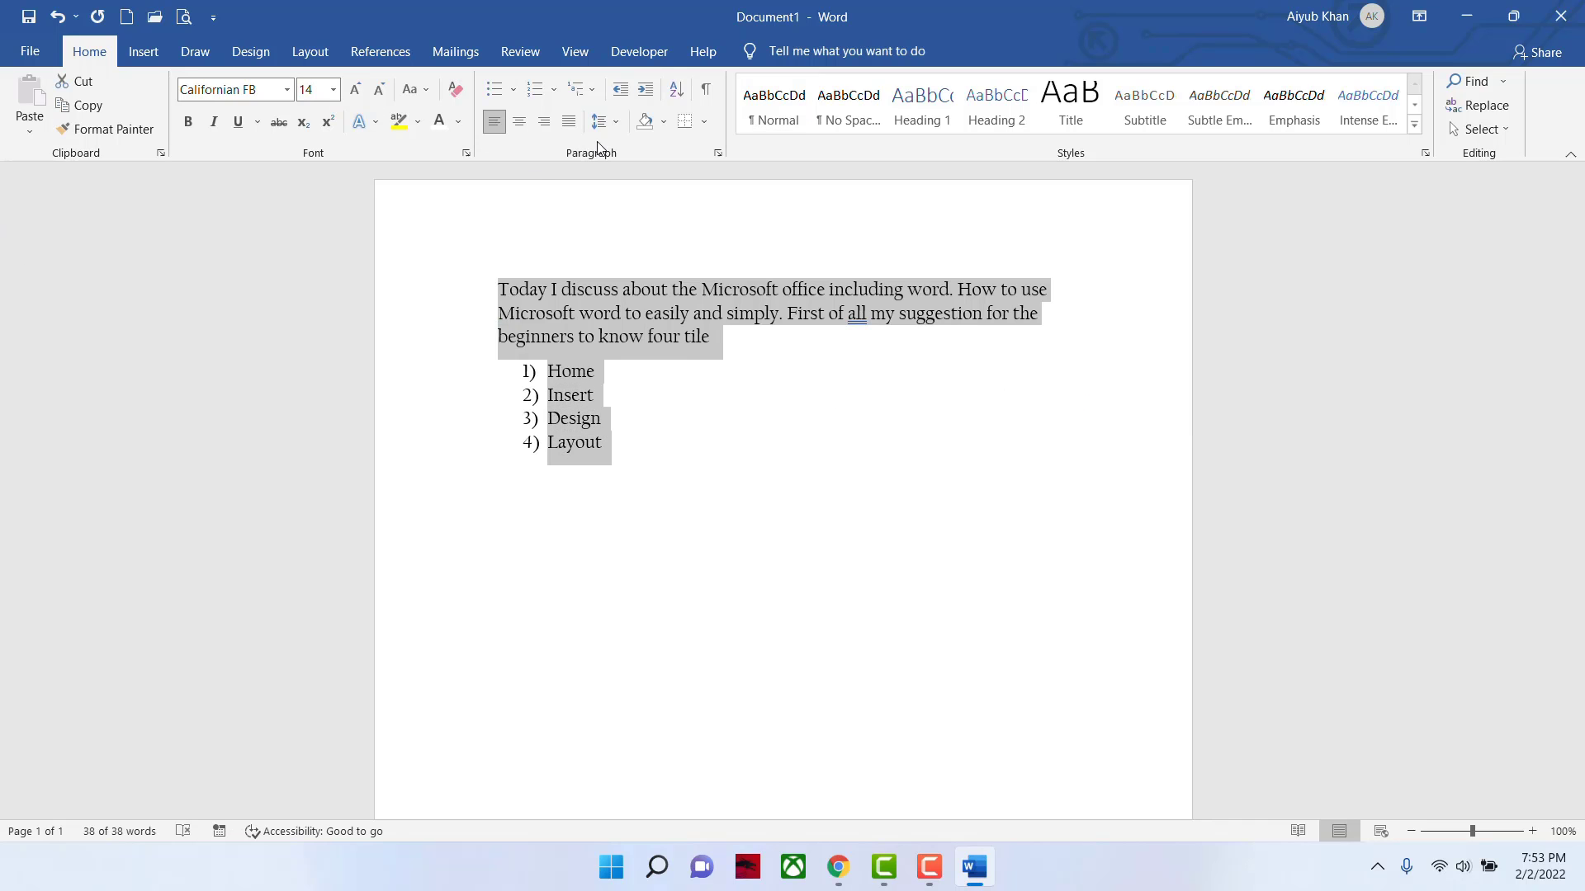
left_click(288, 90)
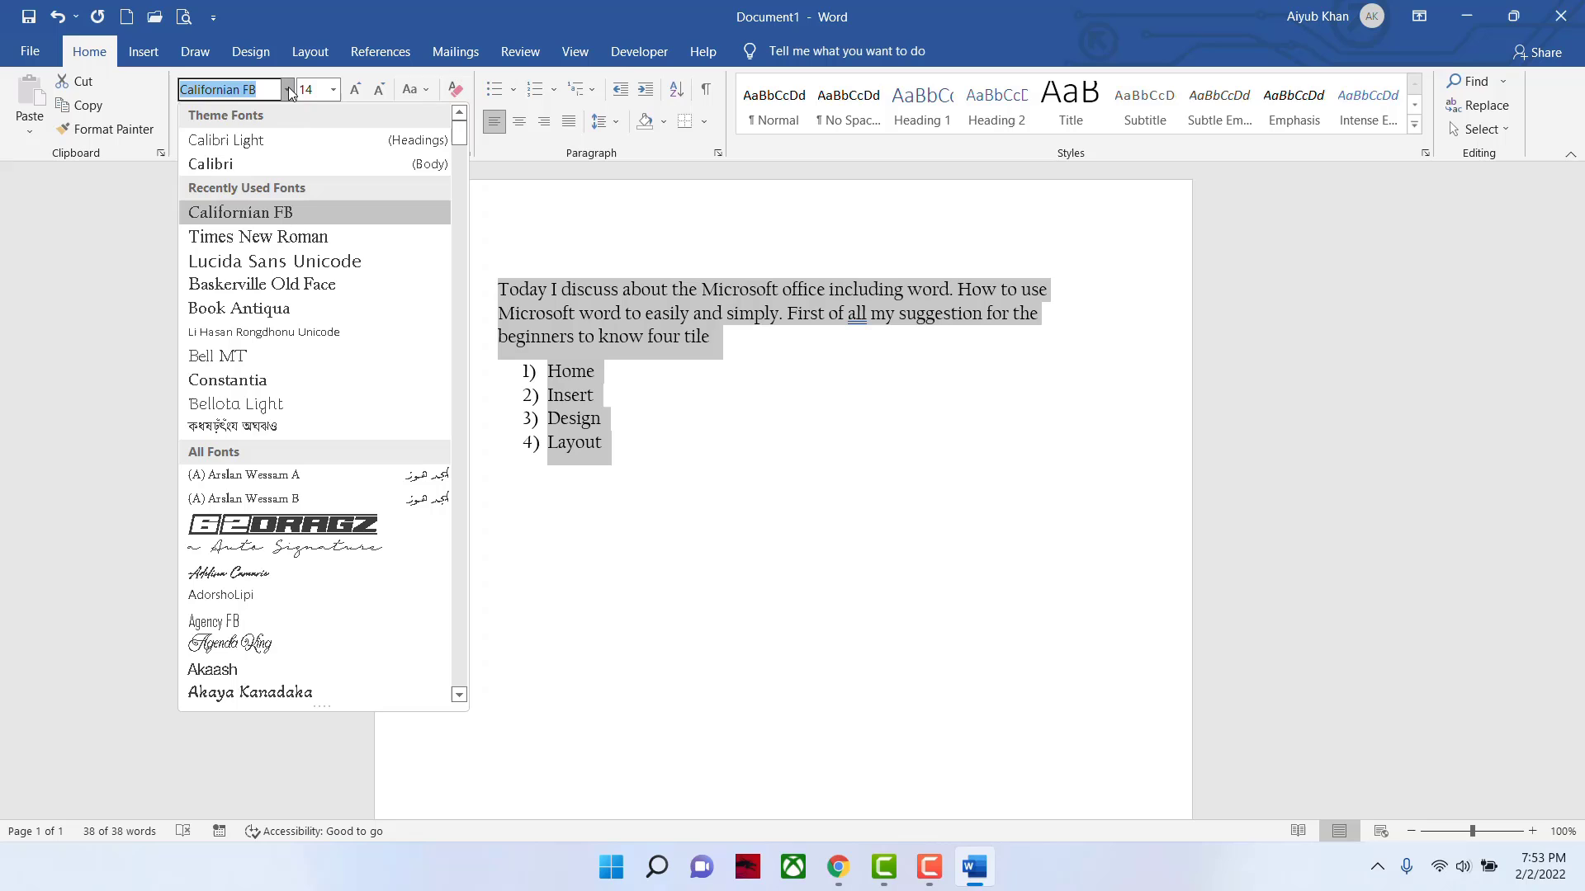
left_click(284, 262)
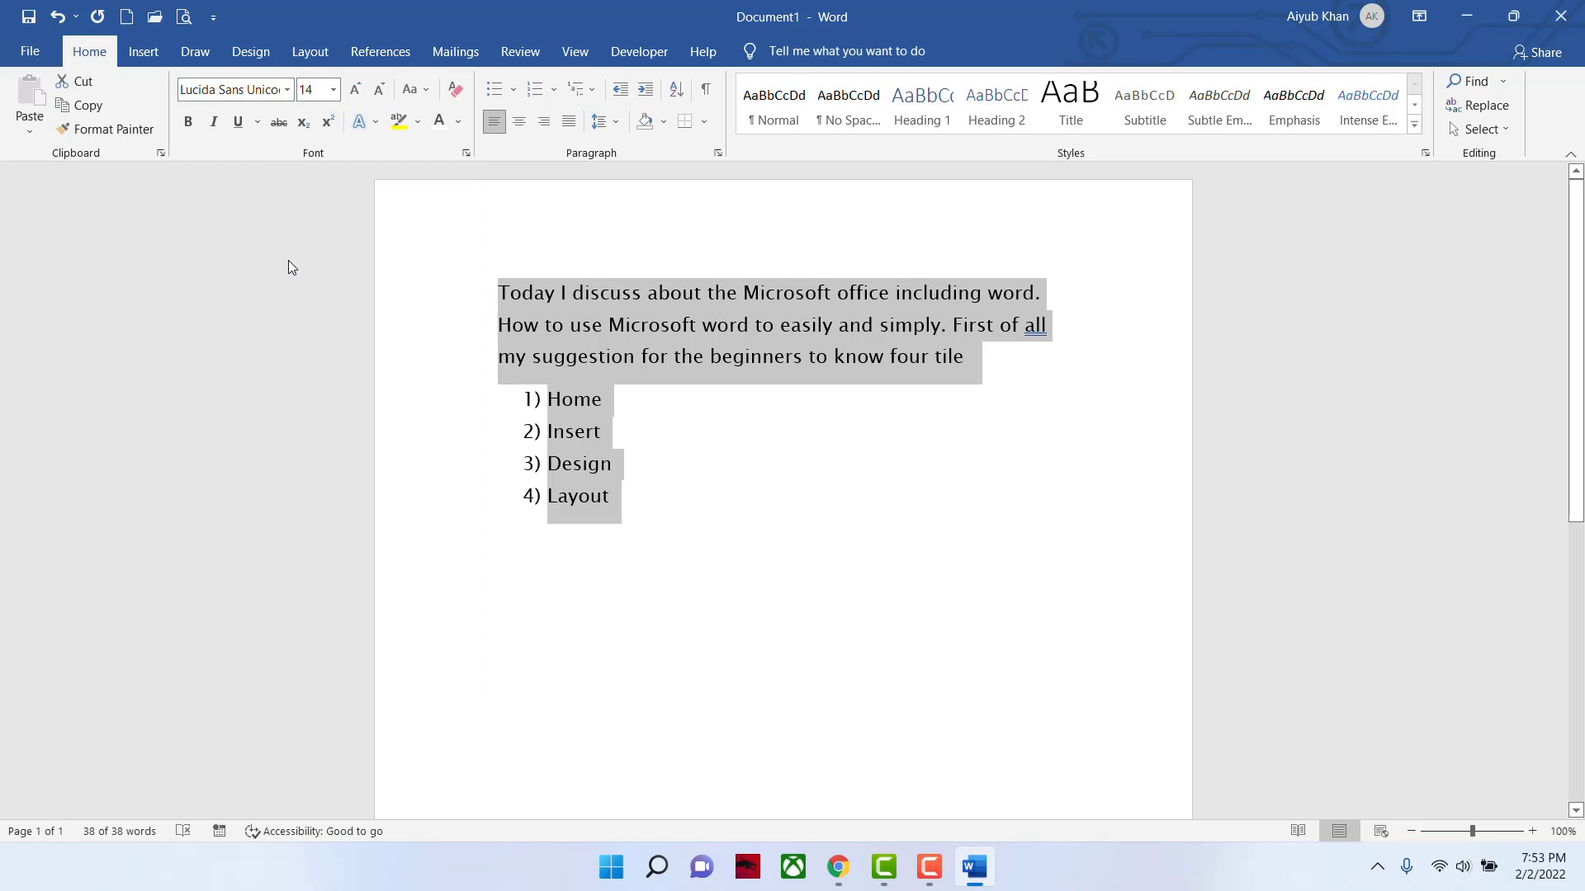
left_click(333, 90)
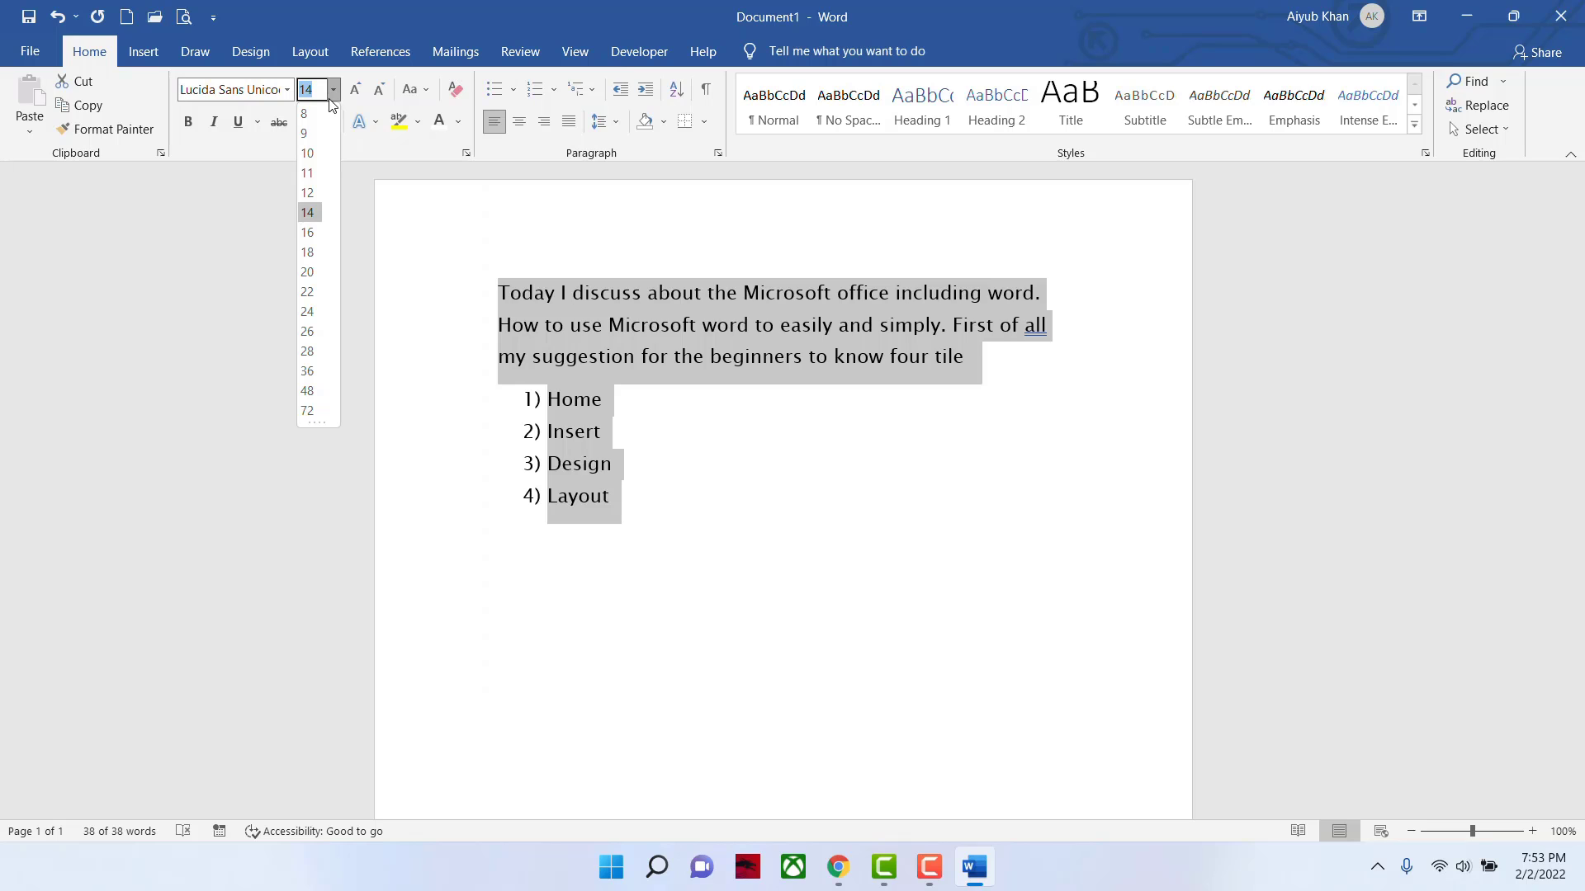
left_click(307, 192)
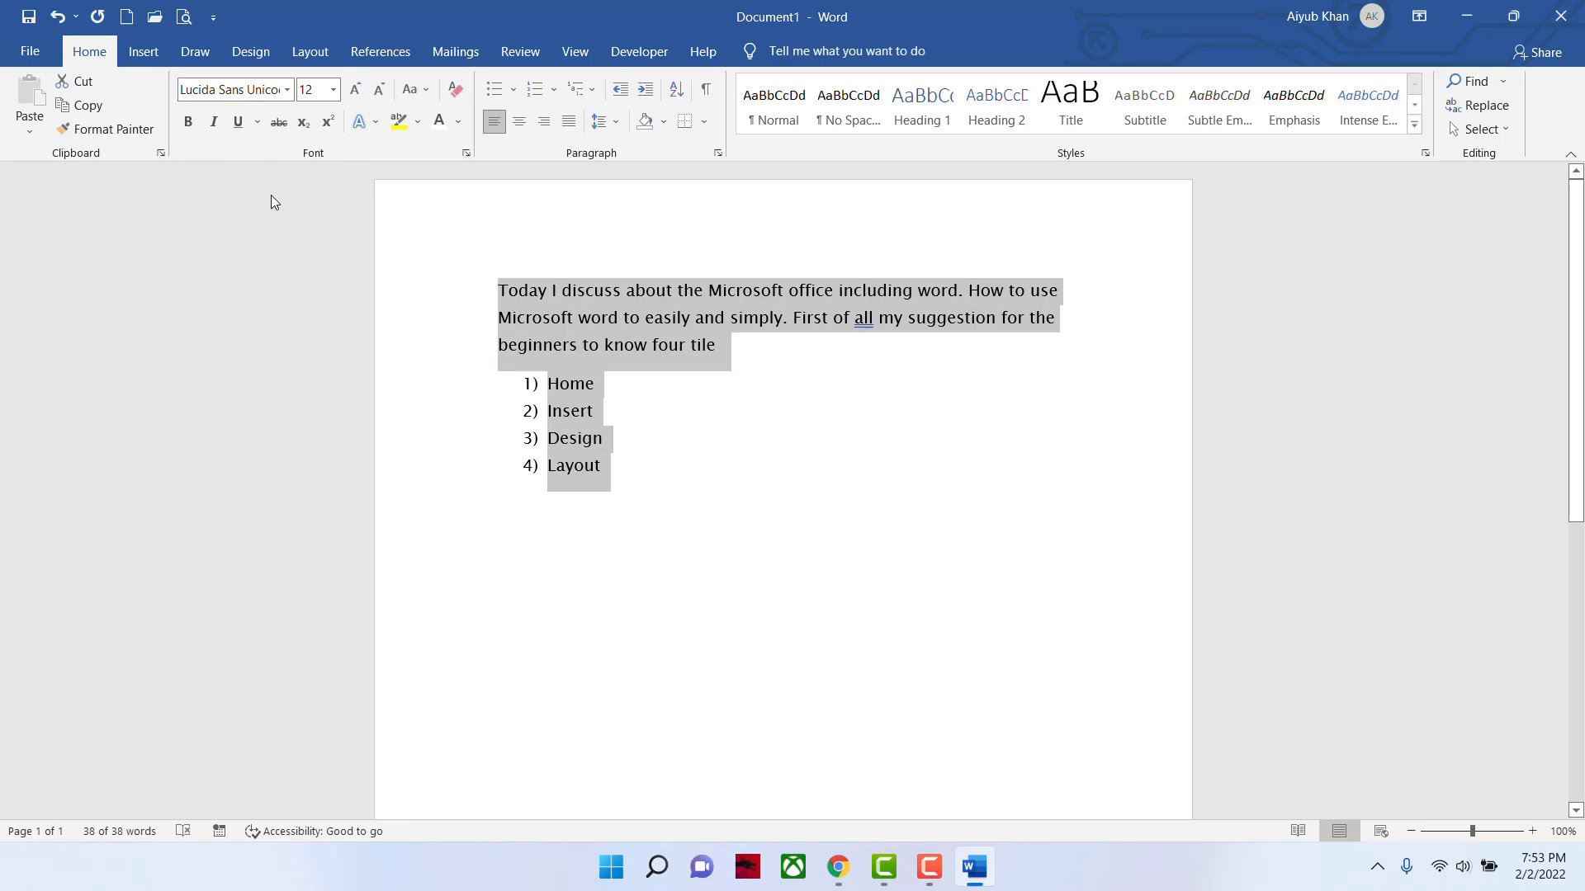
- Try bold, italic and underline formatting one at a time on the paragraph and the numbered list
left_click(188, 124)
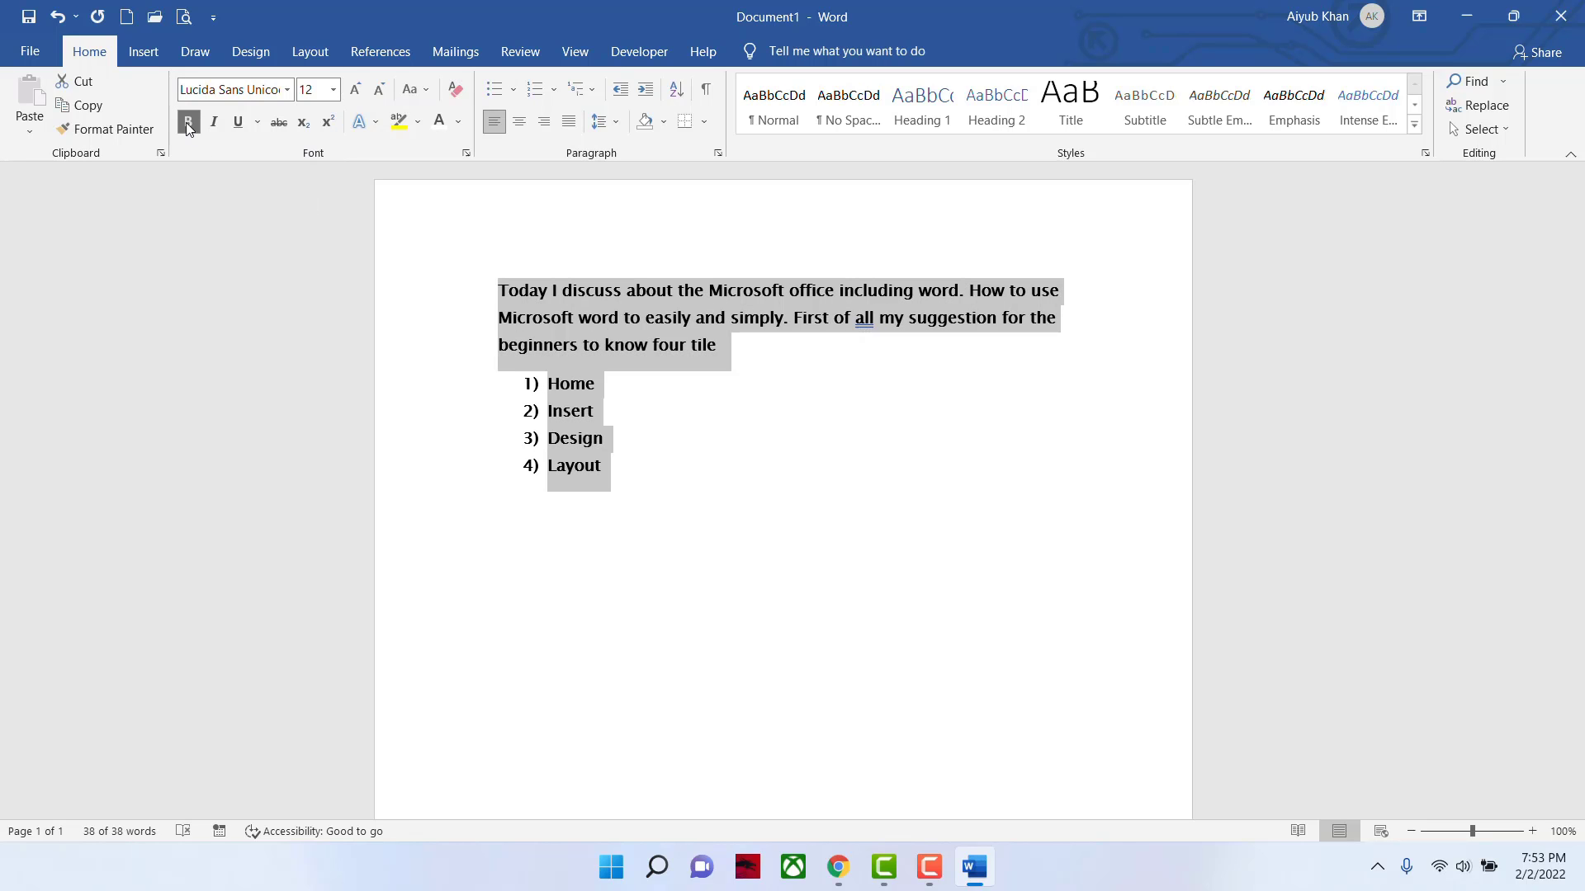
left_click(188, 124)
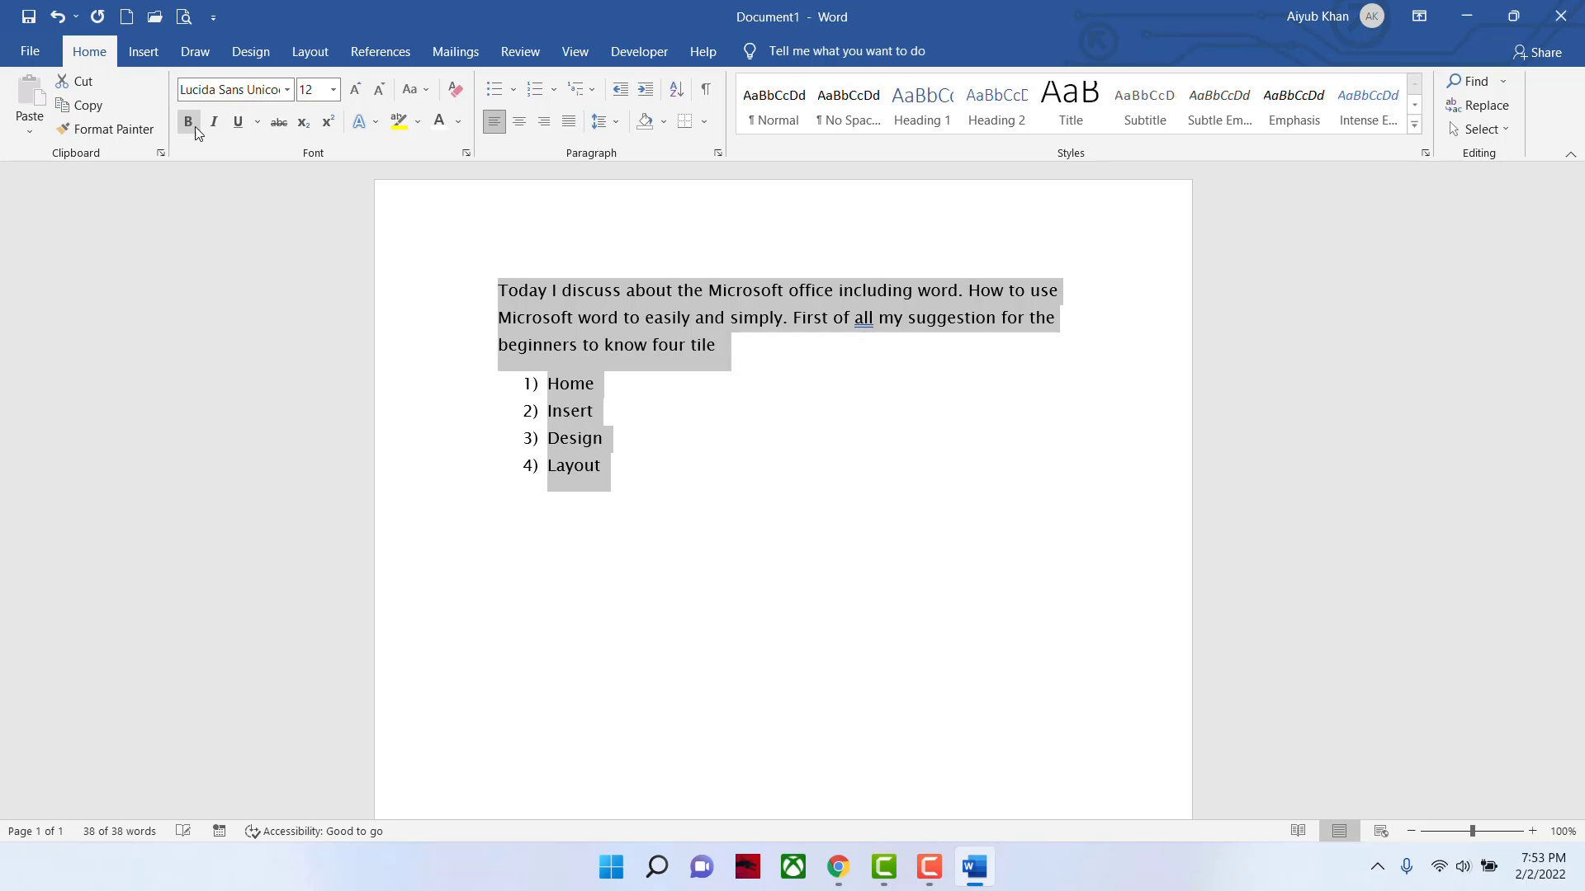
left_click(215, 123)
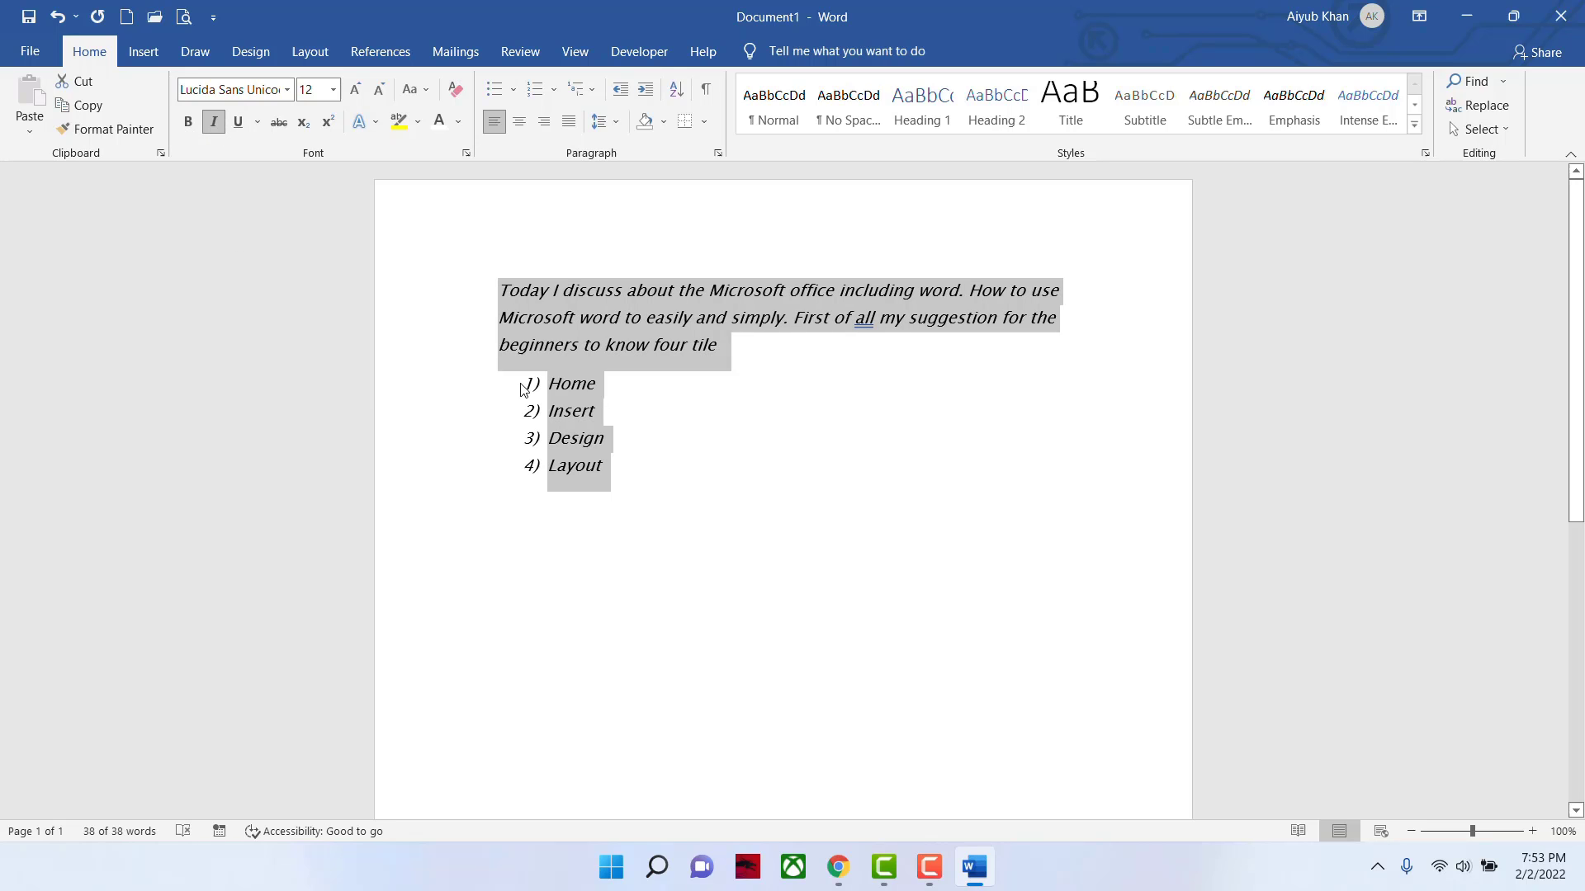
left_click(216, 124)
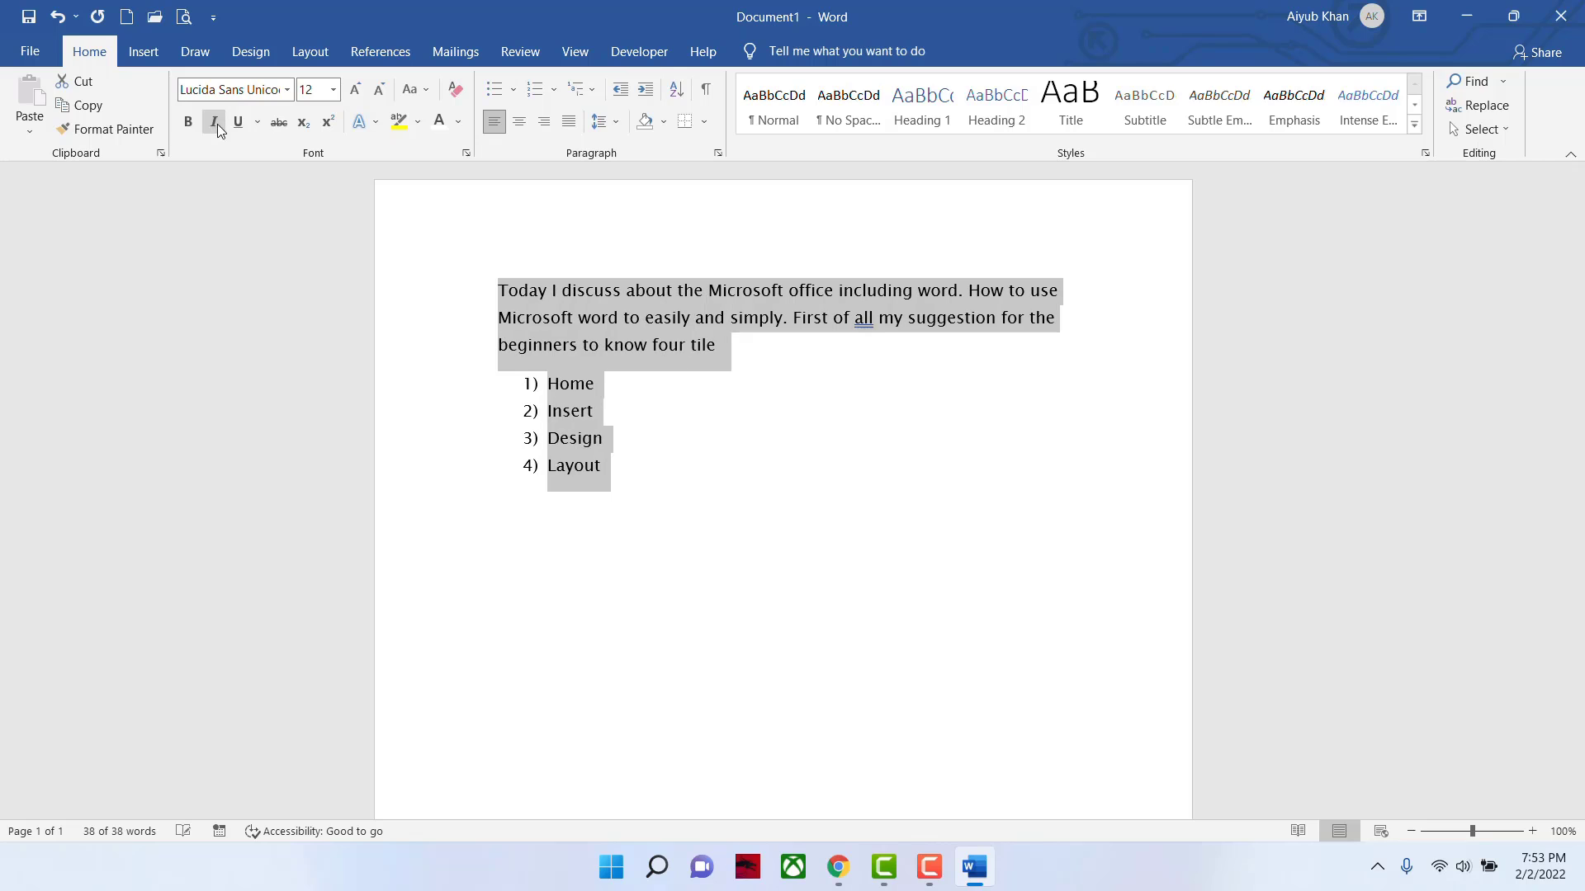
left_click(240, 124)
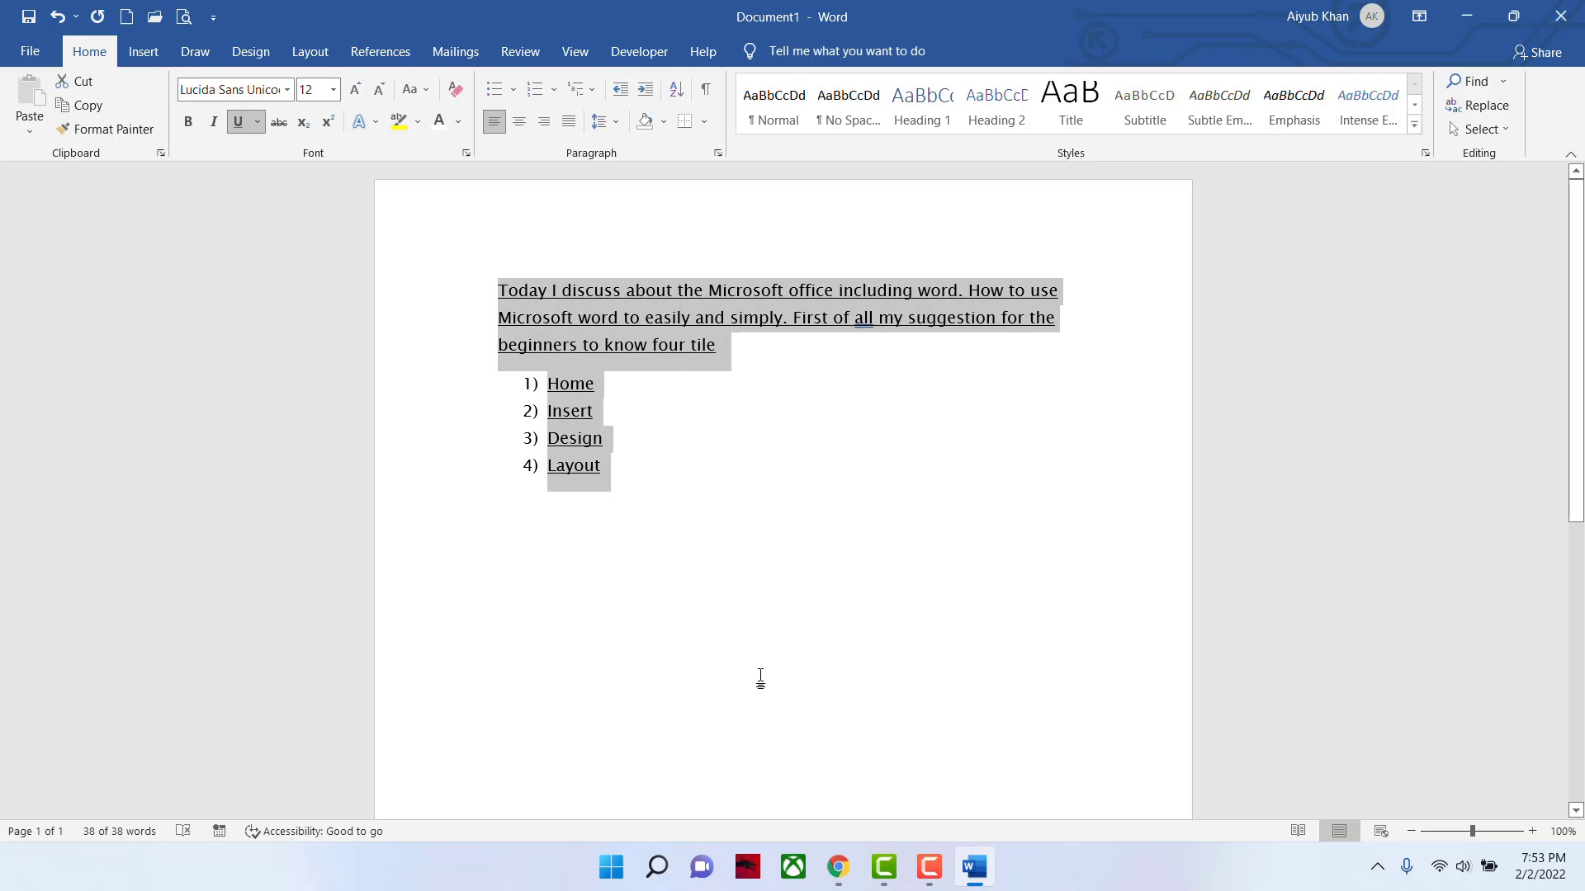
left_click(241, 122)
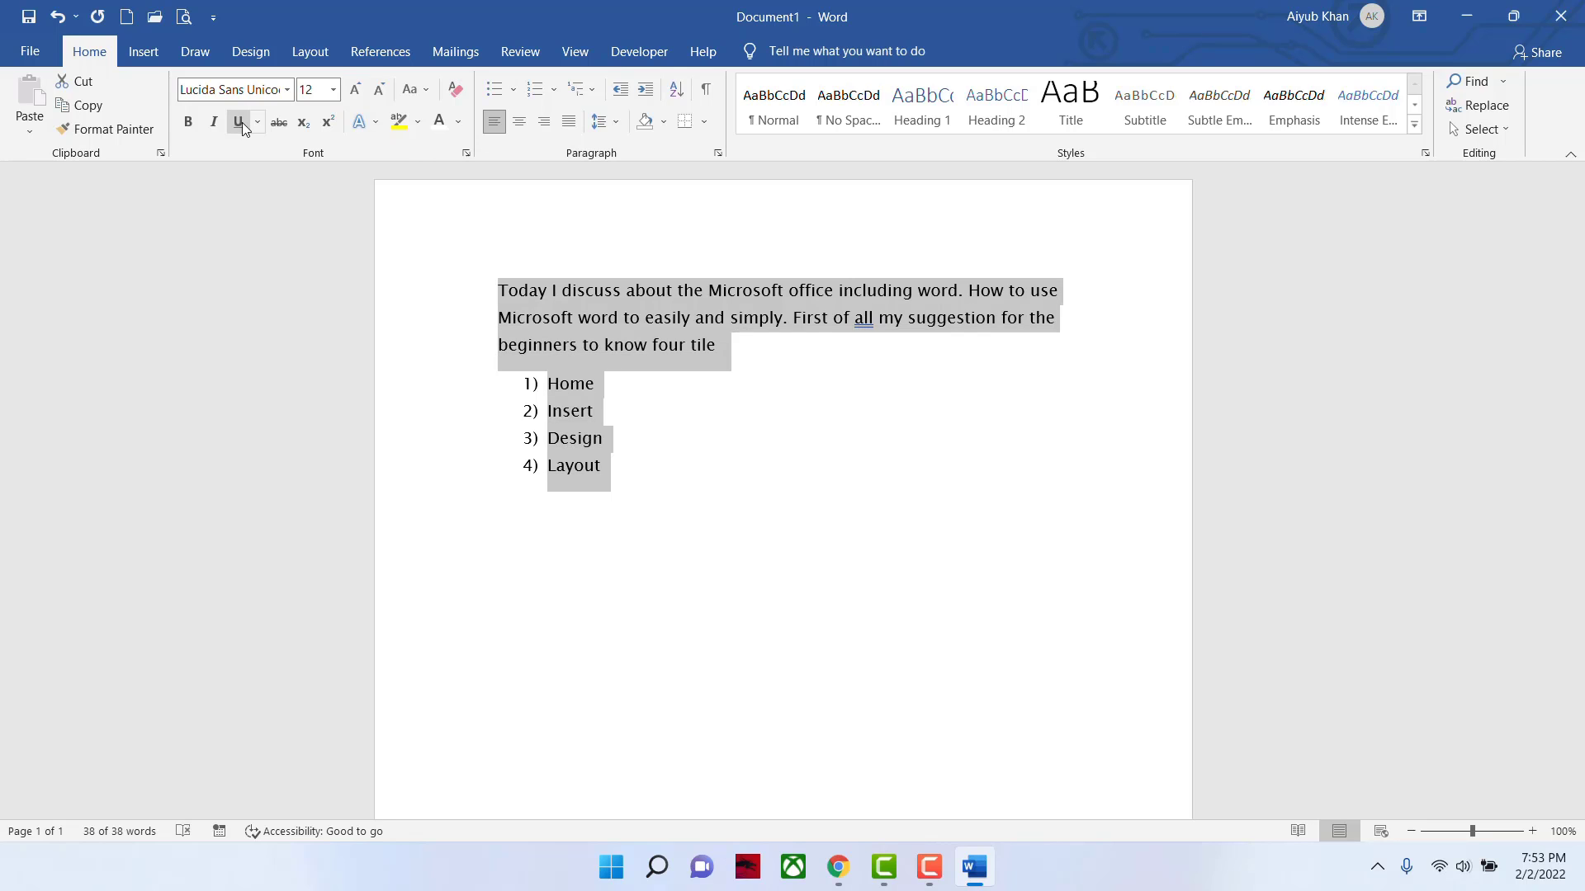
- Try the underline style choices on the paragraph and list, remove the underline and clear the selection
left_click(259, 124)
left_click(269, 174)
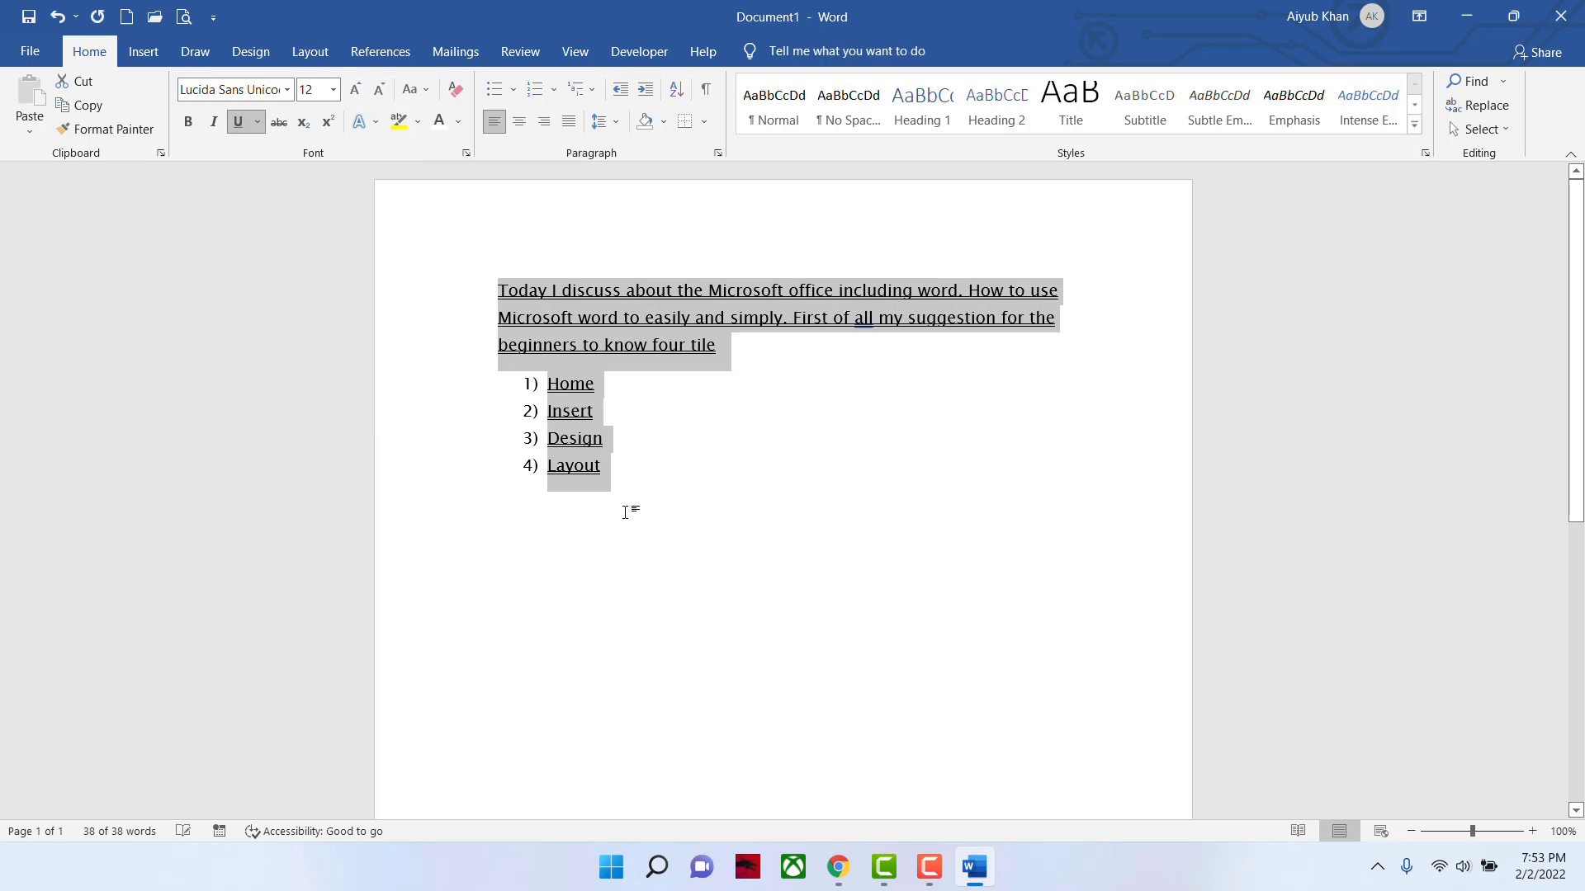
left_click(254, 122)
left_click(264, 170)
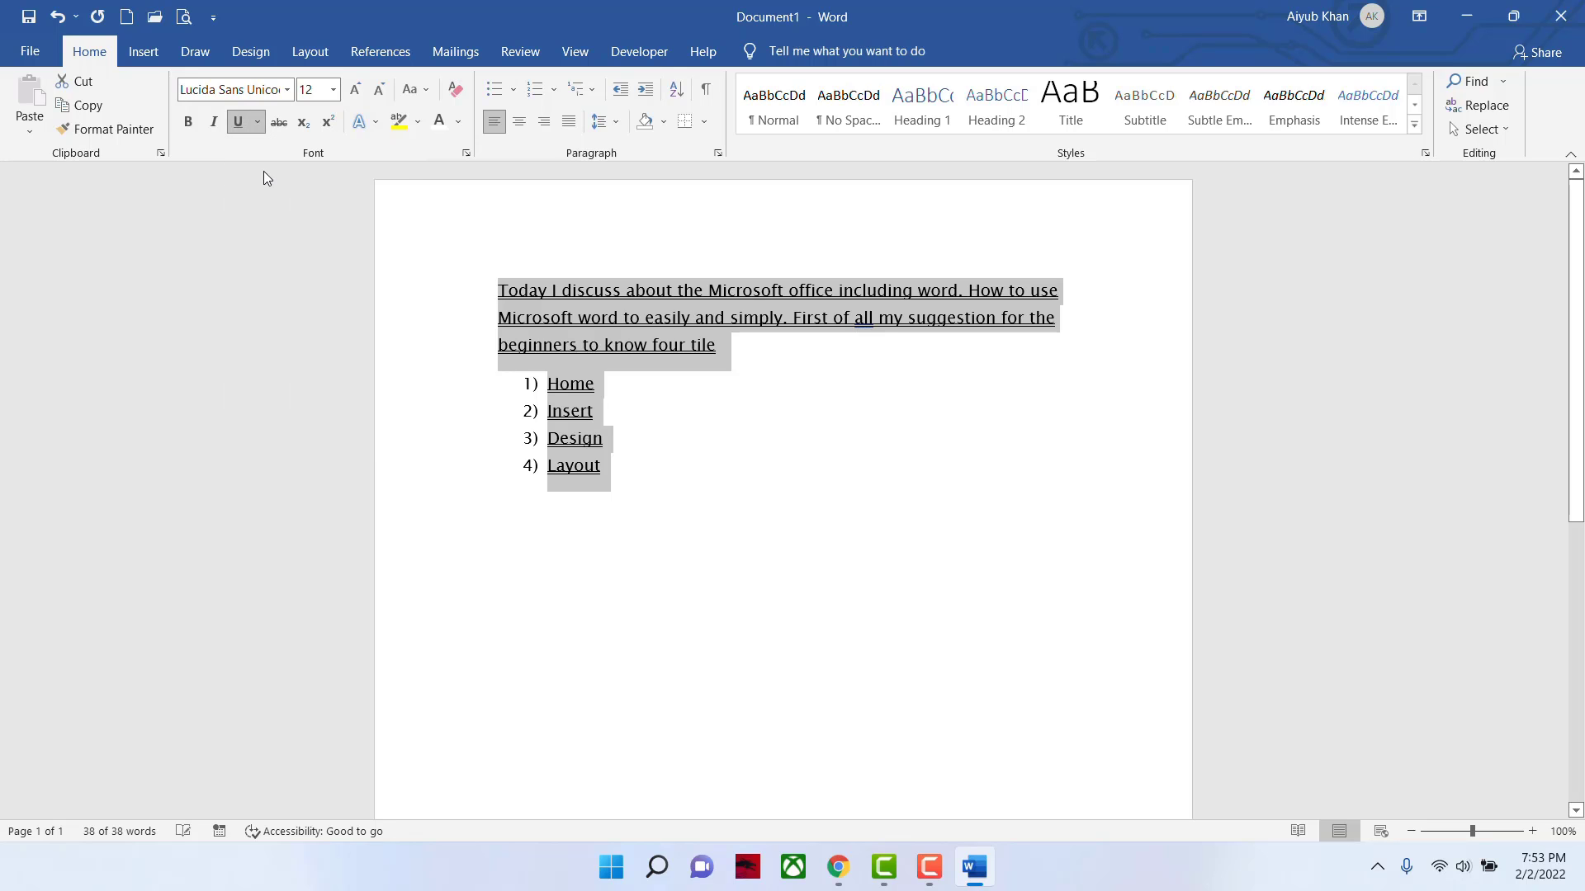
left_click(239, 123)
left_click(719, 471)
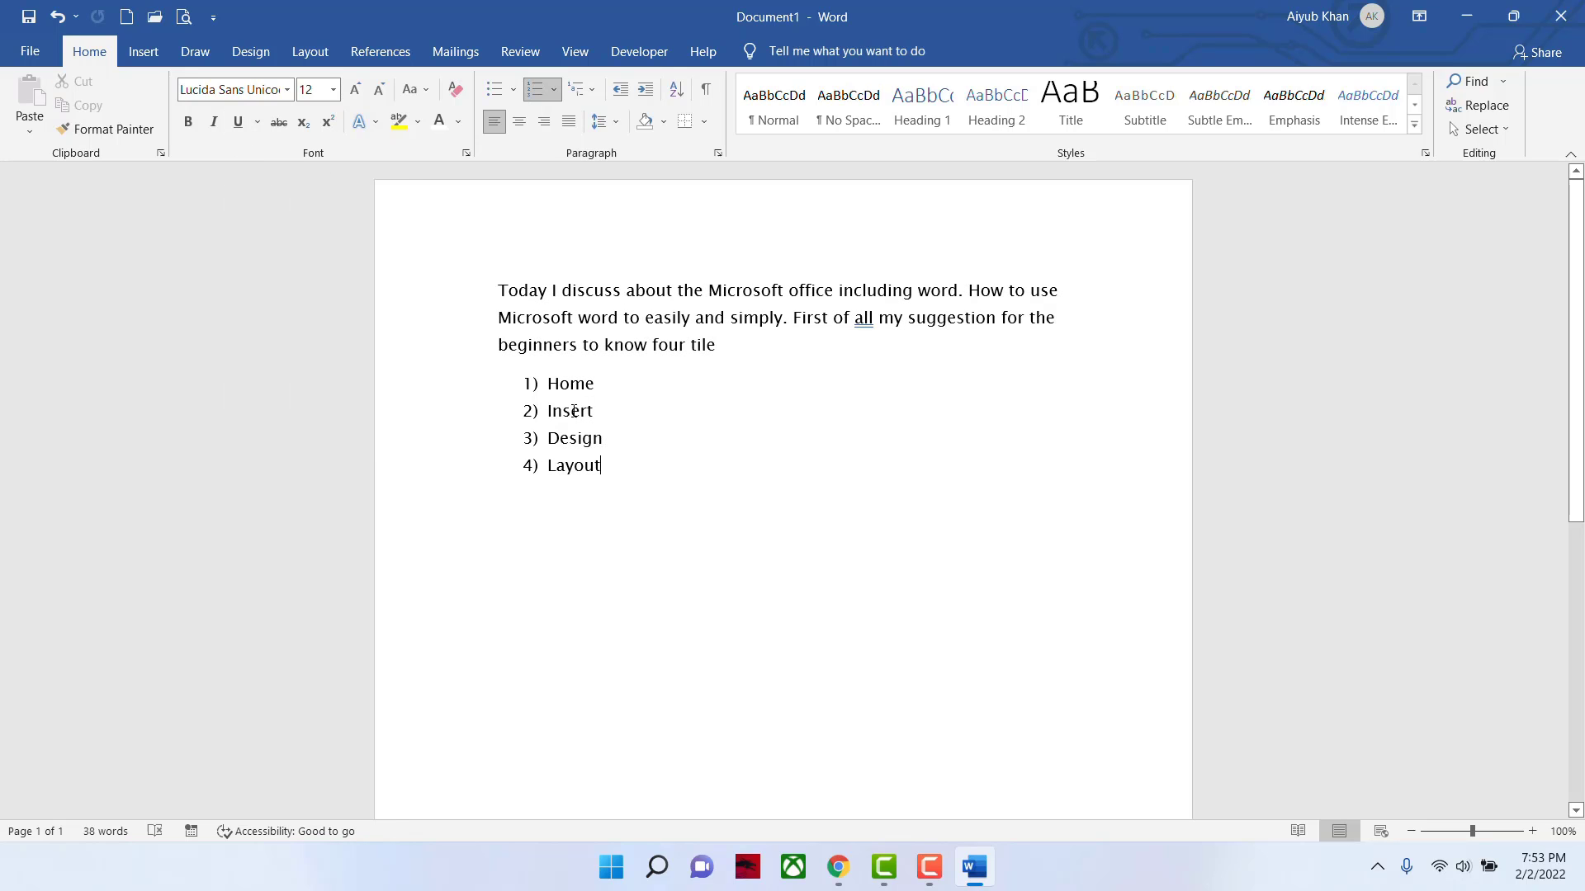
- Grow the font of the paragraph and list to size 14 and shrink it back to 12
left_click_drag(493, 289, 637, 456)
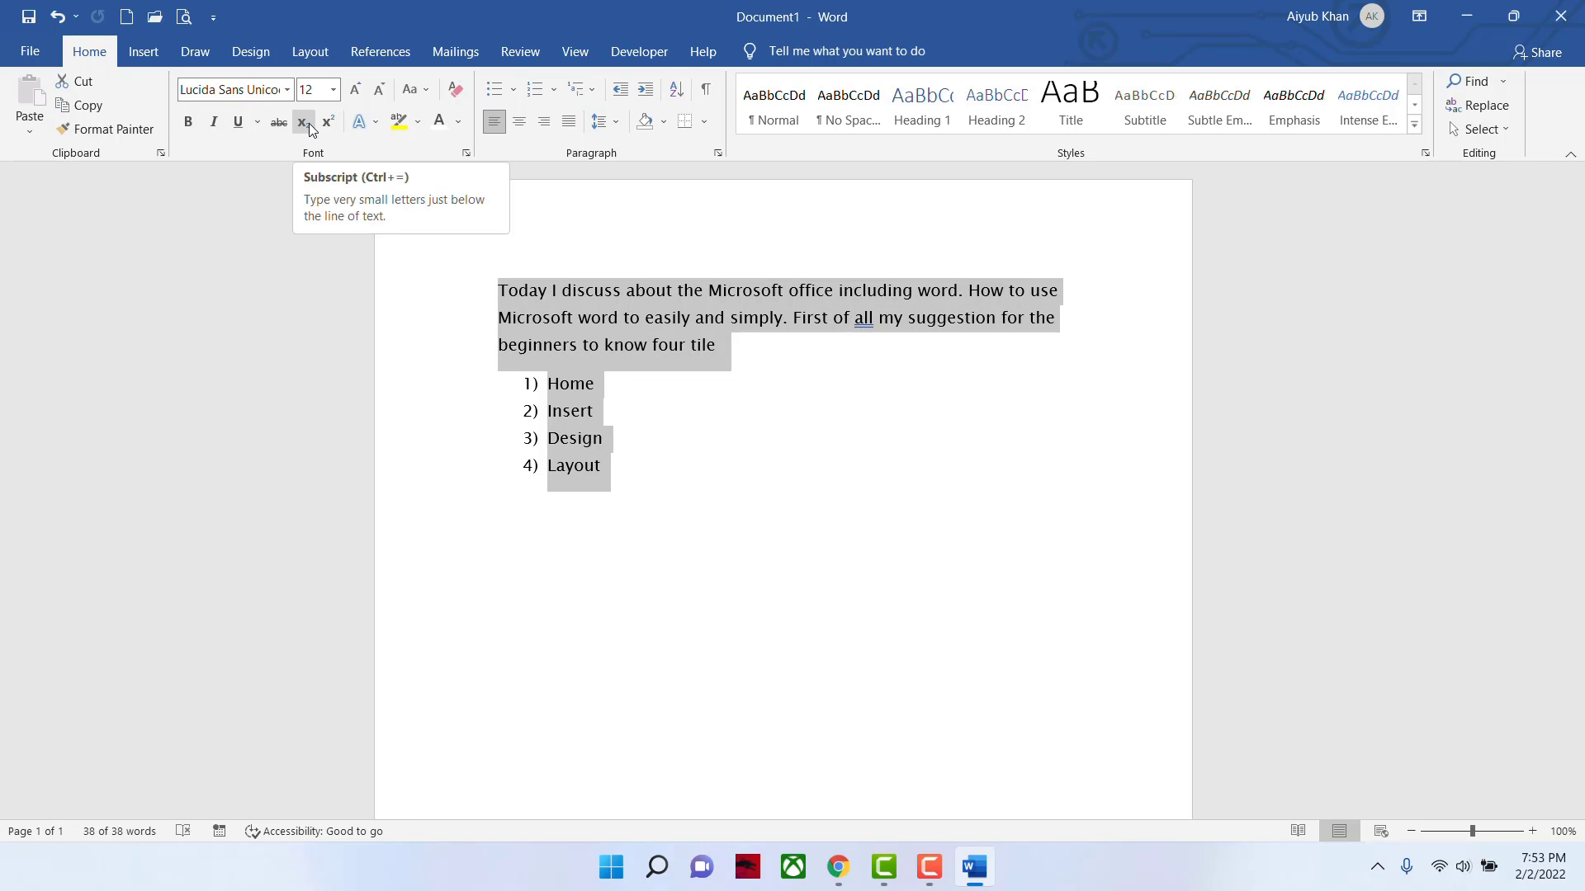
left_click(357, 91)
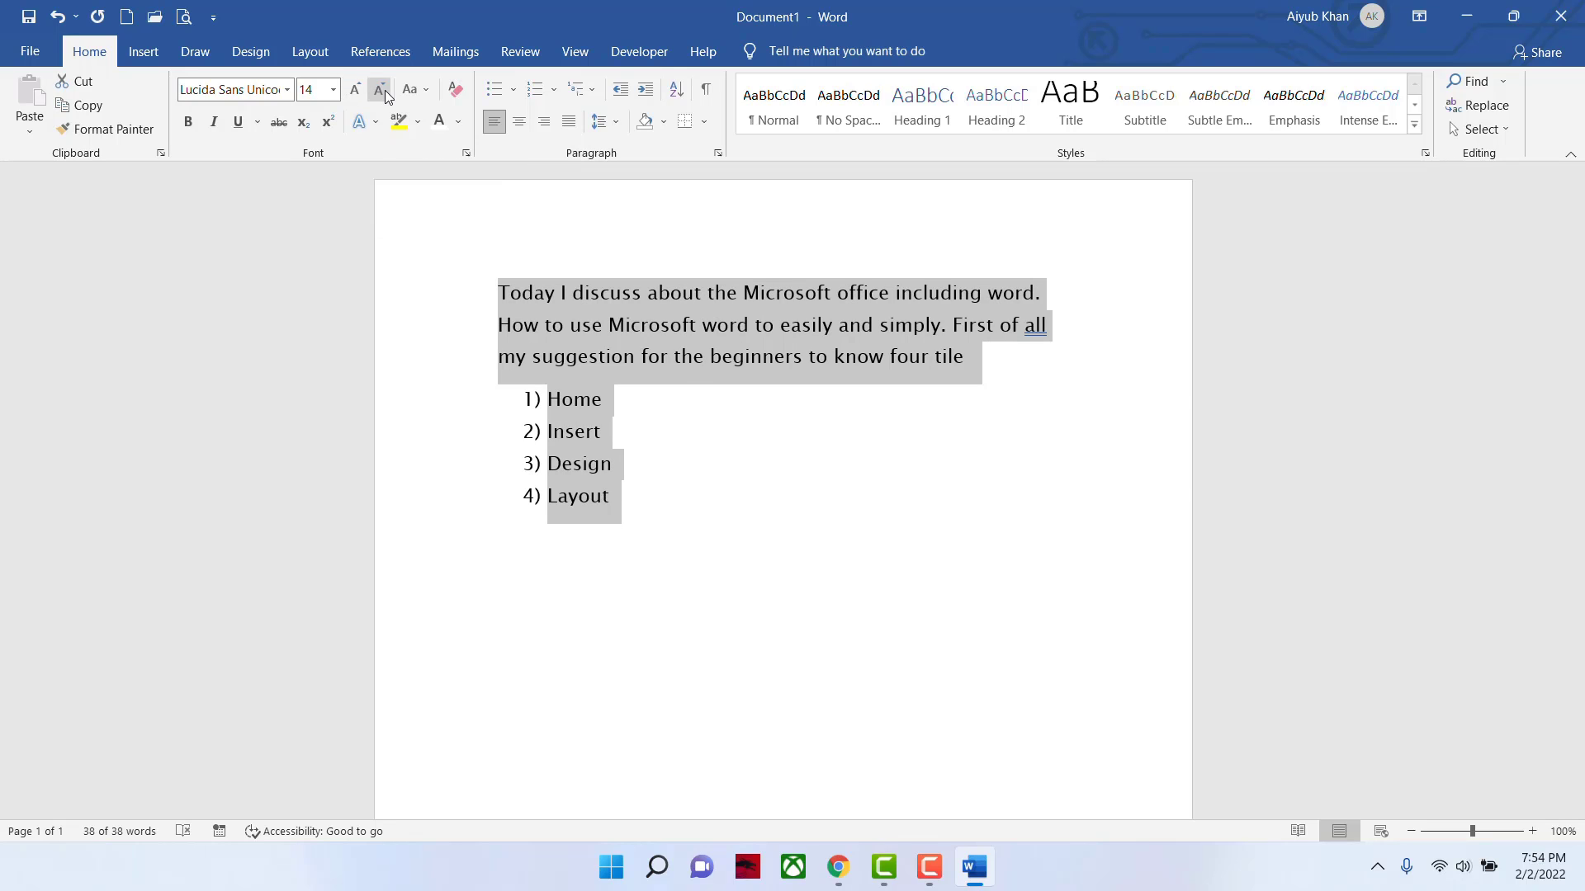
left_click(382, 90)
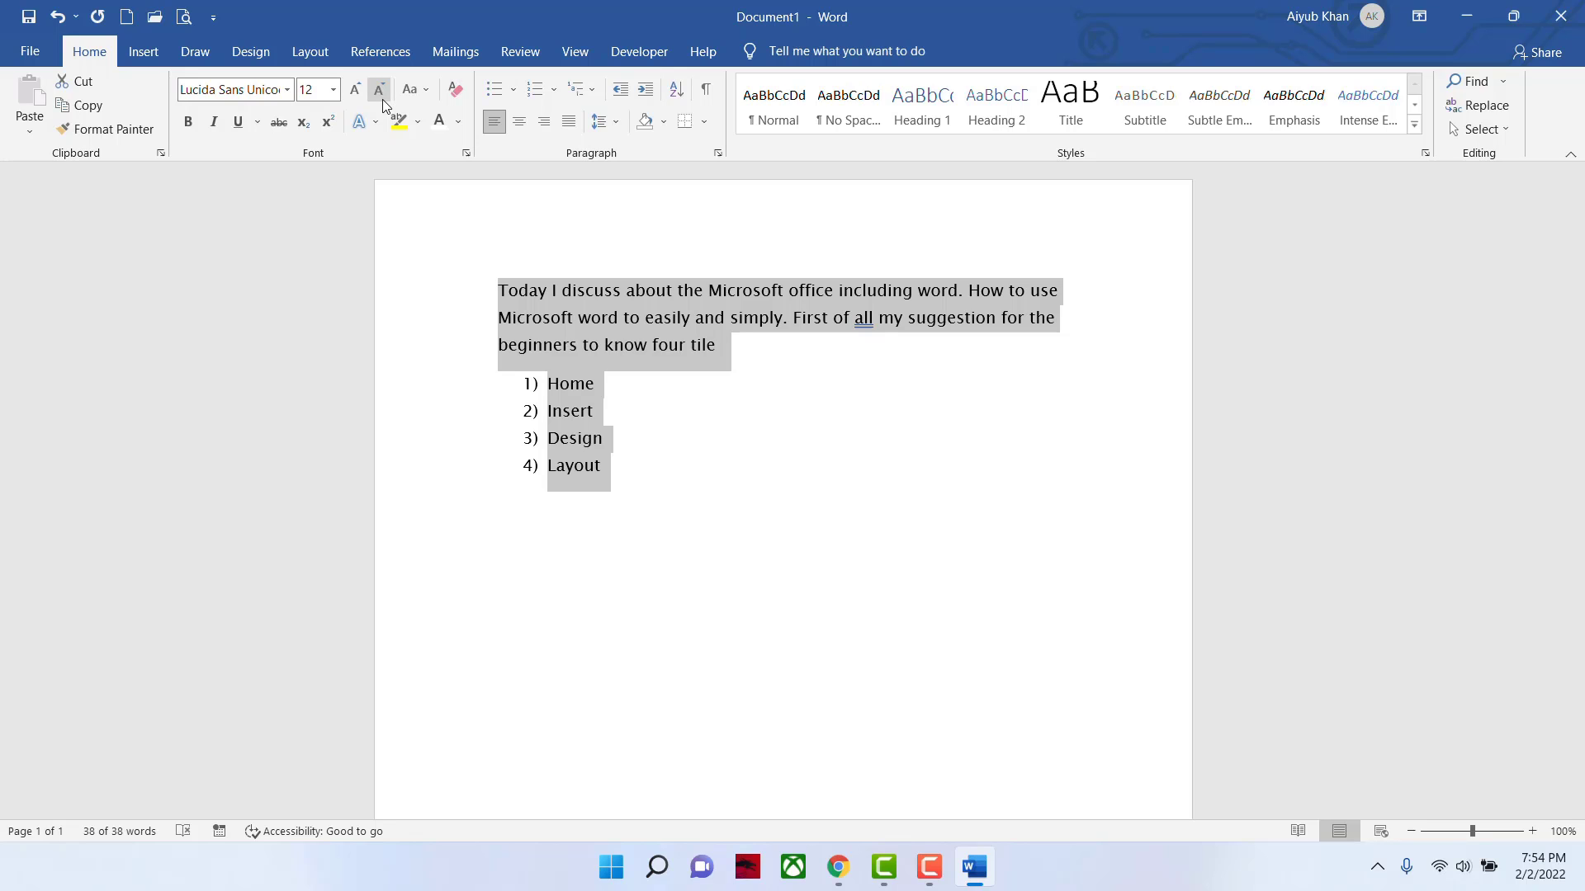
- Highlight the paragraph and the numbered list in yellow and deselect the text
left_click(417, 121)
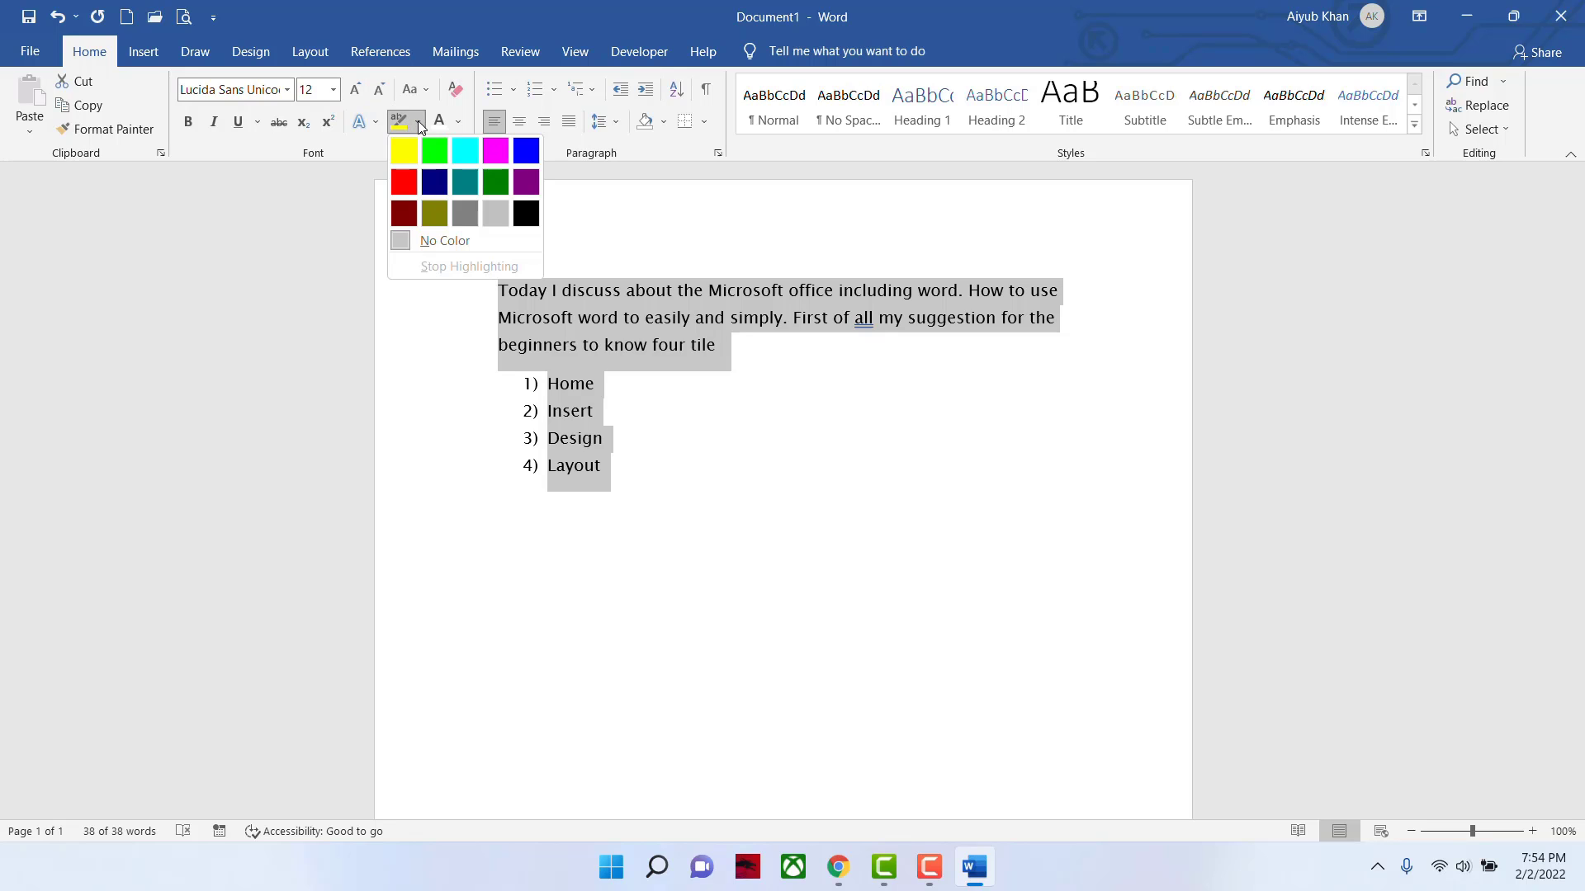
left_click(404, 141)
left_click(612, 376)
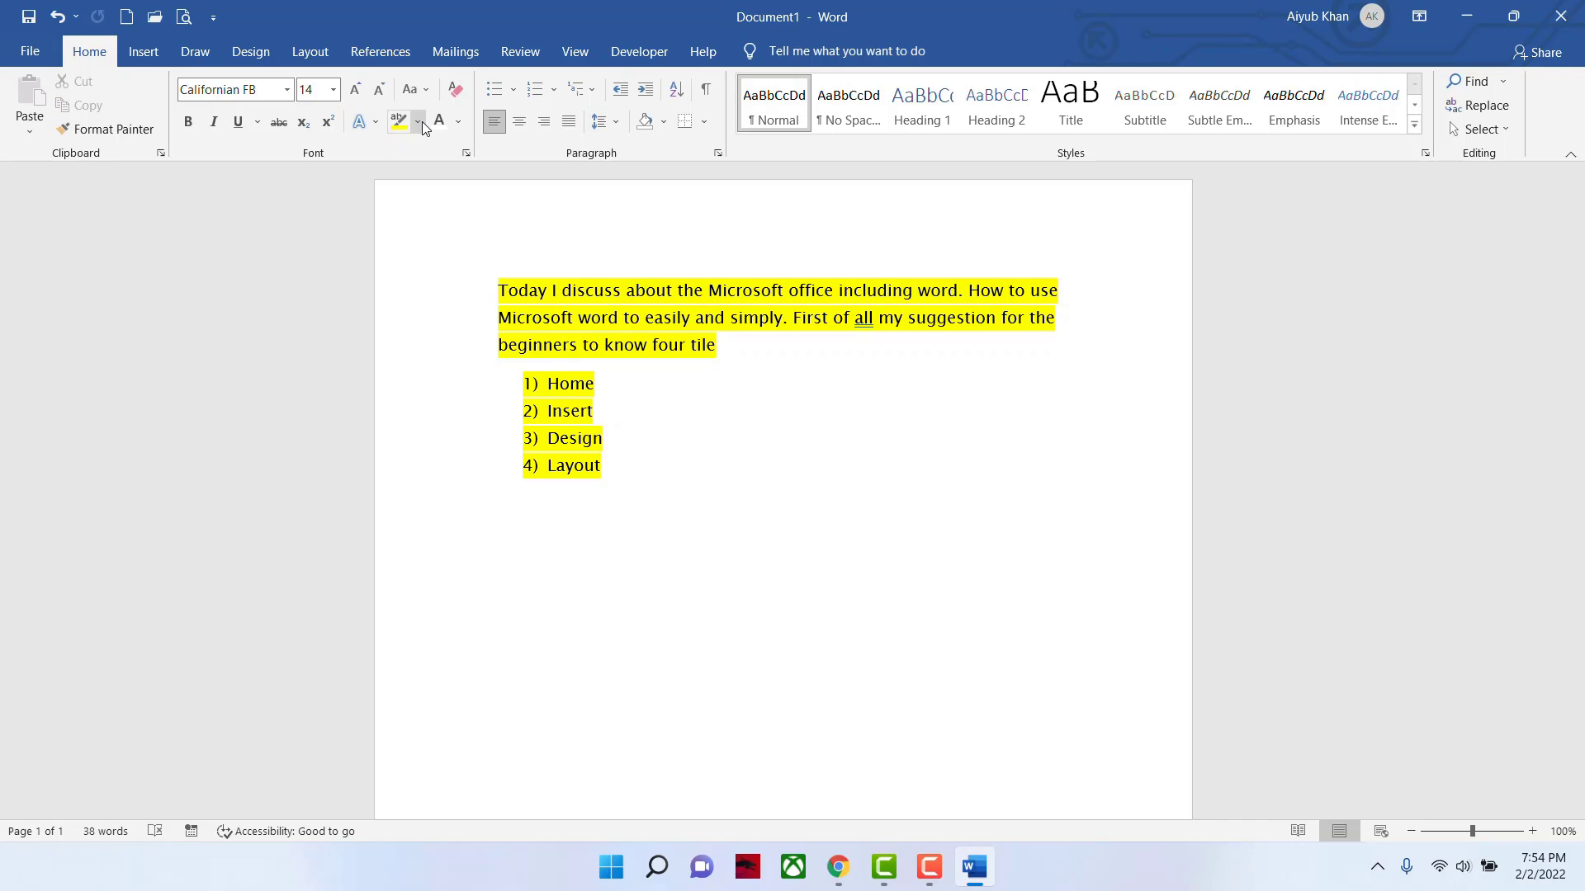
- Remove the yellow highlighting from the paragraph and the numbered list
left_click_drag(495, 289, 683, 484)
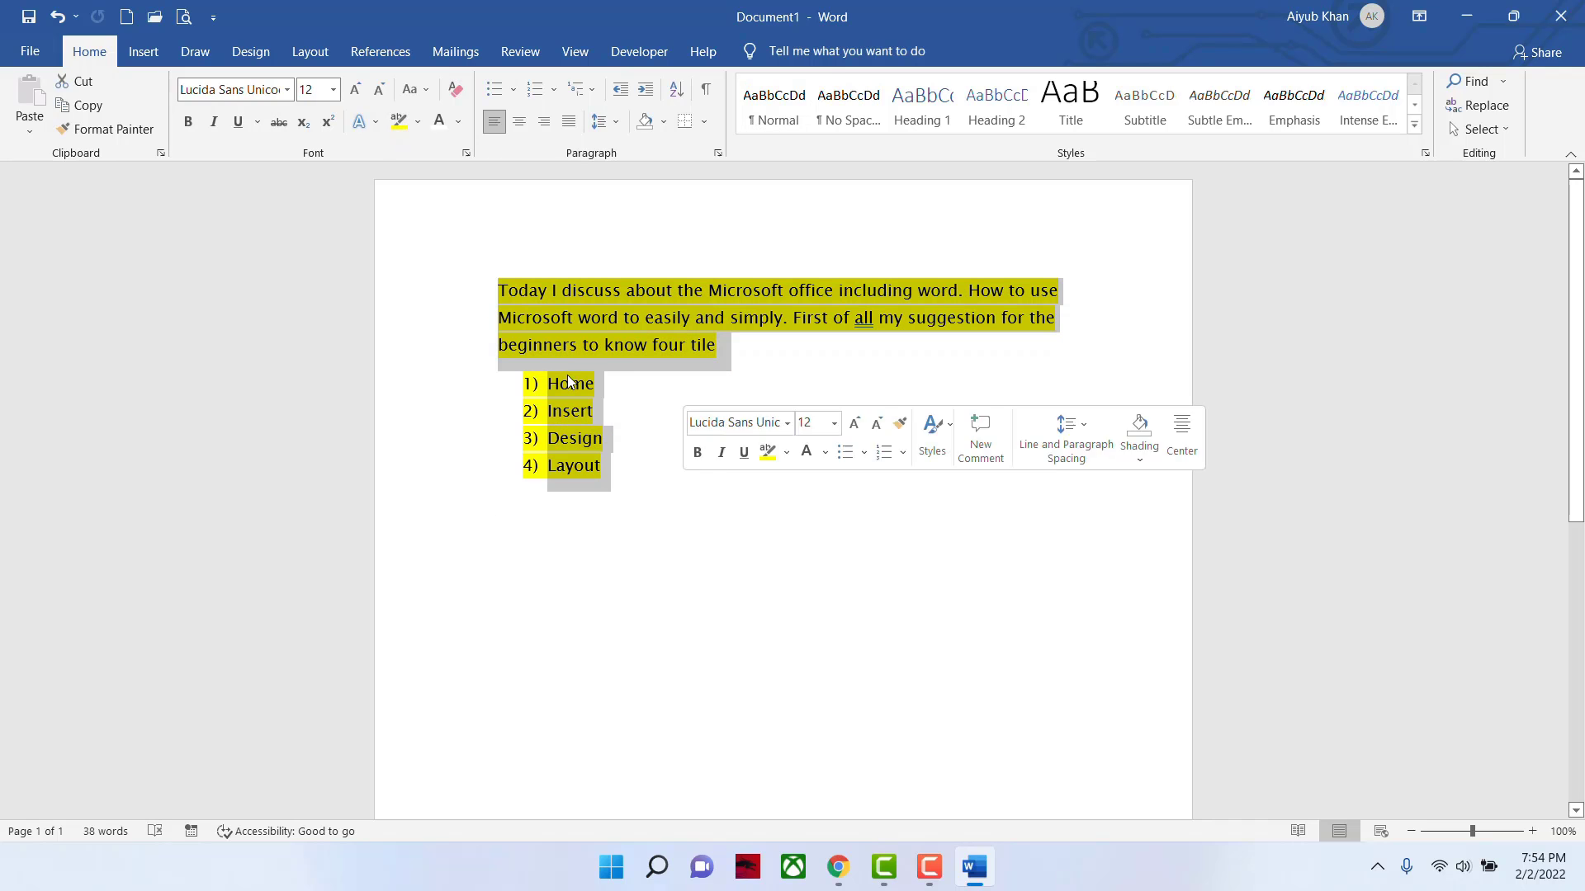
left_click(418, 122)
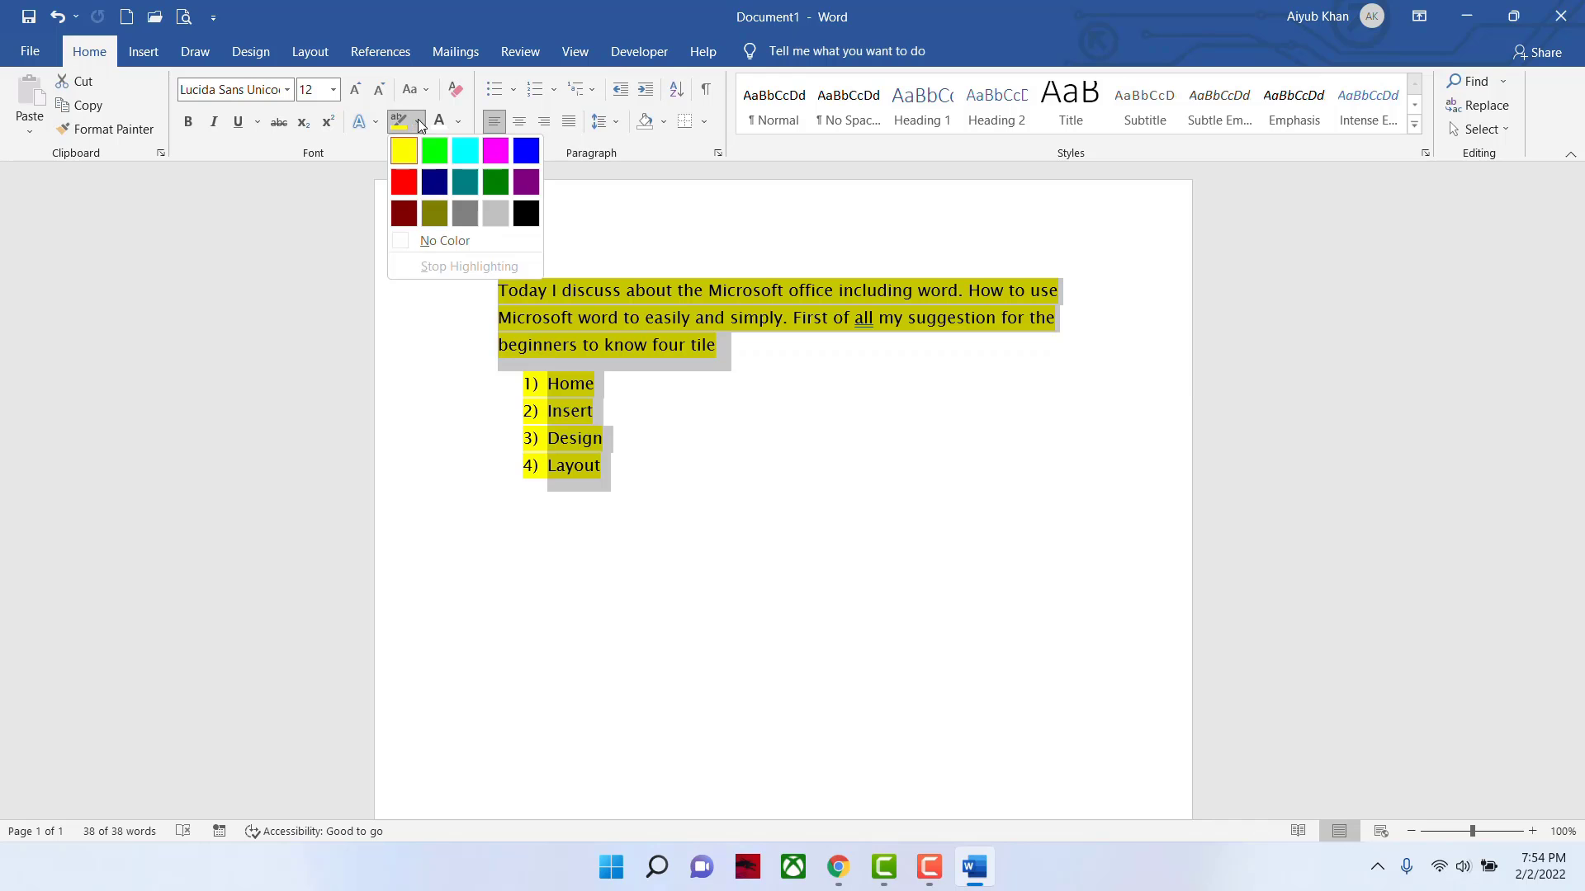
left_click(432, 246)
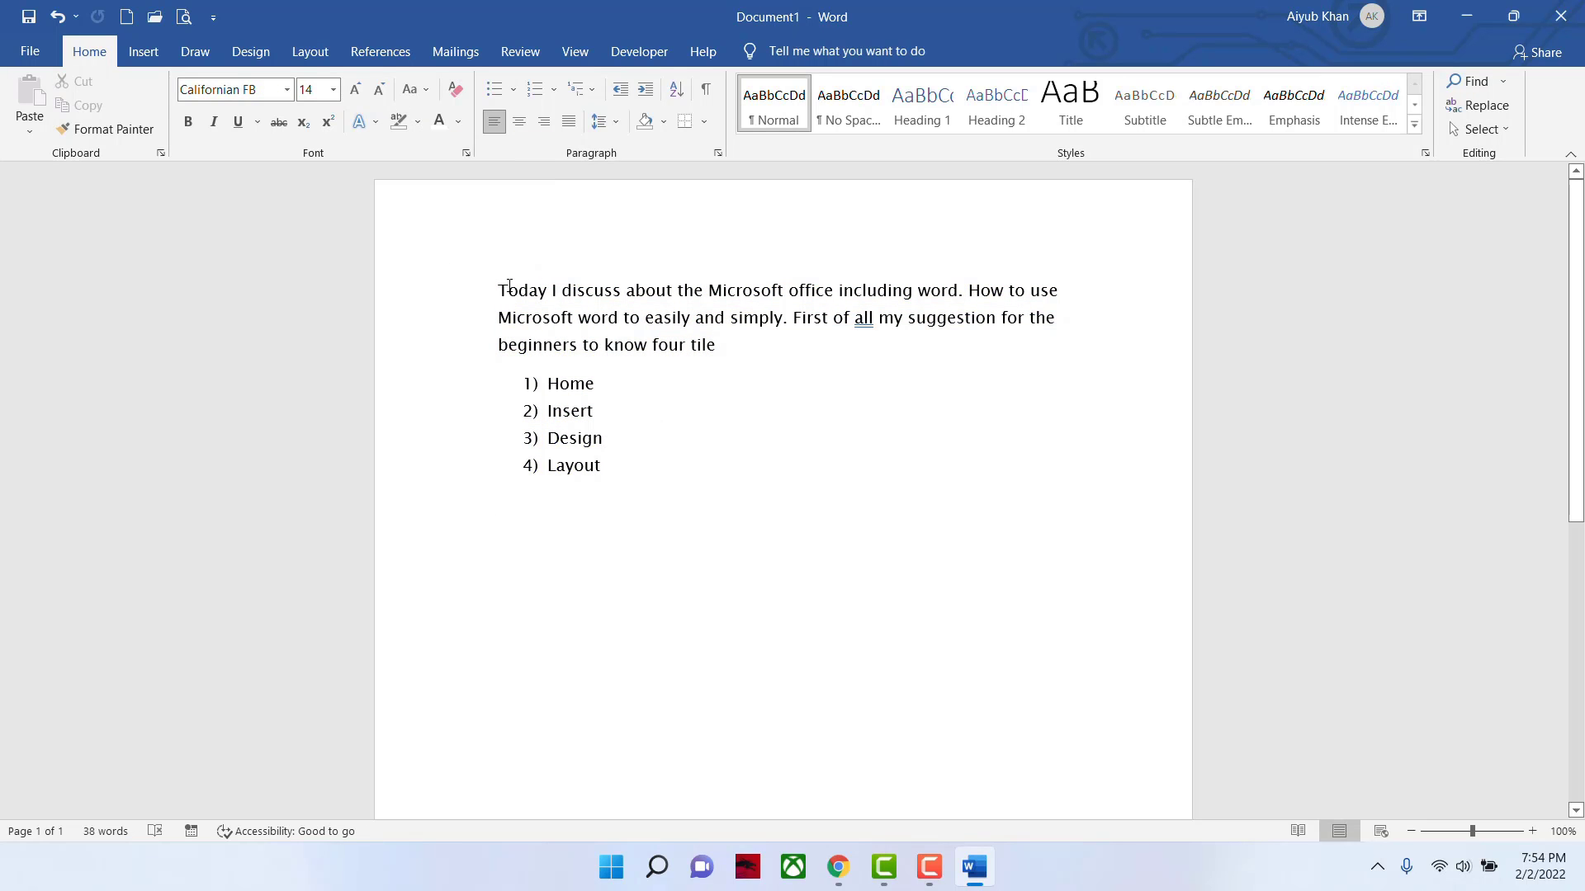
- Try dark blue, dark orange and dark gold font colours on the paragraph and list, and set the text back to black
left_click_drag(509, 287, 647, 460)
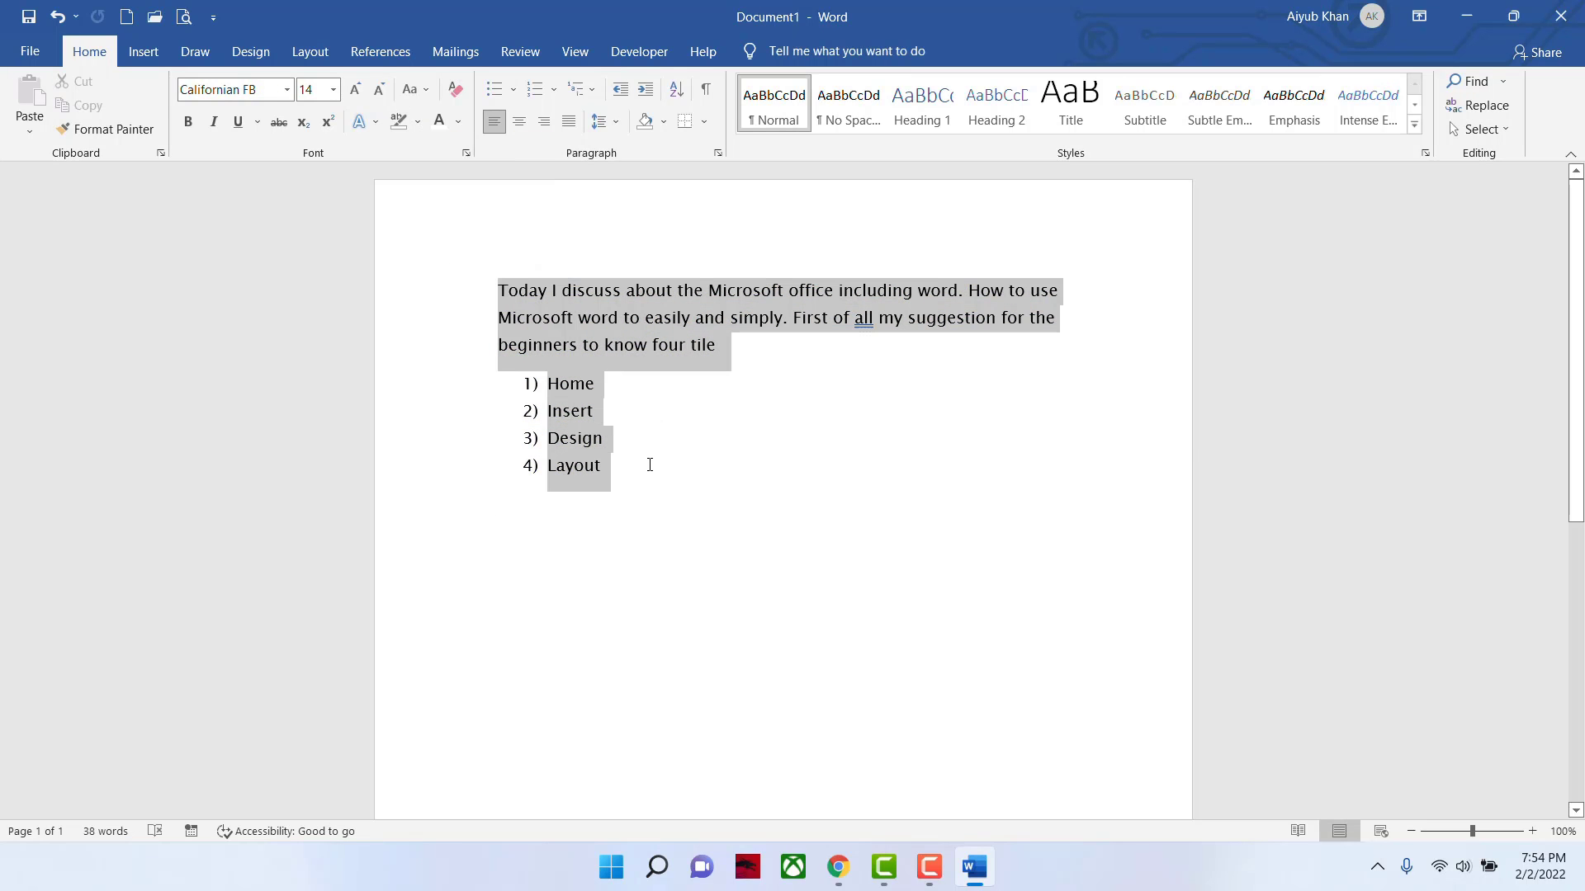
left_click(456, 123)
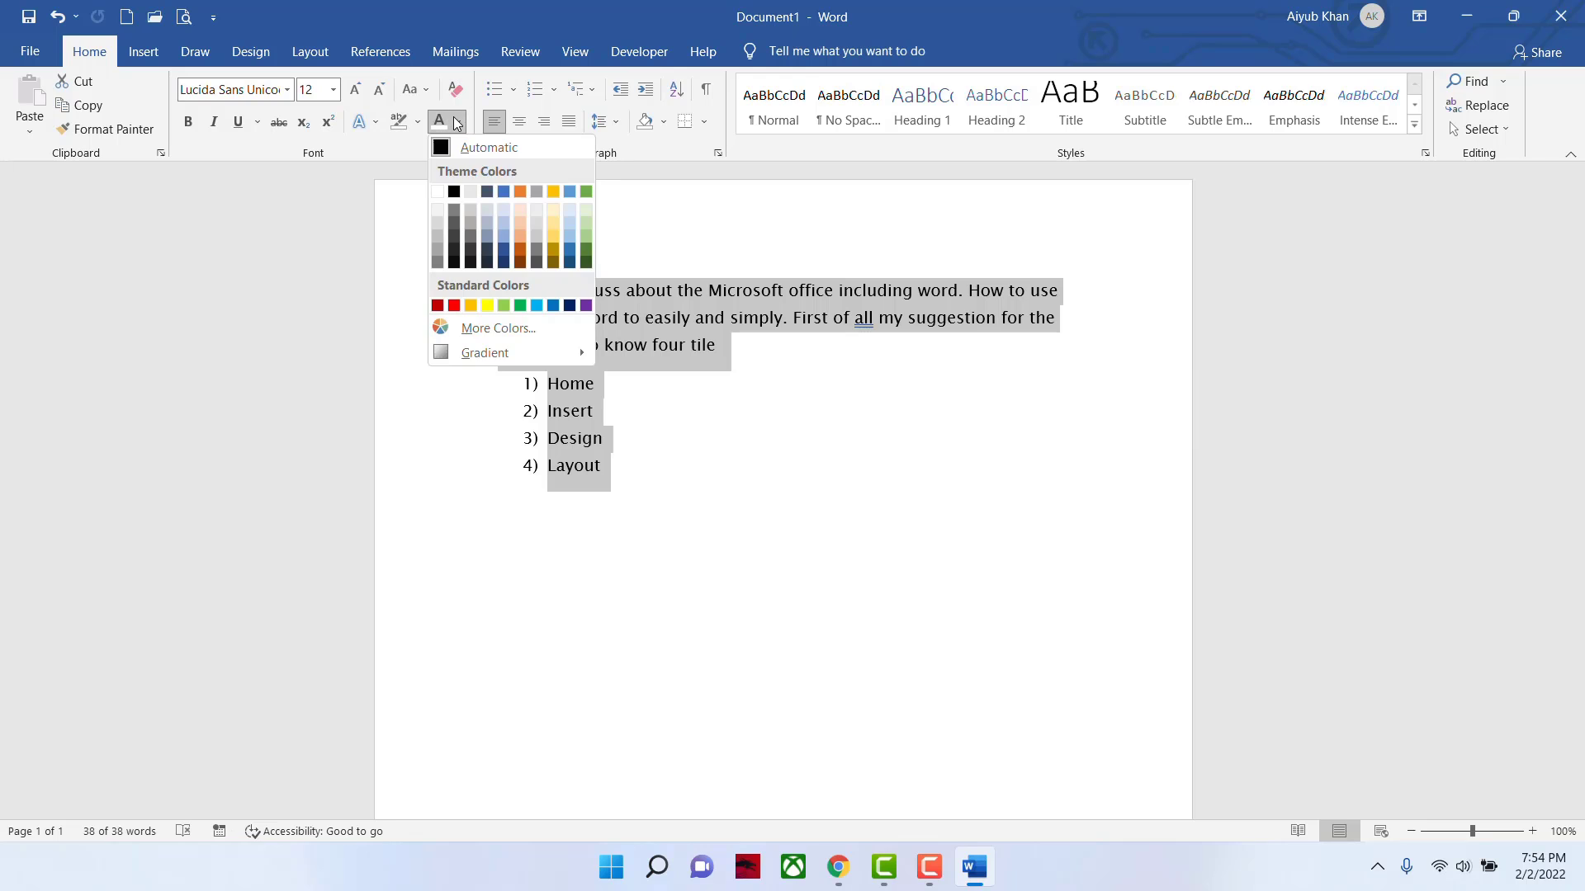
left_click(501, 254)
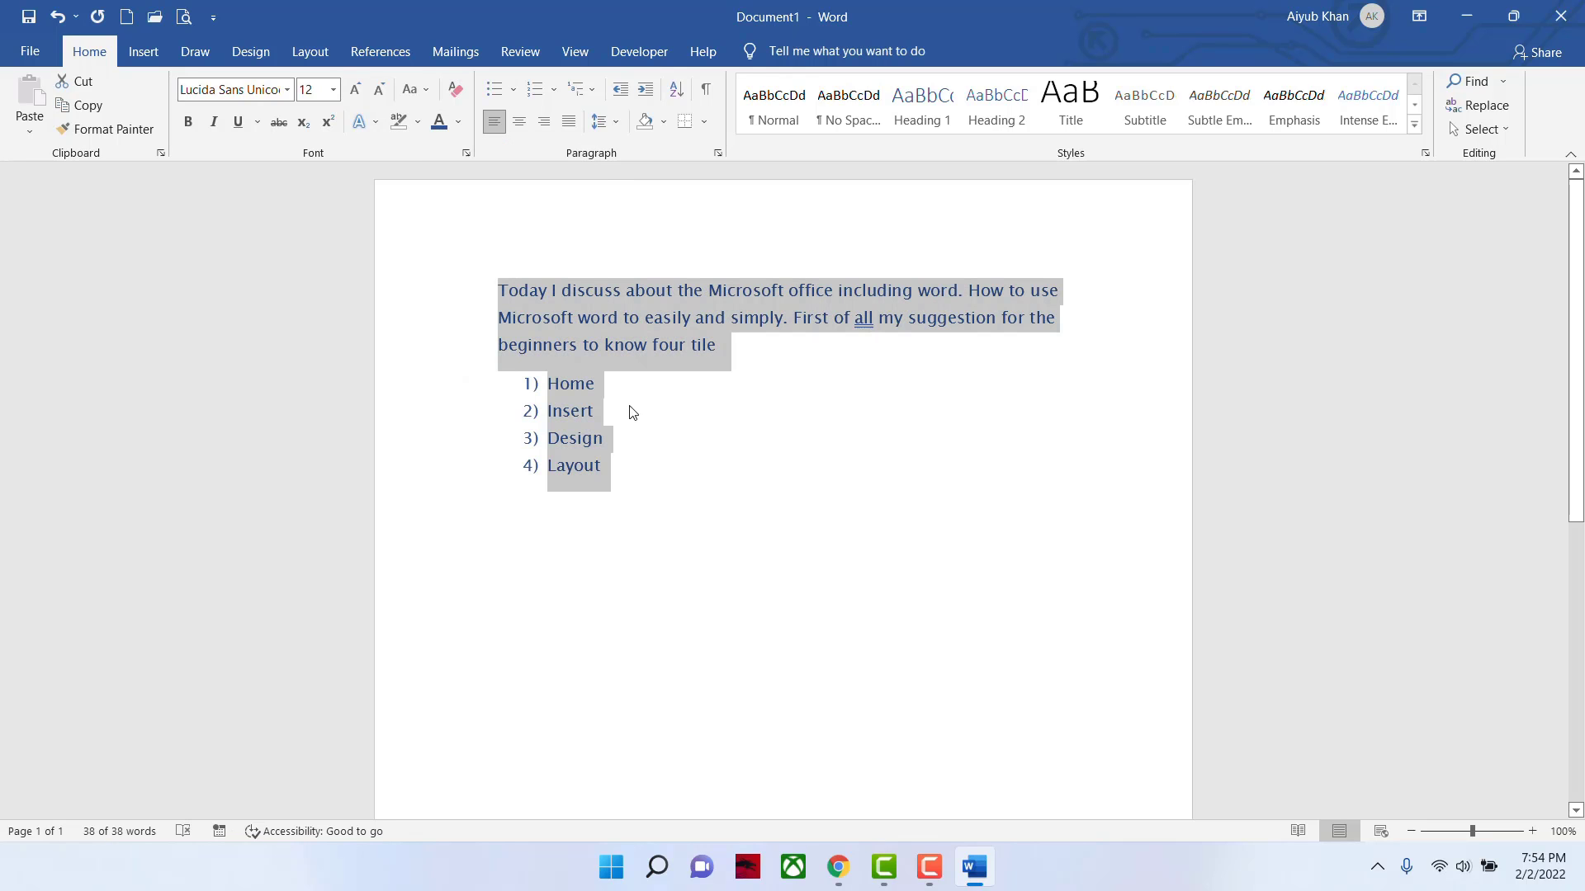
left_click(458, 122)
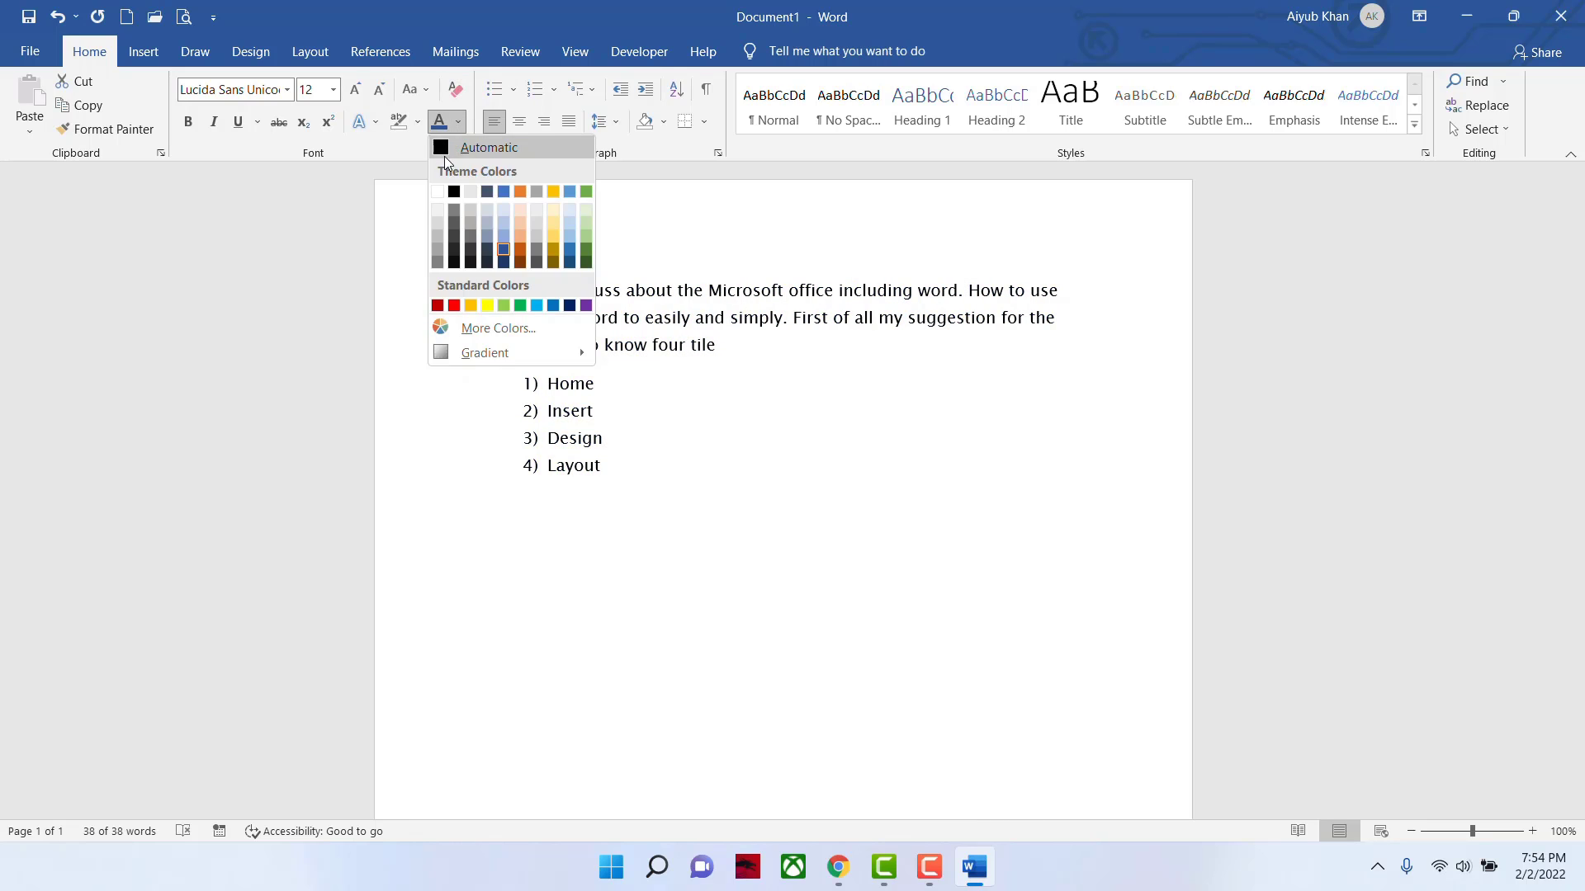
left_click(522, 246)
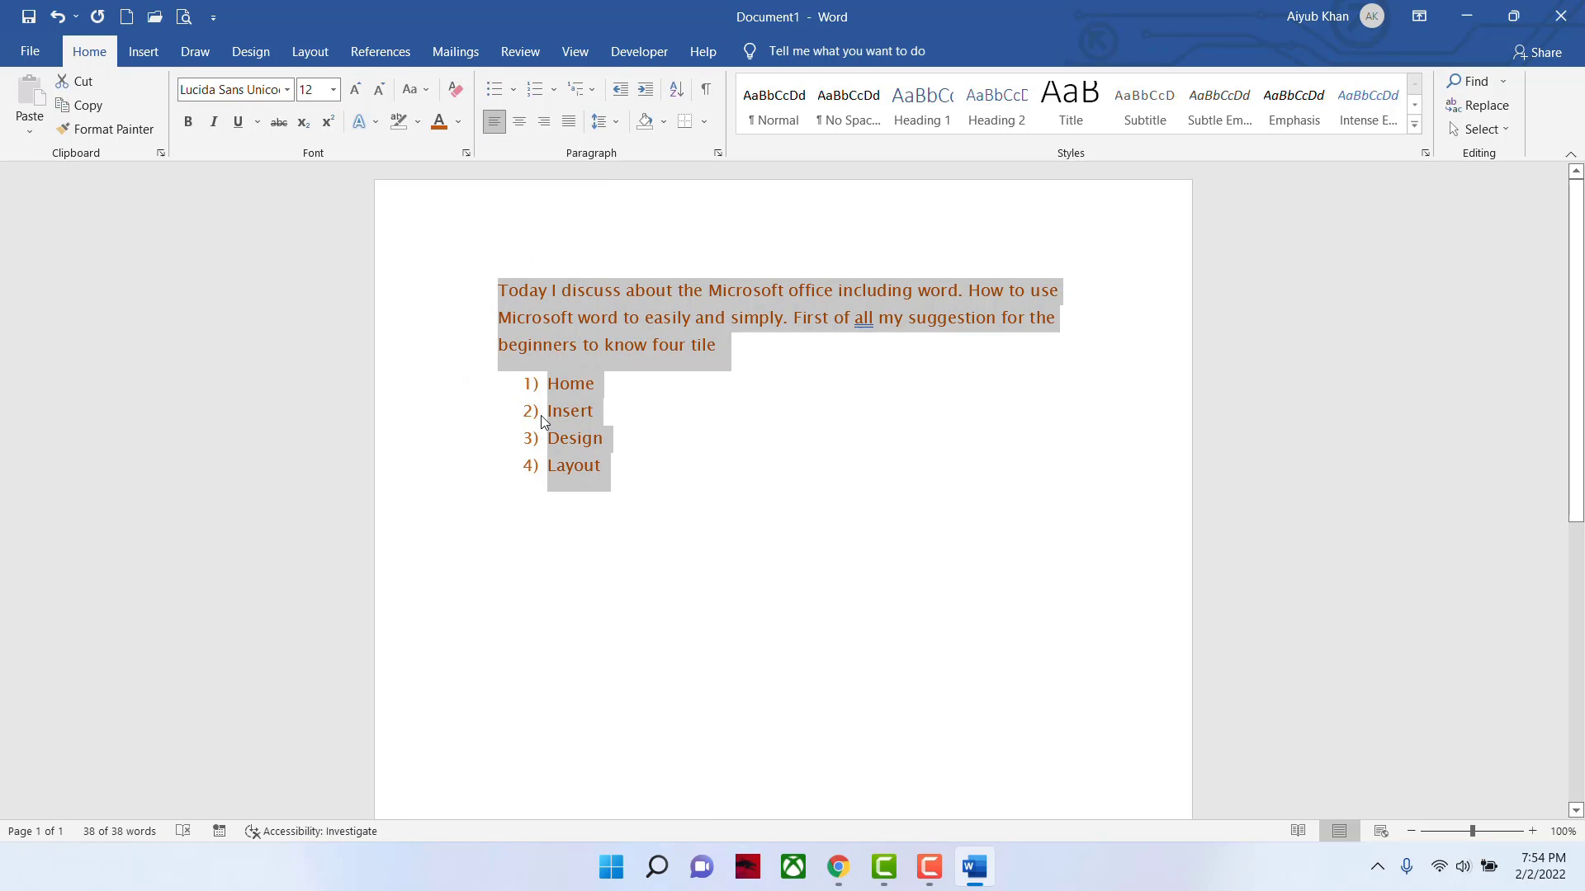
left_click(458, 122)
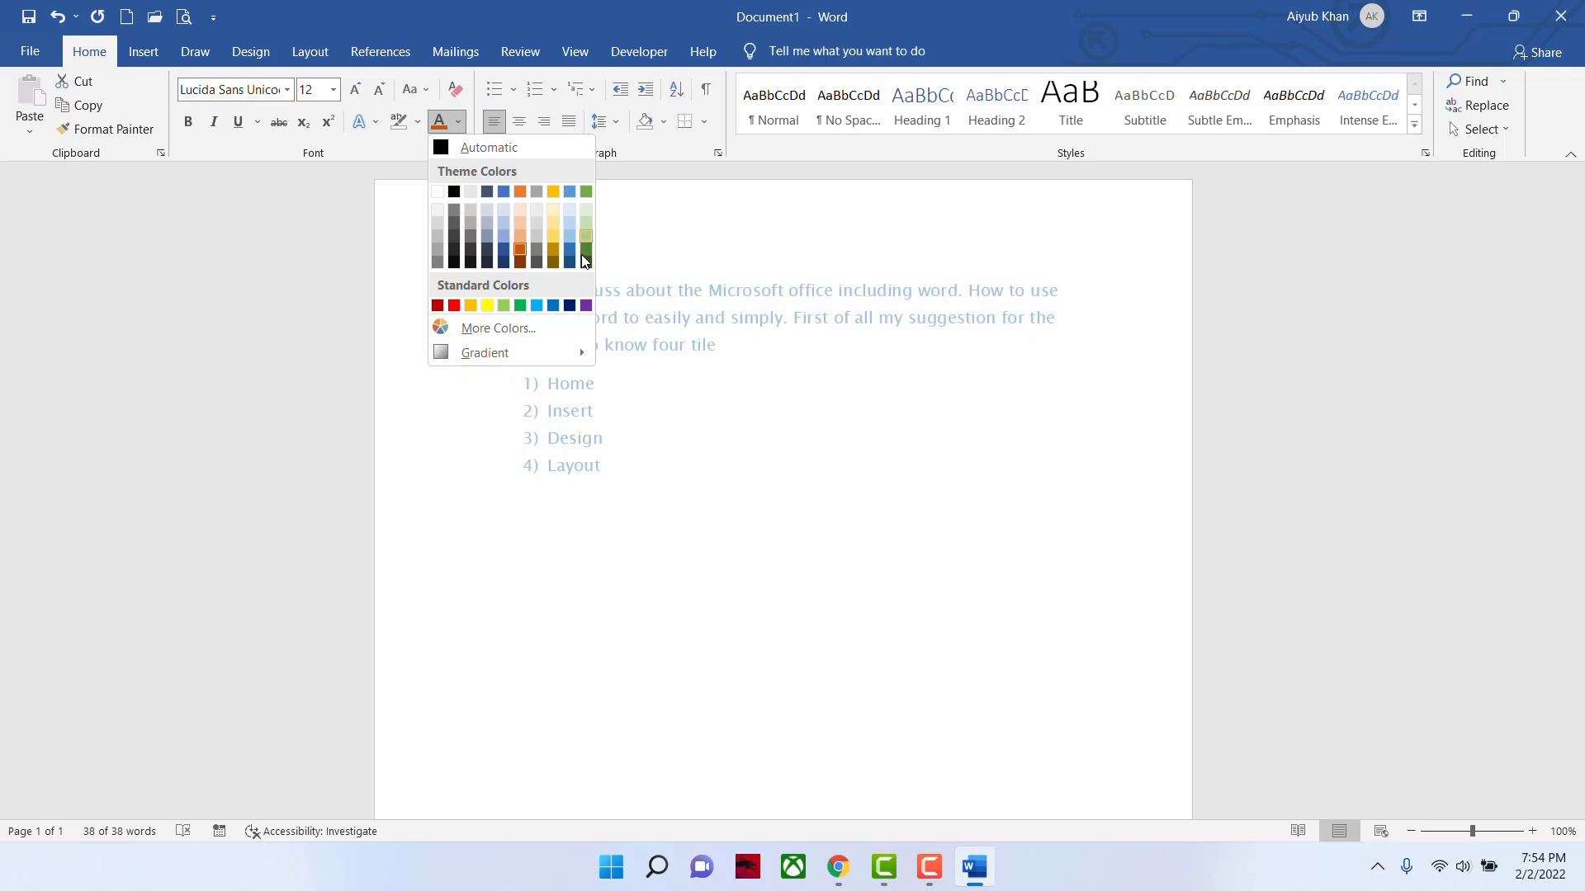
left_click(552, 250)
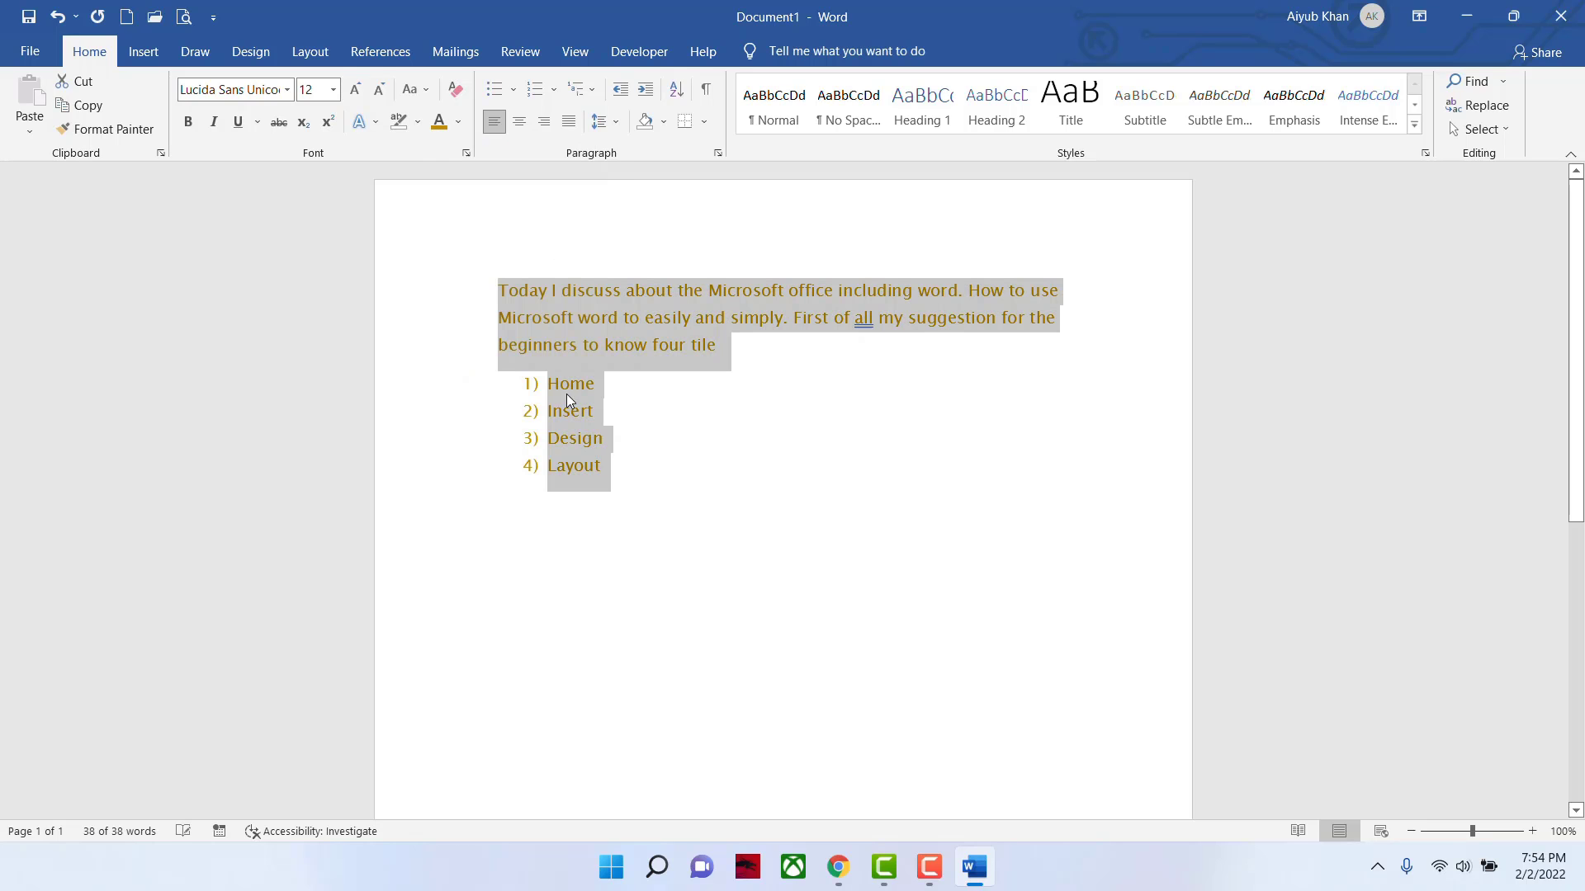
left_click(459, 122)
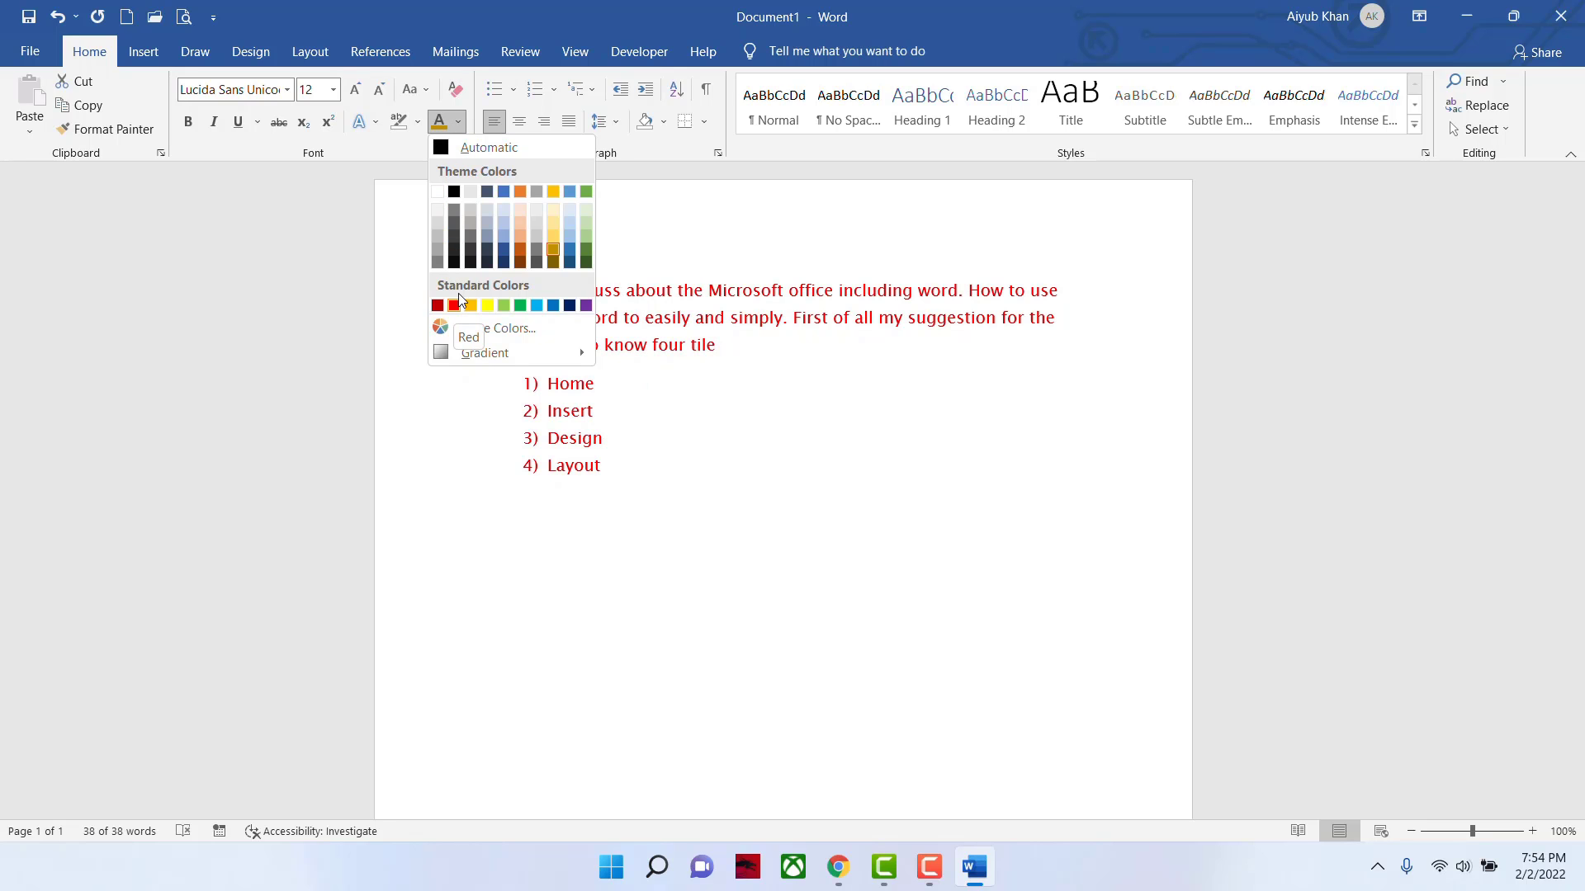
left_click(454, 194)
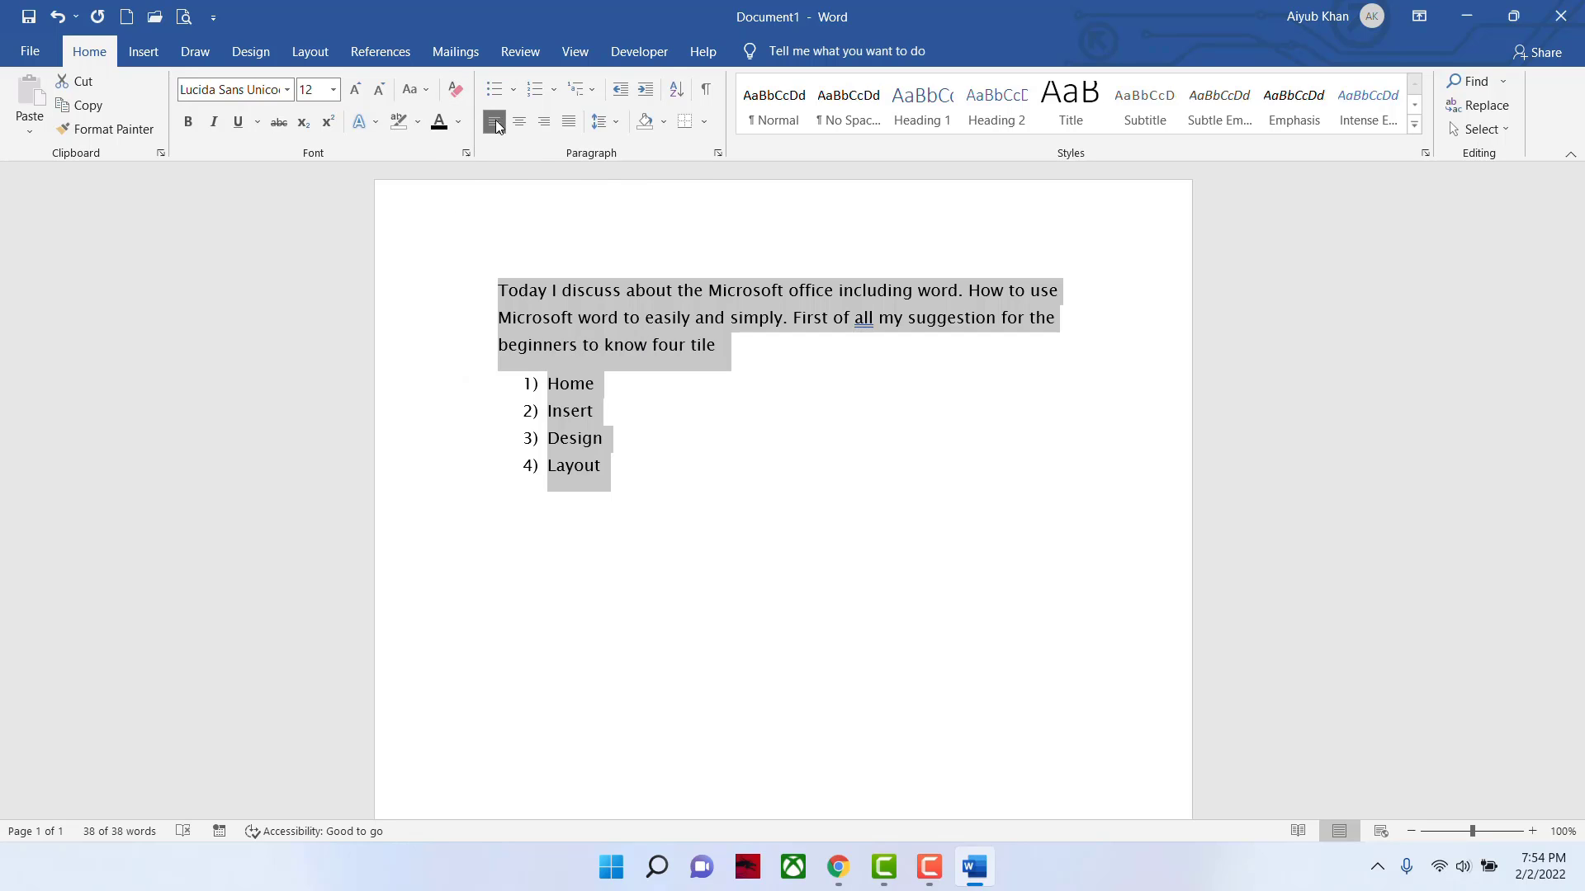
- Try justified, centred and right alignment on the paragraph and list, ending with the text justified
key("ctrl+j")
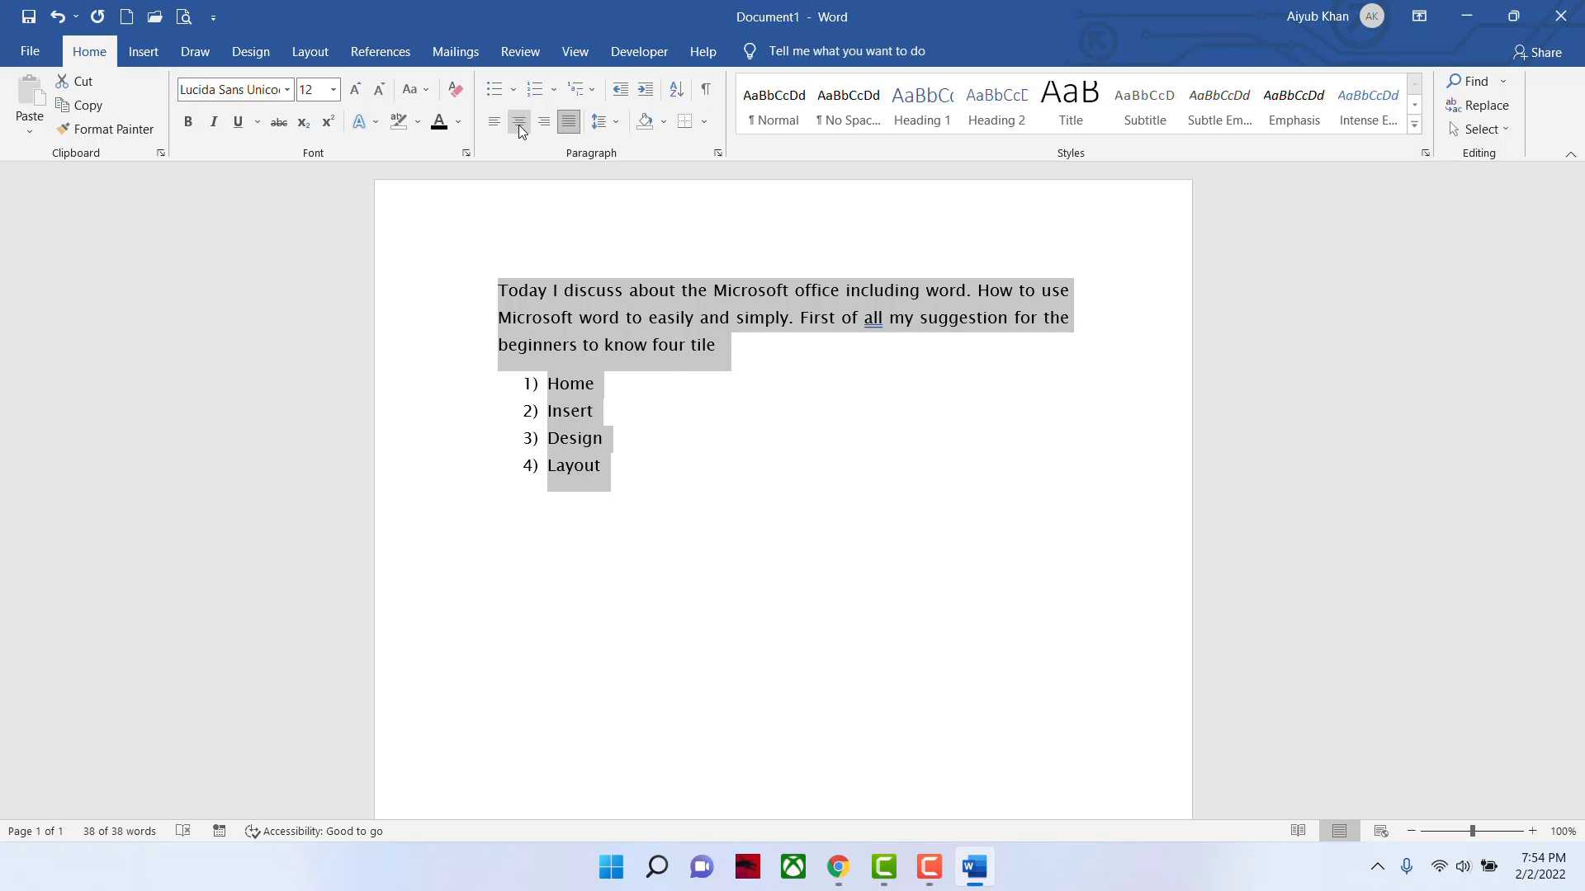
left_click(518, 125)
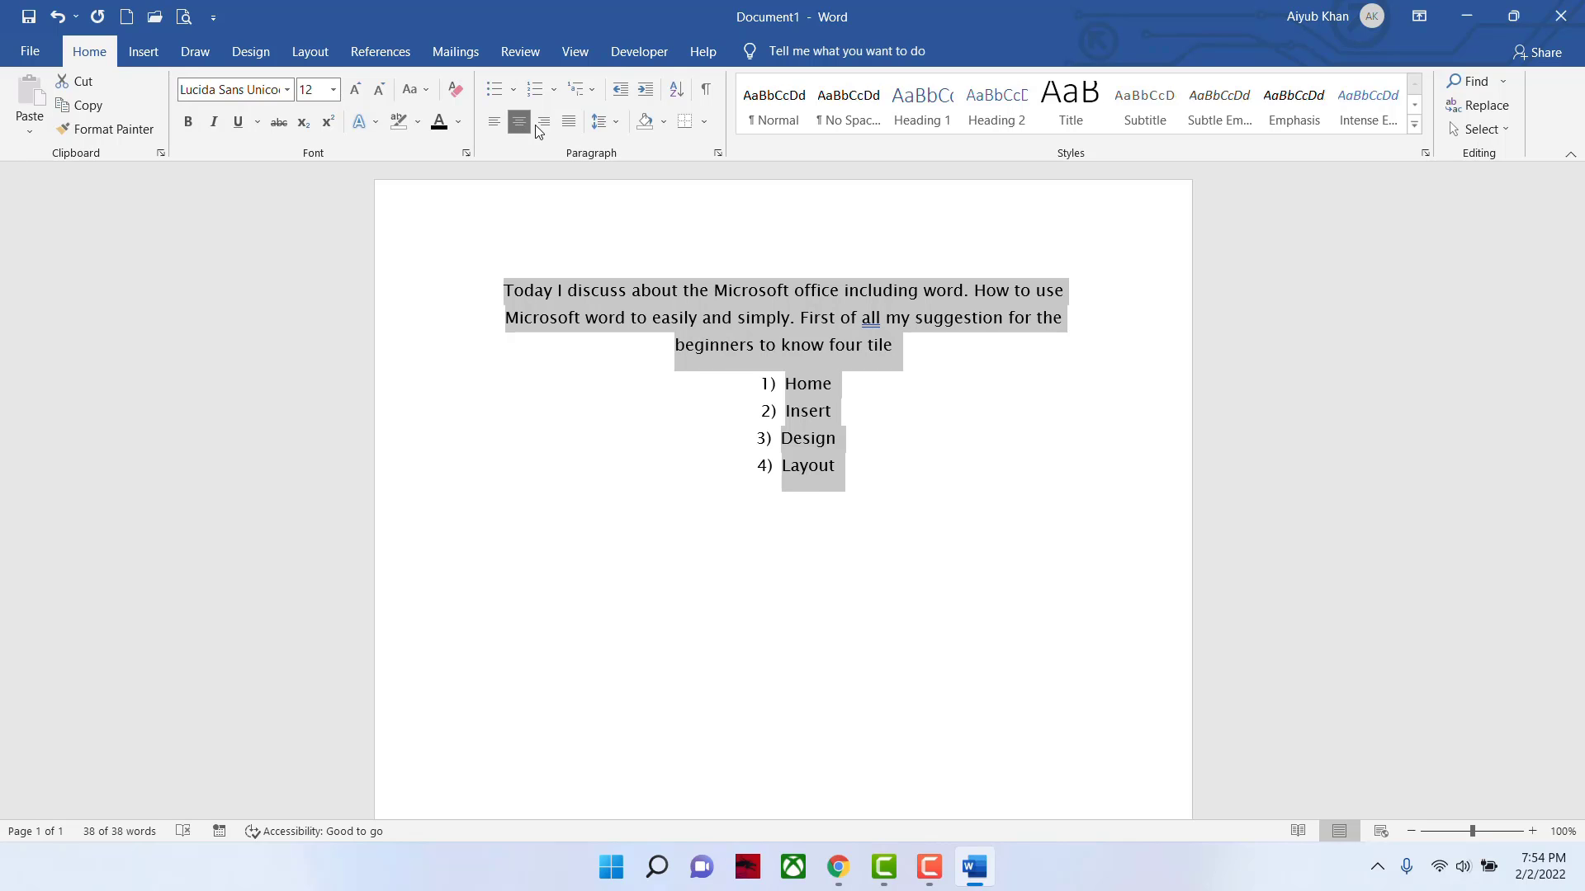
left_click(548, 125)
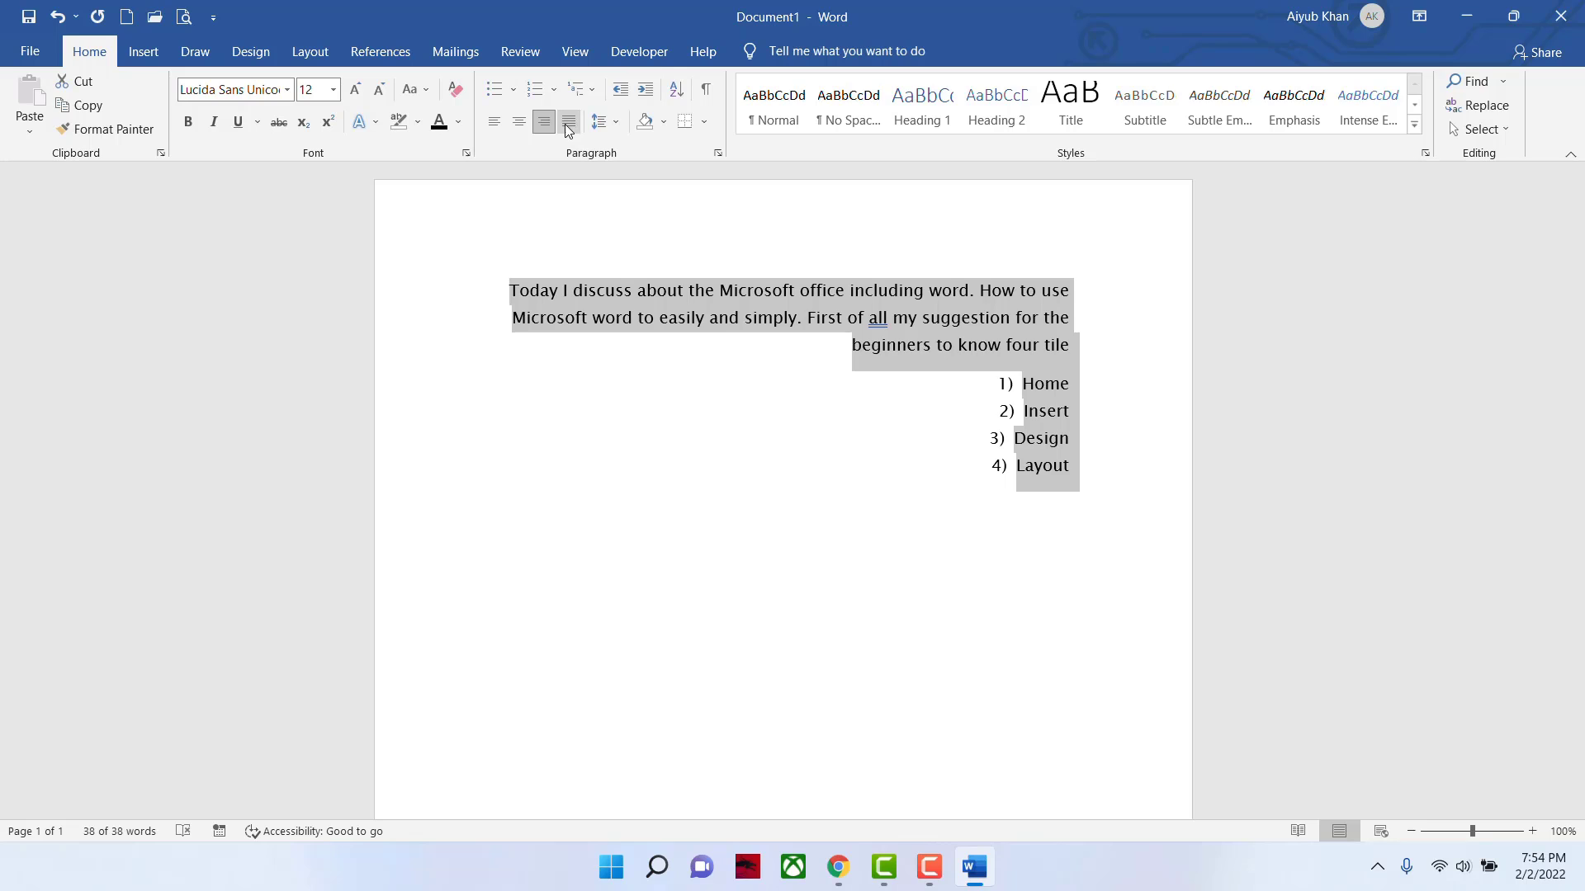
left_click(568, 124)
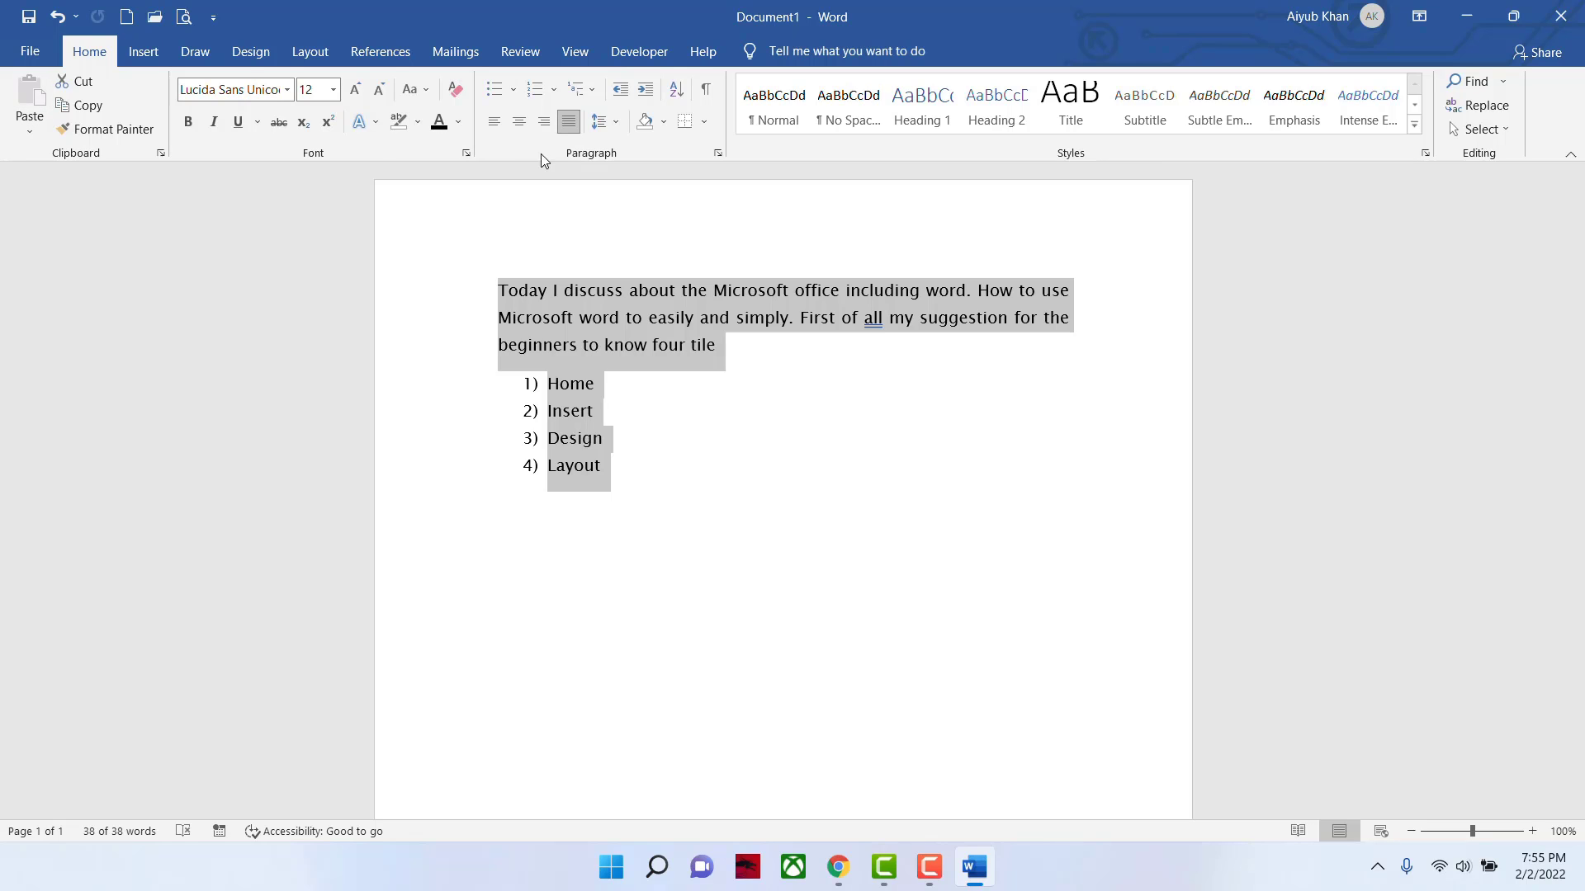
- Try the four-diamond bullet on the paragraph and all list items, and remove the bullets
left_click(512, 90)
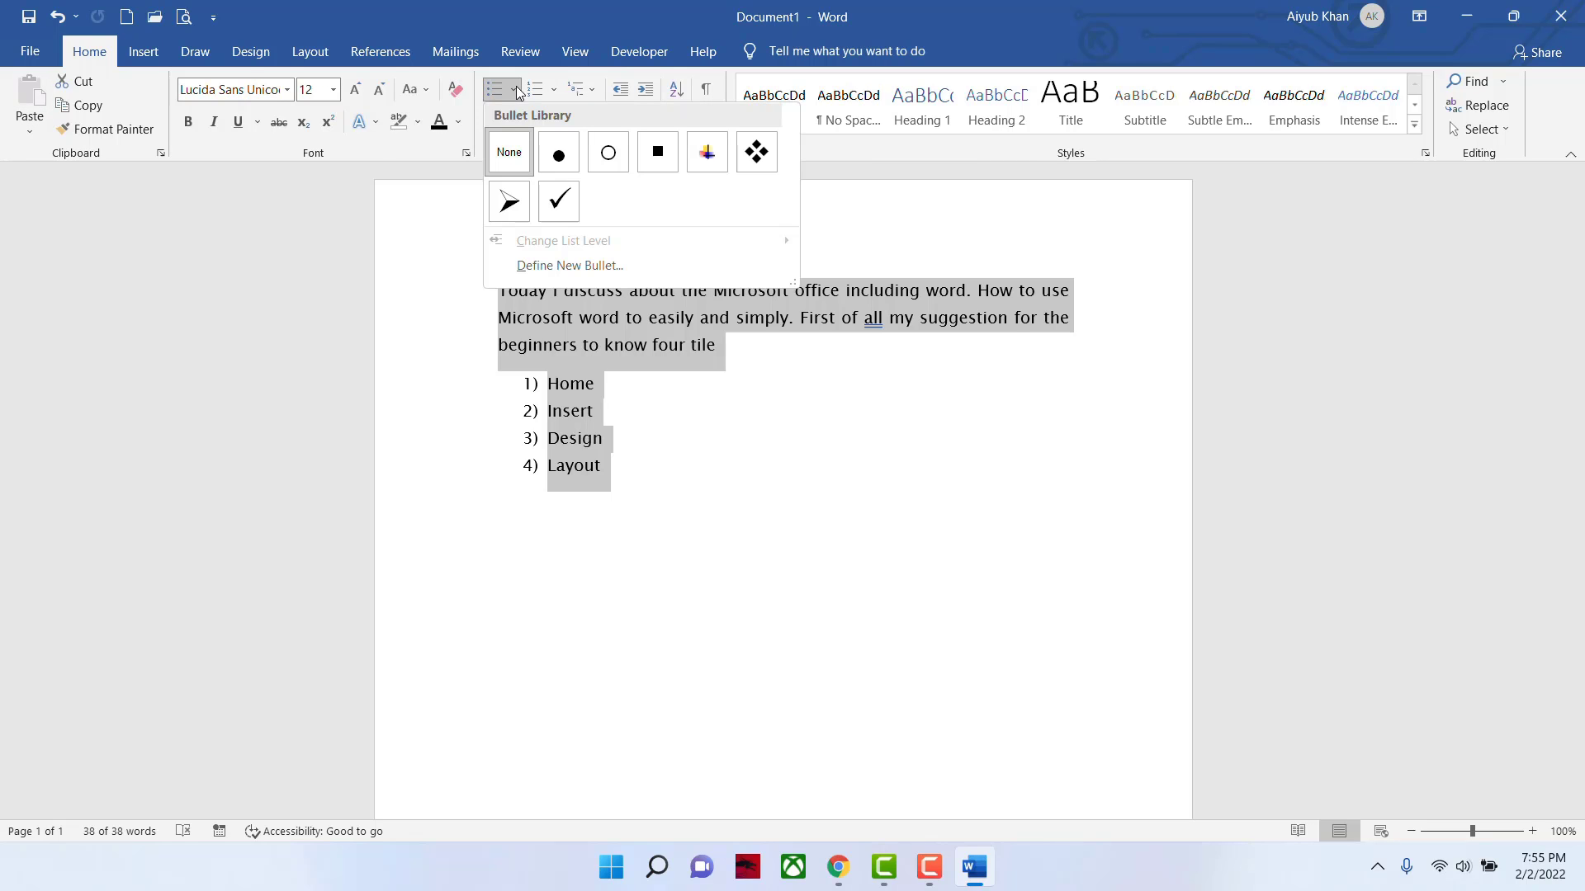
left_click(756, 152)
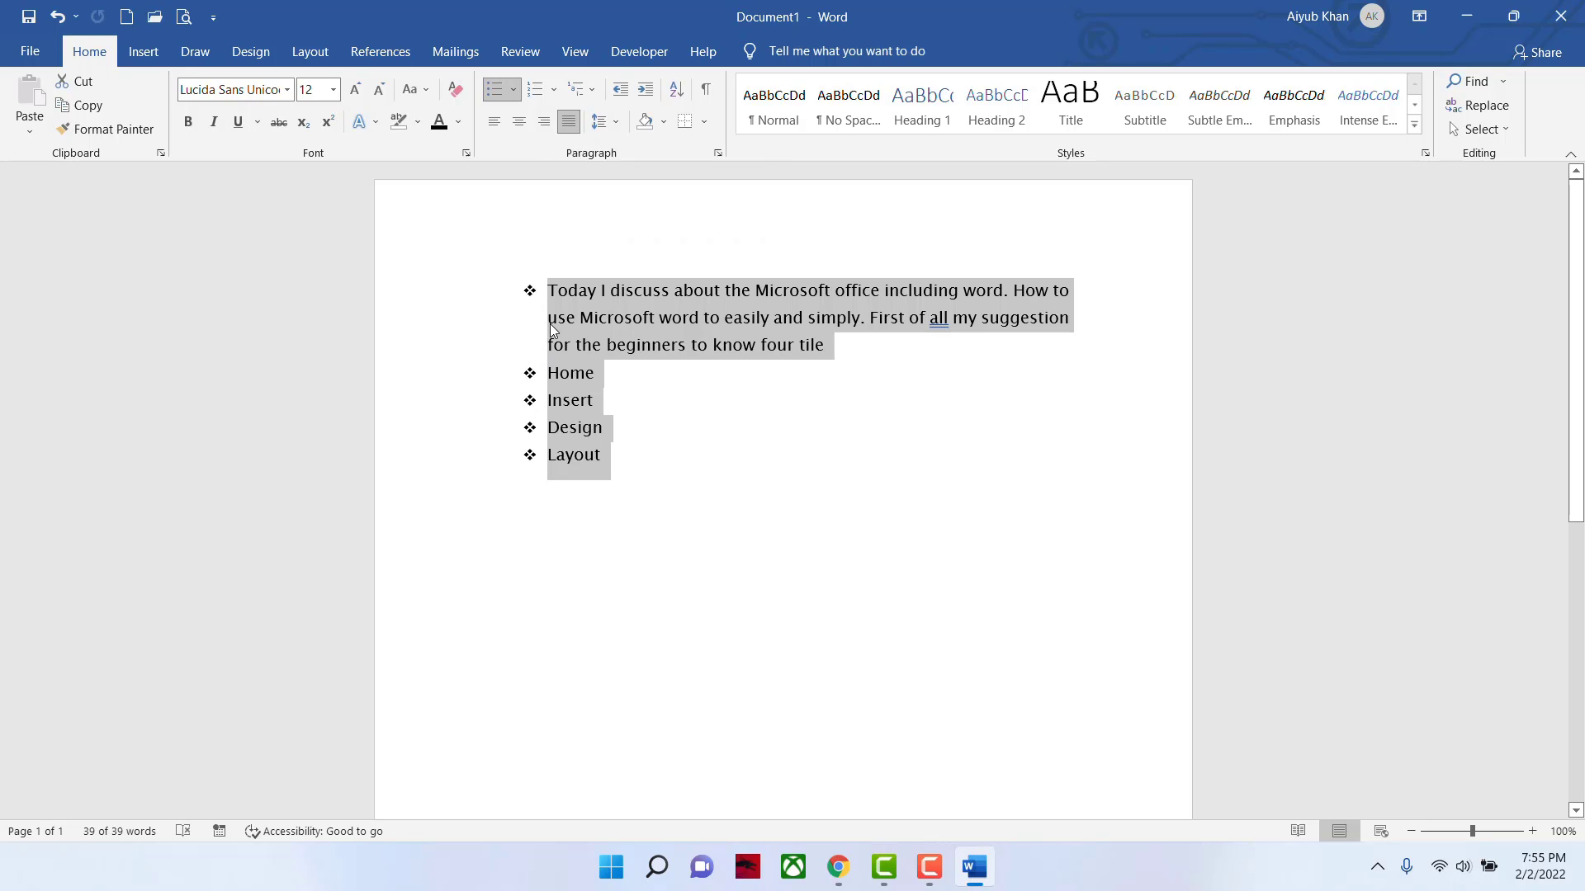
left_click(518, 86)
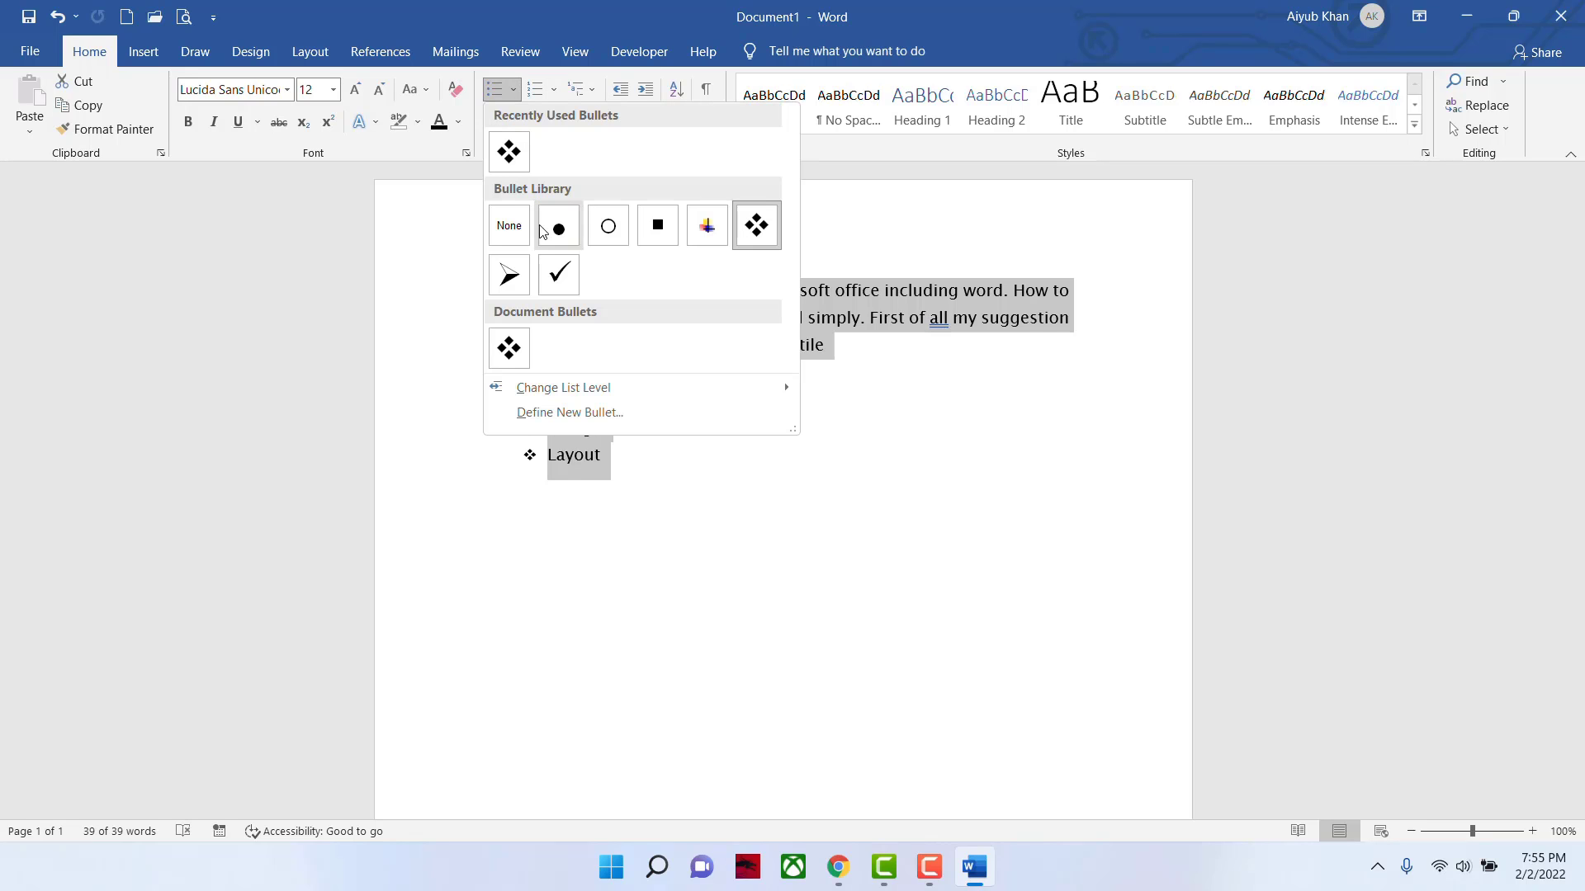
left_click(519, 231)
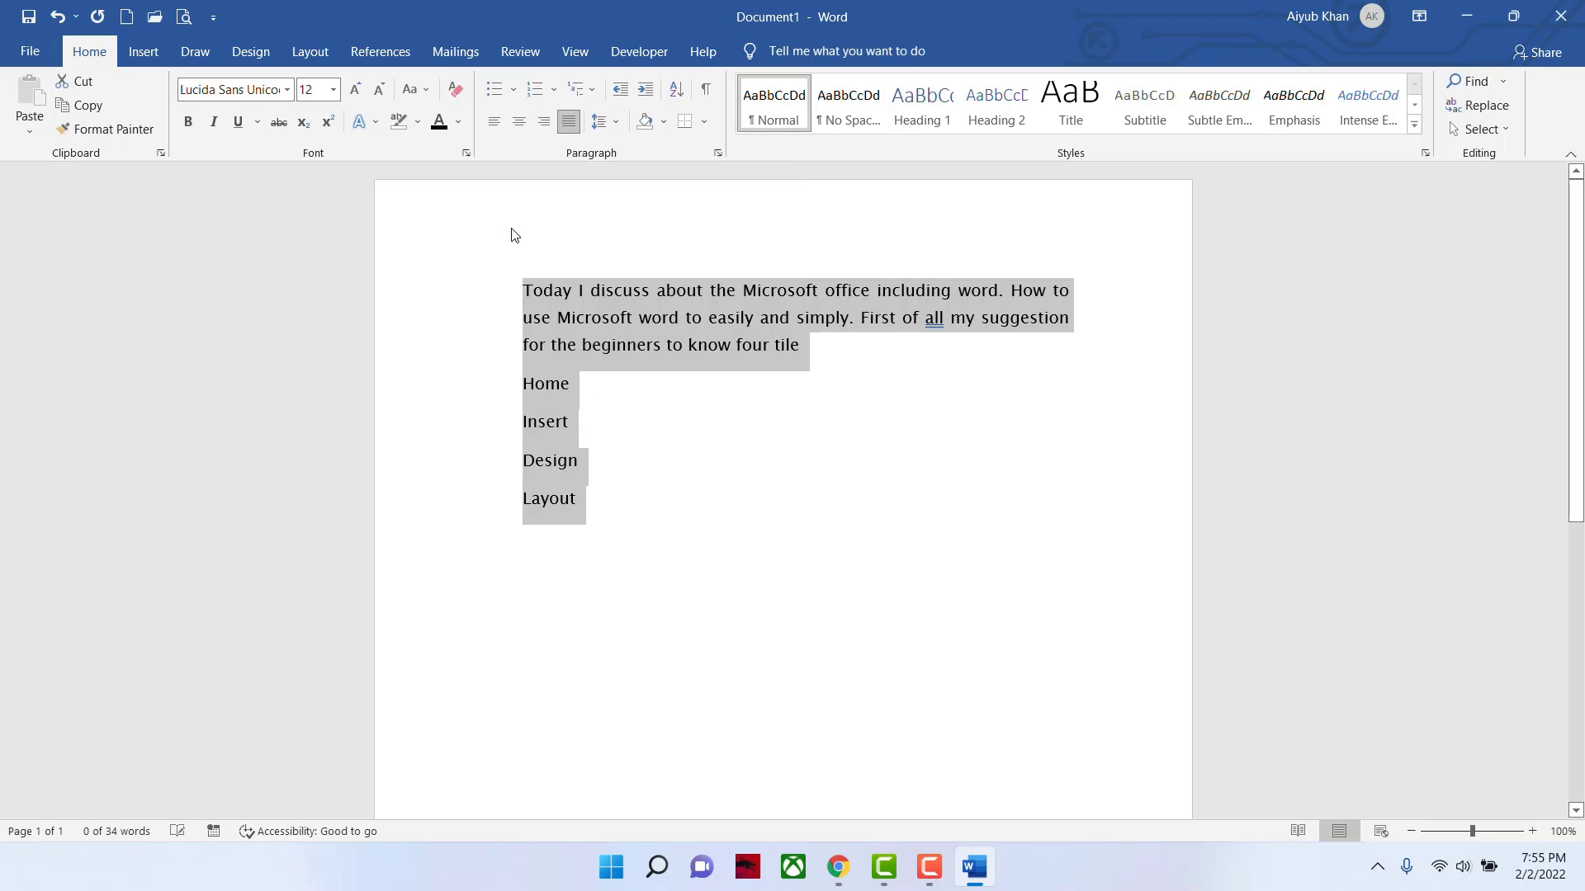
- Apply 1) style numbering to the paragraph and all items below it, and set their line spacing to 1.15
left_click(534, 91)
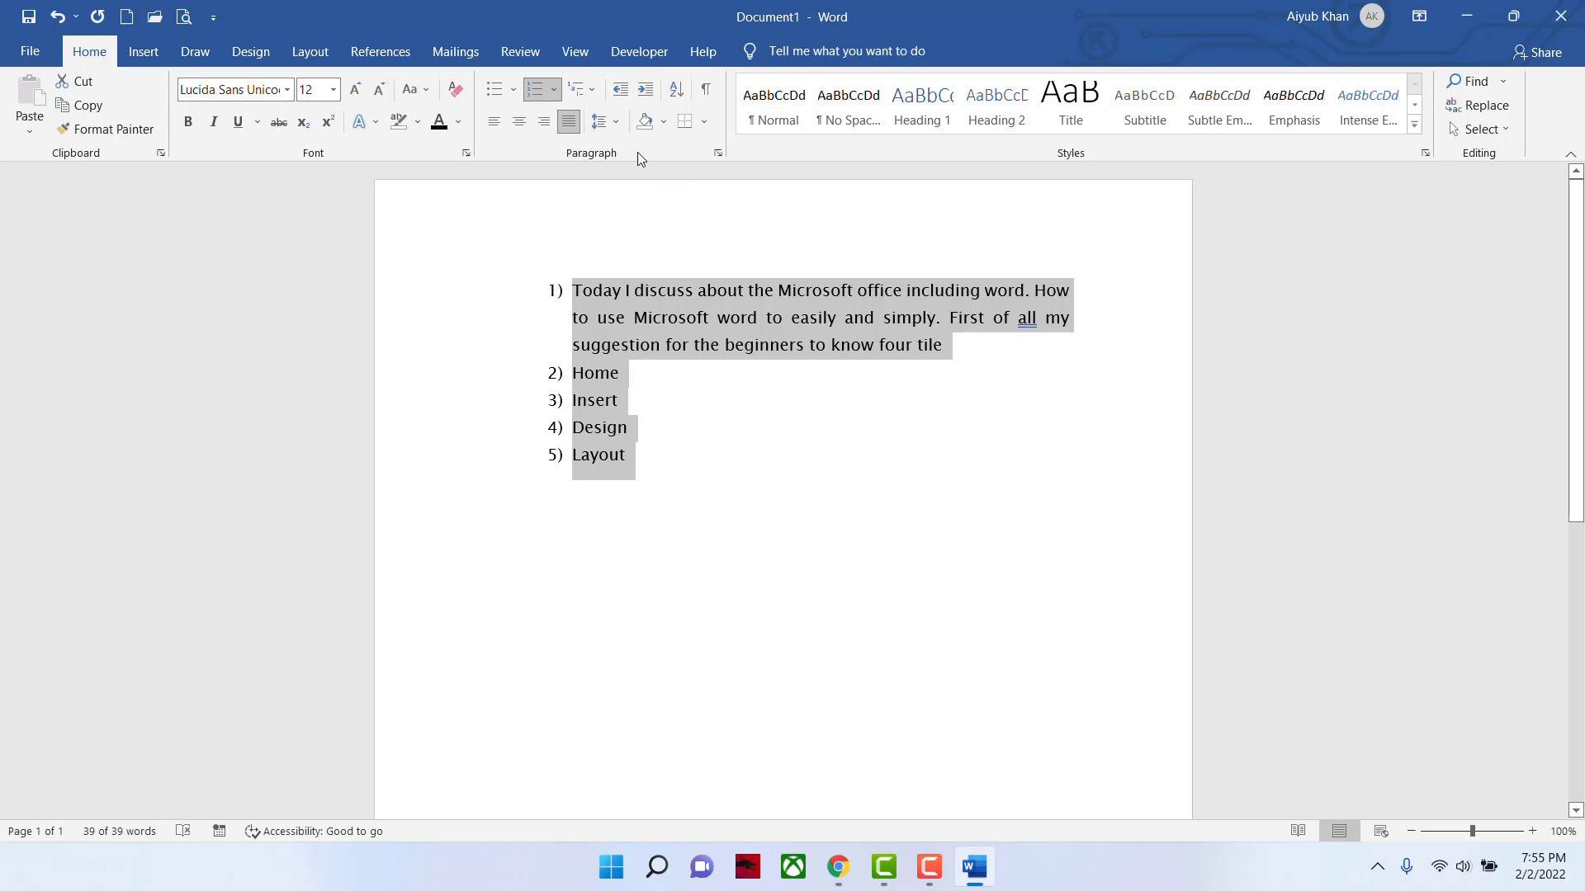
left_click(611, 128)
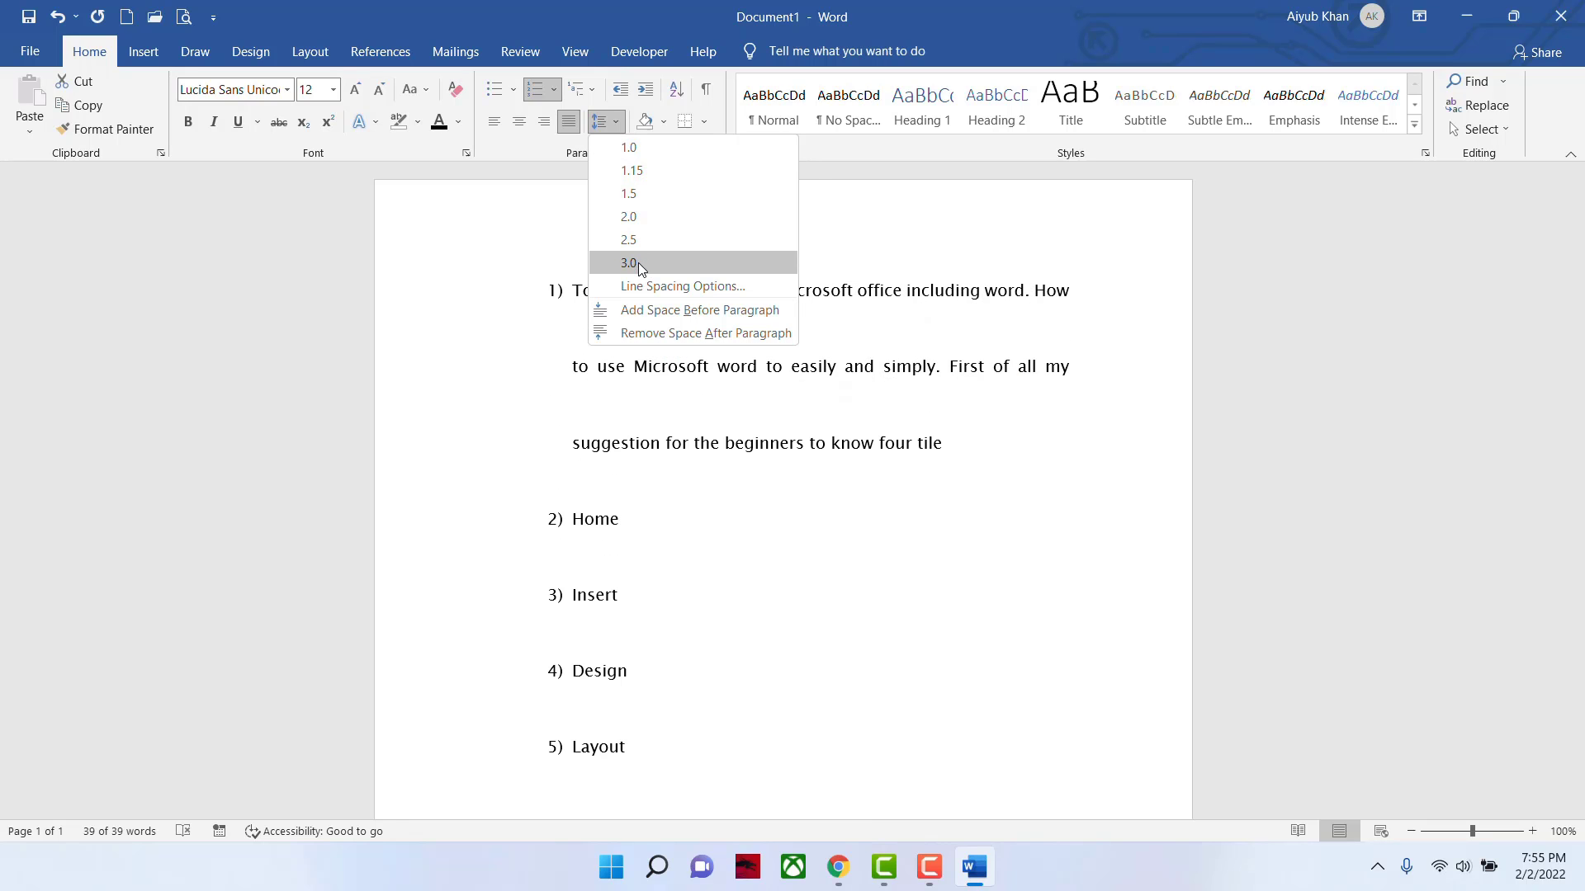
left_click(645, 171)
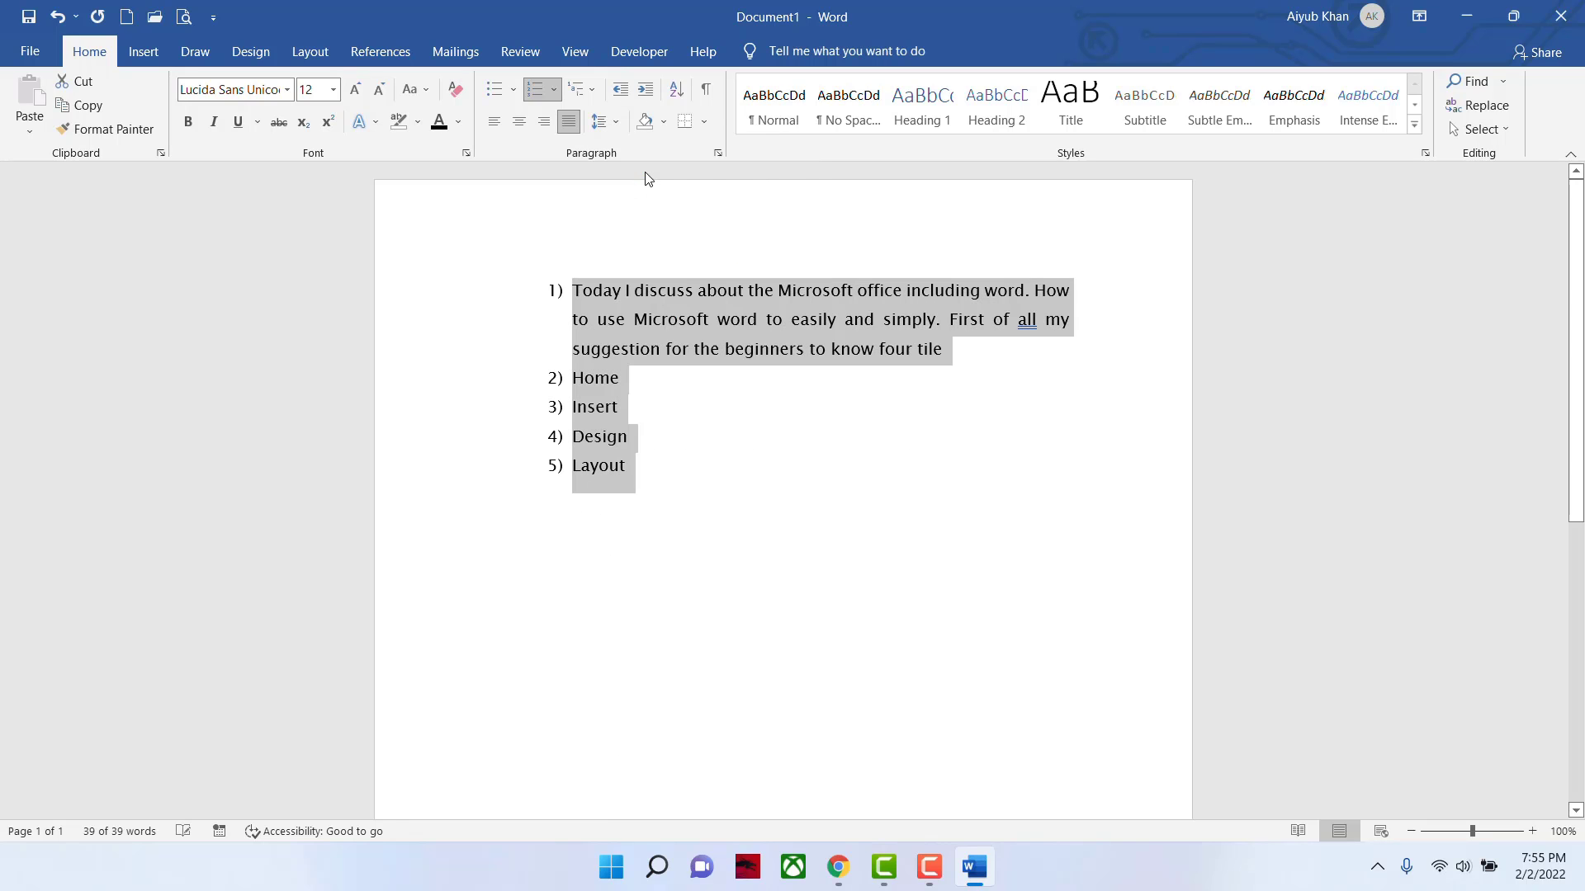
- Try light blue shading behind the numbered text and change the shading to white
left_click(663, 124)
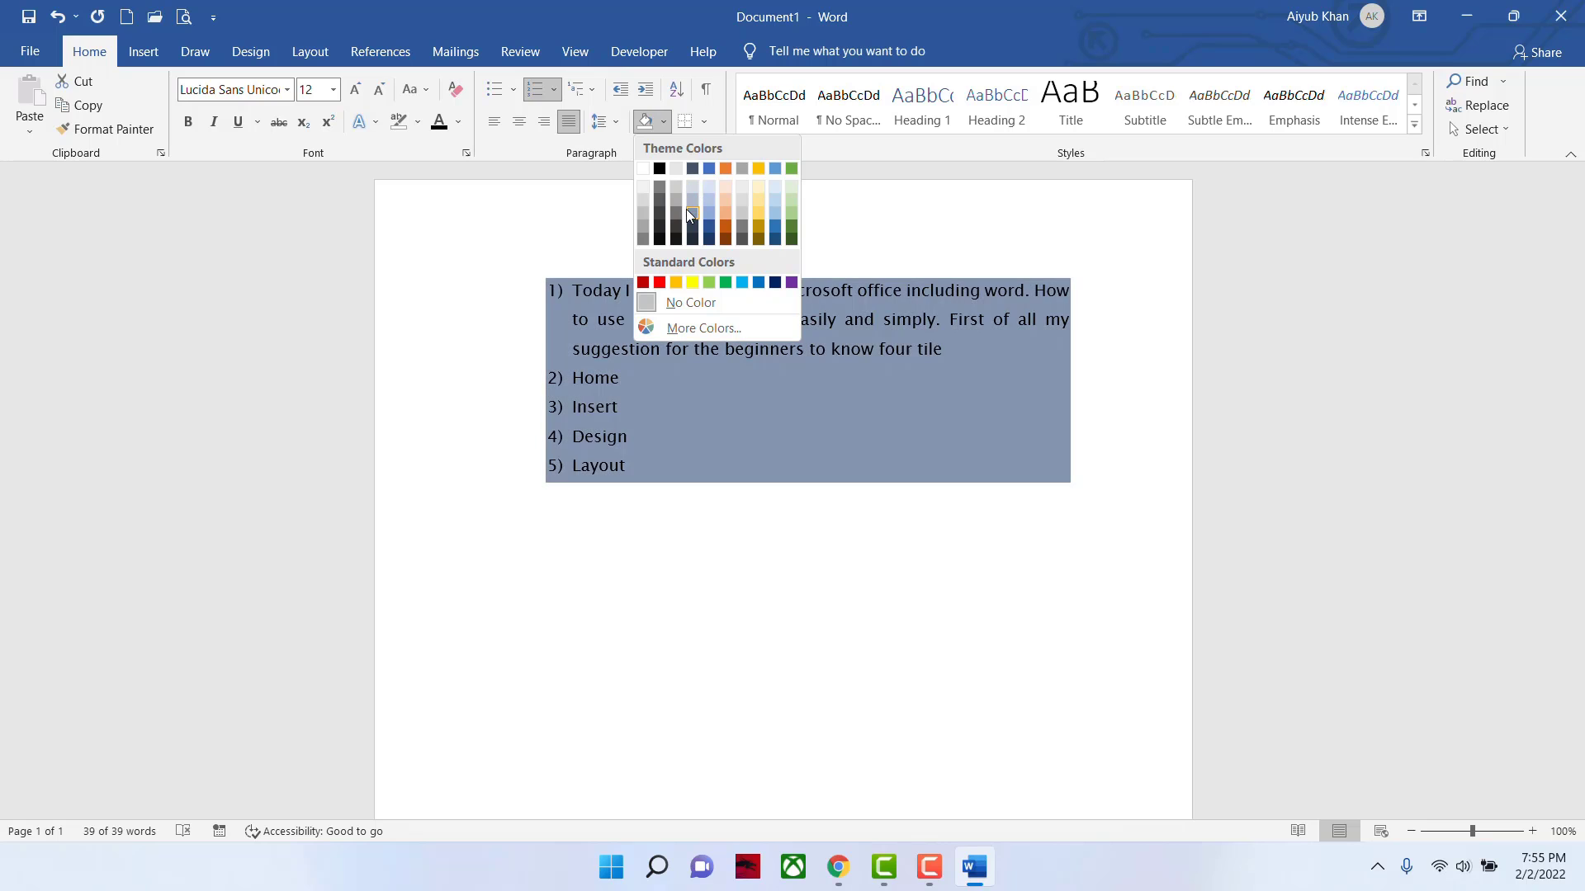
left_click(709, 213)
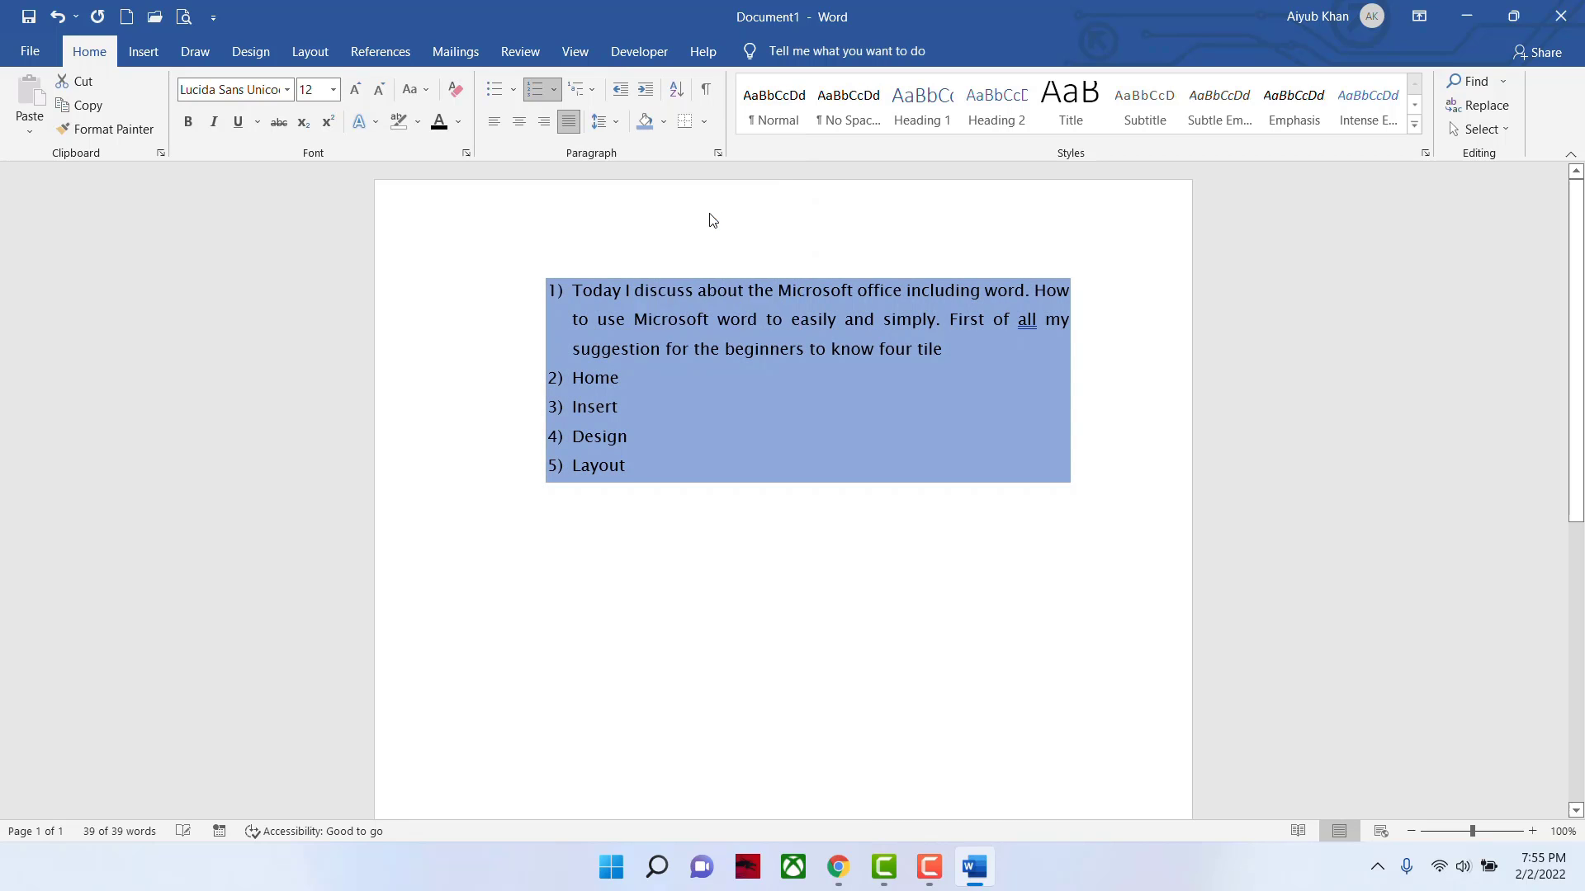
left_click(663, 124)
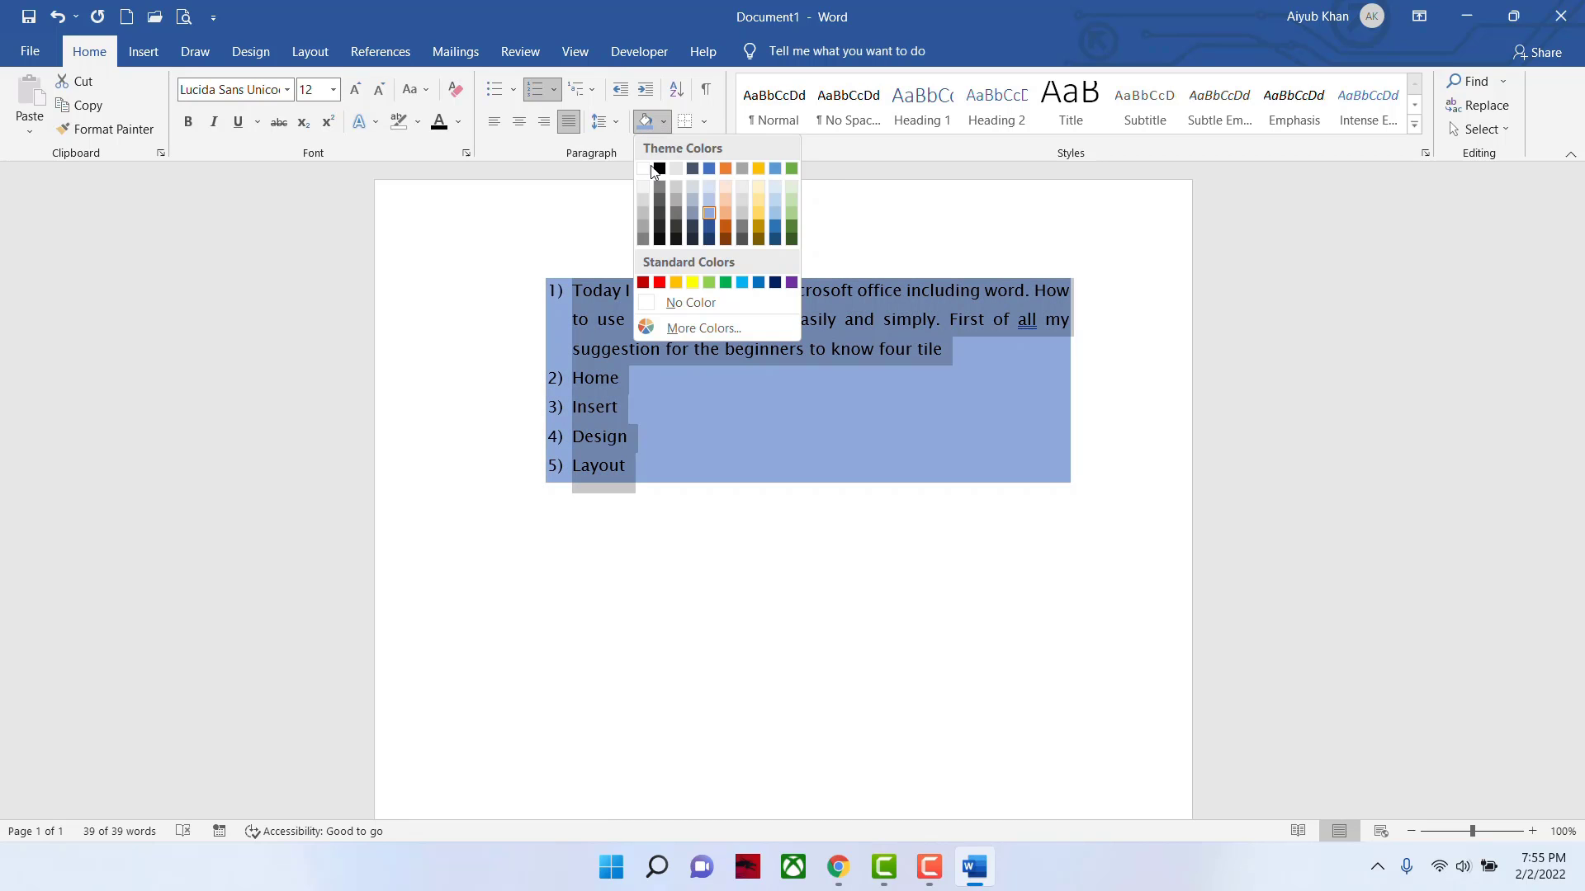
left_click(650, 169)
- Preview the border choices on the numbered text without applying one, and try the Normal style before undoing it
left_click(706, 121)
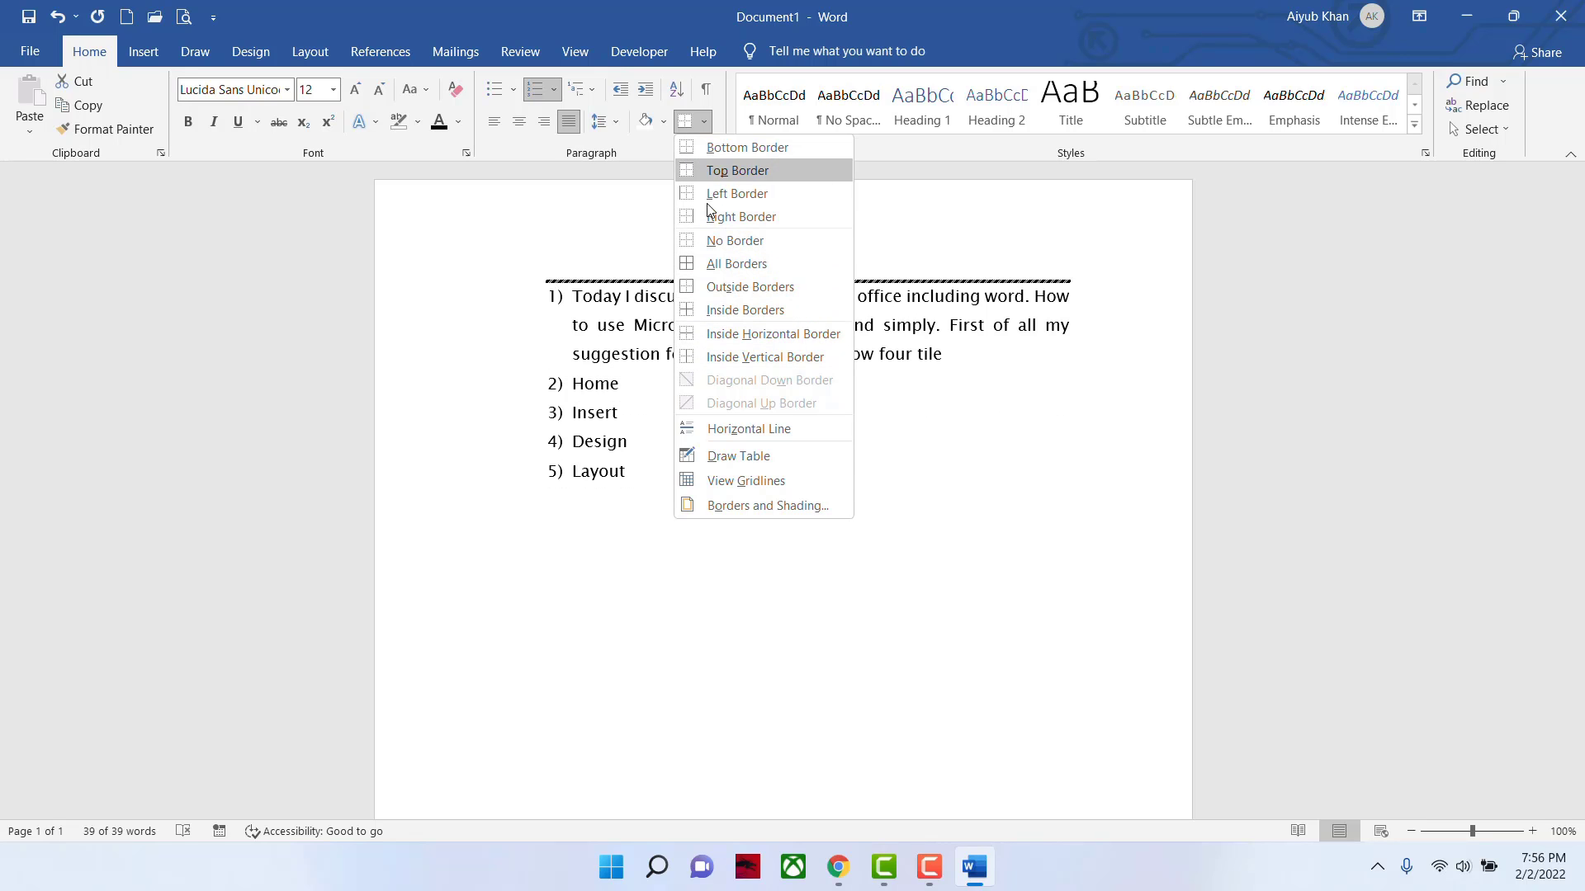
left_click(912, 257)
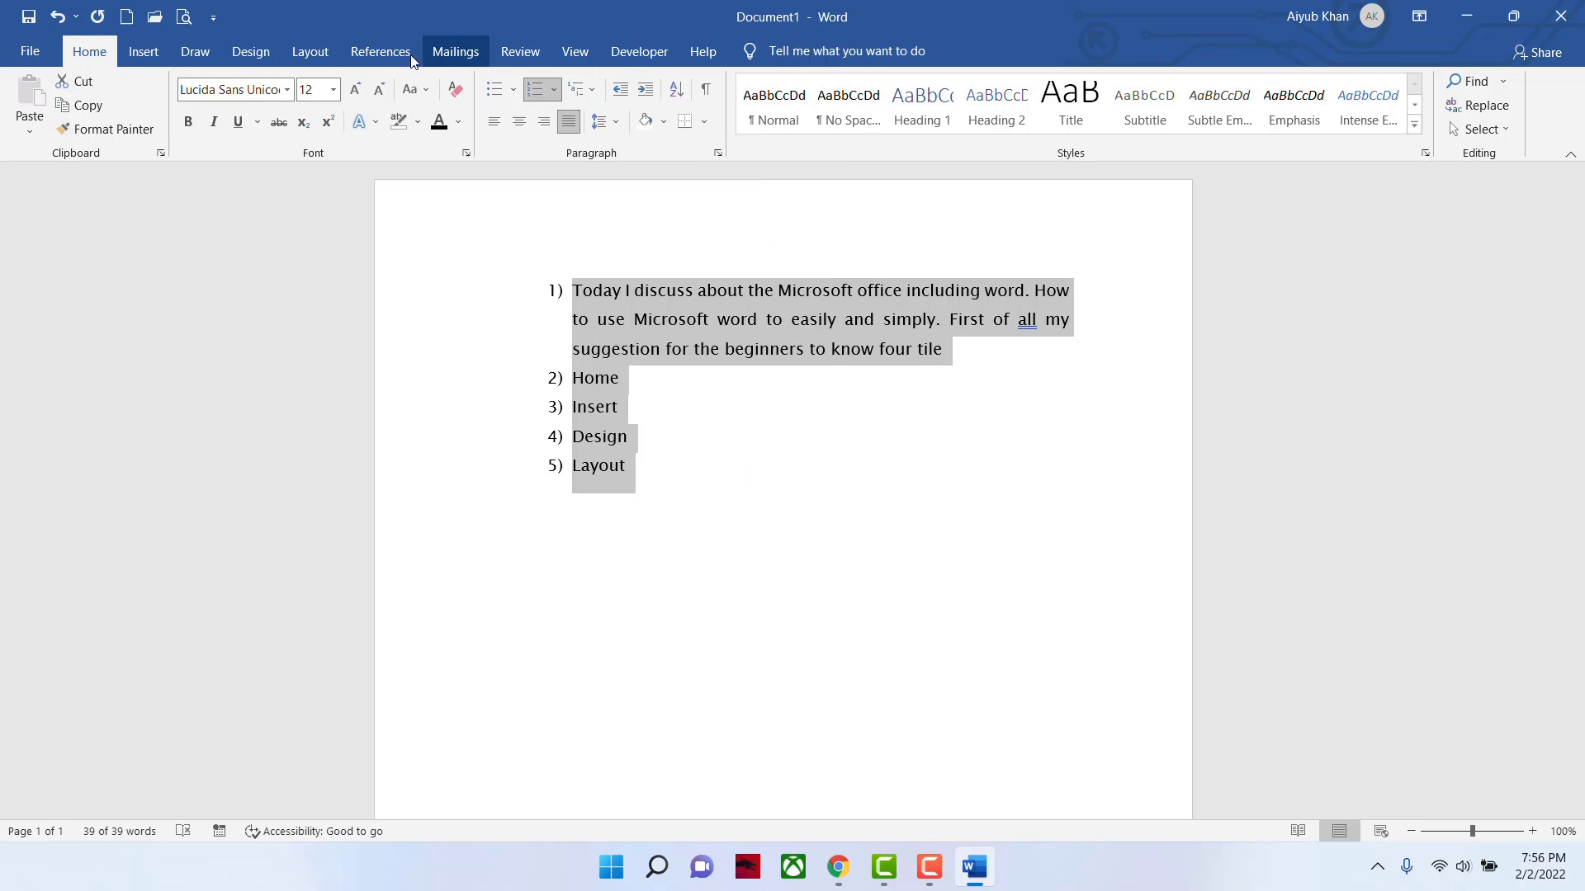
left_click(763, 116)
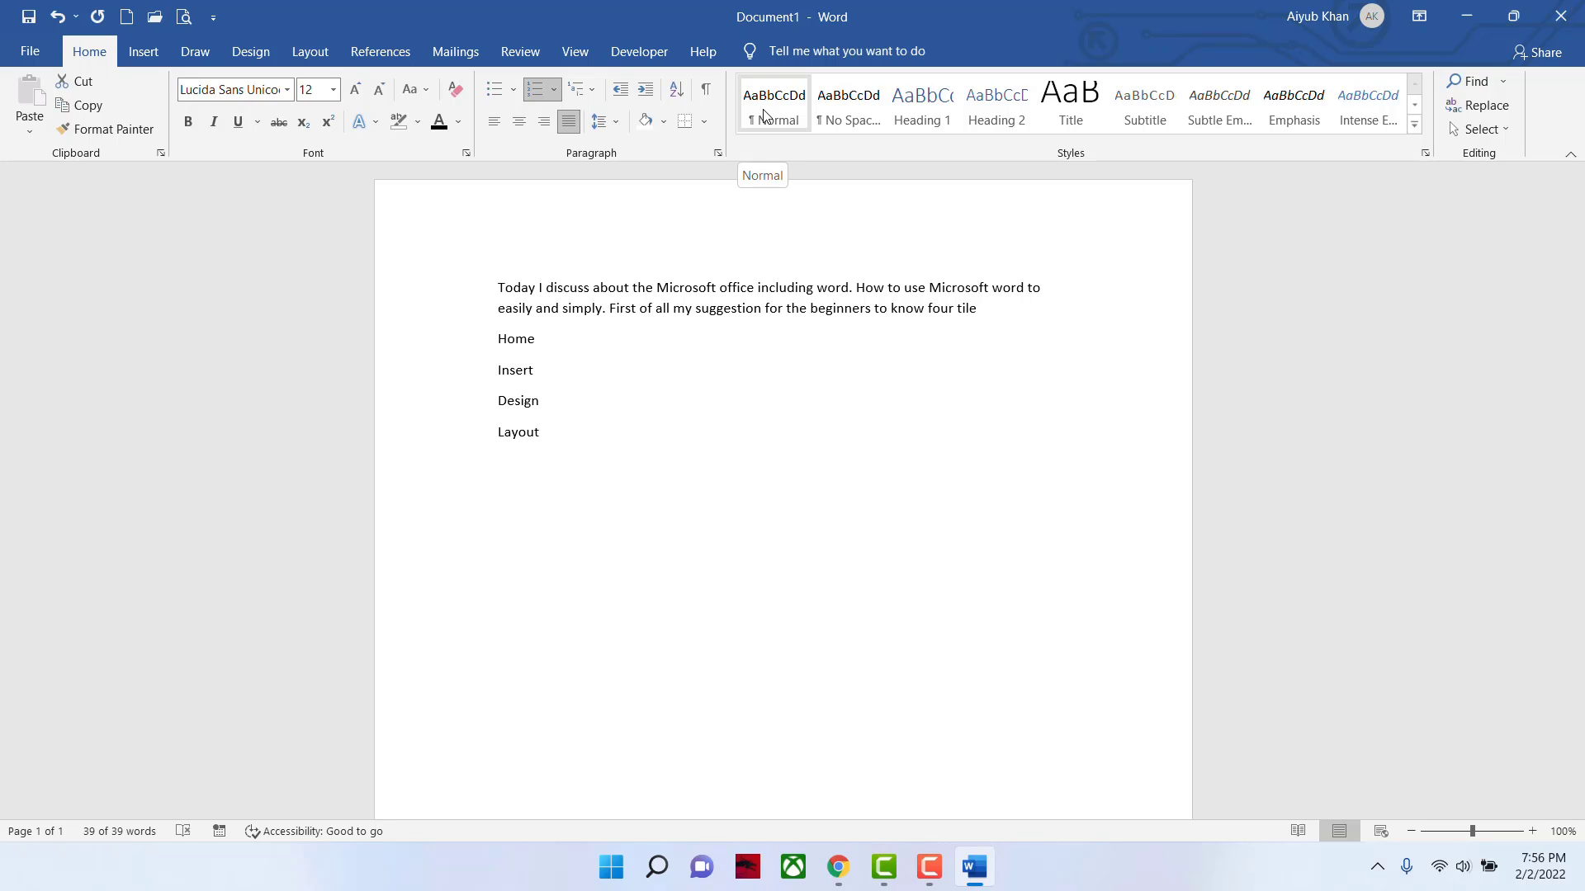
key("ctrl+z")
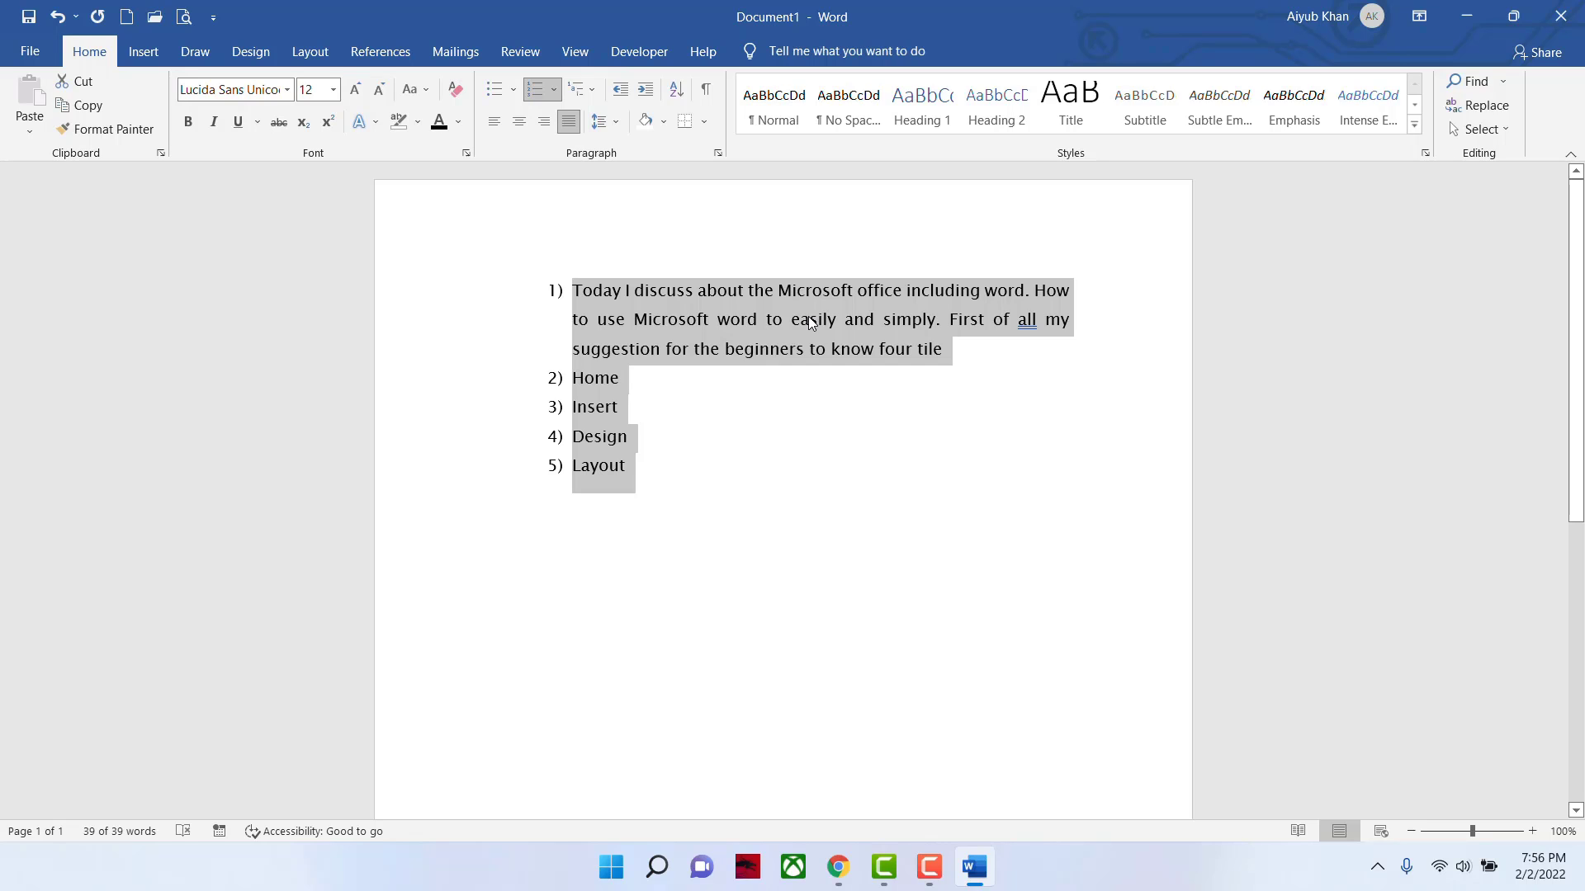
- Search the document for "To"
left_click(1473, 80)
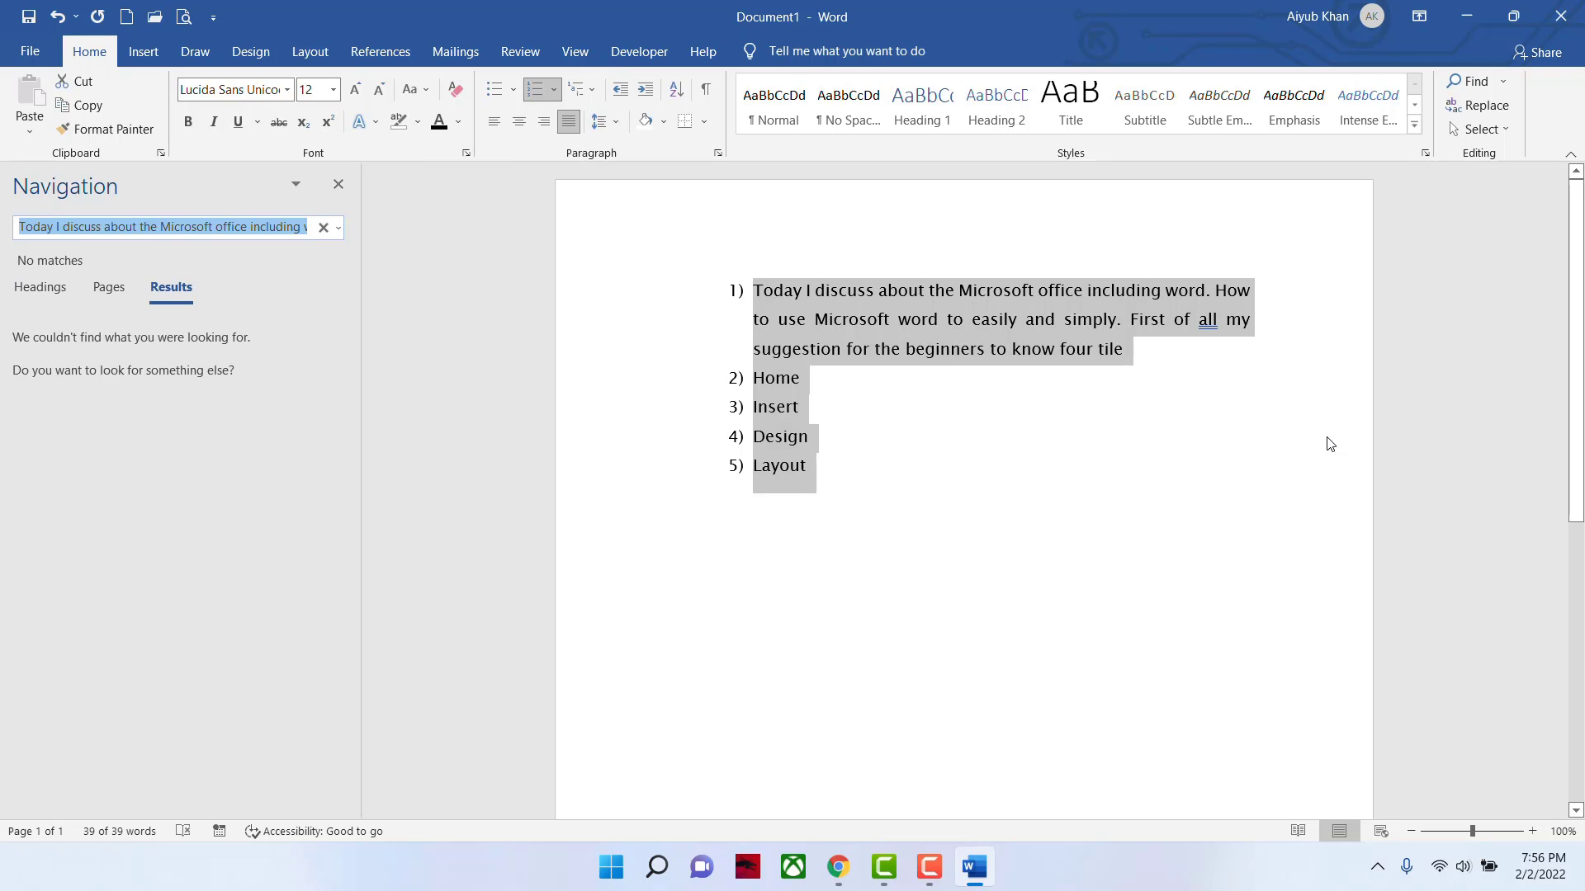
type("To")
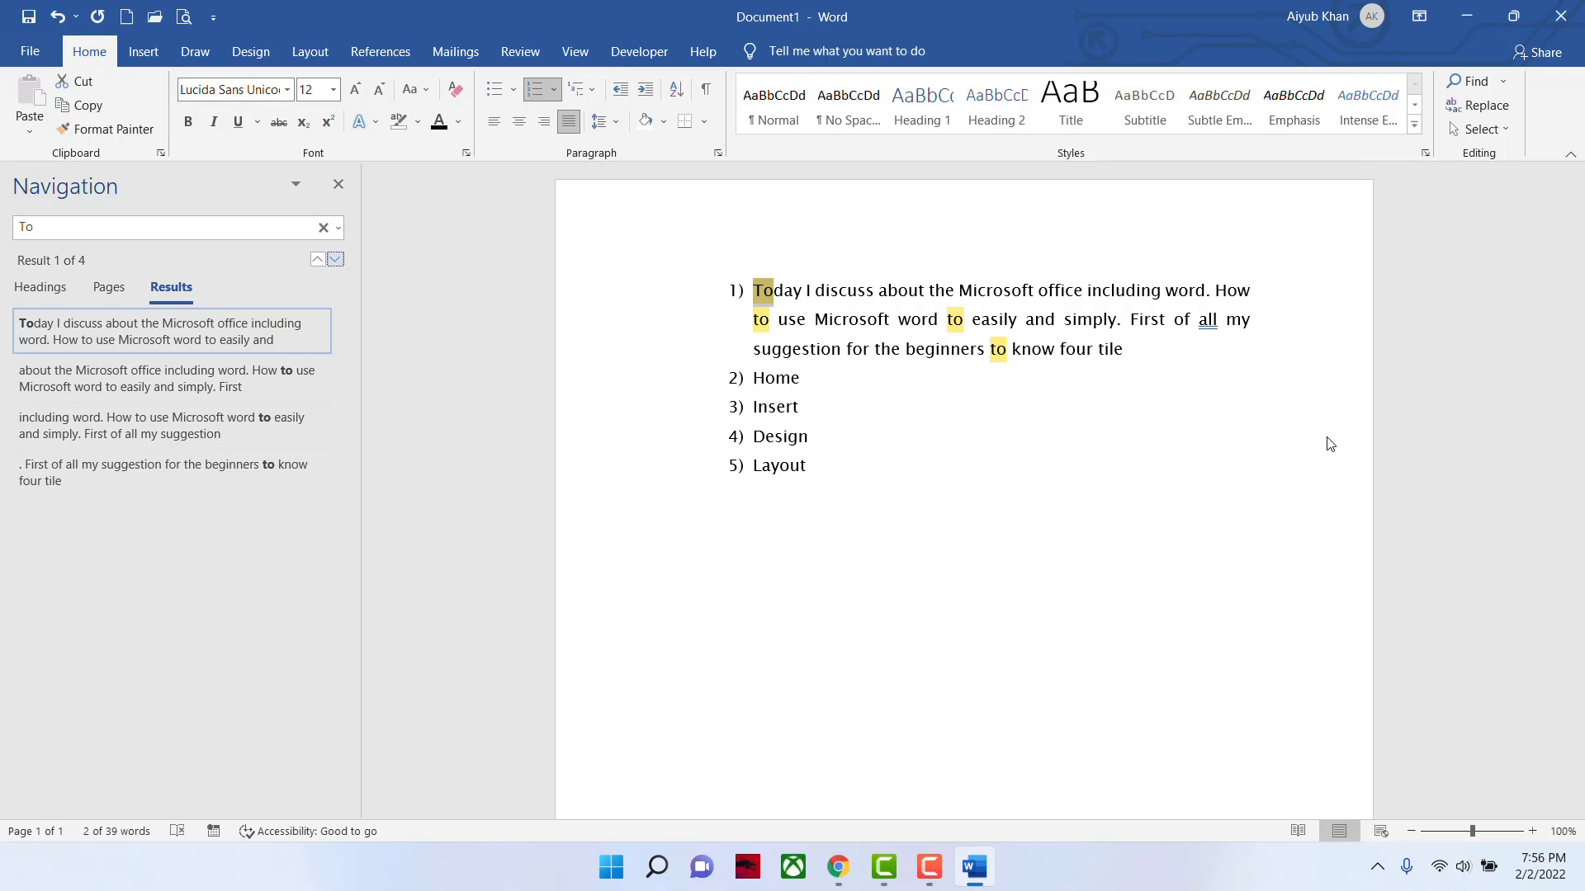
- Replace every occurrence of "To" with "For" throughout the document, continuing from the beginning, and undo the replacement
left_click(1485, 105)
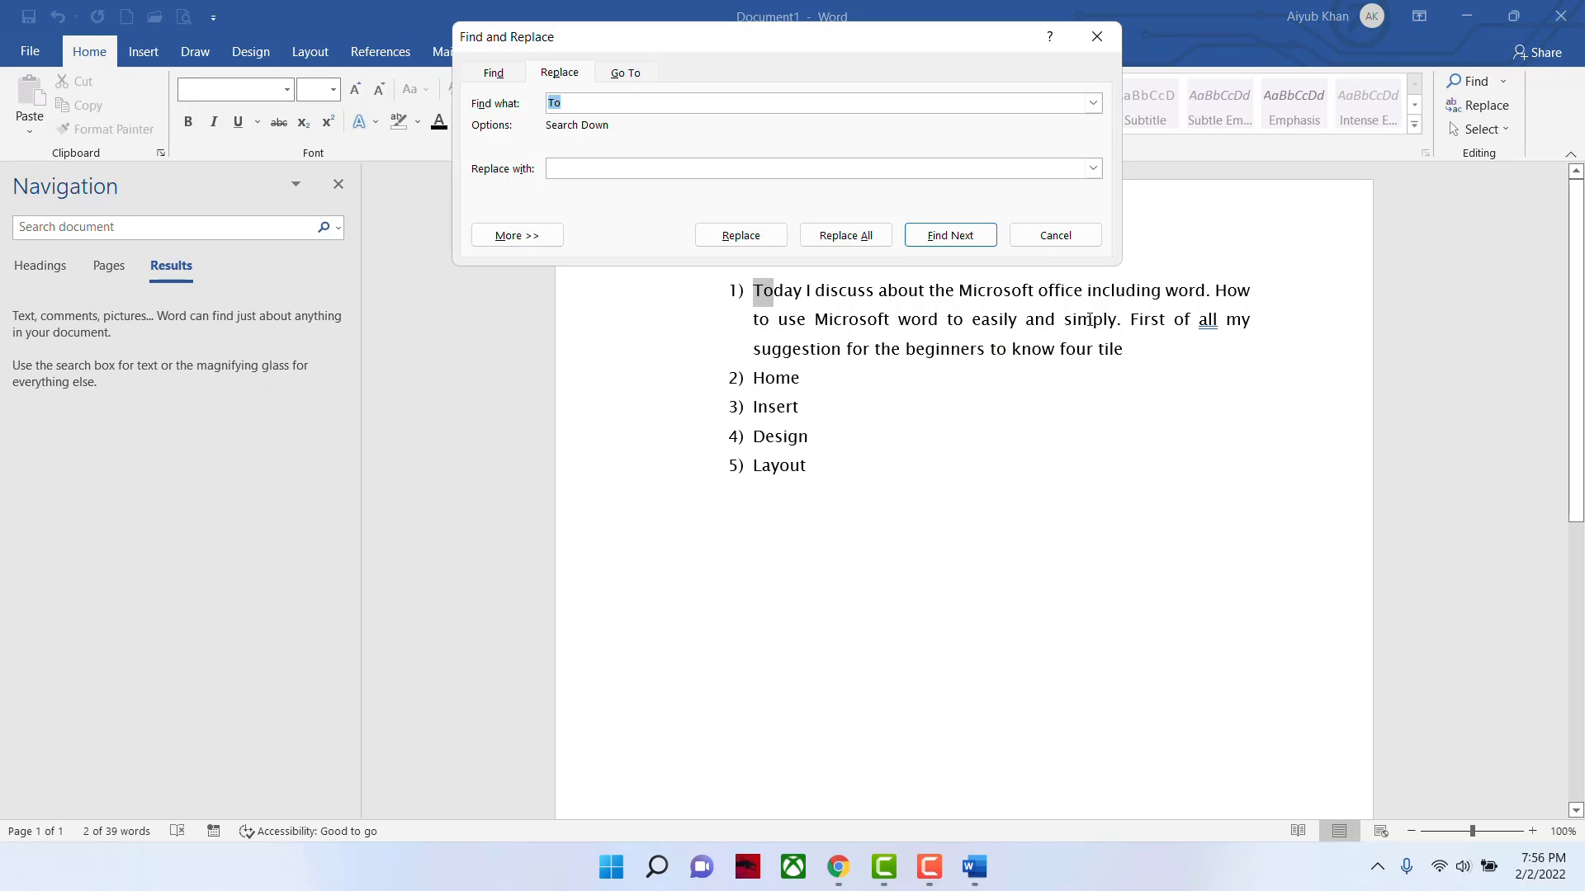
left_click(703, 168)
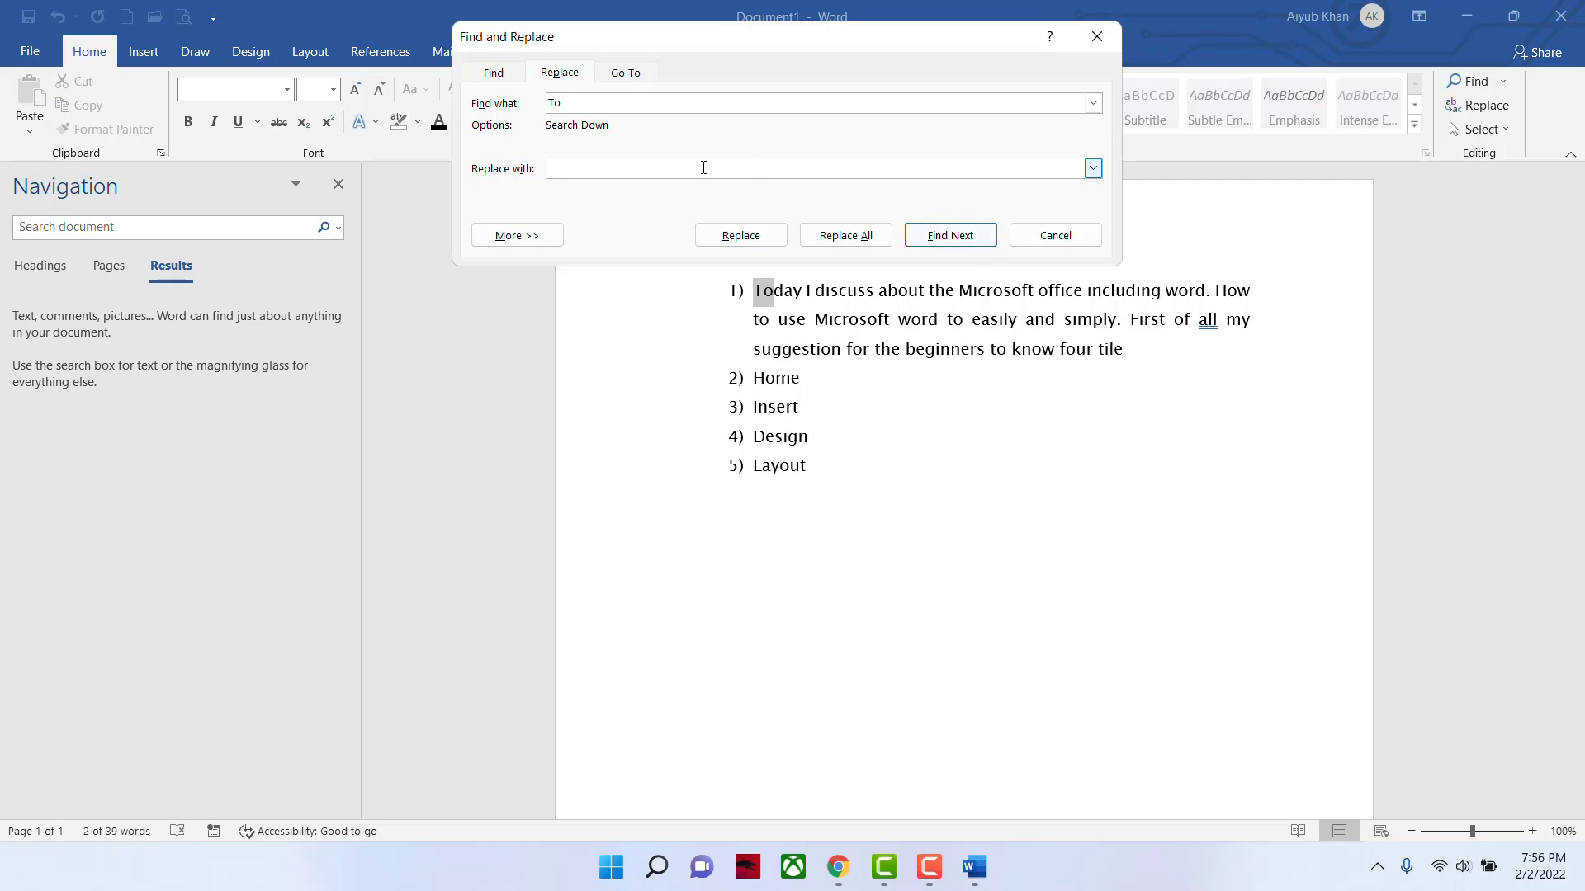
type("For")
key("Return")
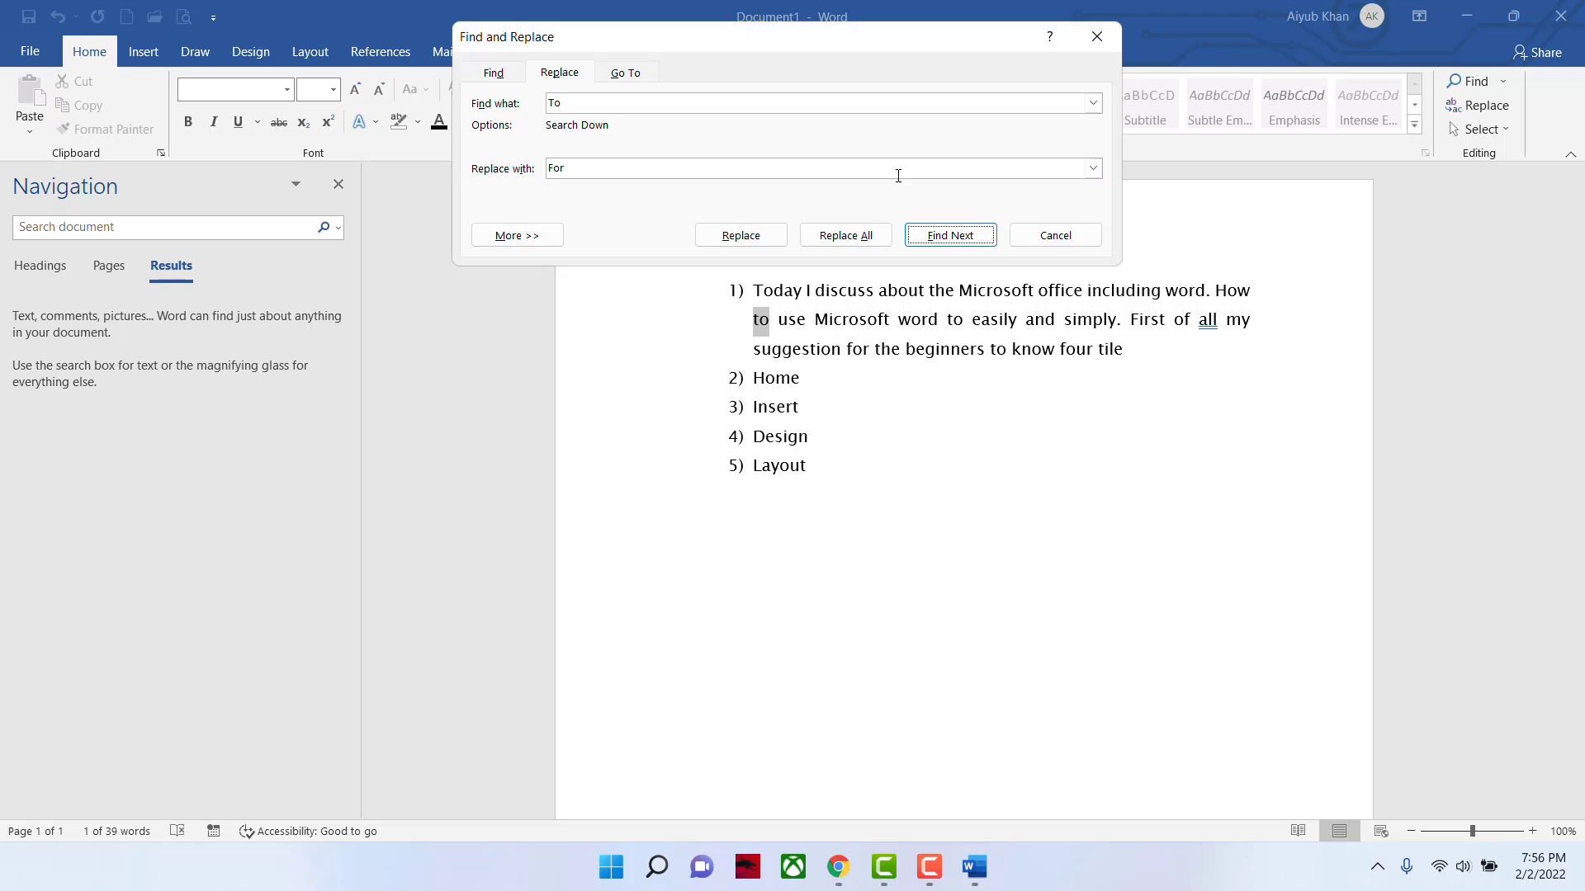
left_click(846, 231)
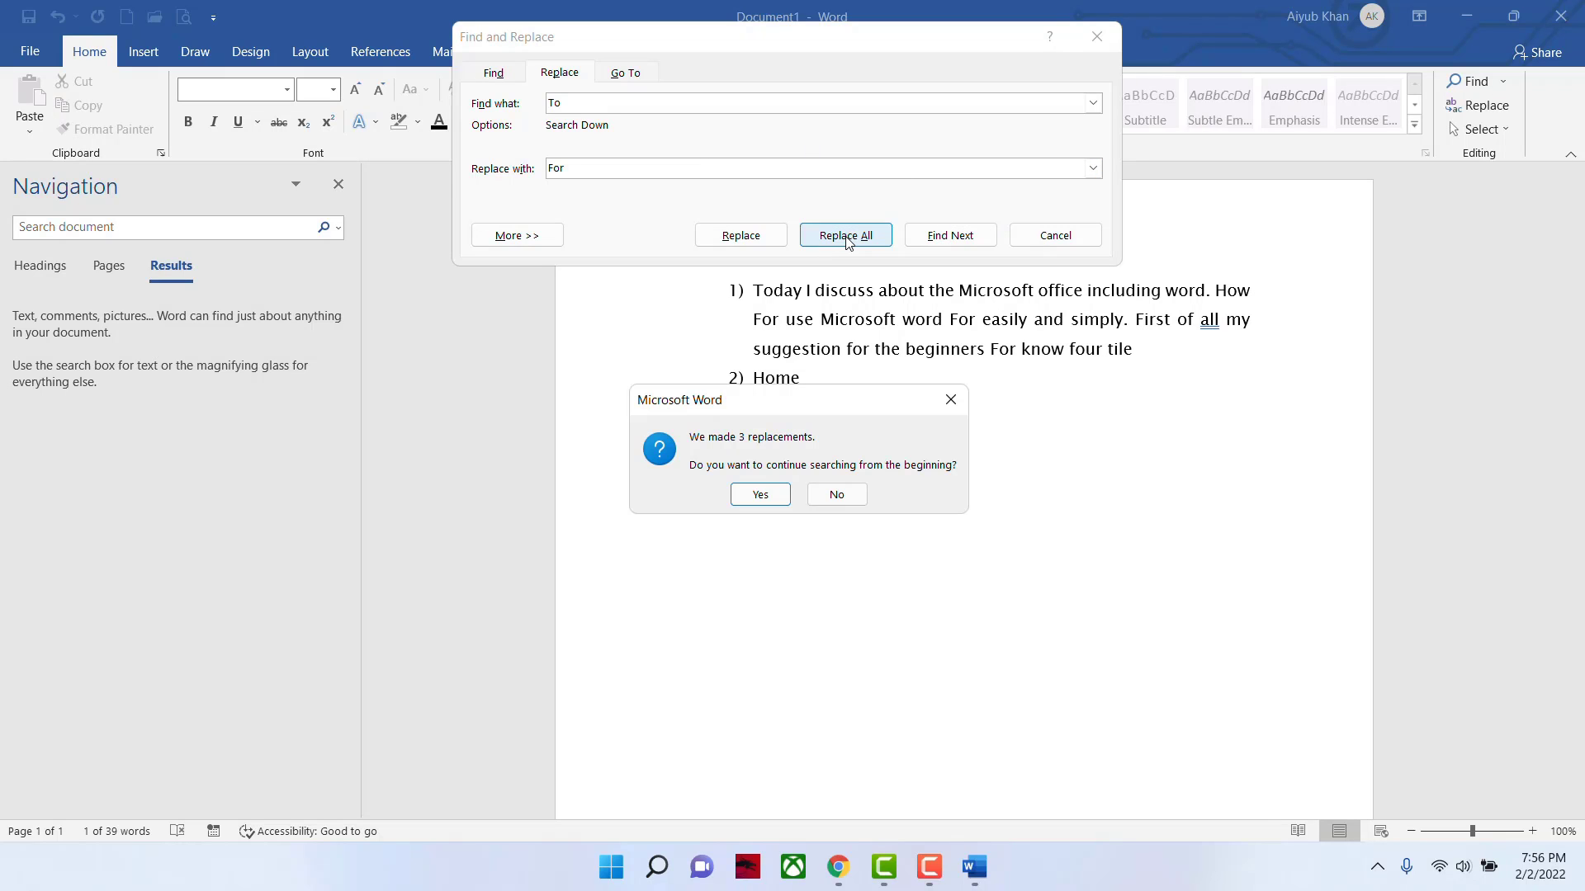
left_click(761, 498)
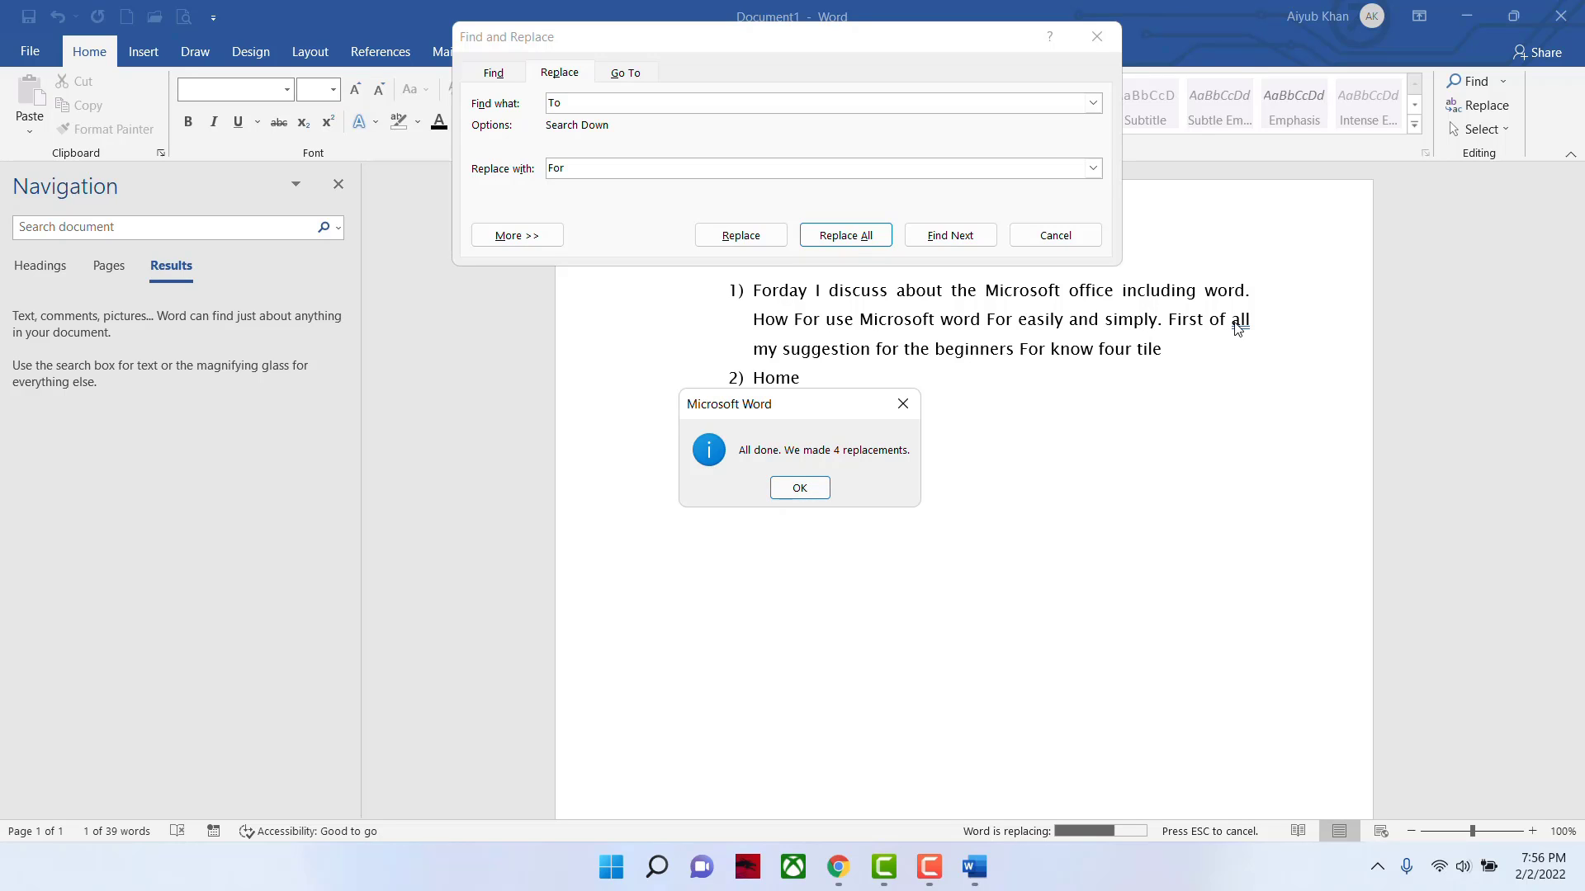
left_click(800, 487)
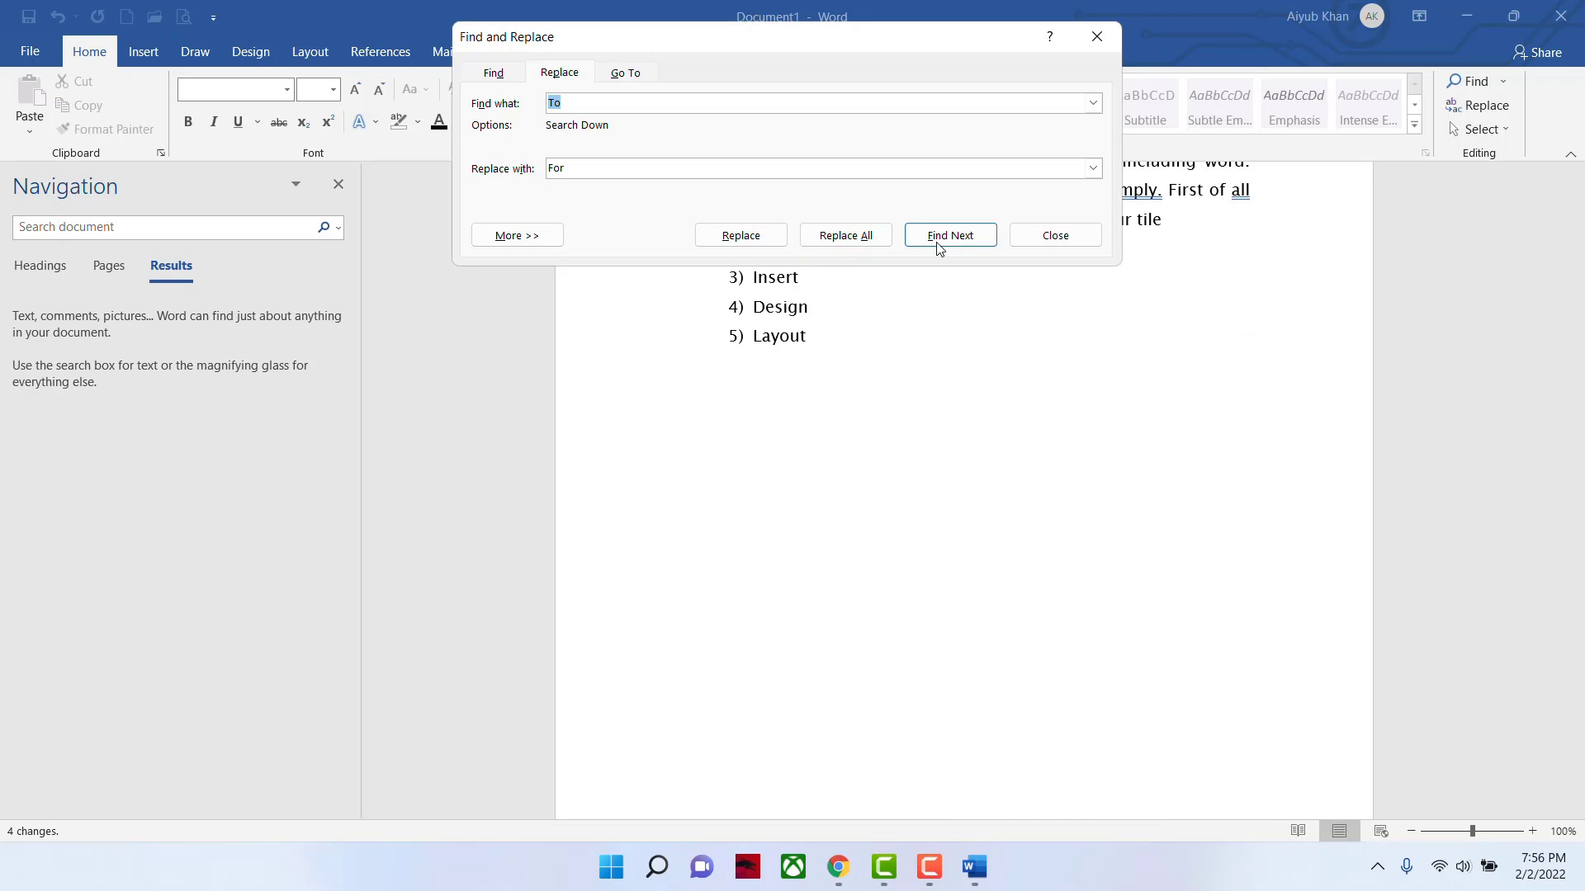
left_click(1055, 237)
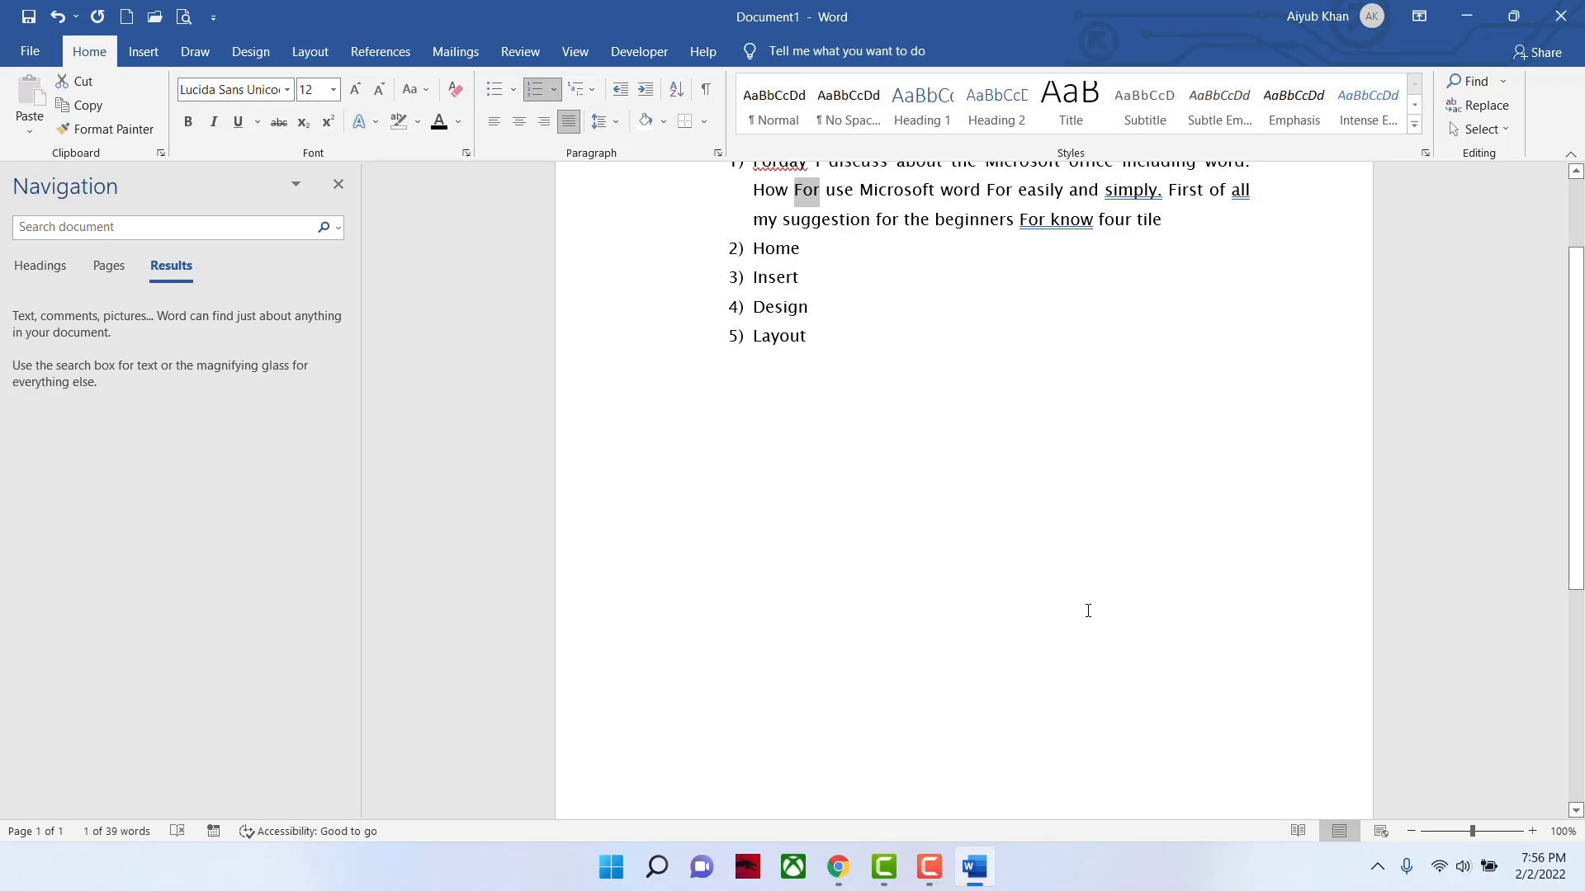
key("ctrl+z")
scroll(1073, 578, "up", 2)
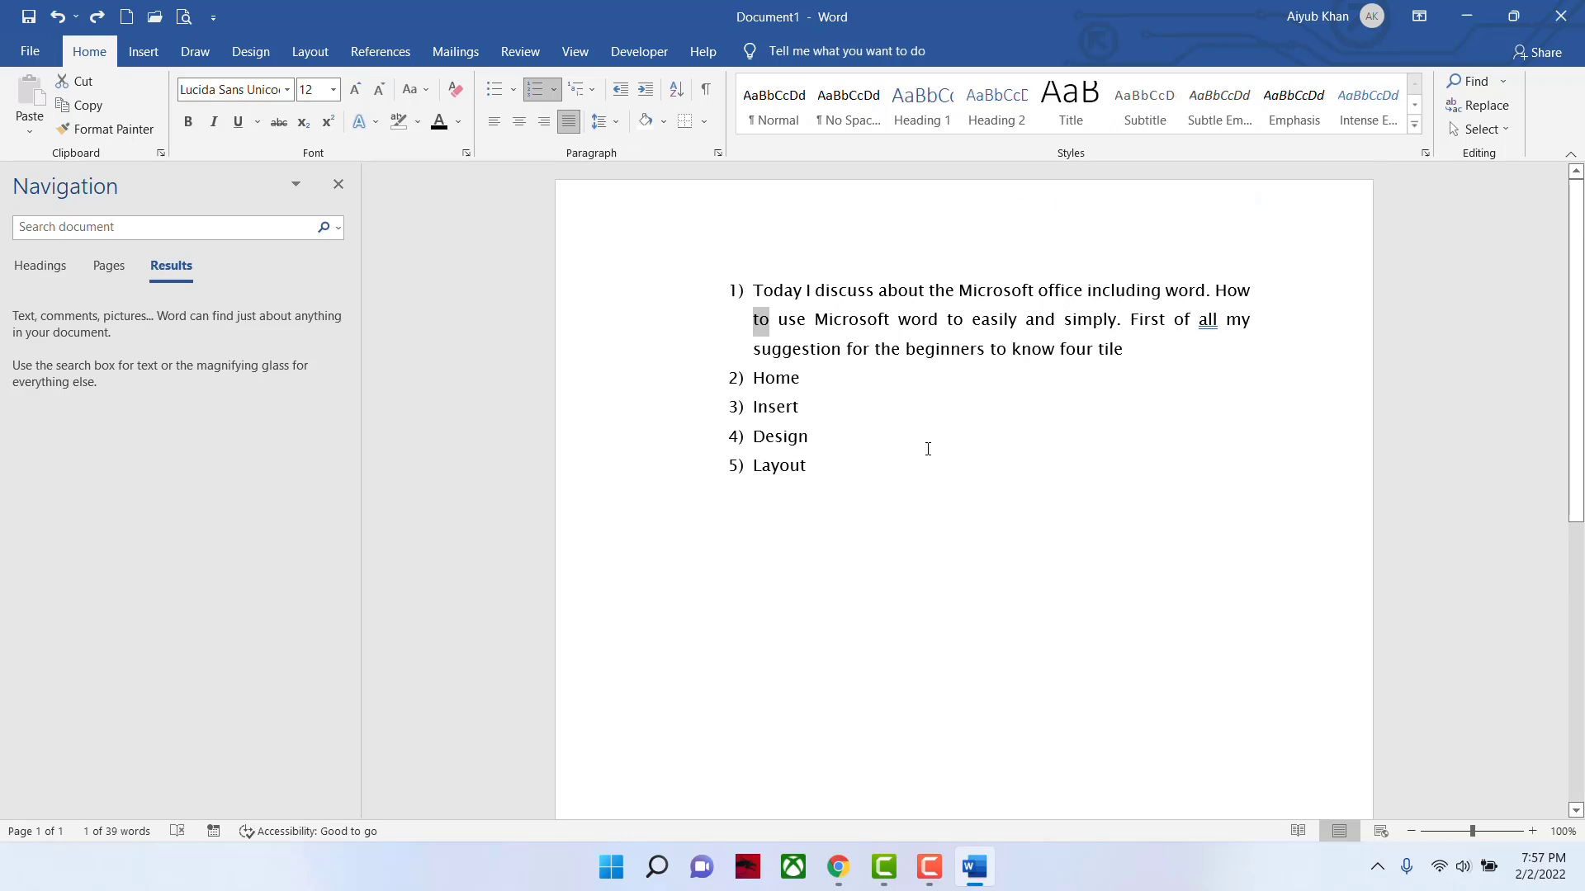
- Remove the numbering and the indent from the opening paragraph, leaving the items below it numbered
left_click(756, 291)
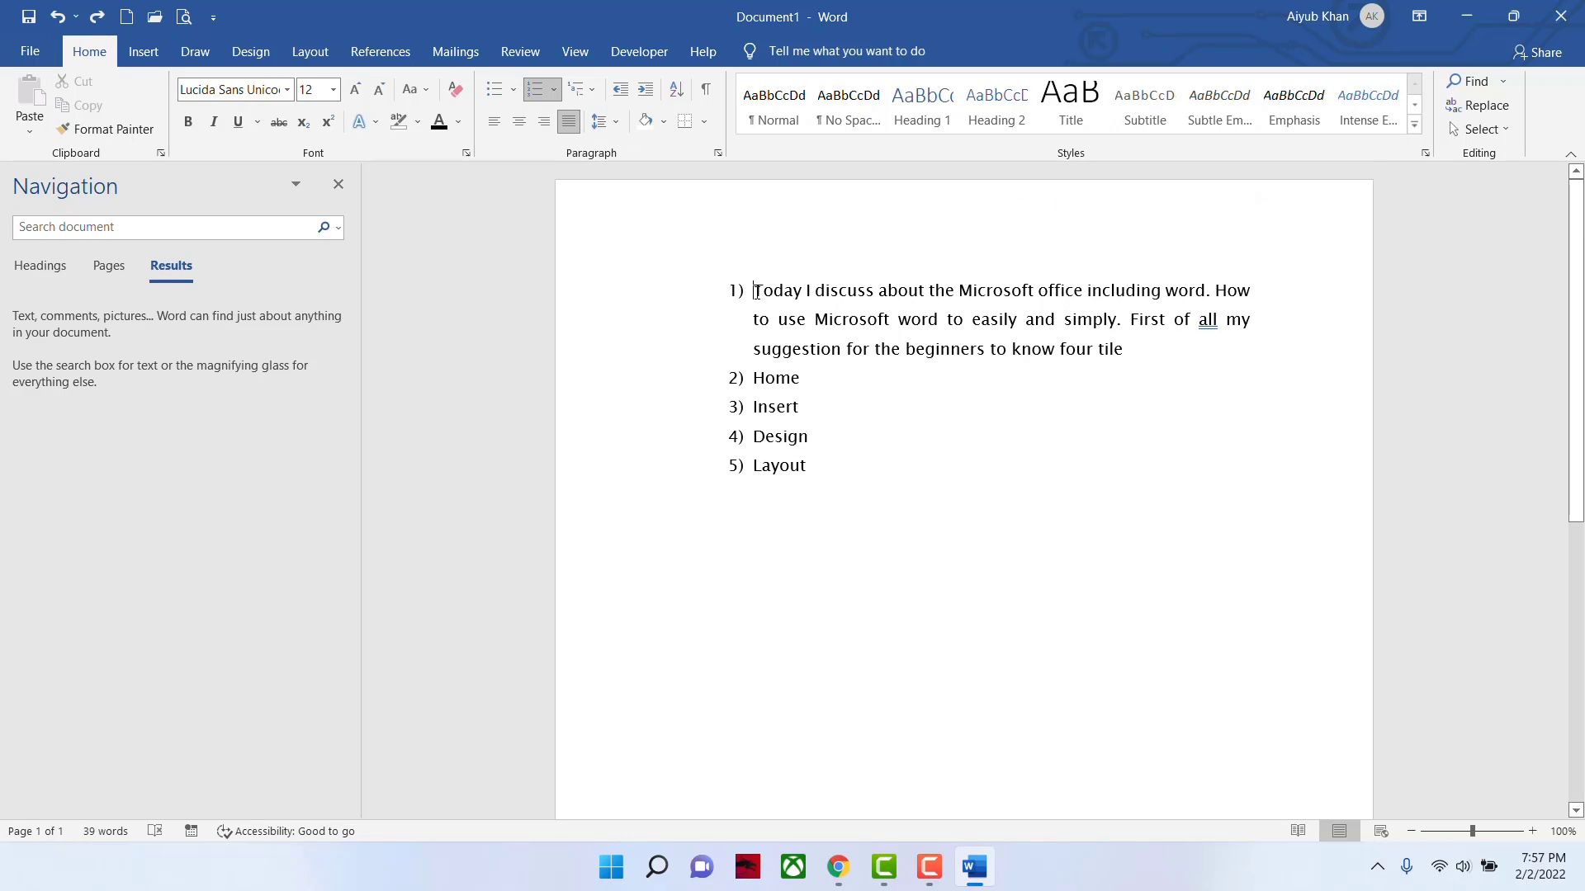
key("BackSpace")
key("BackSpace")
left_click(854, 424)
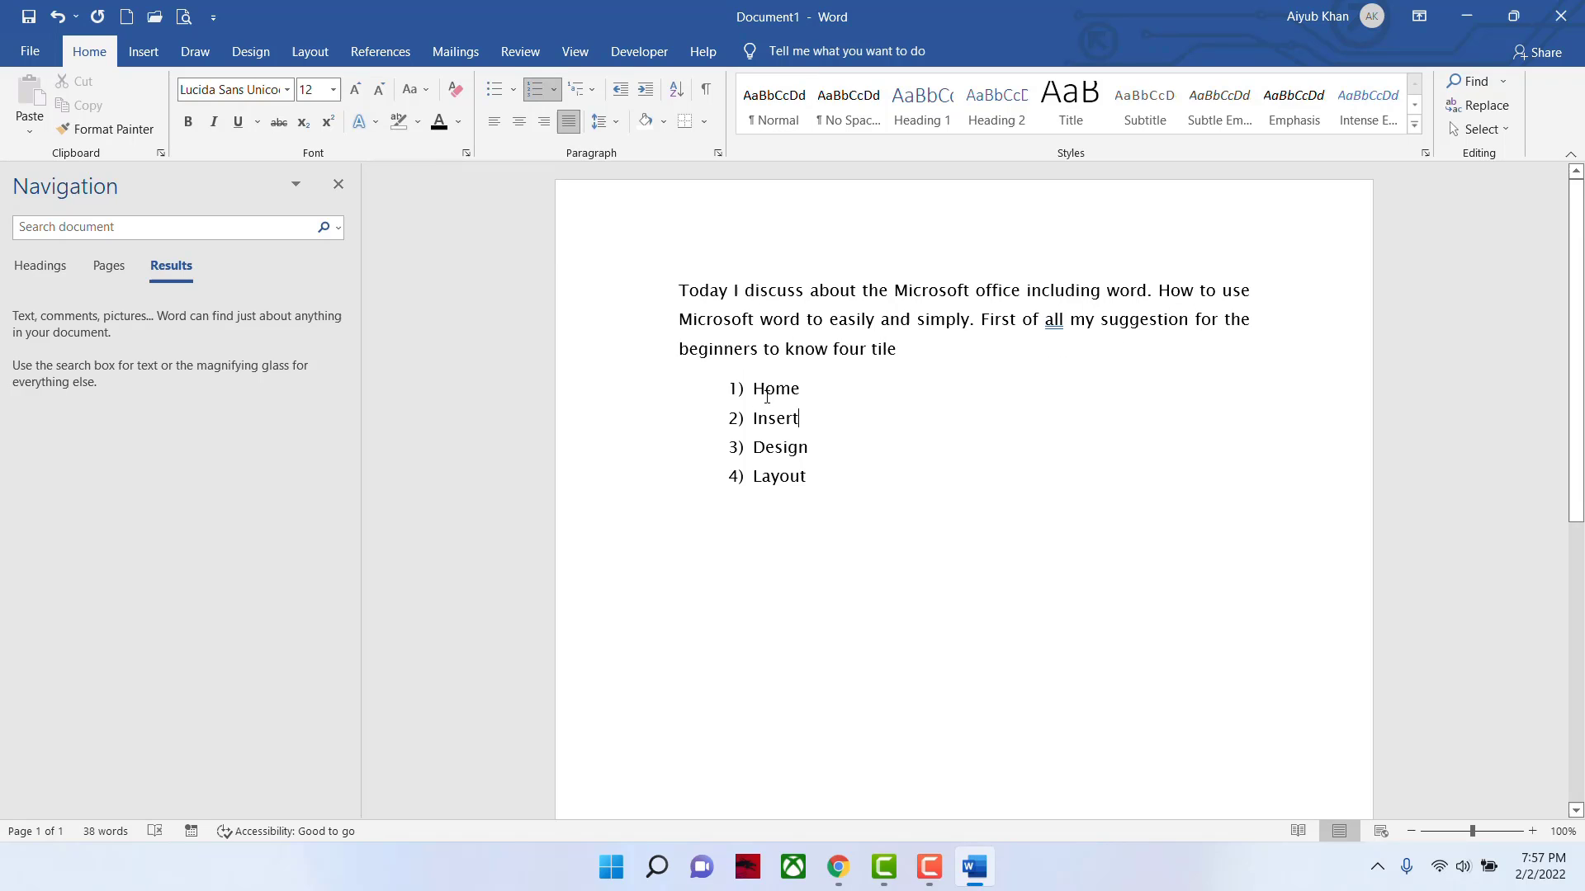
- Move the numbered list out to the paragraph's left edge and start an unnumbered line below "Layout"
left_click(735, 389)
left_click_drag(736, 389, 679, 390)
left_click(851, 437)
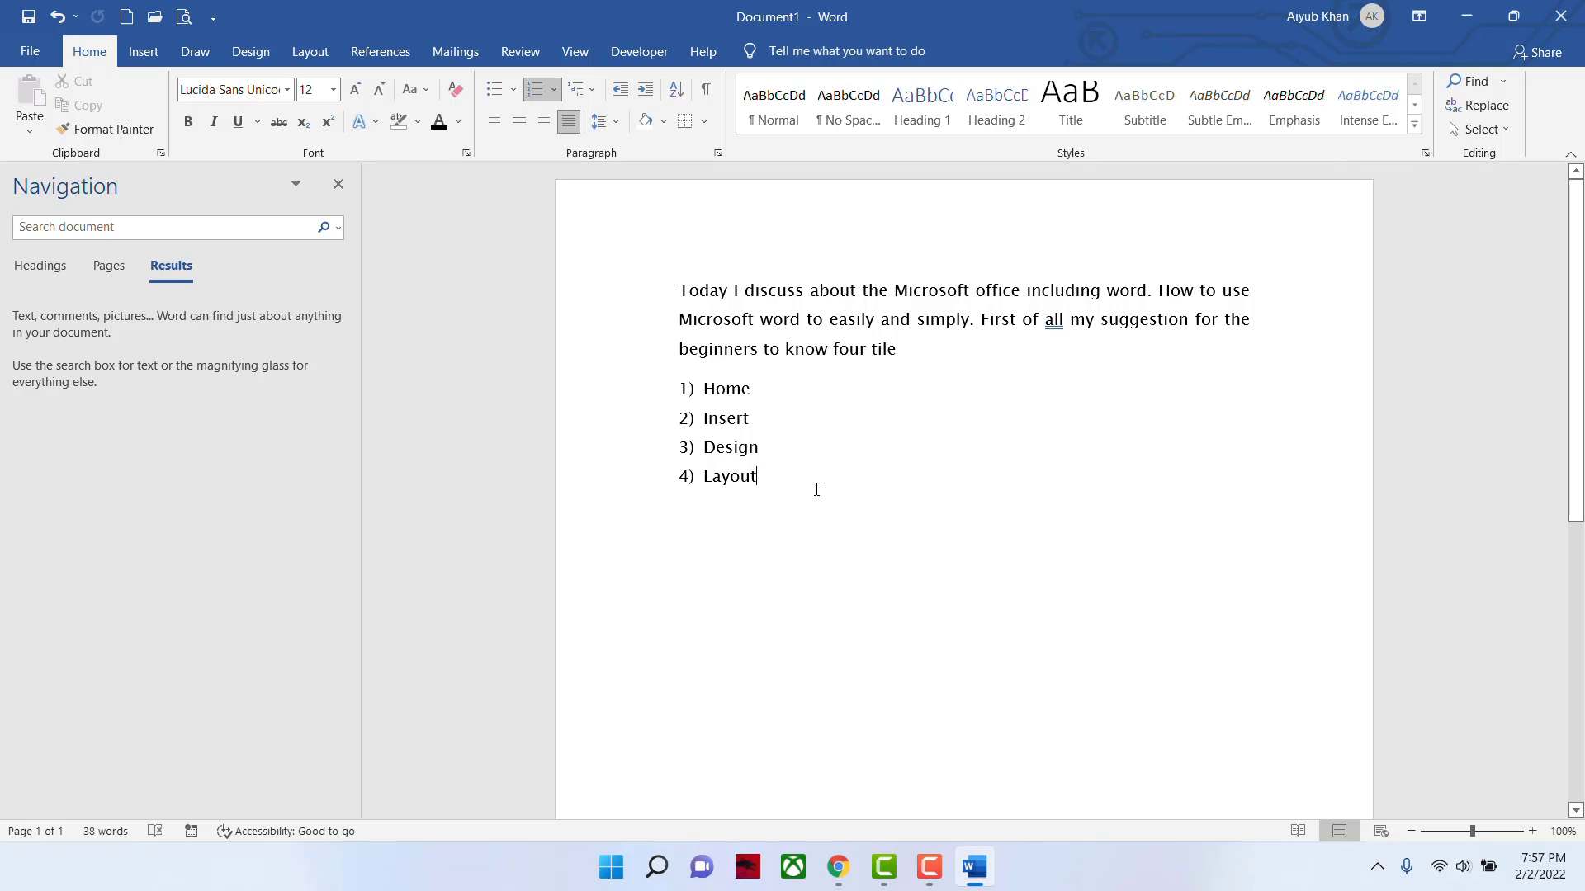
key("Return")
key("Return")
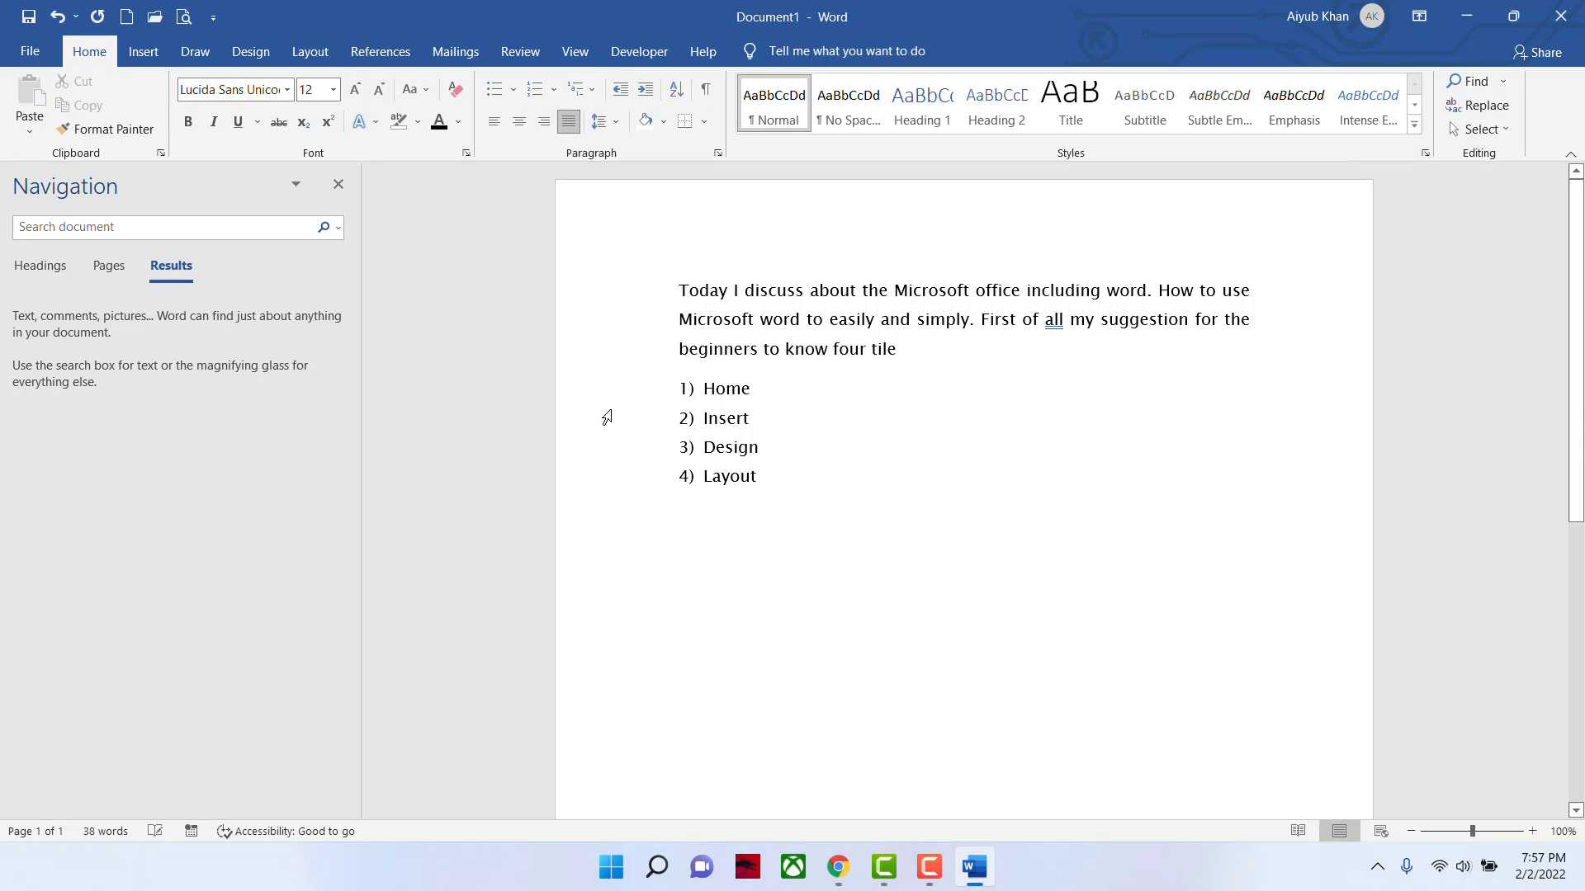
- Insert a table with 3 columns and 4 rows on the empty line below the numbered list
left_click(140, 52)
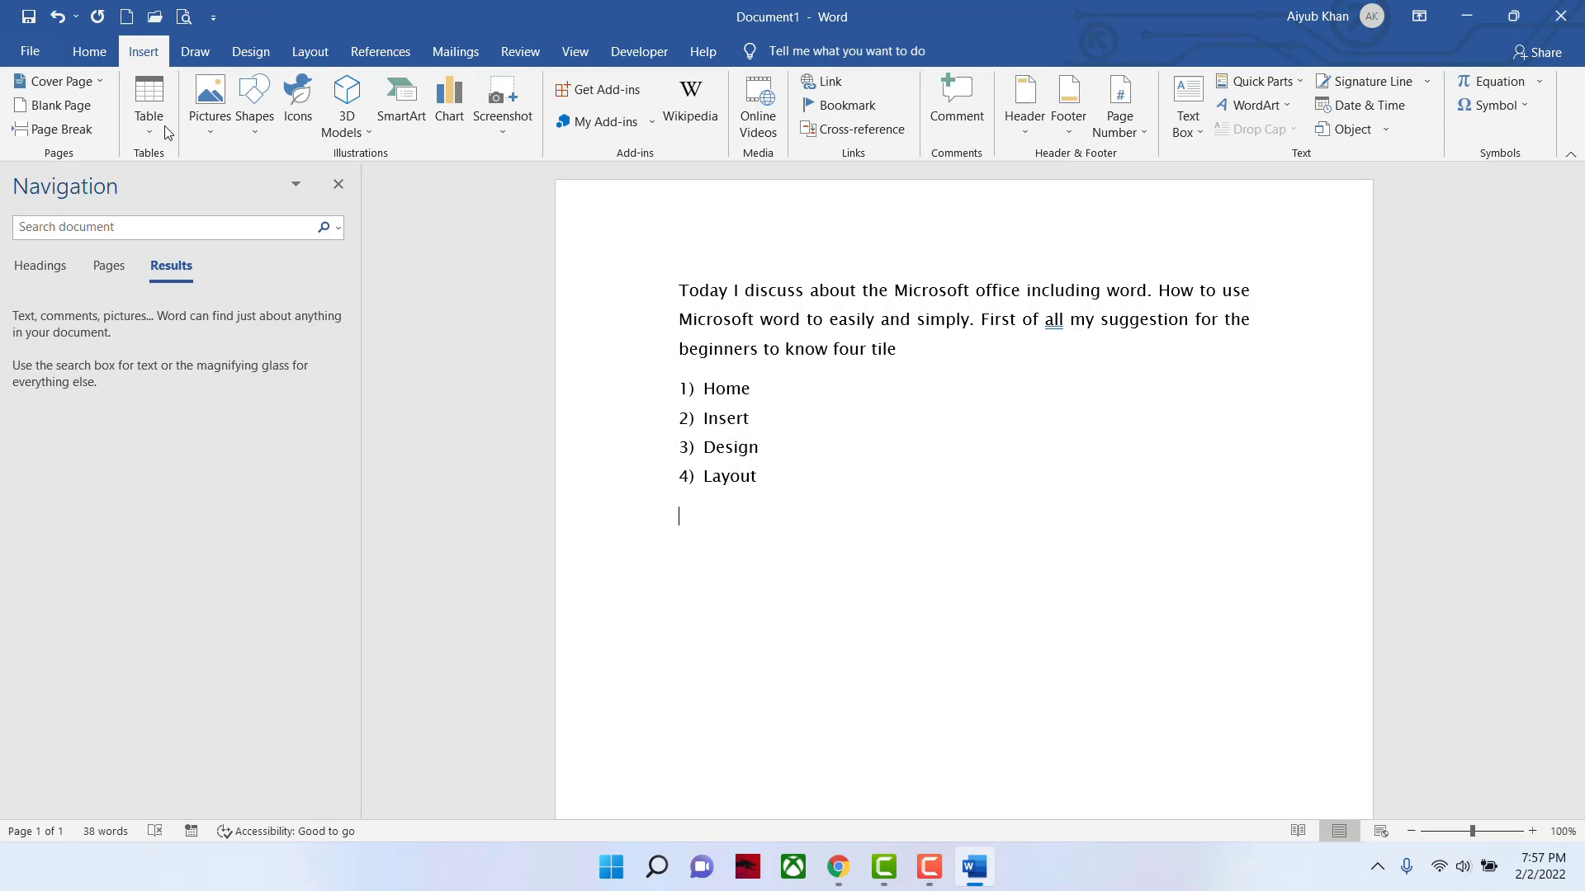
left_click(148, 104)
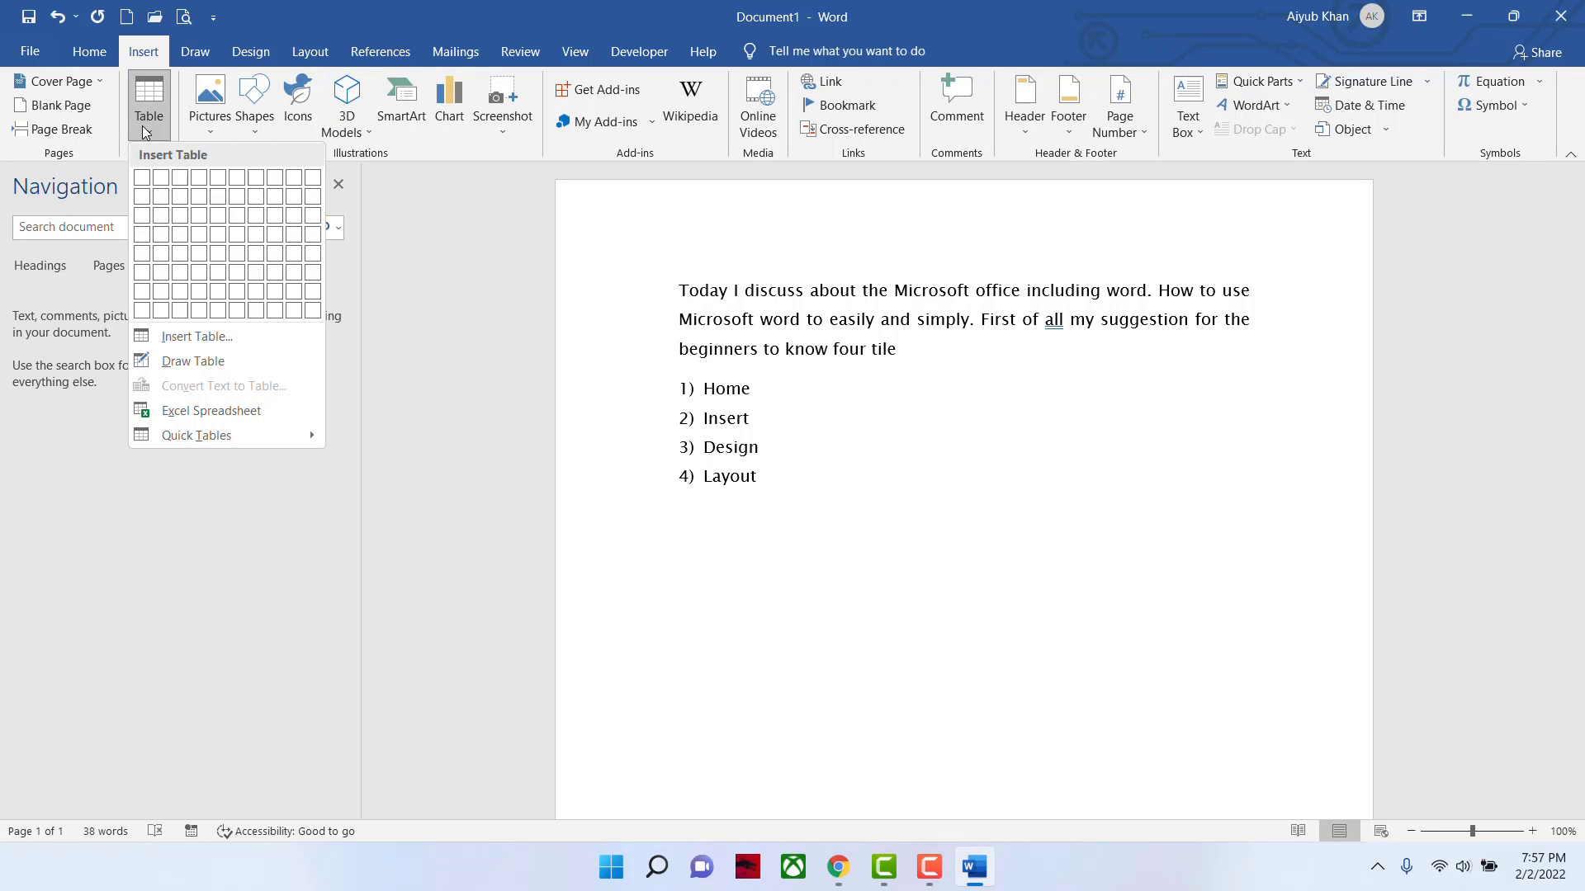
left_click(205, 338)
left_click(898, 337)
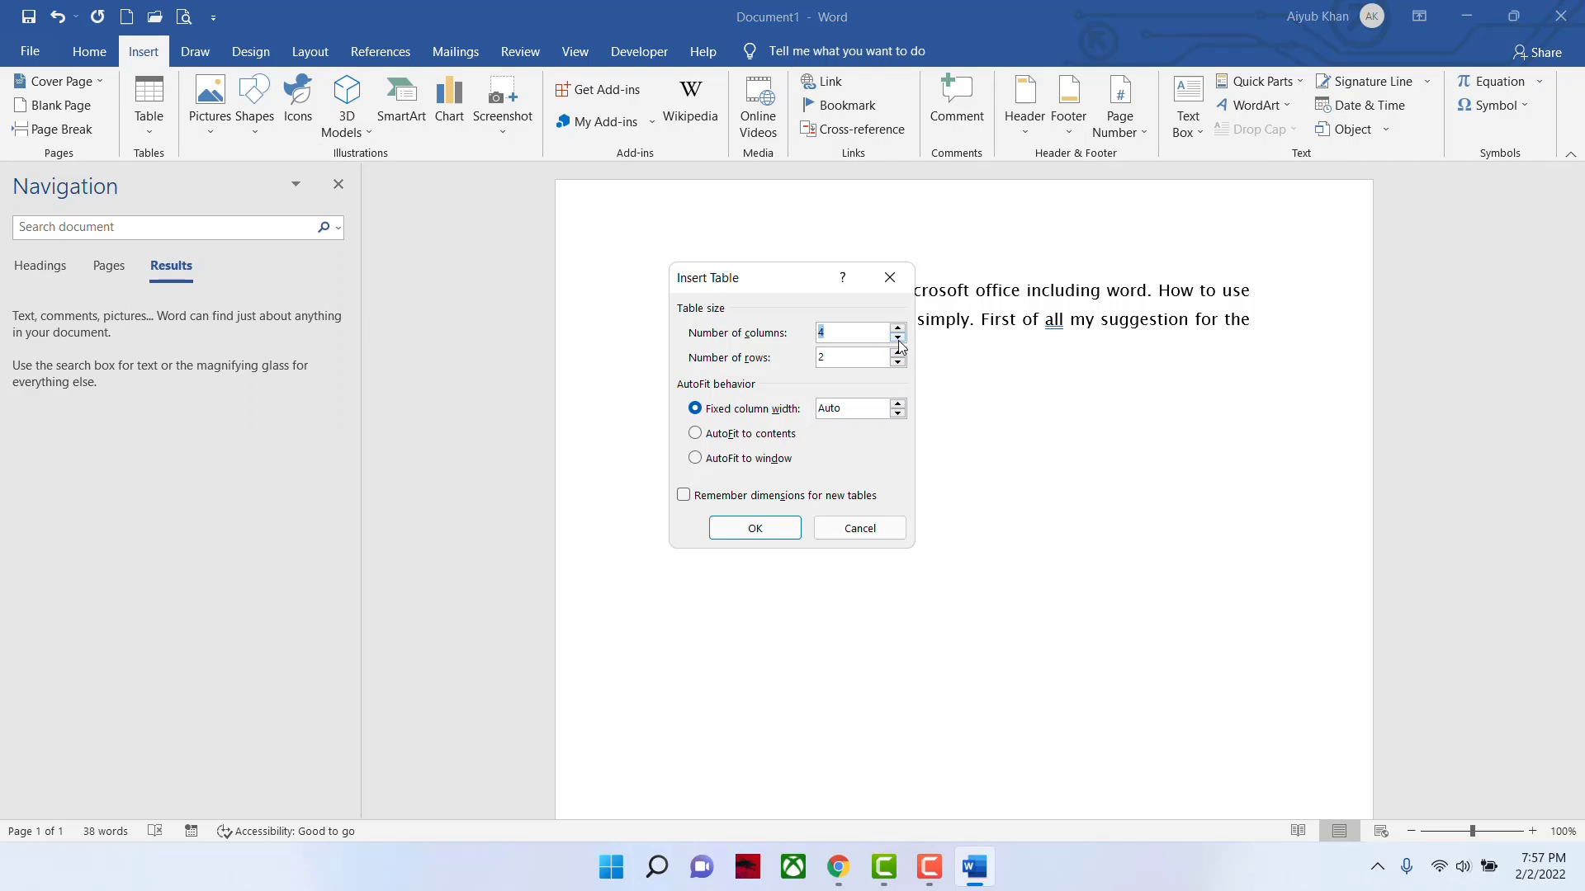
left_click(898, 338)
left_click(898, 352)
left_click(754, 528)
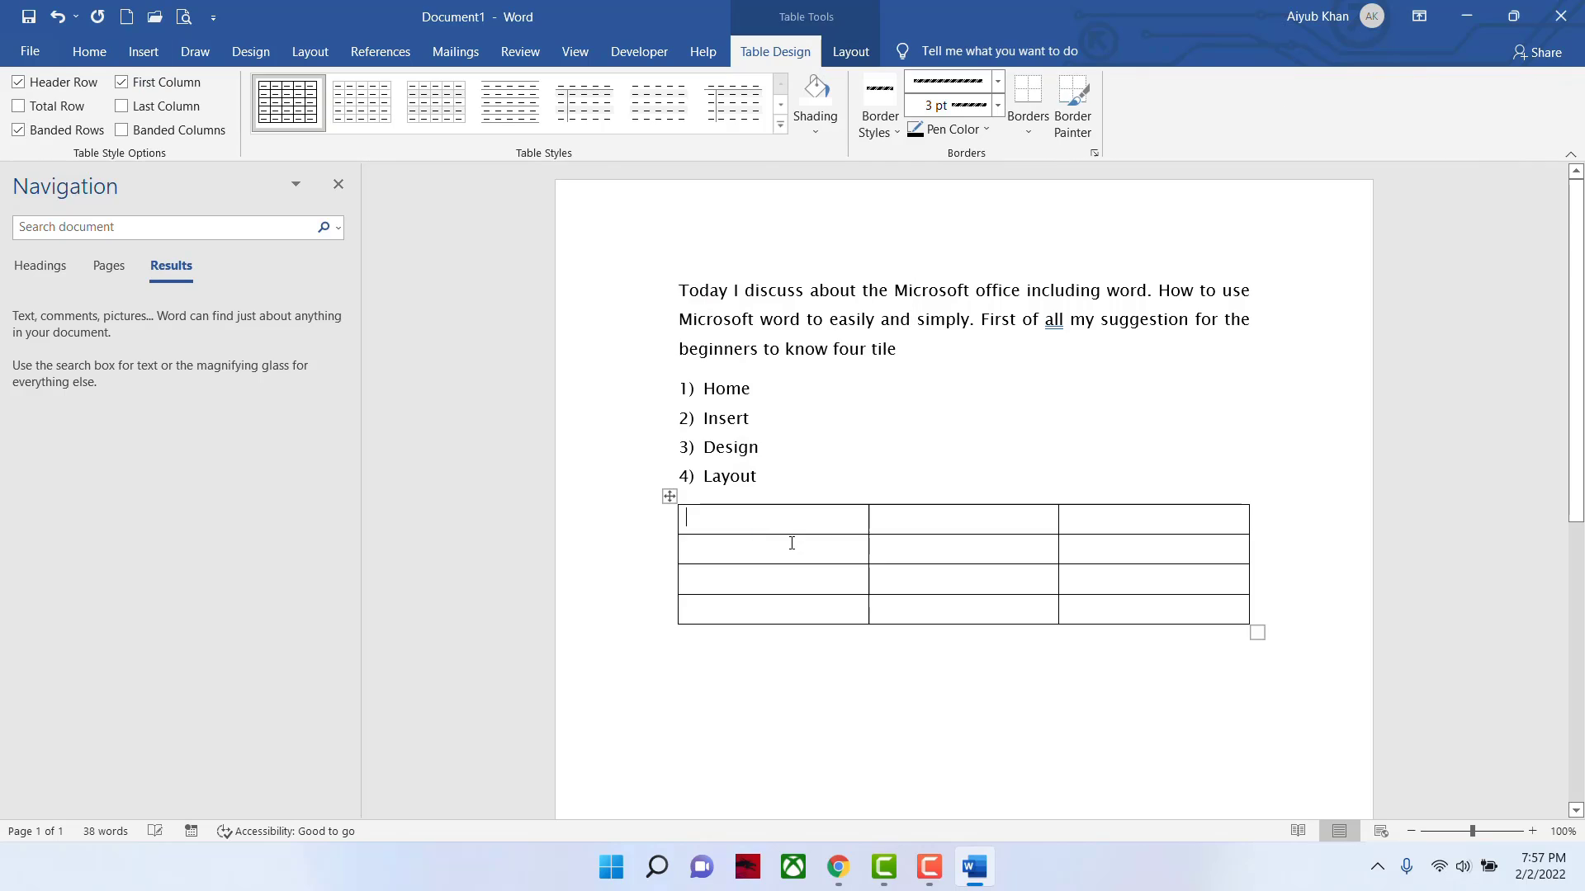
- Highlight the table's columns one after another, and the cells along each row, to point out its structure
left_click_drag(817, 524, 812, 619)
left_click_drag(946, 524, 943, 613)
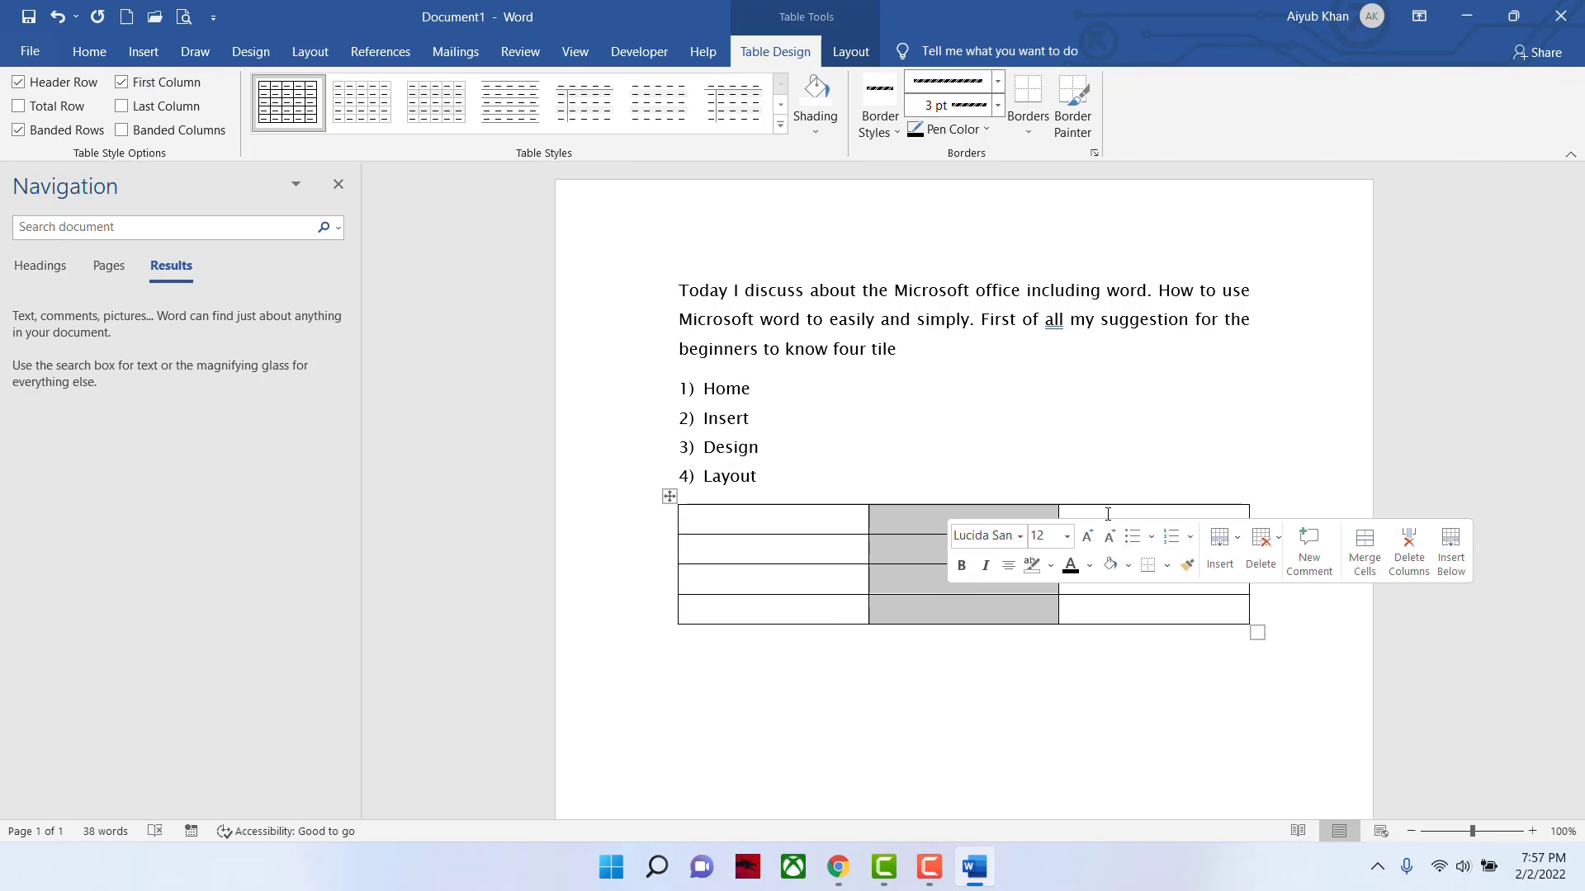
left_click_drag(1108, 516, 1111, 608)
left_click_drag(767, 527, 947, 524)
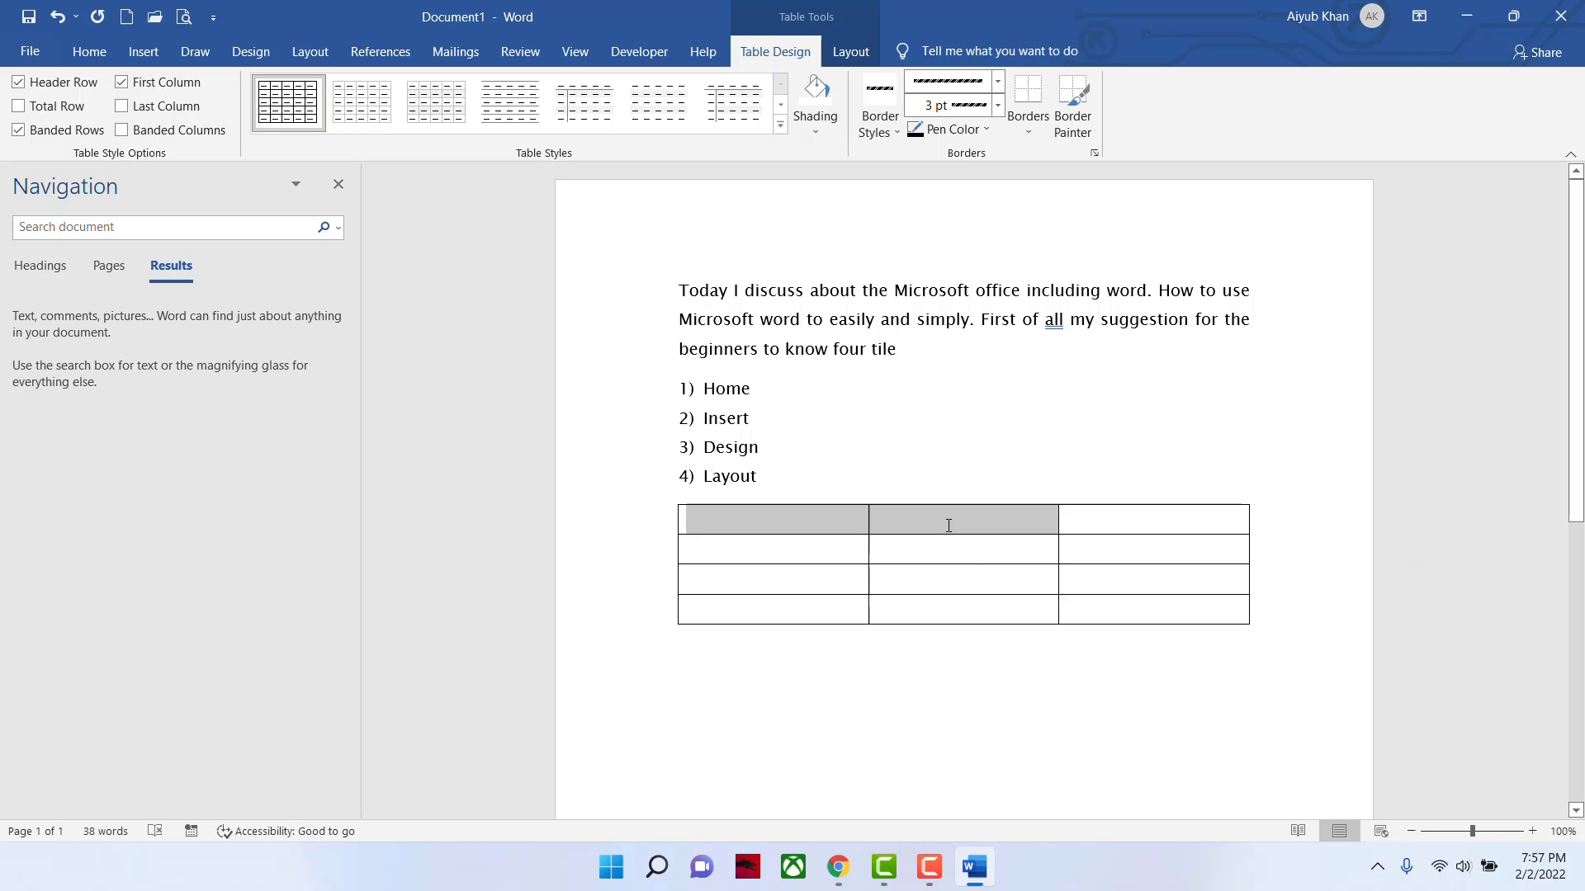
left_click_drag(813, 543, 912, 541)
left_click_drag(810, 568, 919, 568)
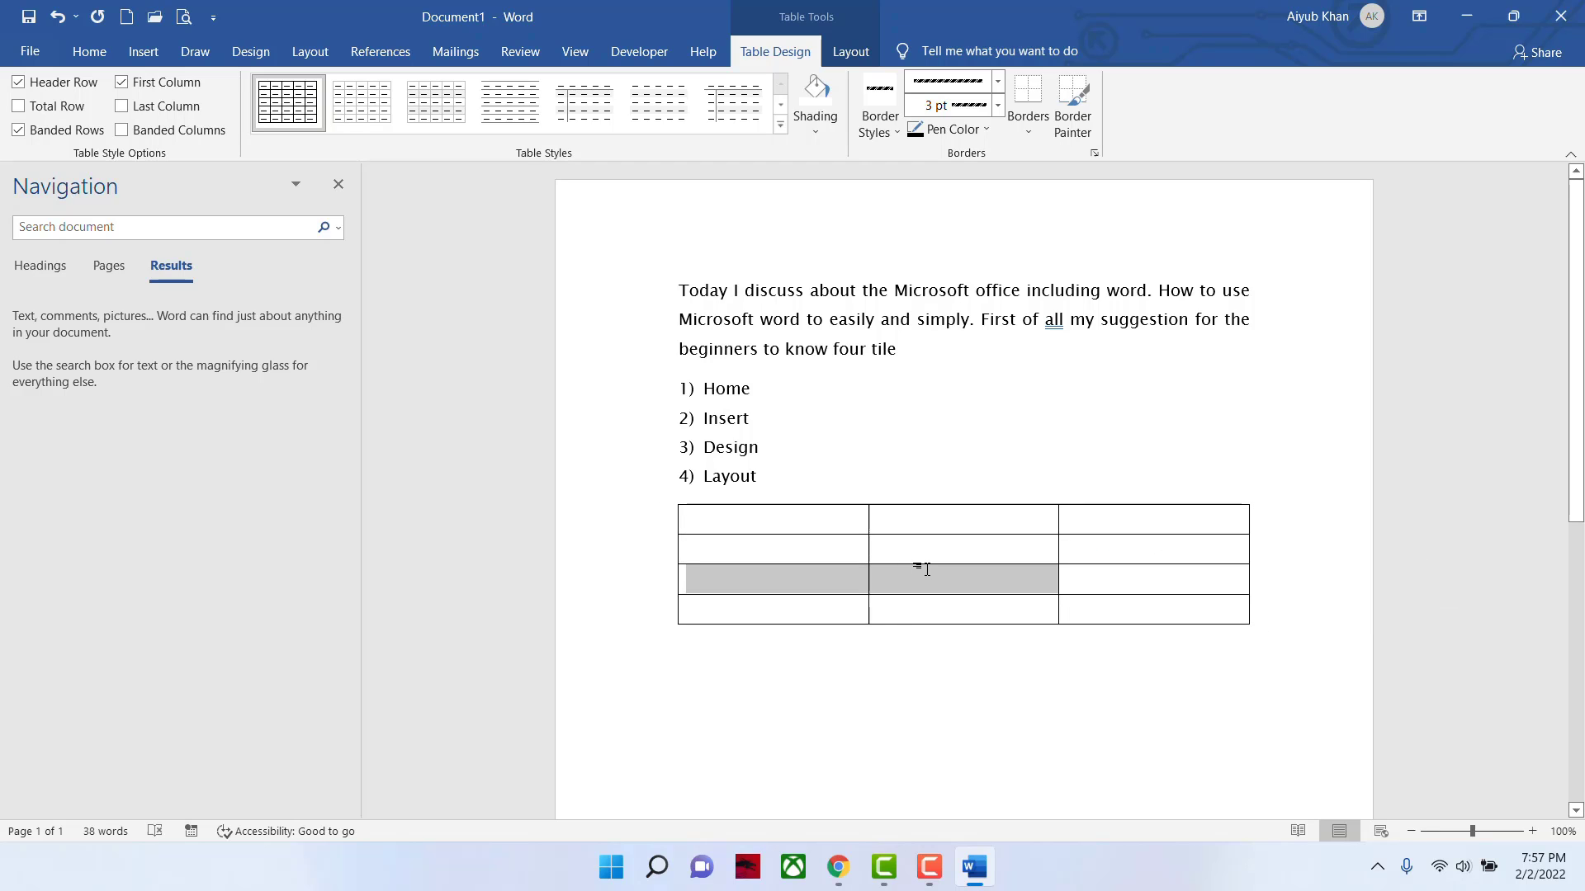
left_click_drag(1083, 564, 955, 608)
left_click(854, 606)
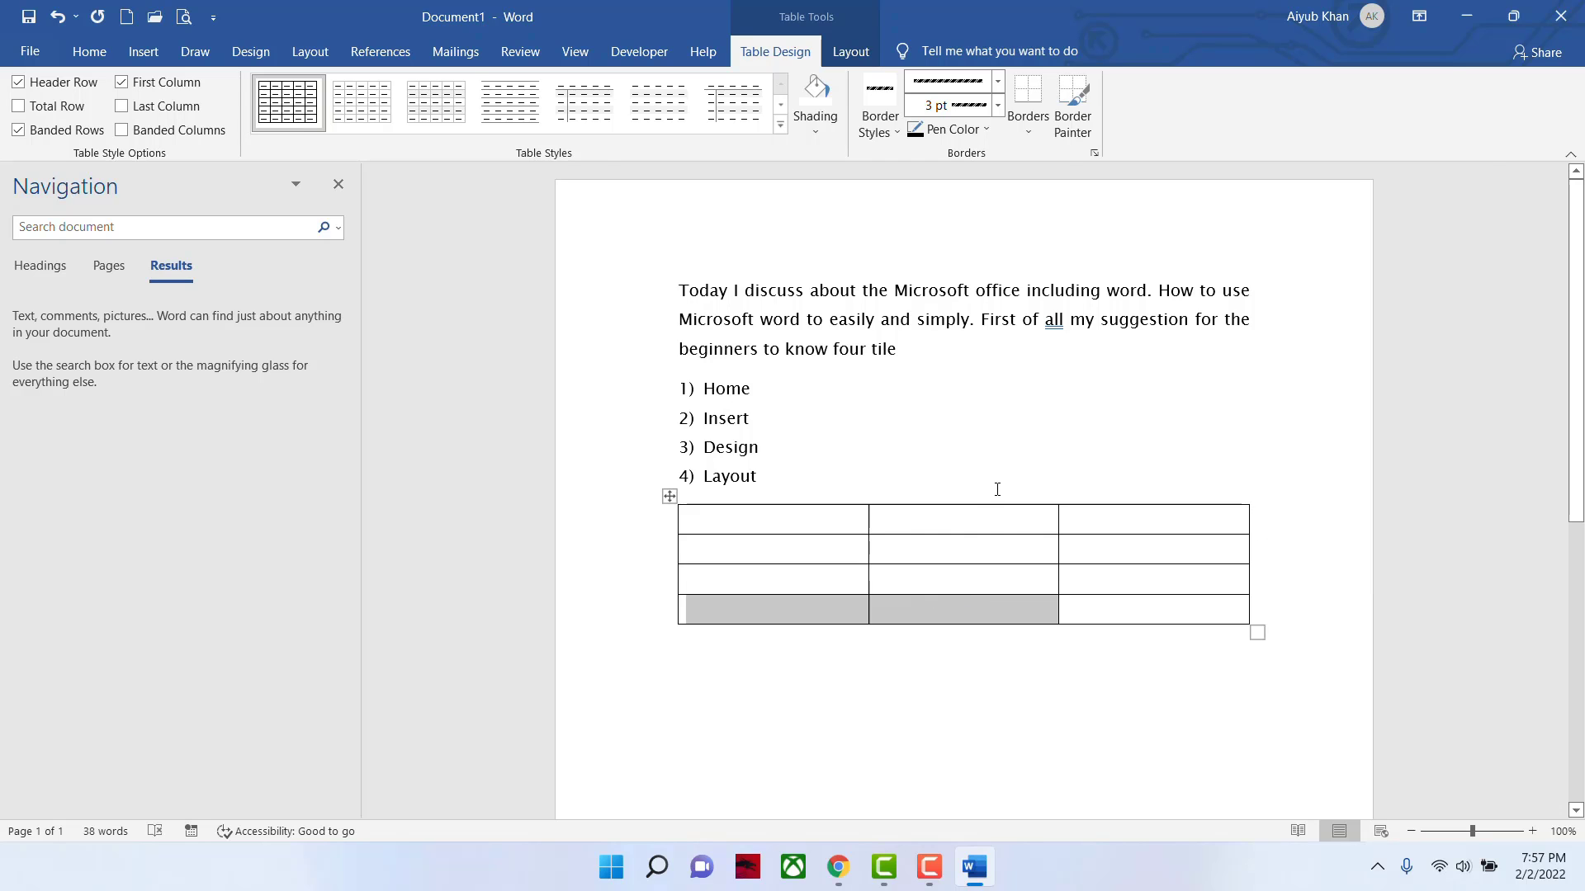
- Select the whole table below the list and delete it
left_click(956, 507)
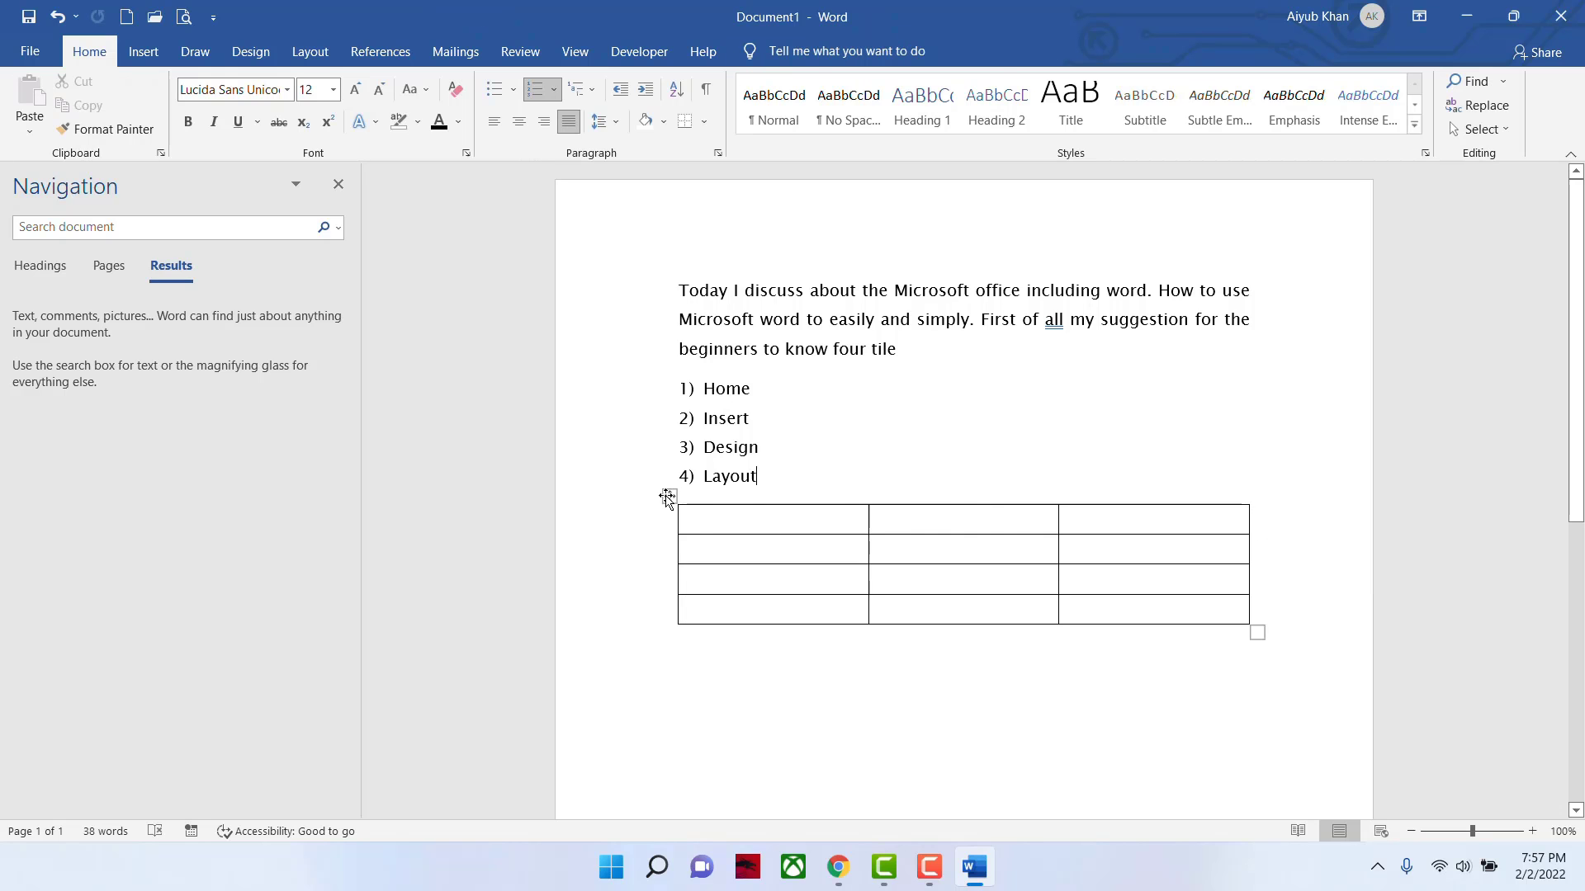
left_click(667, 496)
left_click(668, 496)
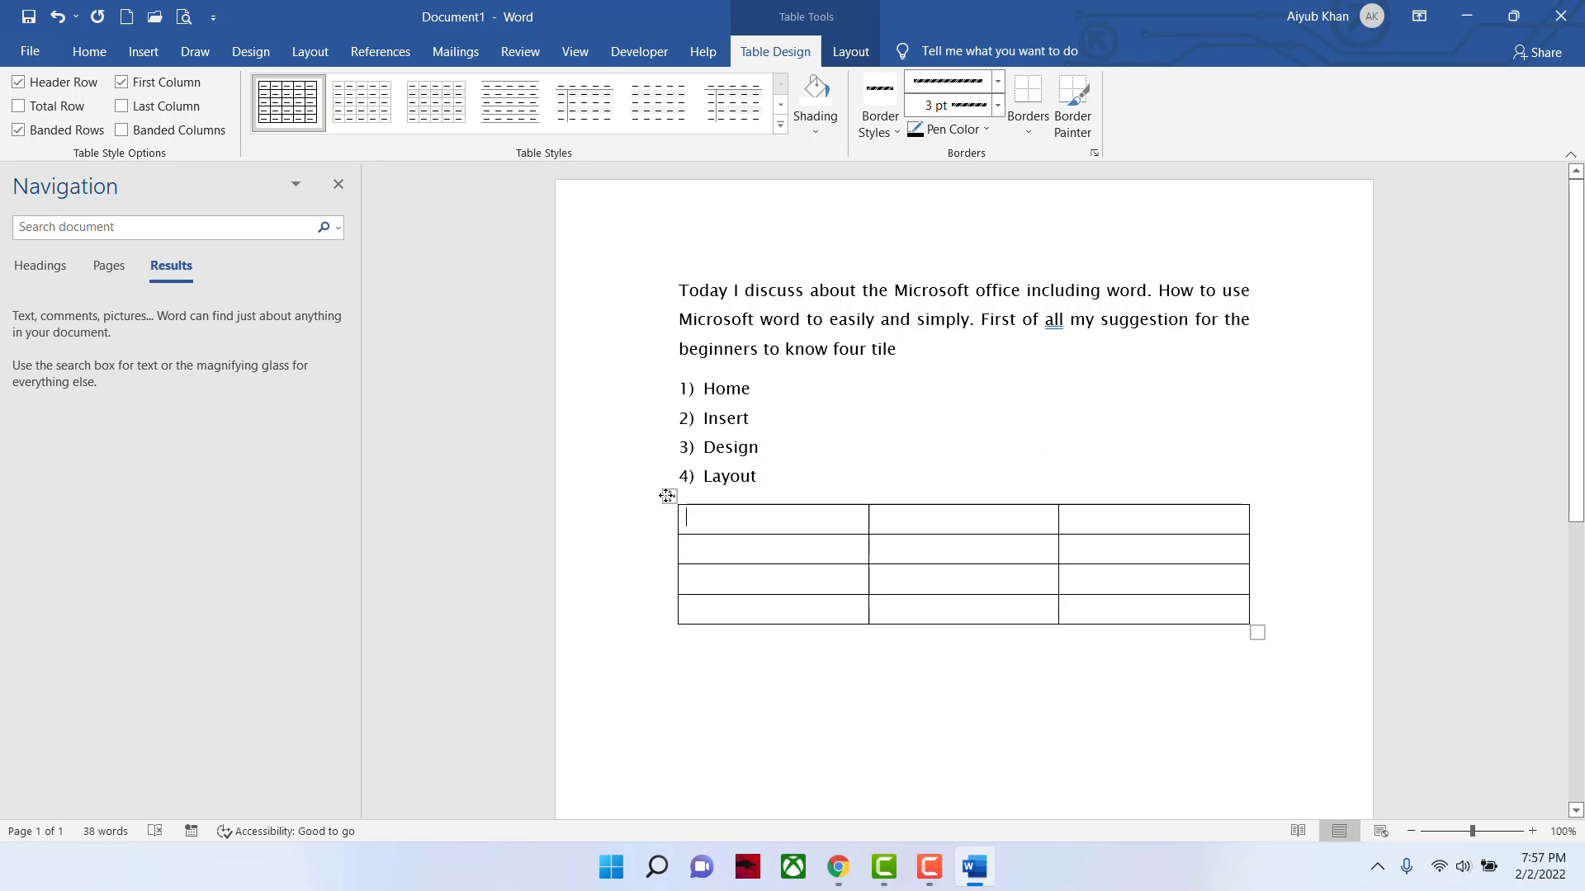
left_click(668, 496)
key("BackSpace")
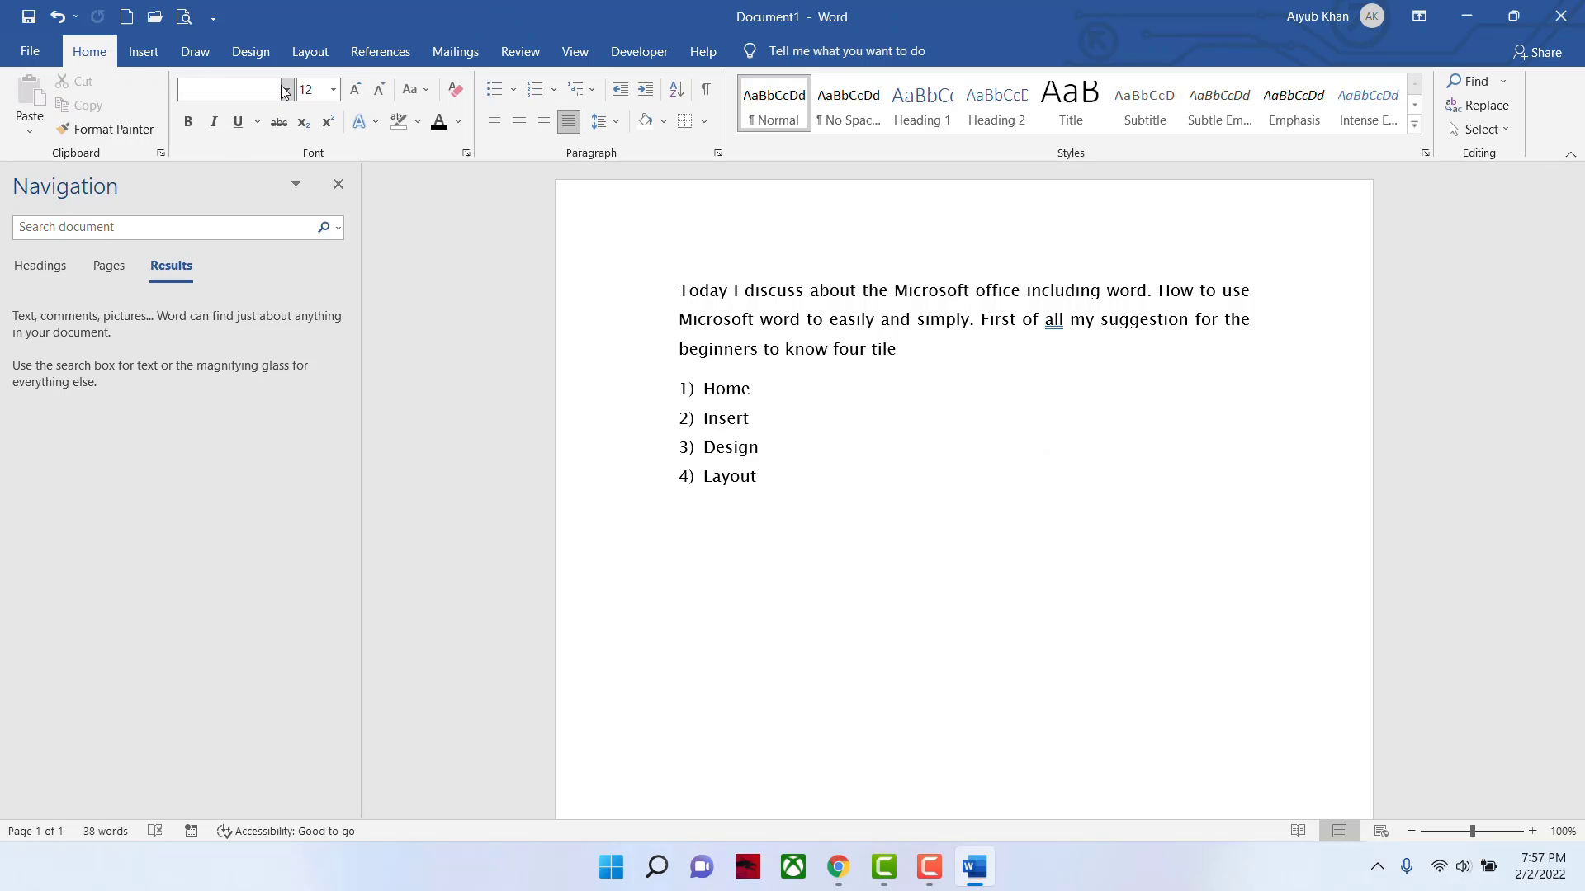
- Browse the online picture categories for an image to insert and open the Flowers category
left_click(144, 51)
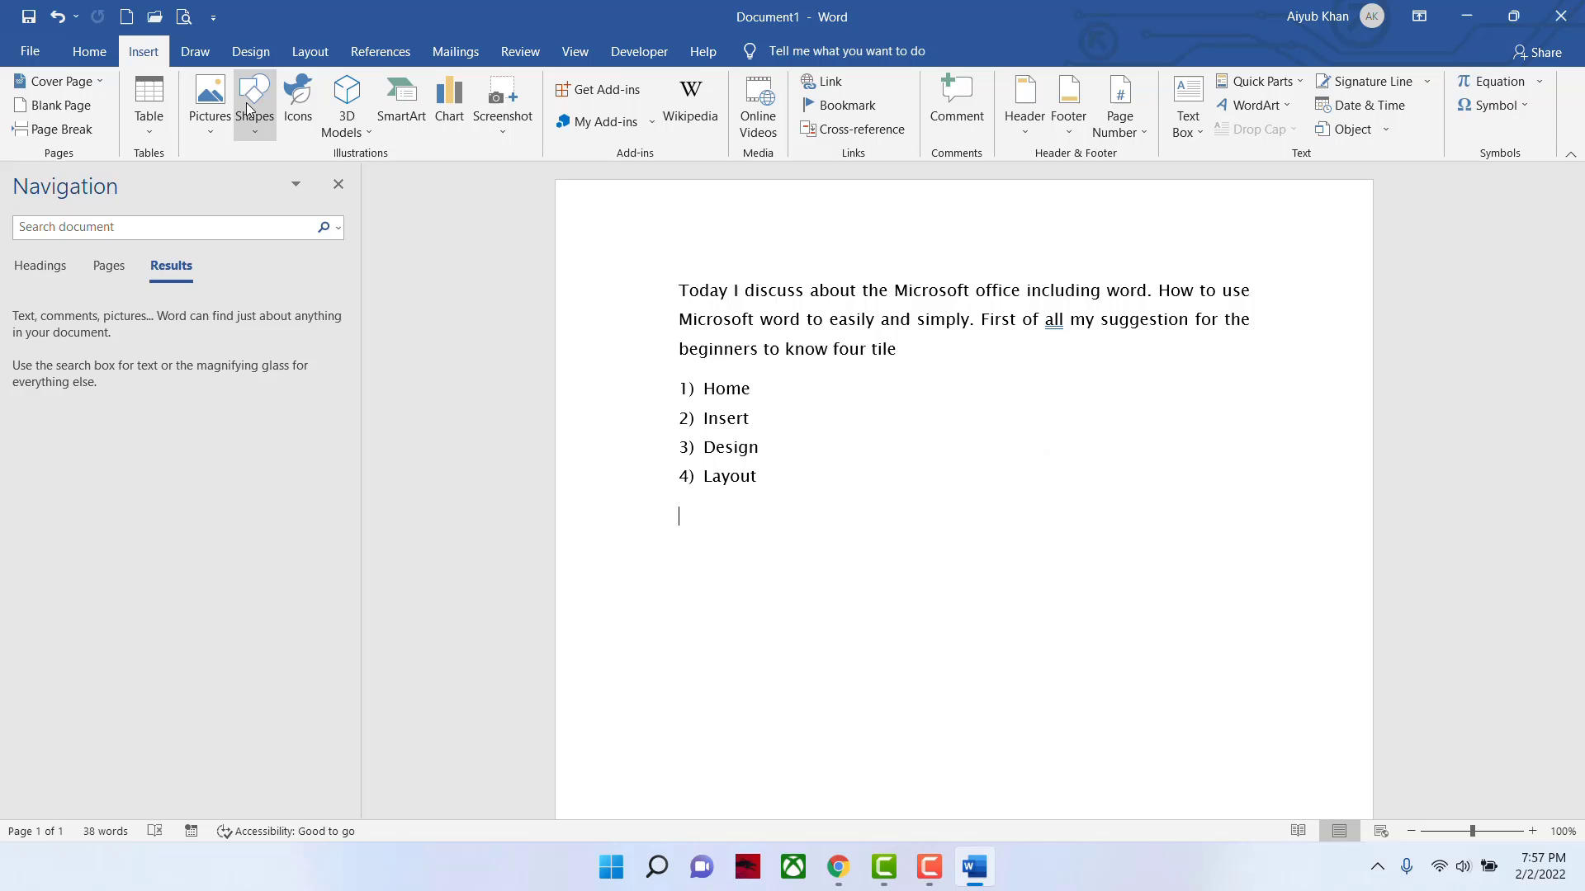
left_click(214, 134)
left_click(244, 210)
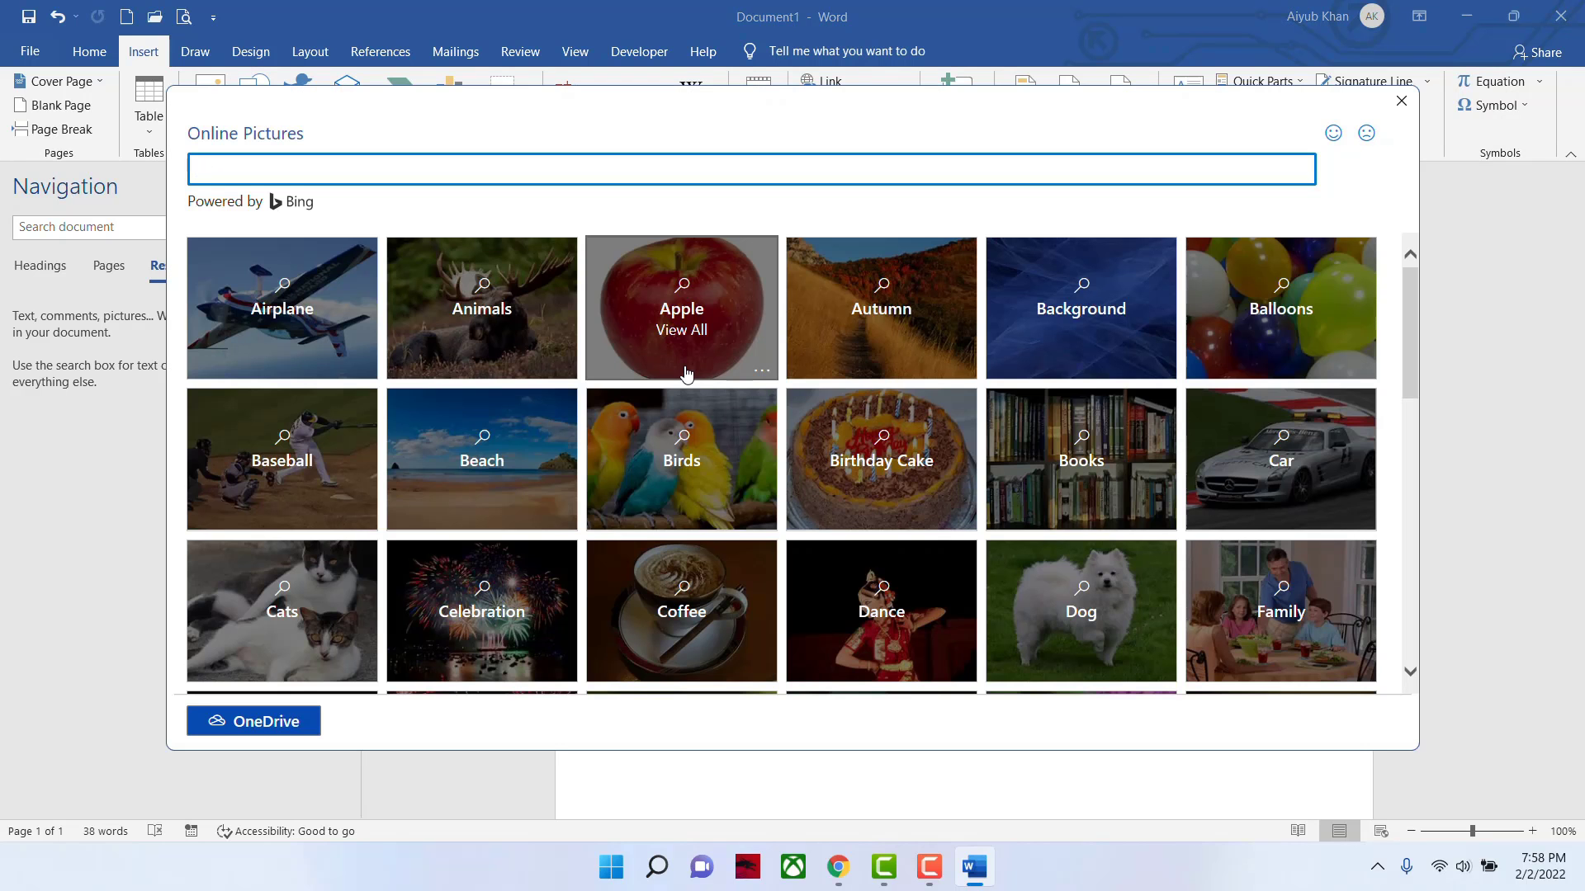
scroll(341, 491, "down", 1)
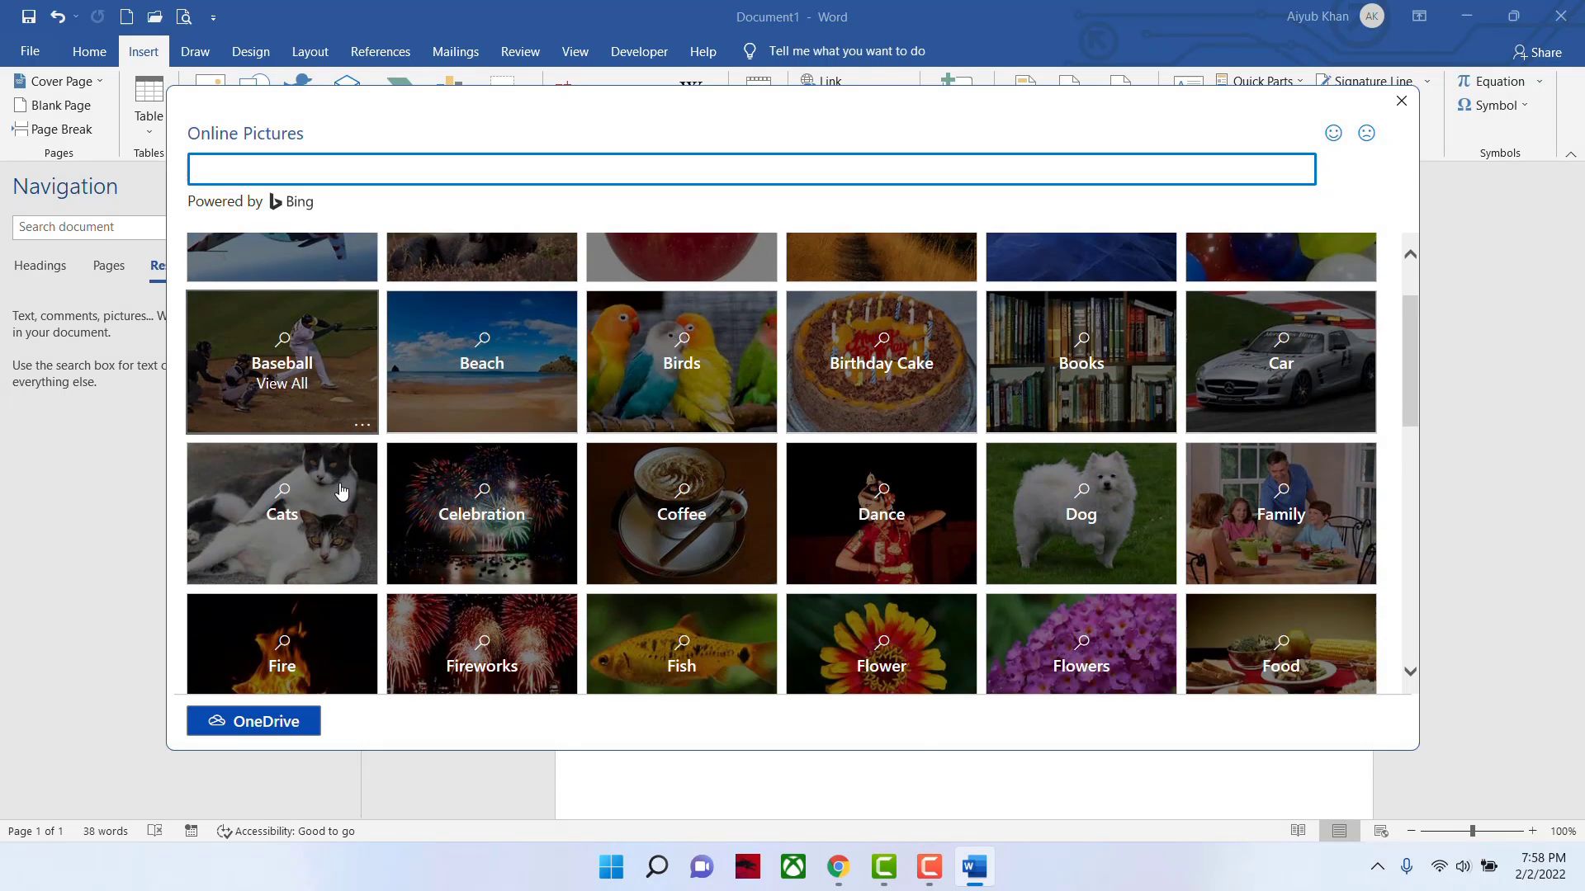
scroll(341, 491, "down", 1)
scroll(343, 492, "down", 2)
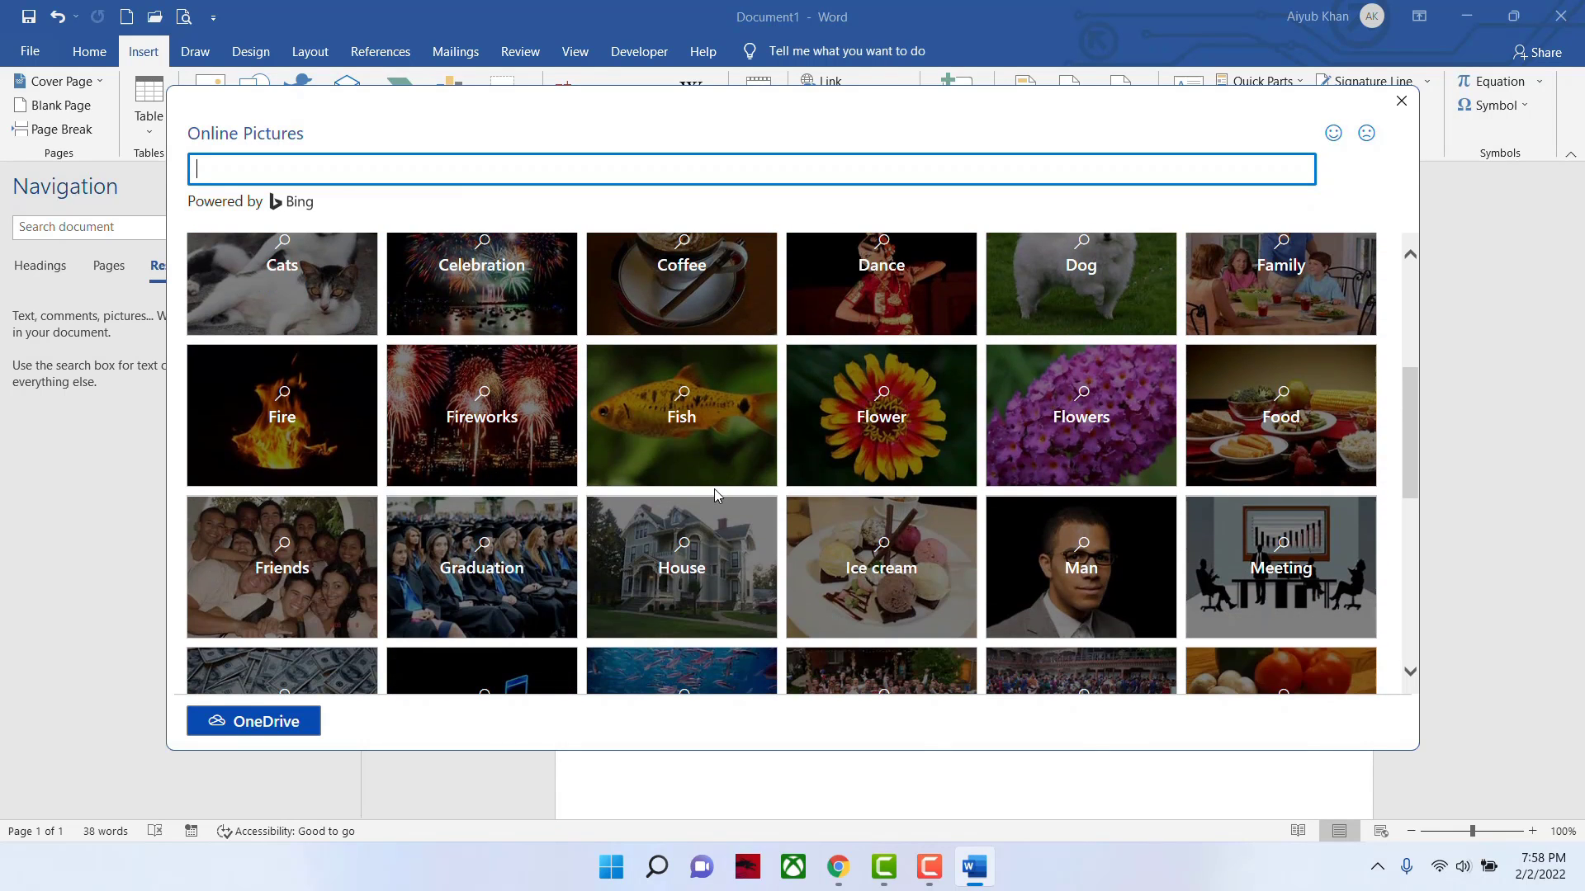
left_click(1038, 425)
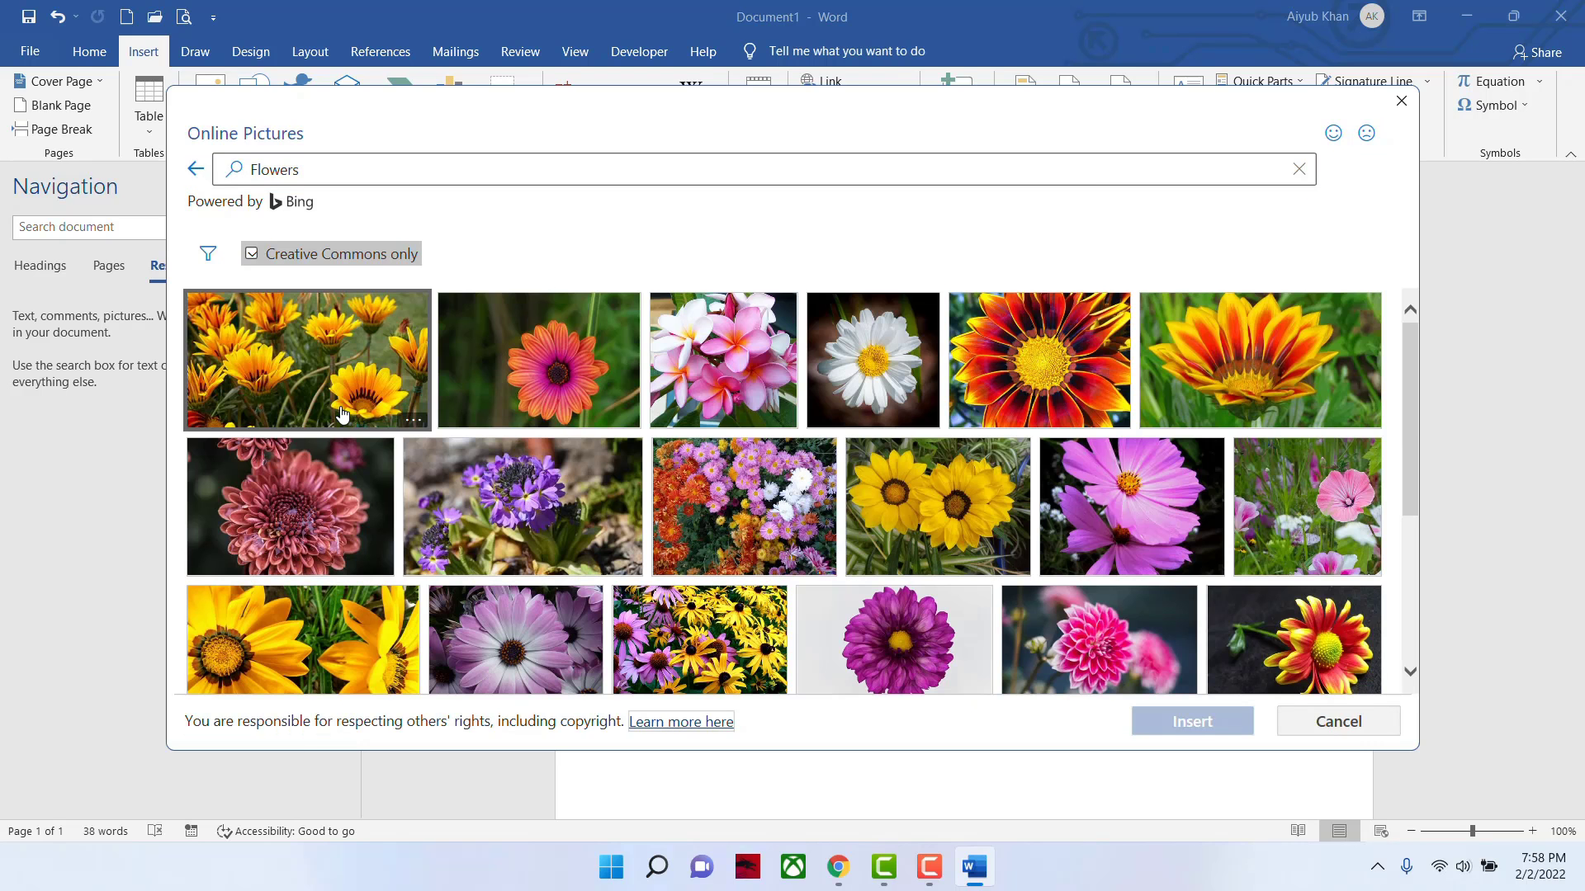
- Insert the picture of magenta clustered blossoms on a bright green background below the numbered list
scroll(623, 453, "down", 2)
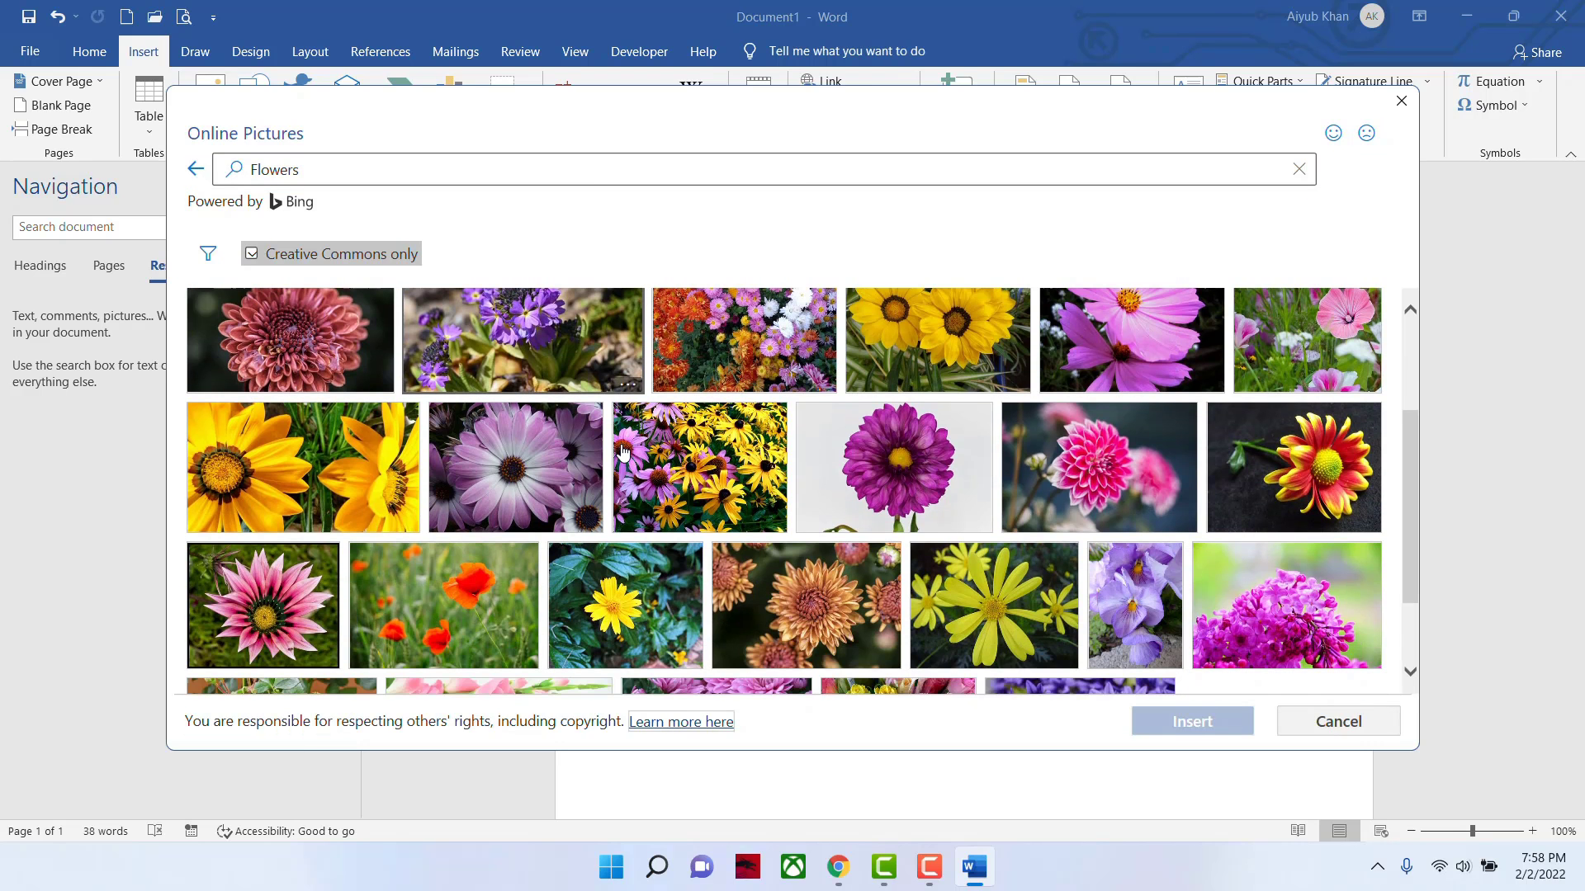
scroll(623, 452, "down", 1)
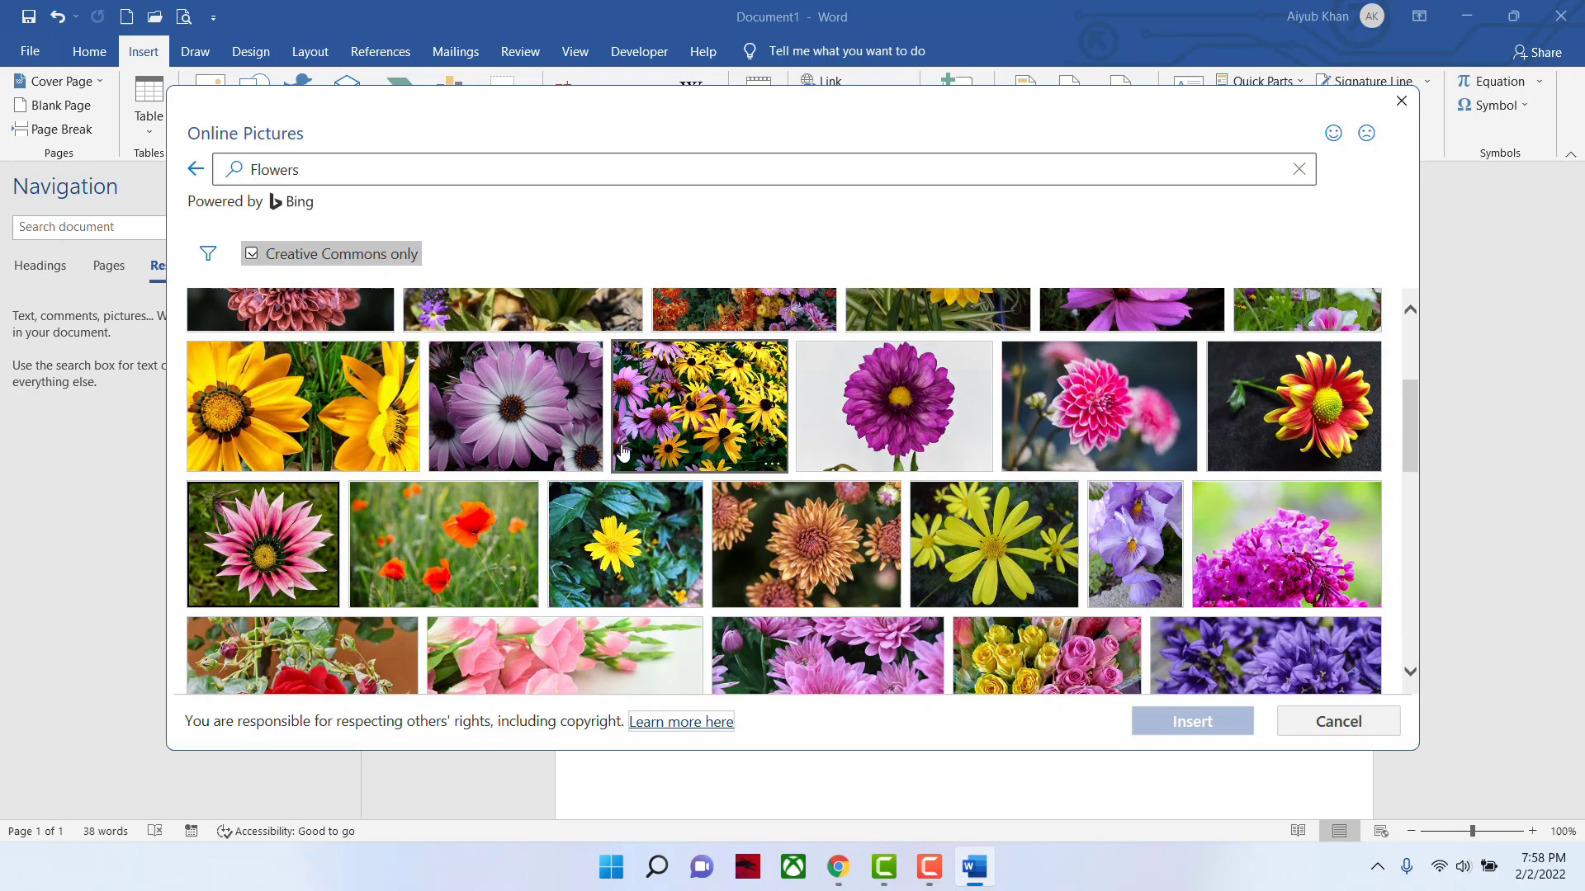
scroll(623, 453, "down", 5)
scroll(623, 453, "up", 4)
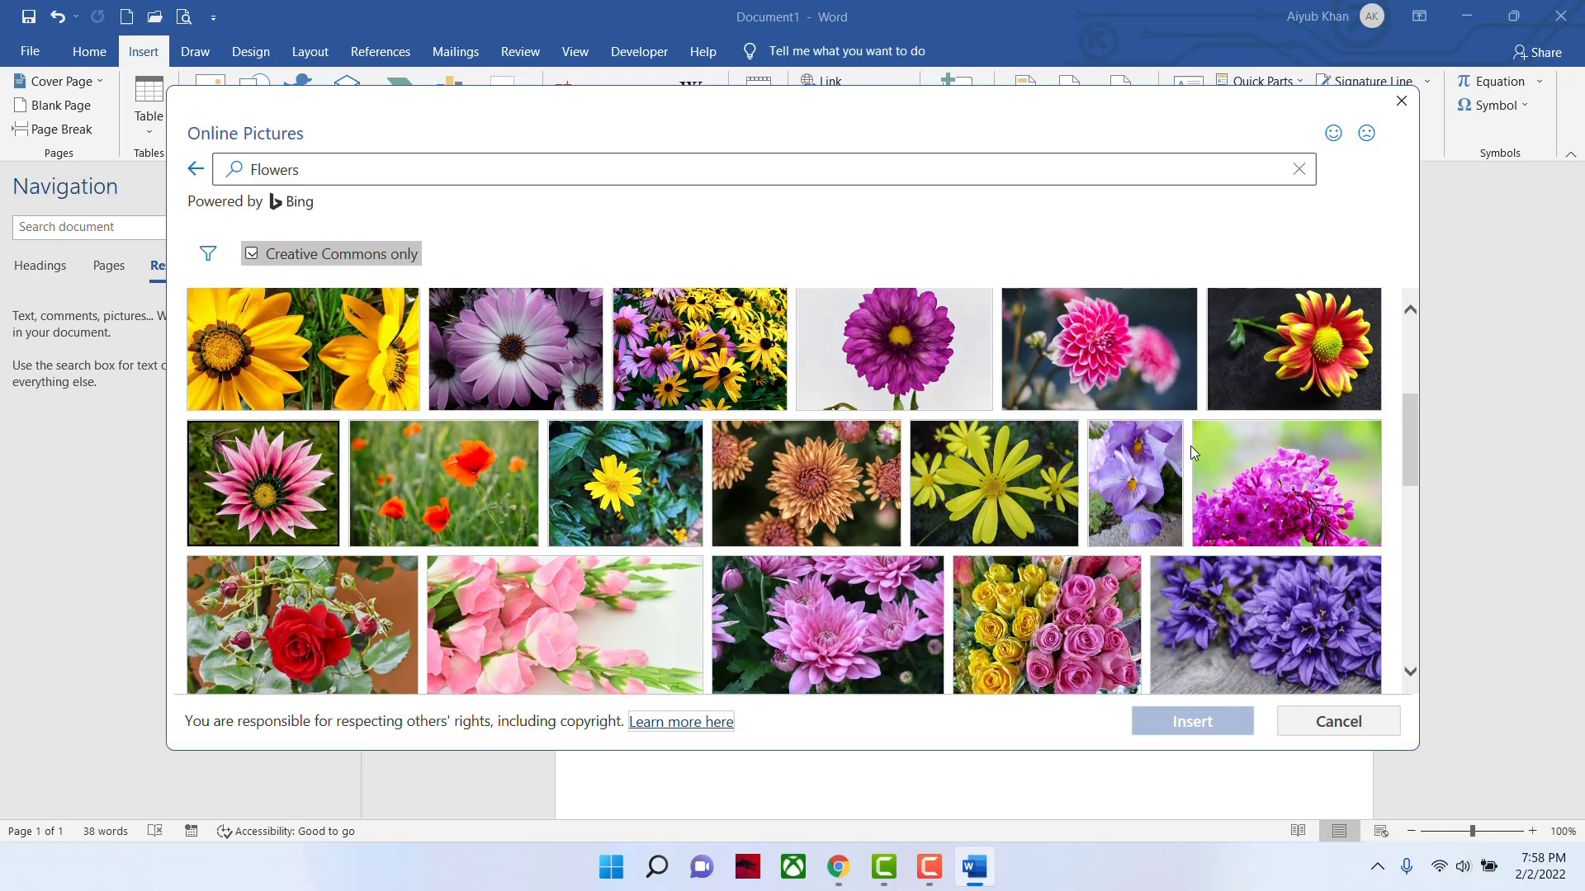
left_click(1213, 473)
left_click(1212, 723)
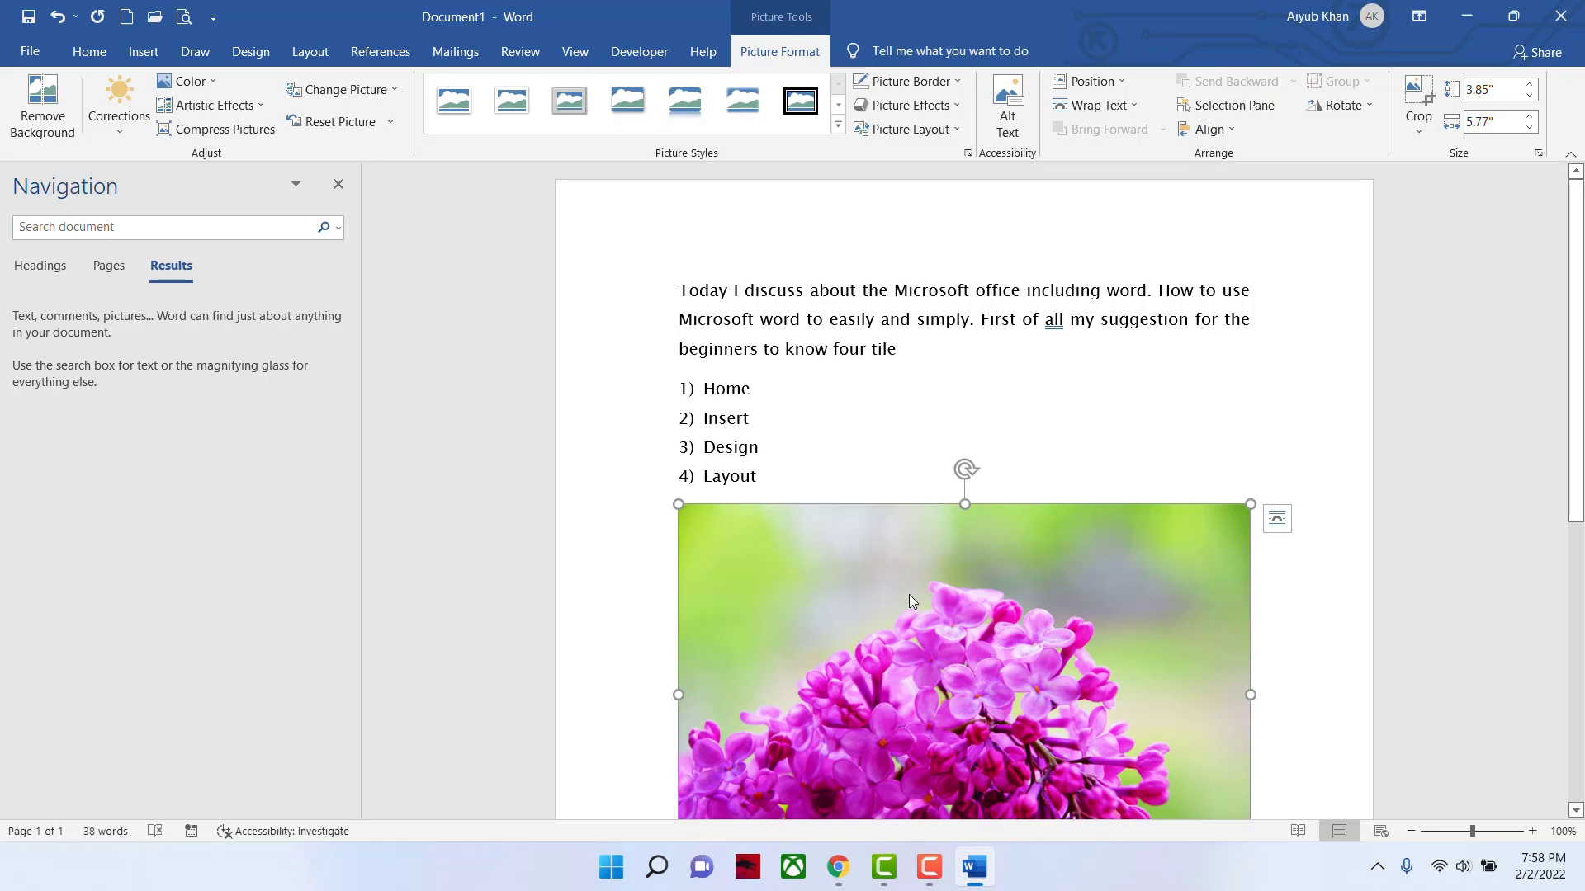
scroll(966, 496, "down", 3)
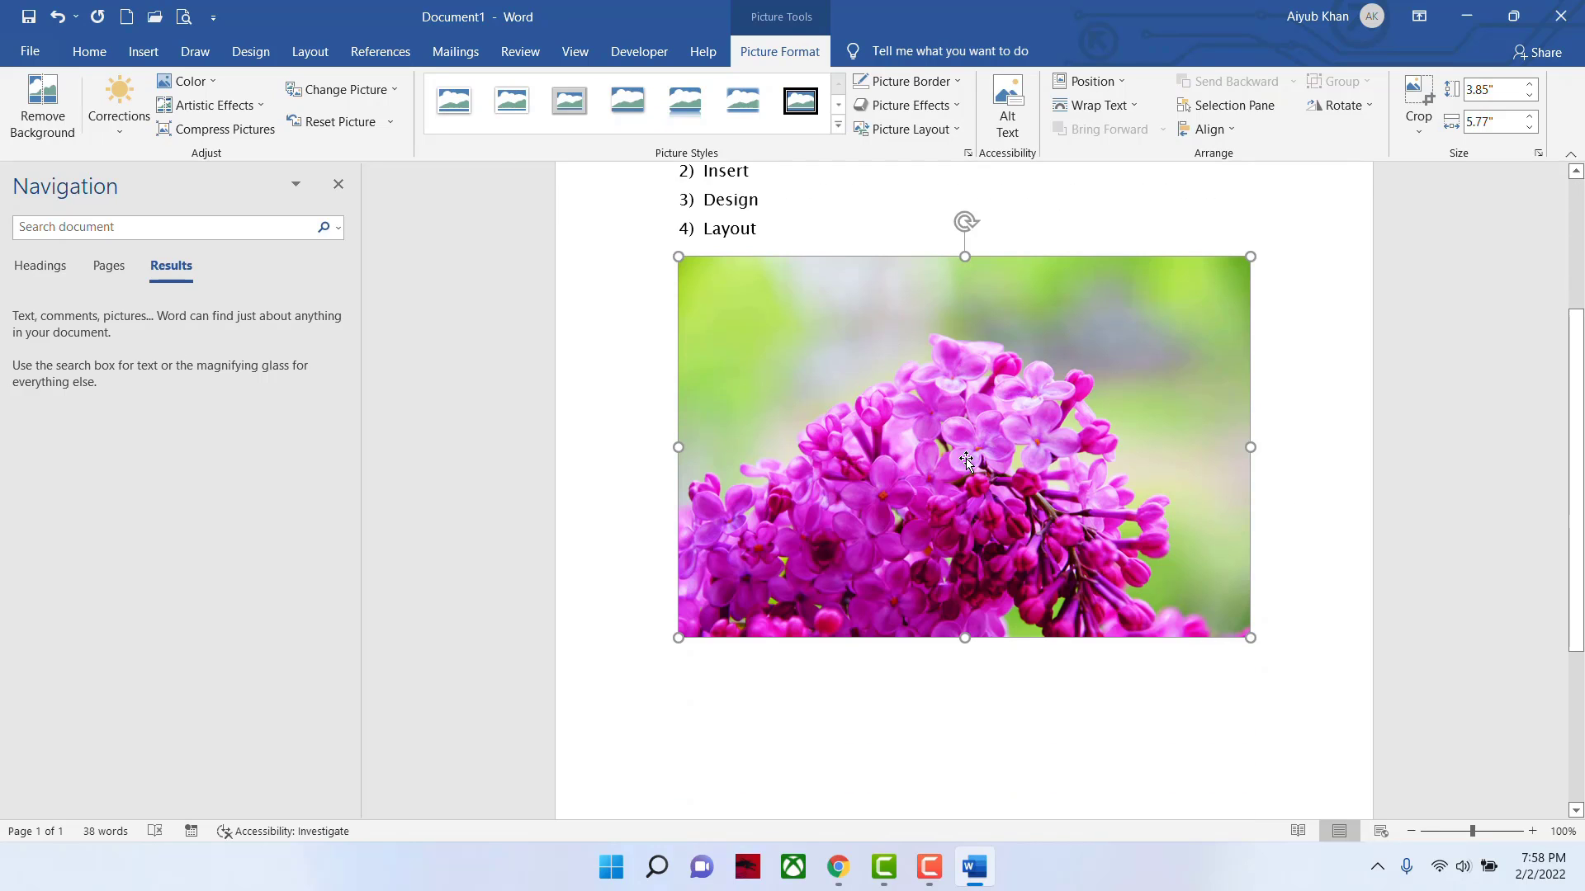
- Insert the Analytics icon of three overlapping circles on the line below the flower picture
left_click(986, 680)
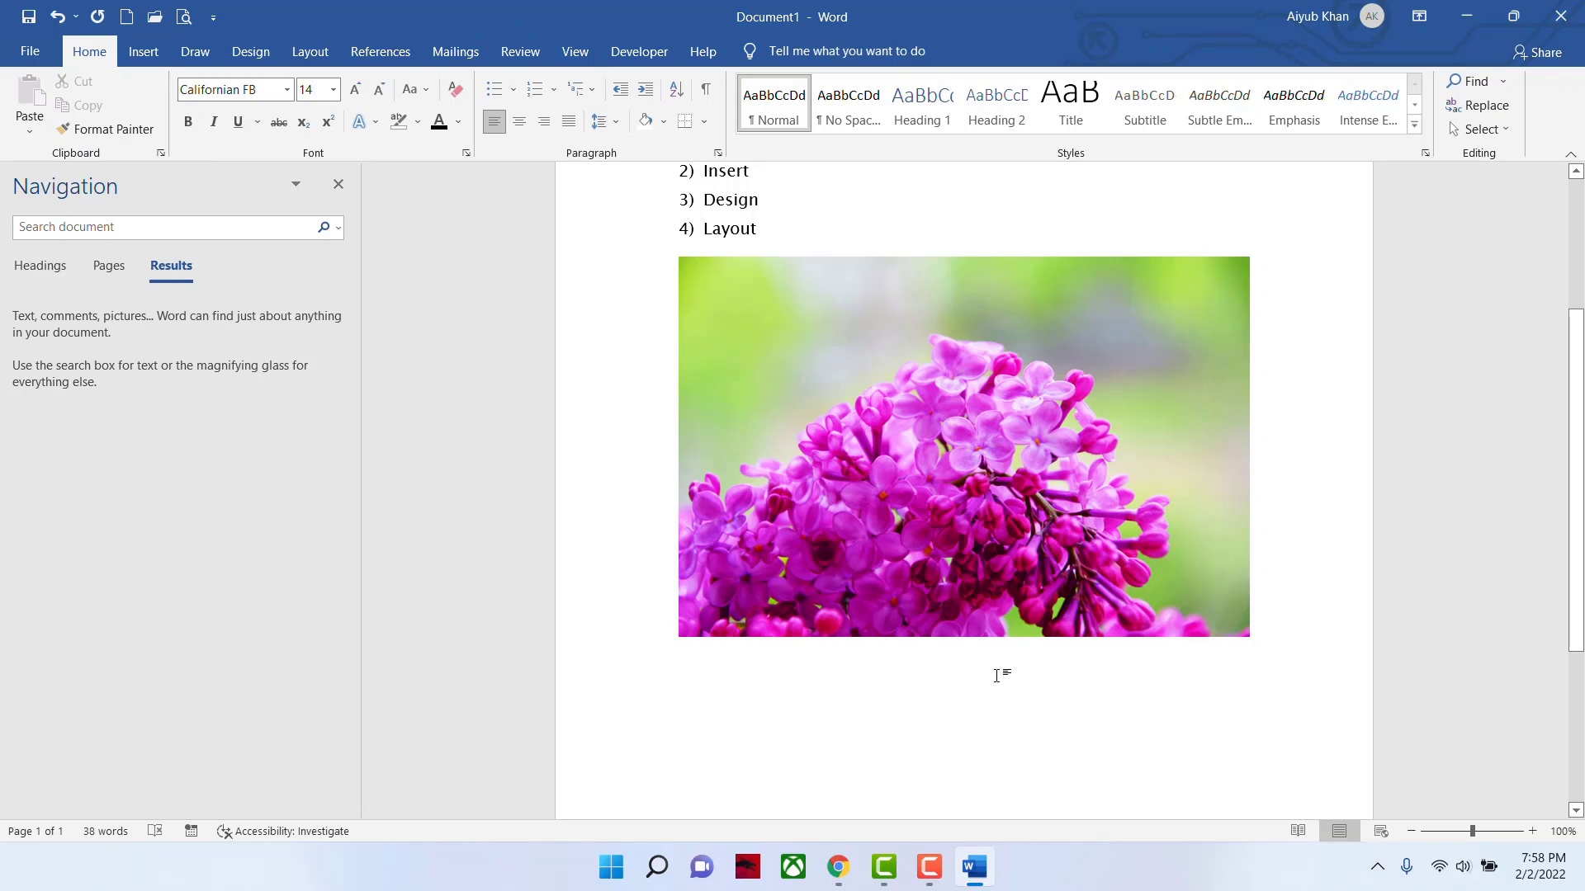
left_click(144, 52)
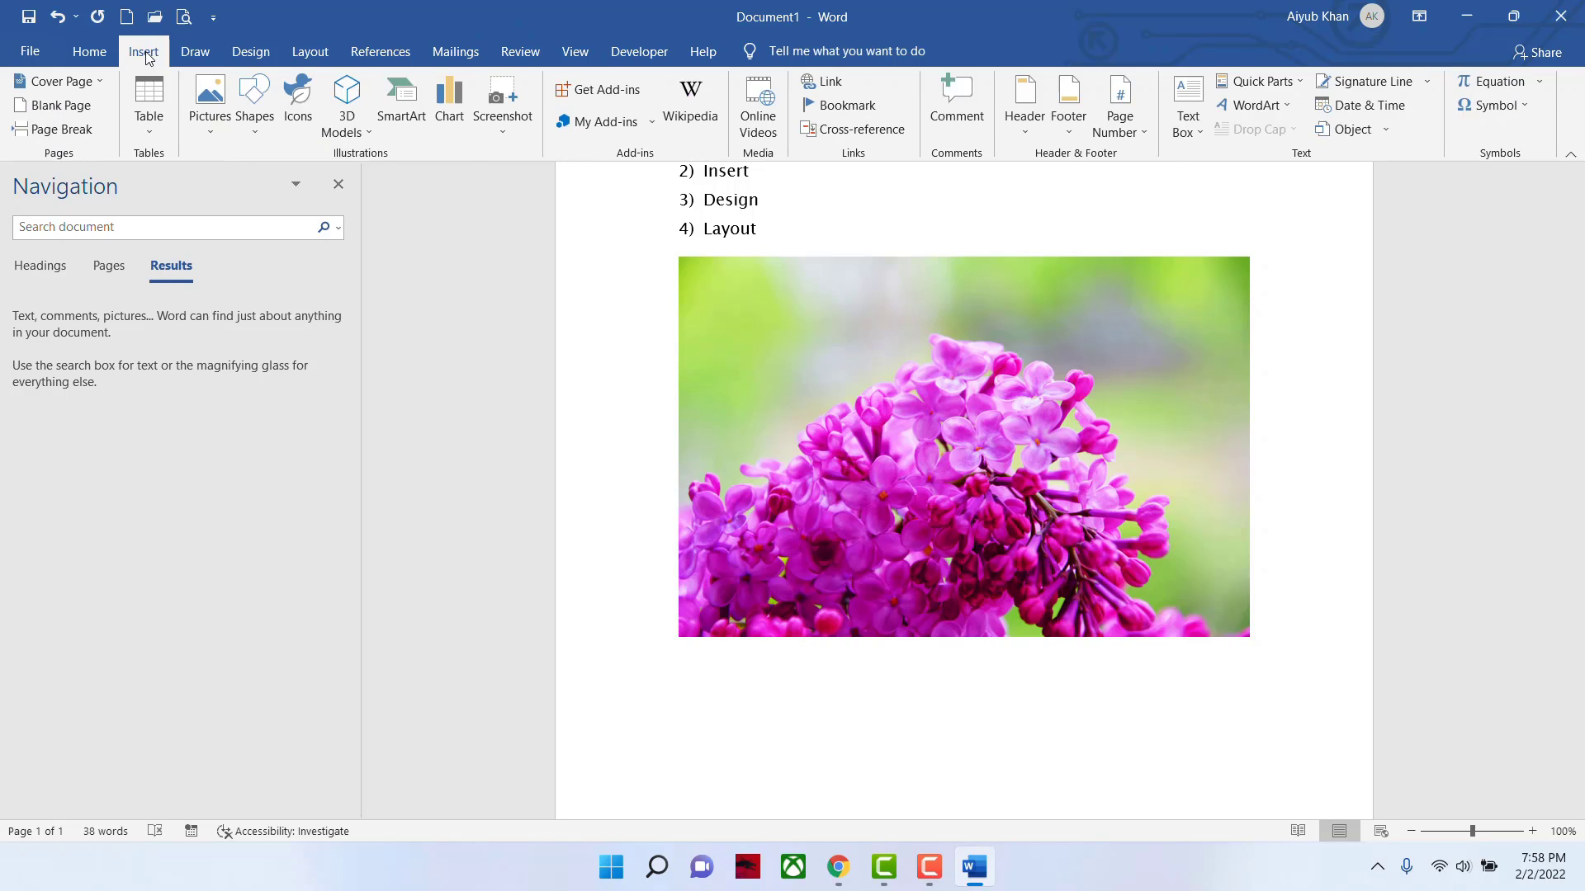
left_click(258, 132)
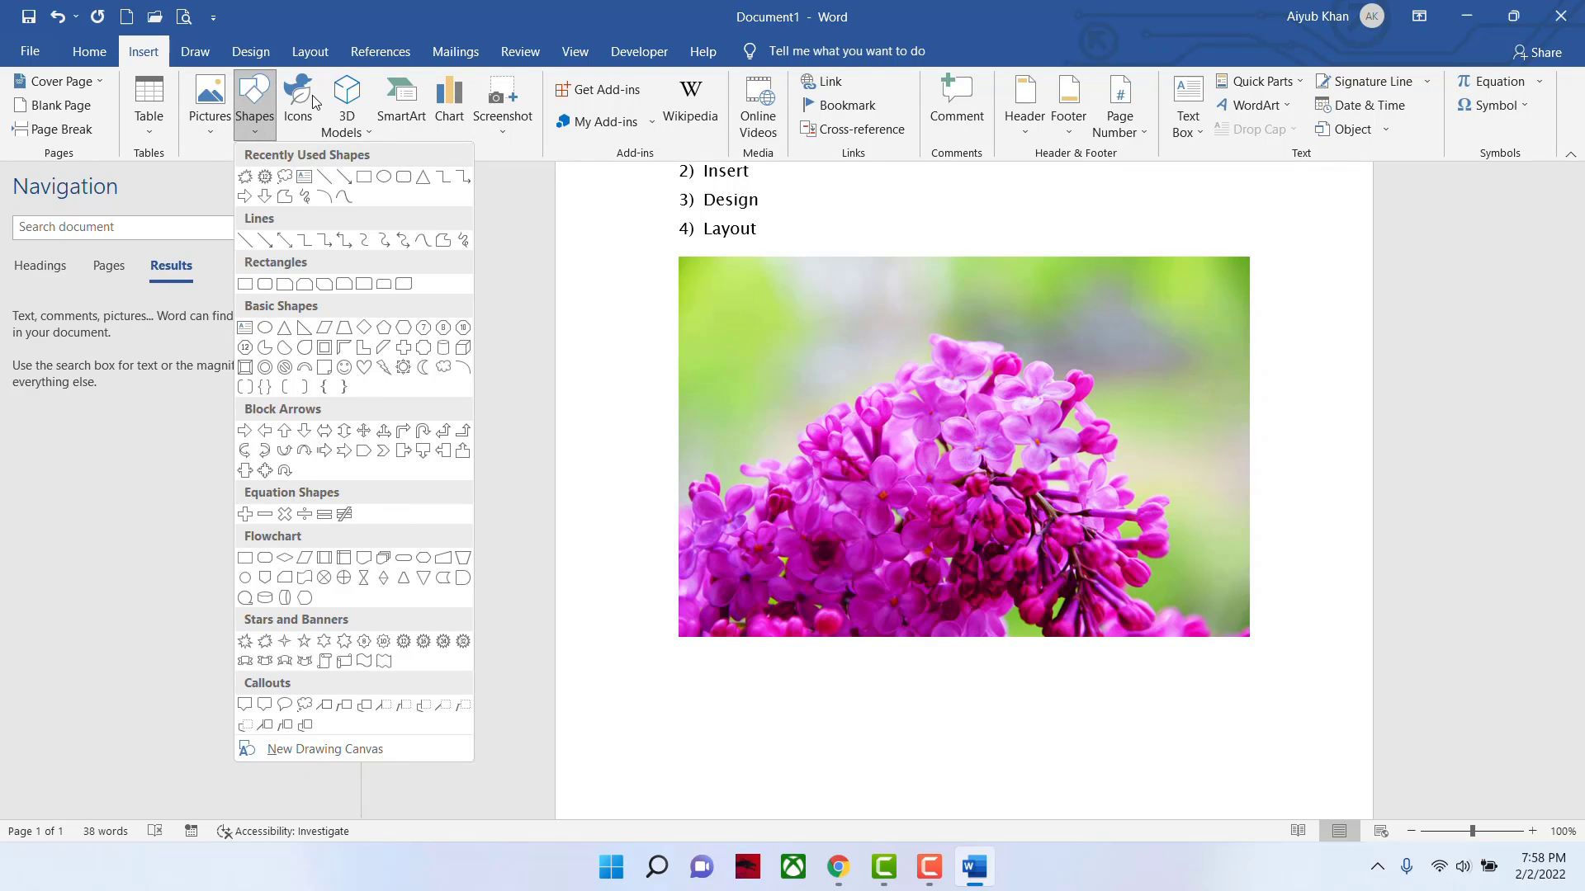
left_click(293, 116)
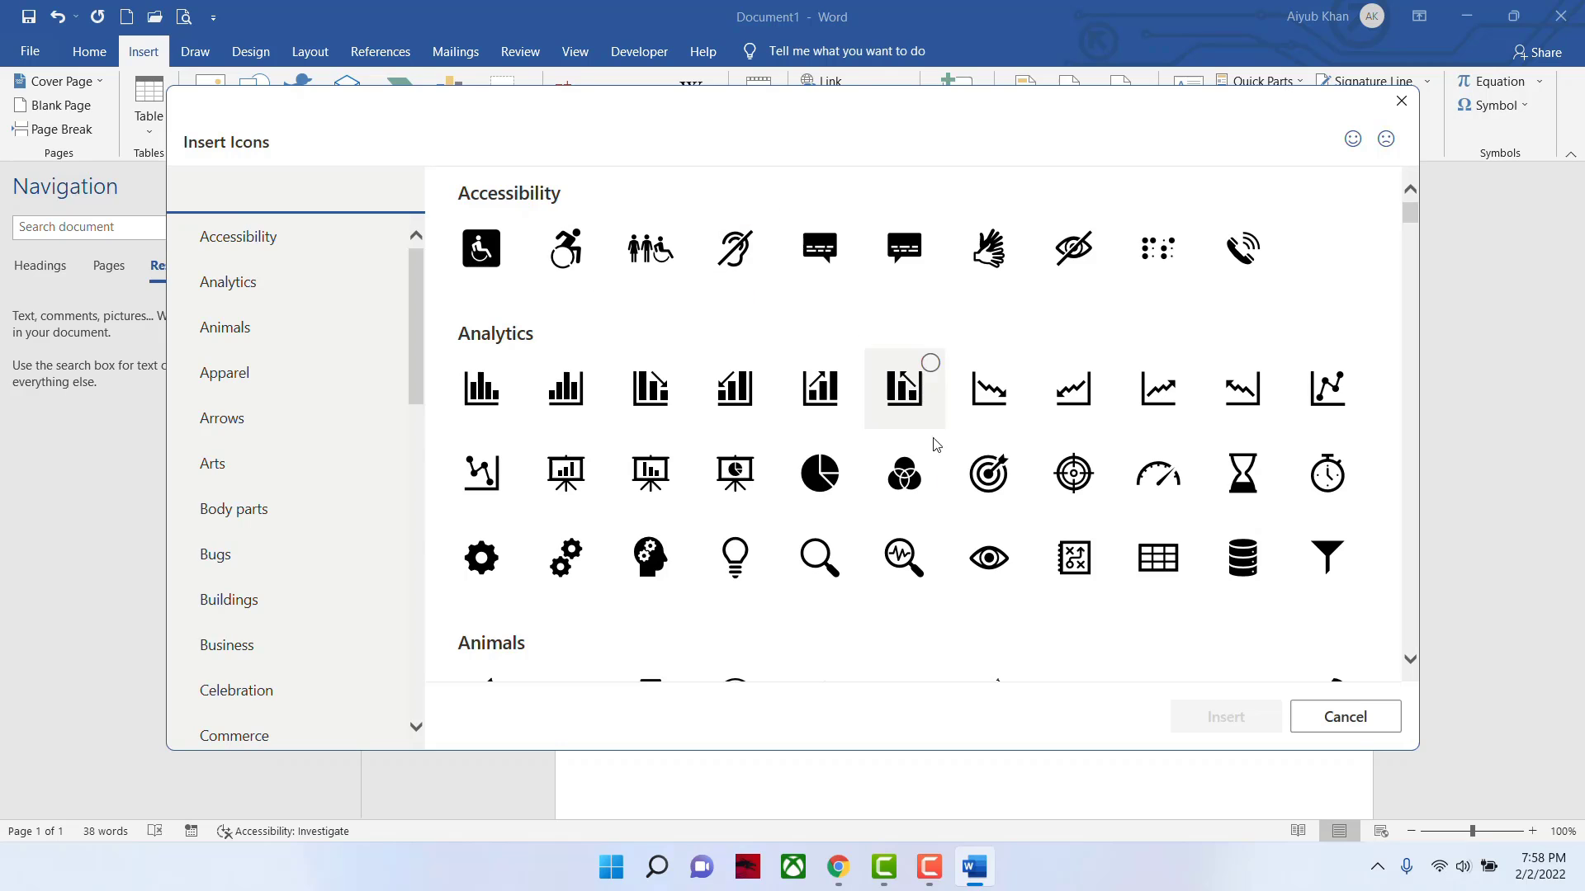
left_click(911, 488)
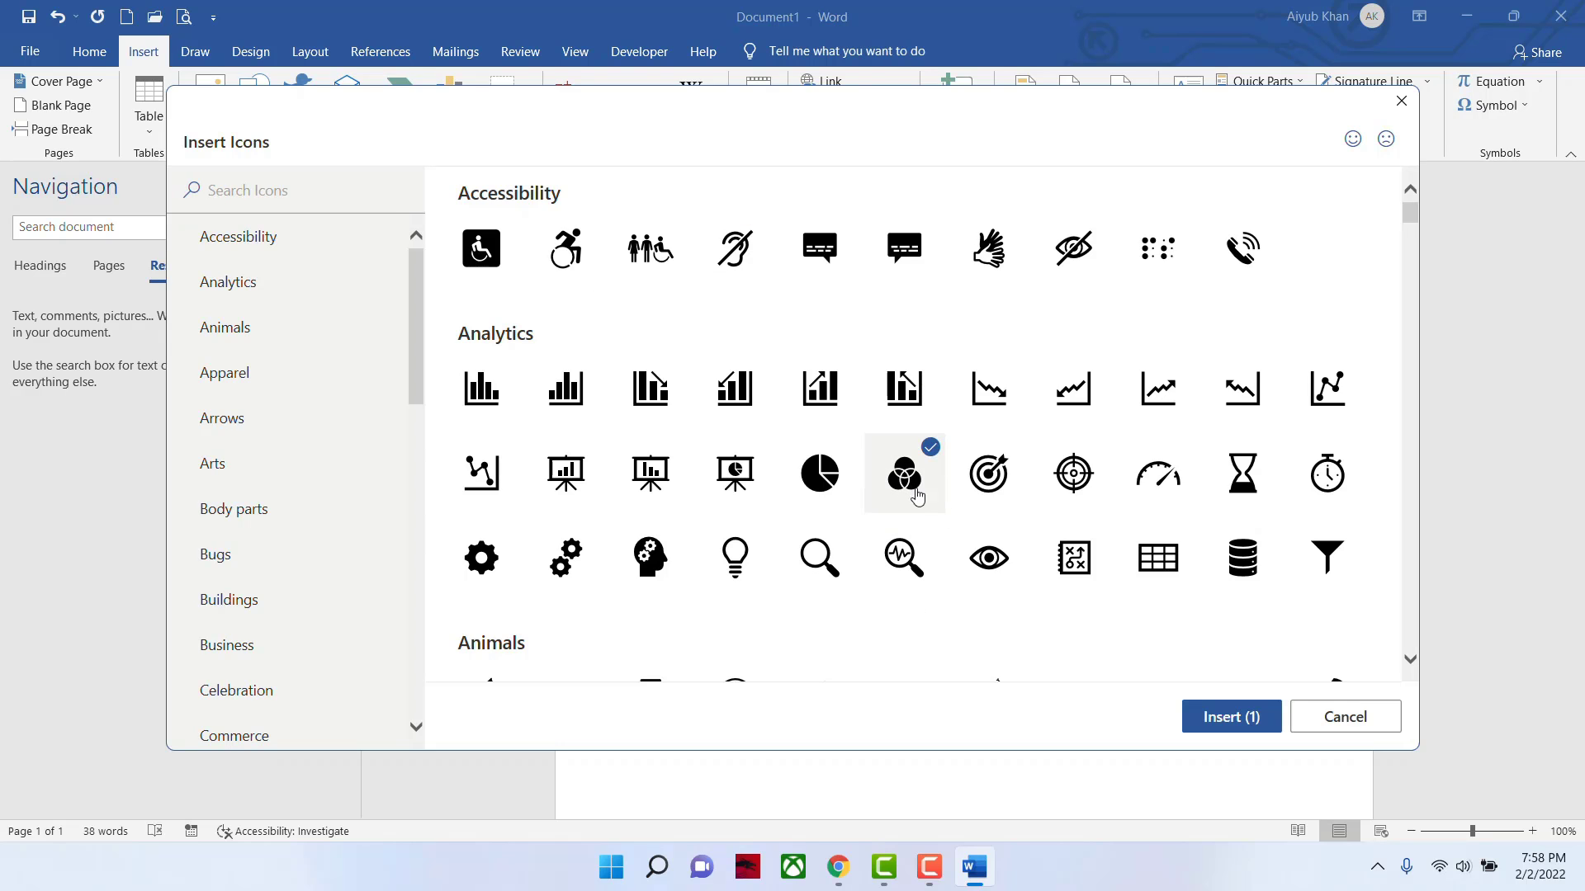
left_click(1233, 717)
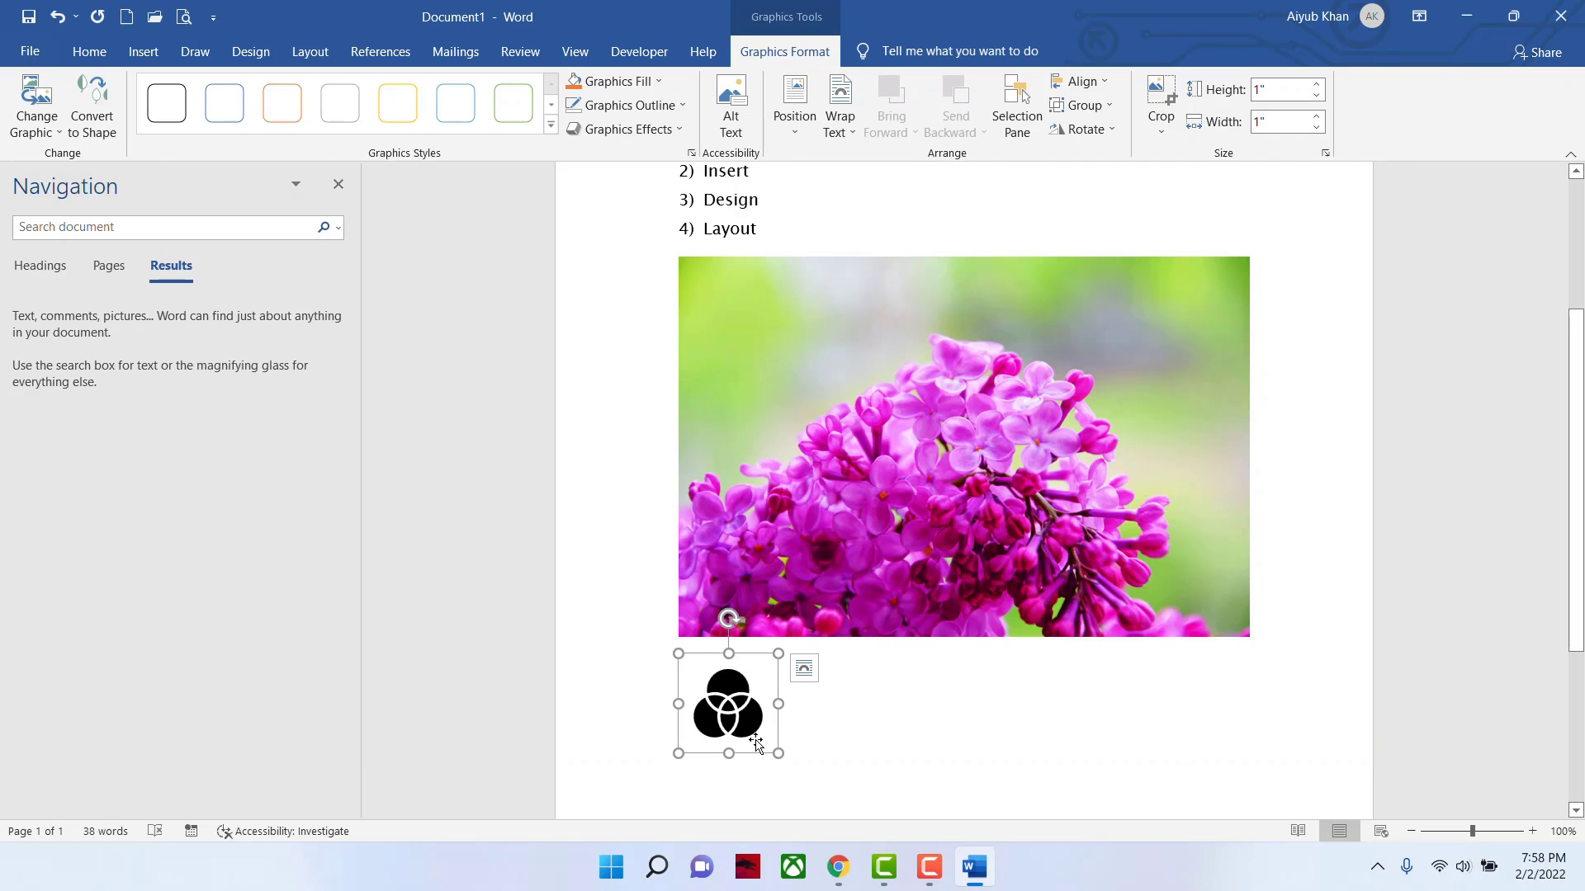
left_click(856, 696)
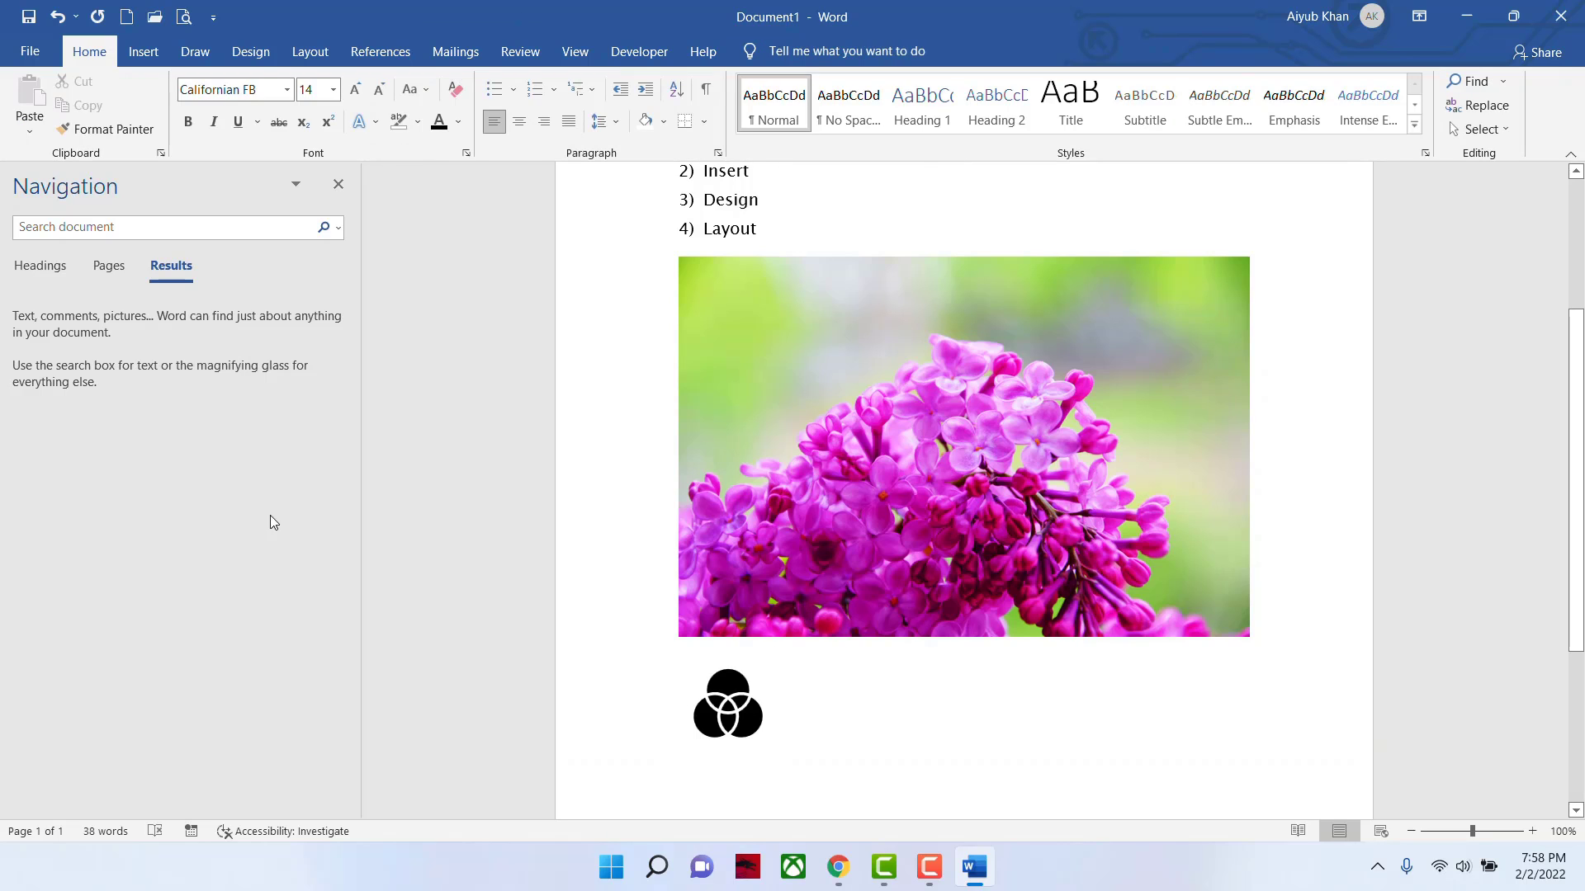
- Insert the target-with-arrow icon from the Analytics category beside the overlapping circles icon
left_click(144, 51)
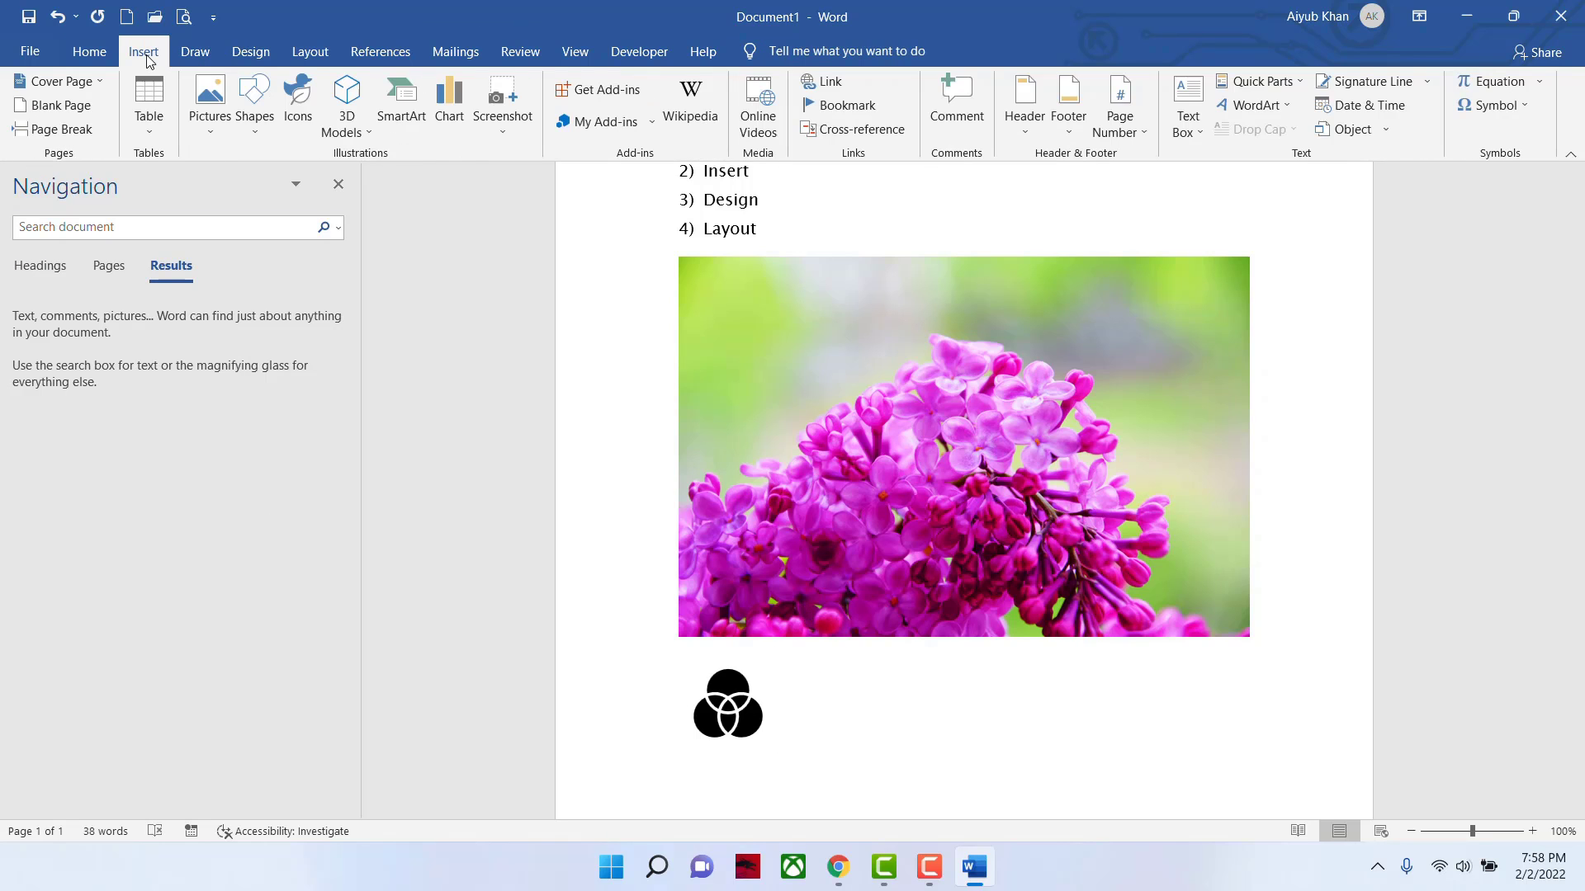
left_click(298, 104)
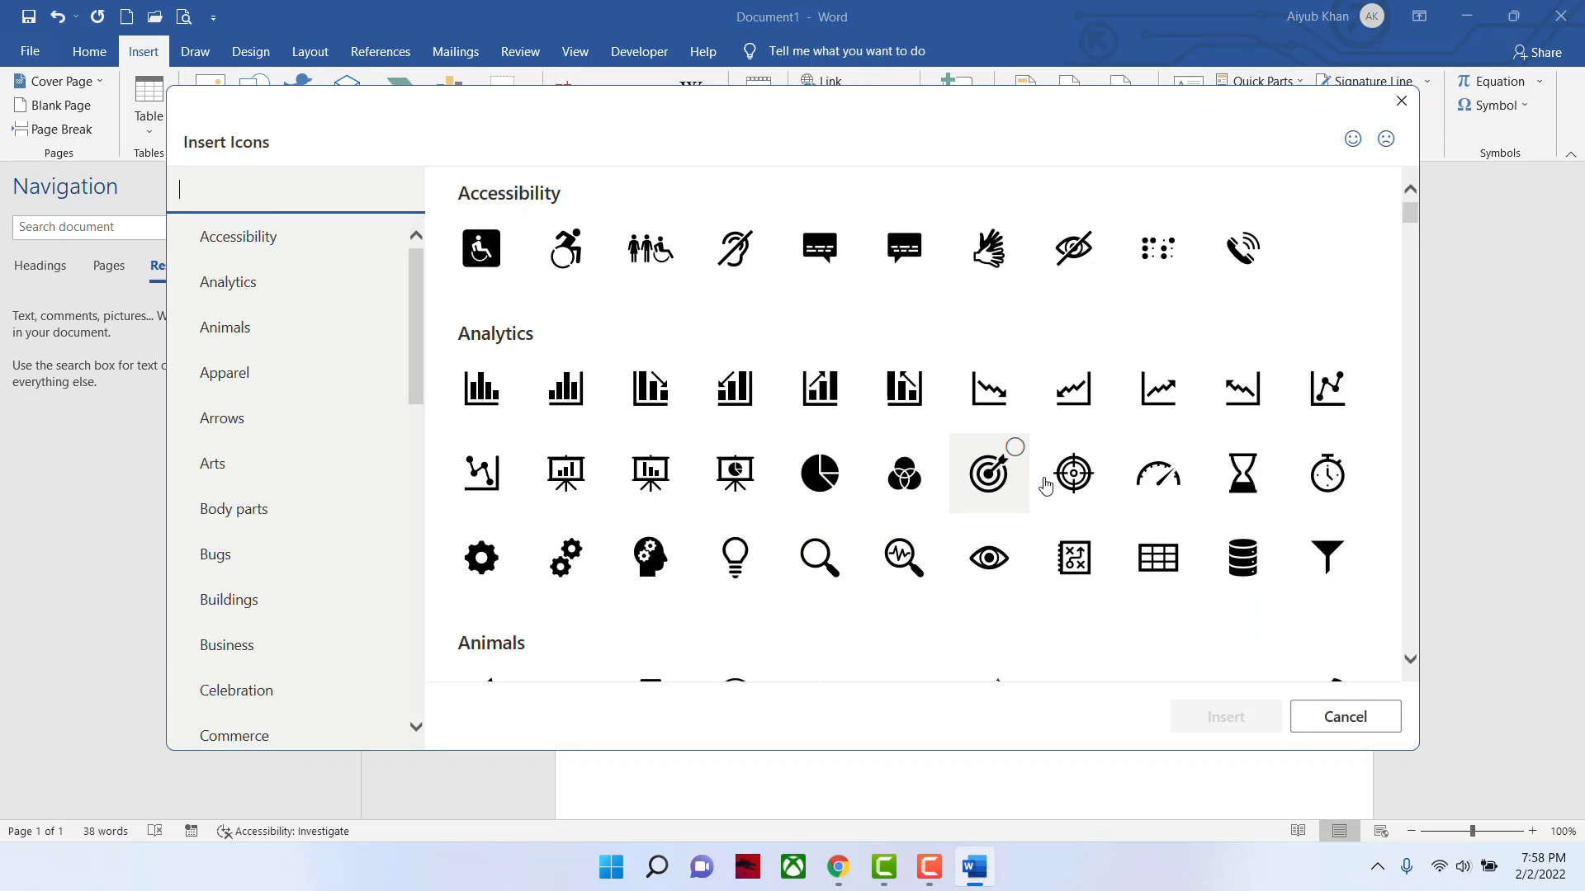
left_click(997, 484)
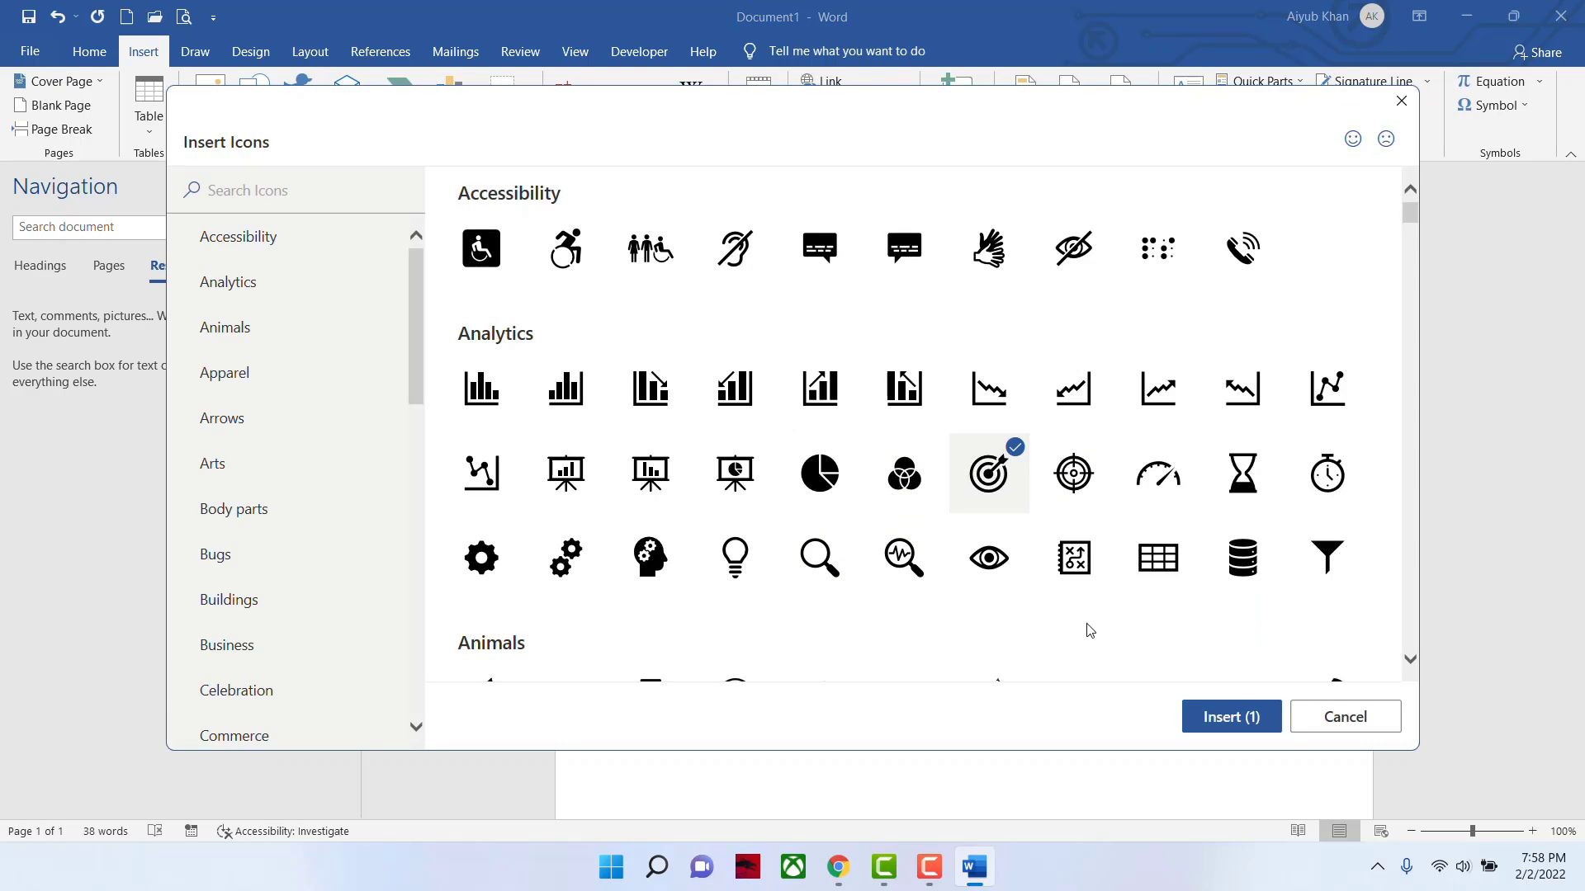
left_click(1204, 717)
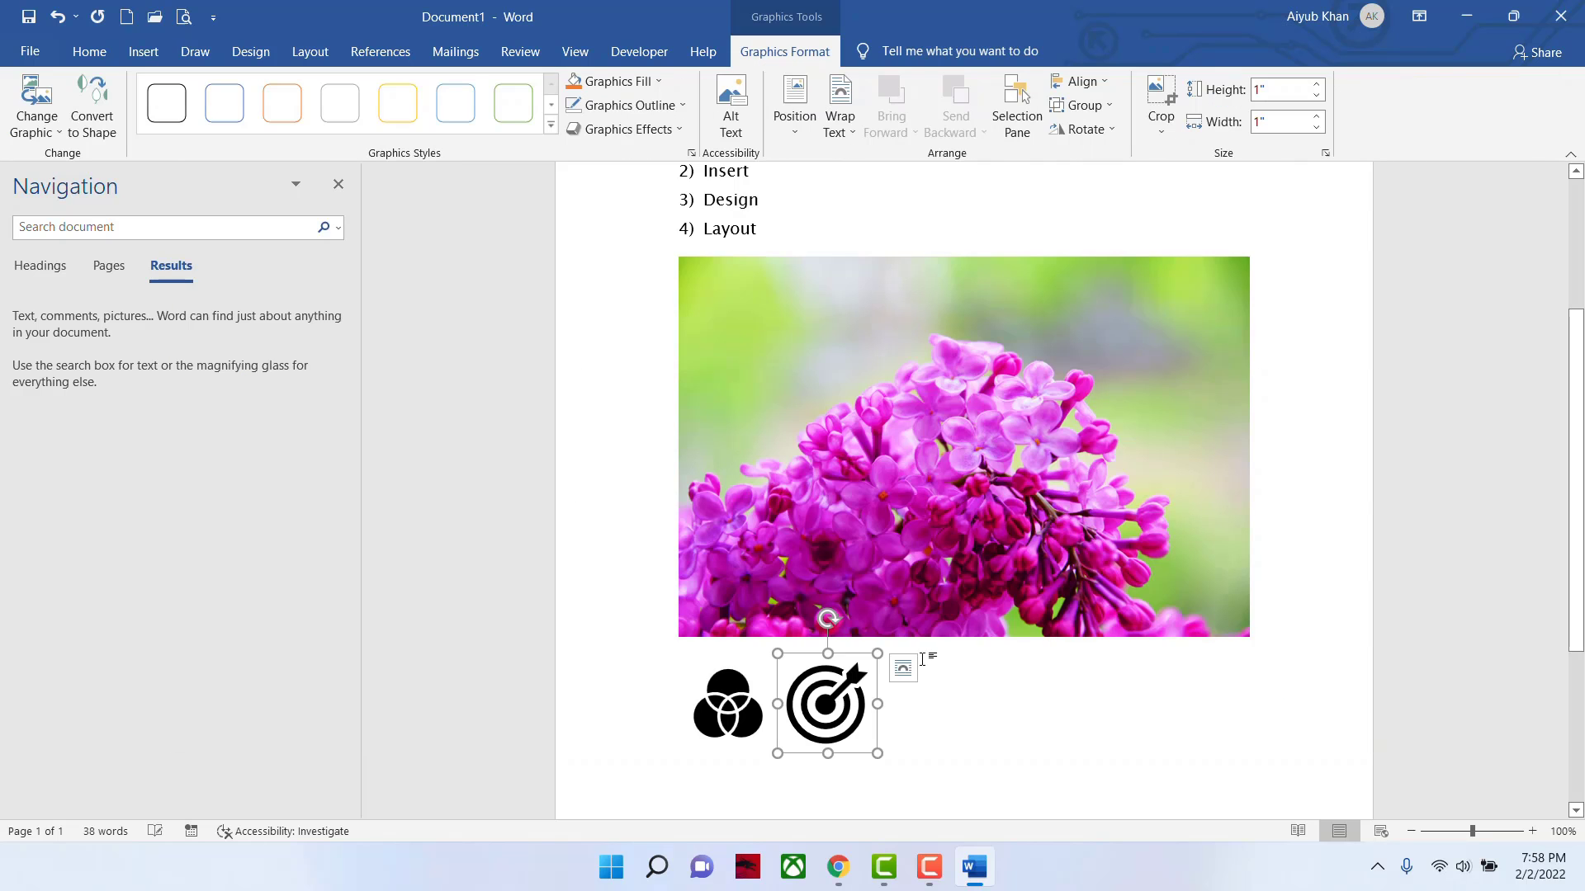
left_click(1010, 696)
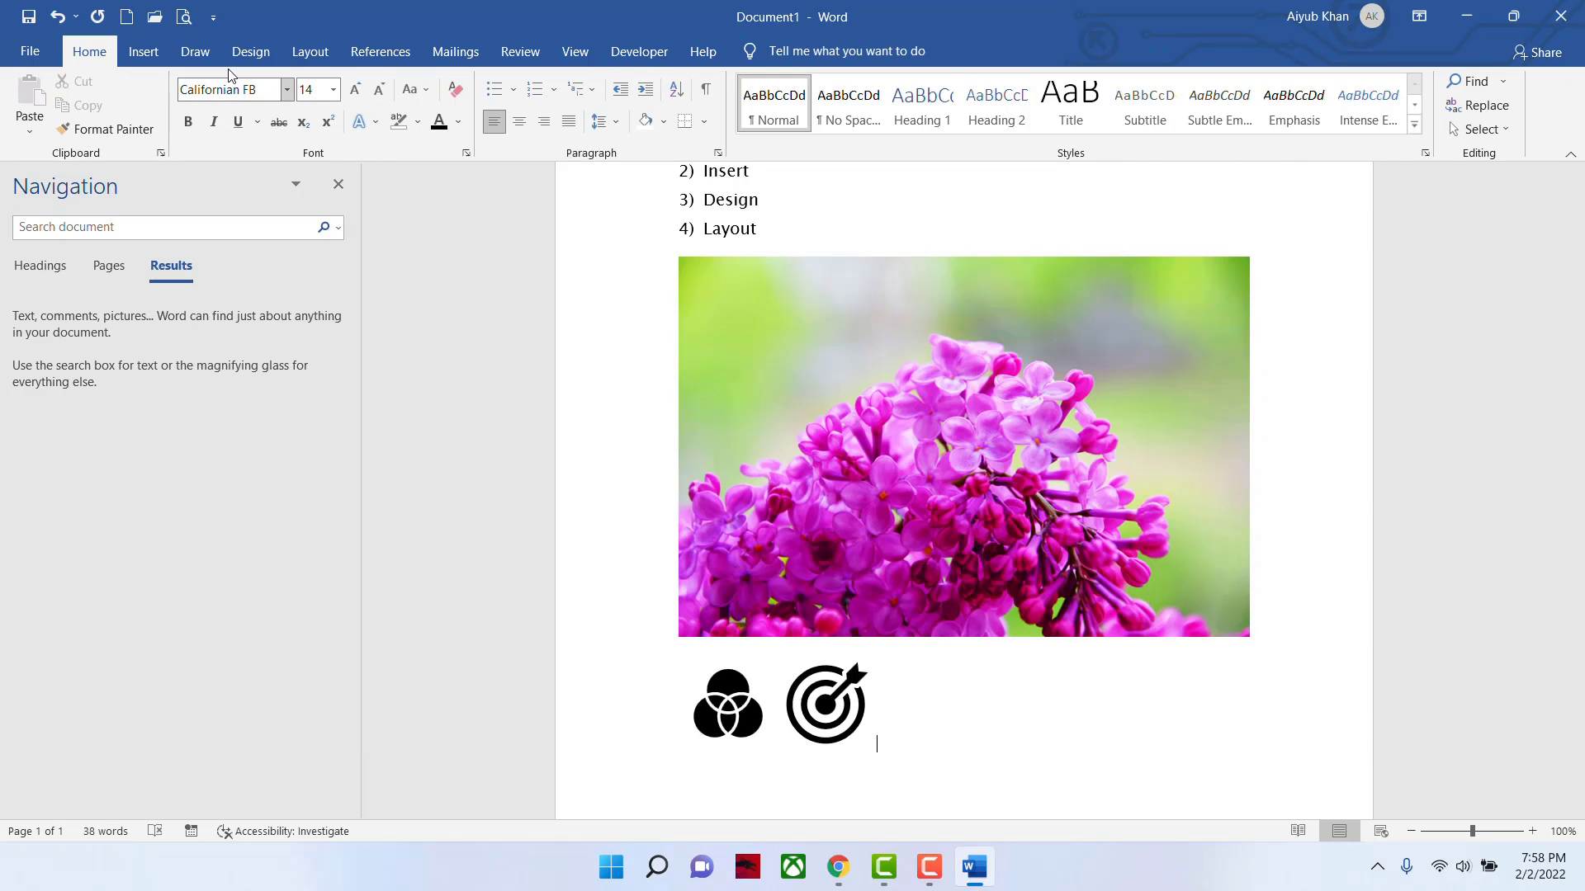
- Add the trousers icon from the Apparel category after the target icon
left_click(157, 53)
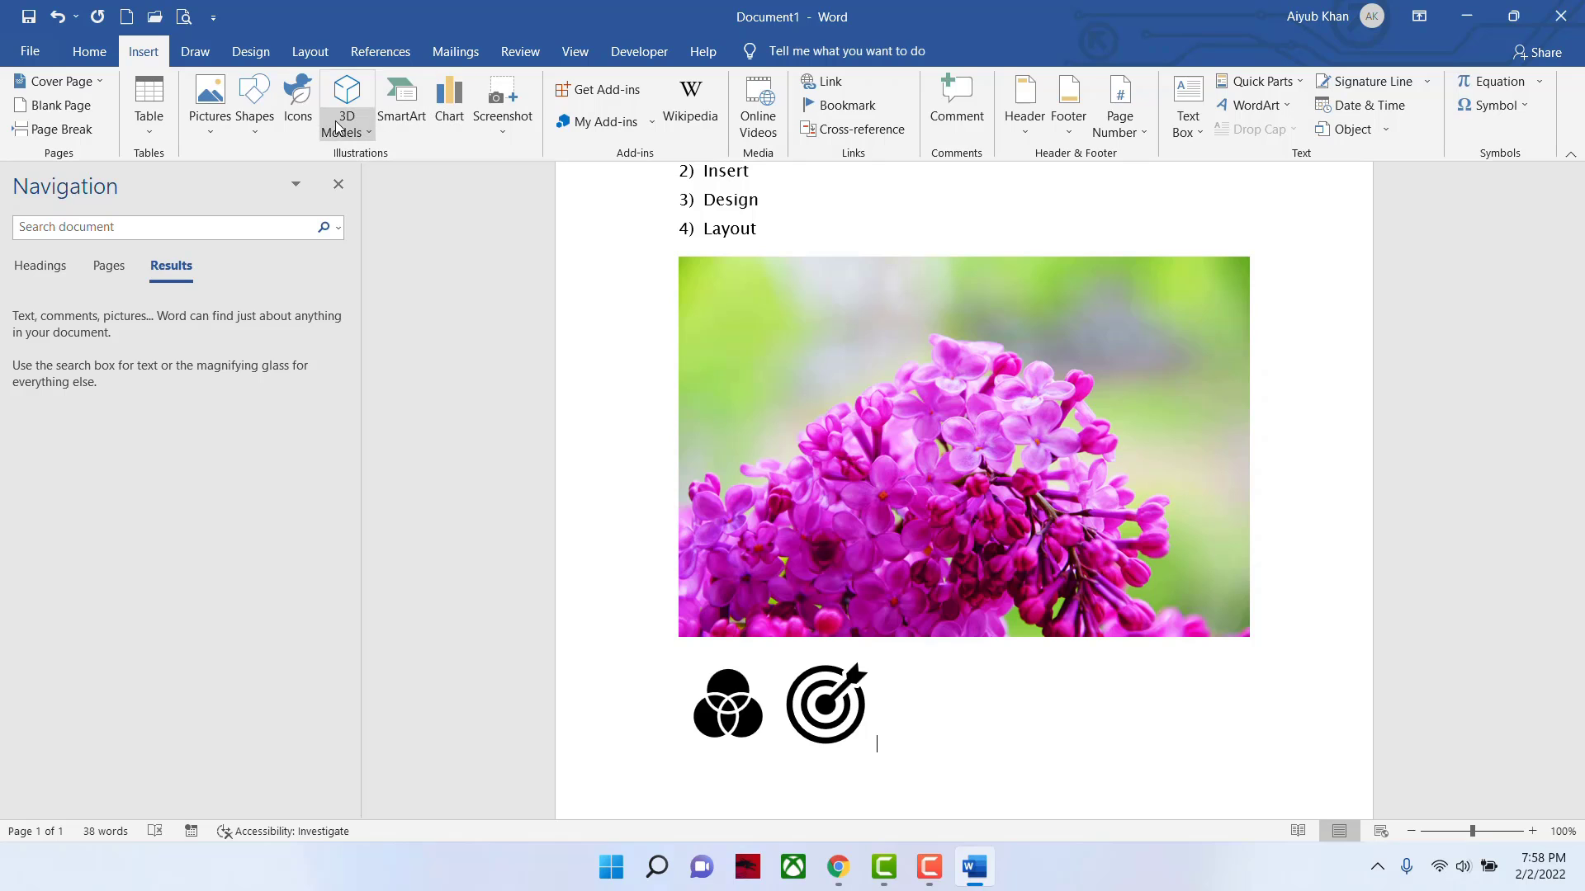
left_click(288, 115)
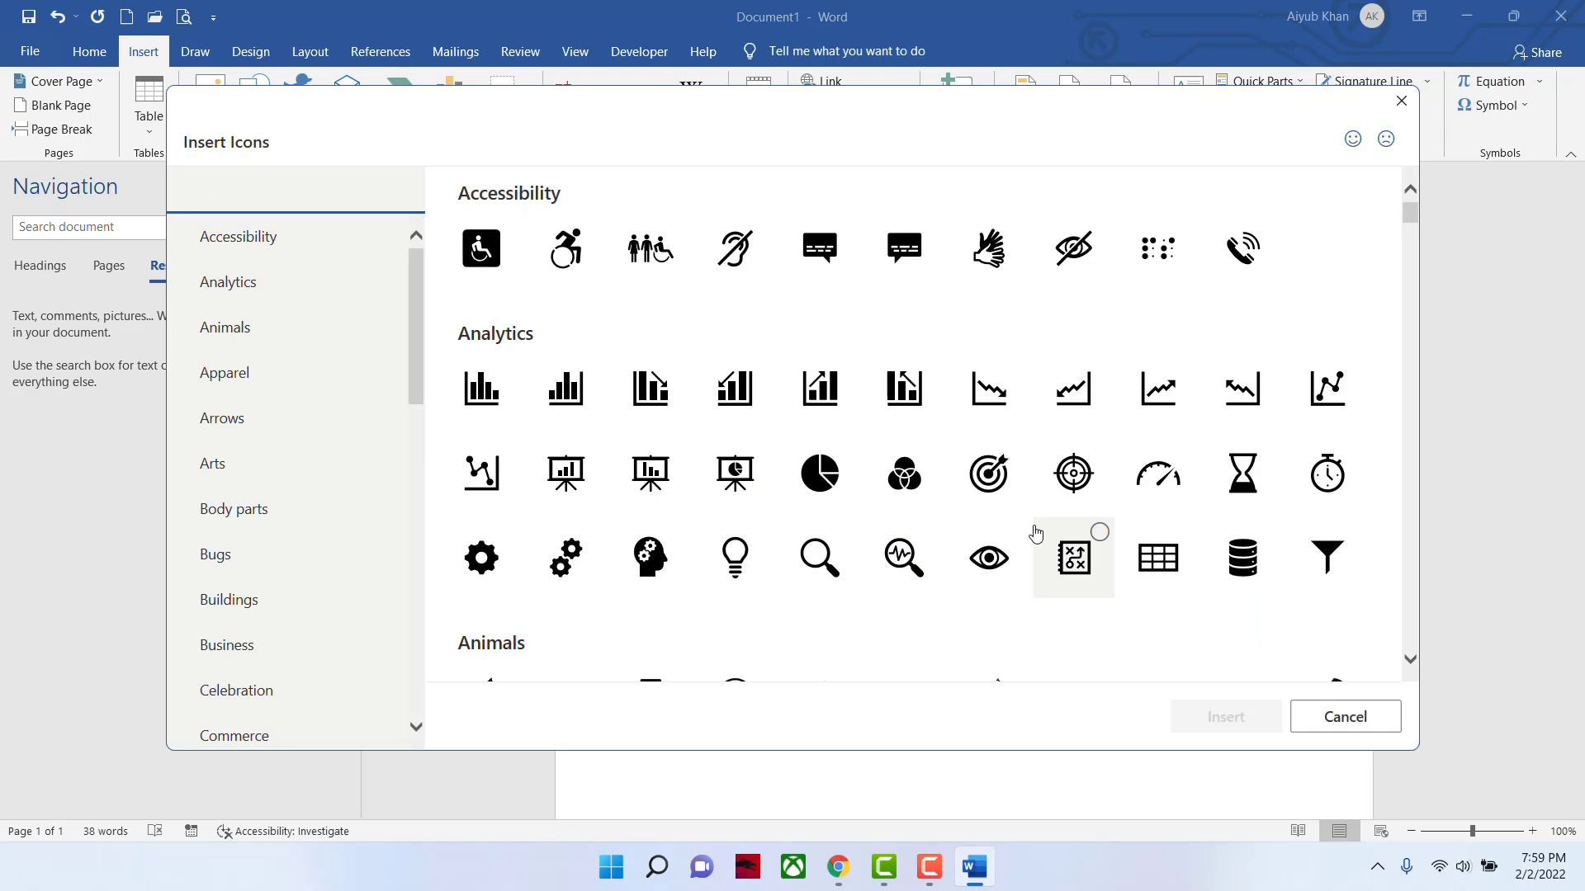
scroll(1036, 535, "down", 2)
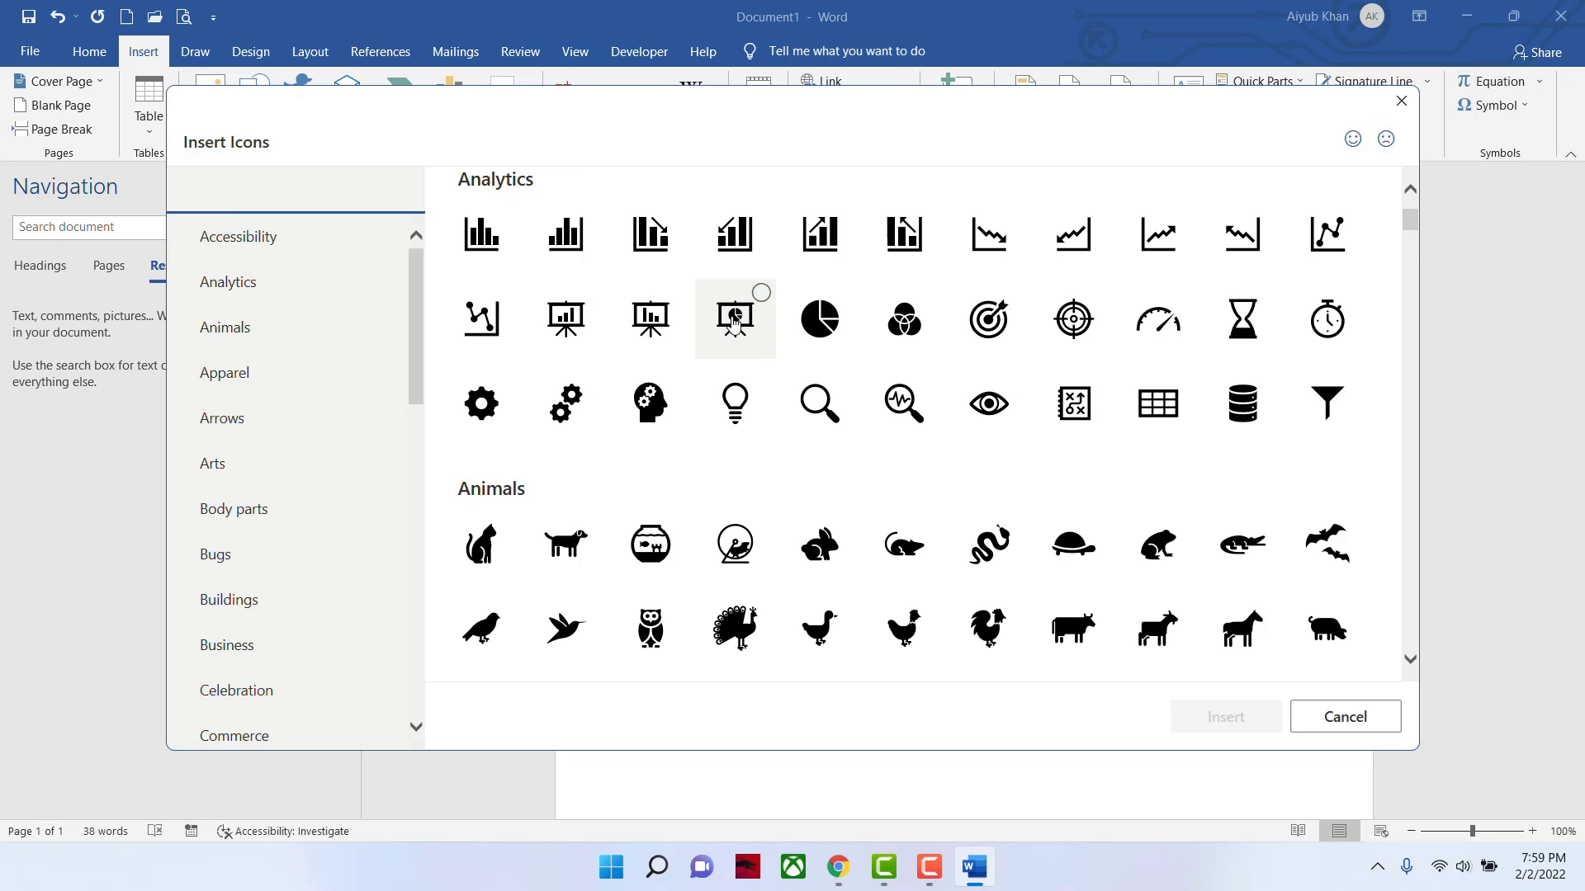
scroll(706, 547, "down", 5)
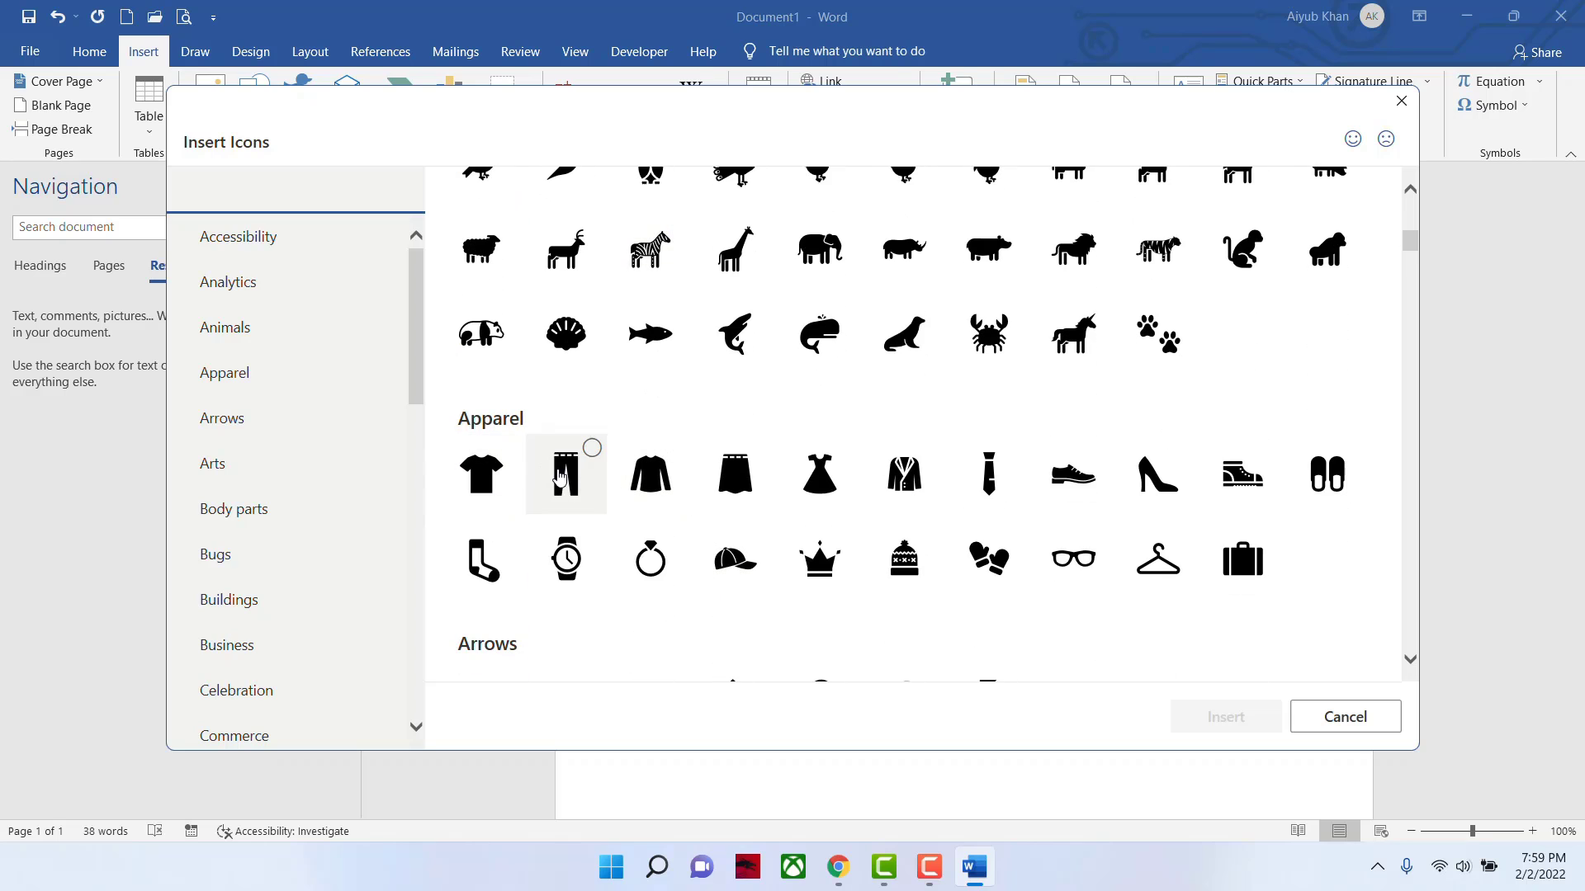
left_click(565, 481)
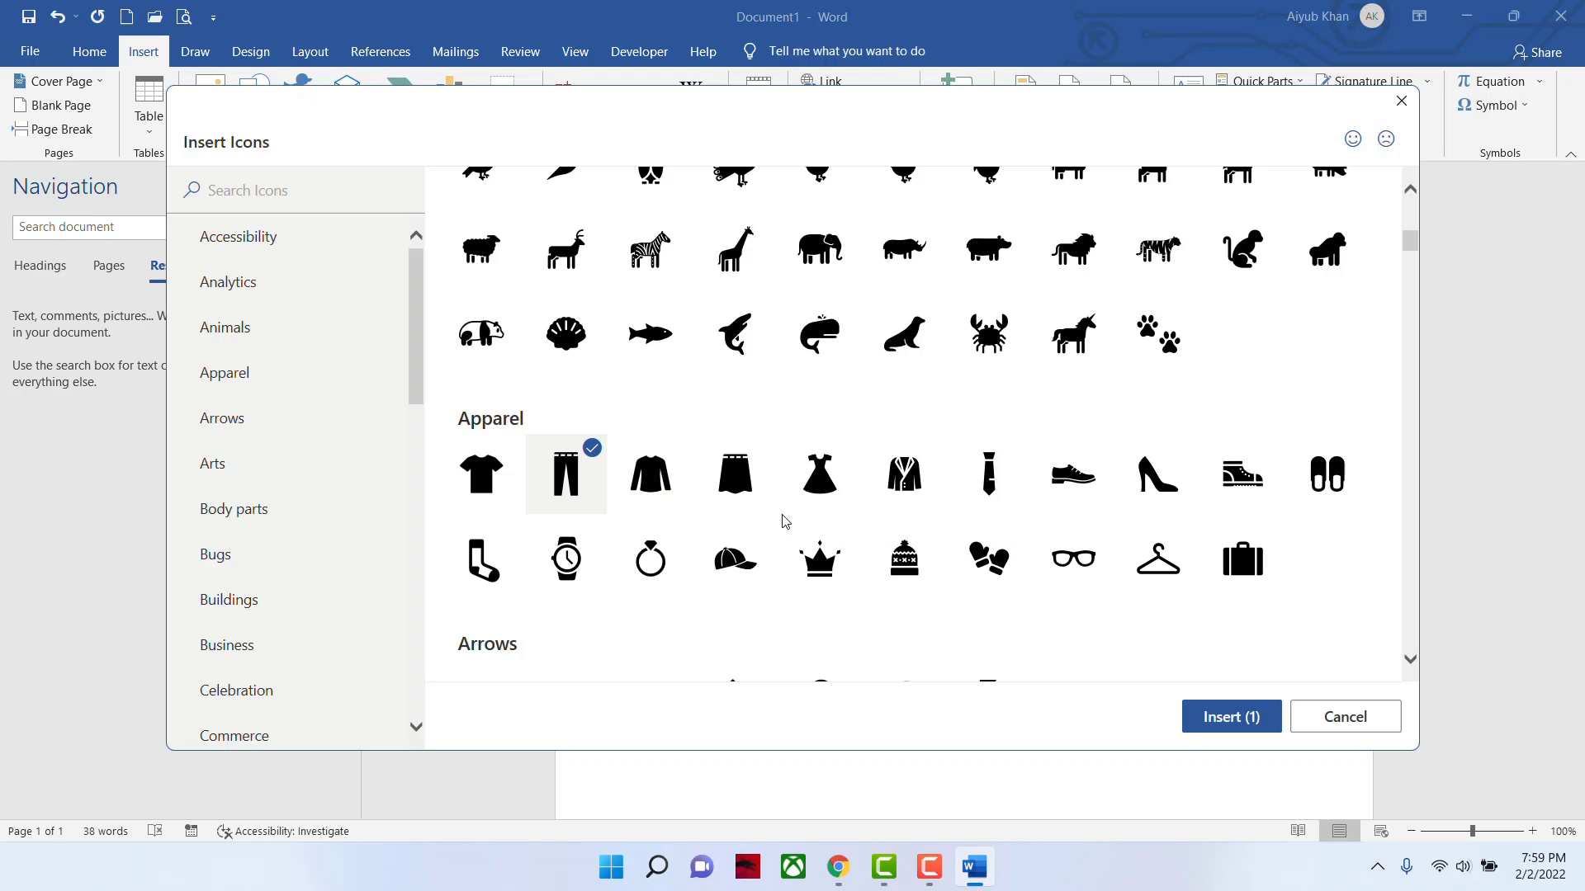
left_click(1186, 717)
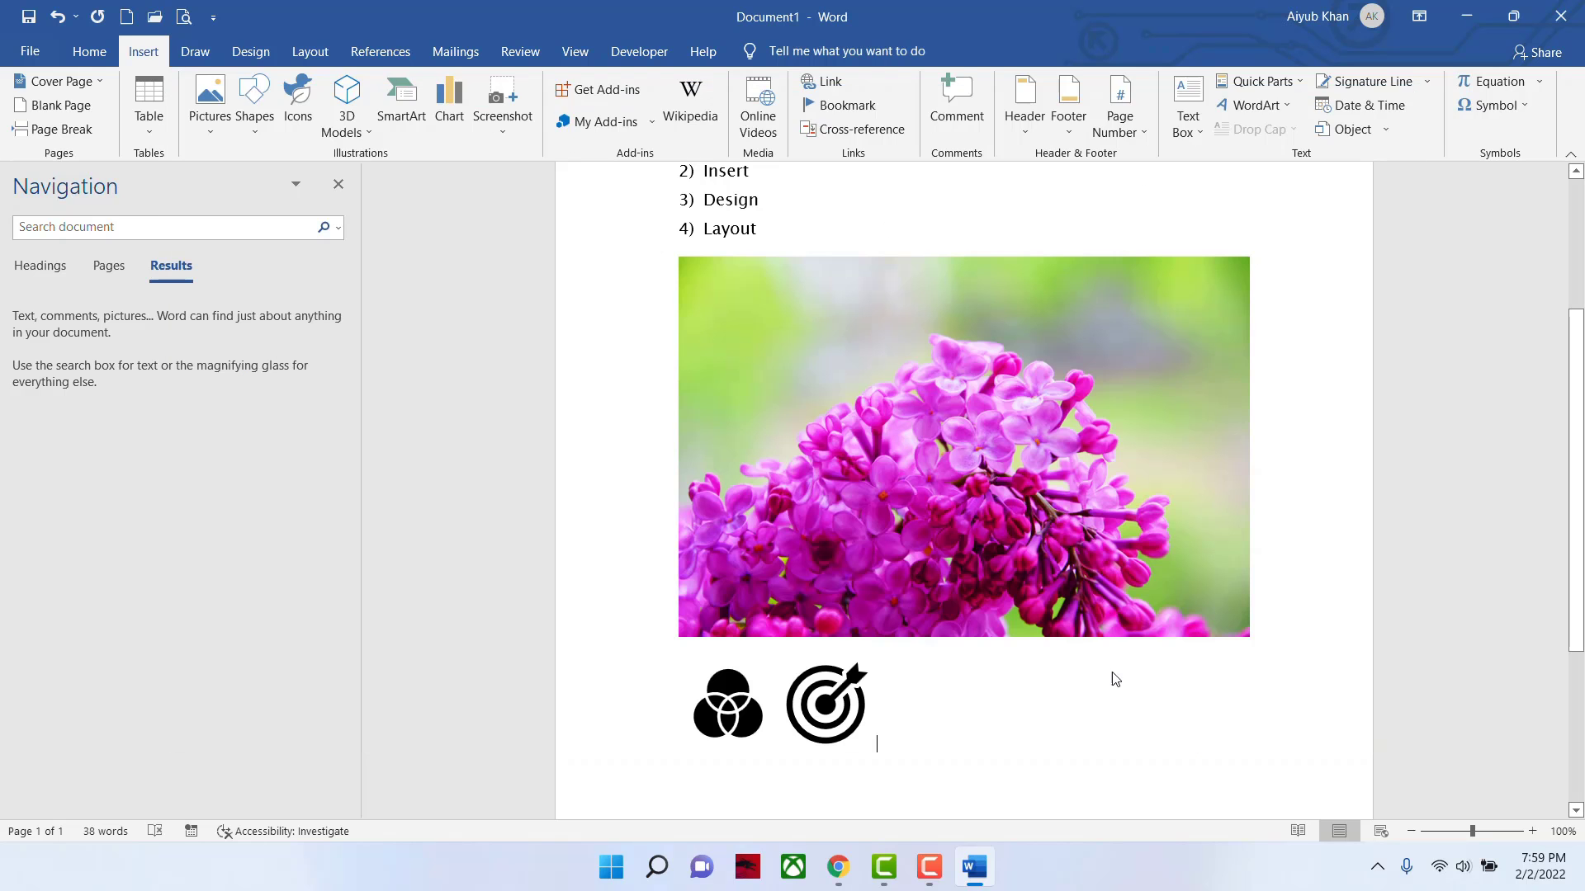
left_click(1065, 700)
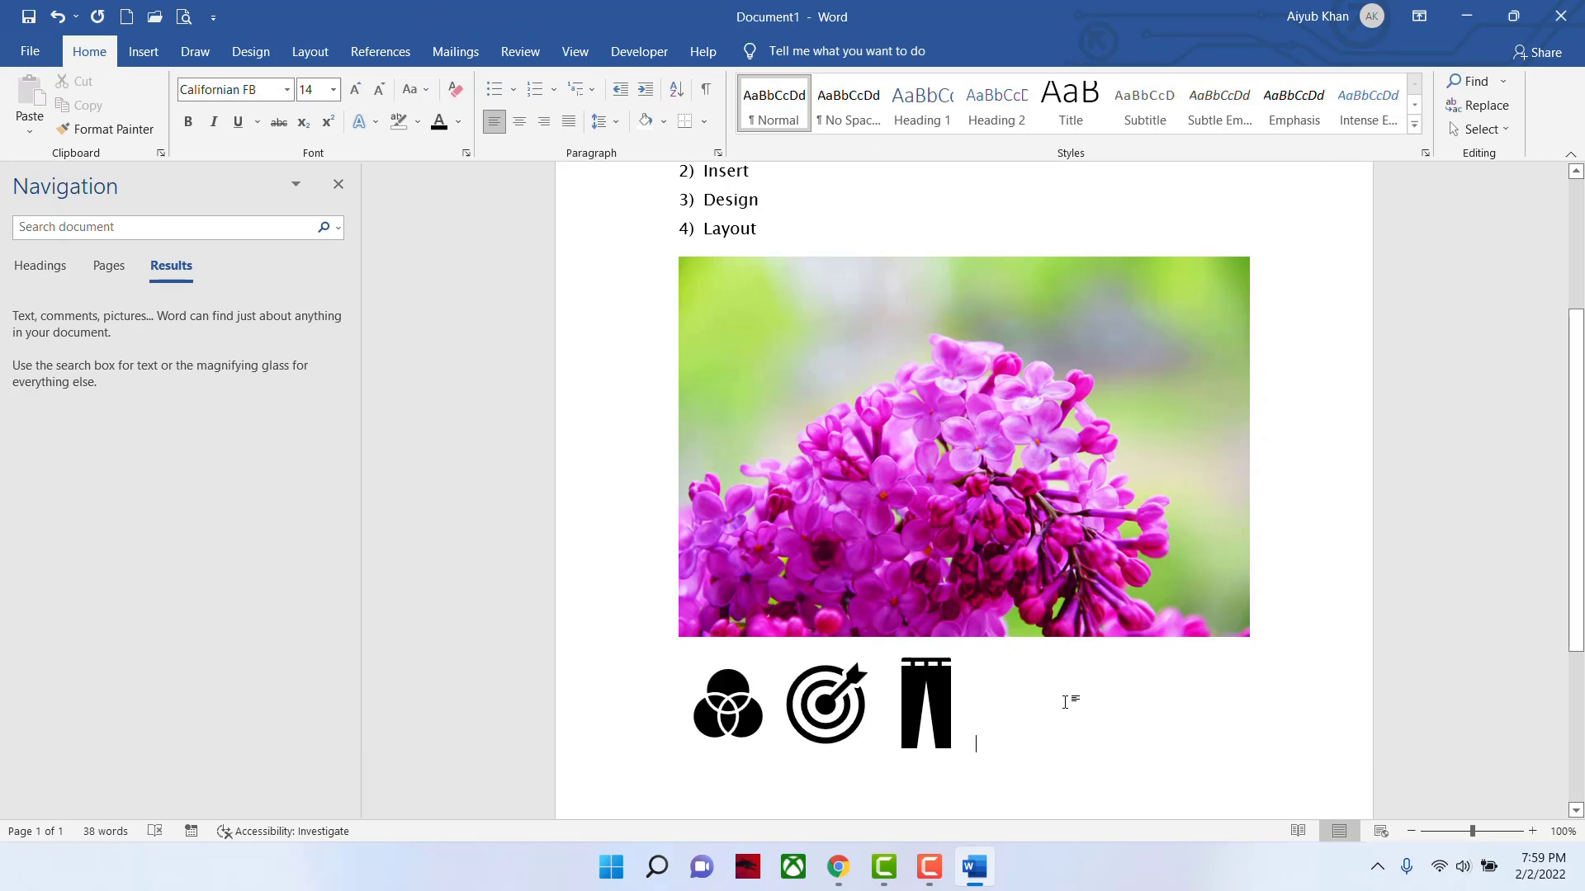
- Insert the long-sleeved shirt icon from the Apparel category after the trousers icon
left_click(155, 54)
left_click(297, 107)
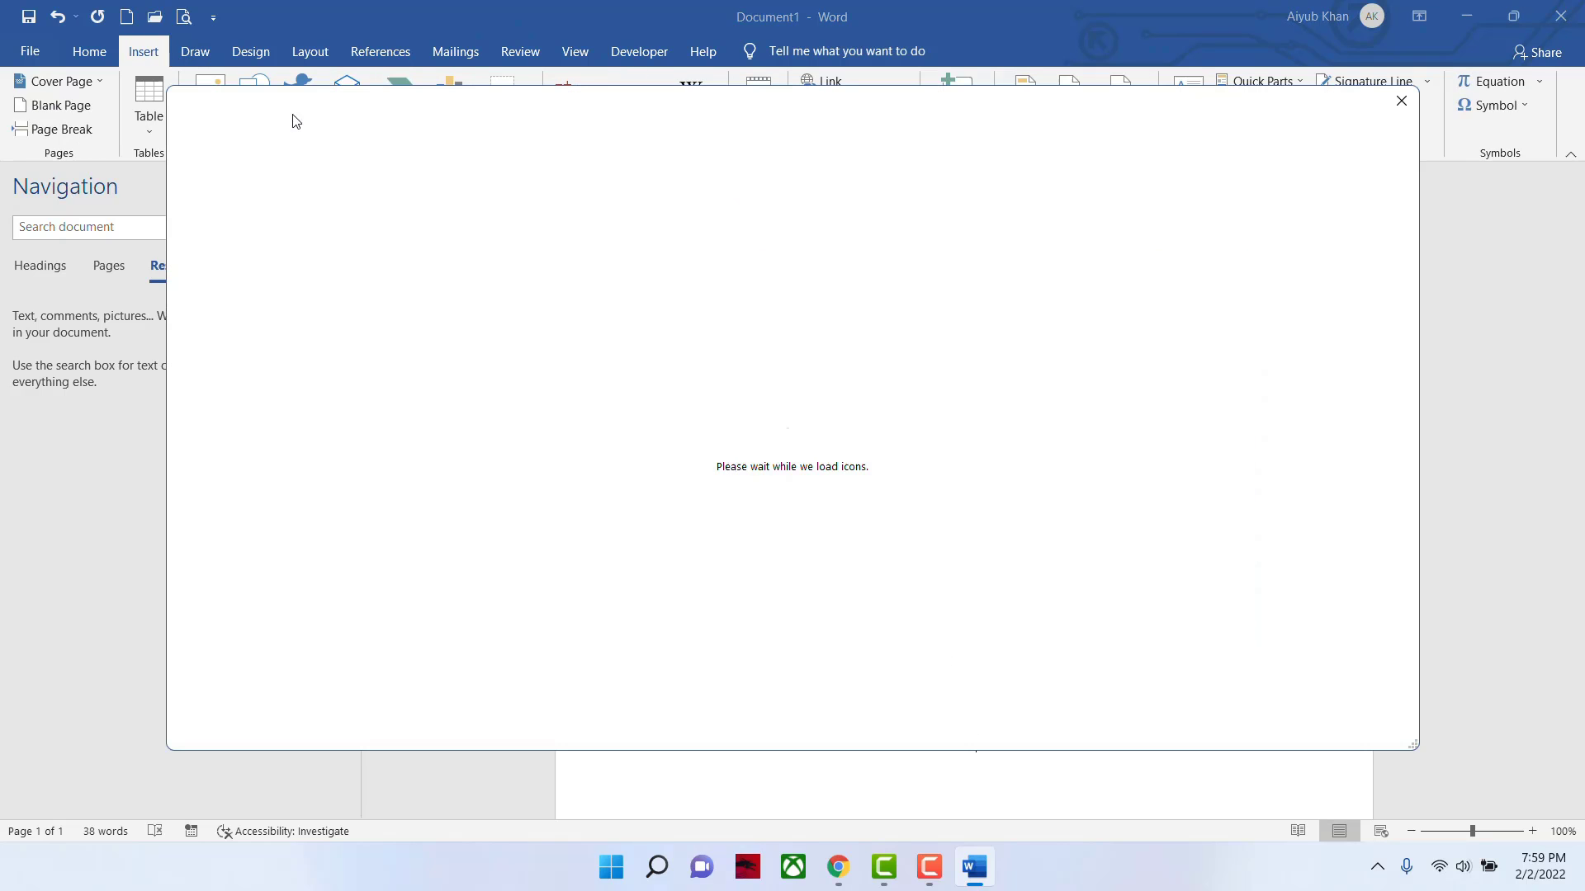
scroll(928, 531, "down", 3)
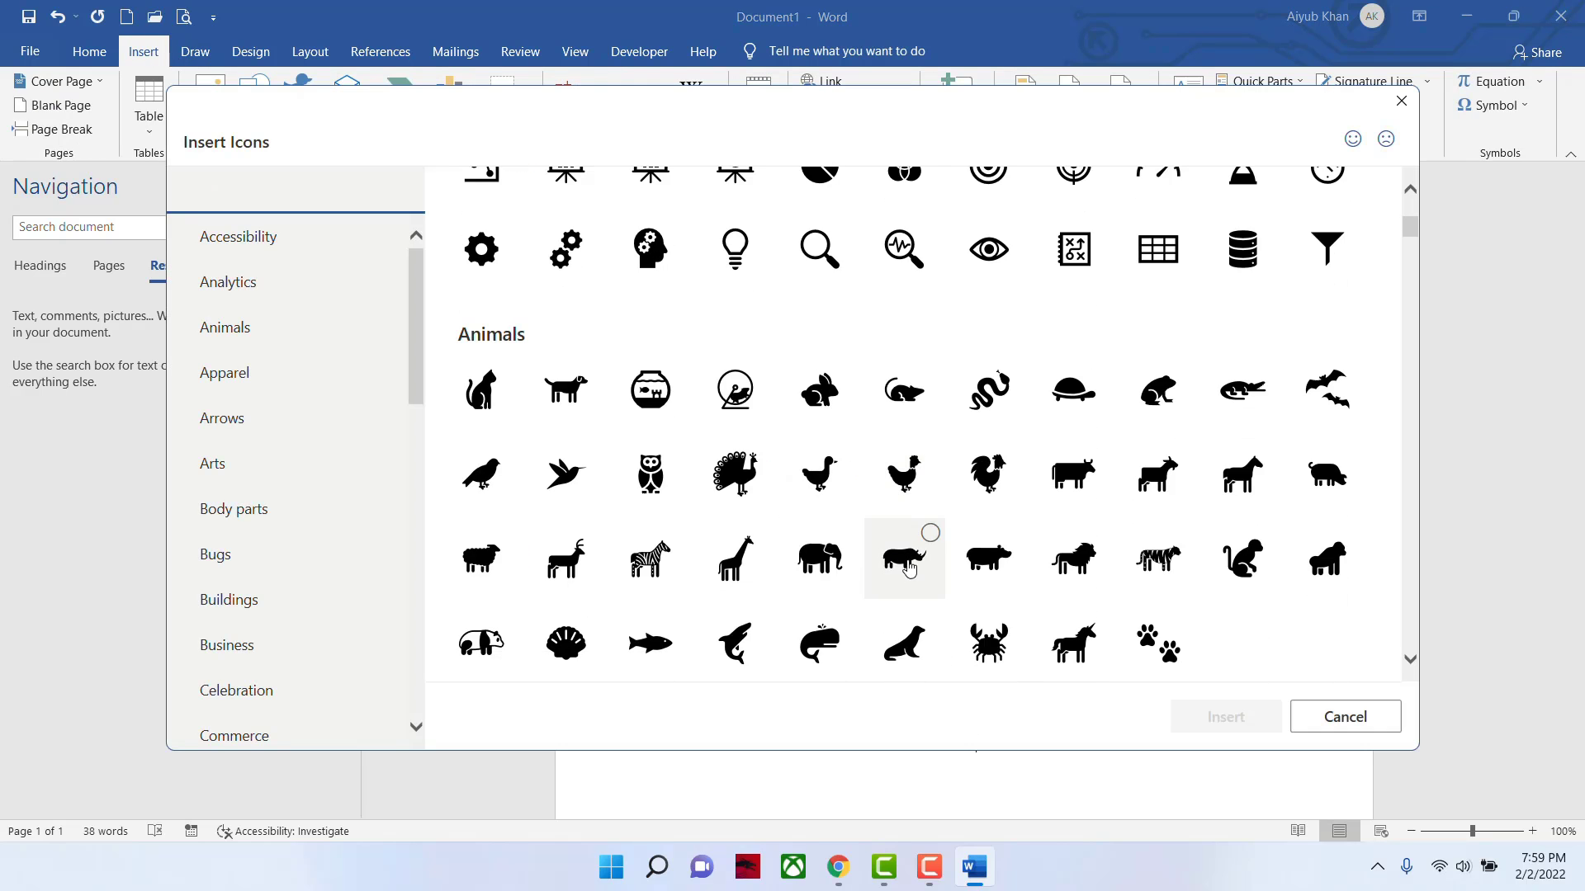
scroll(652, 495, "down", 3)
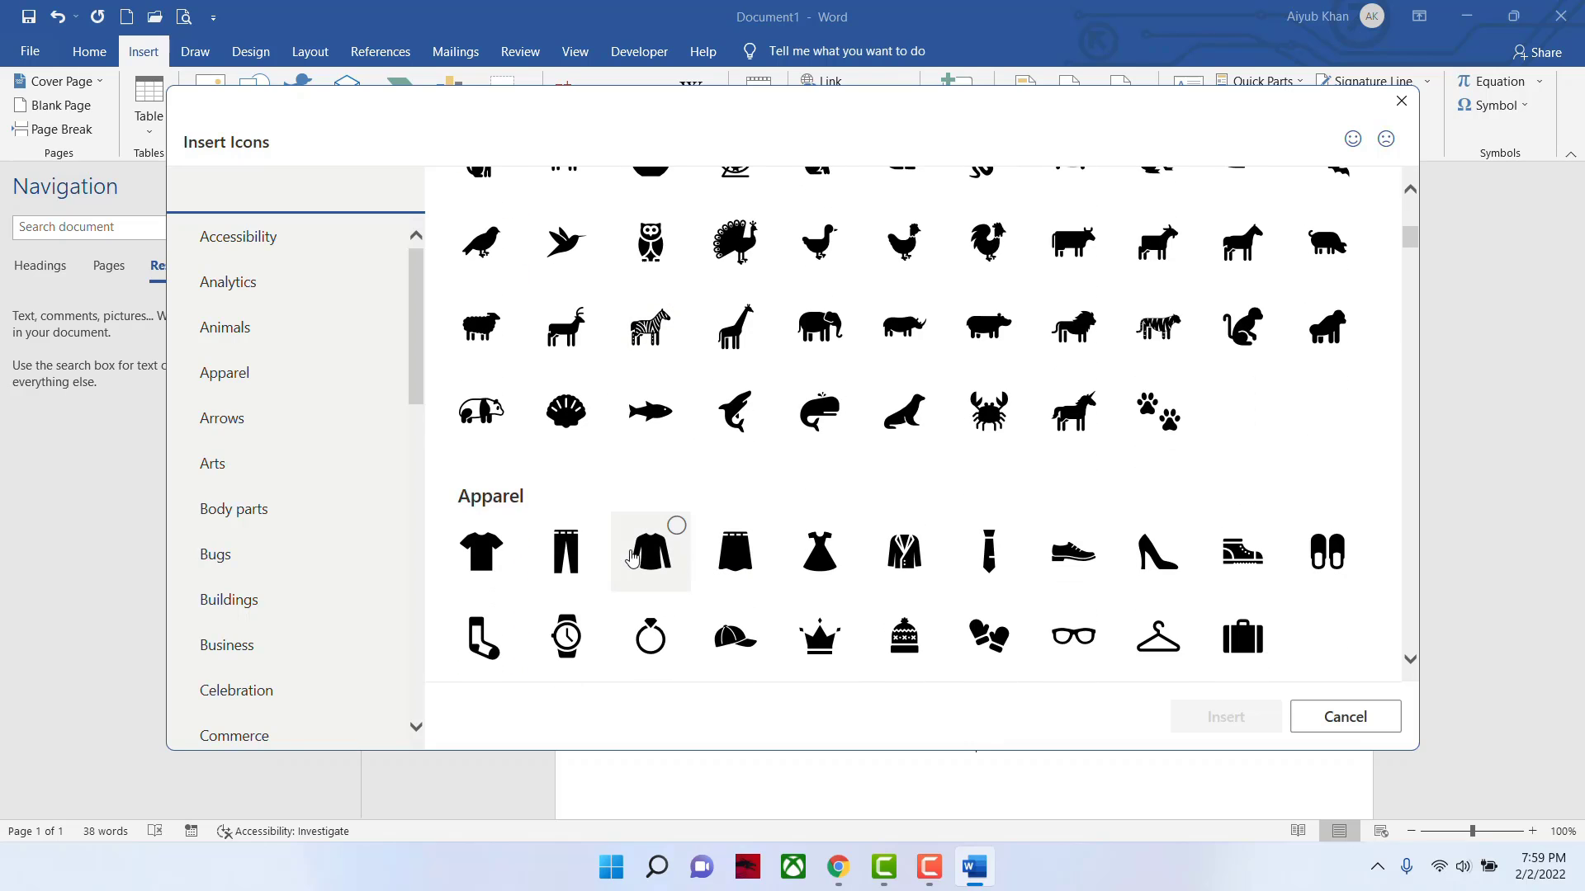
left_click(651, 555)
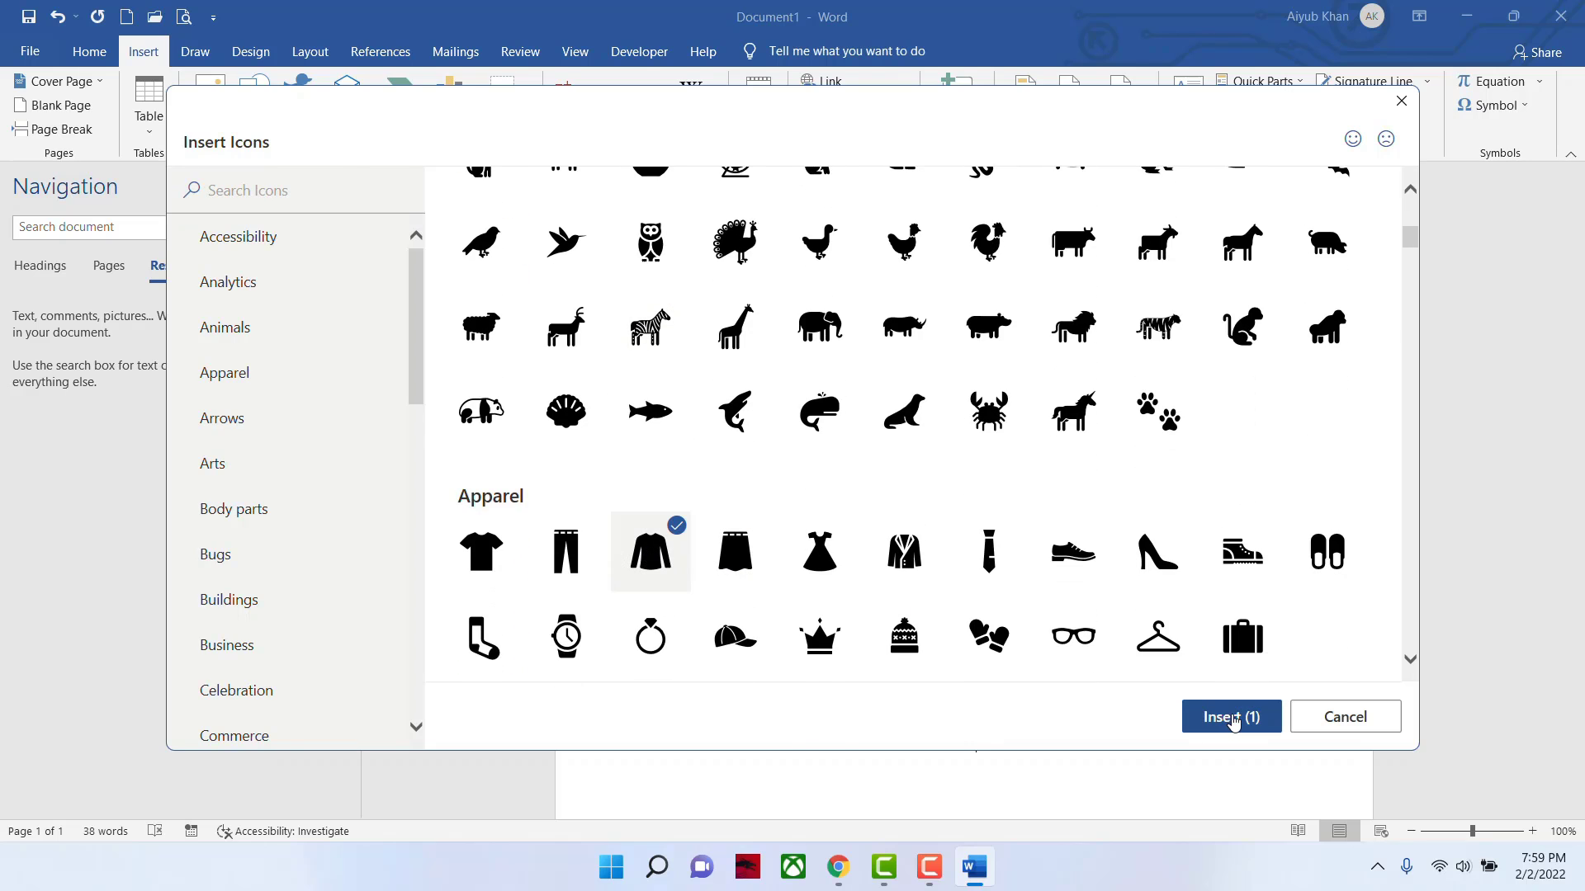
left_click(1229, 716)
left_click(1165, 708)
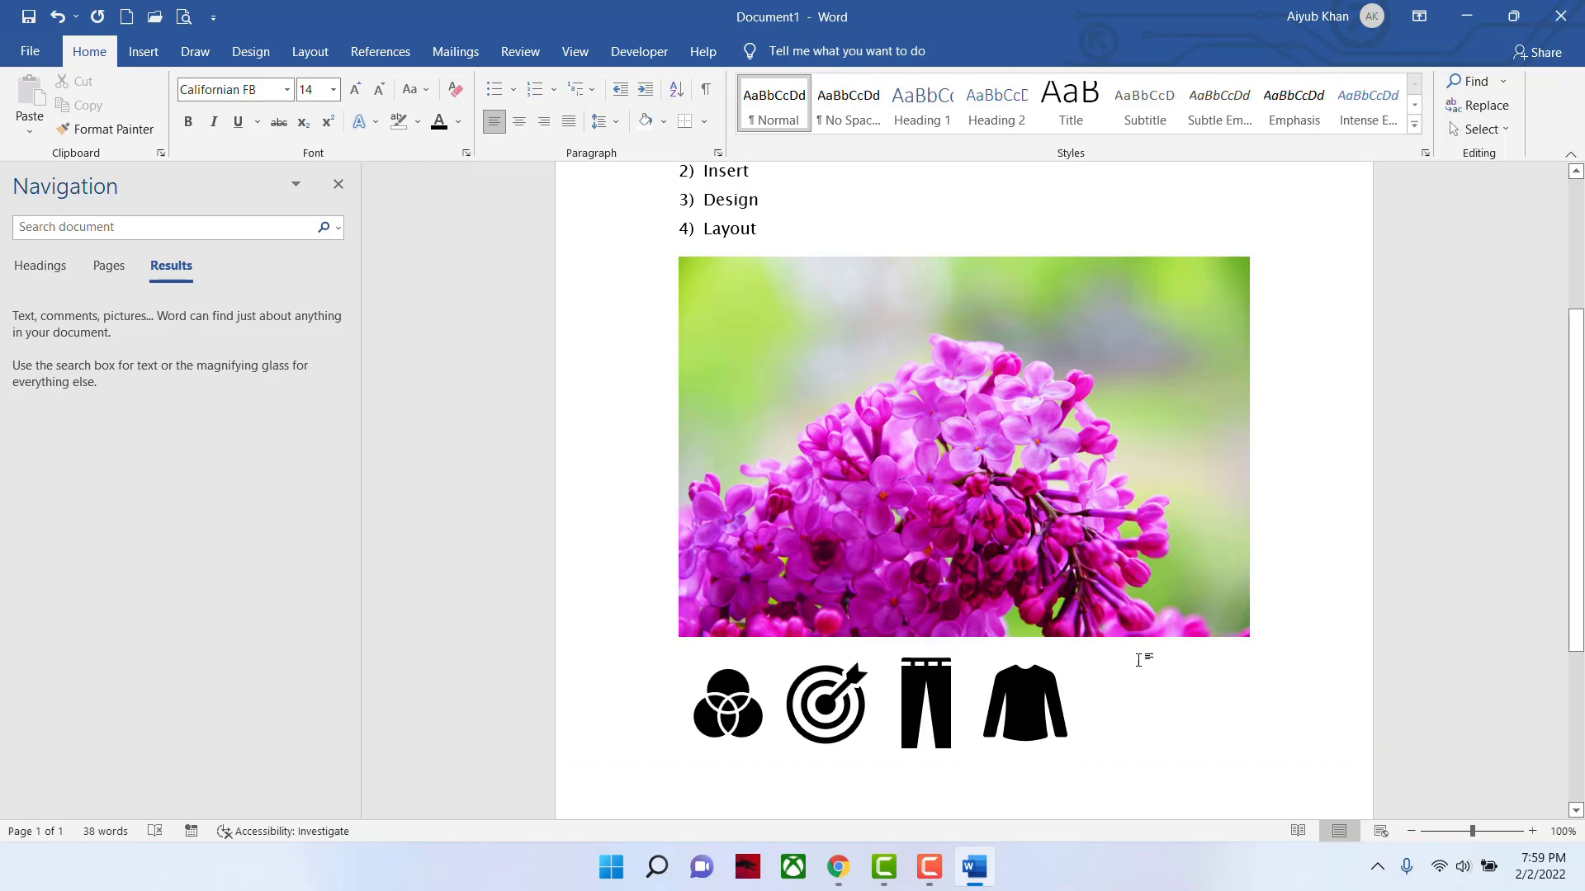
- Insert only the lace-up dress shoe icon from the Apparel category at the end of the icon row
left_click(143, 51)
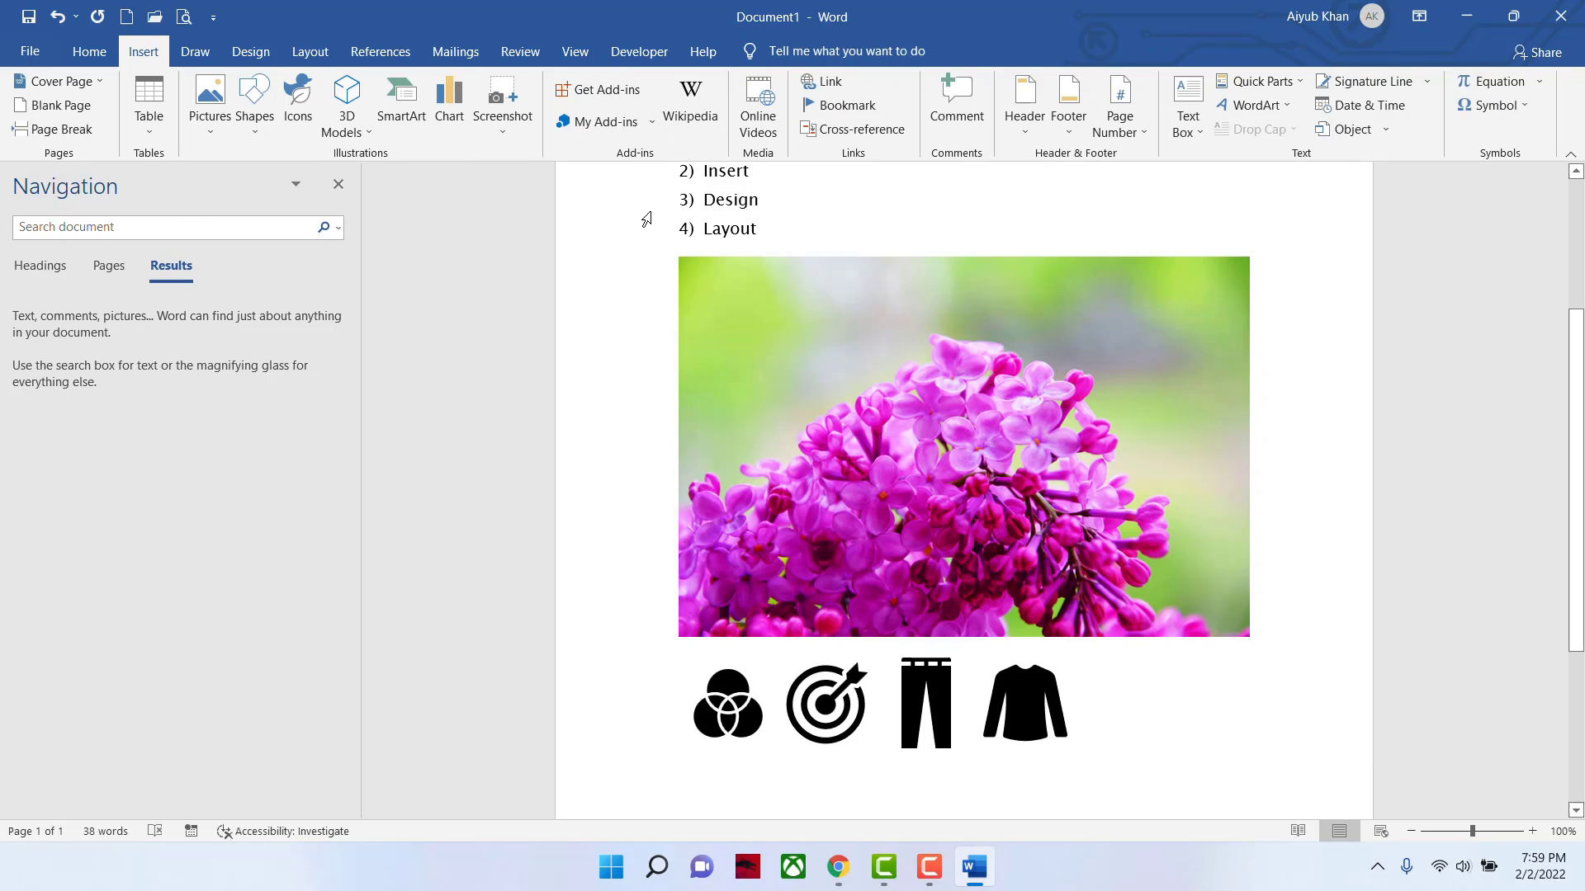
left_click(299, 119)
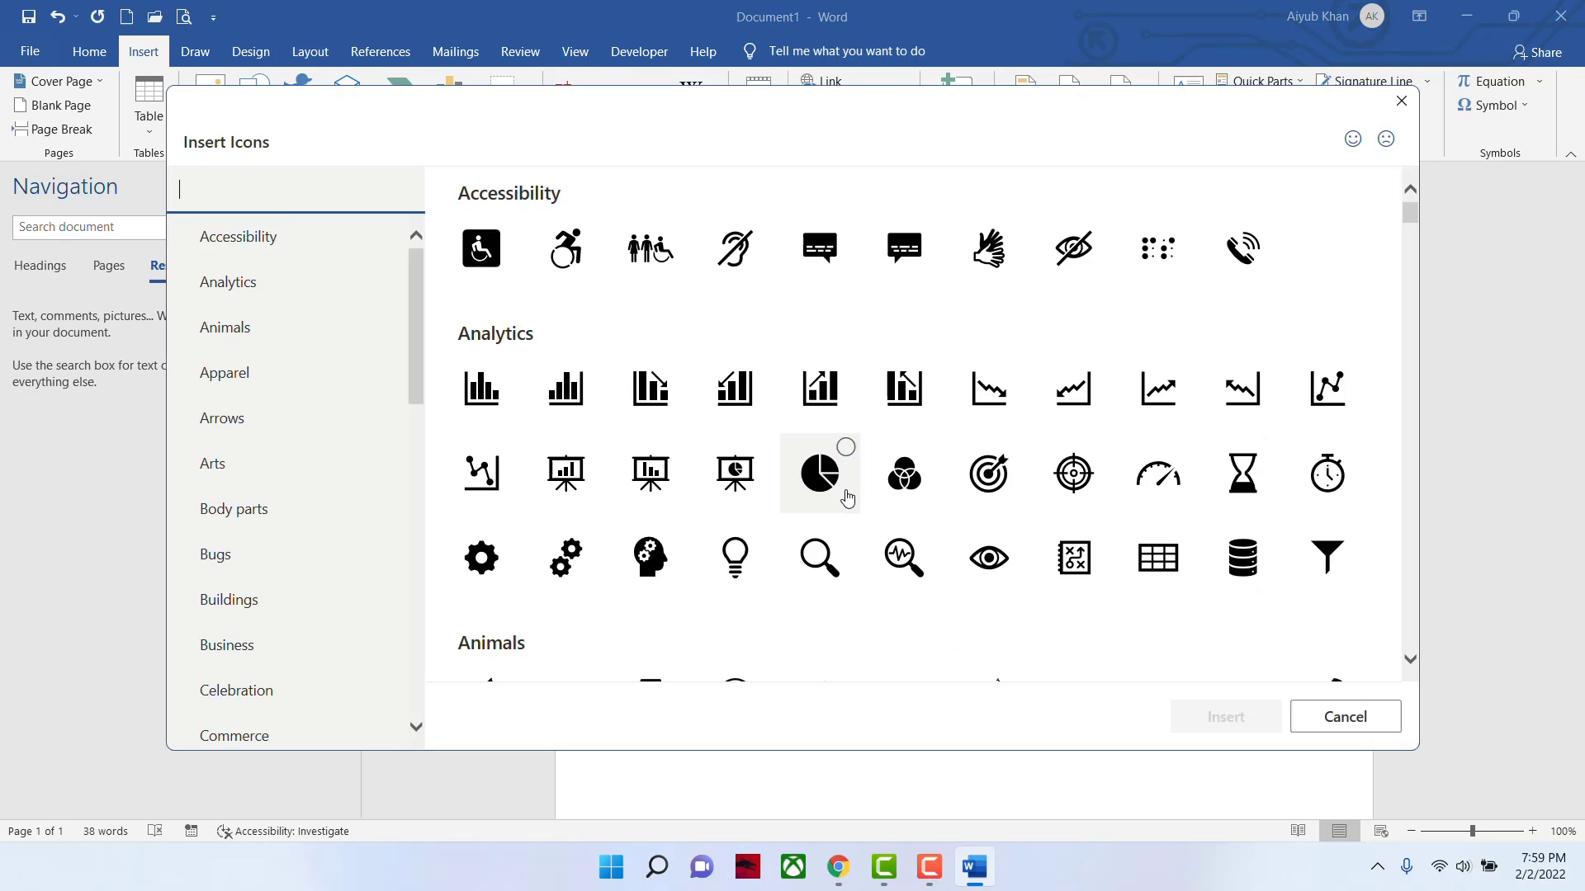
scroll(797, 565, "down", 5)
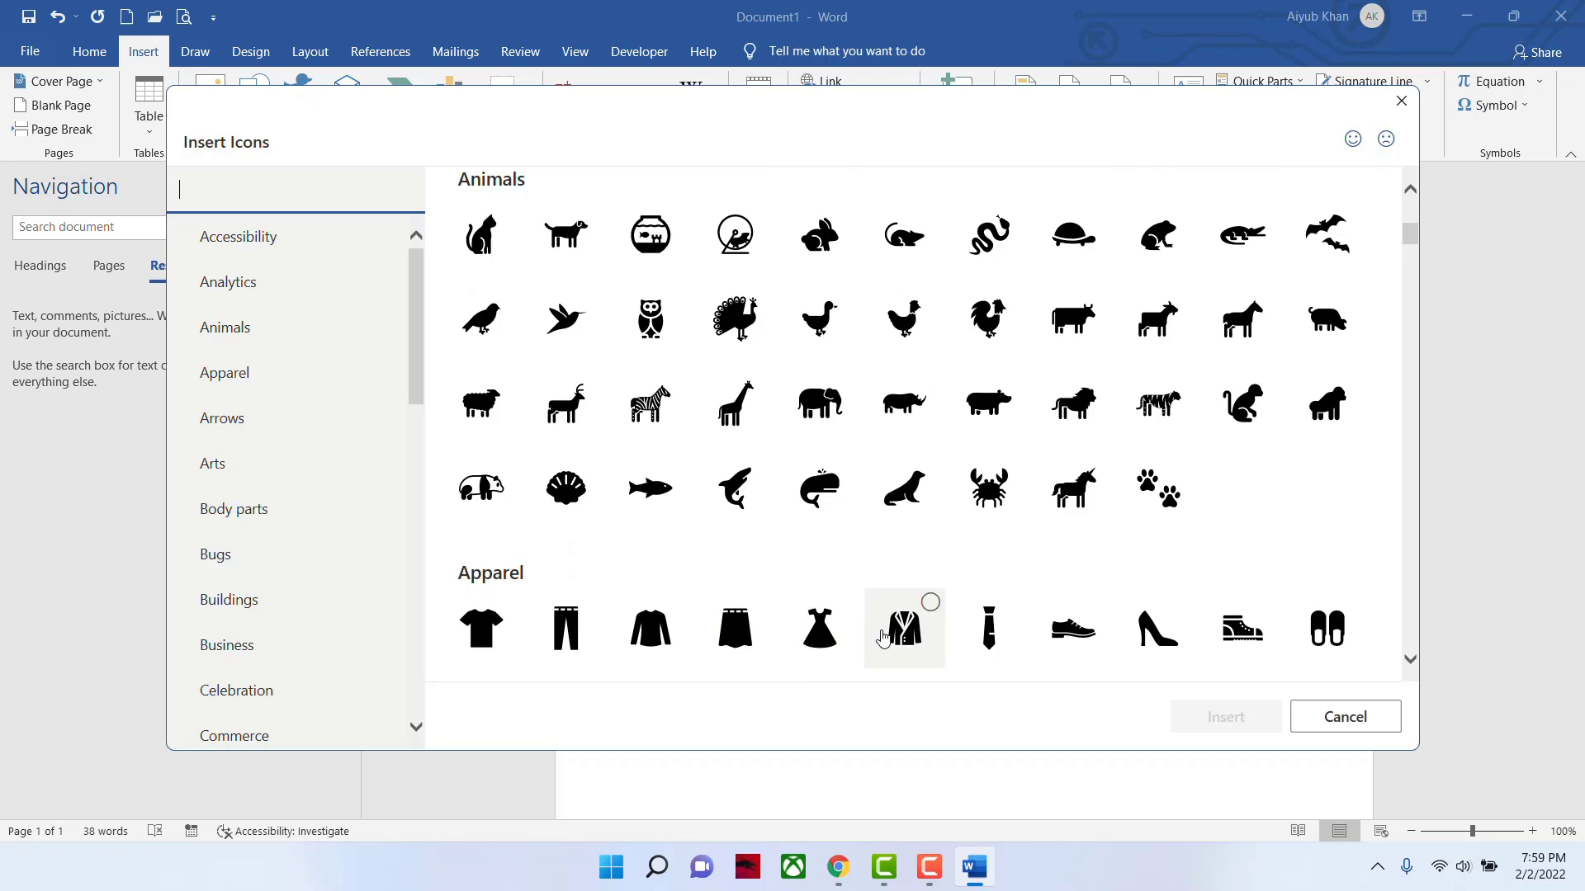
left_click(919, 638)
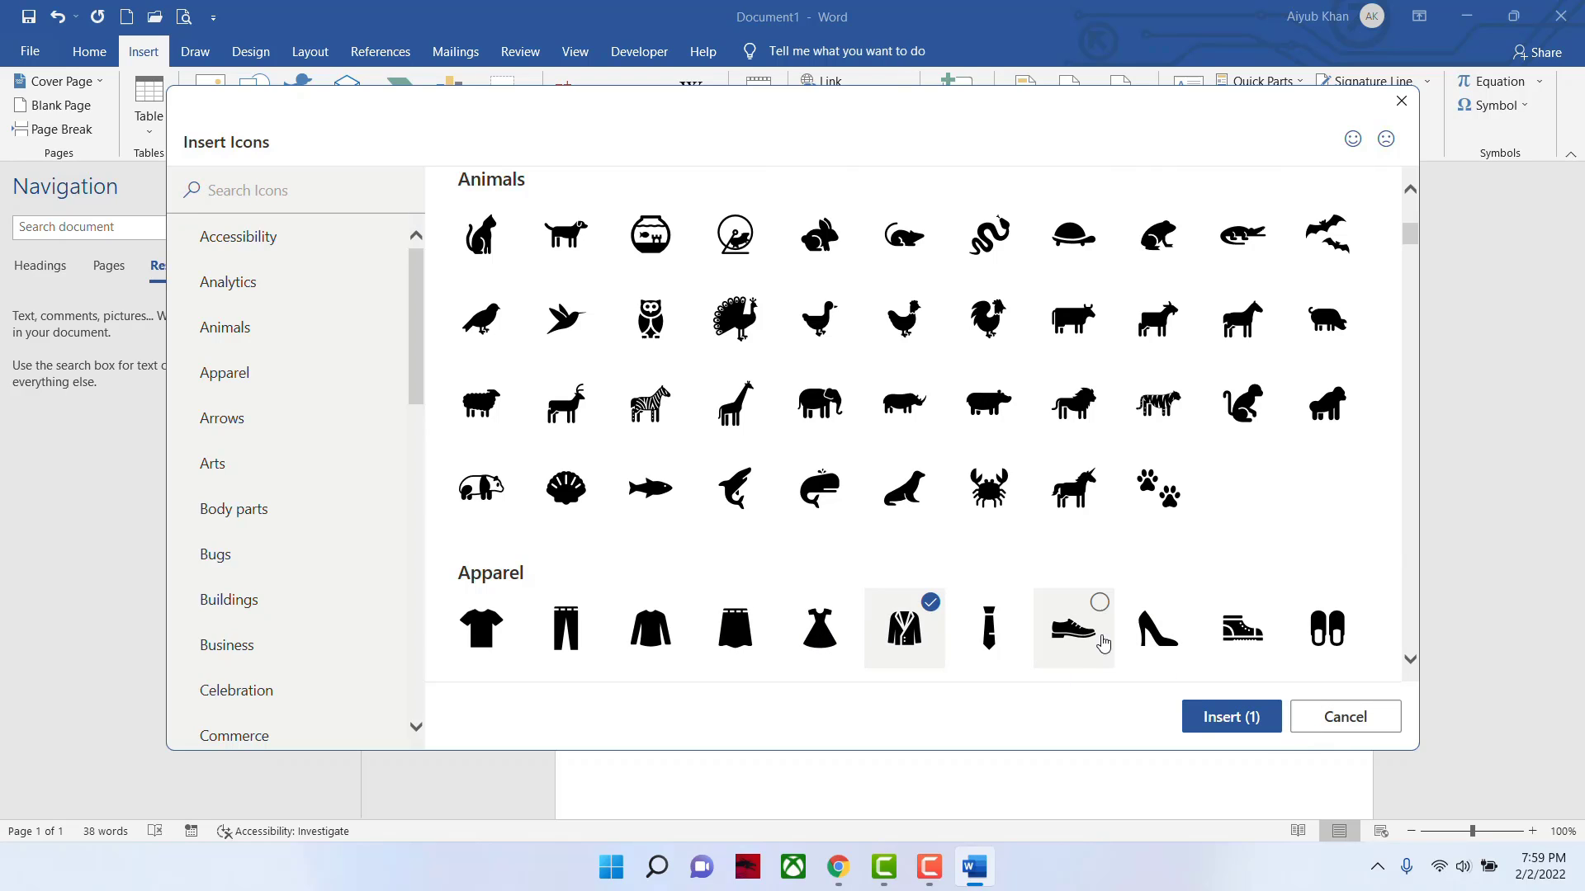
left_click(1094, 637)
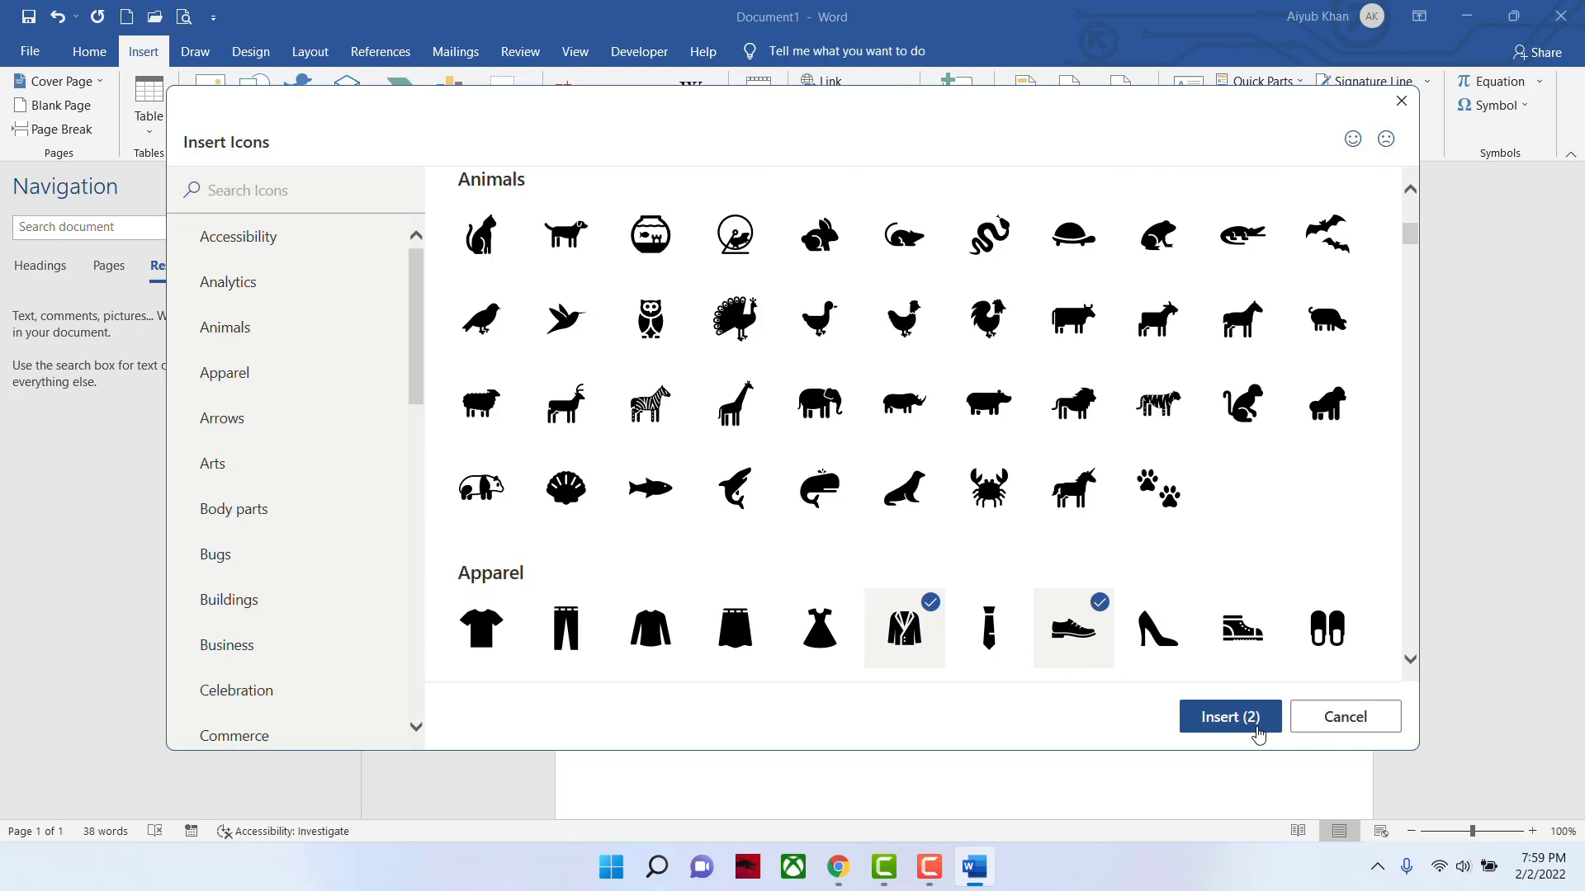
left_click(944, 617)
left_click(1221, 717)
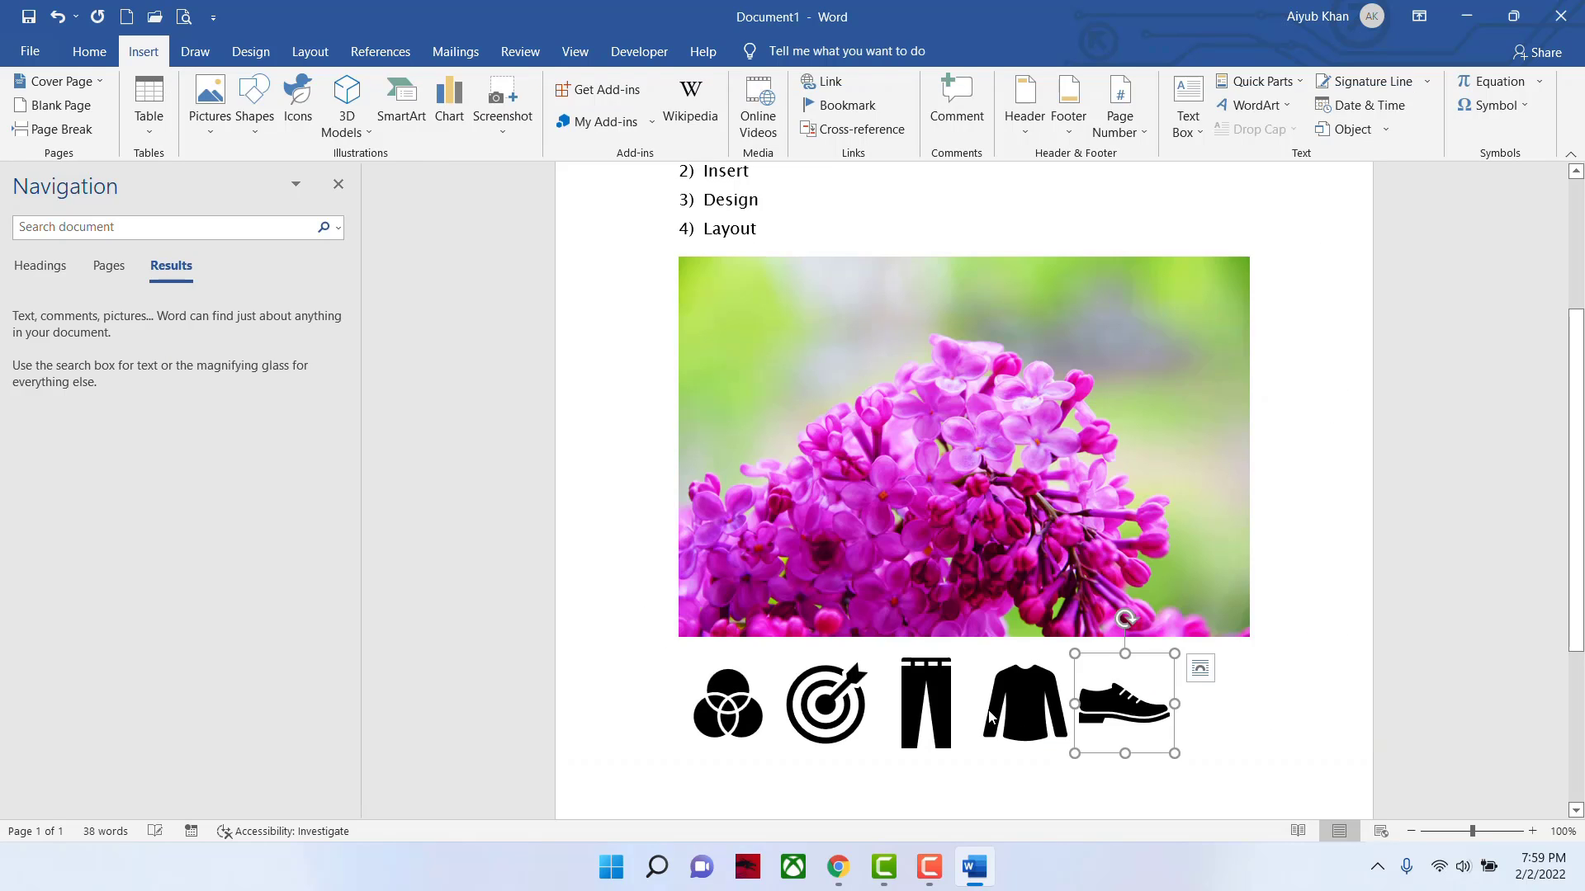
scroll(1170, 737, "down", 2)
scroll(1171, 737, "down", 1)
left_click(1240, 680)
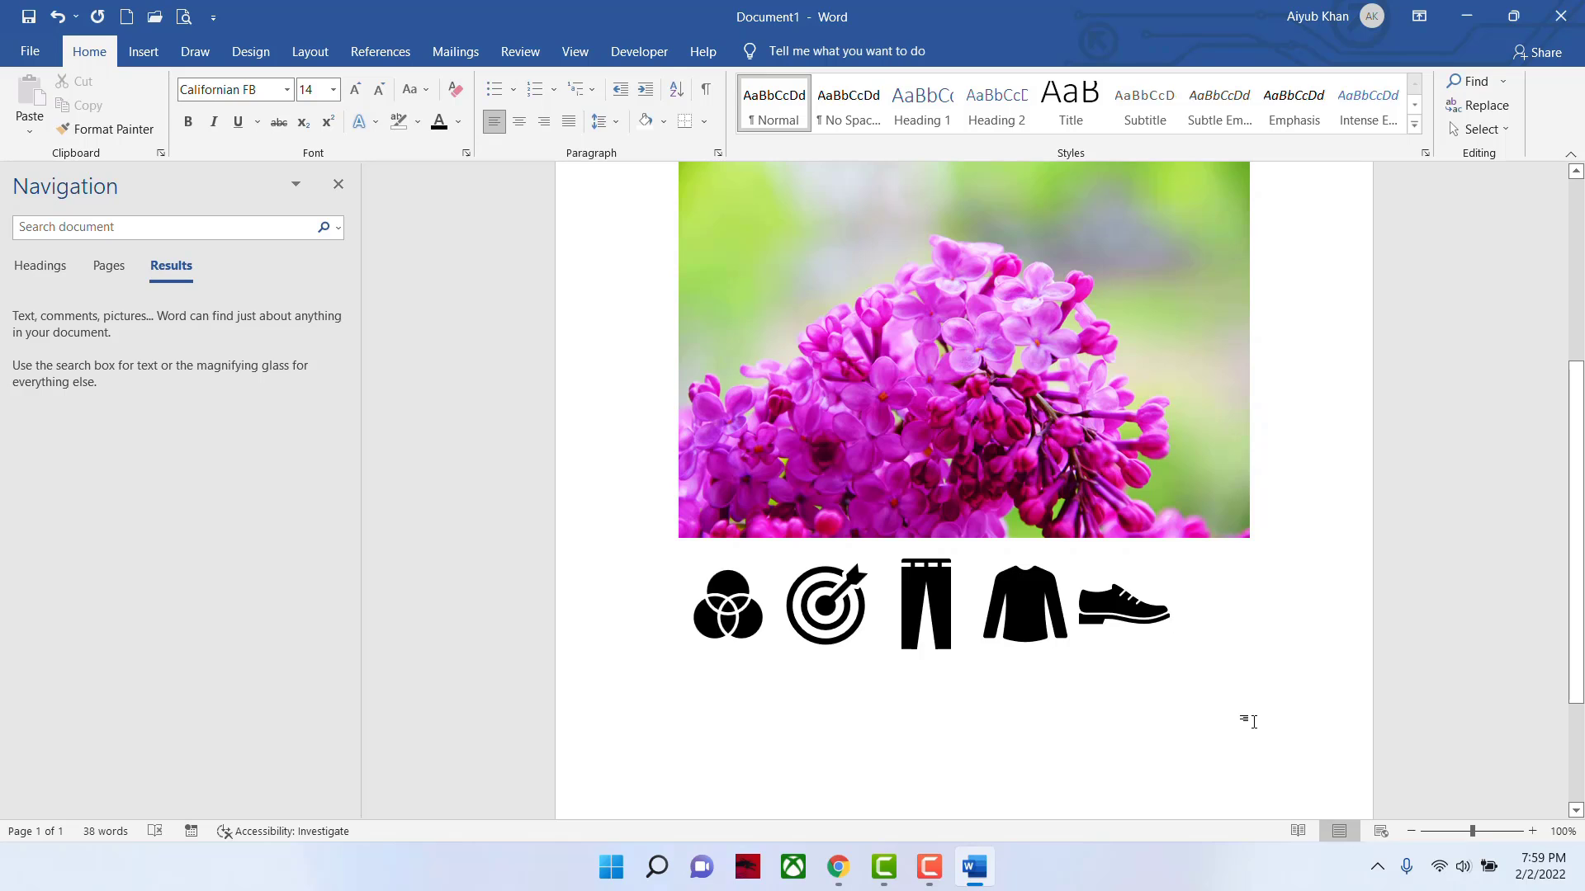
- Review the page from the opening paragraph to the icon row and close the Navigation pane
scroll(983, 667, "up", 6)
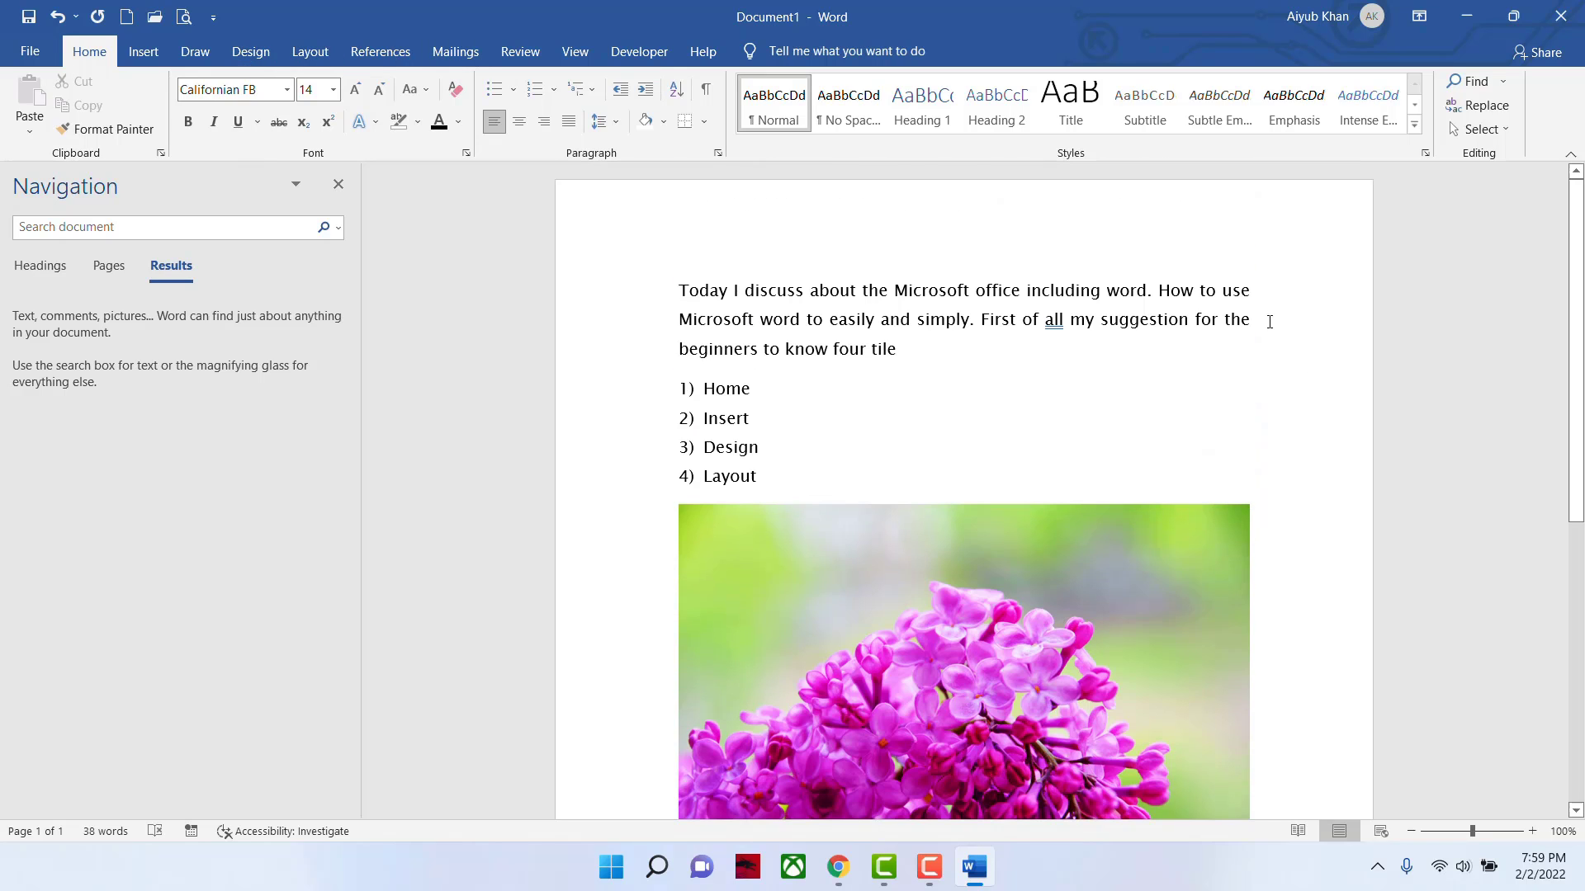
scroll(1296, 449, "down", 4)
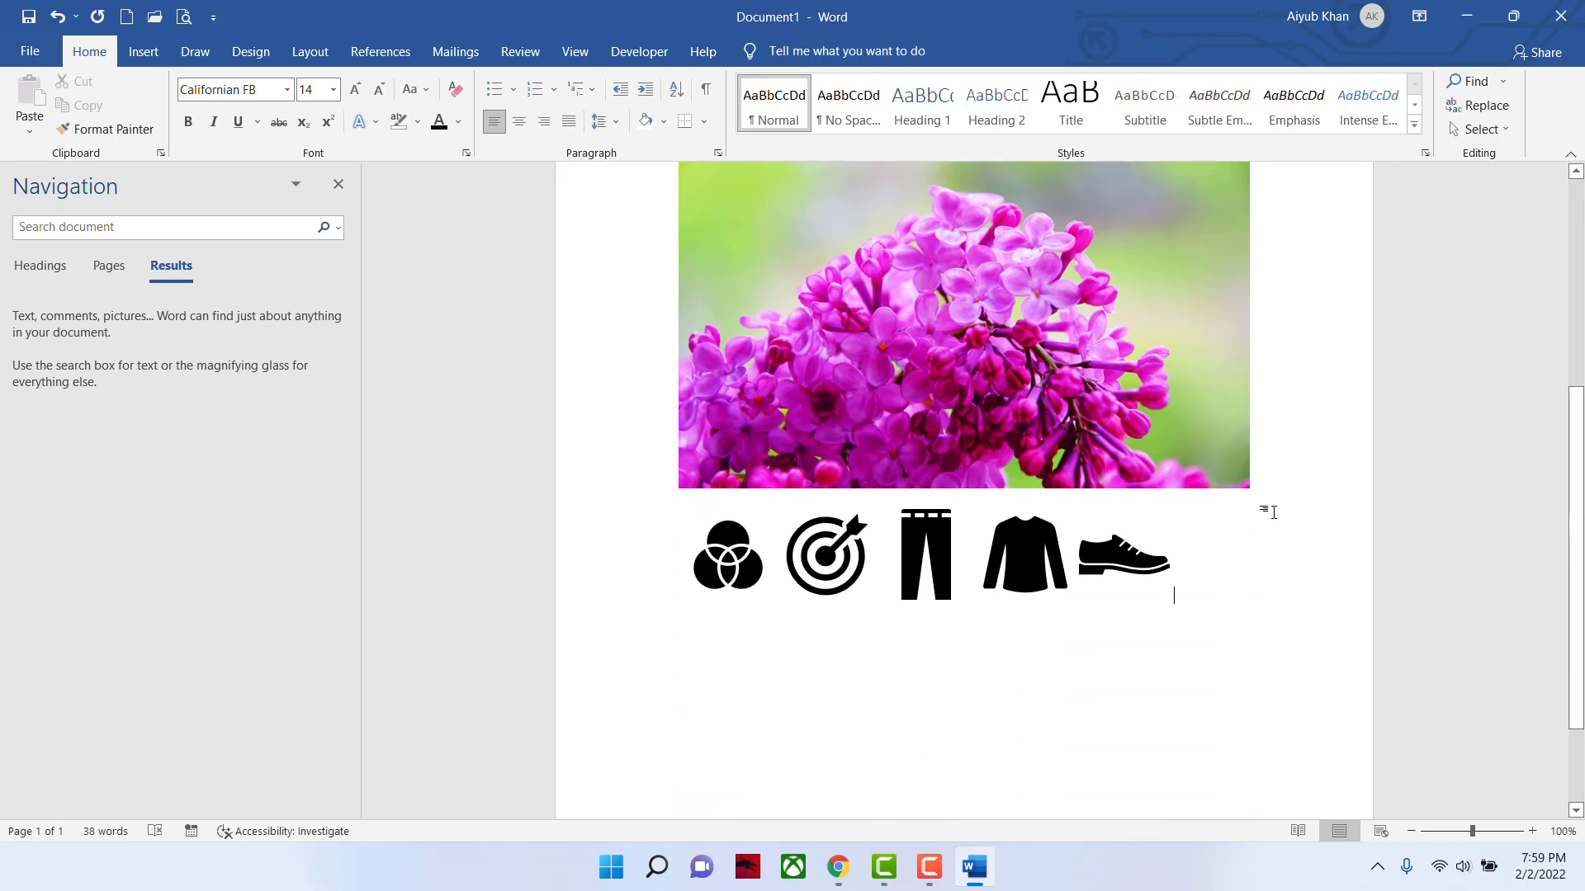
scroll(1318, 534, "up", 4)
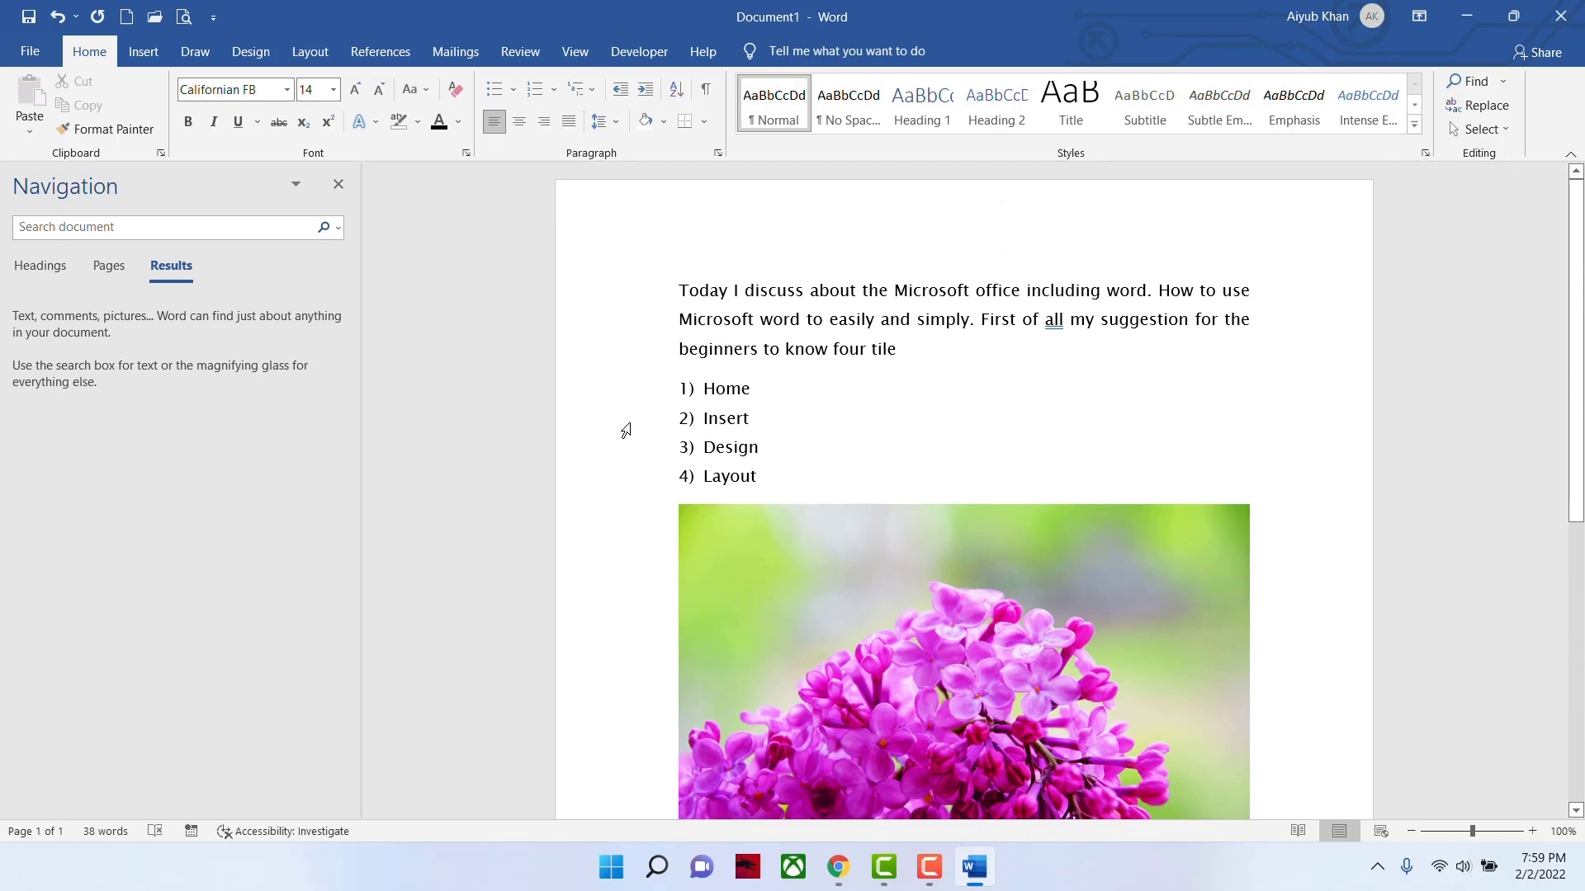
left_click(338, 184)
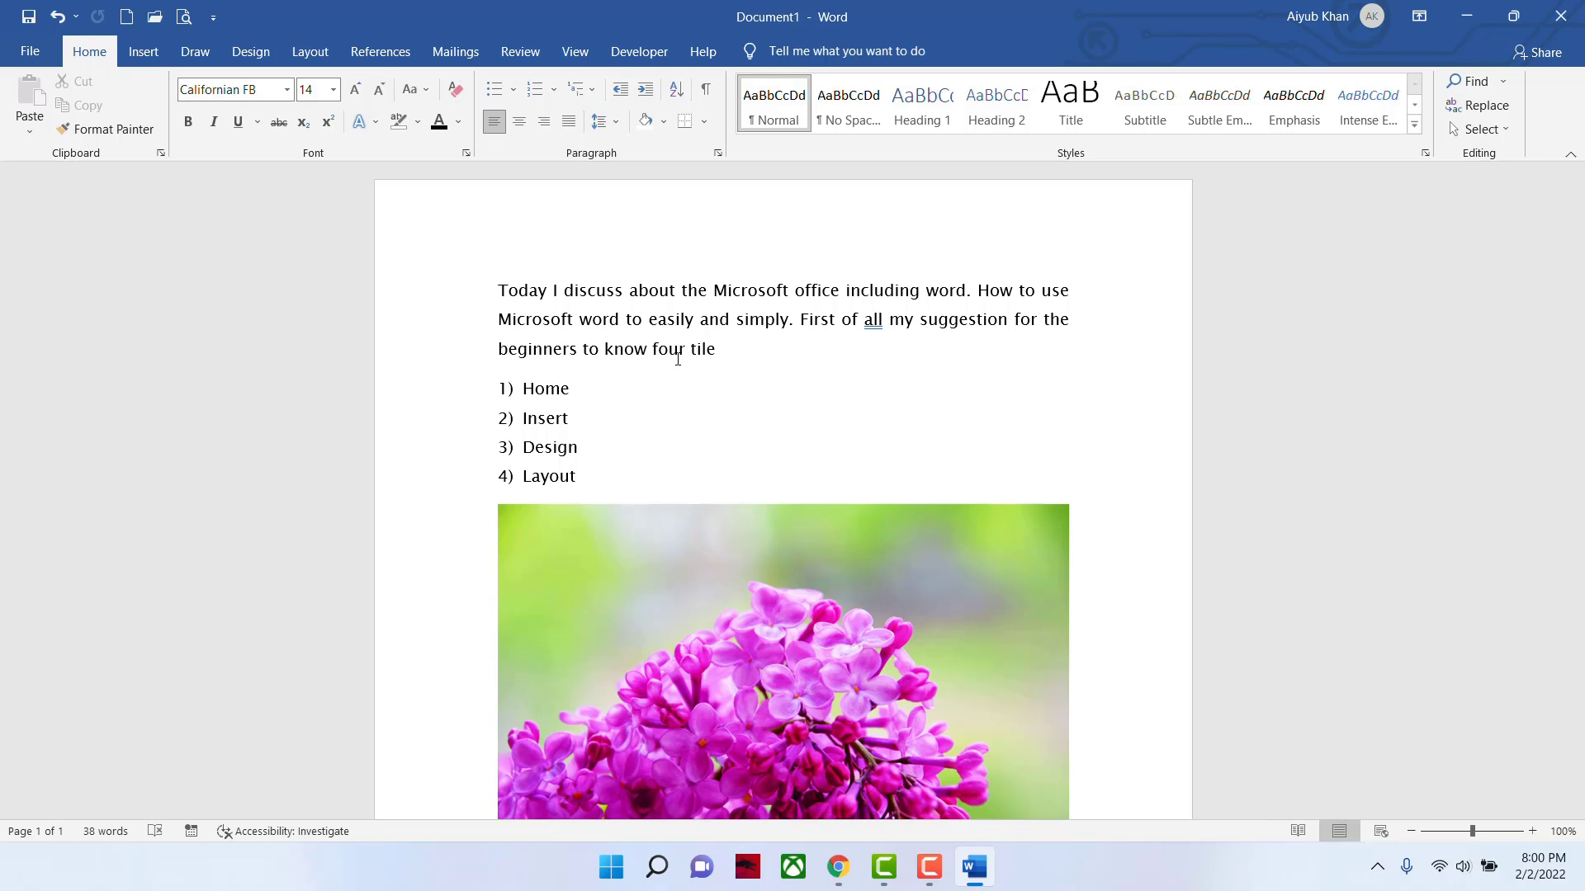
- Correct the flagged words in the opening paragraph to "all," and "tiles", and end the sentence with a period
right_click(871, 324)
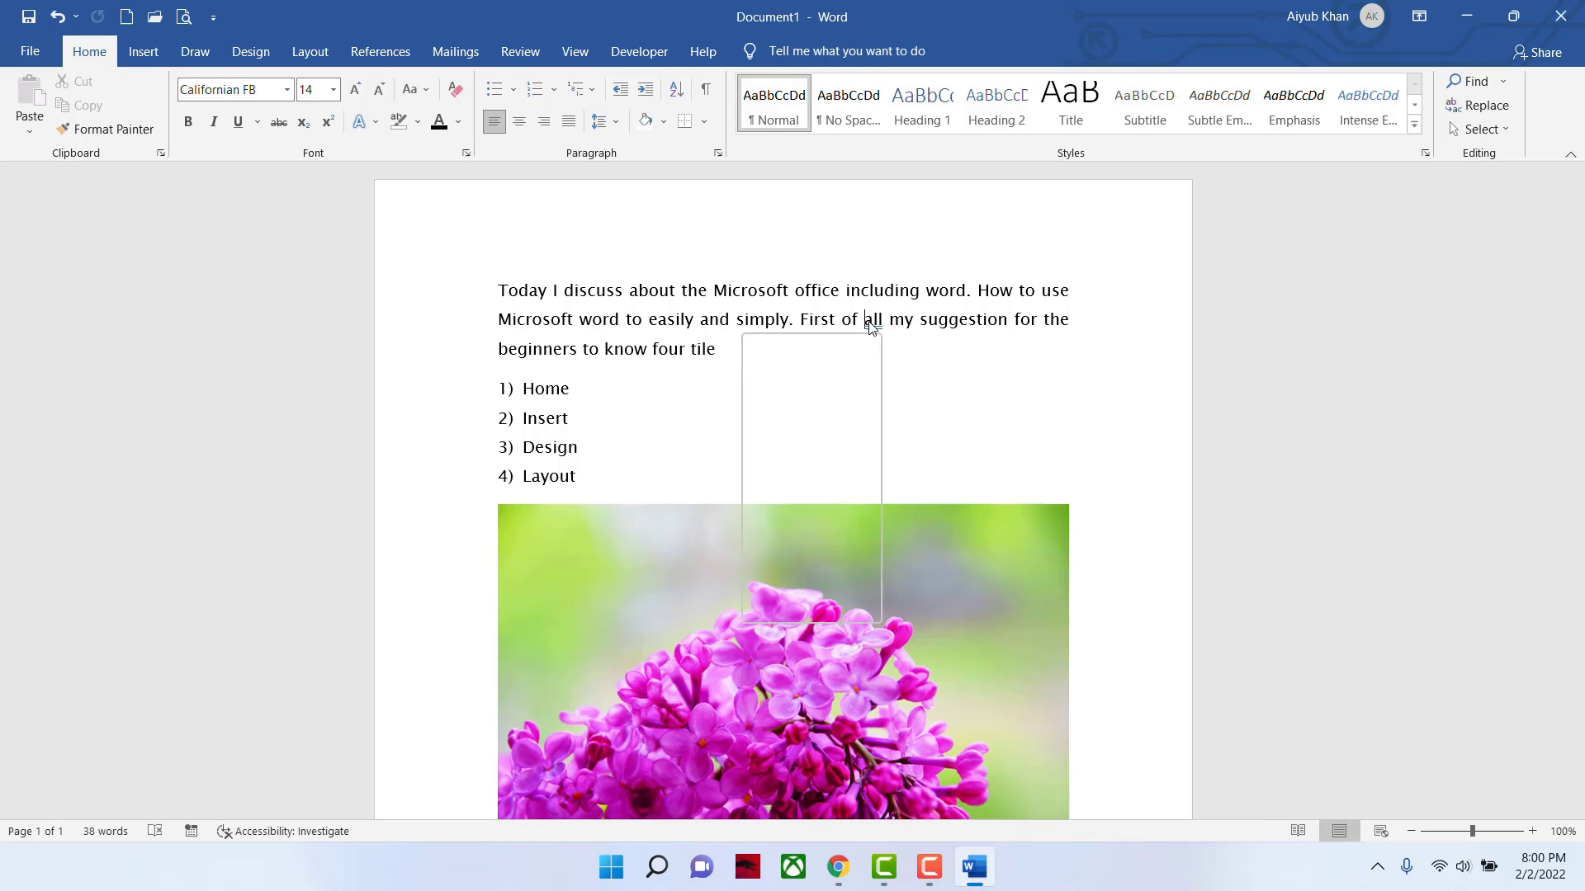
left_click(853, 342)
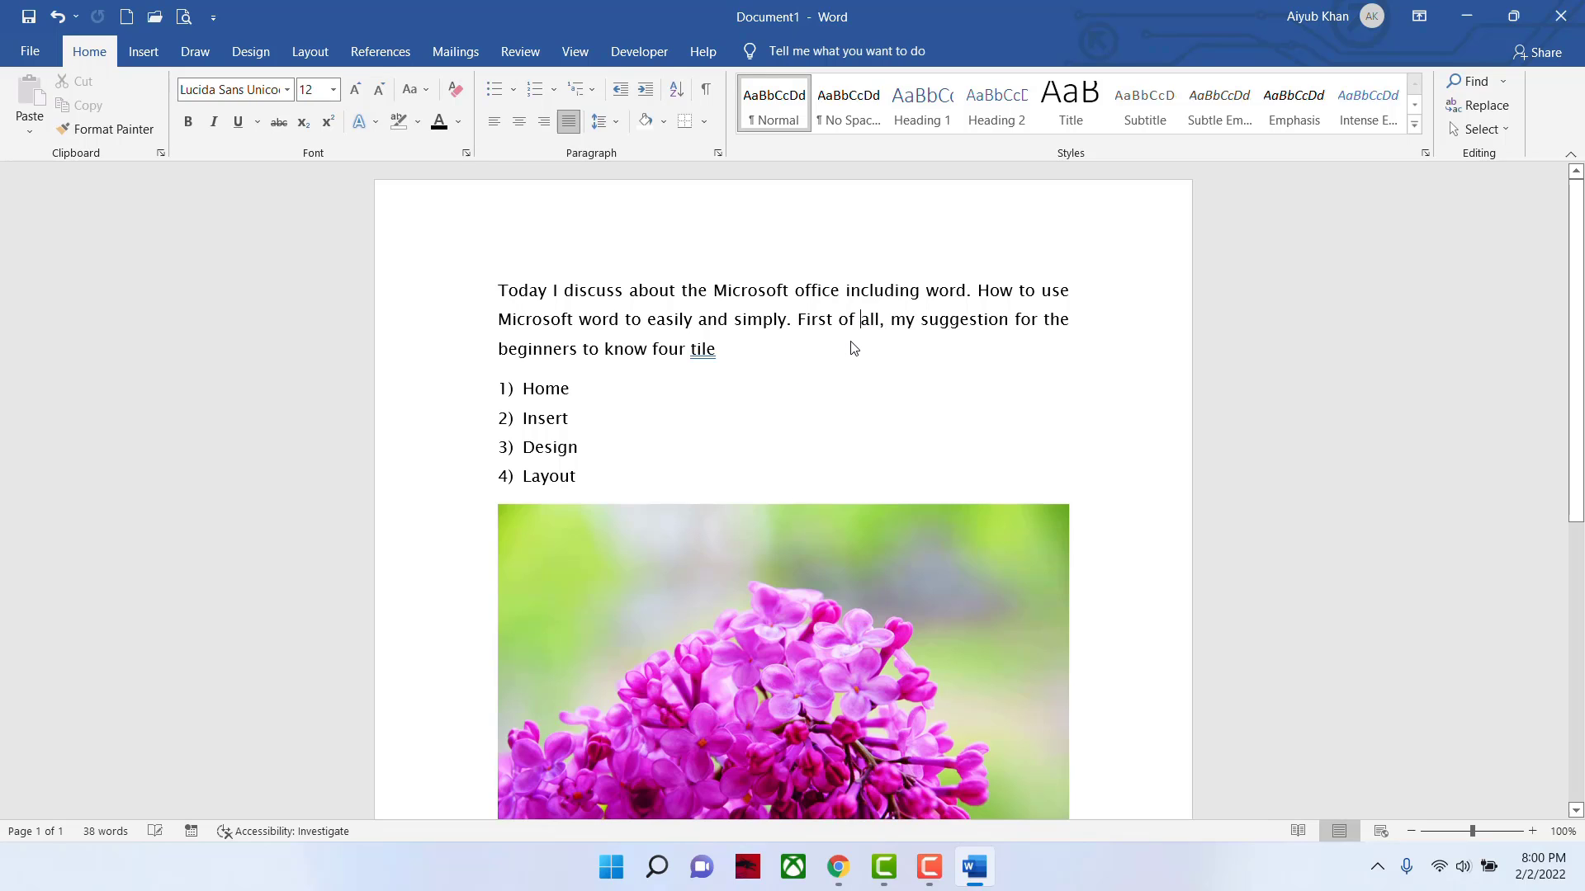
right_click(707, 347)
left_click(649, 375)
type(".")
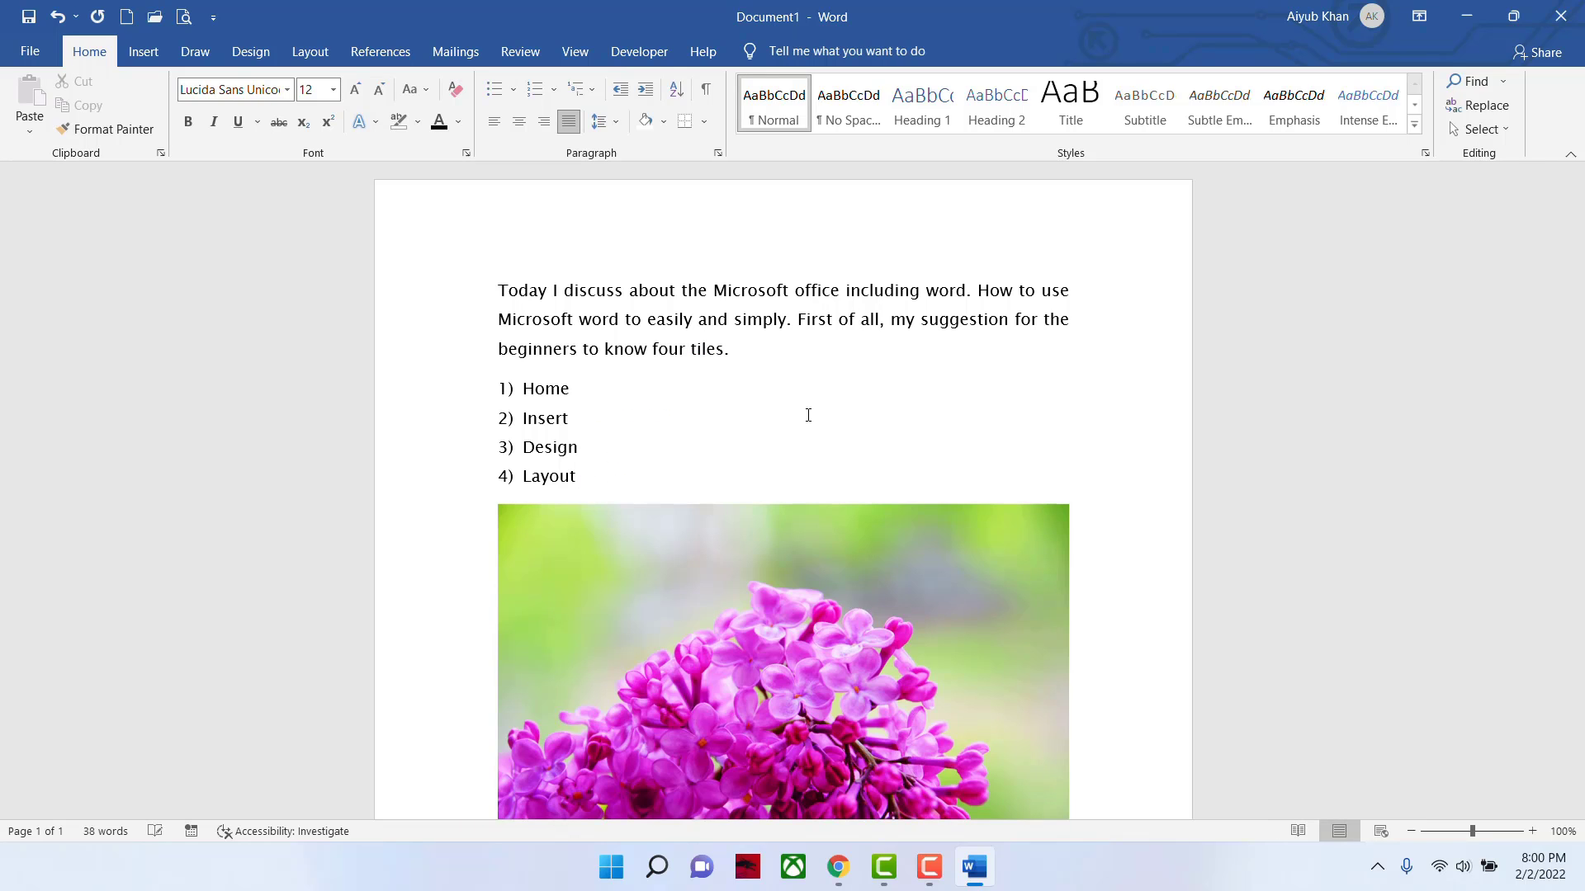